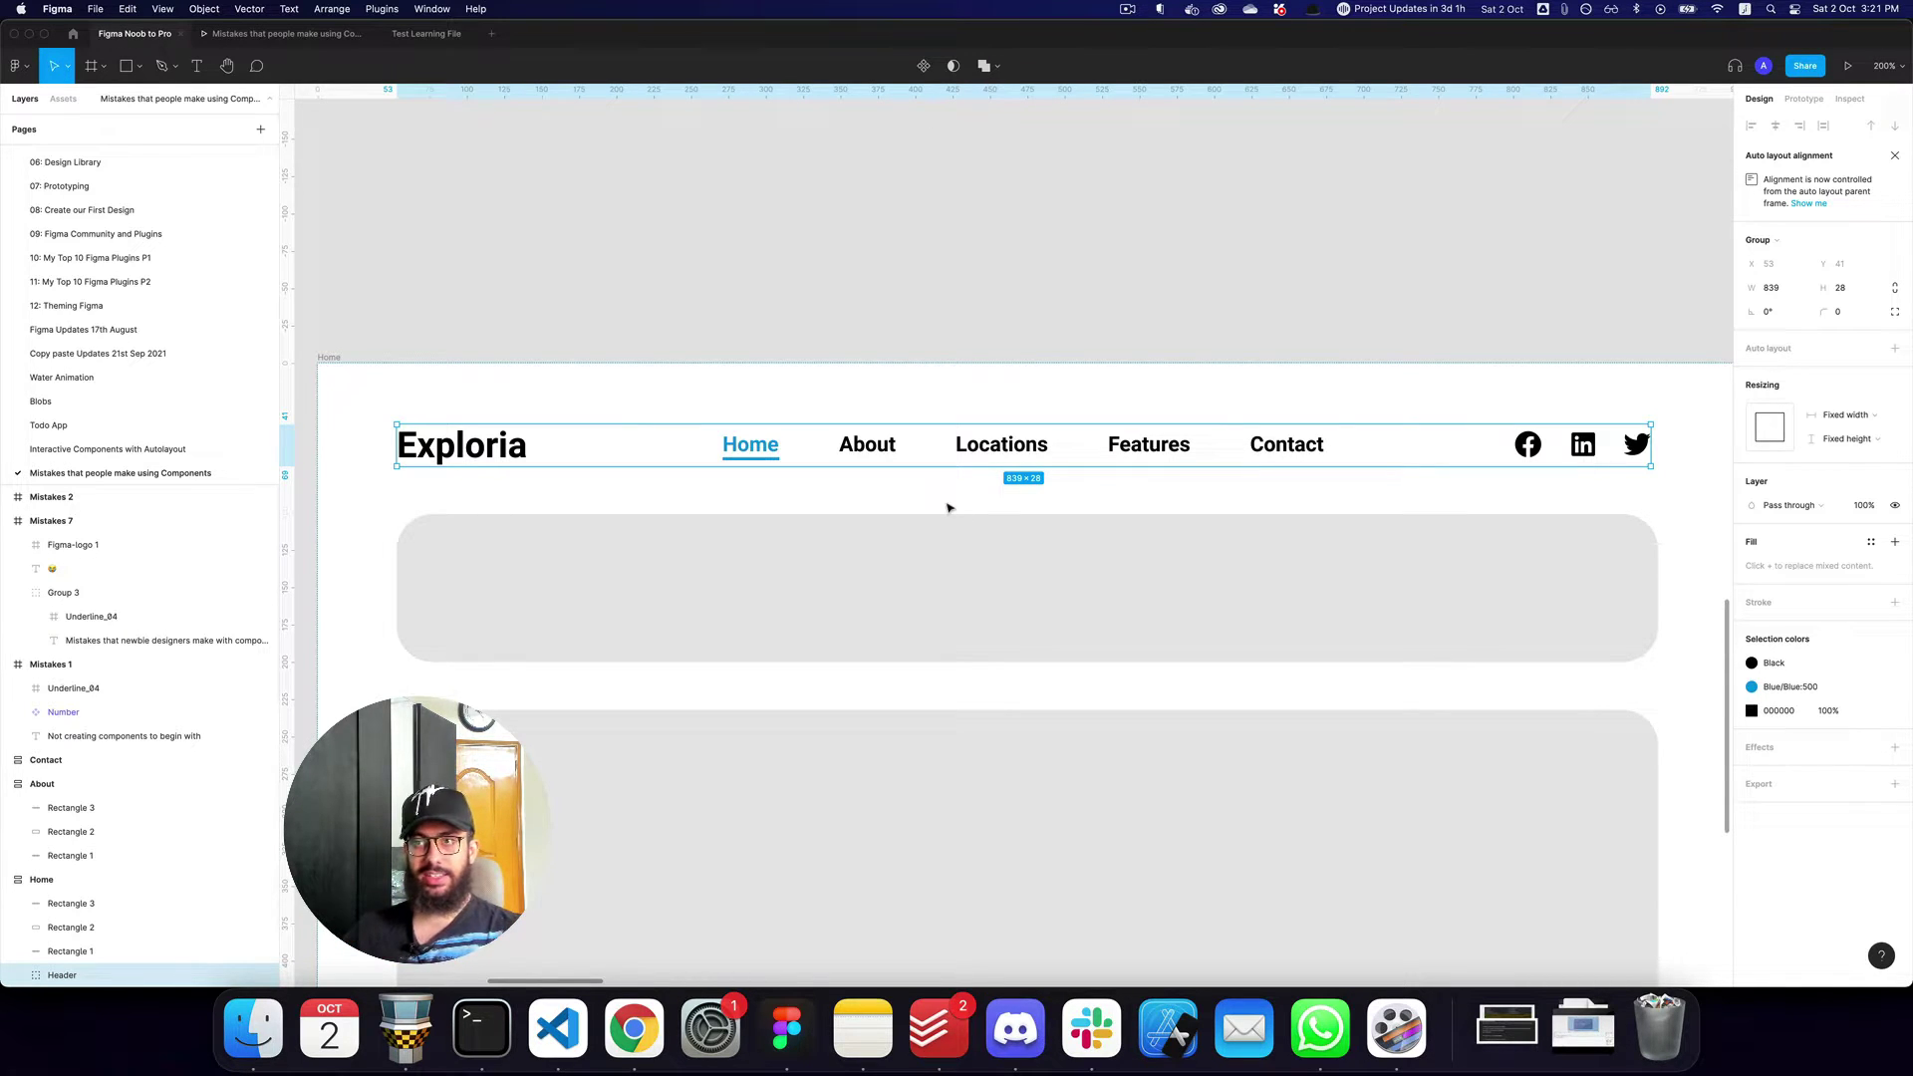
Paste the header group into the About frame and move it above the first grey rectangle.
key("super+minus")
key("super+minus")
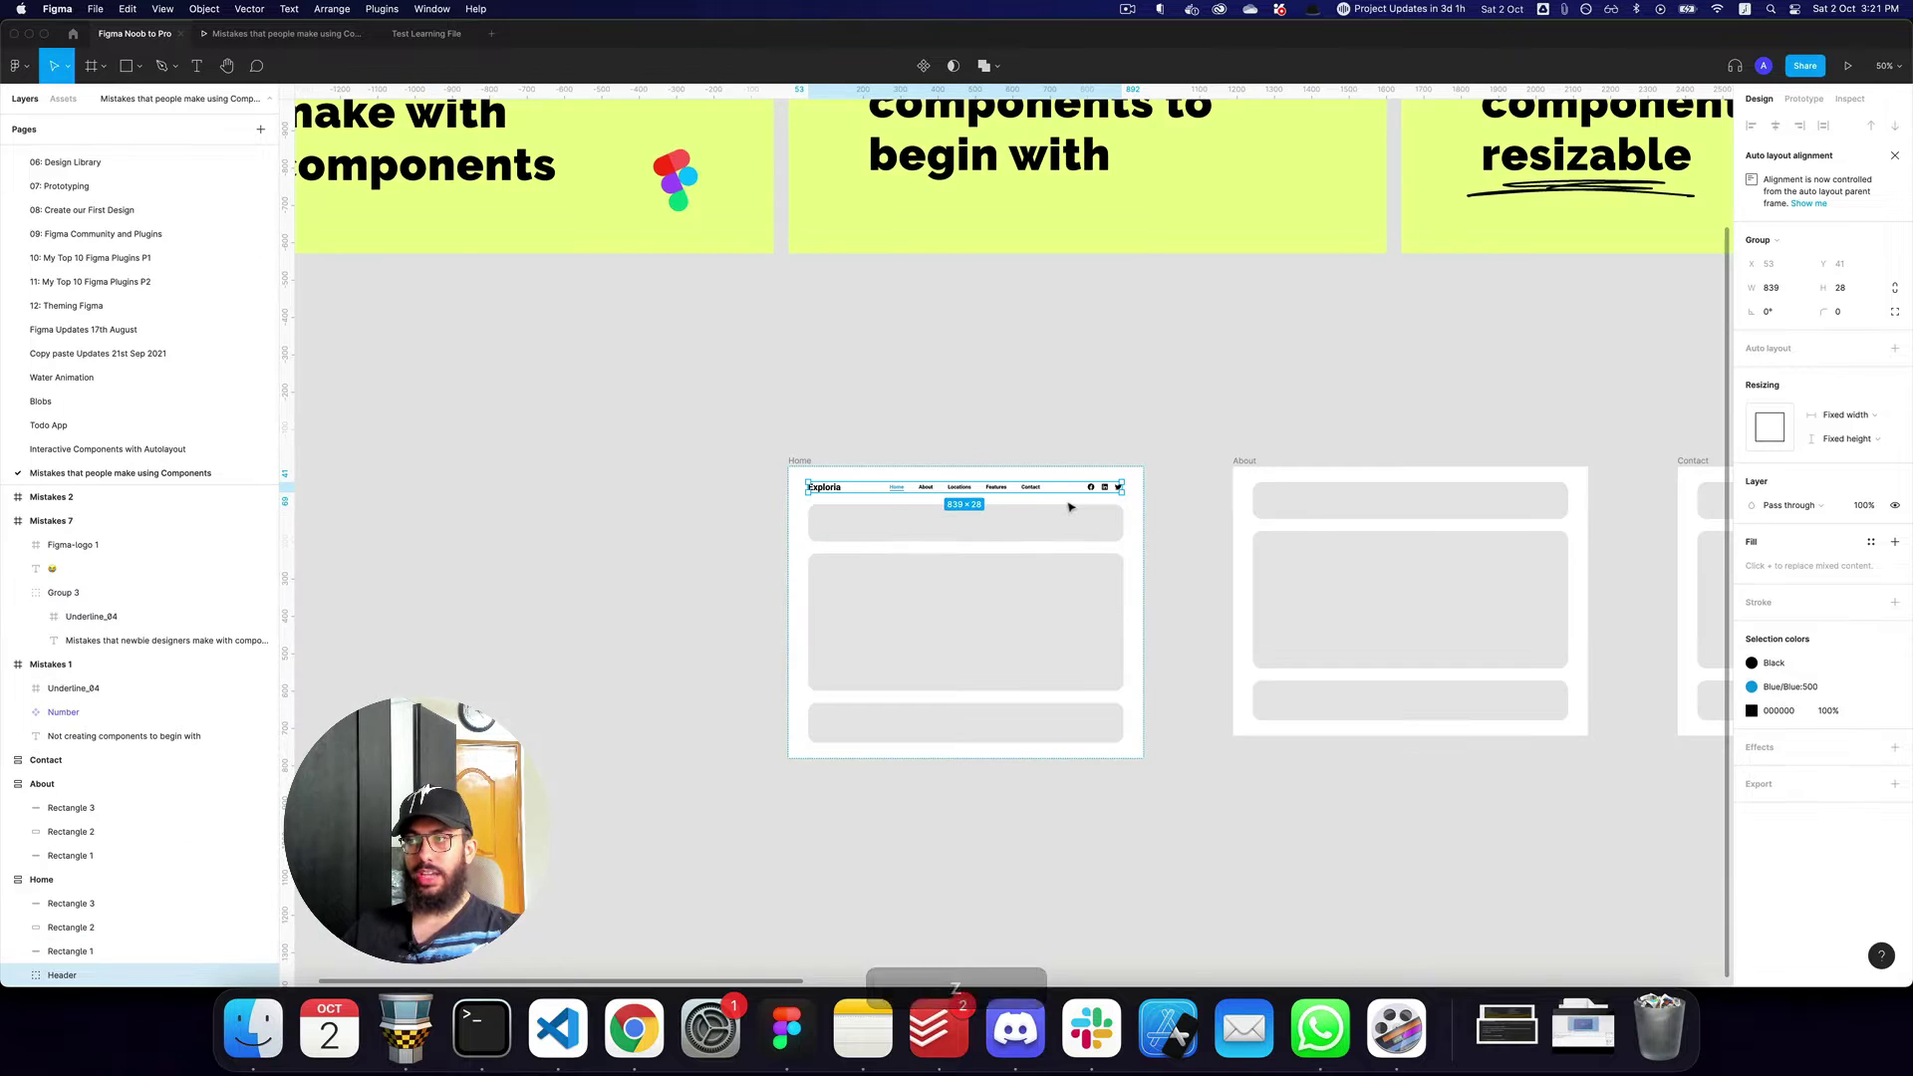
scroll(1008, 503, "right", 5)
left_click(866, 443)
key("super+v")
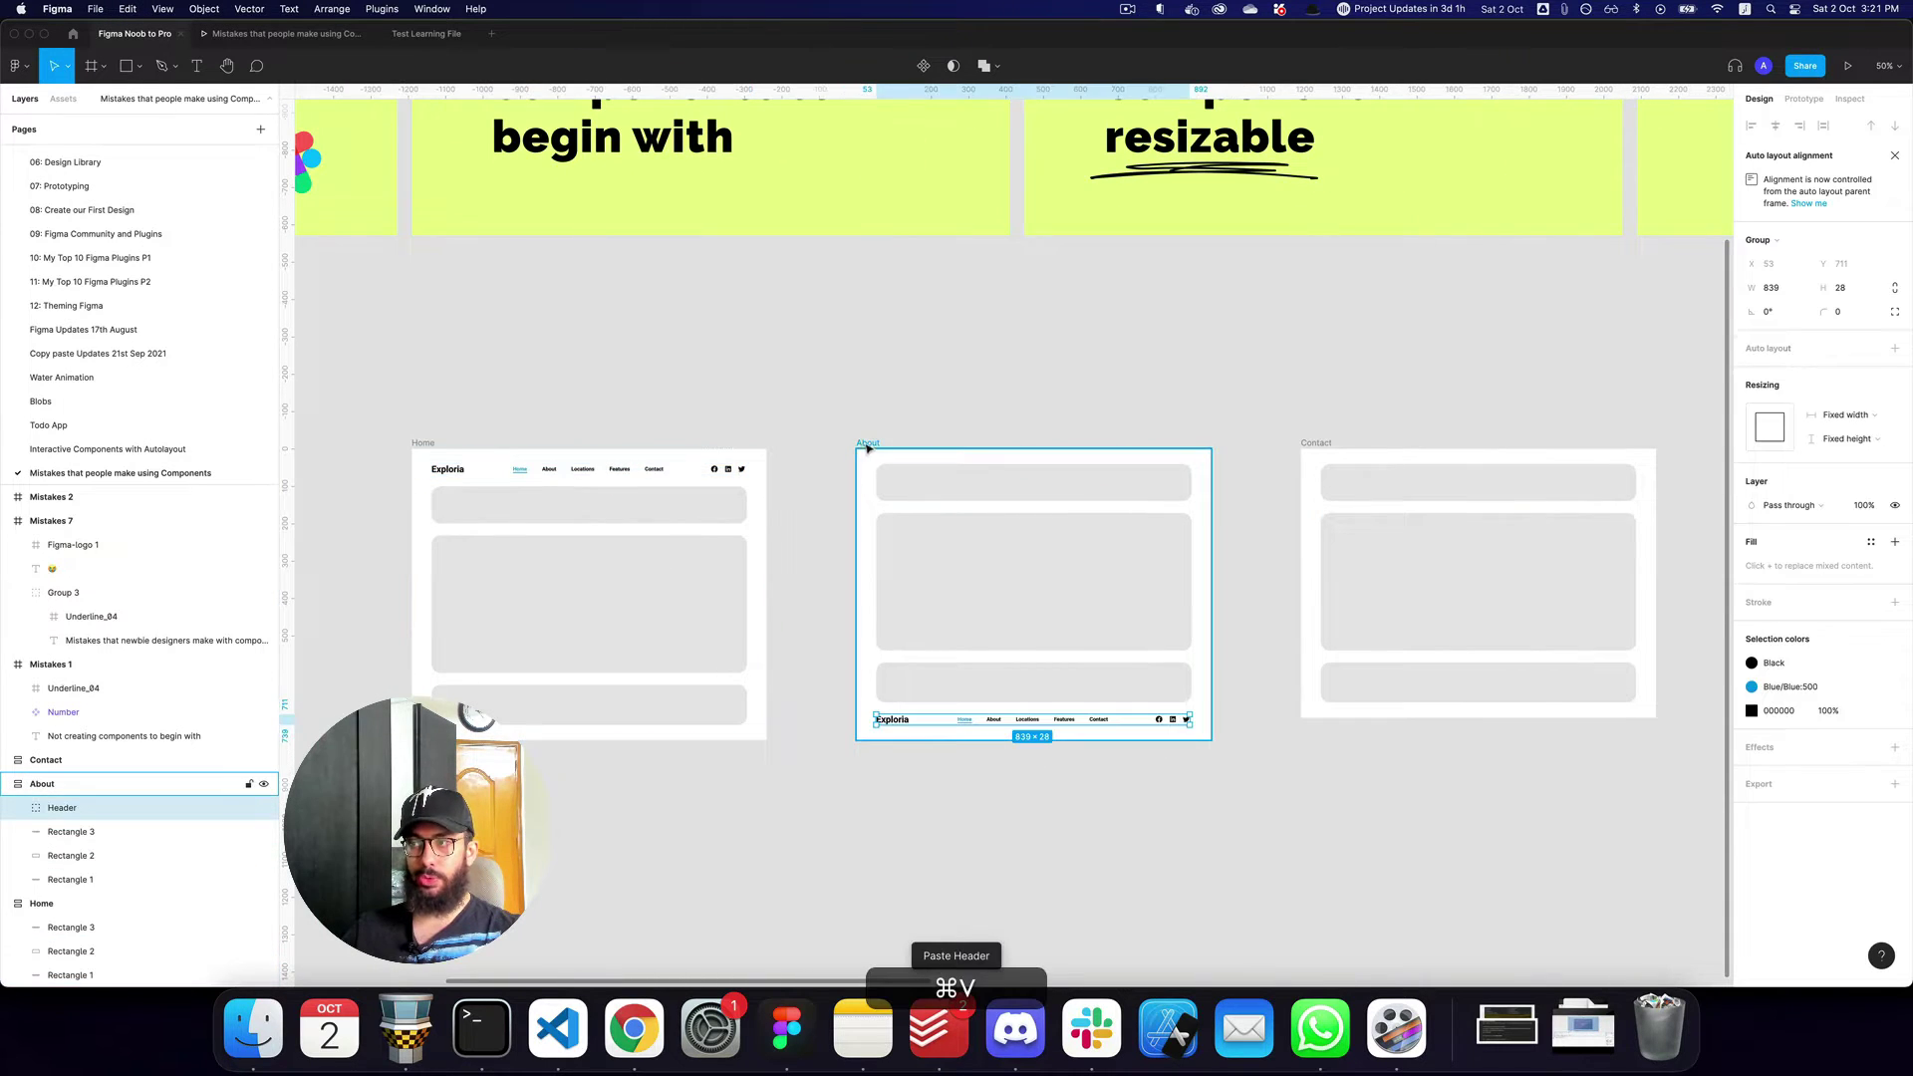
key("super+z")
left_click(1010, 495)
key("super+v")
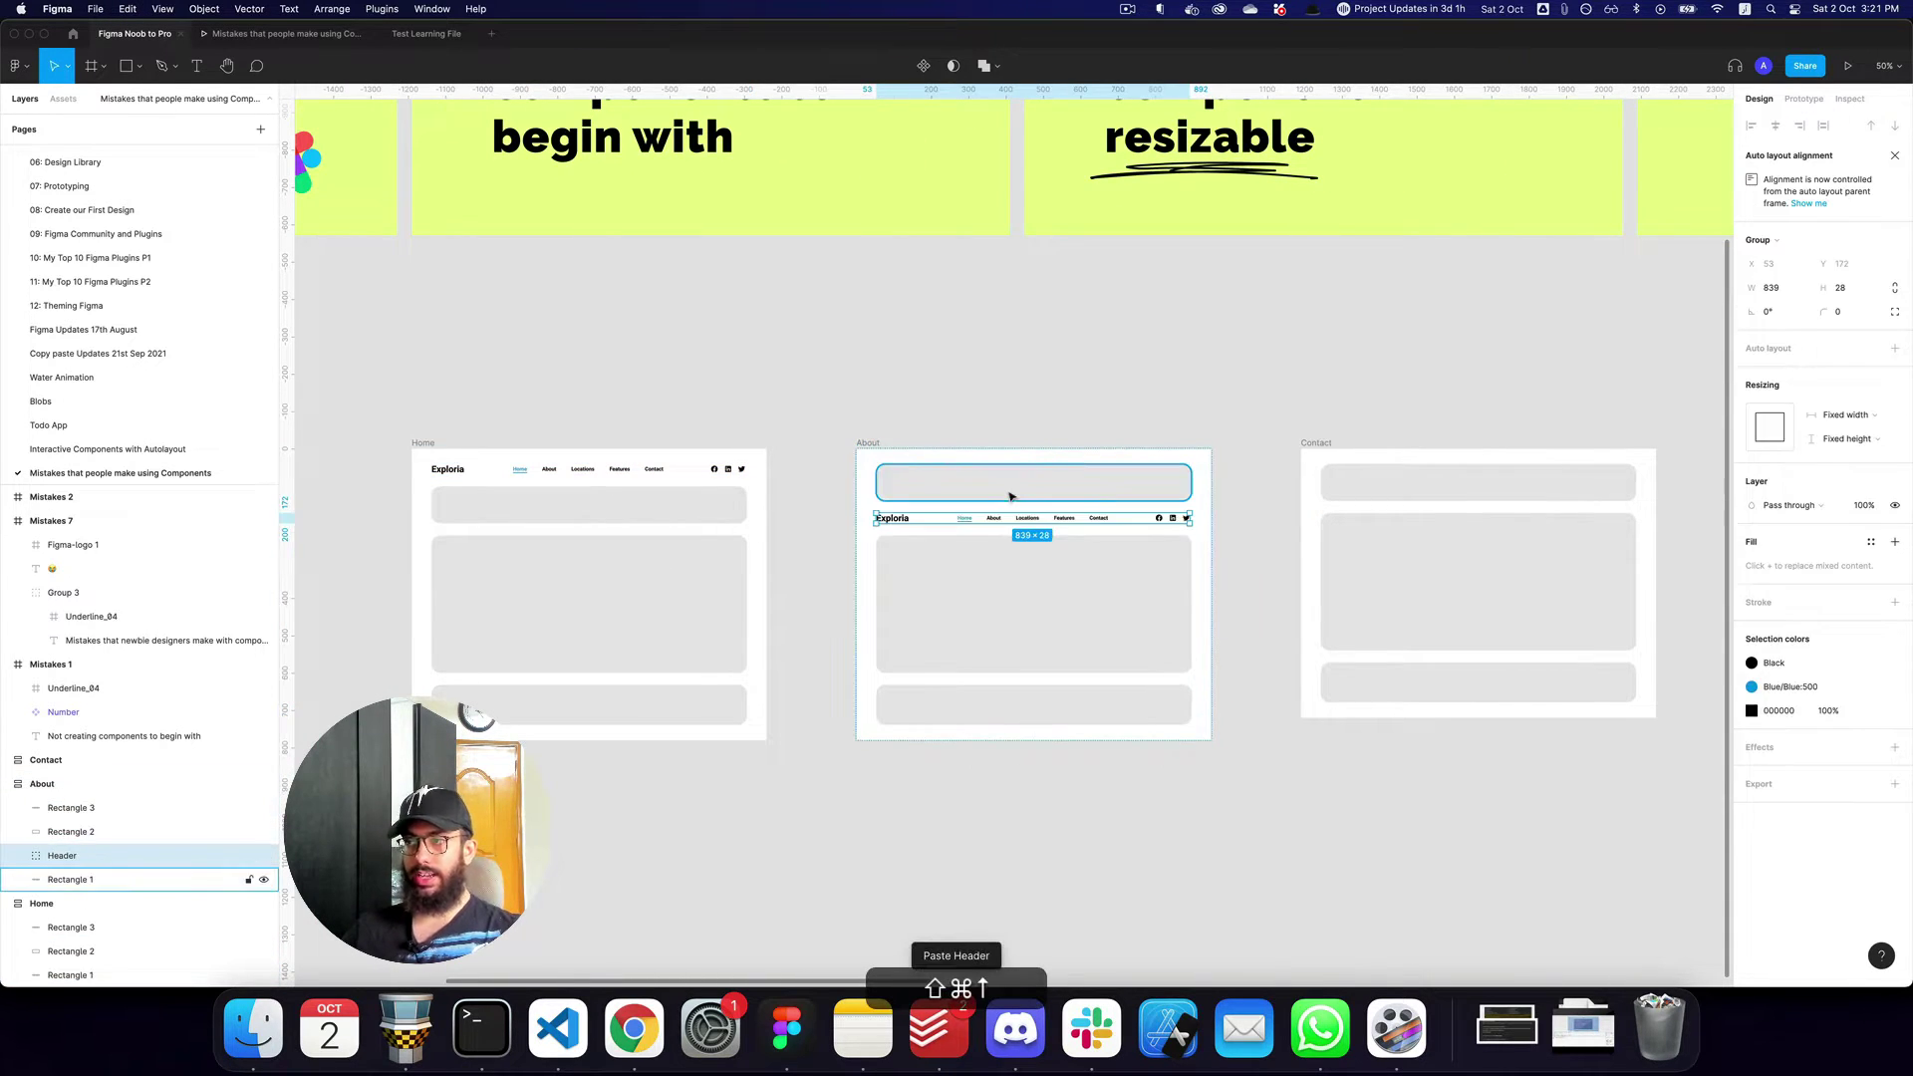
key("shift+super+Up")
Undo the reordering and pasting of the header in the About frame.
left_click(1337, 486)
key("super+z")
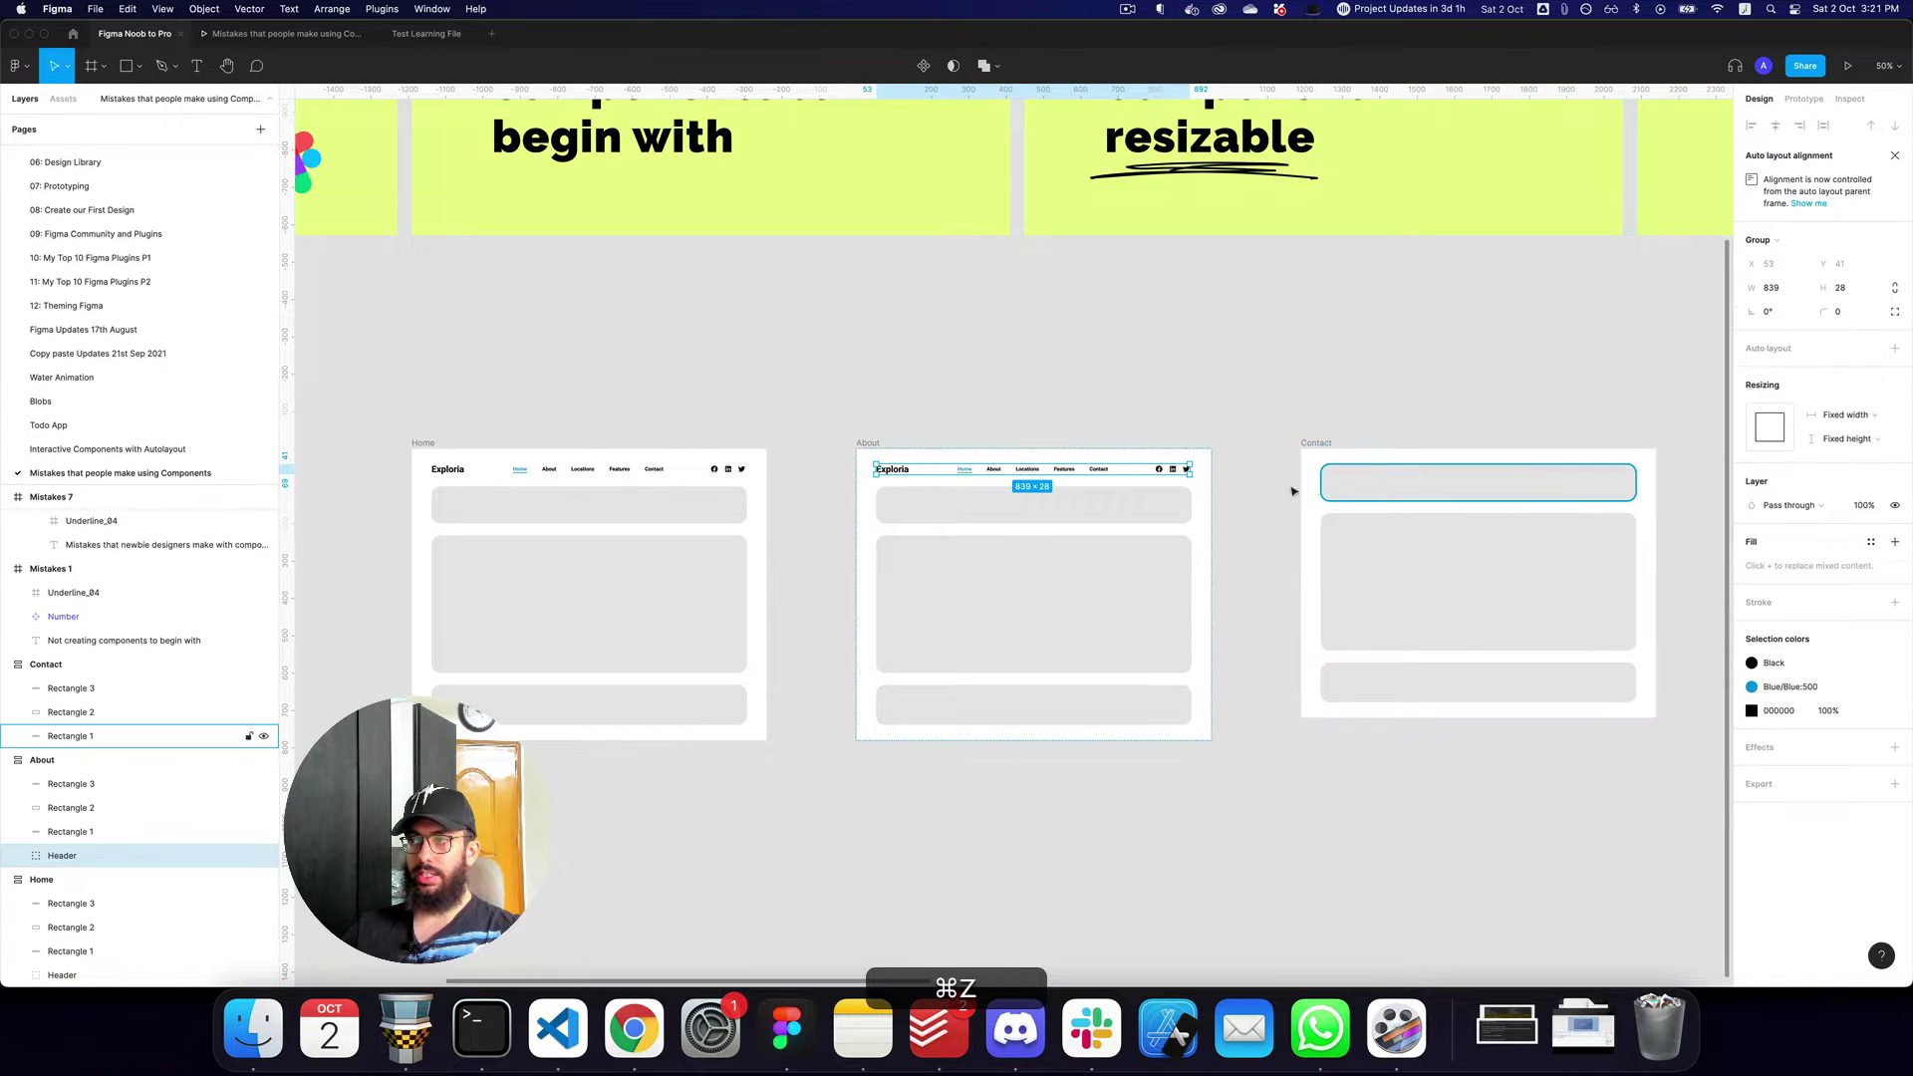
left_click(1357, 491)
key("super+z")
key("super+z")
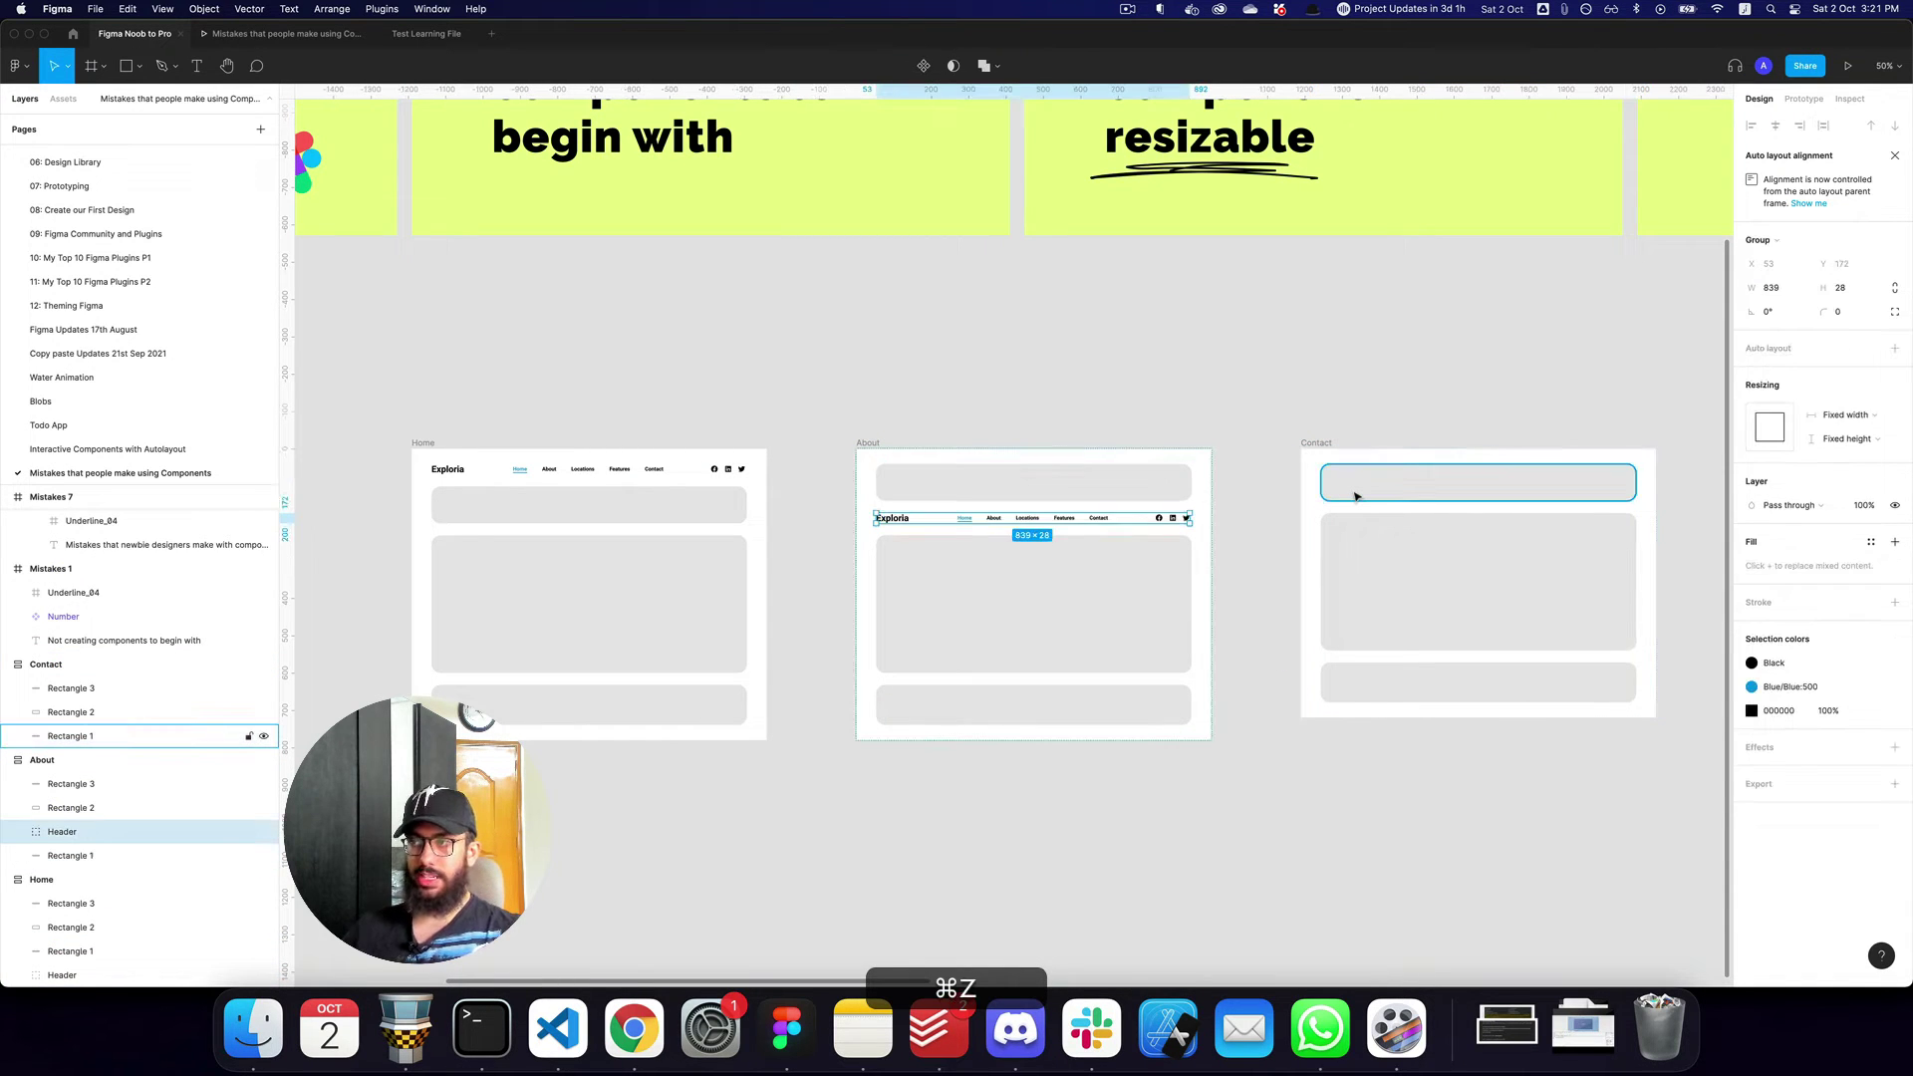
key("super+z")
Turn the header group in the Home frame into a component.
key("z")
left_click(482, 447)
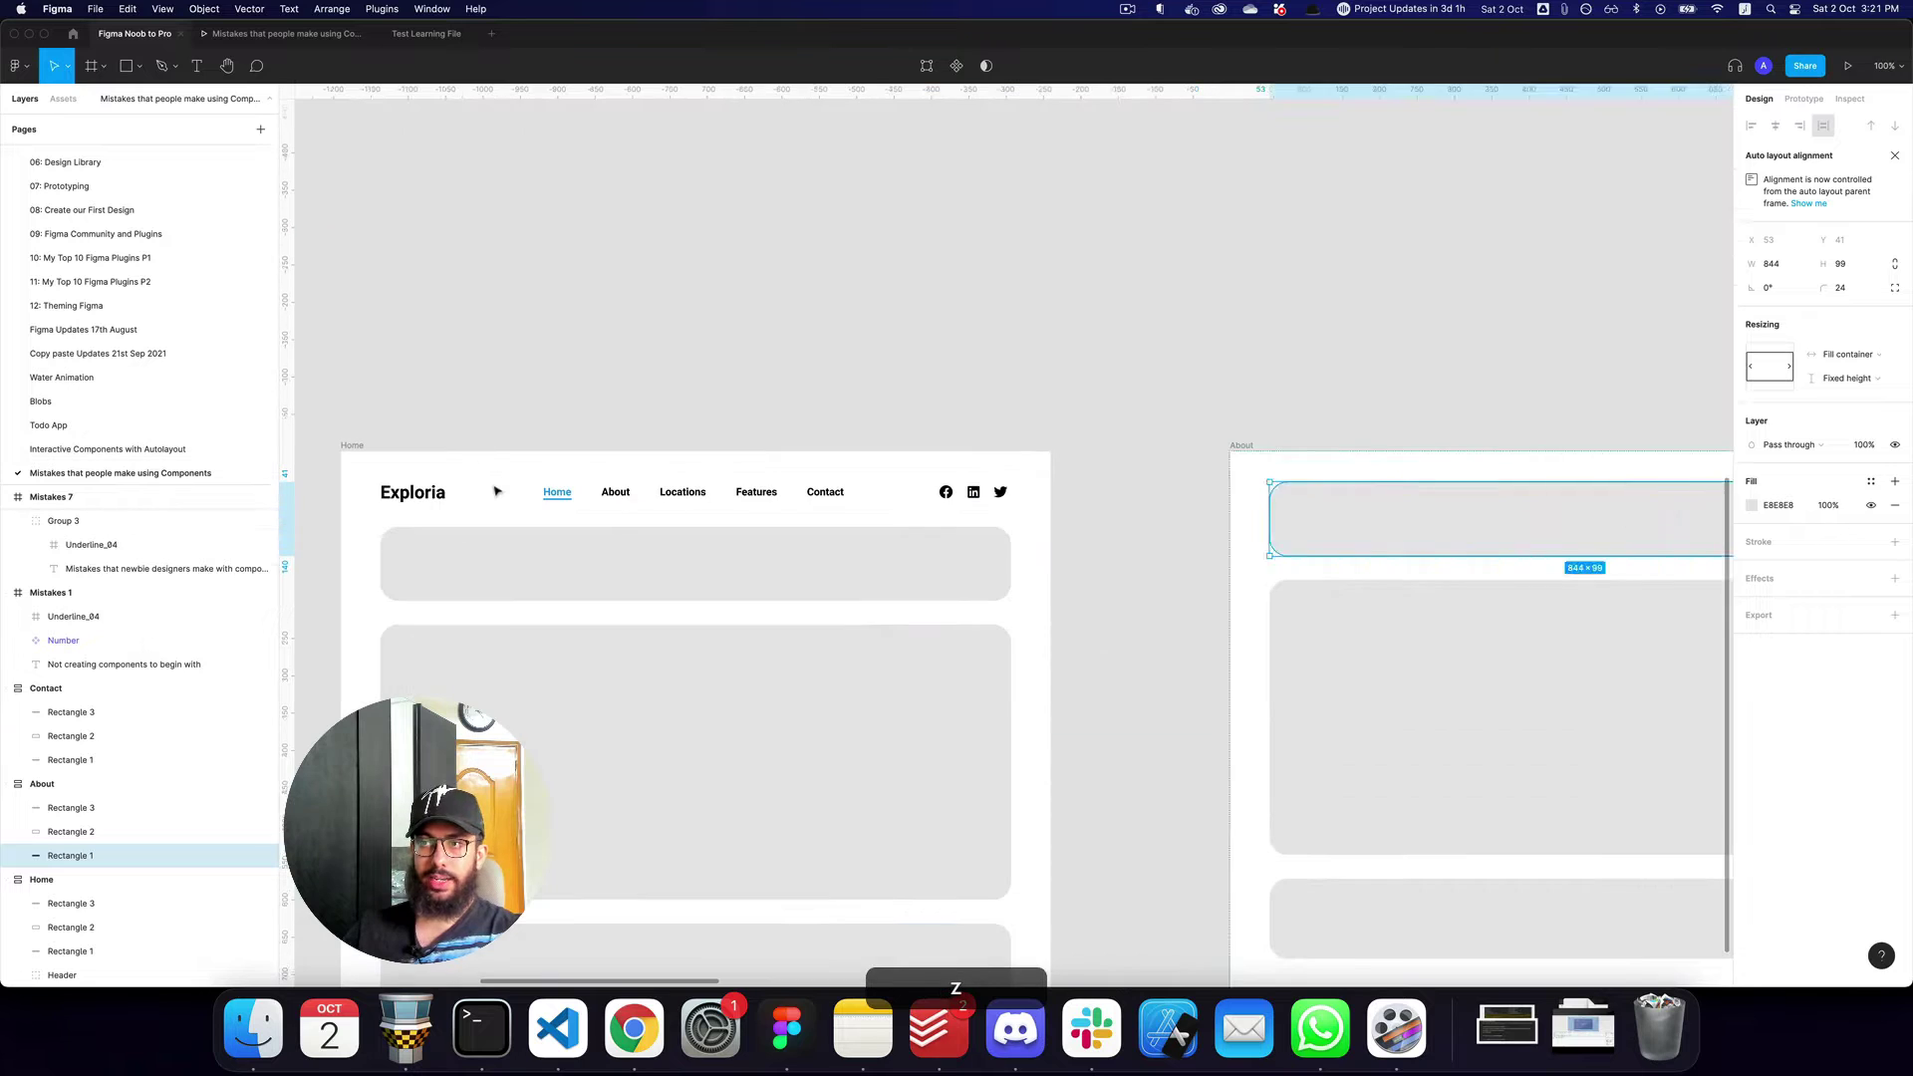
left_click(497, 492)
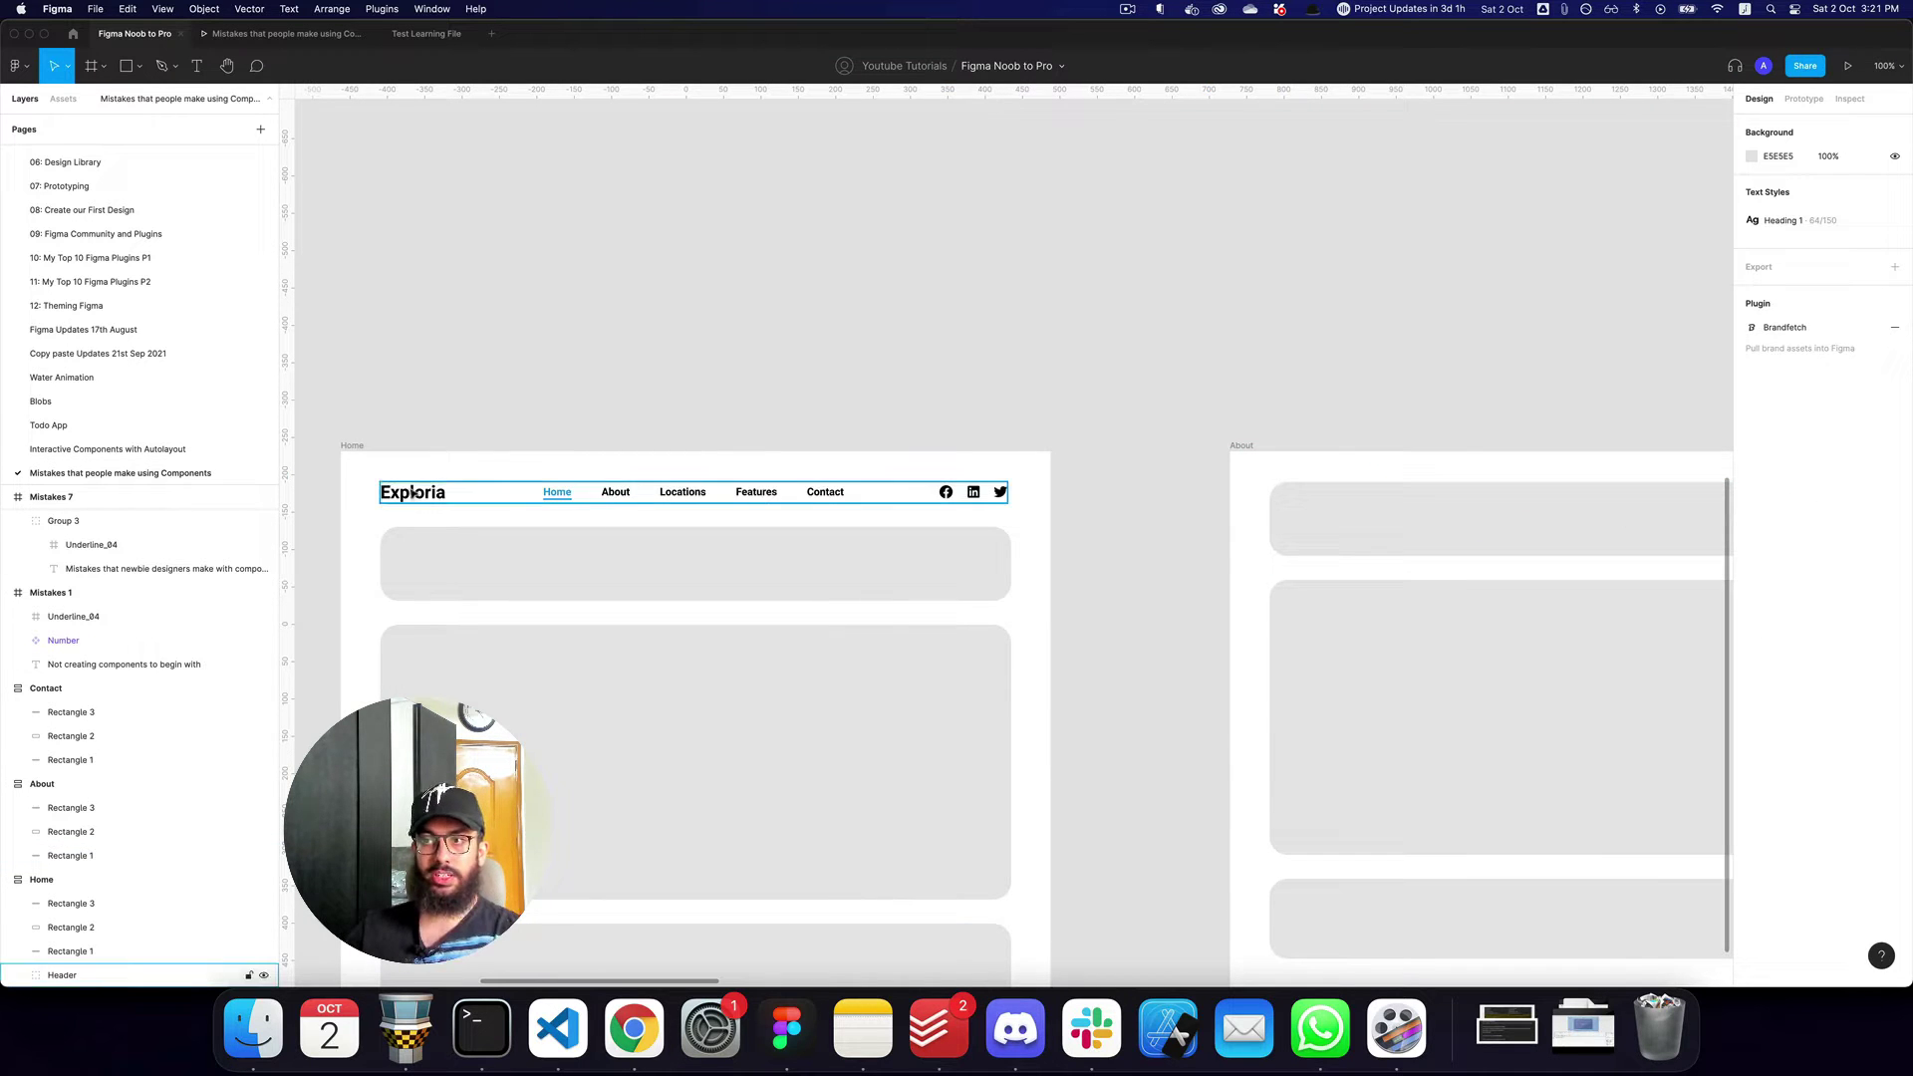
left_click(593, 498)
scroll(499, 493, "left", 2)
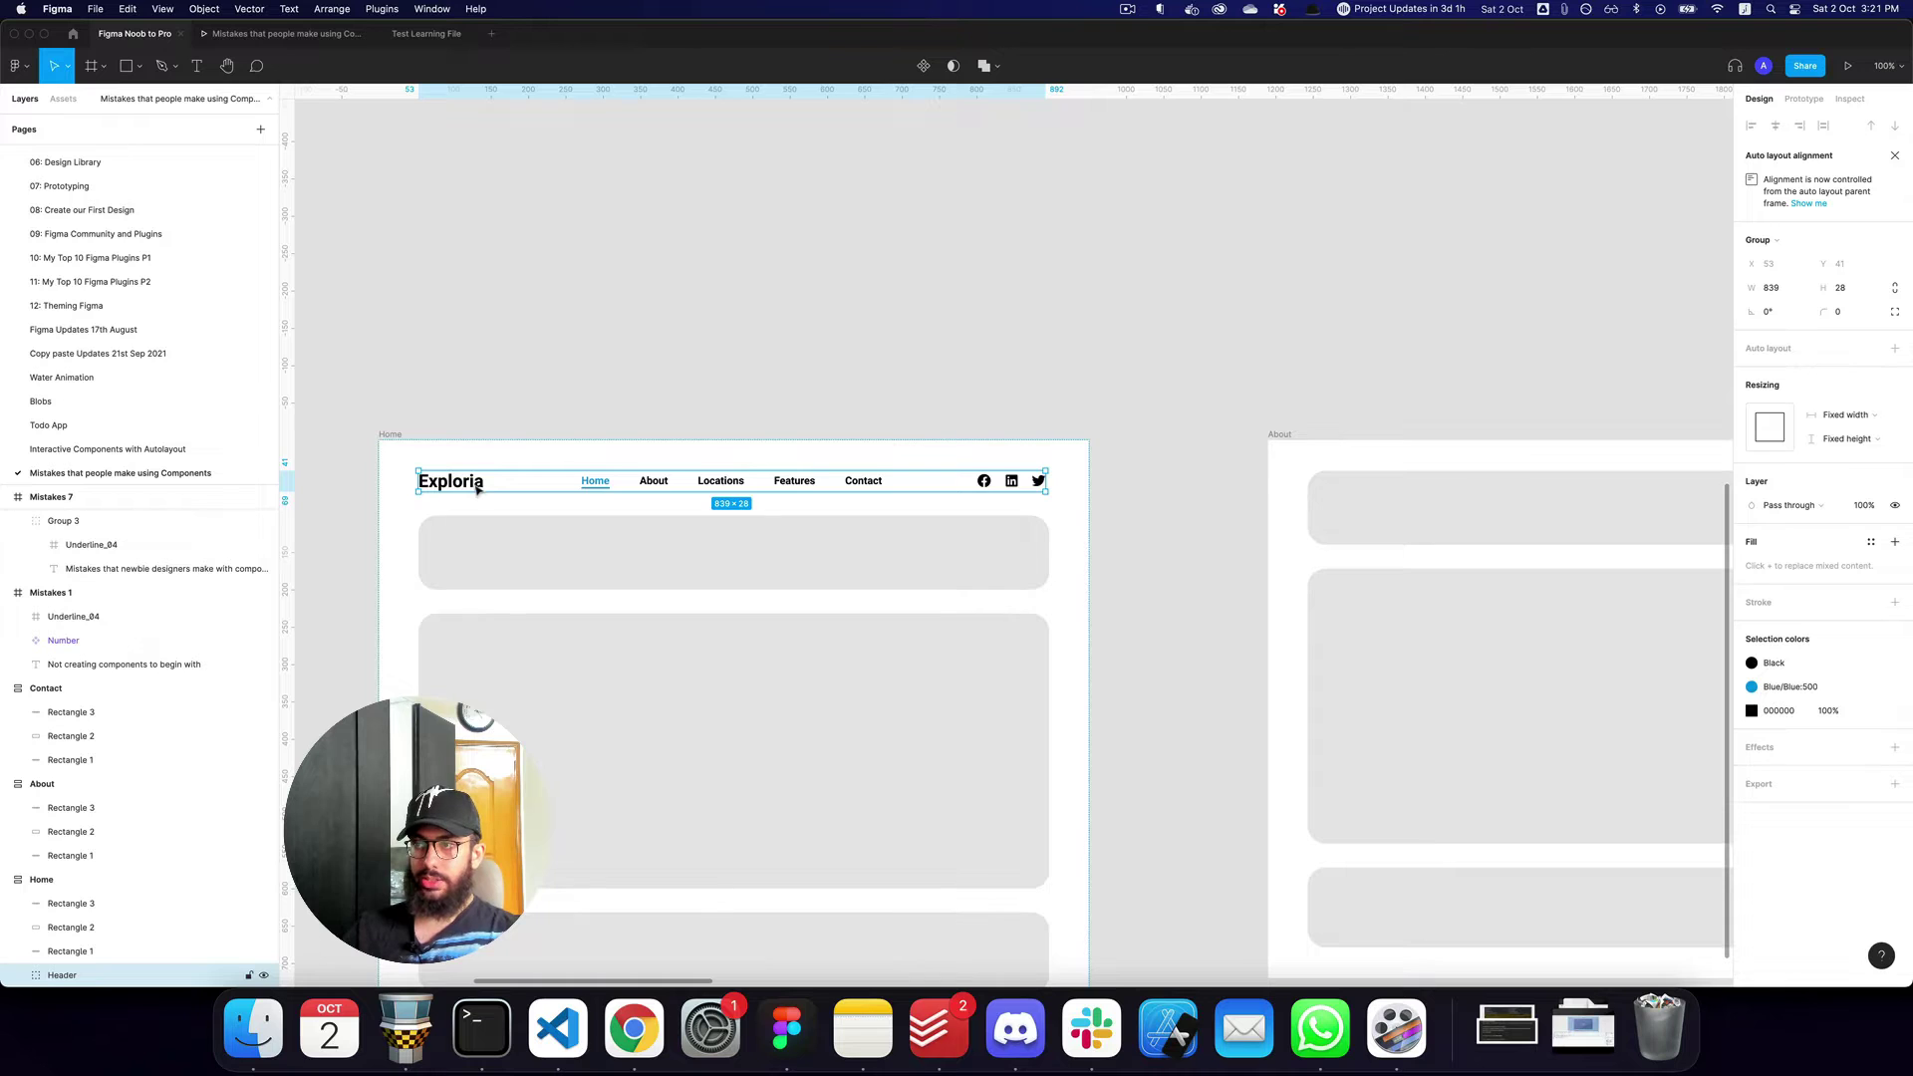
scroll(476, 489, "up", 5)
key("super+alt+k")
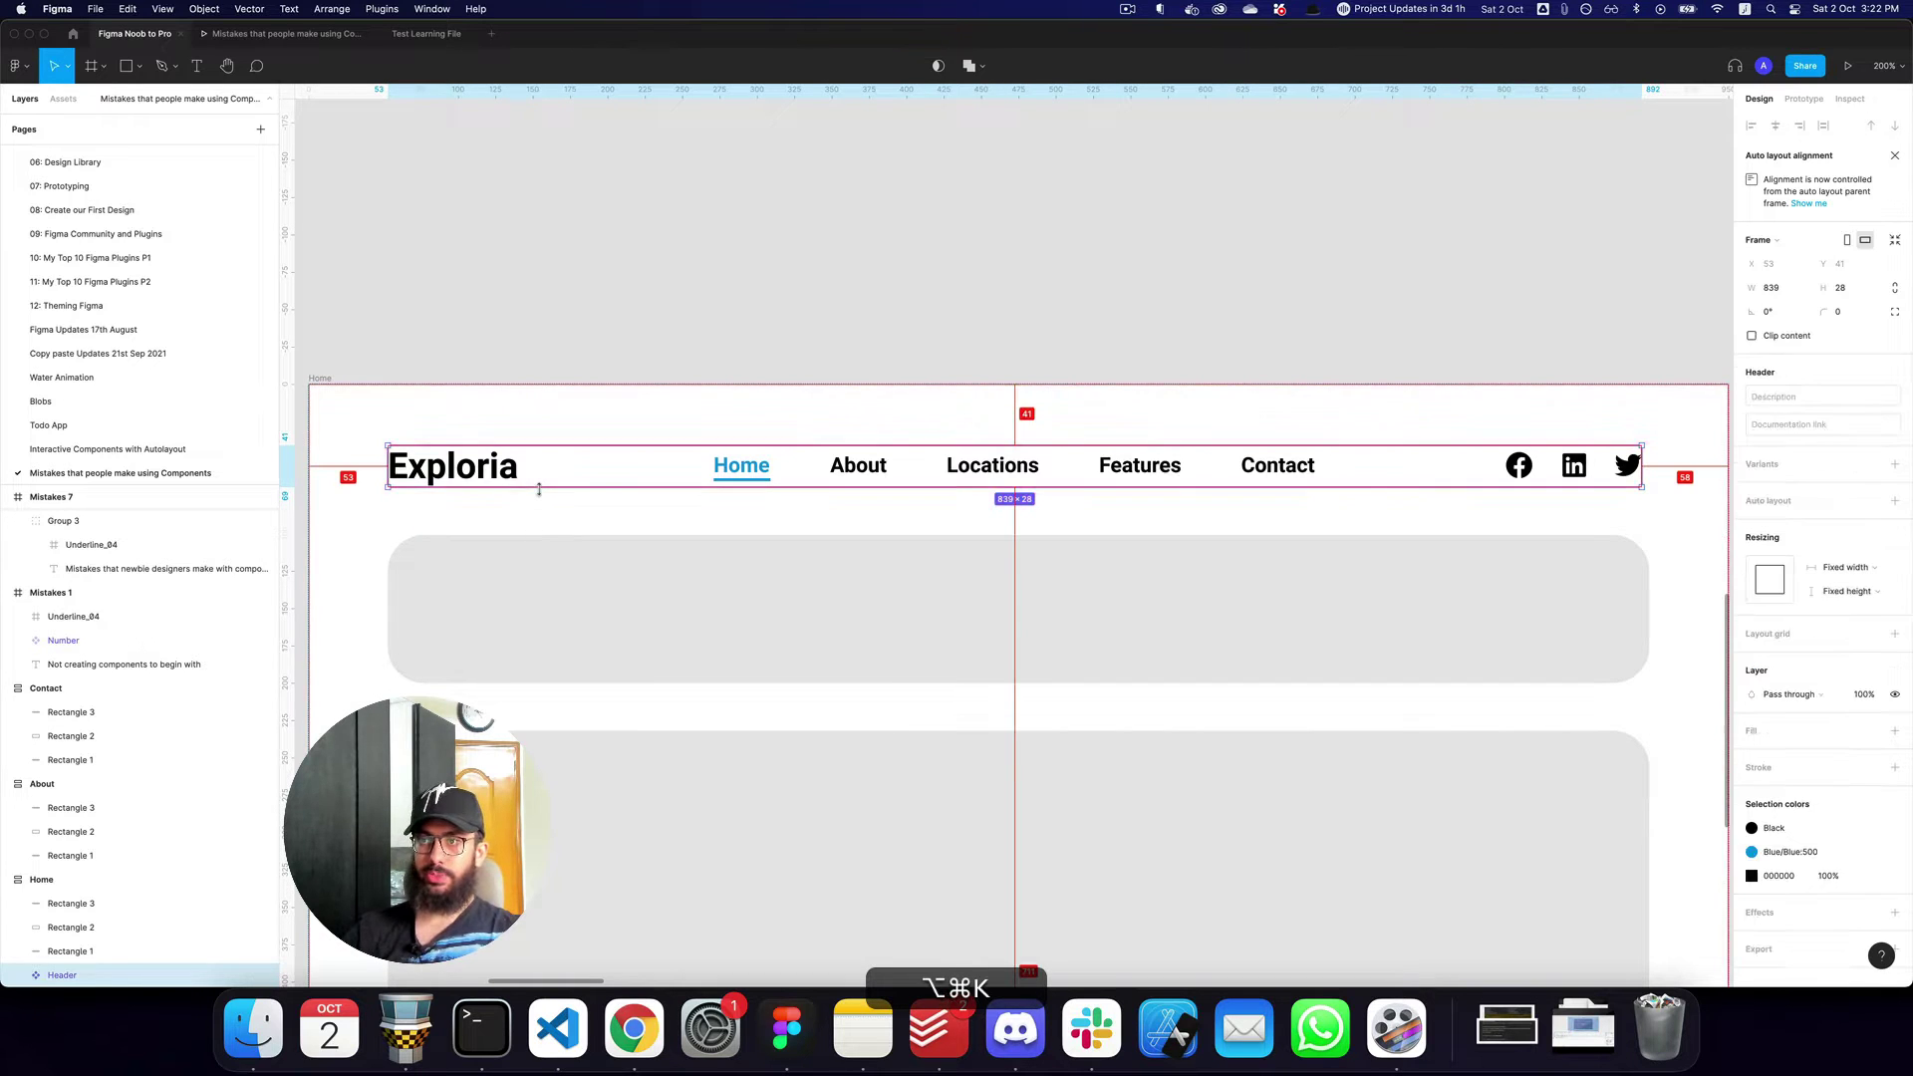
scroll(539, 489, "left", 1)
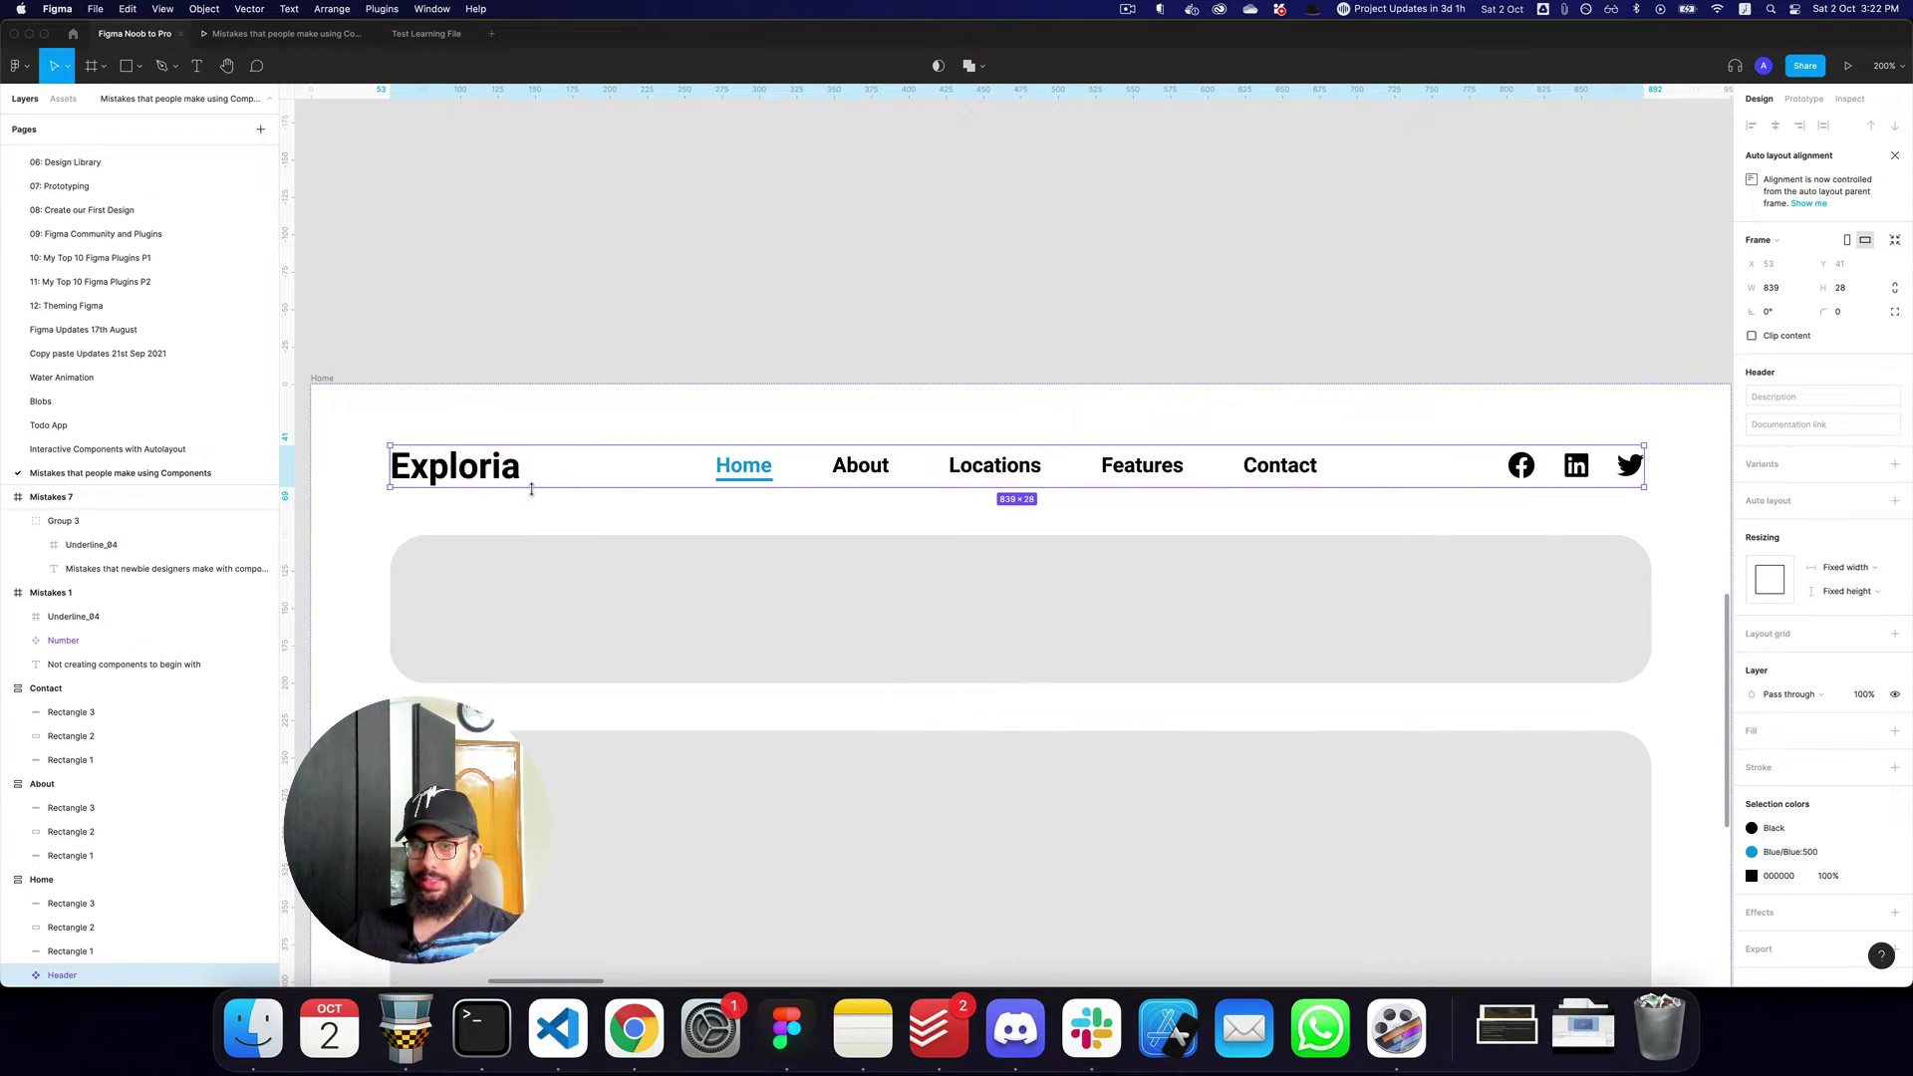
scroll(533, 489, "down", 1)
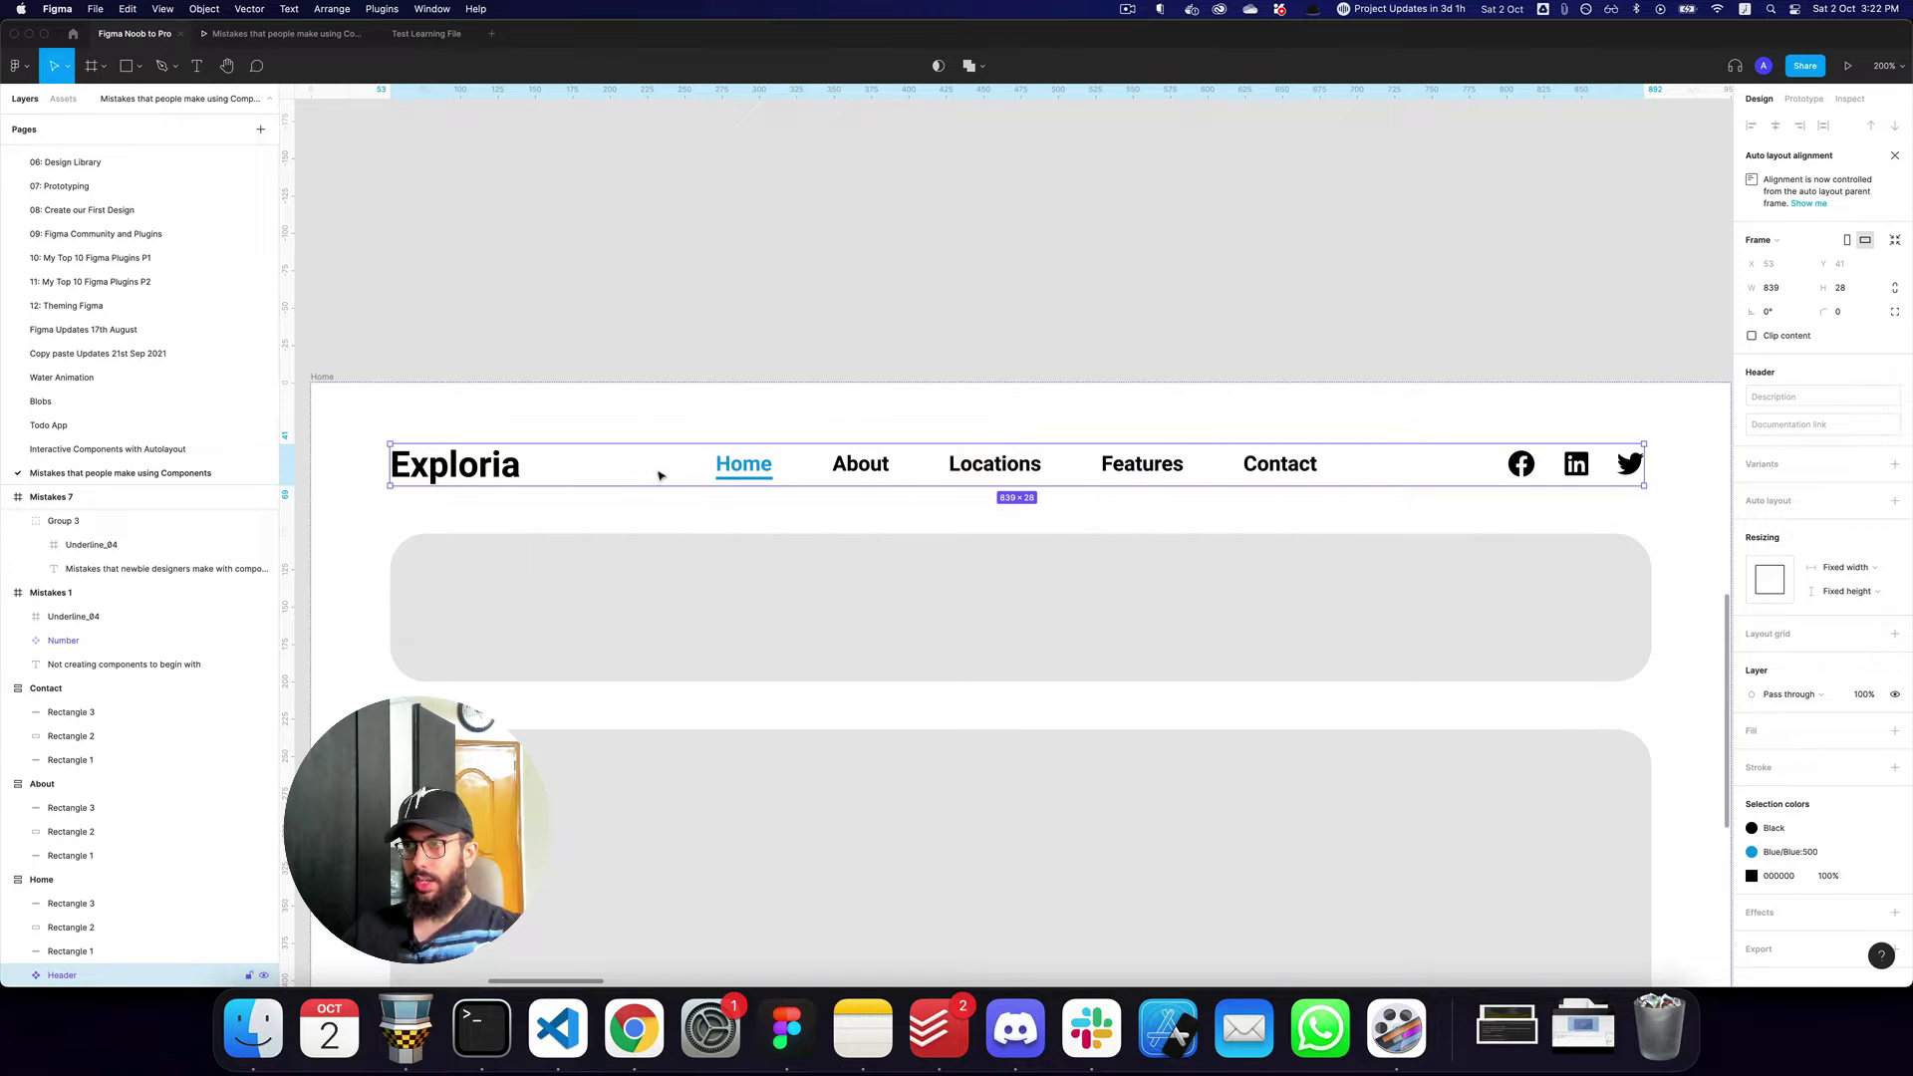
Add auto layout to the header component in the Home frame.
left_click(723, 464)
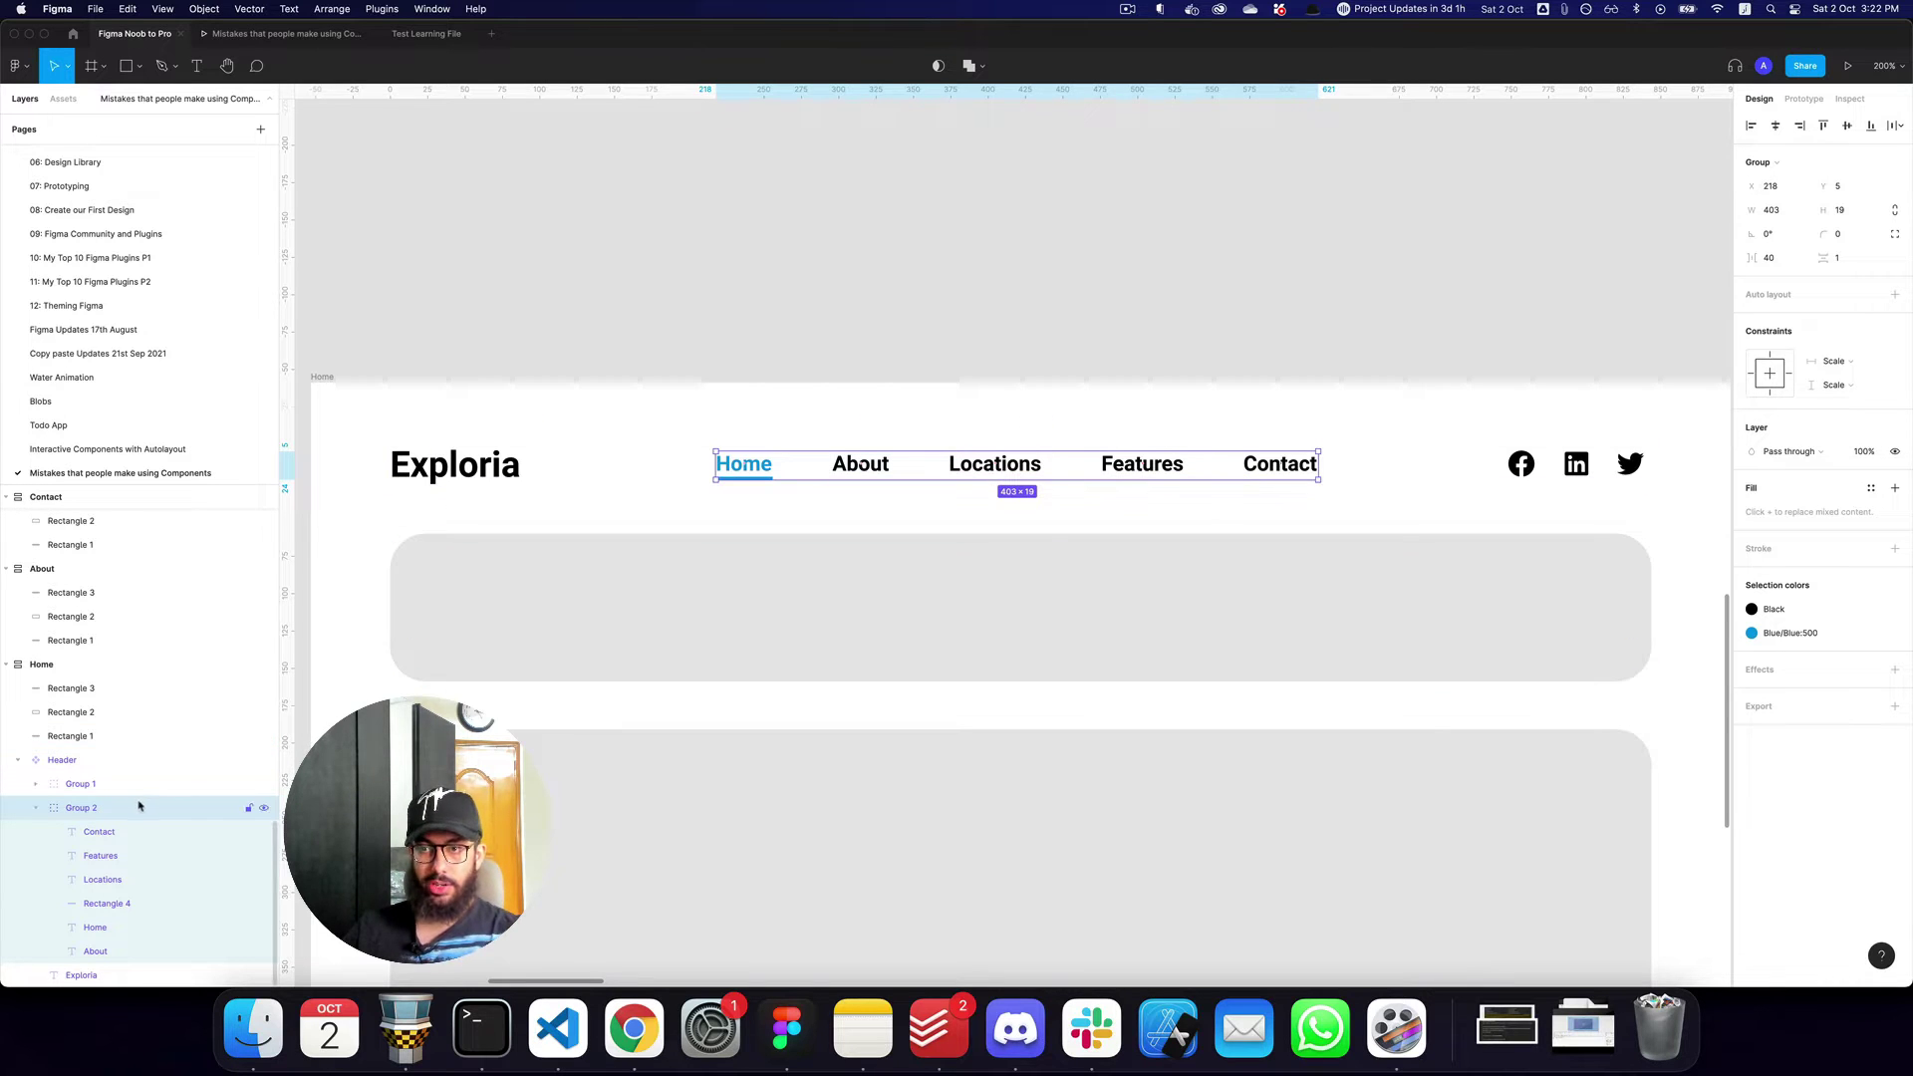
left_click(601, 481)
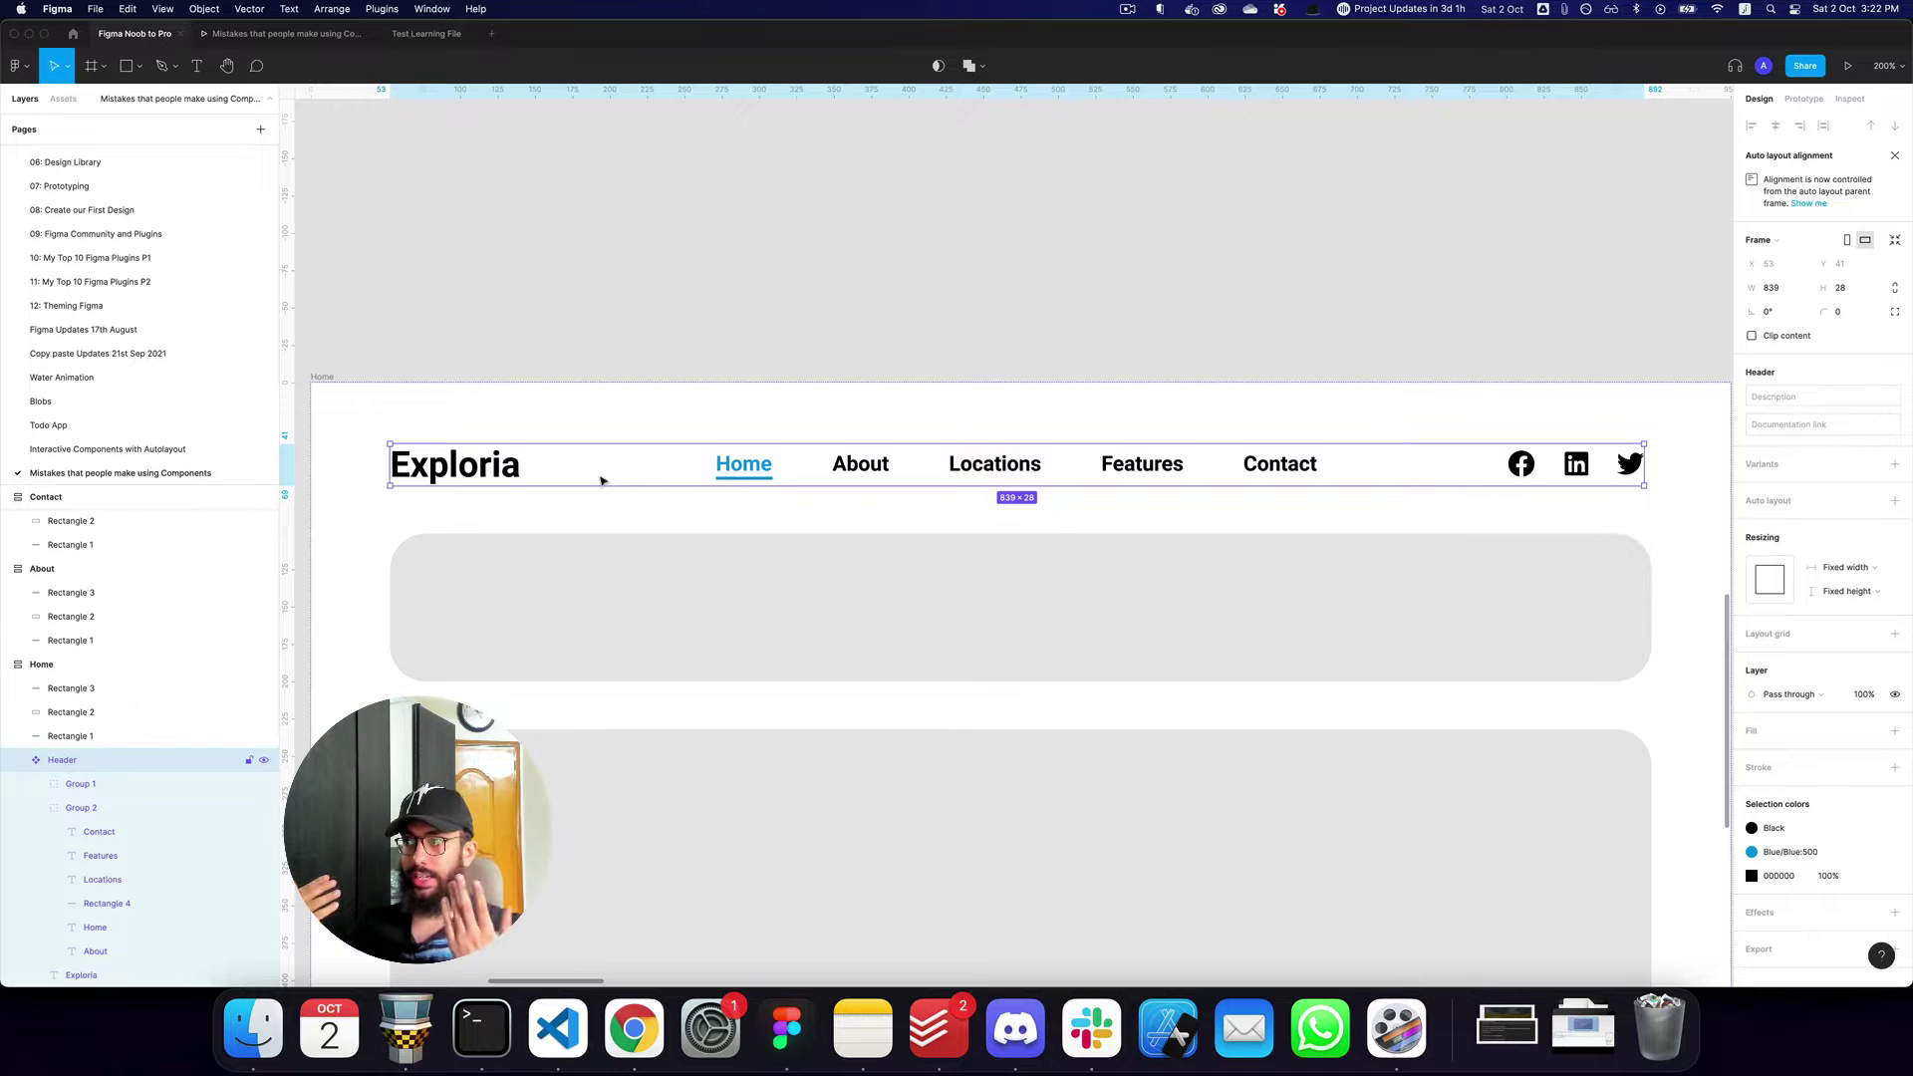
key("shift")
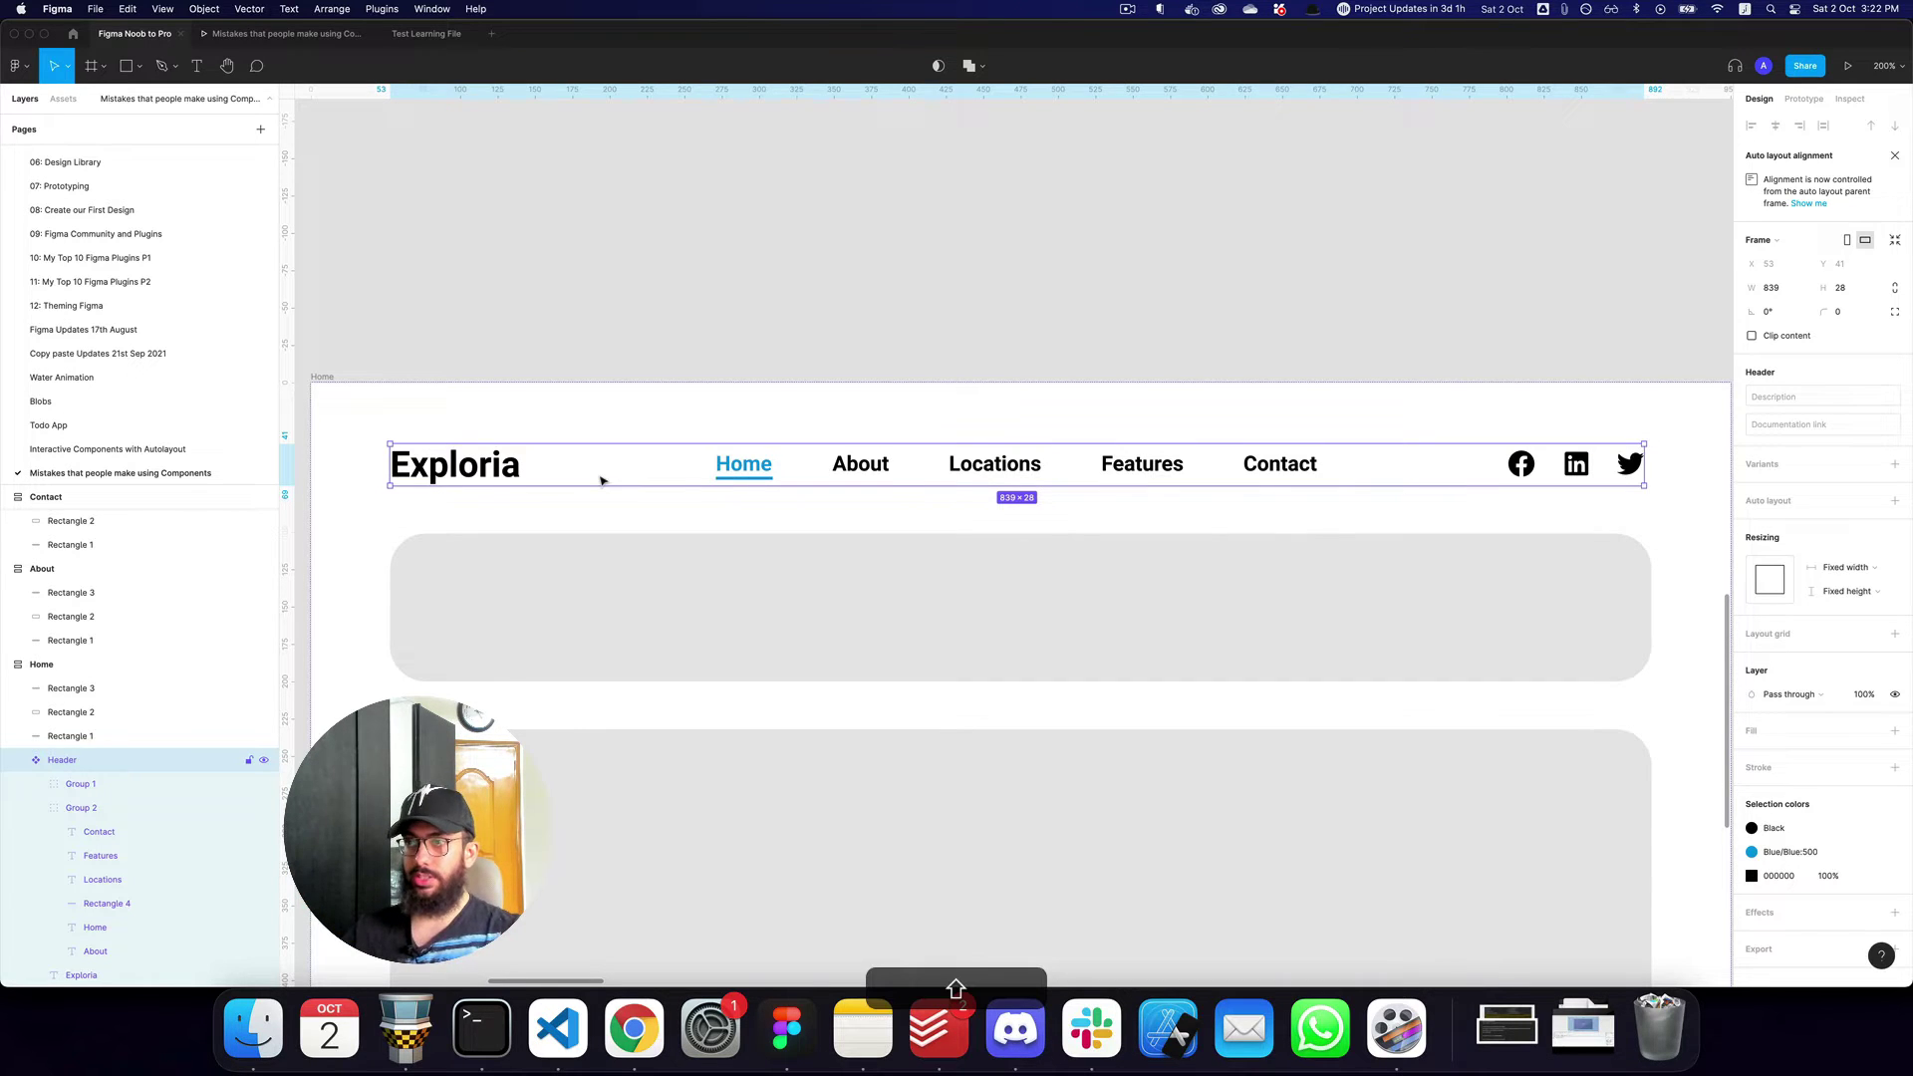
key("shift+a")
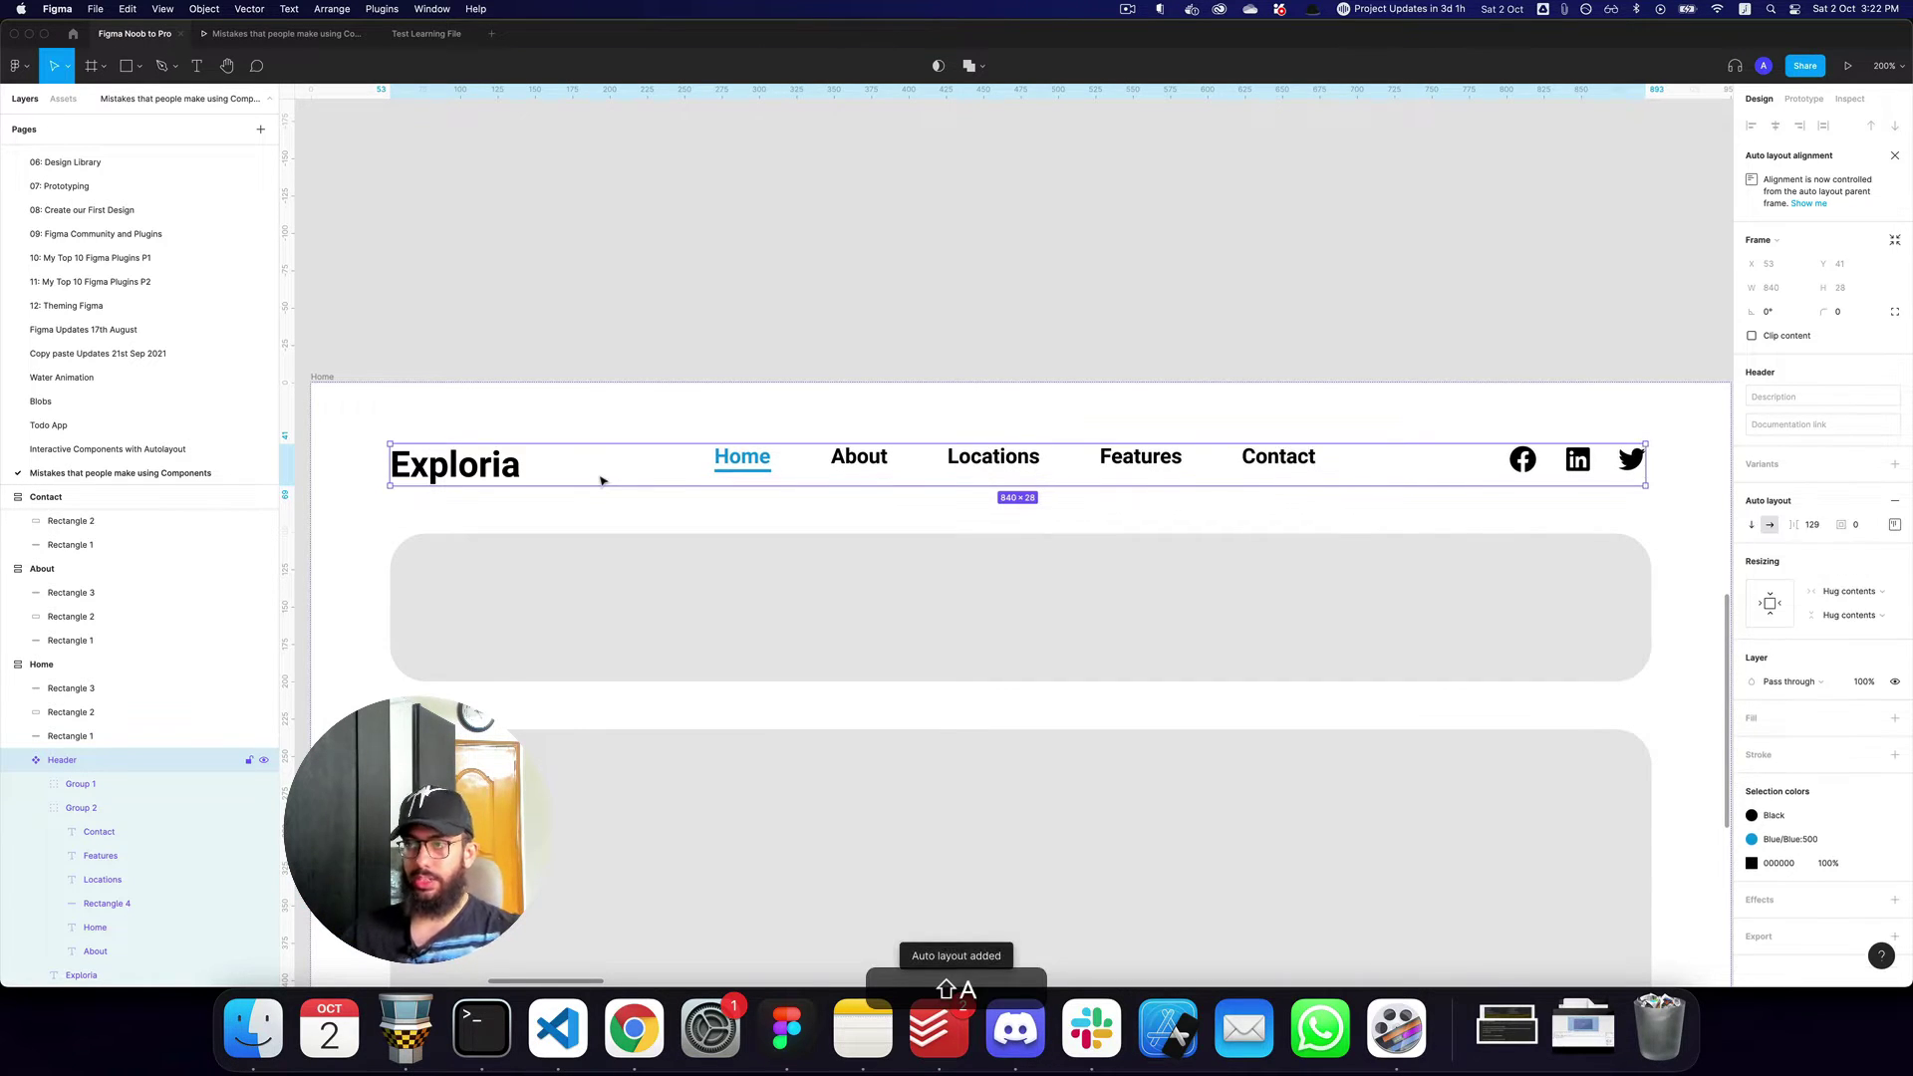
Set the header's auto layout alignment to left and vertically centred.
left_click(1894, 524)
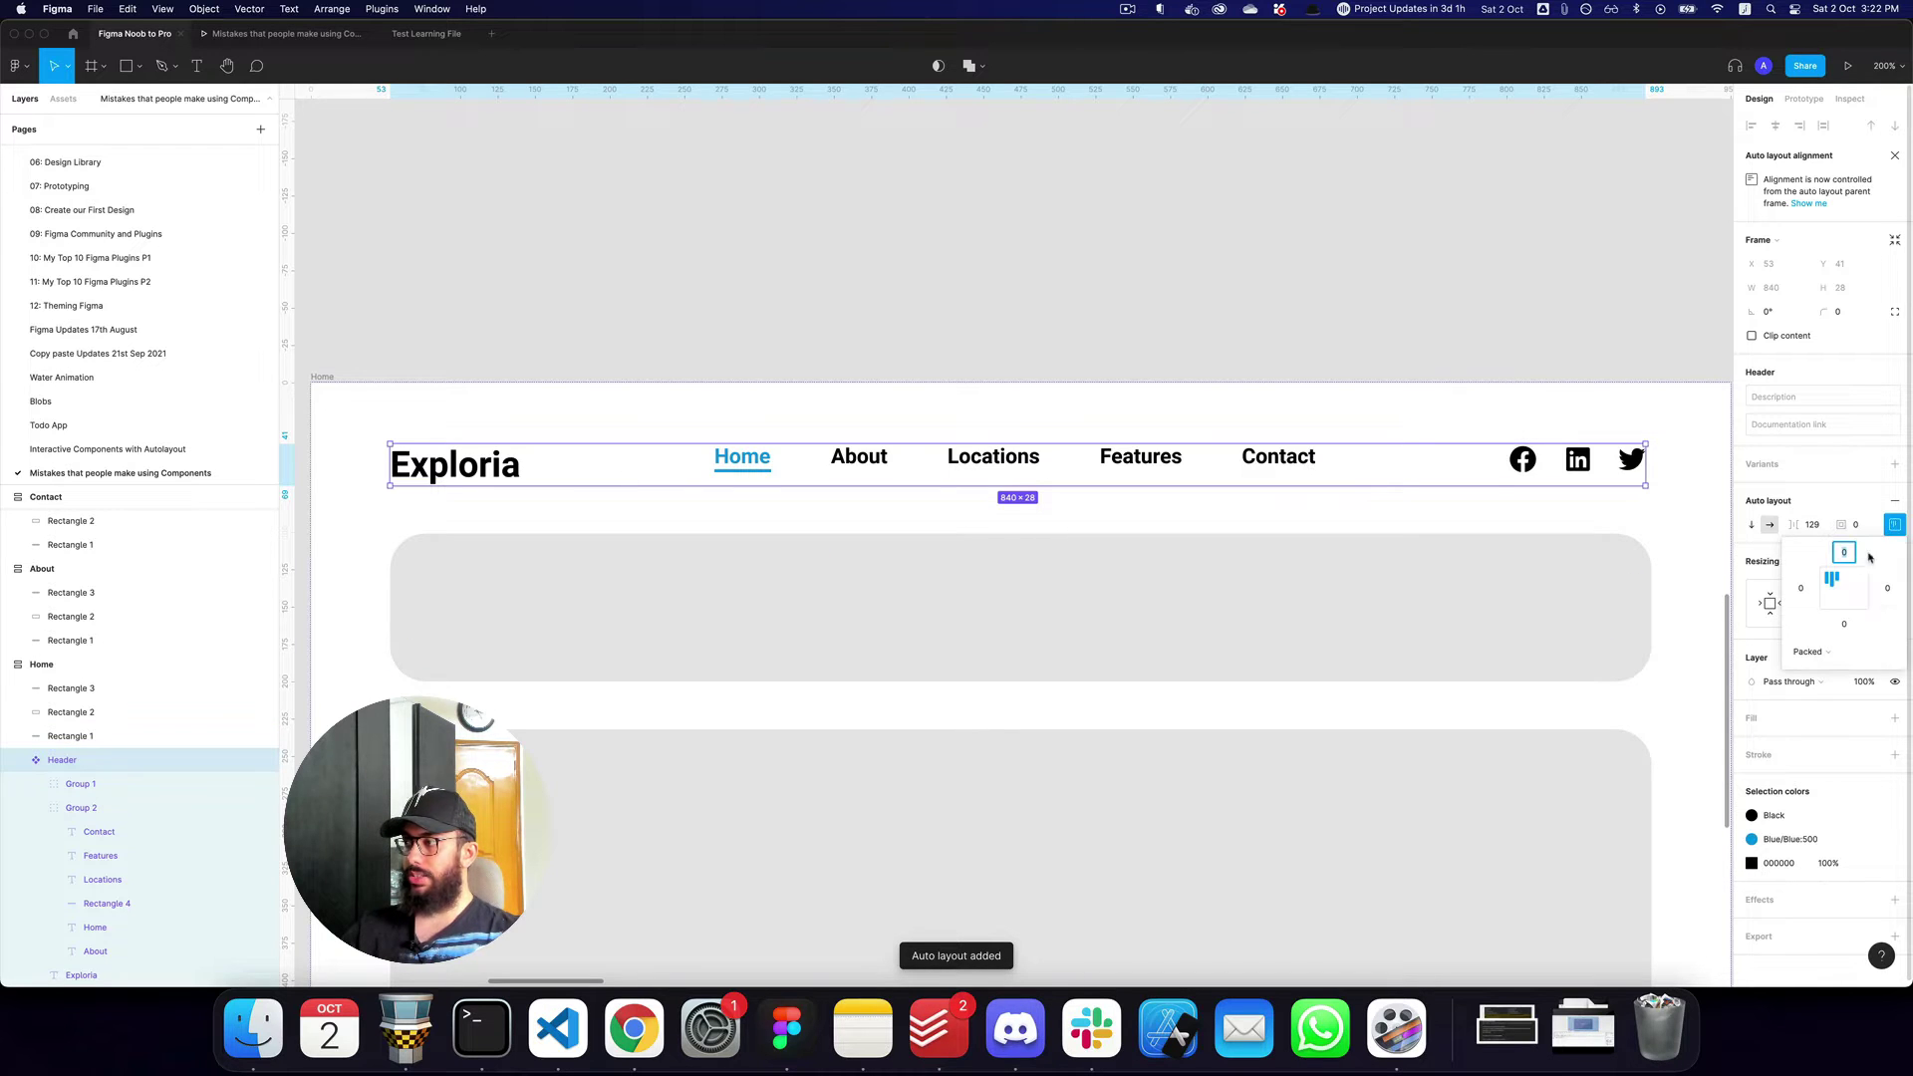
left_click(1831, 587)
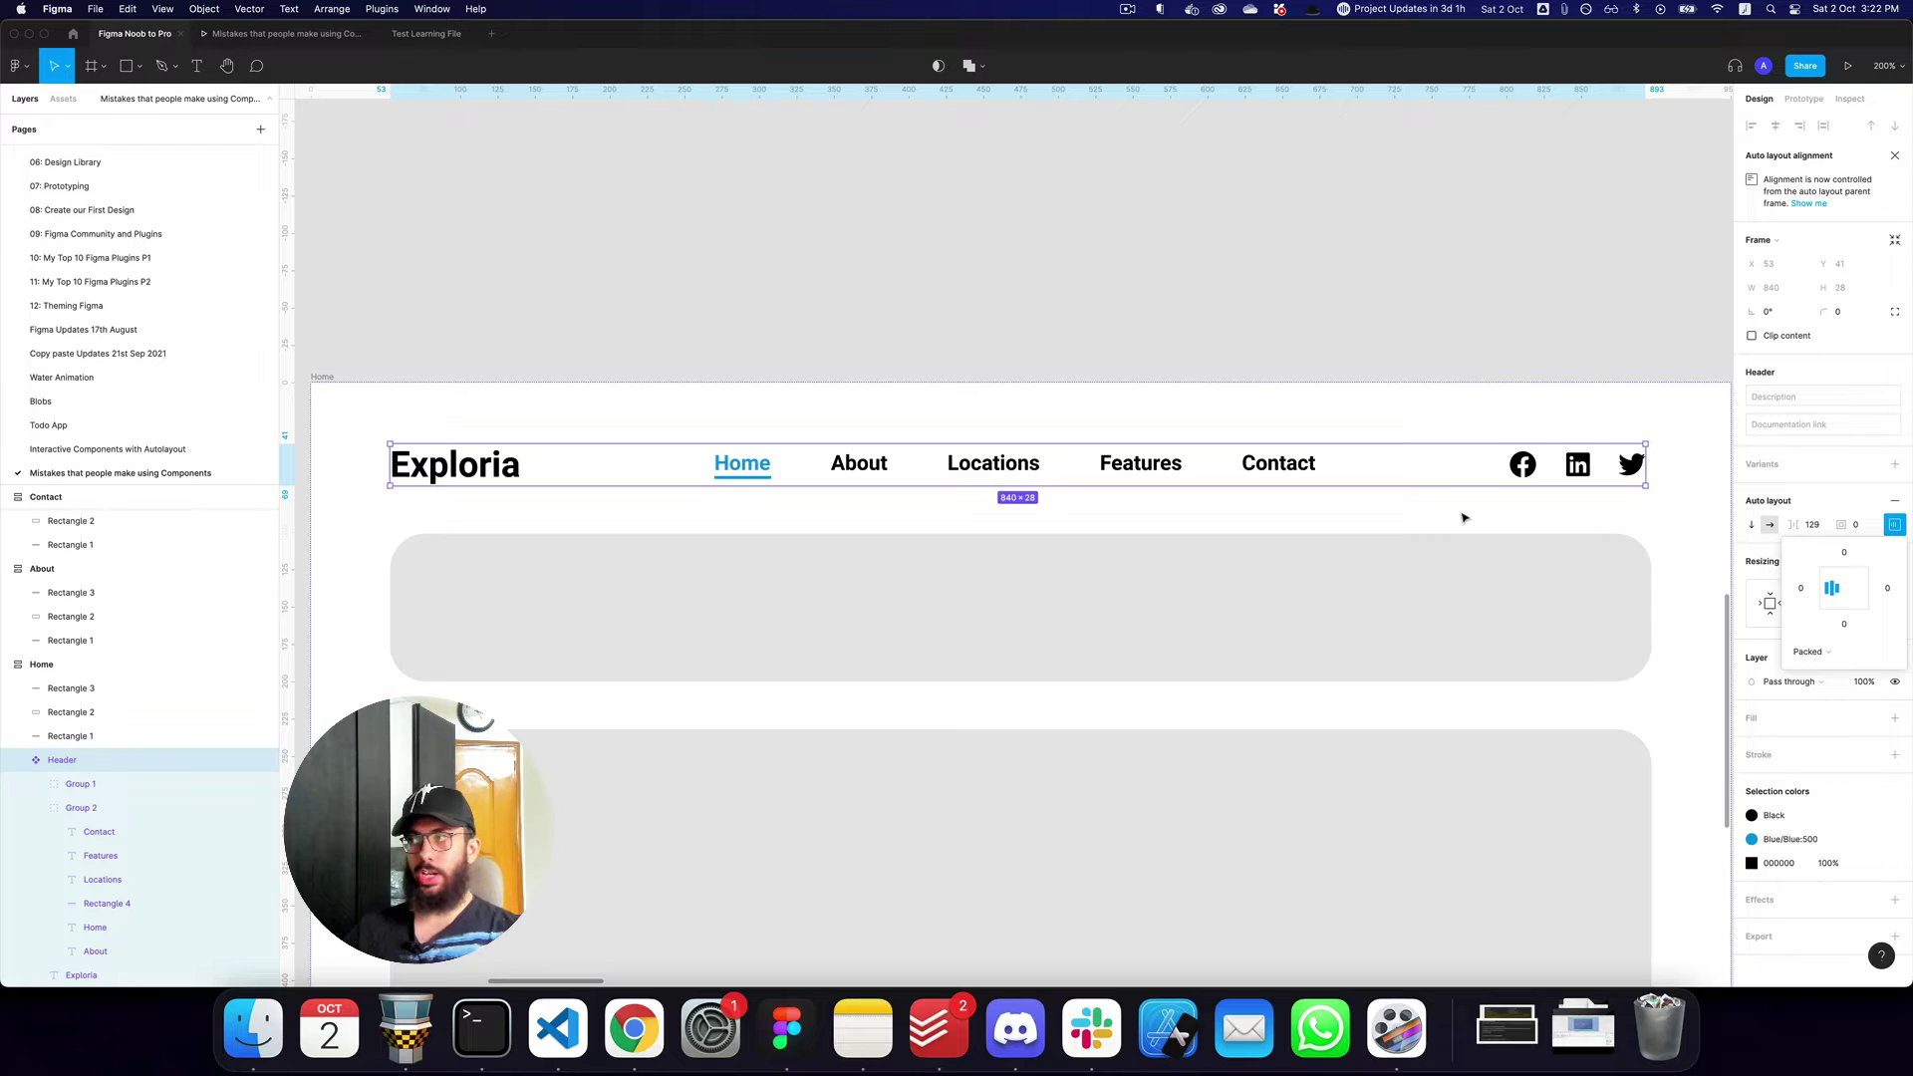
left_click(1812, 524)
left_click(1076, 468)
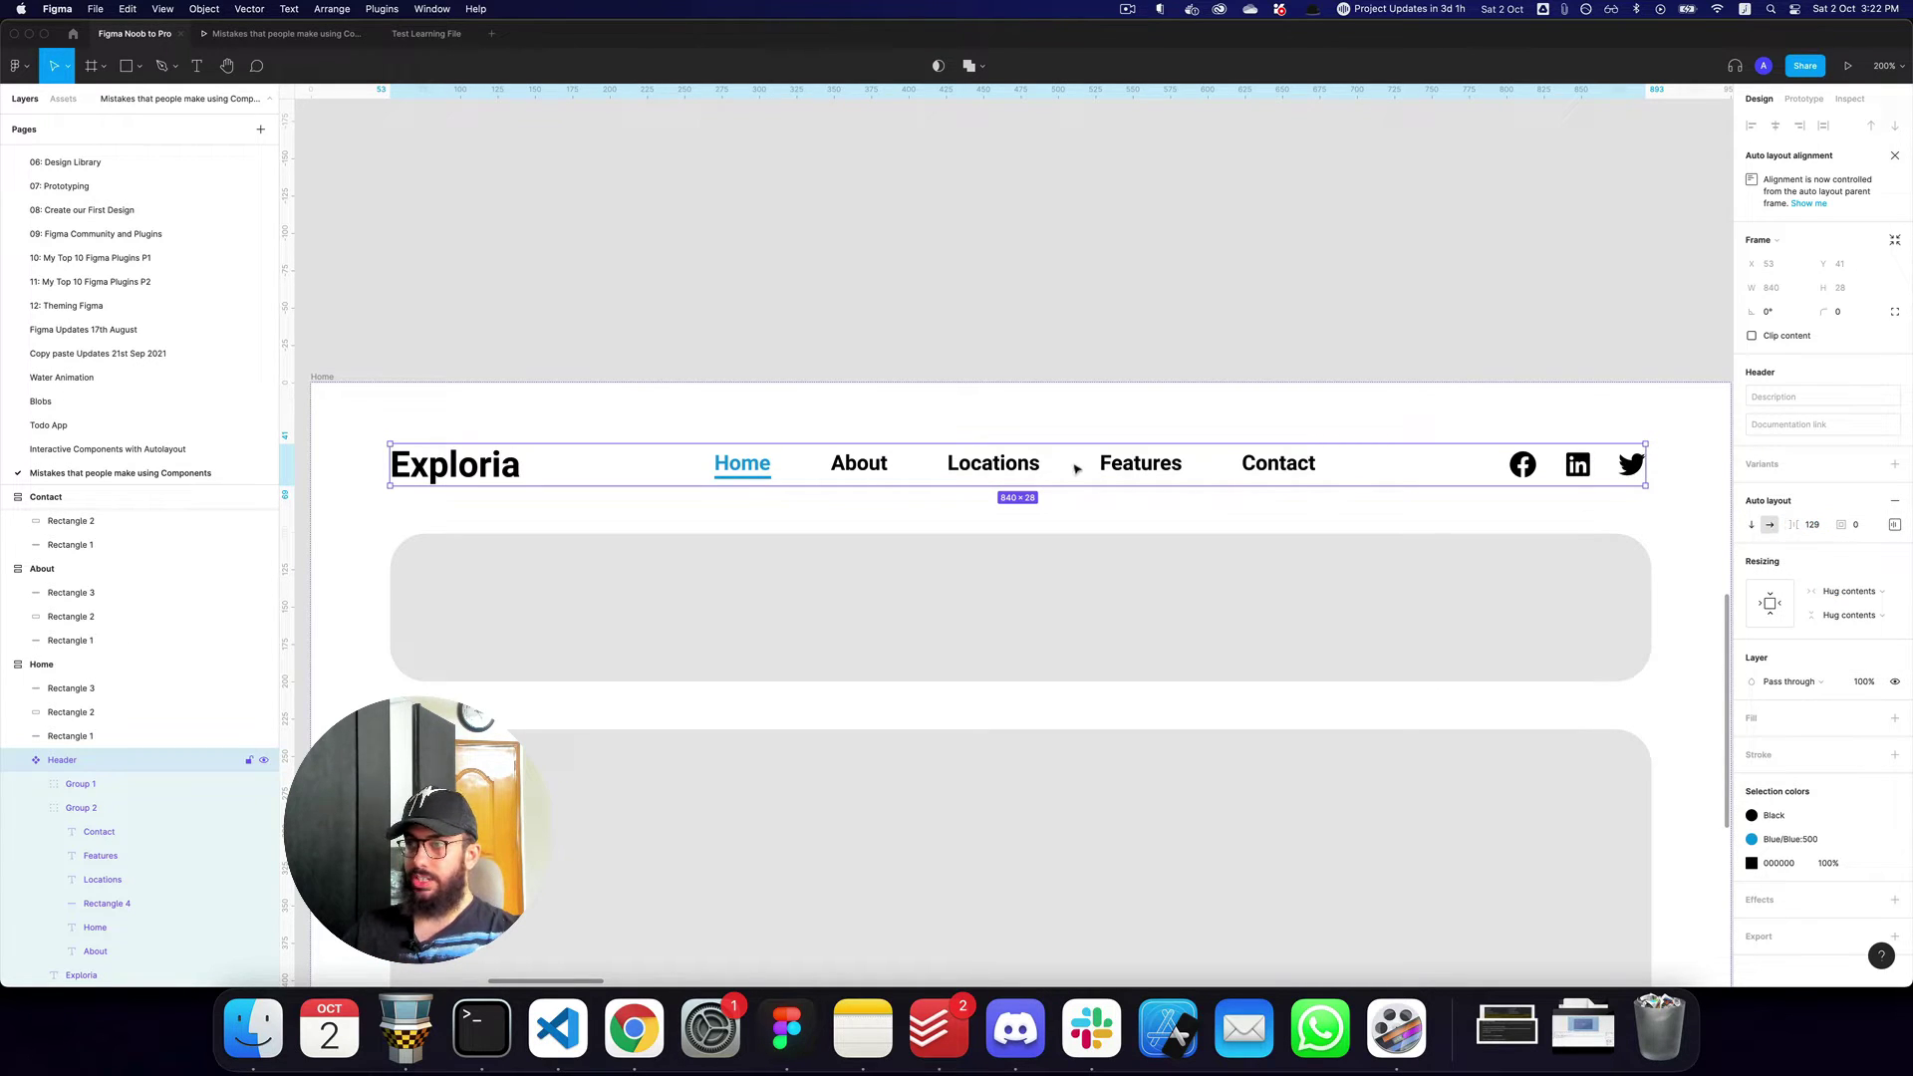
Paste an instance of the header component into the About frame and place it above the first grey rectangle.
key("super+minus")
scroll(961, 427, "right", 5)
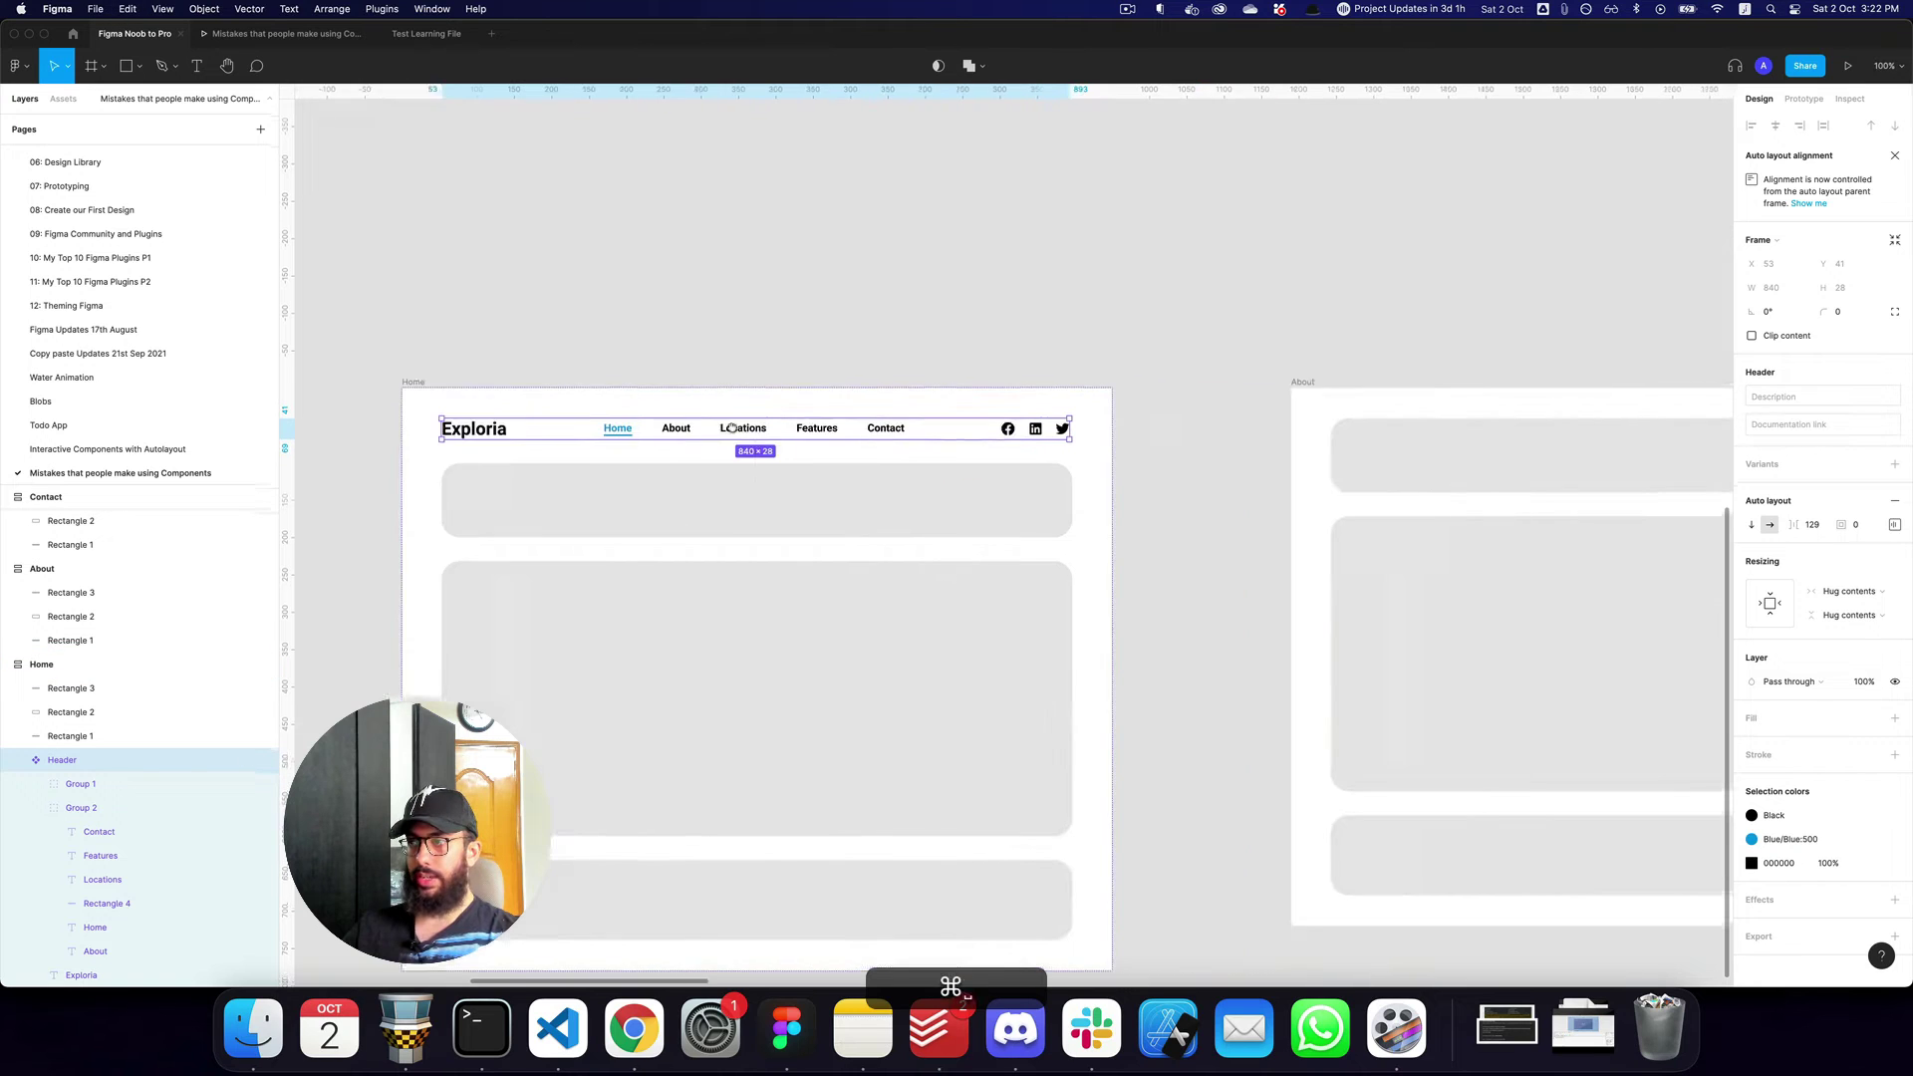
left_click(1161, 428)
key("super+v")
key("Up")
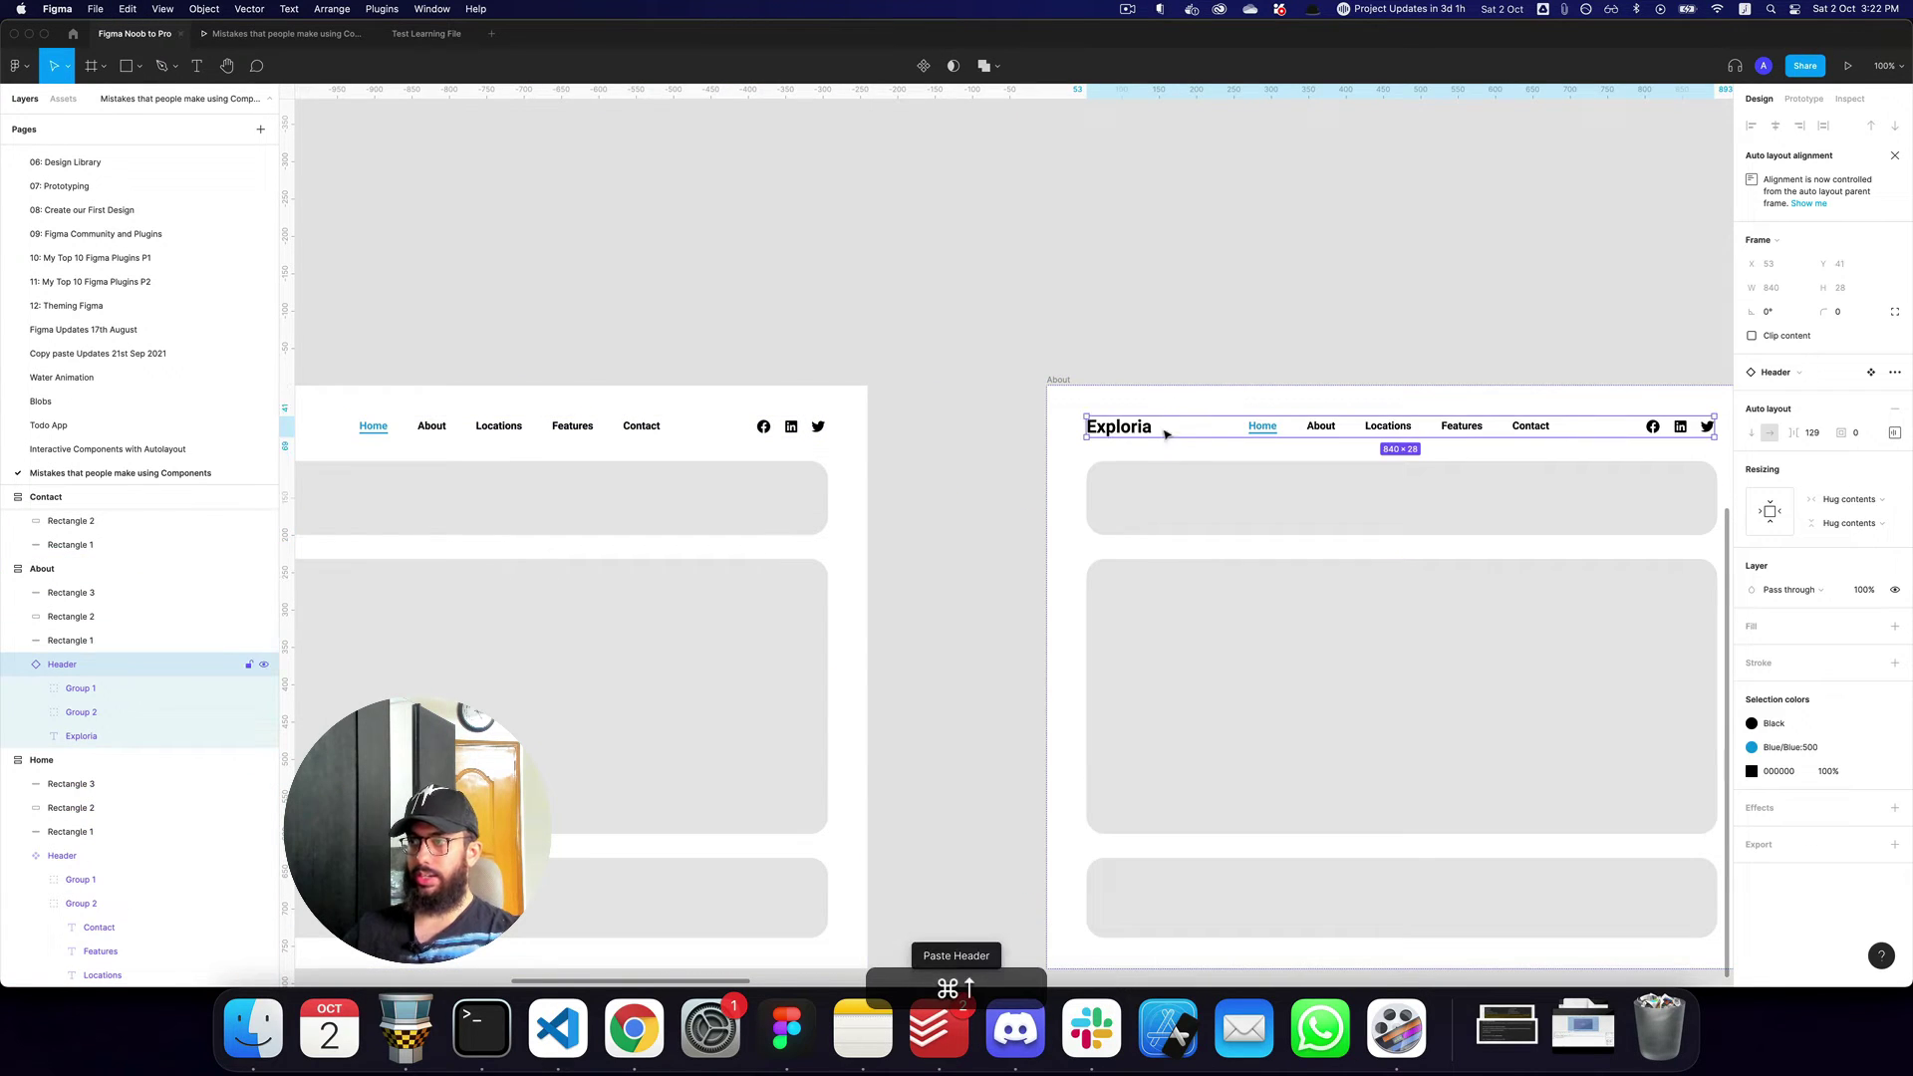
scroll(1166, 435, "left", 5)
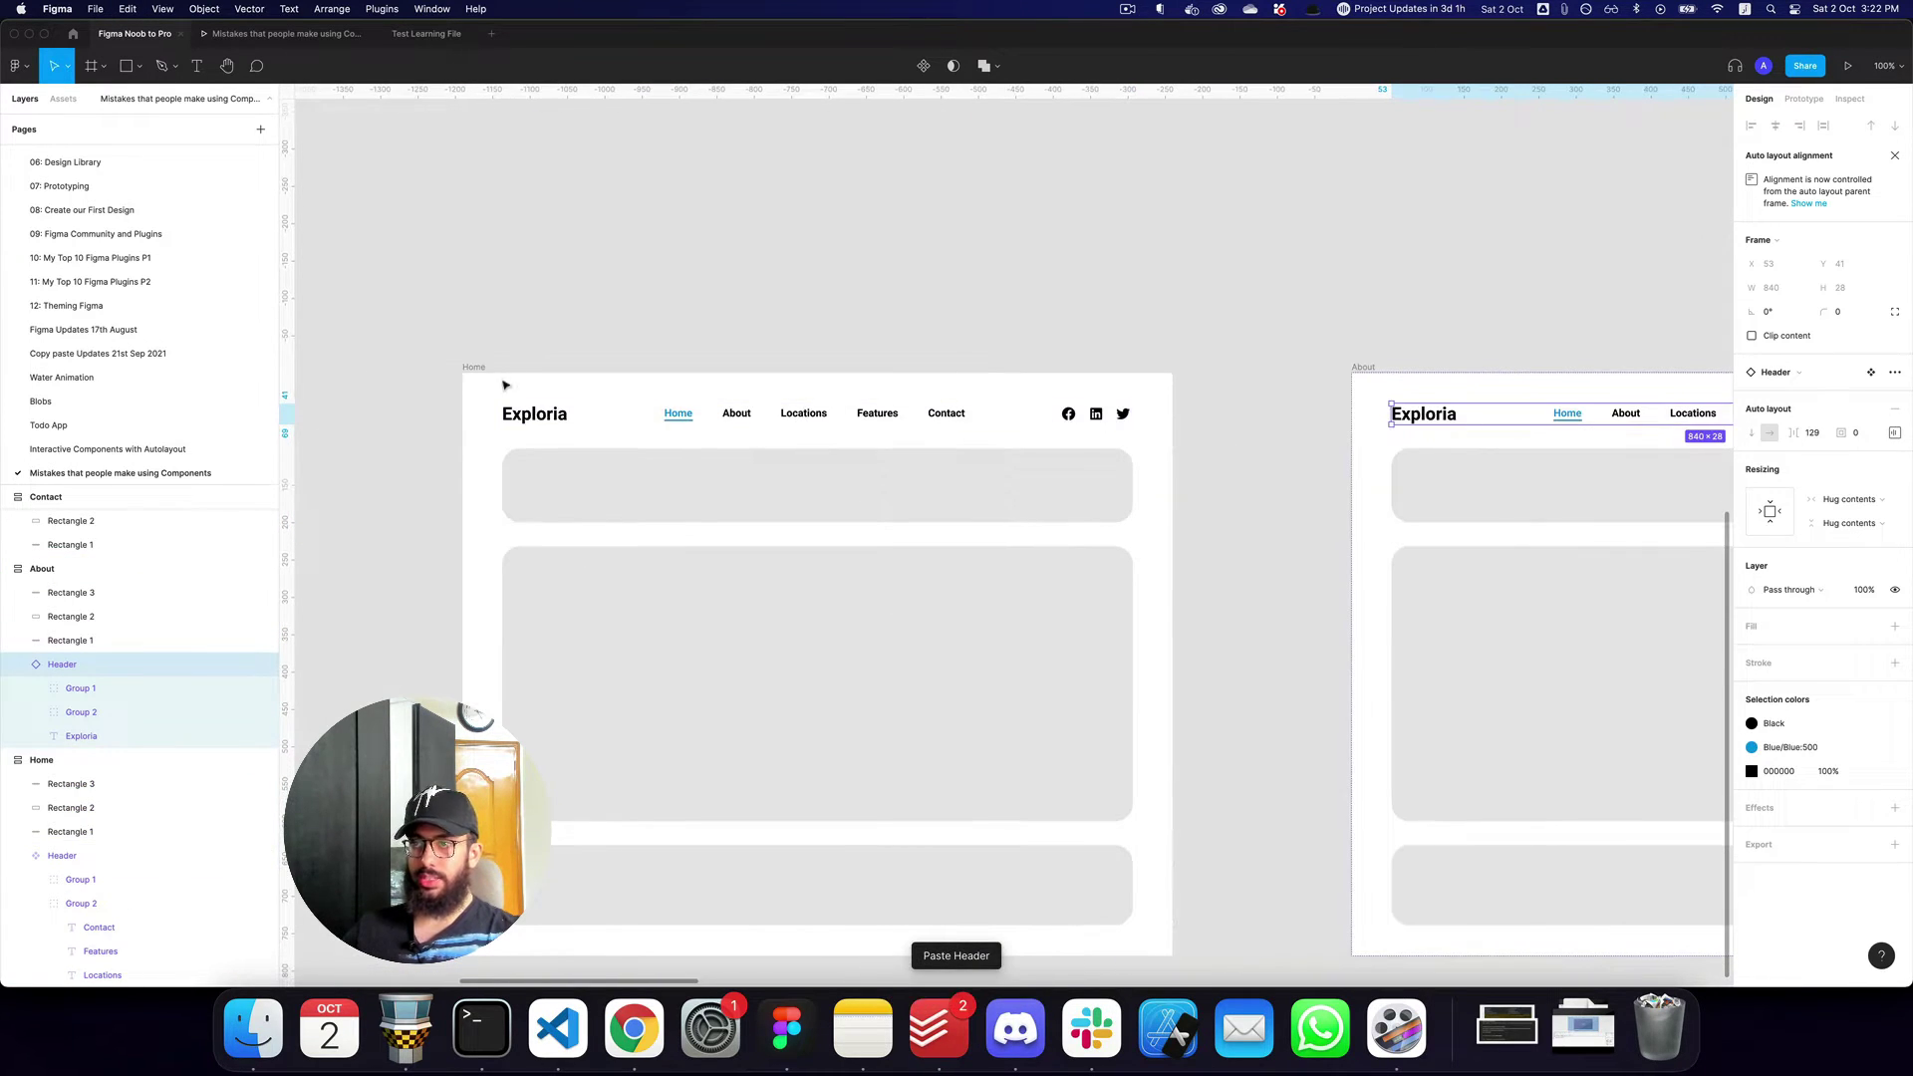
Recolour the About link in the About frame's header instance with the blue sampled from the Home link.
left_click(612, 439)
scroll(1046, 498, "right", 2)
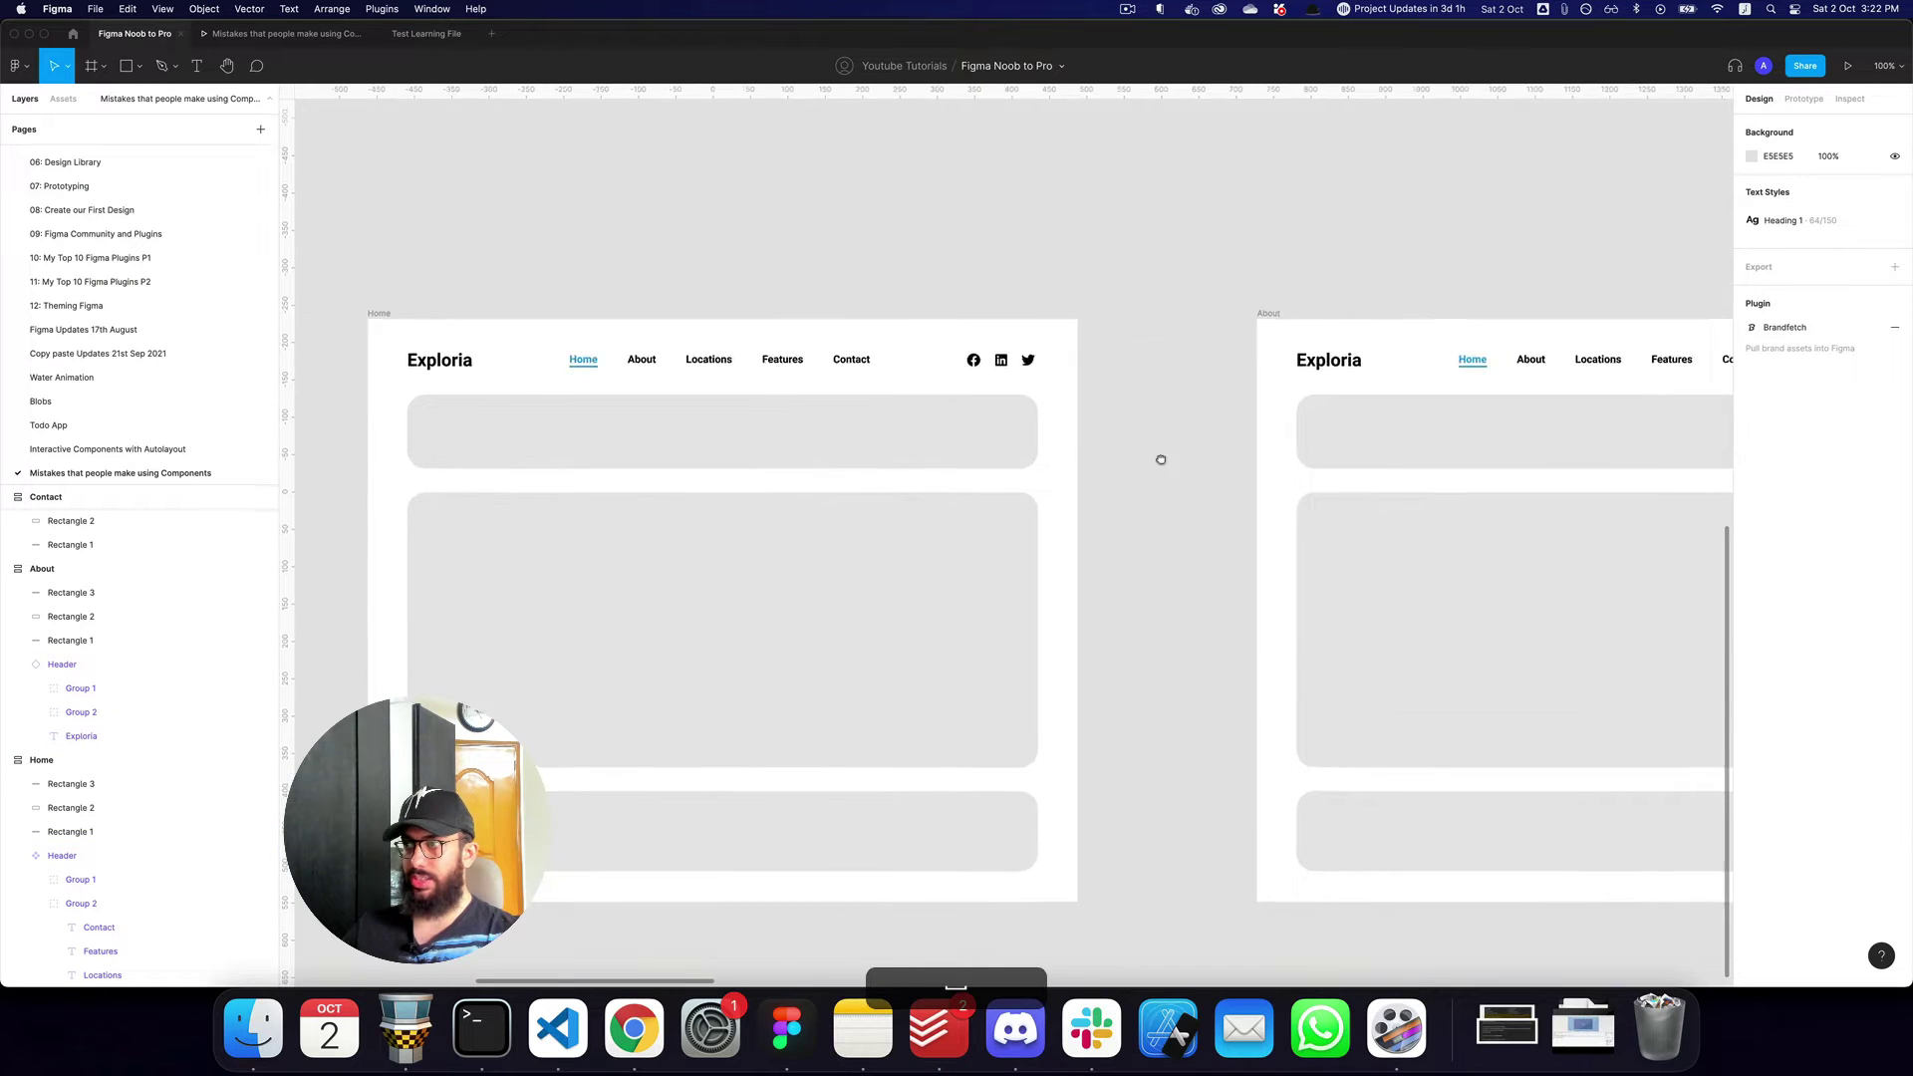
scroll(1160, 459, "right", 5)
scroll(1135, 361, "up", 5)
left_click(868, 357, "super")
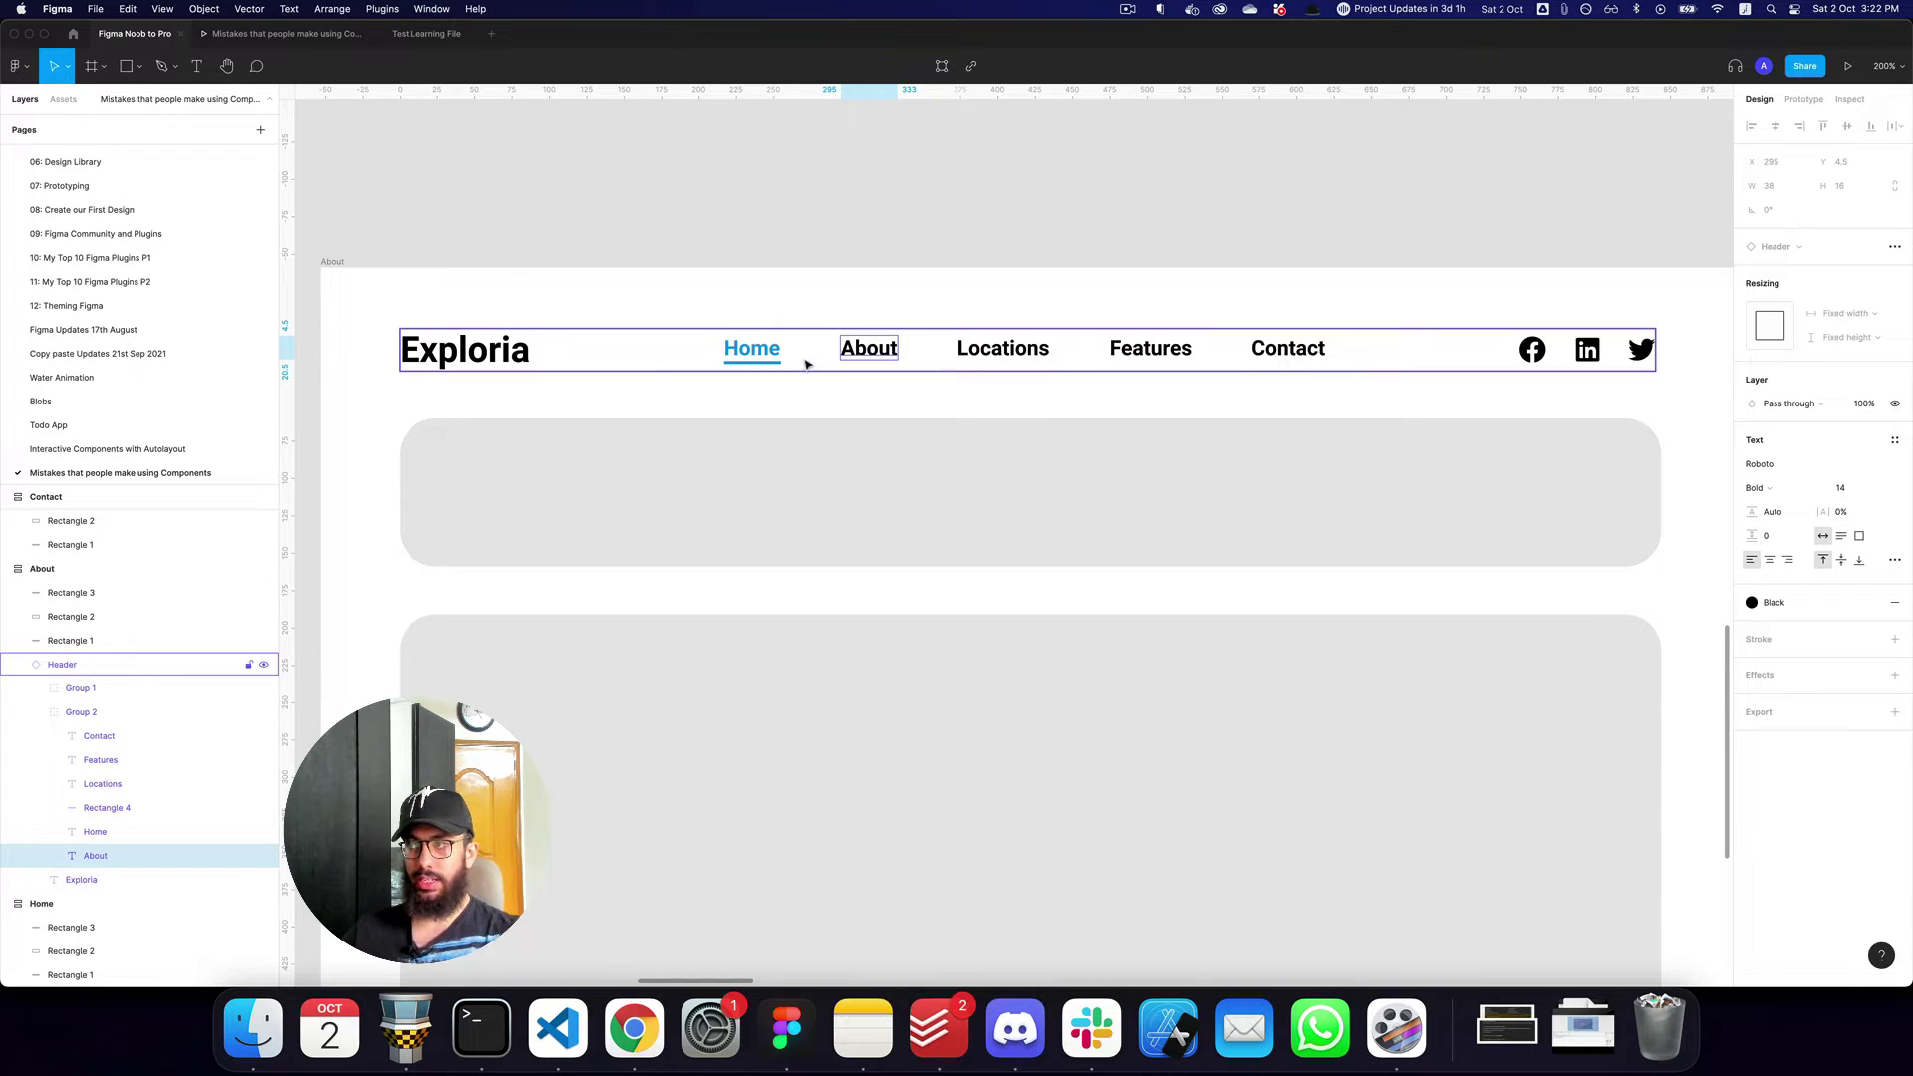
key("i")
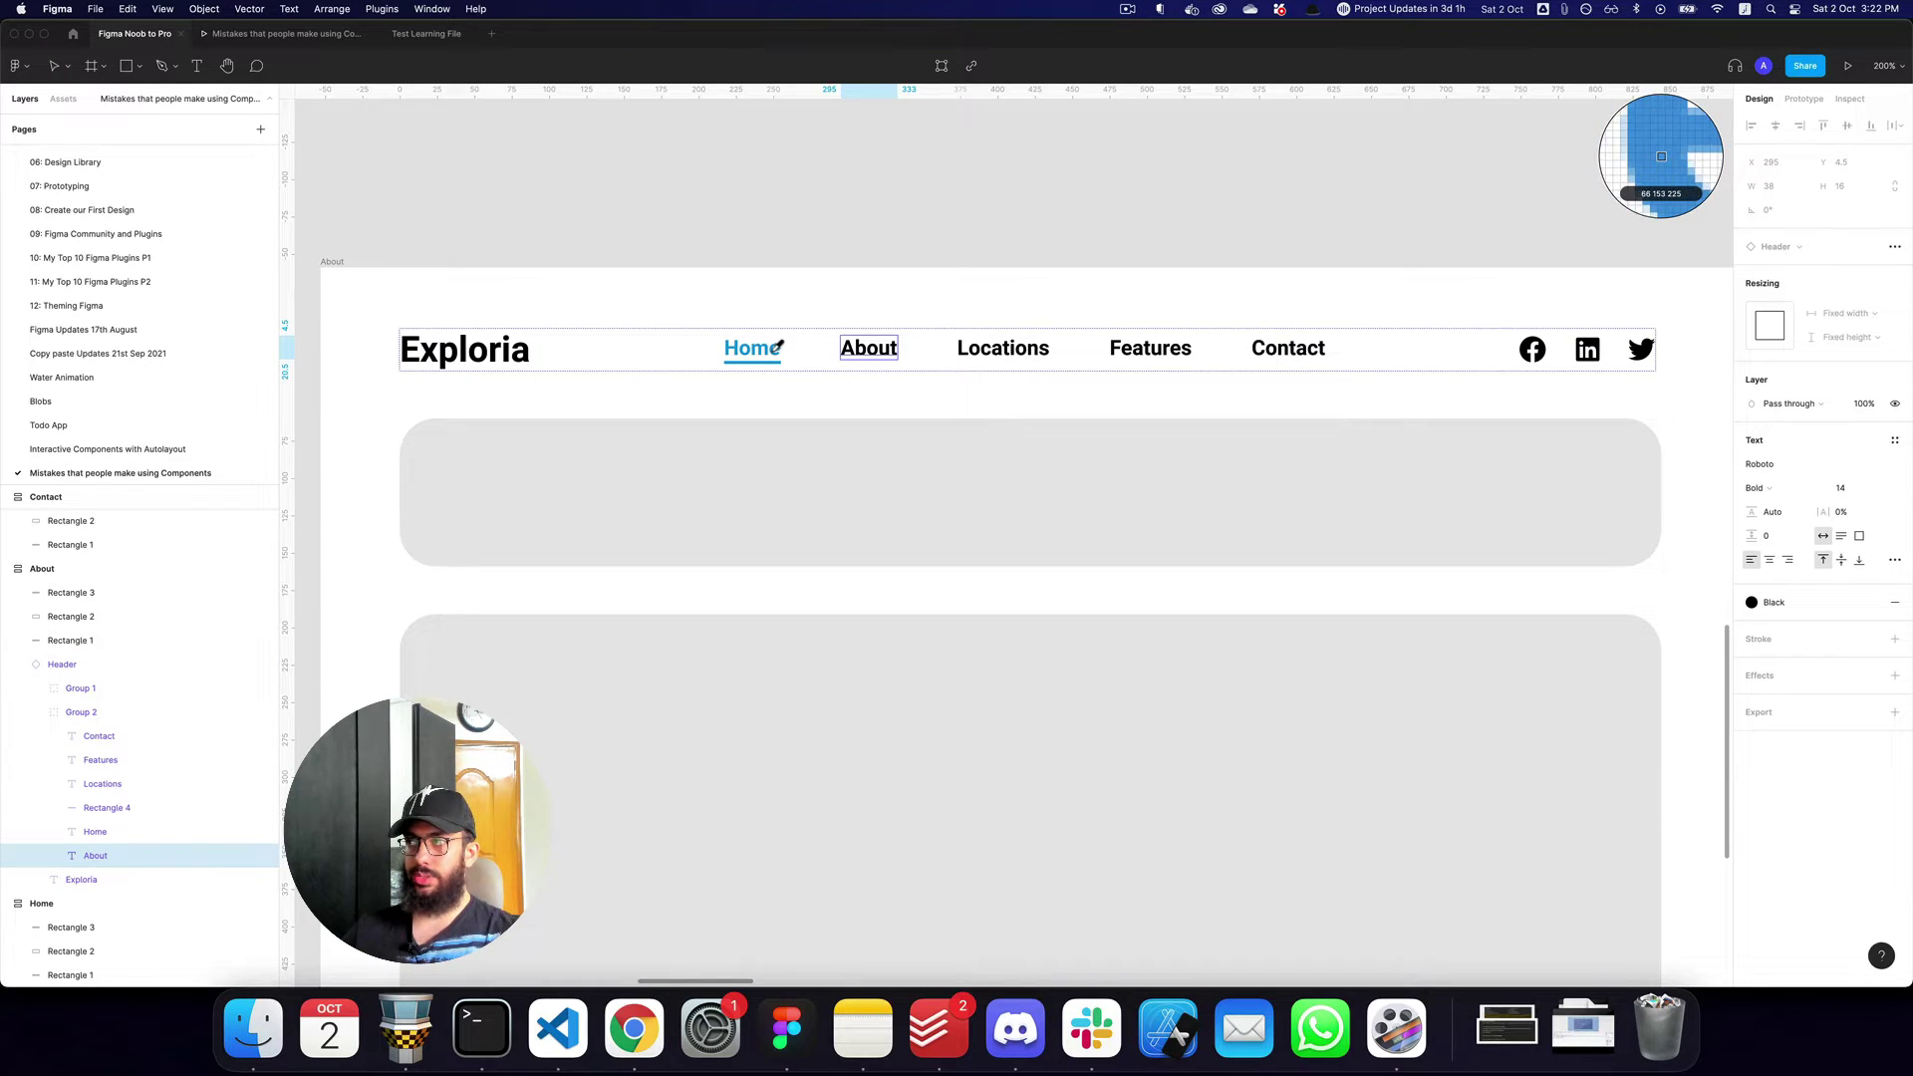
left_click(775, 349)
left_click(858, 390)
Try to move the underline beneath the Home link in the Home frame's main header component, and undo the move.
key("z")
left_click(822, 392, "alt")
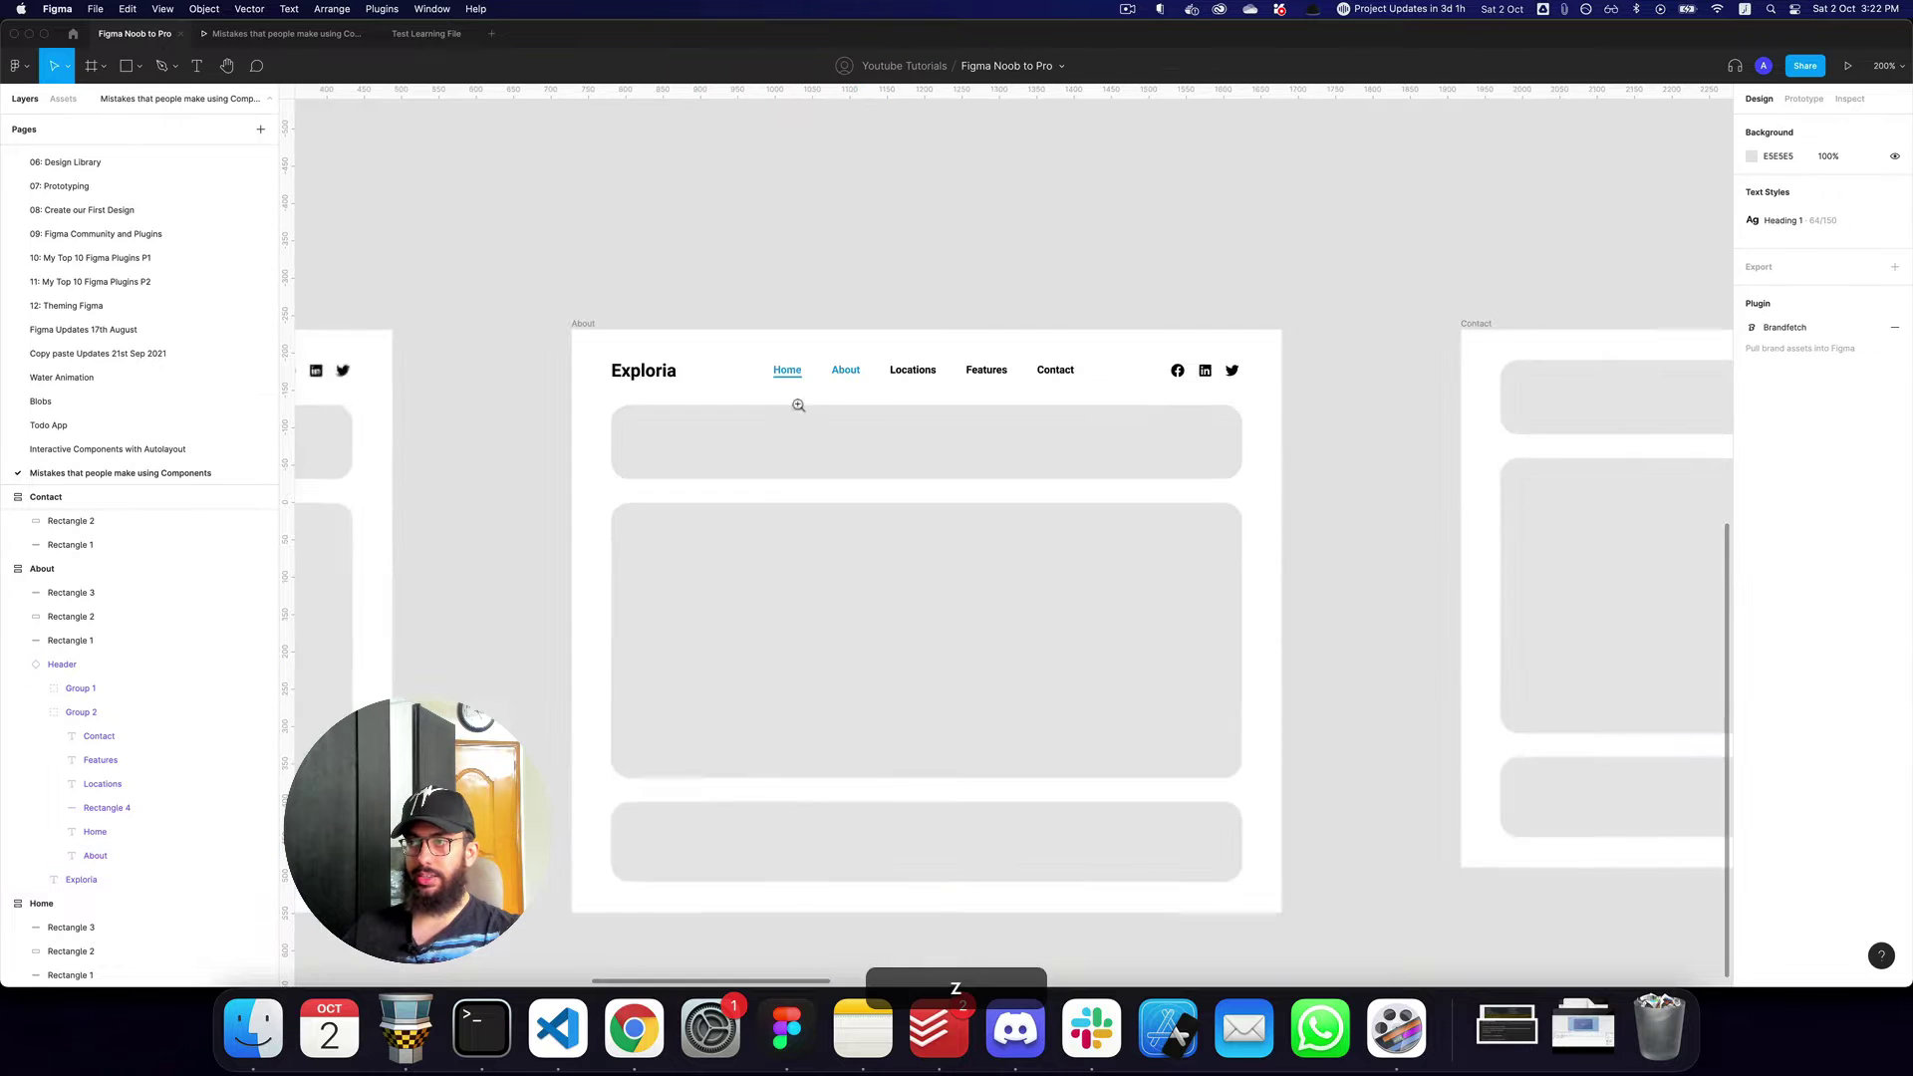
key("space")
left_click_drag(765, 420, 947, 428)
key("space")
left_click_drag(747, 409, 1191, 426)
key("z")
double_click(540, 392)
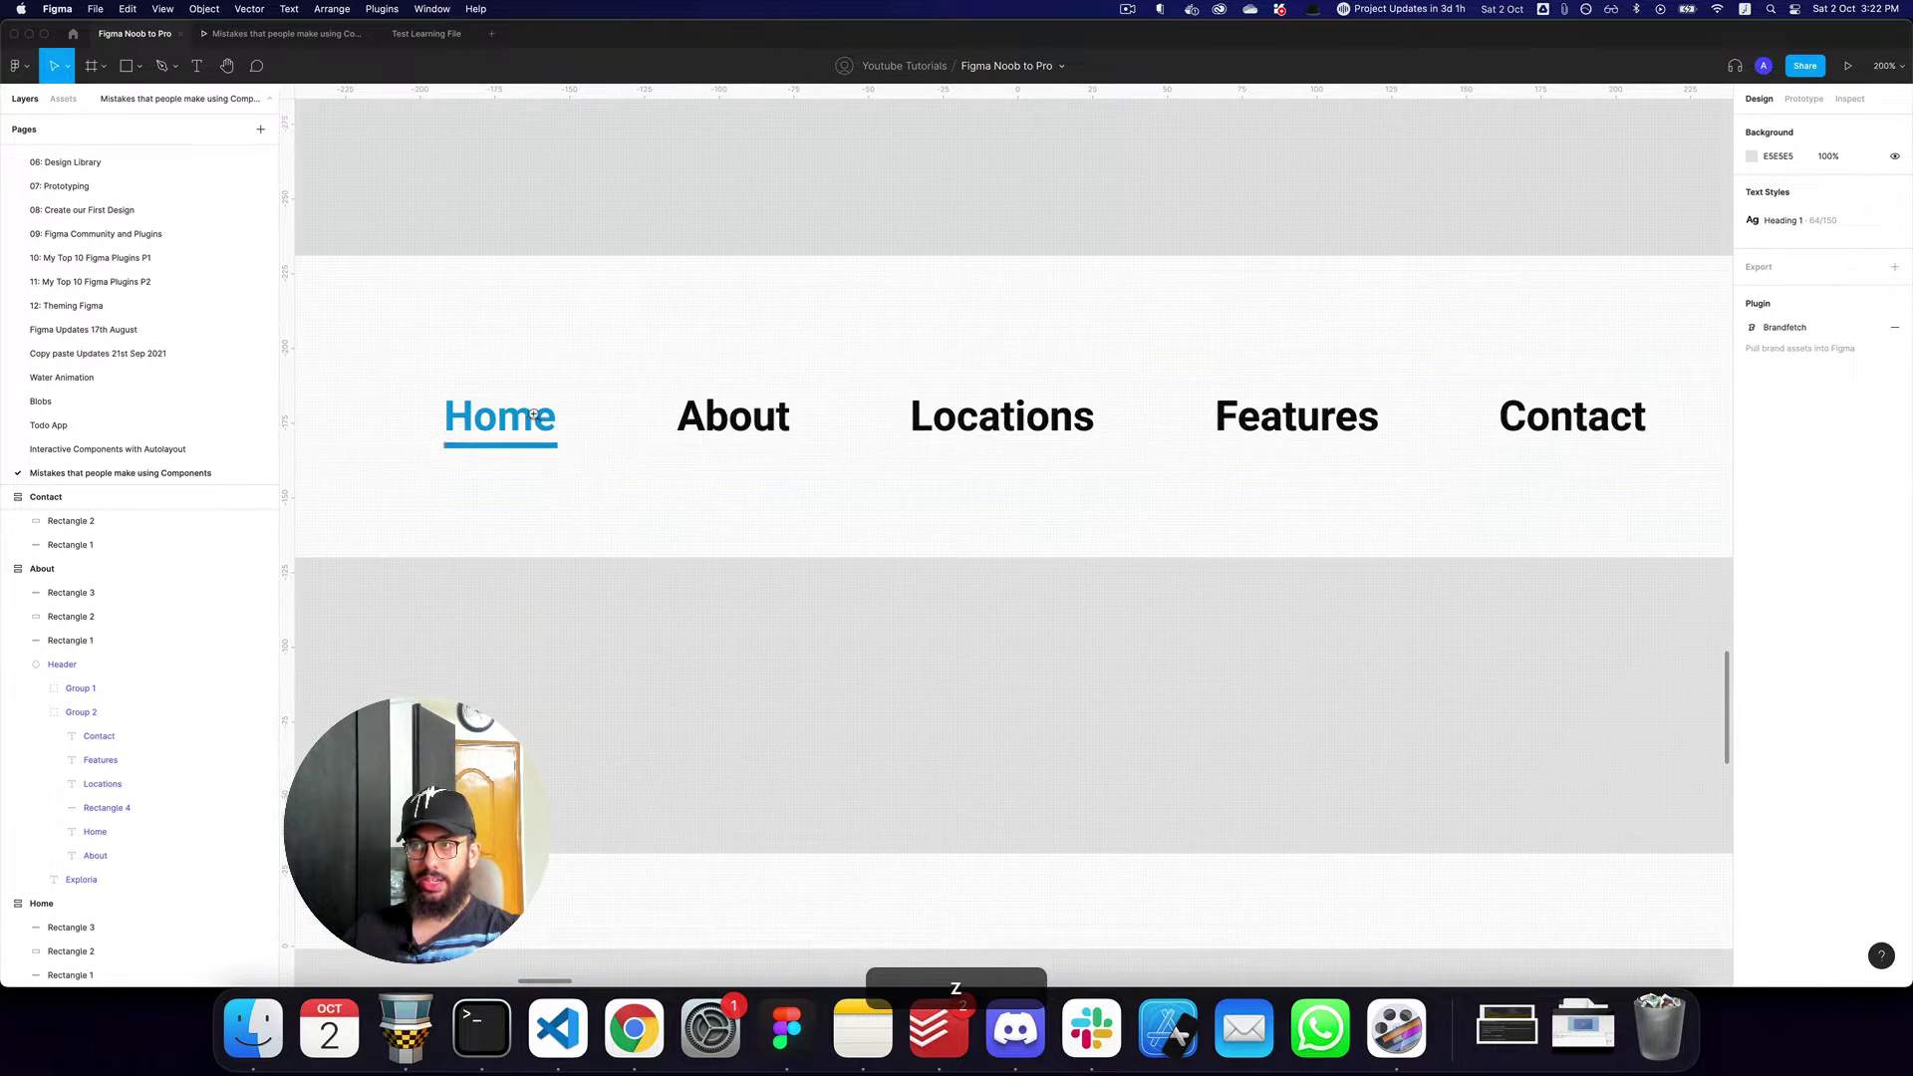
left_click(520, 446, "super")
key("space")
left_click_drag(520, 446, 699, 500)
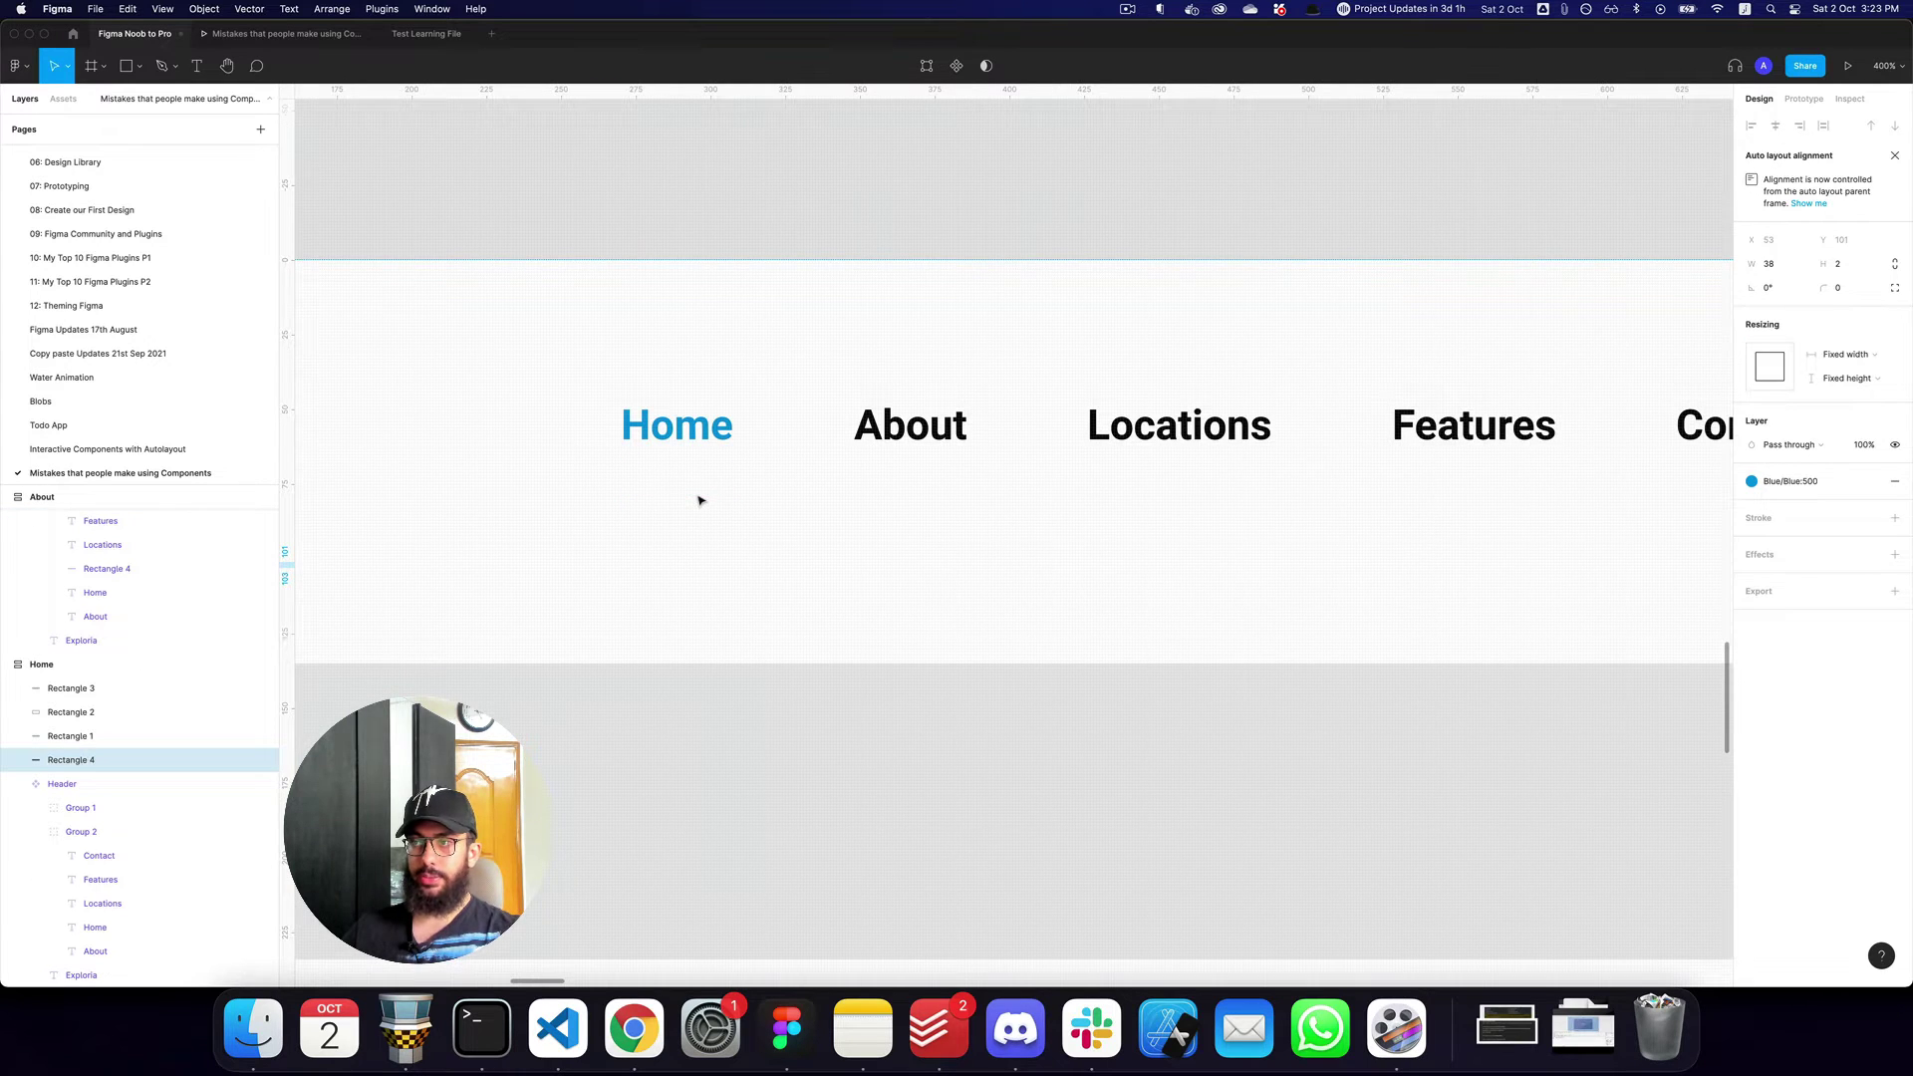
key("super+z")
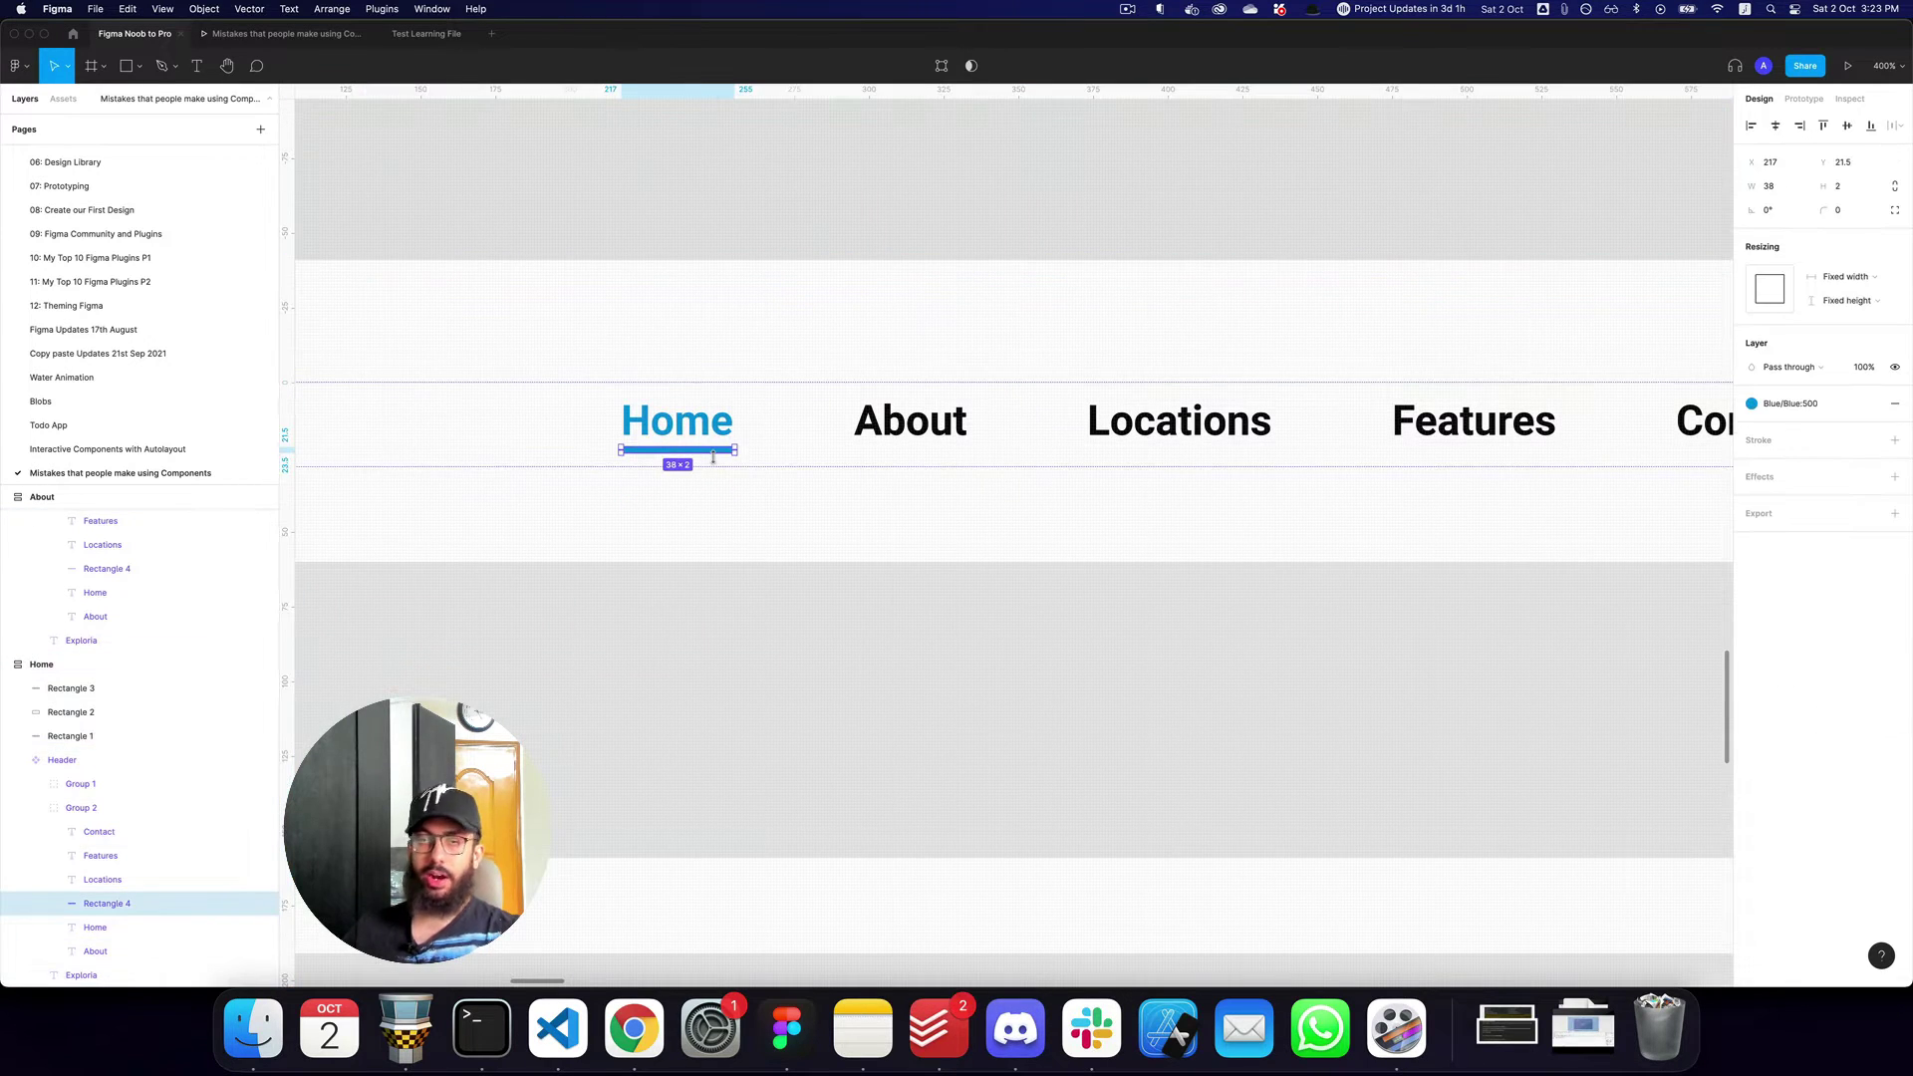
Undo the blue recolouring of the About link in the About frame's header instance.
key("z")
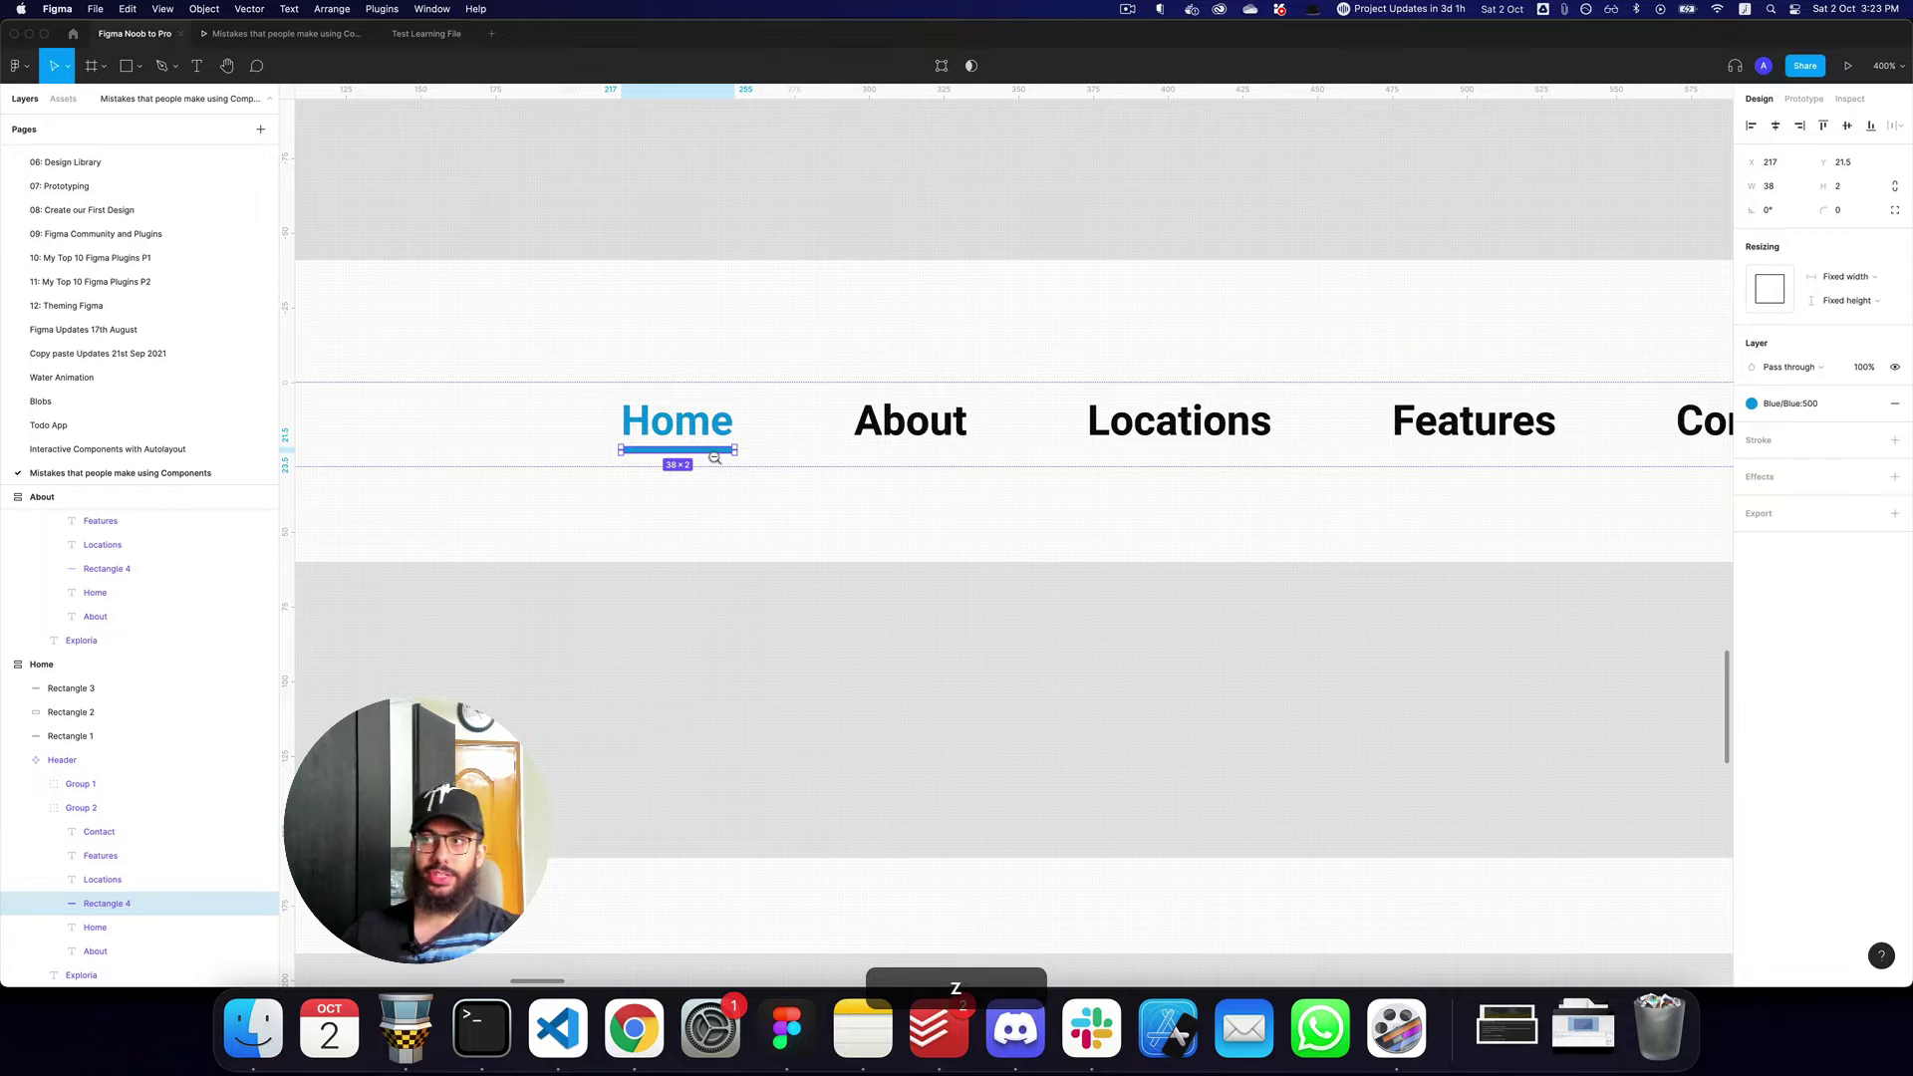
left_click(714, 457, "alt")
key("space")
left_click_drag(1277, 461, 552, 419)
left_click_drag(1549, 388, 821, 406)
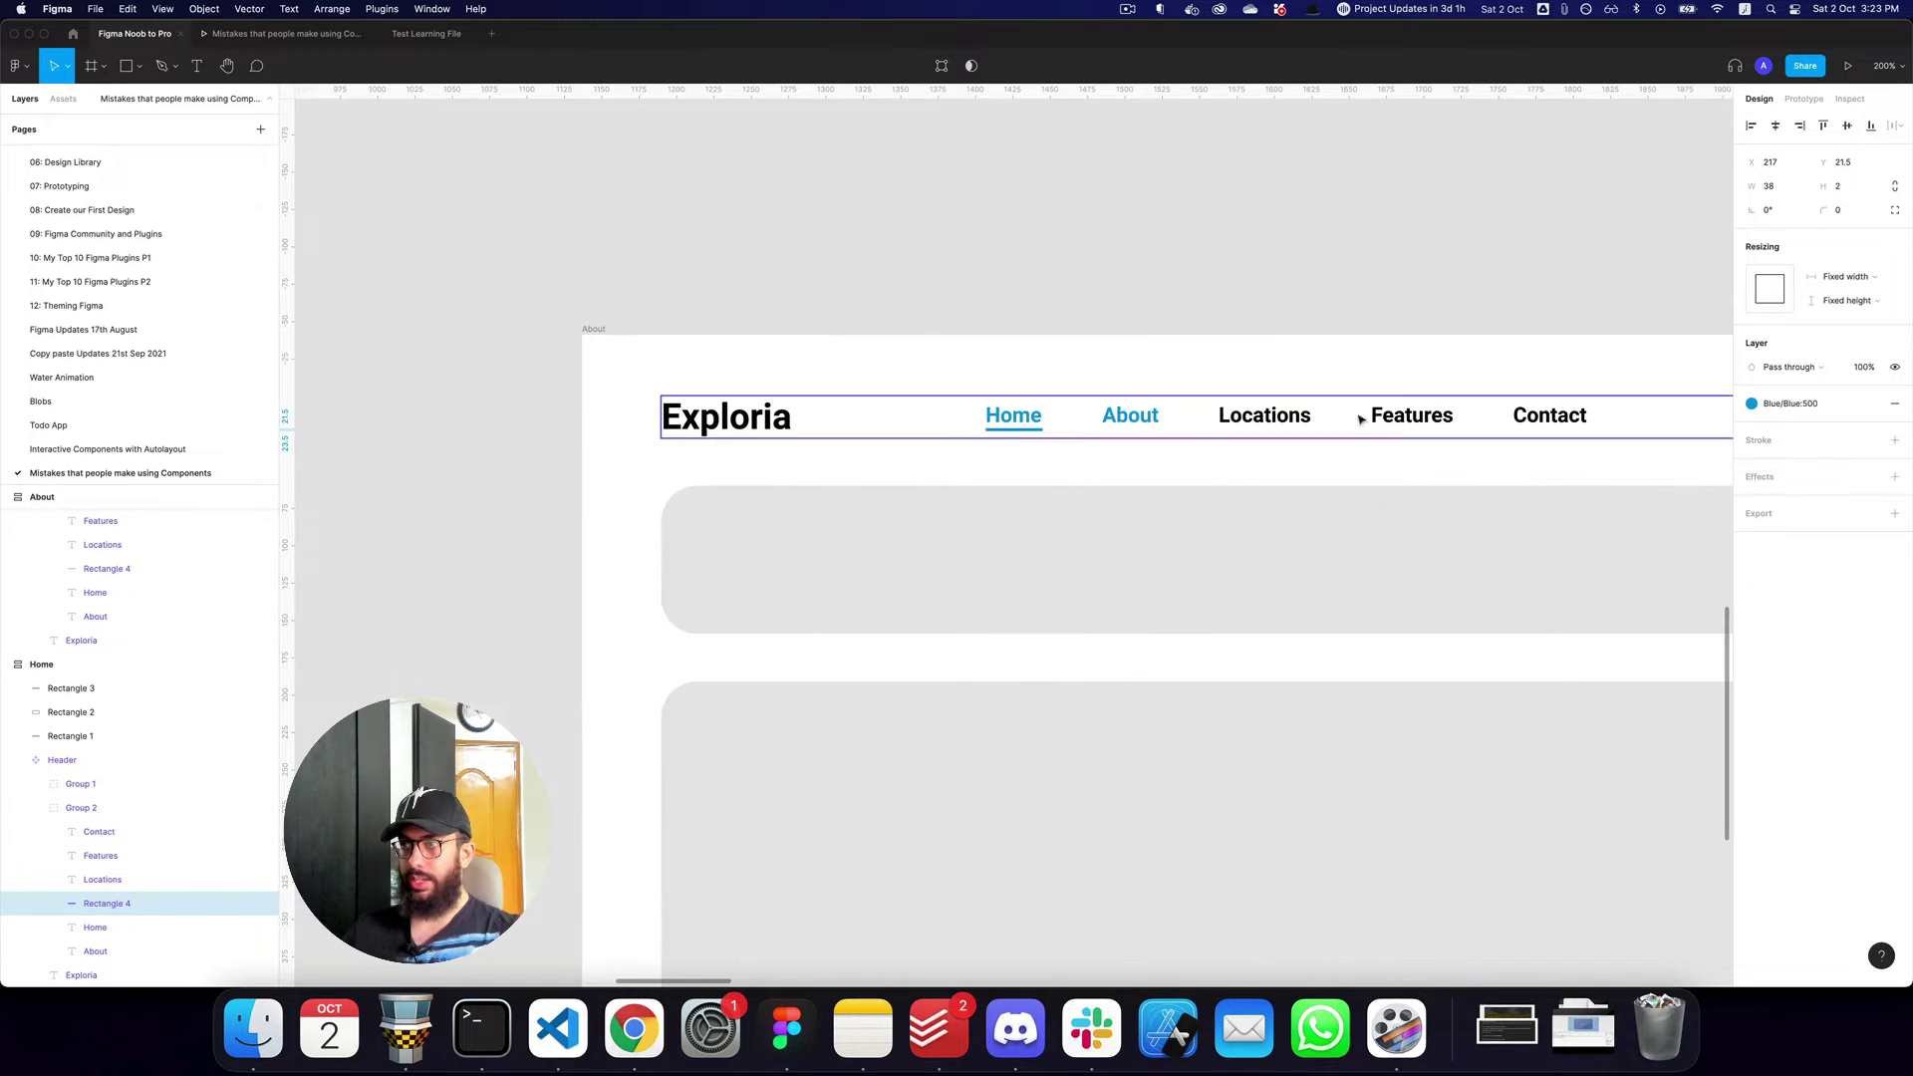
key("z")
left_click(1140, 425, "alt")
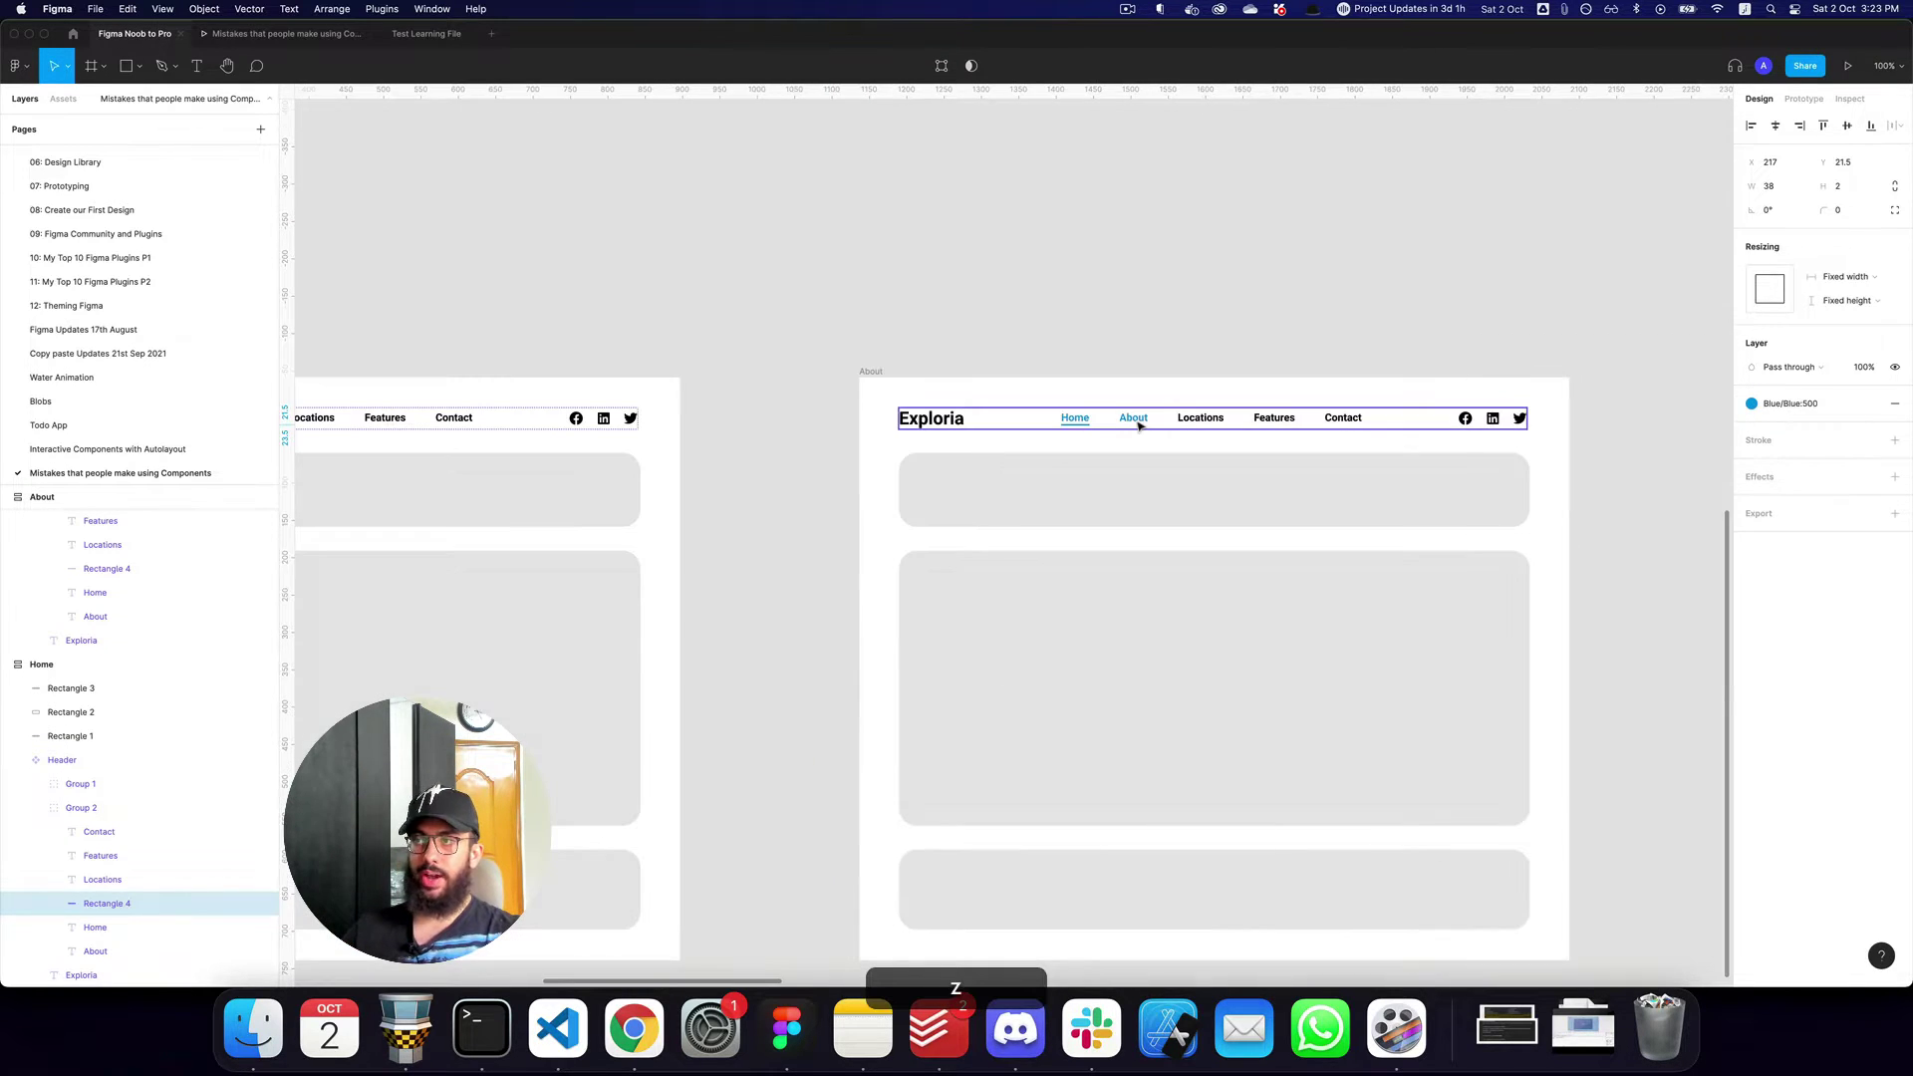
key("super+z")
key("super+z")
left_click(1138, 425)
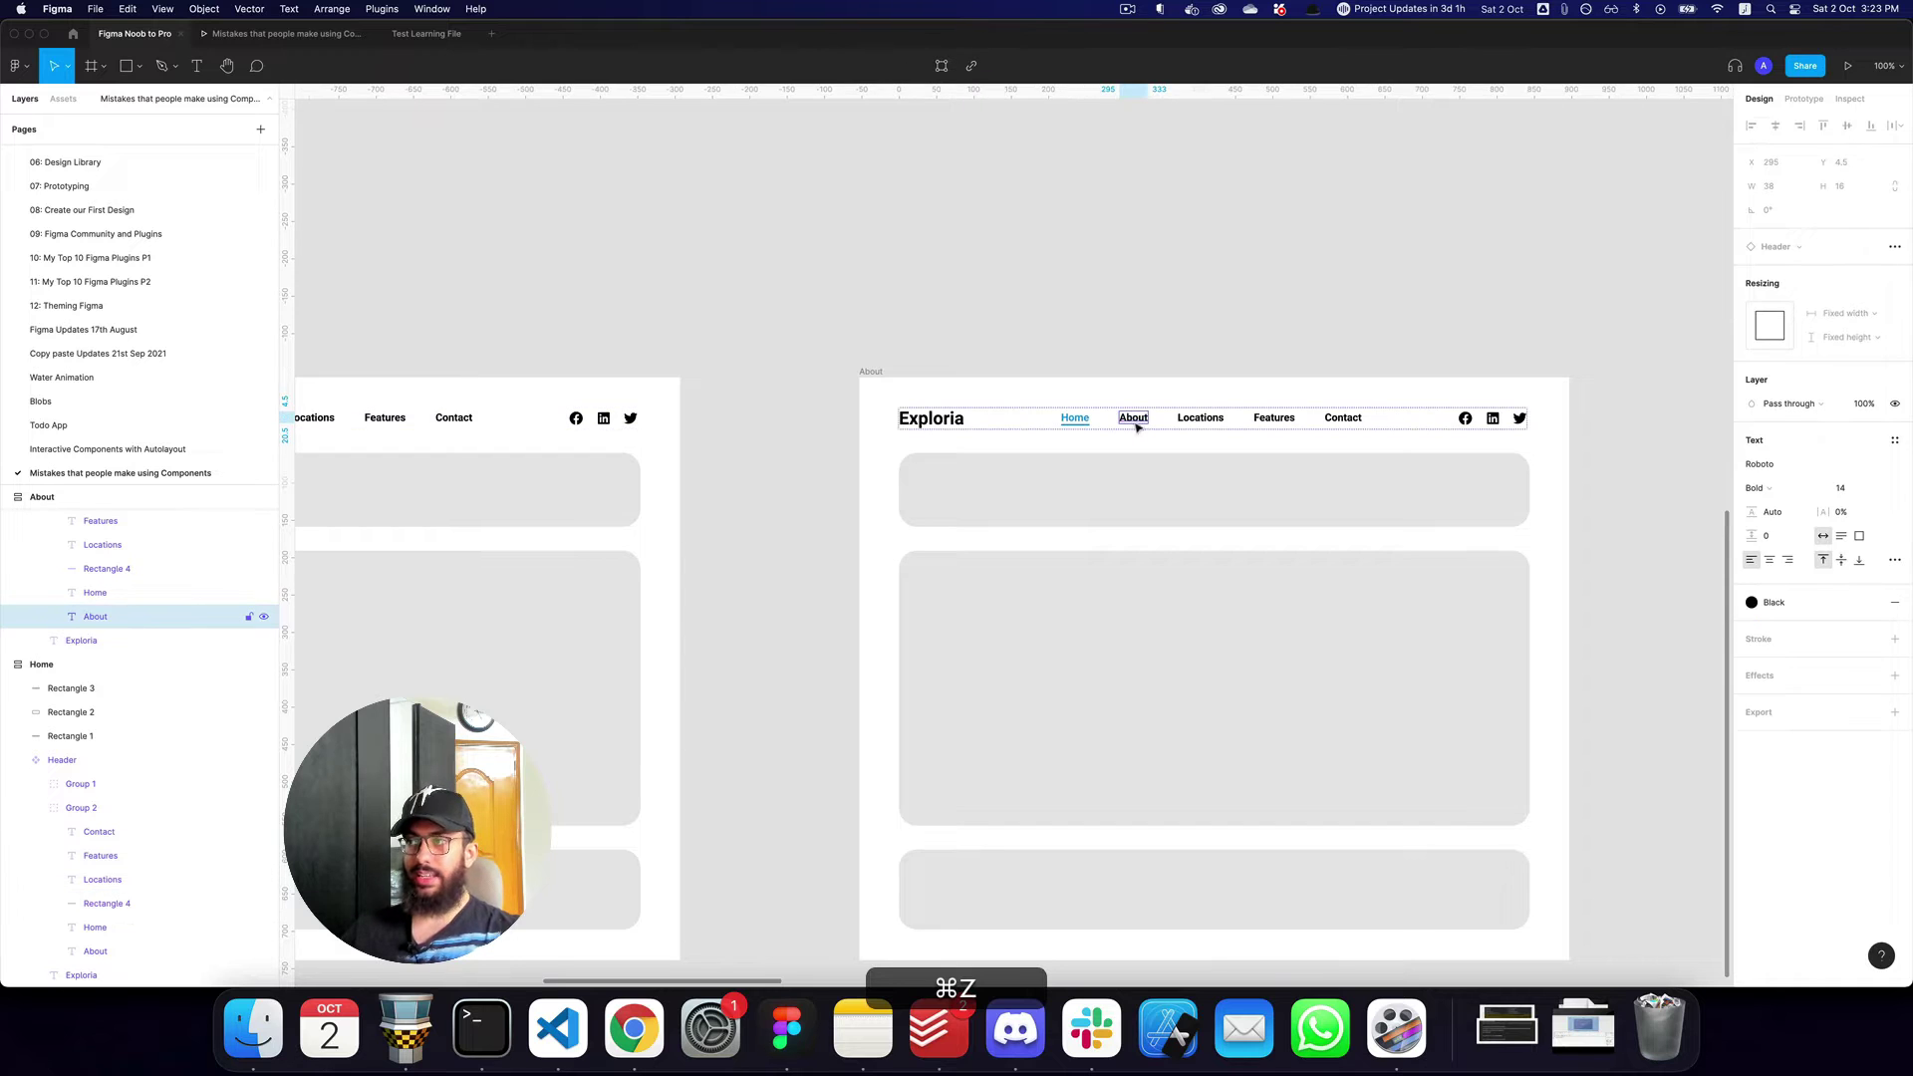
Combine the Home link text and its underline rectangle in the Home frame's header into an auto layout frame.
scroll(1295, 448, "left", 5)
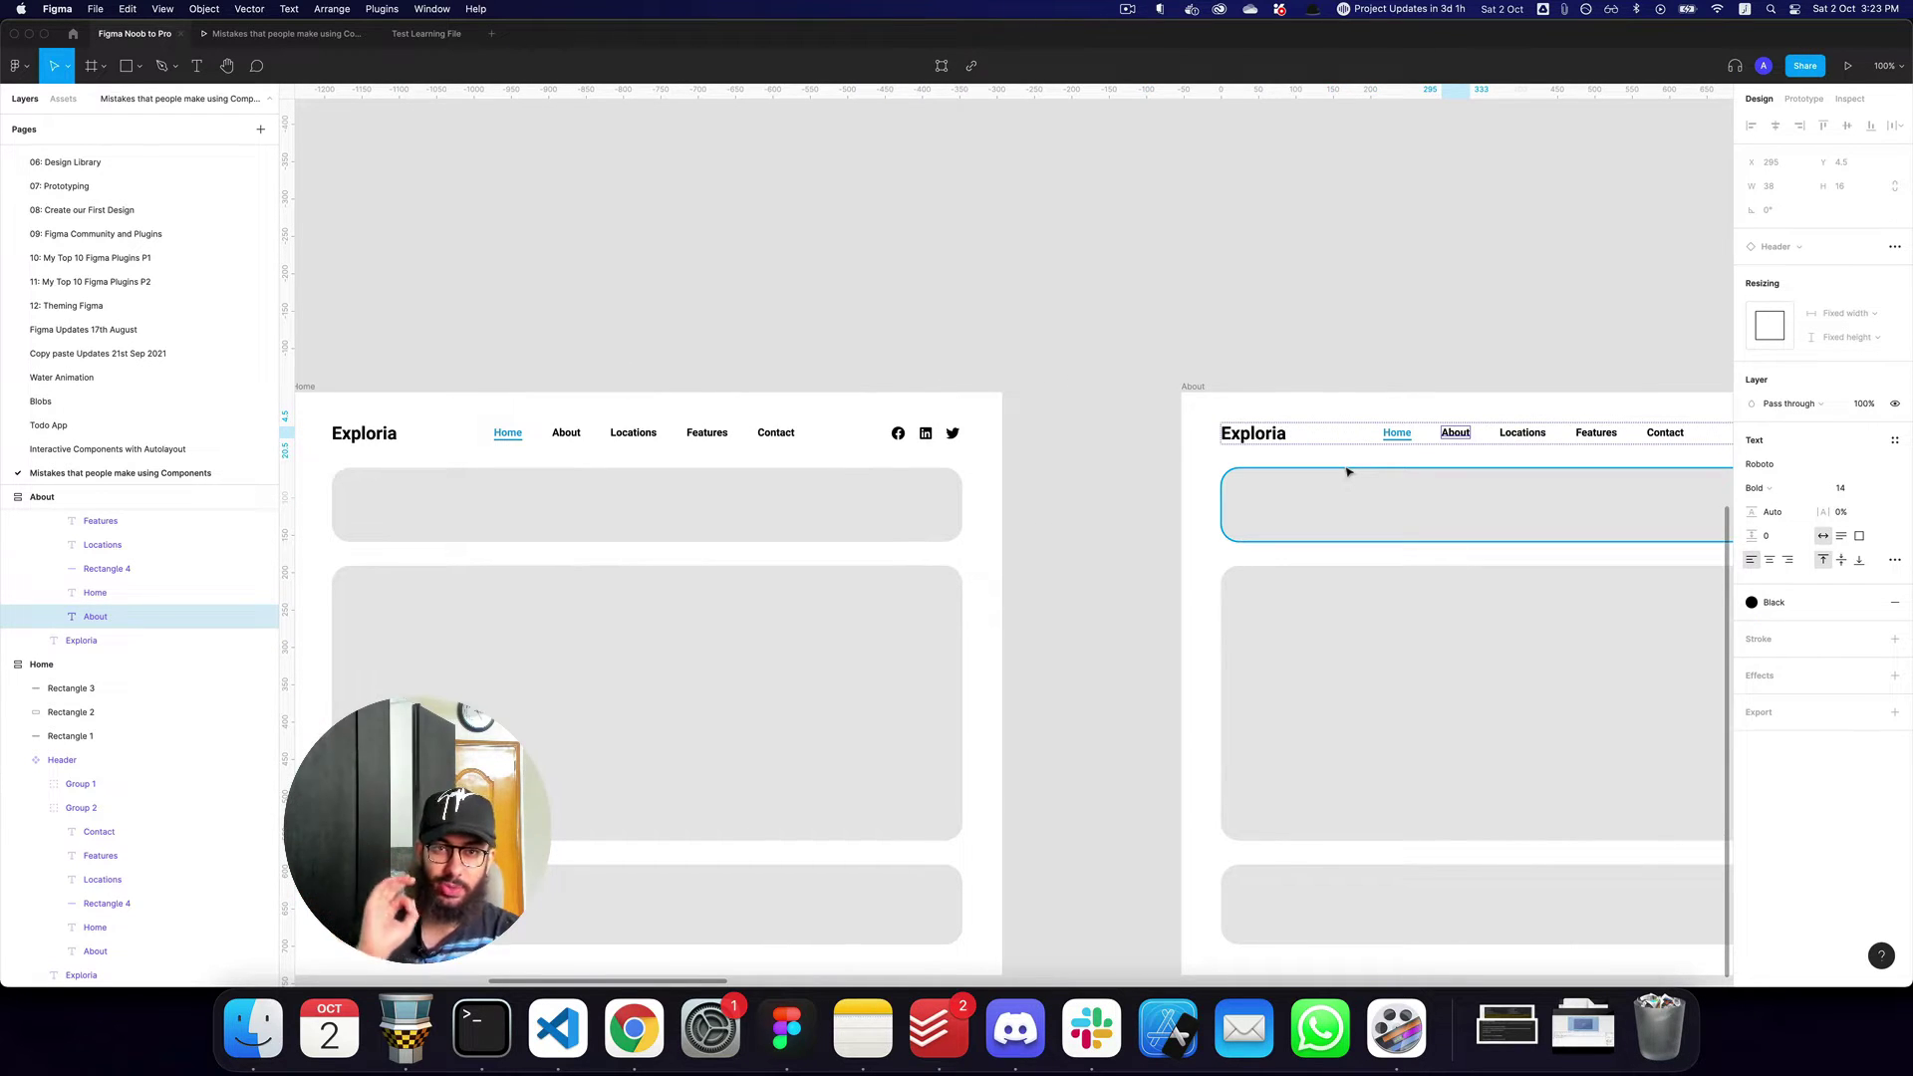
key("space")
left_click_drag(1339, 466, 1447, 471)
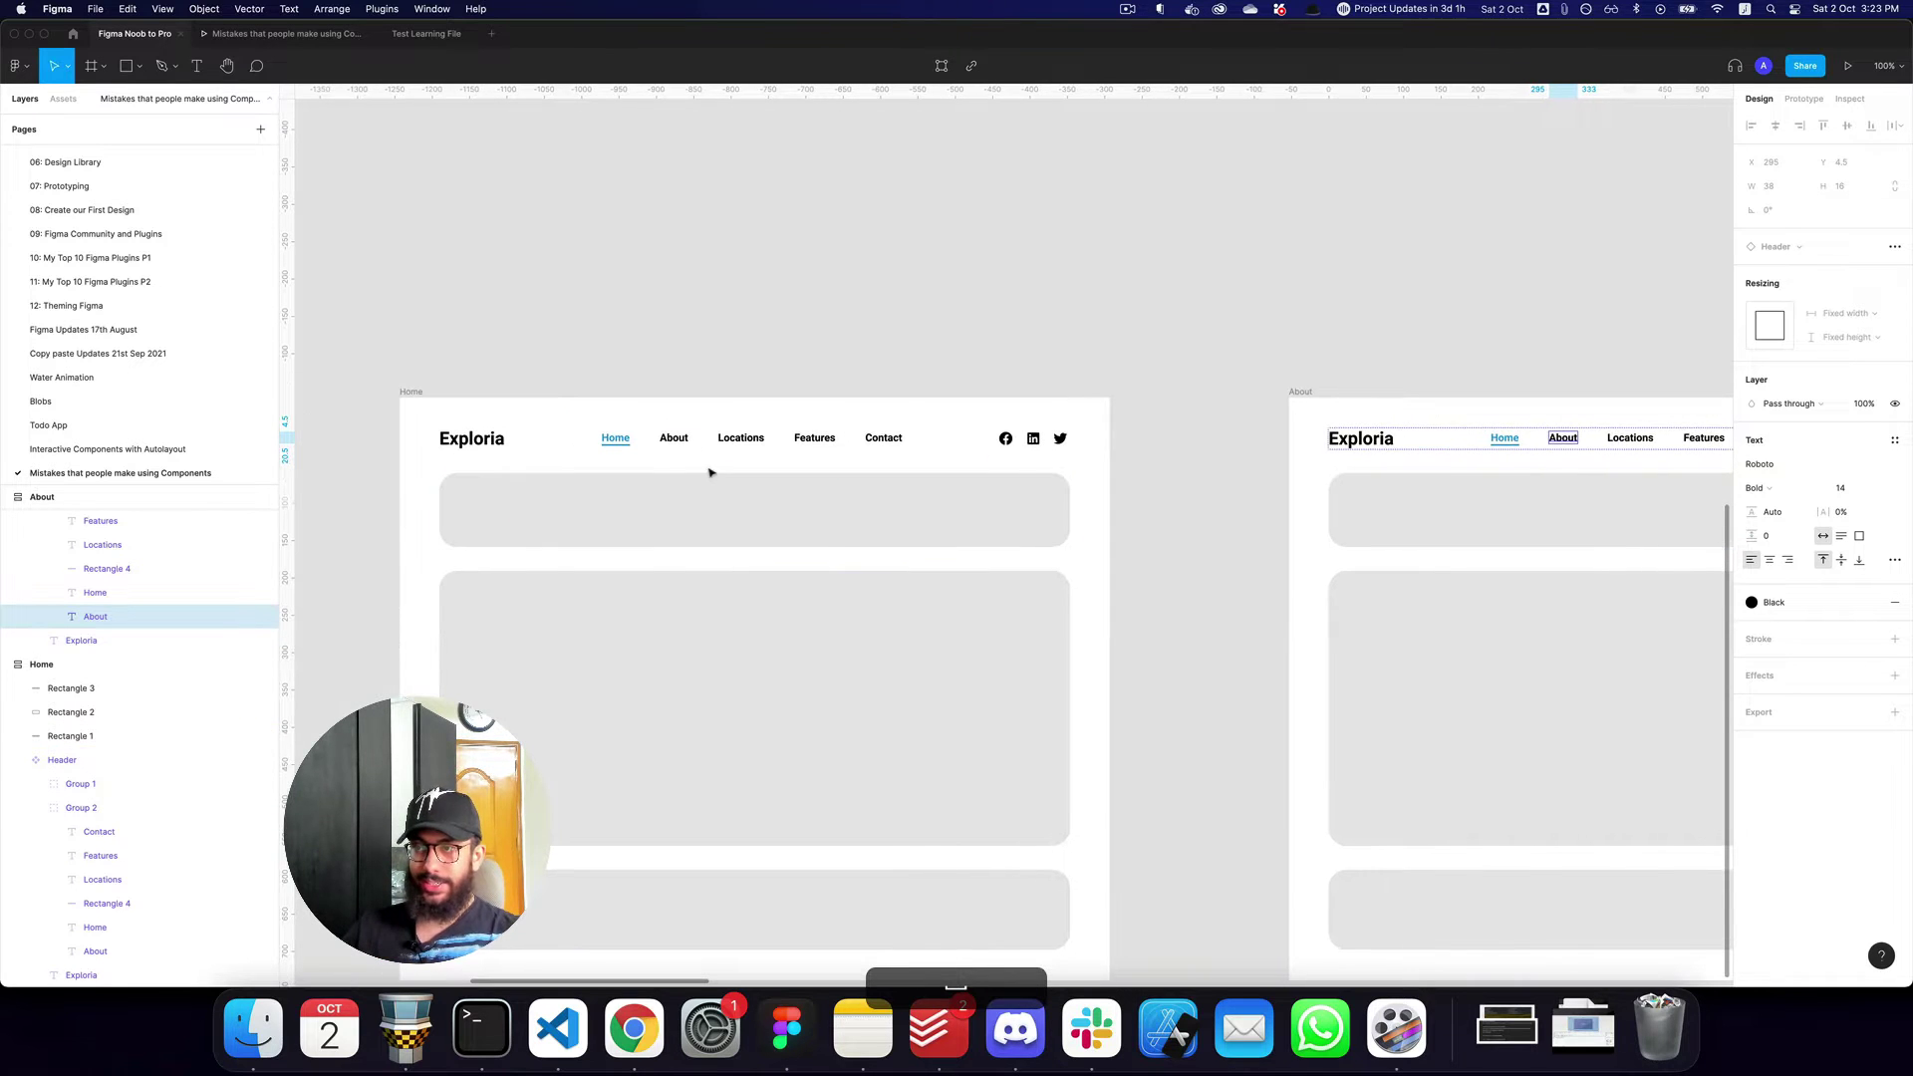
key("z")
left_click(580, 436)
double_click(644, 449)
double_click(644, 449)
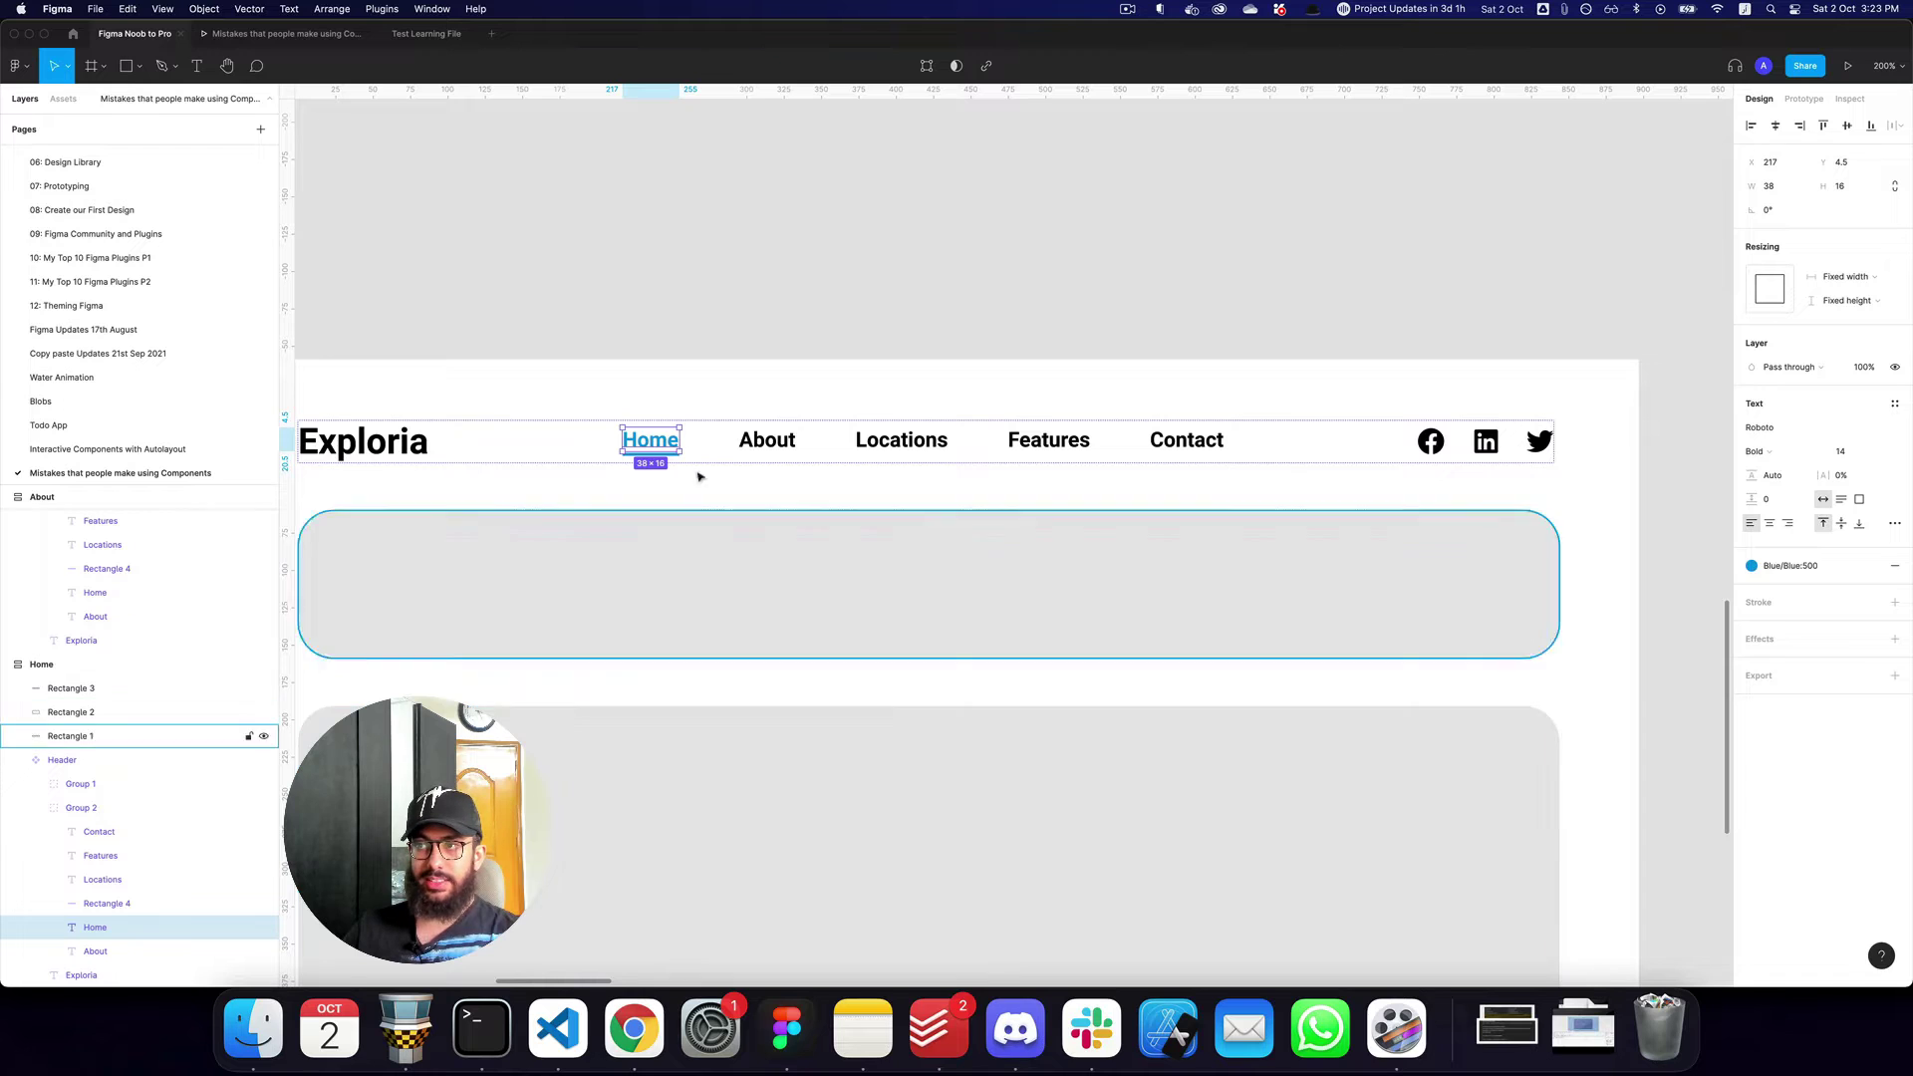
key("shift+z")
left_click(123, 908, "shift")
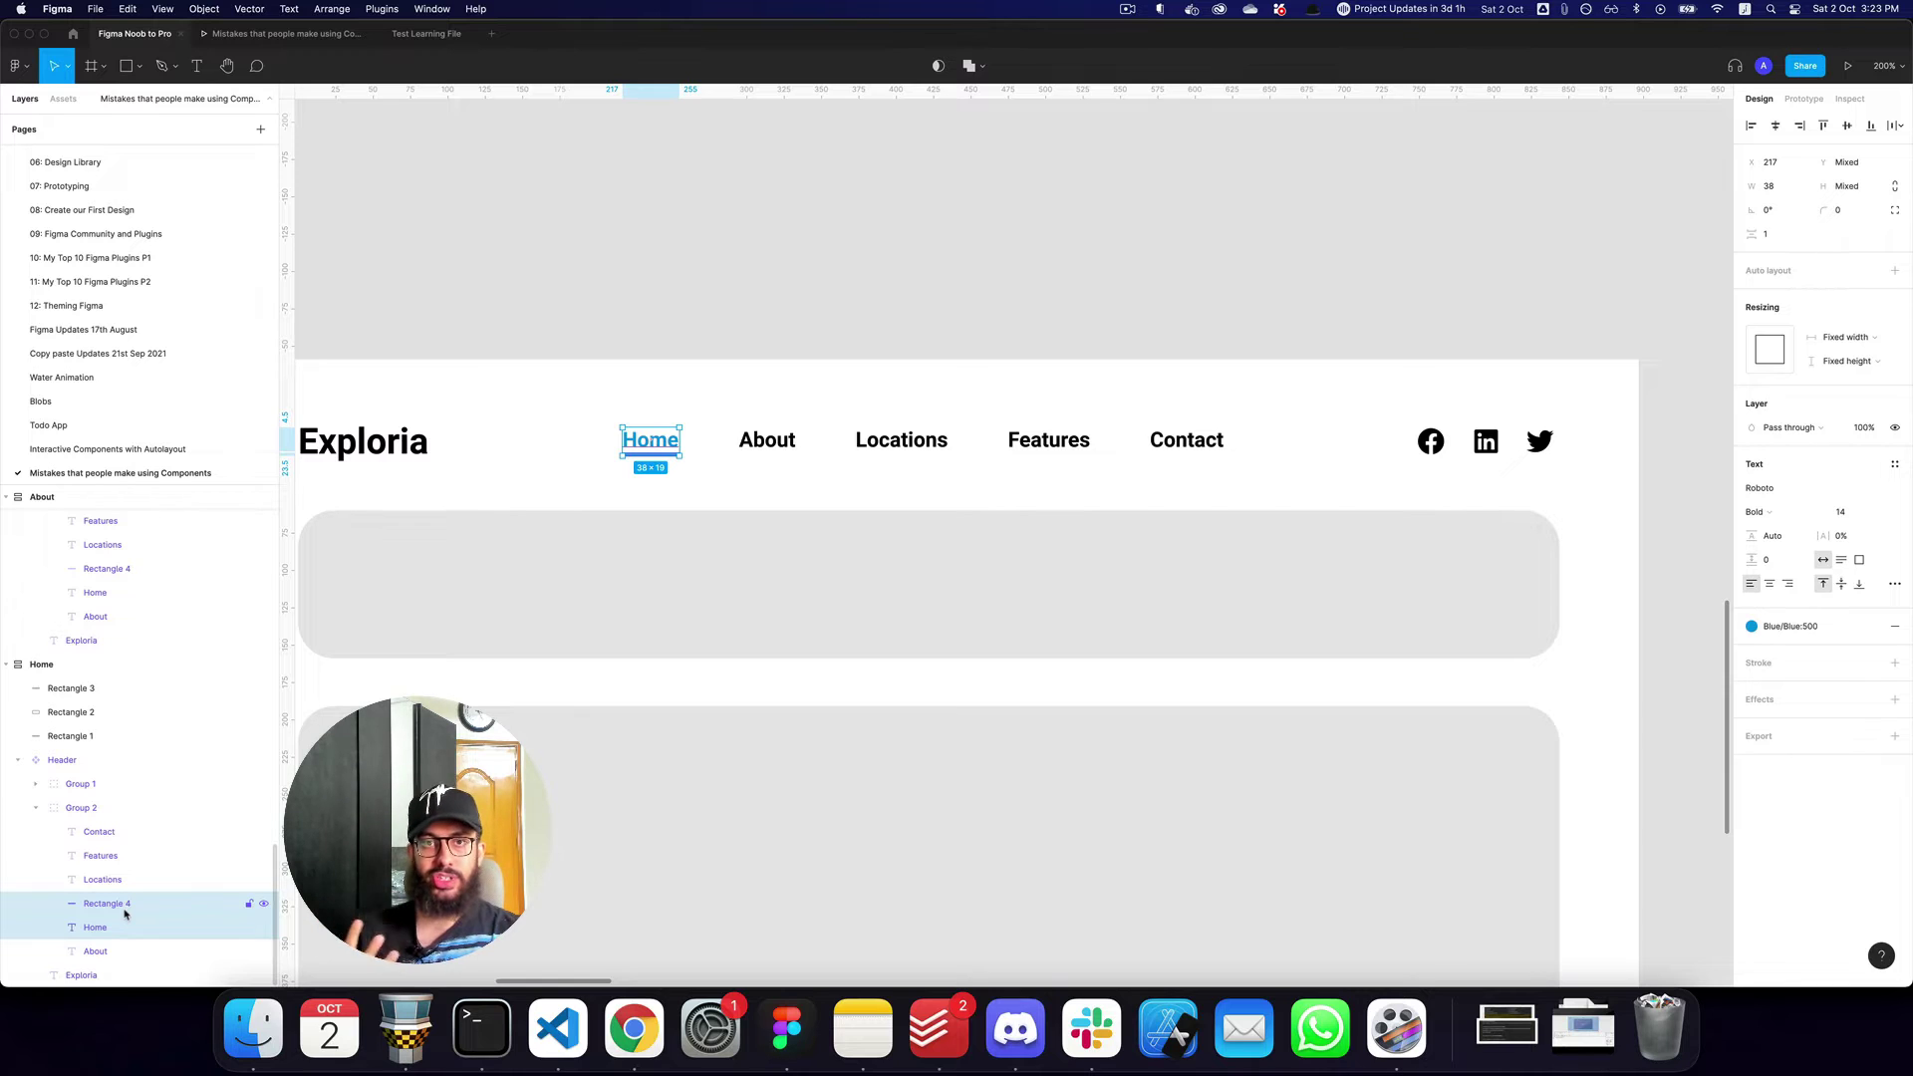
key("shift")
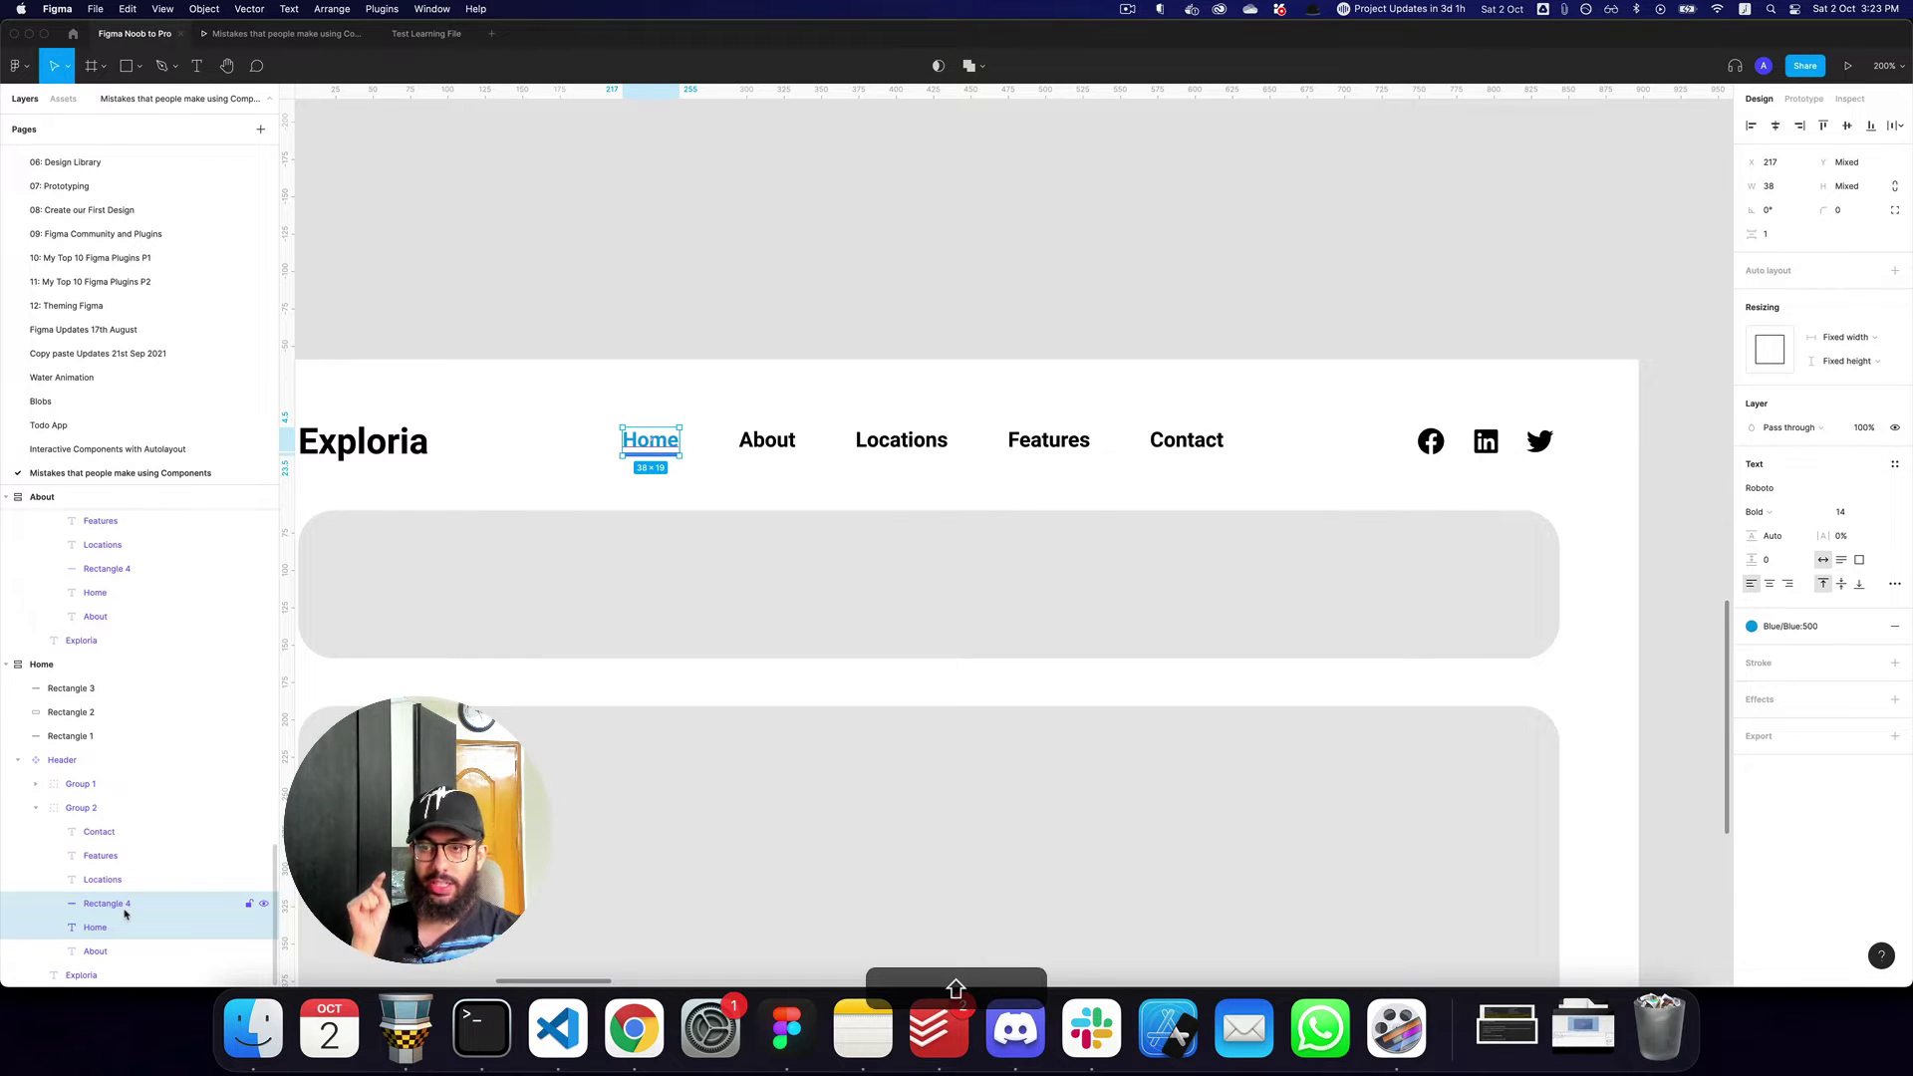
key("shift+a")
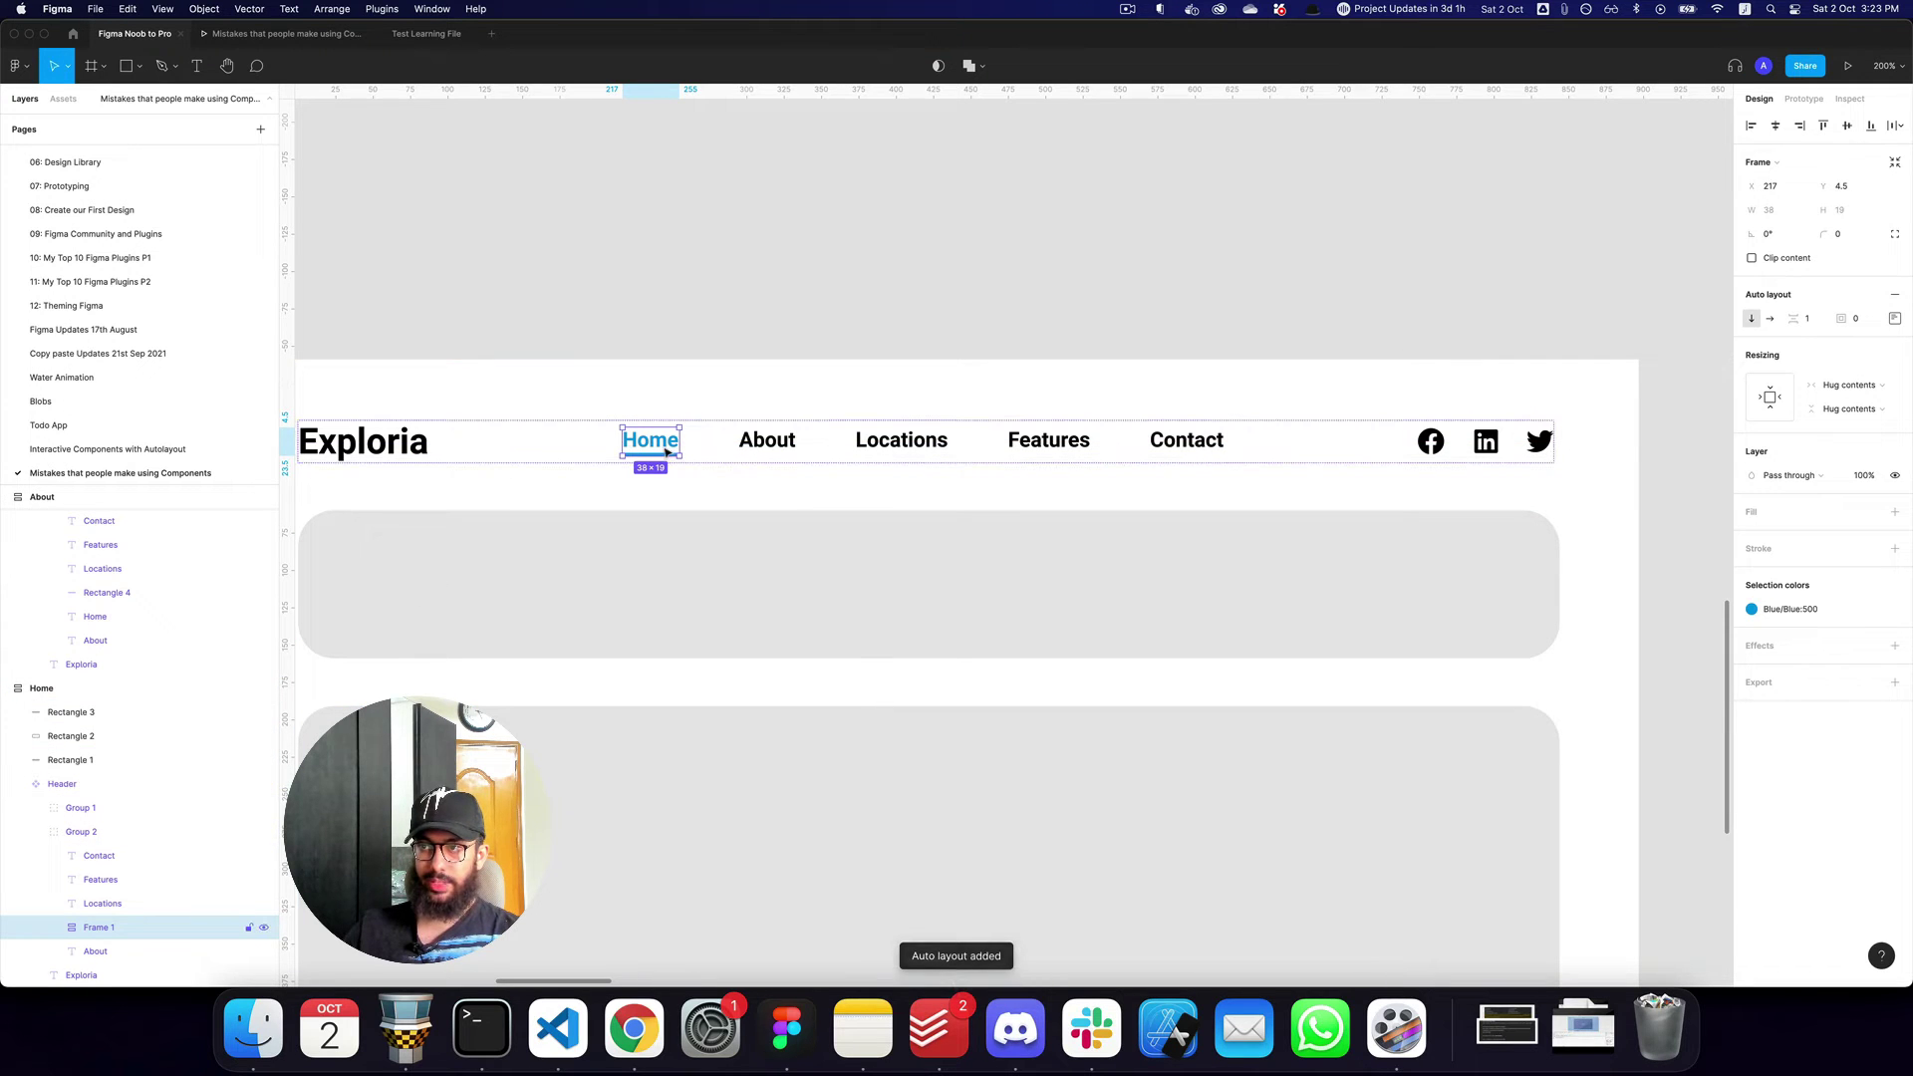
Duplicate the Home link's auto layout frame and move the copy out of the header onto the canvas above the Home frame.
key("super")
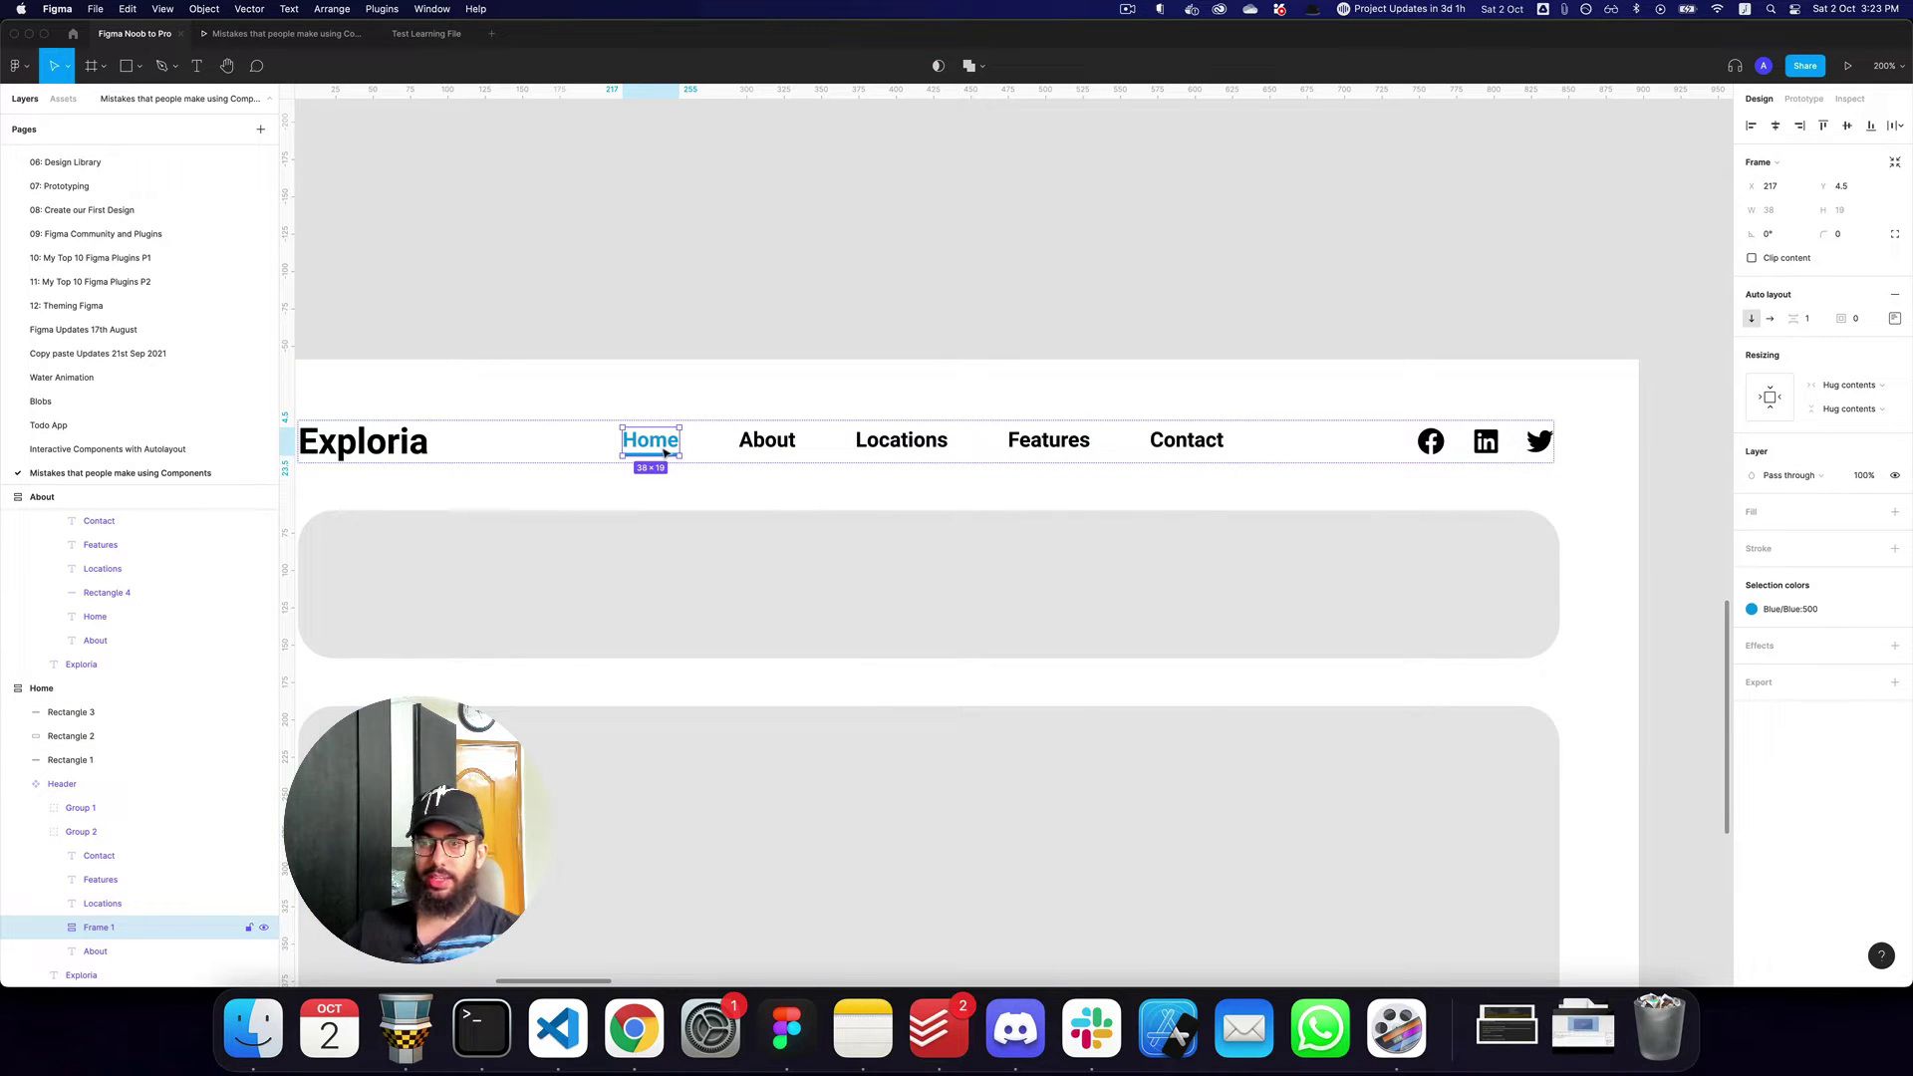
key("alt")
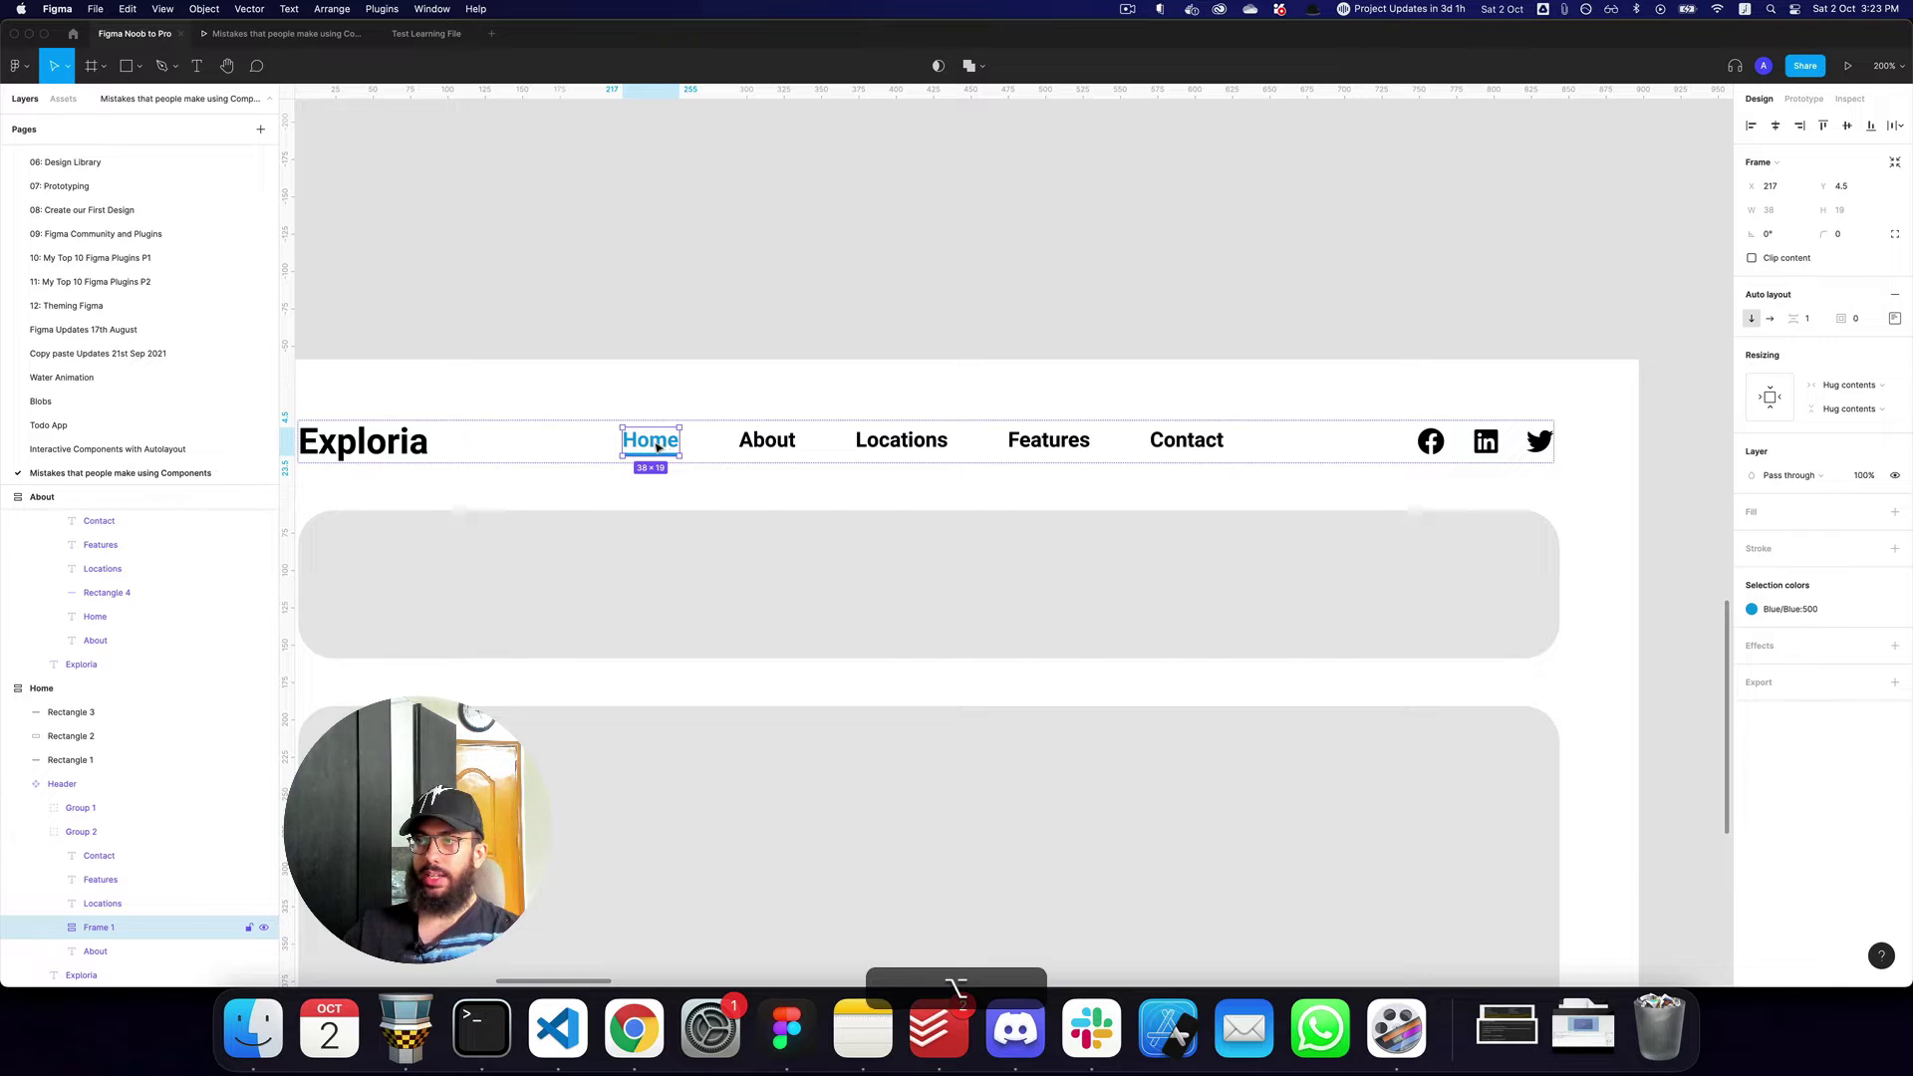
key("super+d")
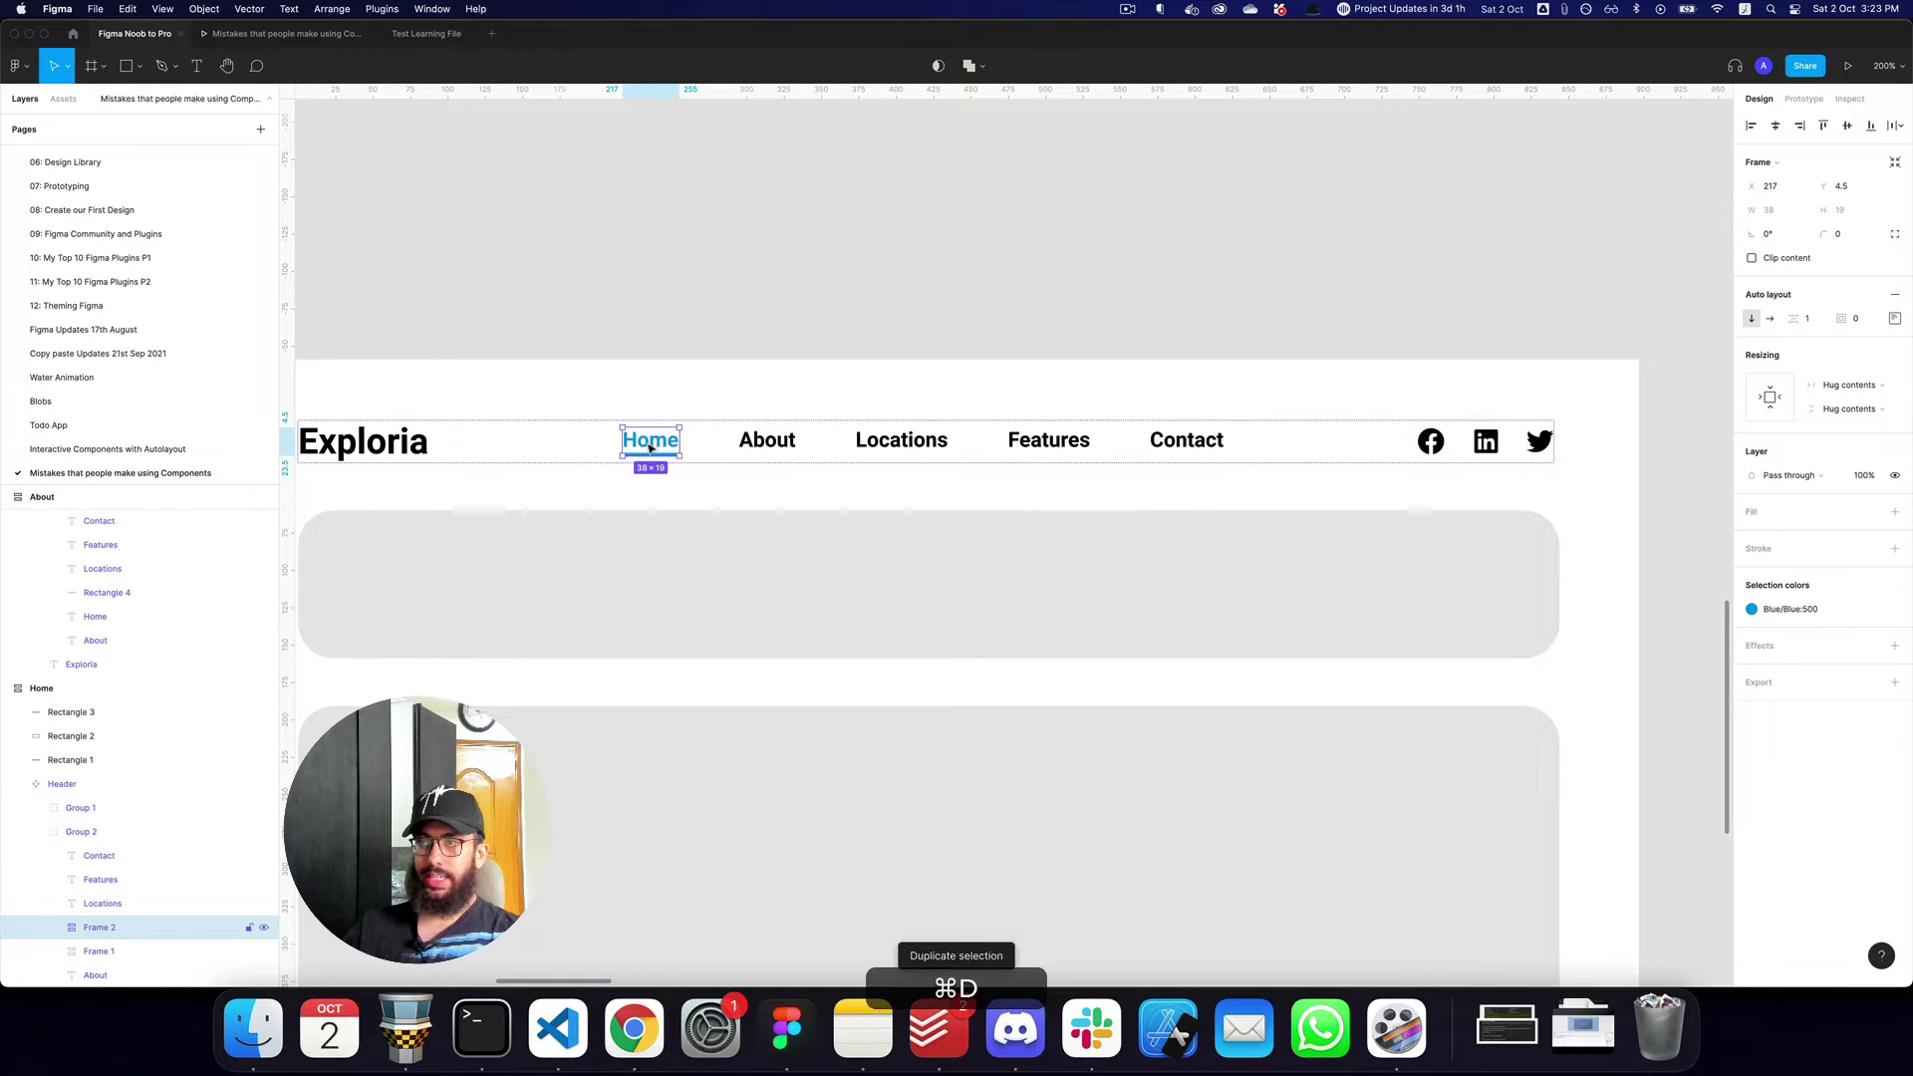
left_click_drag(649, 448, 646, 298)
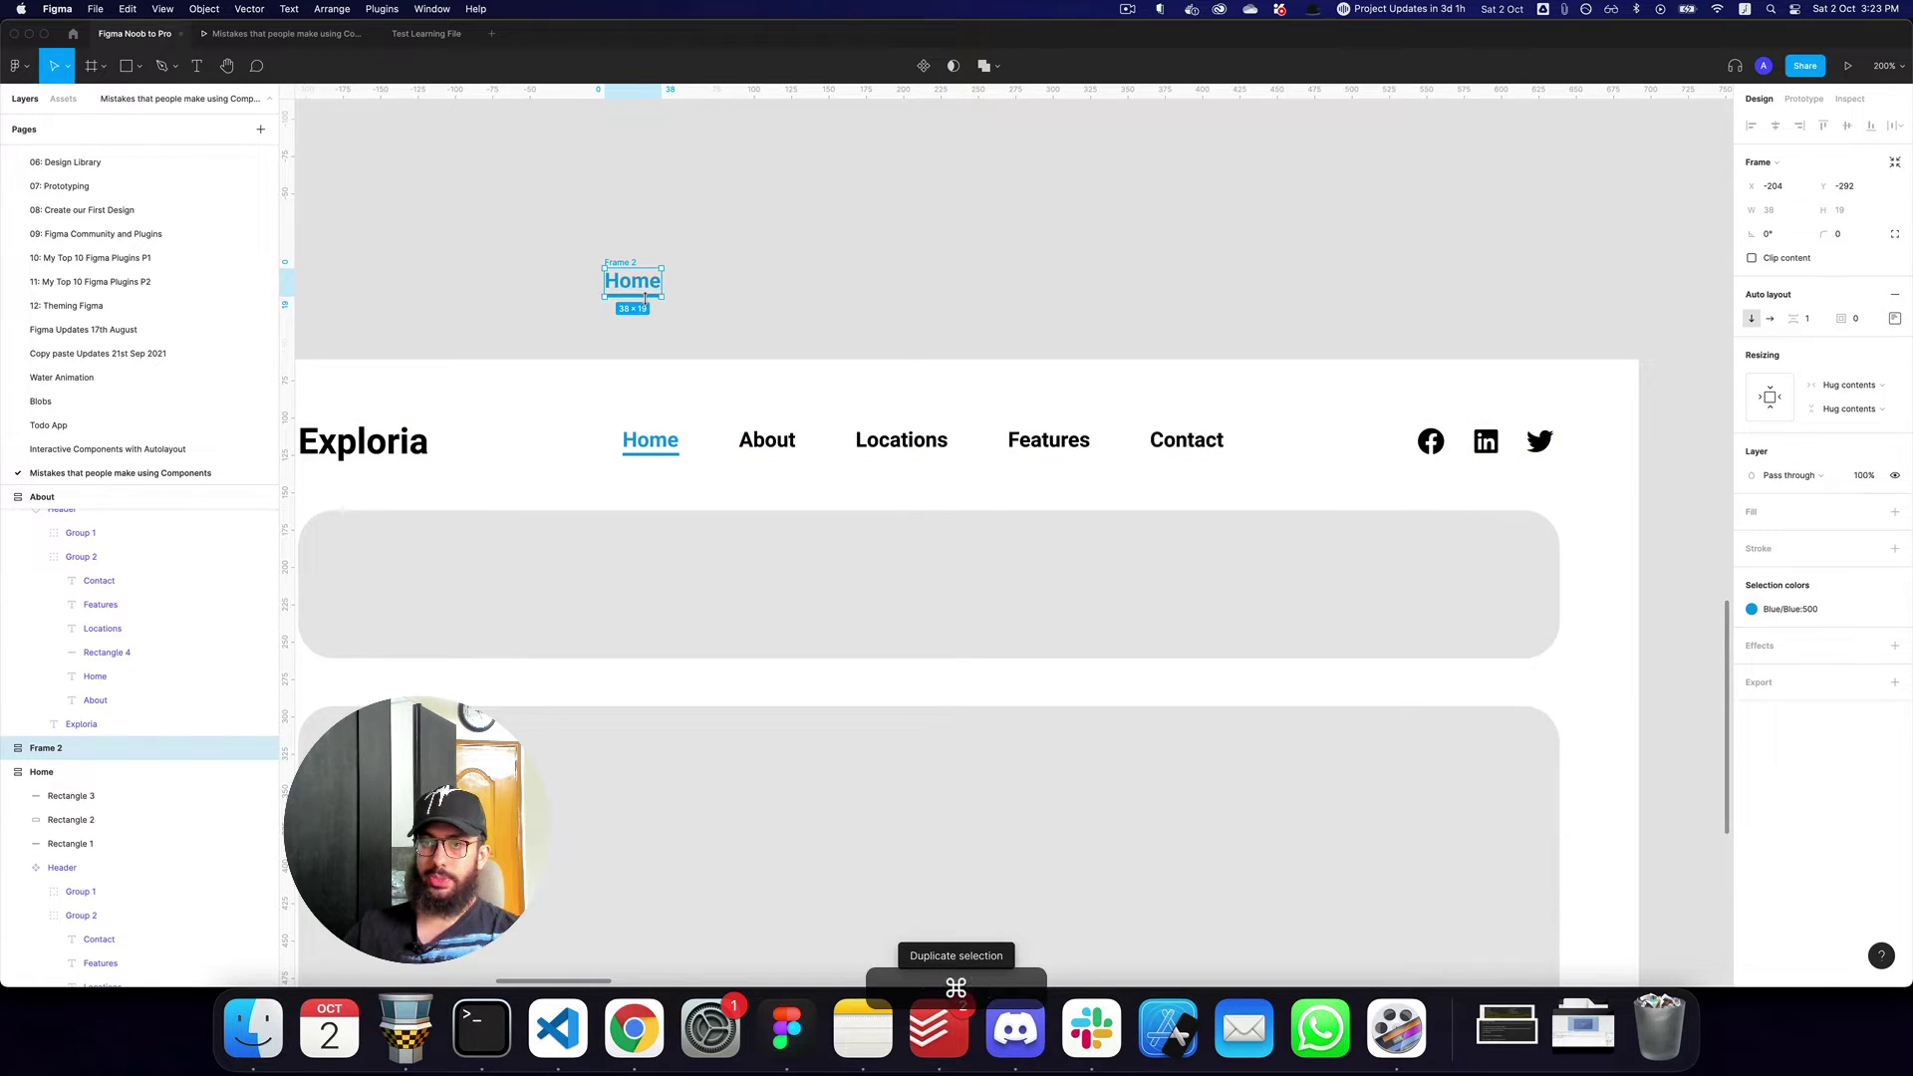
key("shift+super+r")
type("Home")
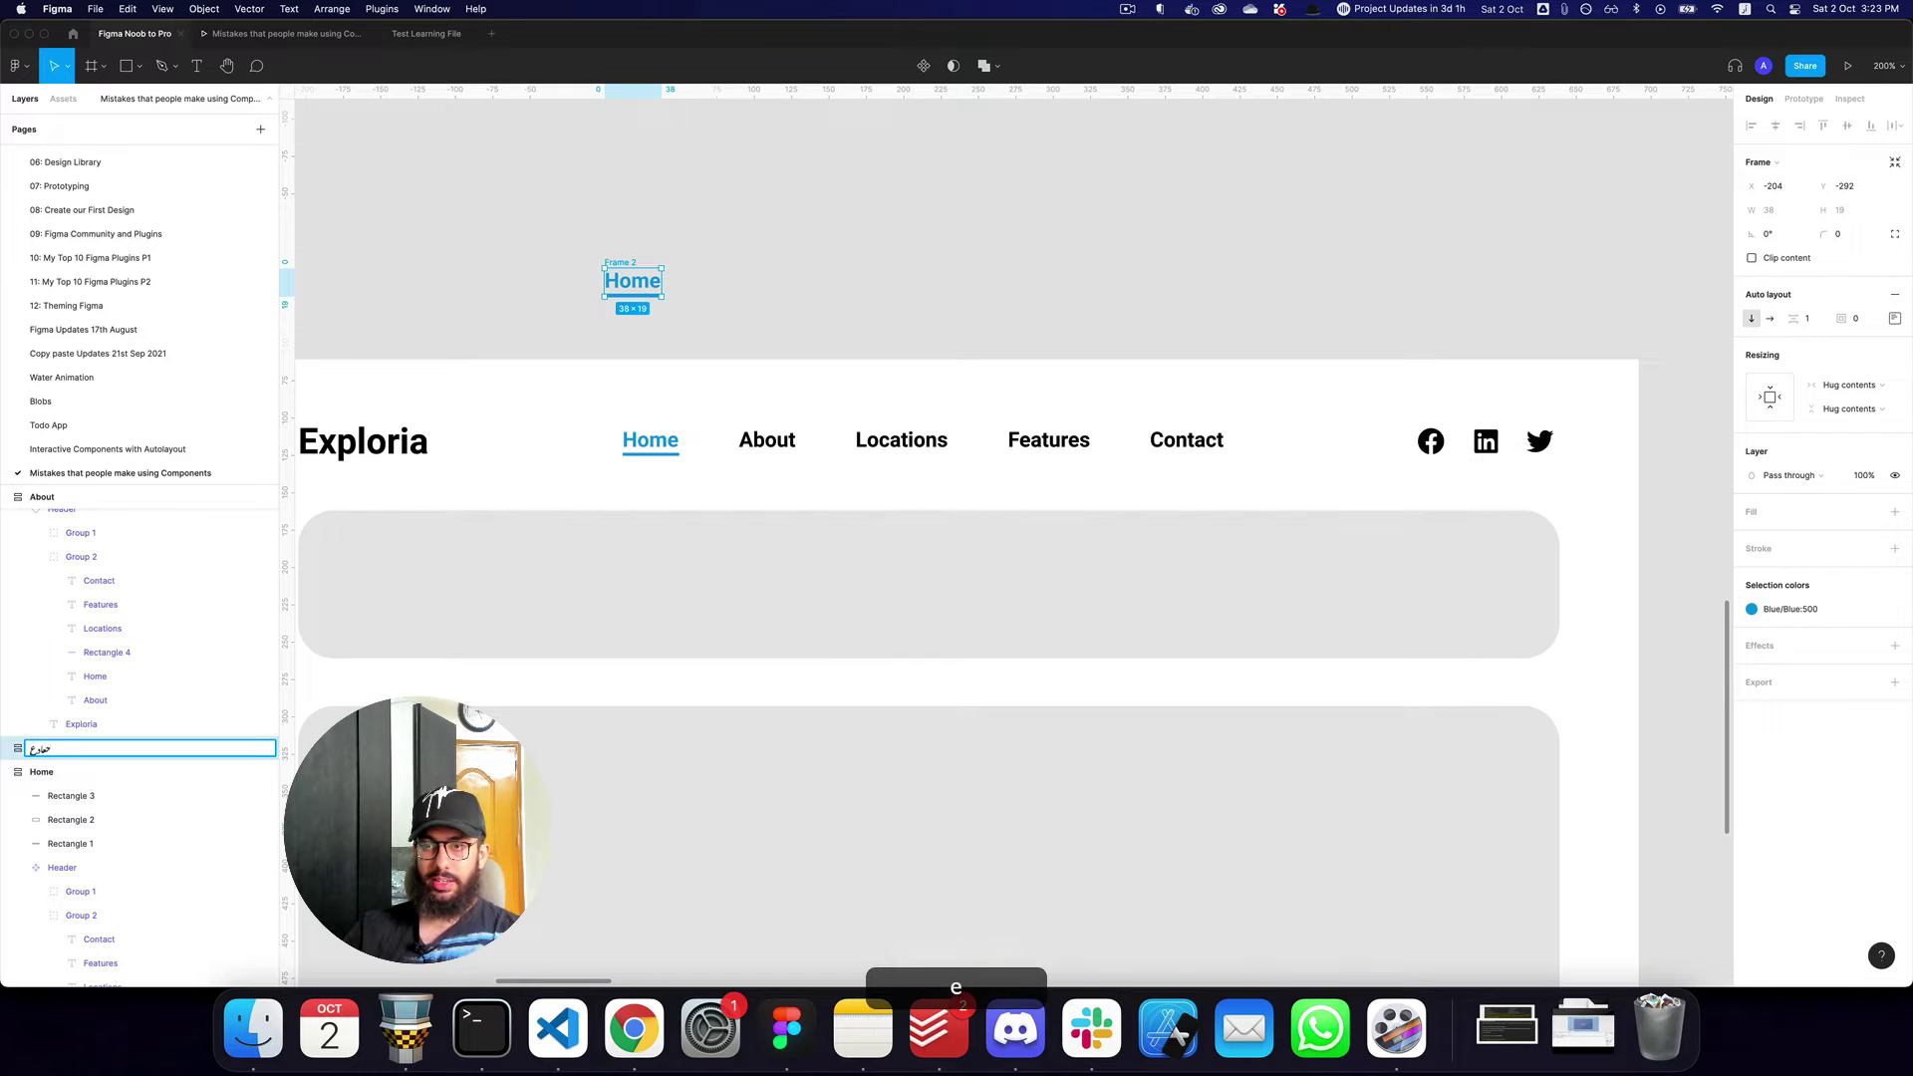
key("Escape")
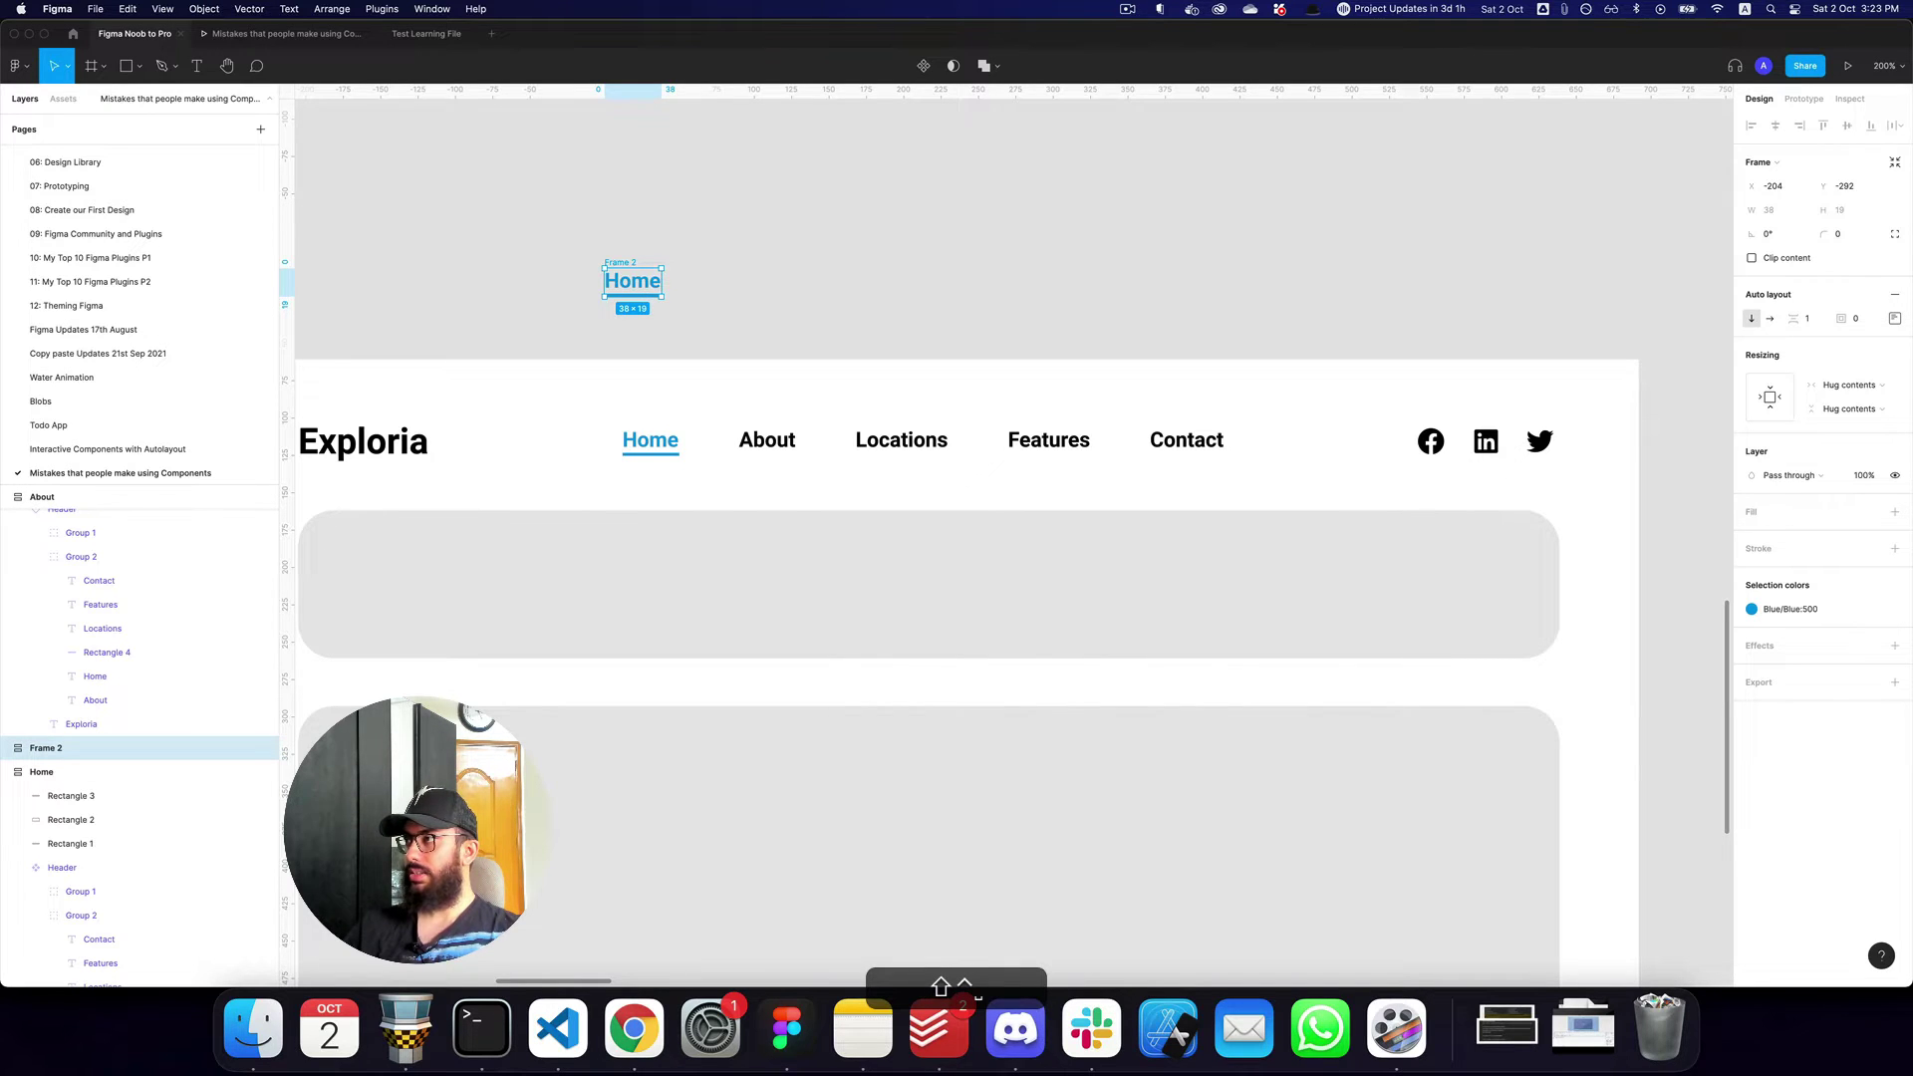
Rename the Home link frame above the Home frame as Header Link/Active and turn it into a component.
key("shift+super+r")
type("Header")
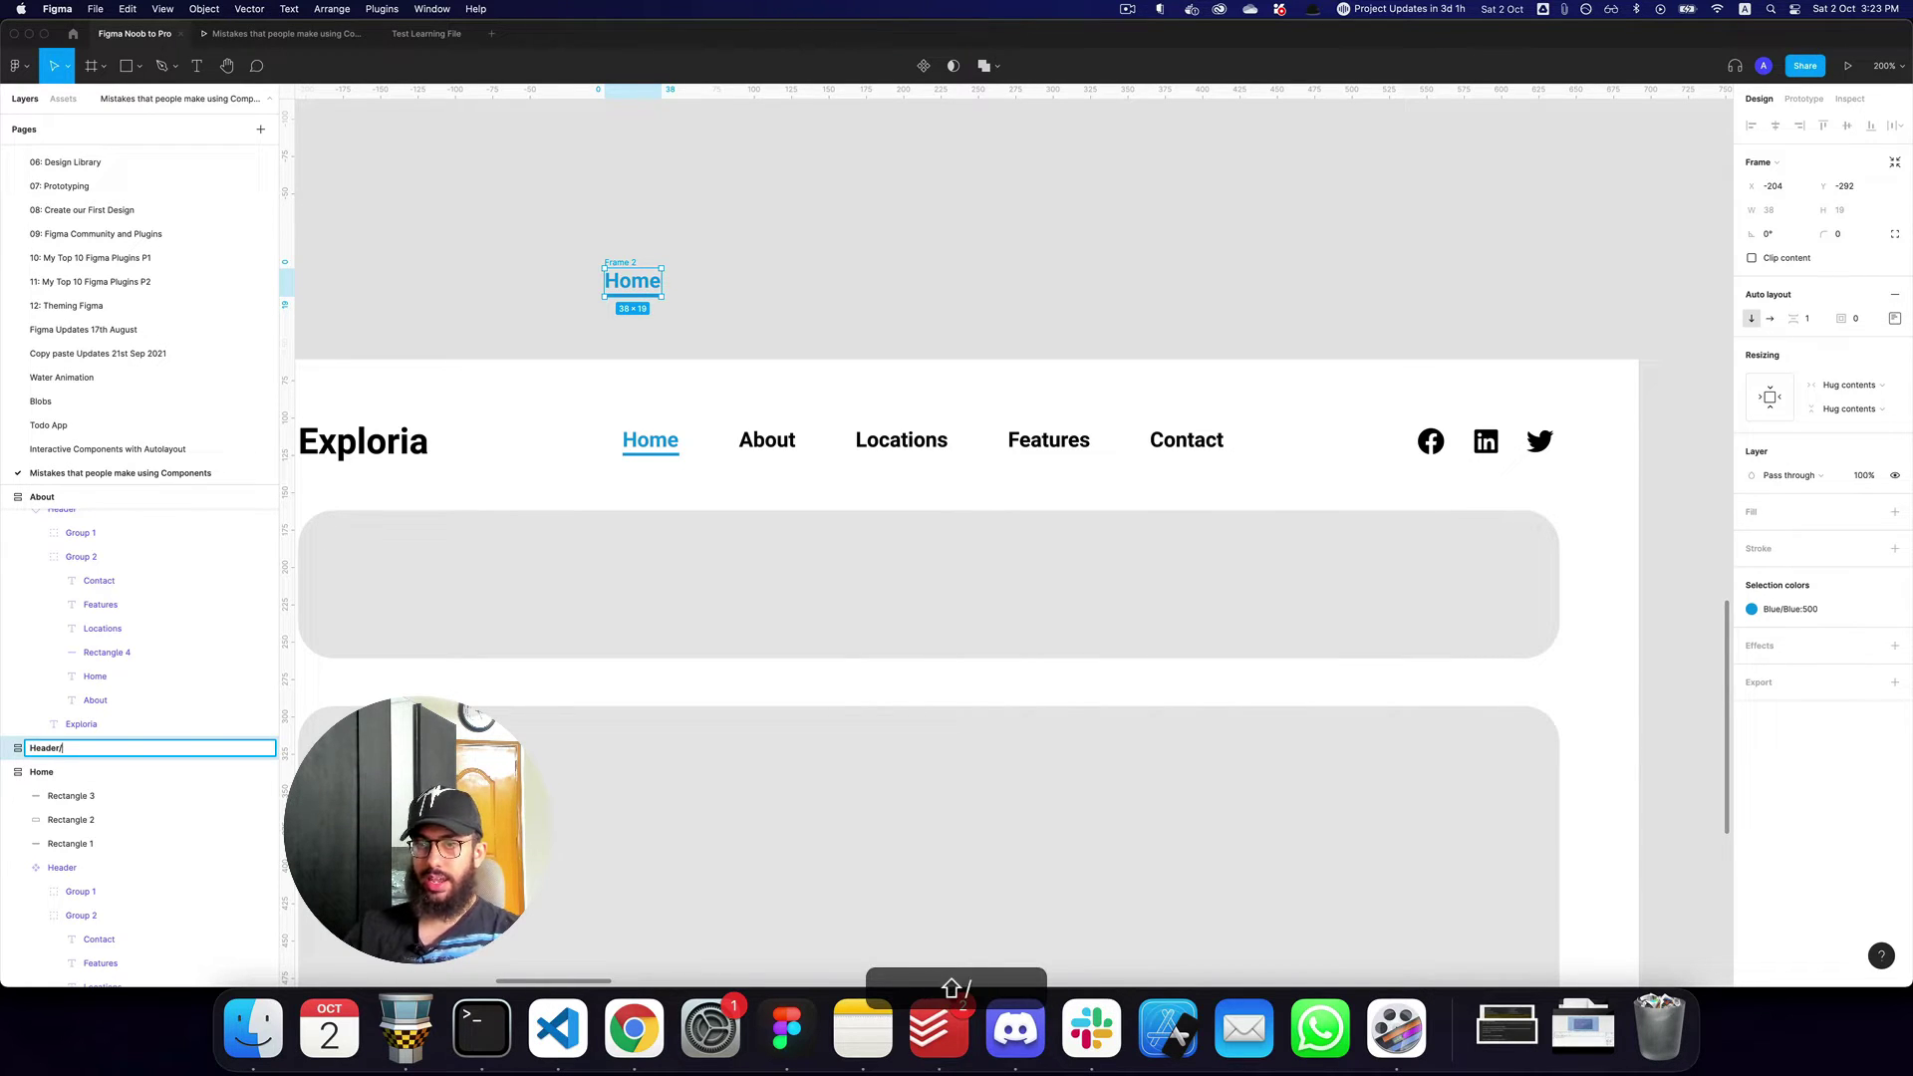
type("/")
key("BackSpace")
type("Lin")
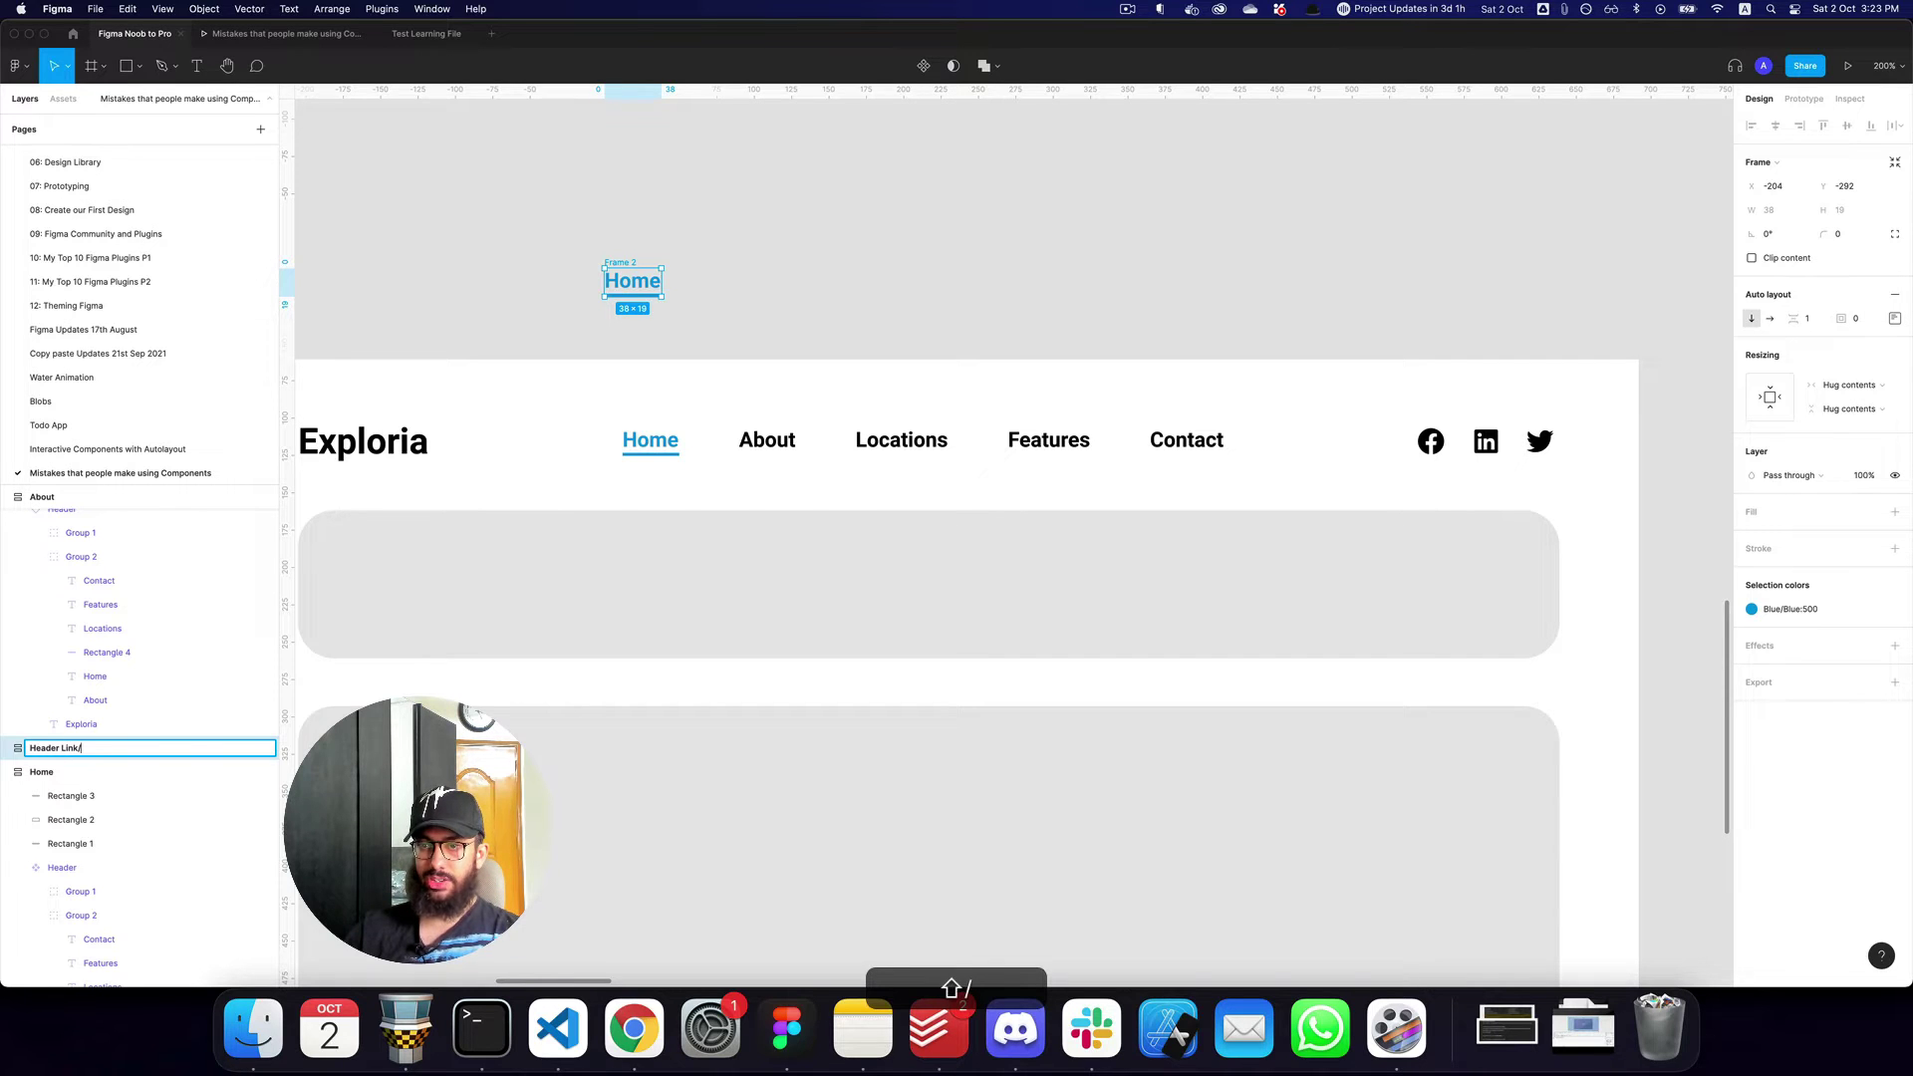
type("k/Active")
key("Return")
key("alt+super+k")
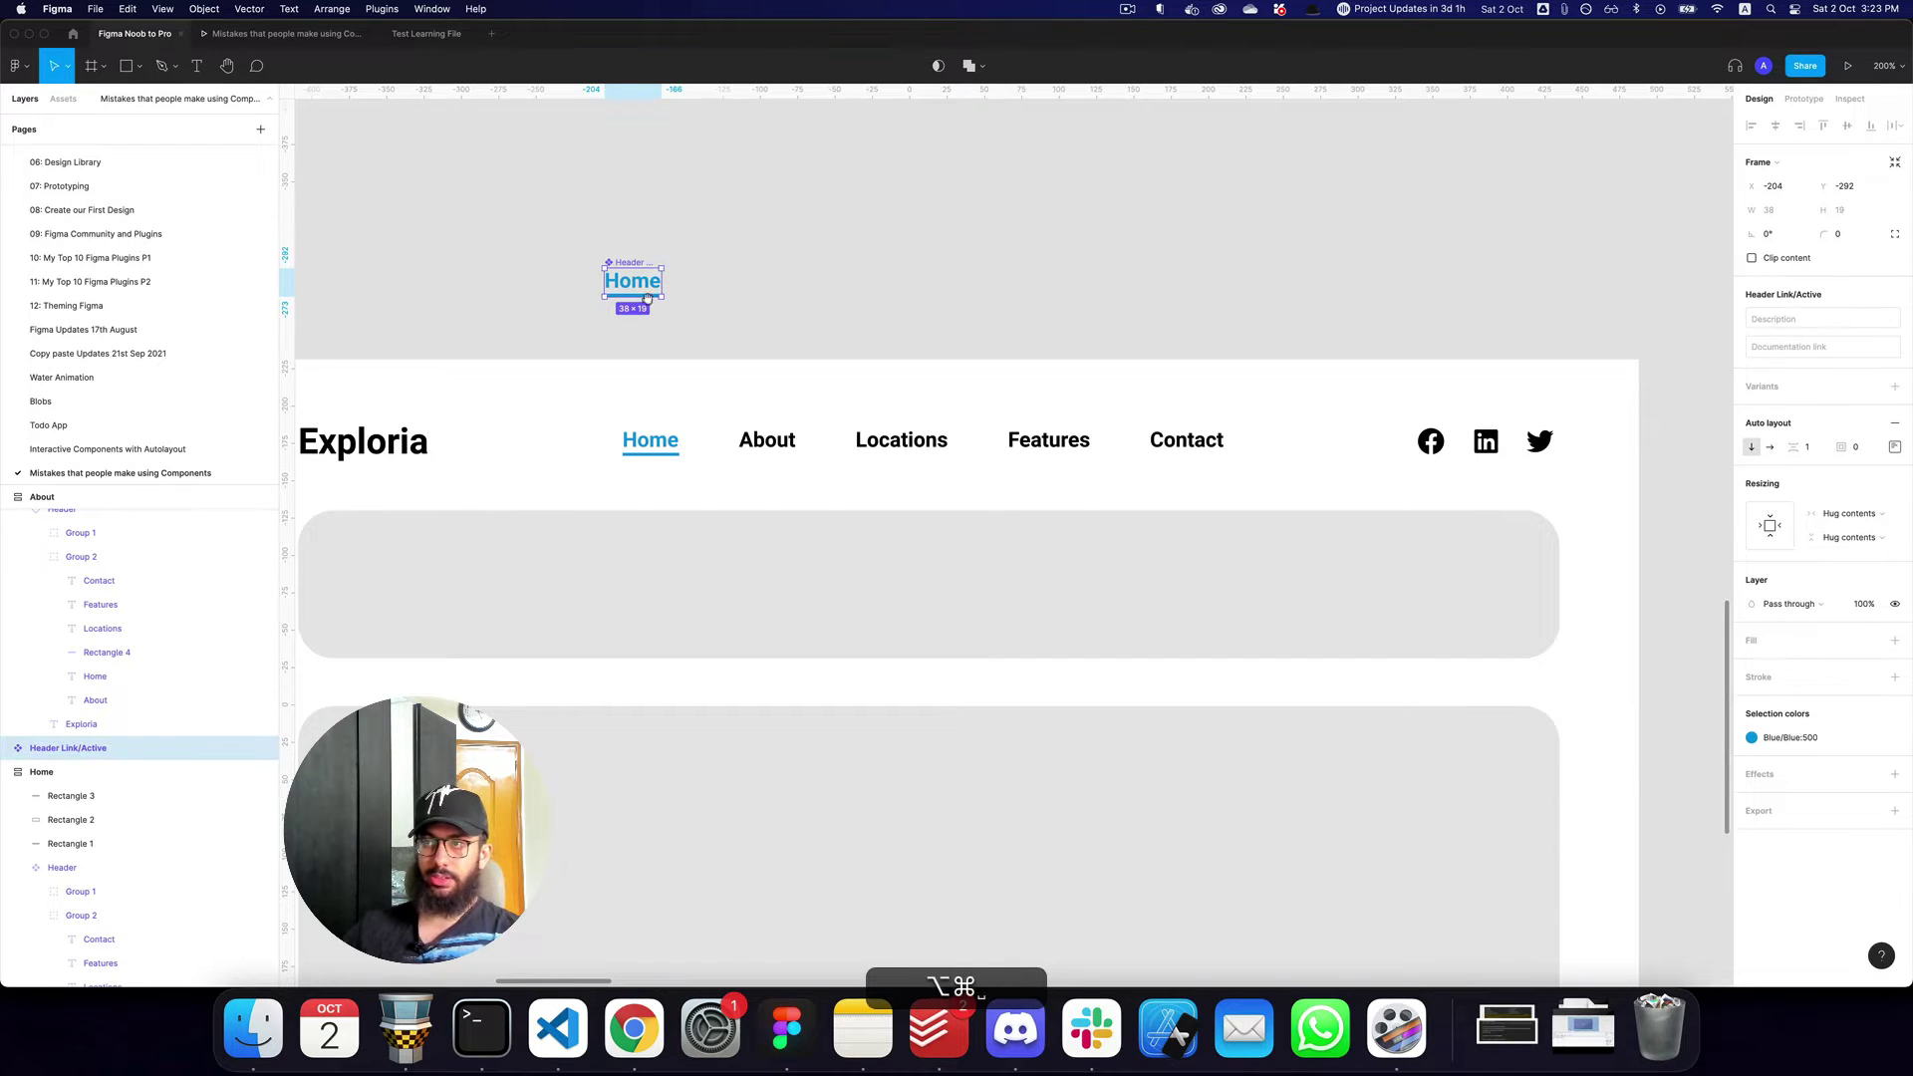
Copy the Header Link/Active component beside the original, detach the copy and make it a component named Header Link/Inactive.
left_click_drag(628, 287, 717, 271)
scroll(717, 272, "up", 1)
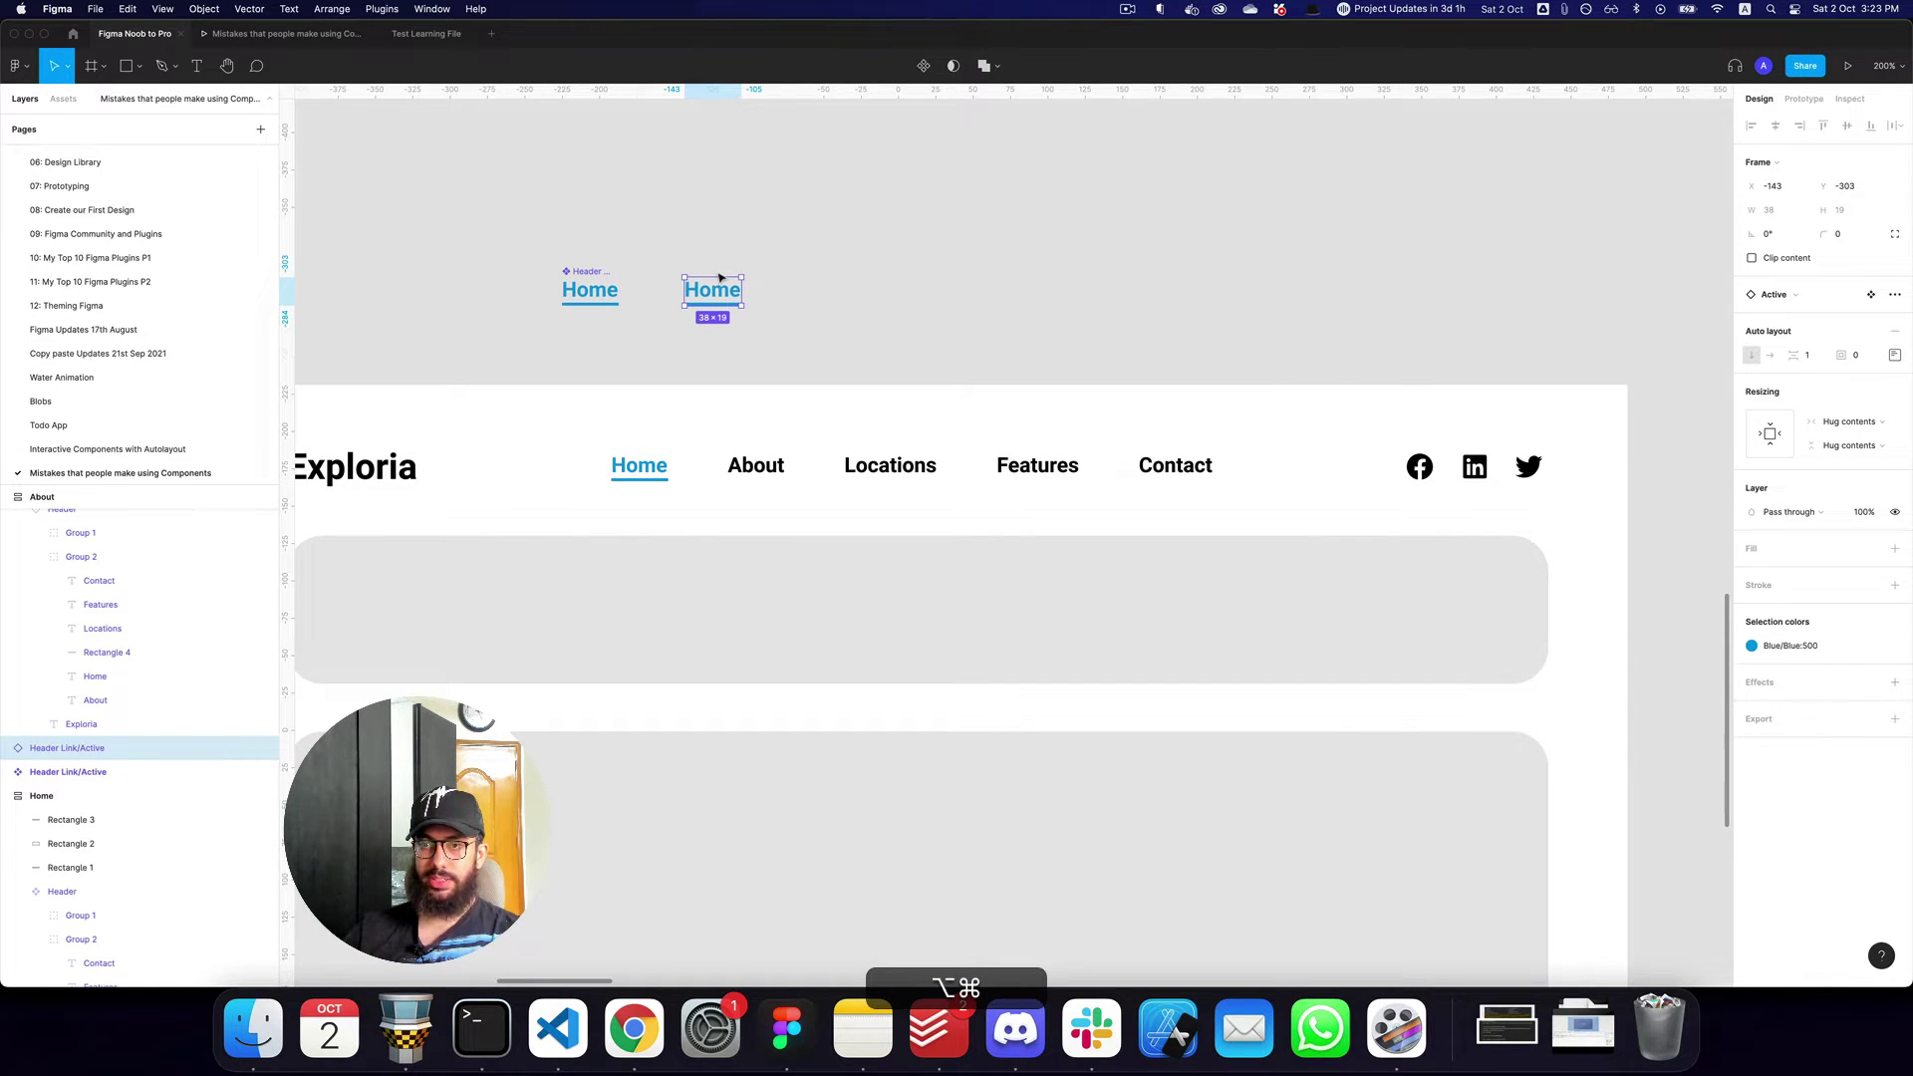
key("alt+super+b")
key("alt+super+k")
key("alt+super+r")
key("Right")
key("alt+BackSpace")
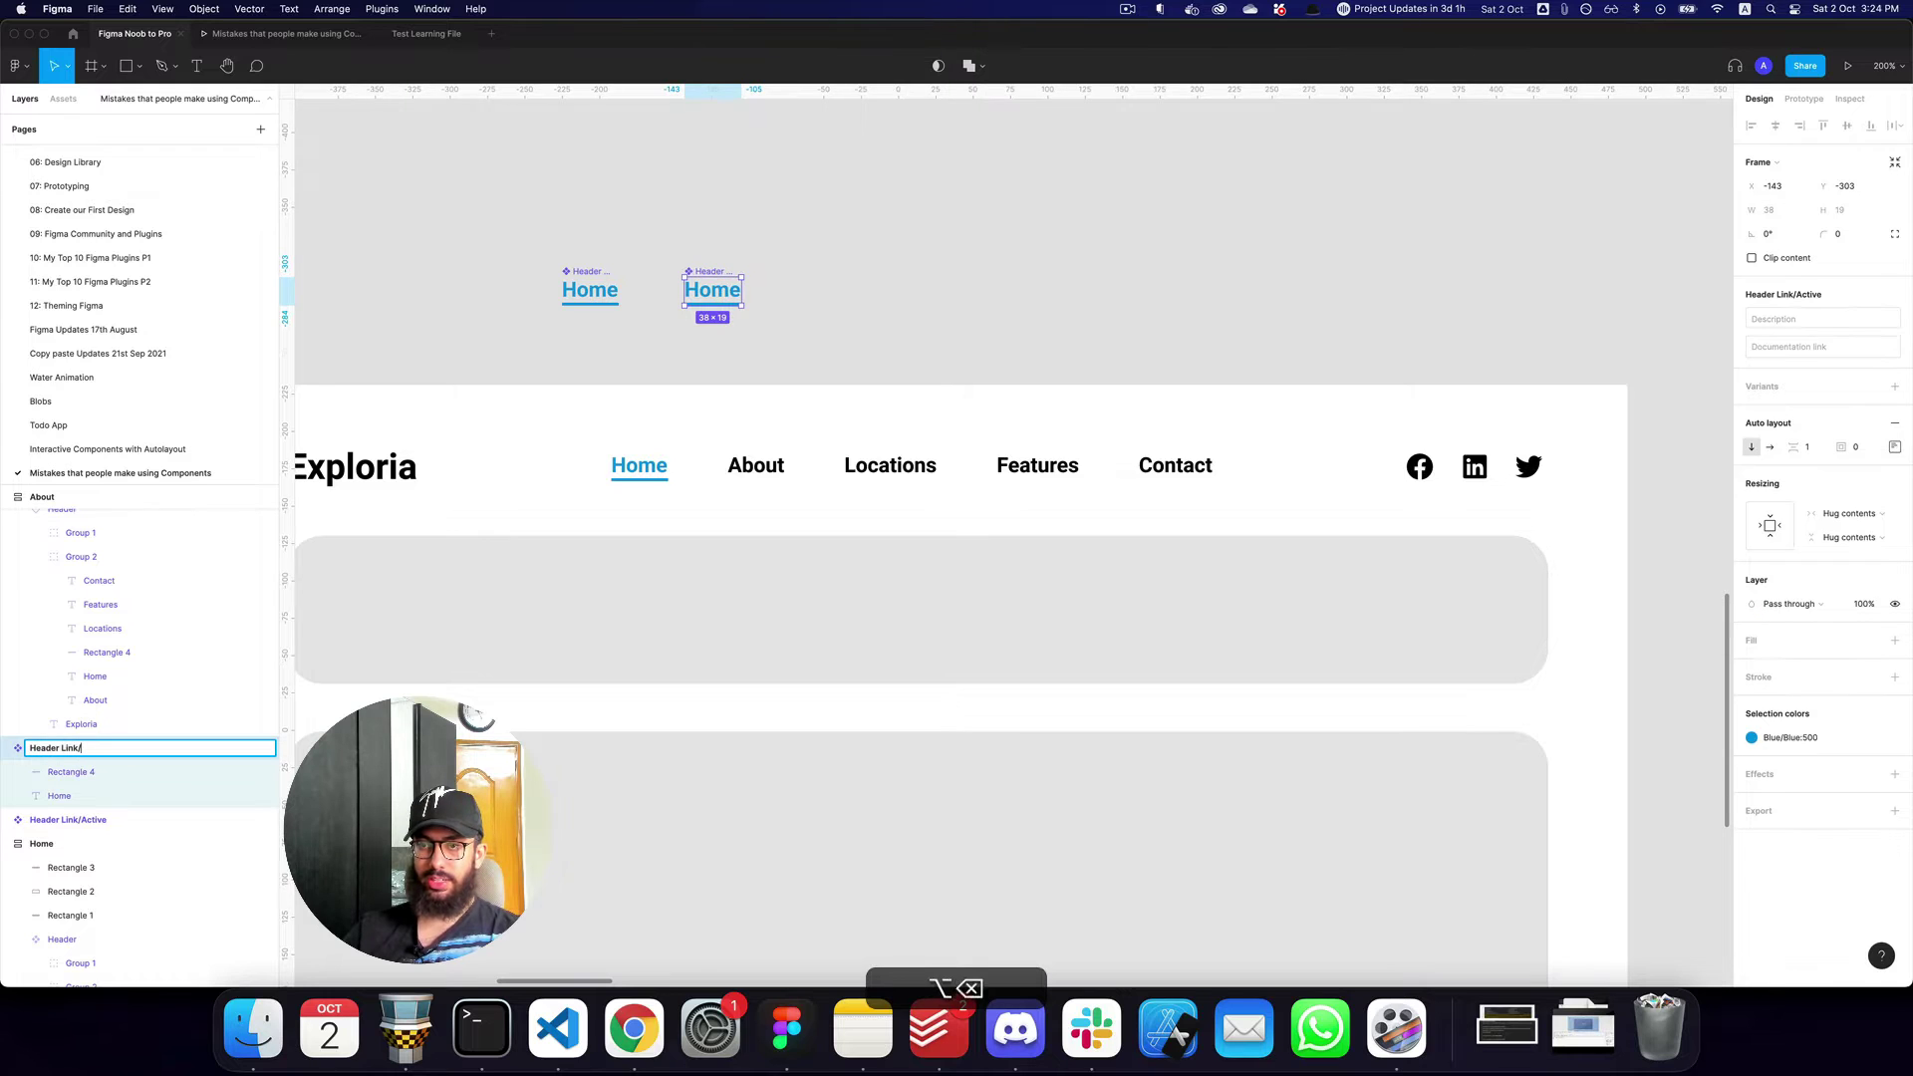
type("Inactive")
key("Return")
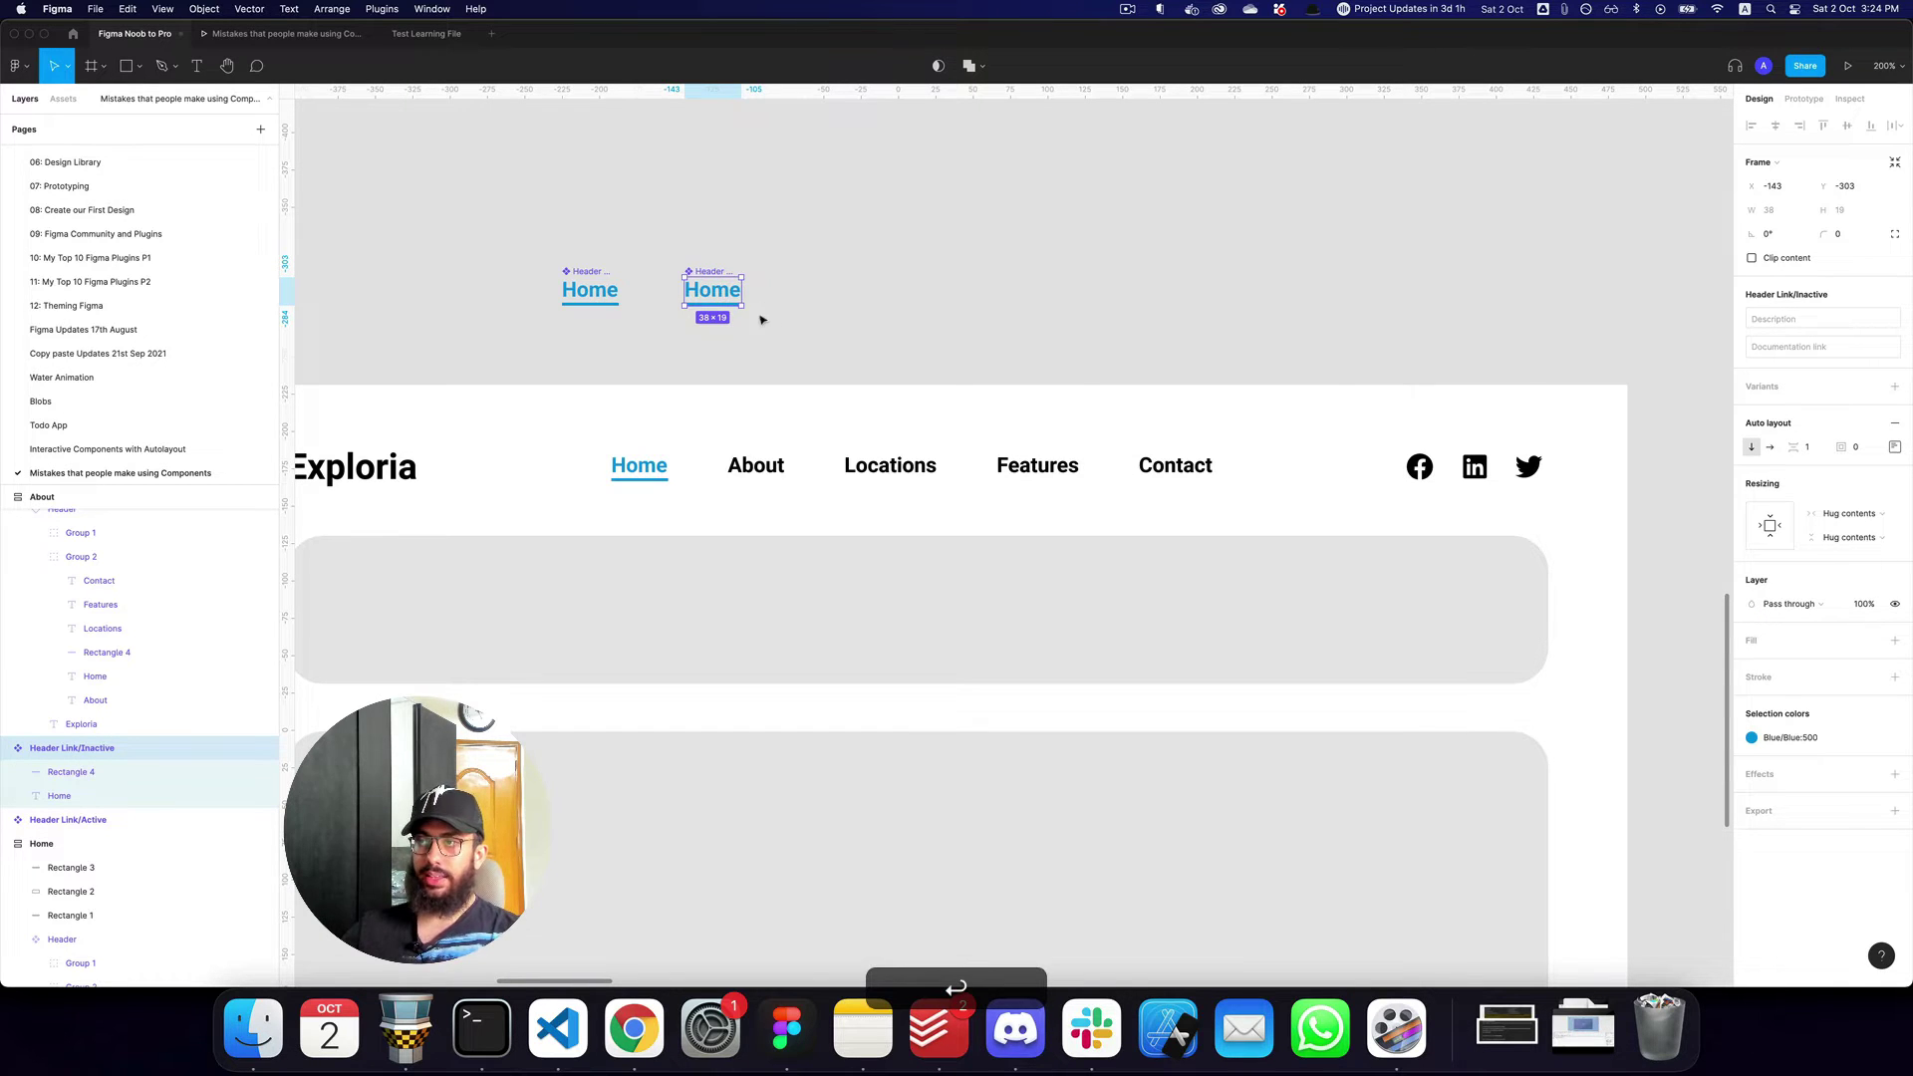
Hide the underline rectangle in the Header Link/Inactive component.
left_click(115, 795)
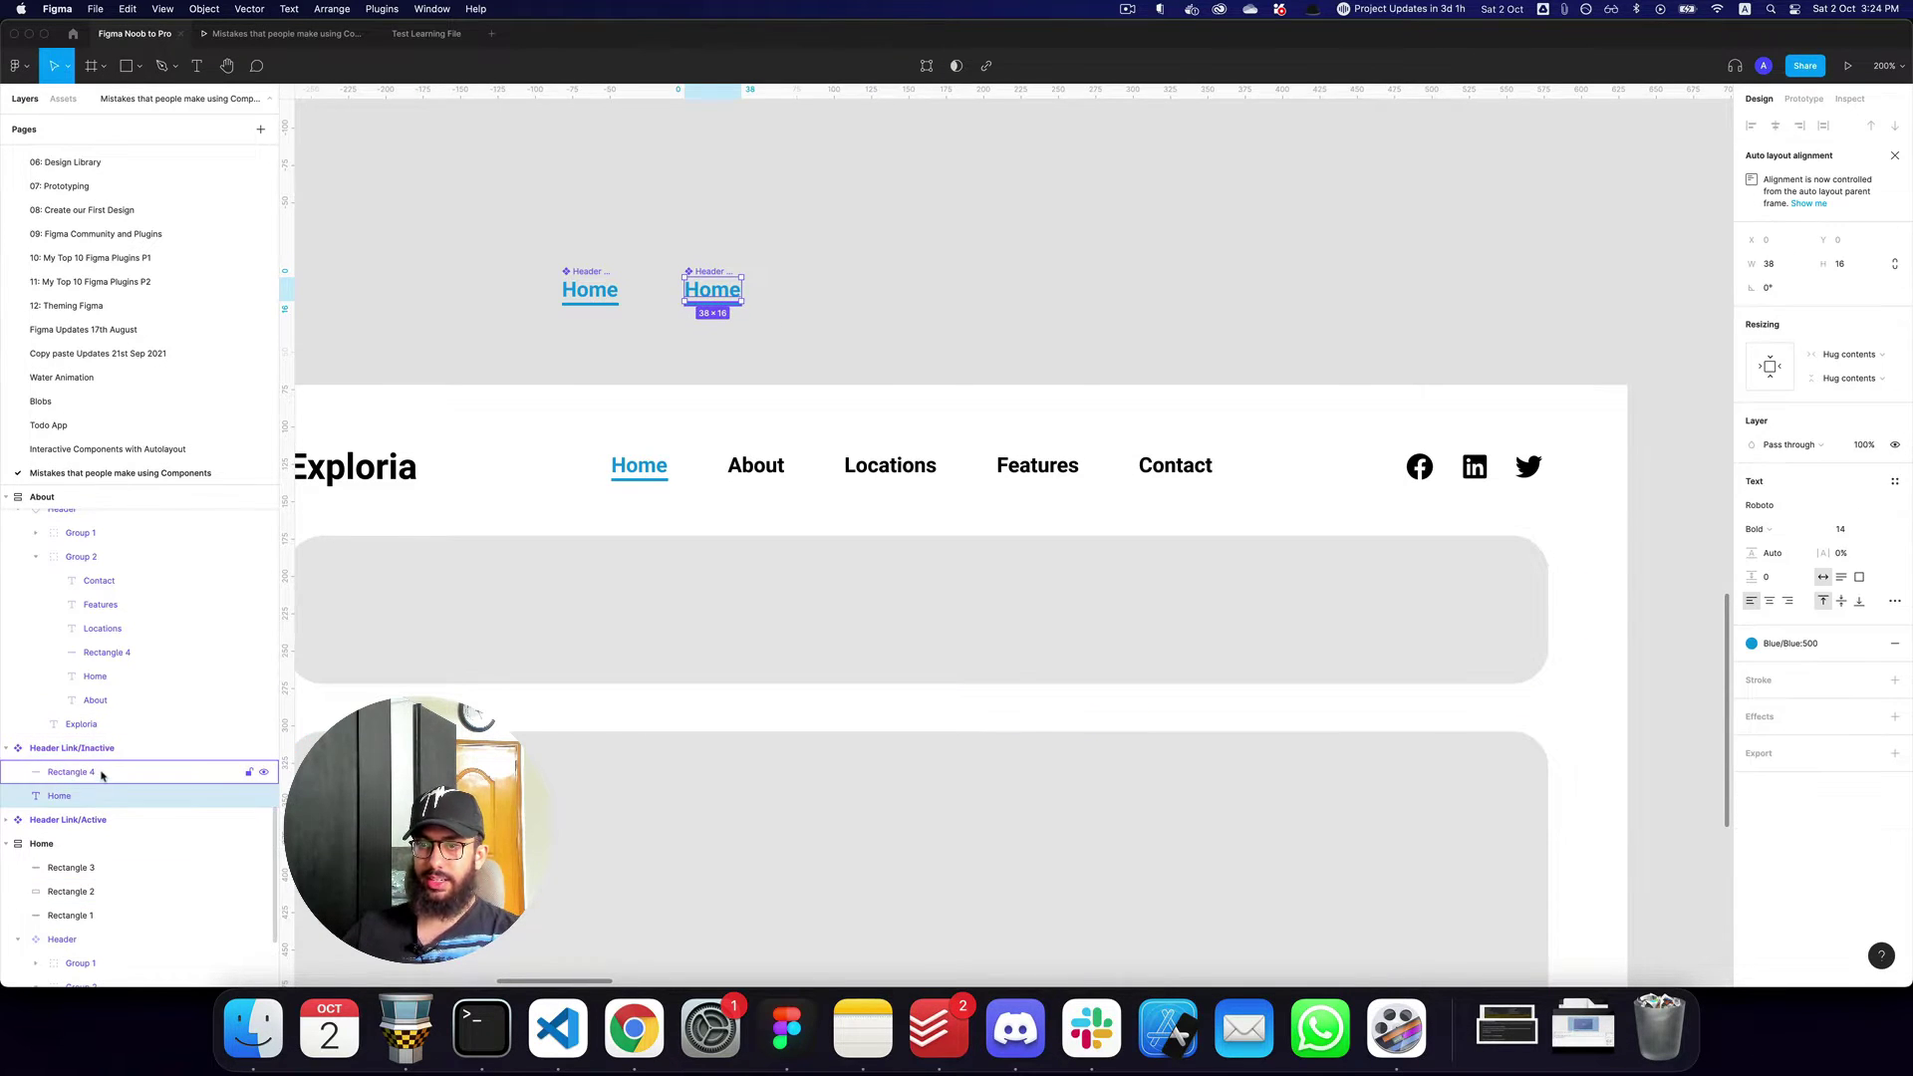
left_click(103, 776)
key("0")
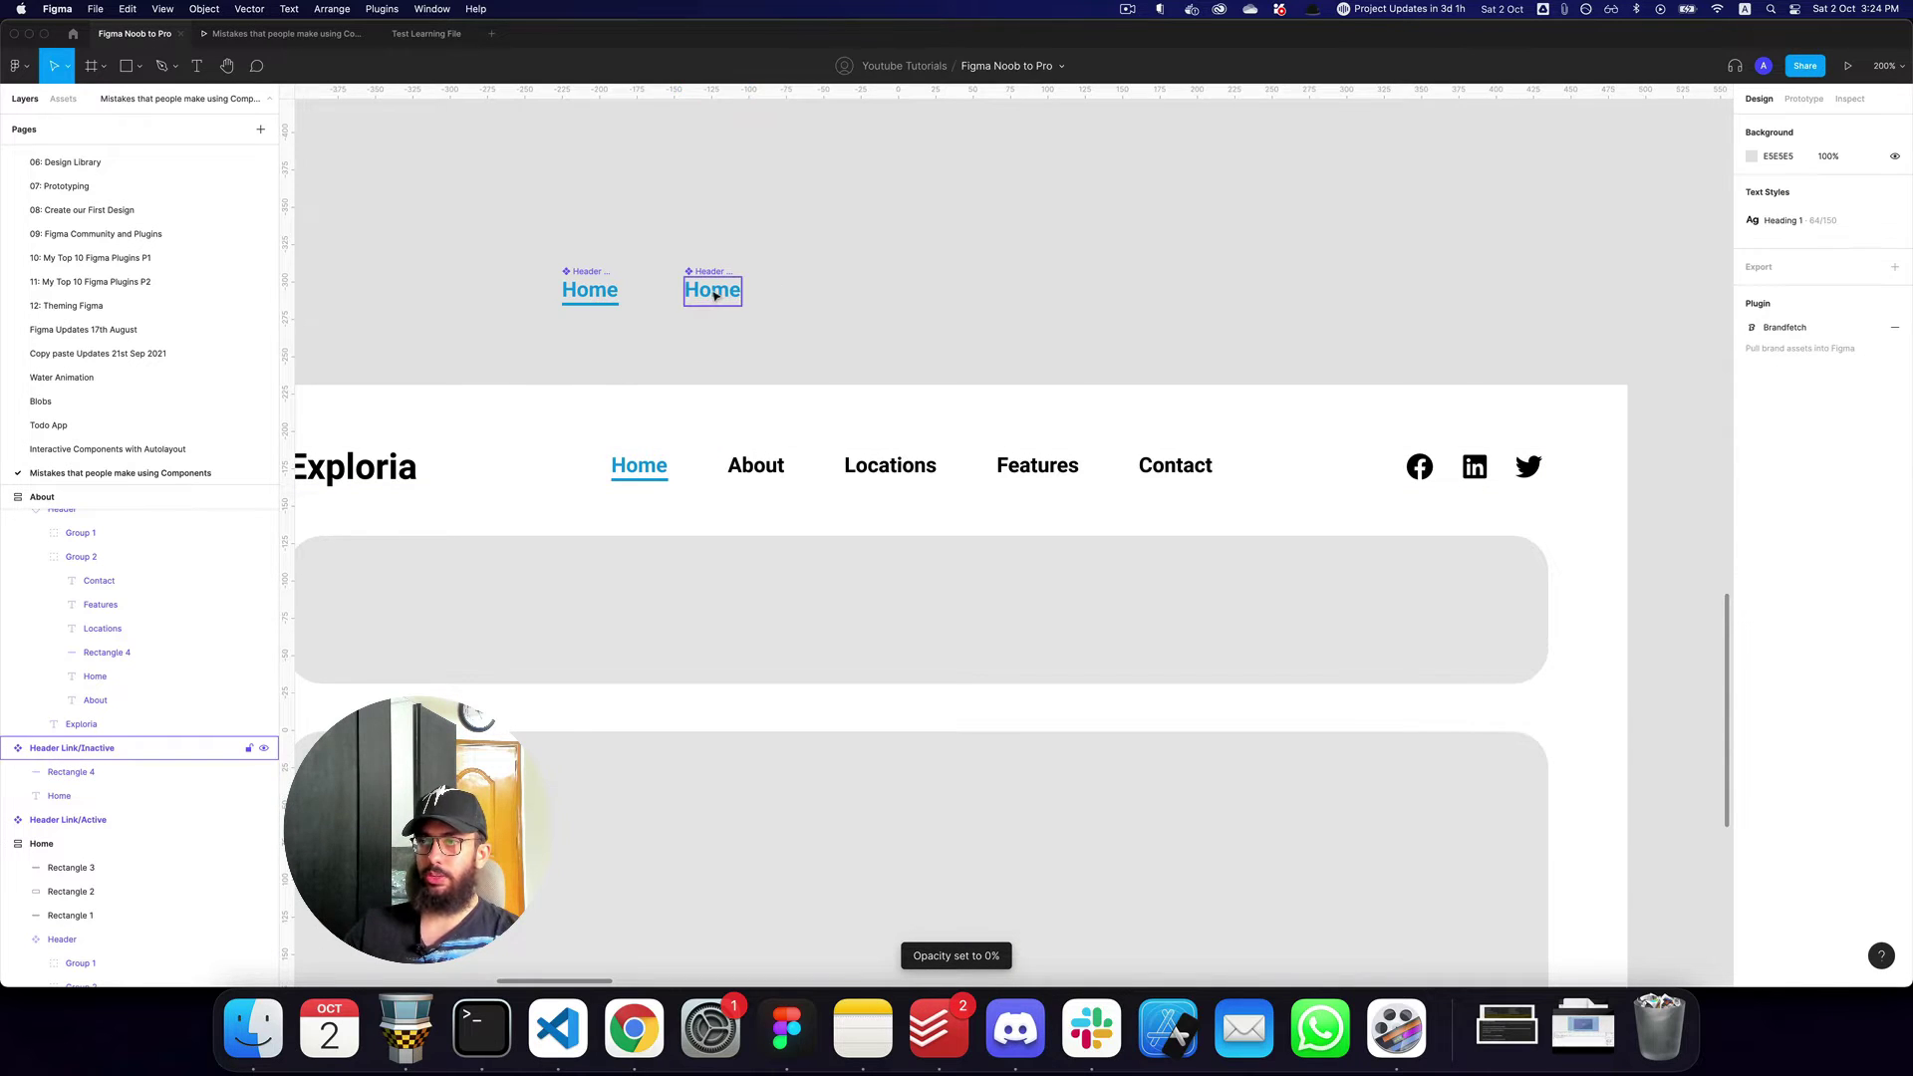
key("super+z")
key("shift+super+h")
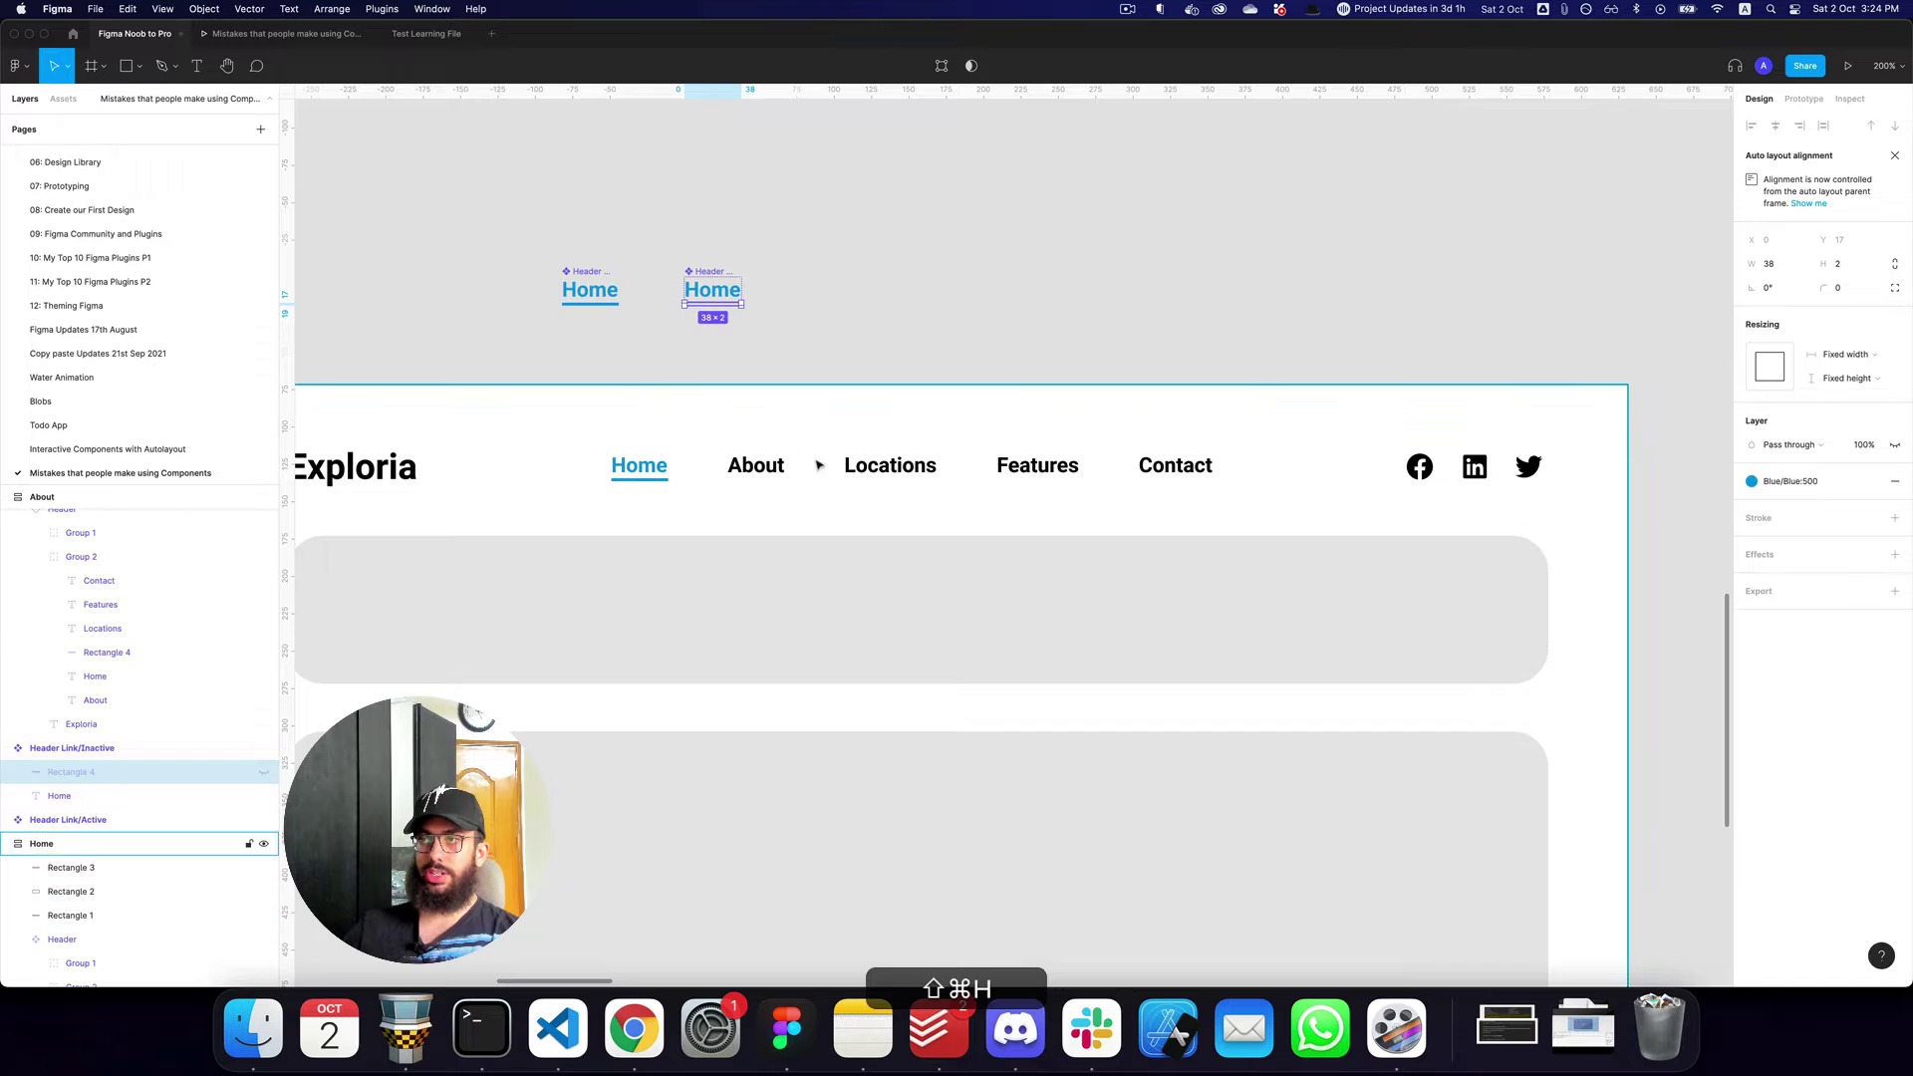
Apply the Black colour style to the Home text in the Header Link/Inactive component.
left_click(825, 287)
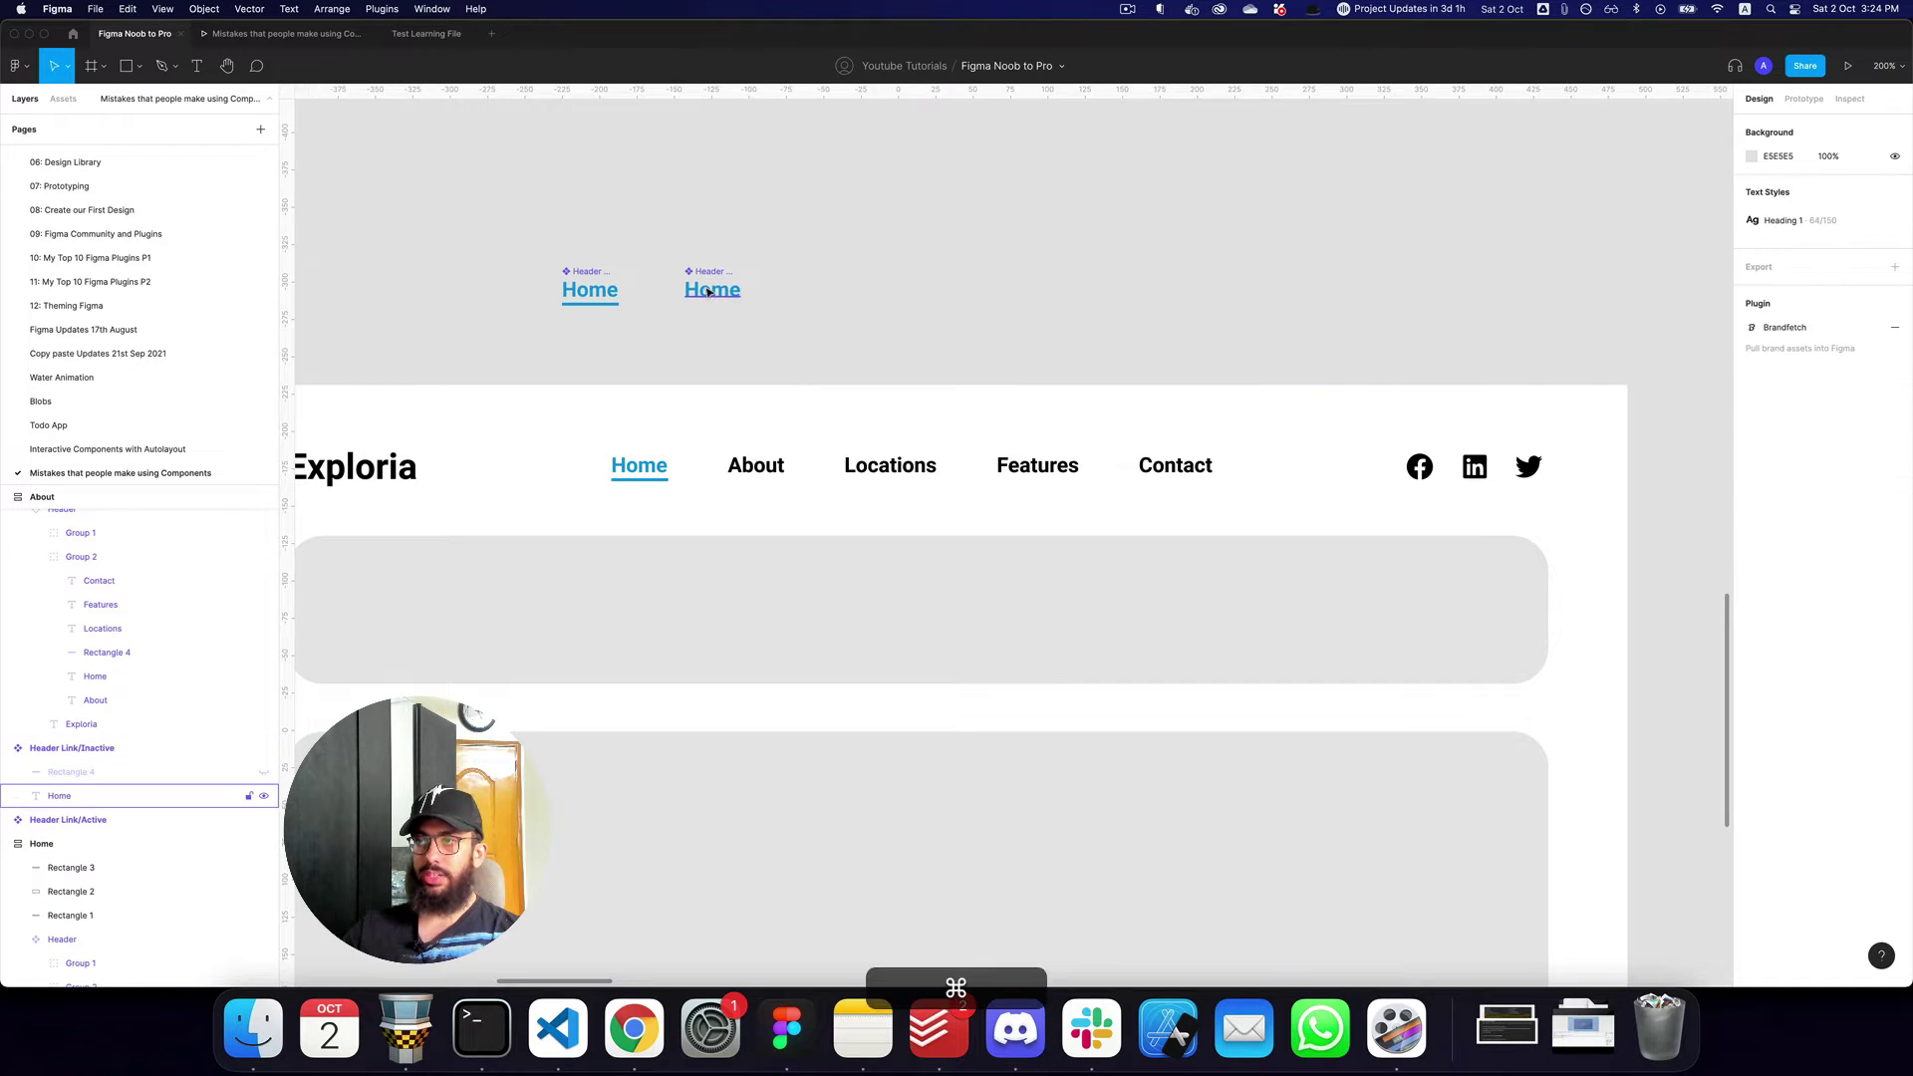
left_click(712, 291, "super")
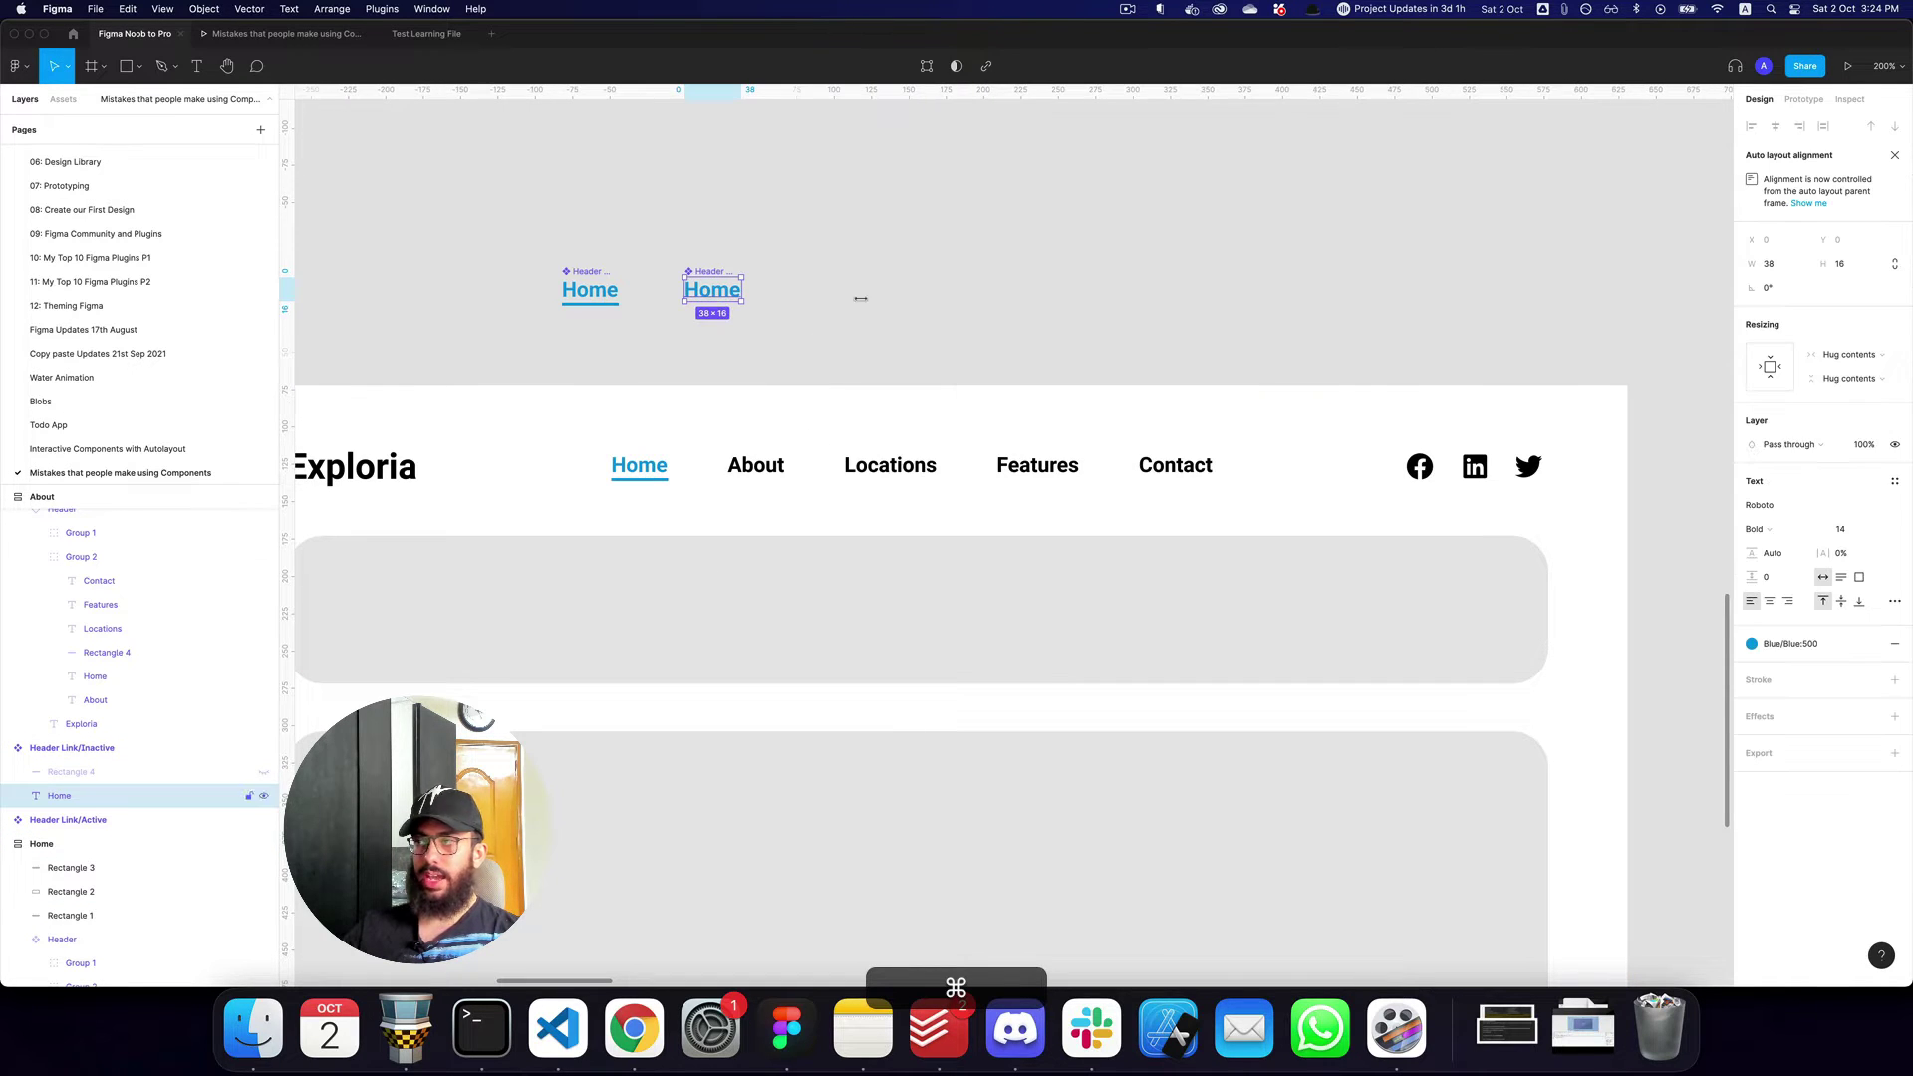
left_click(1798, 646)
type("bl")
left_click(1787, 805)
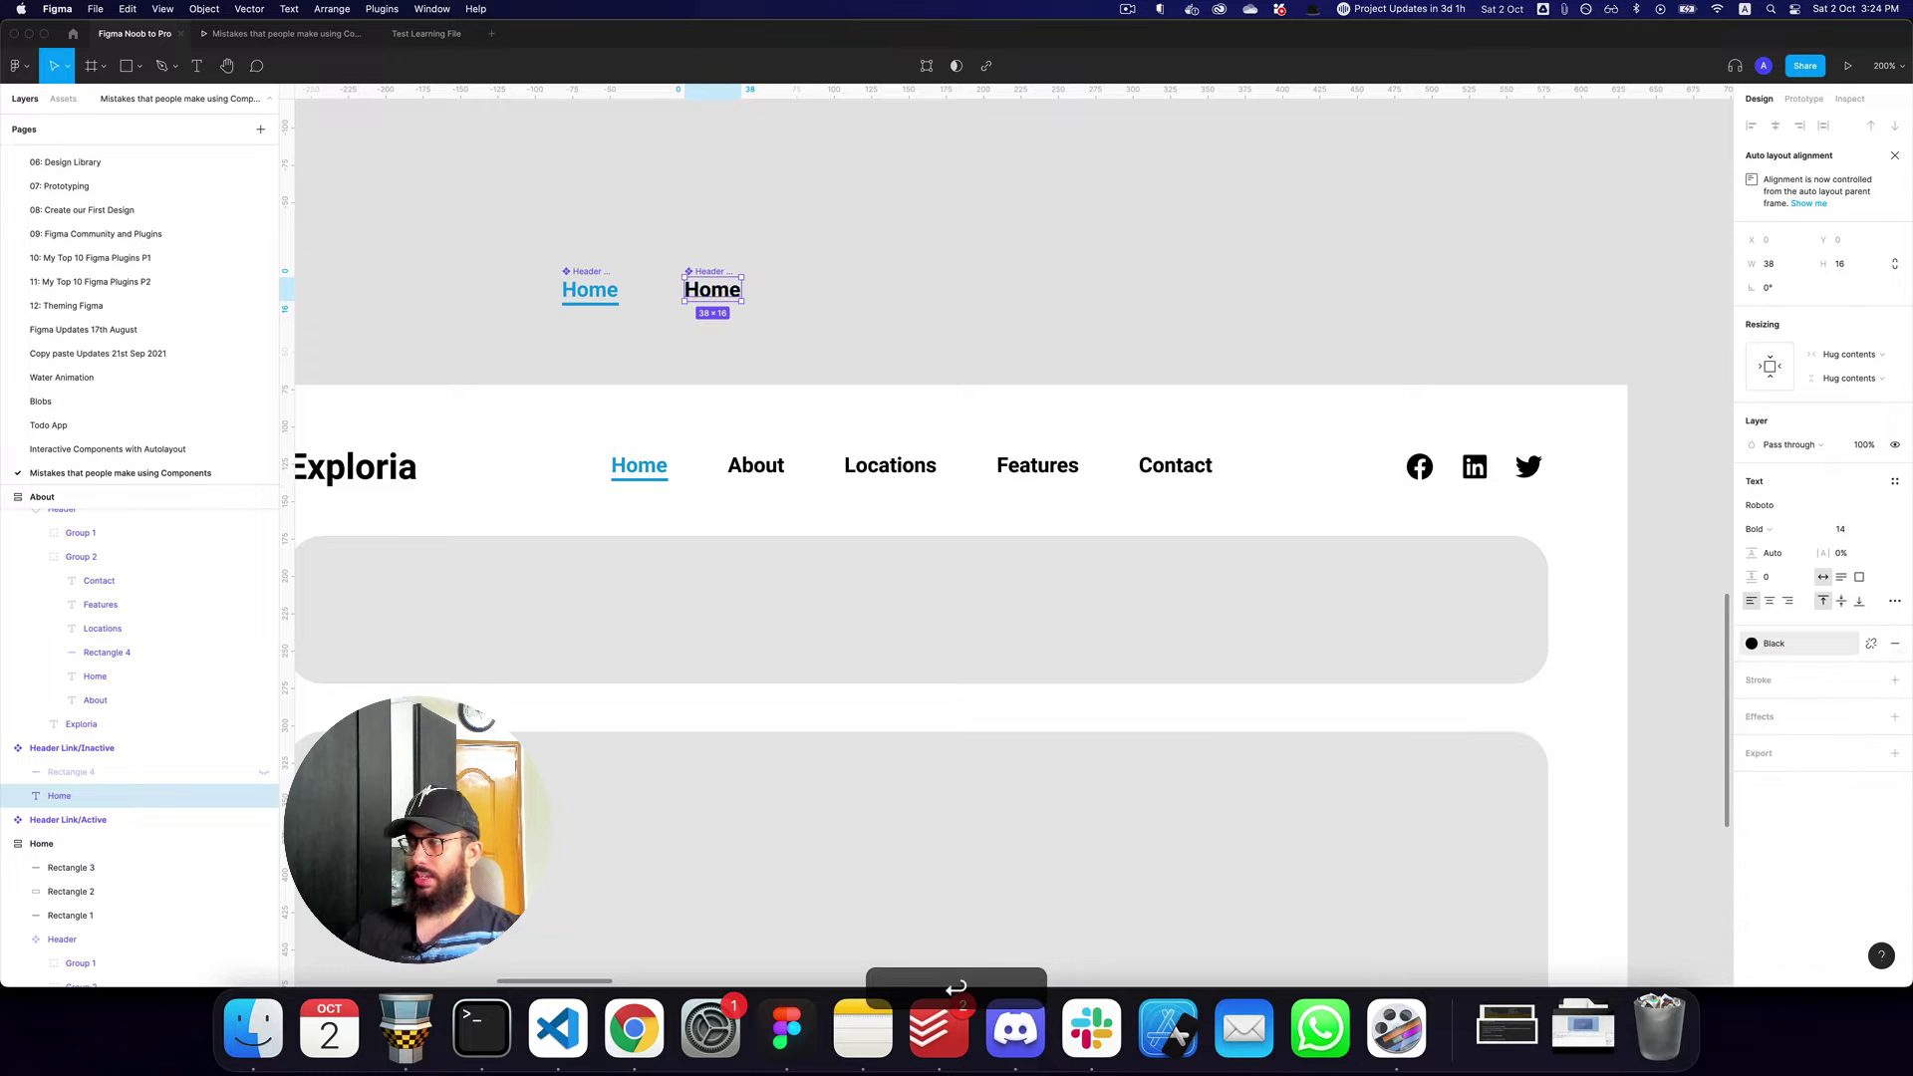
left_click(896, 335)
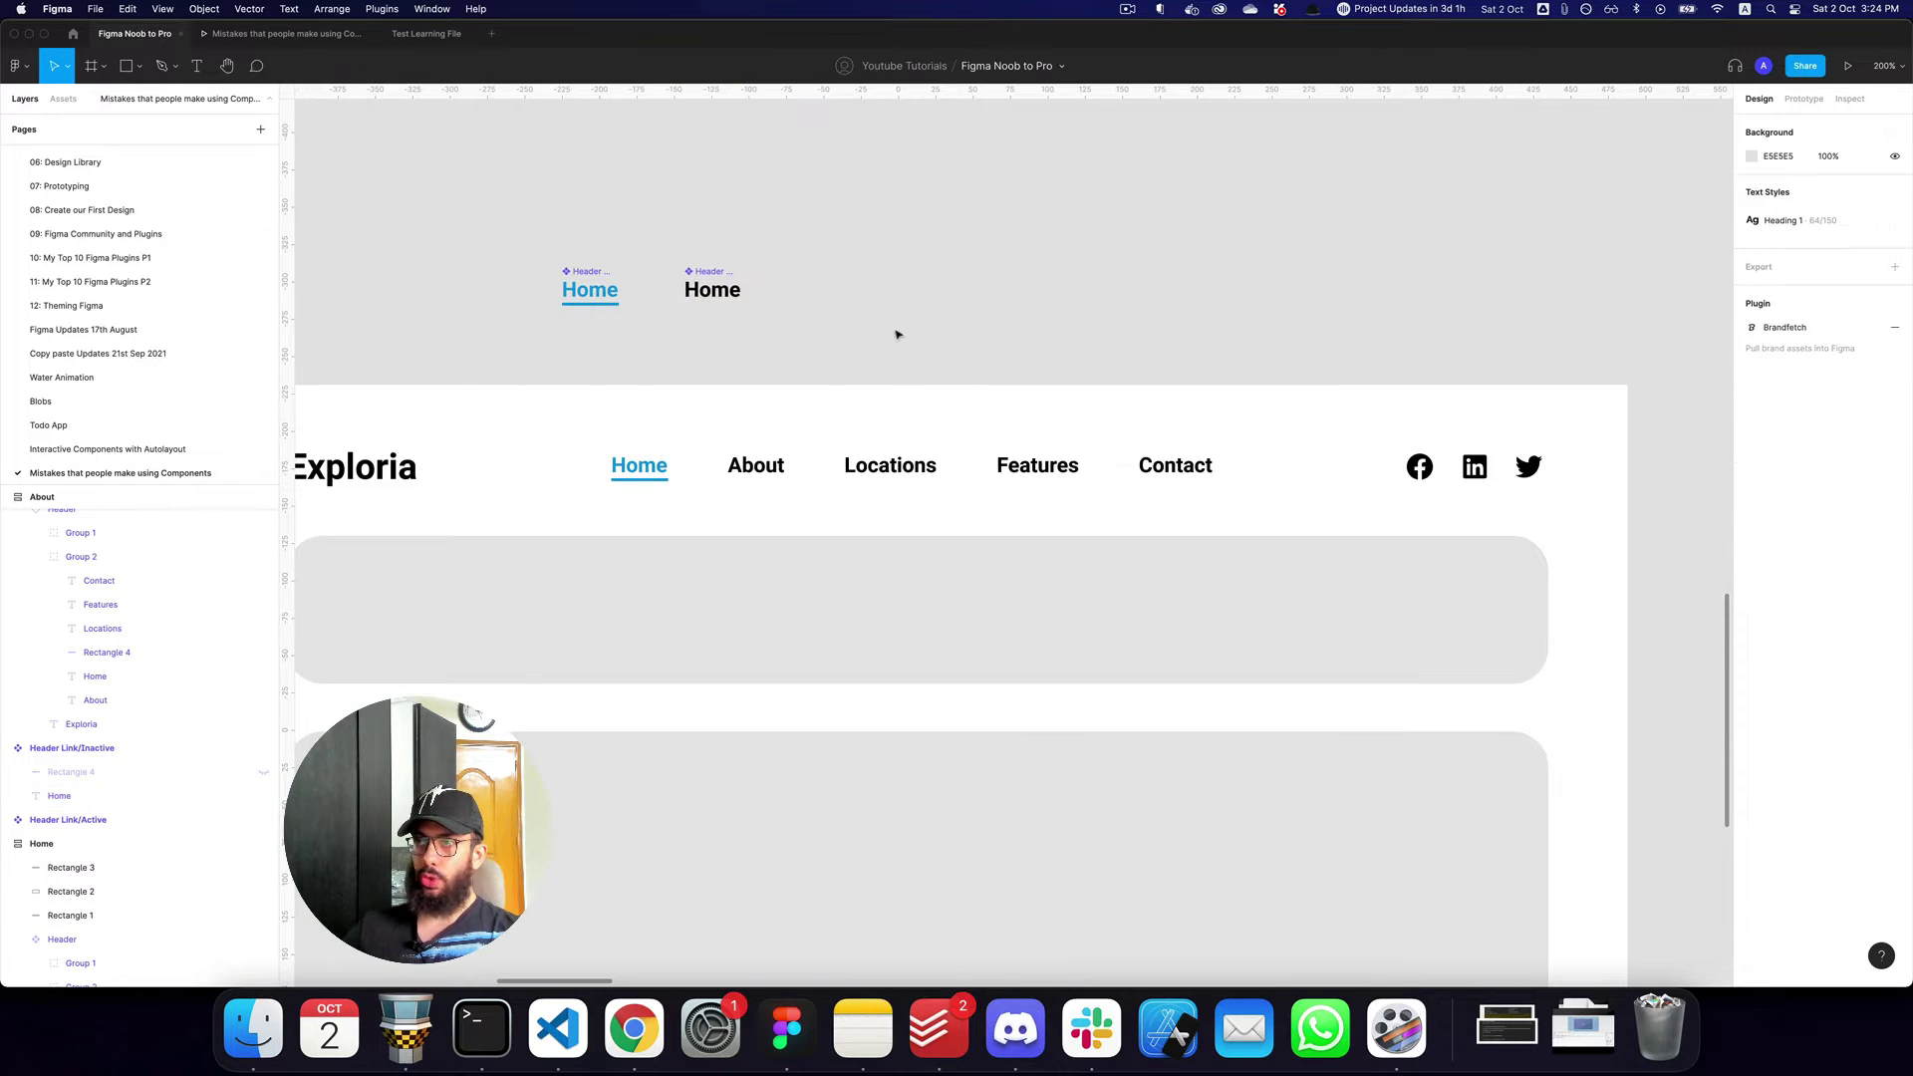
Replace the Home link's frame in the Home frame's header with an instance of Header Link/Active, removing the old frame.
left_click(603, 287)
key("super+c")
double_click(660, 464)
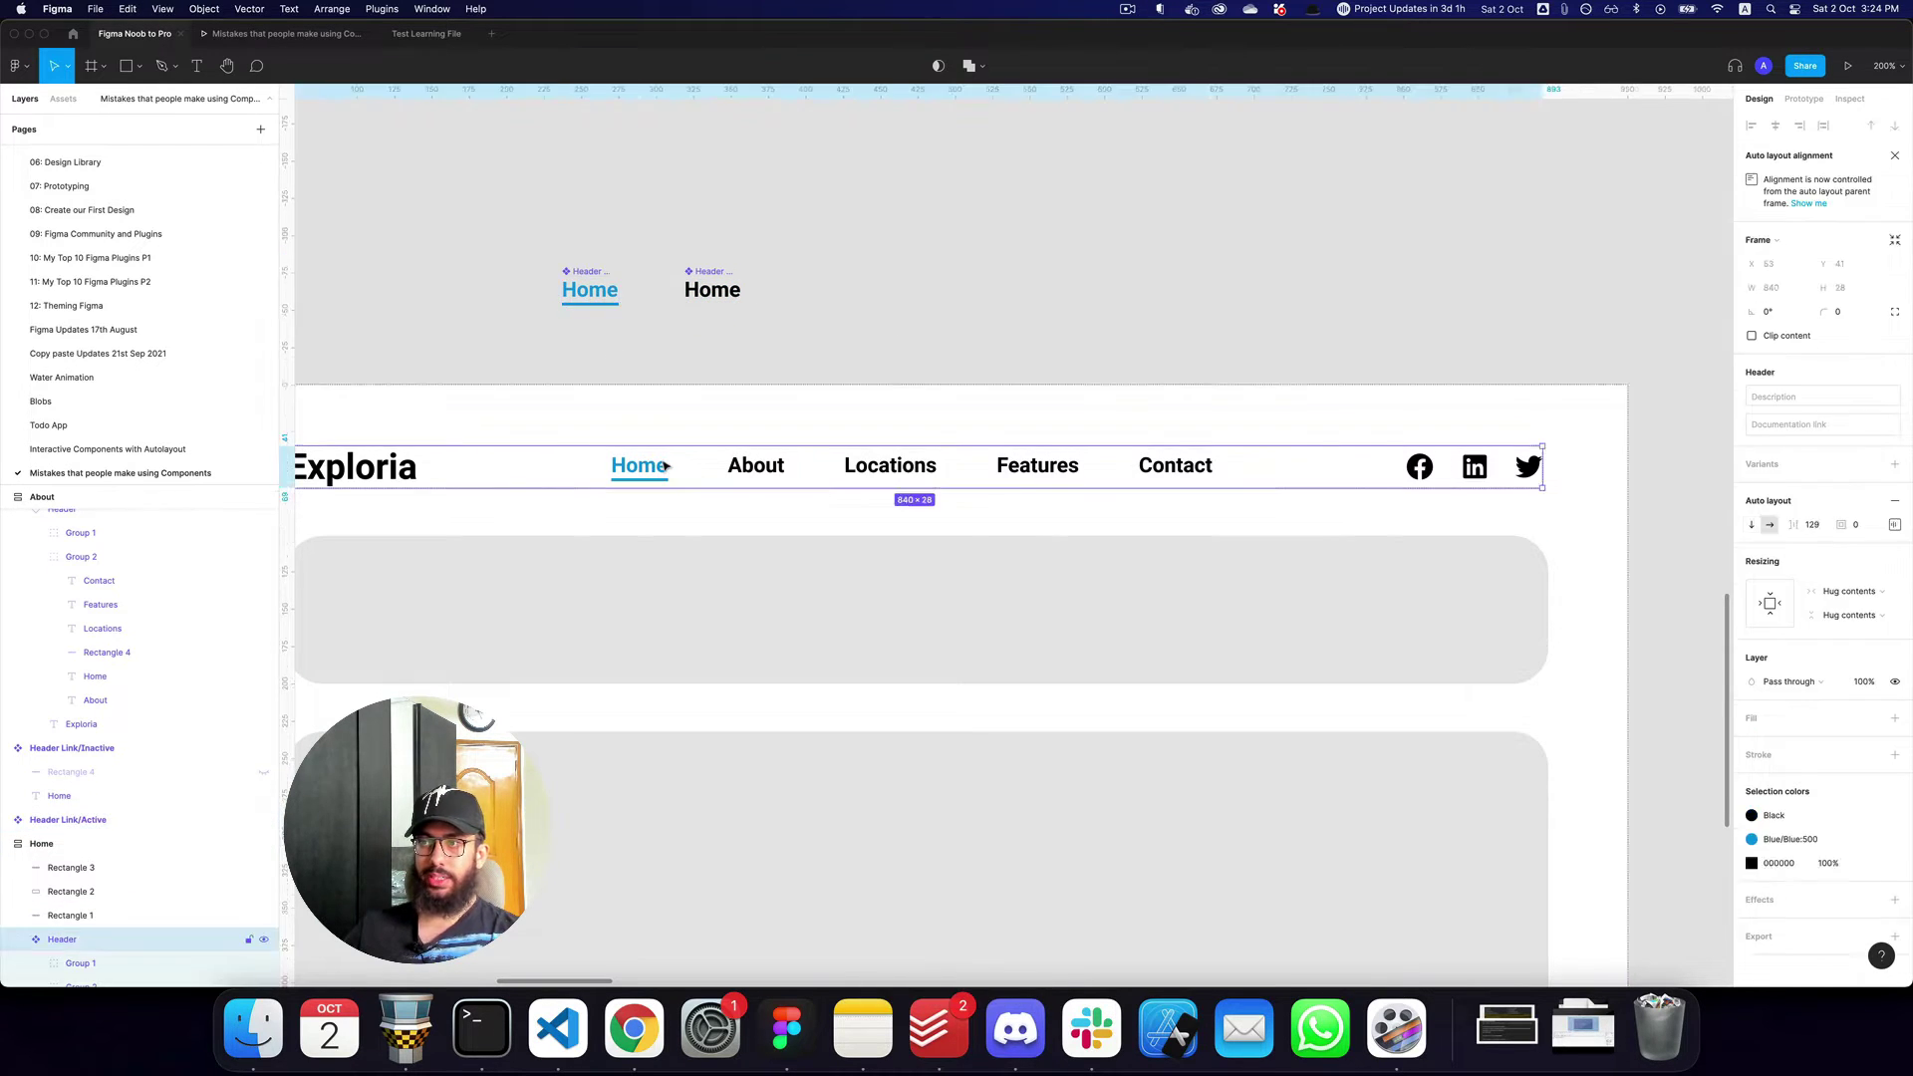
double_click(661, 468)
key("super+v")
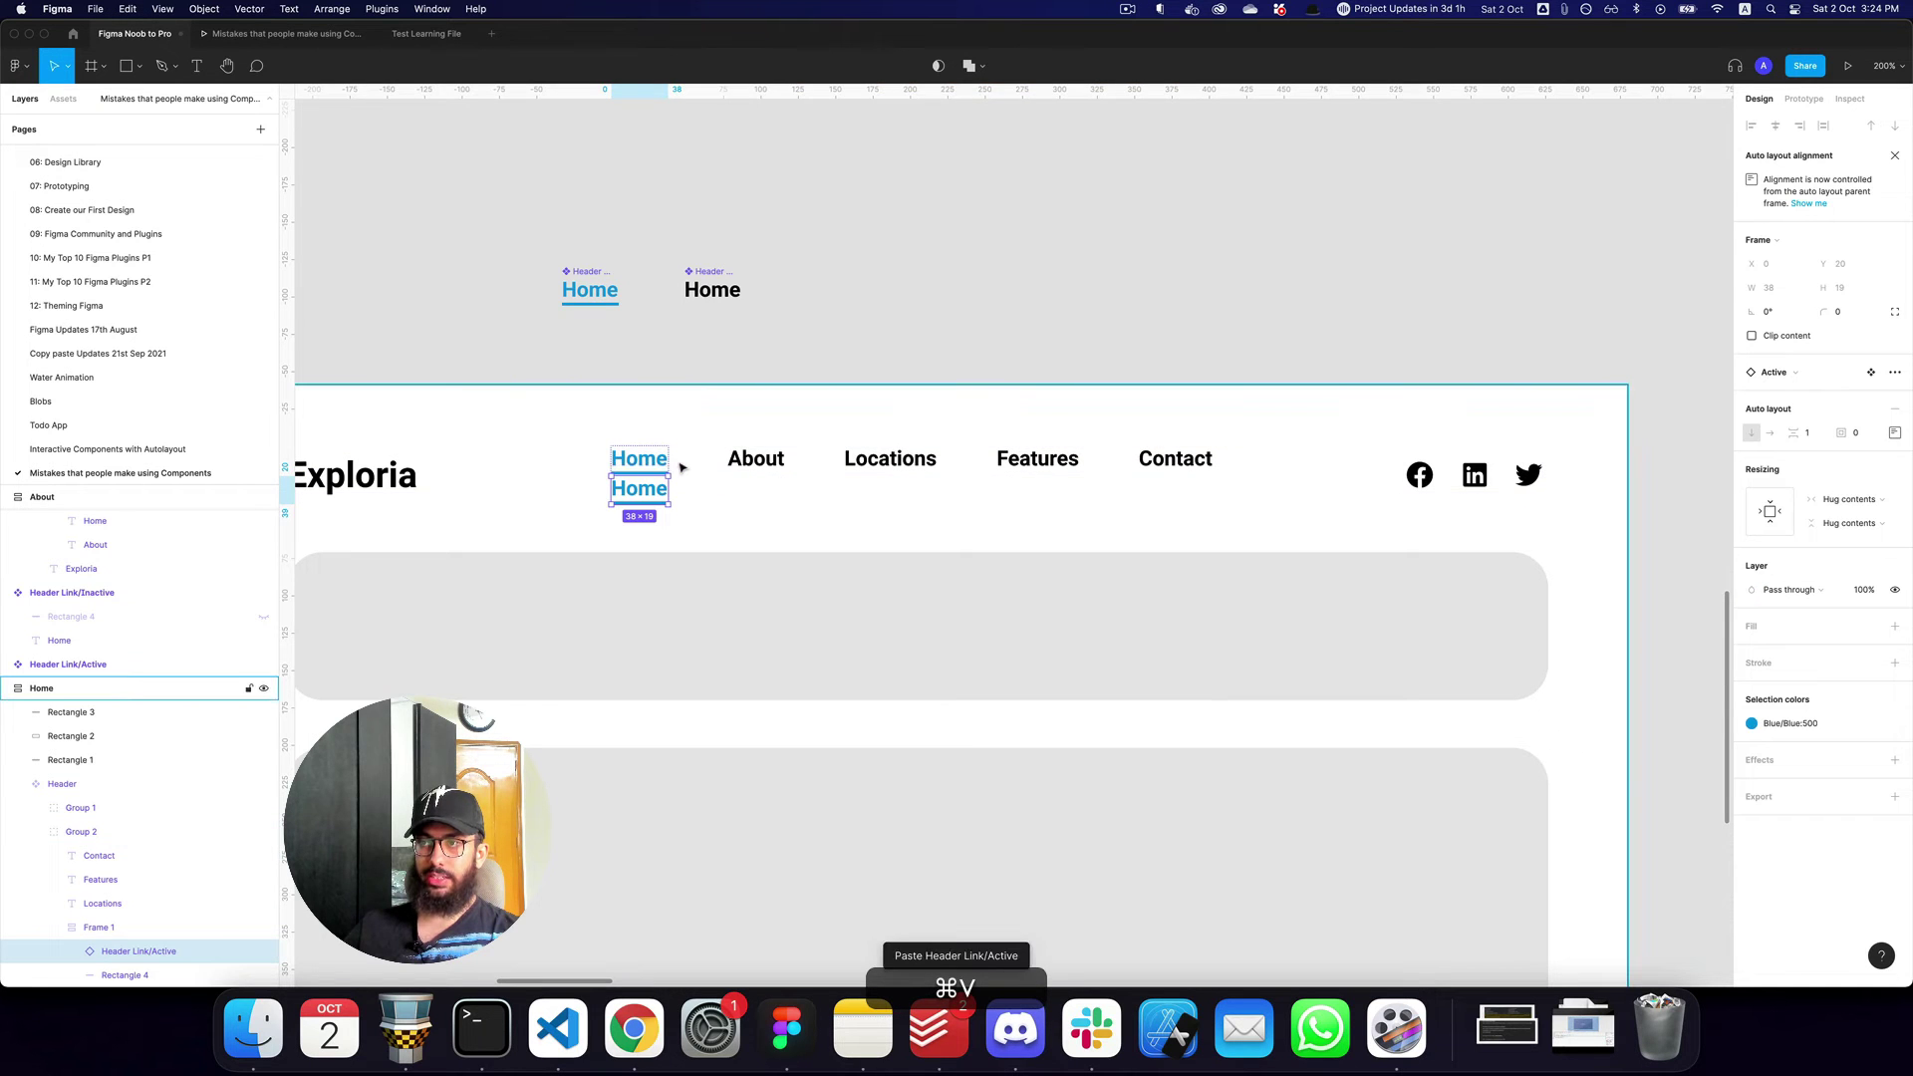
key("super+z")
key("shift+super+v")
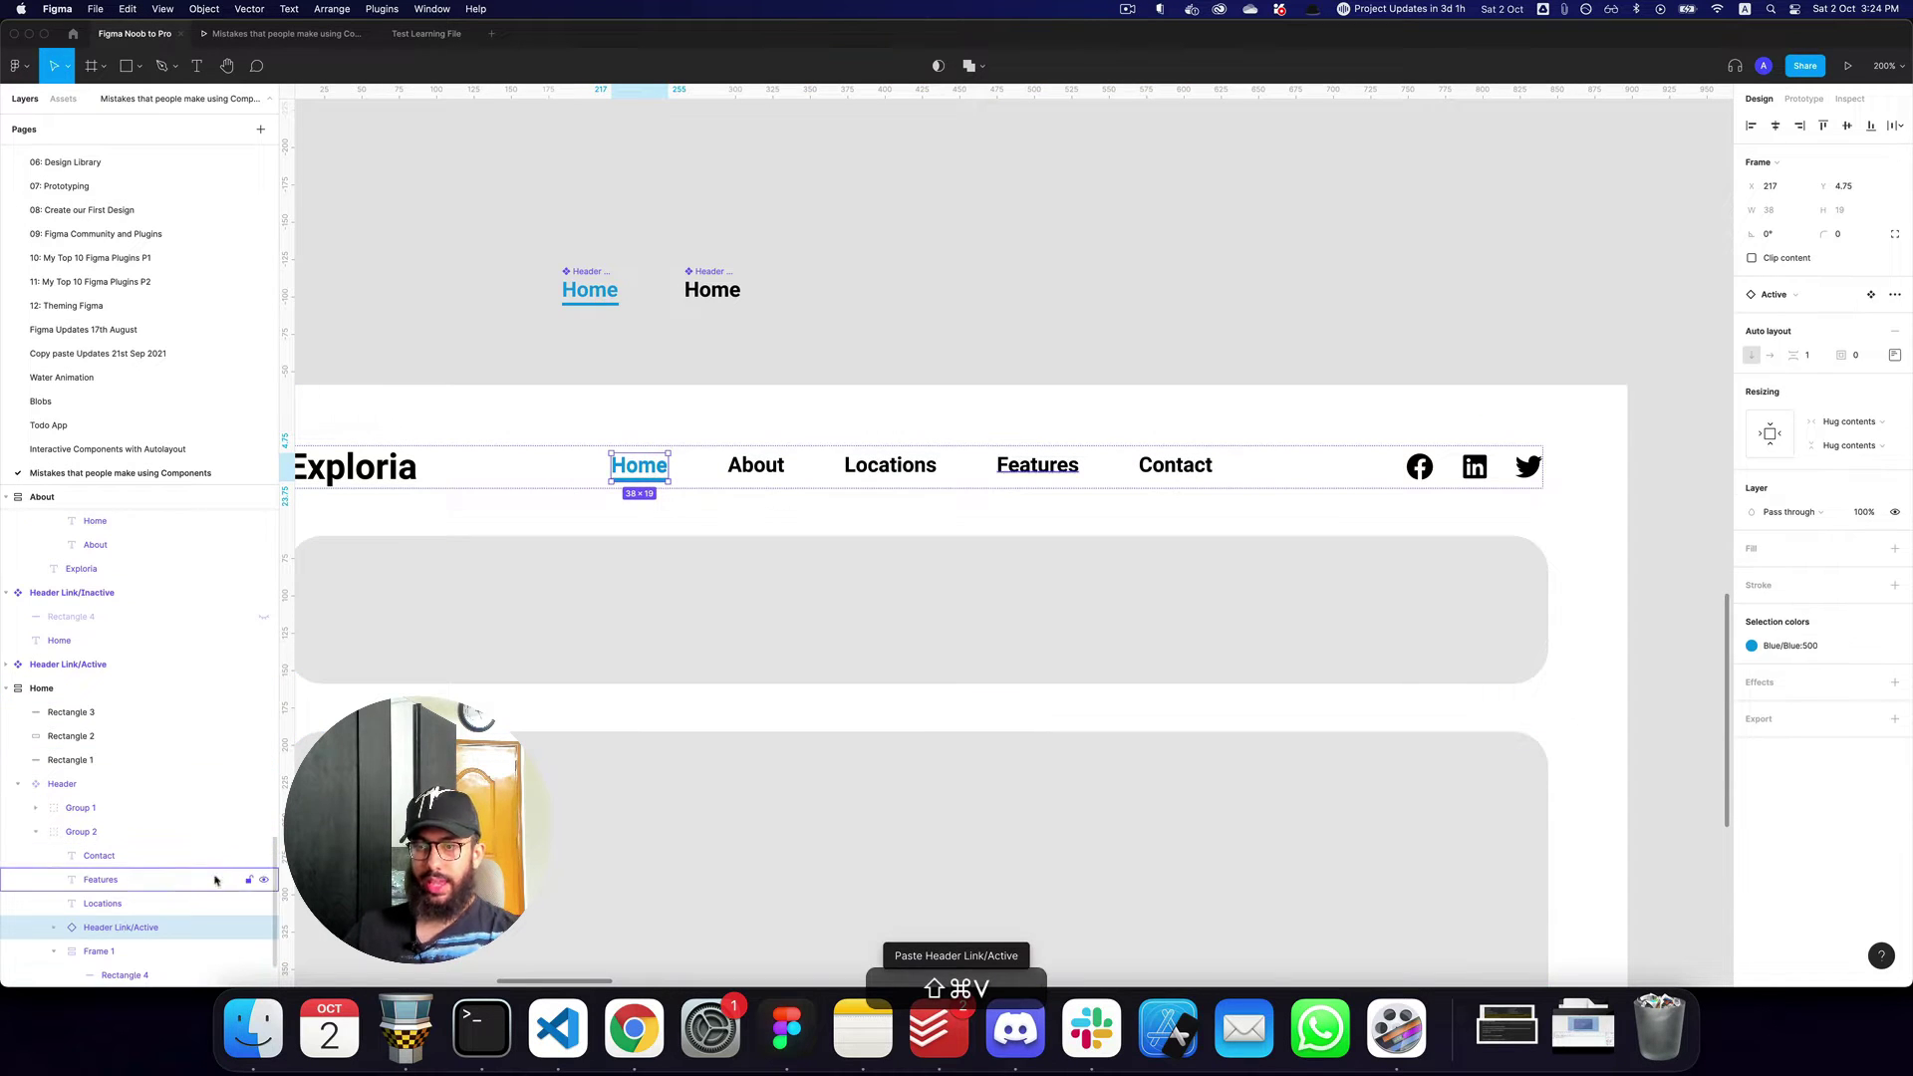
left_click(130, 956)
key("super+x")
Duplicate the Header Link/Active instance twice in the Home frame's header and apply auto layout to the navigation link group.
double_click(642, 477)
double_click(644, 477)
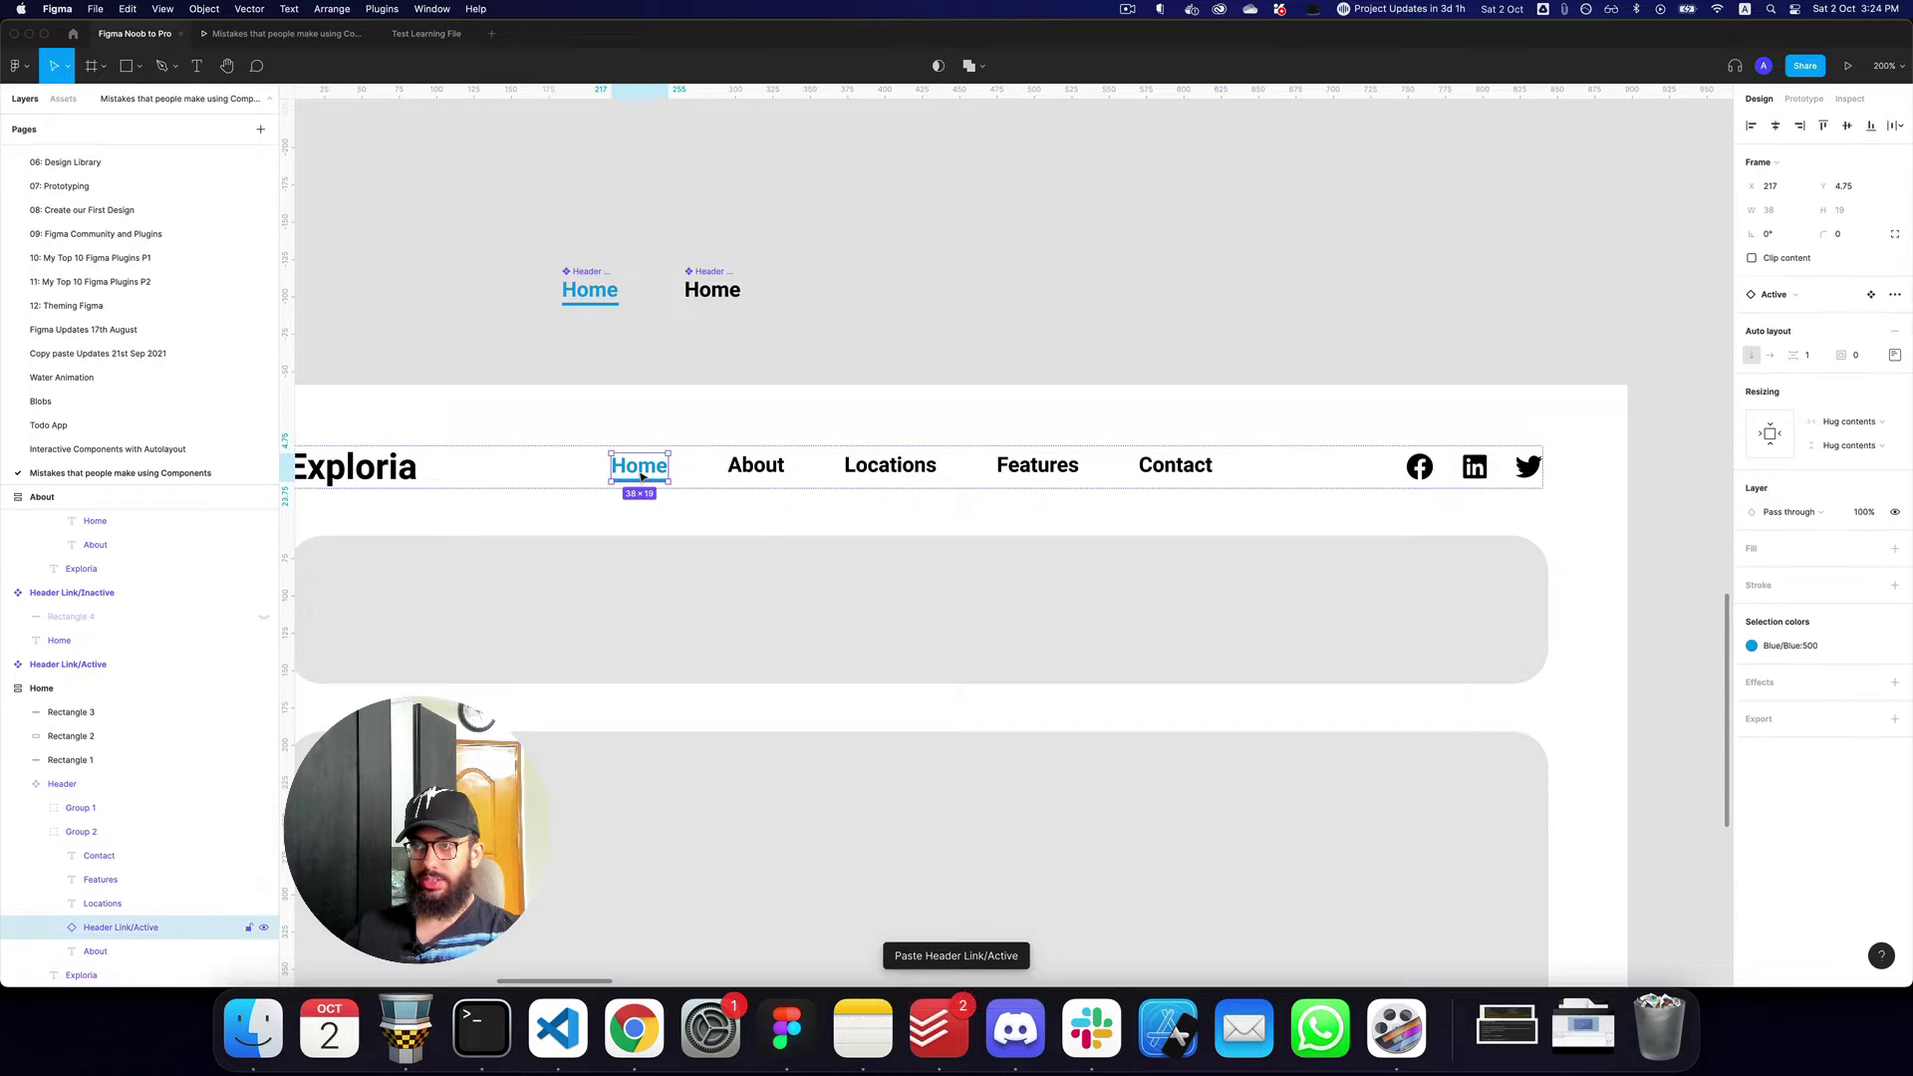
key("super+d")
key("super+z")
key("super+d")
key("super+d")
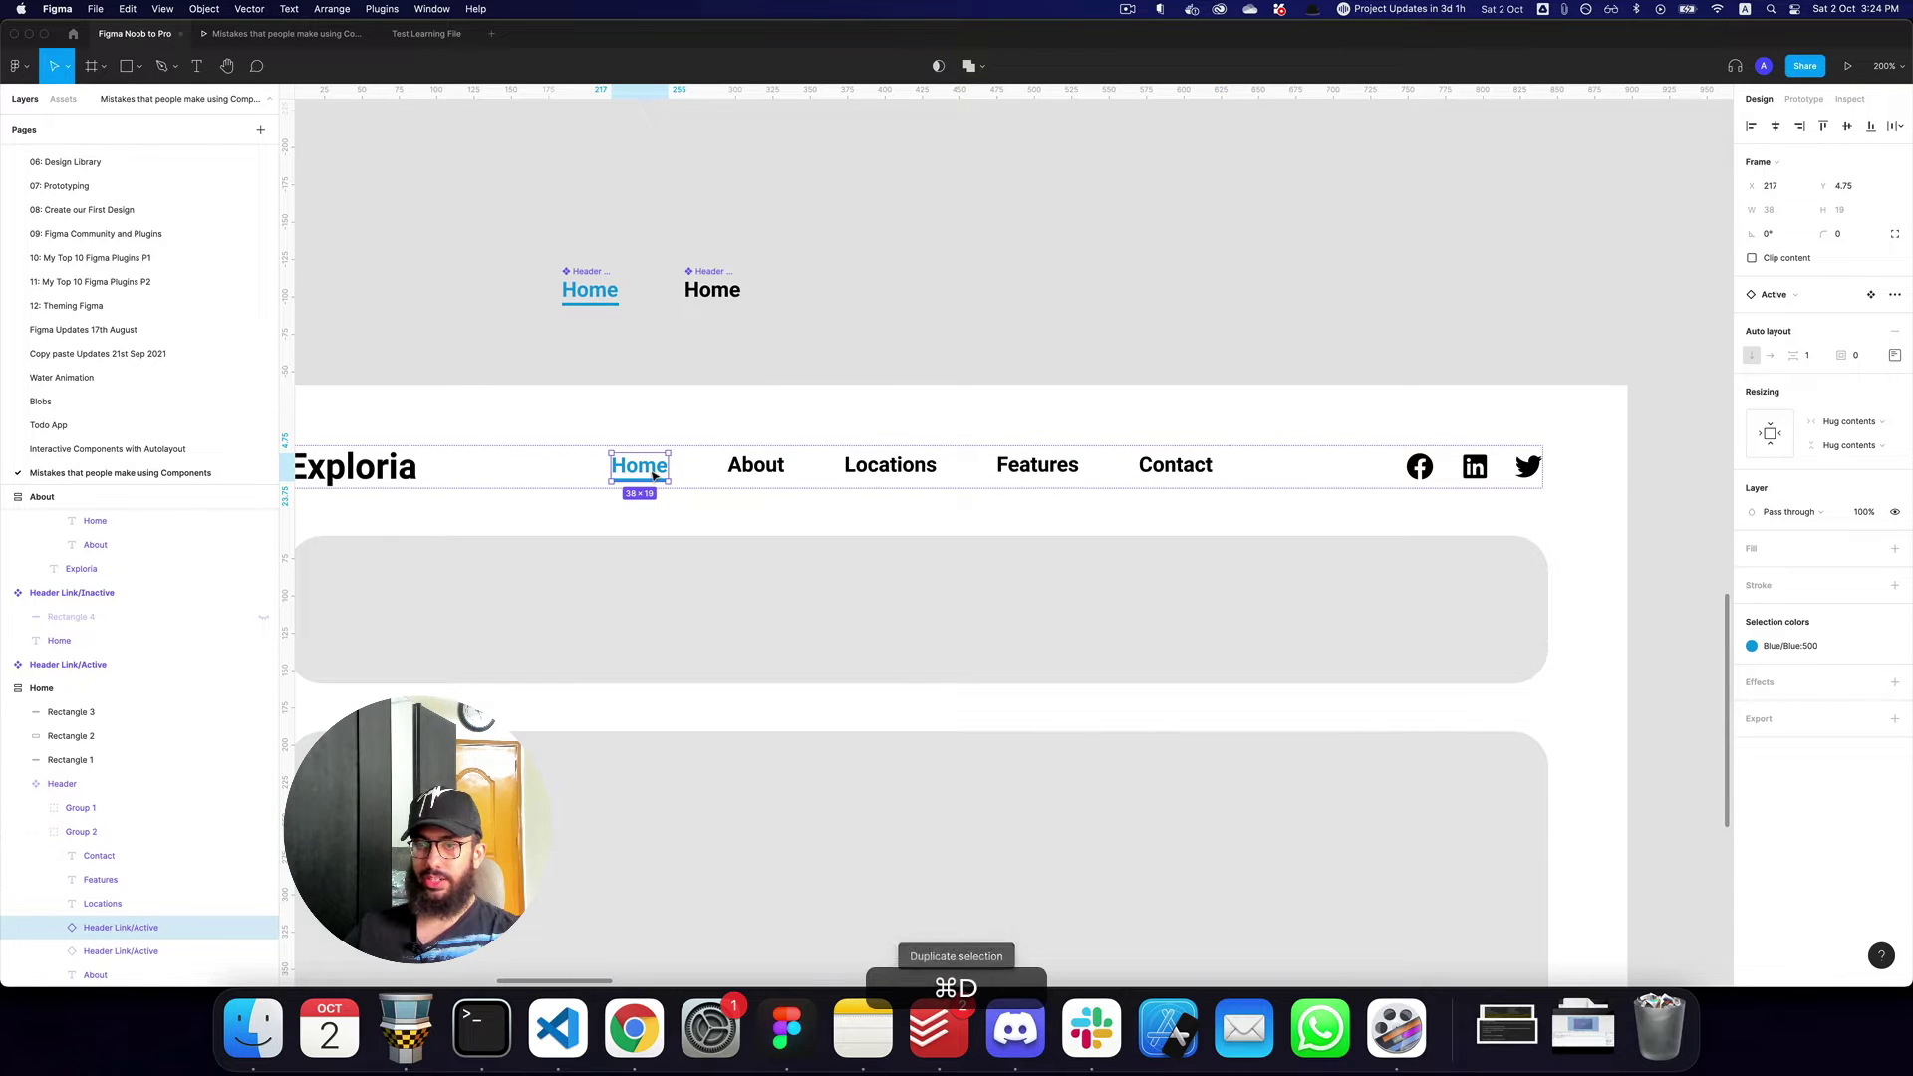
left_click(64, 784)
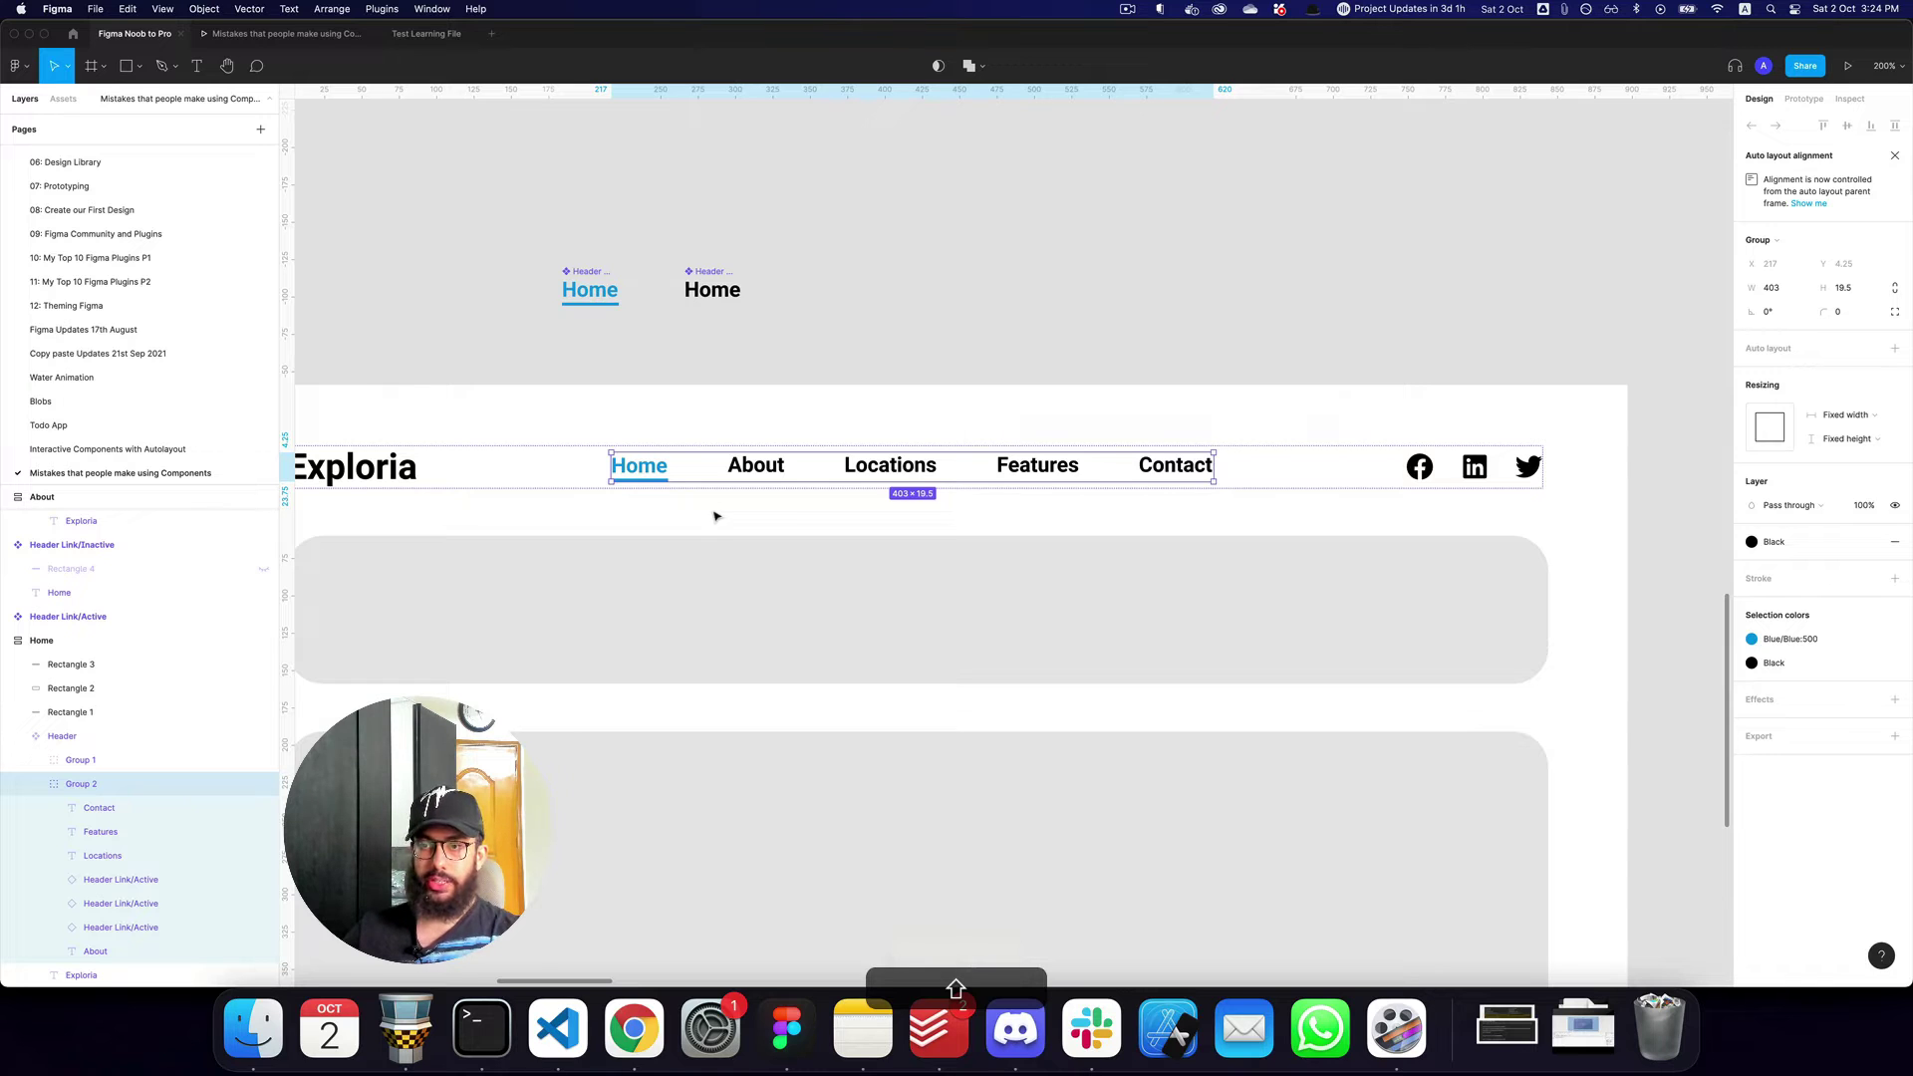
key("shift+a")
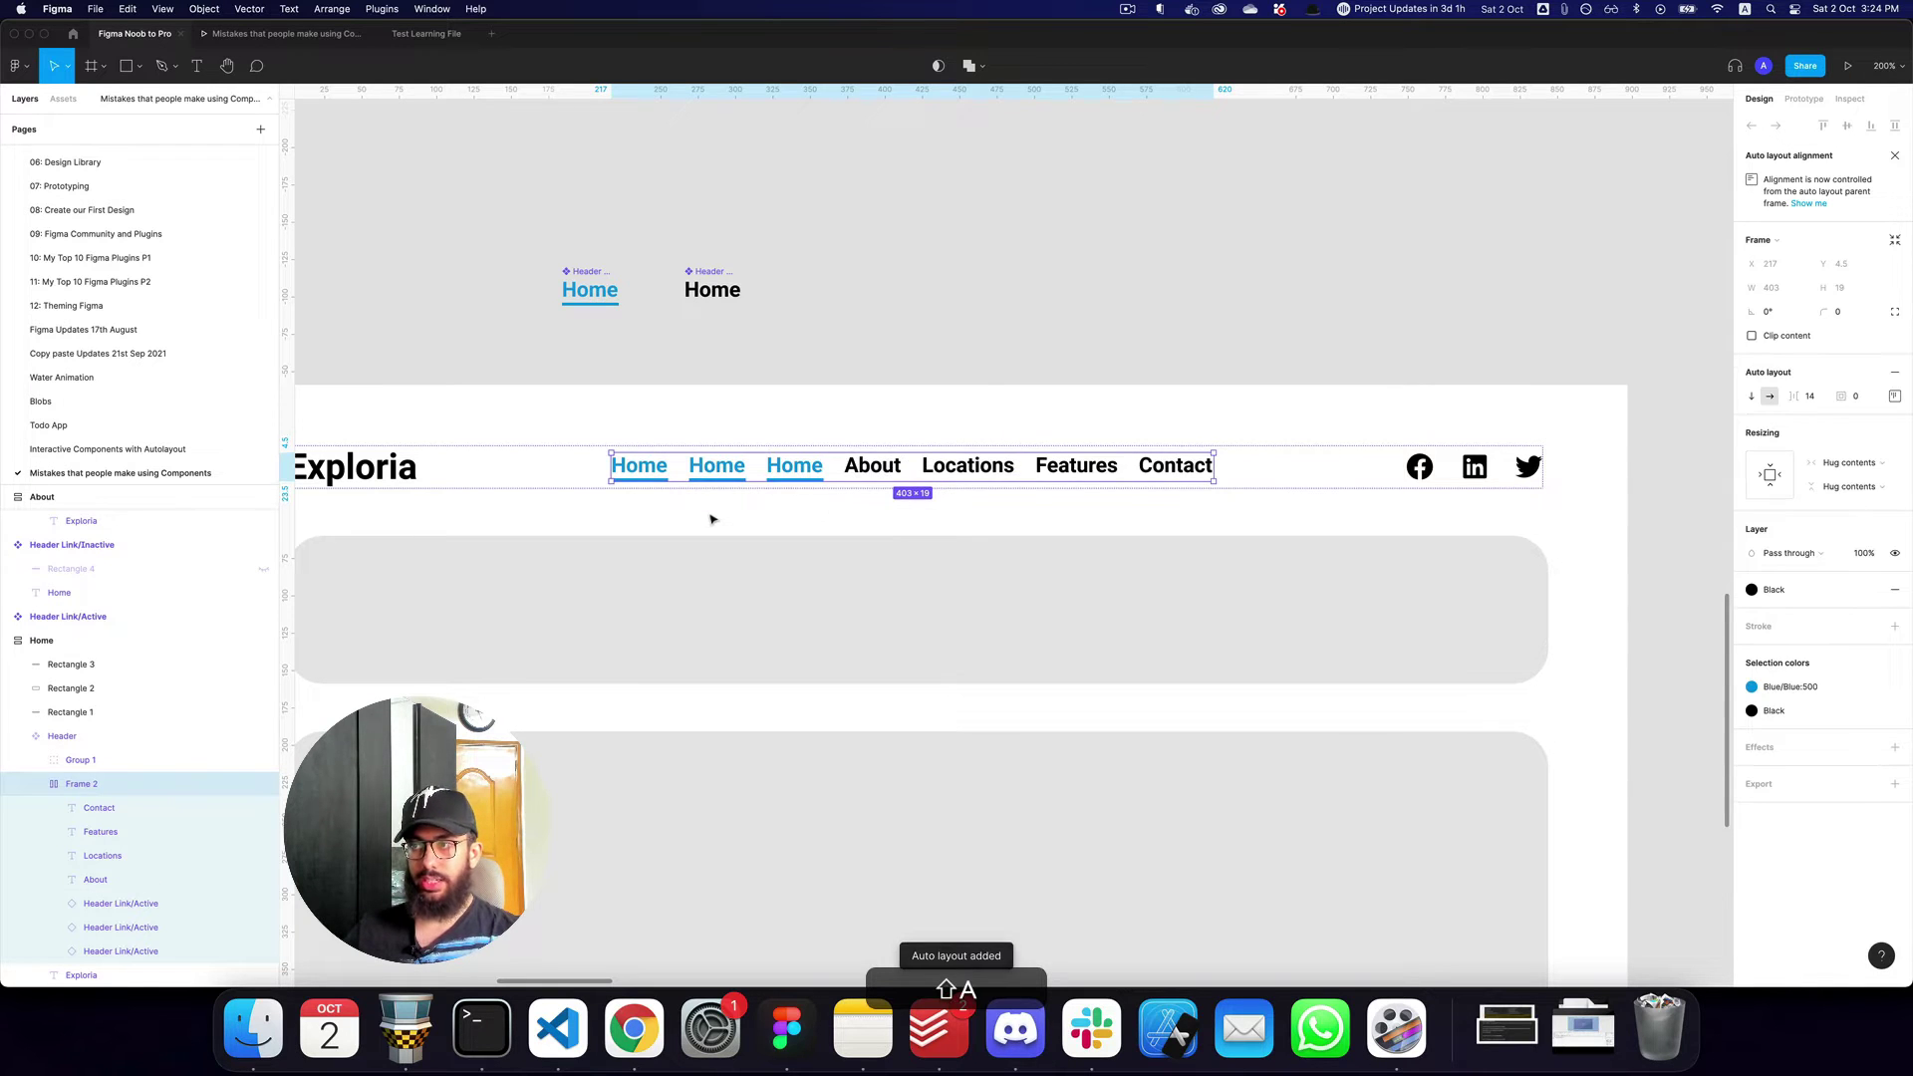
Swap the two duplicated Home link instances in the header for Header Link/Inactive.
left_click(862, 466)
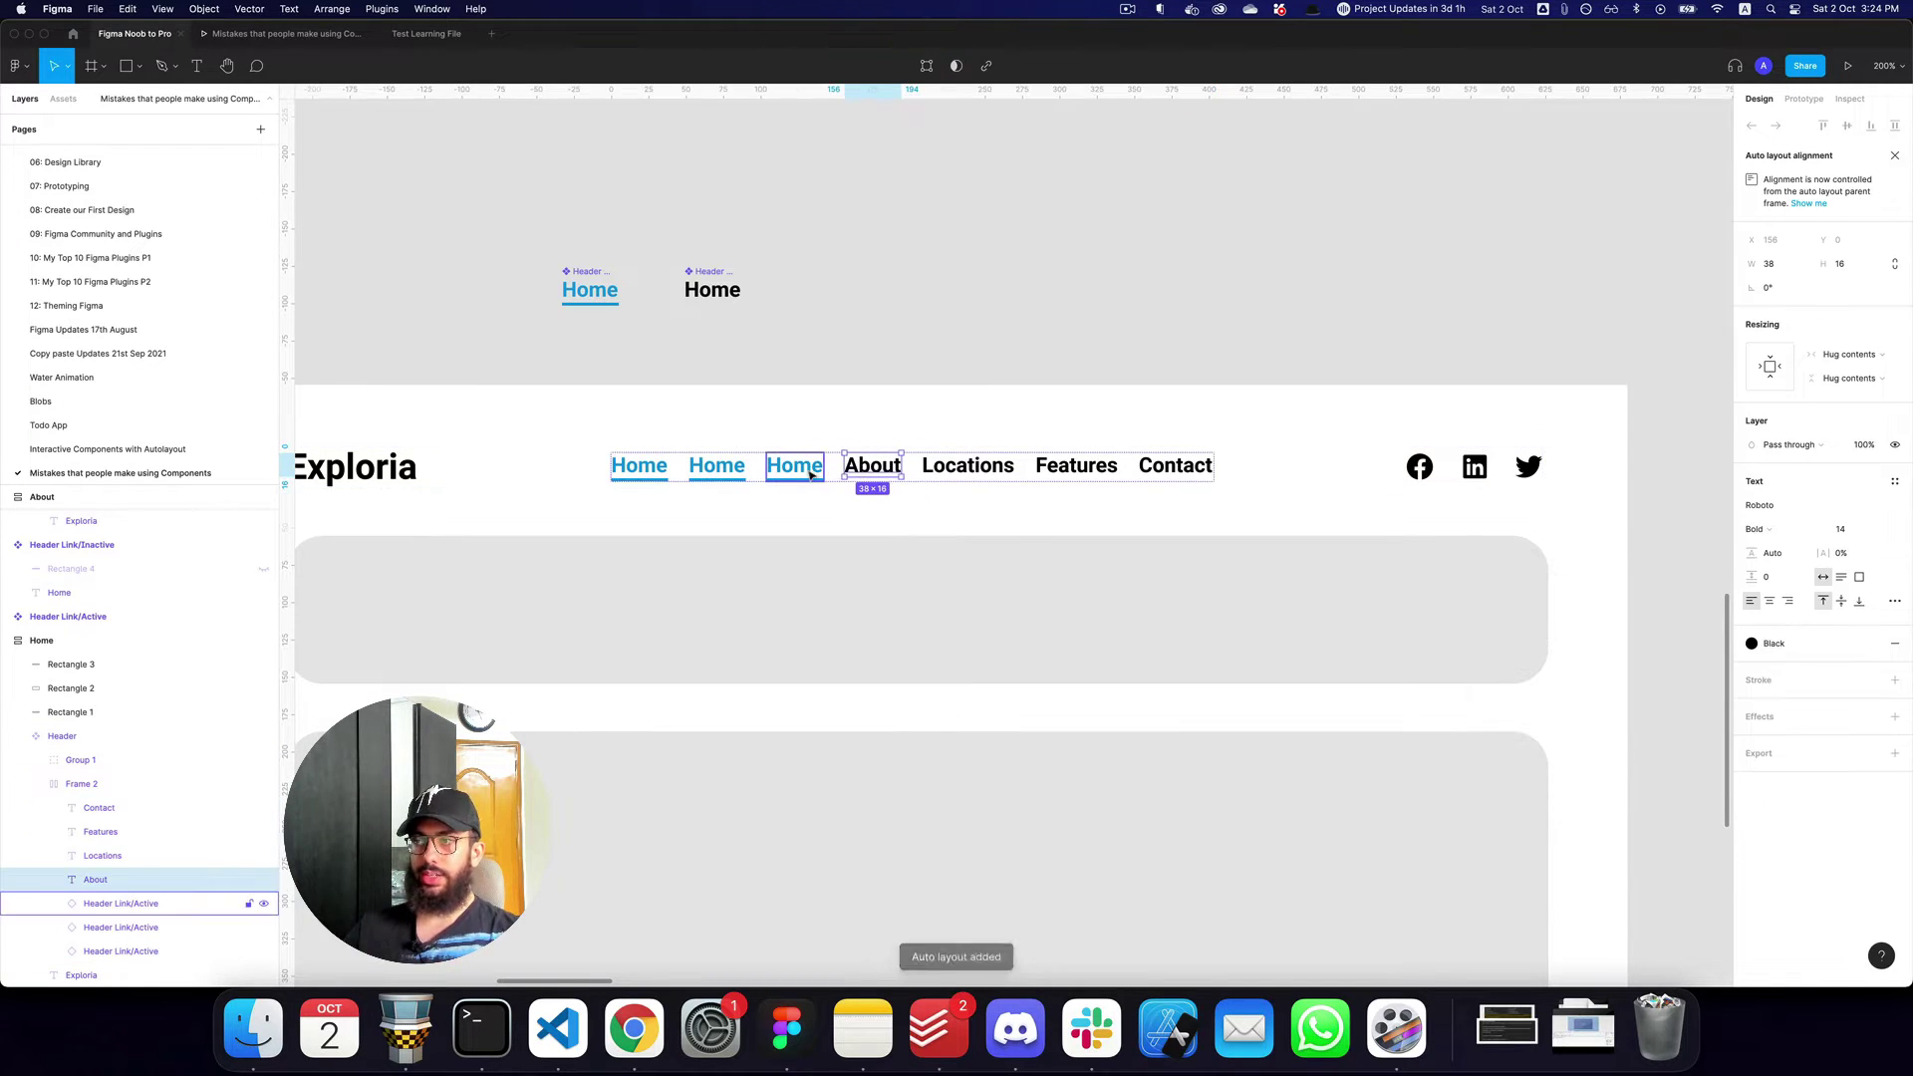
left_click(716, 465)
left_click(794, 465, "shift")
left_click(1770, 378)
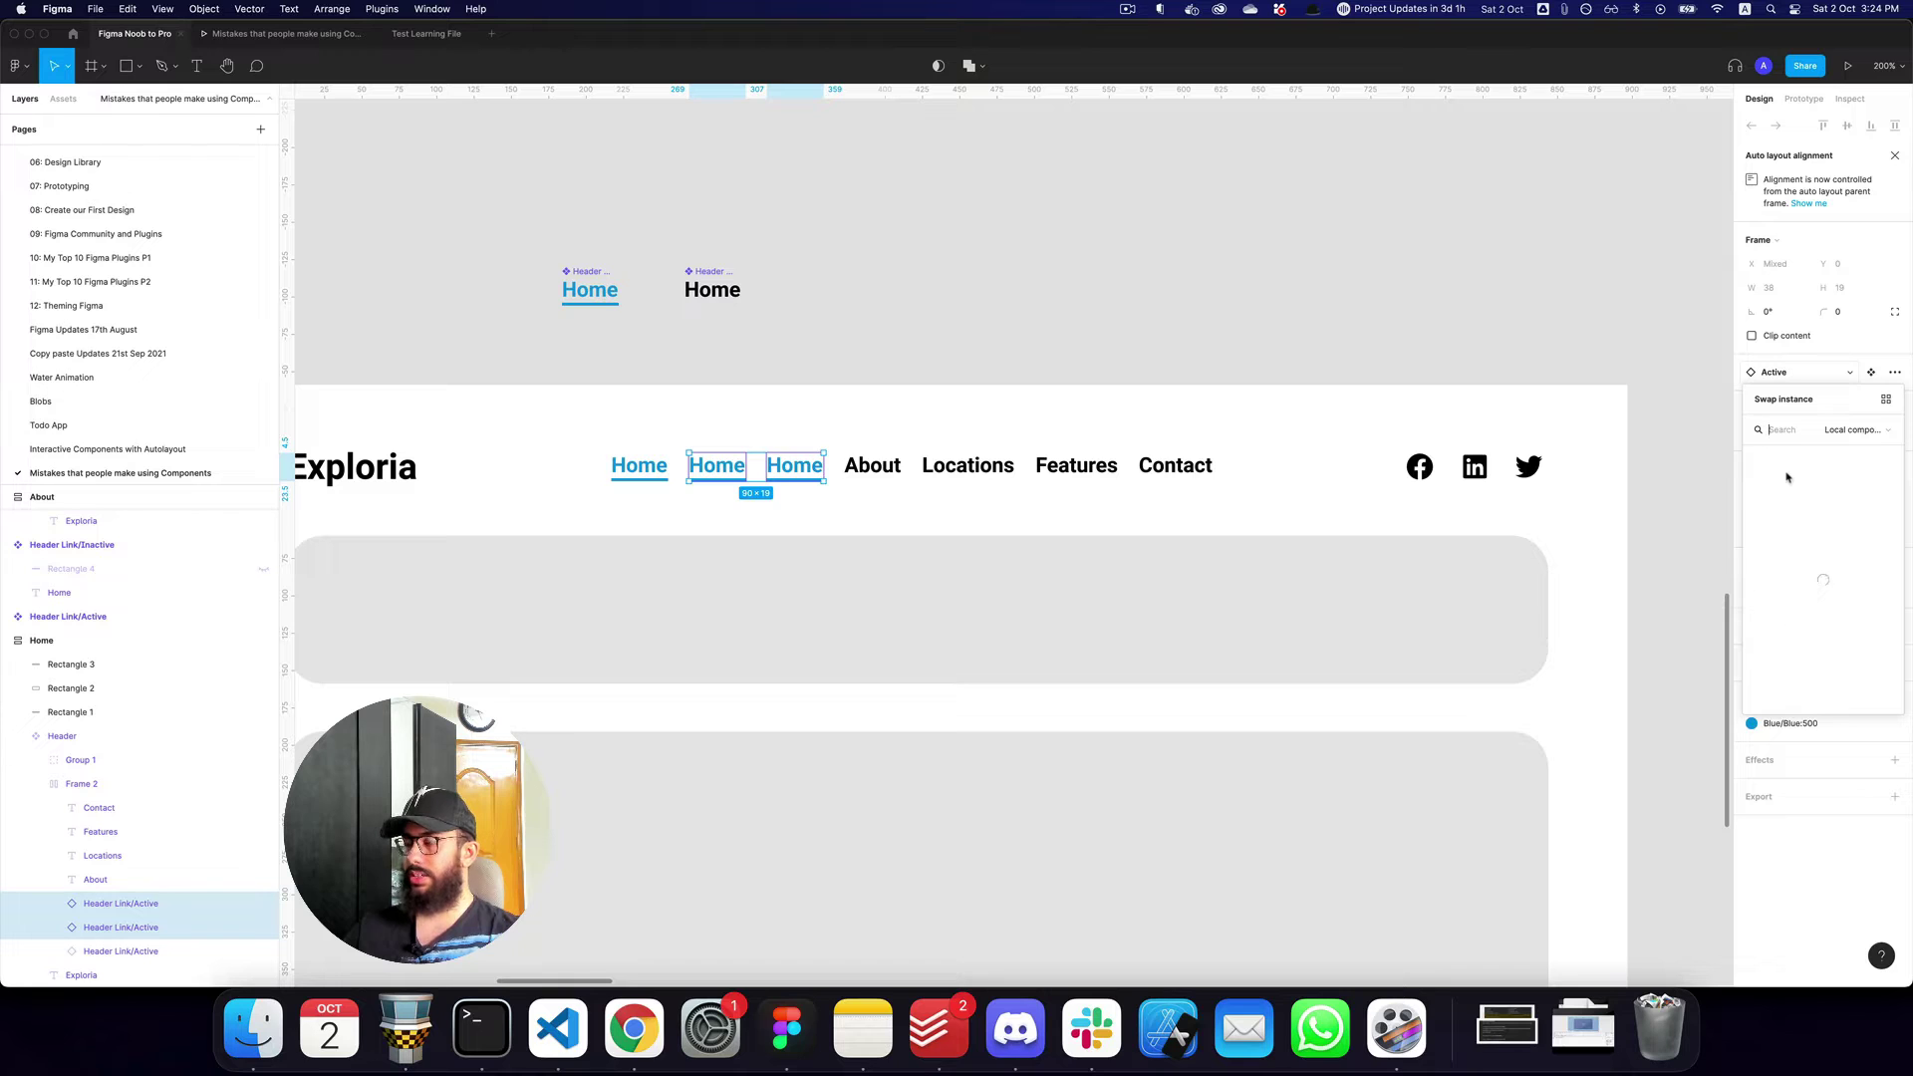
left_click(1788, 503)
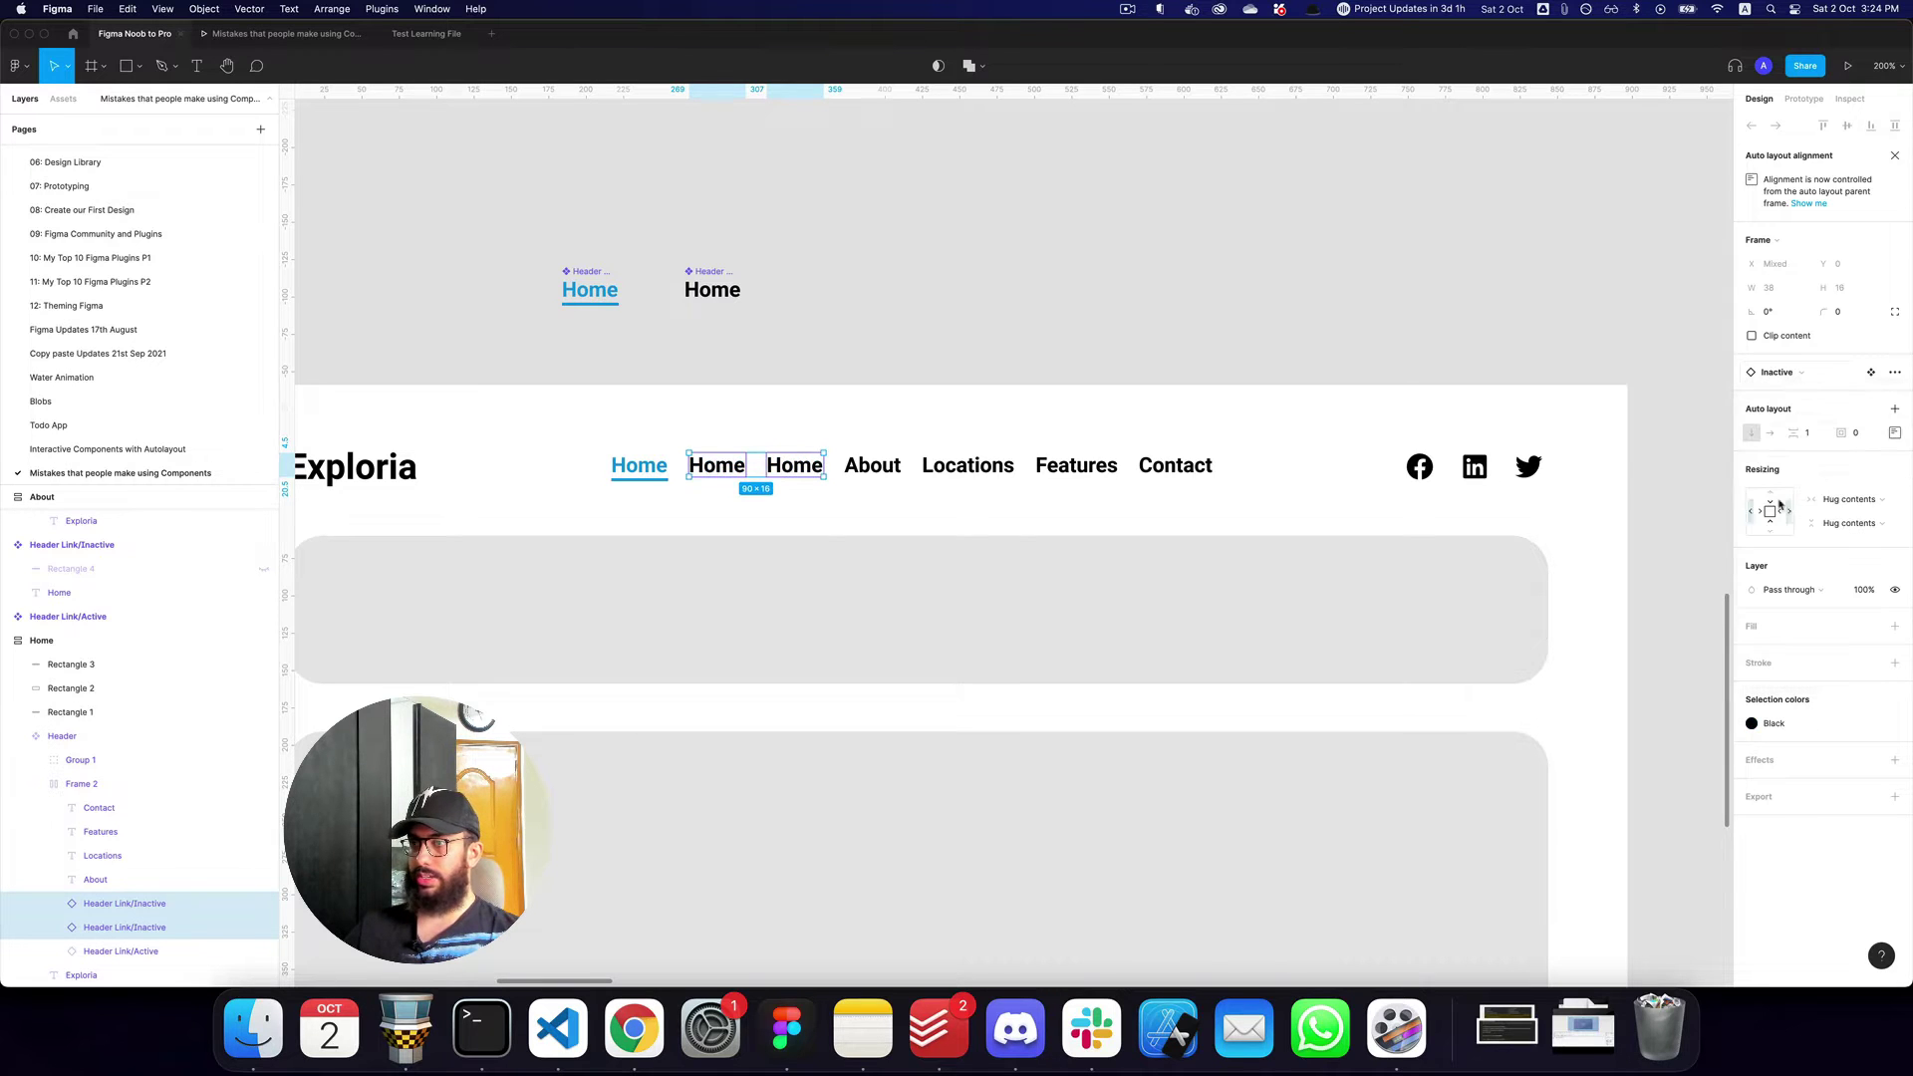
Duplicate the two Header Link/Inactive instances in the Home frame's header and relabel the first inactive link About.
key("super+d")
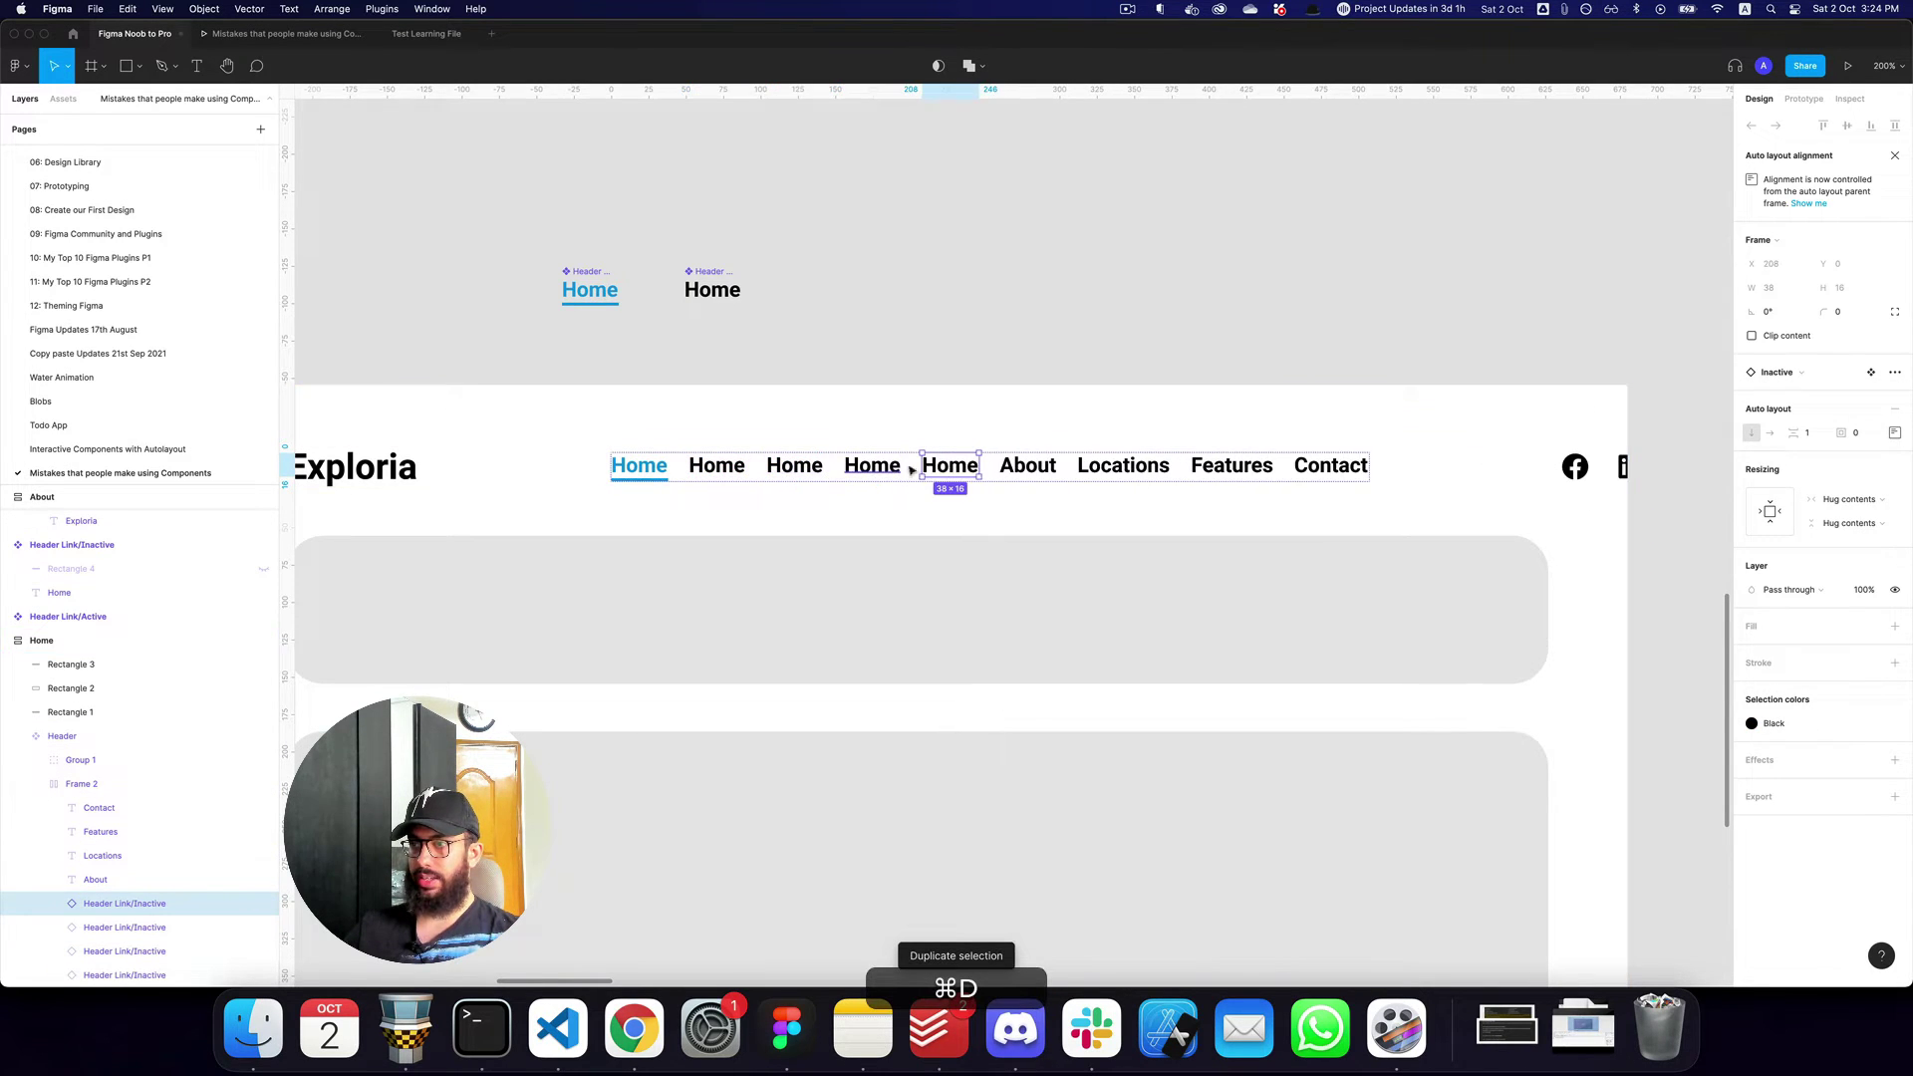
left_click(1029, 469)
left_click(1135, 470)
left_click(1028, 466)
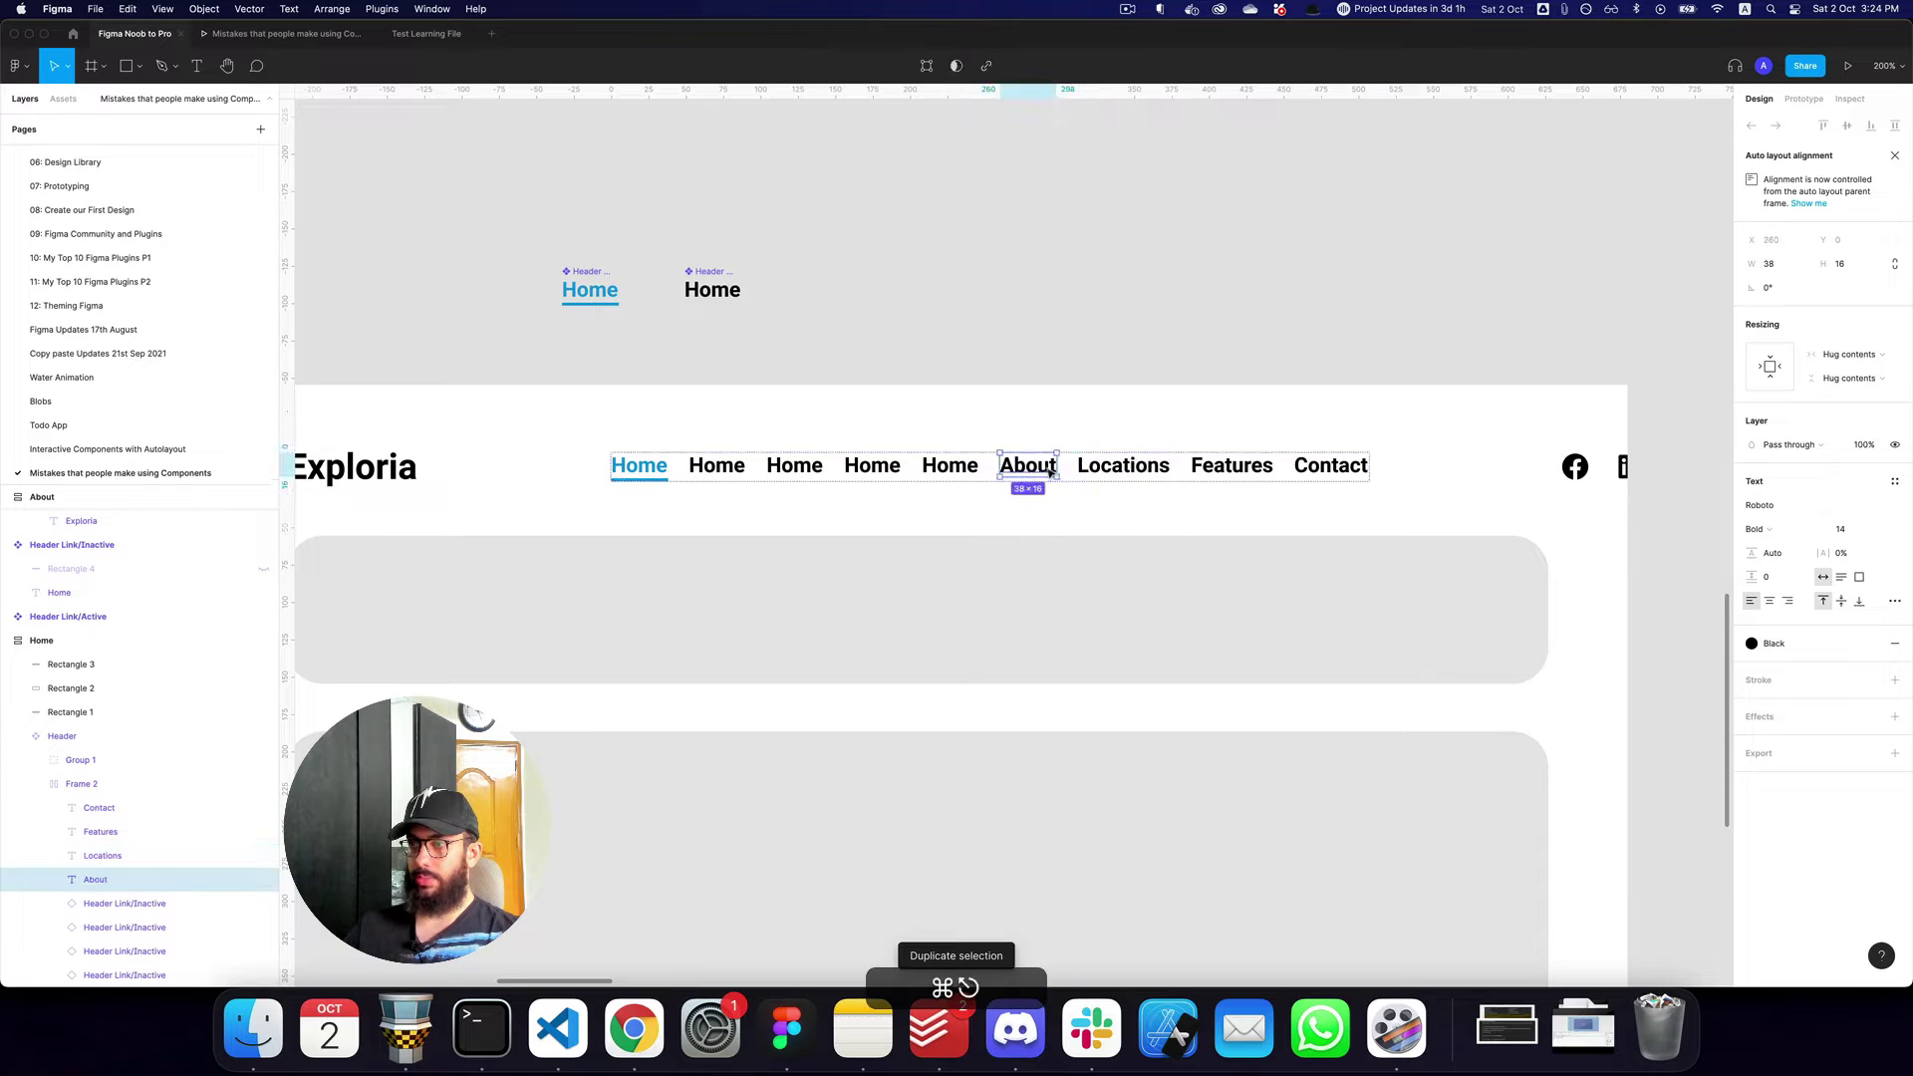
double_click(711, 468)
left_click(1075, 469, "super")
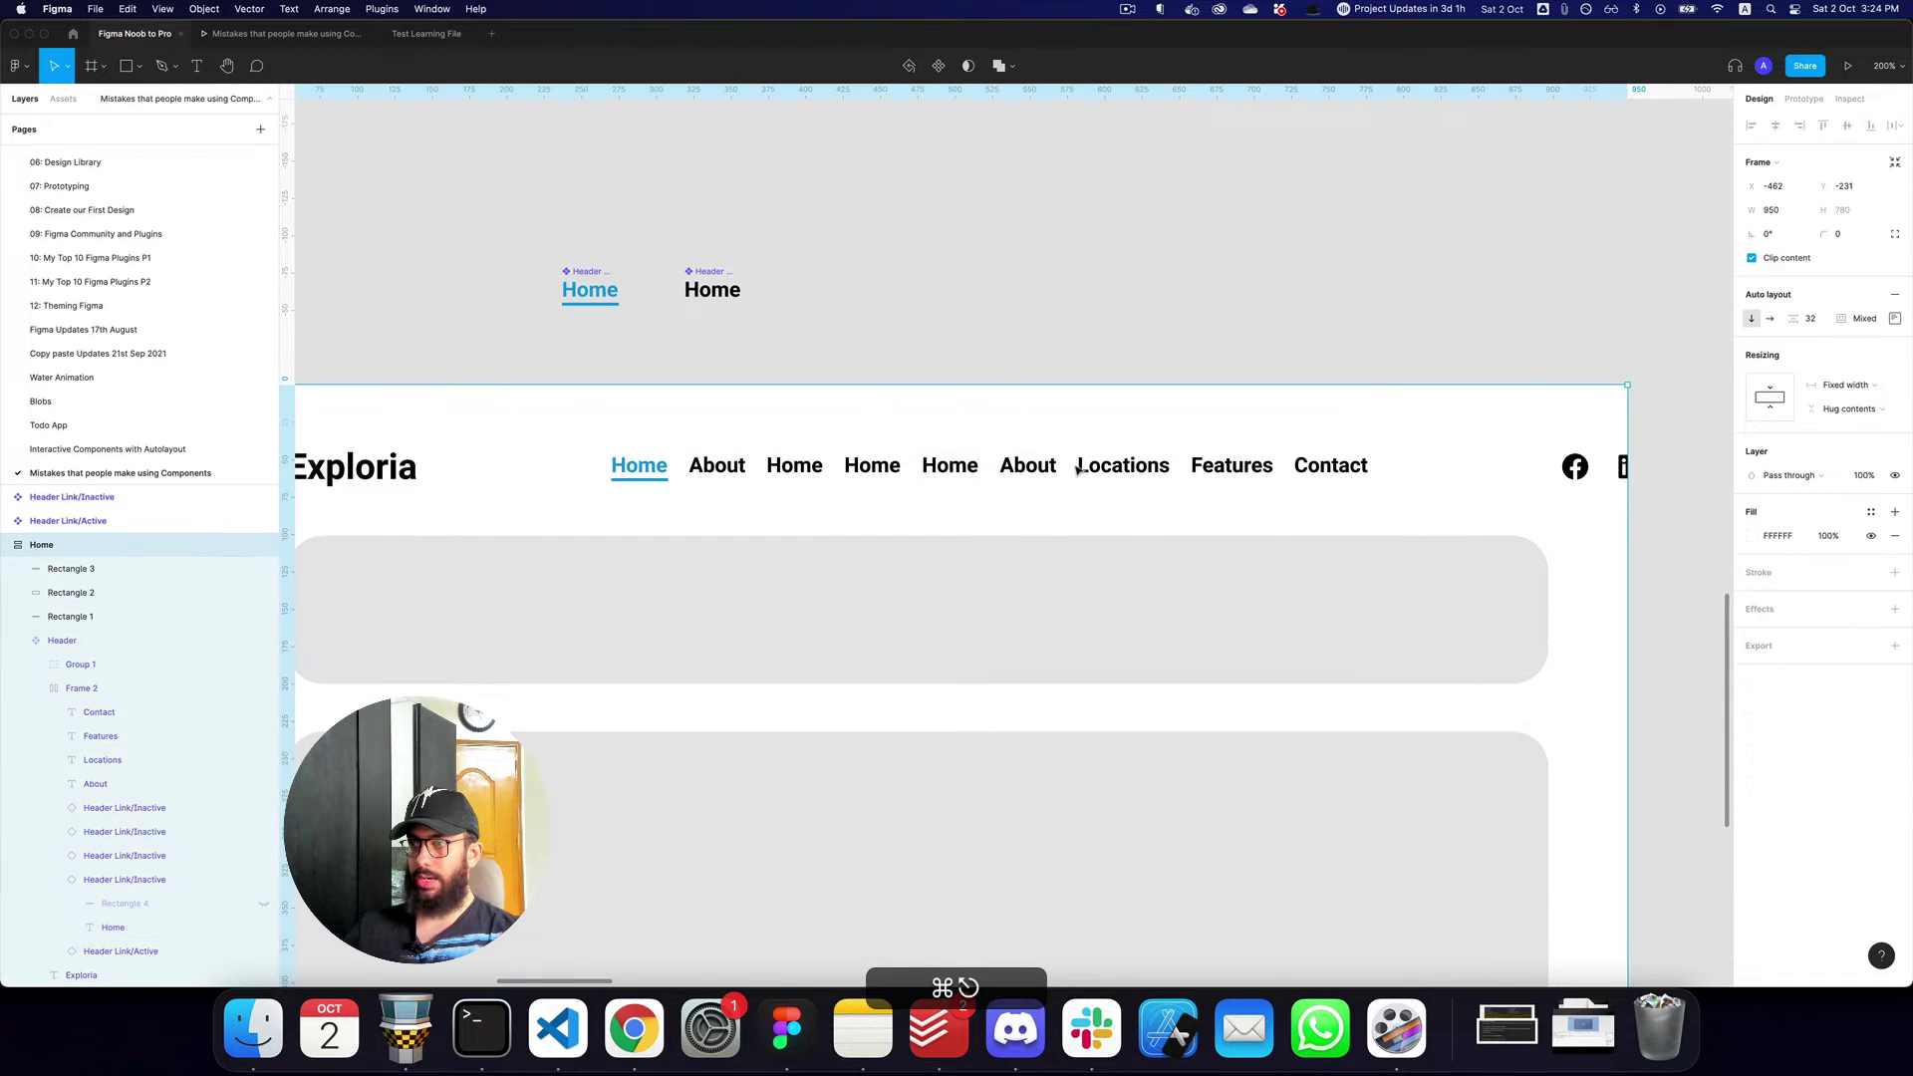
Relabel the second and third inactive link instances as Locations and Features, reusing the text of the old header links.
left_click(1113, 474)
key("super+c")
left_click(789, 472)
key("super+shift+r")
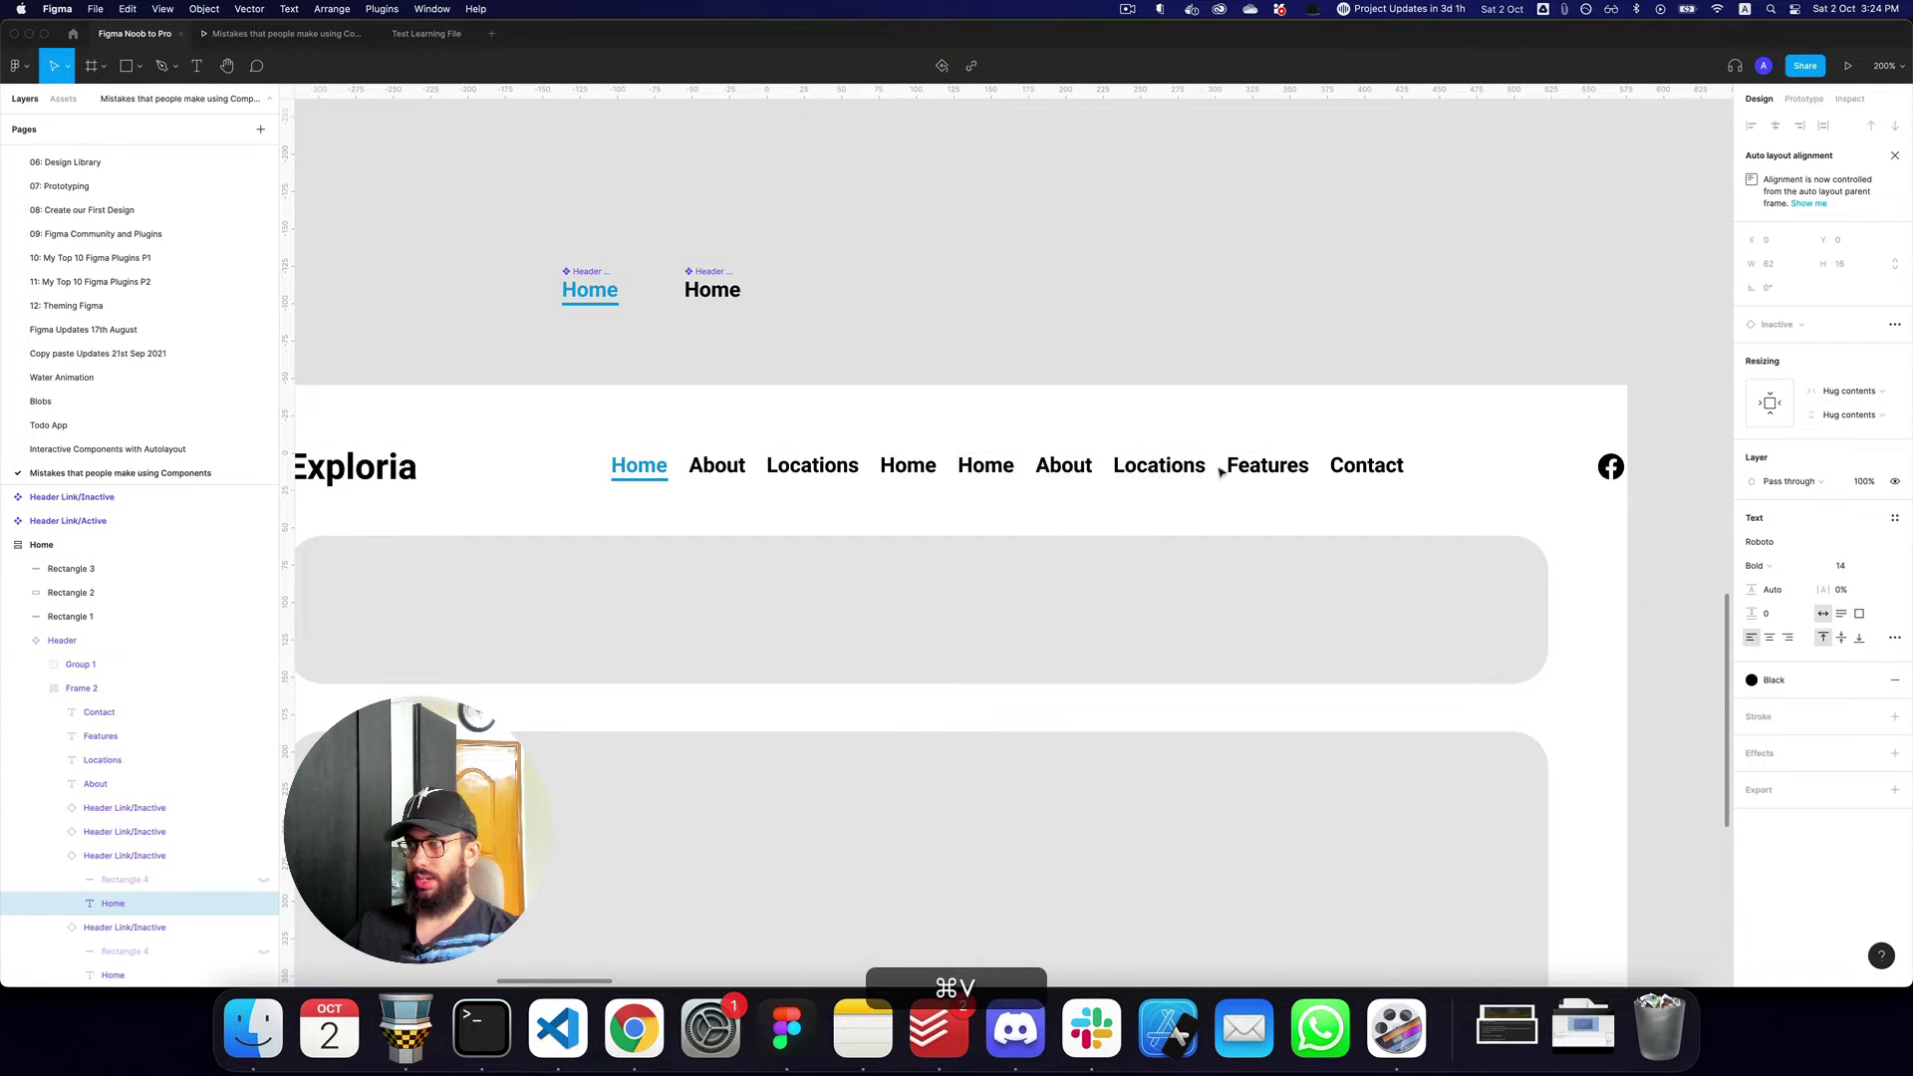
left_click(1241, 469)
key("super+c")
left_click(906, 468)
key("super+shift+r")
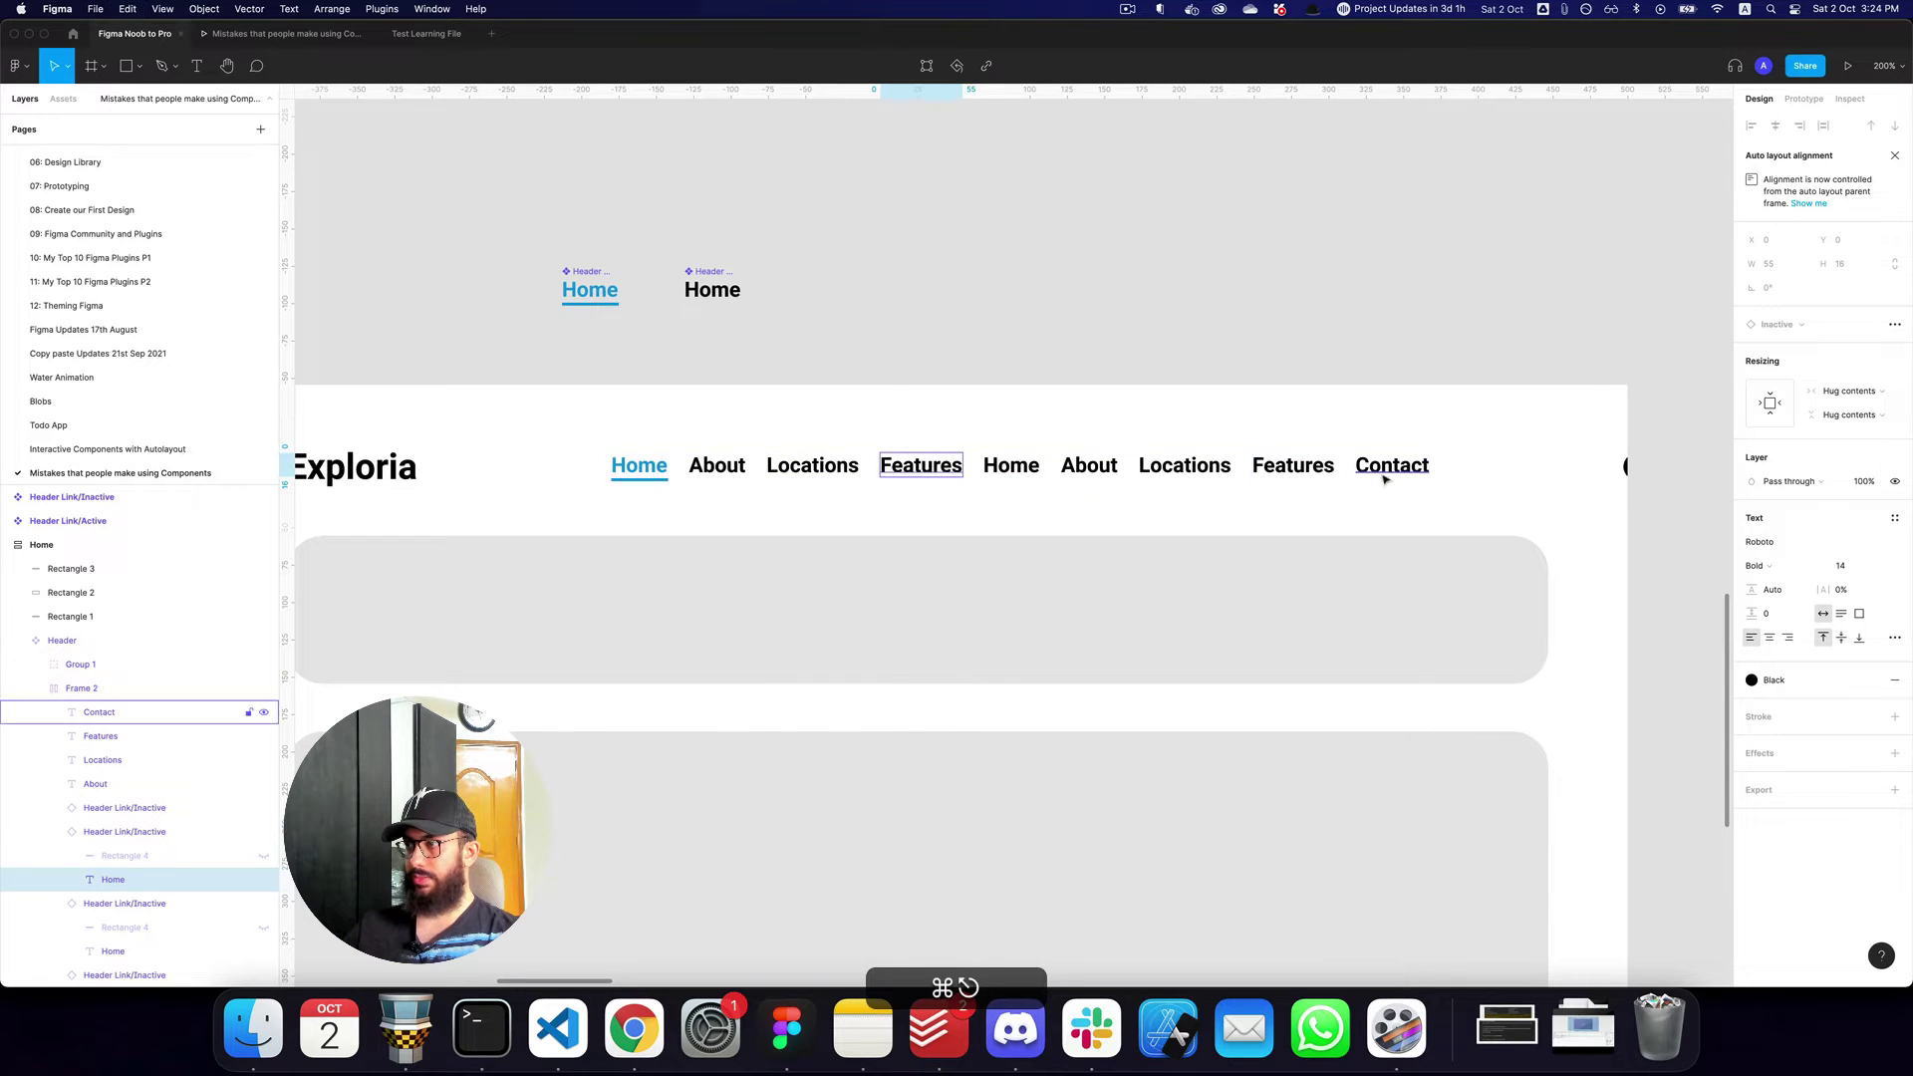
Relabel the fourth inactive link instance as Contact, reusing the old Contact link's text.
left_click(1390, 468)
key("super+Escape")
double_click(1012, 466, "super")
key("super+v")
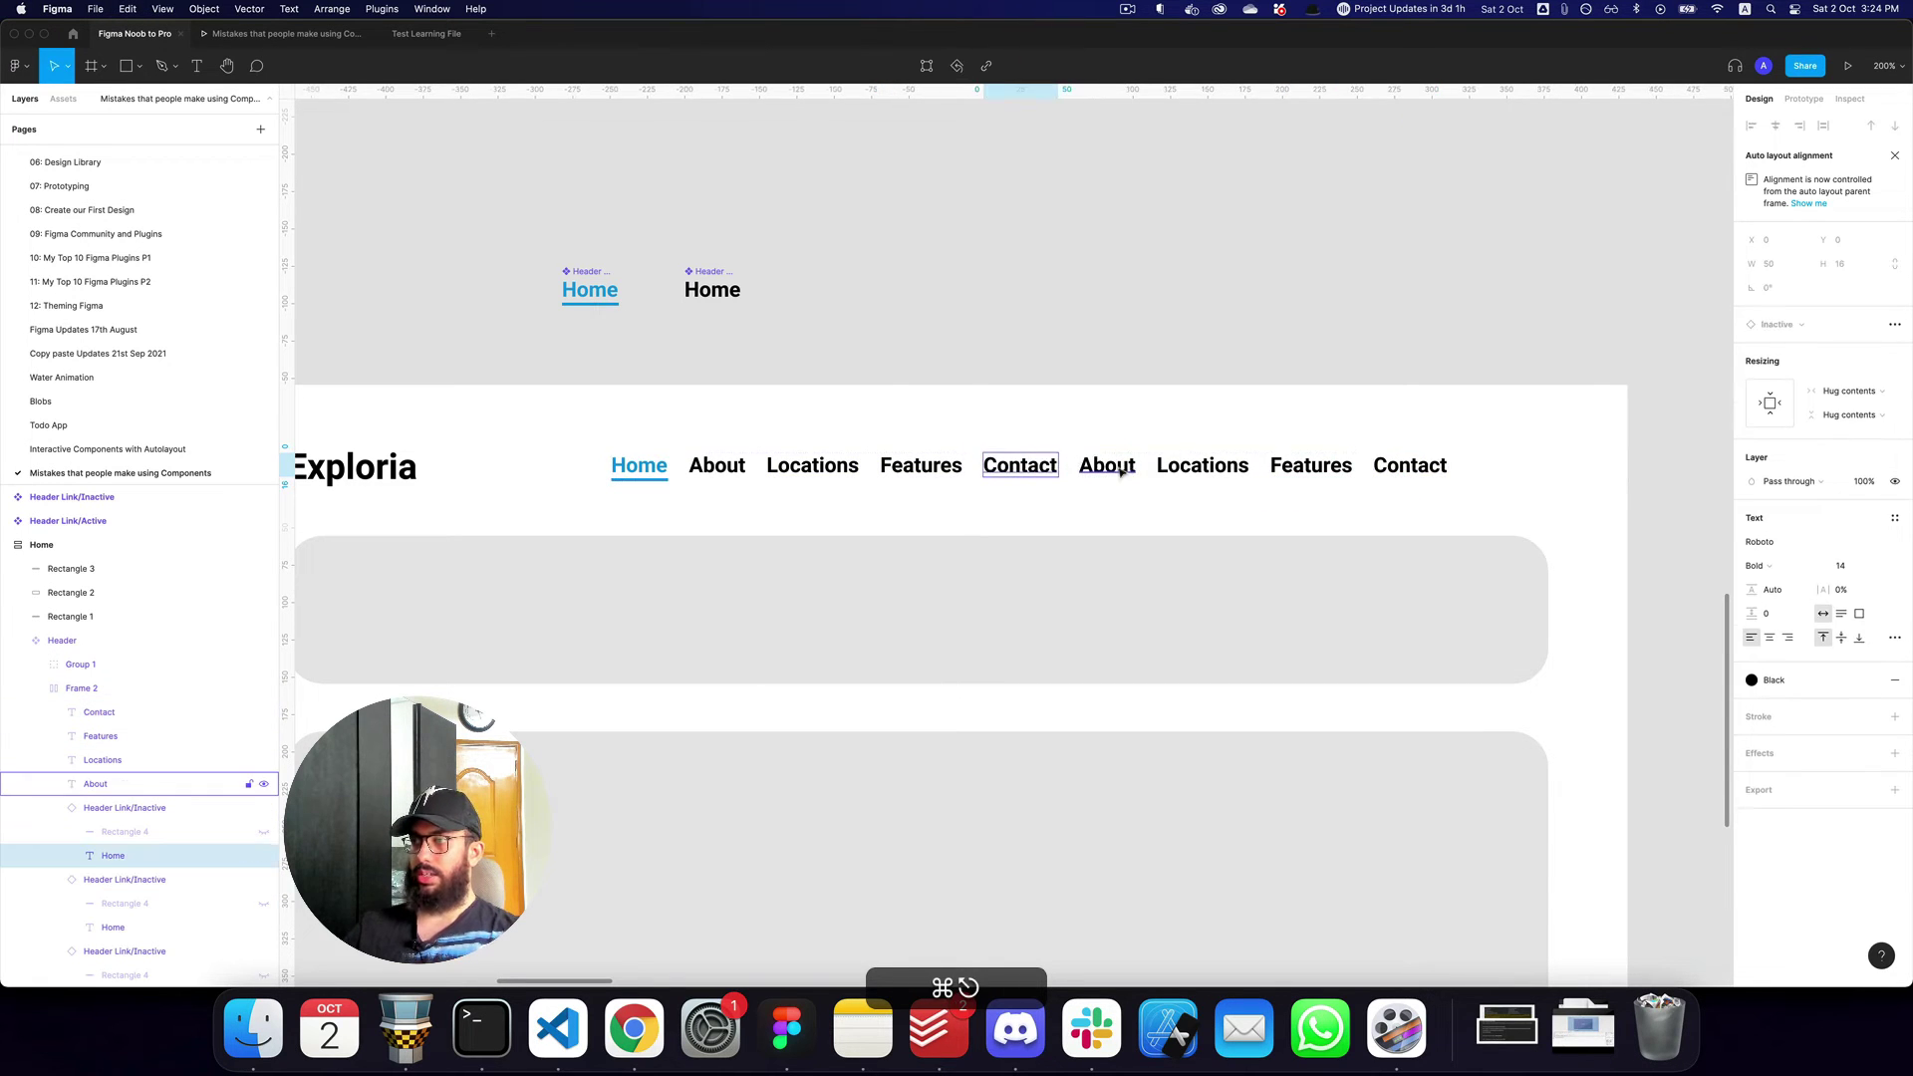
Delete the old About, Locations, Features and Contact text layers from the header navigation and select the navigation link group.
left_click(1107, 465)
left_click(1202, 465, "shift")
left_click(1311, 466, "shift")
left_click(1400, 465, "shift")
key("super+shift+x")
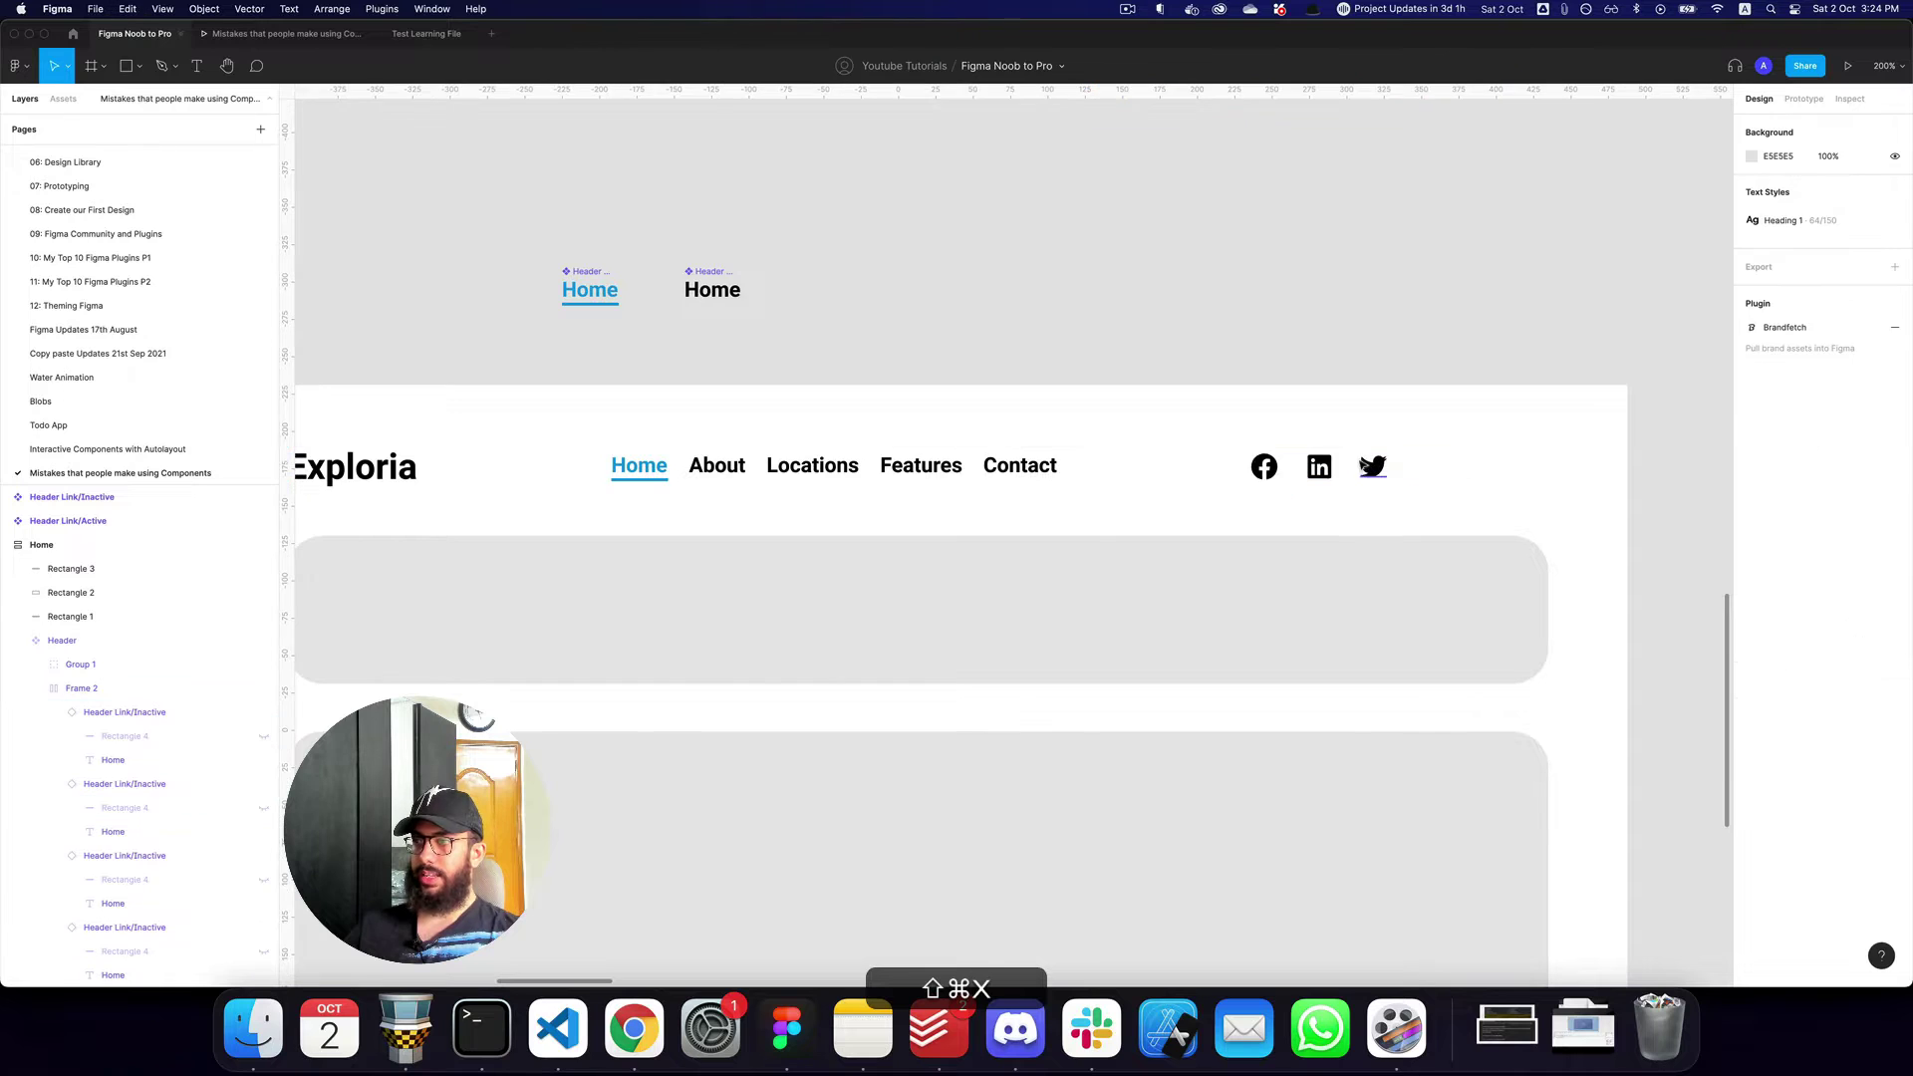
left_click(972, 469)
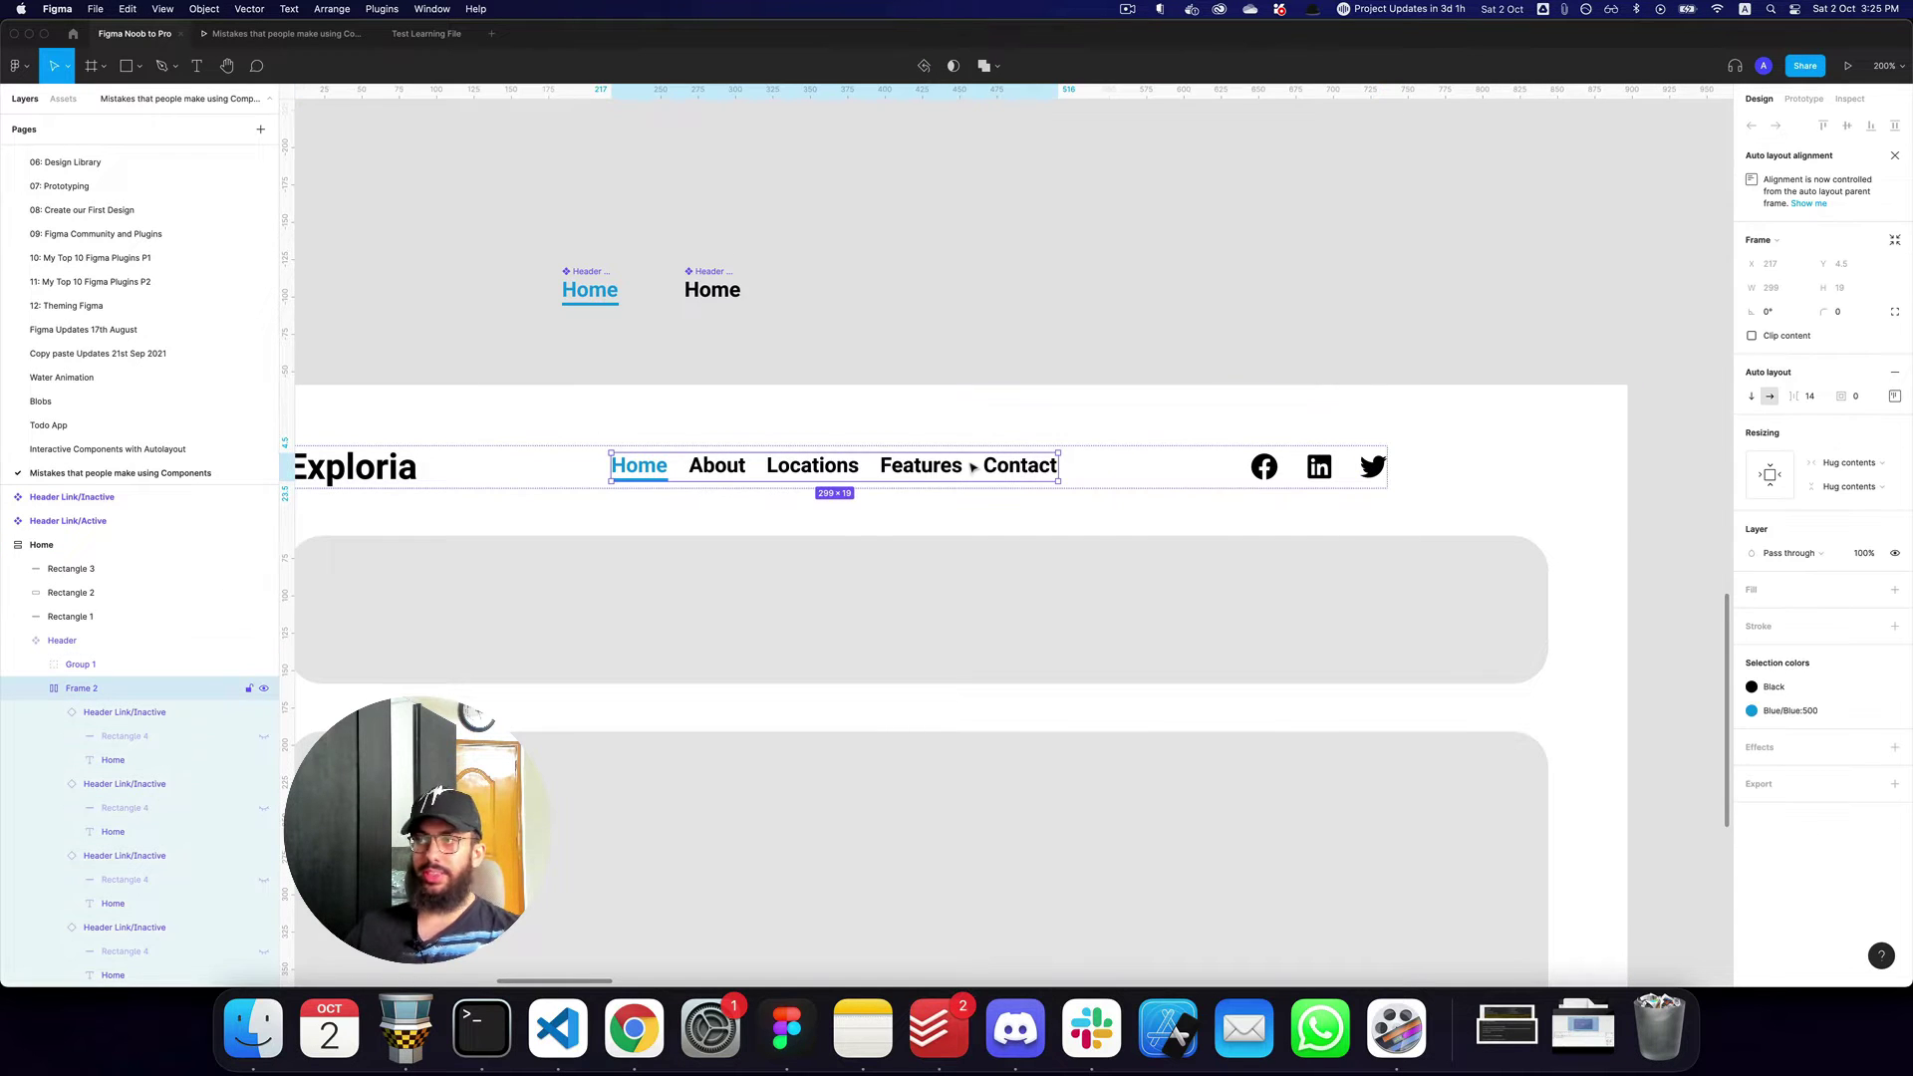
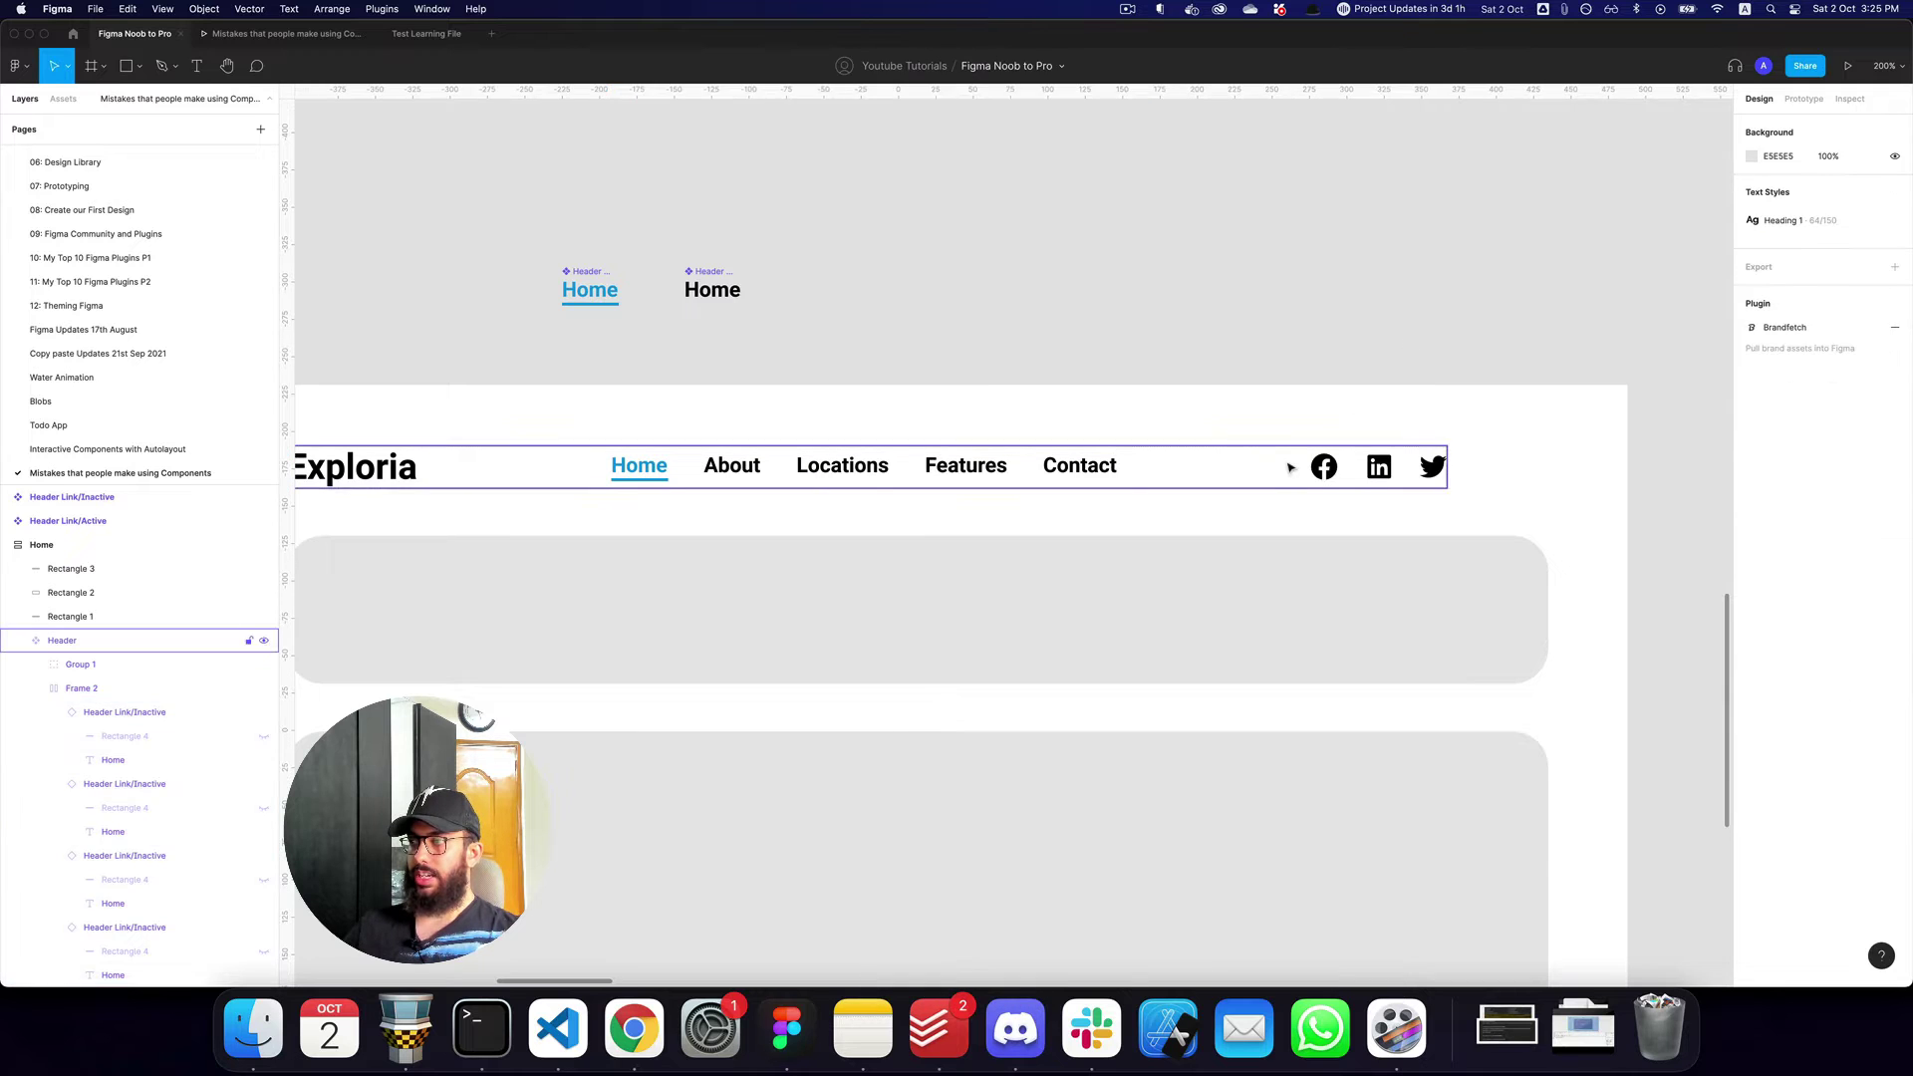
Widen the Home frame's header component to 844 so it matches the content blocks' width.
left_click(1280, 468)
key("z")
left_click(1442, 473, "alt")
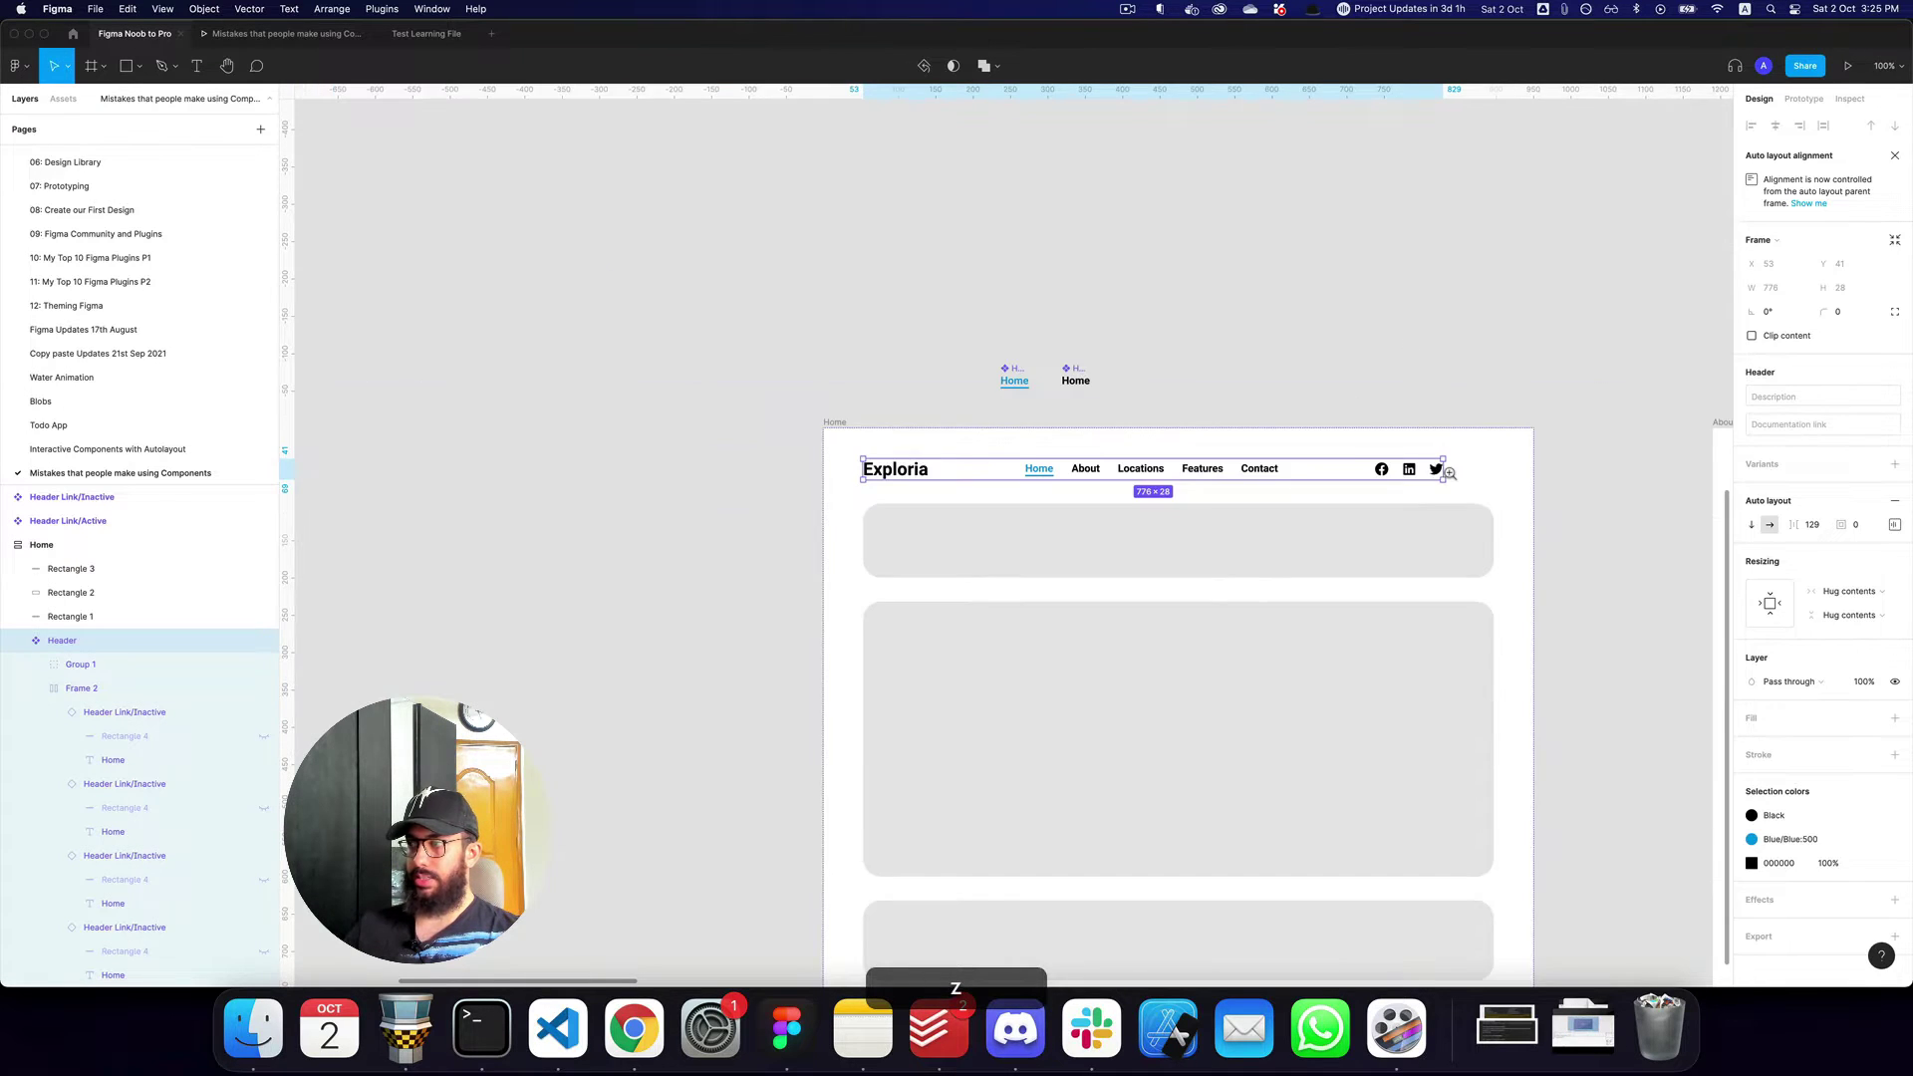
left_click(1453, 473)
left_click_drag(1439, 472, 1538, 468)
scroll(1362, 477, "left", 3)
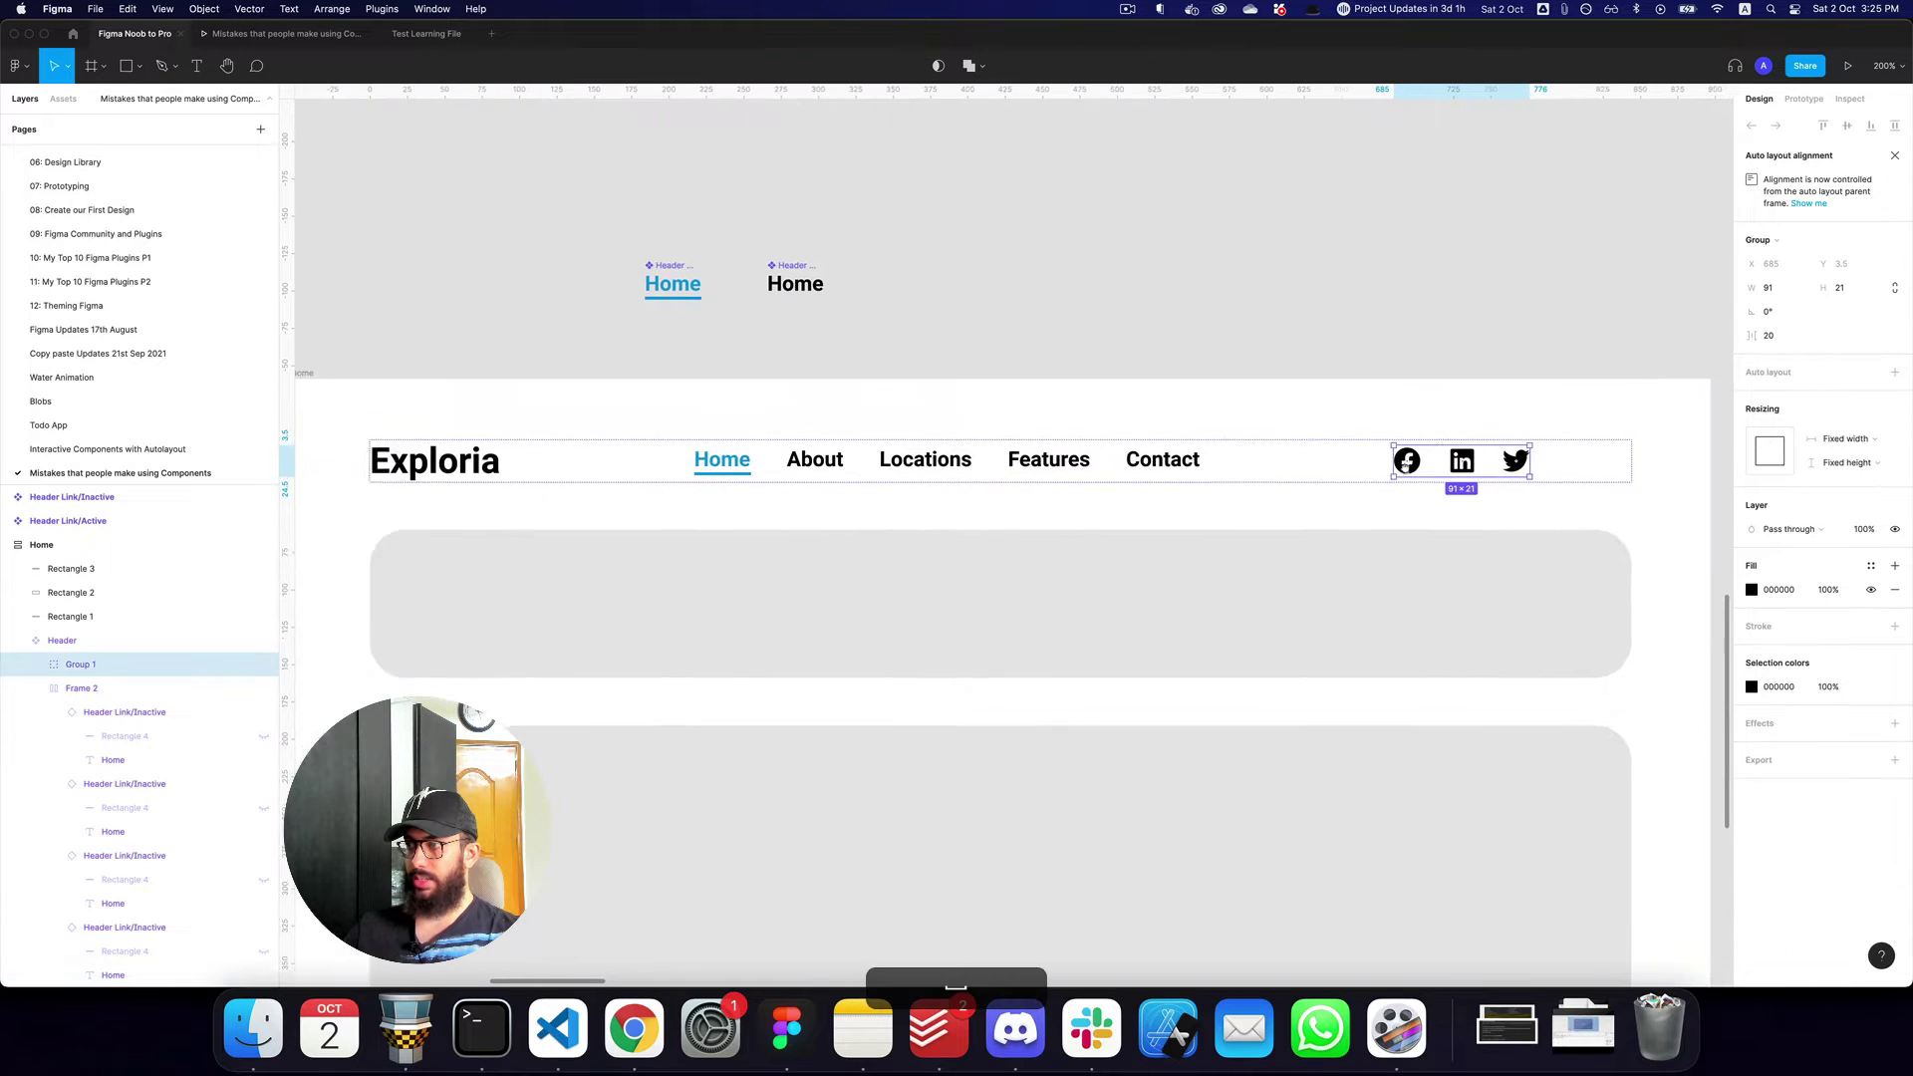
Set the header's auto layout spacing between items to 160.
left_click(1815, 529)
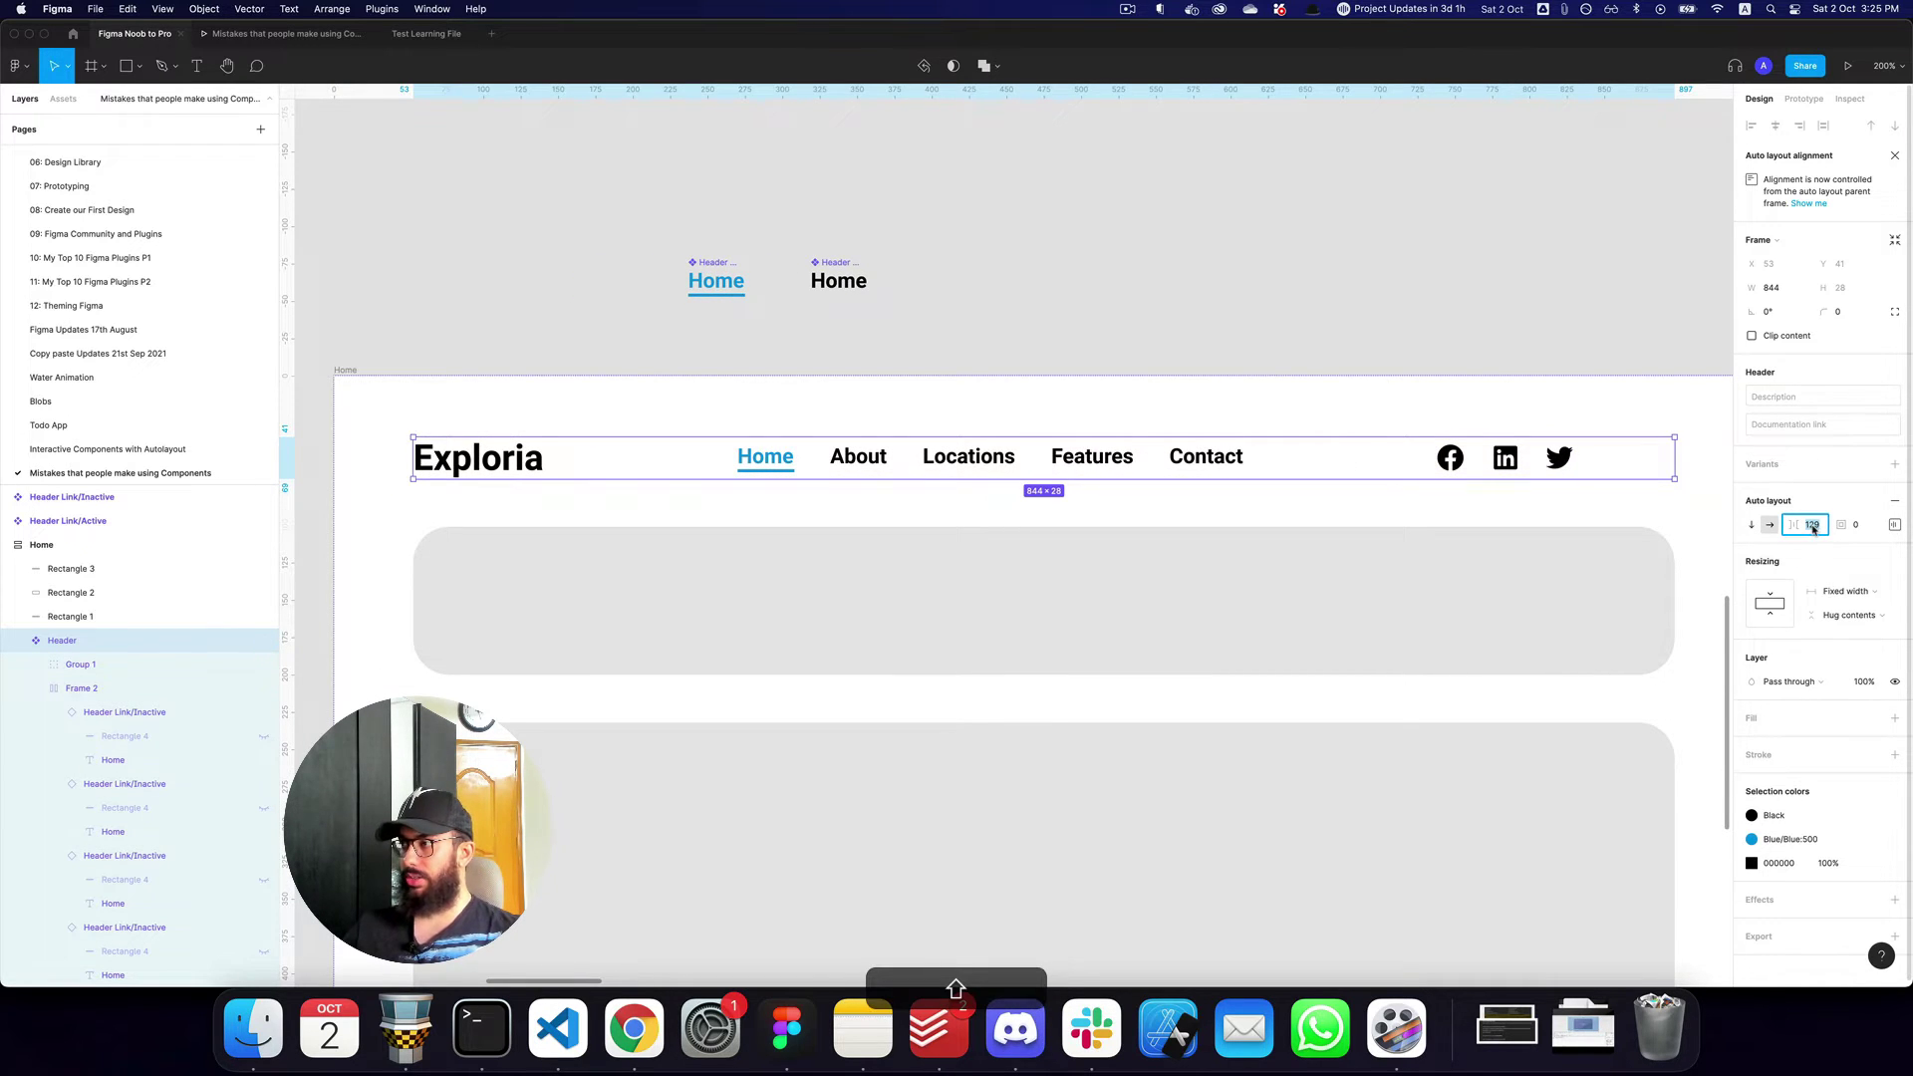
key("shift+Up")
key("shift+Up")
key("shift+Up")
key("shift+Up")
key("Down")
key("Down")
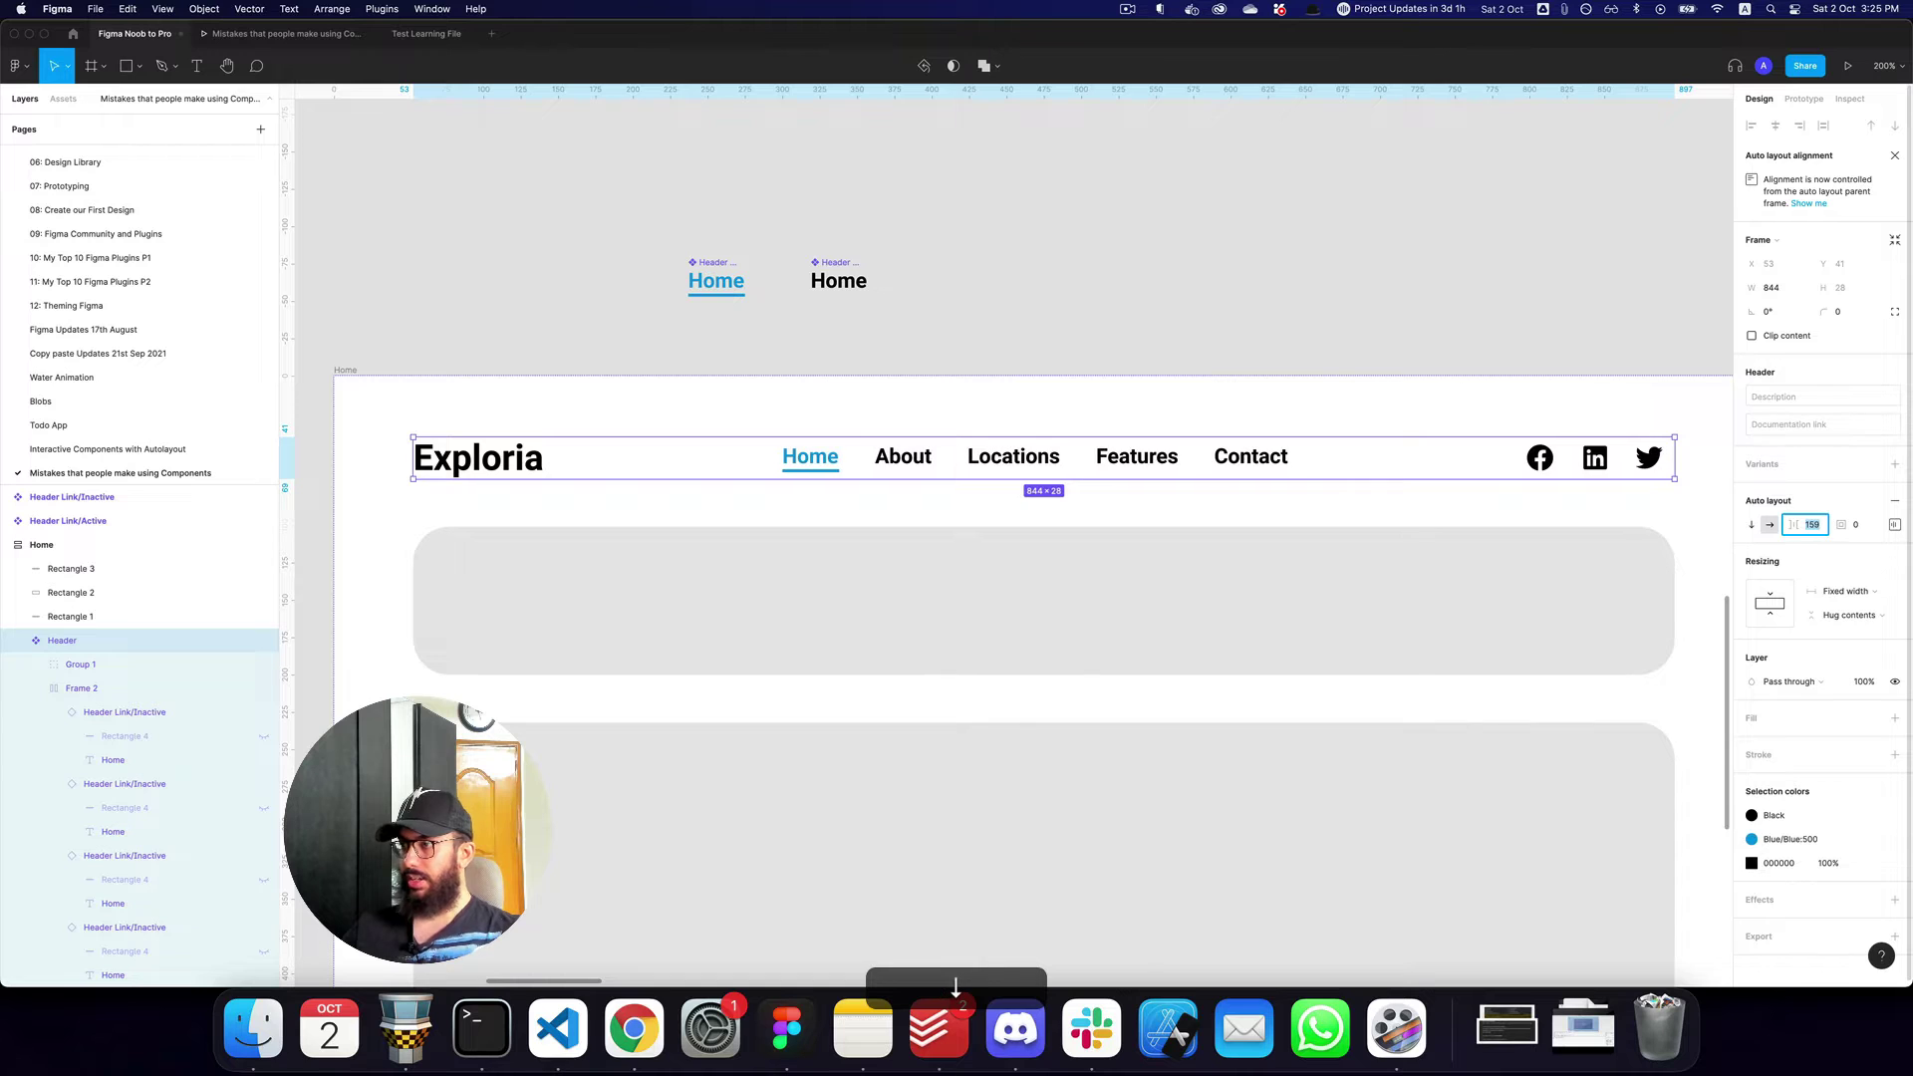
key("Up")
Copy the header component from the Home frame.
left_click(1170, 290)
key("z")
left_click(1172, 293, "alt")
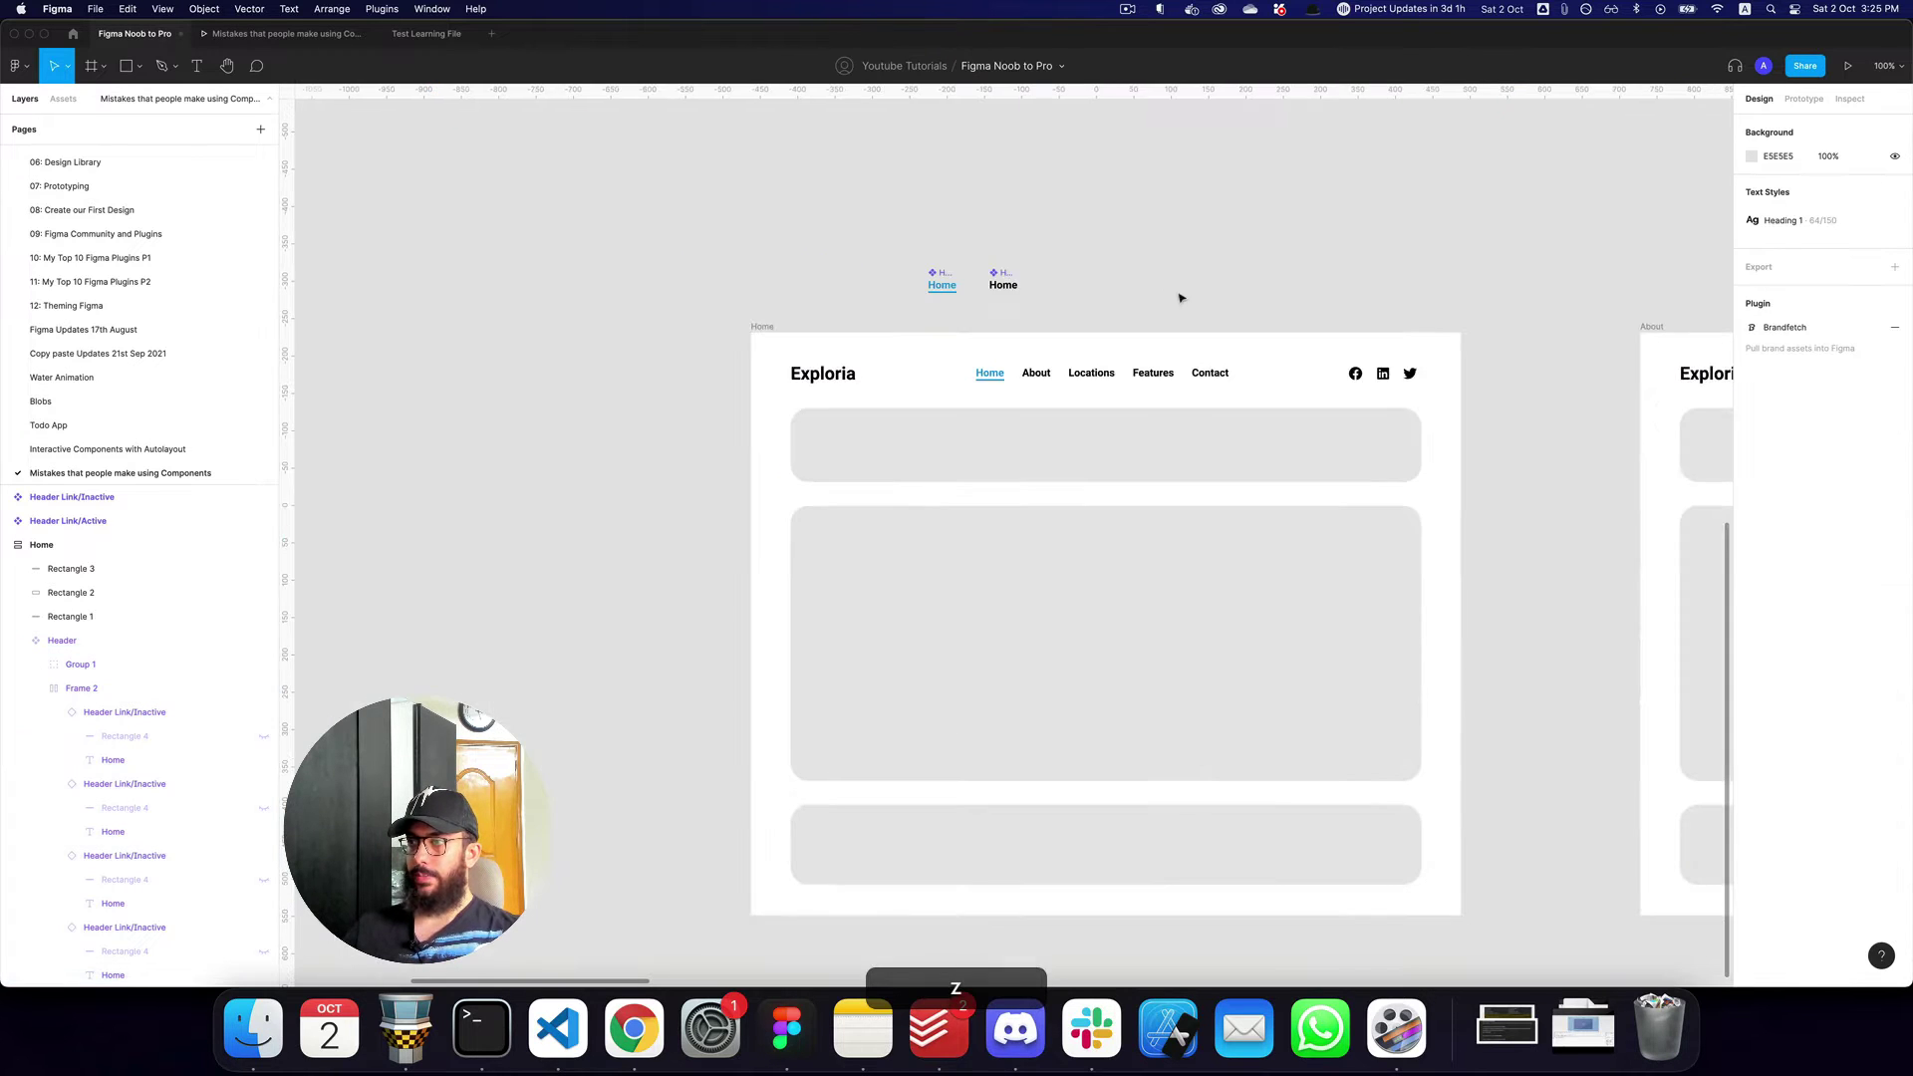
left_click(908, 388)
key("super+c")
scroll(907, 391, "right", 5)
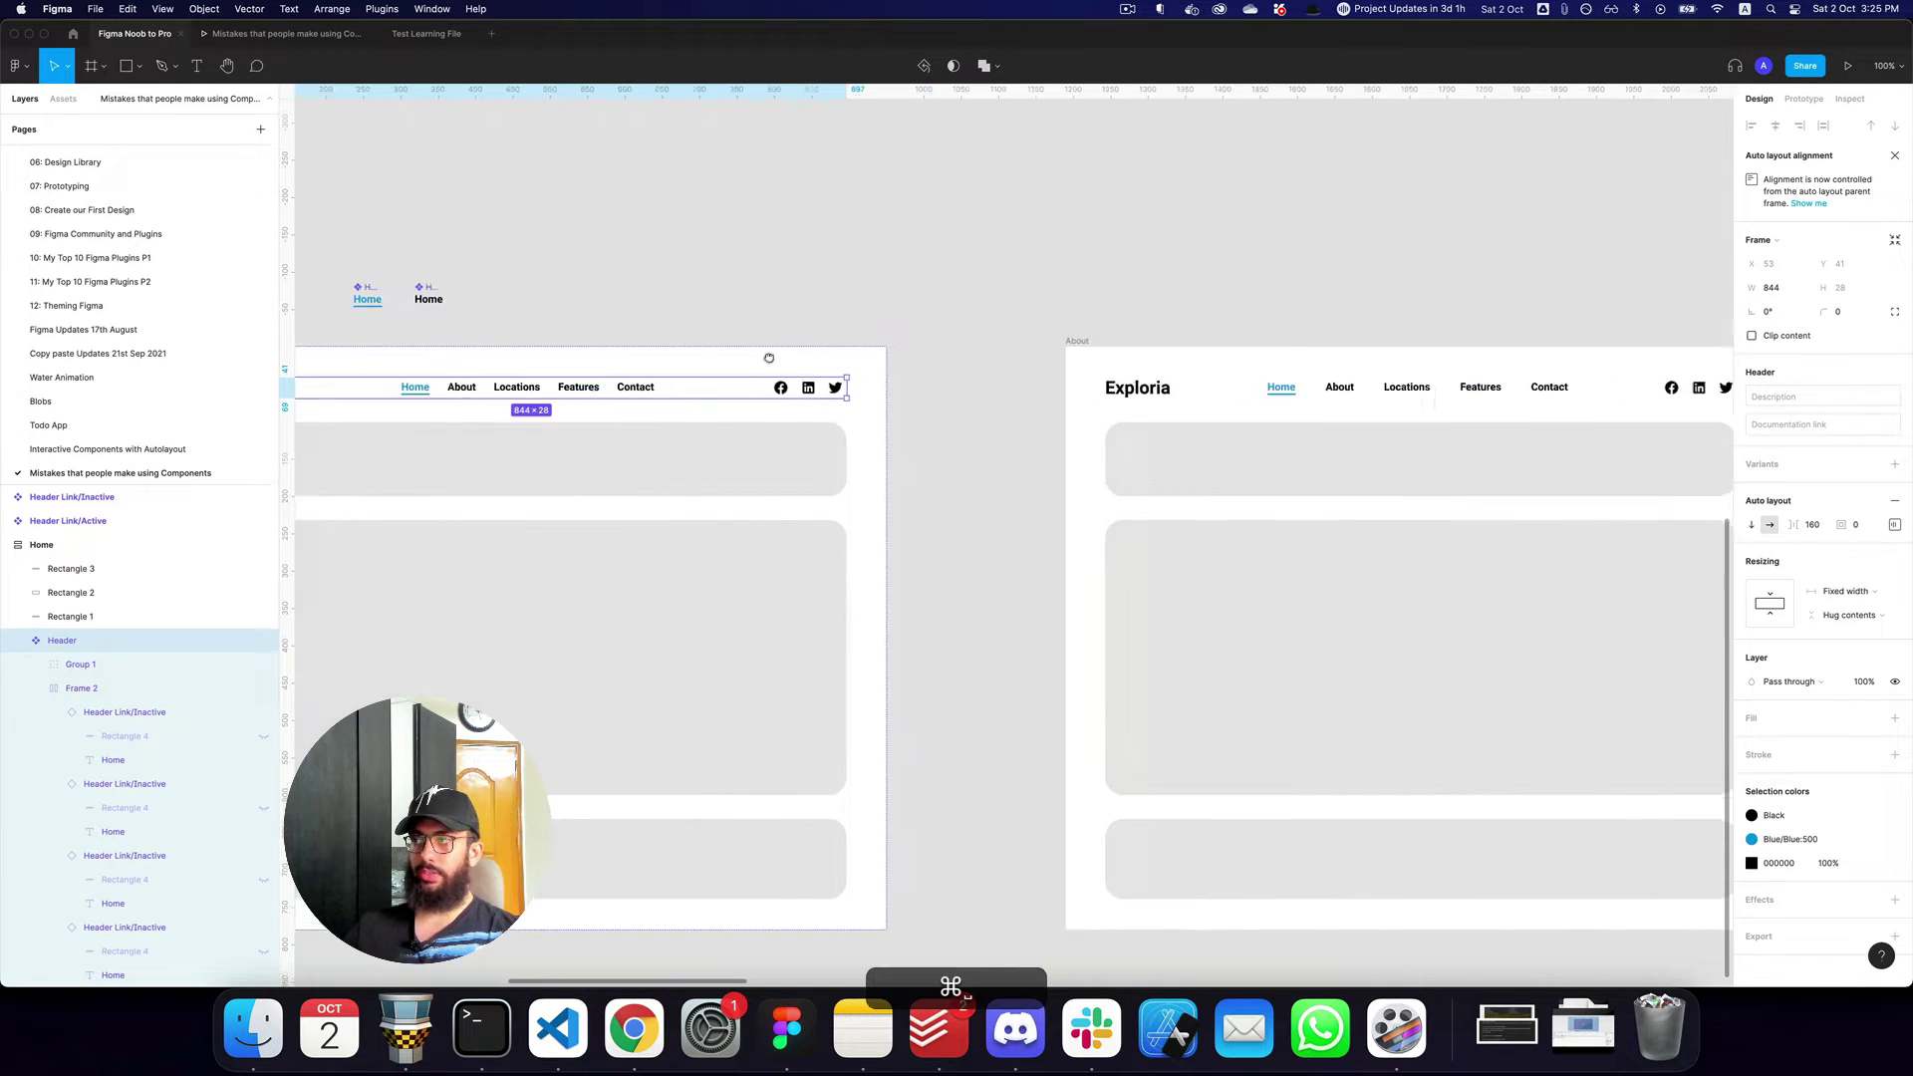
Examine the link layers inside the About frame's old header.
left_click(1110, 378)
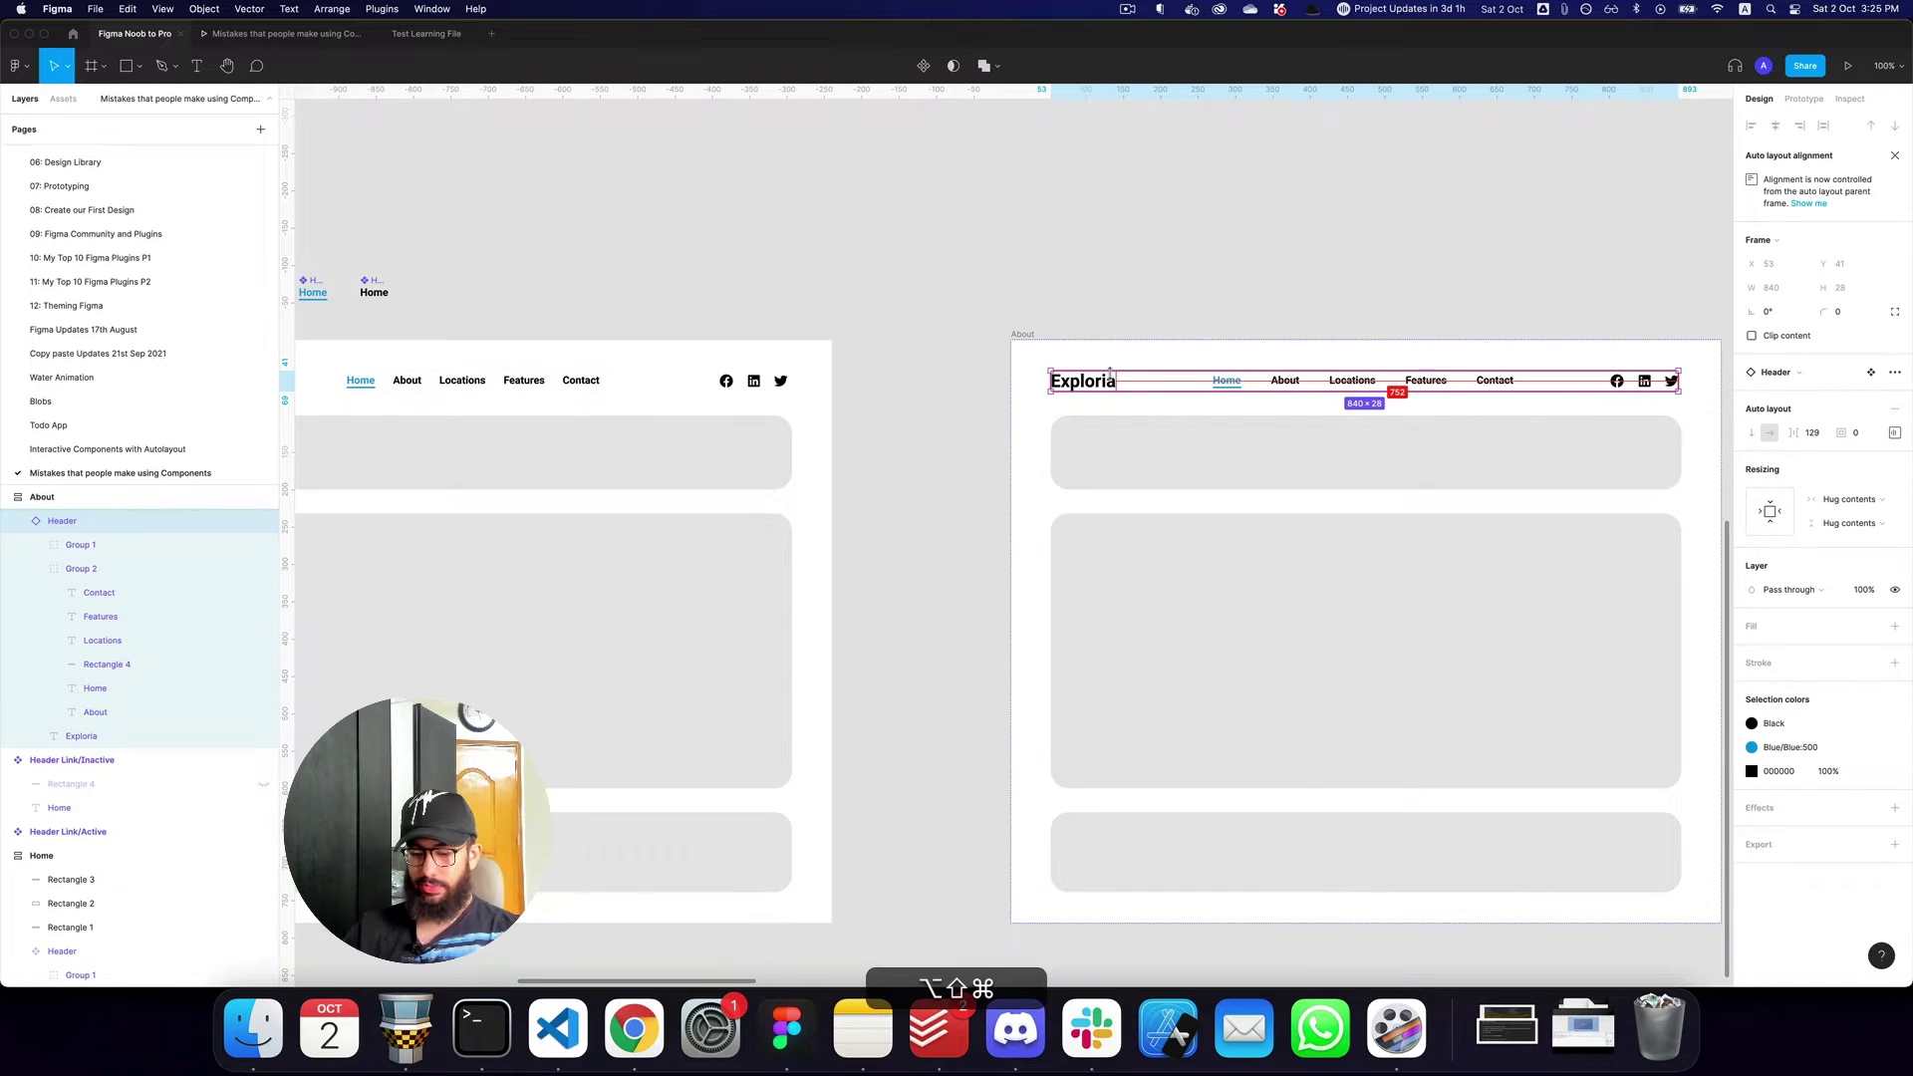
scroll(1110, 376, "right", 1)
key("z")
left_click(1149, 396)
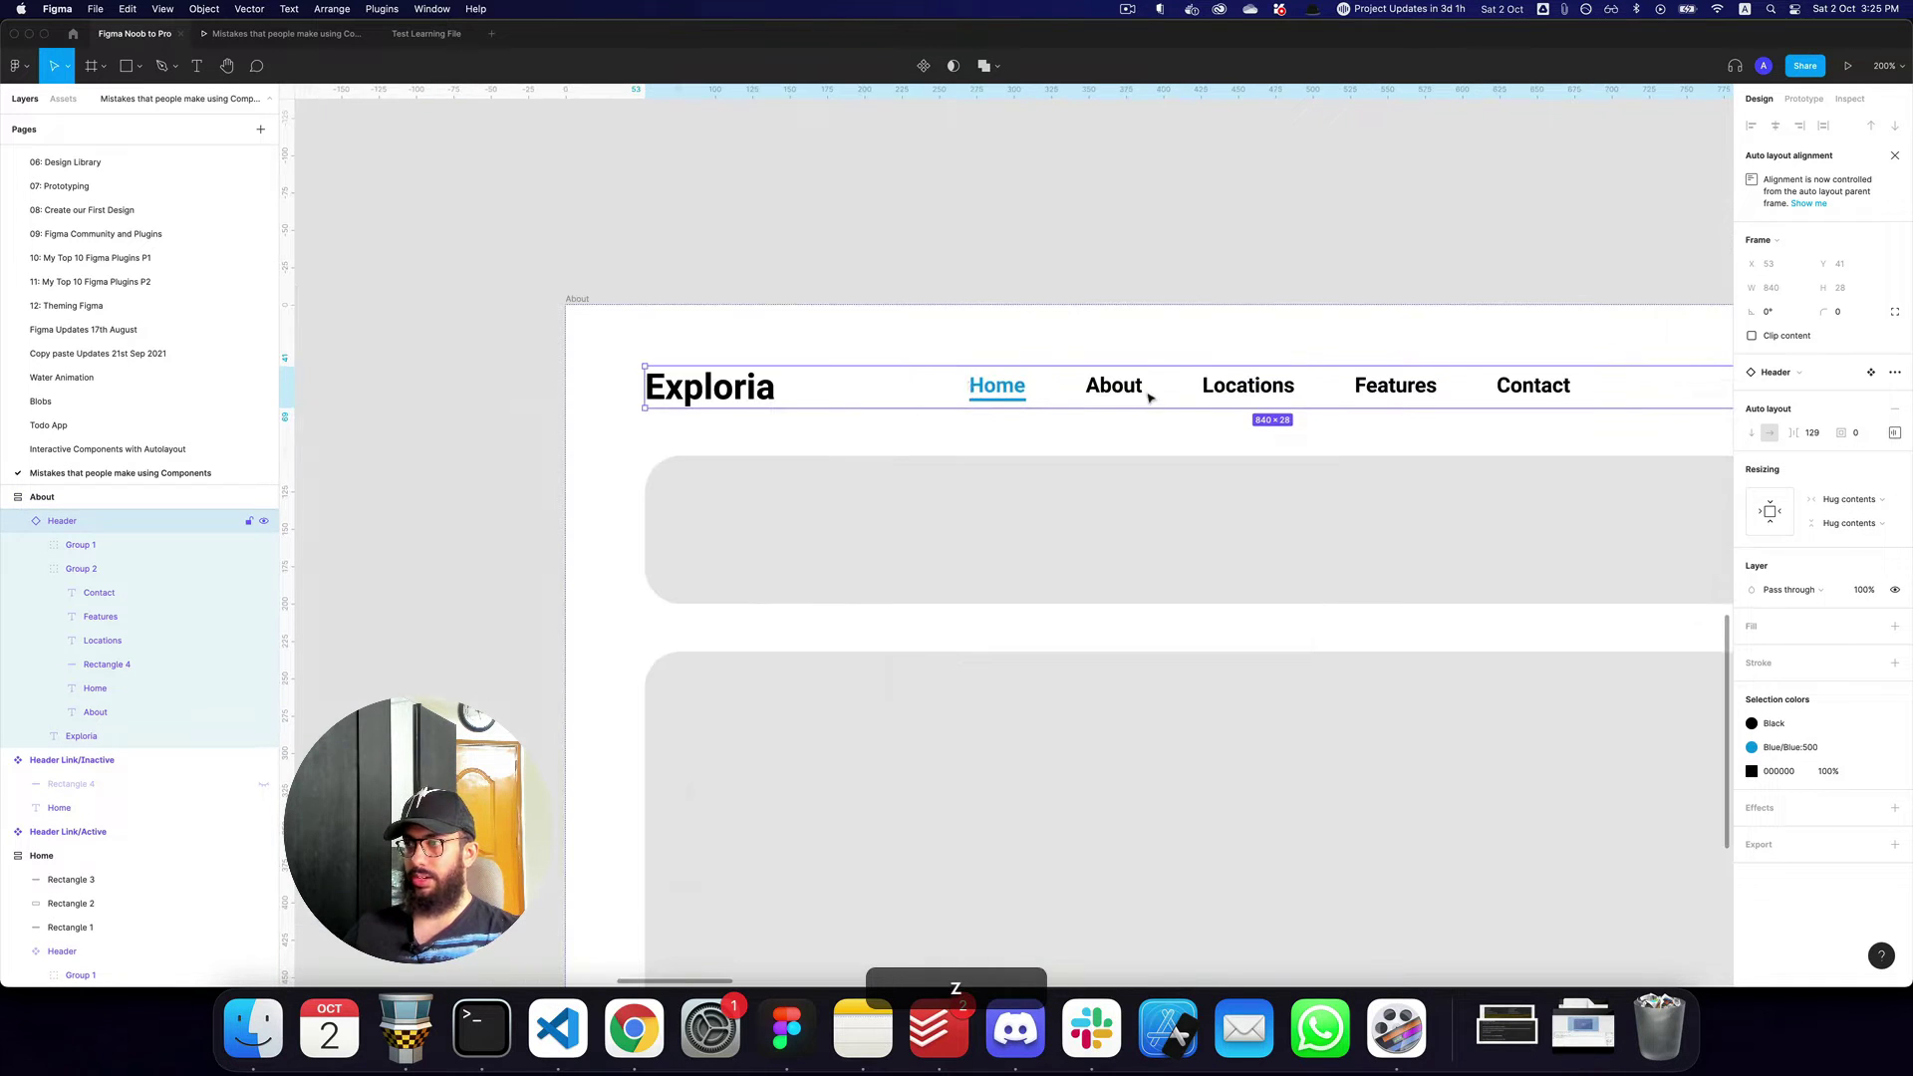
double_click(1016, 392)
double_click(1016, 392)
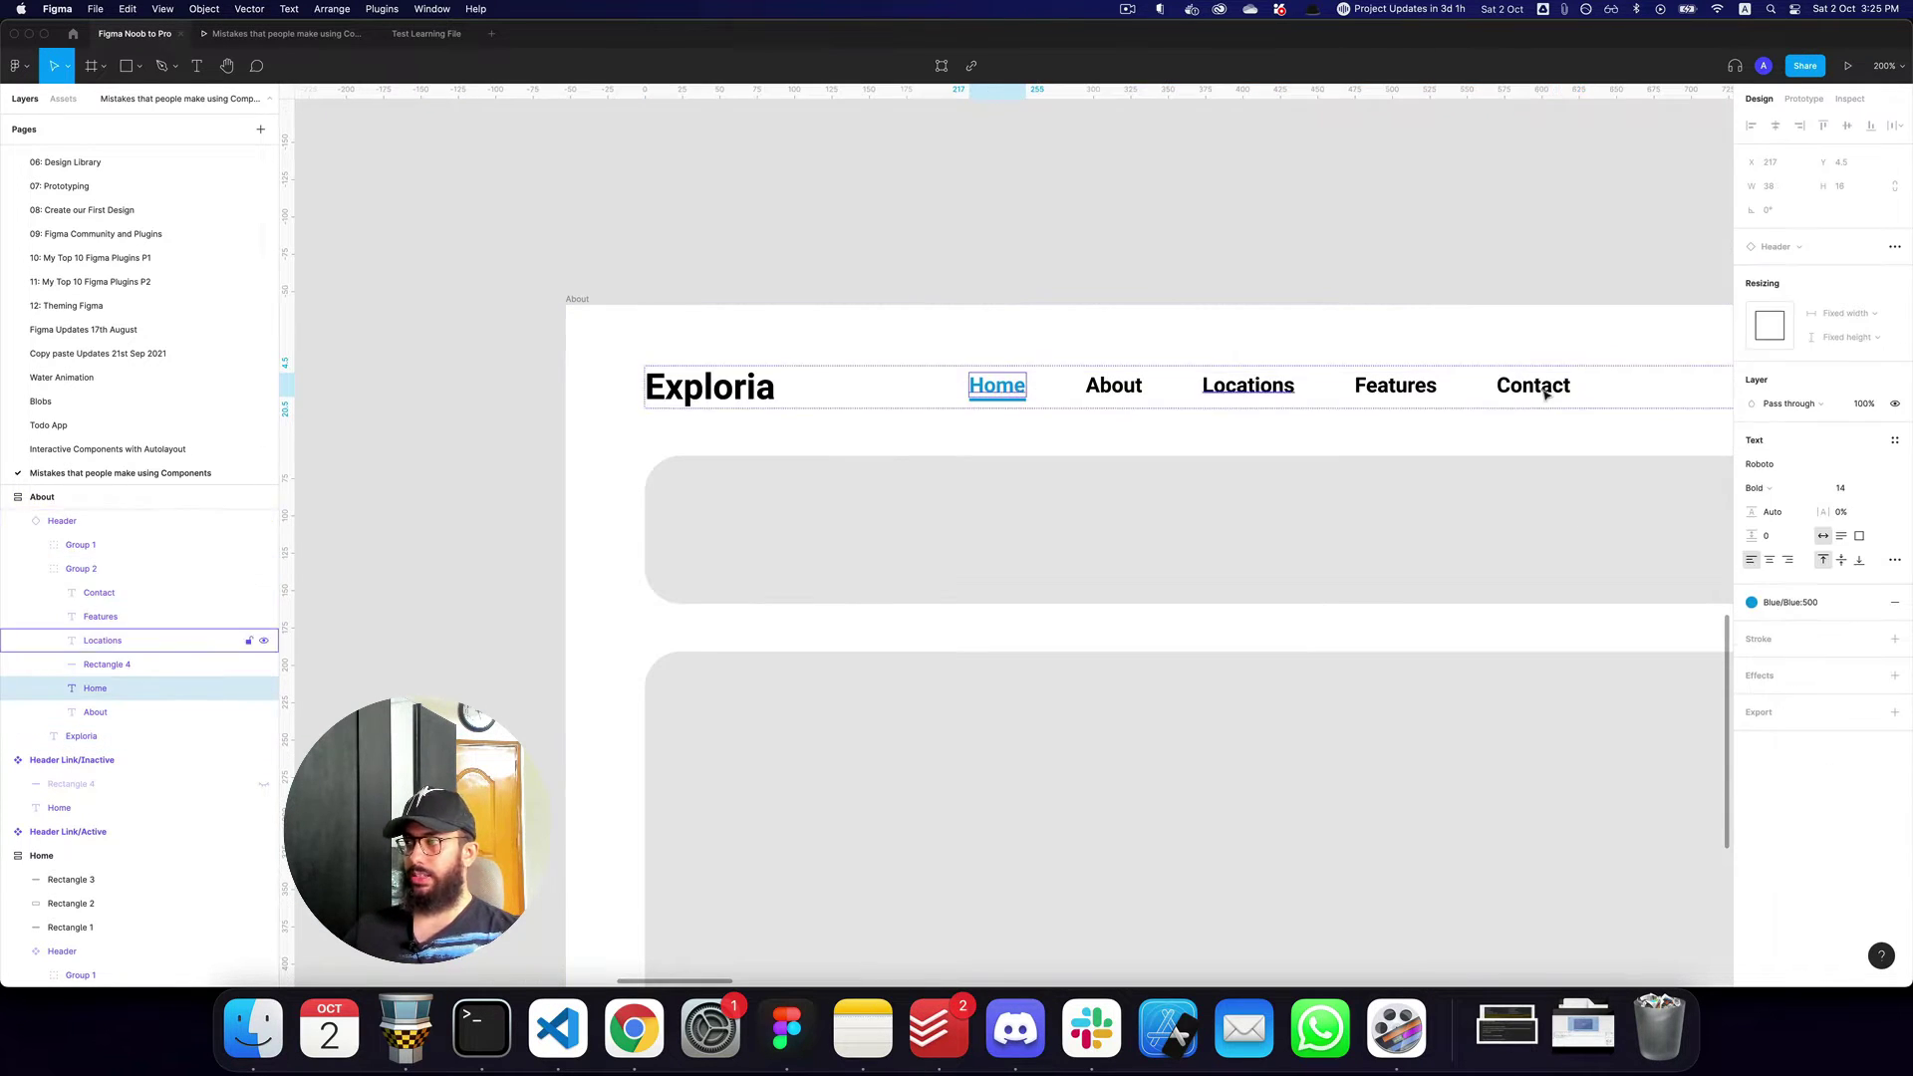
left_click(1054, 387, "alt")
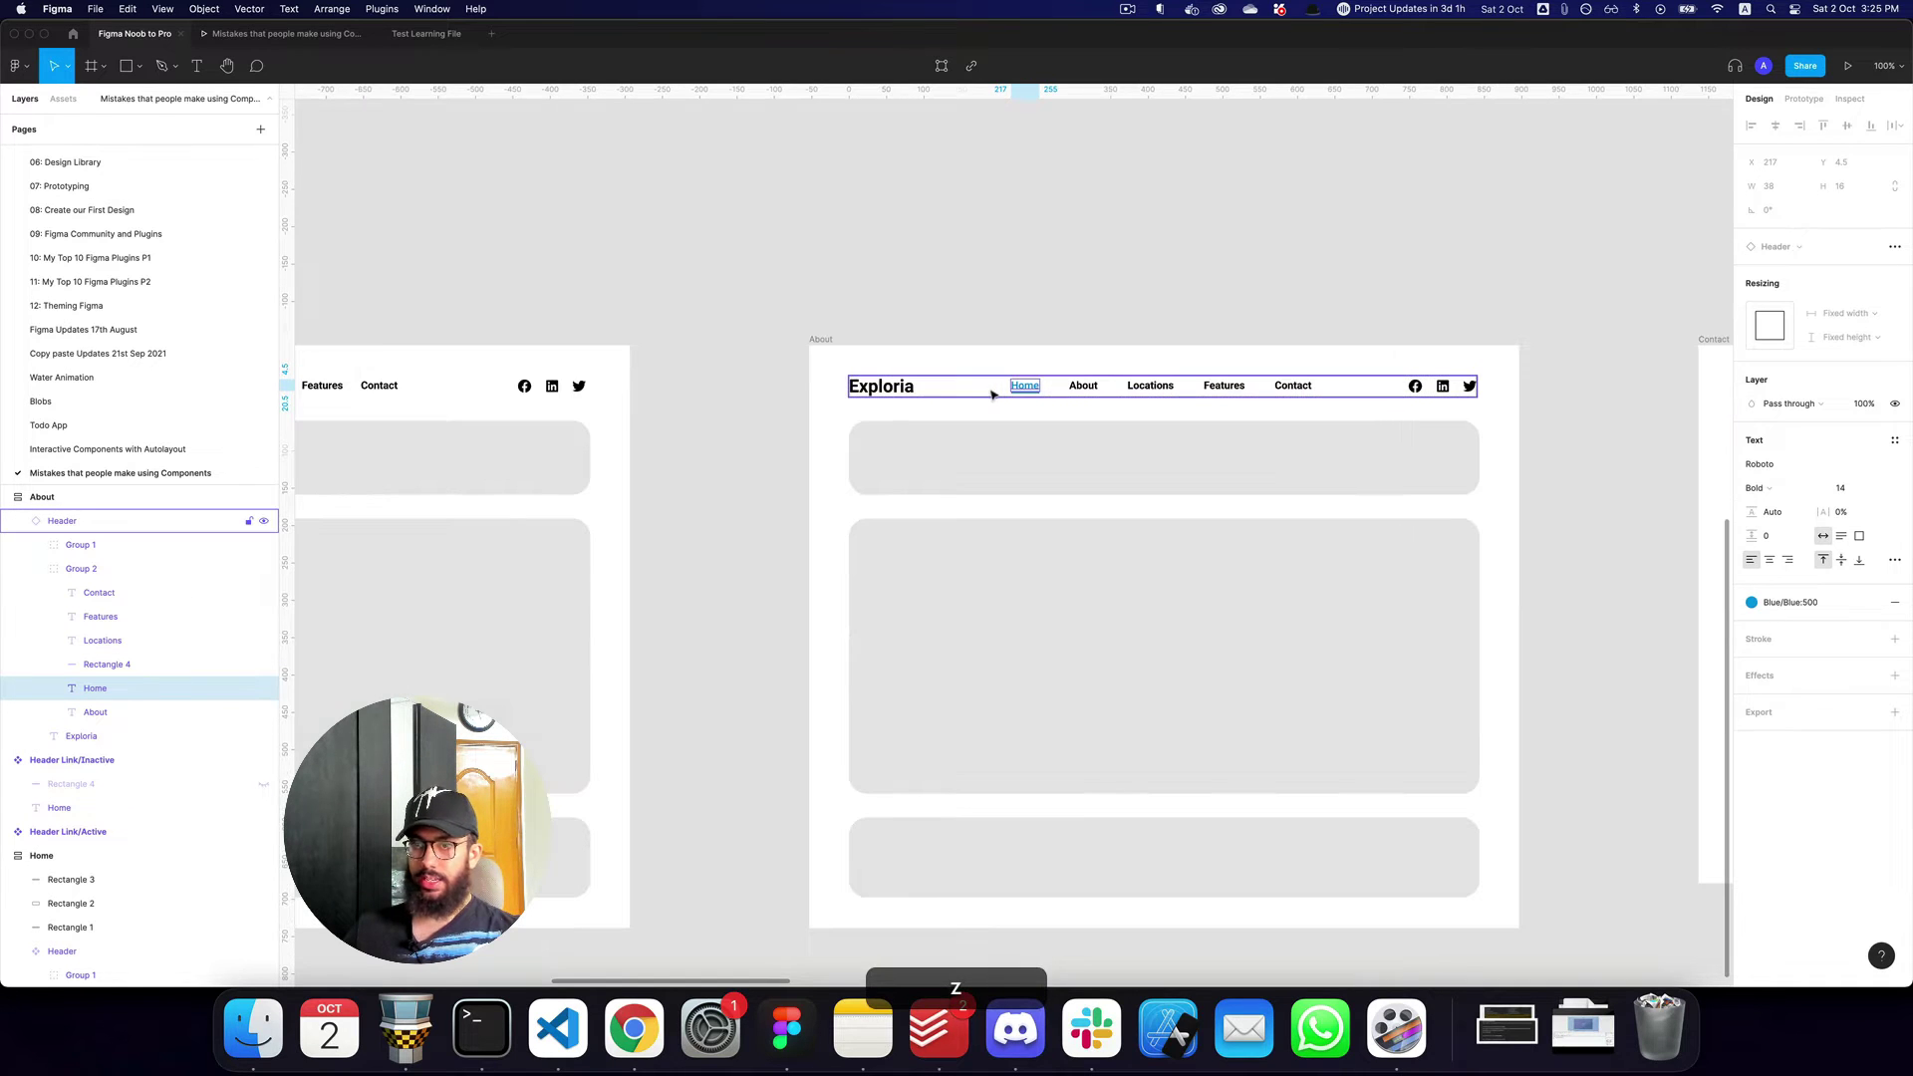
Replace the About frame's old header with the copied Home header.
key("space")
left_click_drag(983, 390, 1028, 390)
left_click(1017, 414)
left_click(1010, 391)
key("alt")
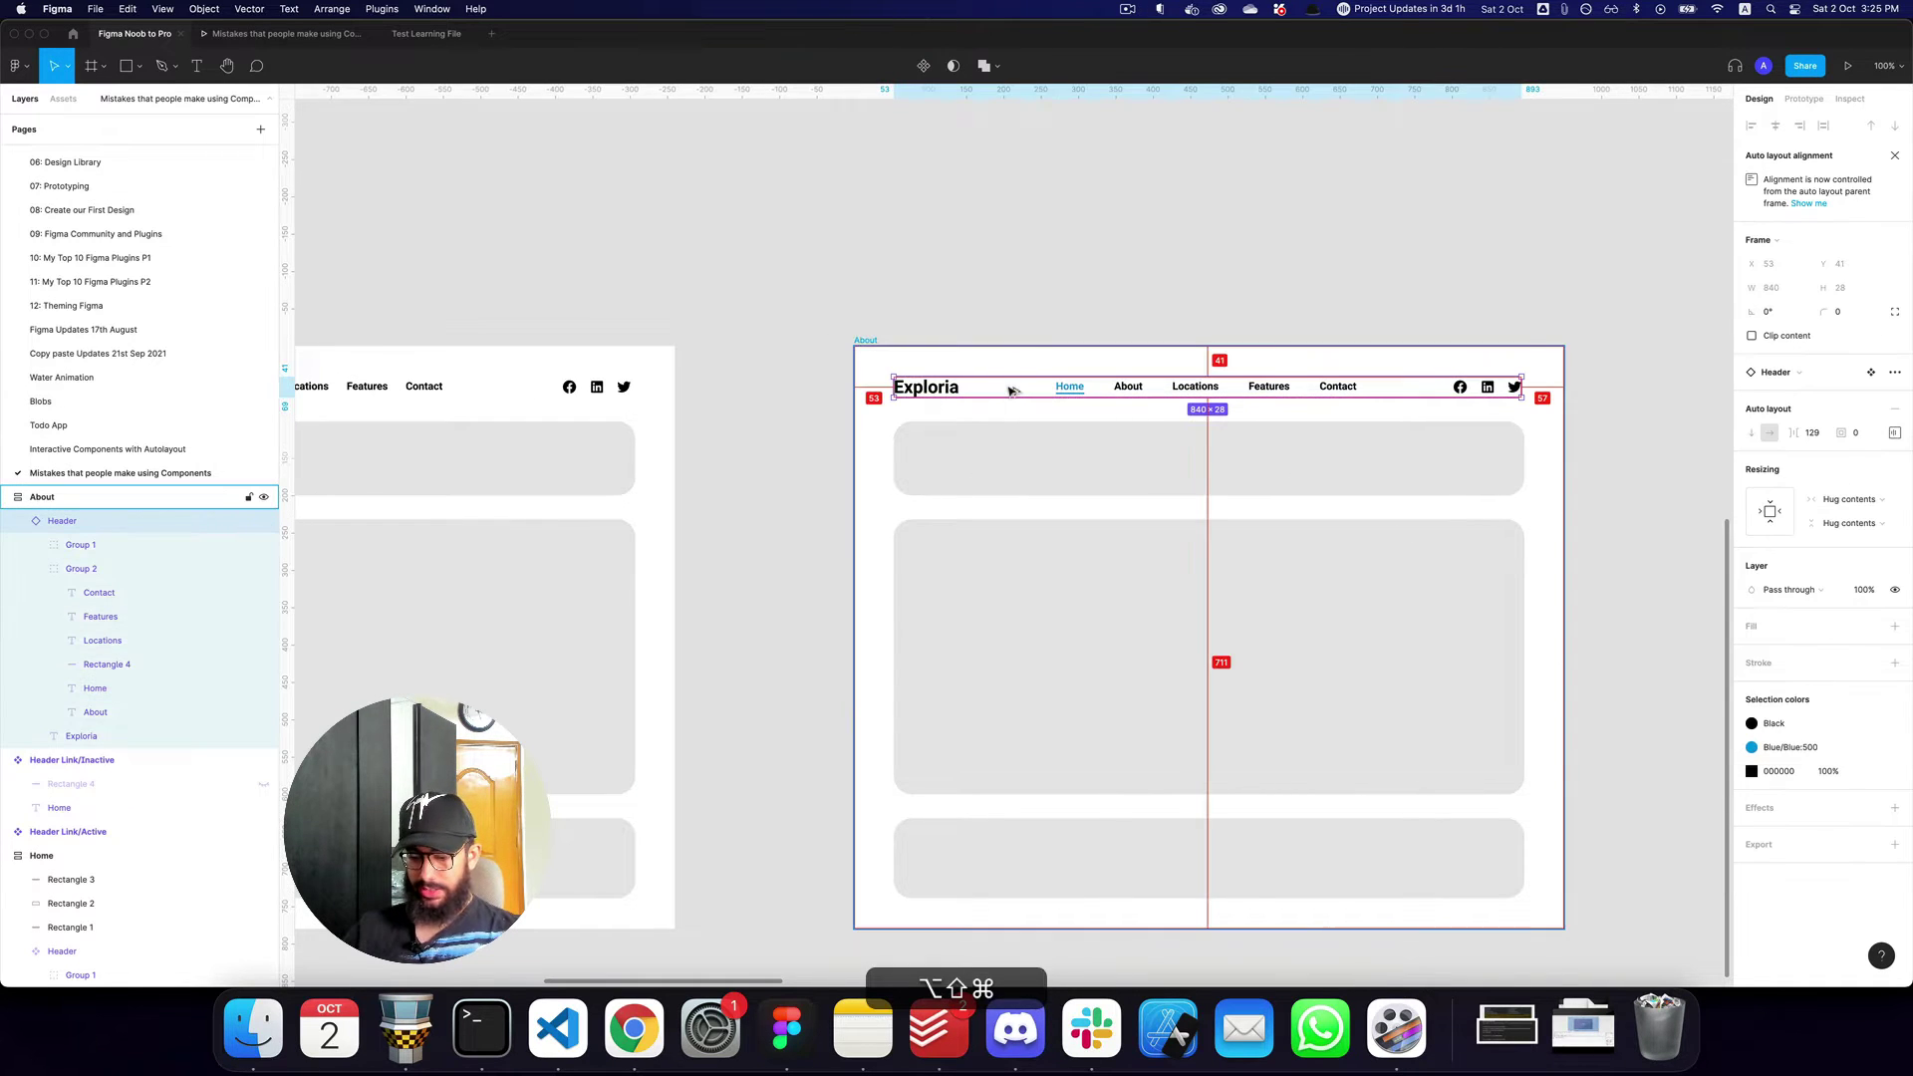
key("alt+shift+super+v")
Swap the Home link in the About frame's header to the Inactive header link component.
key("z")
left_click(1273, 361)
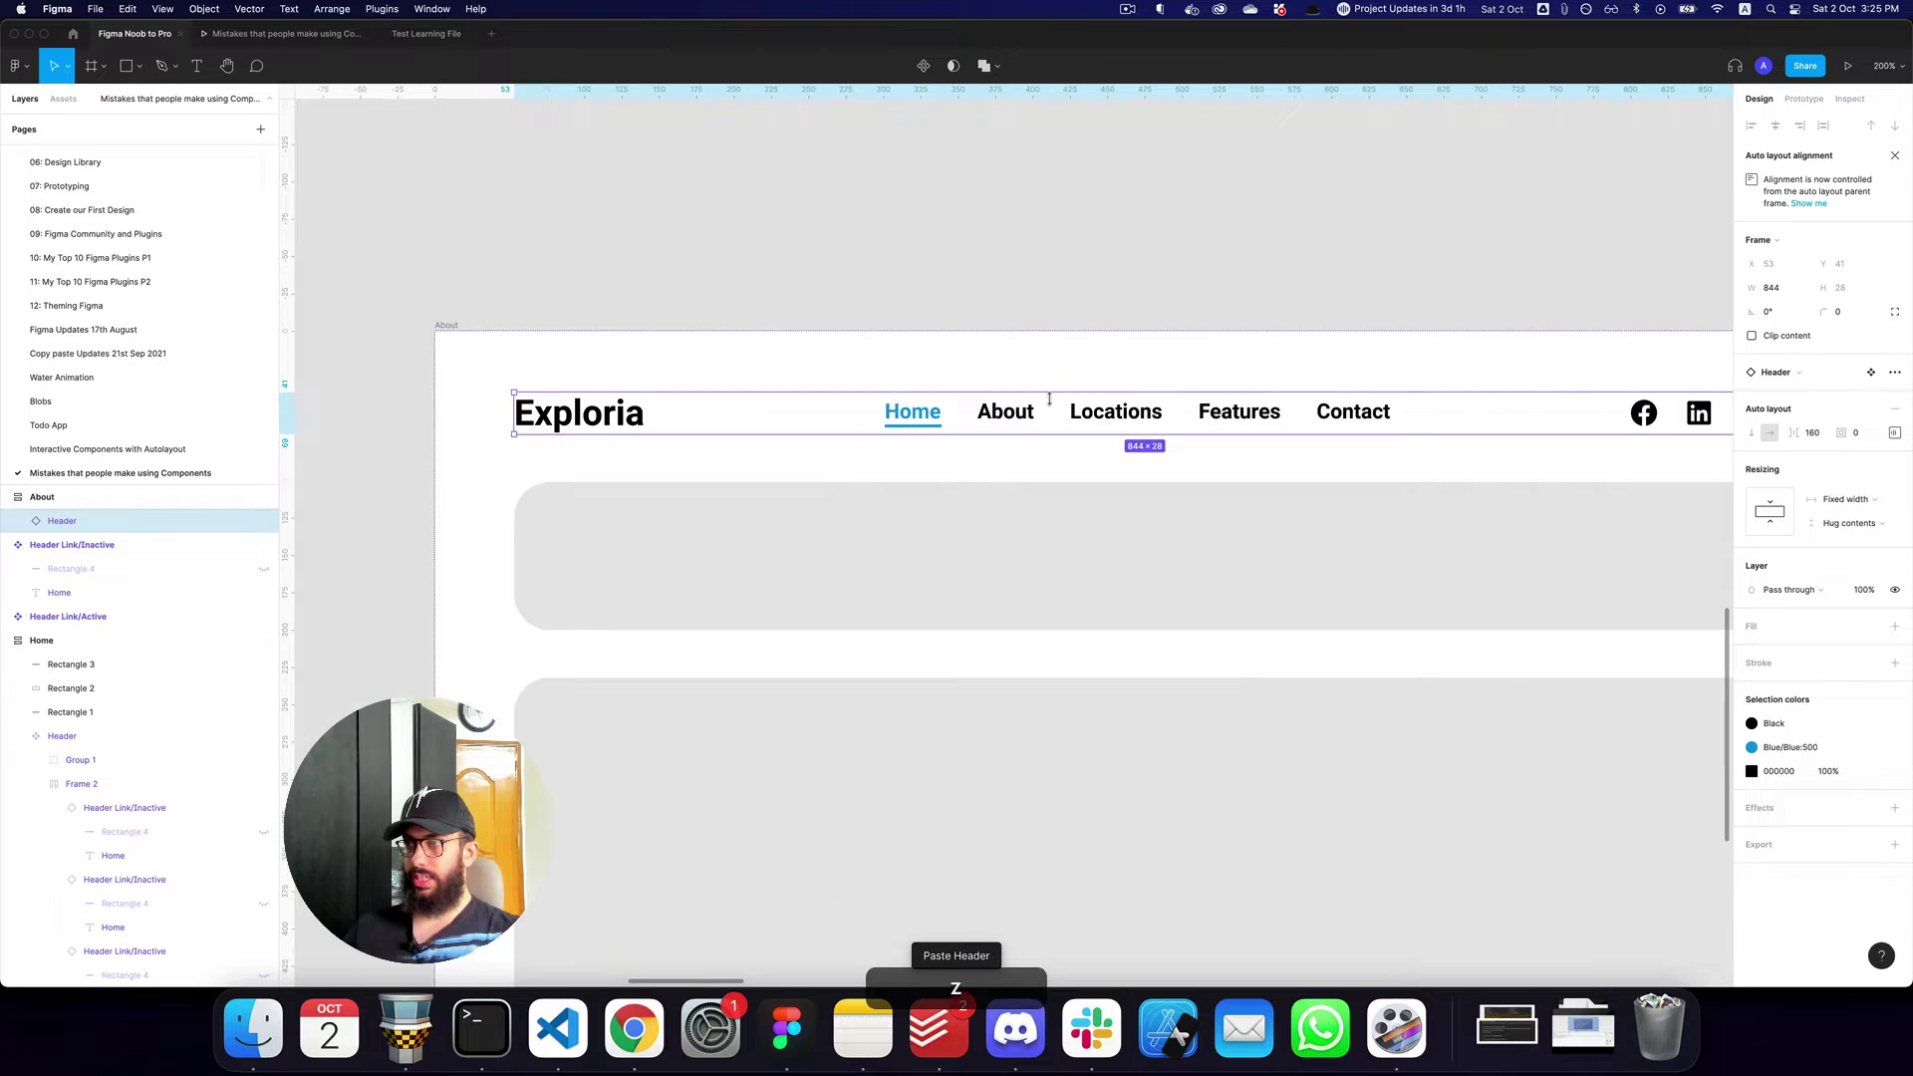
double_click(939, 418)
double_click(937, 417)
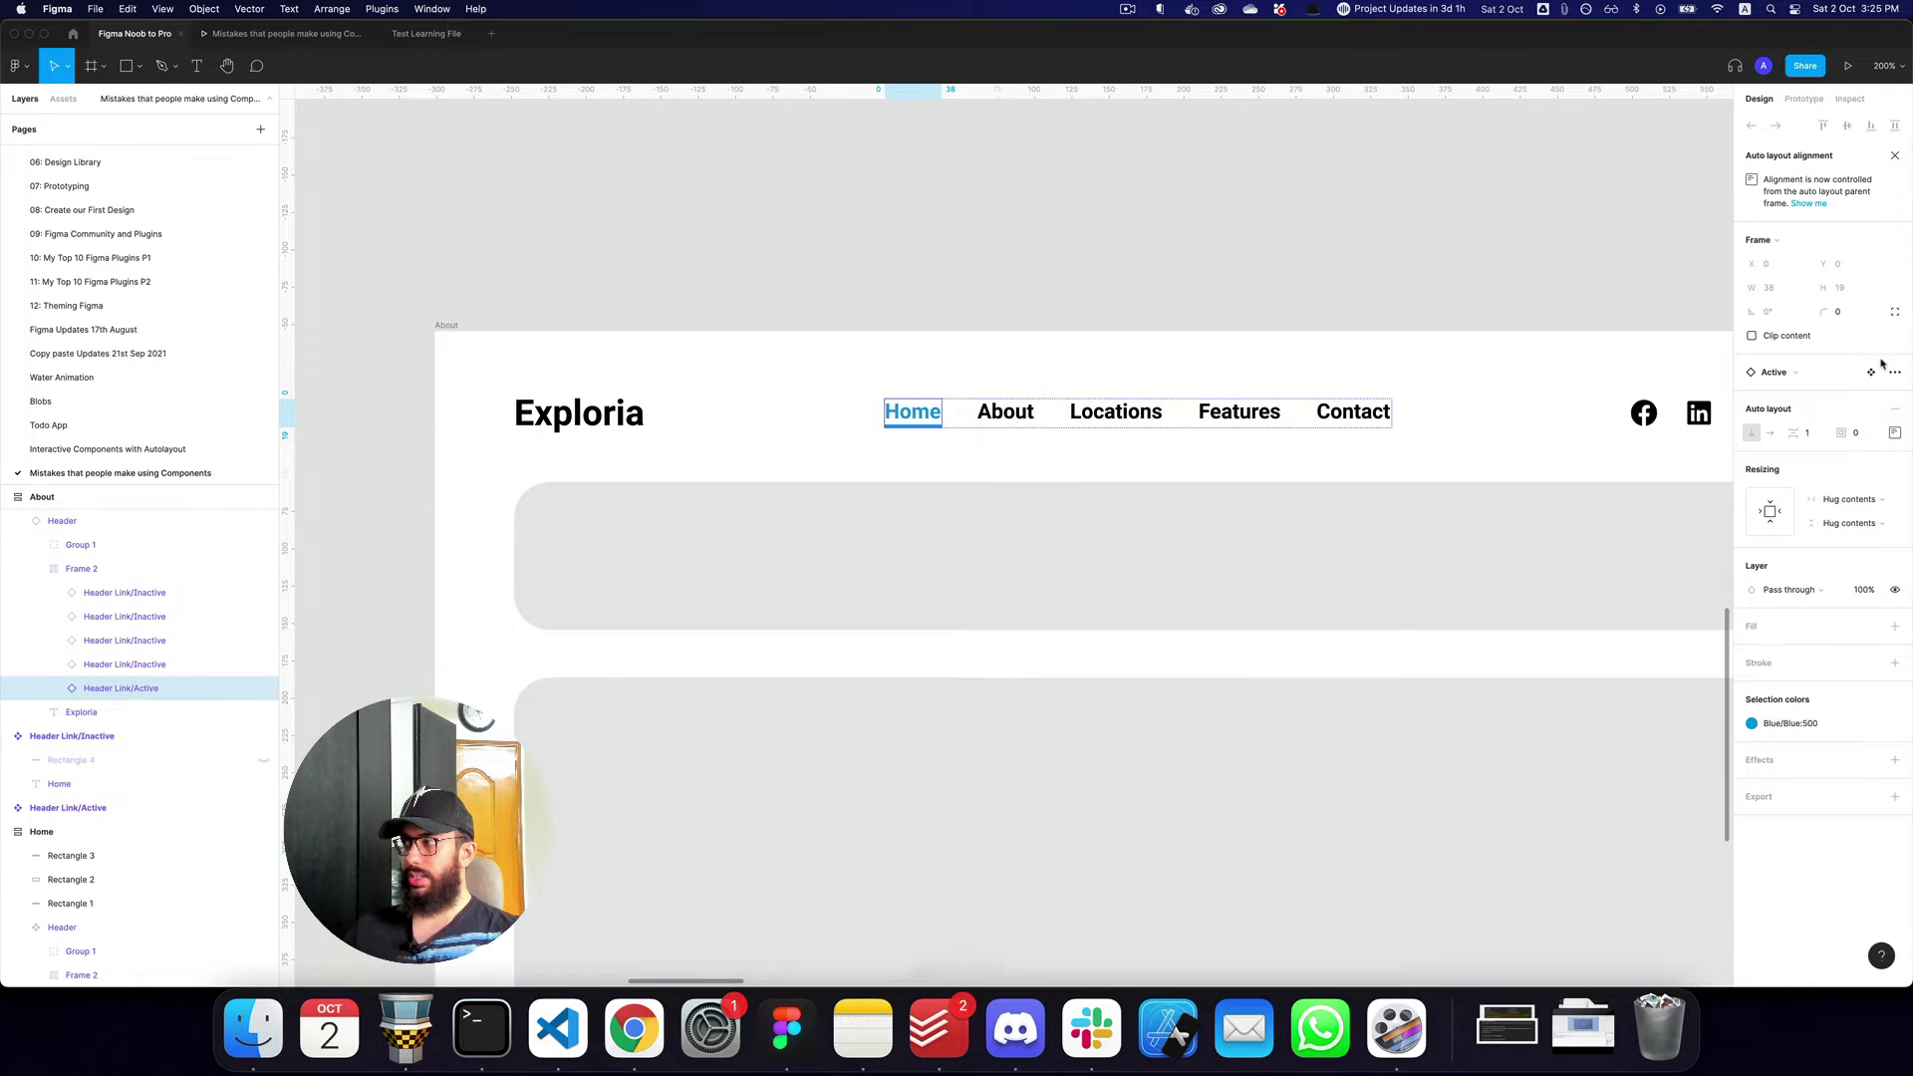
left_click(1777, 375)
left_click(1789, 505)
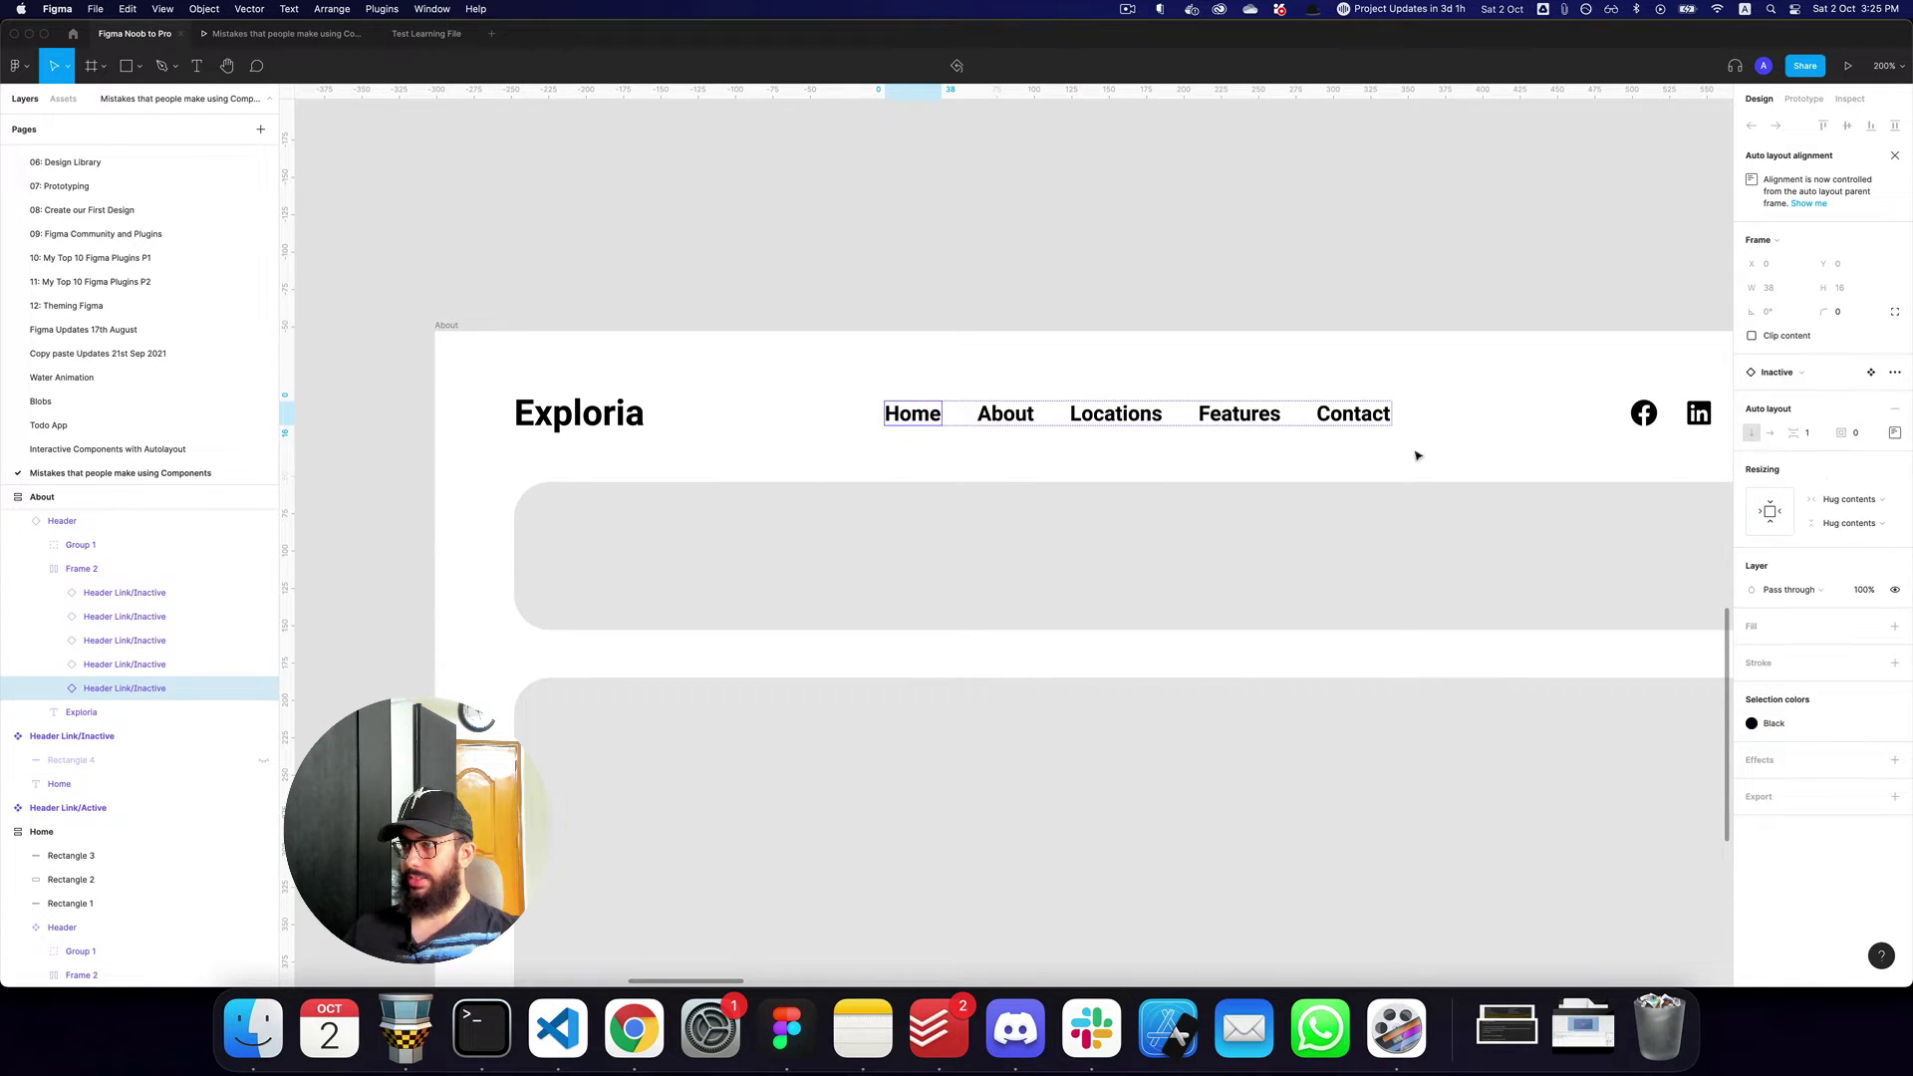
Swap the About link in the About frame's header to the Active header link component.
double_click(1023, 418)
left_click(1798, 372)
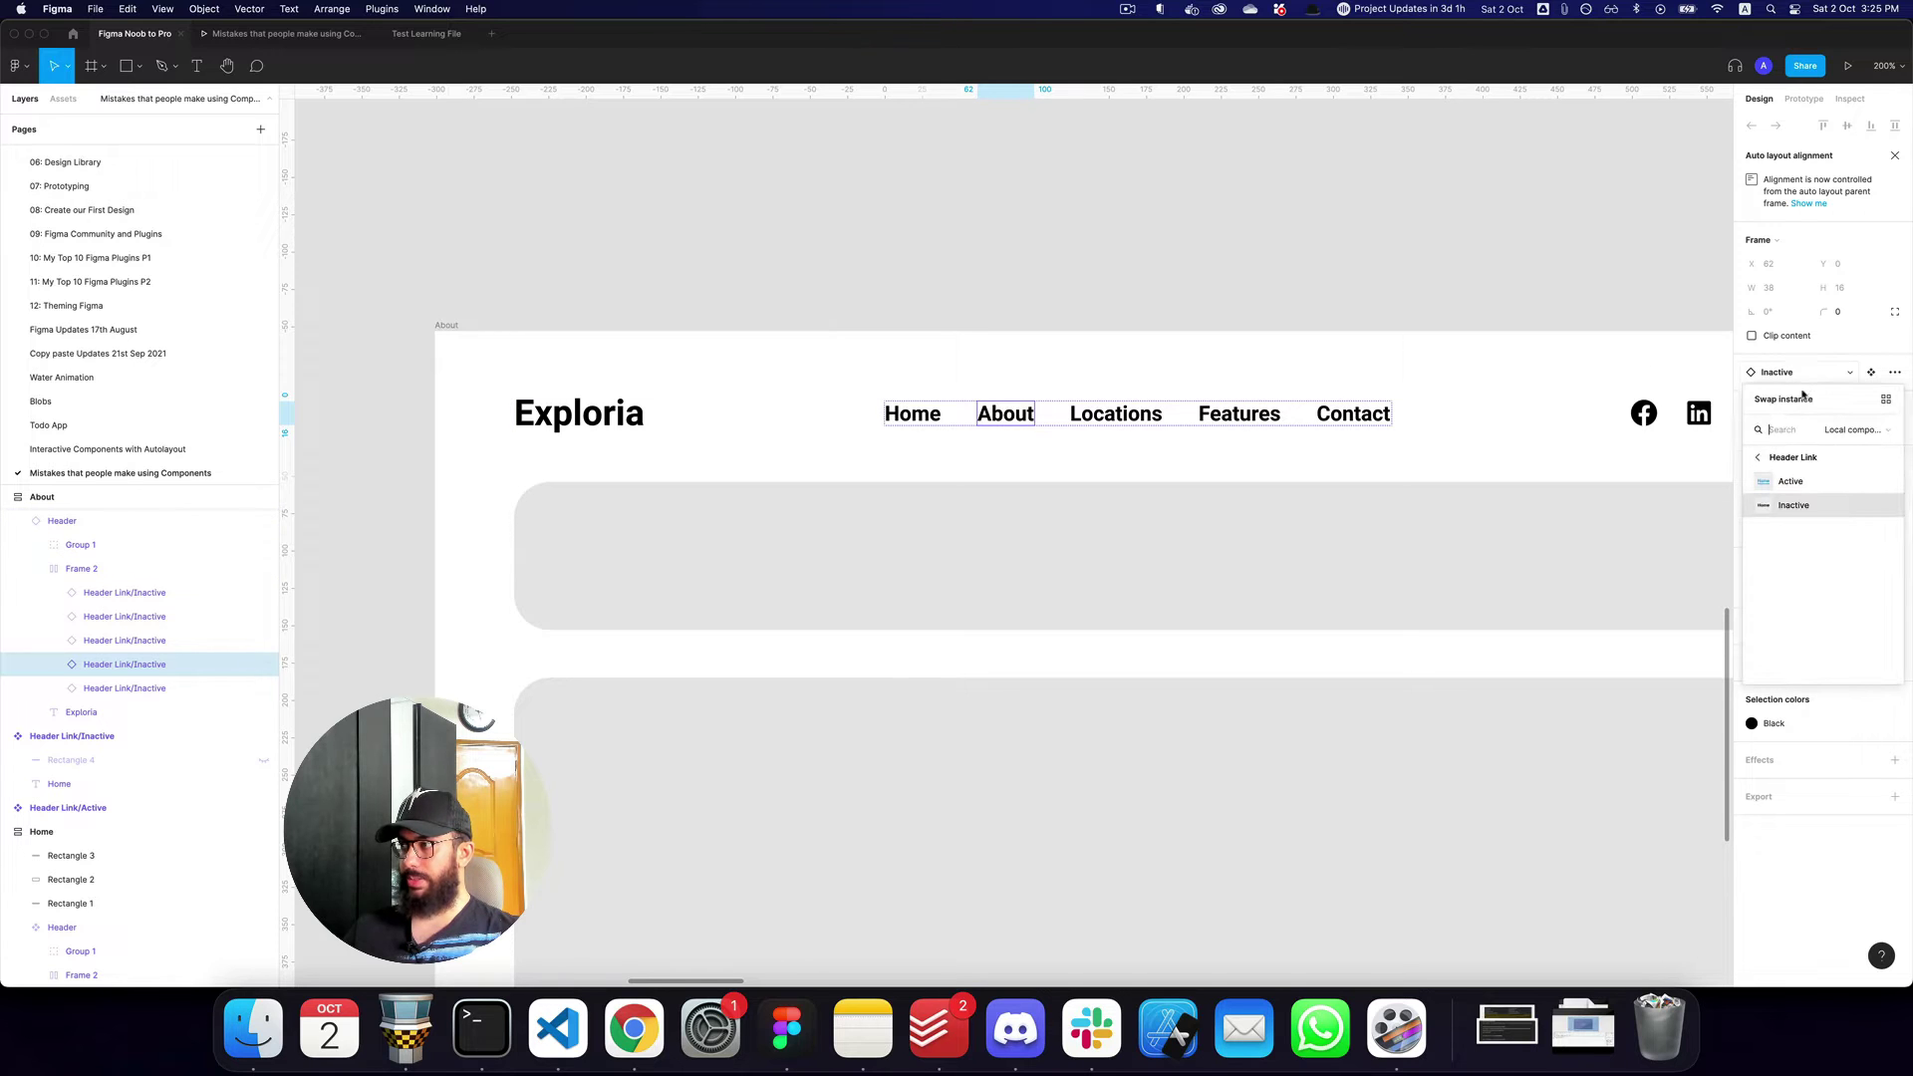
left_click(1801, 483)
left_click(1311, 235)
key("shift+0")
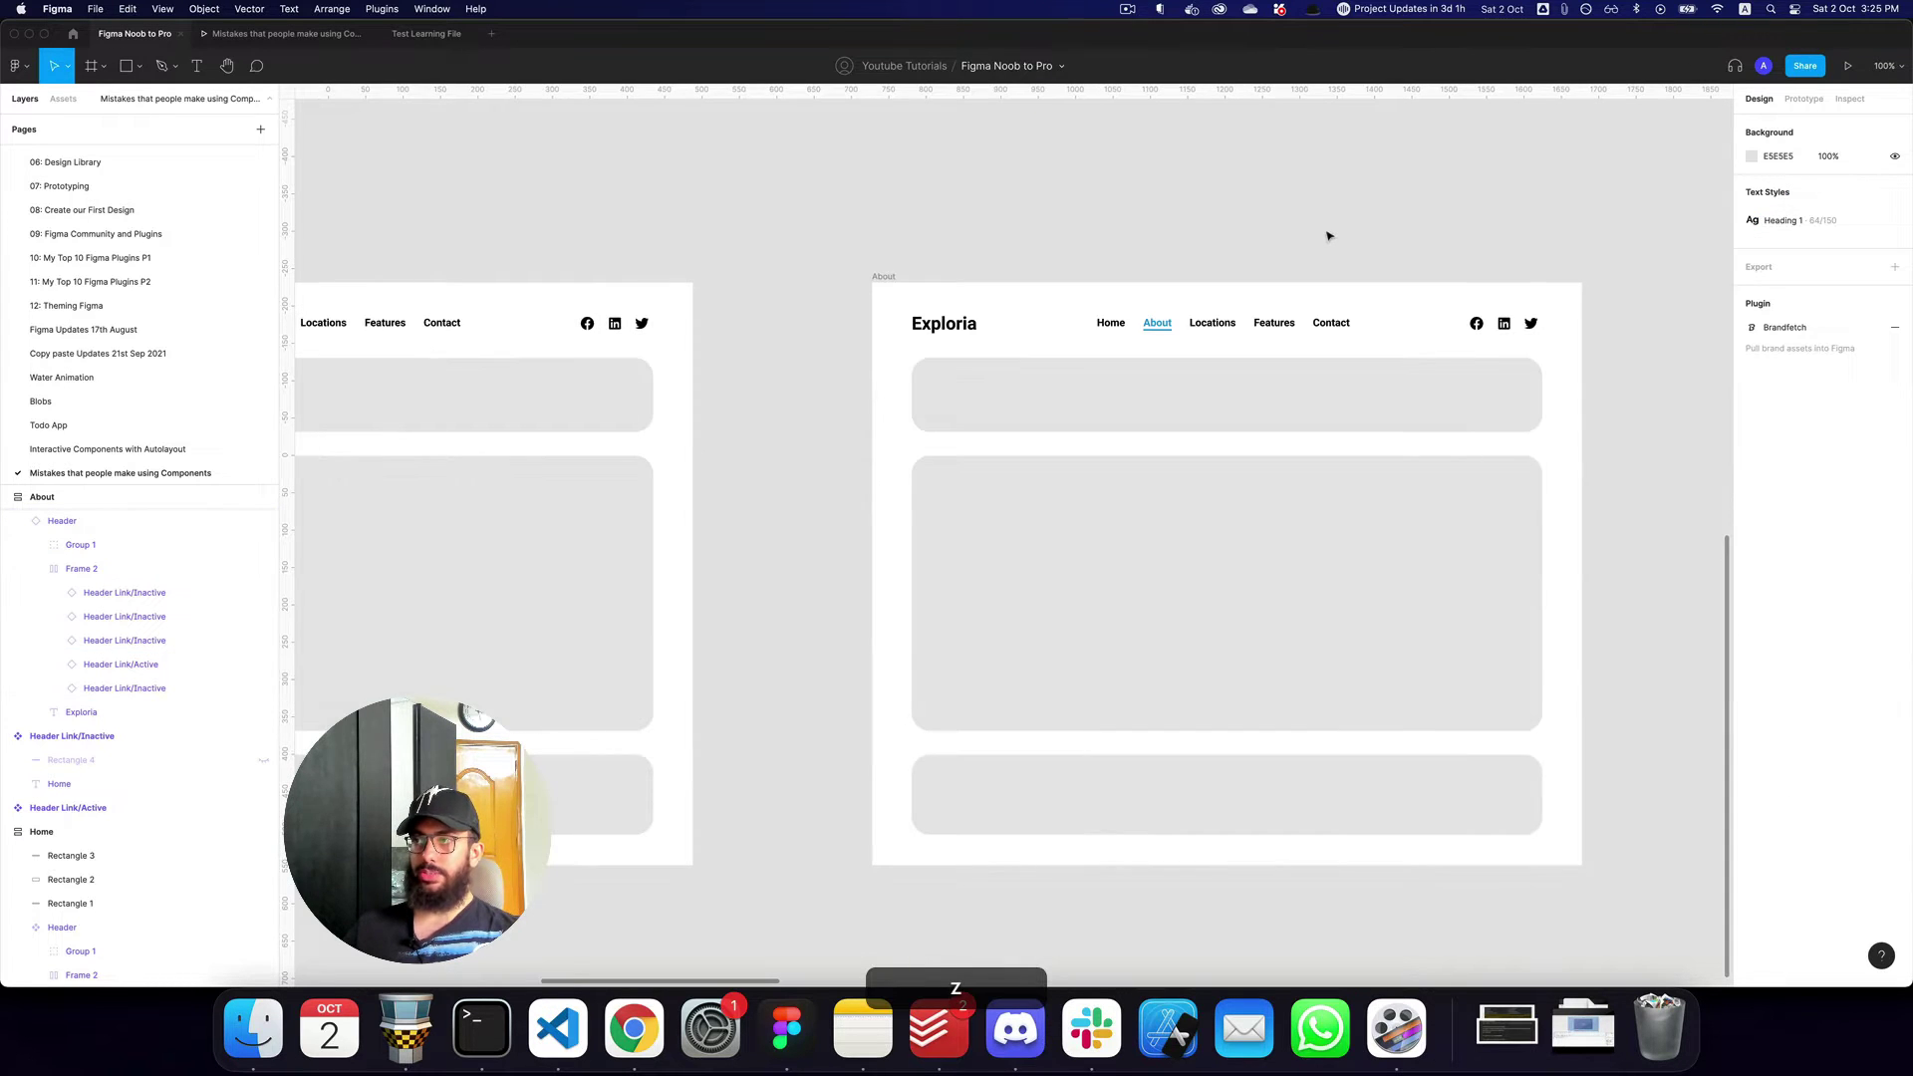
Review the Home frame's header and show the Mistake 2 slide in the presentation.
scroll(1364, 233, "left", 5)
scroll(1544, 235, "left", 4)
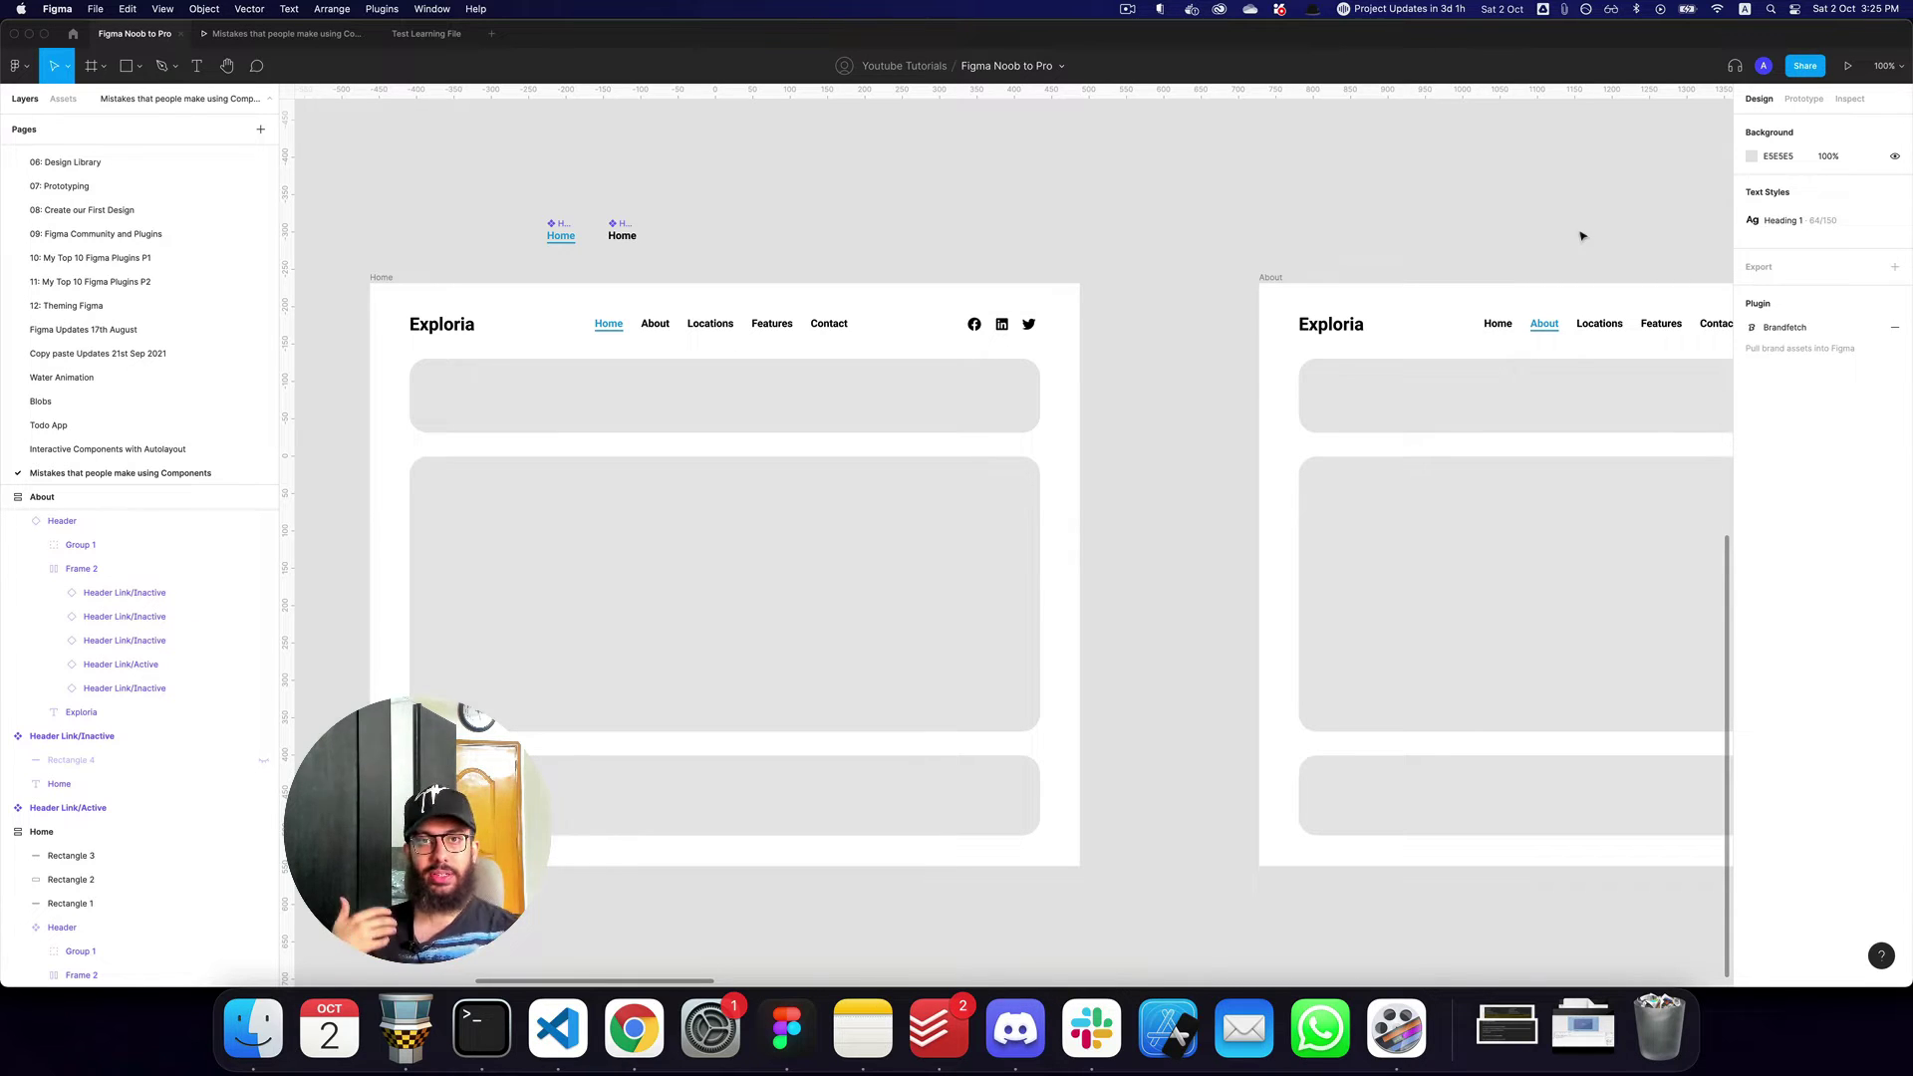
left_click(623, 335)
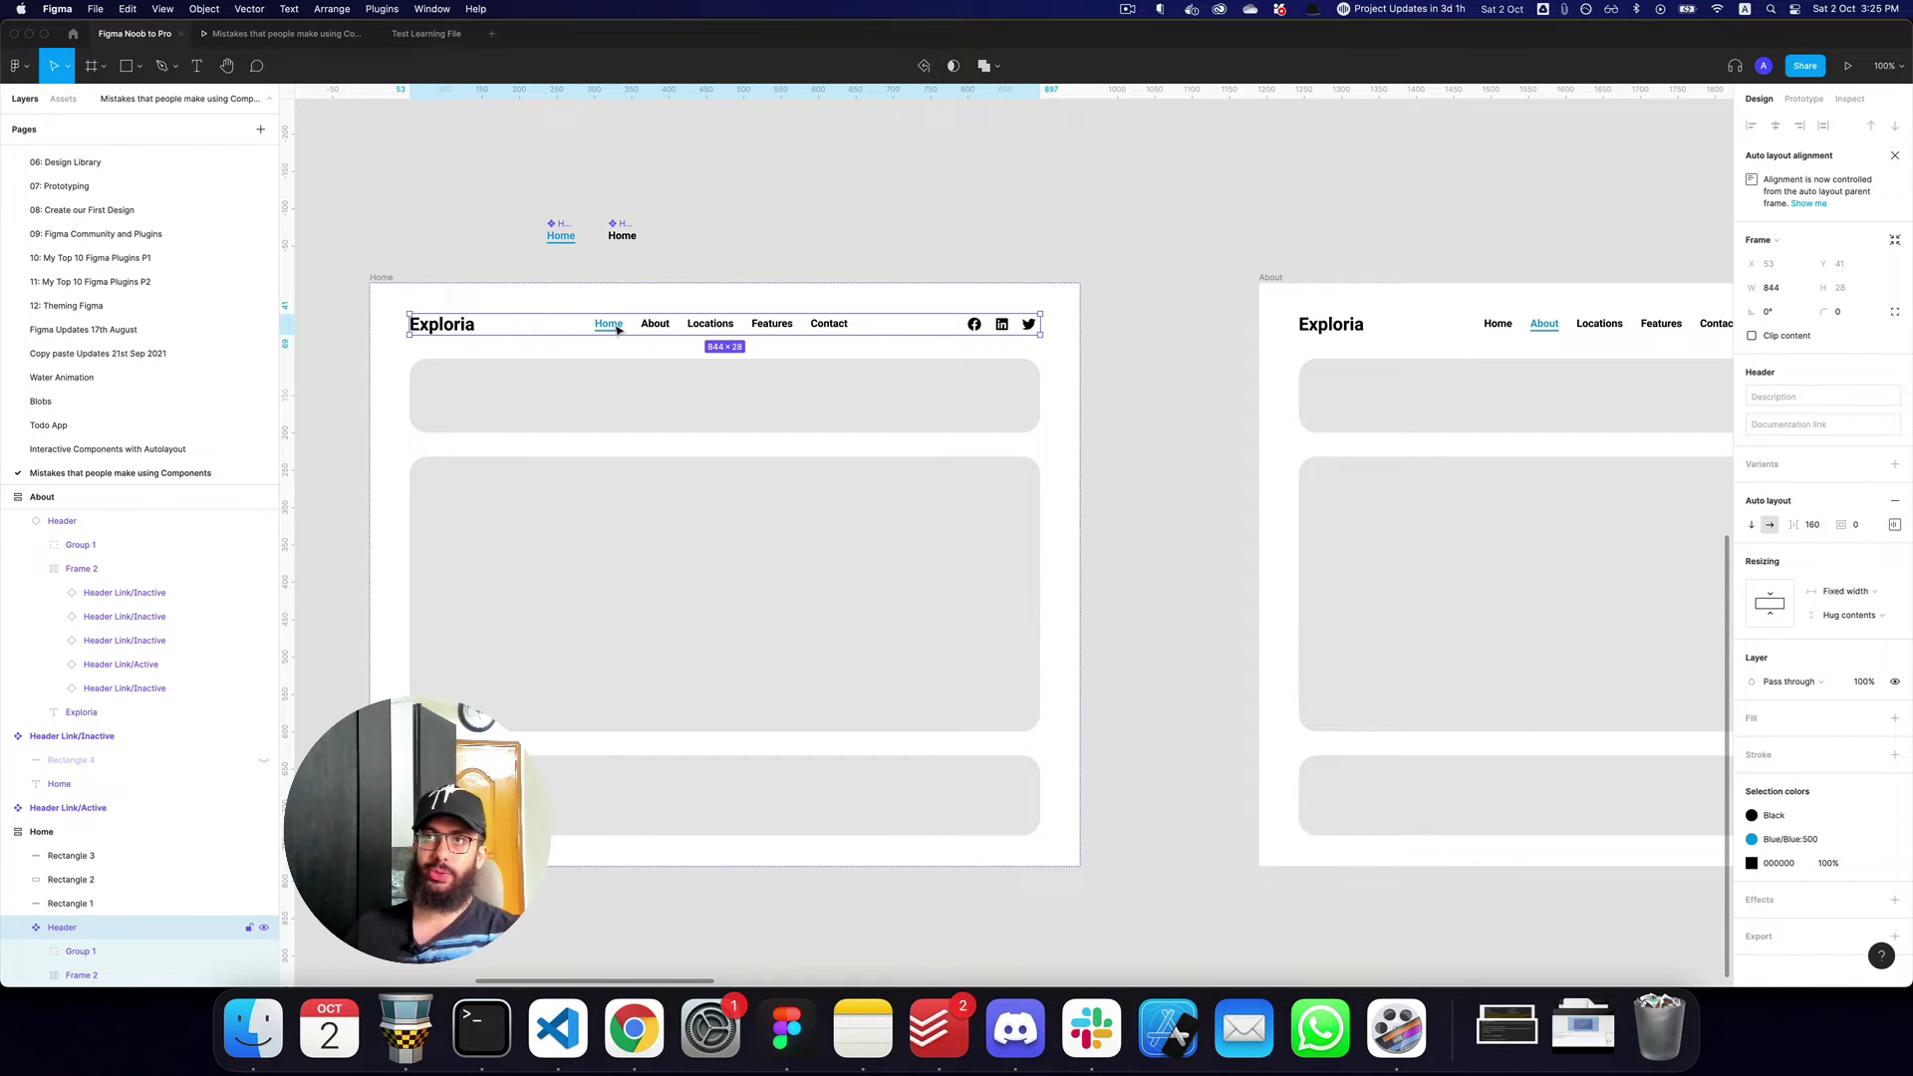
key("super")
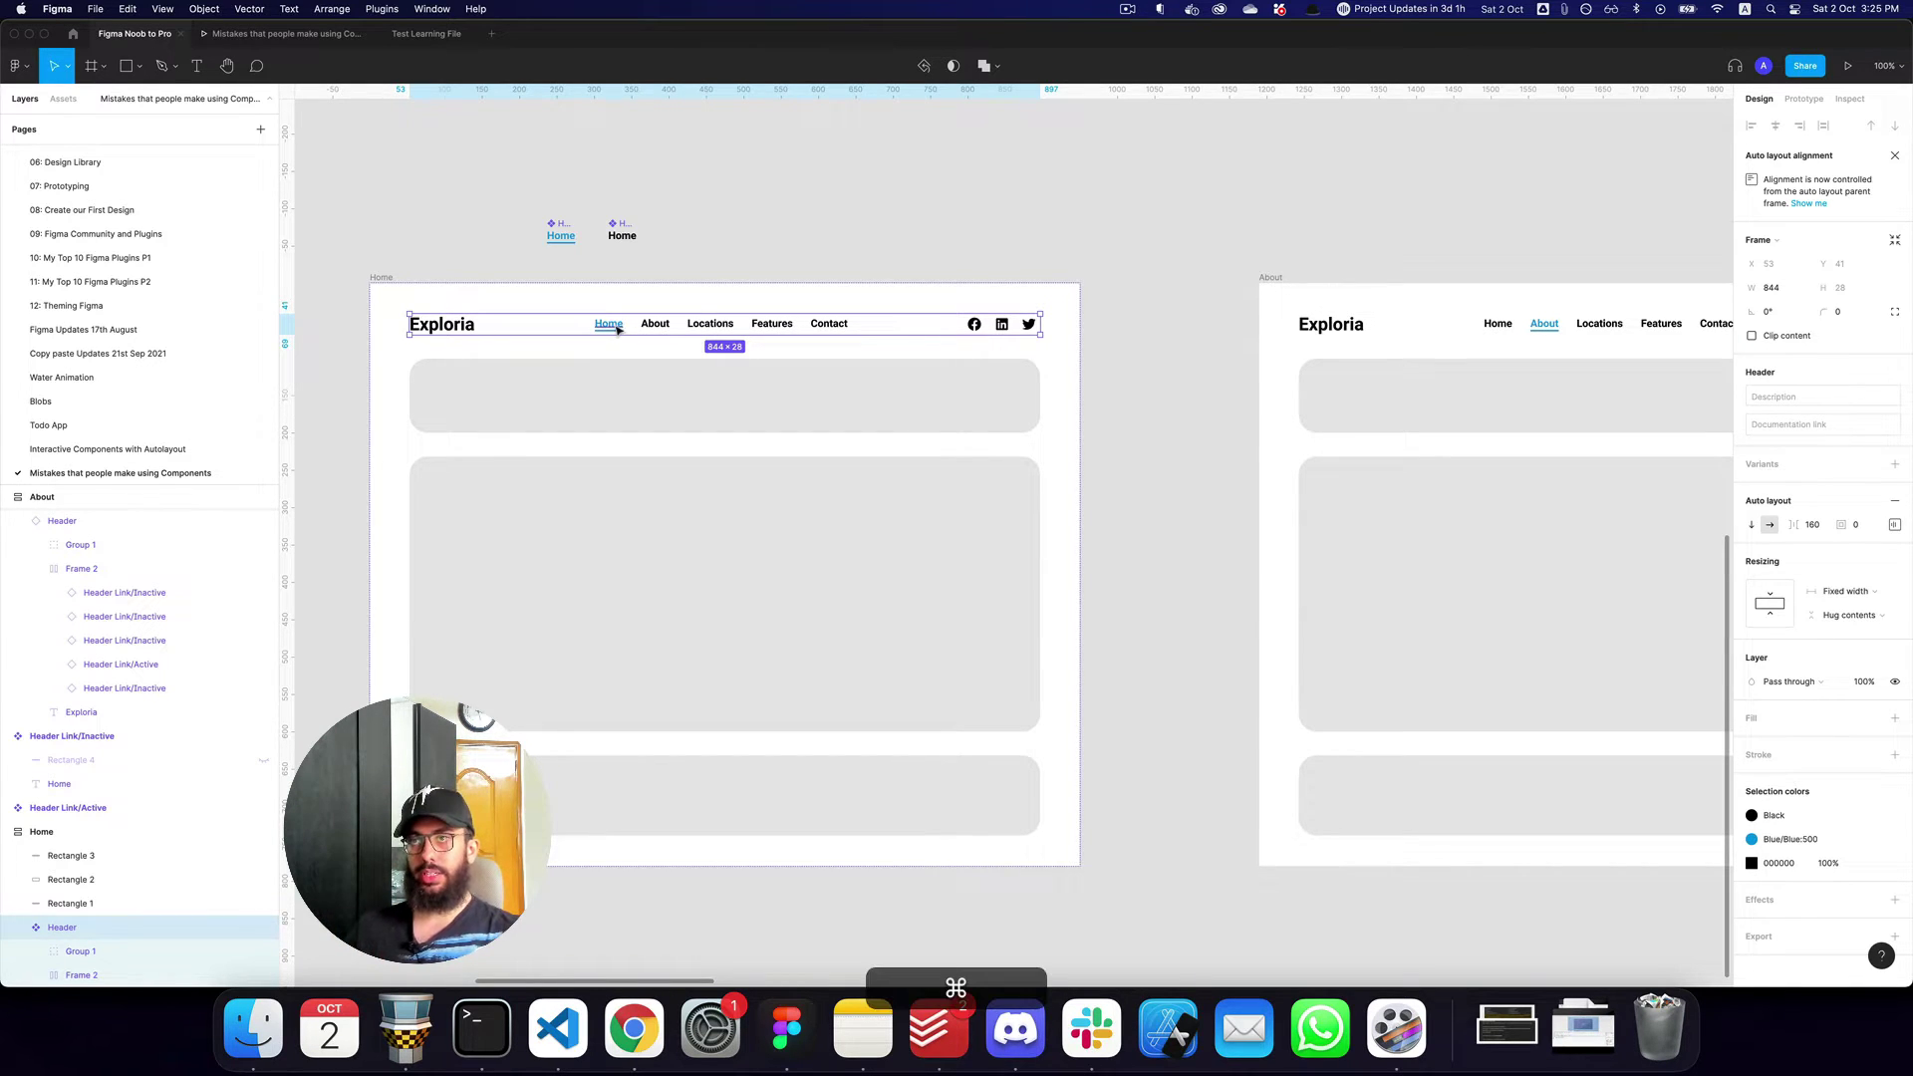
key("super+2")
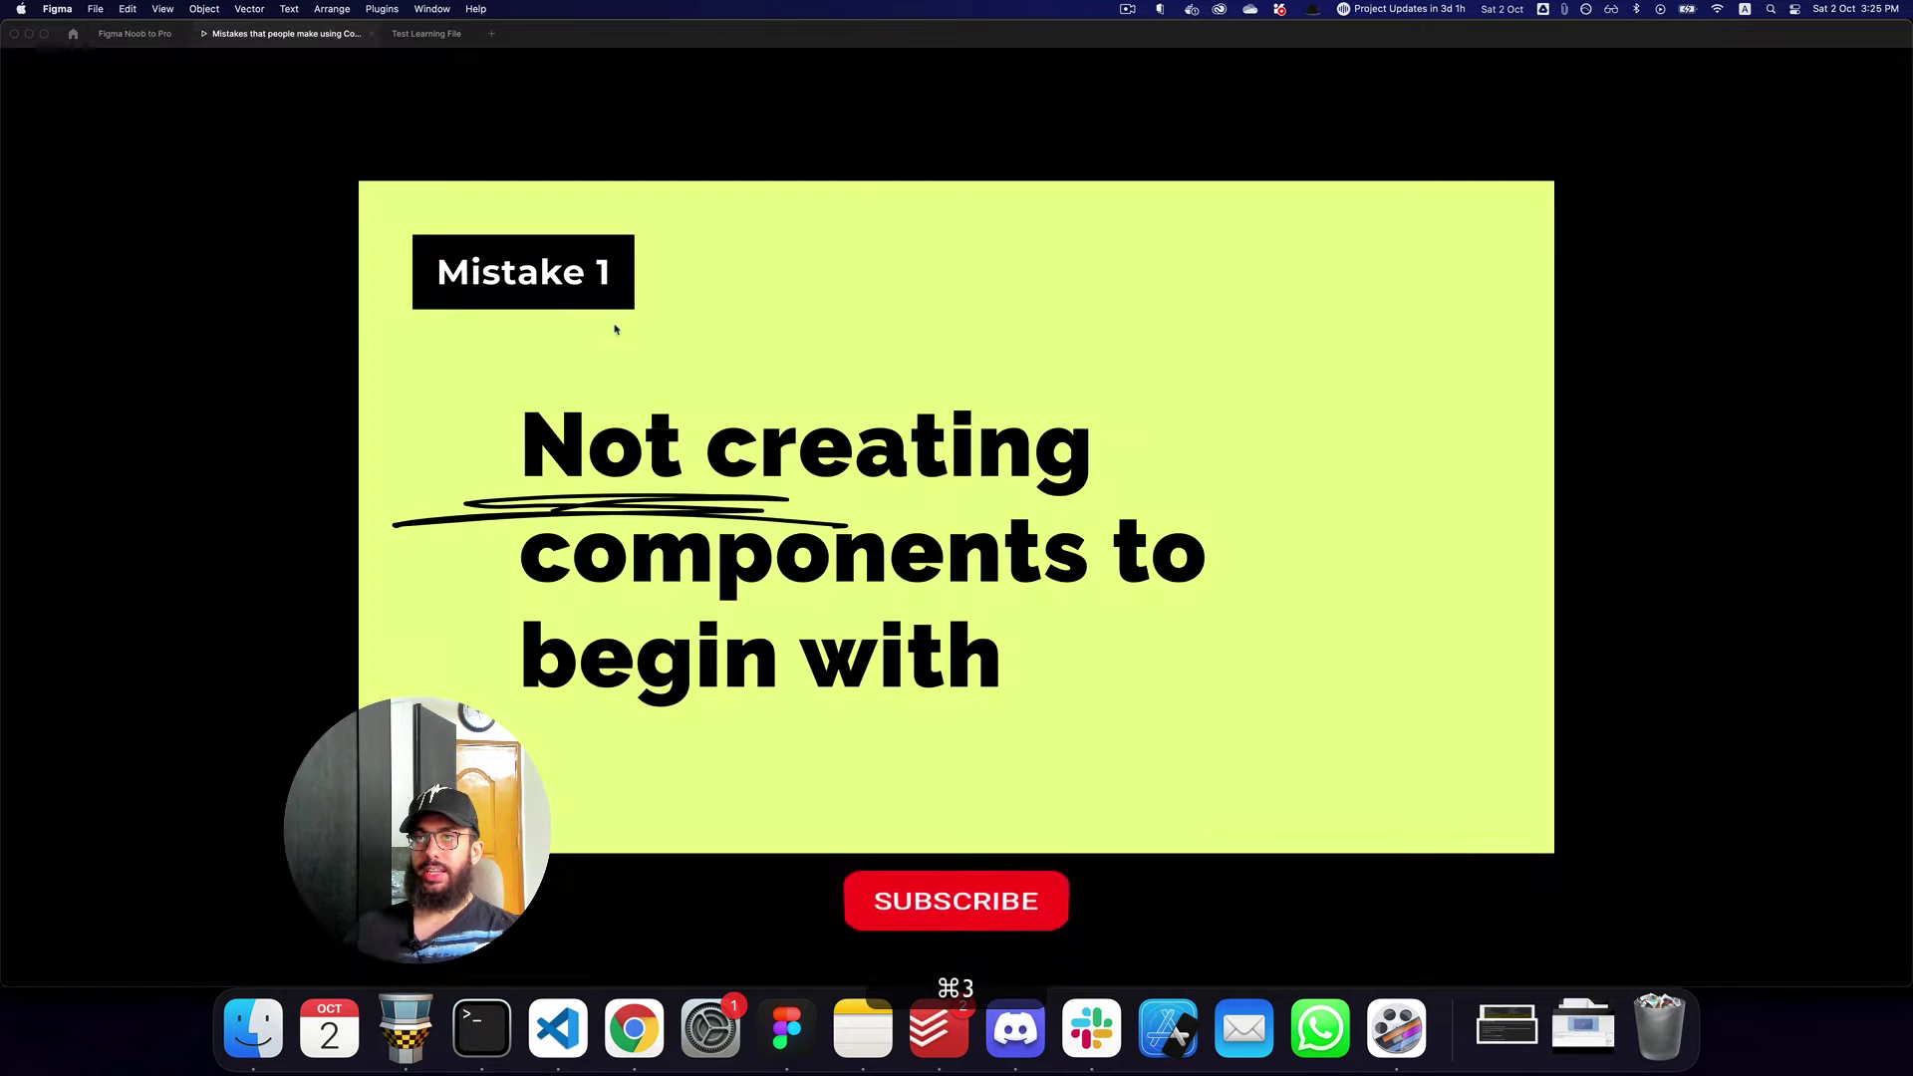
key("Right")
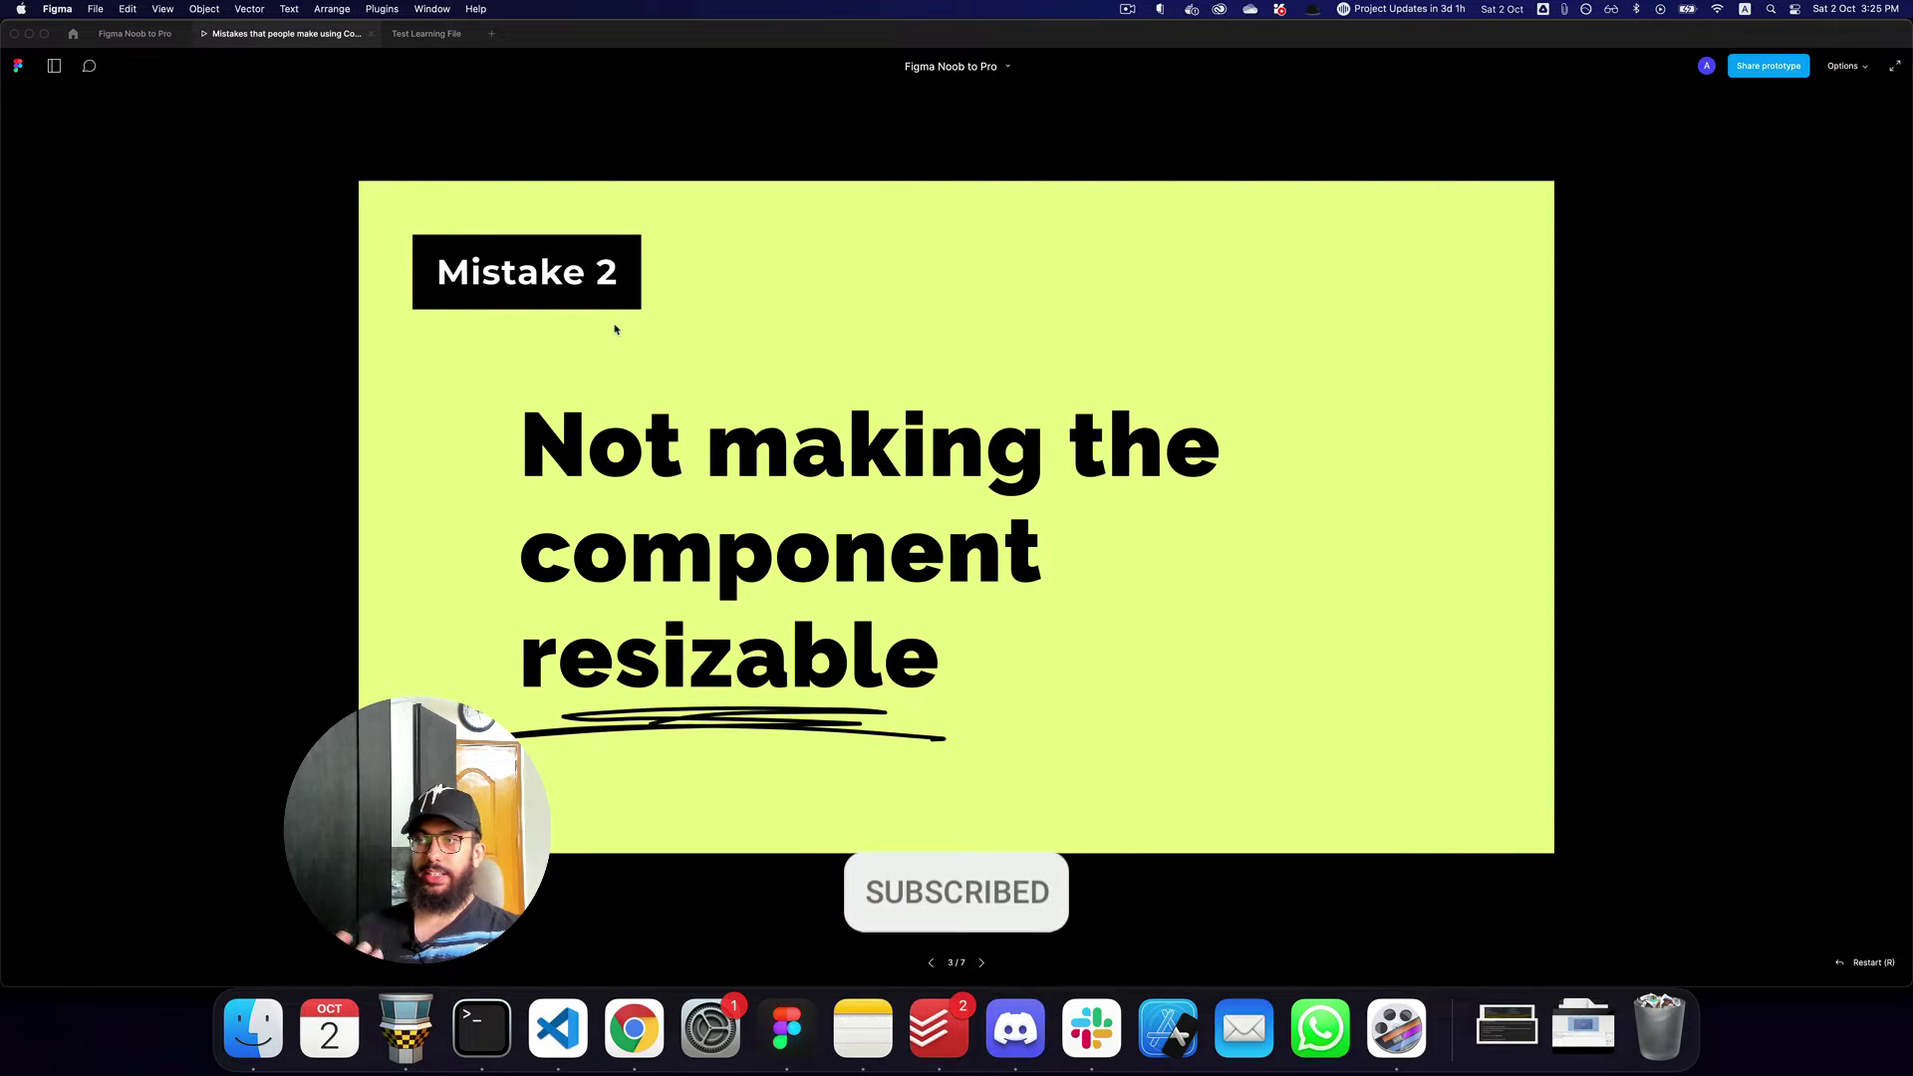
Return to the design file and set the Home frame's width to 1600.
key("super+2")
left_click(884, 328)
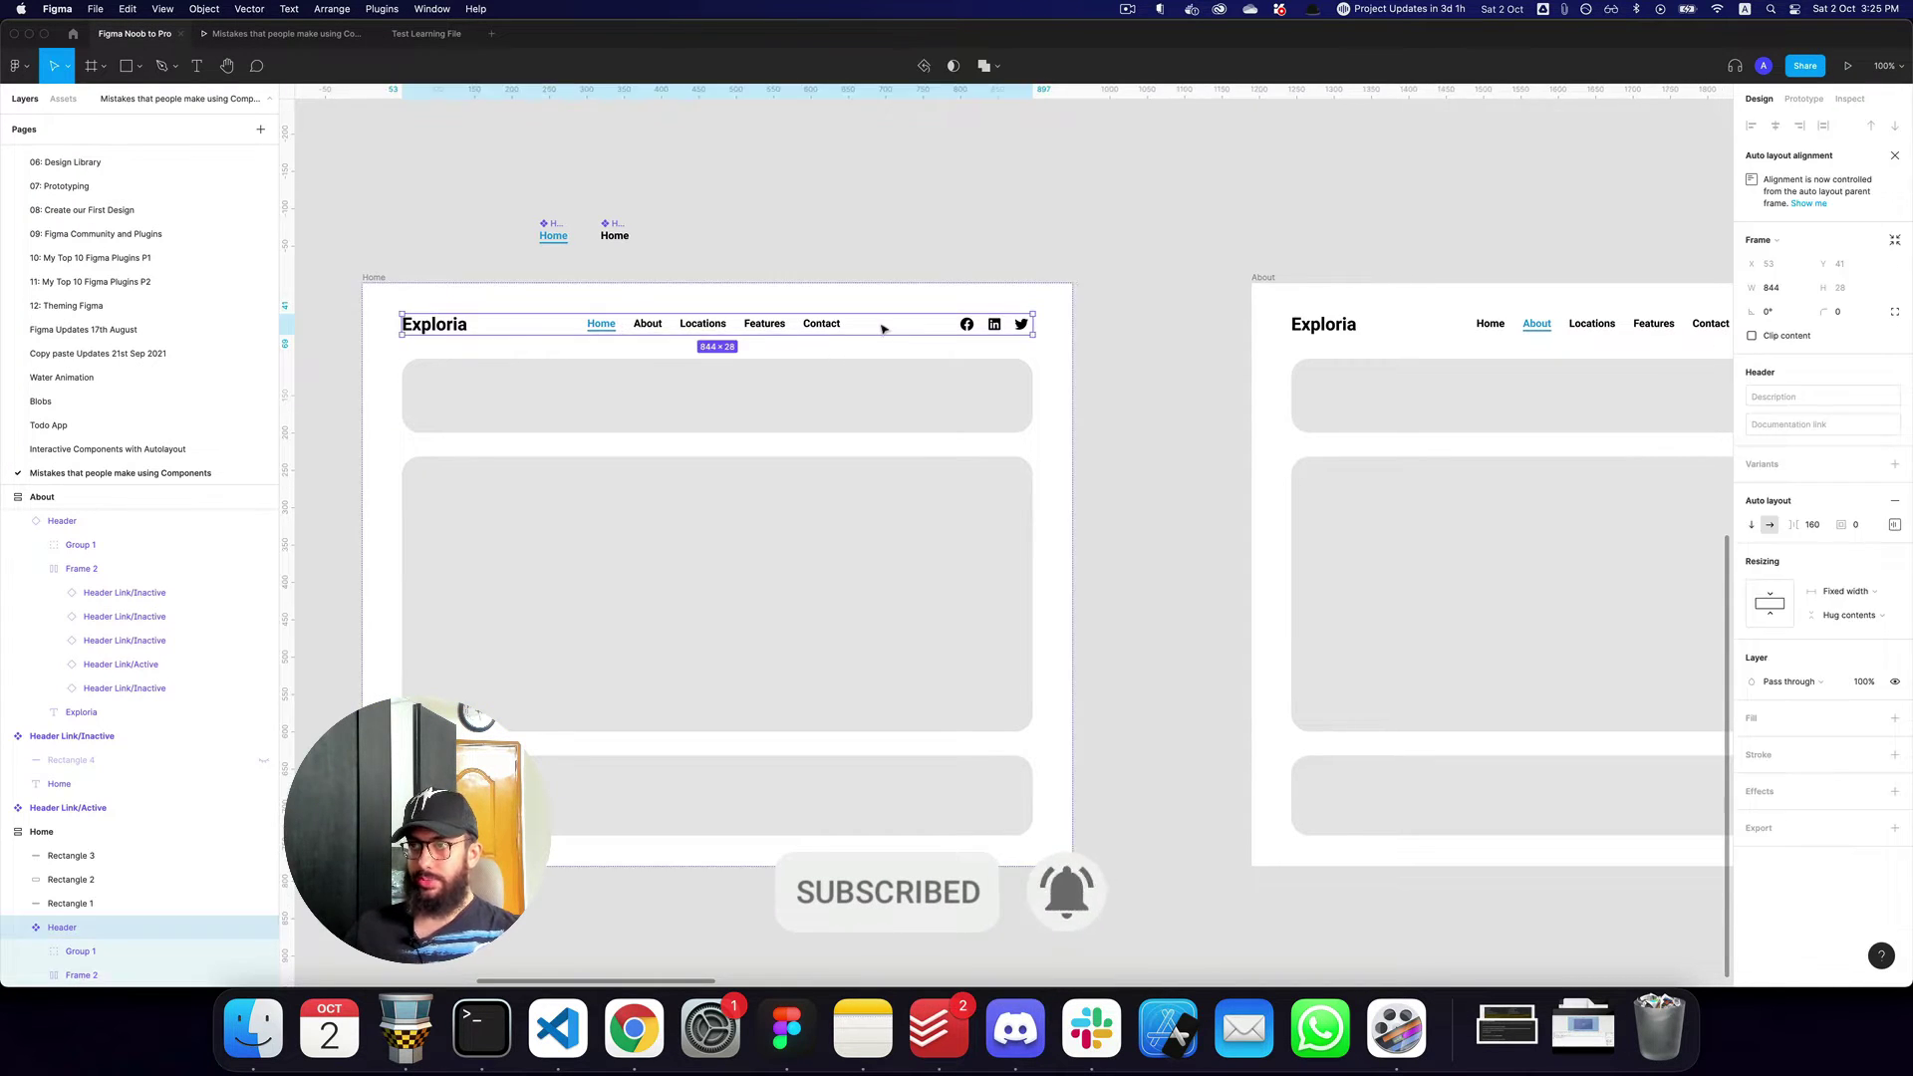
key("space")
left_click_drag(829, 301, 885, 316)
scroll(825, 324, "right", 1)
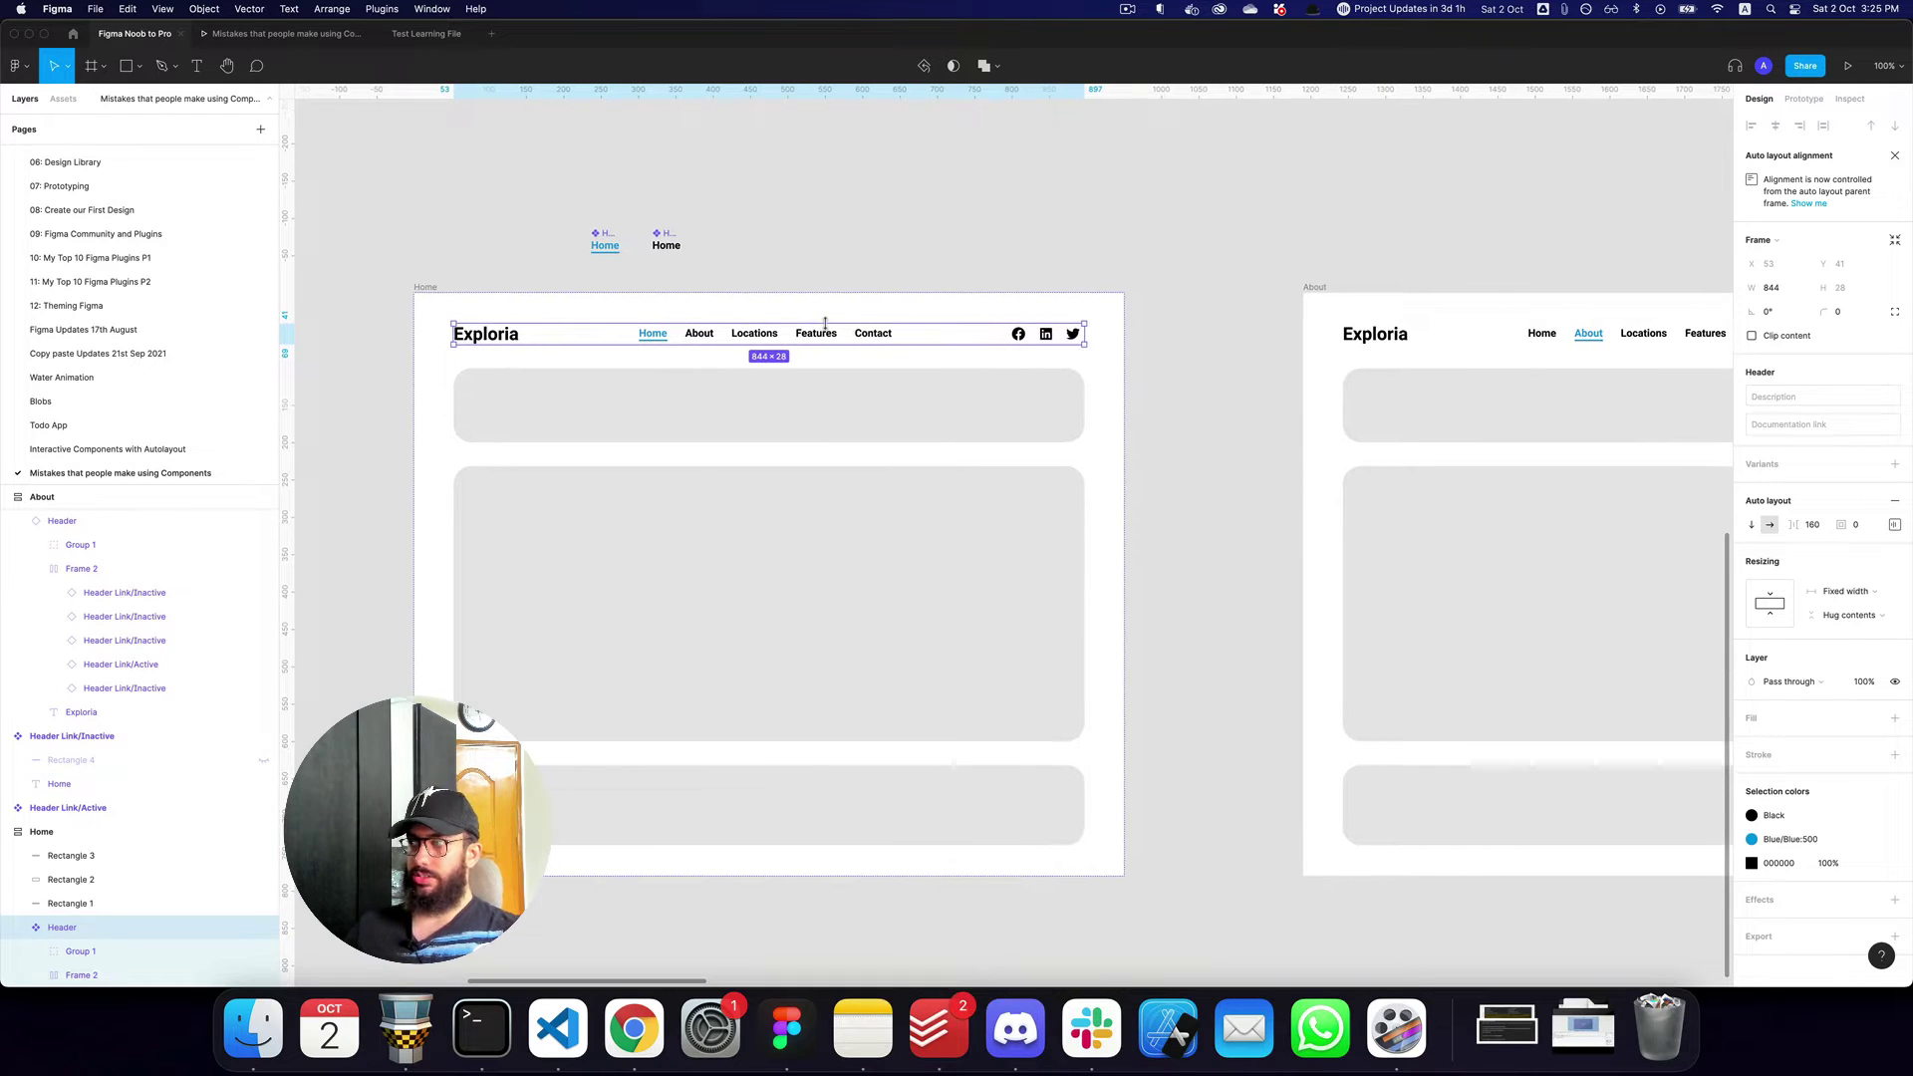
left_click(425, 287)
scroll(498, 284, "left", 2)
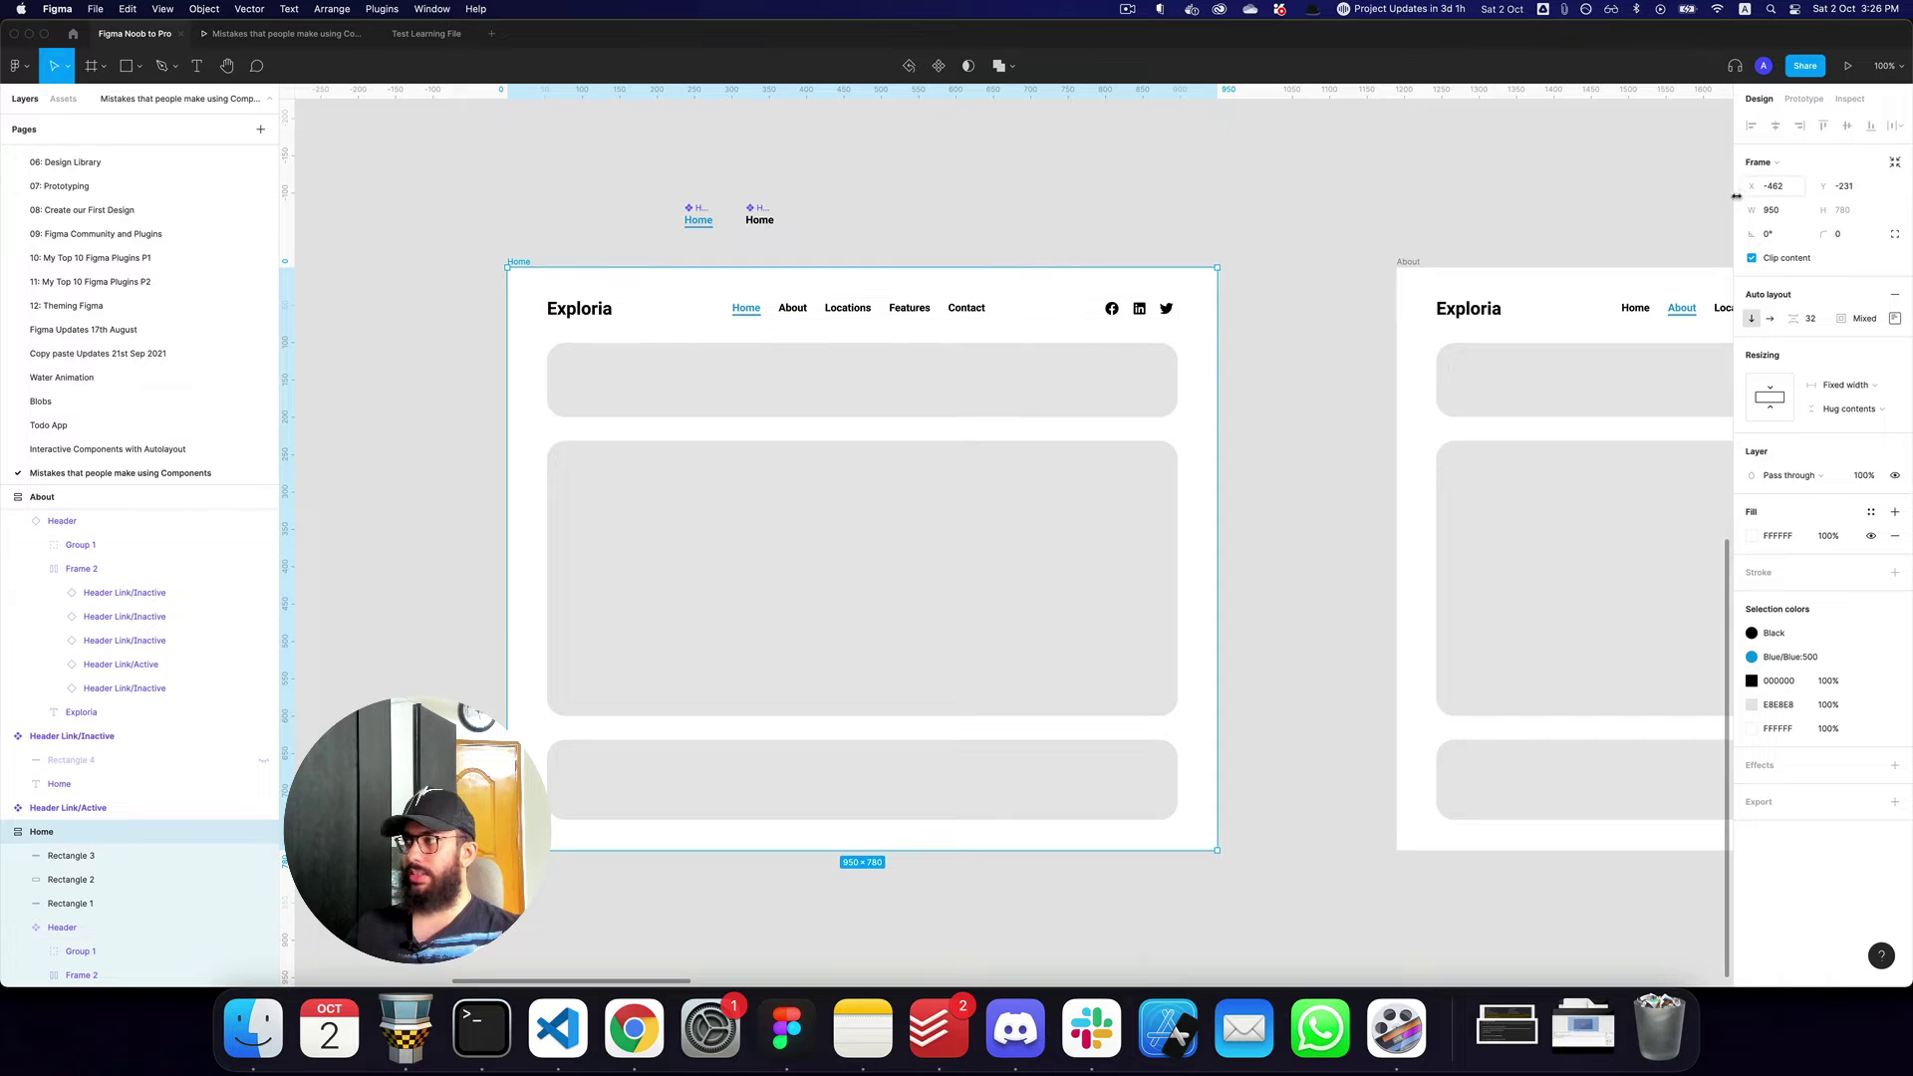
left_click(1783, 214)
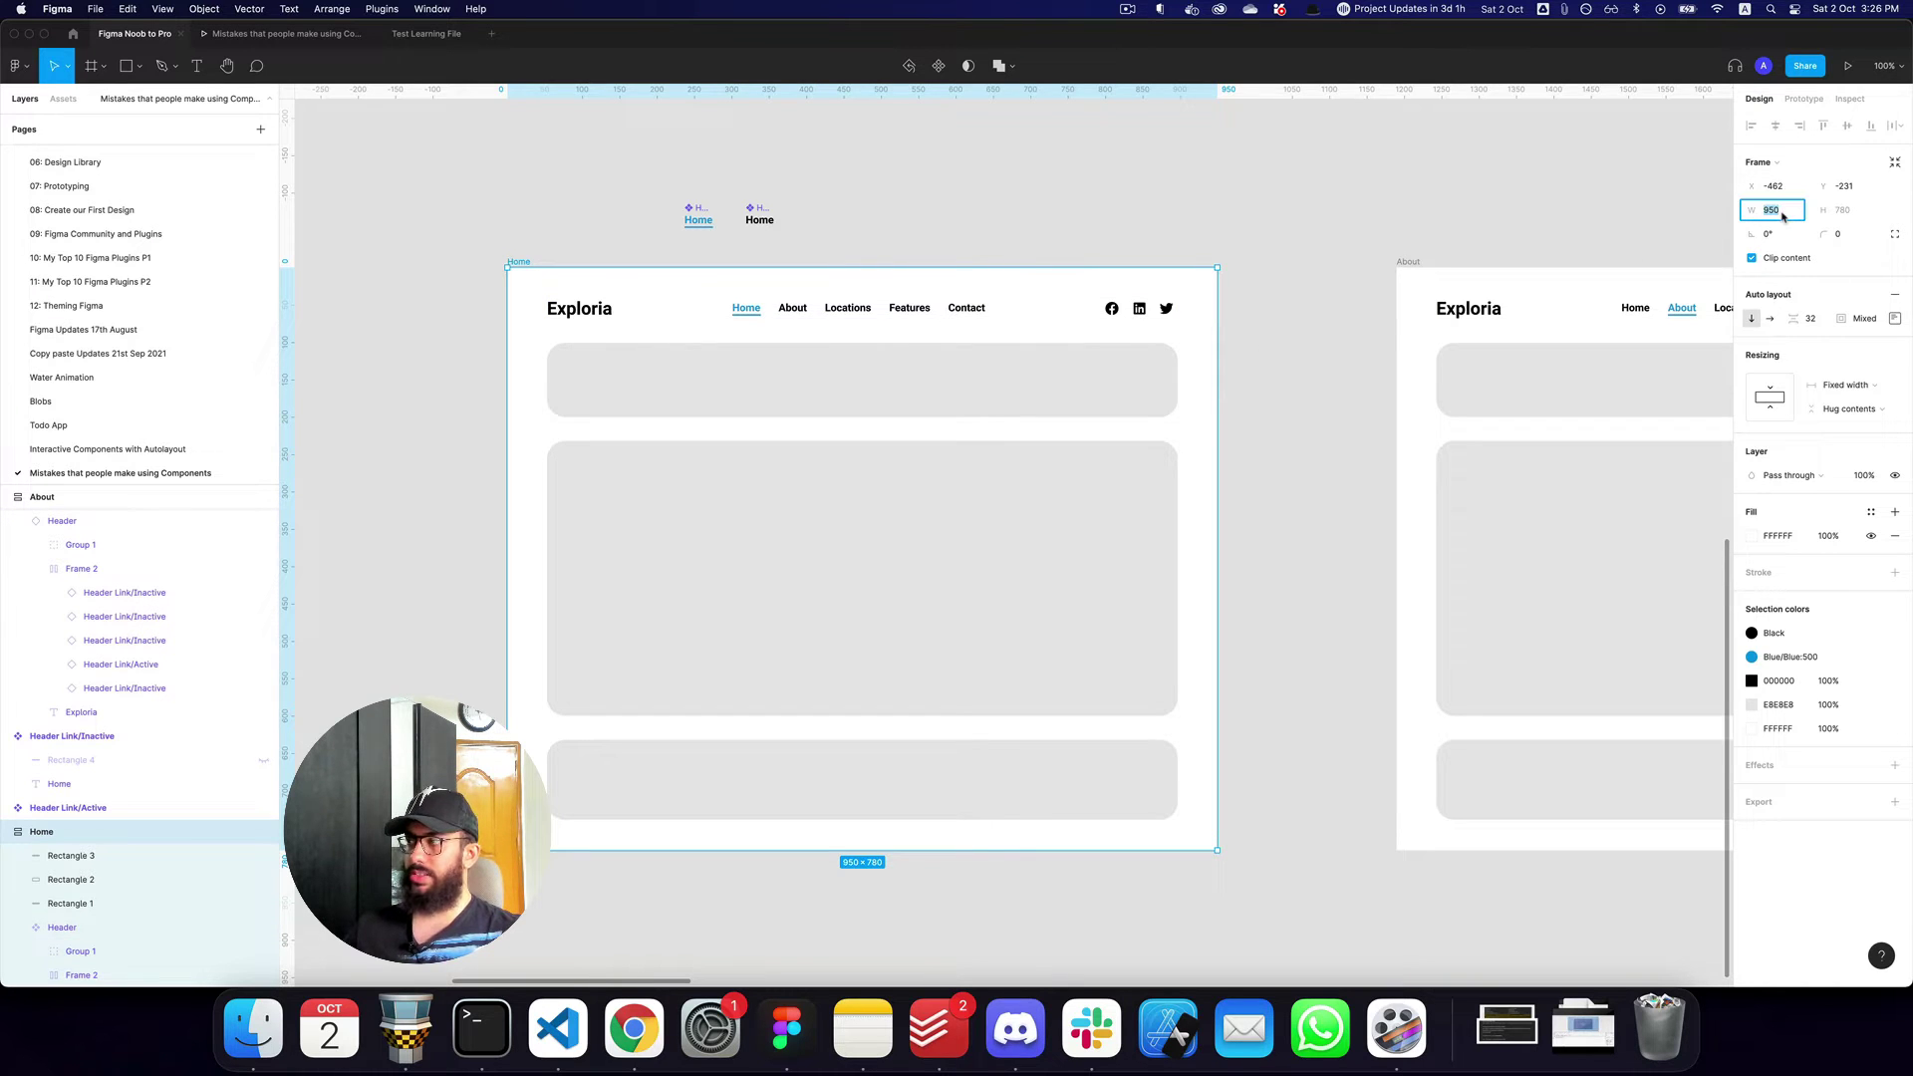
type("160")
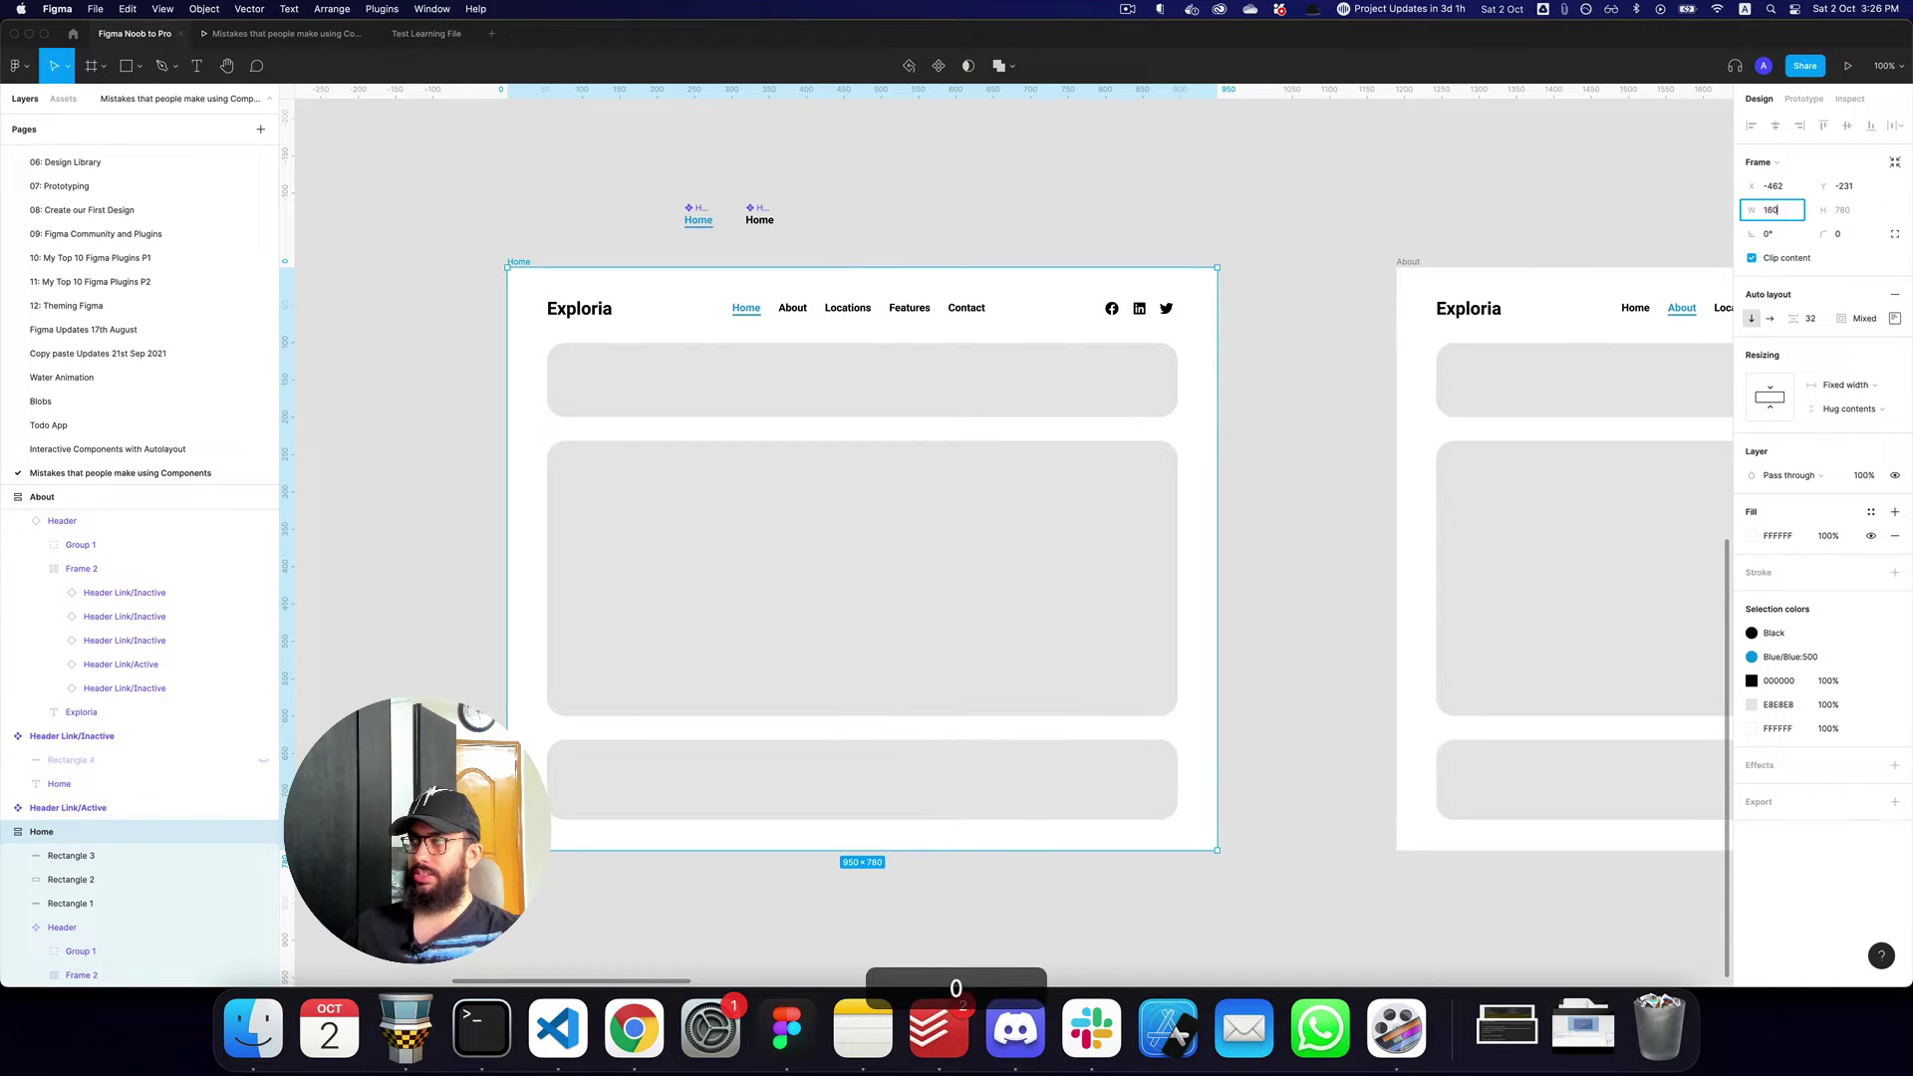
type("0")
key("Return")
Move the widened Home frame away from the About frame, to about X -1613, Y -123.
key("space")
left_click_drag(521, 261, 99, 273)
key("space")
left_click_drag(330, 279, 685, 228)
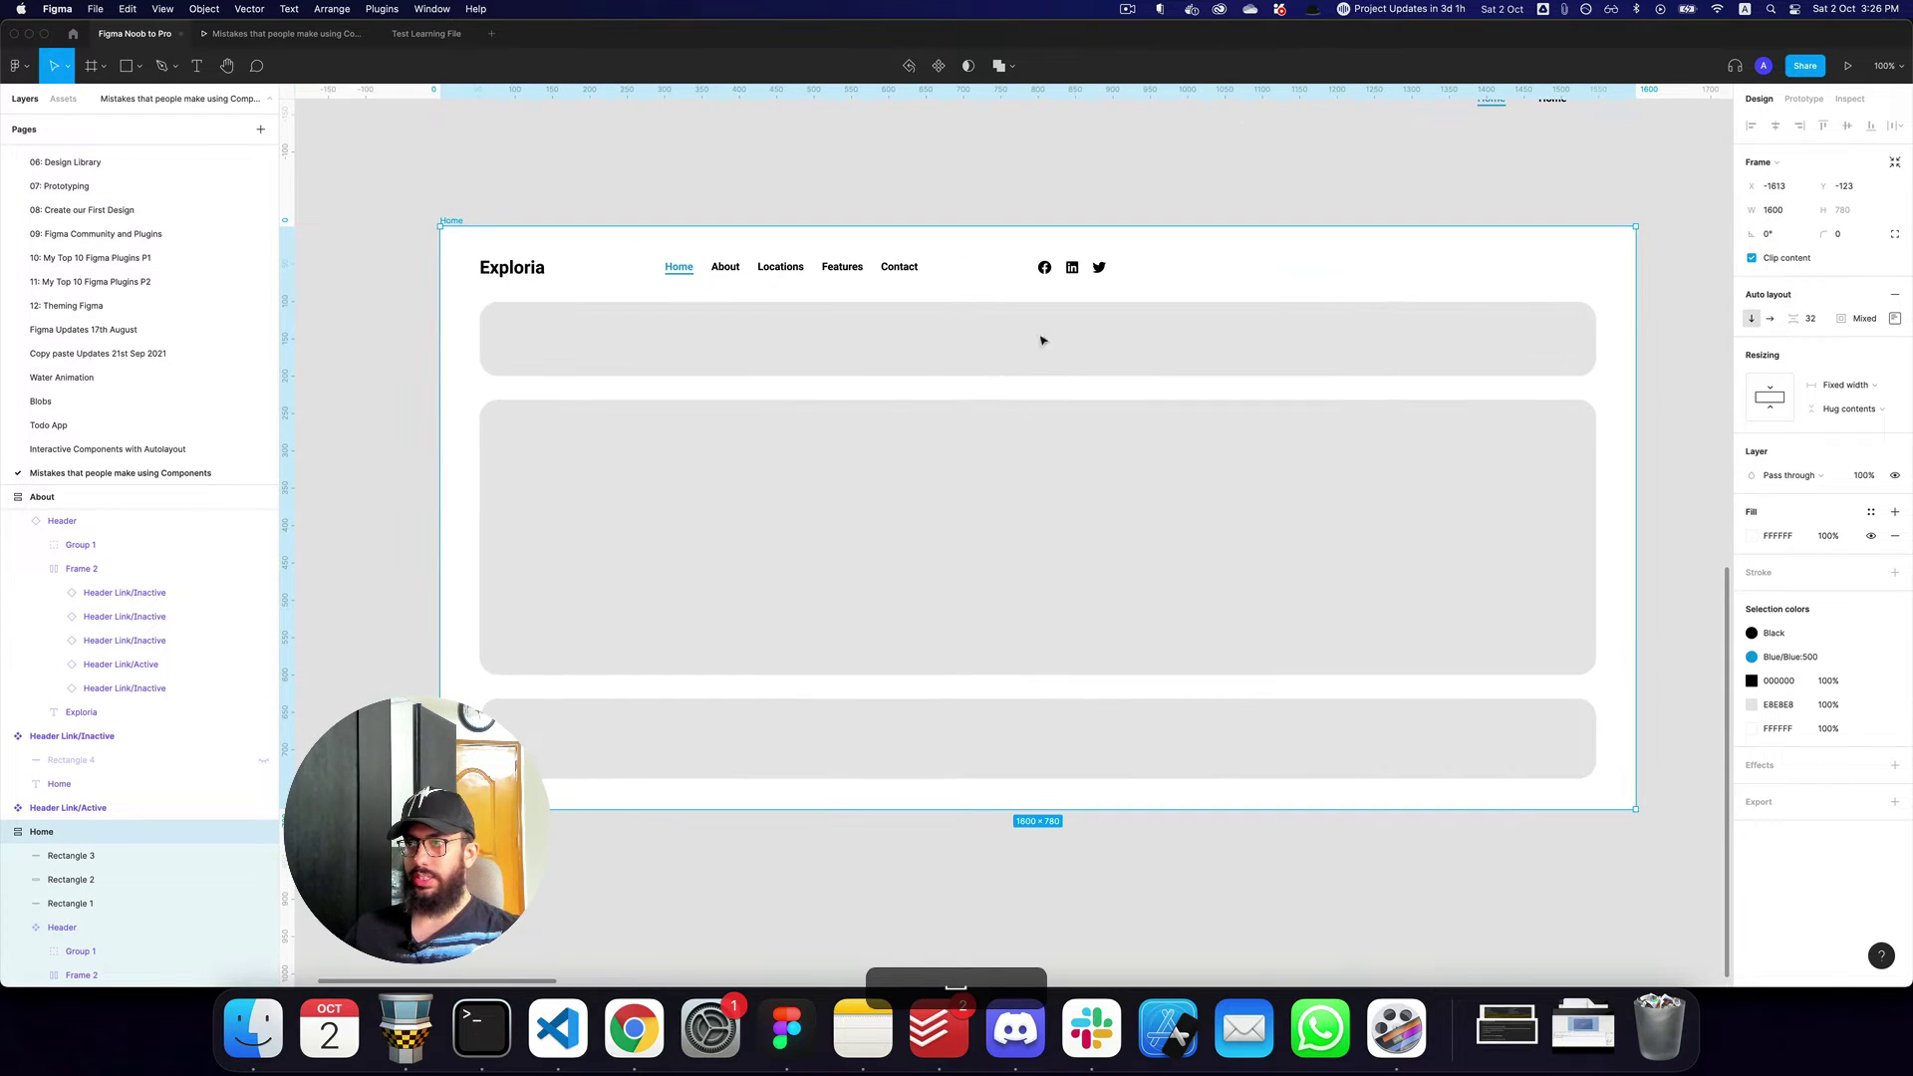
Set the Home frame header's horizontal resizing to Fill container.
left_click(902, 261)
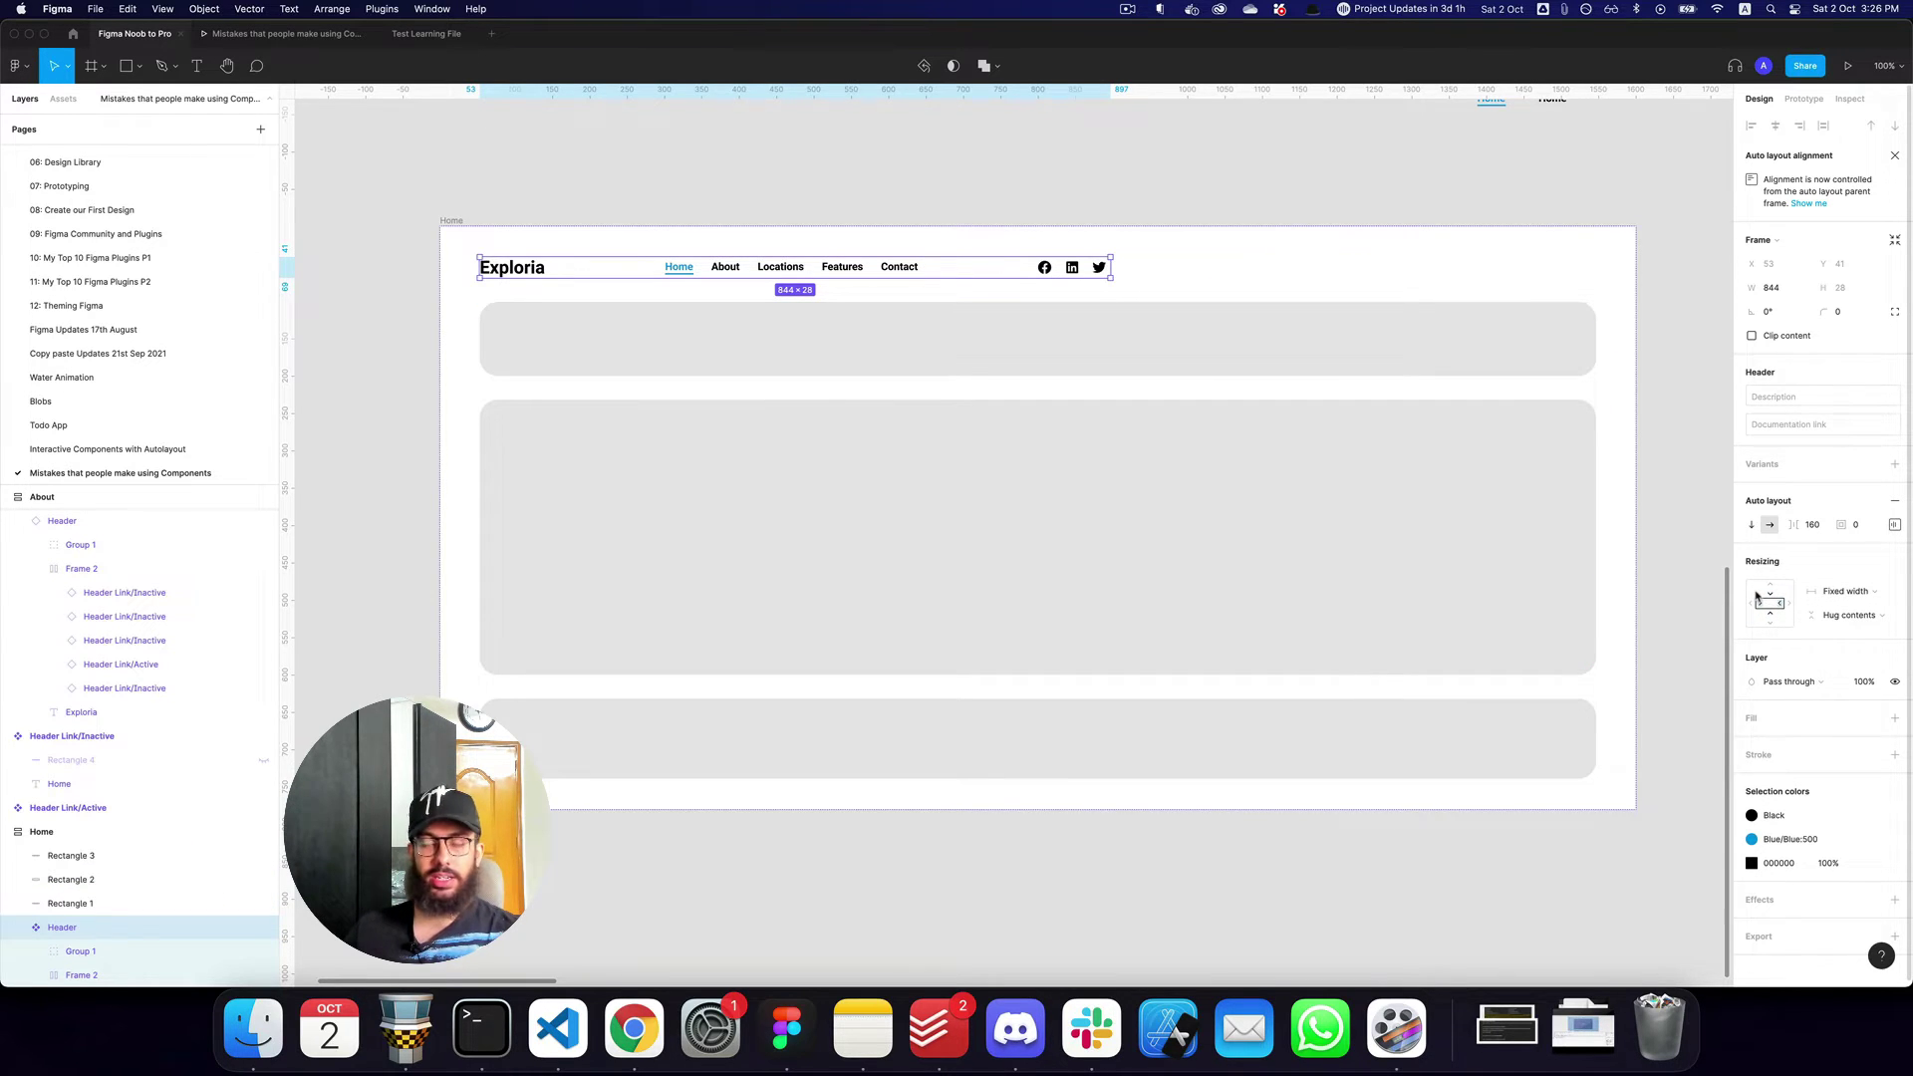
key("super+2")
key("super+3")
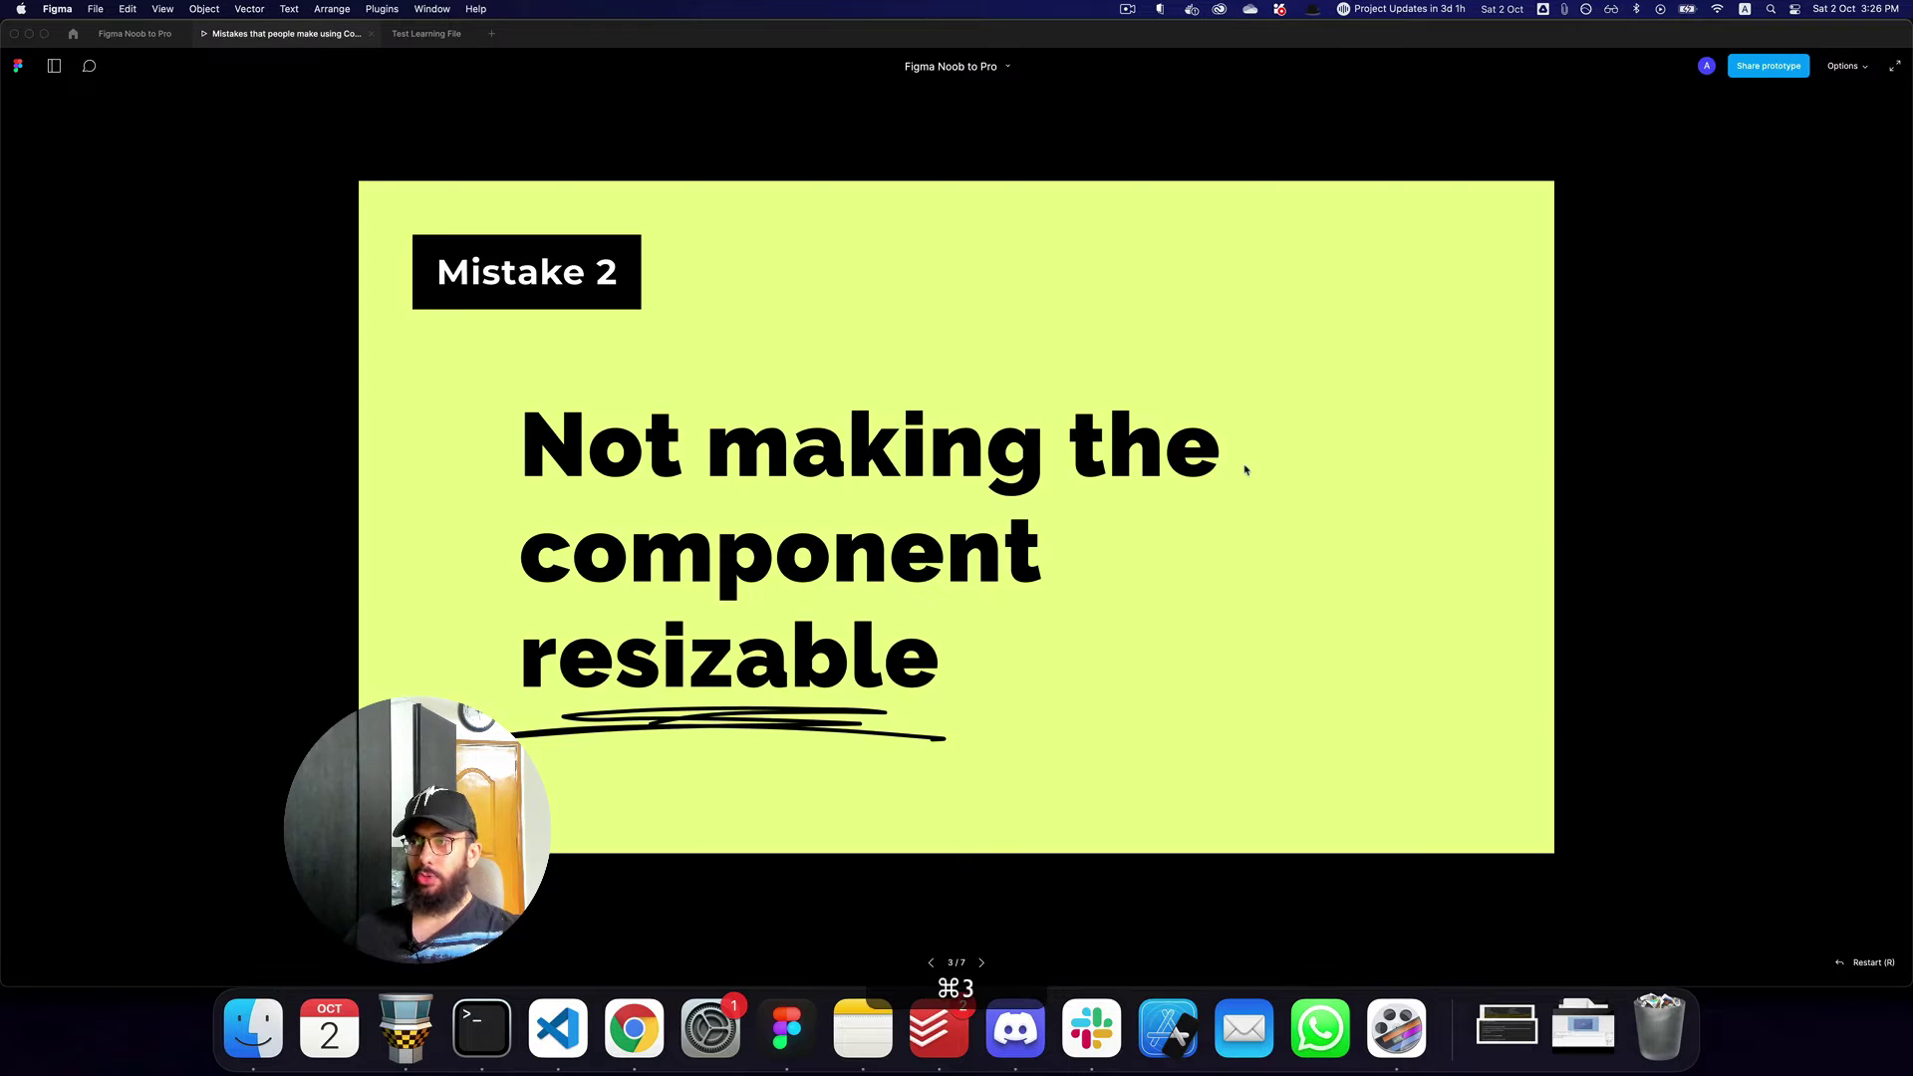
key("super+1")
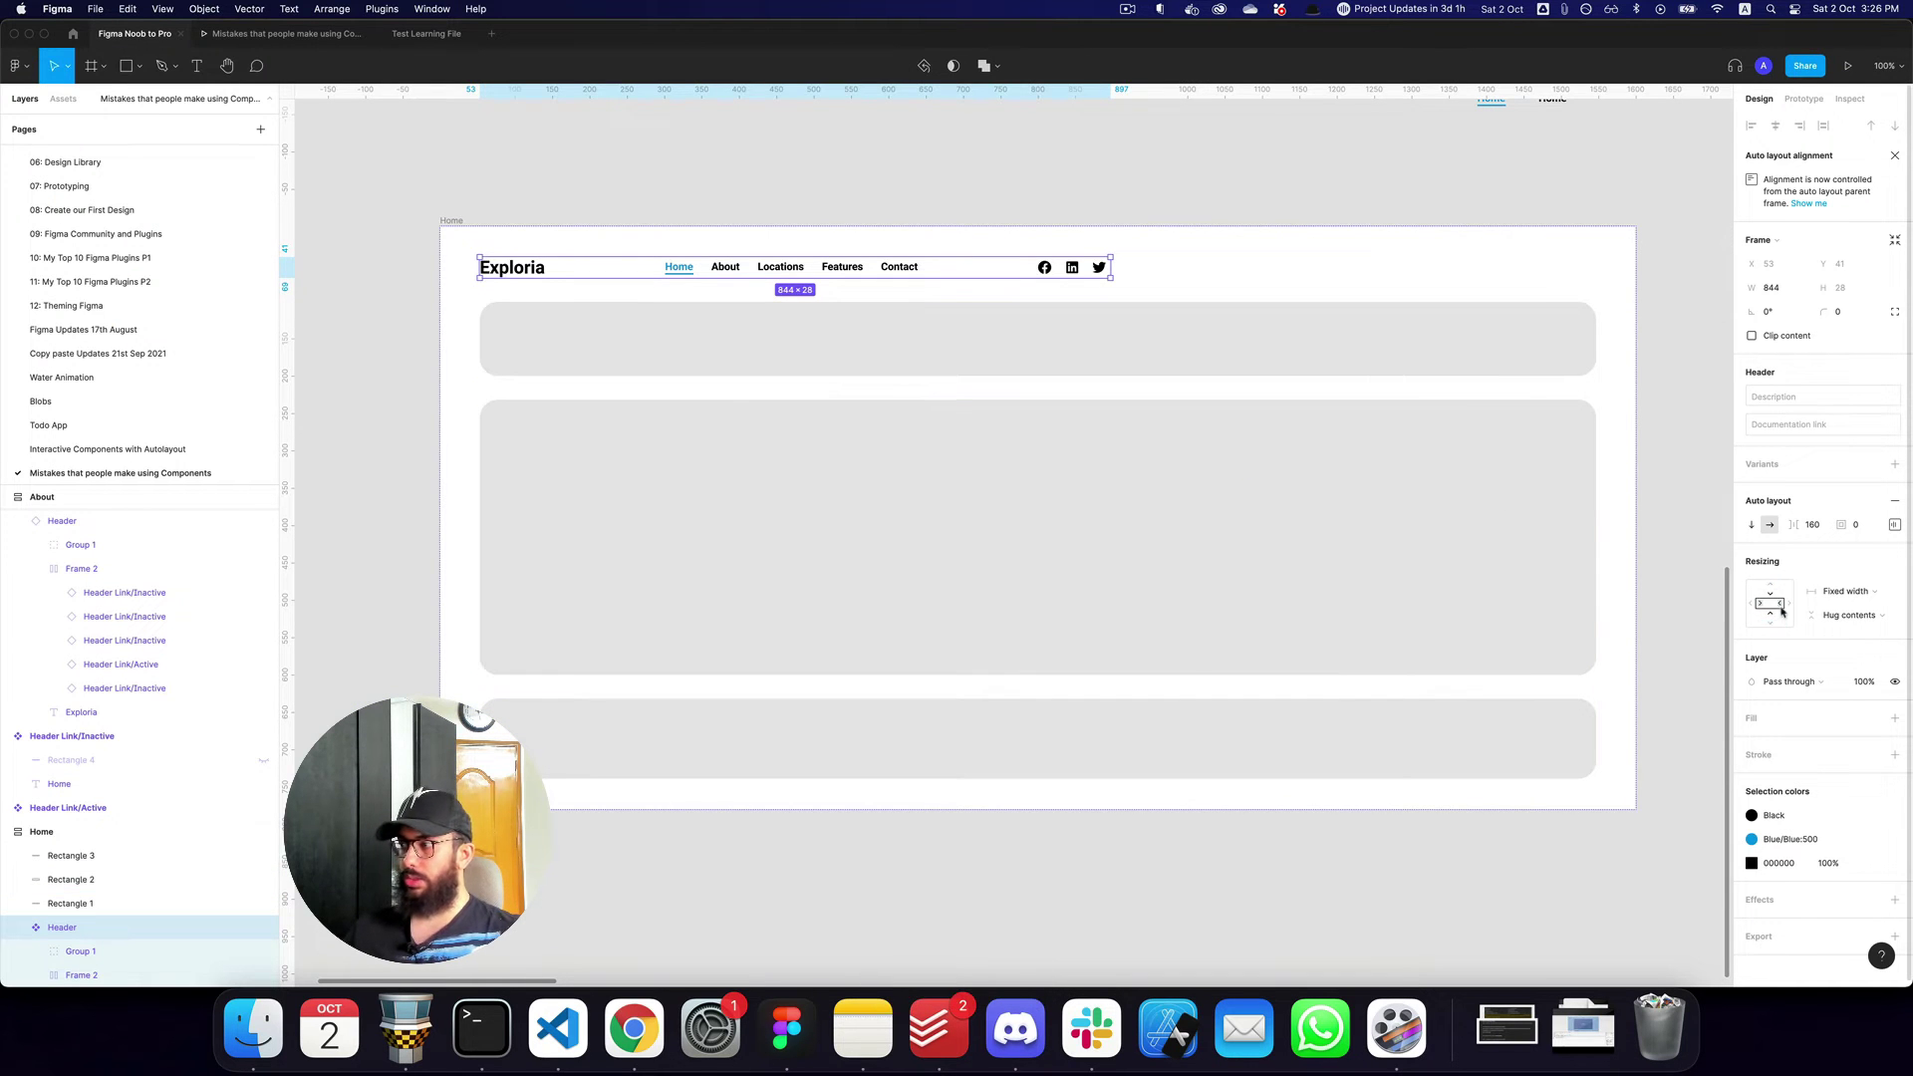
scroll(1320, 375, "right", 2)
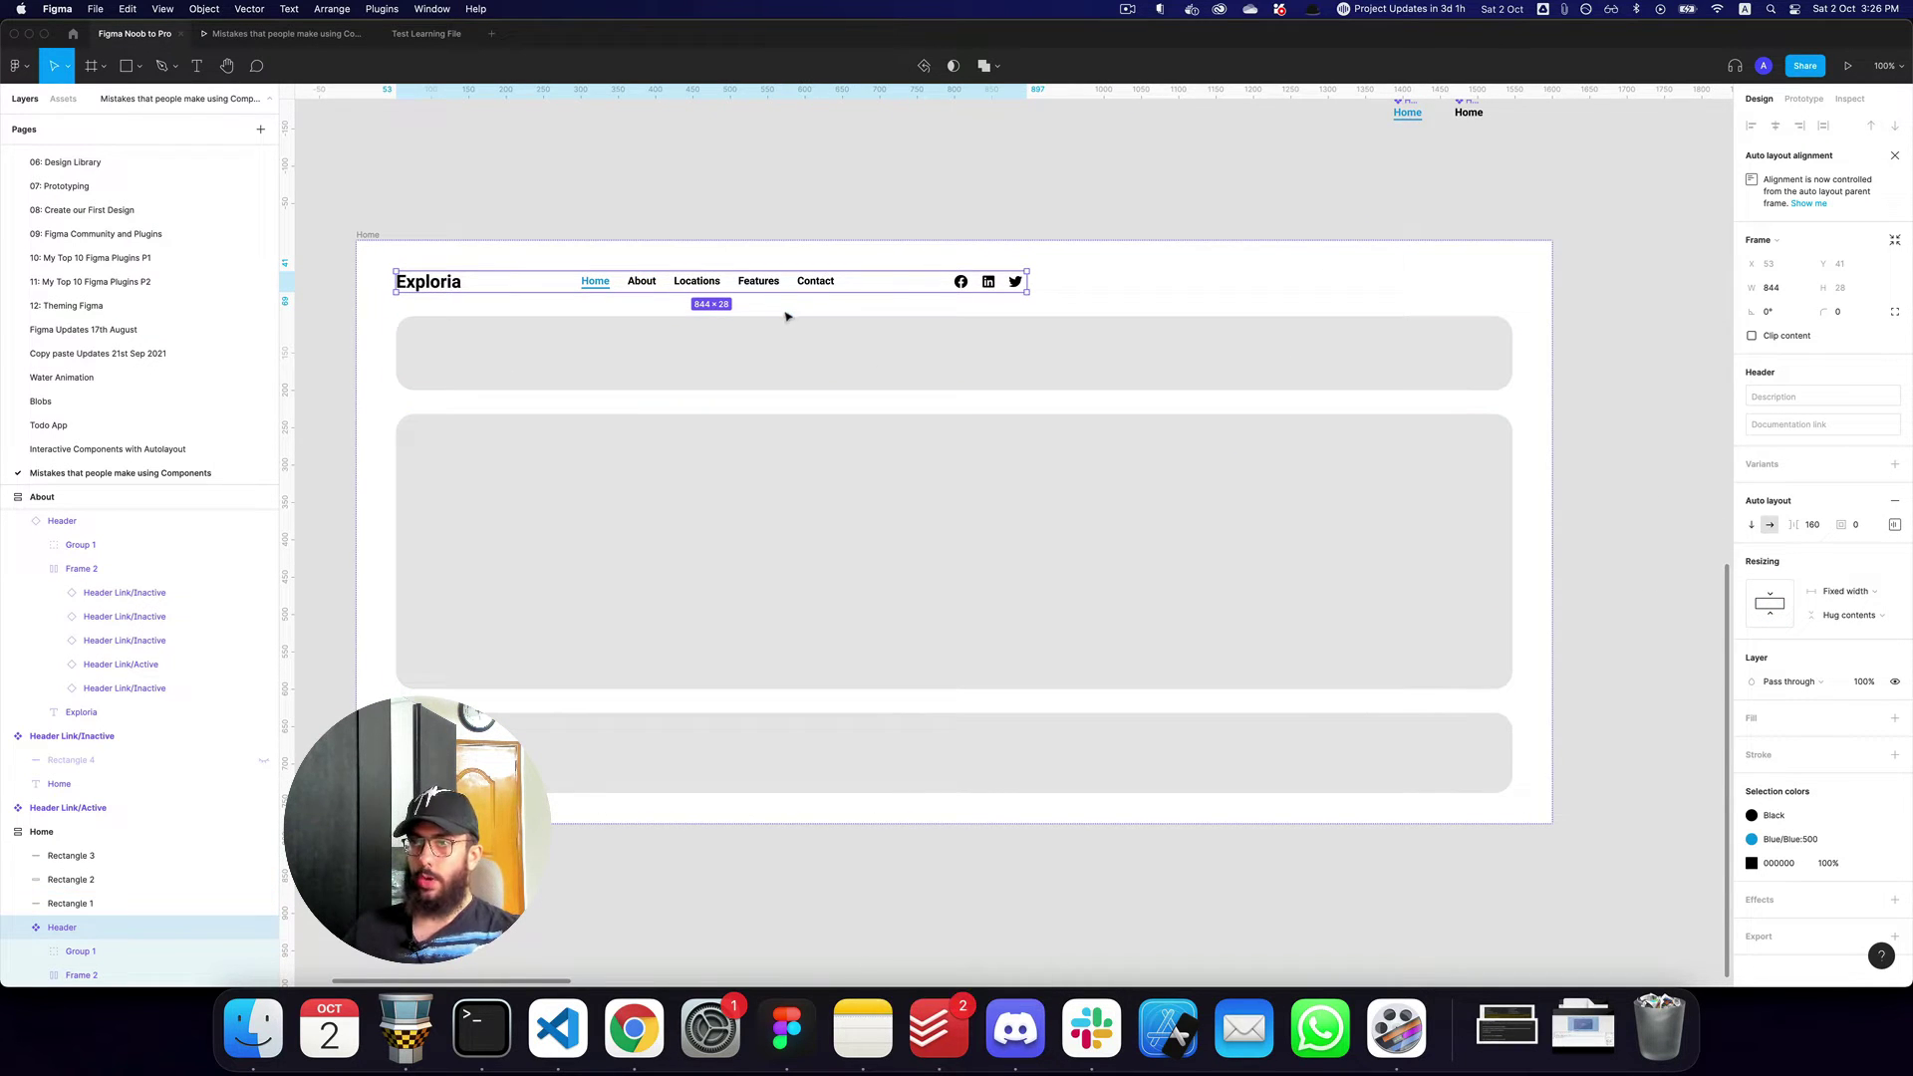
left_click(1790, 605)
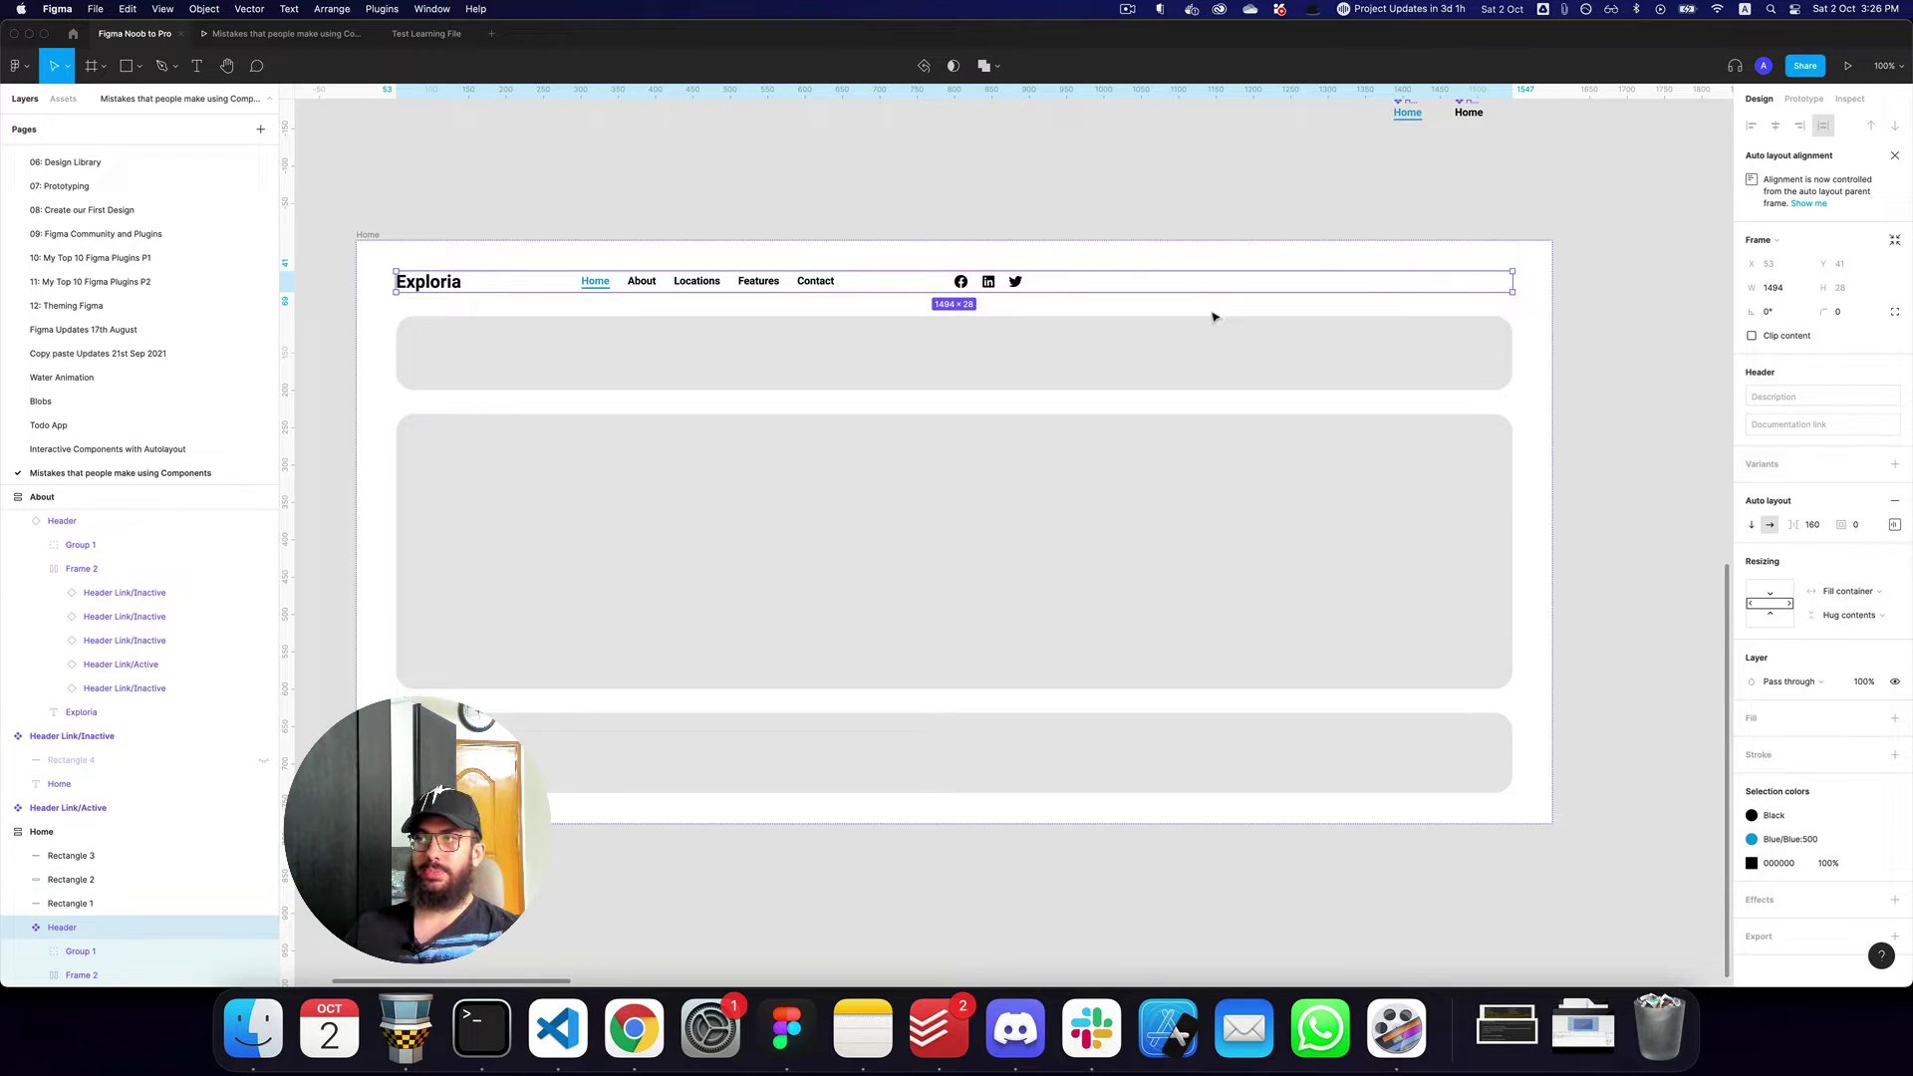
Try setting the header's auto layout spacing between items to Auto.
left_click(1812, 525)
type("auto")
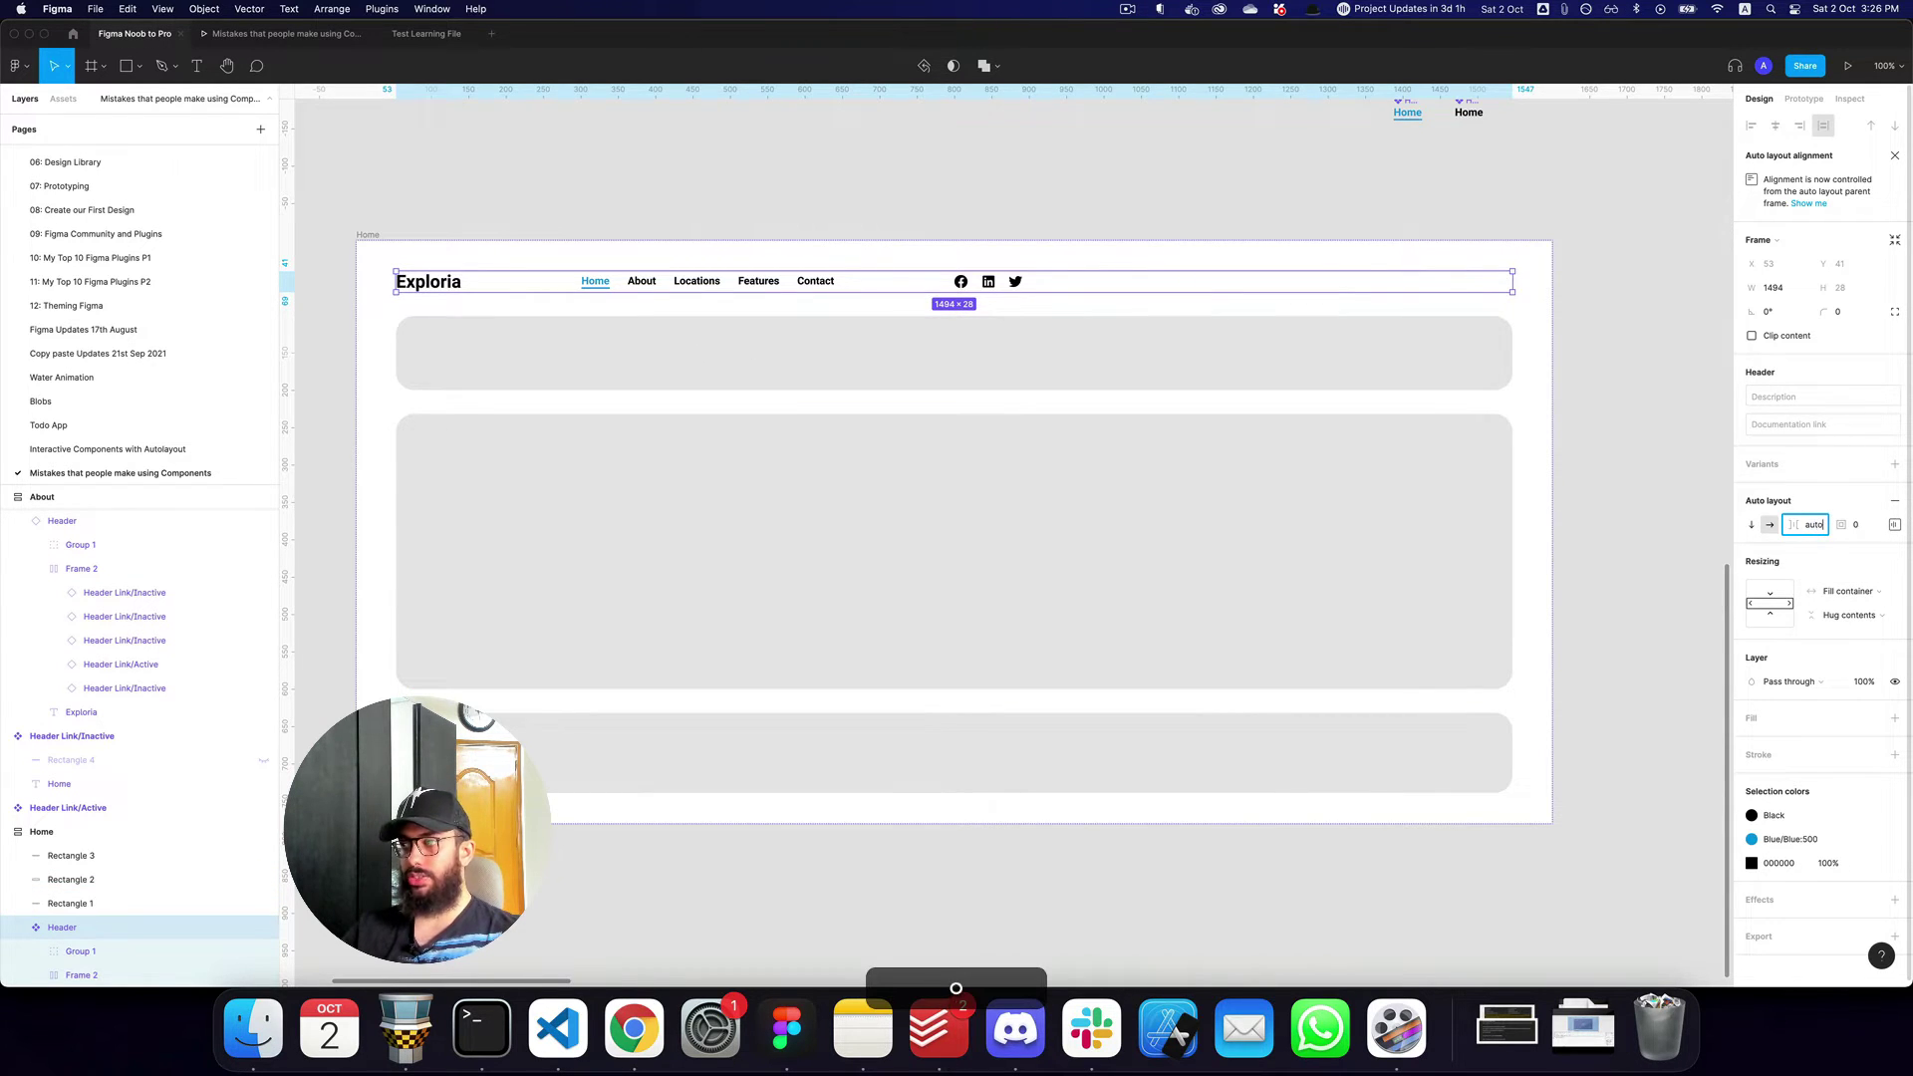
key("Return")
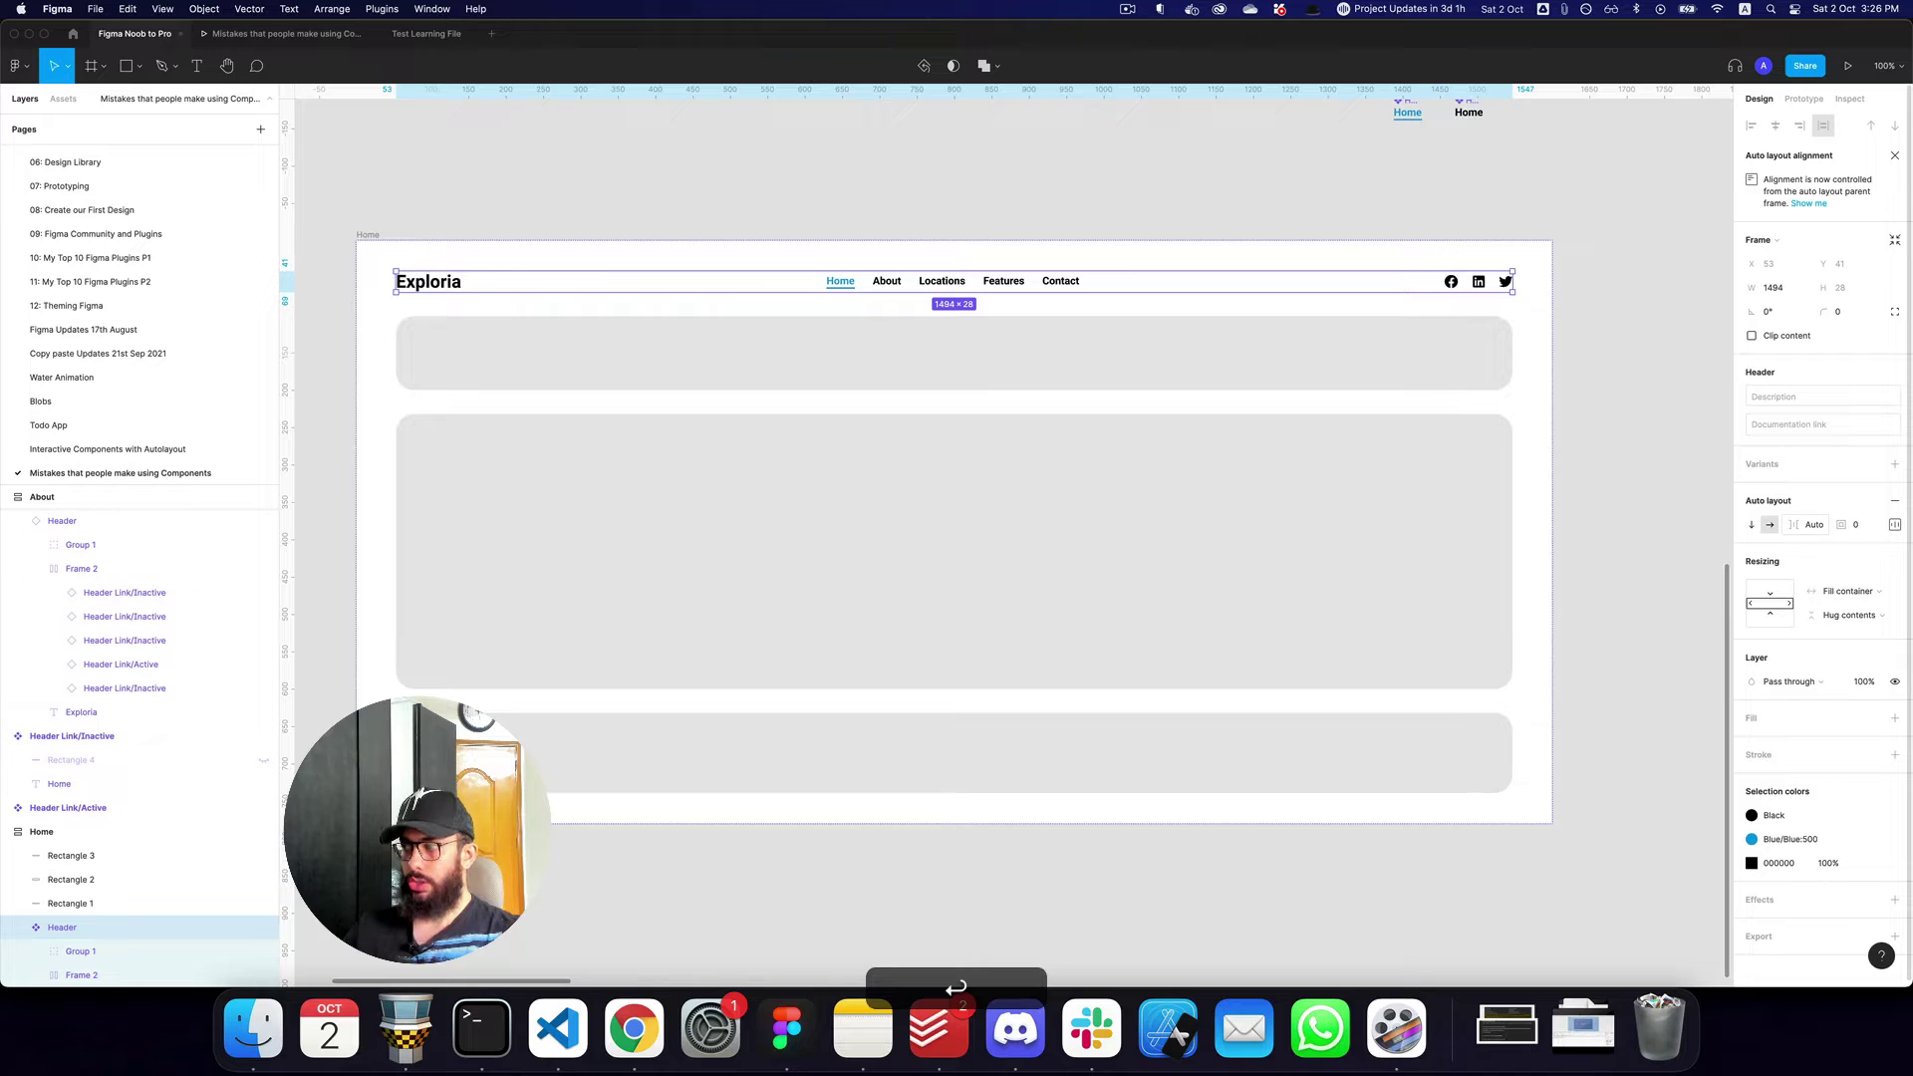
key("super+z")
Set the Home frame header's auto layout distribution to Space between.
left_click(1894, 524)
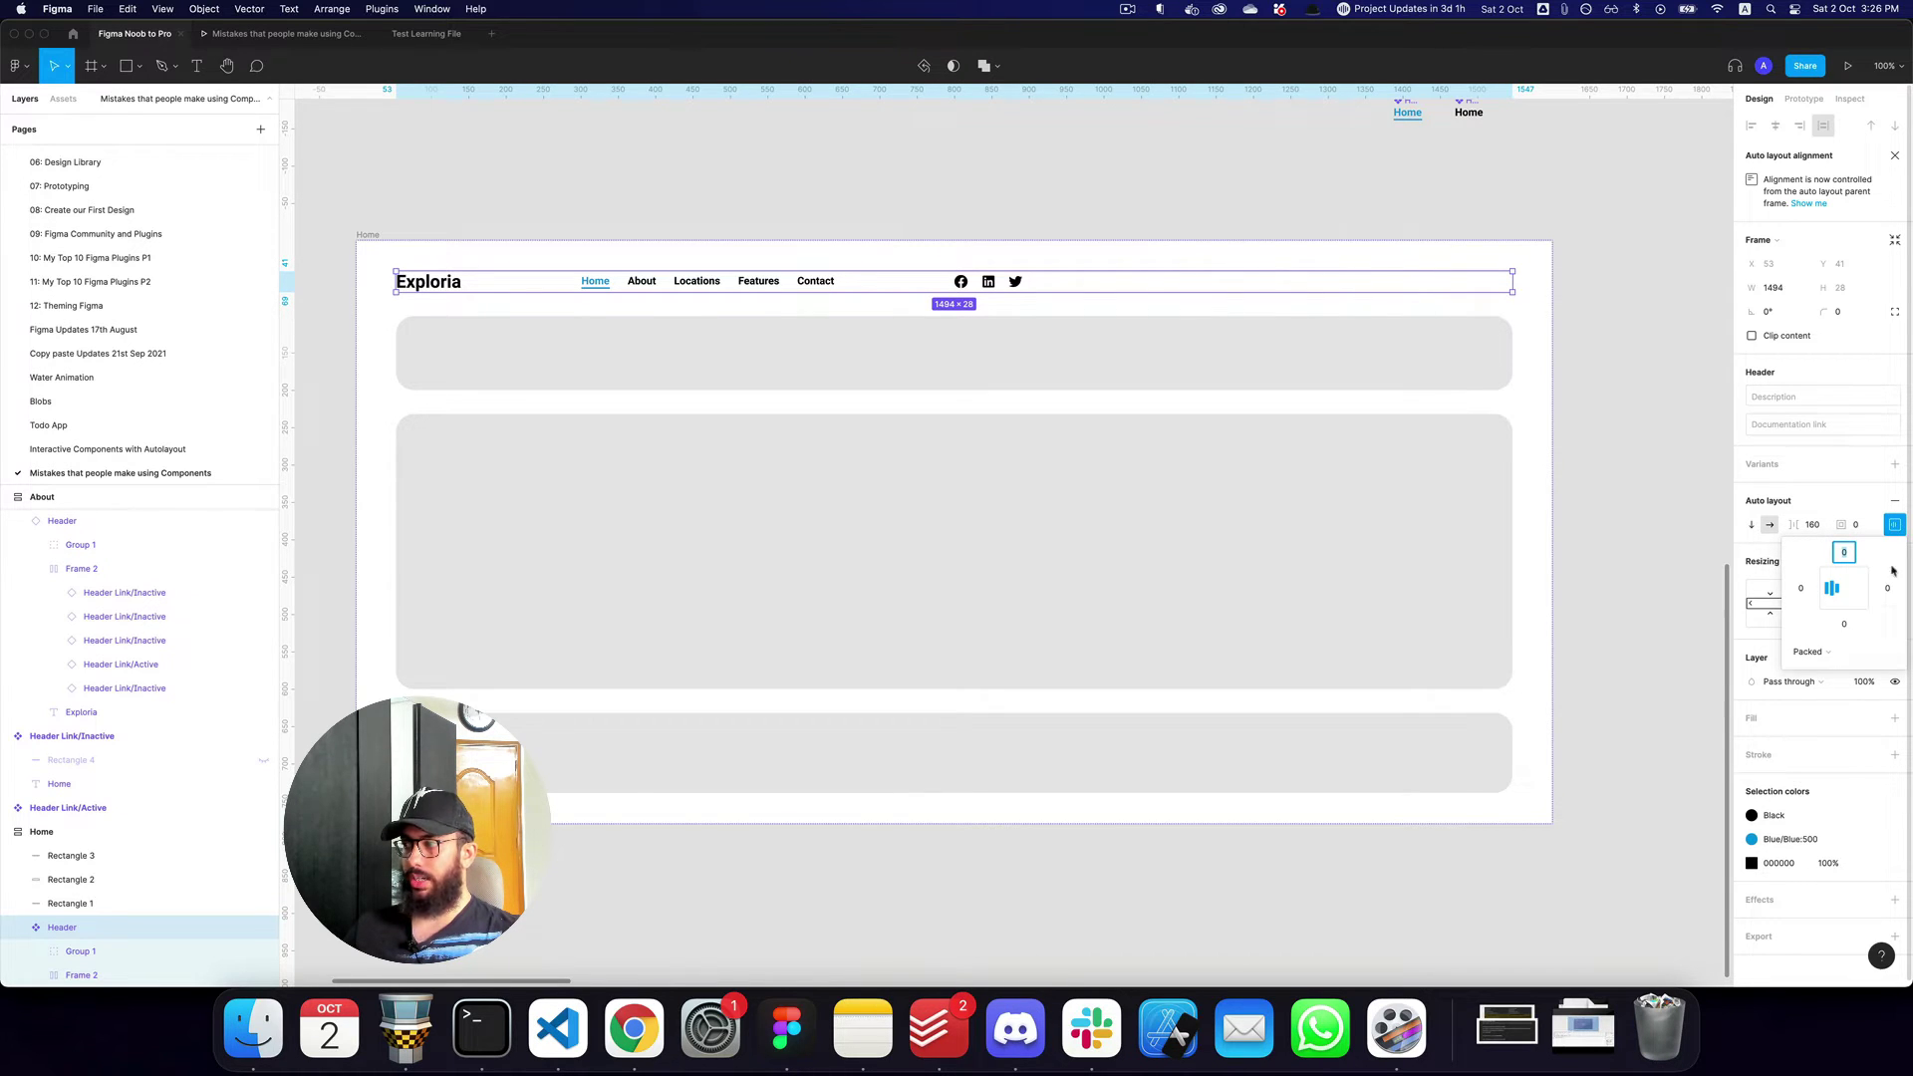
left_click(1816, 653)
left_click(1822, 671)
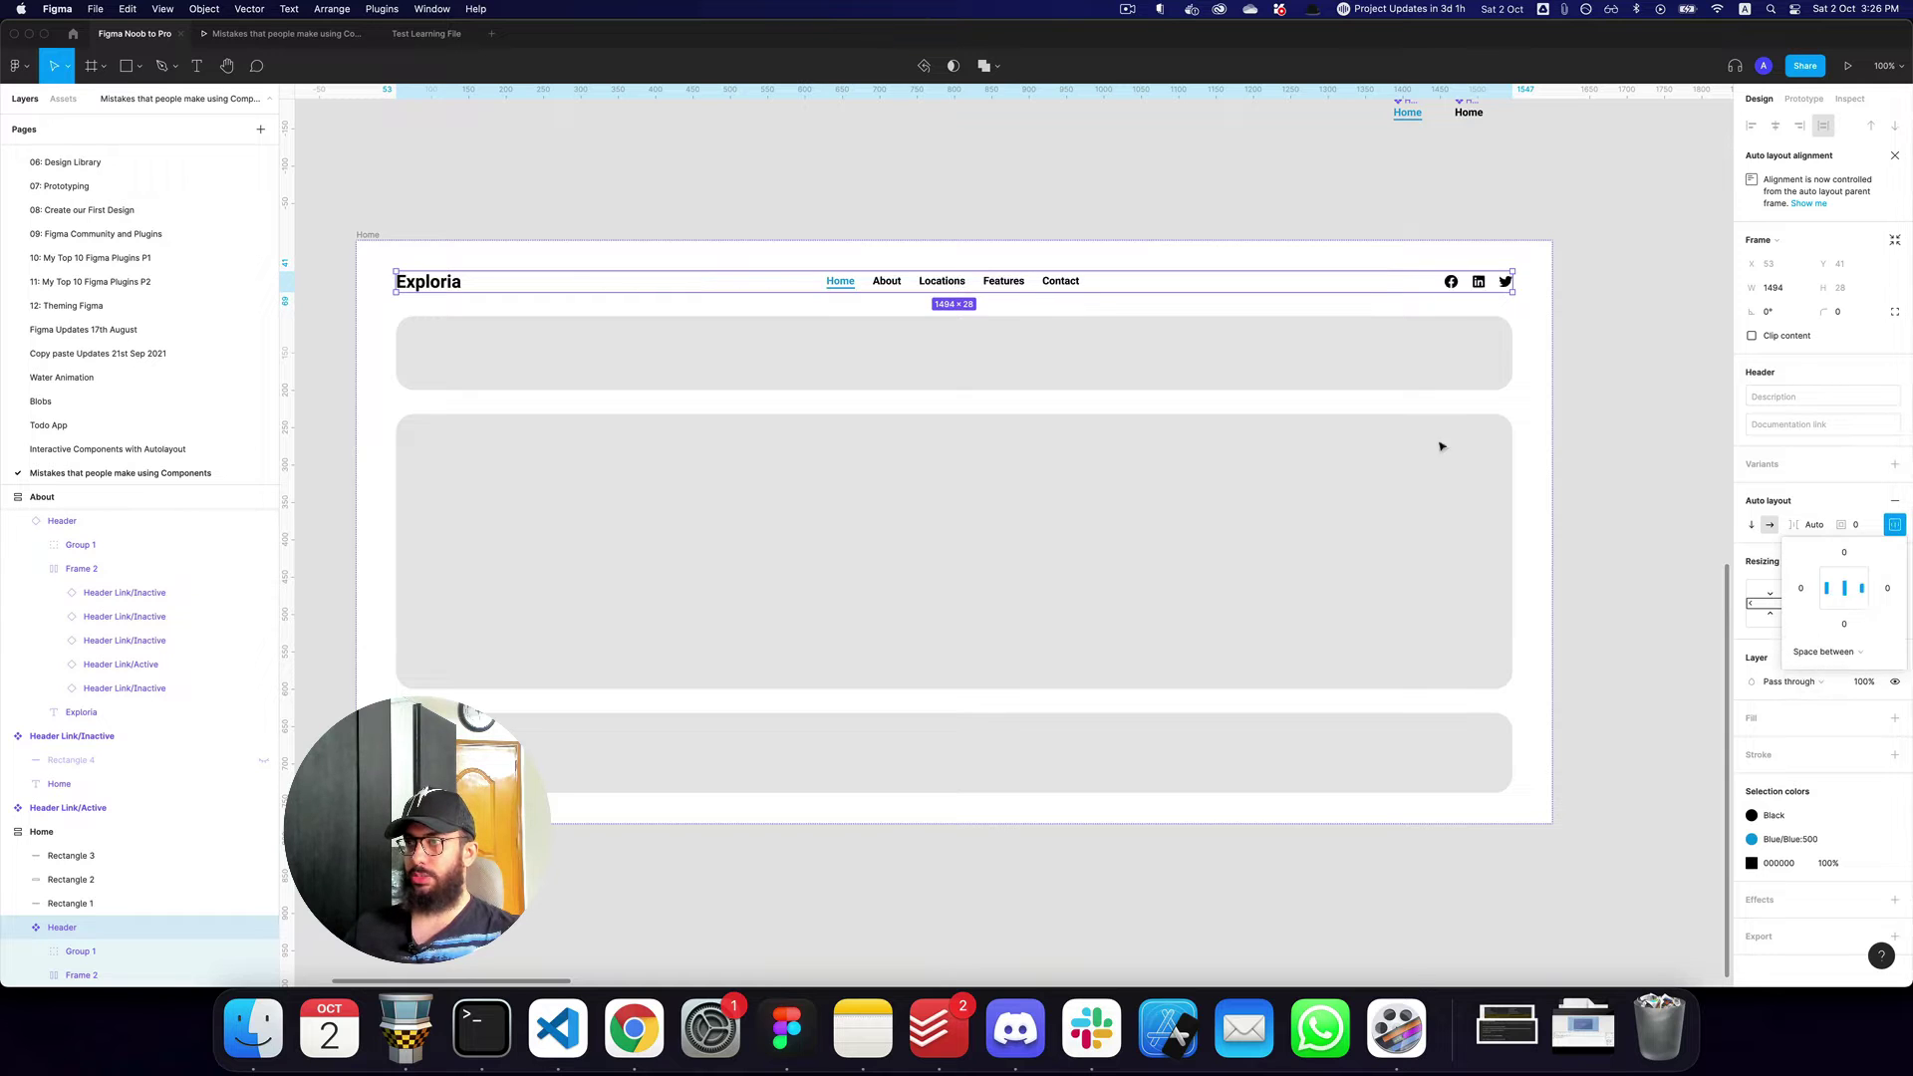
left_click(1614, 354)
Narrow the Home frame to about 932 wide and move it back beside the About frame.
left_click(361, 235)
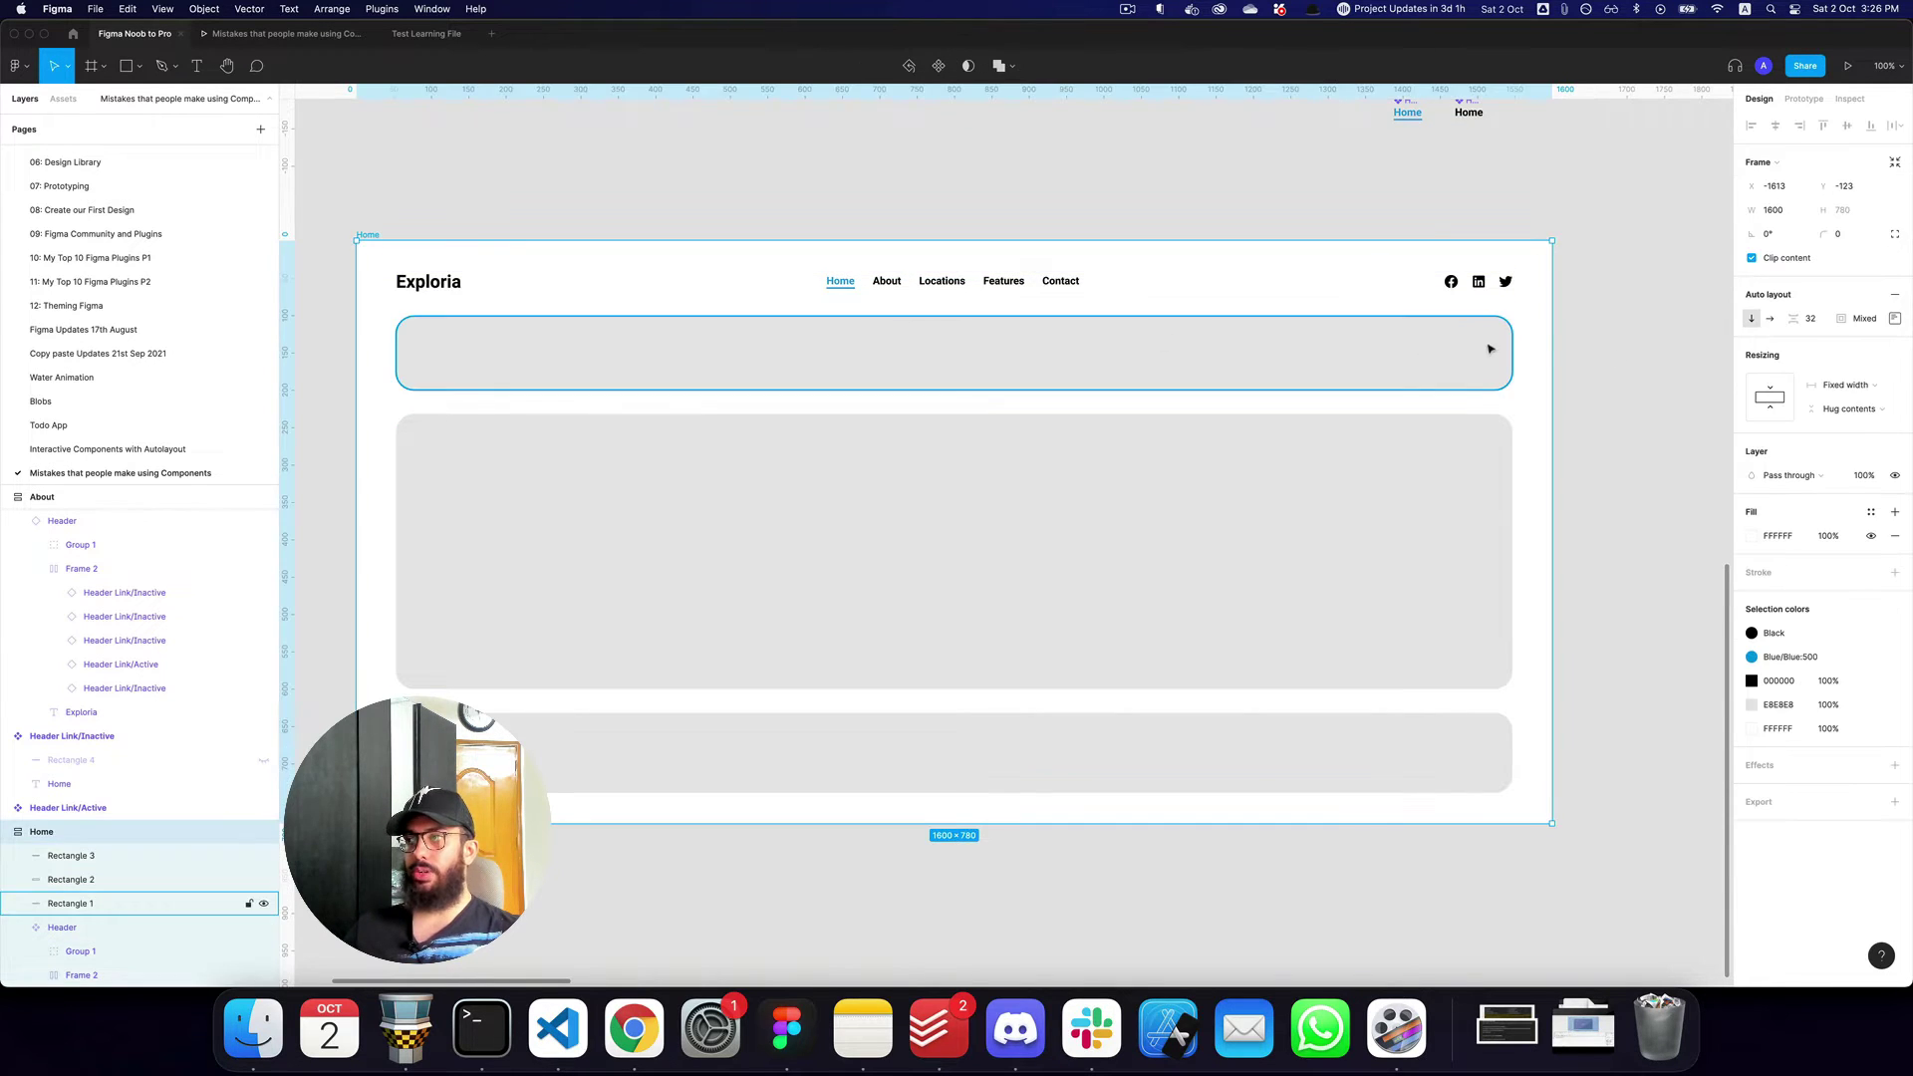
left_click_drag(1552, 336, 1138, 336)
left_click_drag(1276, 337, 1053, 348)
key("minus")
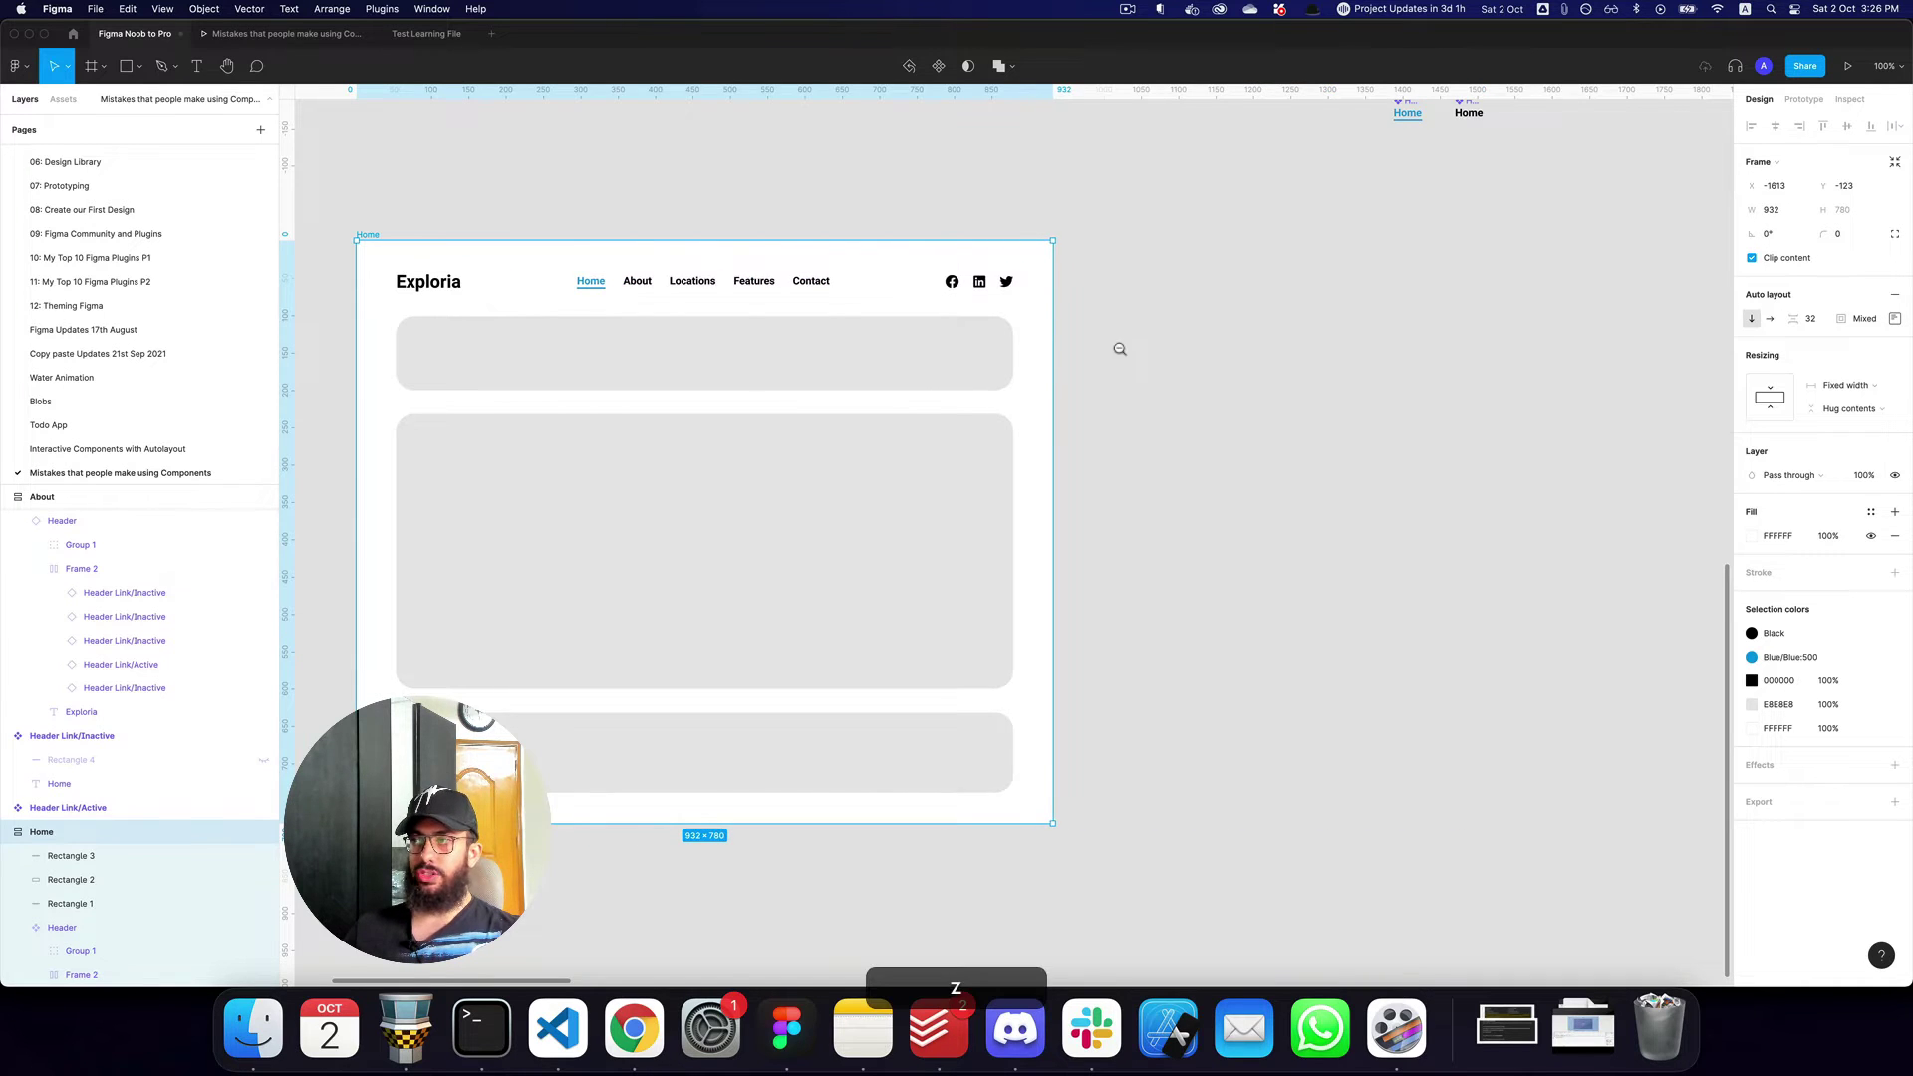
left_click_drag(1291, 347, 948, 343)
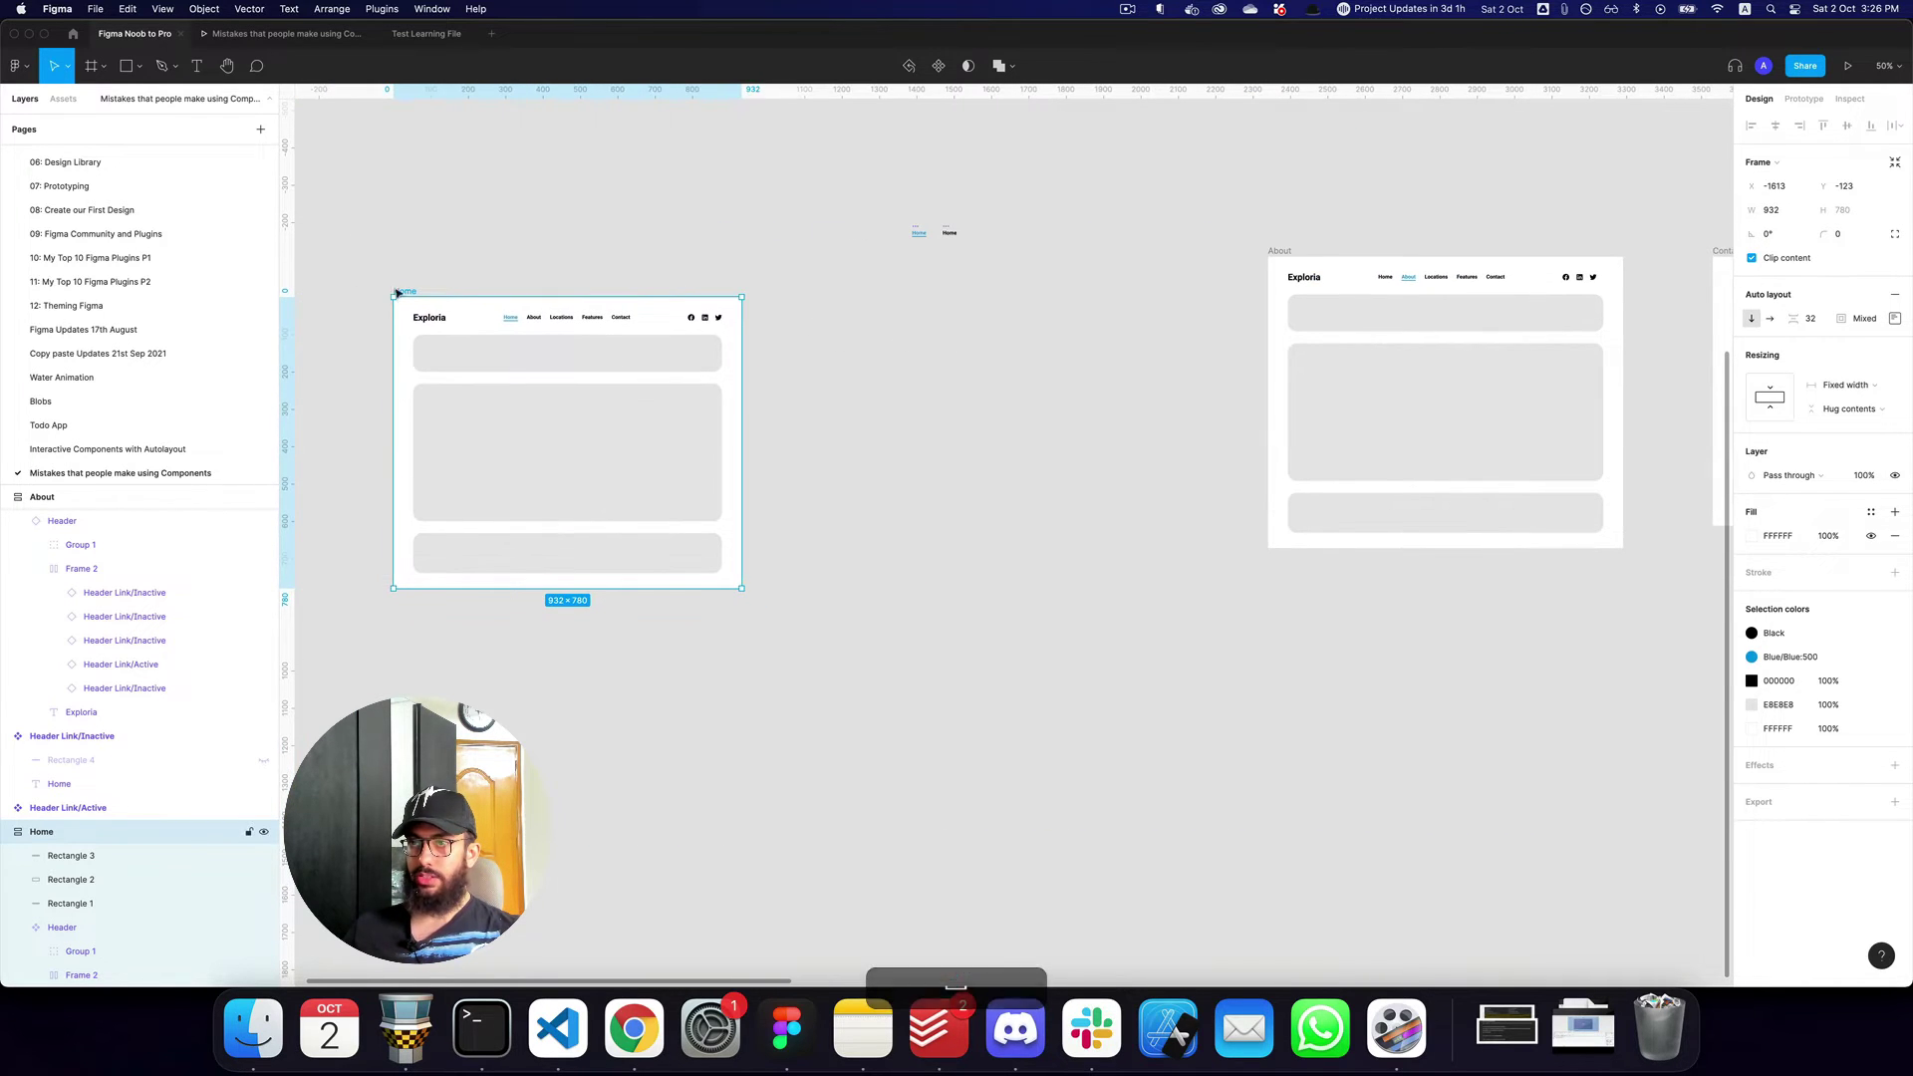
left_click_drag(399, 292, 867, 252)
left_click(1025, 179)
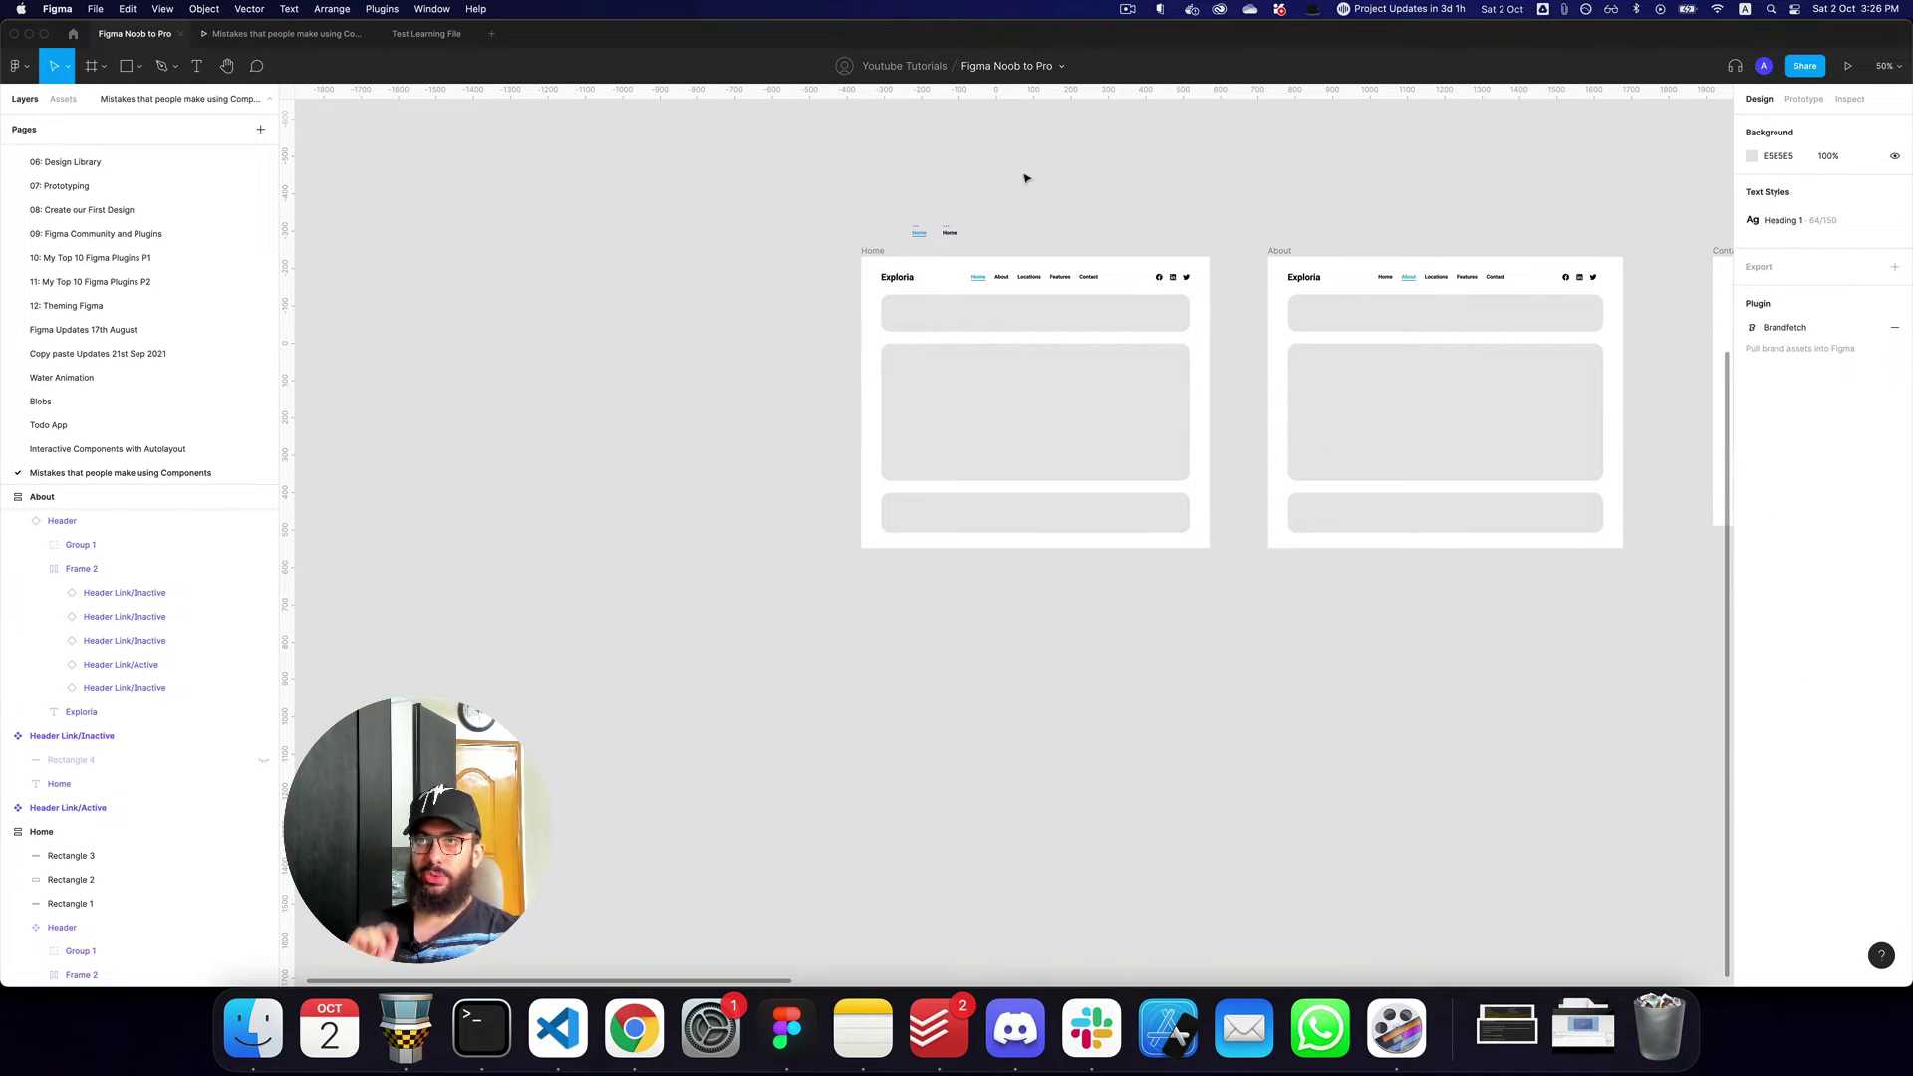
Switch to the presentation and advance to the Mistake 3 slide about not using variants.
key("super")
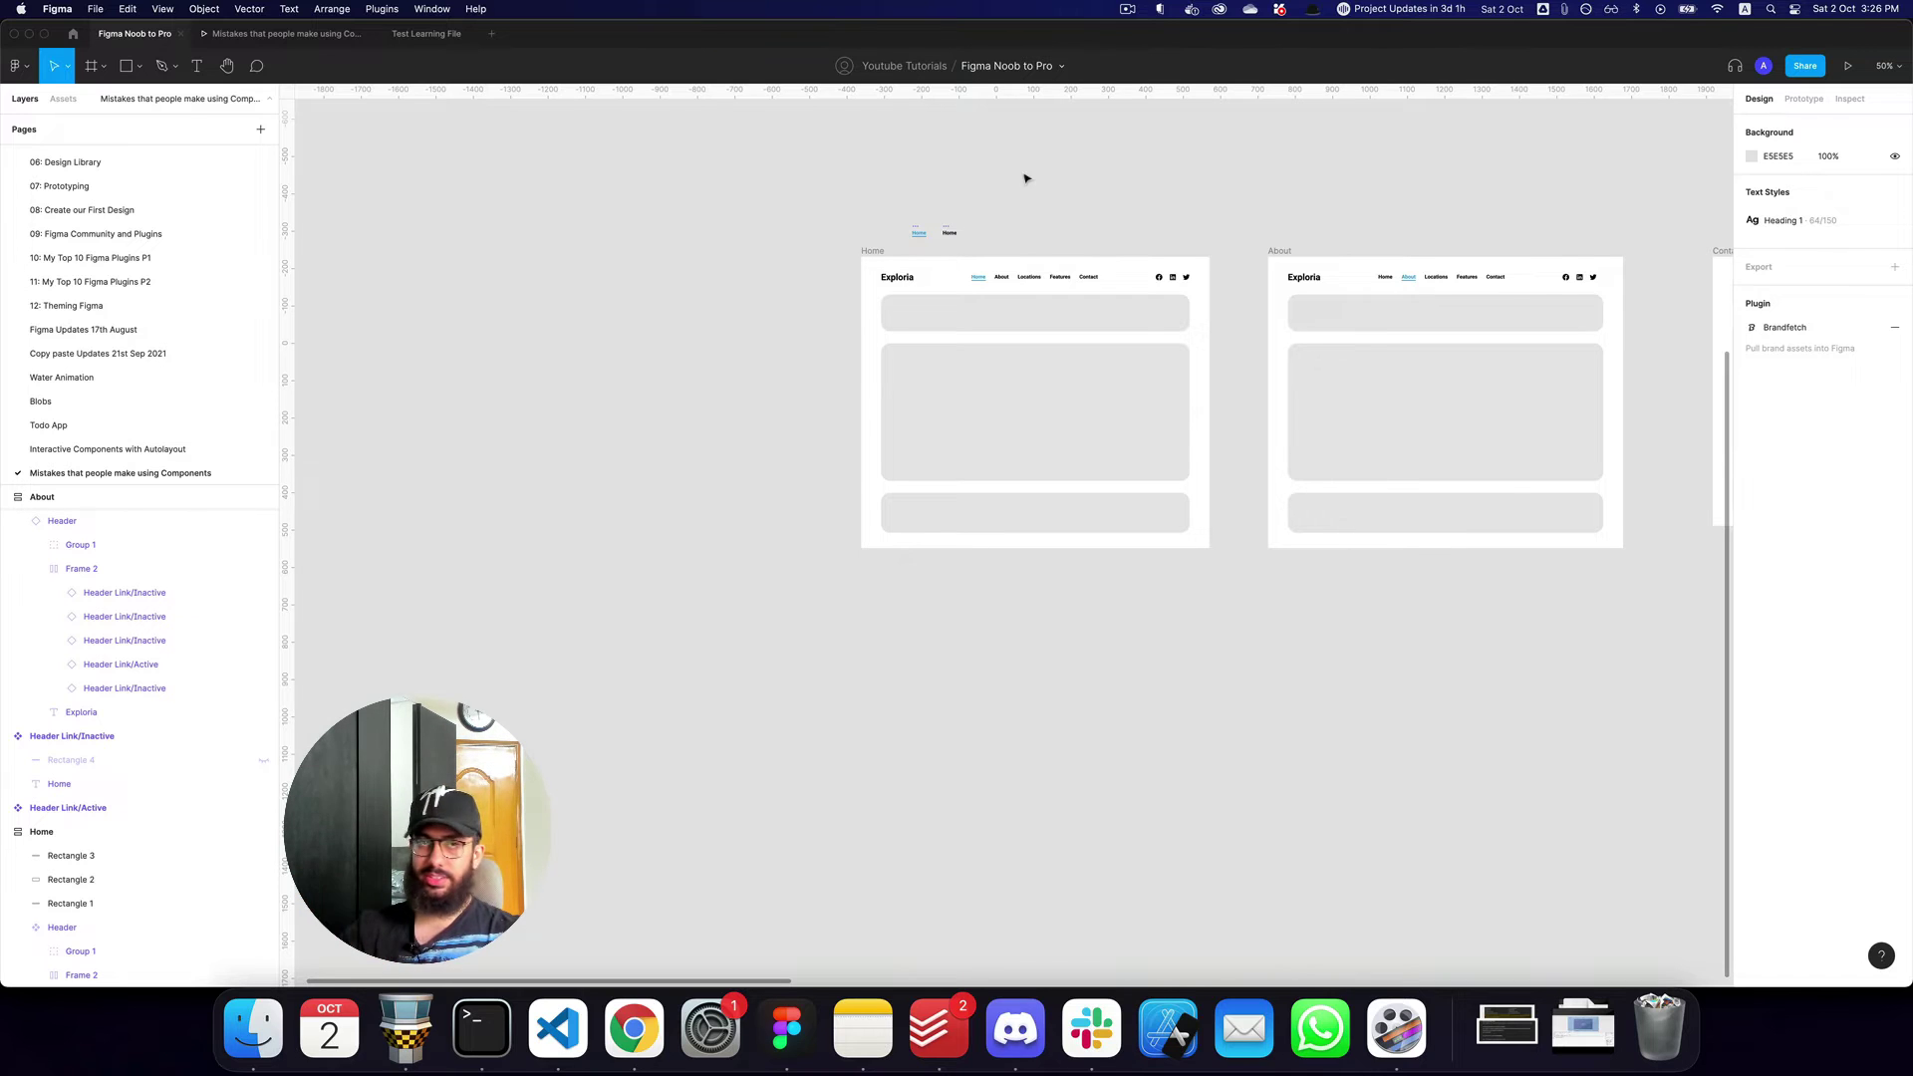
key("super")
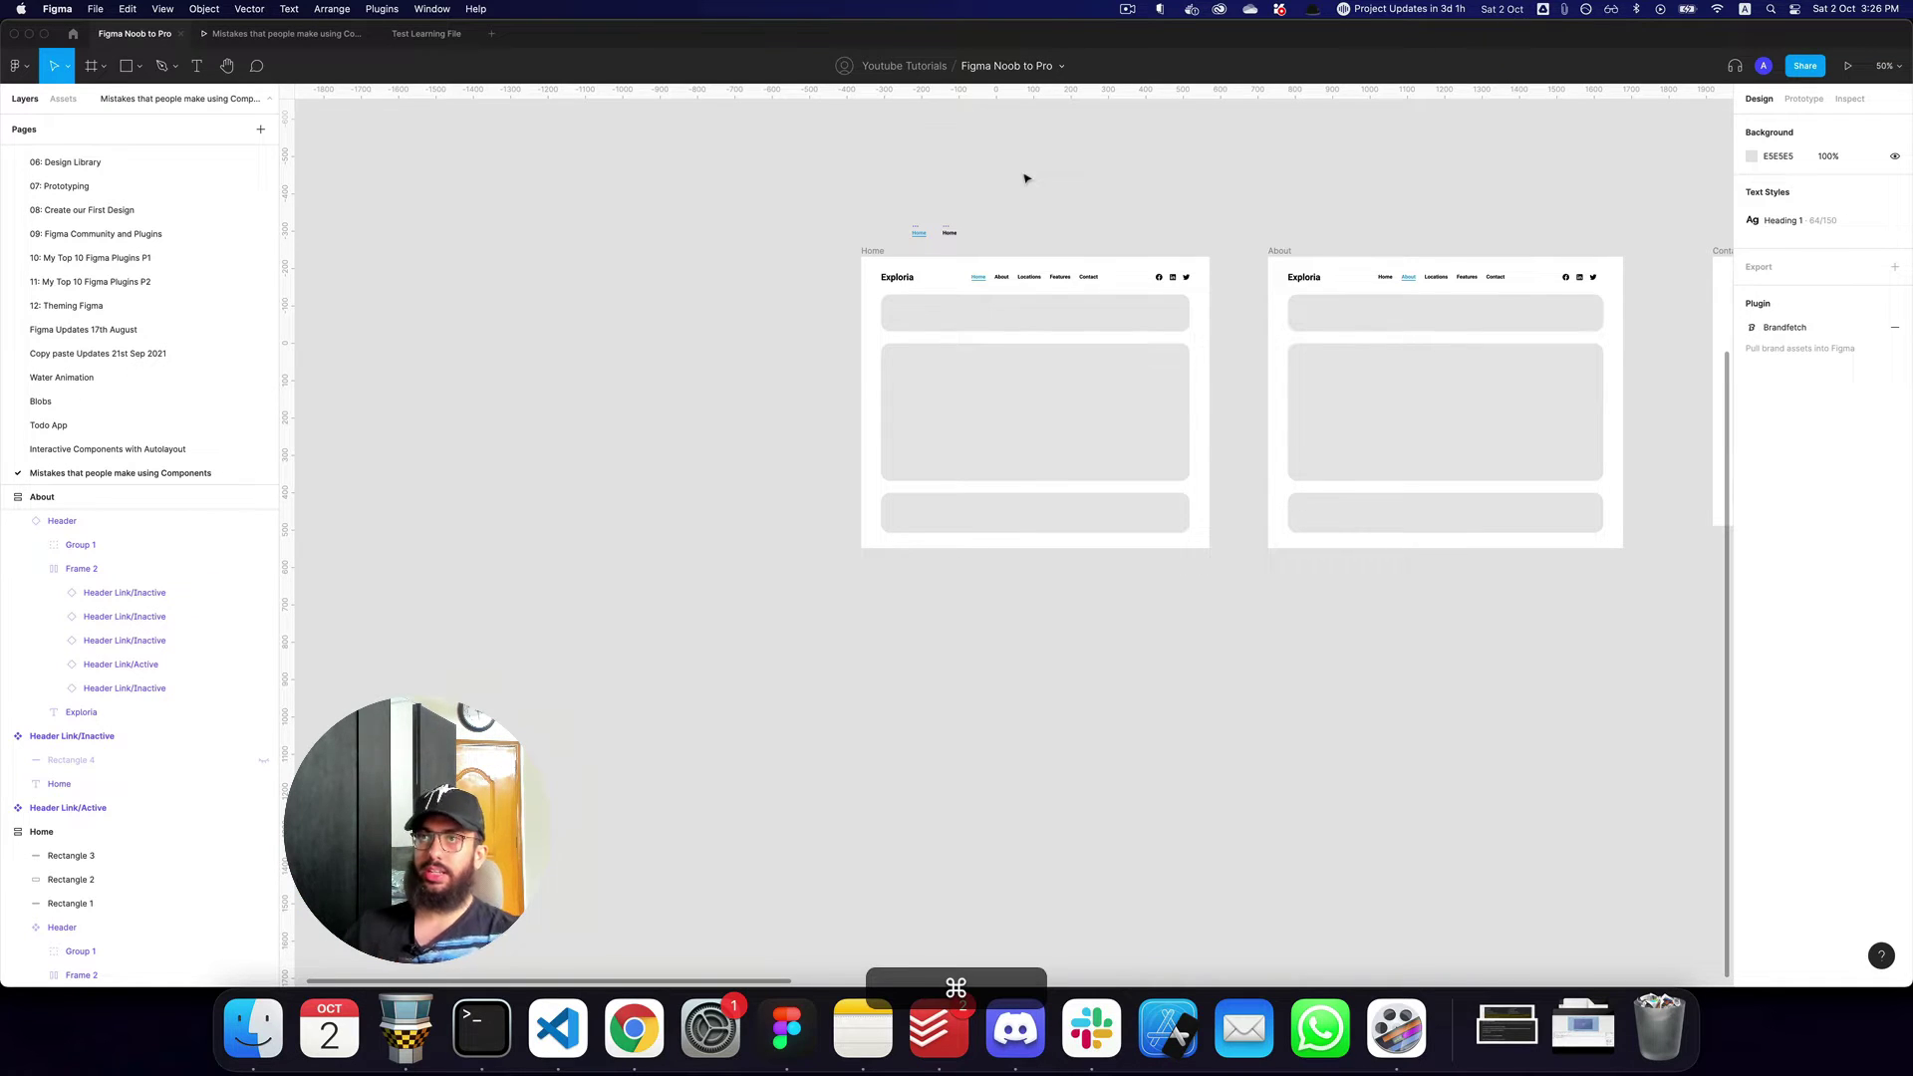
key("super+3")
key("Right")
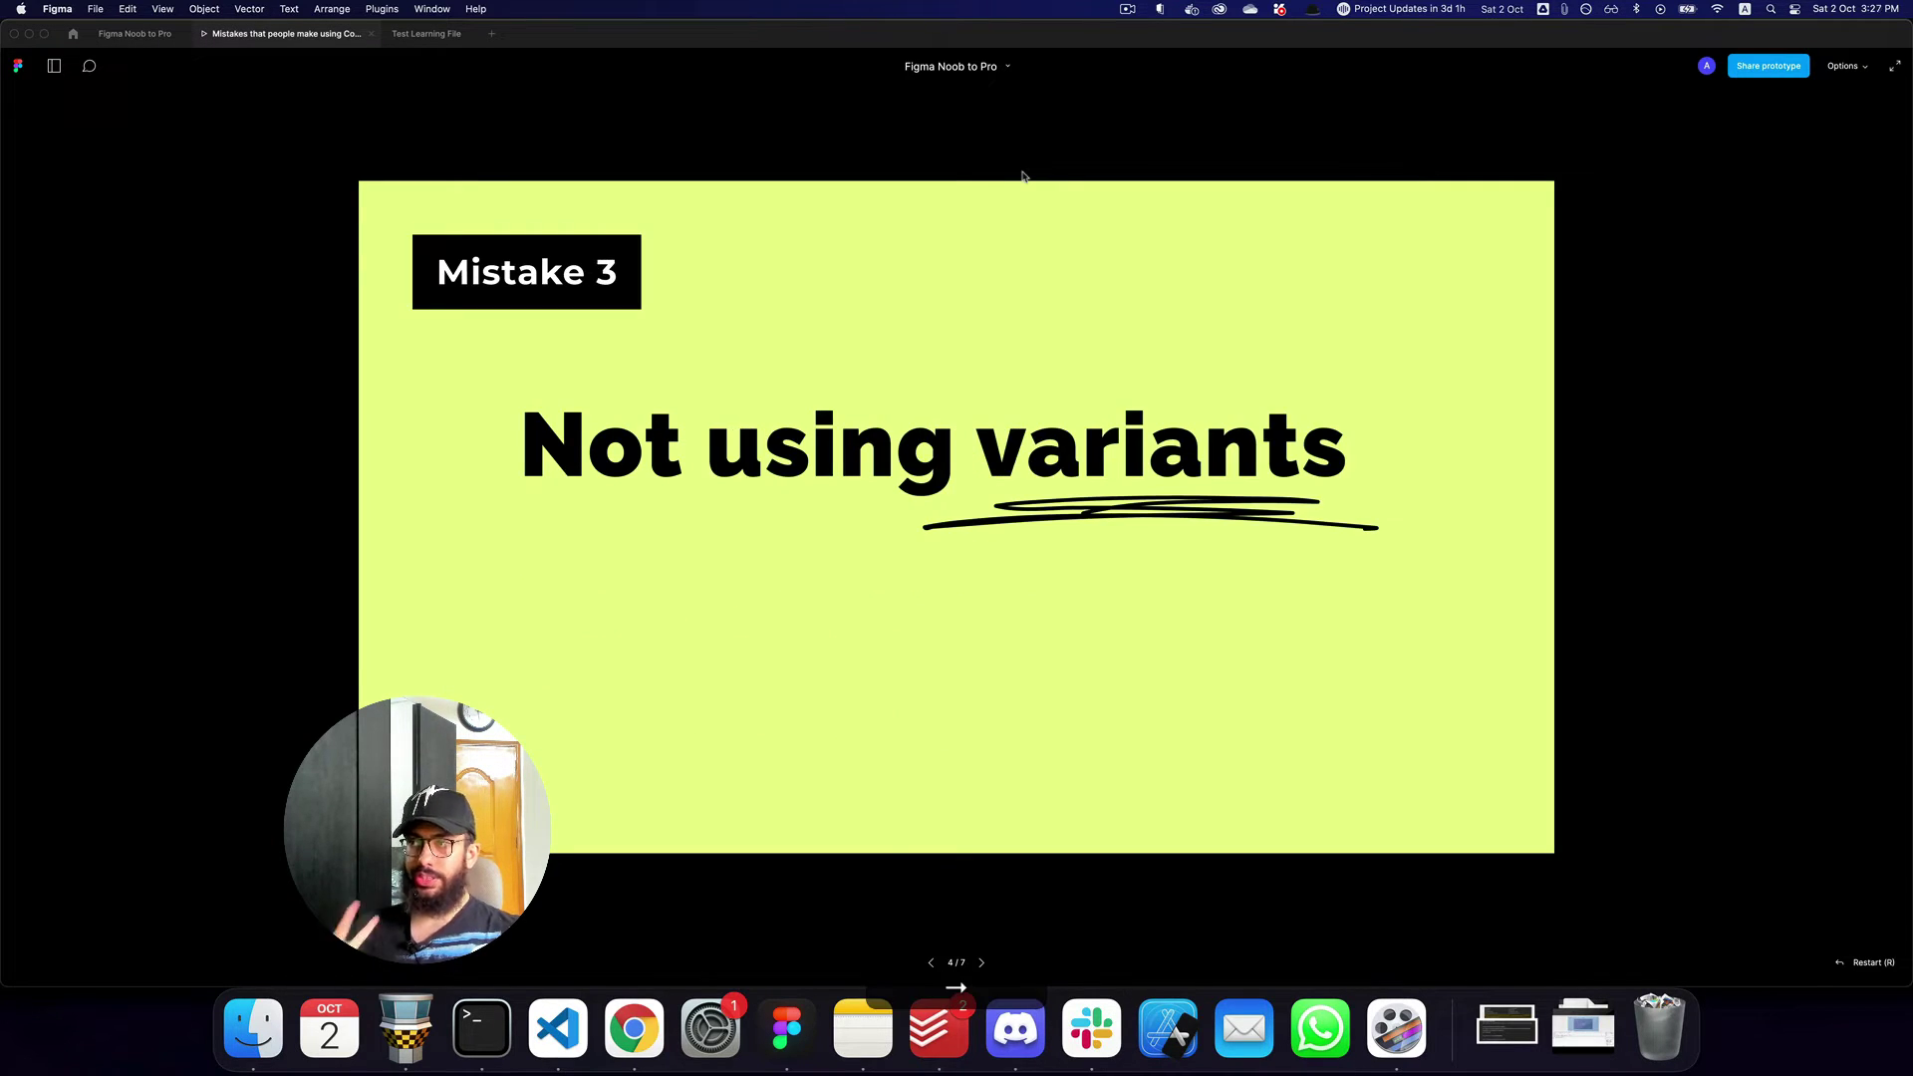
Return to the design file and combine the active and inactive Header Link components as variants.
key("super+2")
key("z")
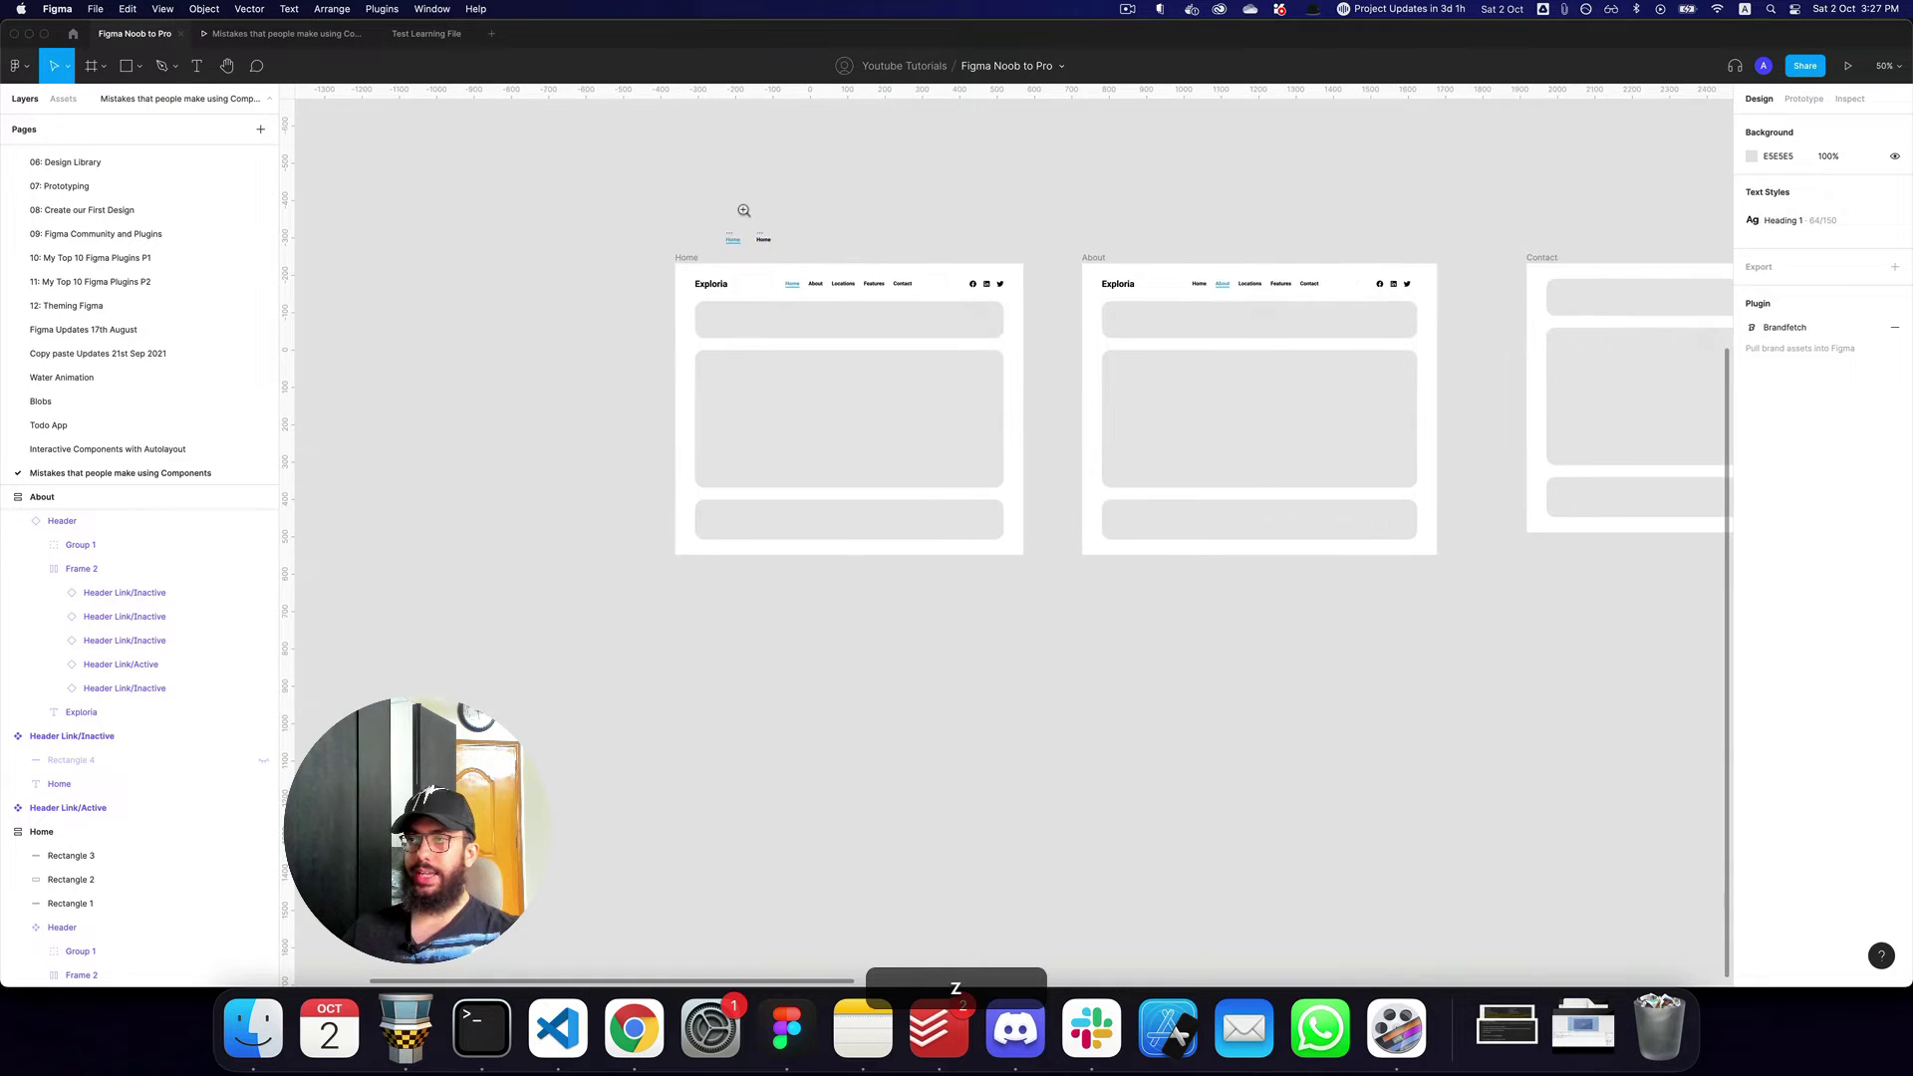
left_click(743, 210)
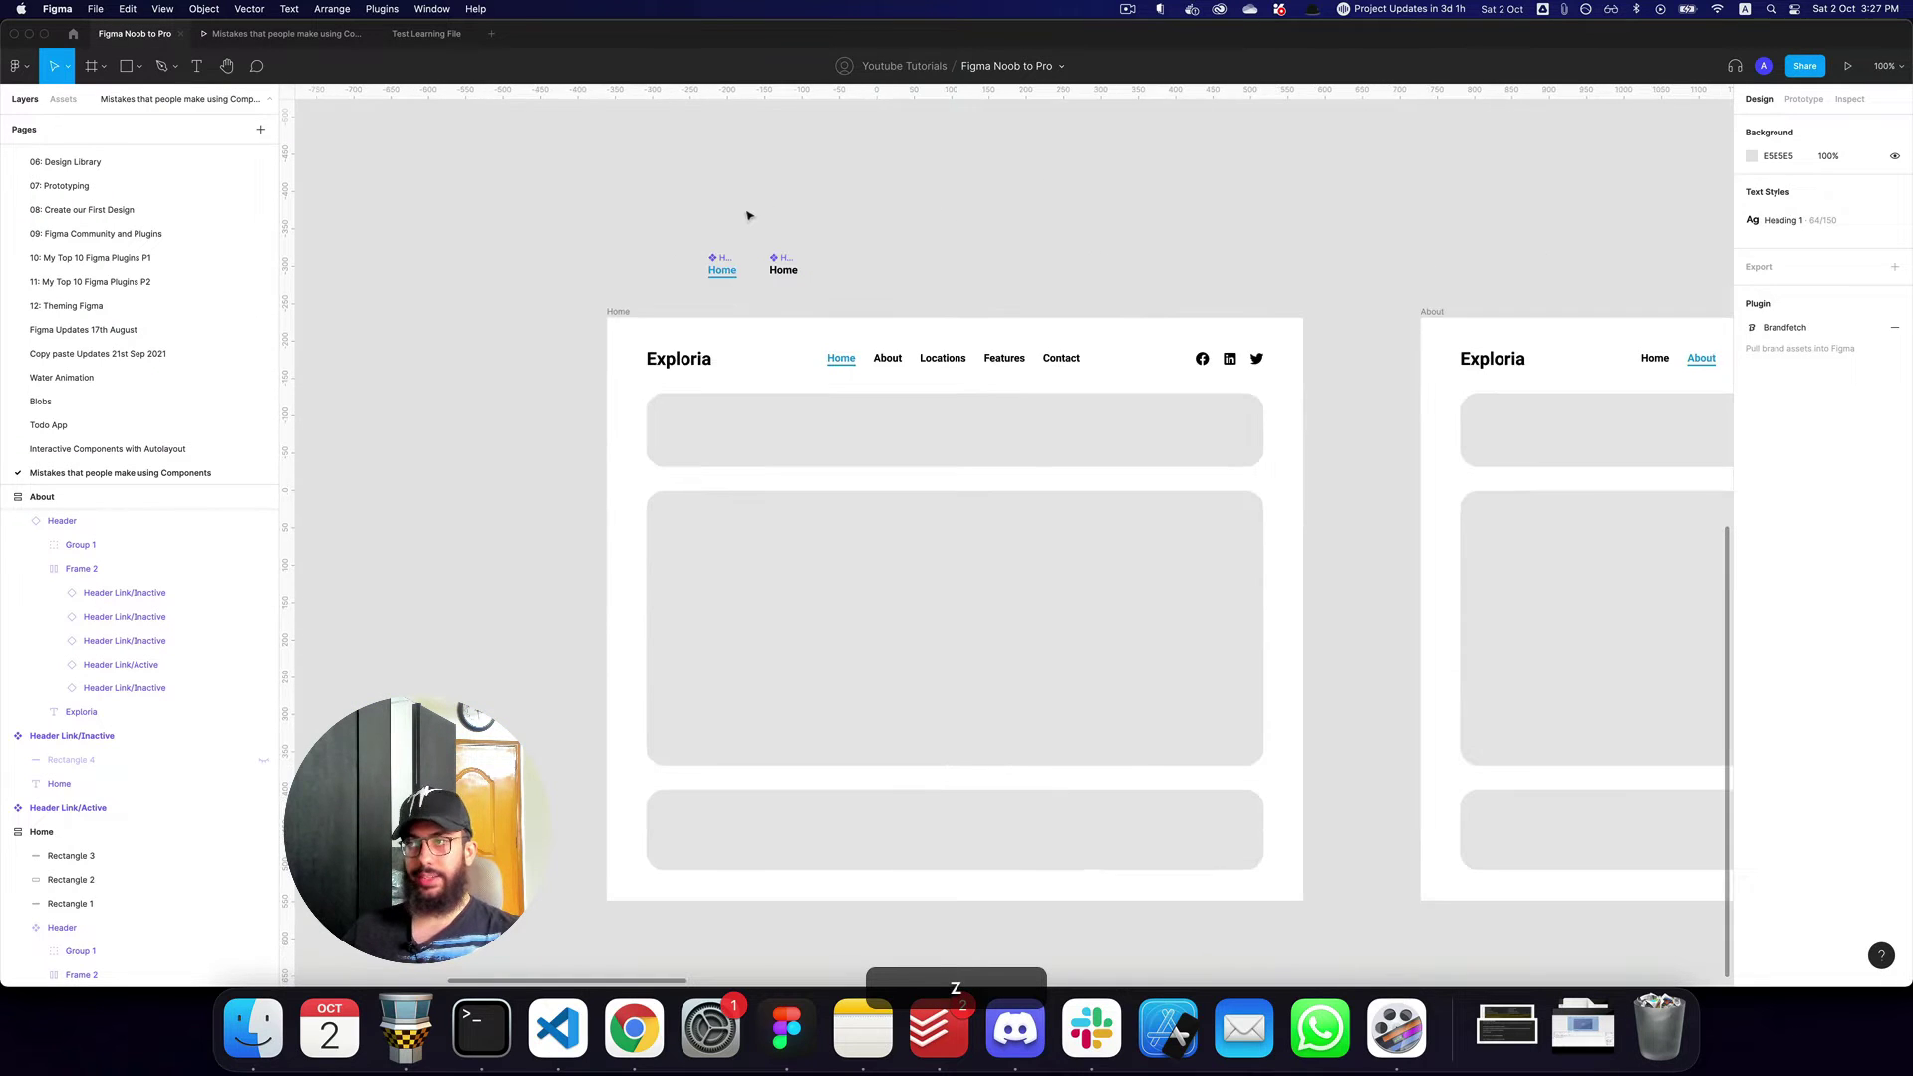
left_click(847, 231)
left_click_drag(502, 233, 841, 372)
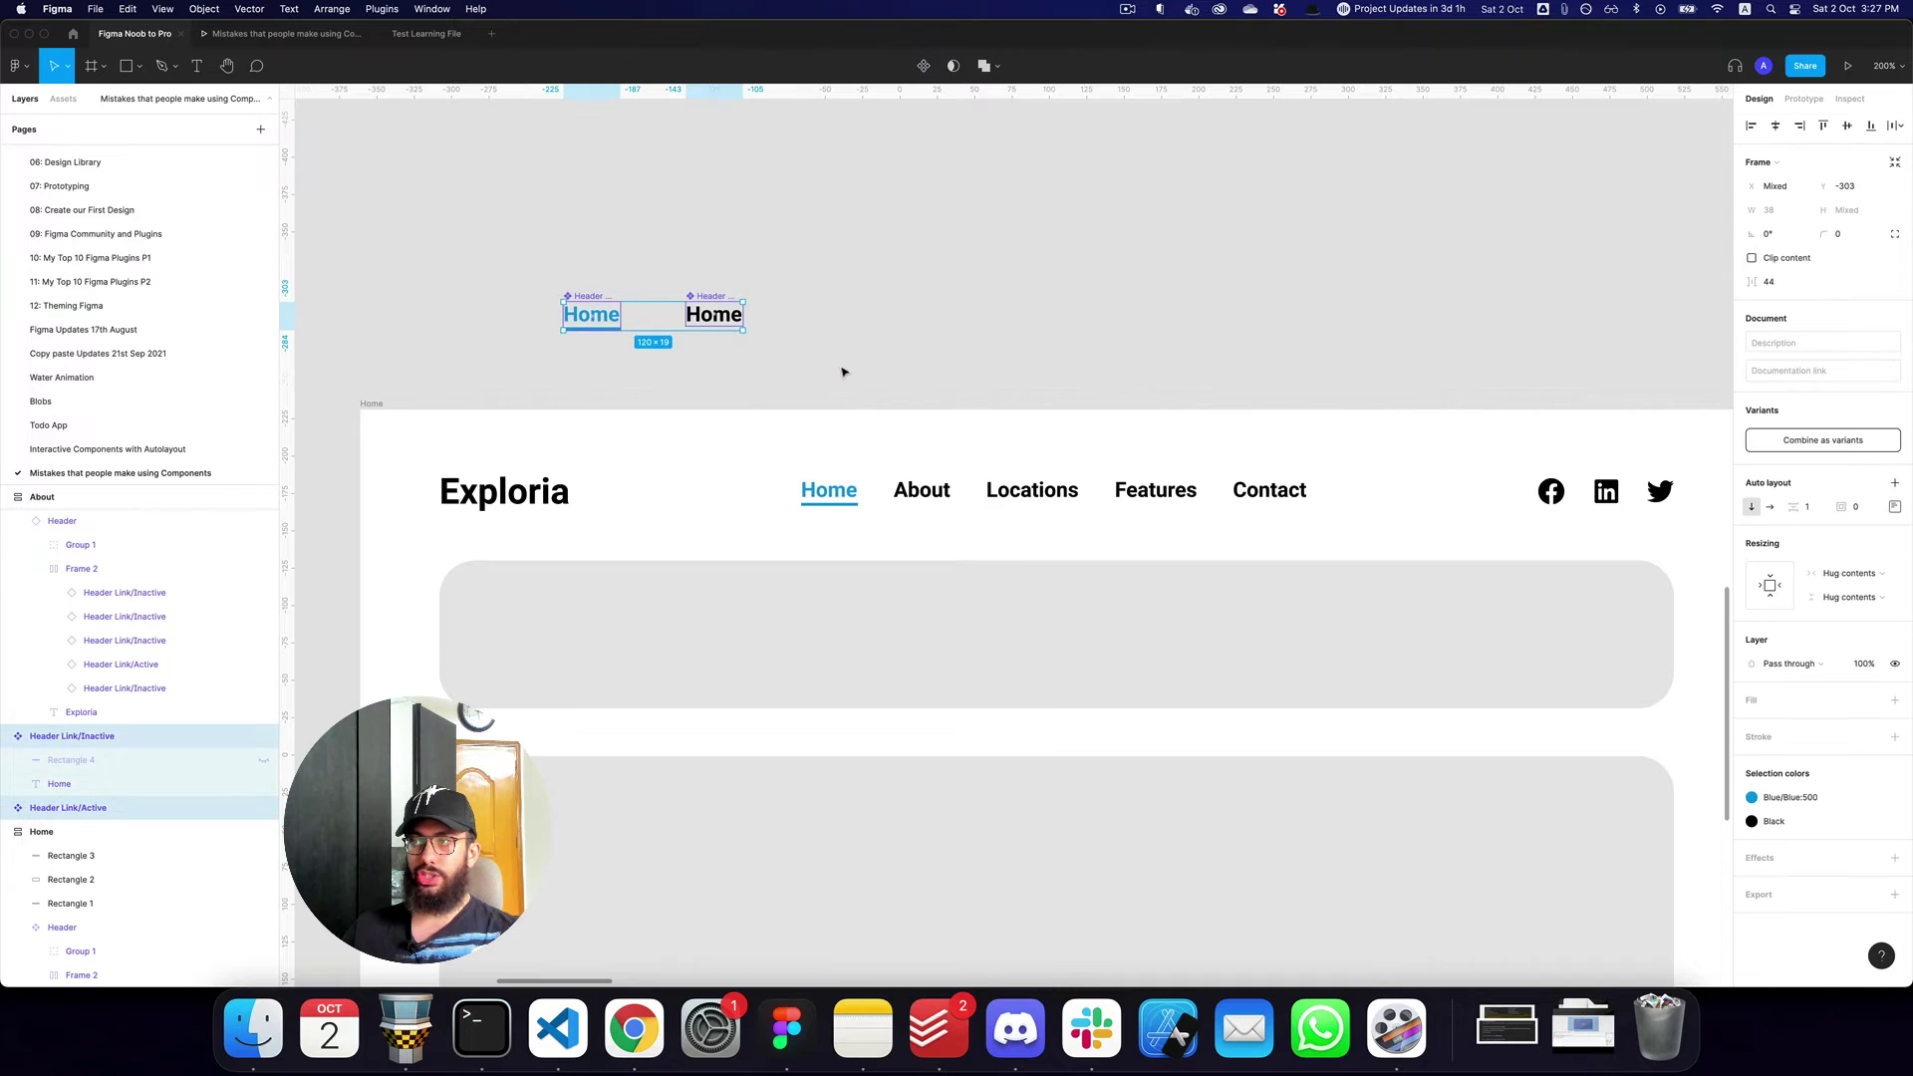
left_click(1775, 444)
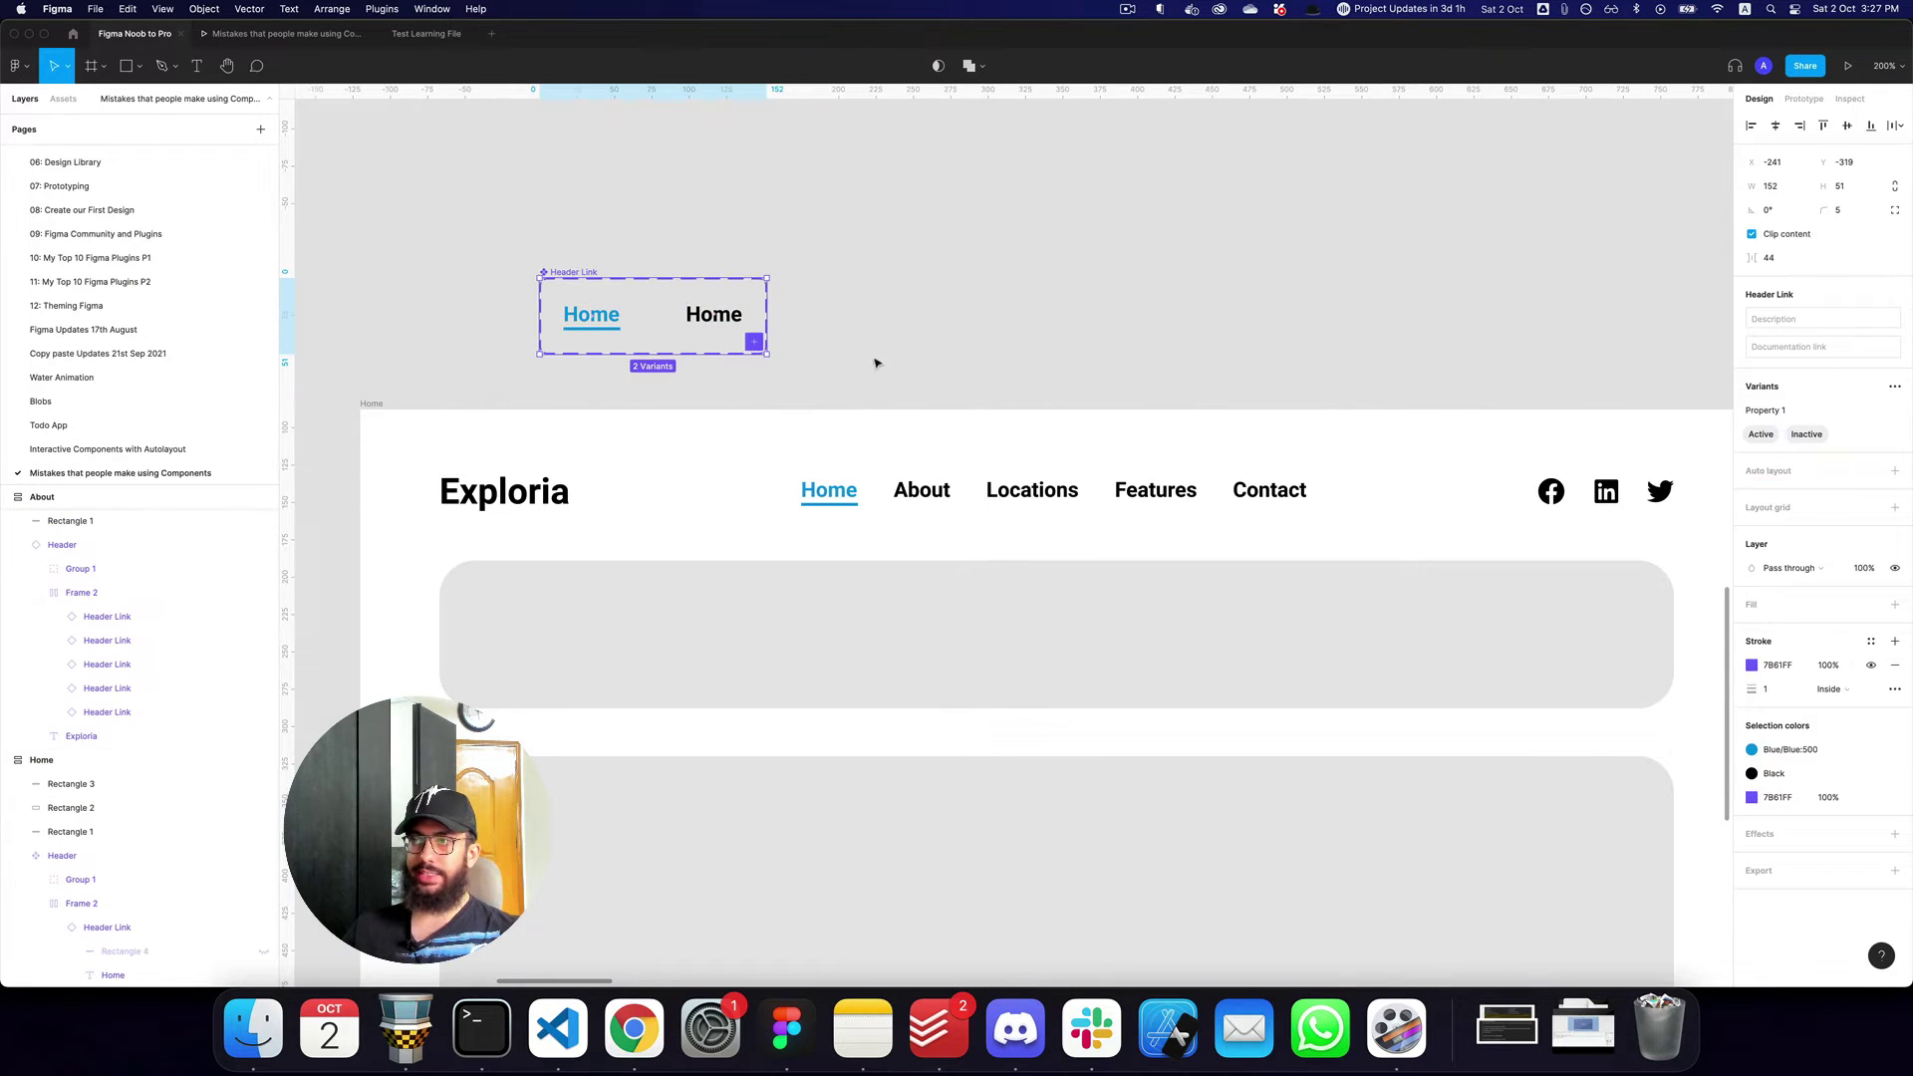
Copy the About frame's header into the Contact frame and place it above the content rectangles.
left_click_drag(980, 497, 751, 452)
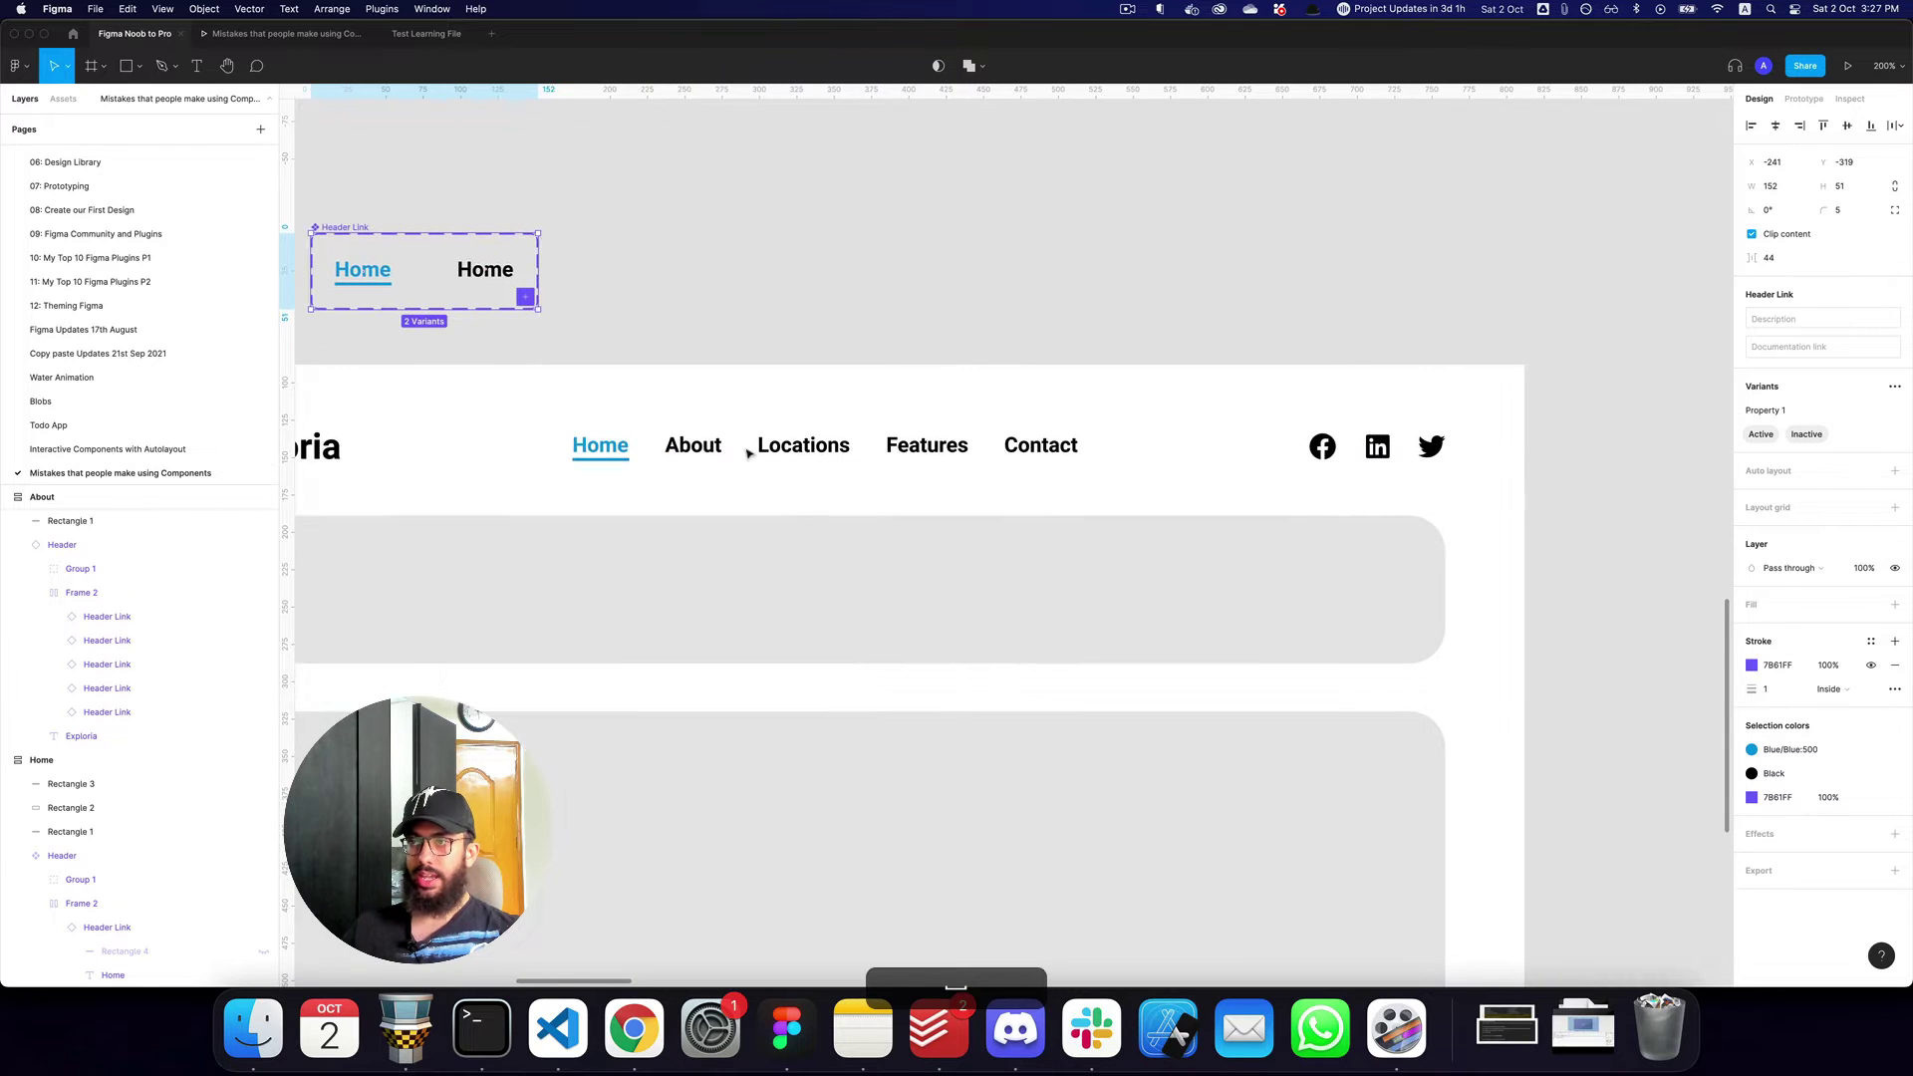
key("z")
left_click(710, 452, "alt")
left_click_drag(1193, 384, 237, 290)
left_click(829, 356)
key("super+c")
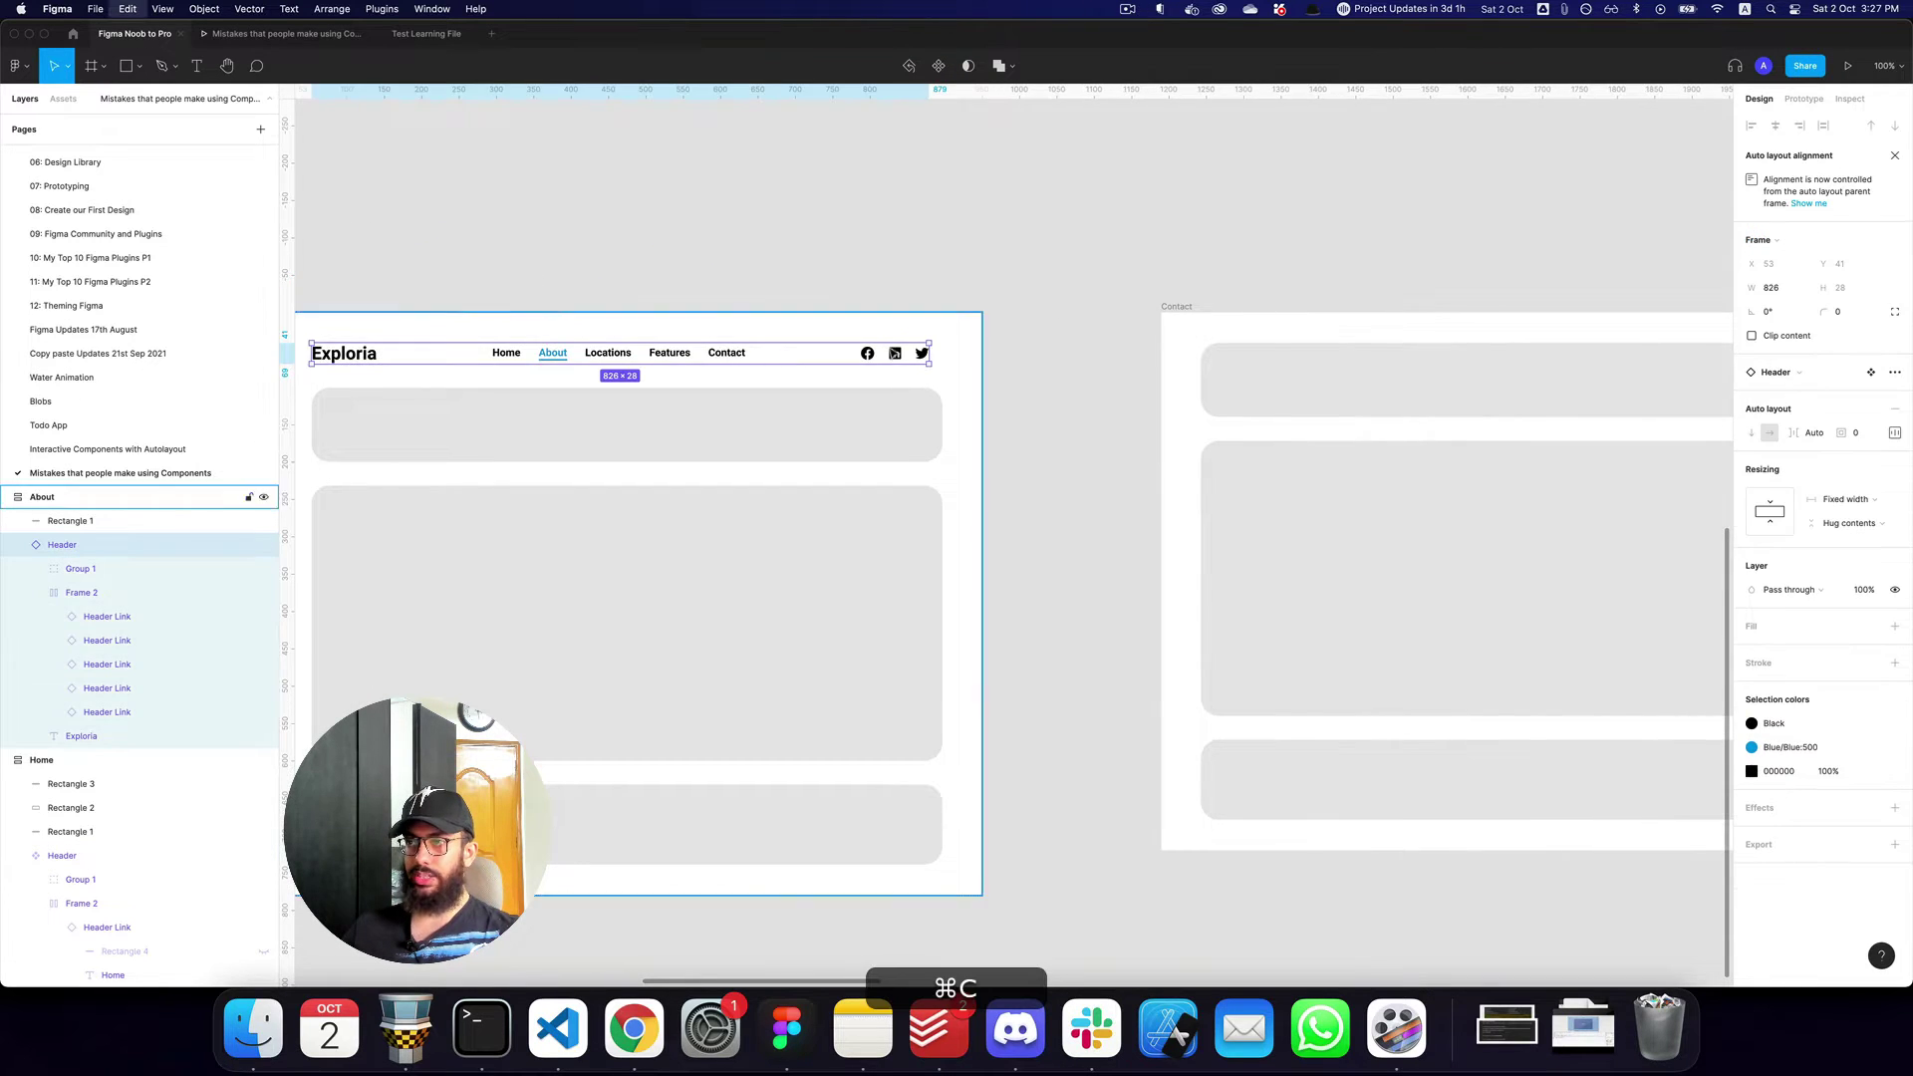
scroll(713, 320, "right", 5)
left_click(1027, 371)
key("super+v")
key("super+Up")
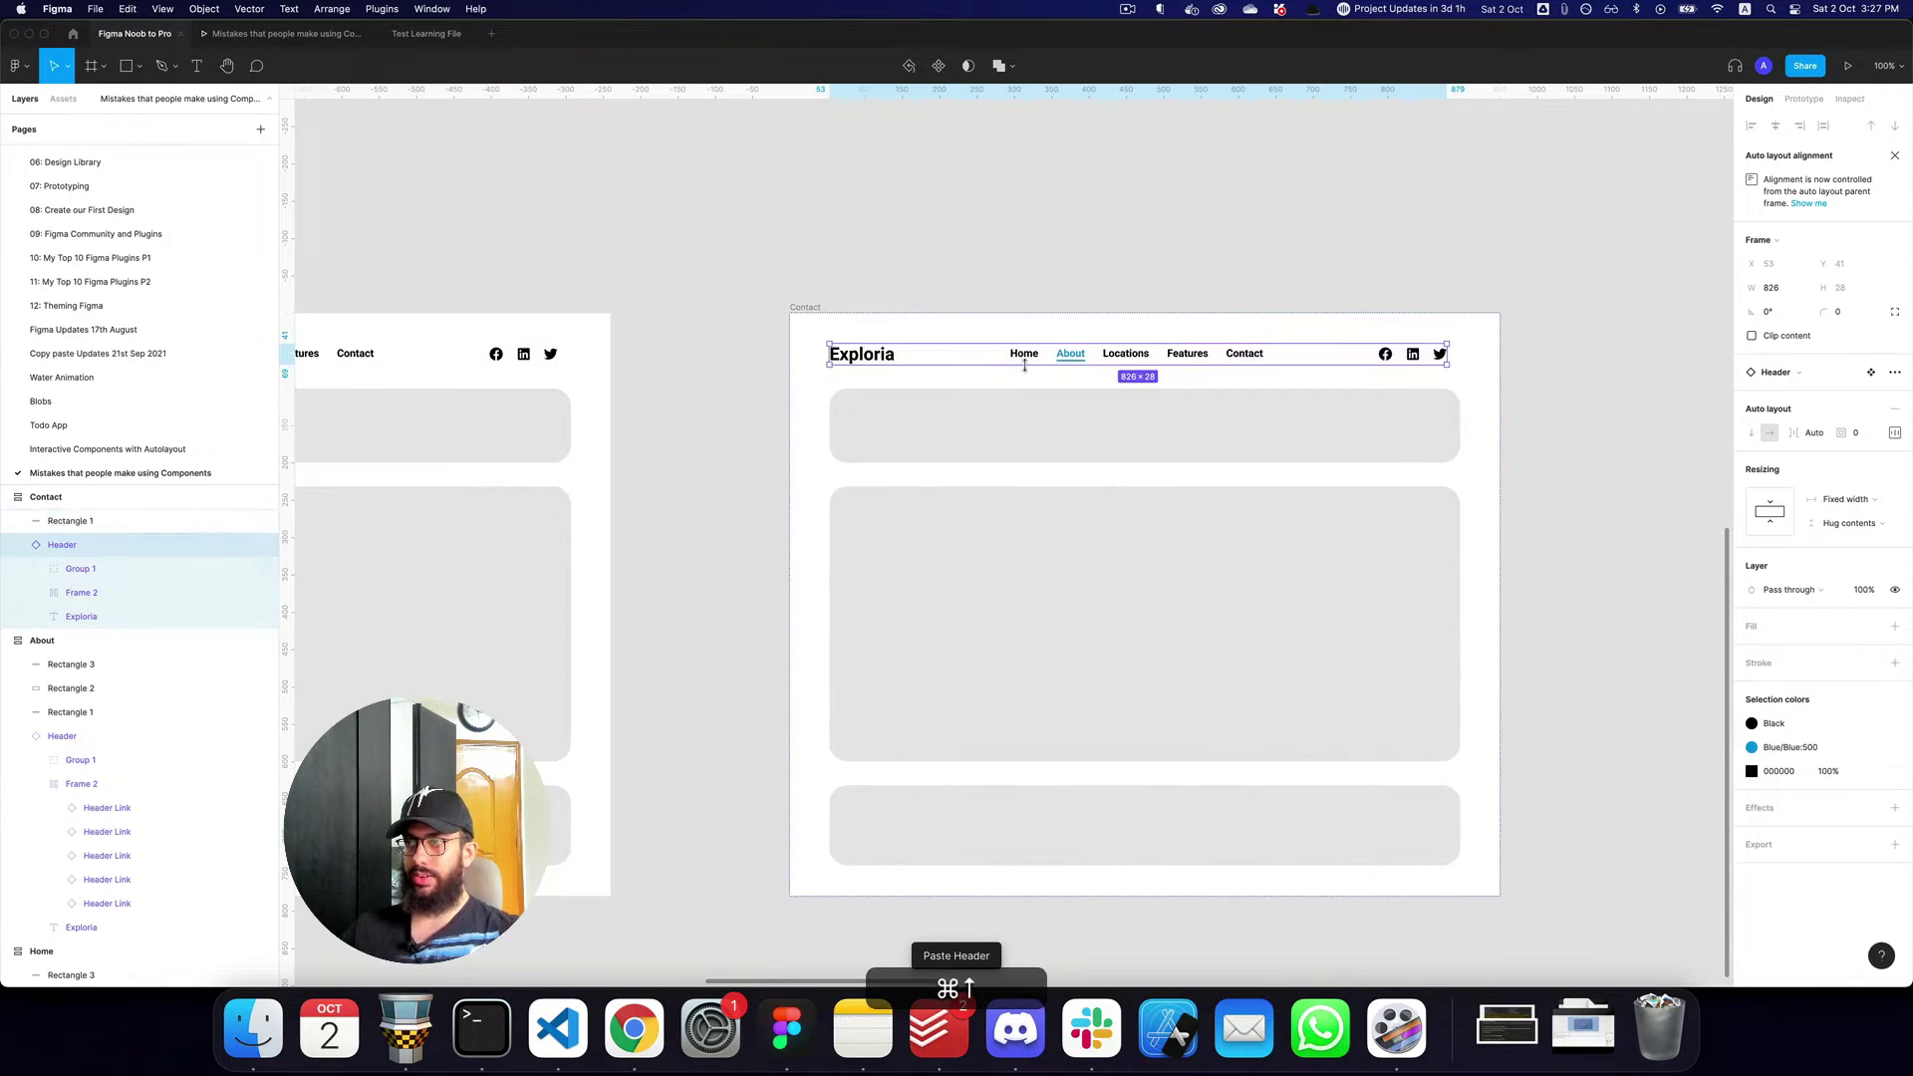
Switch the About link in the Contact frame's header to the Inactive variant.
key("z")
left_click(1161, 339)
double_click(995, 374)
double_click(994, 374)
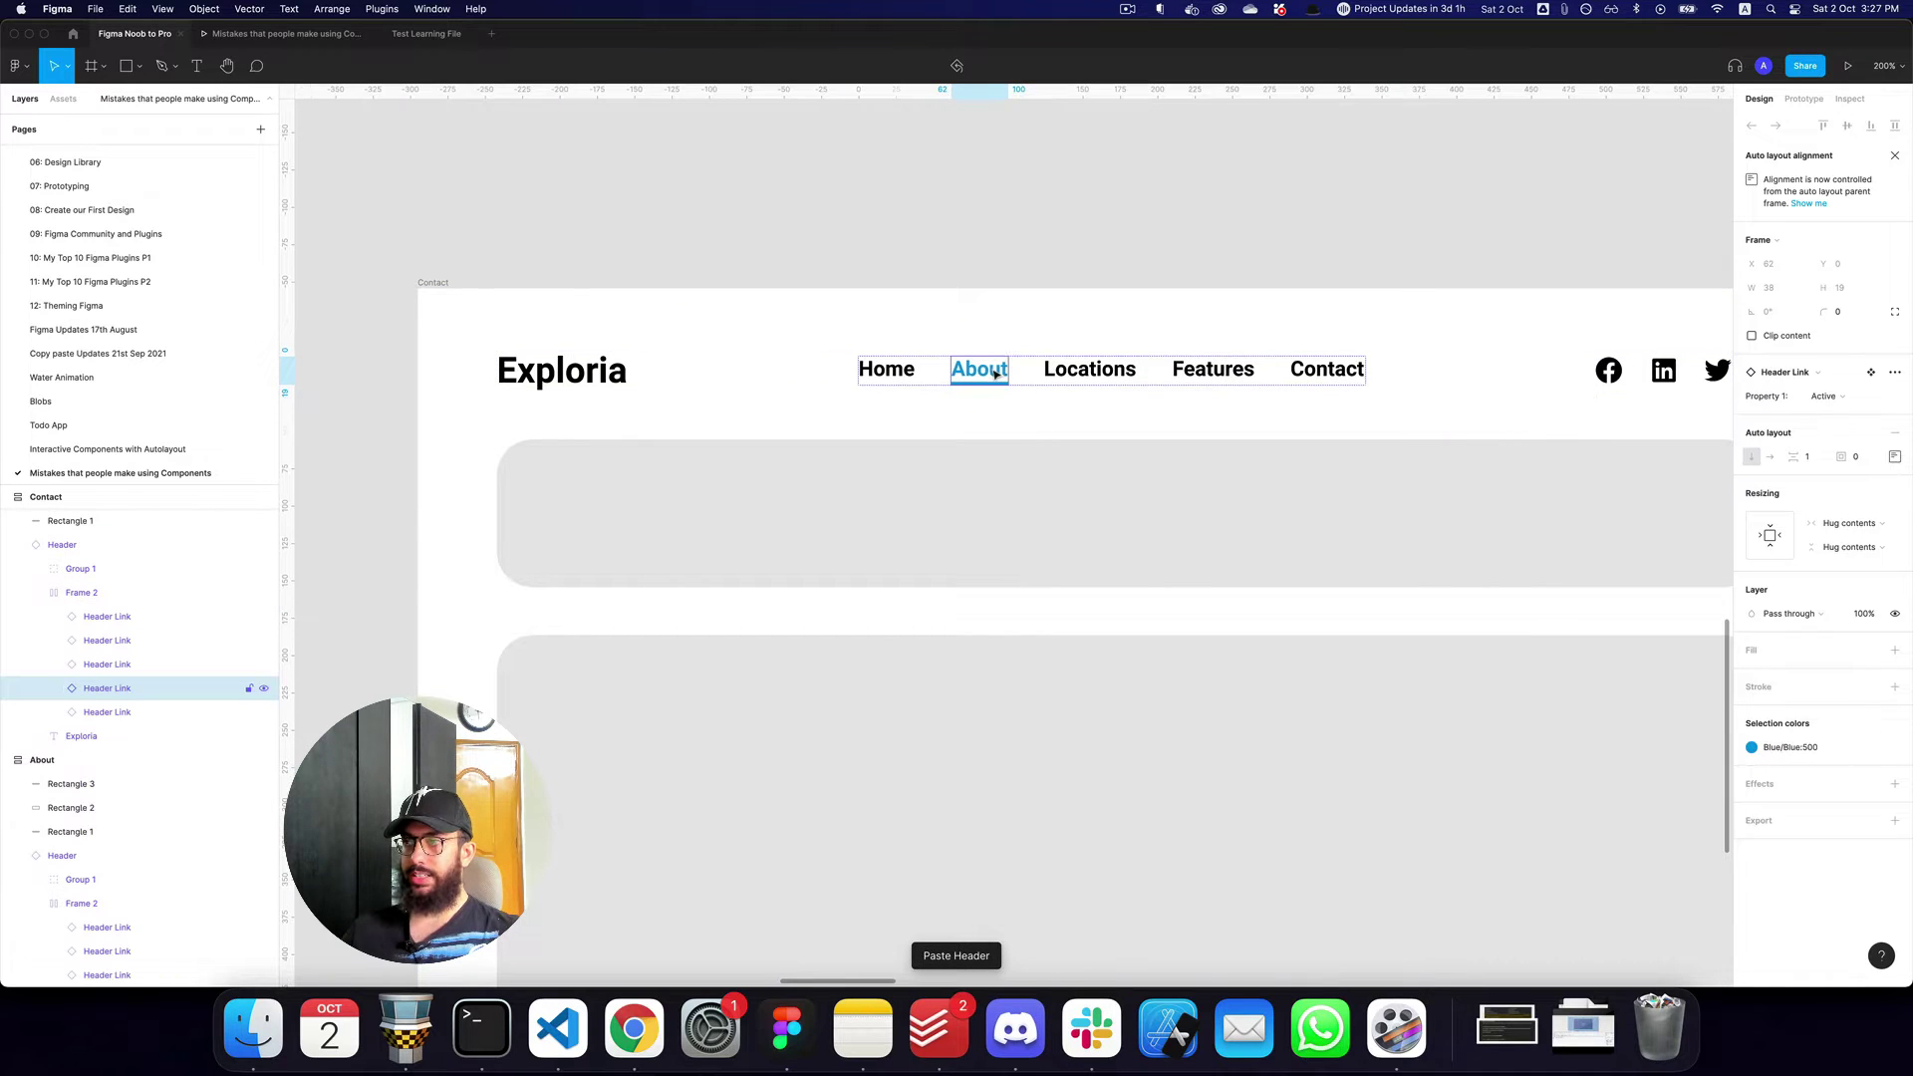
left_click(1843, 399)
left_click(1843, 419)
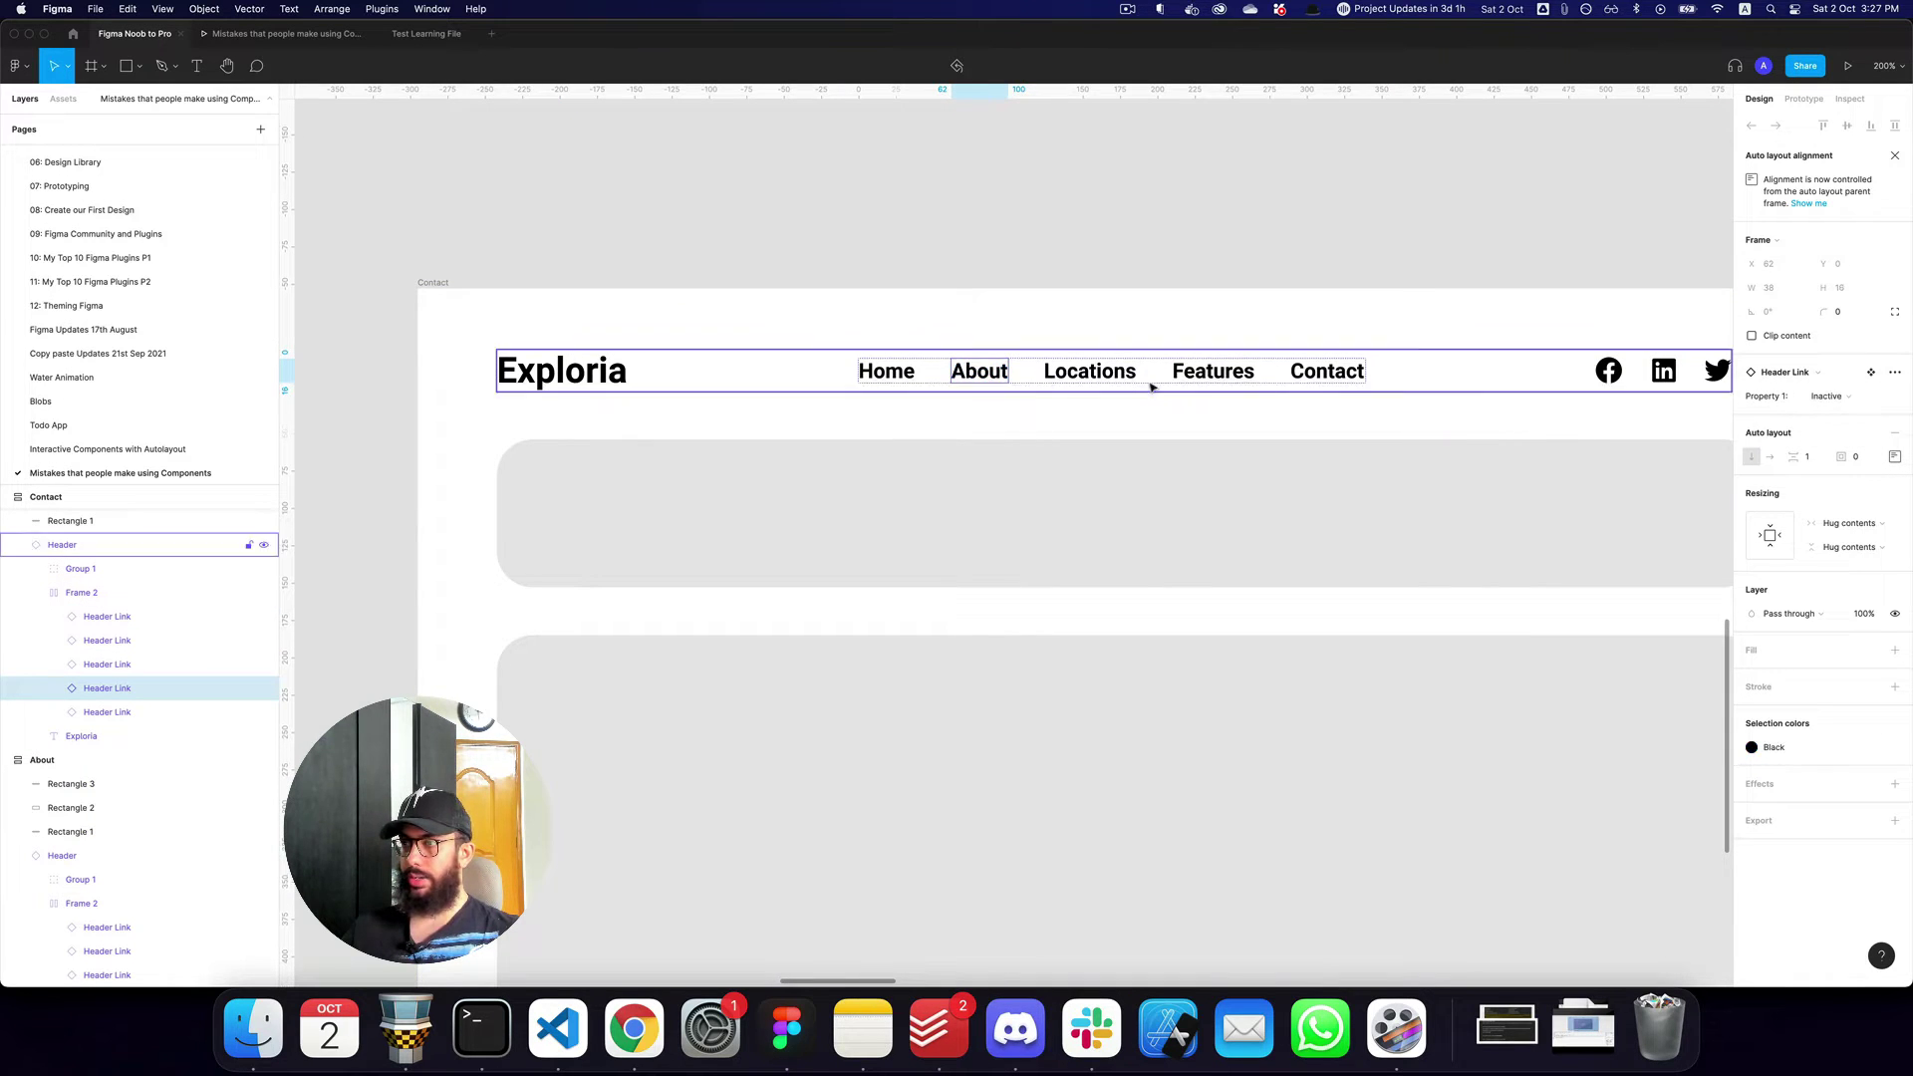
Switch the Locations link in the Contact frame's header to the Active variant.
key("Tab")
left_click(1851, 396)
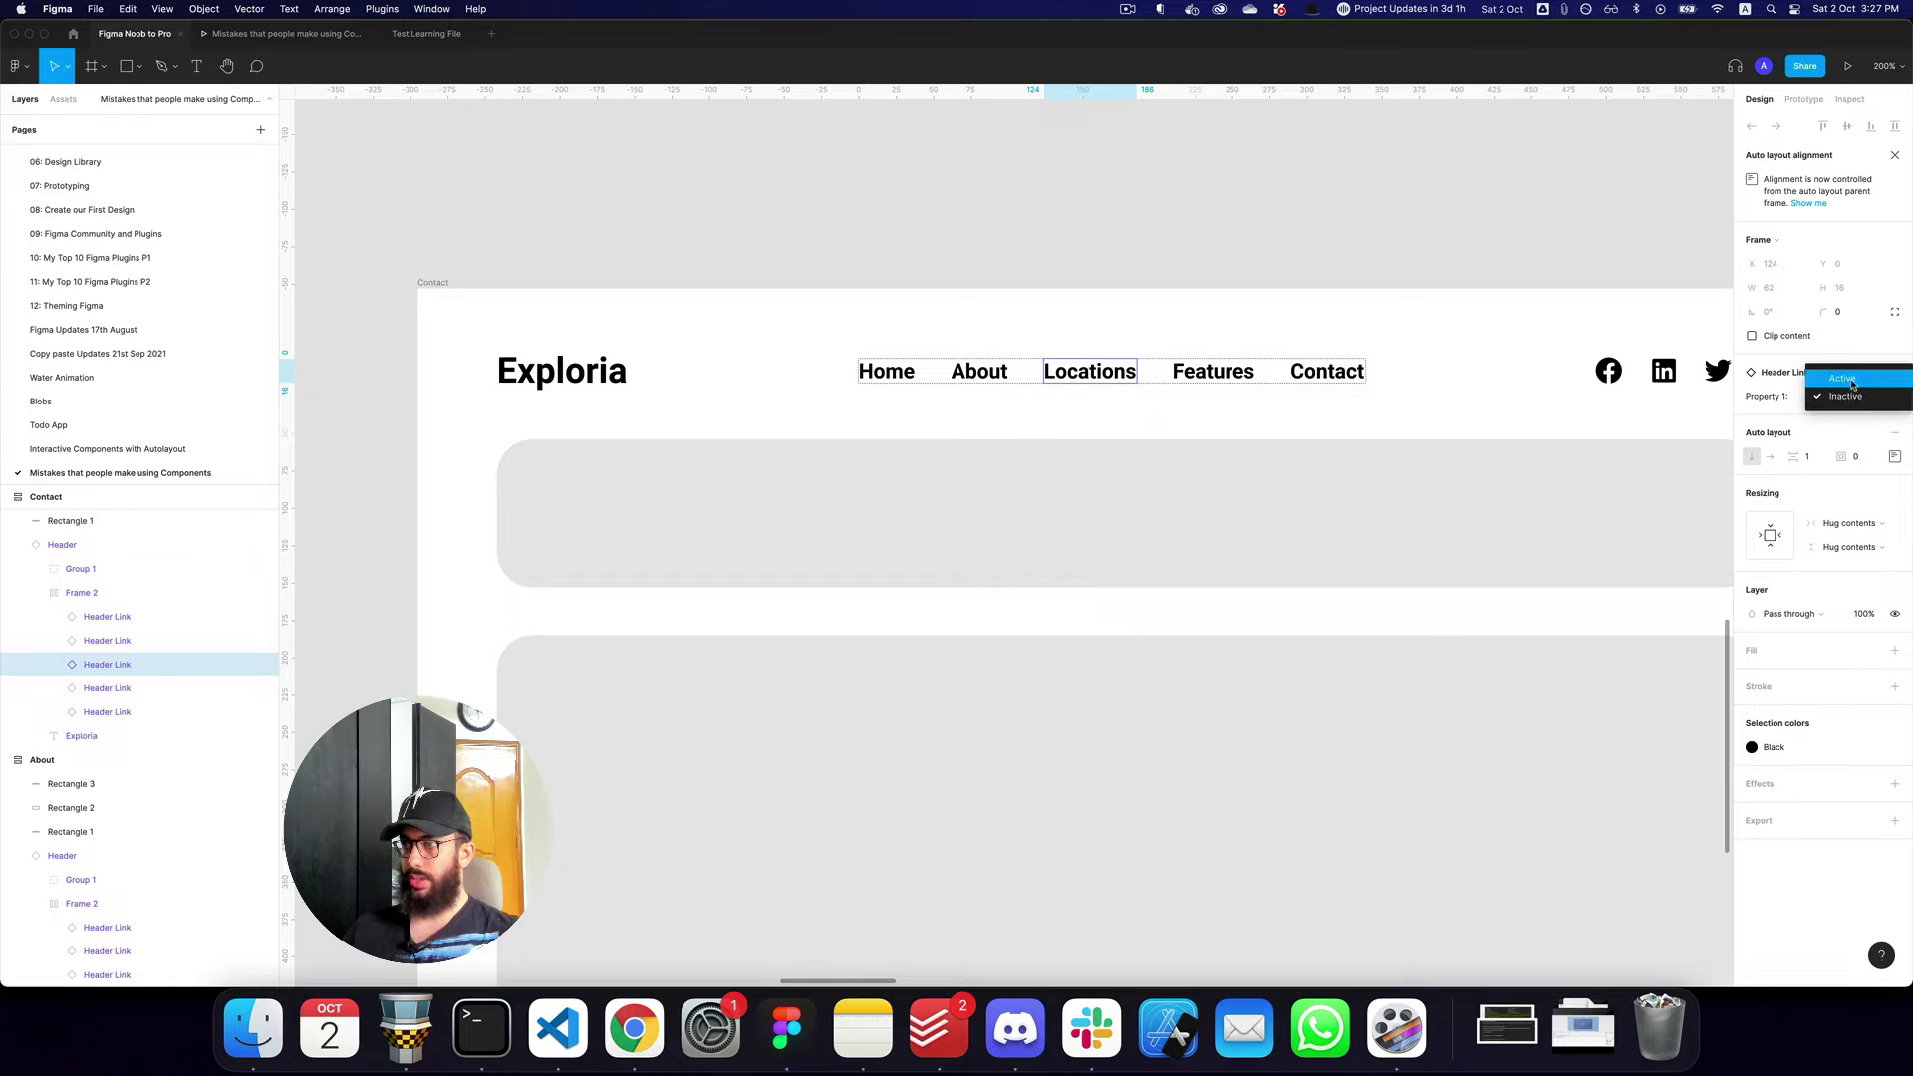
left_click(1842, 379)
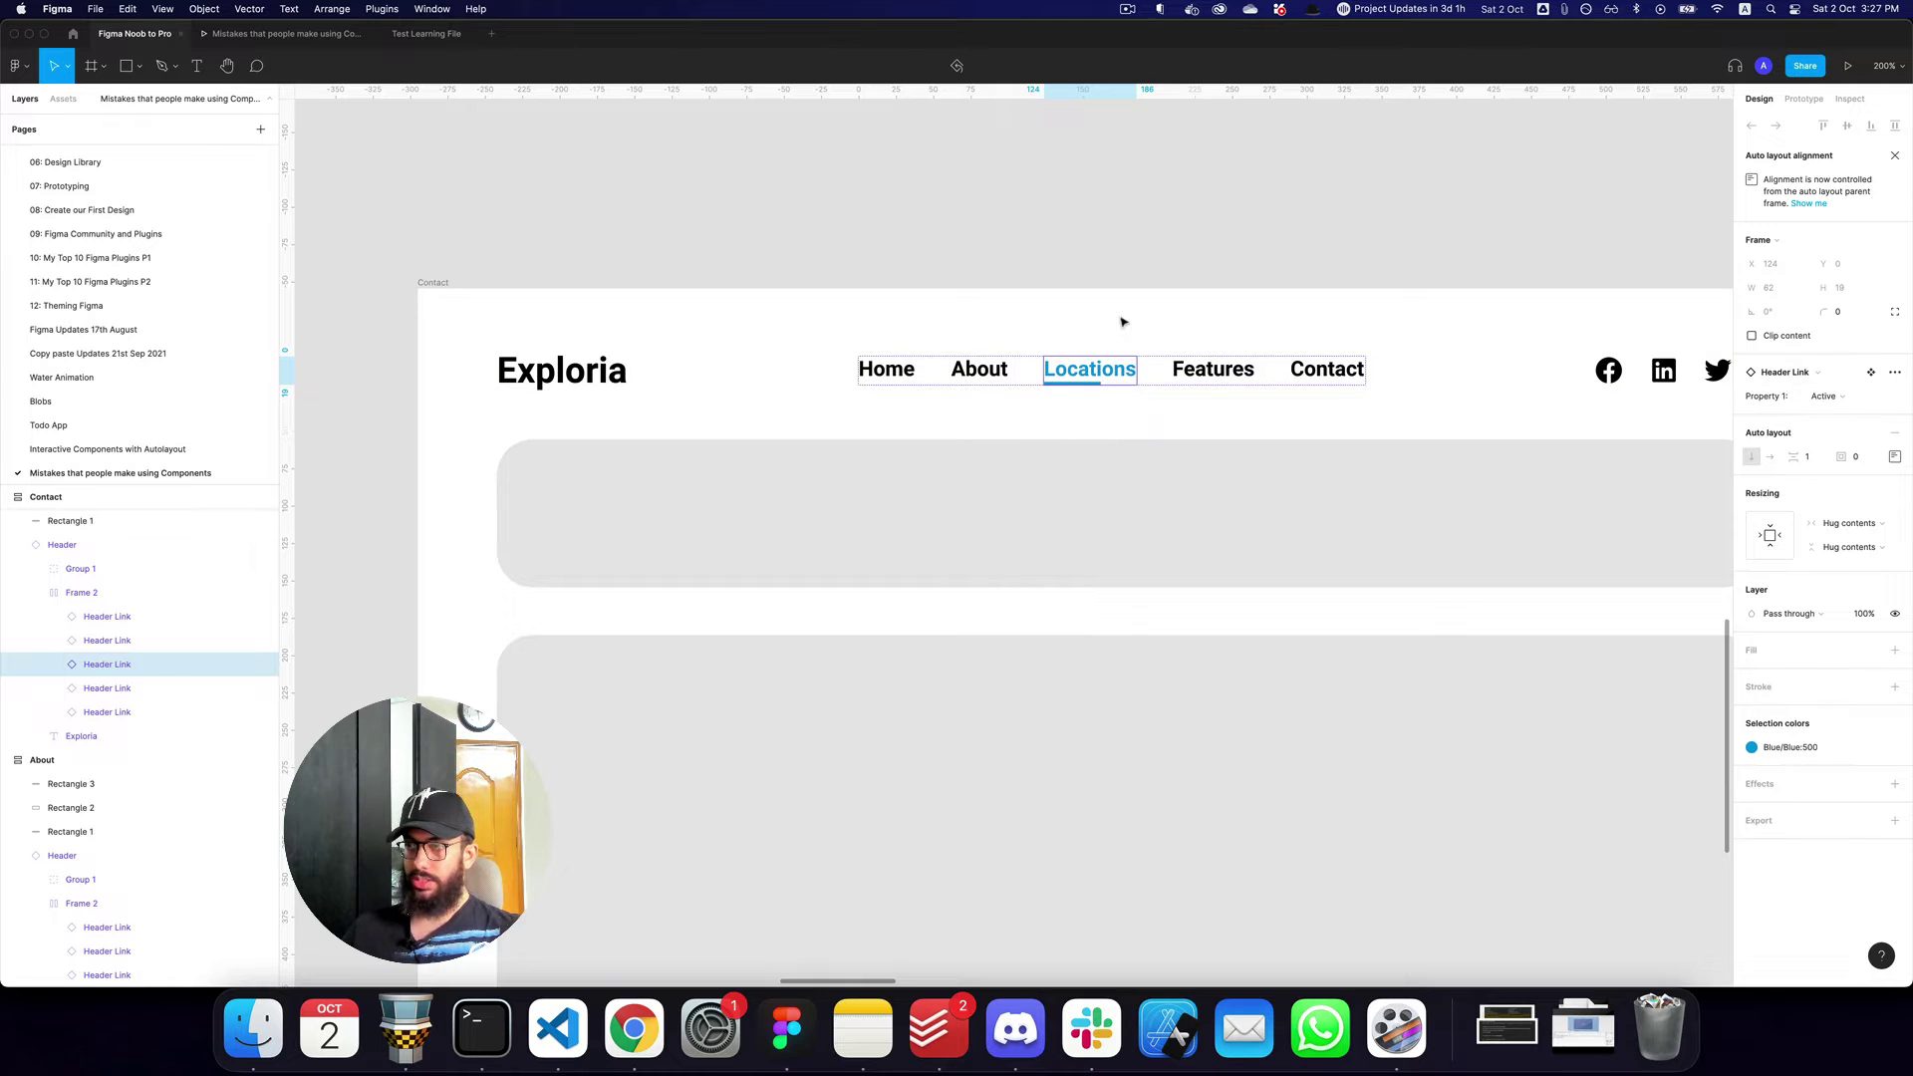
Go to the Locations link's main component and set its underline's horizontal resizing to Fill container.
left_click(1122, 381)
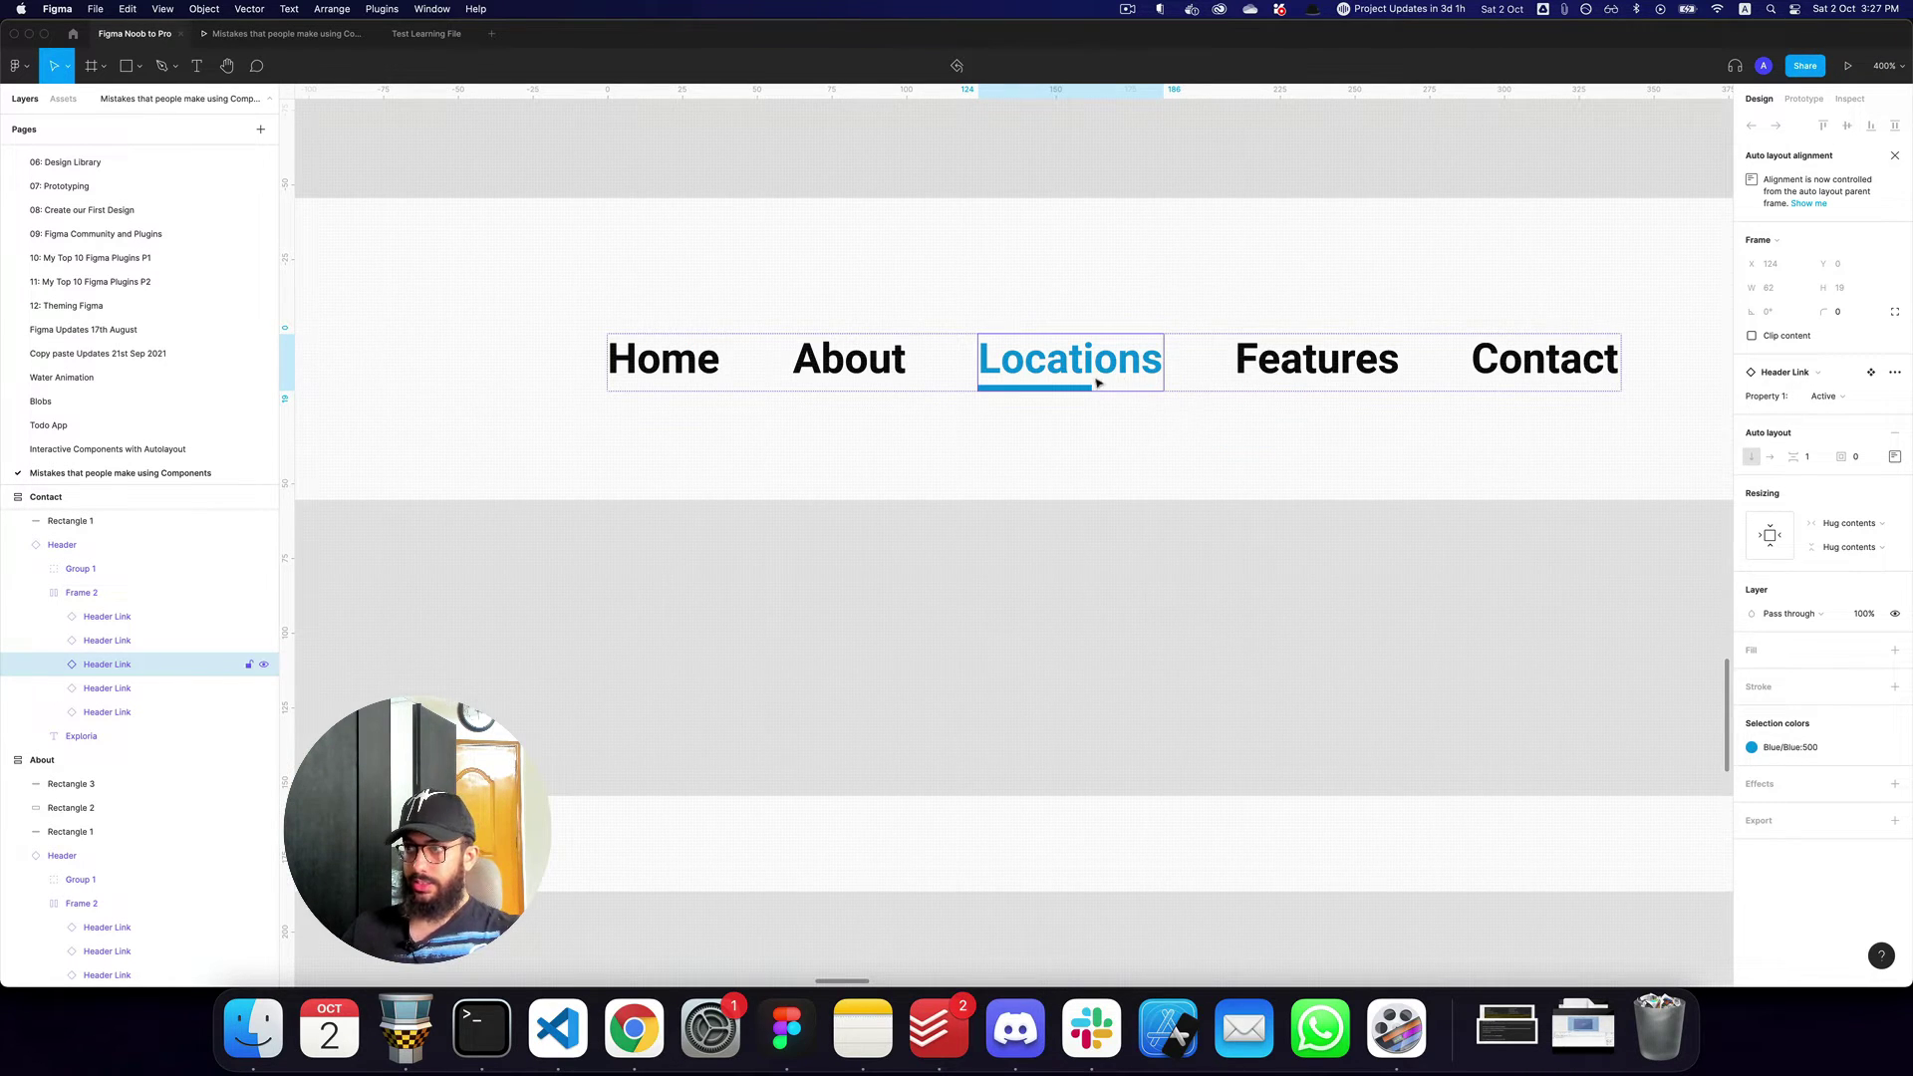
left_click(1084, 388, "super")
key("super+z")
left_click(1124, 378, "super")
left_click(1141, 389, "super")
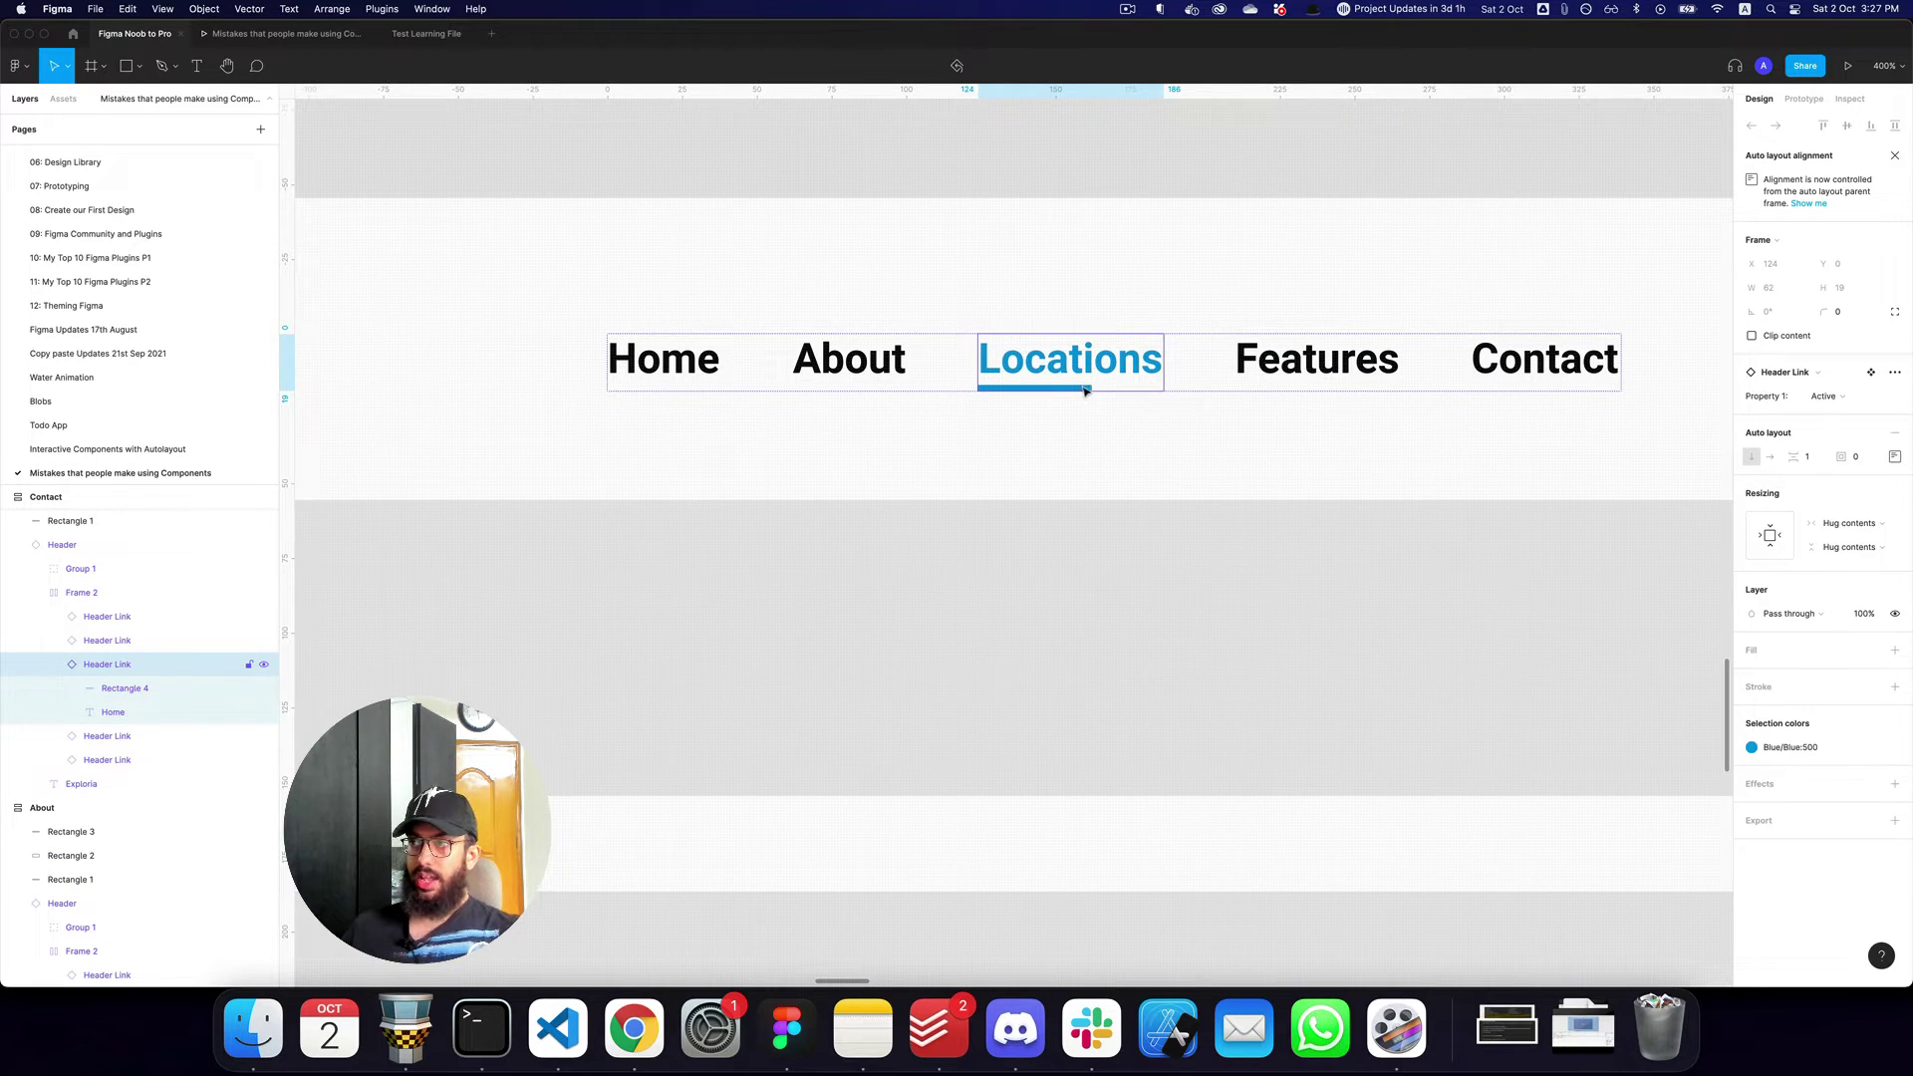
right_click(1116, 387)
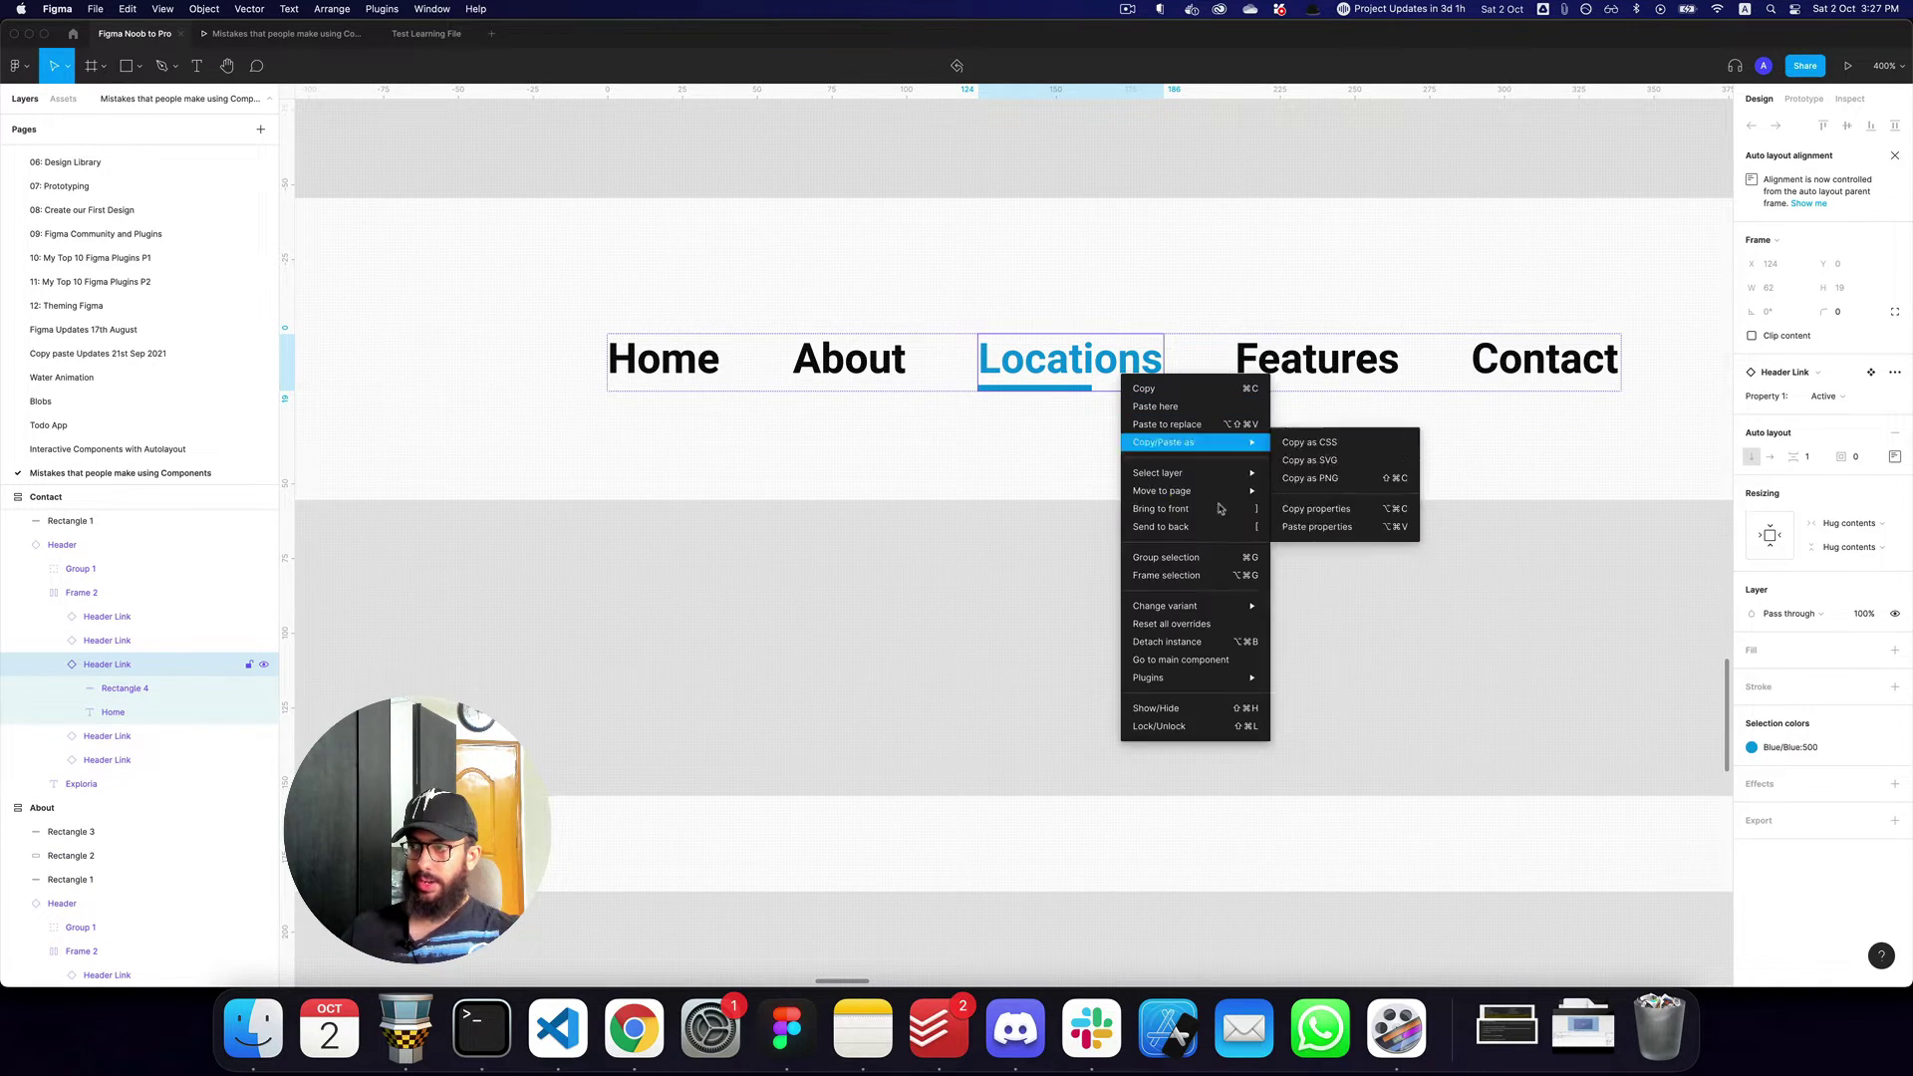
left_click(1196, 655)
left_click(1056, 568, "super")
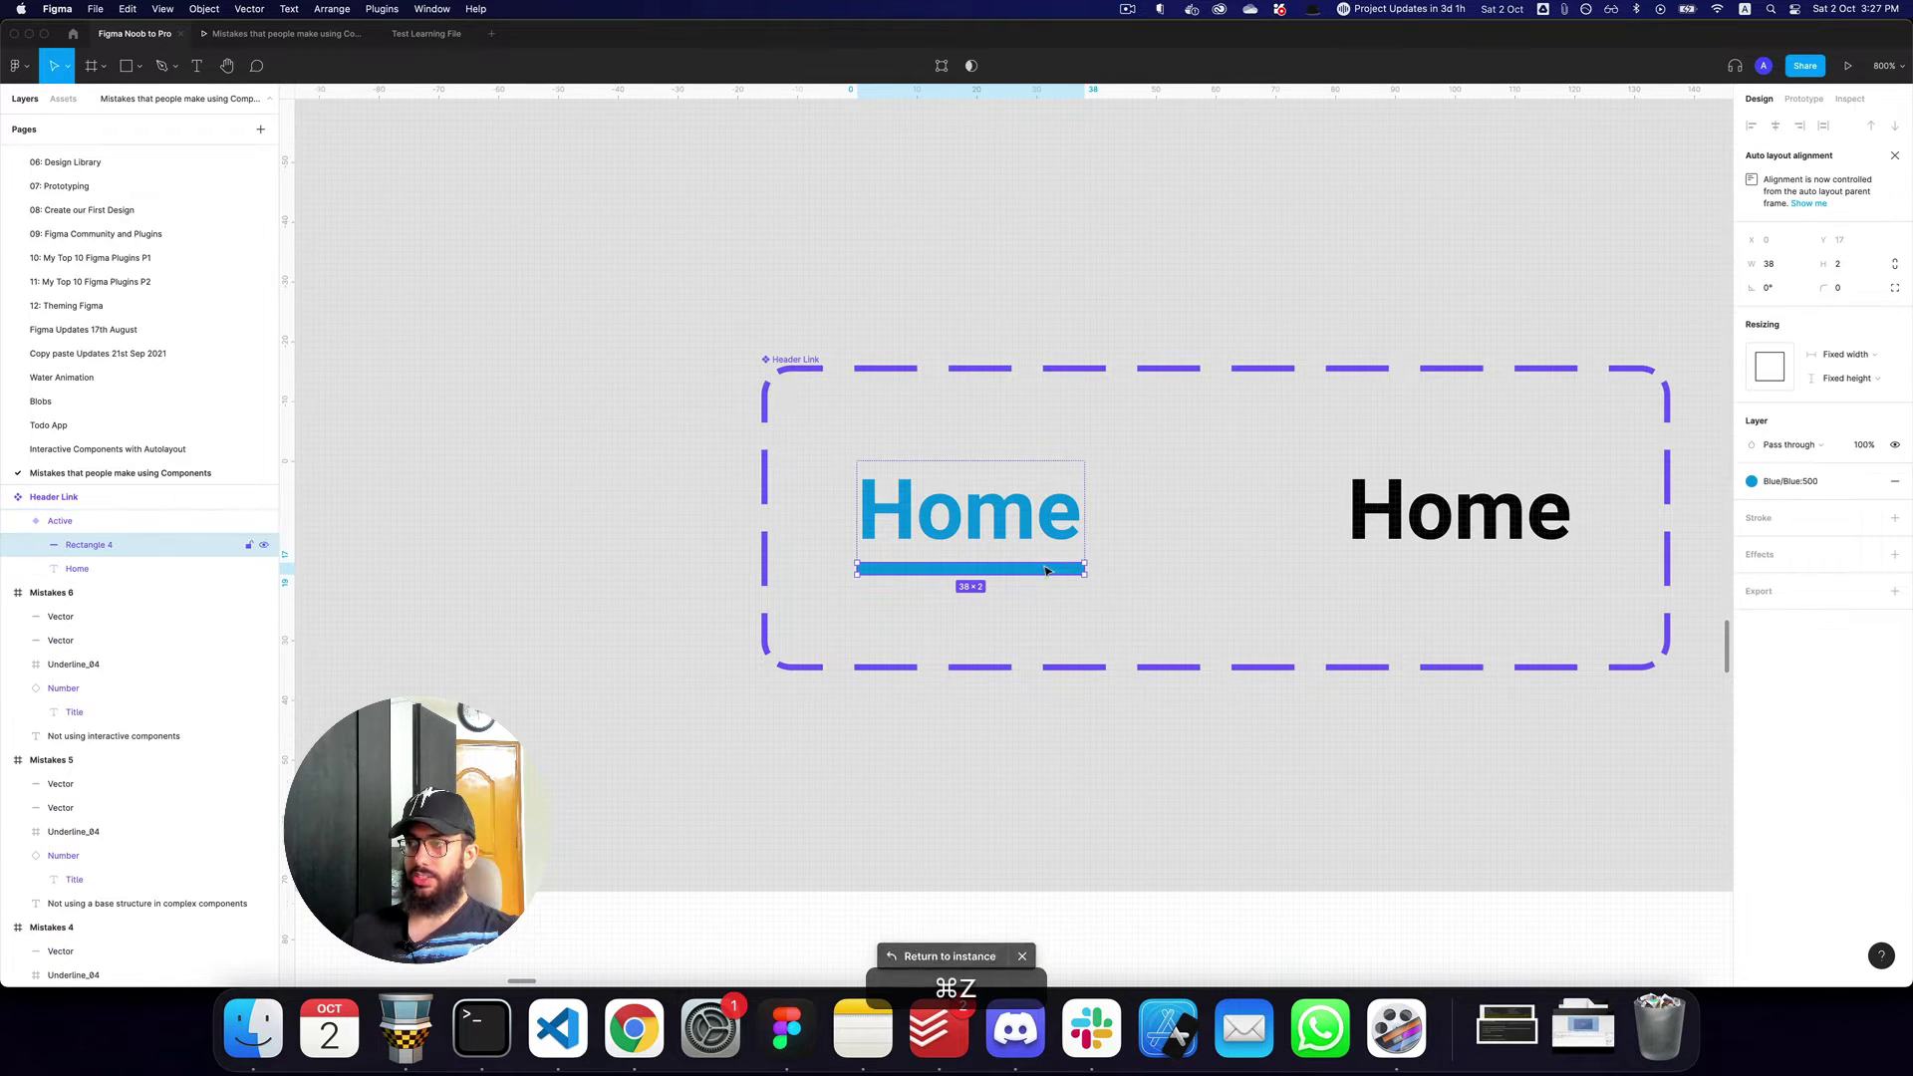
scroll(1056, 568, "up", 5)
left_click(1788, 367)
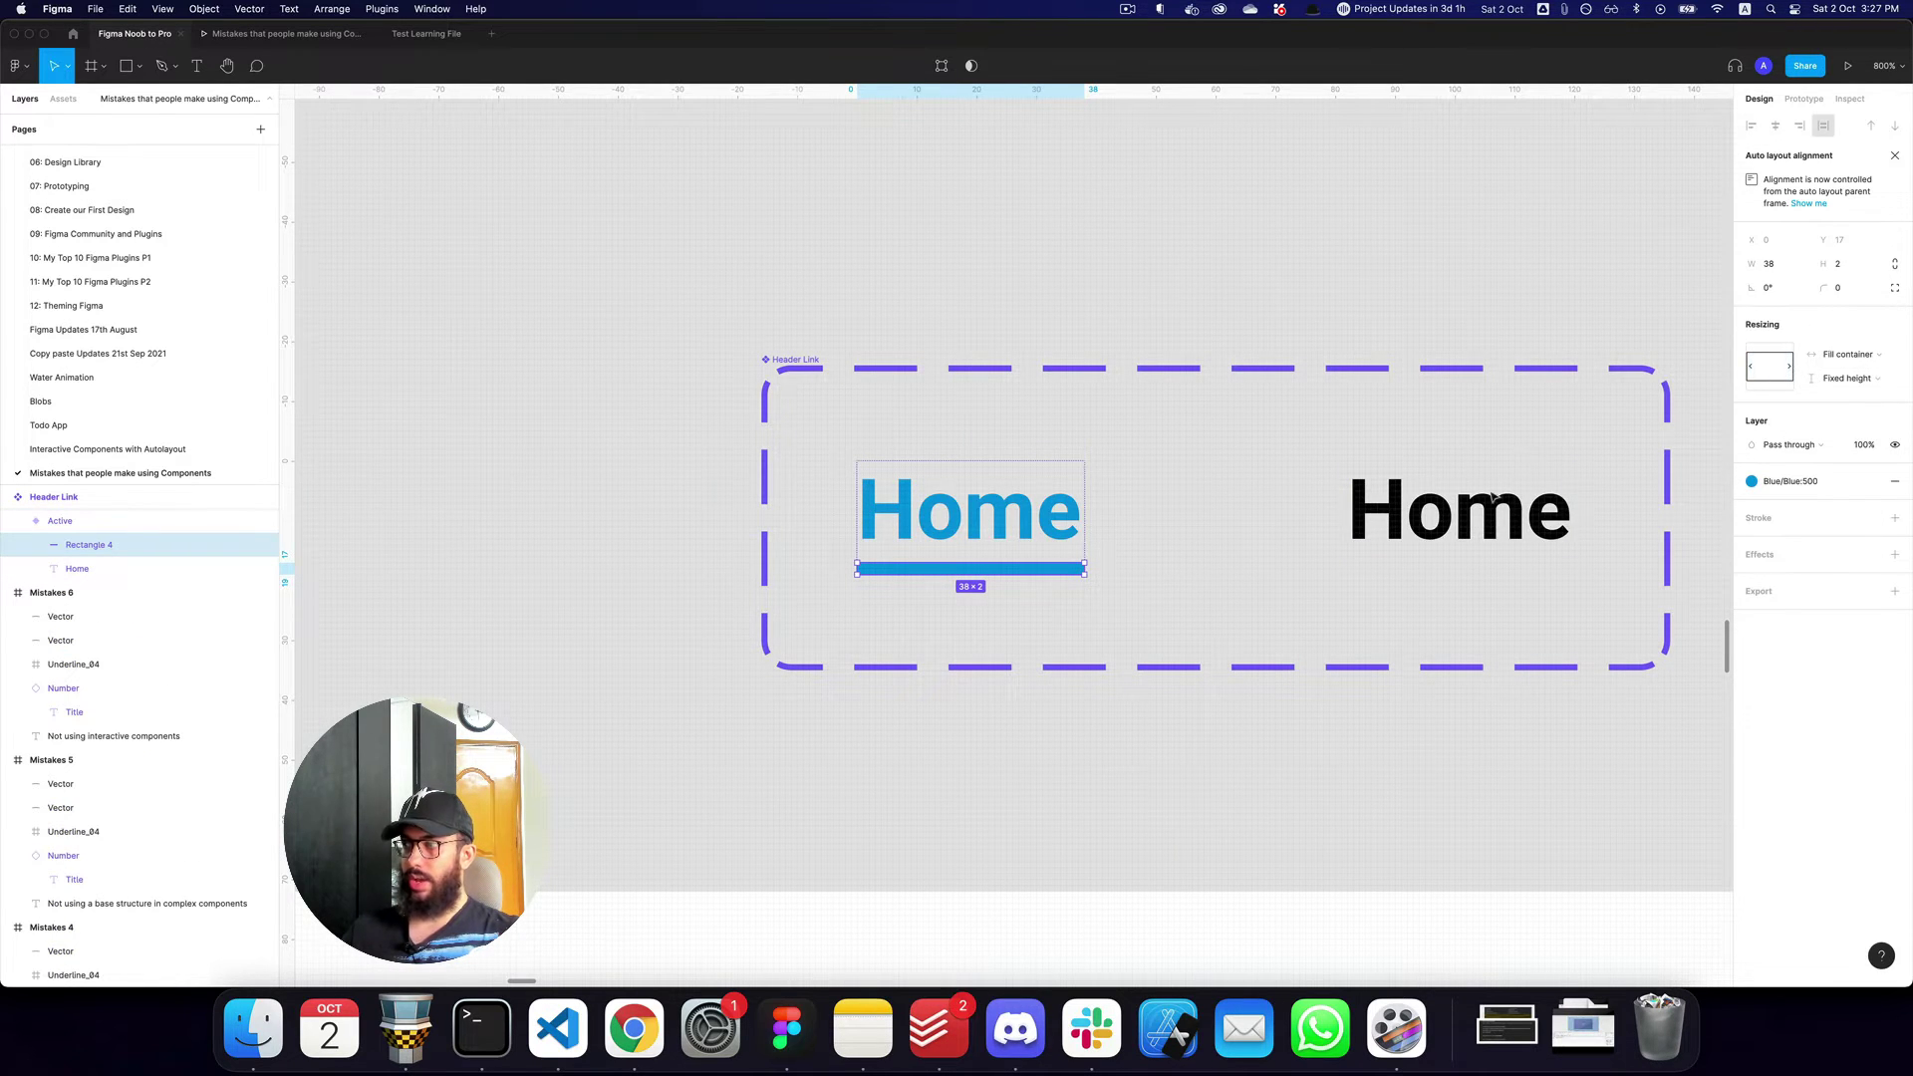
Check the Locations link's underline in the Contact header, and bring up the presentation's Mistake 4 slide.
key("z")
left_click(1424, 504, "alt")
left_click(1424, 504, "alt")
scroll(1428, 499, "right", 15)
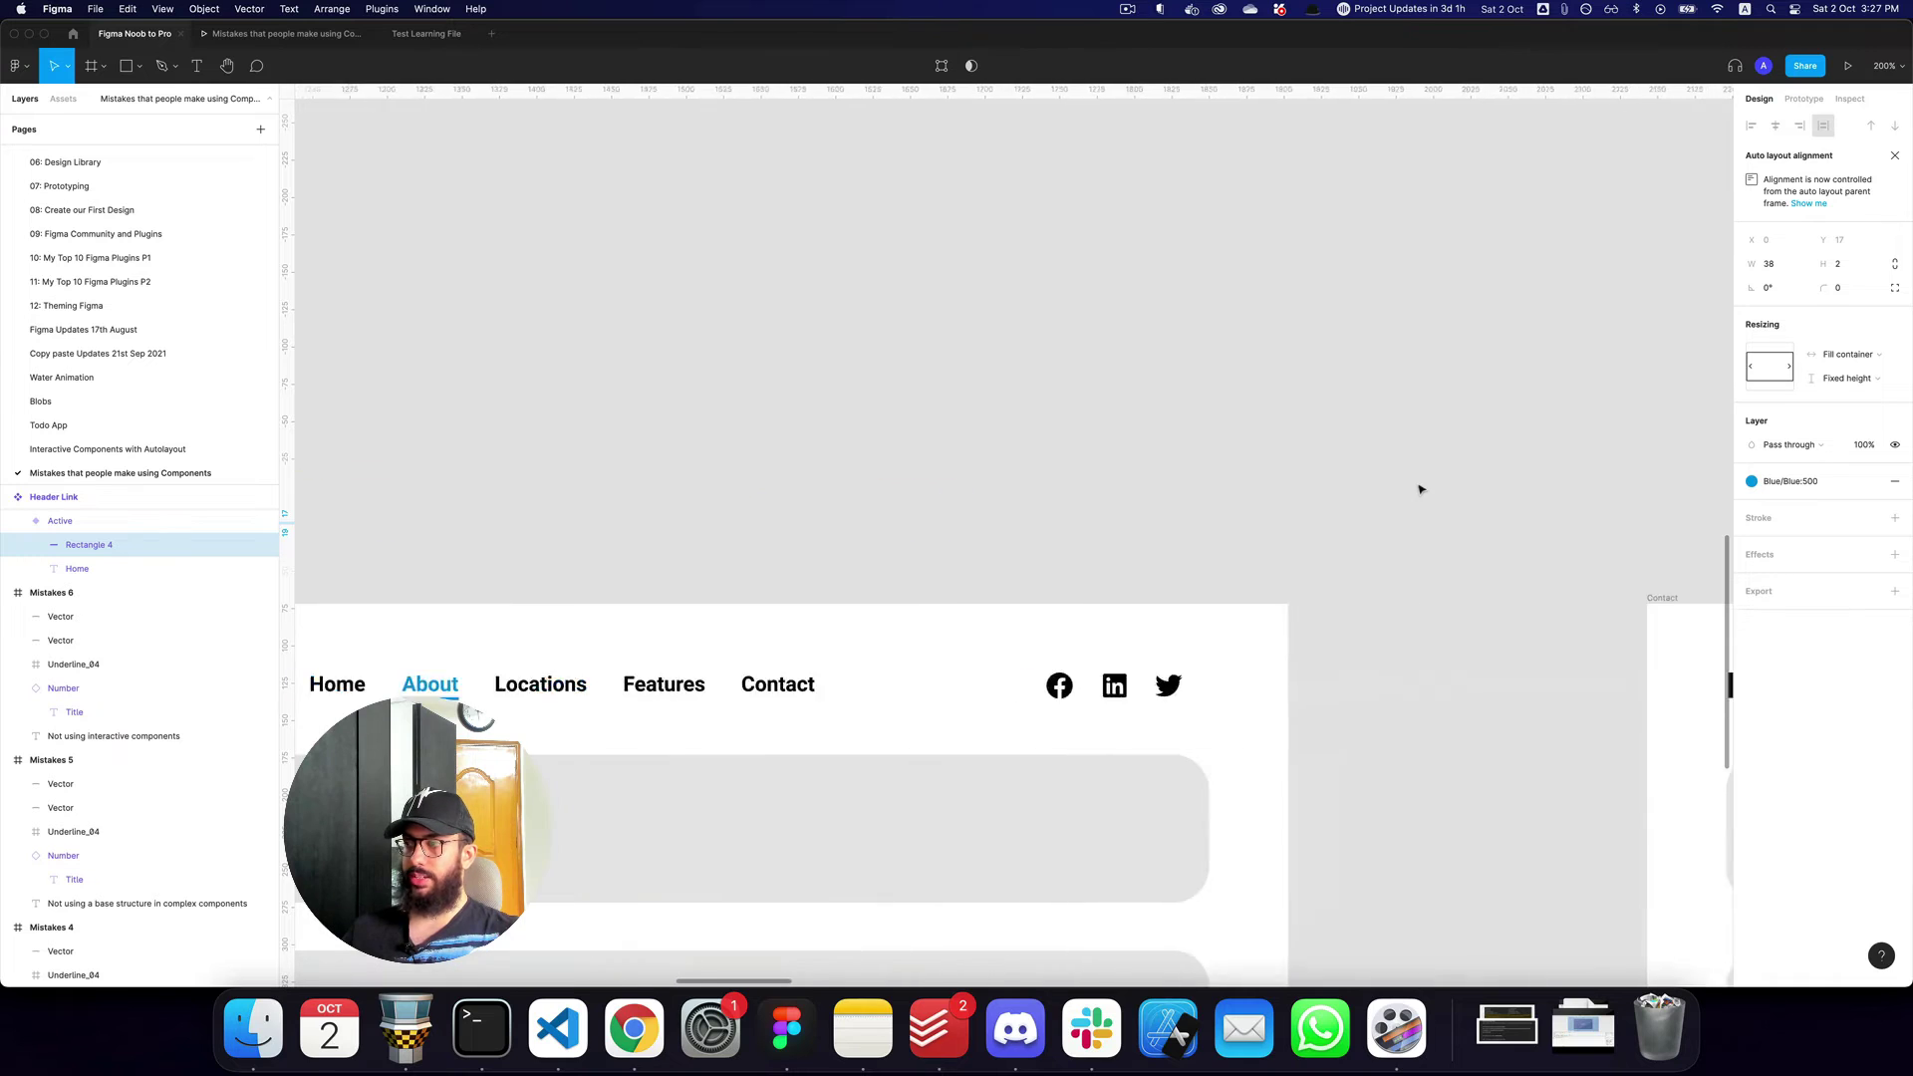
left_click(1324, 694)
key("z")
left_click(1323, 695, "alt")
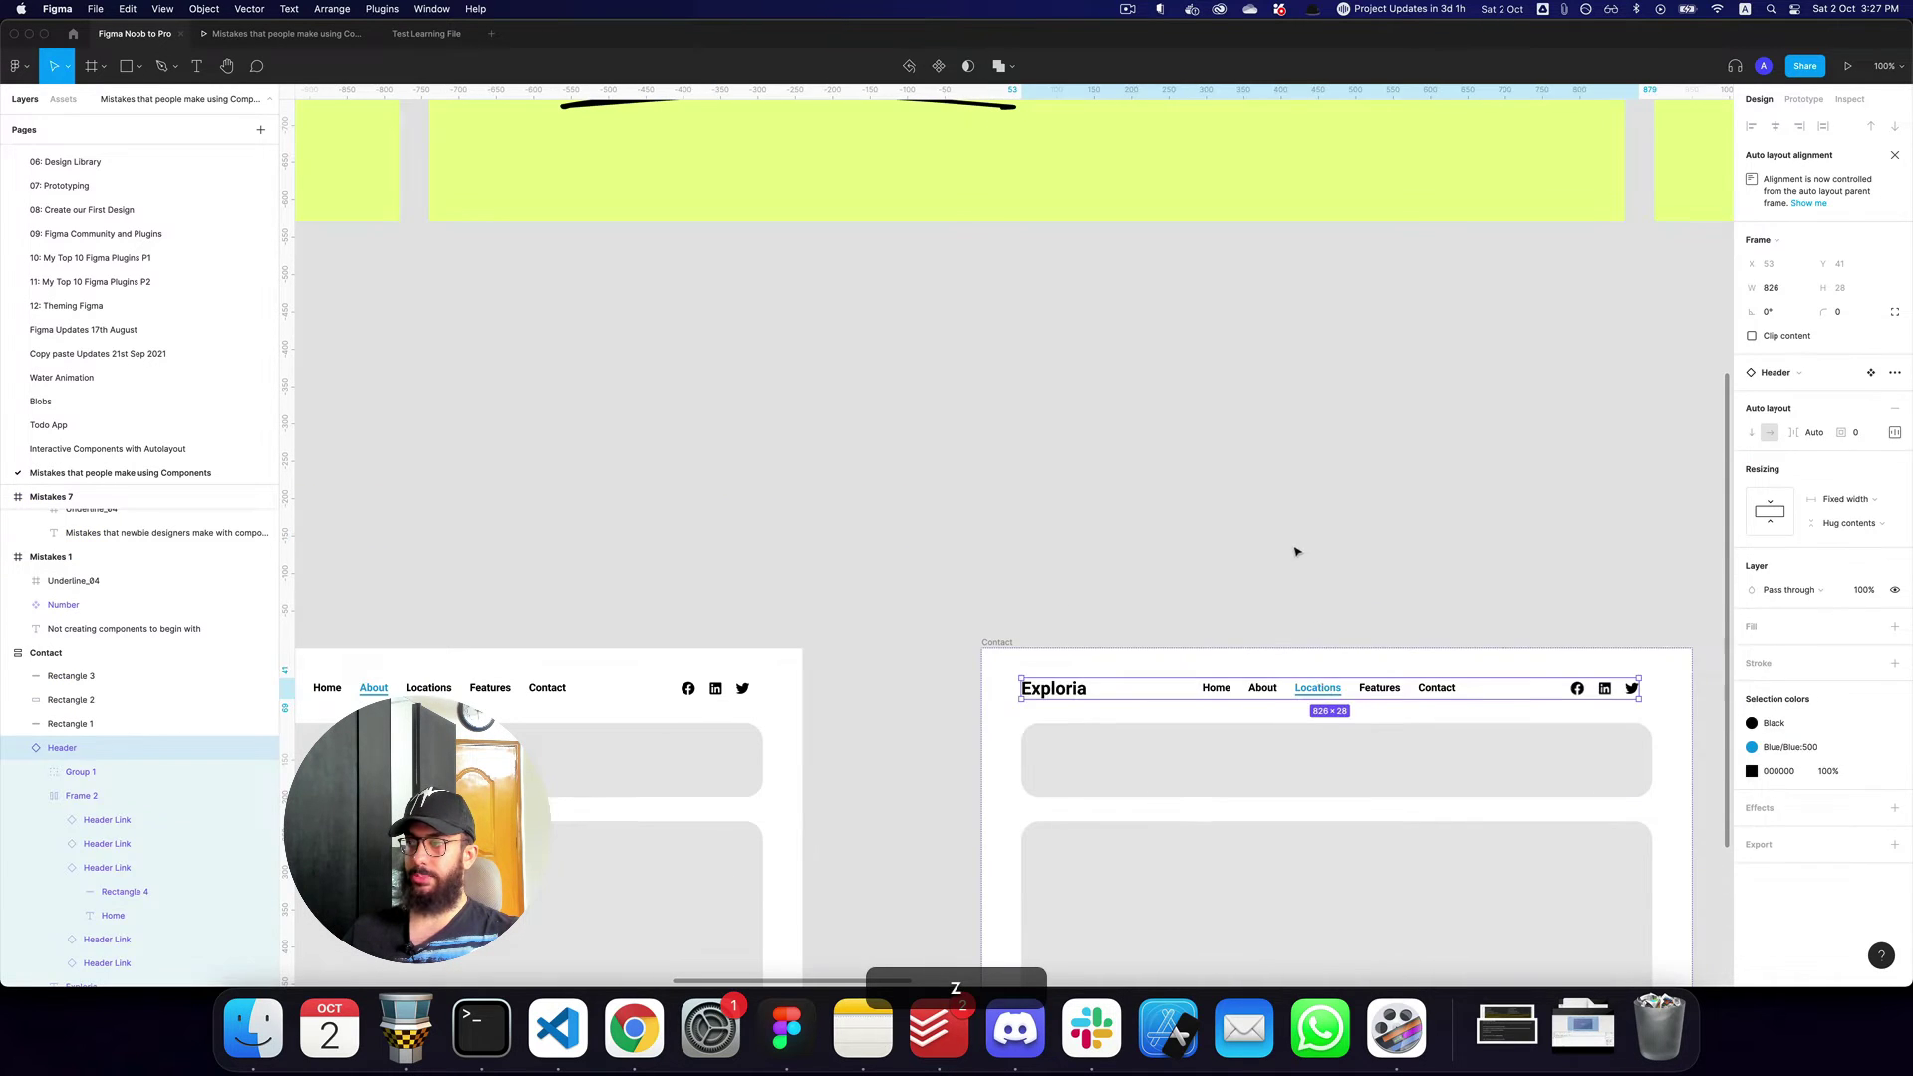
left_click(1294, 543)
key("super+3")
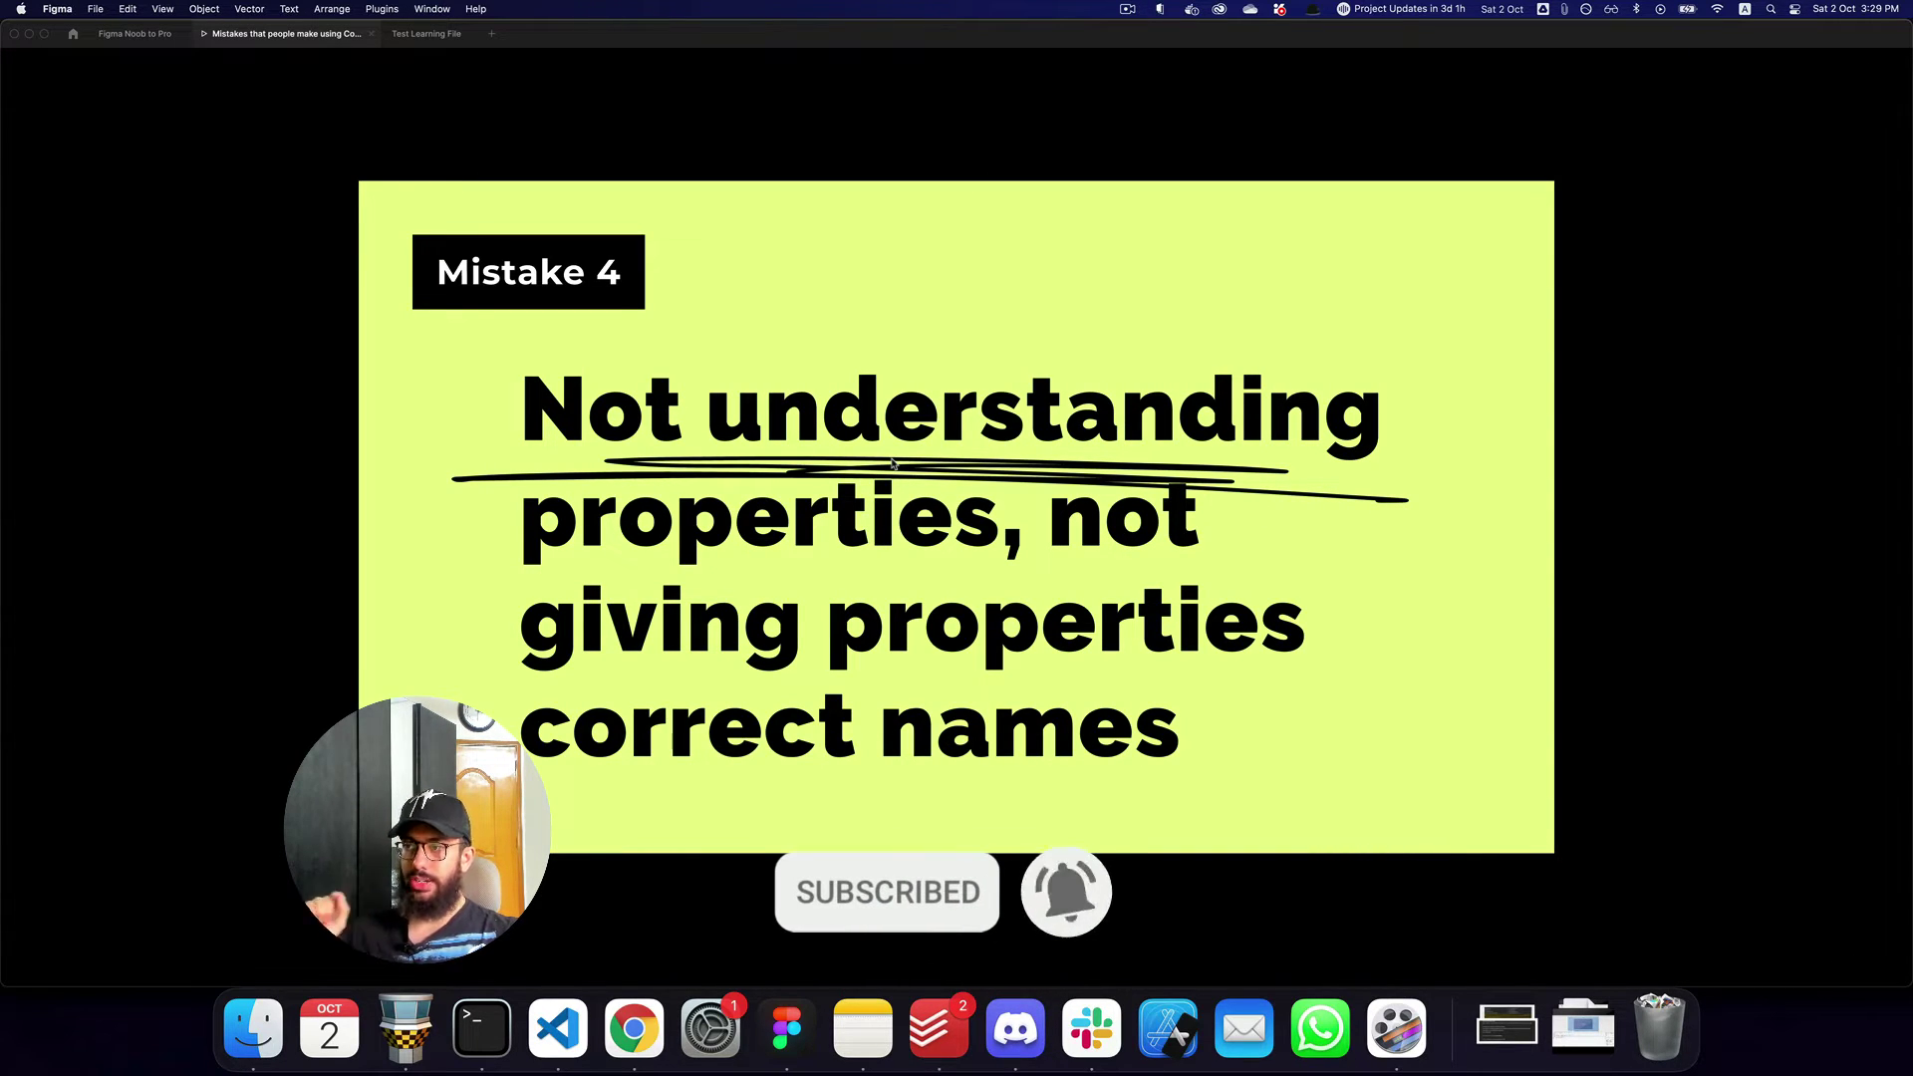
Return to the design file and rename the Header Link component set's variant property to Active.
key("super+2")
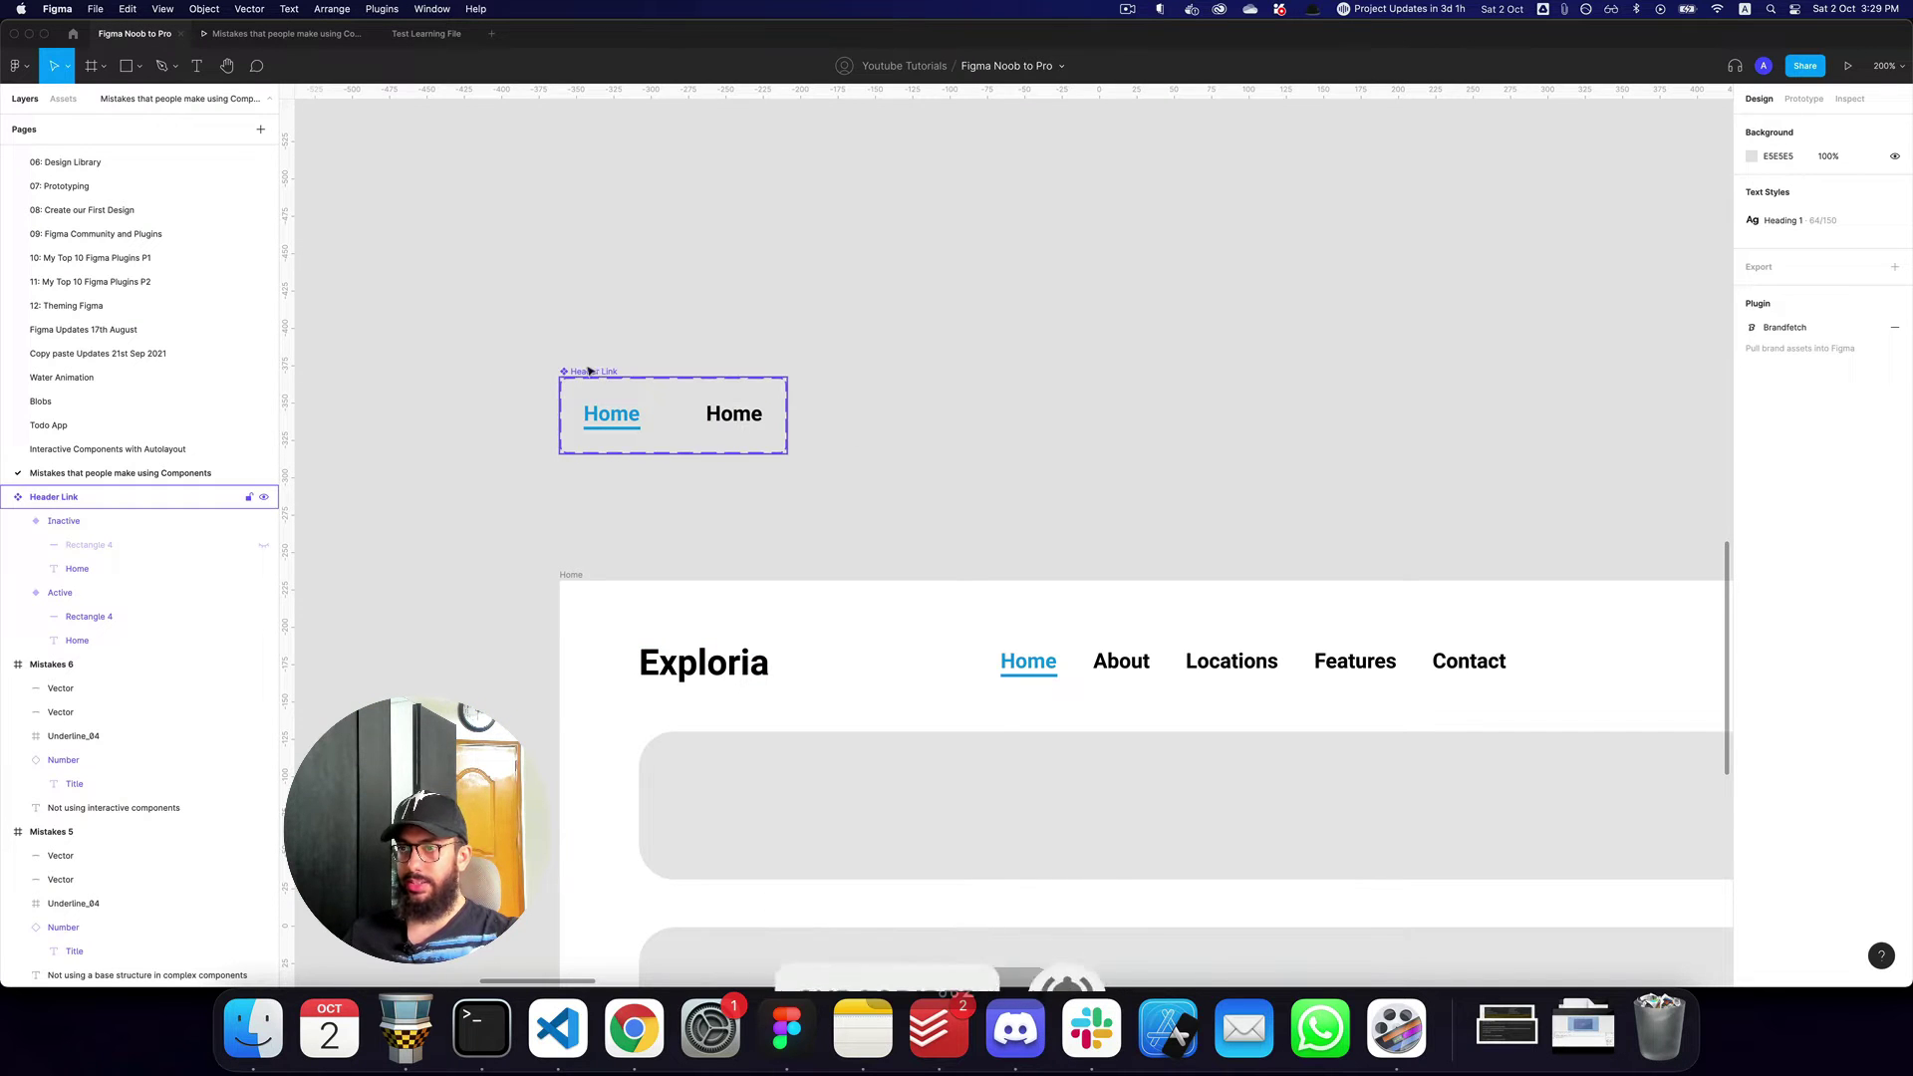
left_click(599, 370)
key("space")
left_click_drag(1025, 437, 1027, 441)
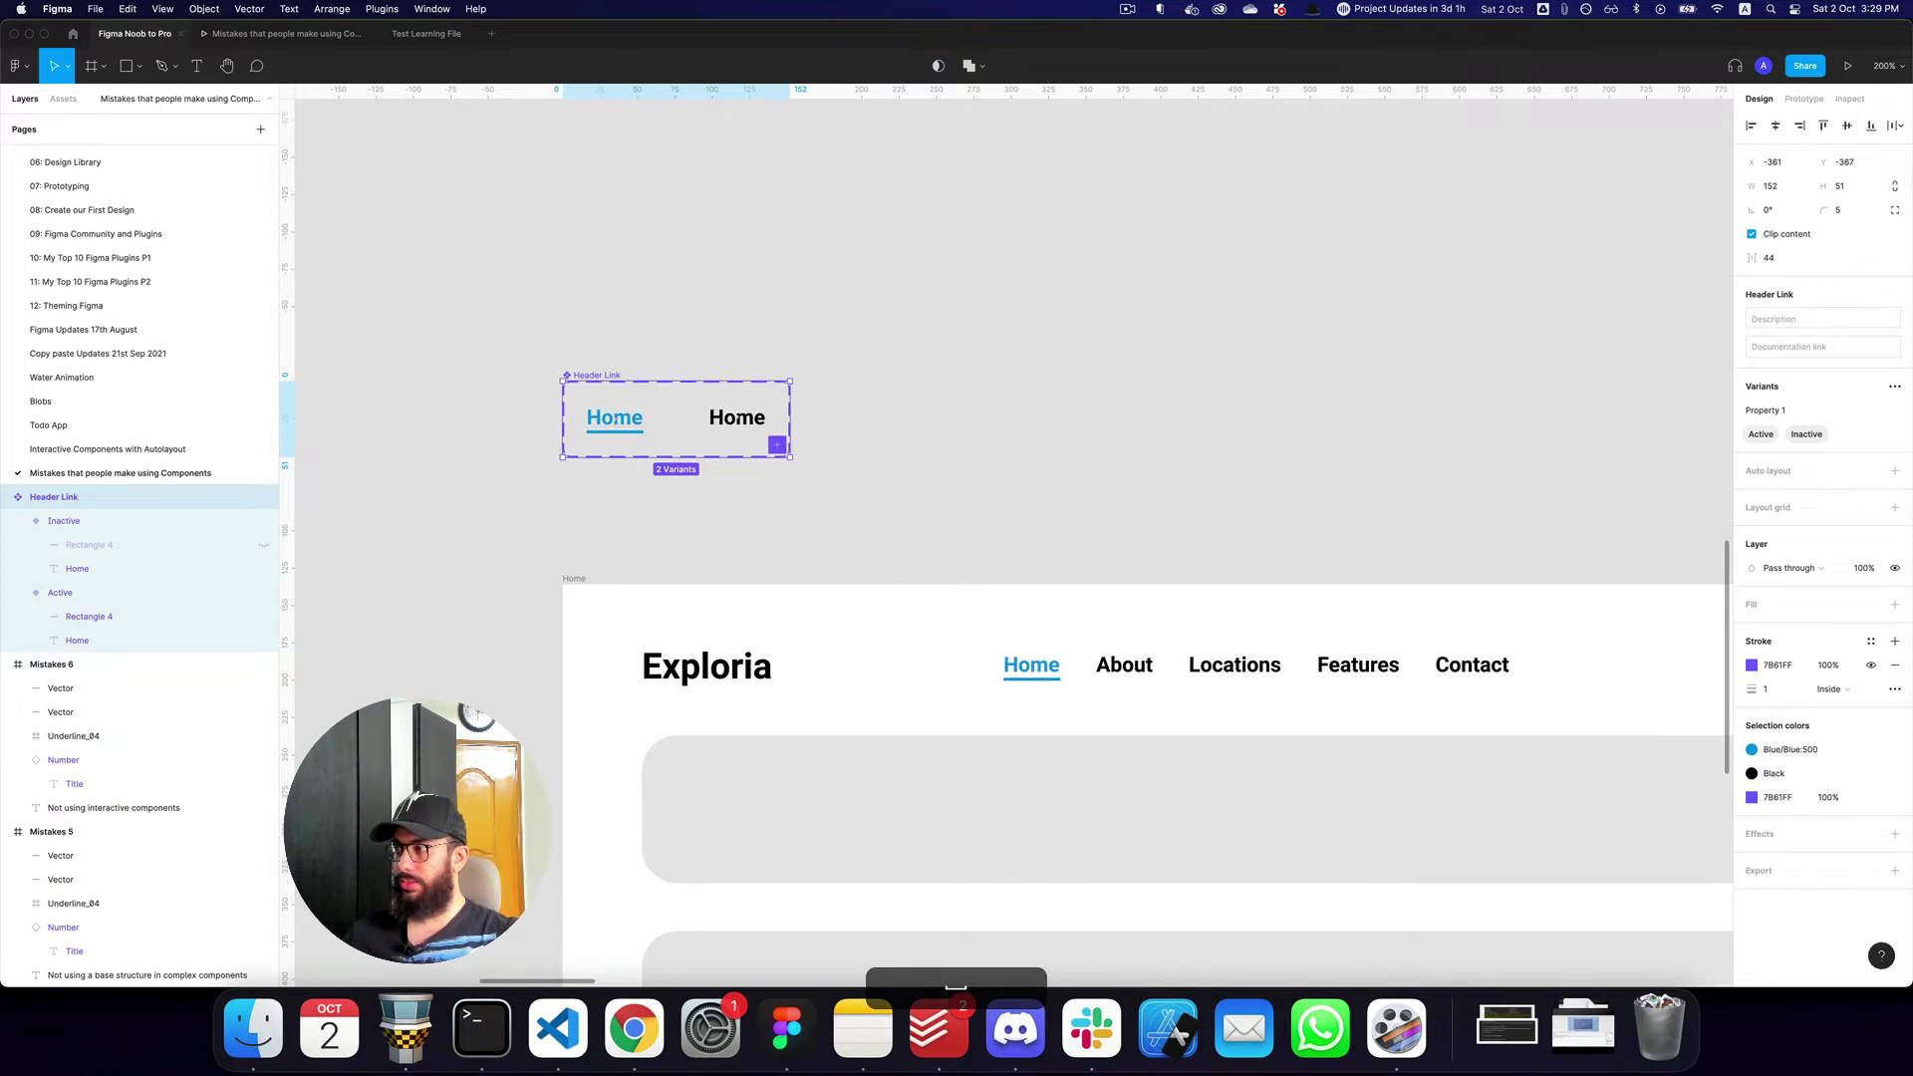
left_click(1765, 411)
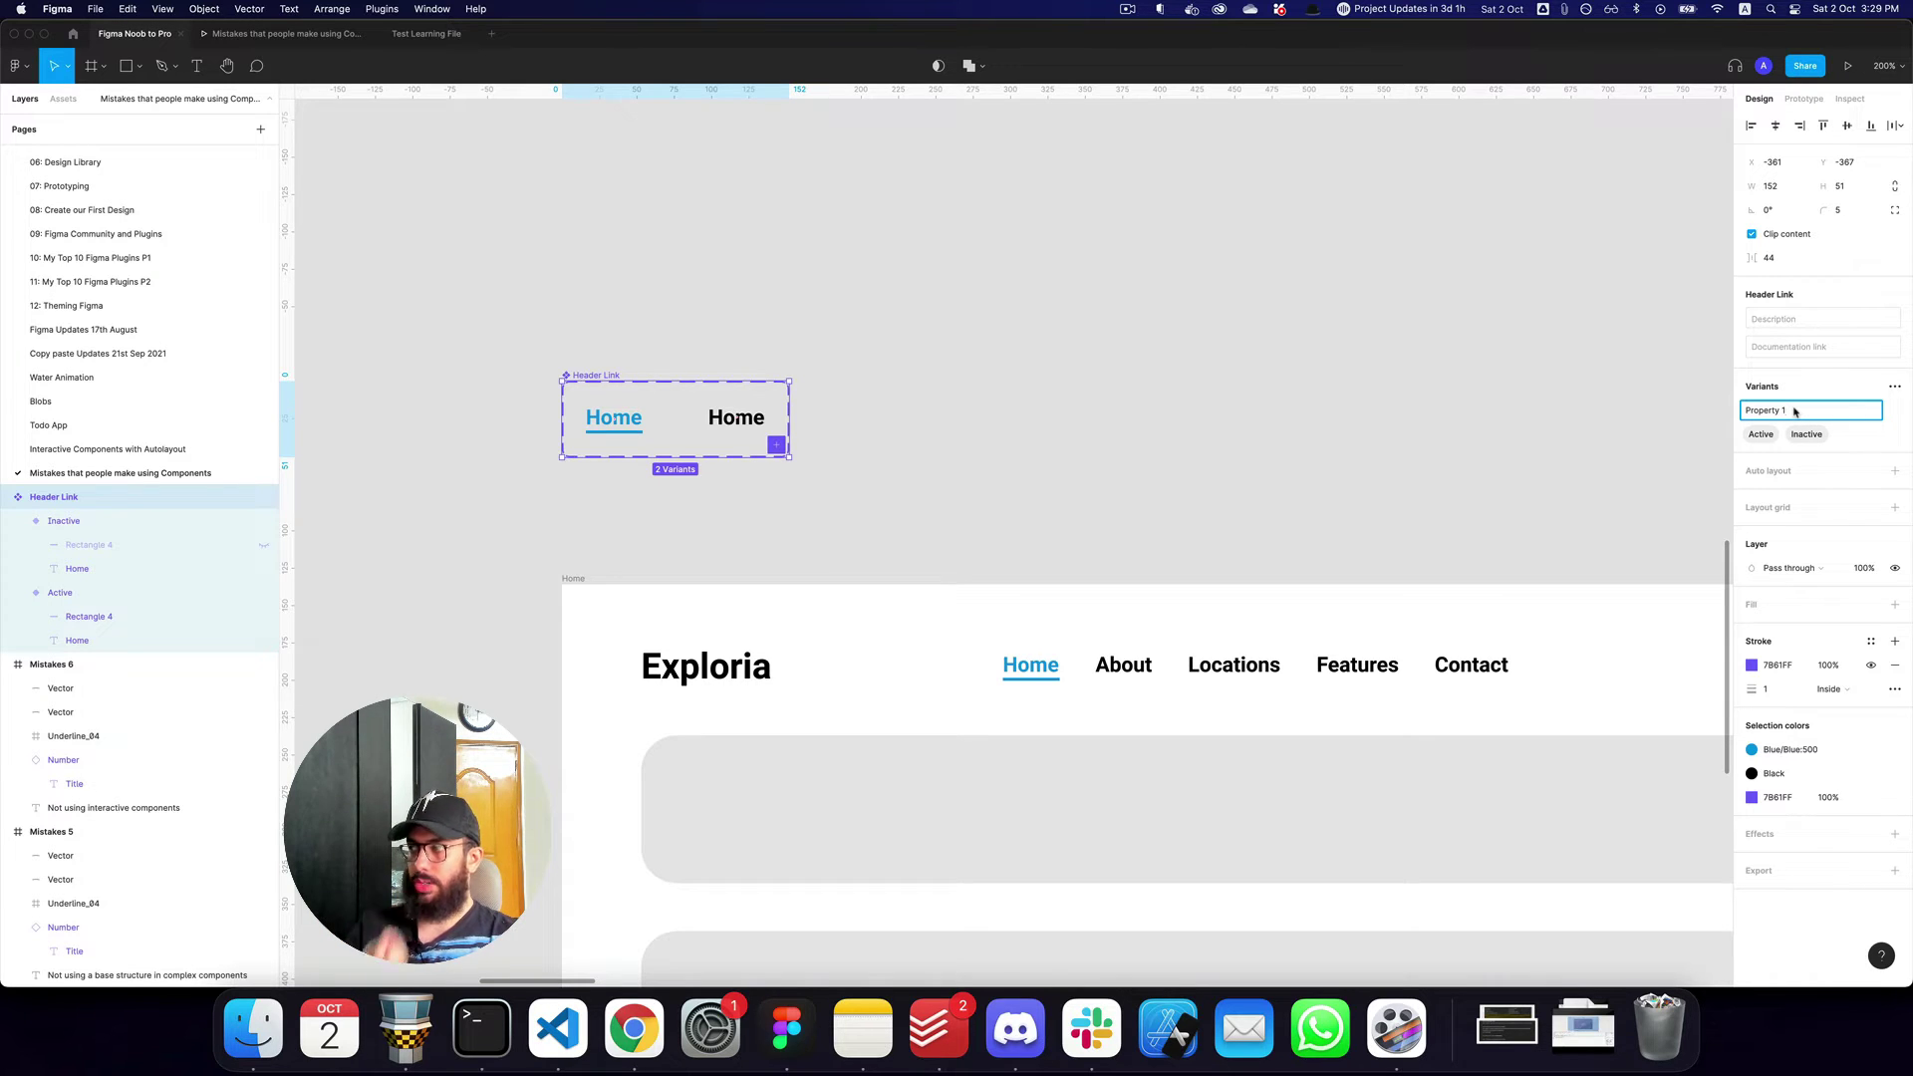
key("super+a")
type("State")
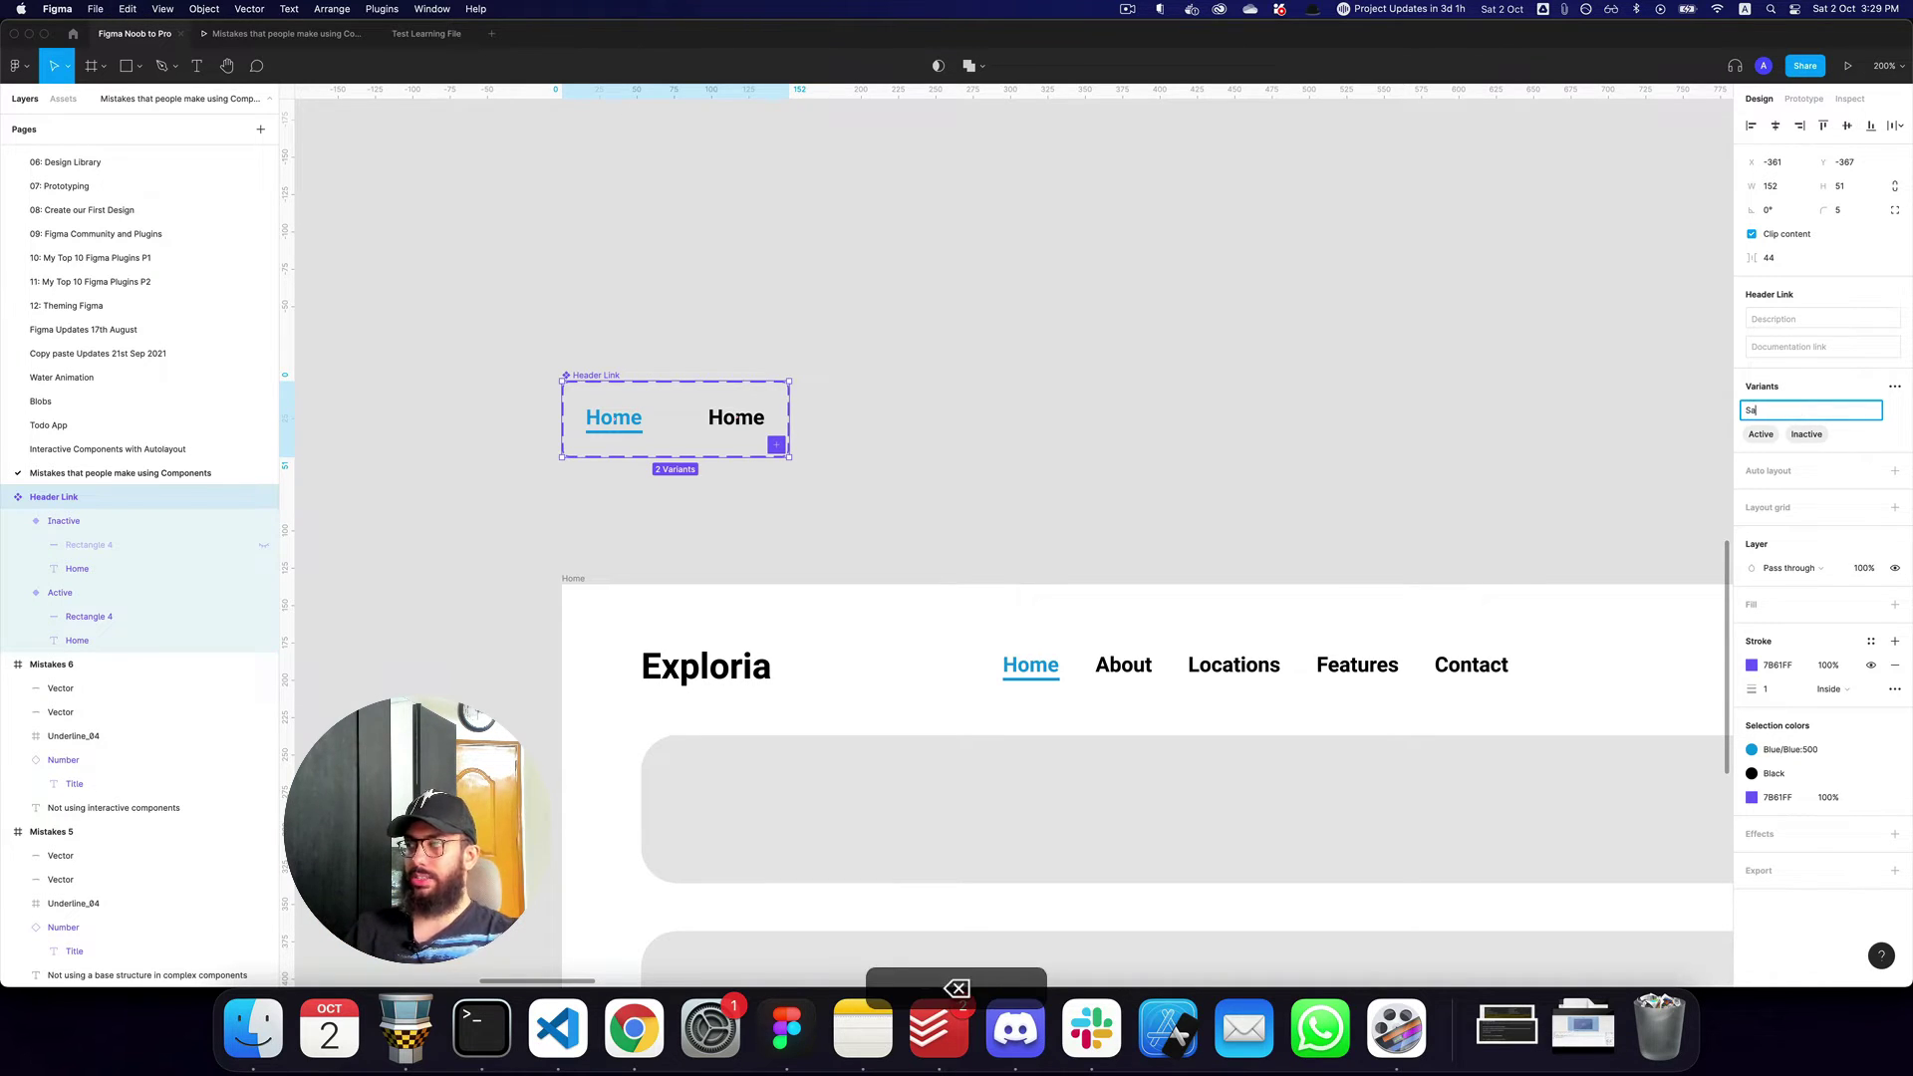
key("Return")
left_click(1794, 412)
key("super+a")
type("Active")
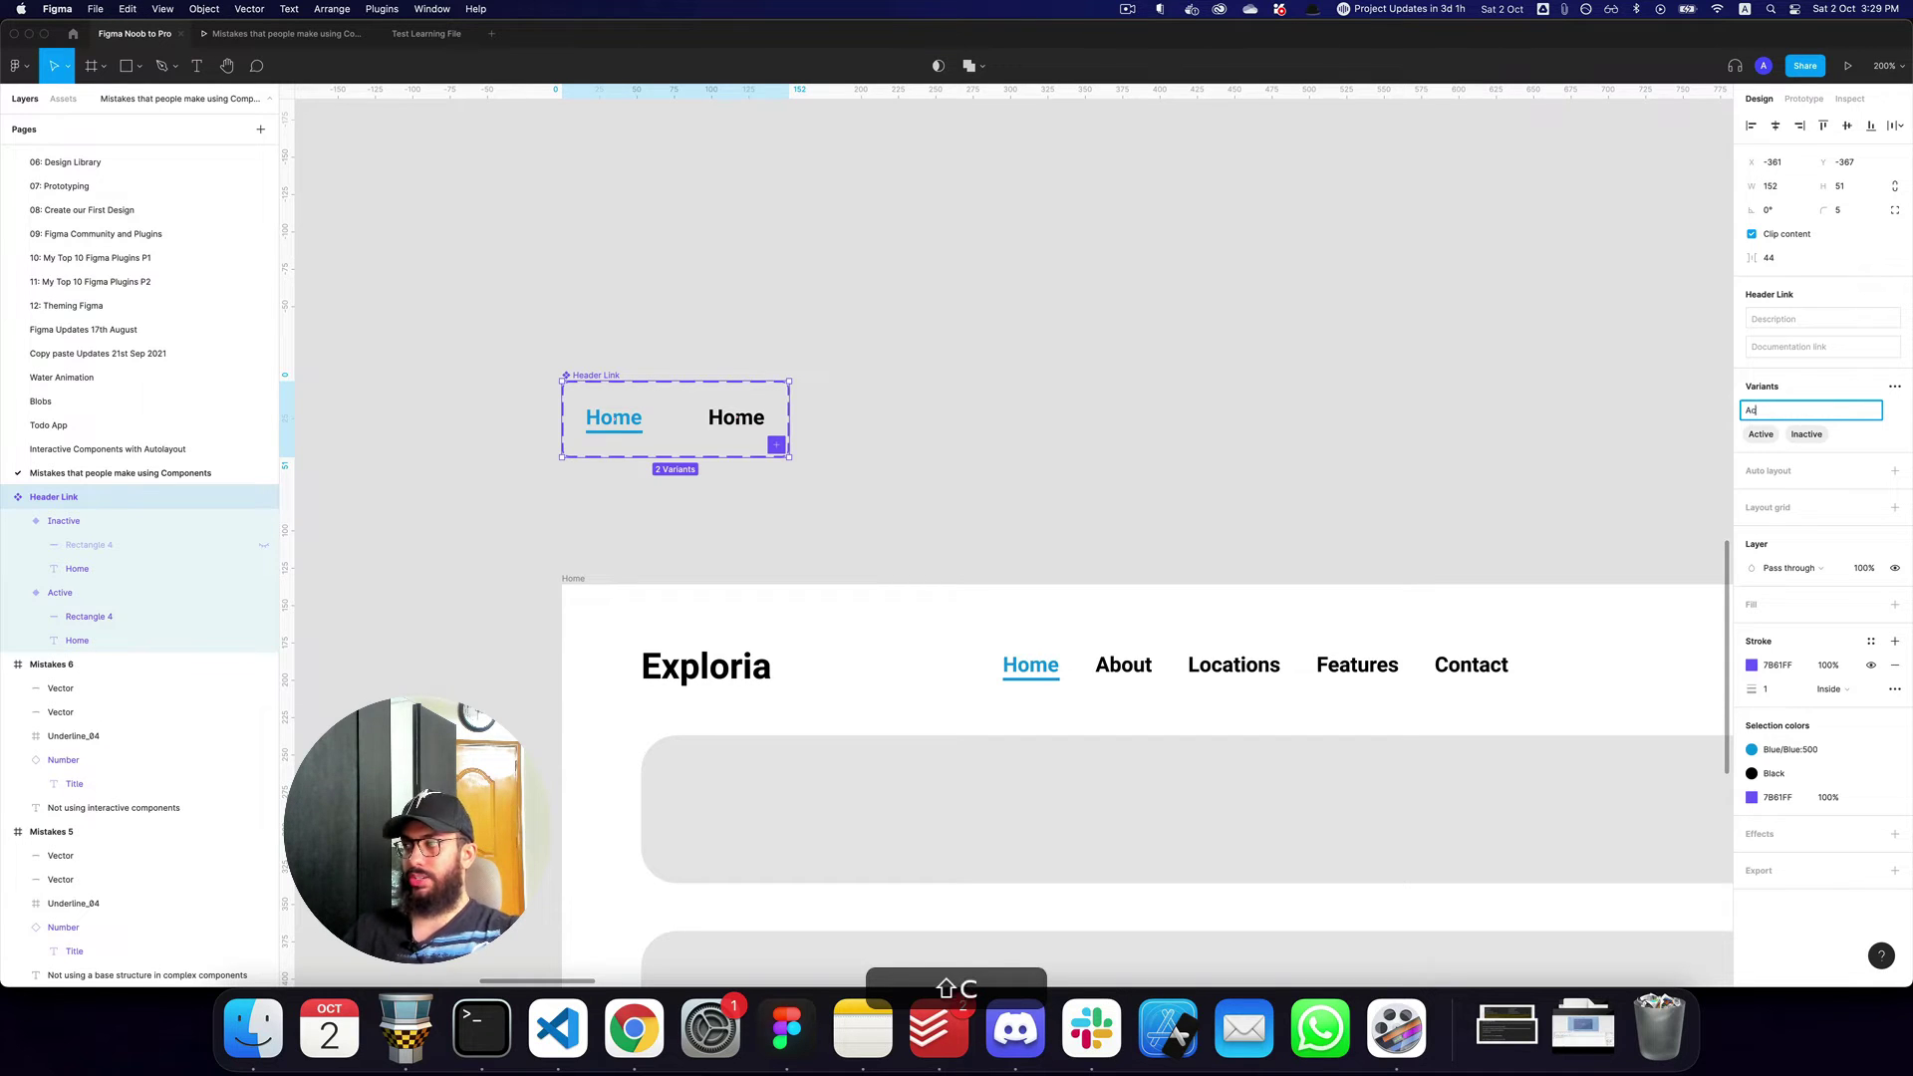
key("Return")
Rename the Header Link component set's Active property values from Active and Inactive to On and Off.
double_click(1763, 434)
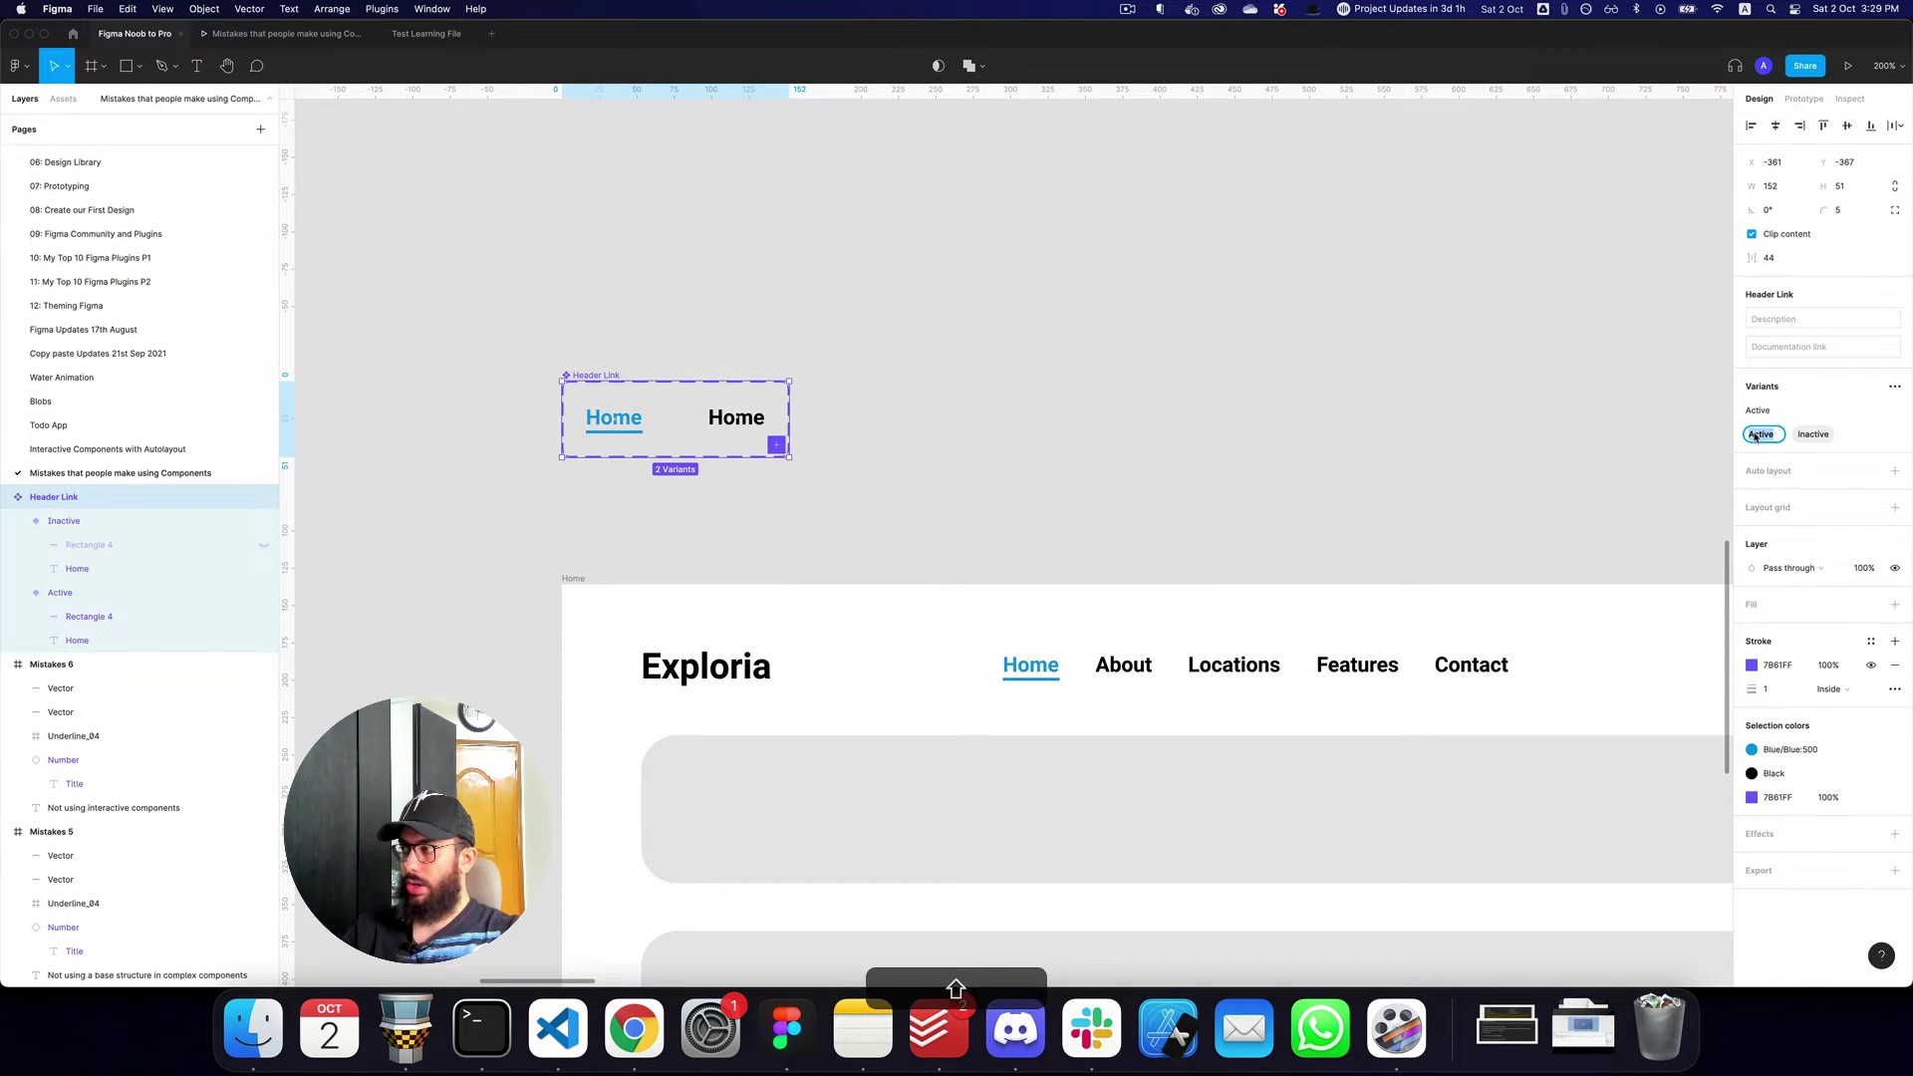
type("O")
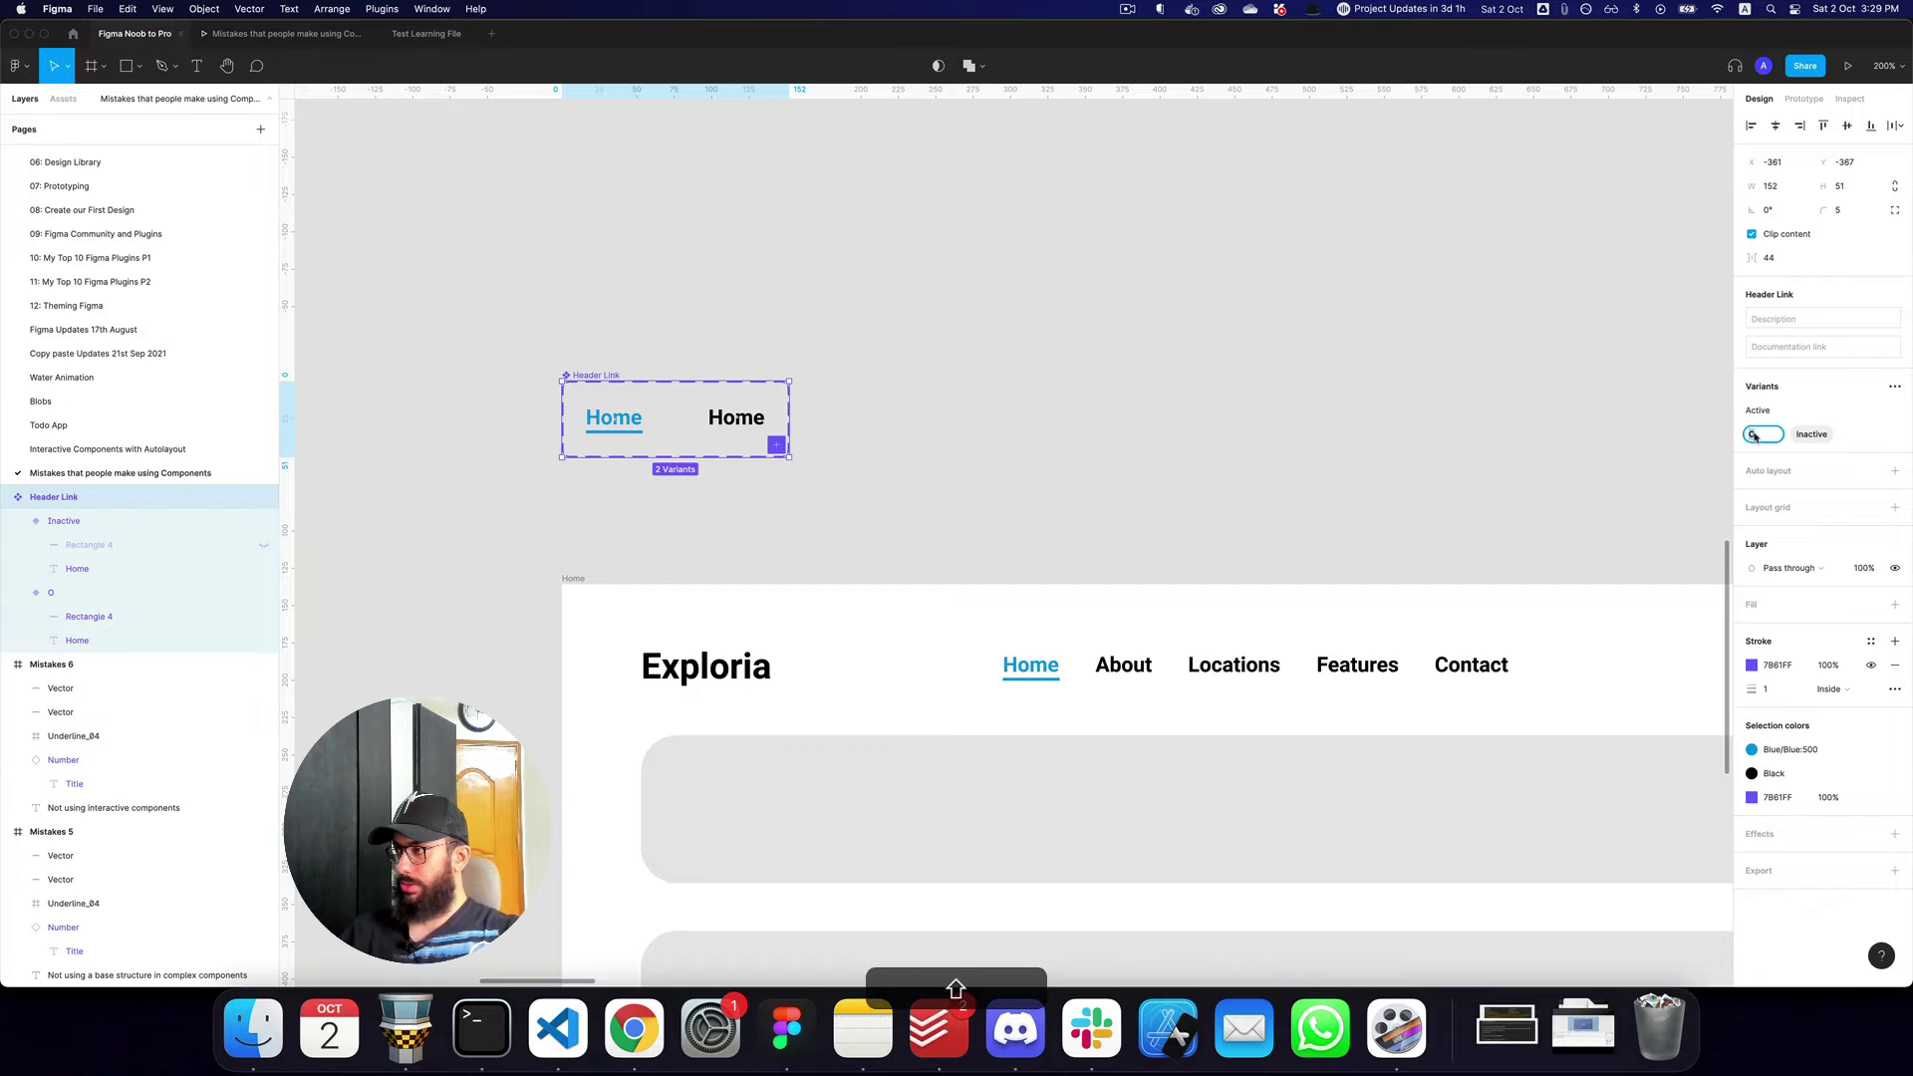
type("n")
key("Return")
double_click(1776, 434)
type("Off")
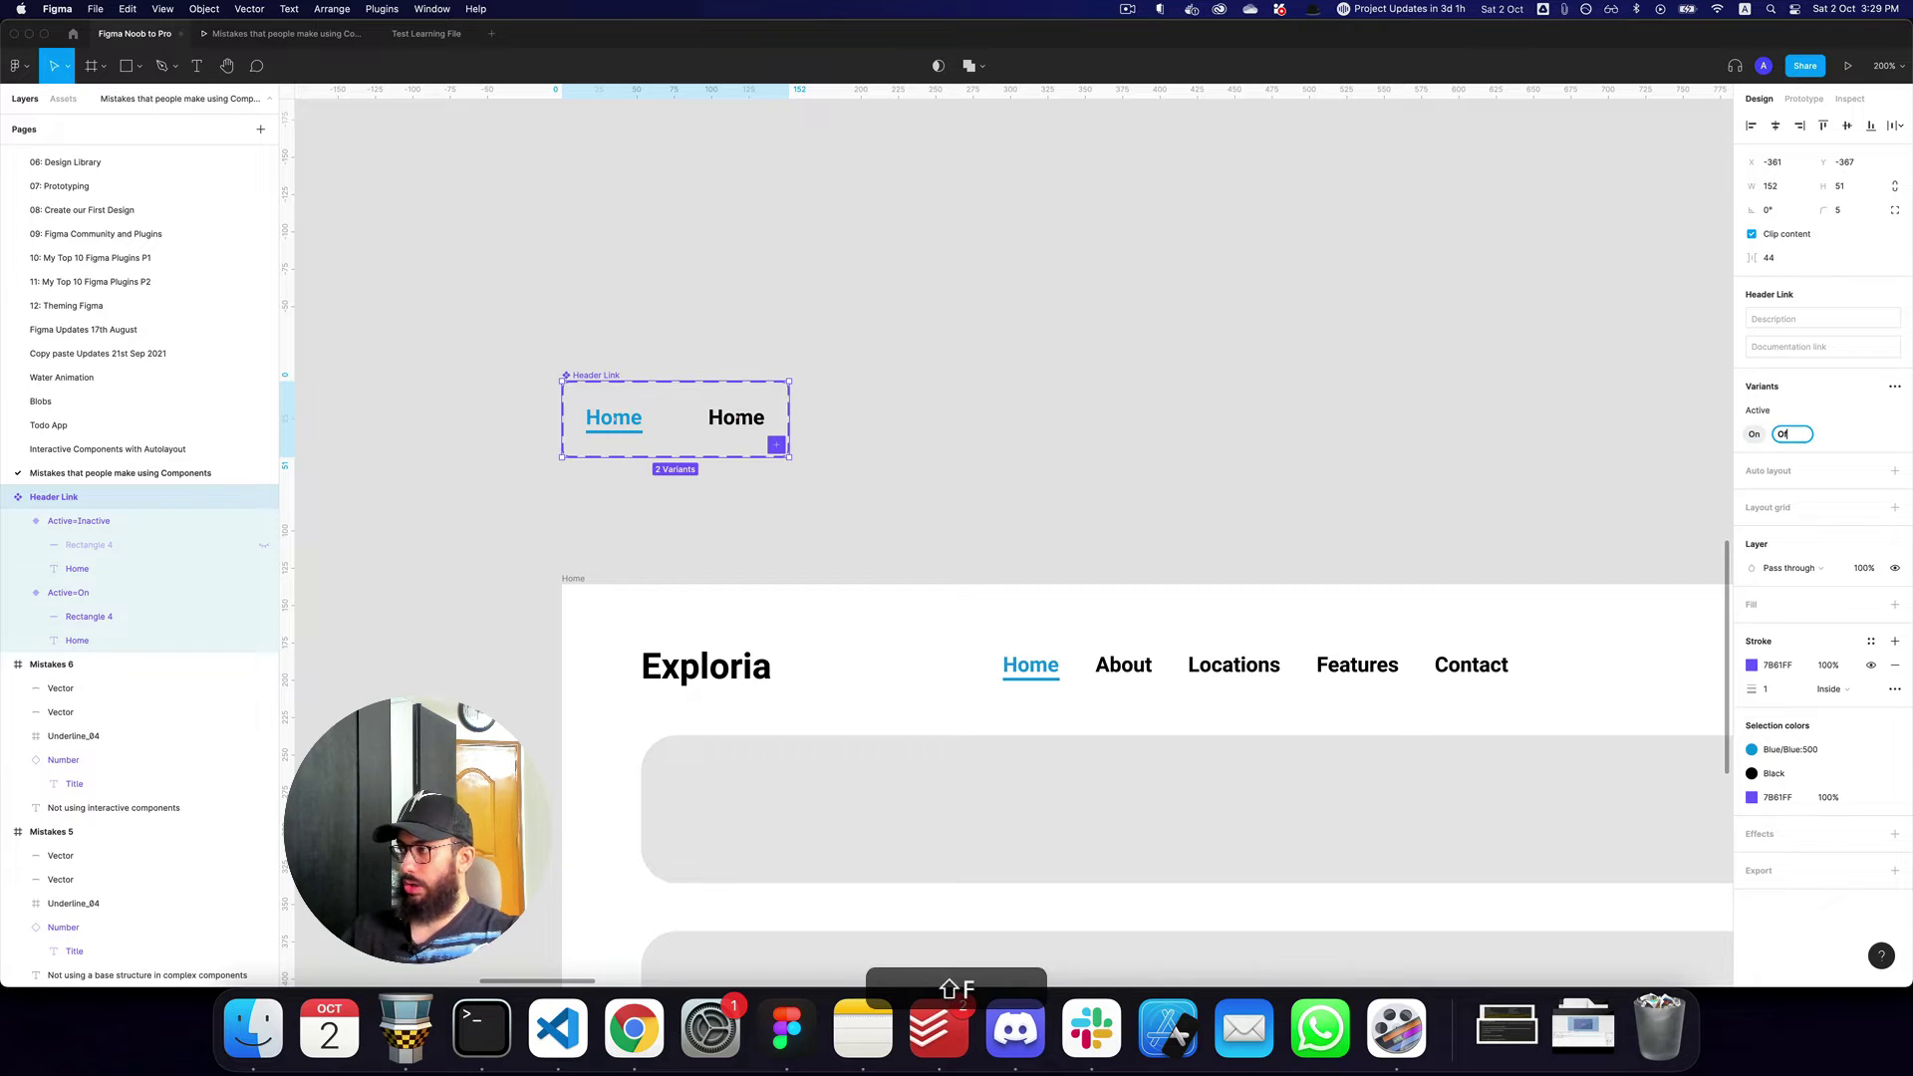
key("Return")
Toggle the About link's Active property on and back off in the Home frame's header.
double_click(1125, 668)
double_click(1125, 667)
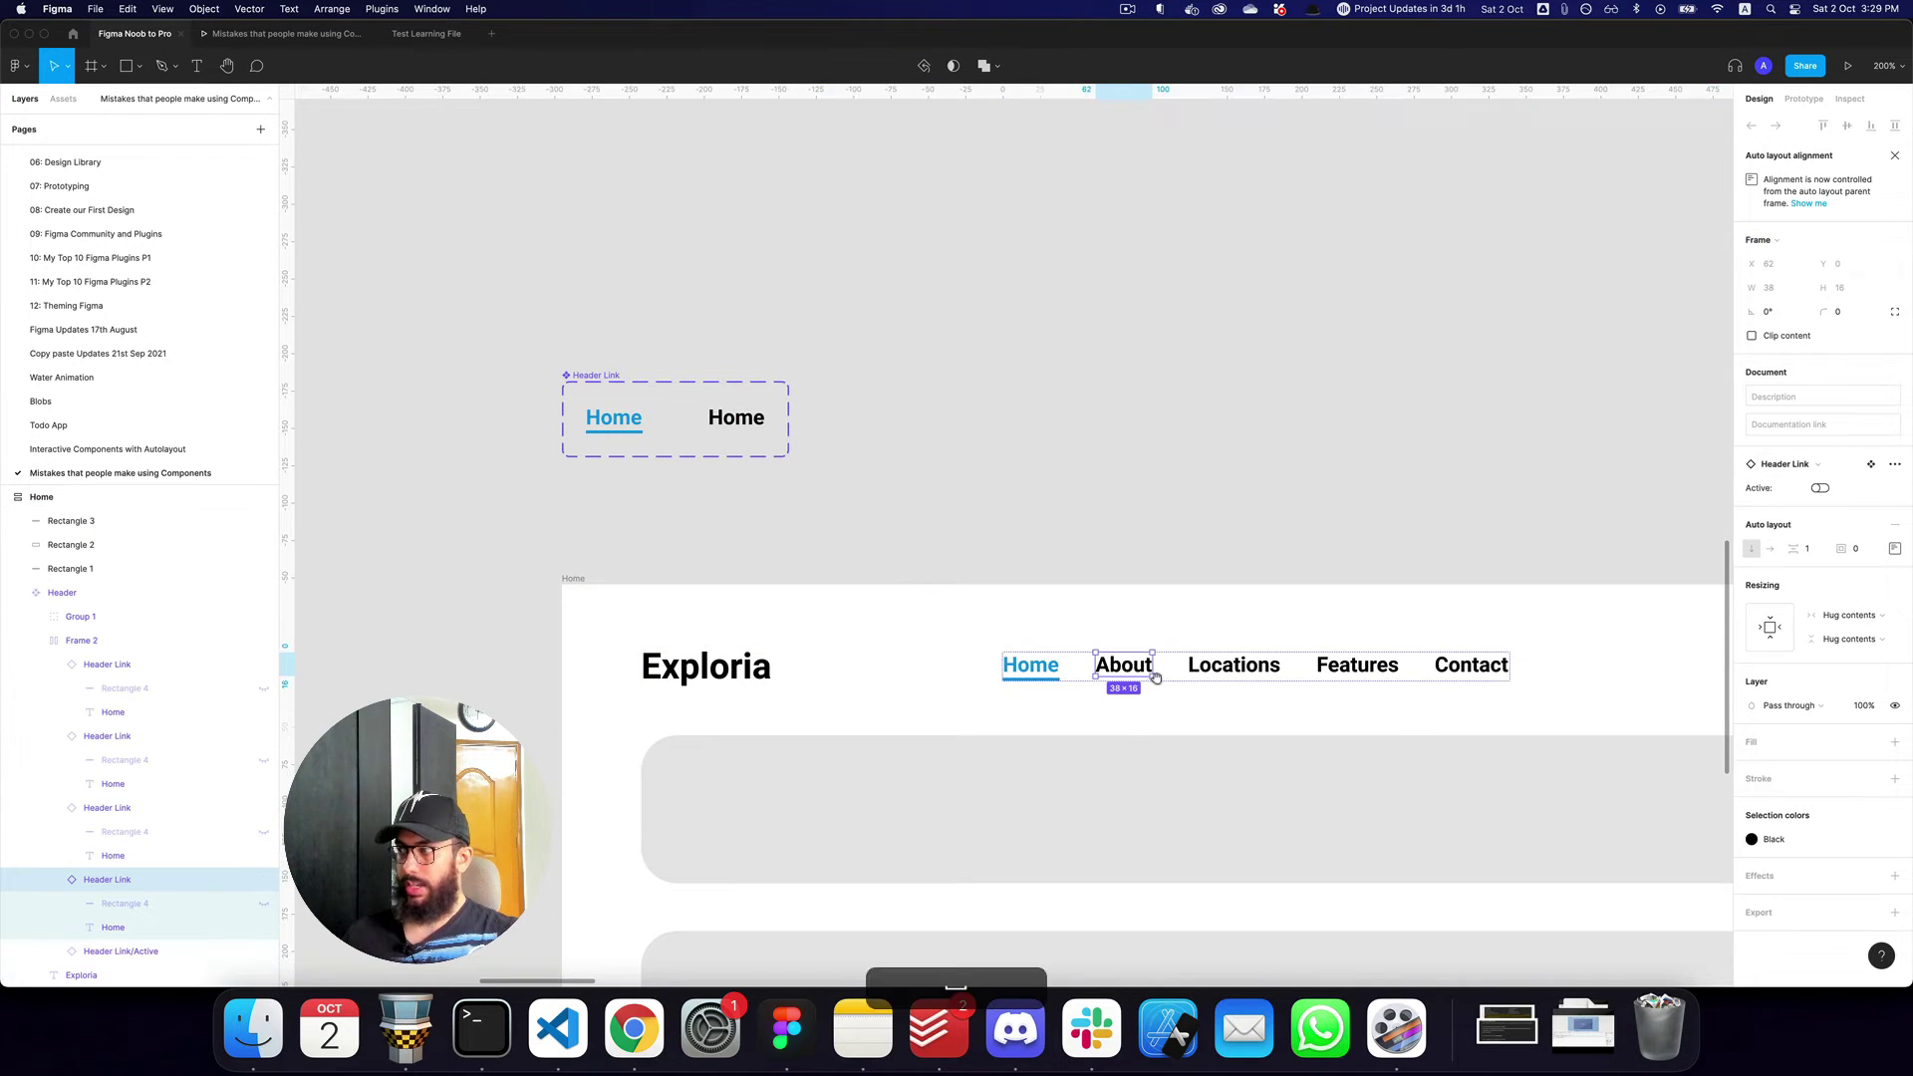
left_click_drag(1153, 674, 987, 648)
left_click(1818, 488)
left_click(1818, 488)
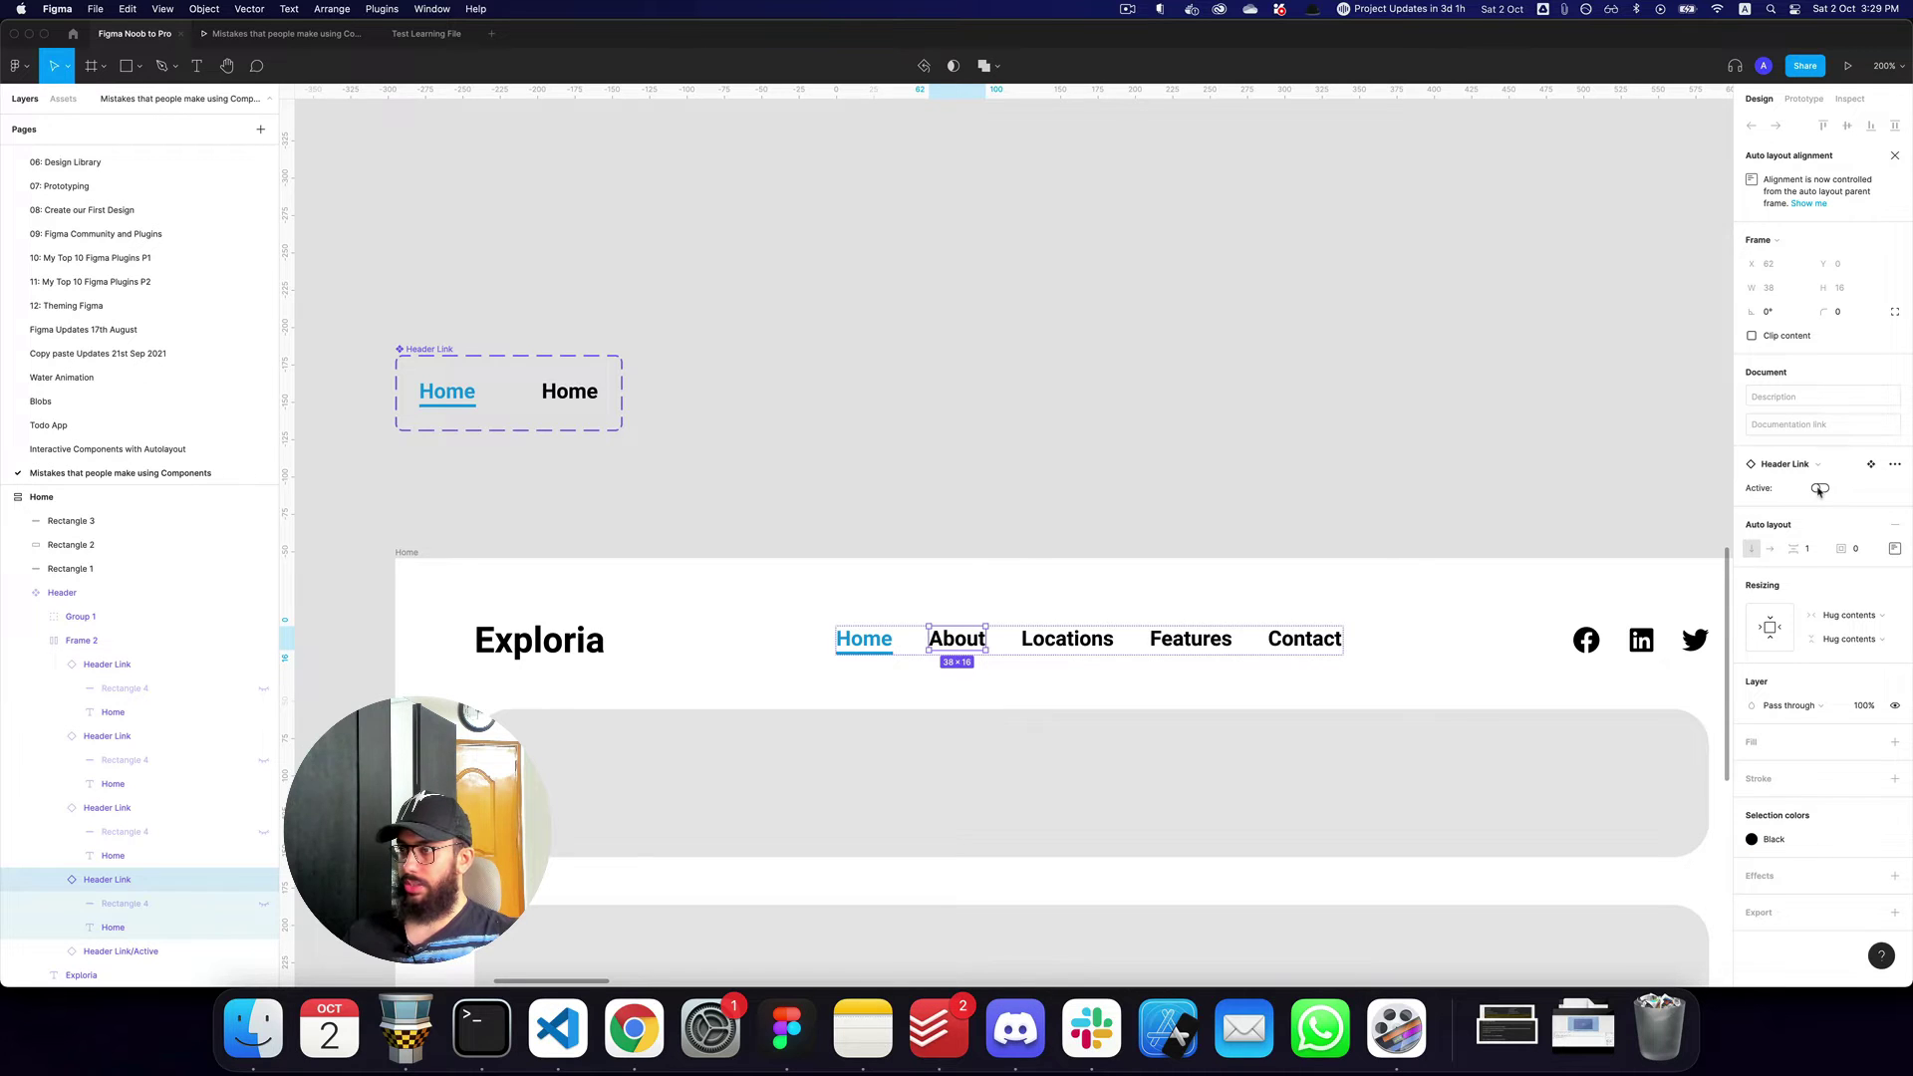
left_click(1818, 488)
left_click(1818, 488)
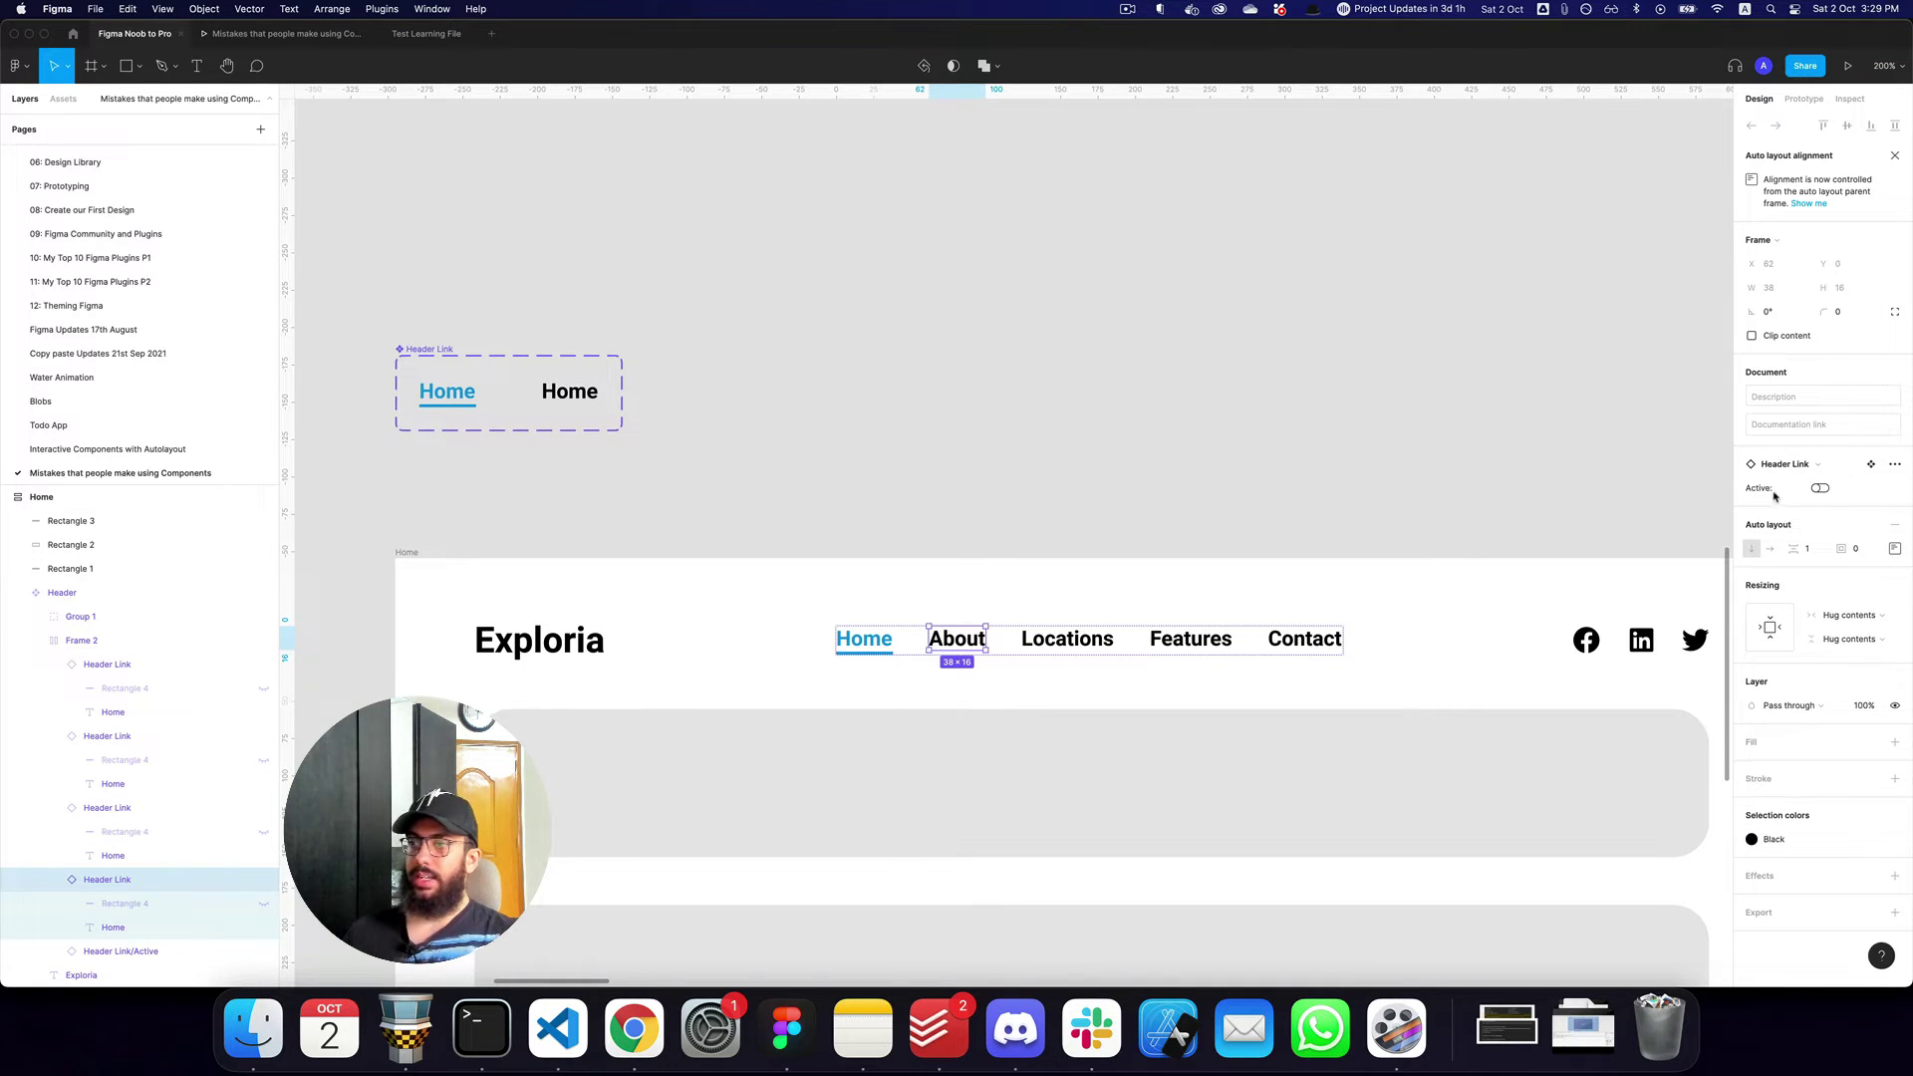
left_click(1135, 411)
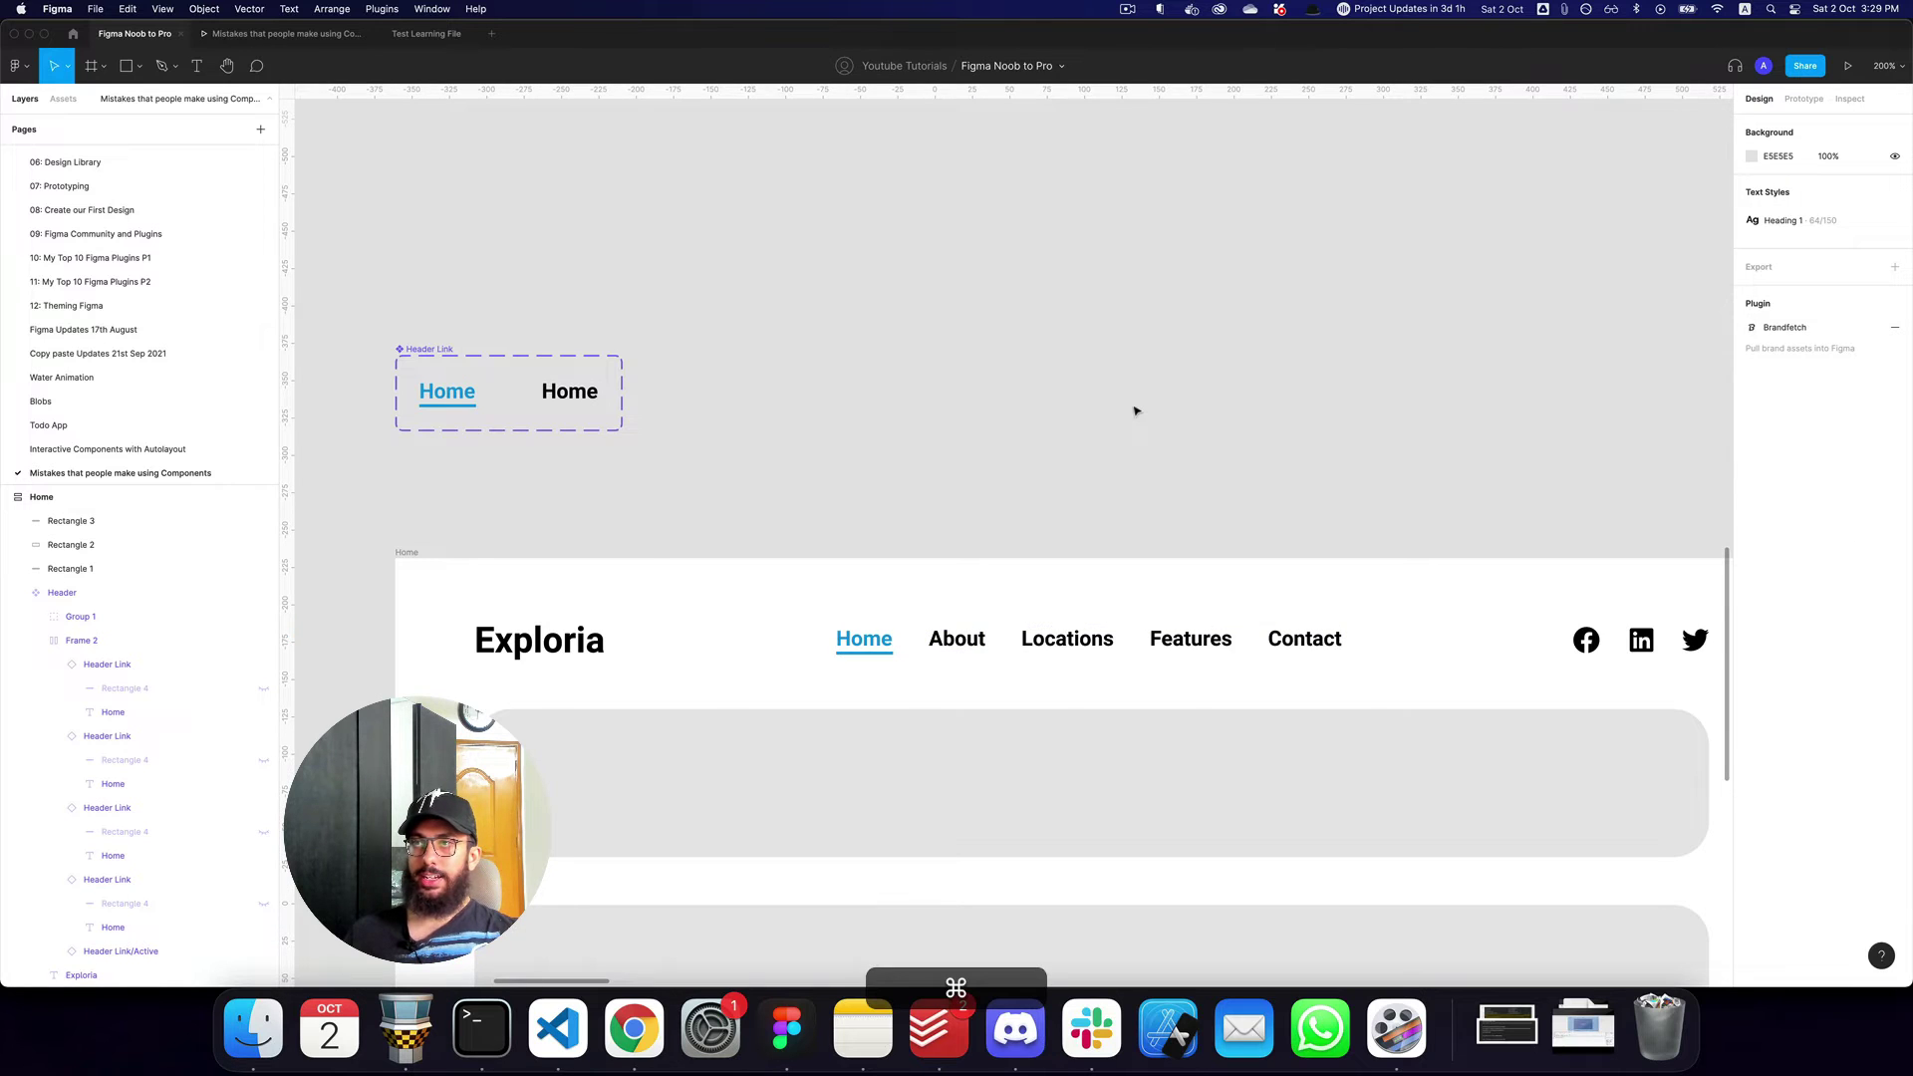
Switch to the Test Learning File and inspect the variant properties of the large light-pink Primary button.
key("super+4")
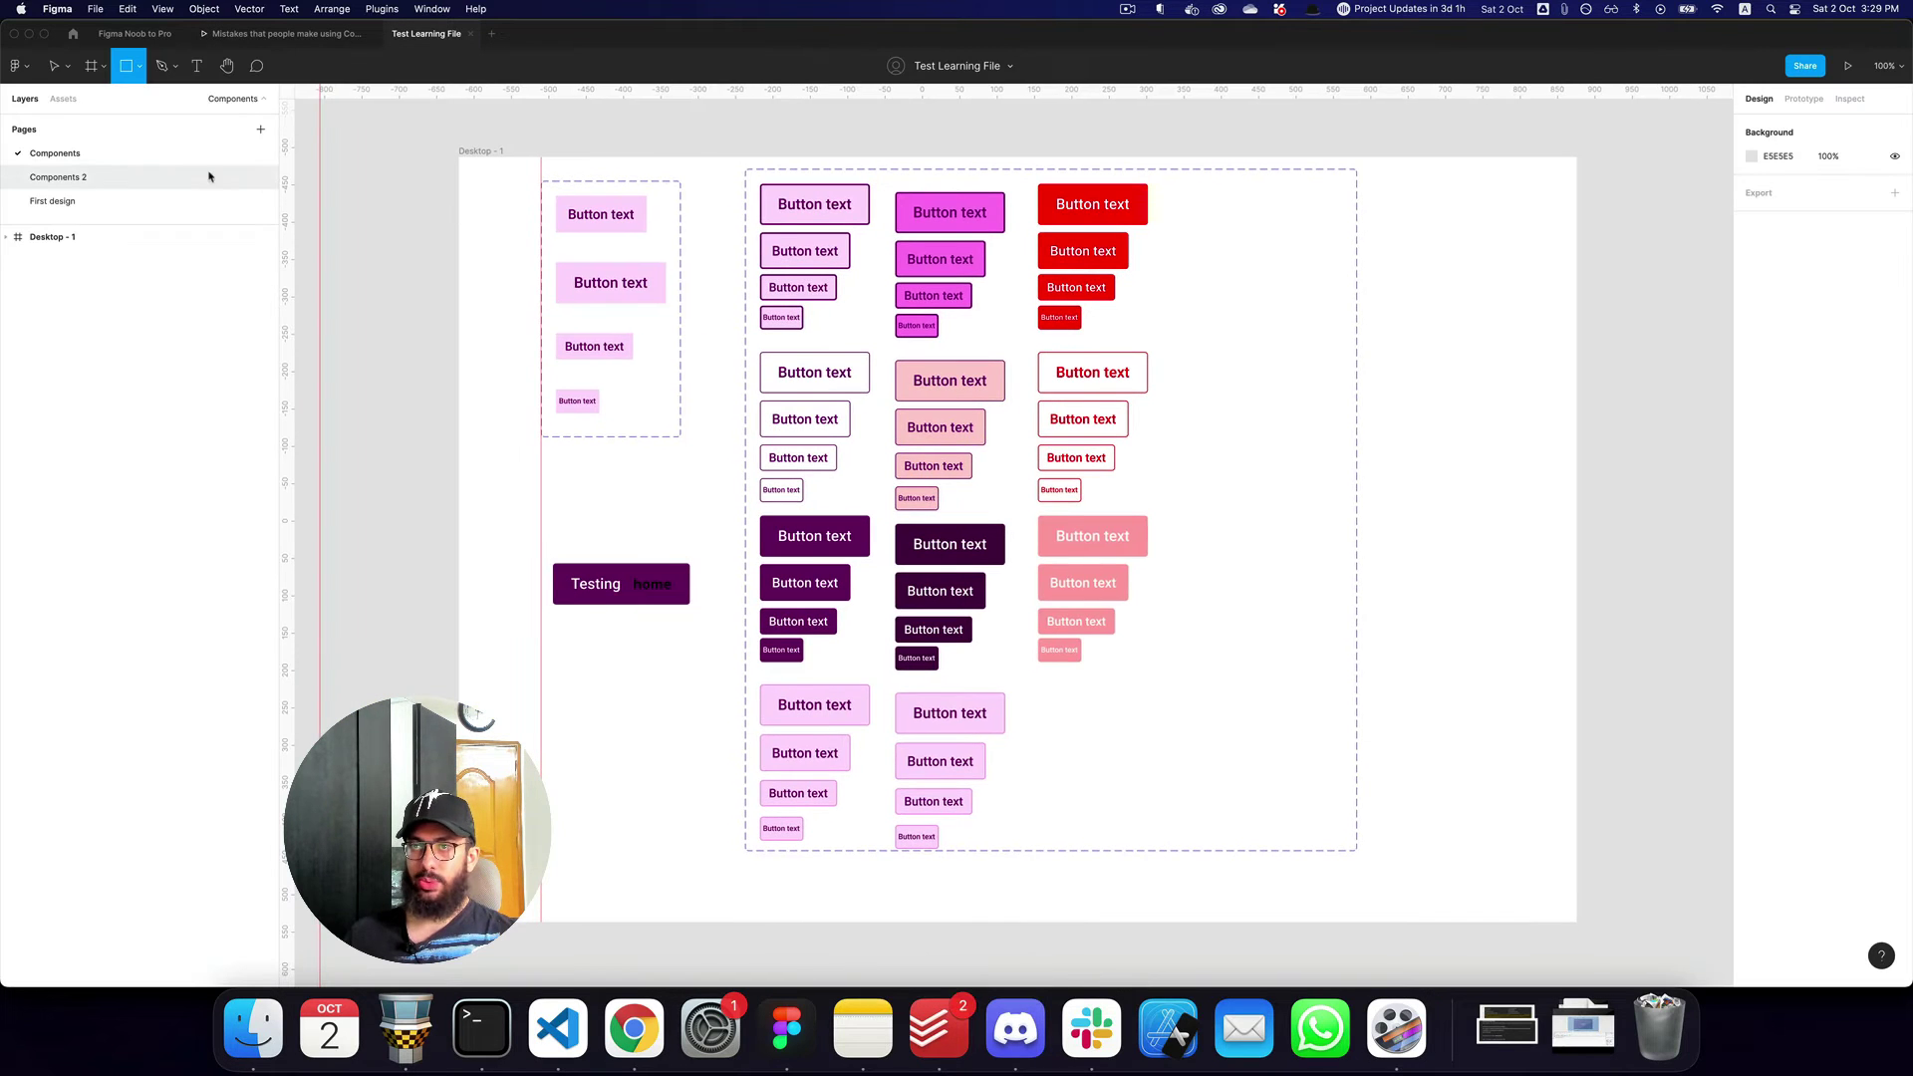
key("v")
key("space")
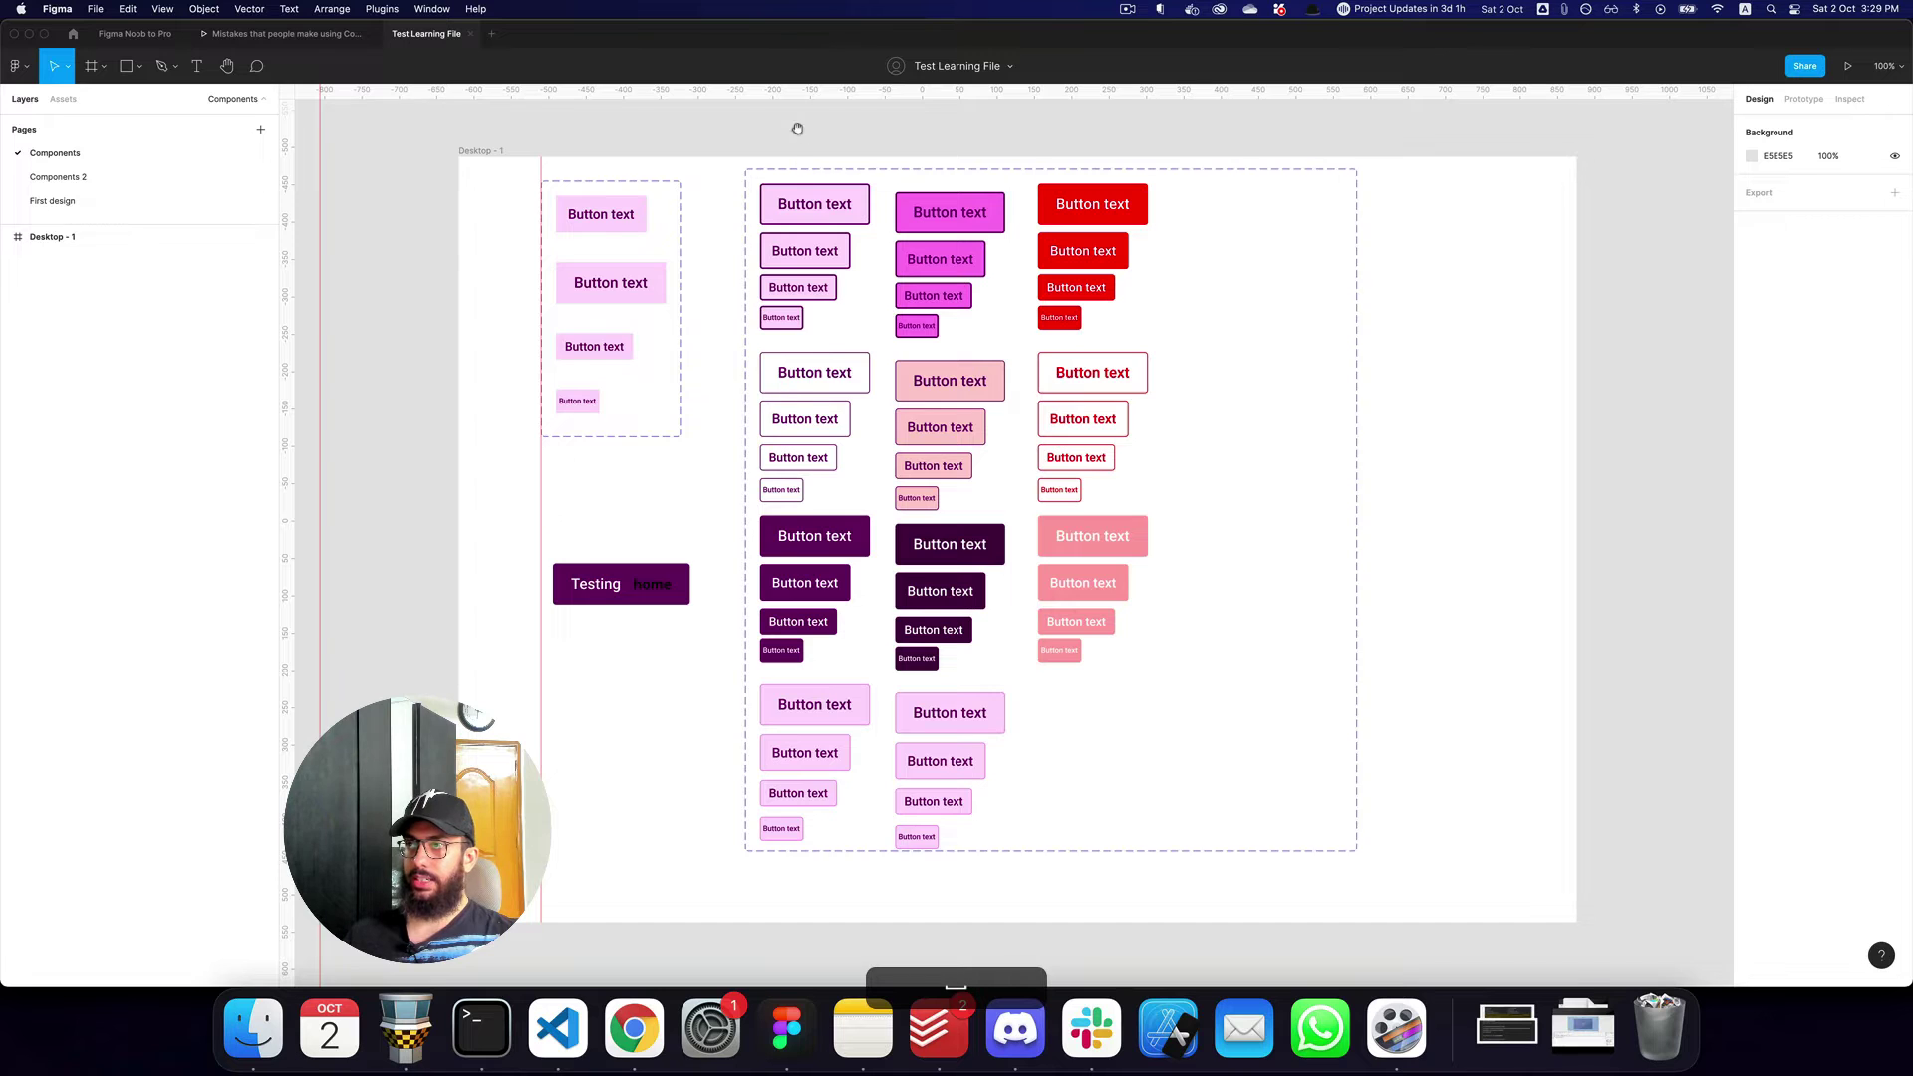
left_click_drag(798, 131, 806, 243)
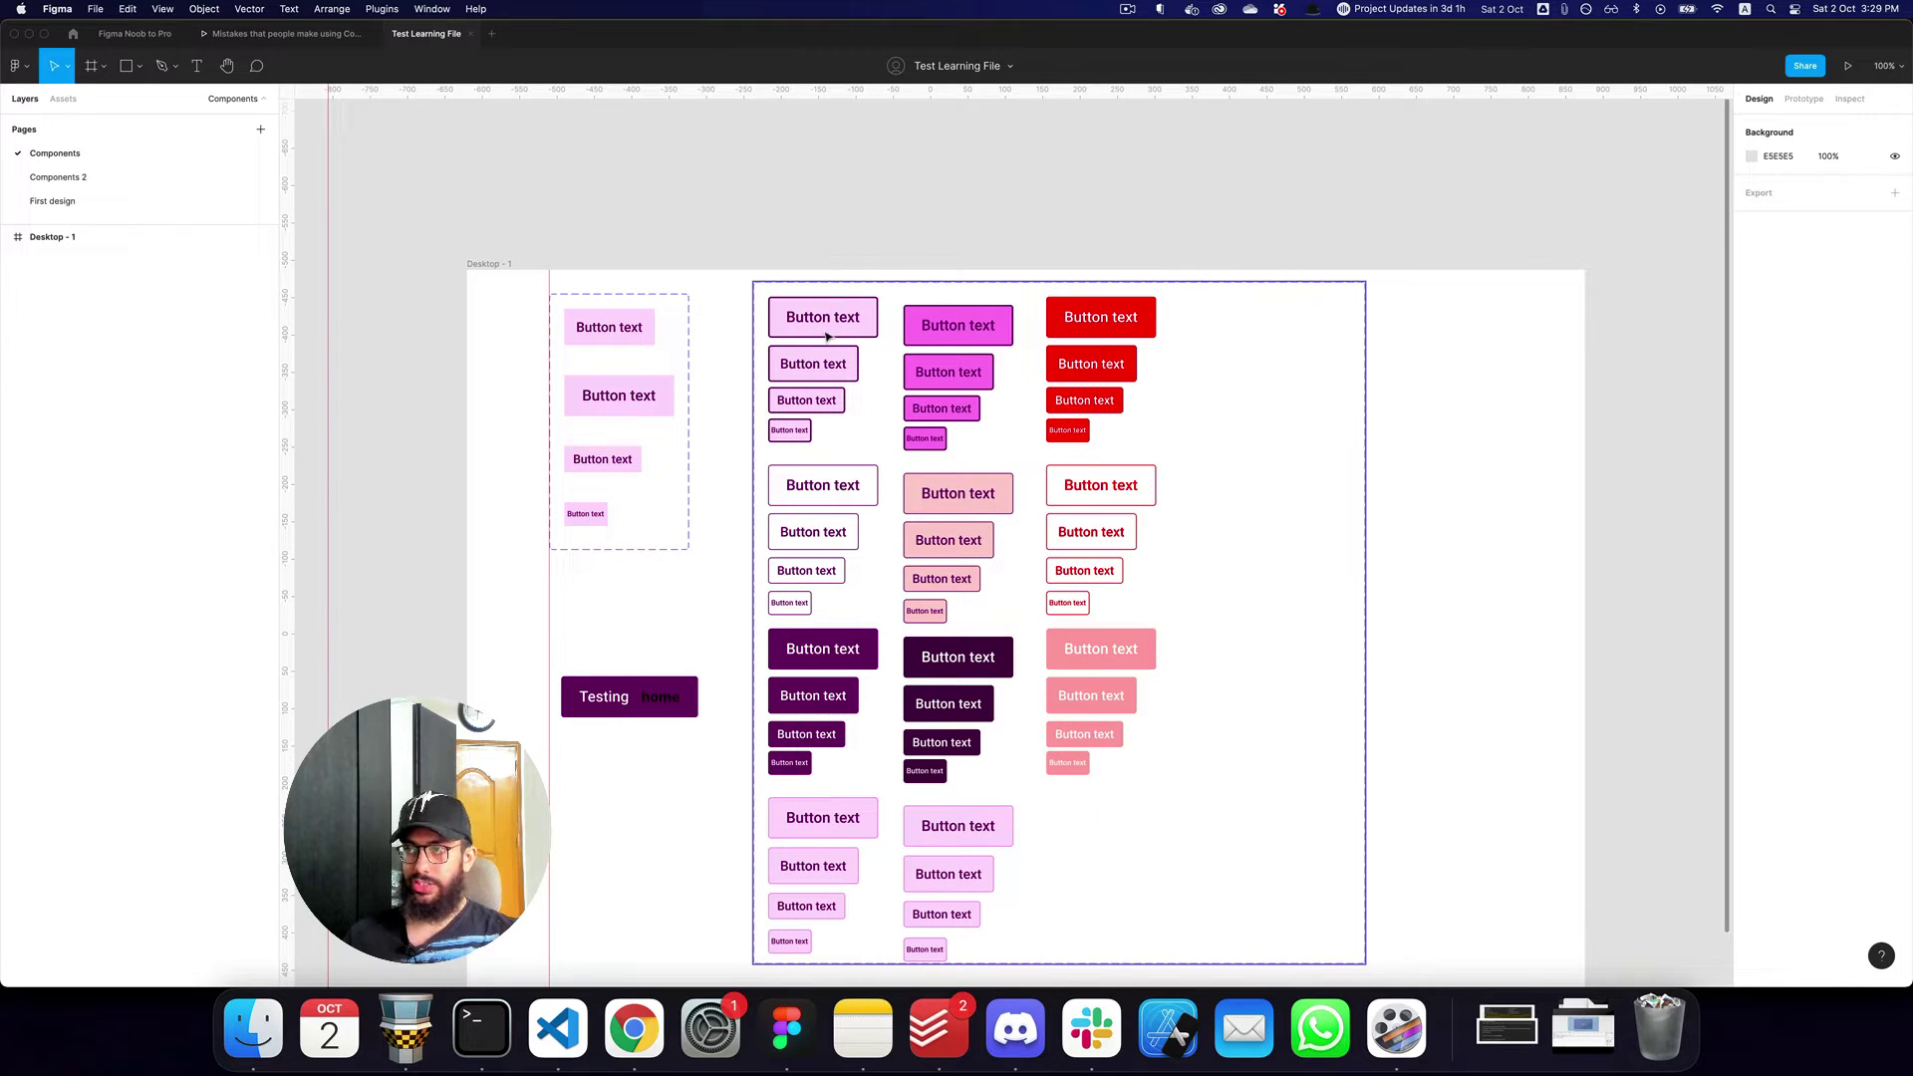
scroll(827, 337, "up", 1)
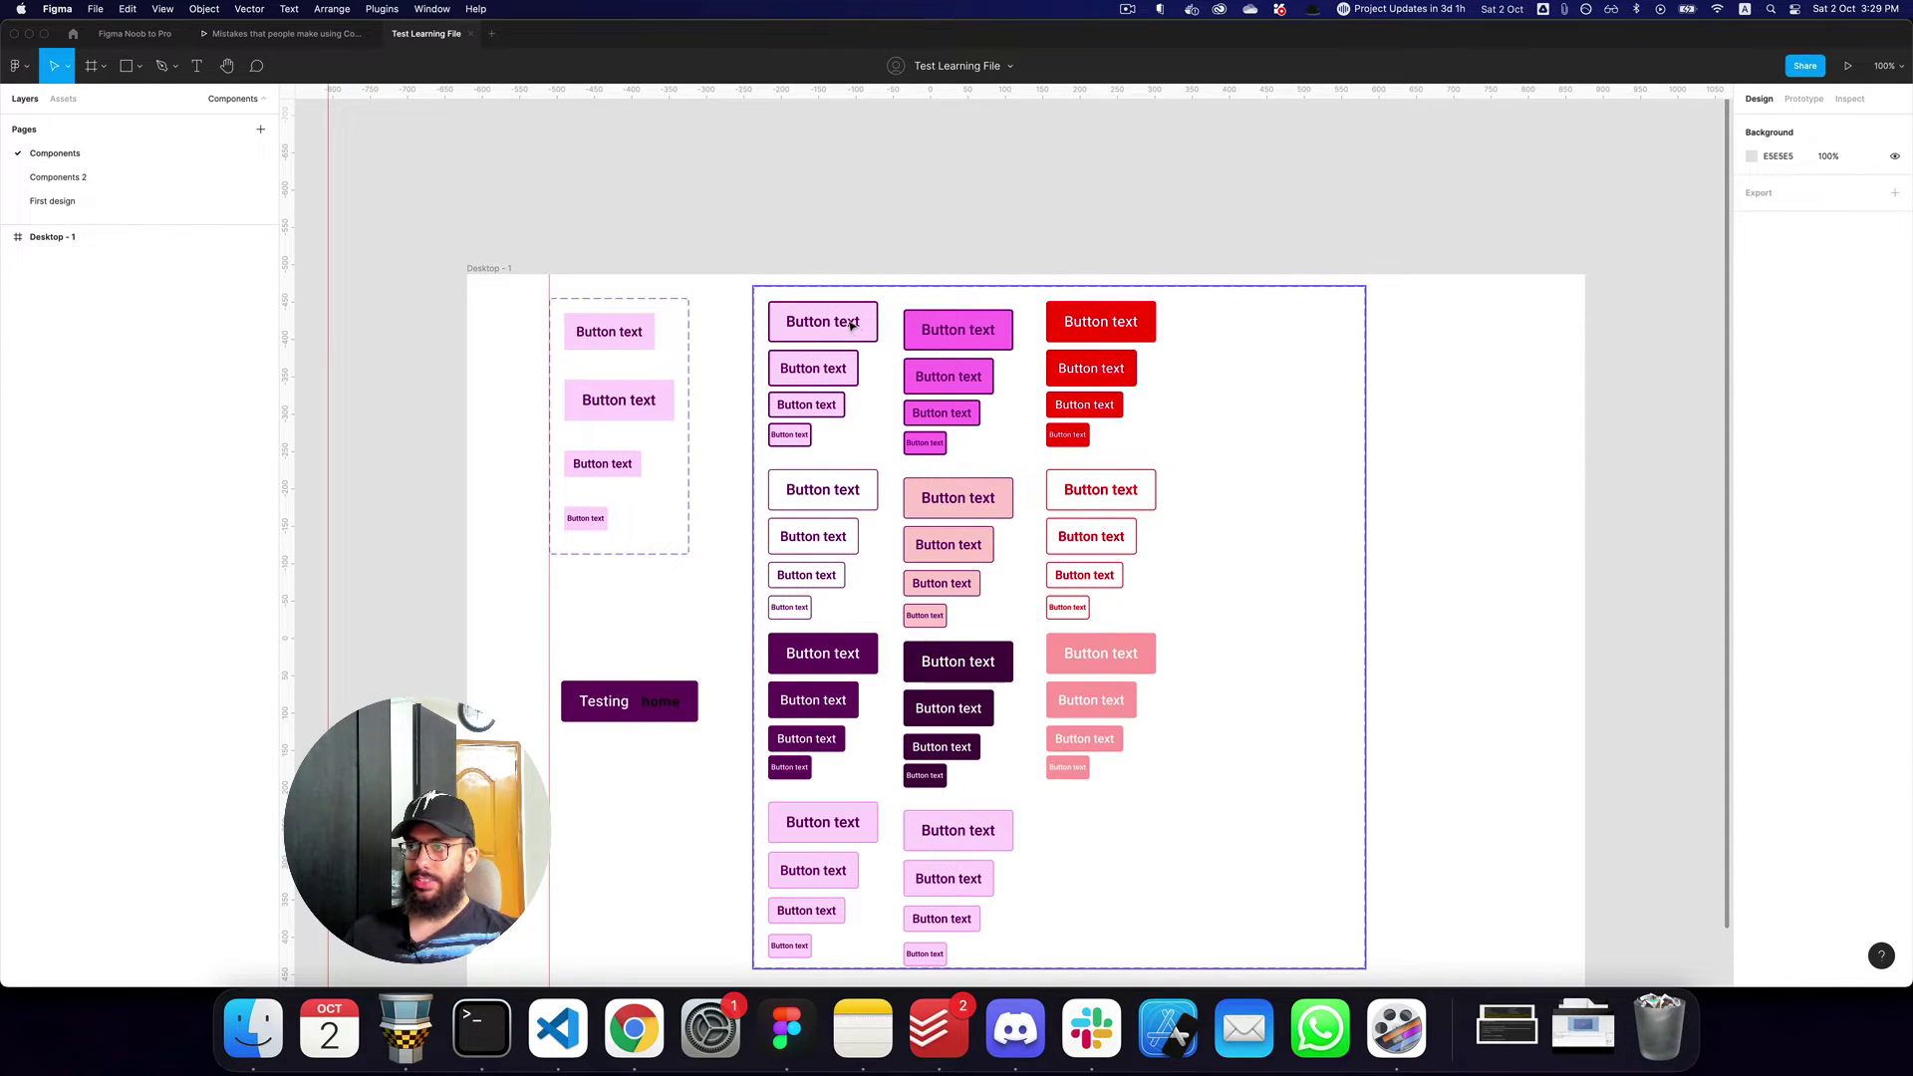
left_click(854, 327)
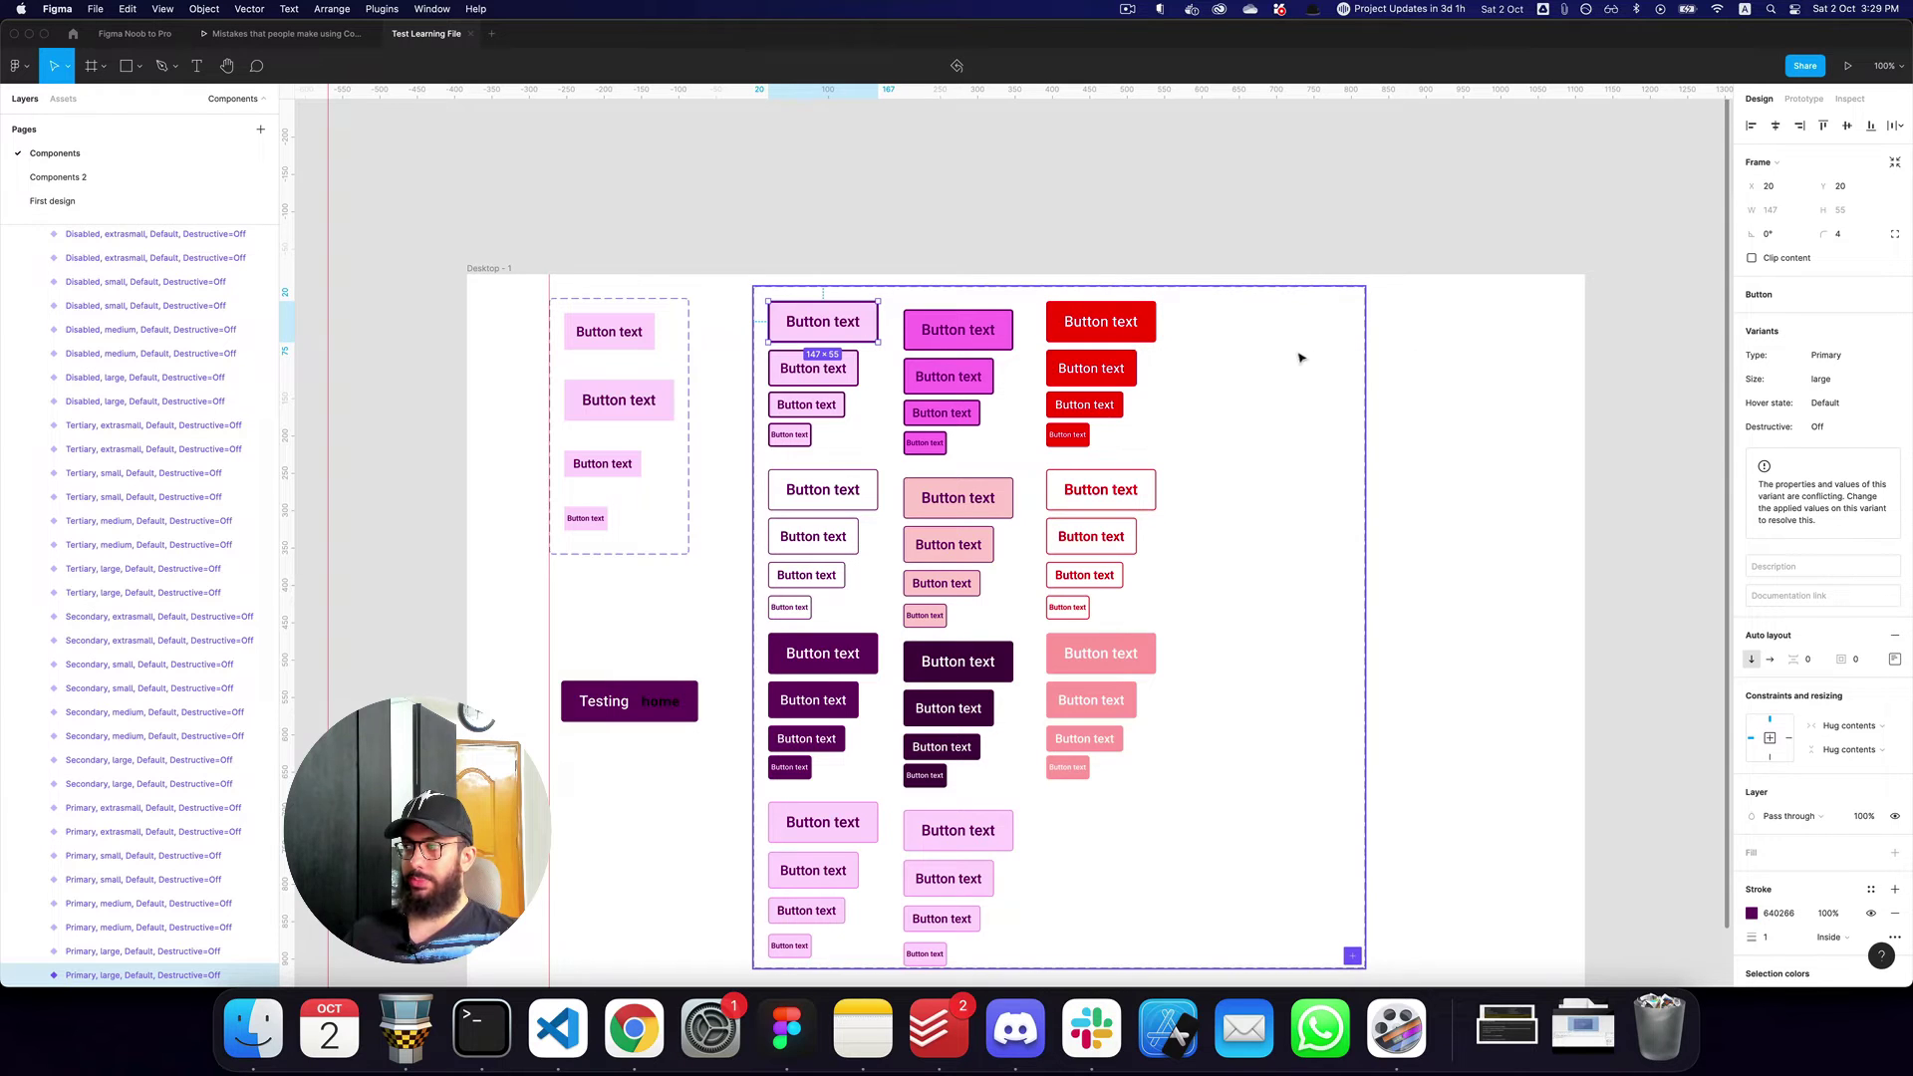
left_click(968, 251)
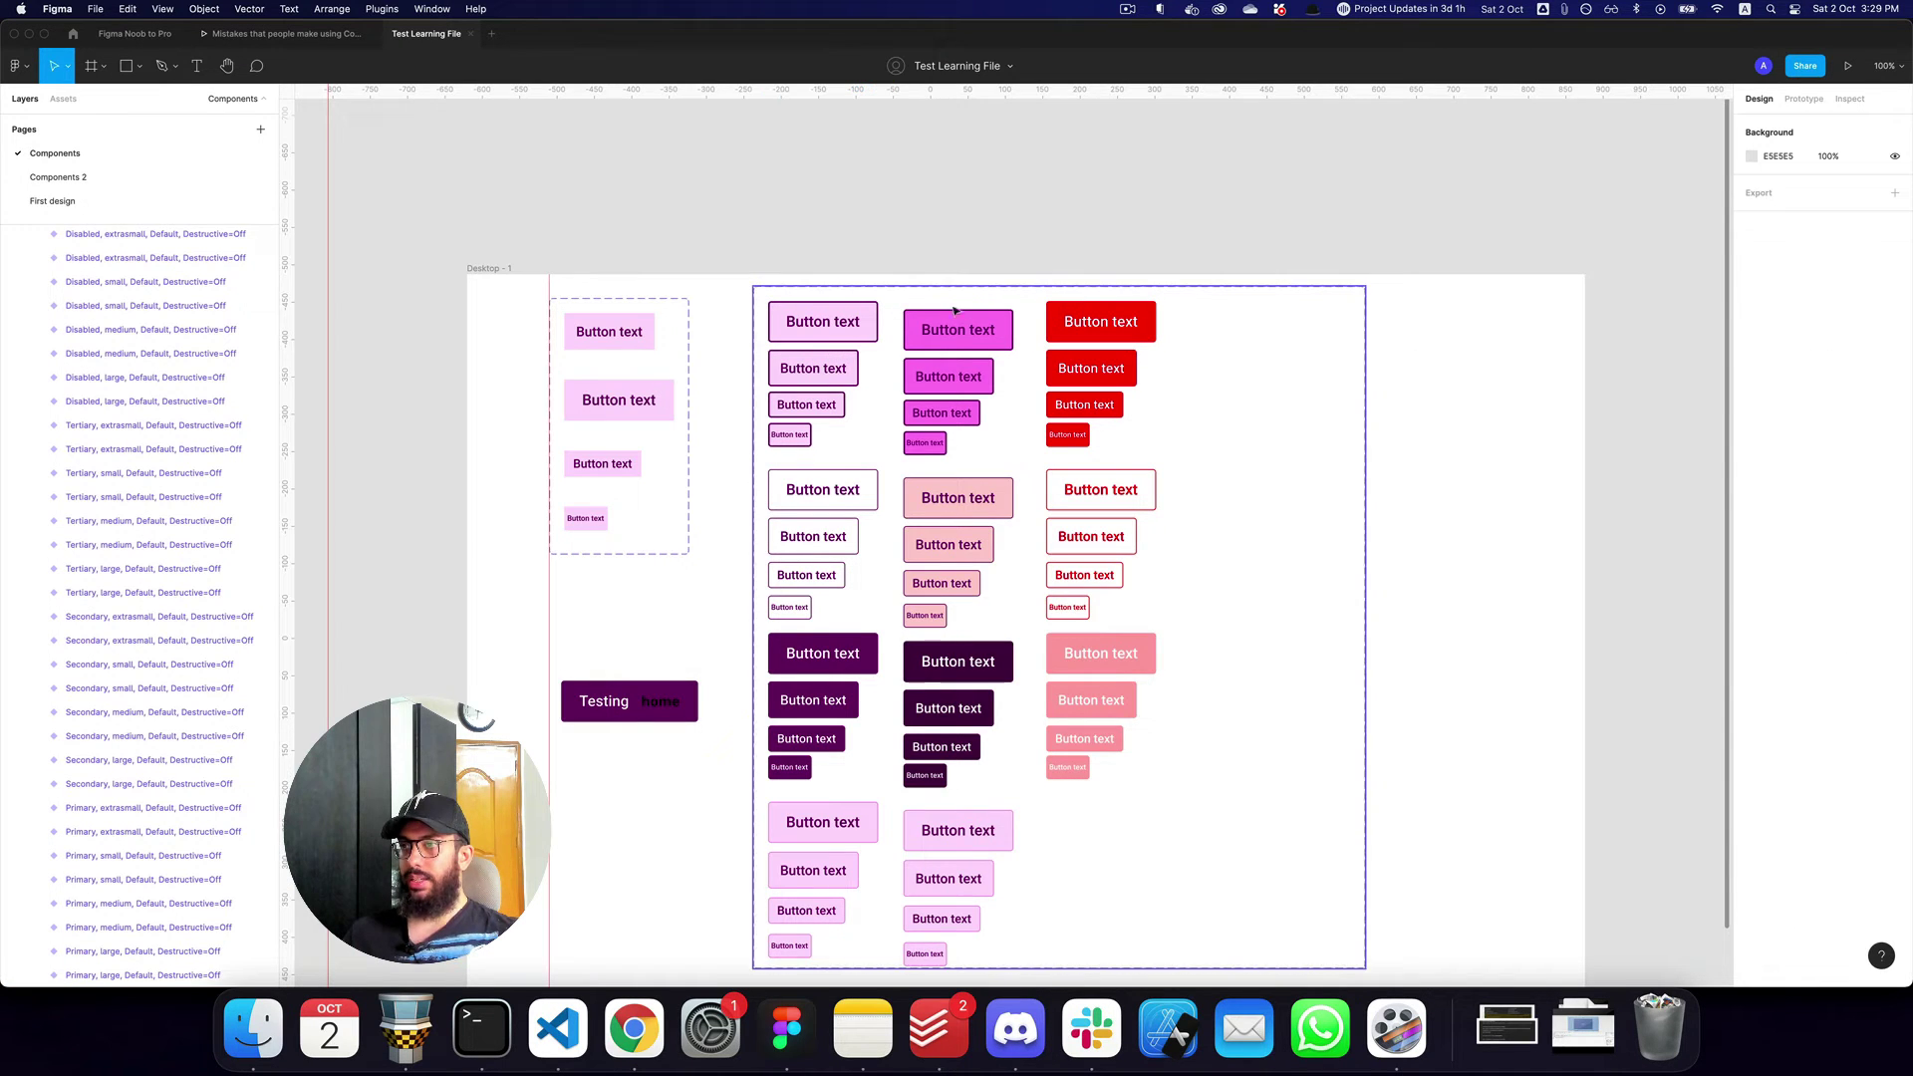
Rename the Button component set's Hover state property to State.
left_click(811, 329)
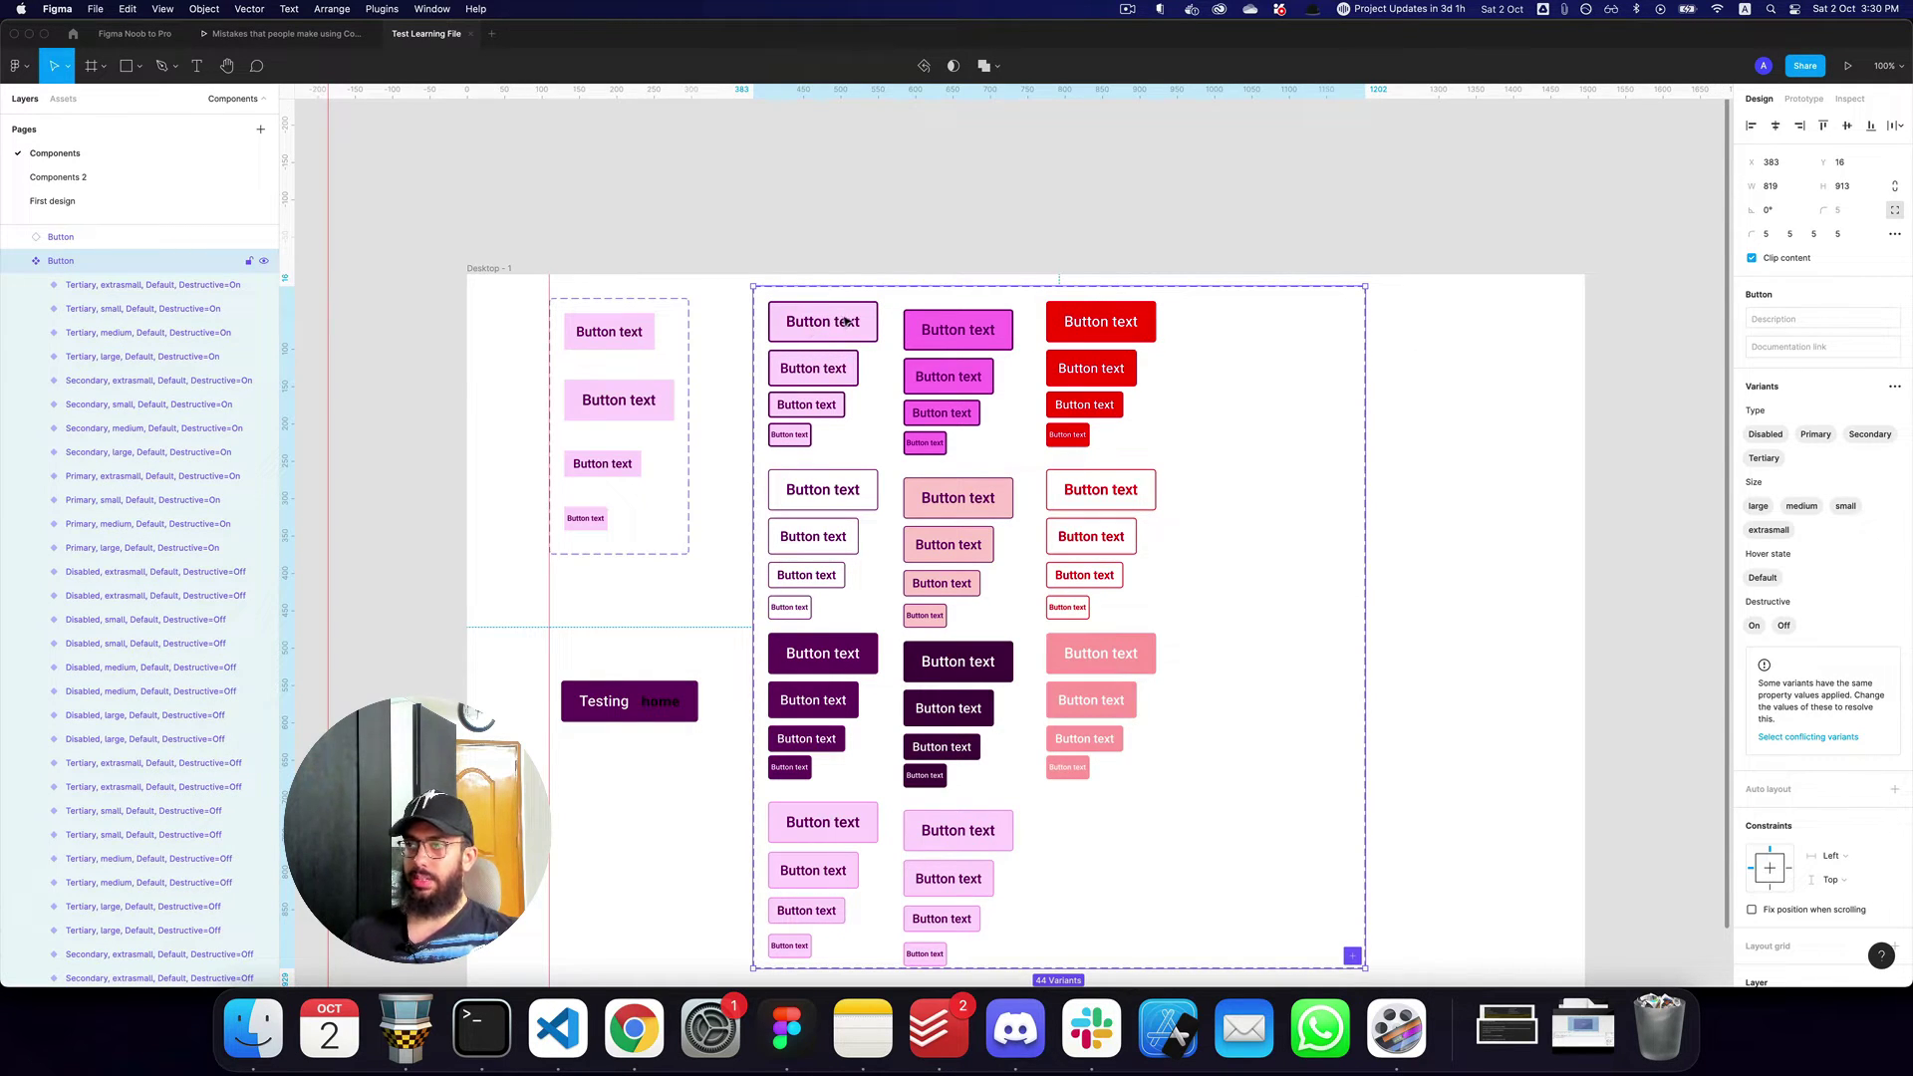
key("super+equal")
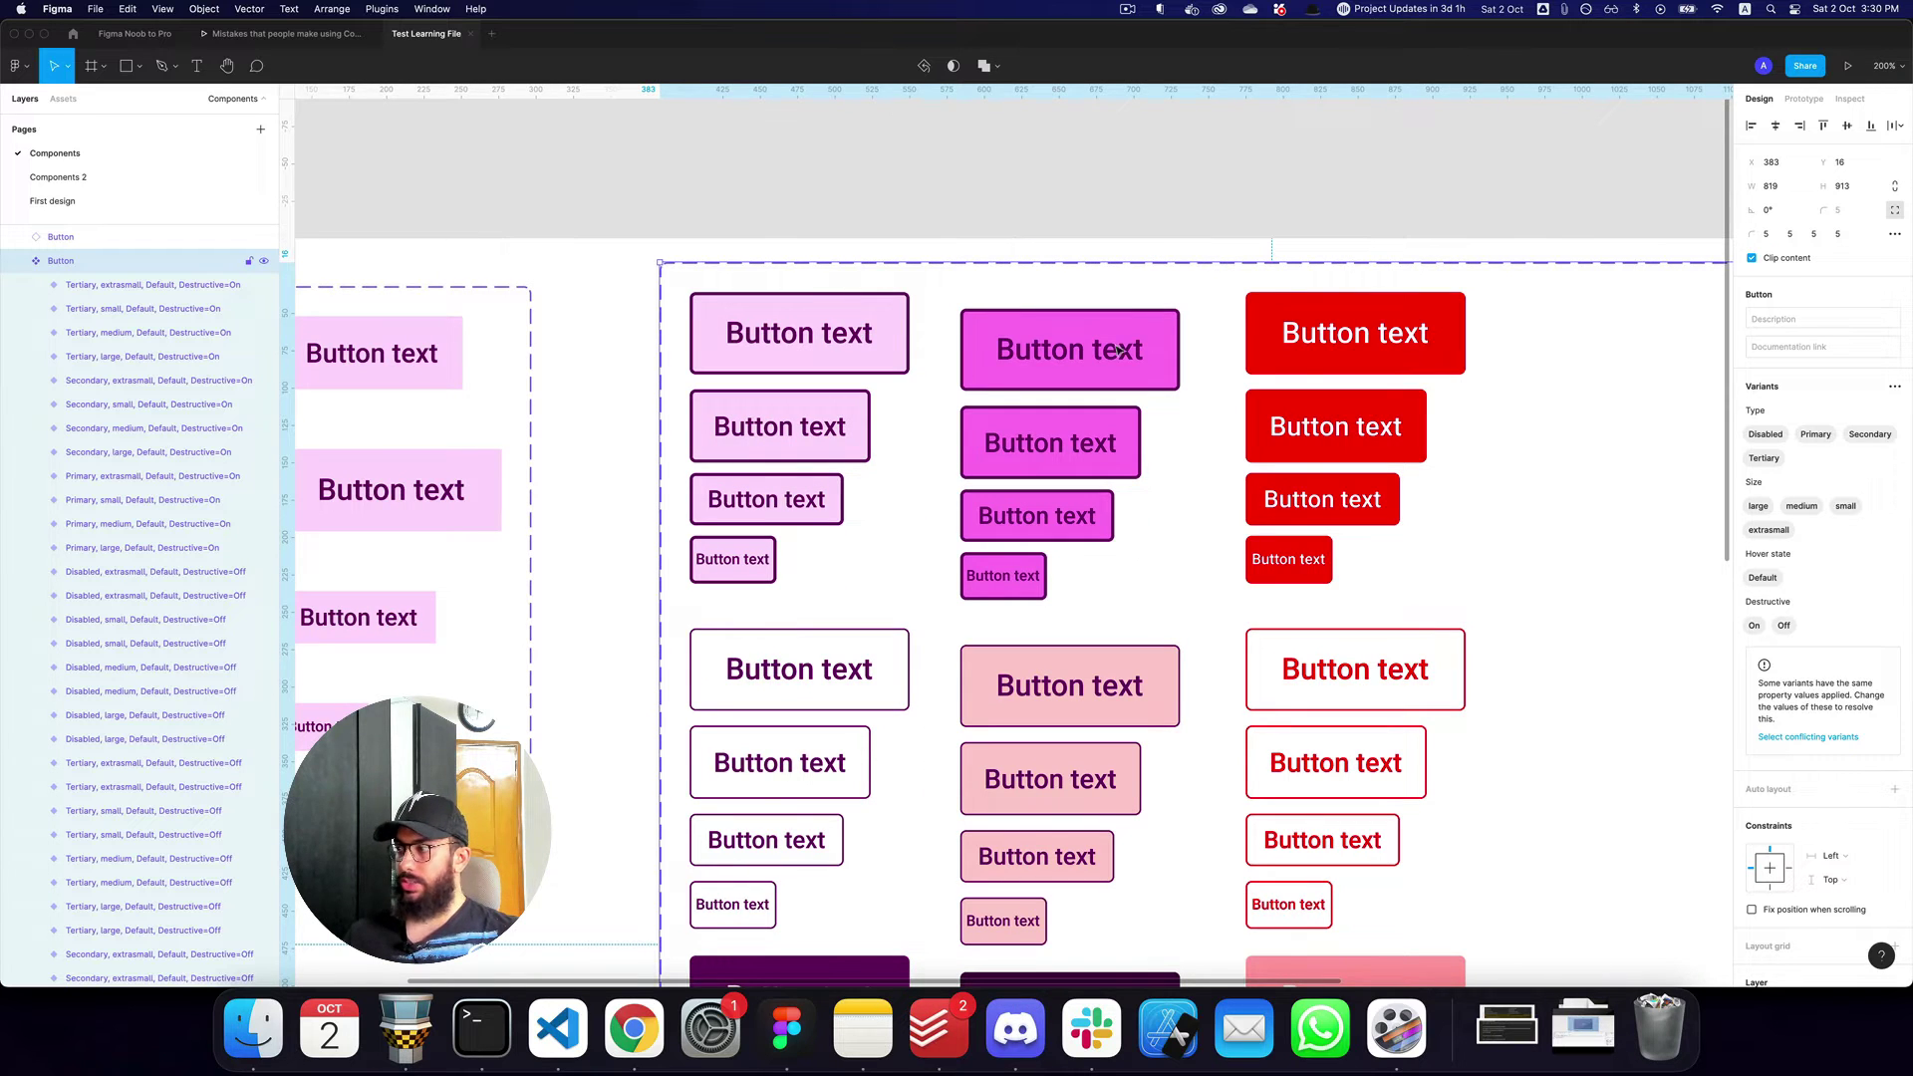
left_click(1801, 555)
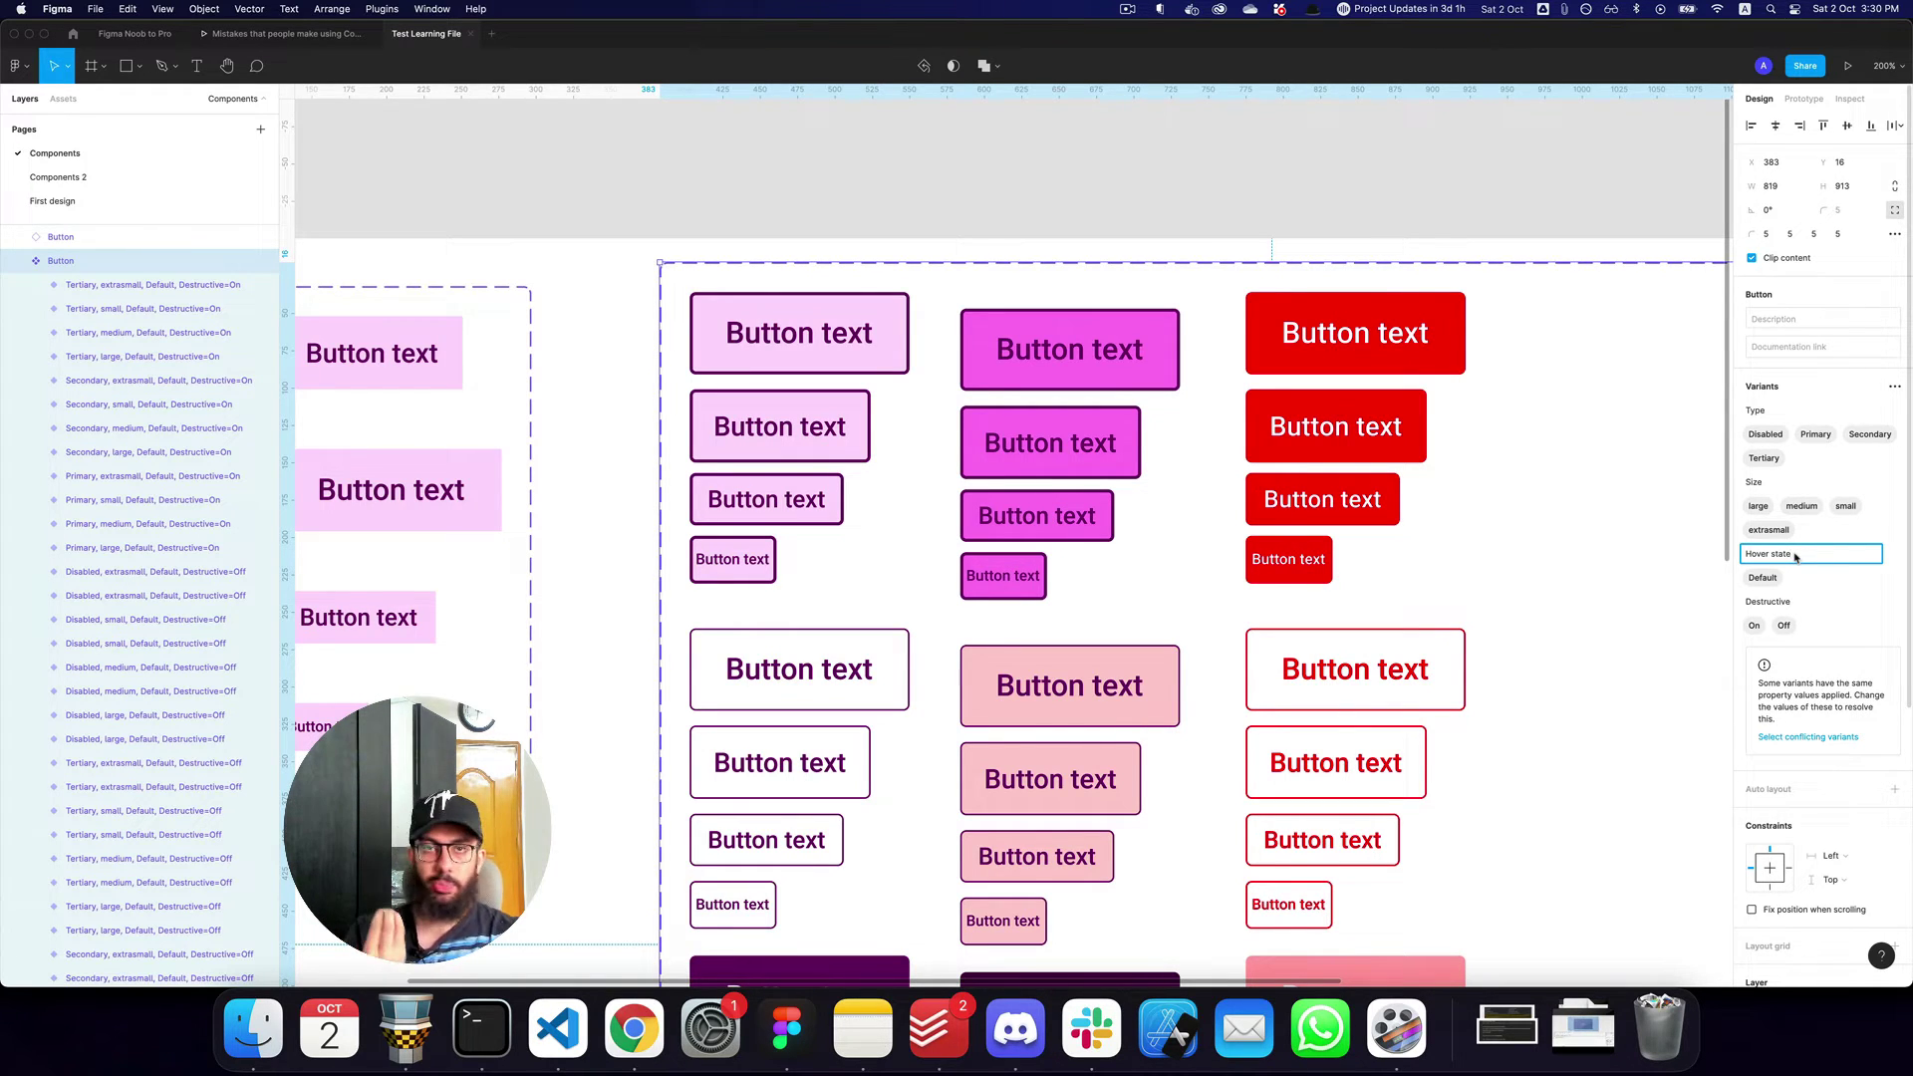
key("cmd+a")
type("S")
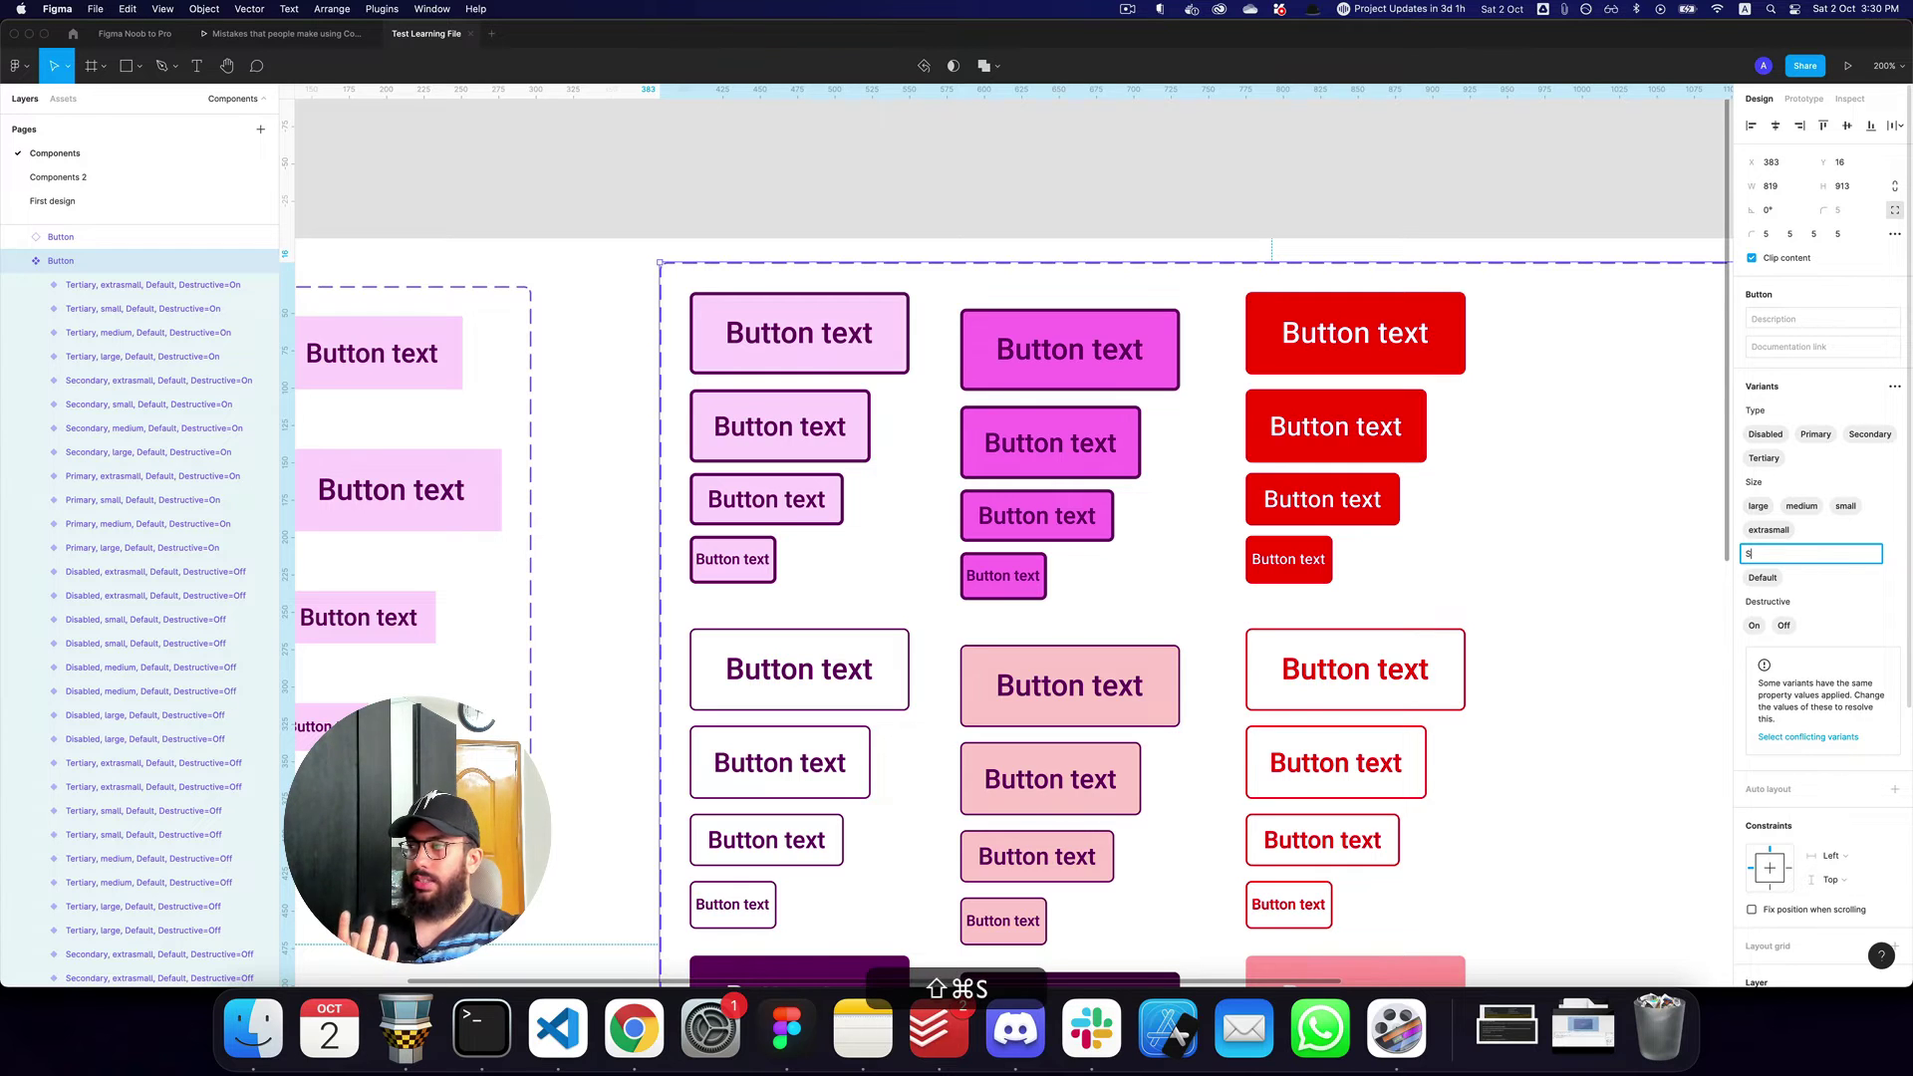
type("tate")
key("Return")
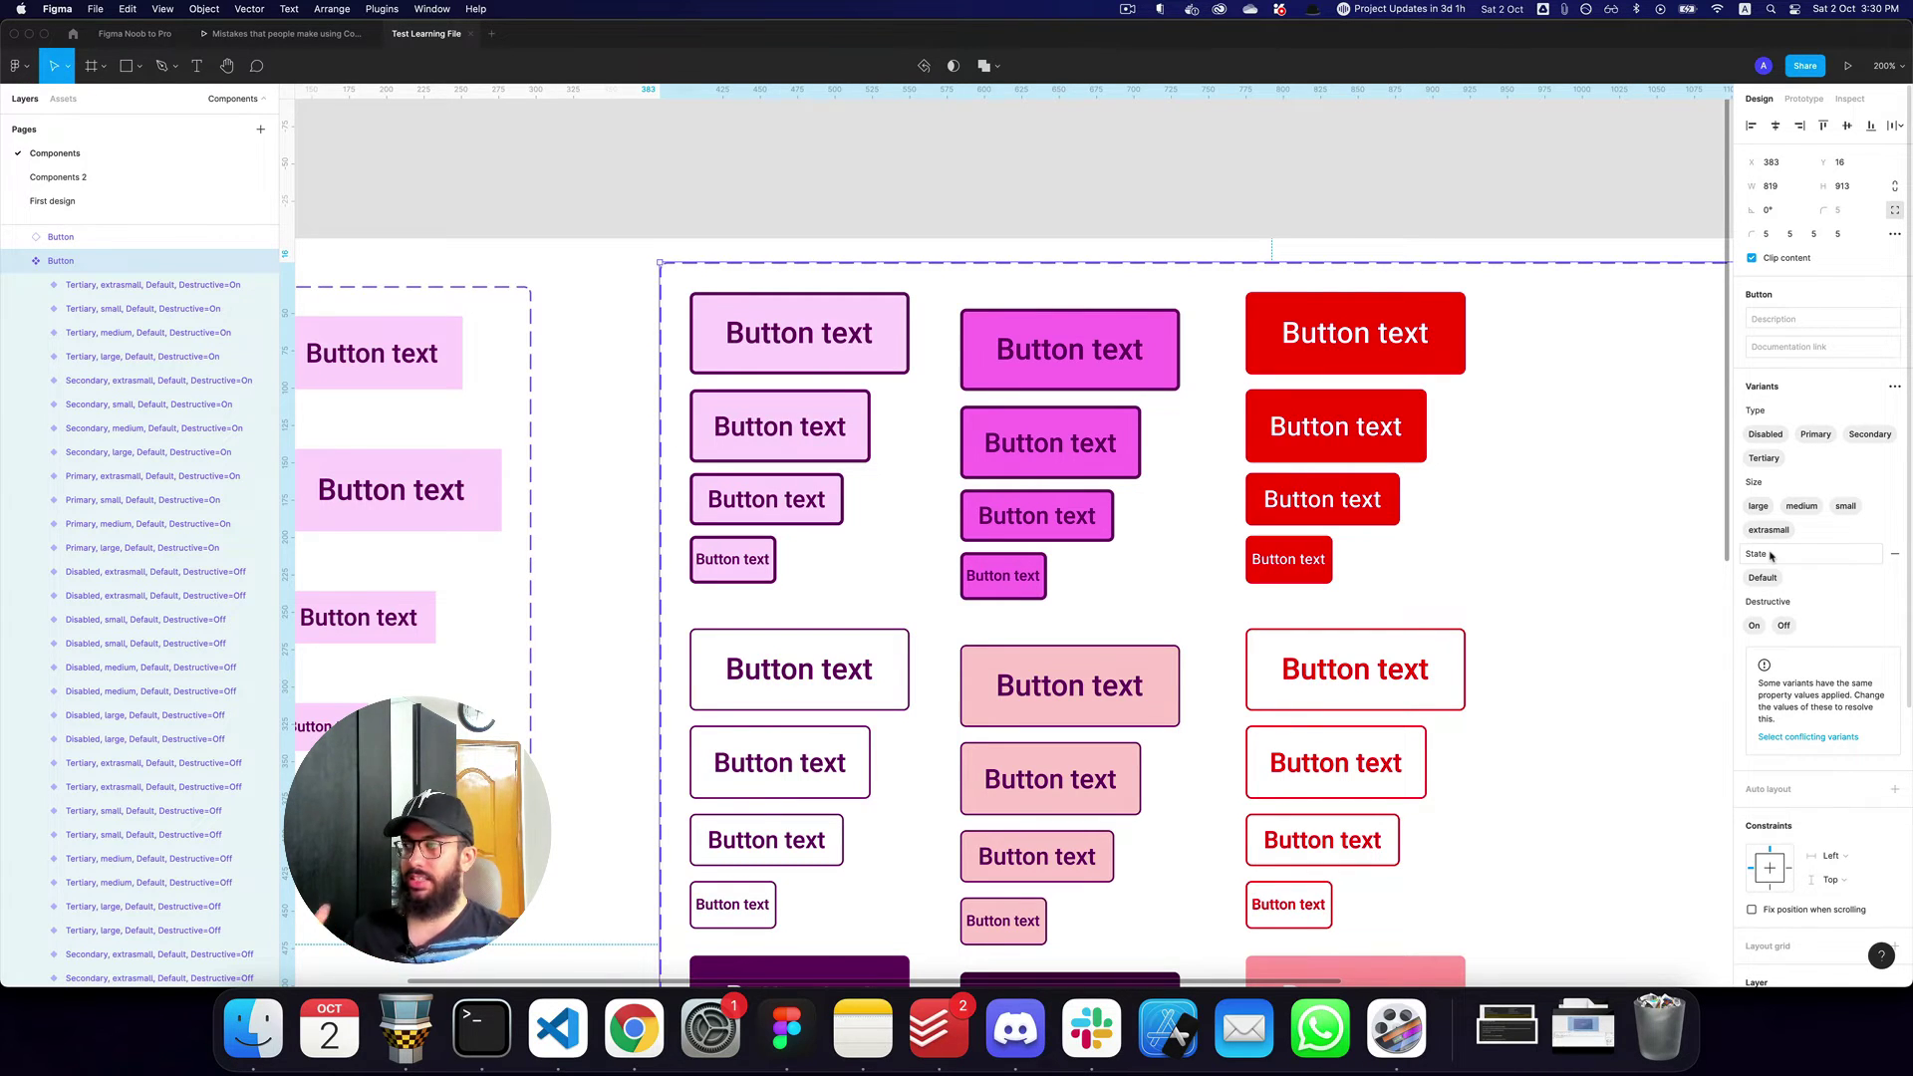
Compare the two large Primary buttons and set the magenta one's State to Hover.
left_click(825, 332)
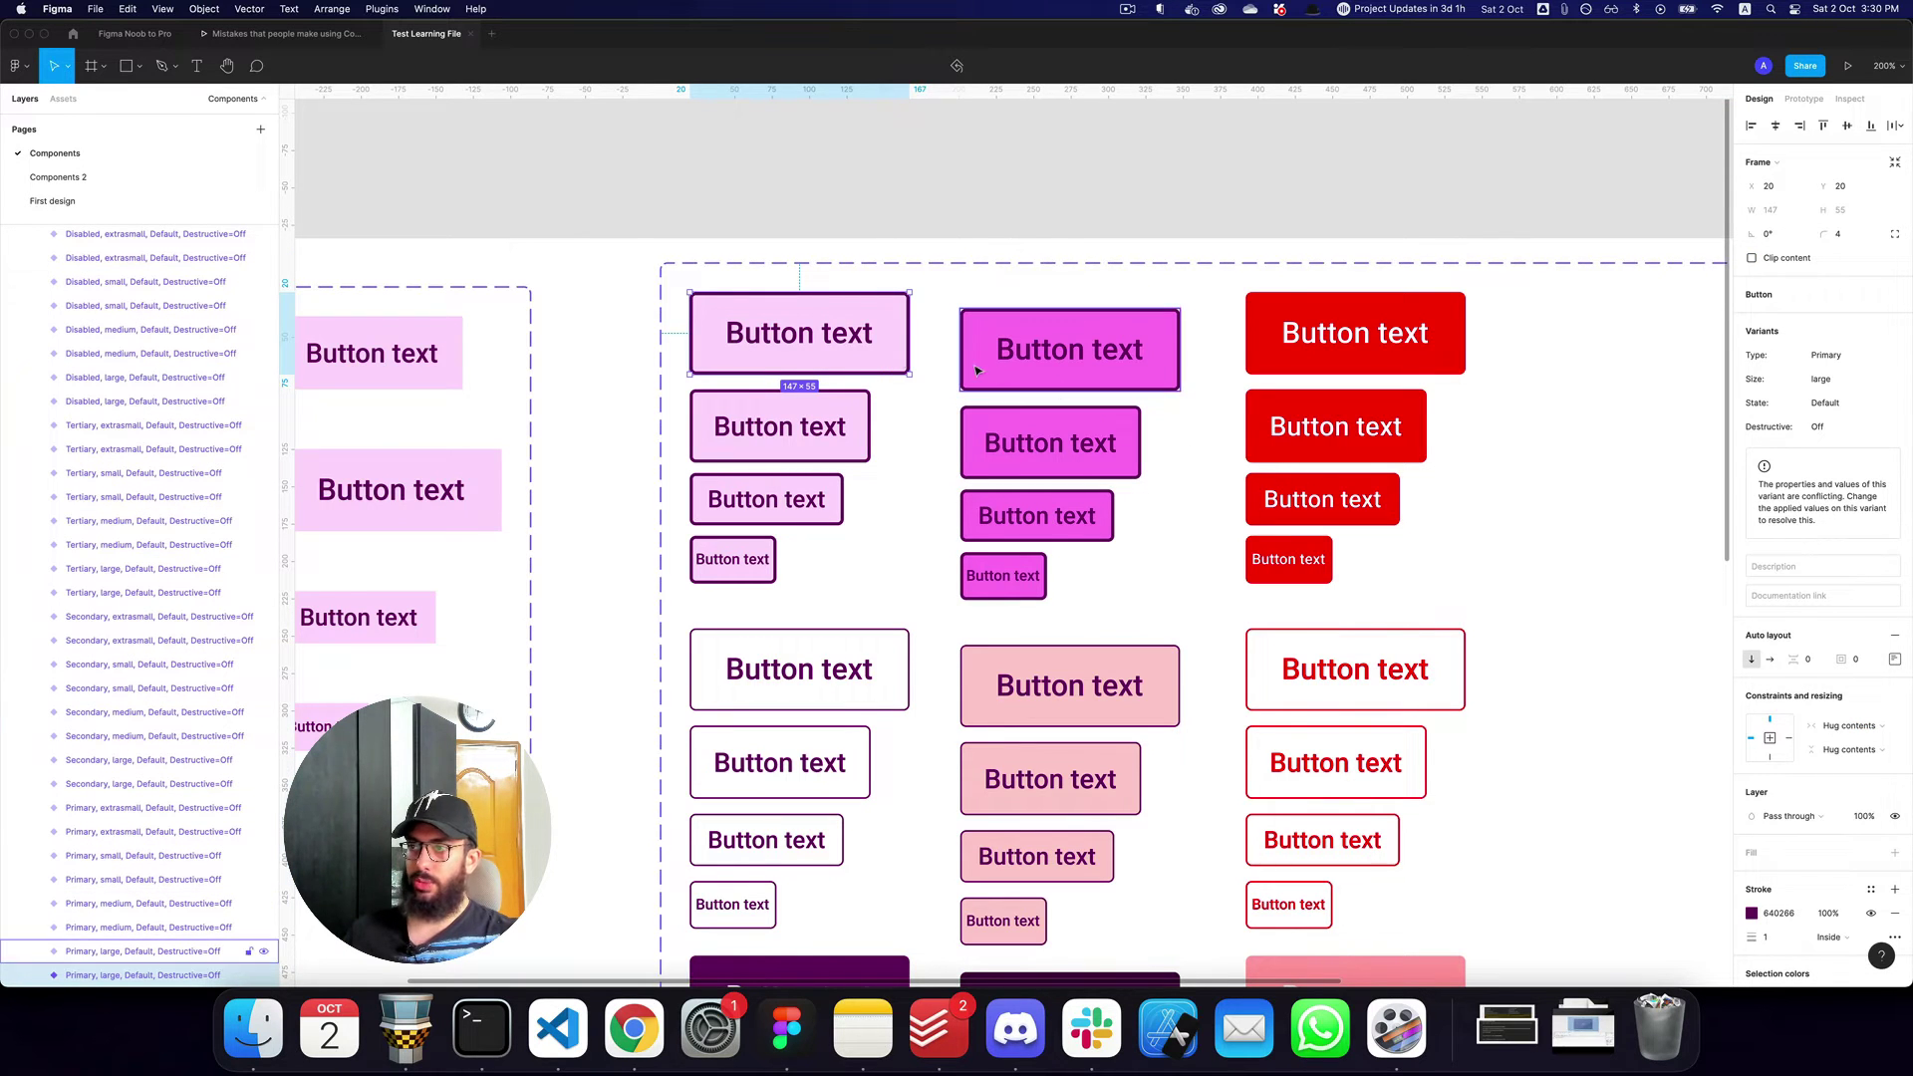
left_click(1120, 371)
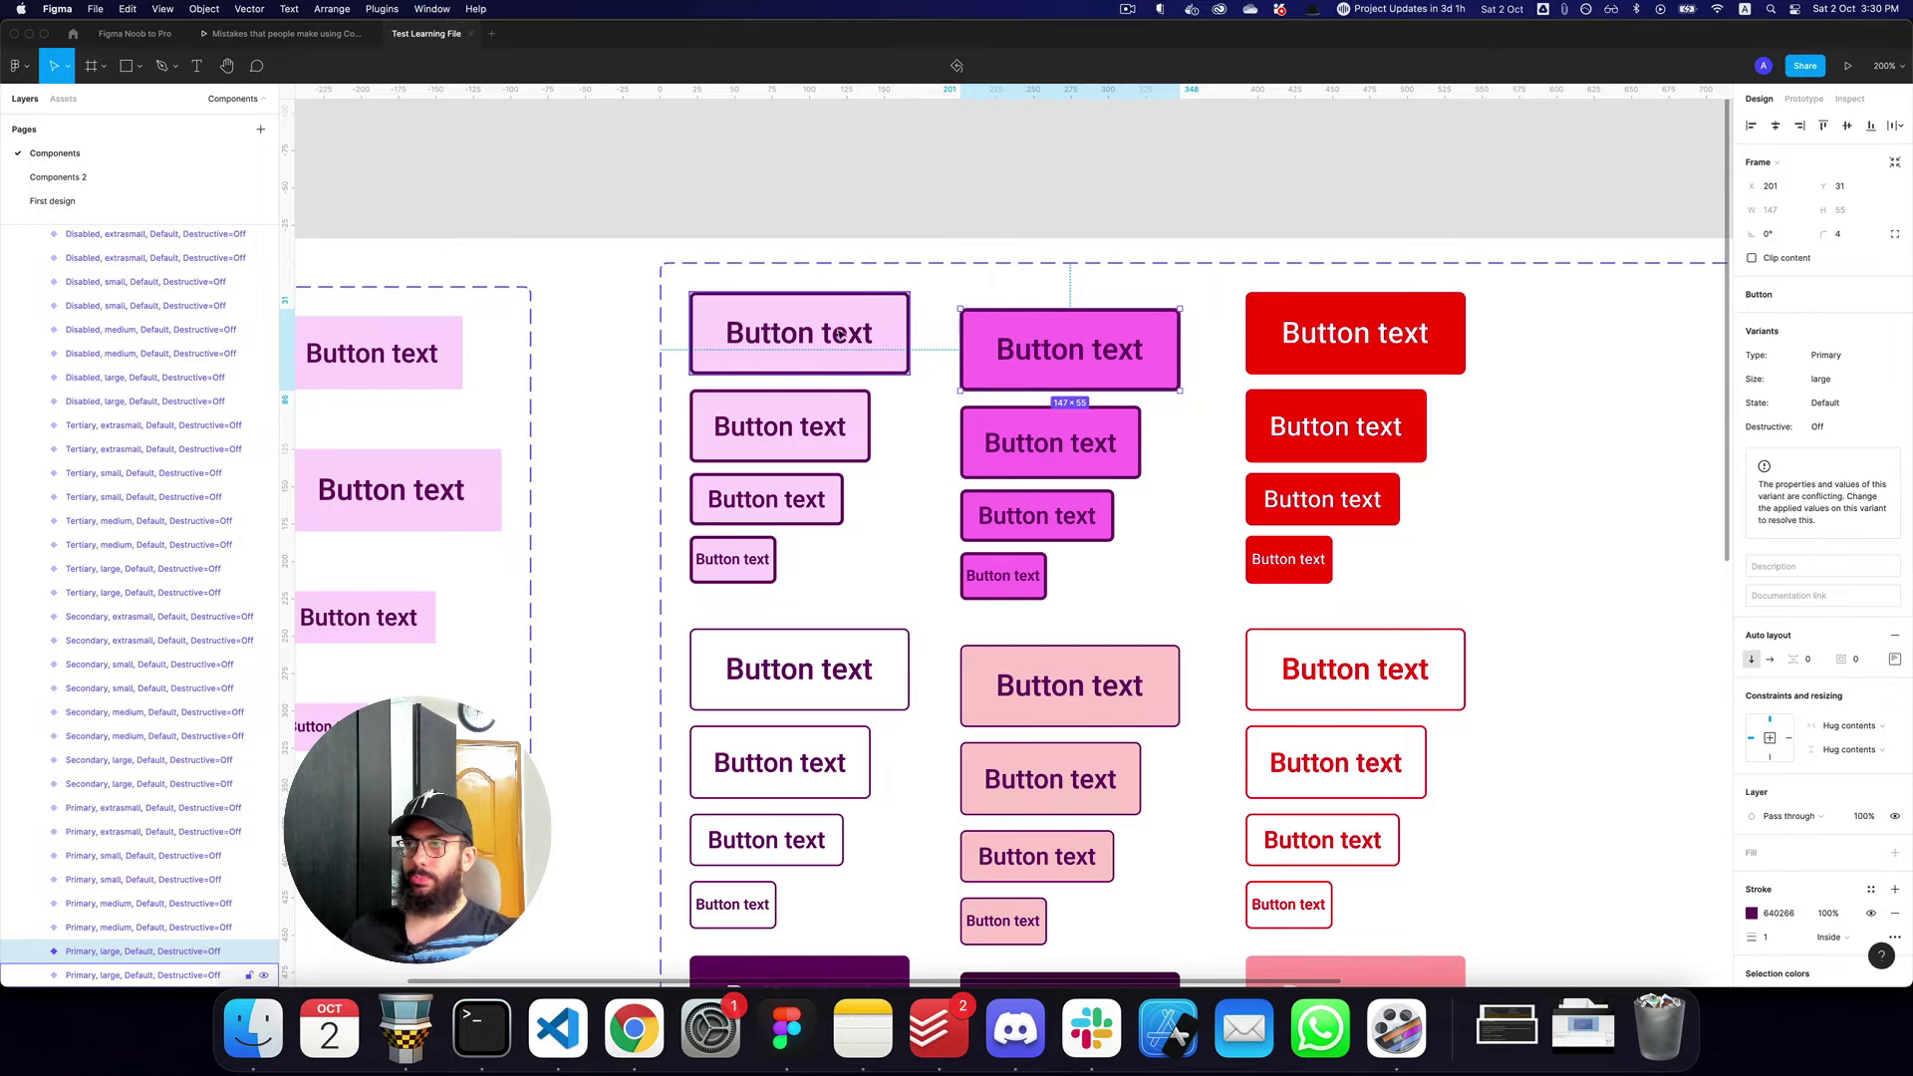
left_click(882, 334)
left_click(1167, 363)
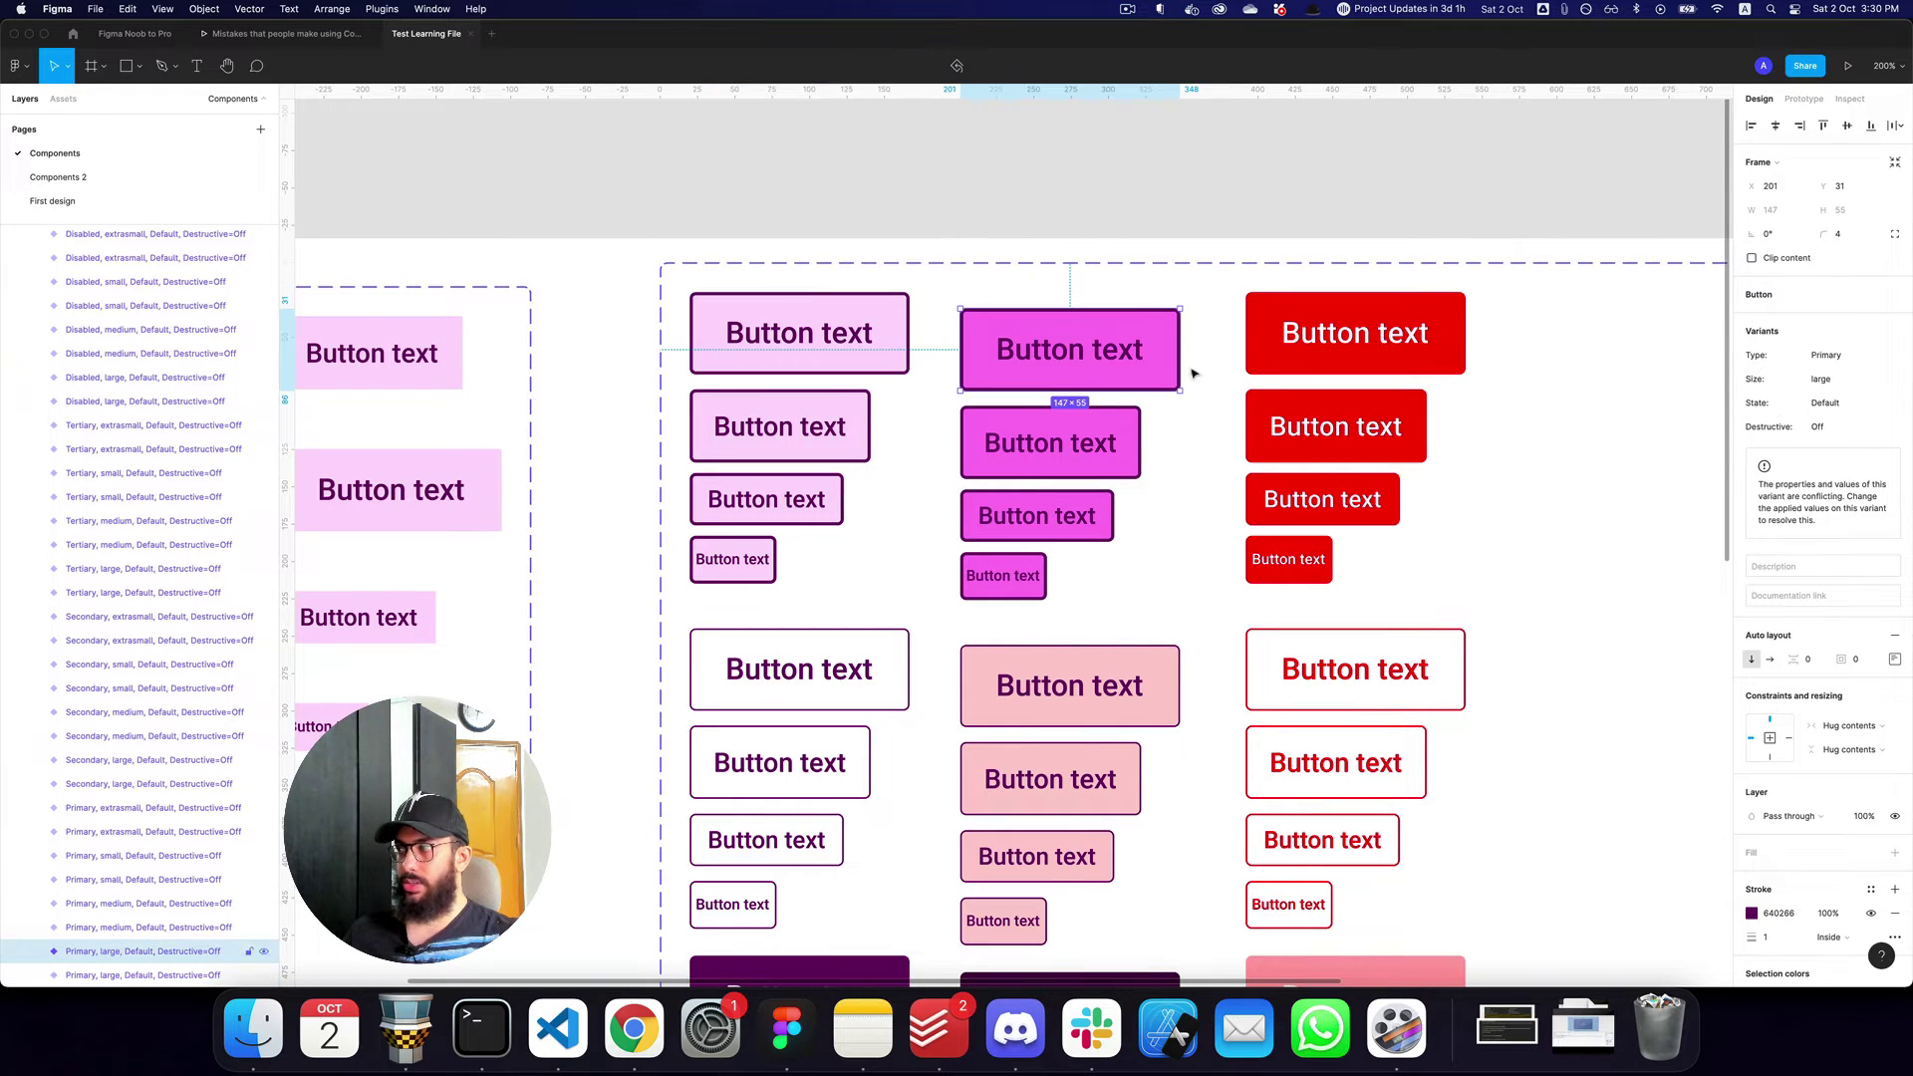
left_click(1852, 406)
type("Hover")
key("Return")
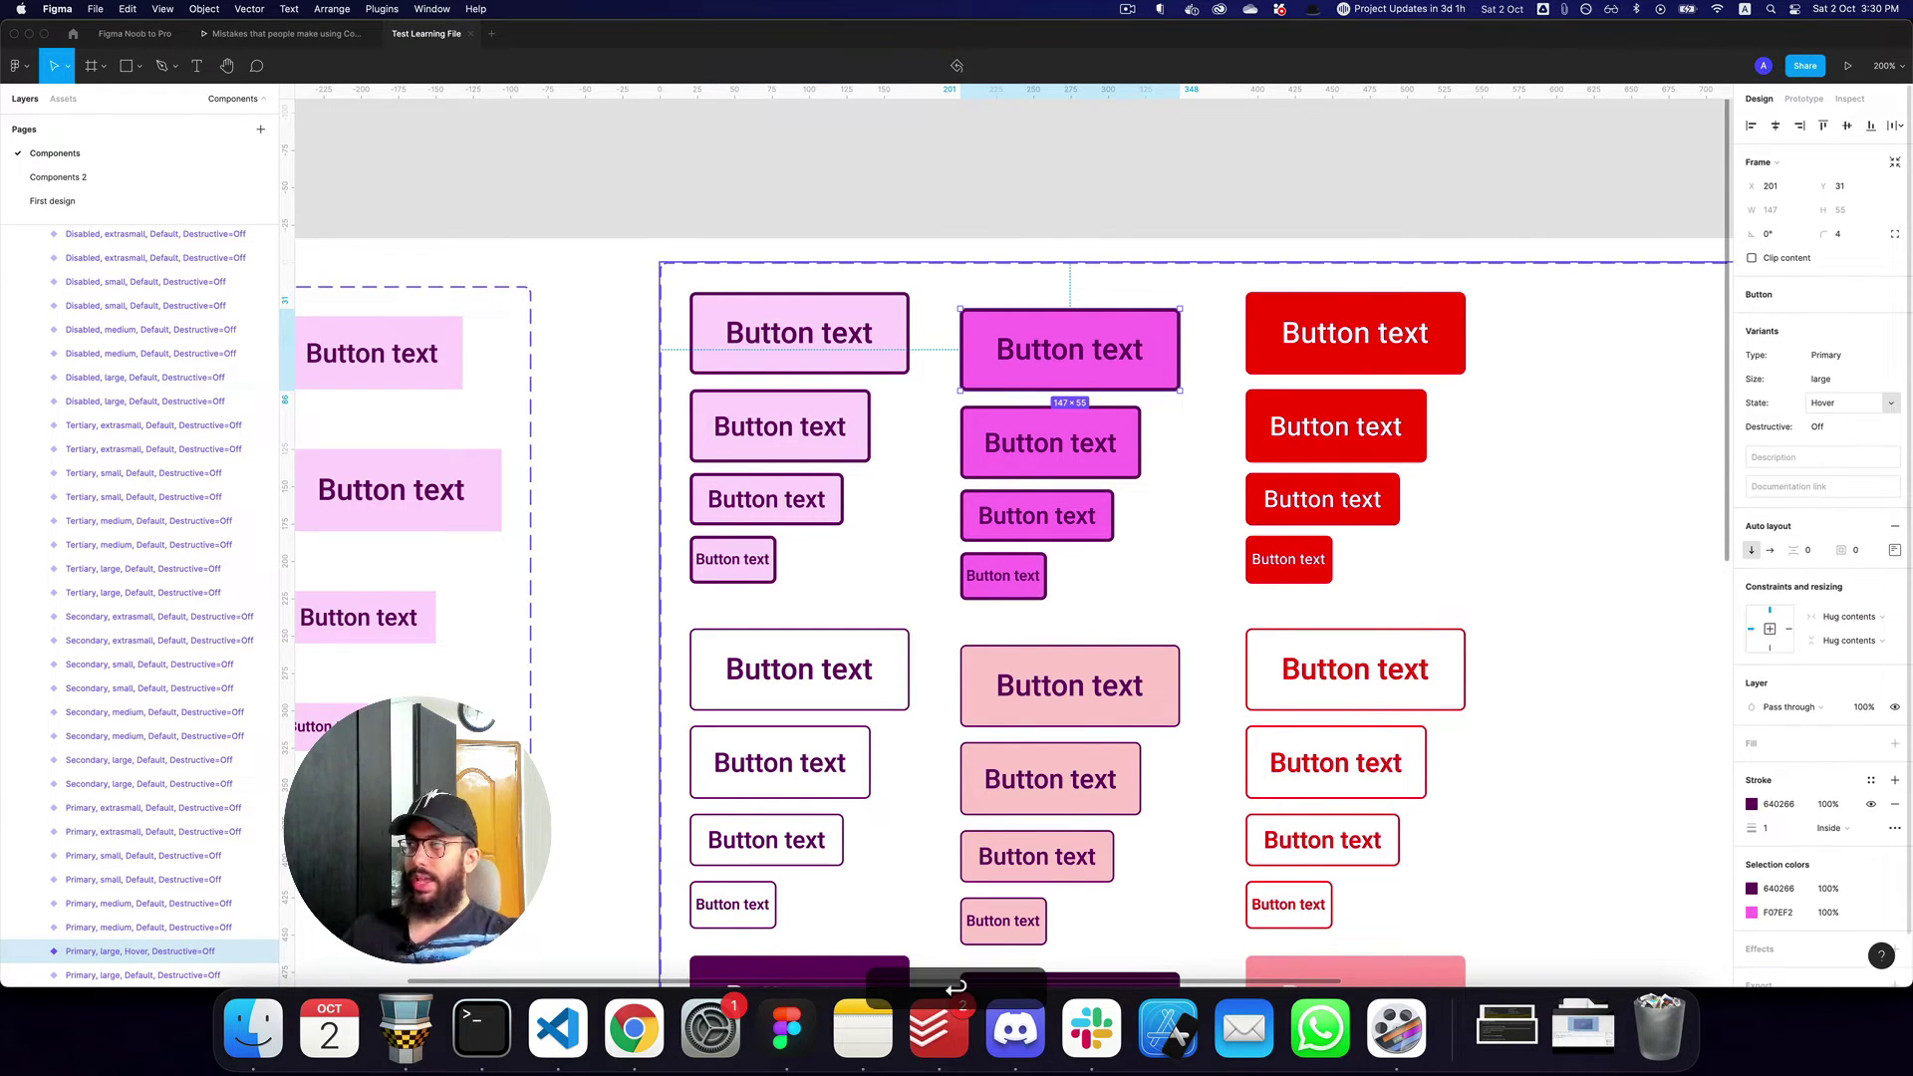
Set the State of the medium, small and extrasmall magenta Primary buttons to Hover.
left_click(1048, 449)
left_click(1036, 515, "shift")
left_click(1003, 576, "shift")
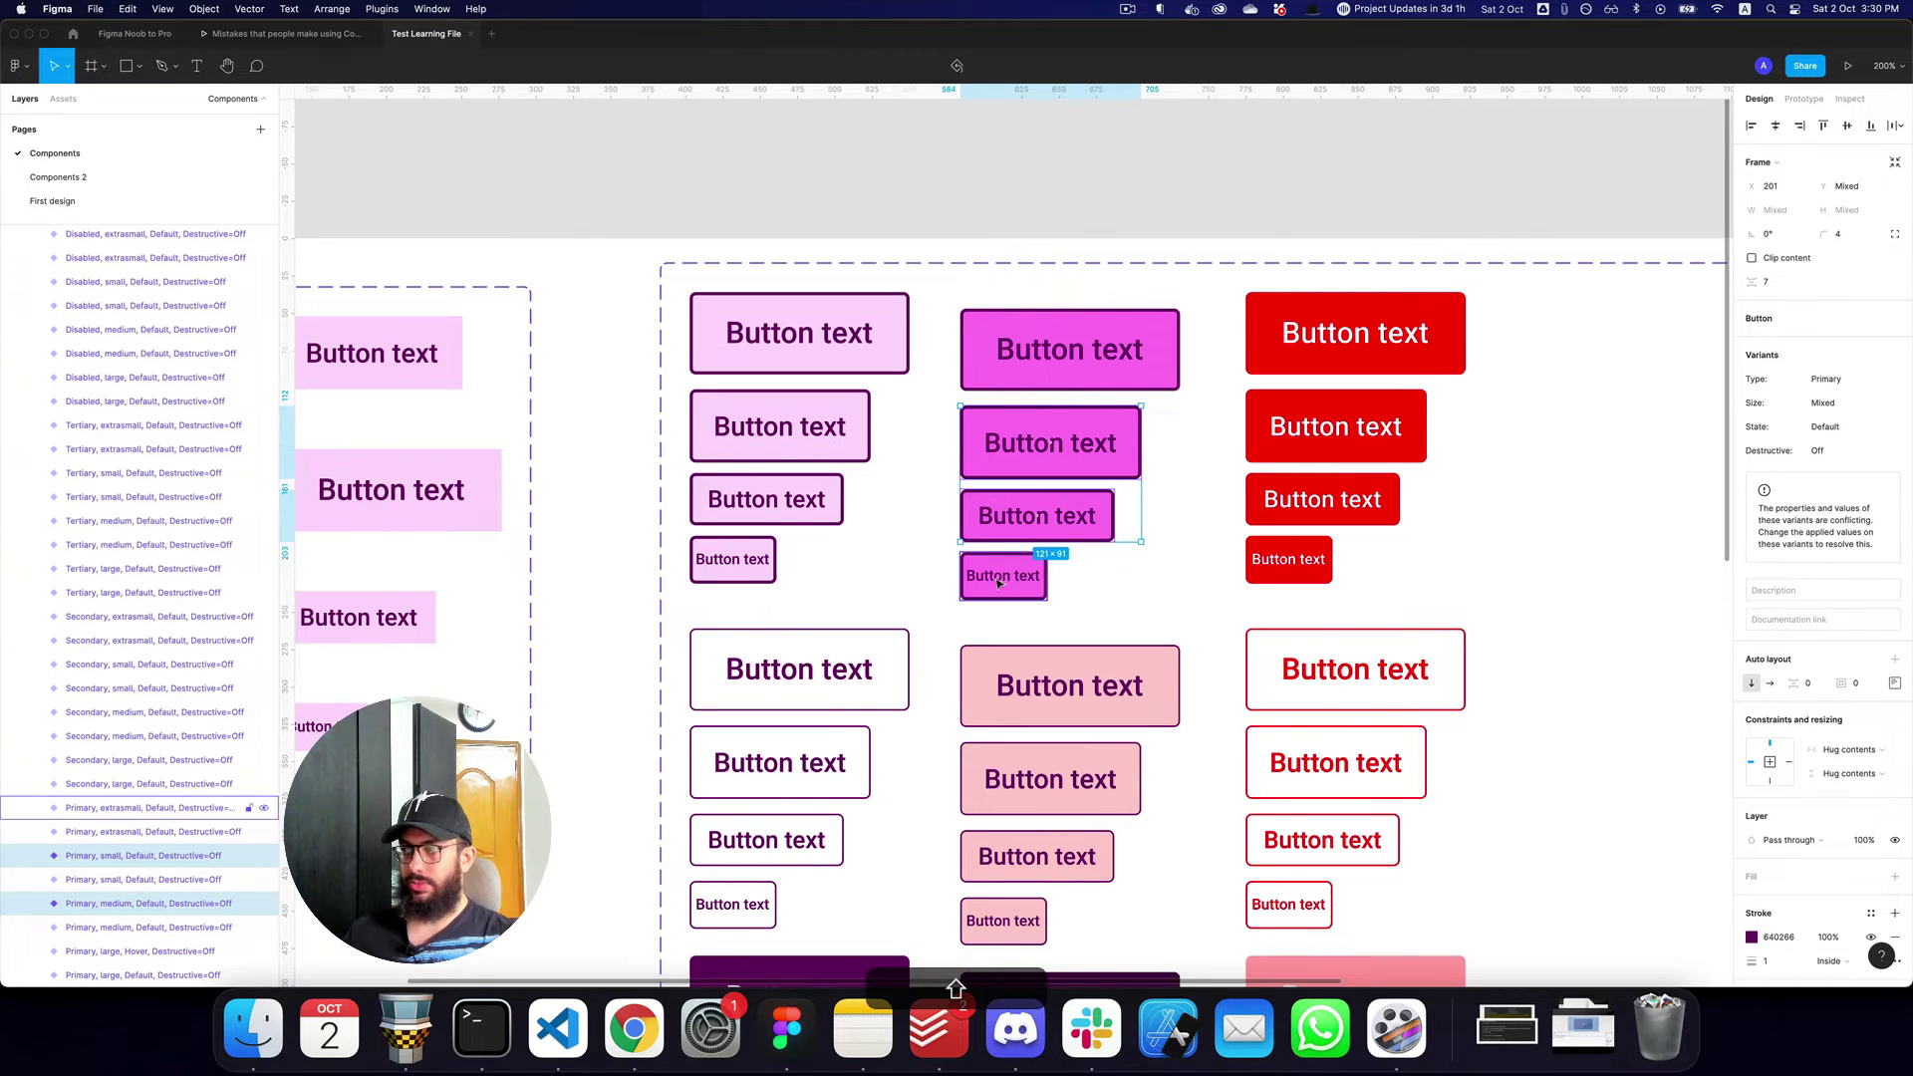
left_click(1833, 432)
type("Hover")
key("Return")
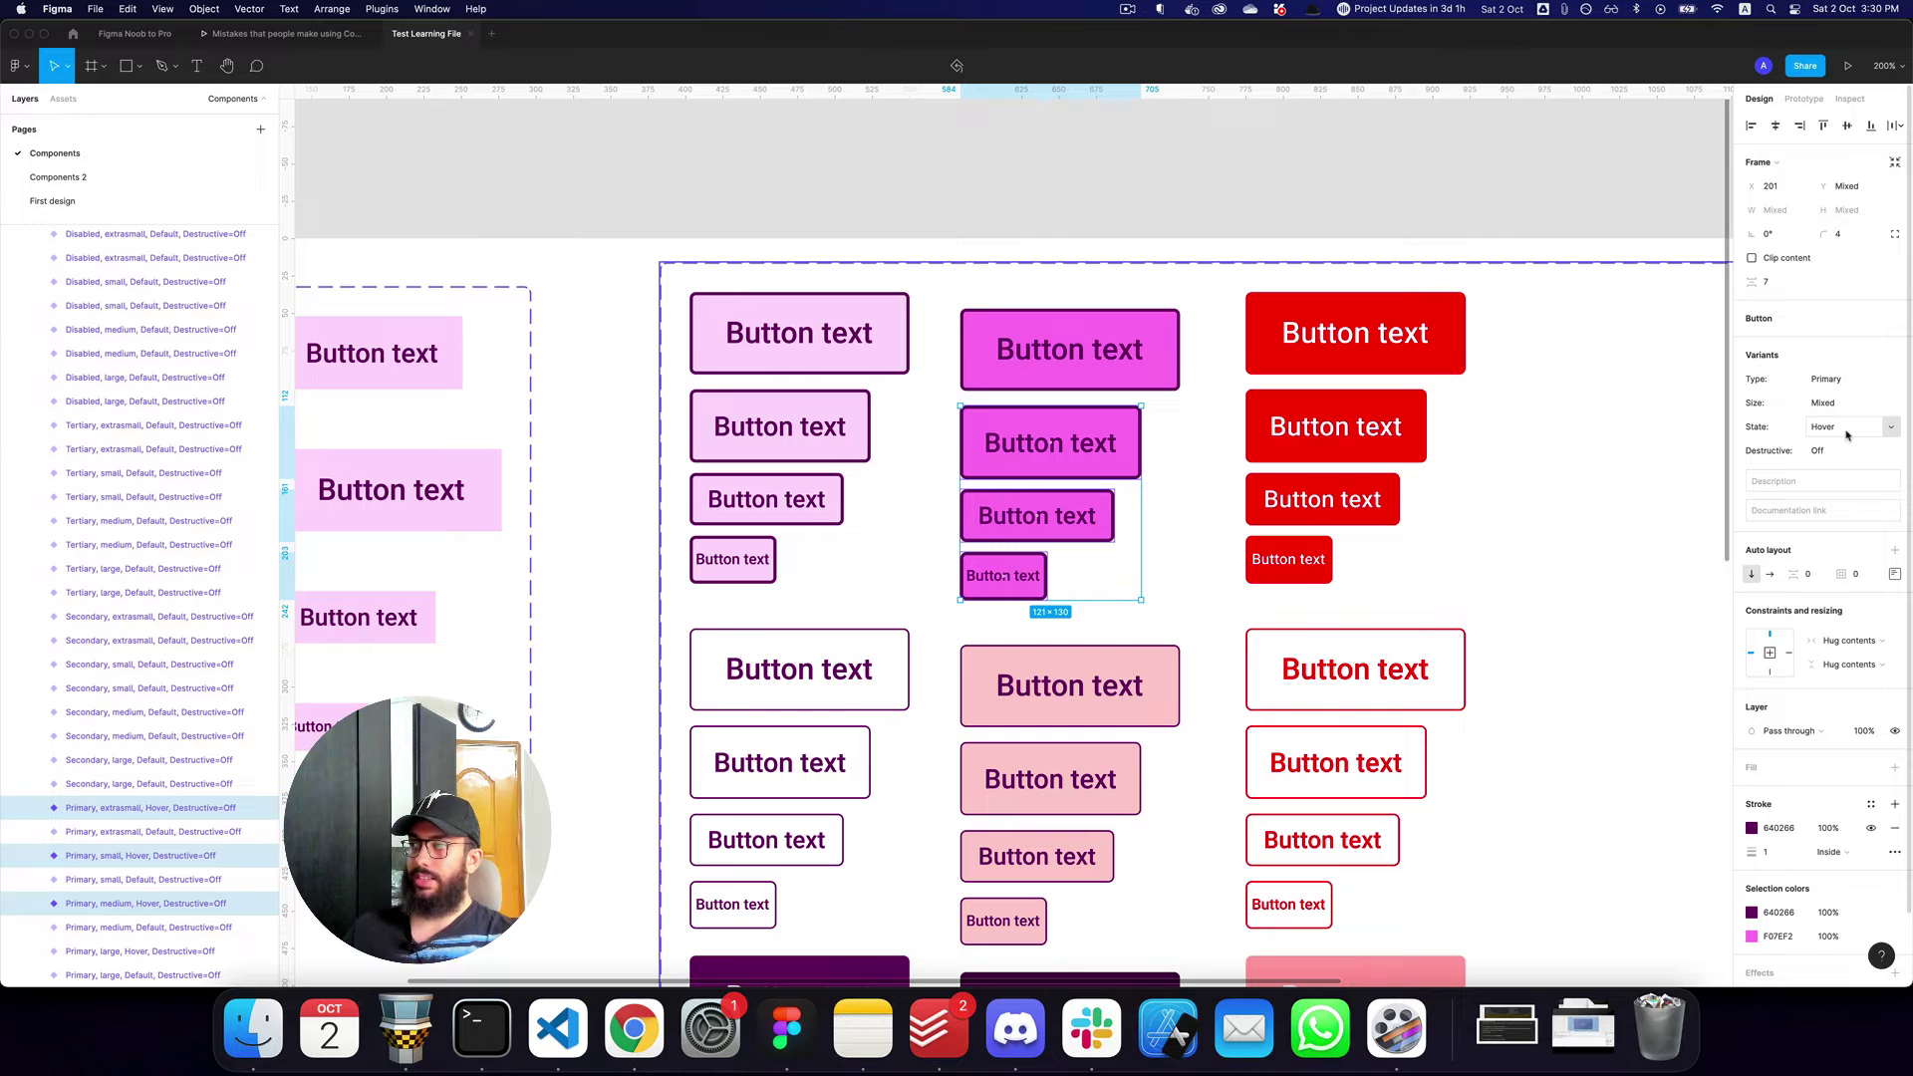
Check the State values of the whole Button component set, and bring up the presentation's Mistake 4 slide.
left_click(1521, 372)
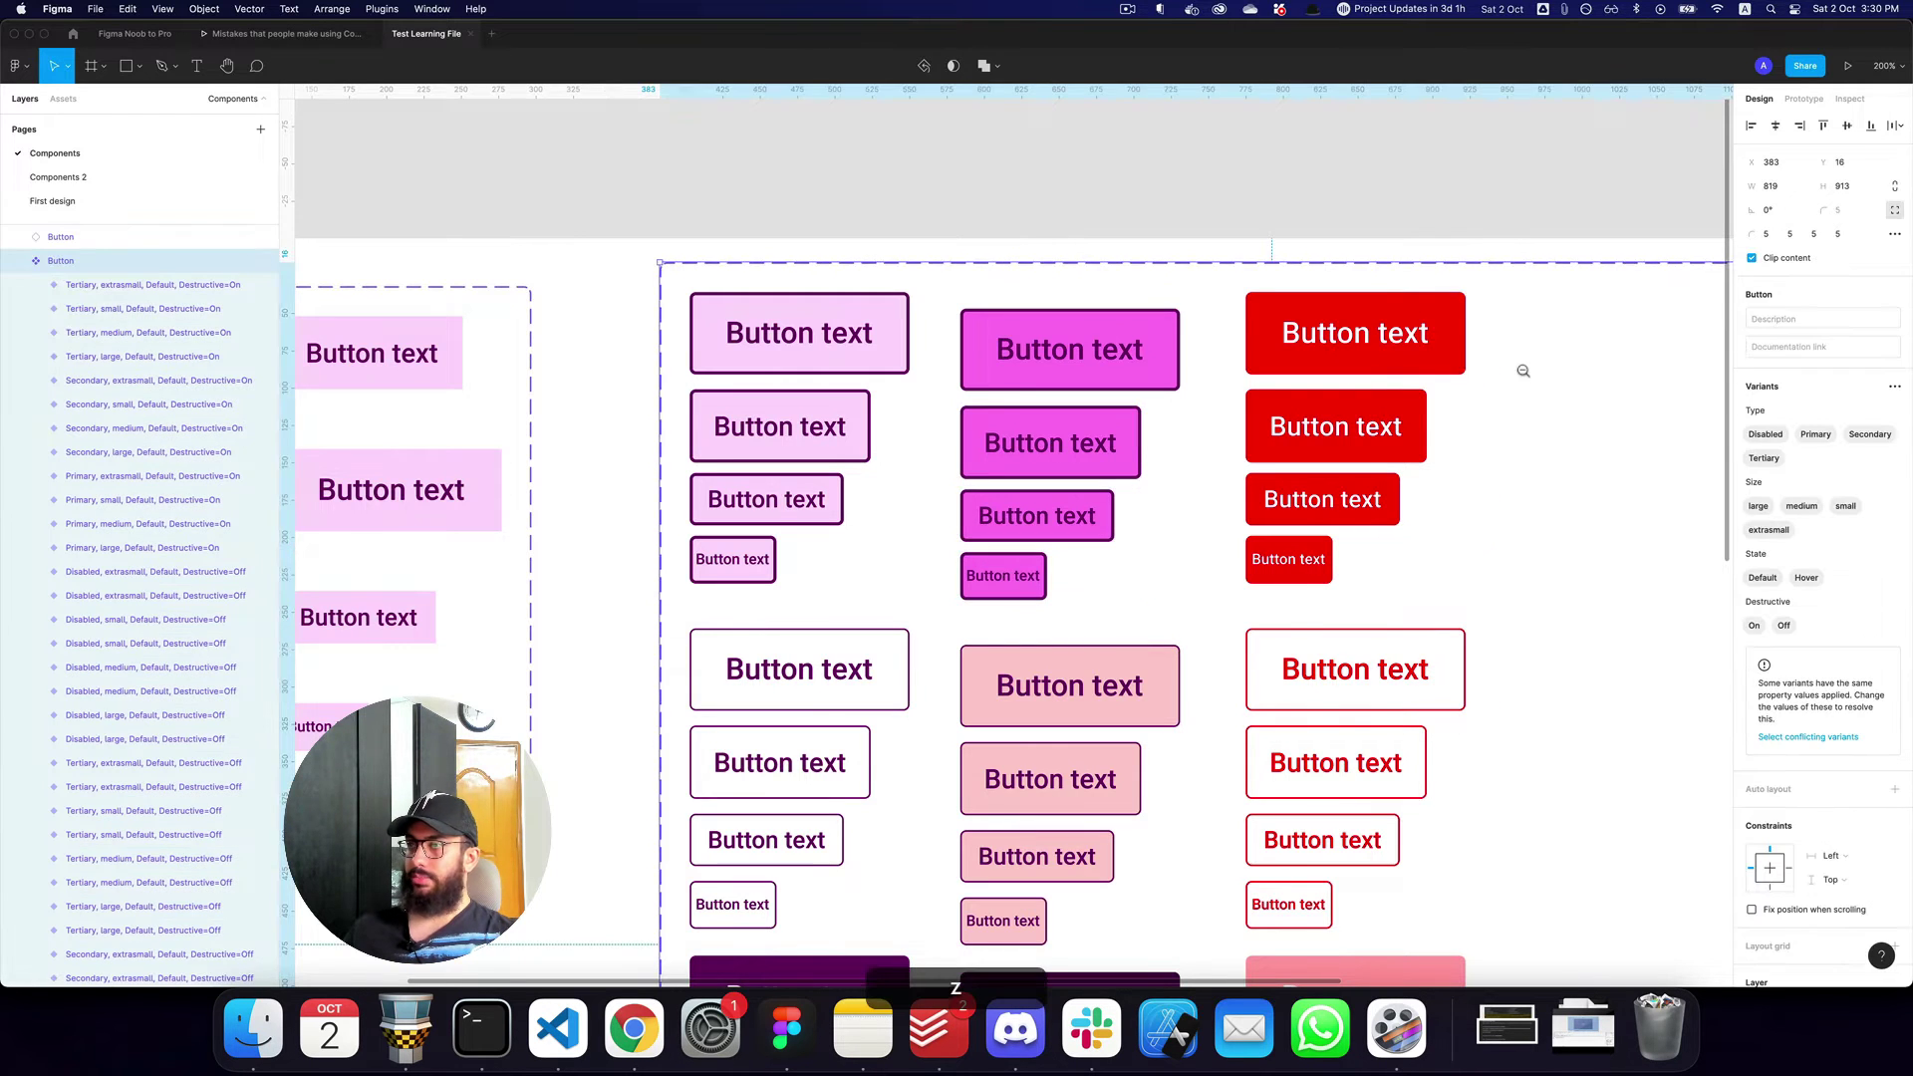
key("super+2")
key("super+3")
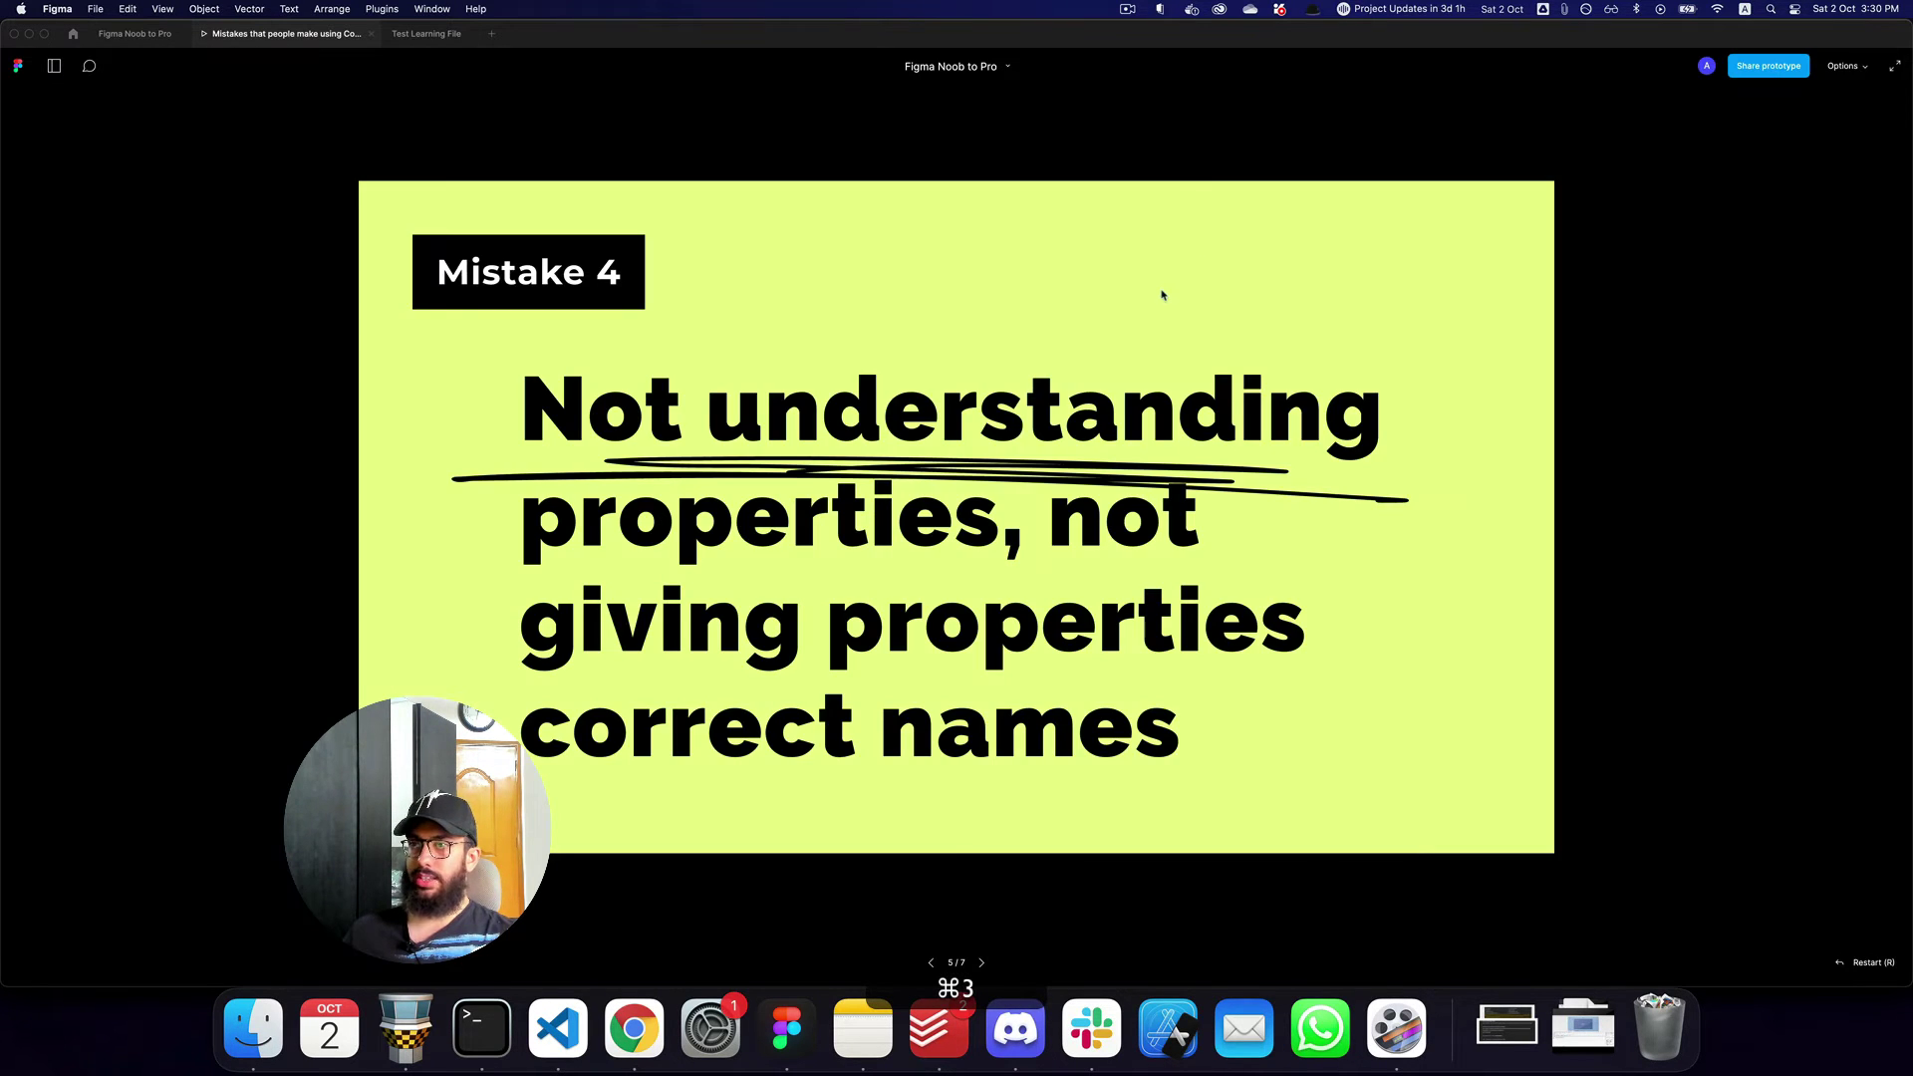
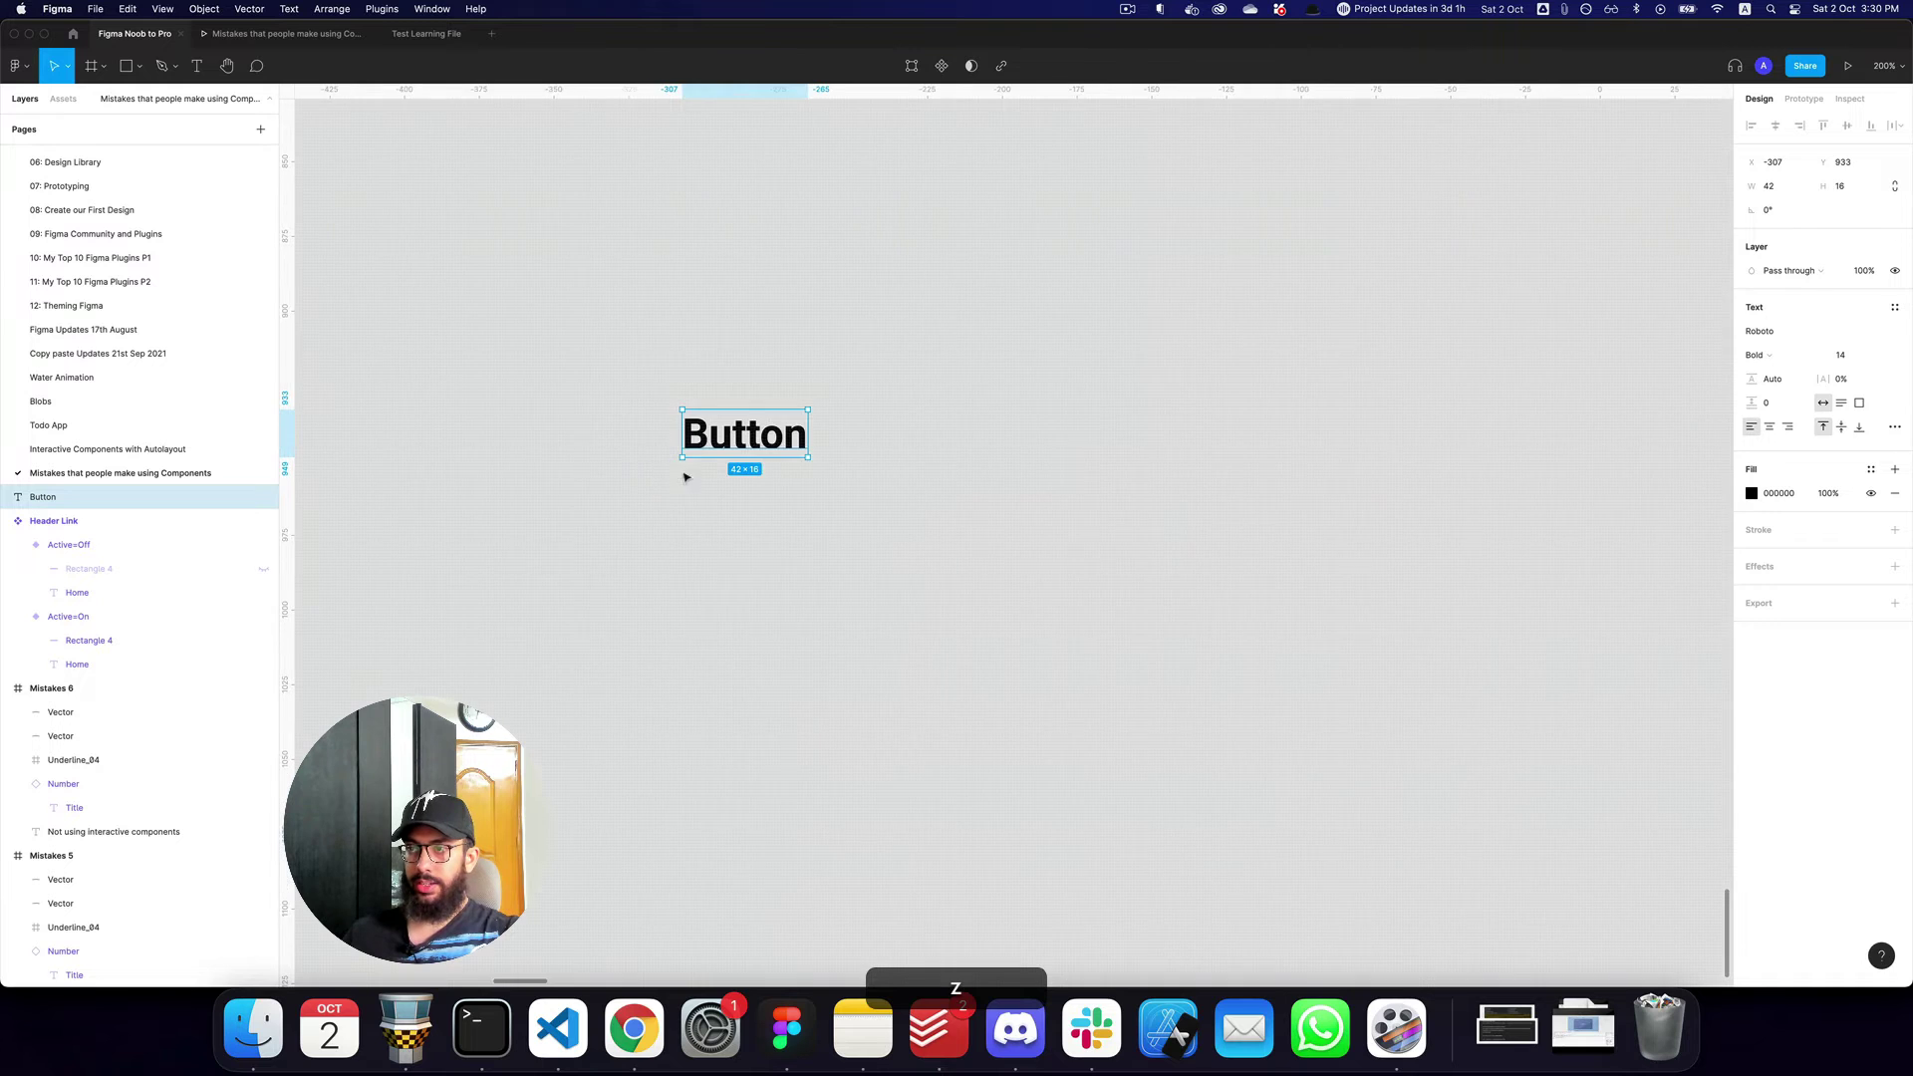
Wrap the Button text in an auto layout frame with 12 vertical and 16 horizontal padding.
key("shift+a")
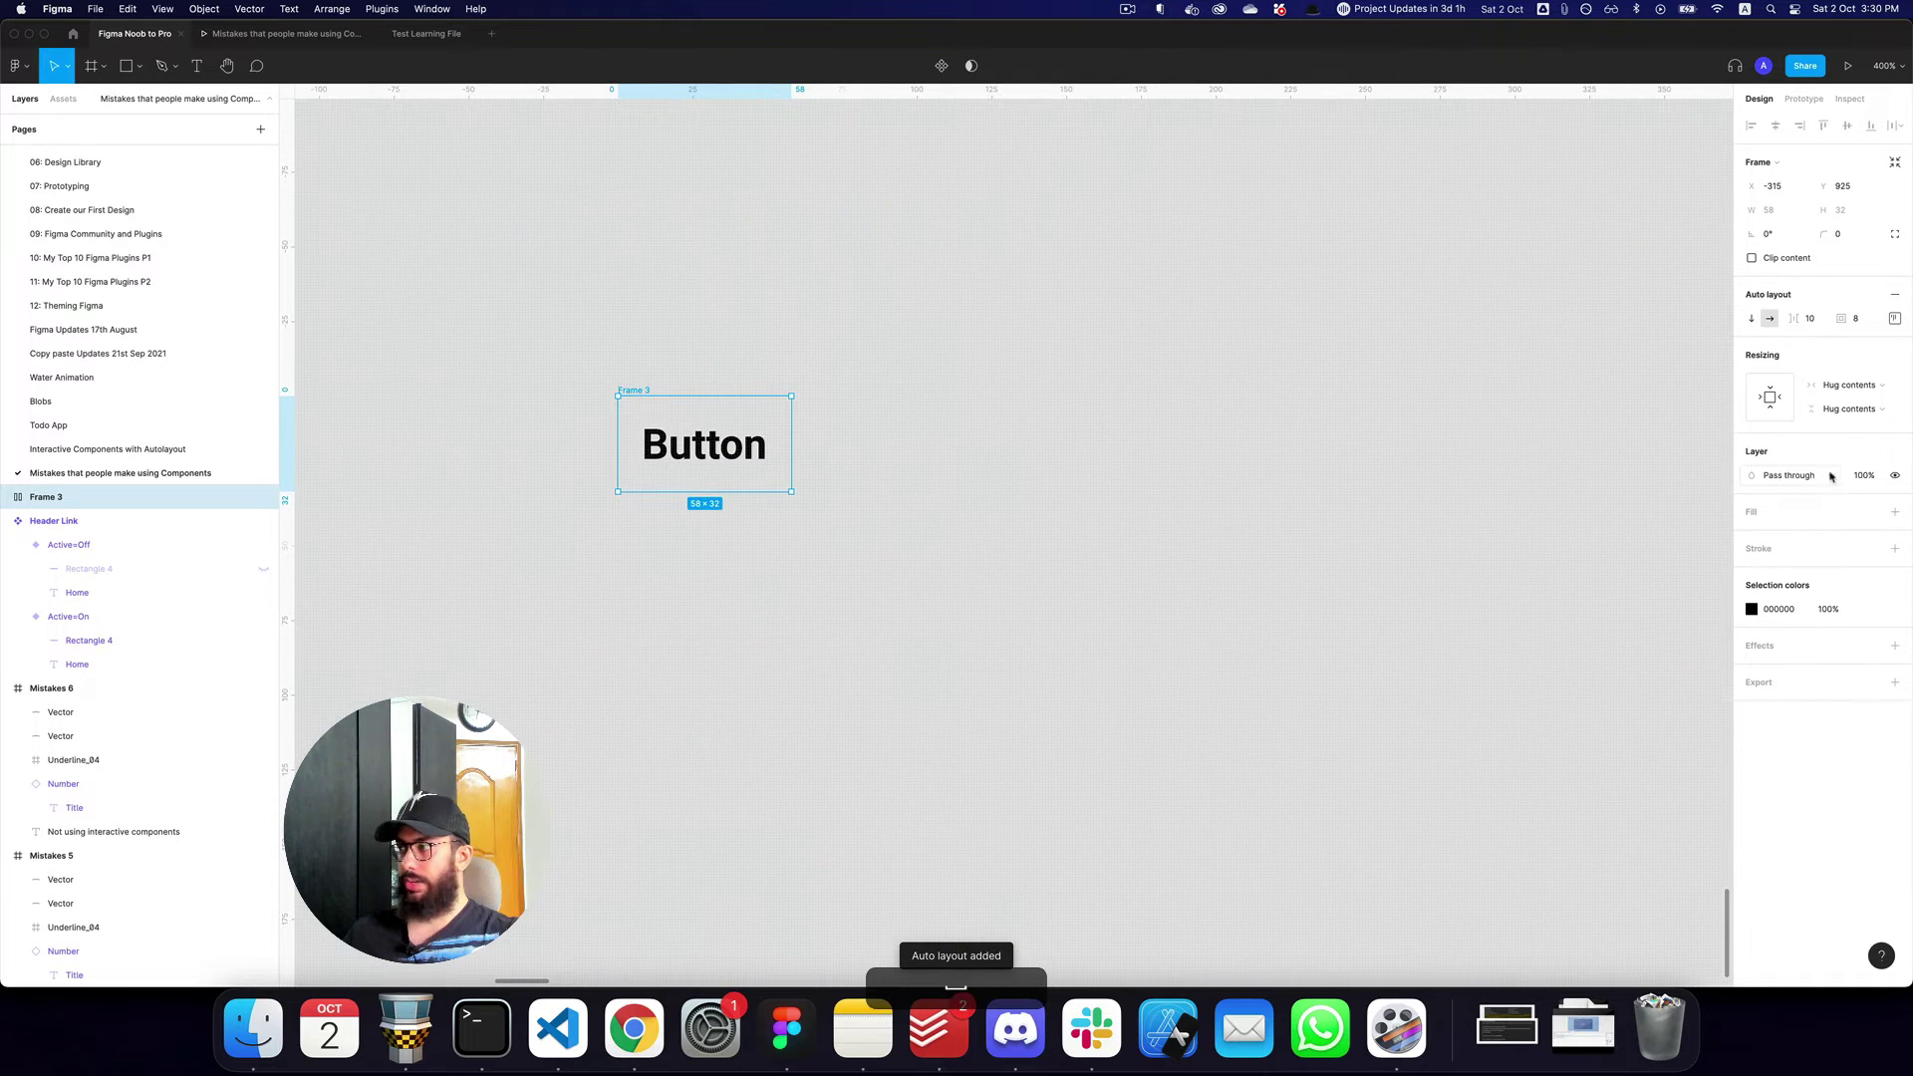
left_click(1867, 320)
type("12,16")
key("Return")
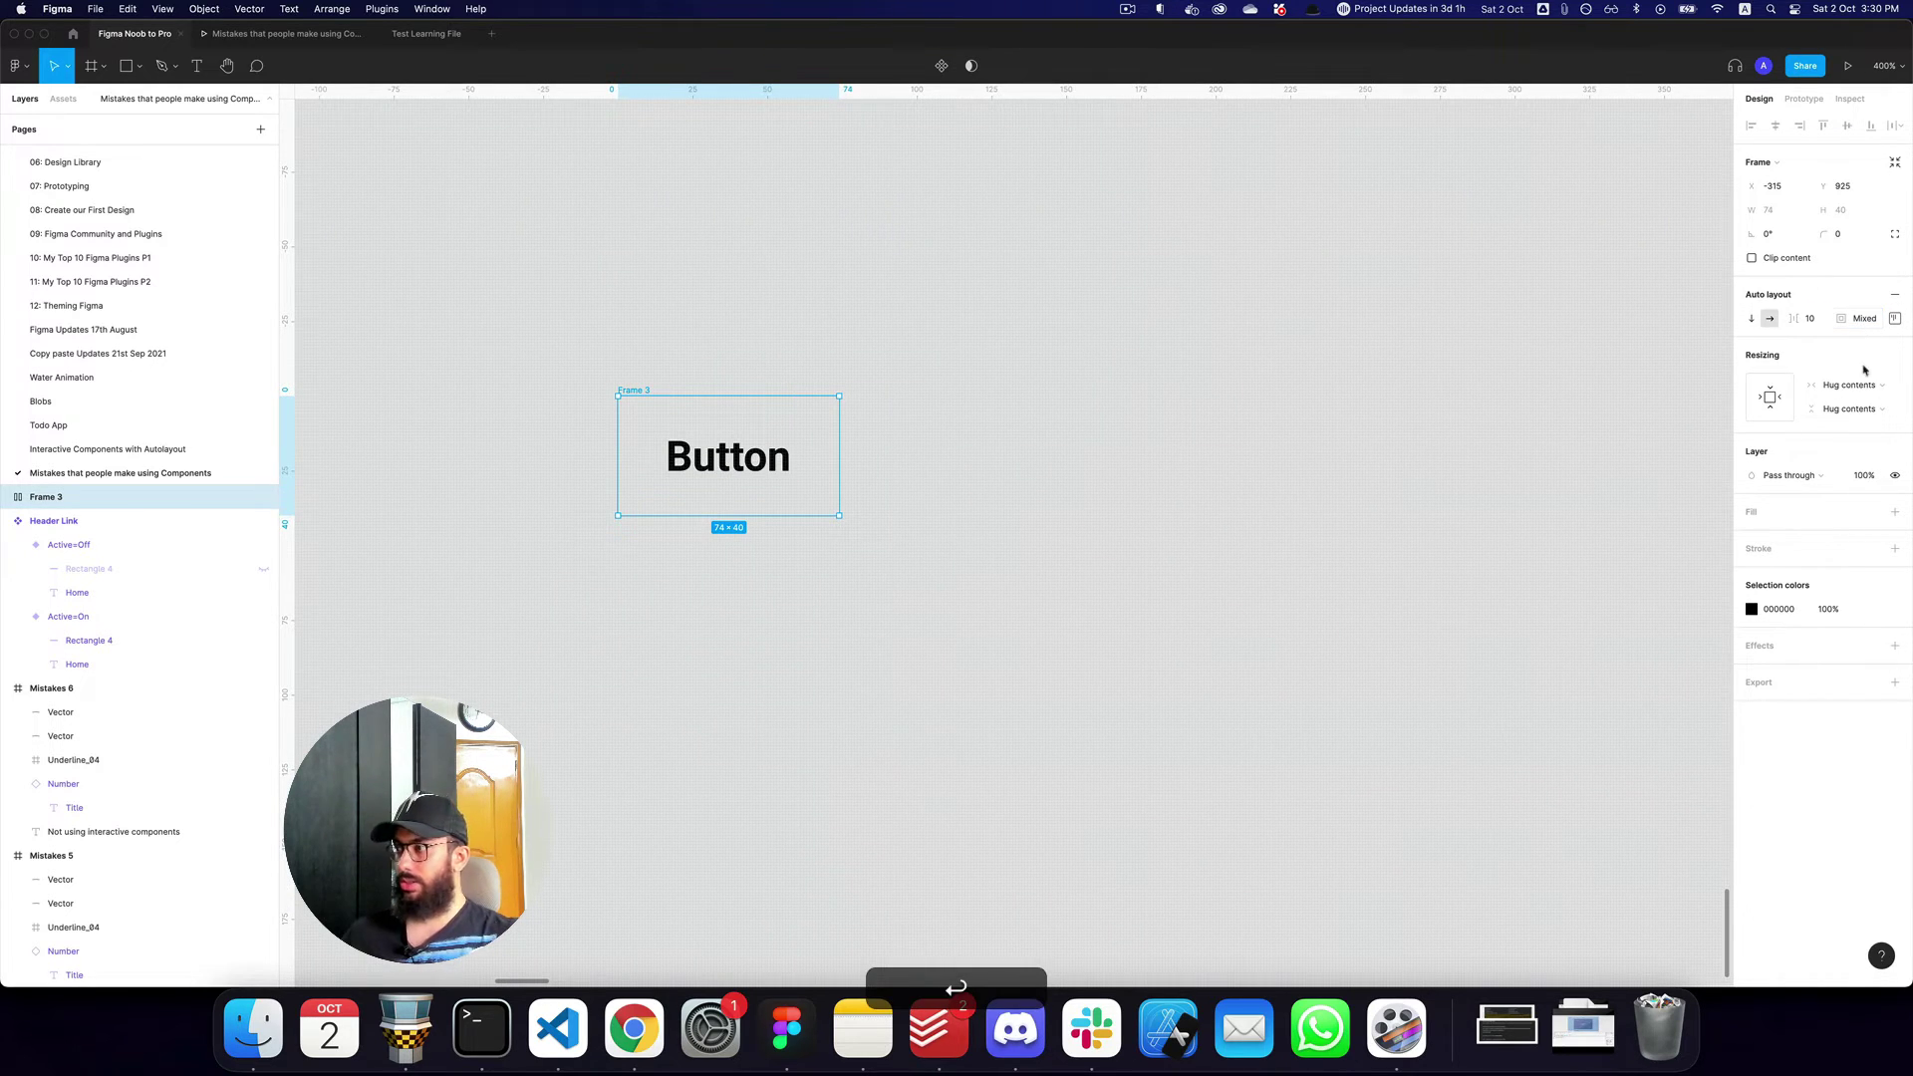
Fill the button frame with the Blue:500 colour style.
left_click(1893, 511)
left_click(1870, 511)
type("bg")
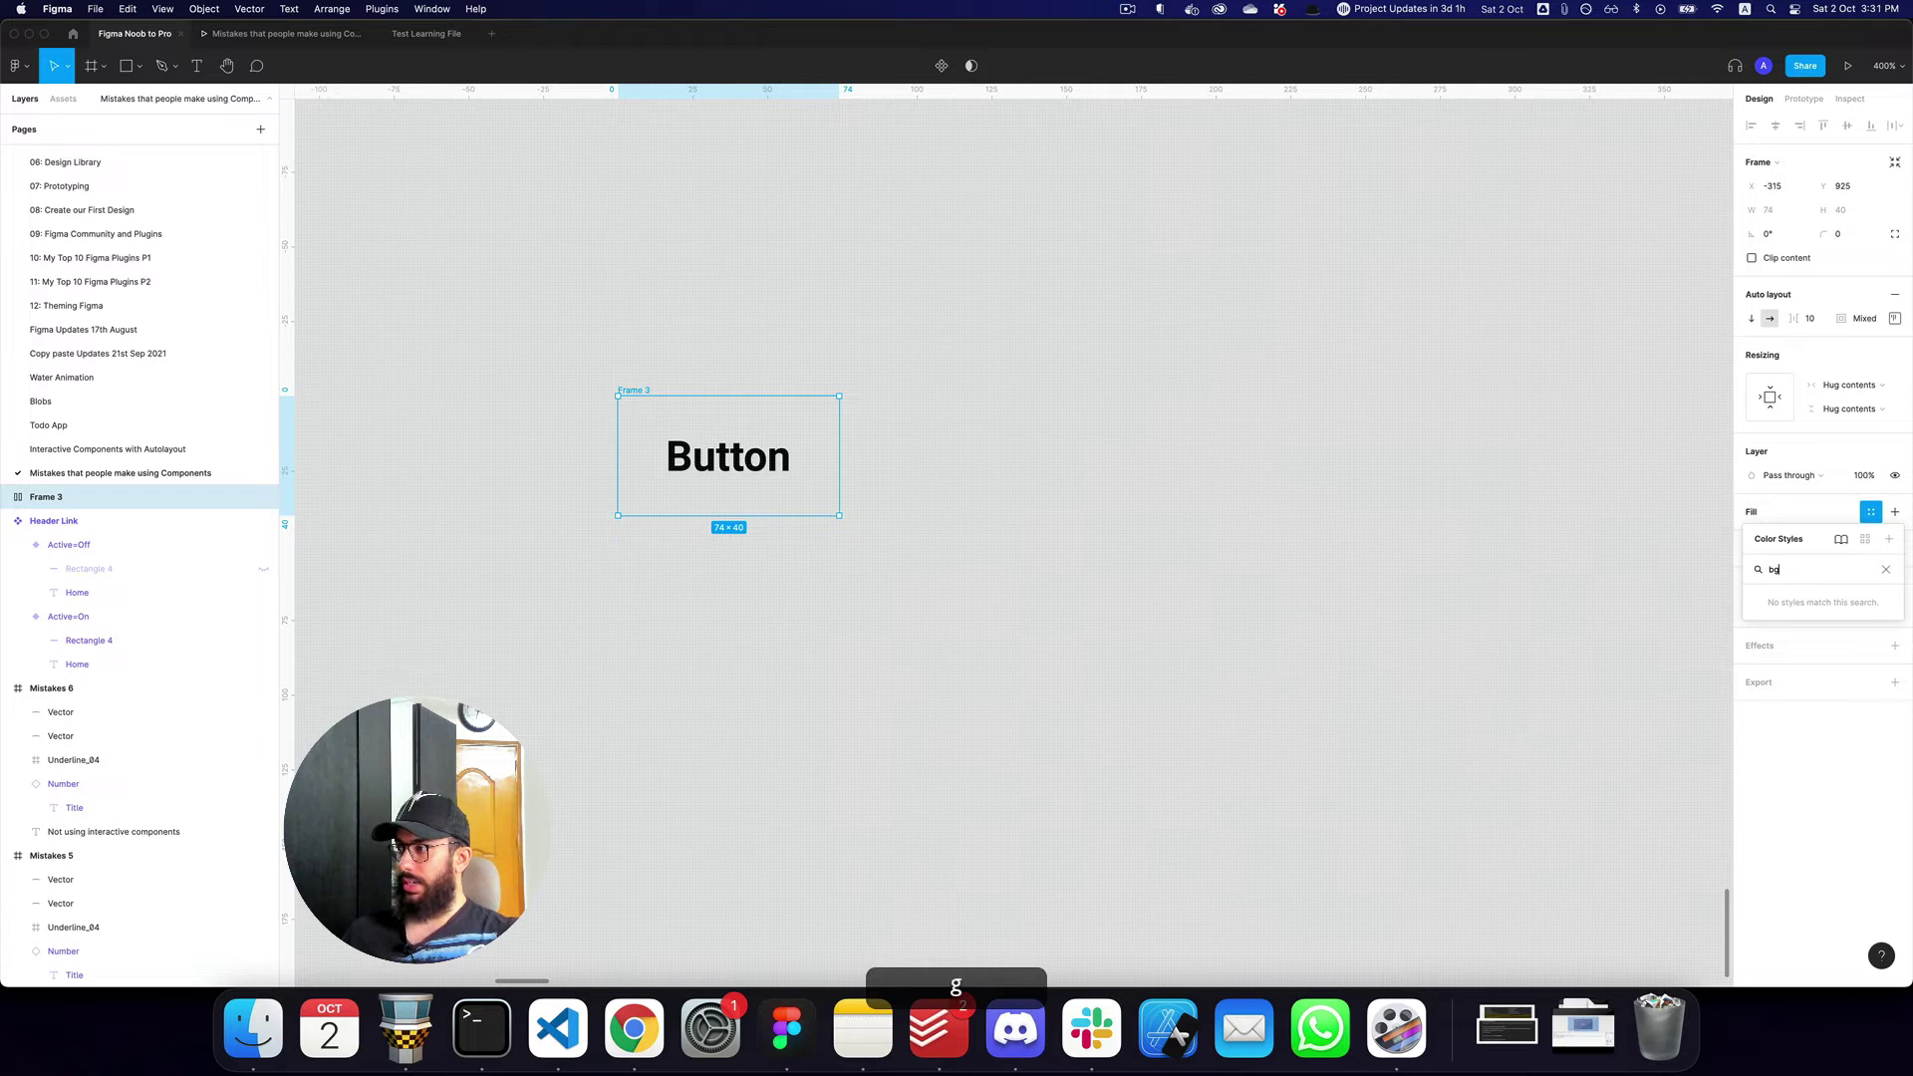
key("BackSpace")
type("lu")
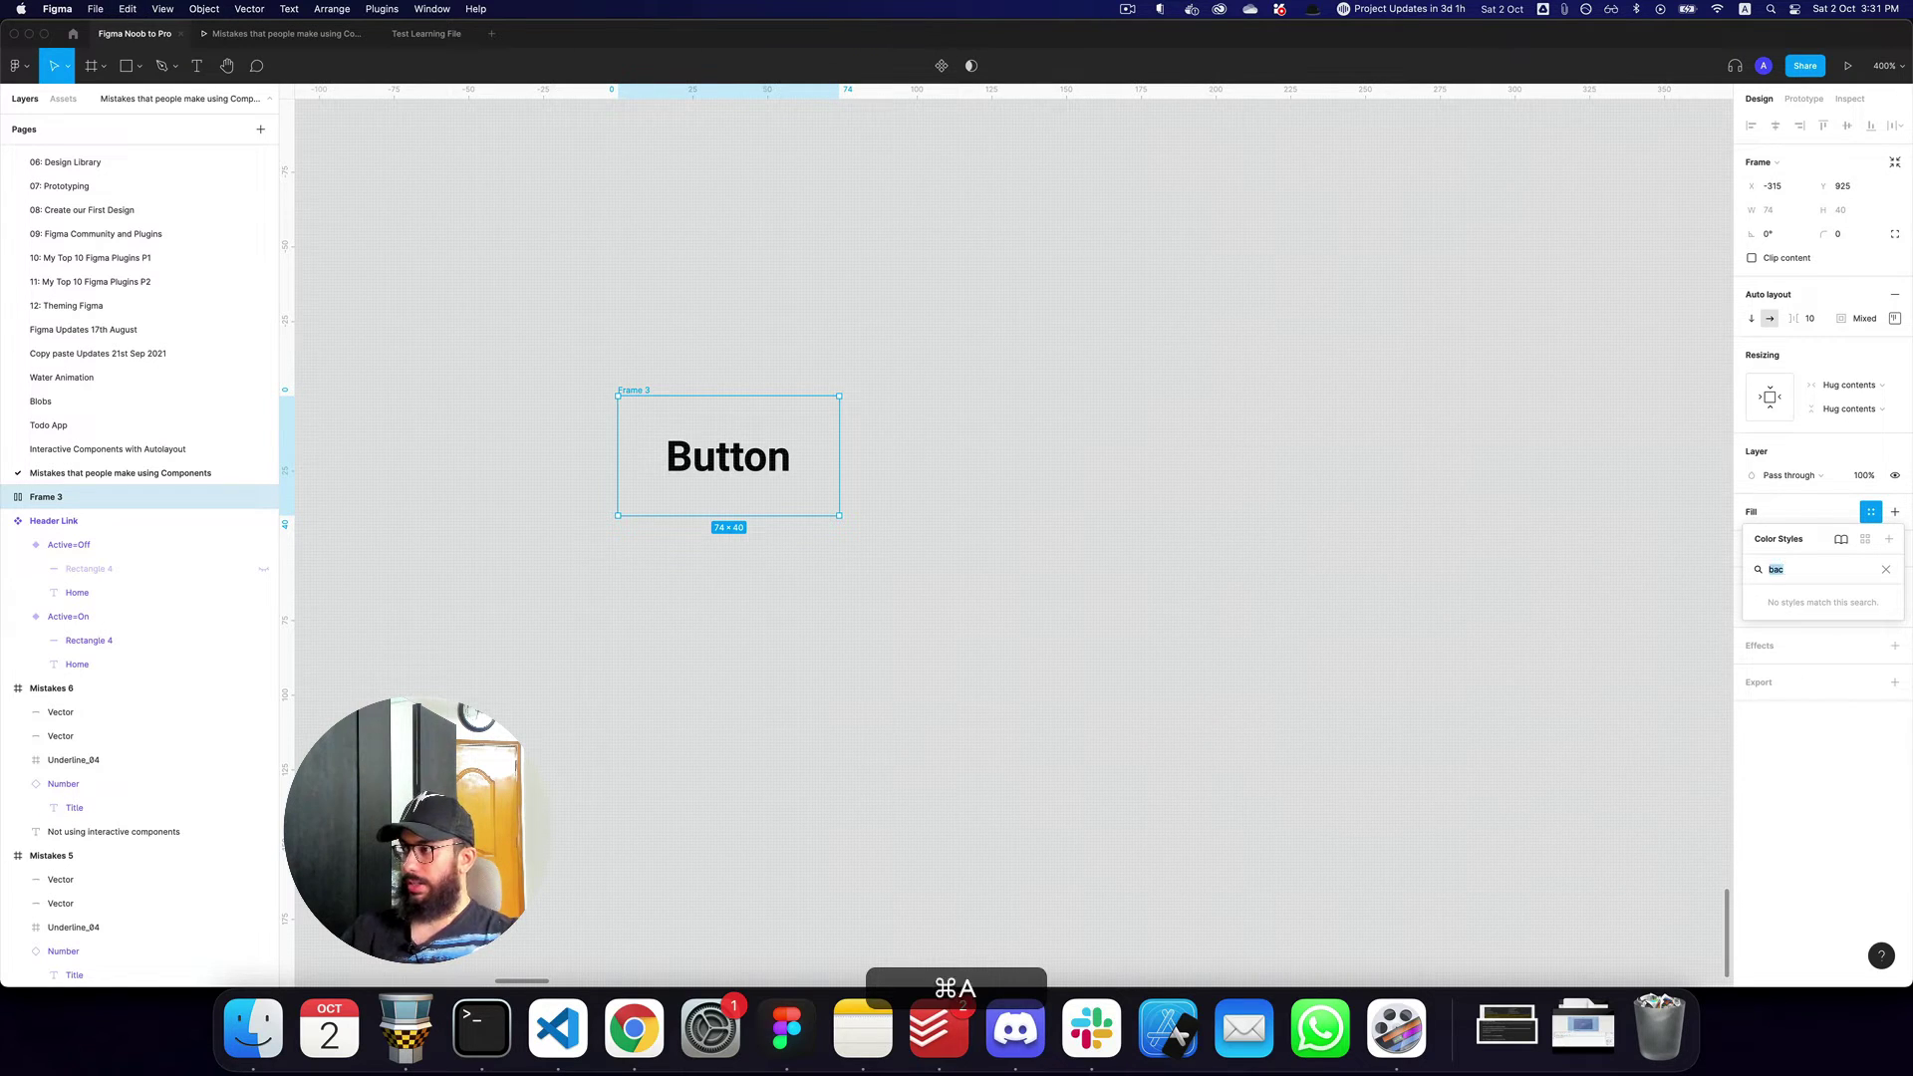
key("Down")
key("Down")
key("Down")
key("Down")
key("Return")
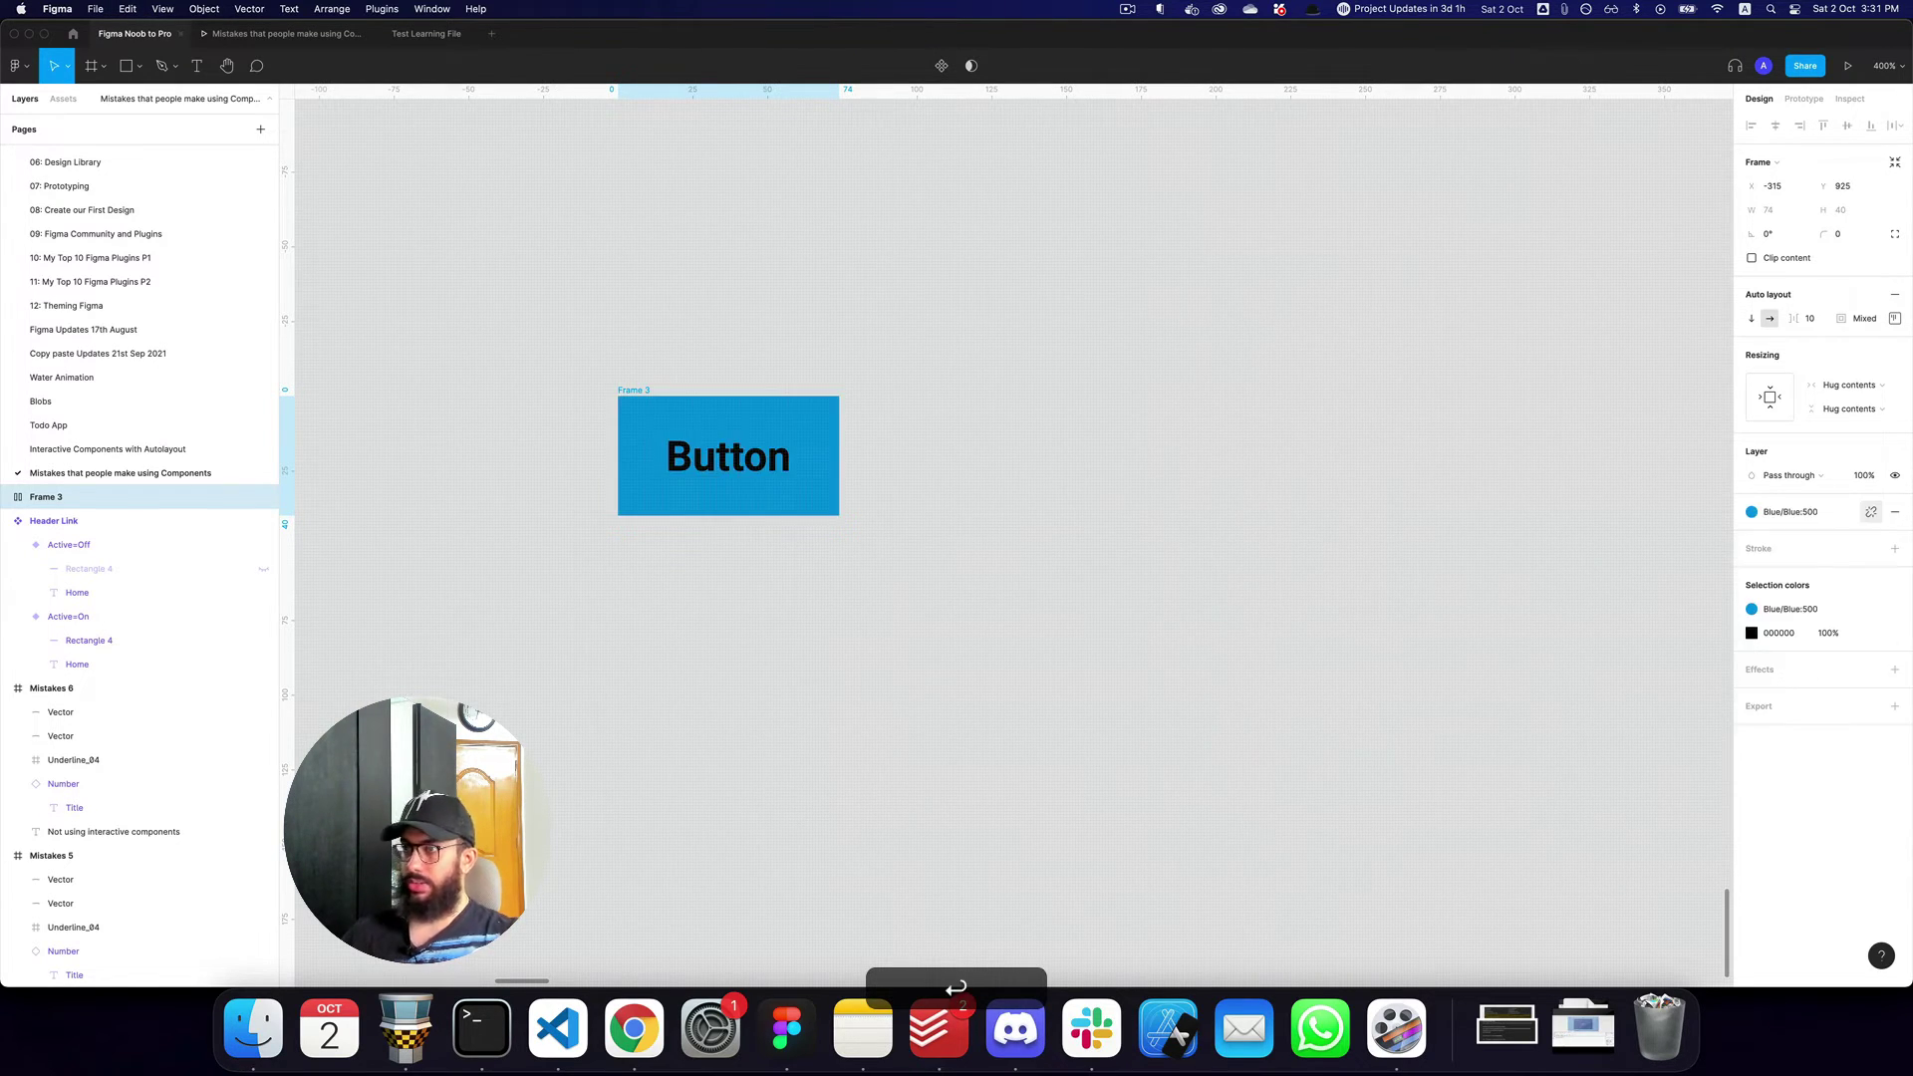
Change the button's text colour to FFFFFF and set the frame's corner radius to 4.
left_click(1778, 632)
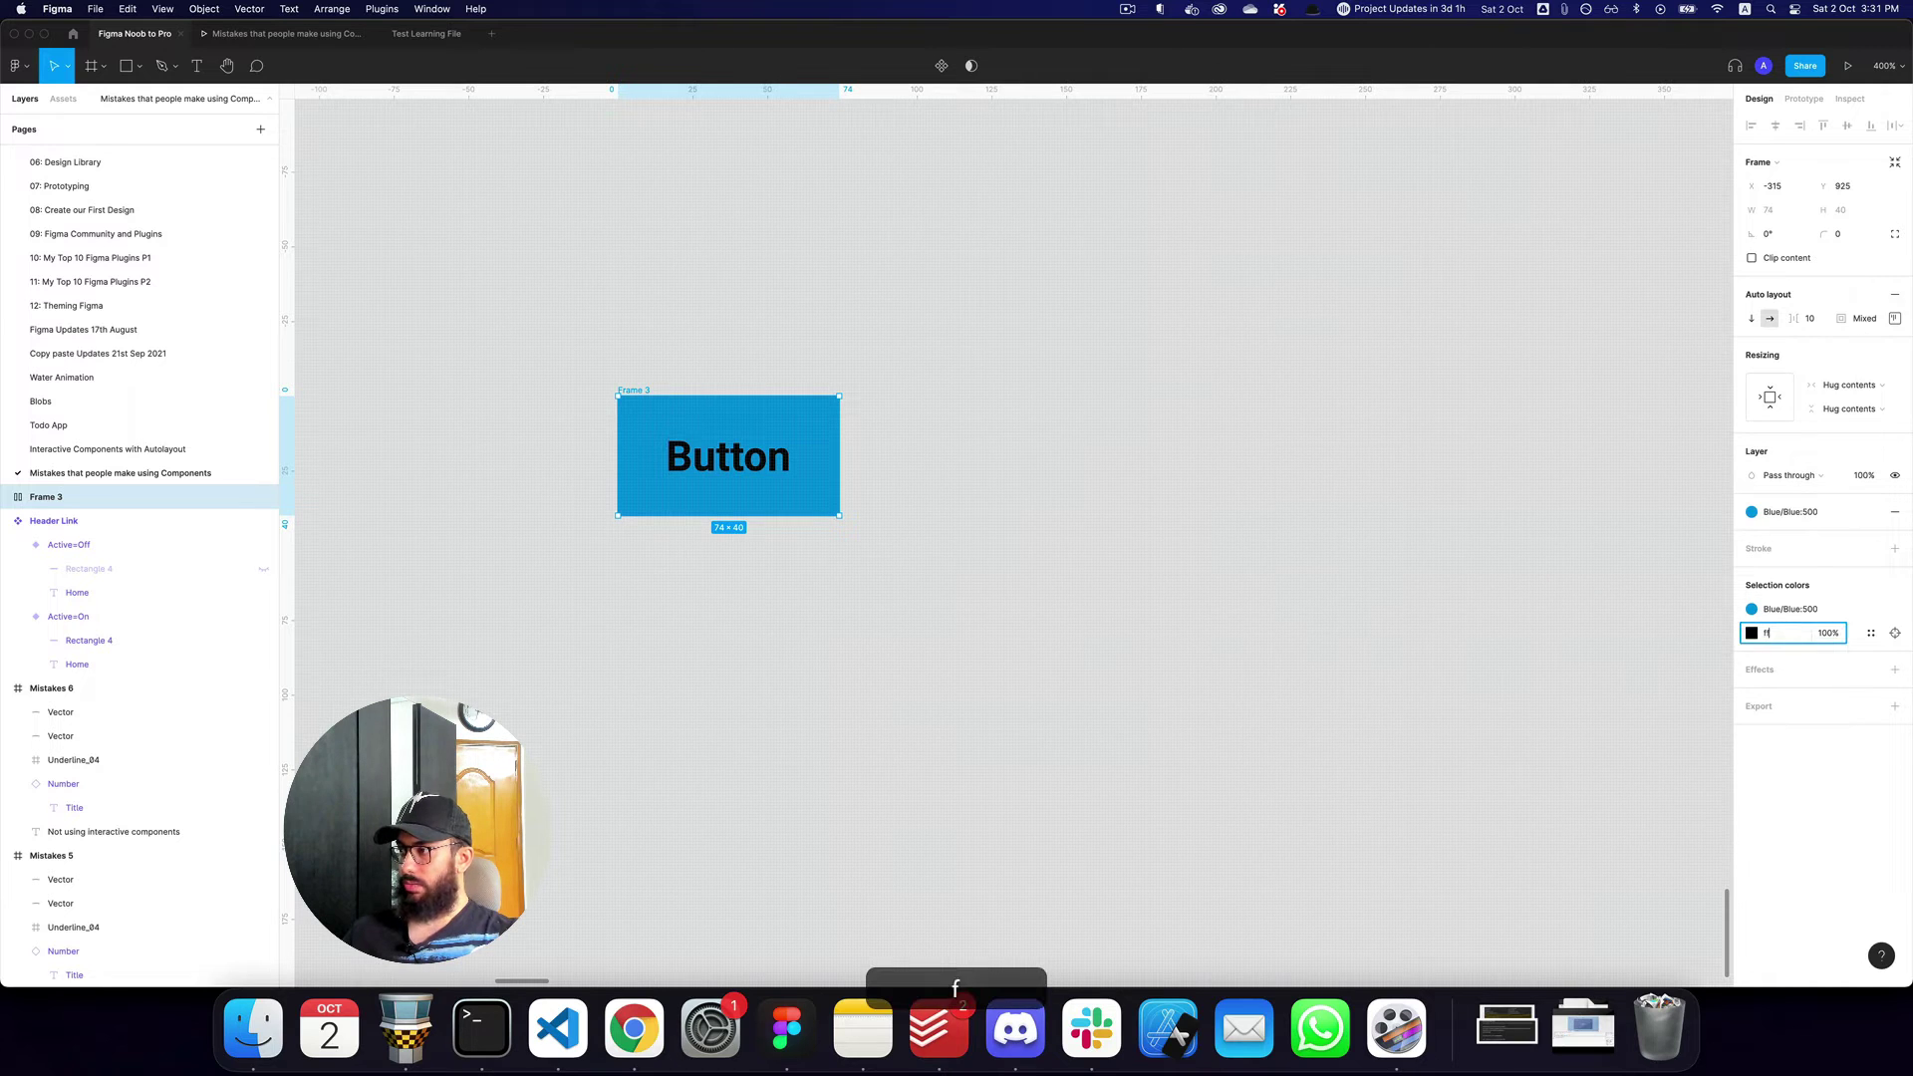
type("ffffff")
key("Tab")
left_click(1837, 233)
type("4")
key("Return")
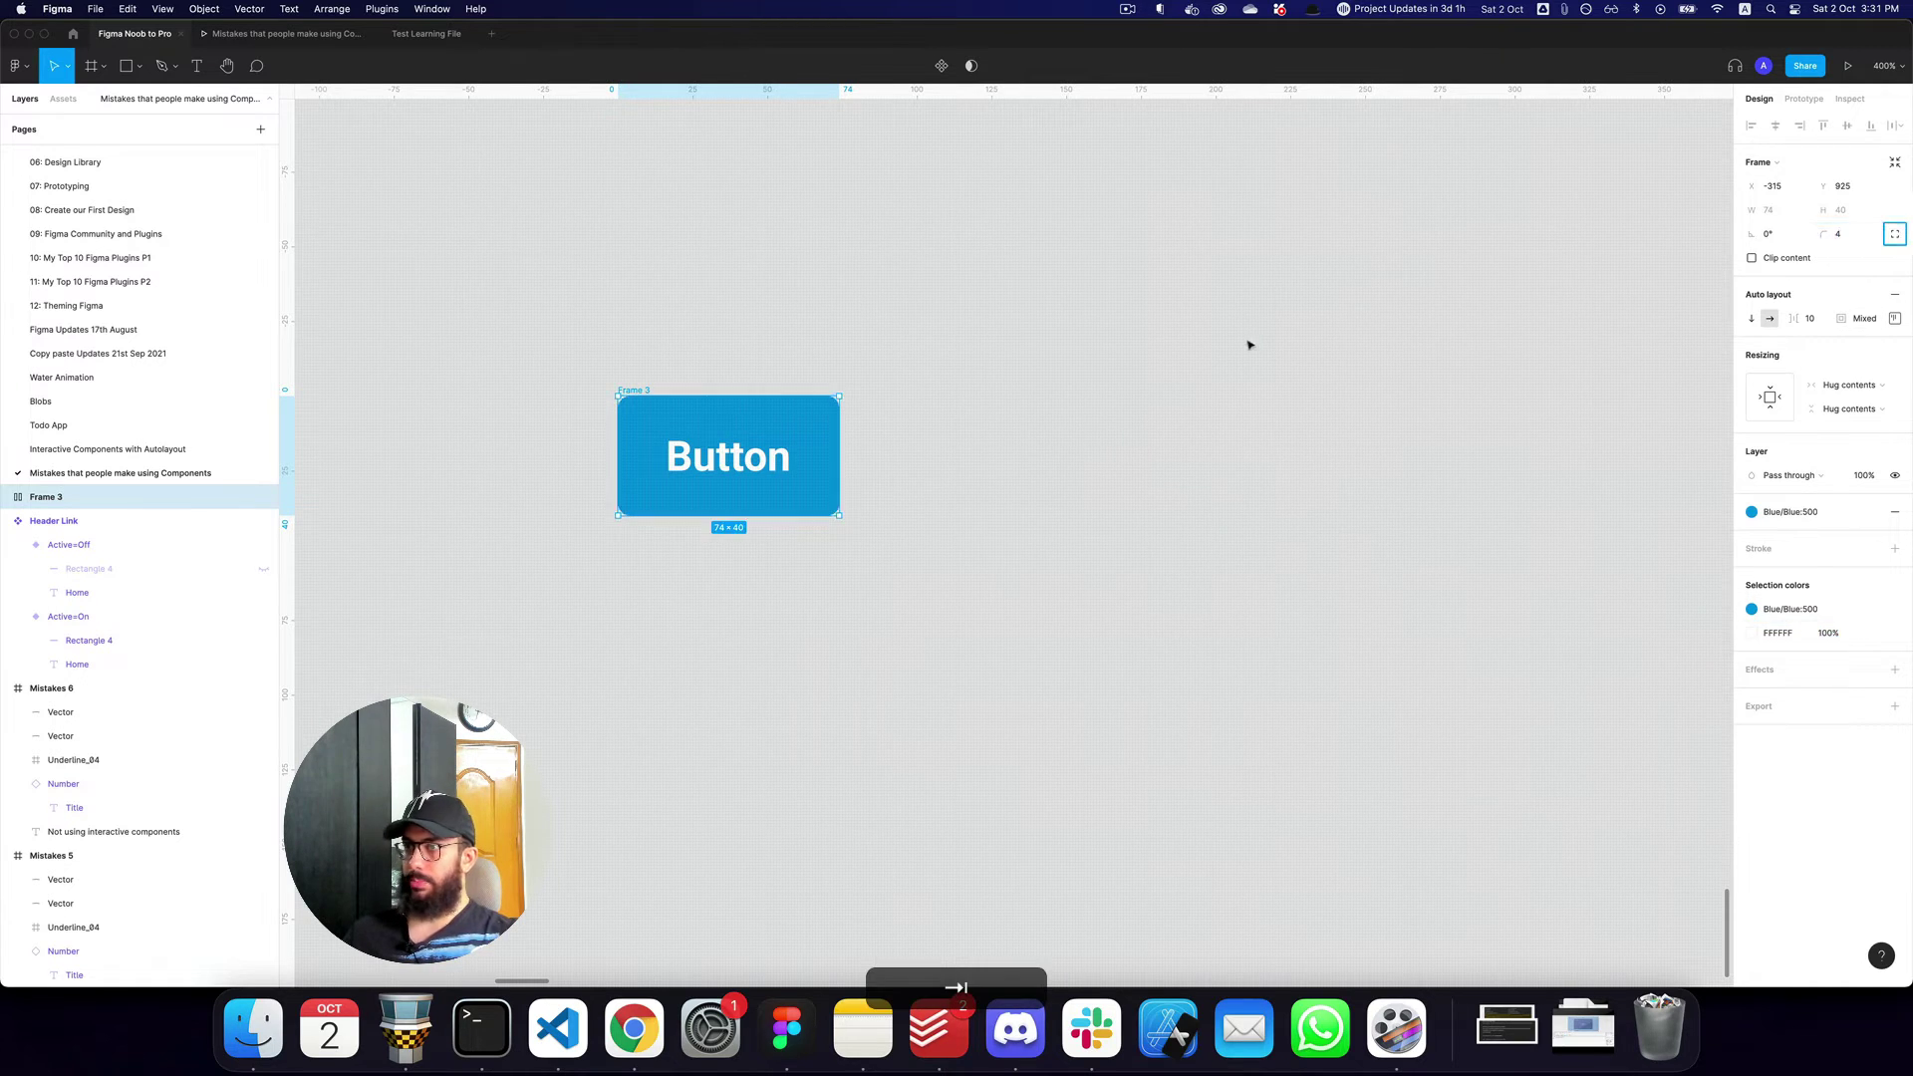
left_click(1246, 341)
Rename the button frame as Button/Primary/Default and turn it into a component.
left_click(626, 394)
key("super+r")
type("Bu")
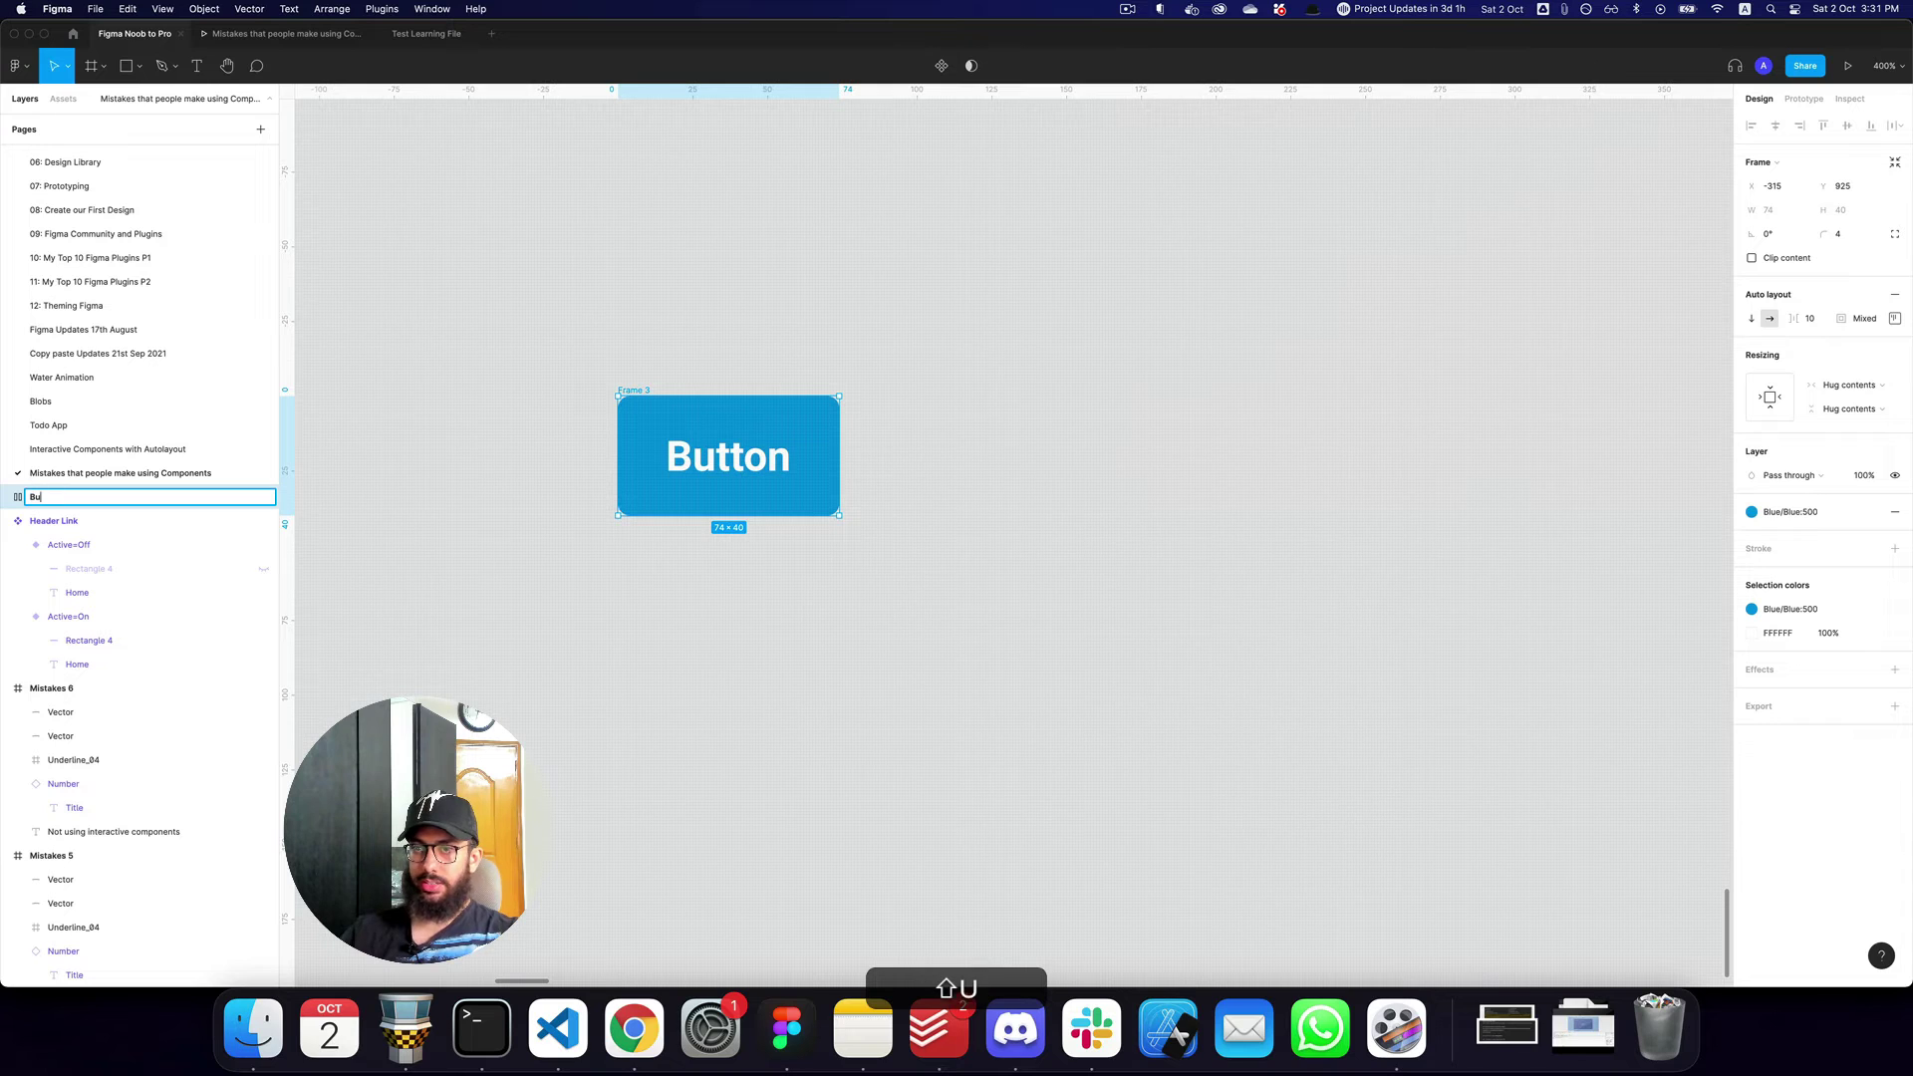
type("tton/Primar")
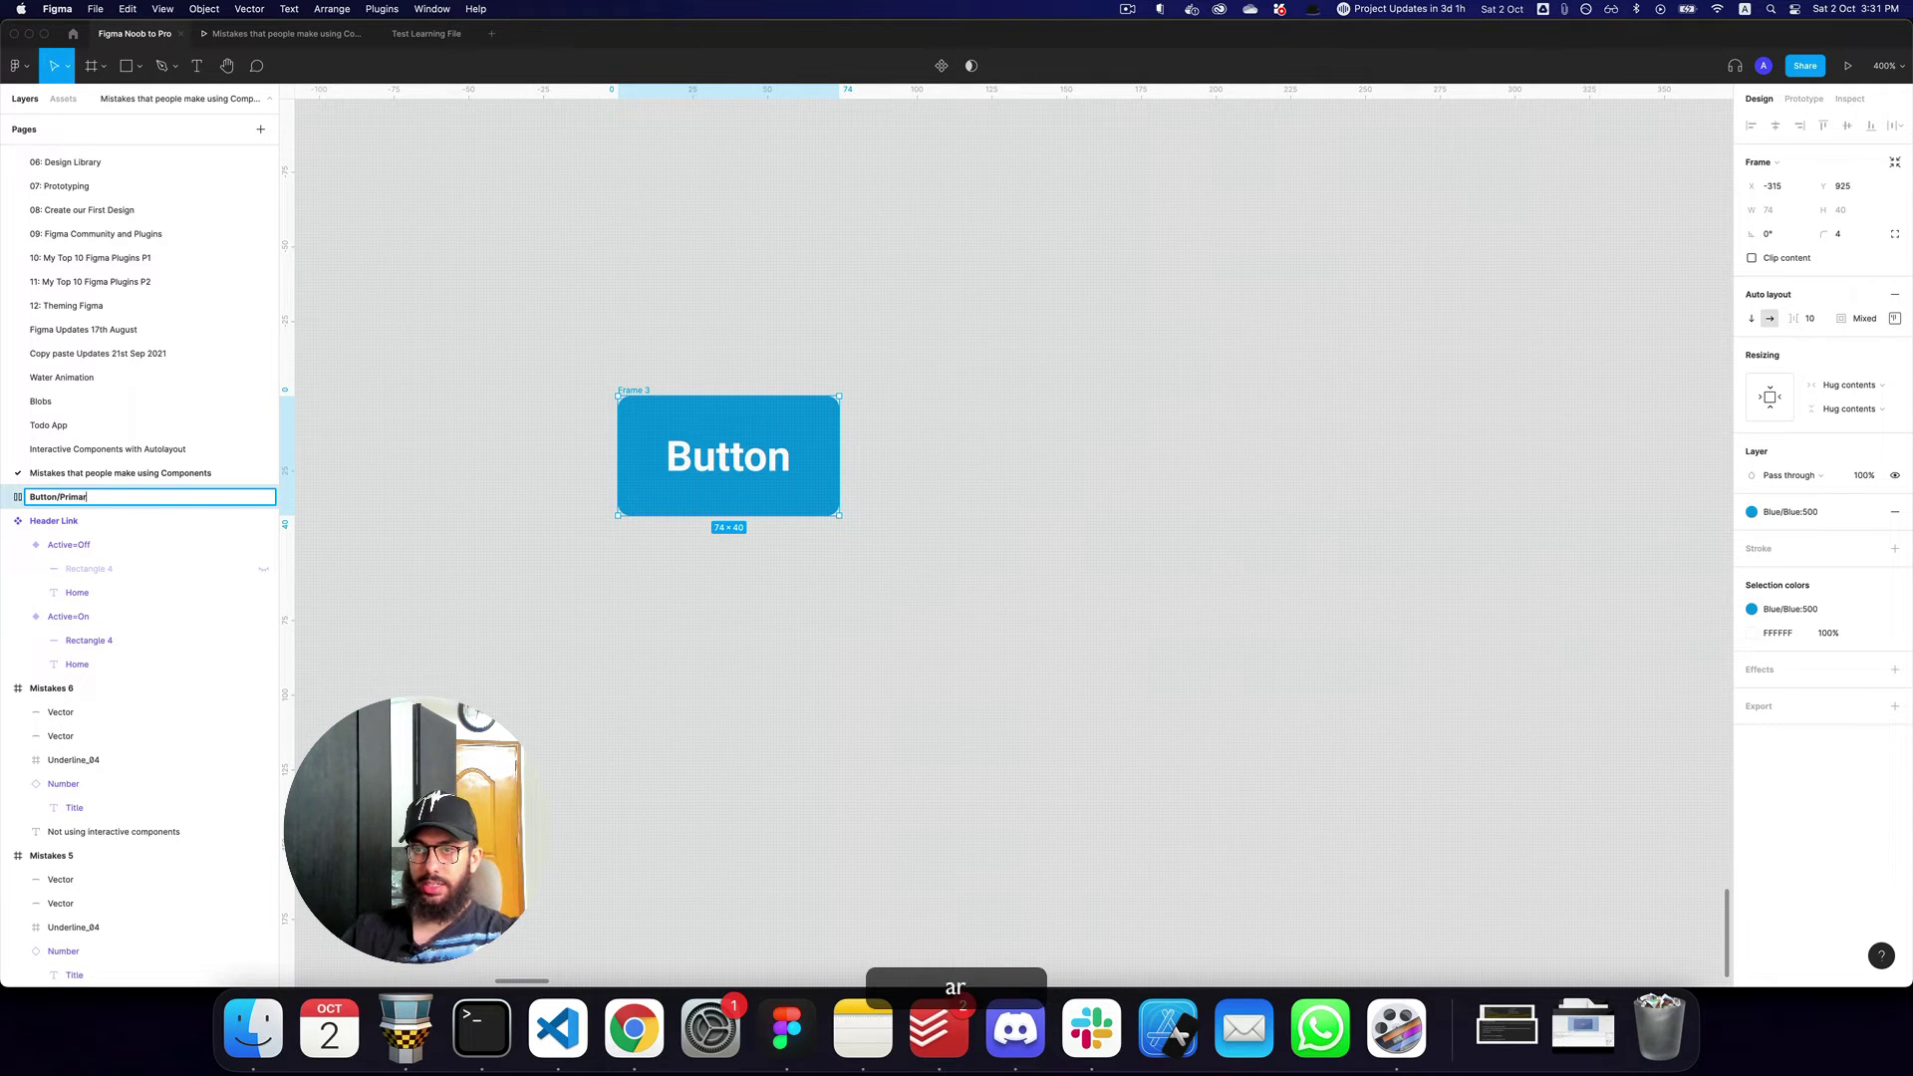
type("y/Default")
key("Return")
key("super+alt+k")
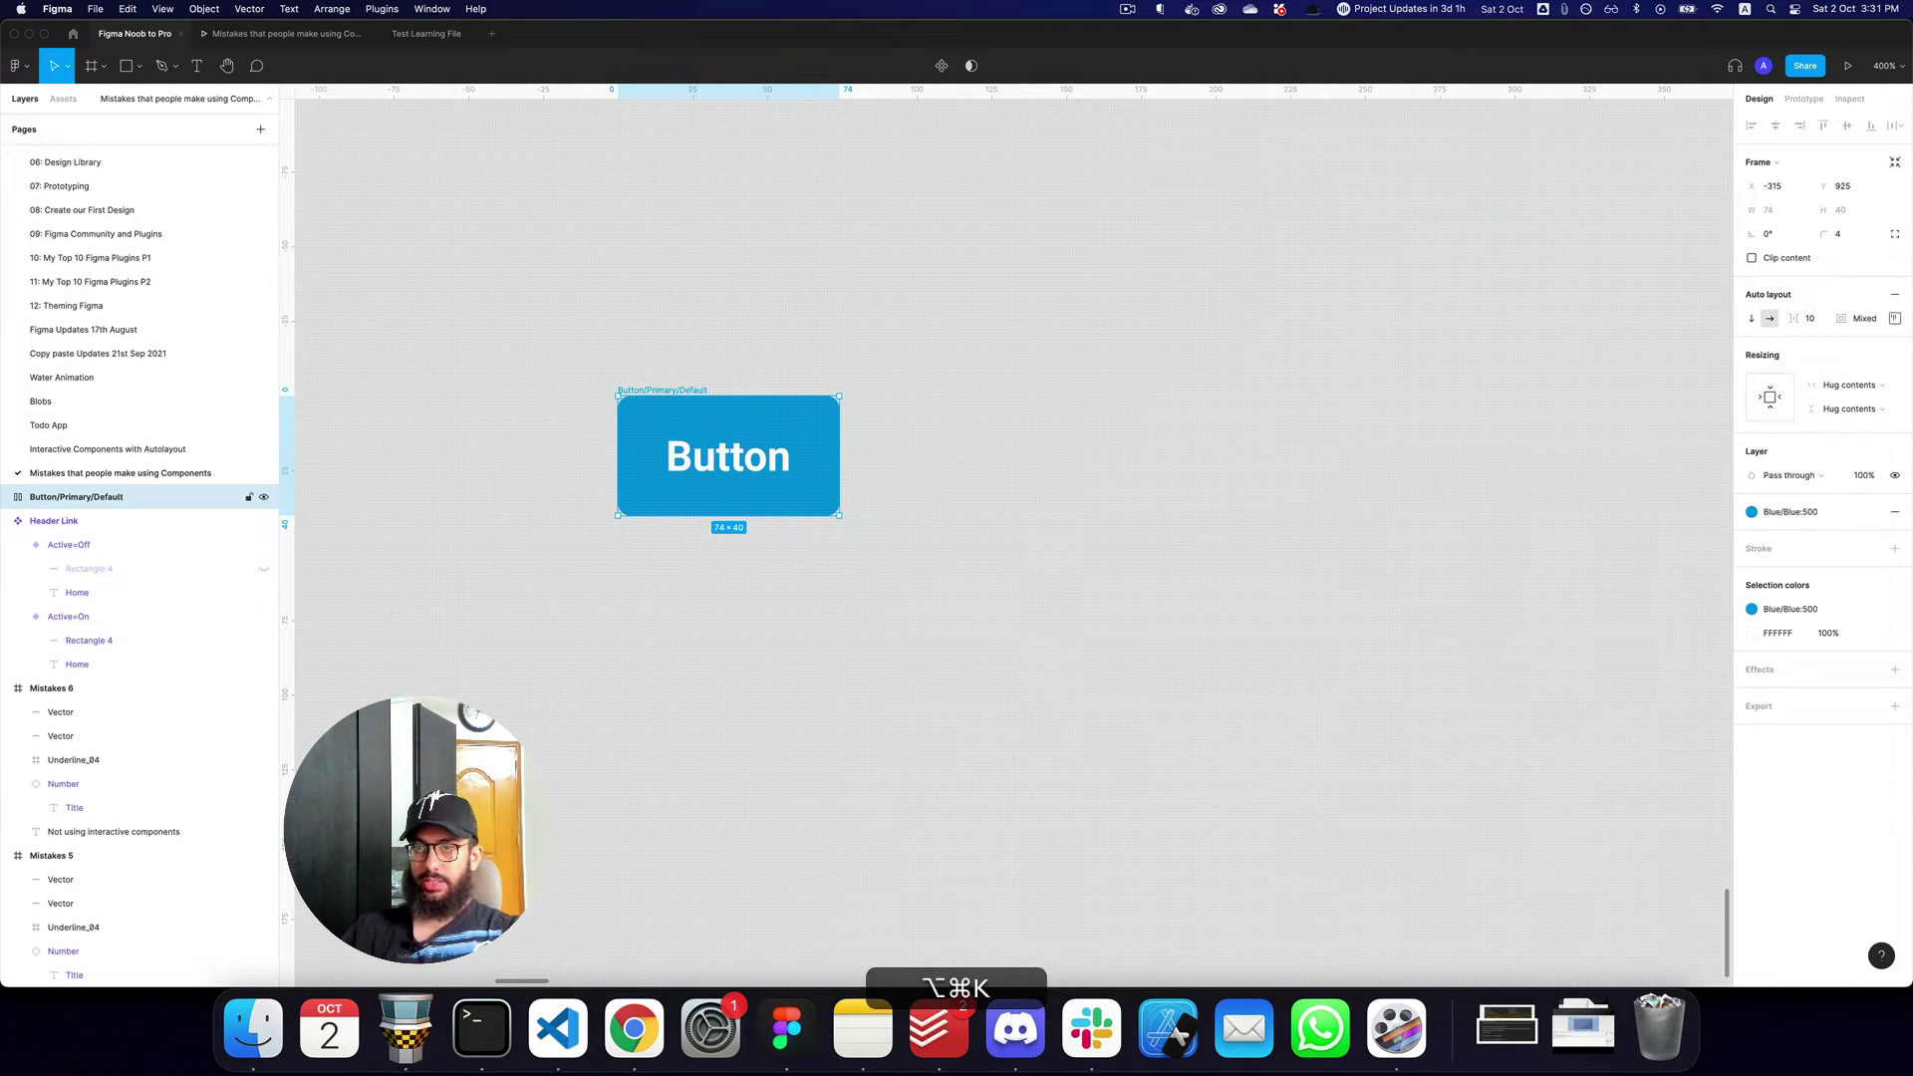
Add a second variant to the button component and set its Property 2 to Hover.
left_click_drag(697, 418, 1030, 421)
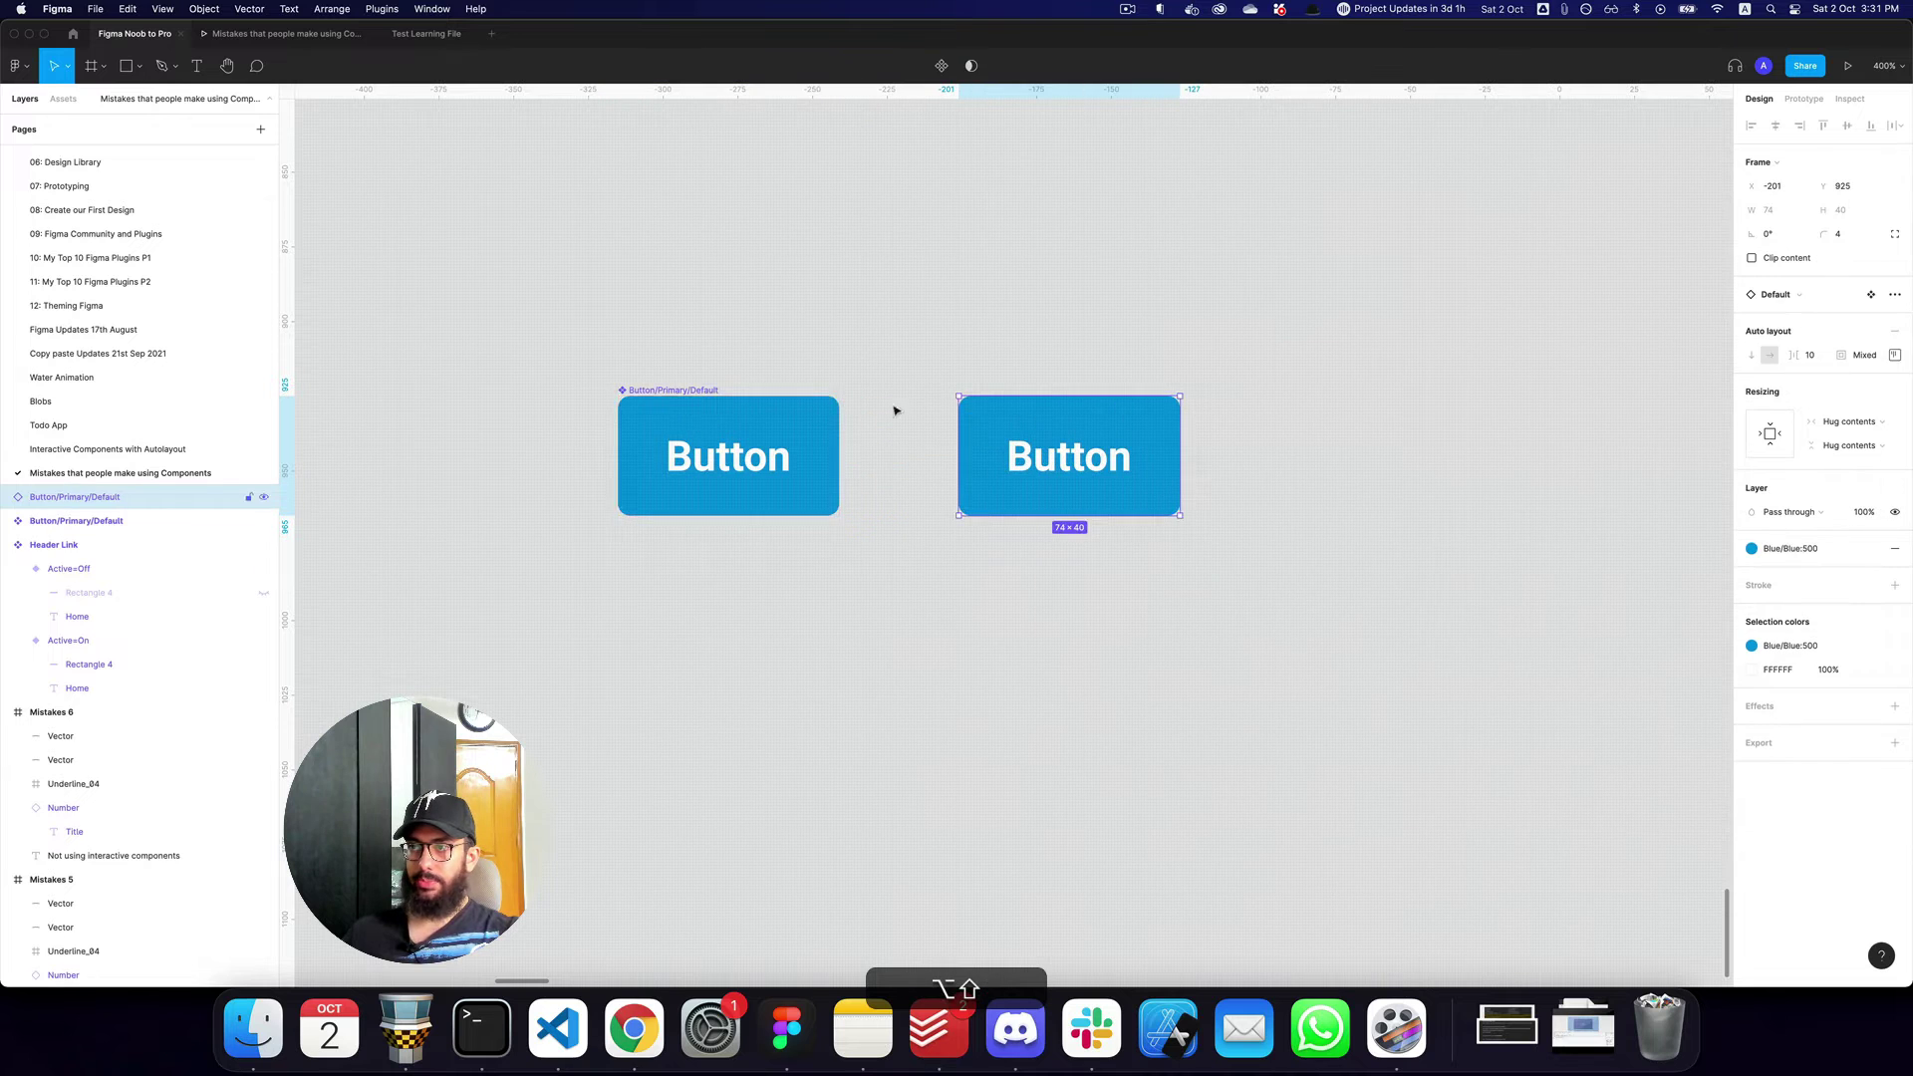
key("super+z")
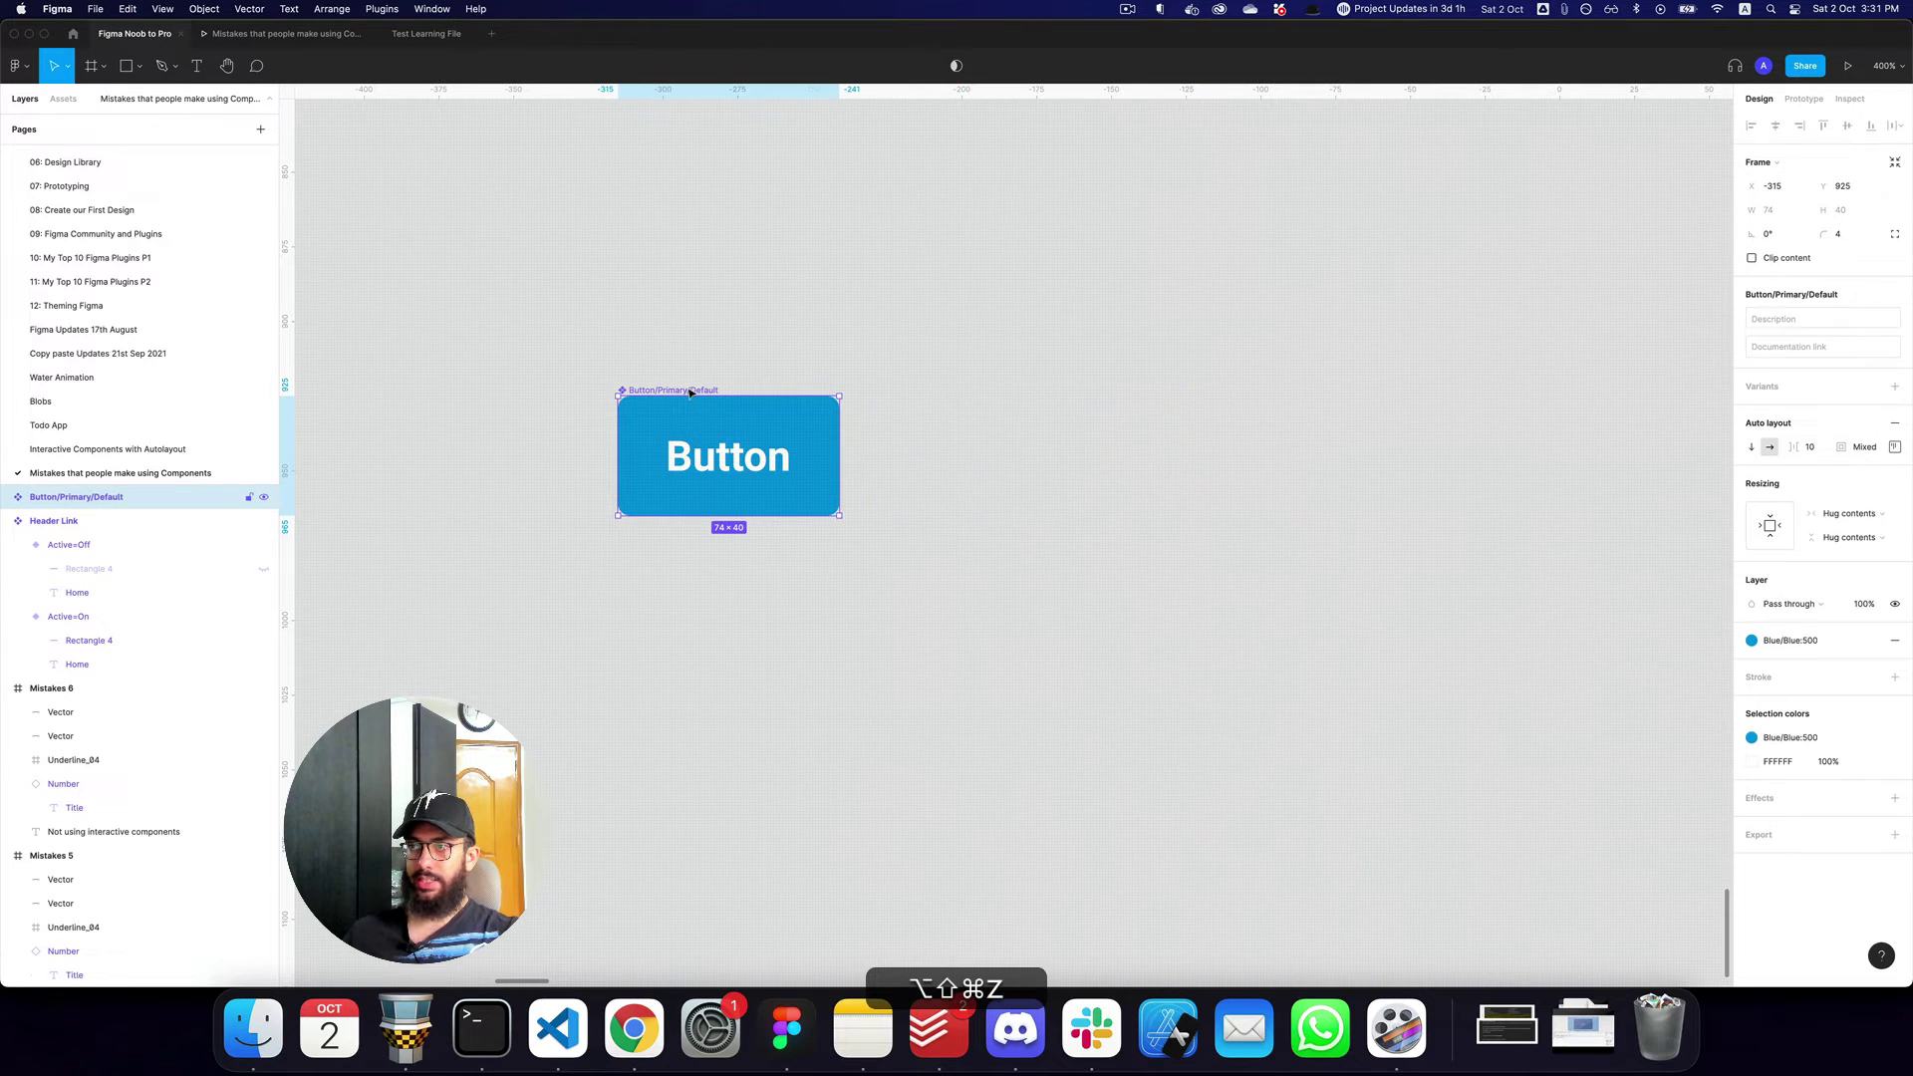
left_click(1894, 387)
left_click(710, 618)
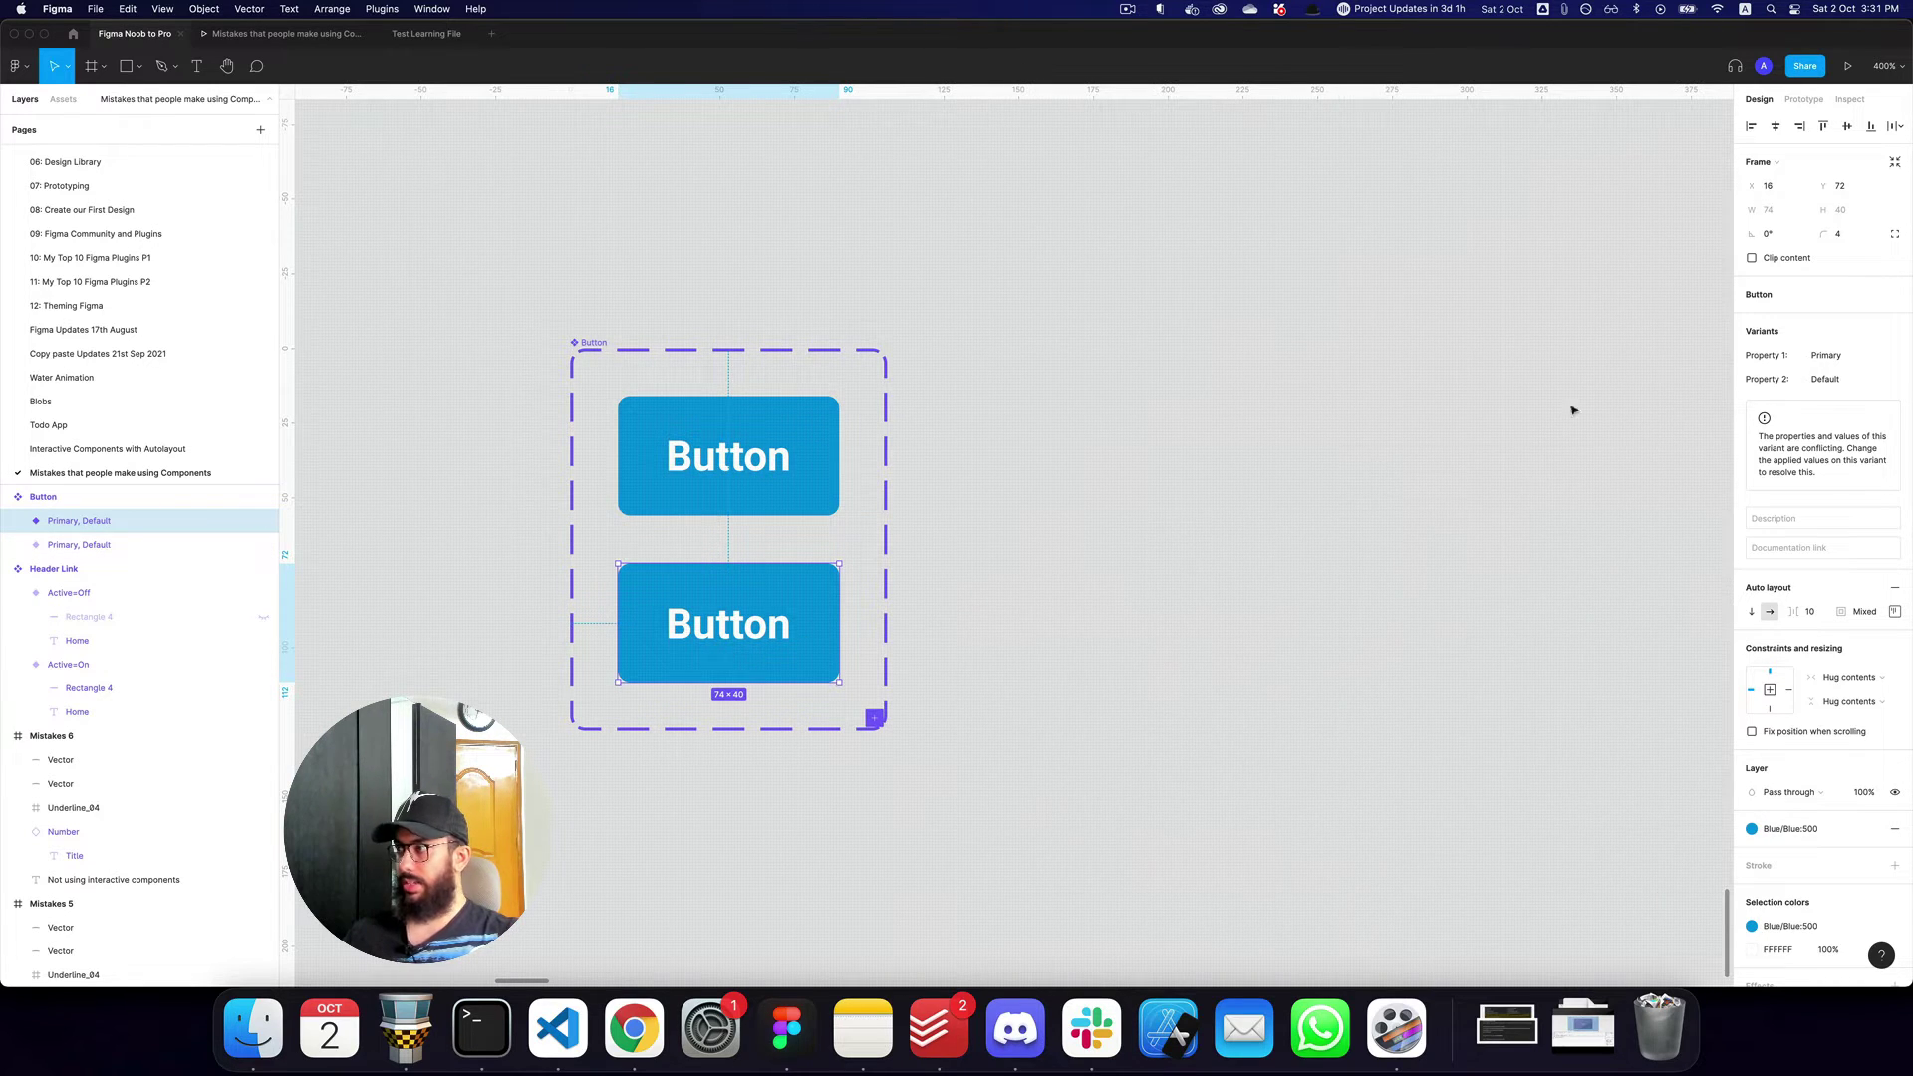
left_click(1857, 379)
type("Hover")
key("Return")
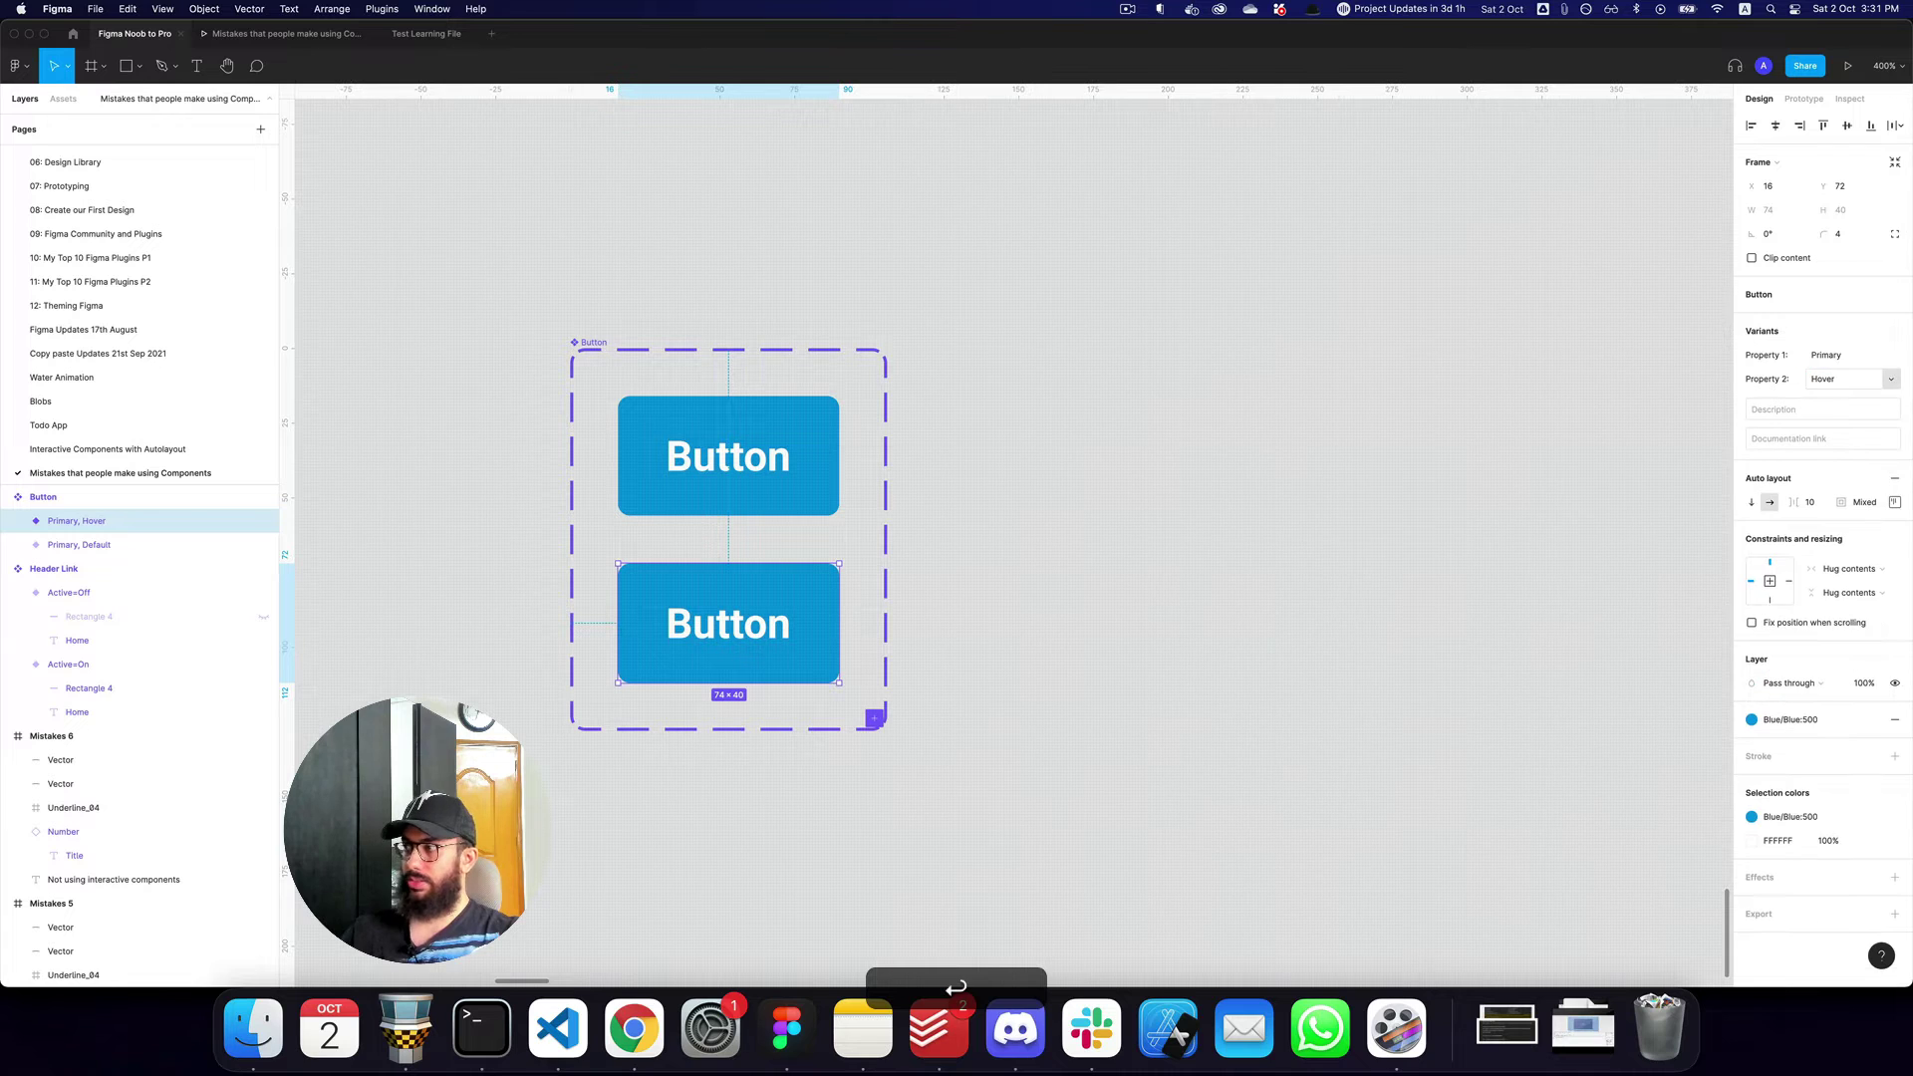
Change the Hover variant's fill to the Blue:700 colour style.
left_click(1766, 720)
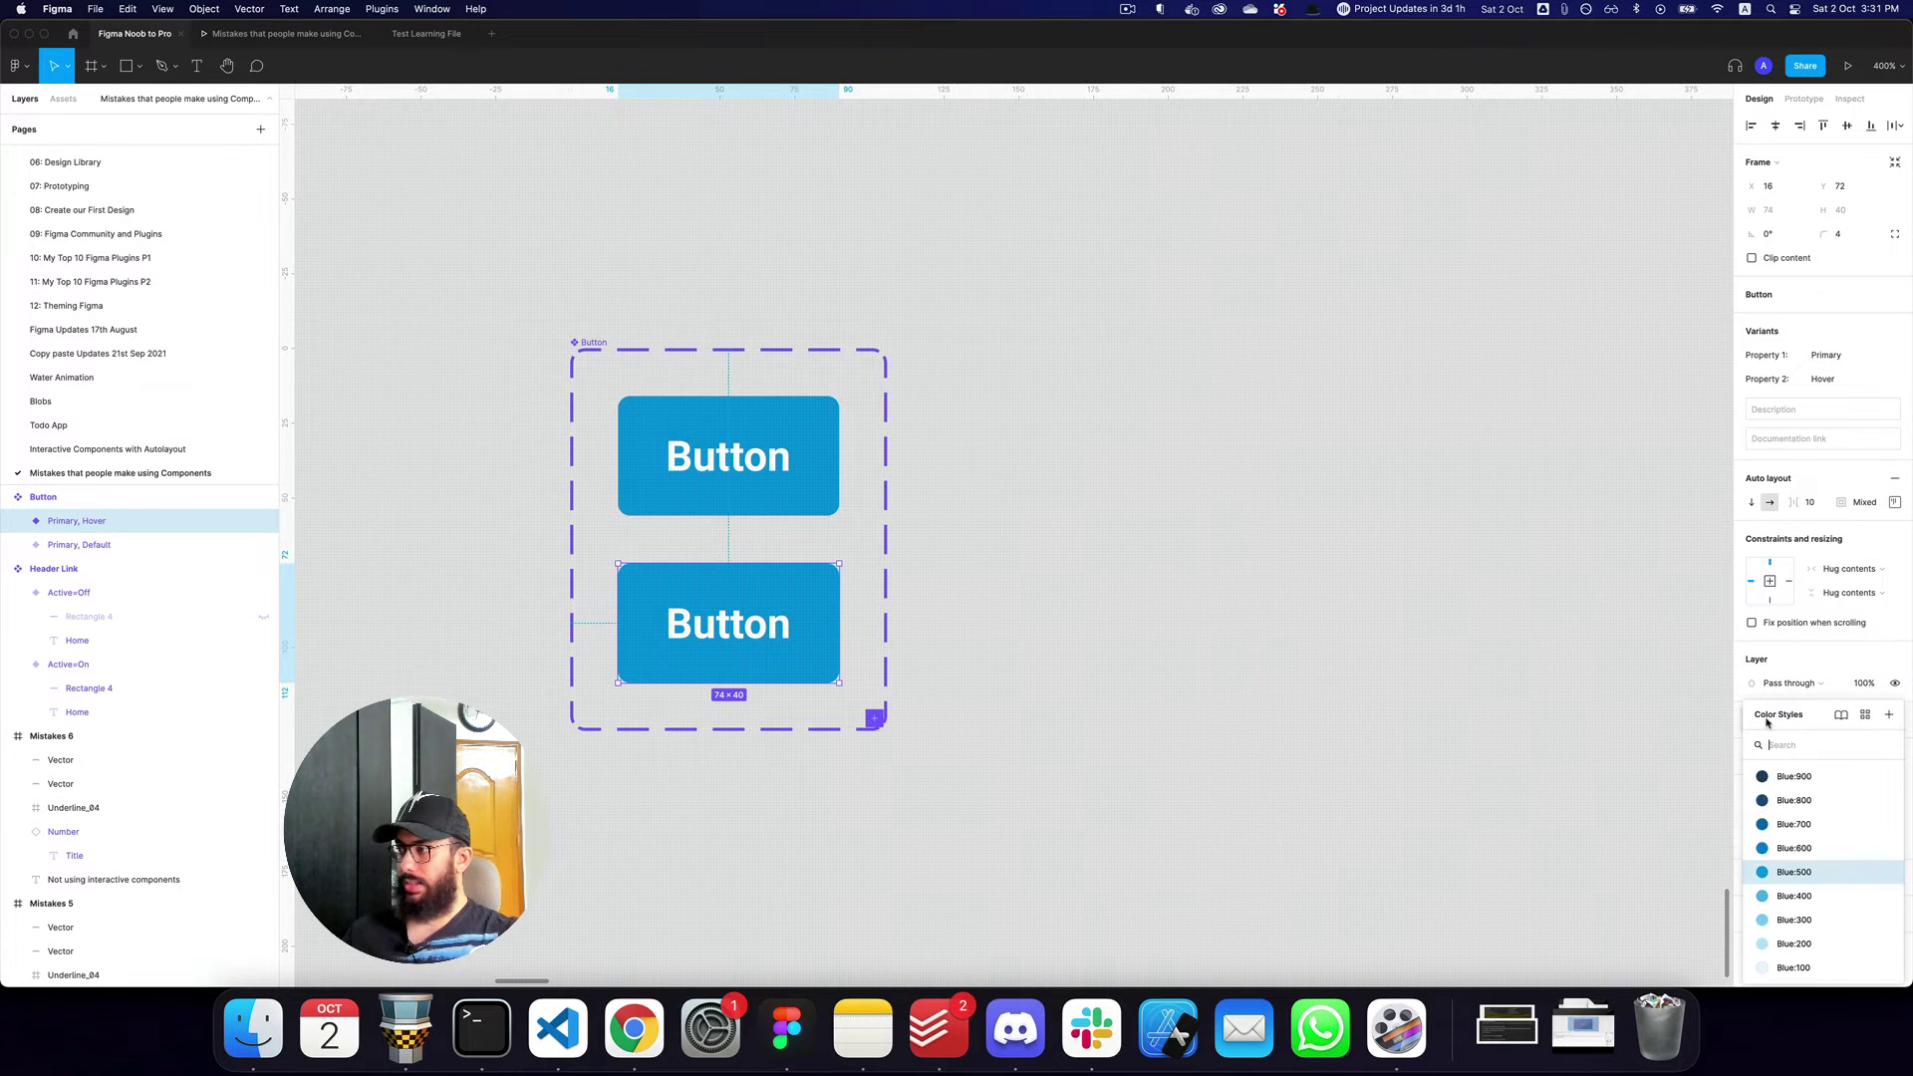
left_click(1834, 848)
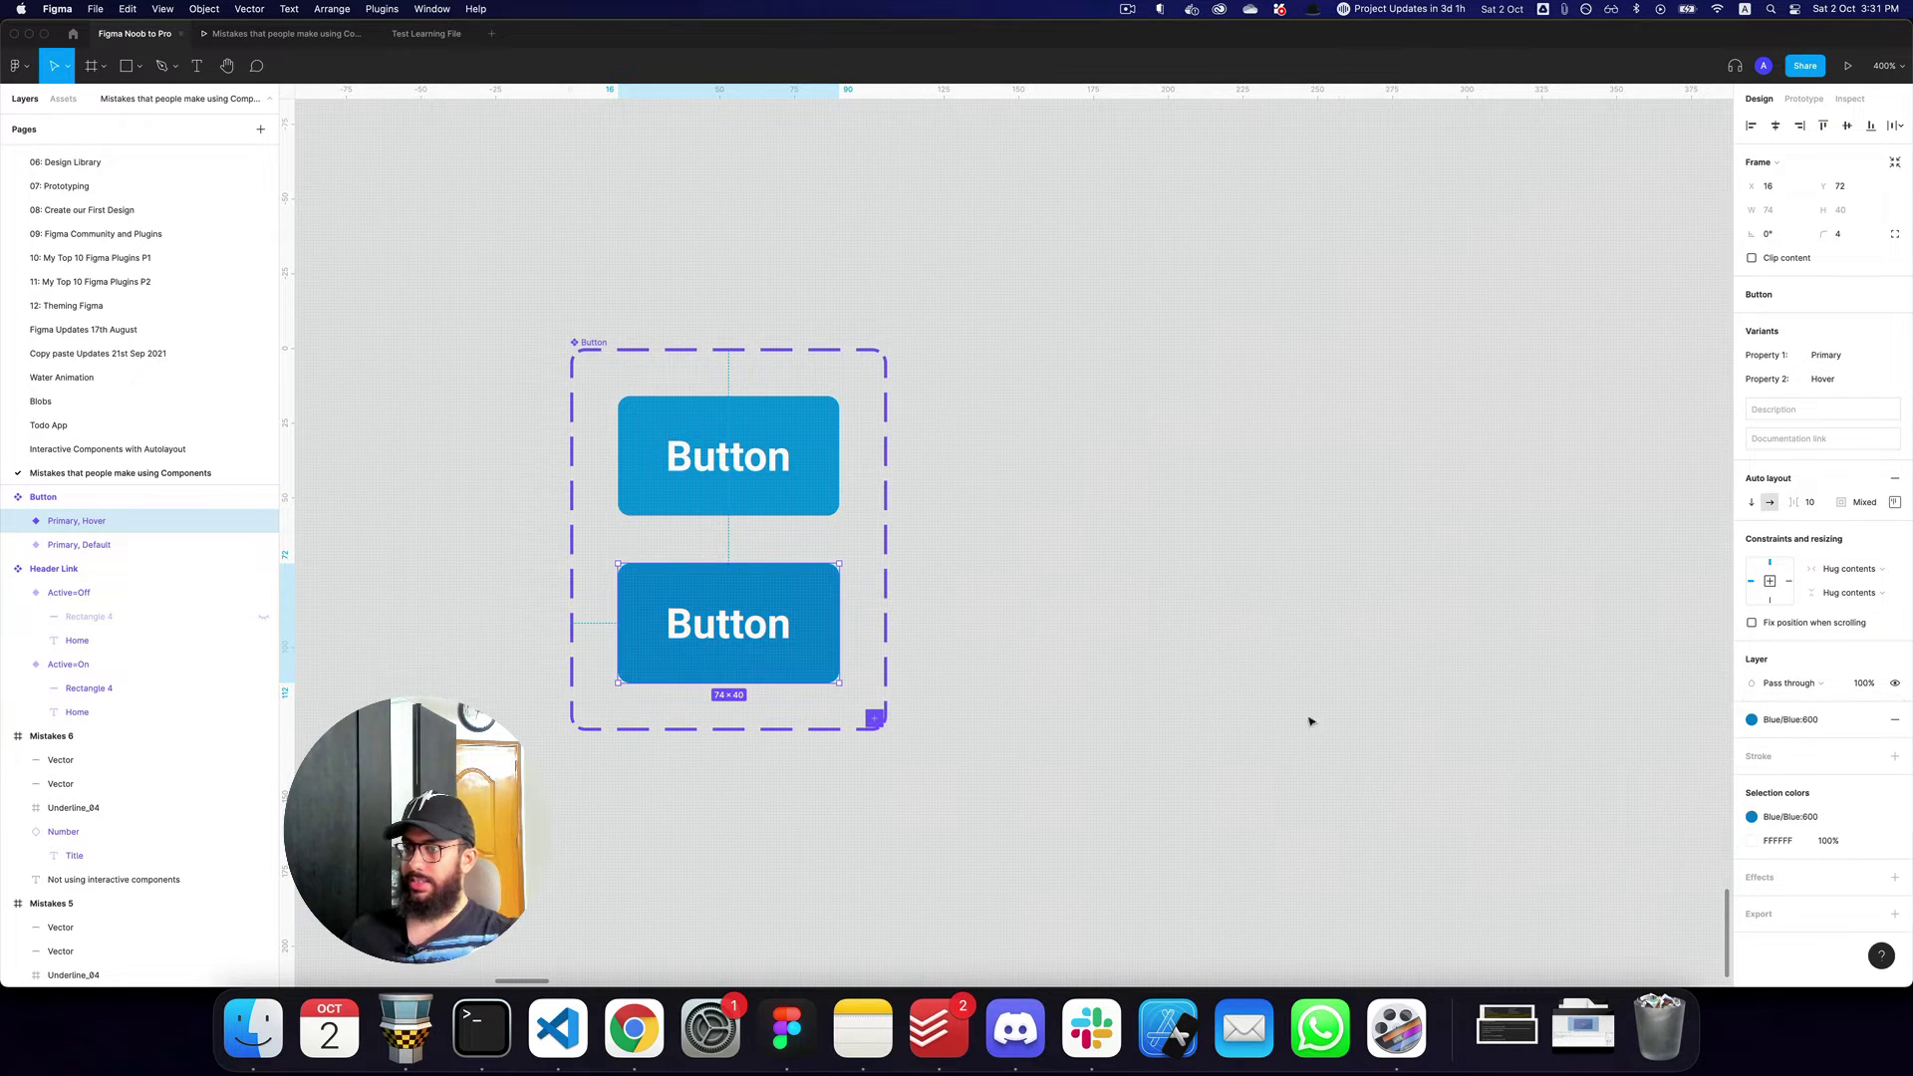
left_click(1783, 719)
left_click(1835, 875)
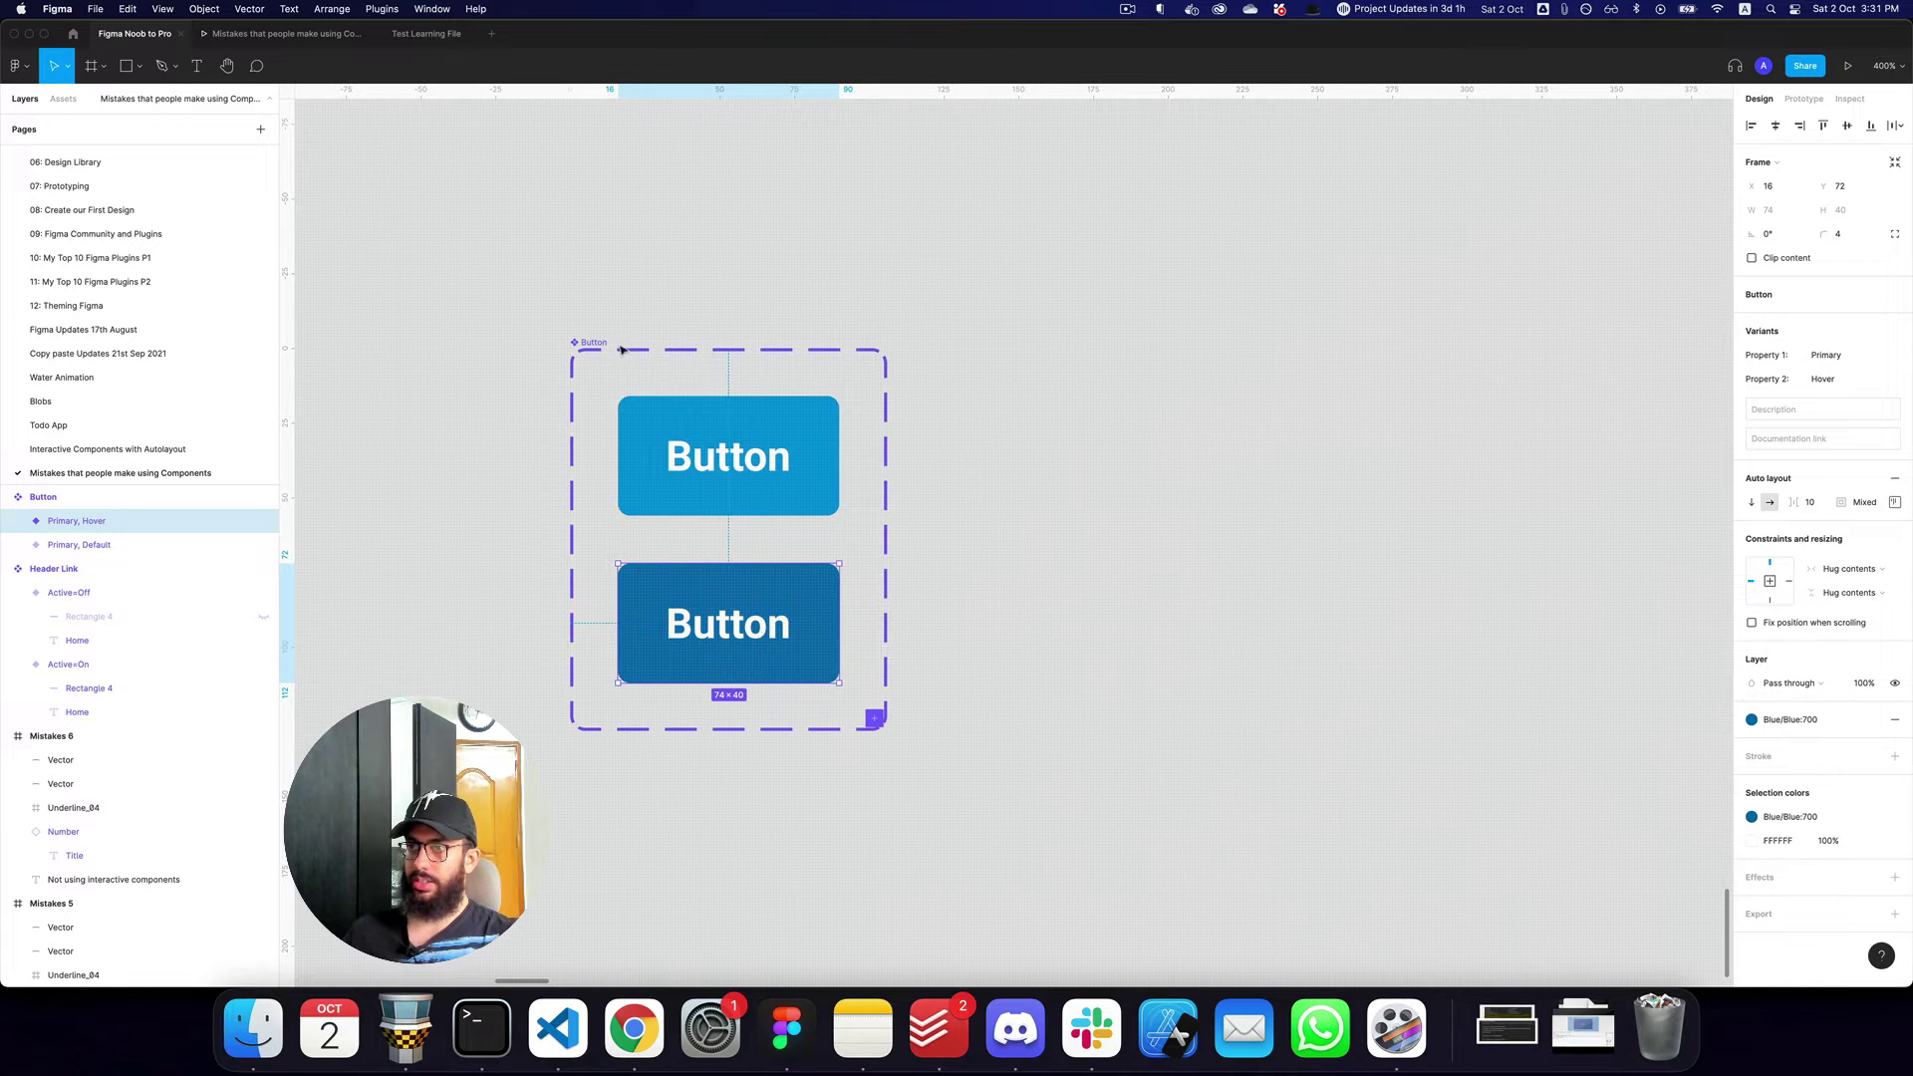
left_click(1394, 554)
Add a third variant to the Button component set and set its Property 2 to Active.
left_click(621, 342)
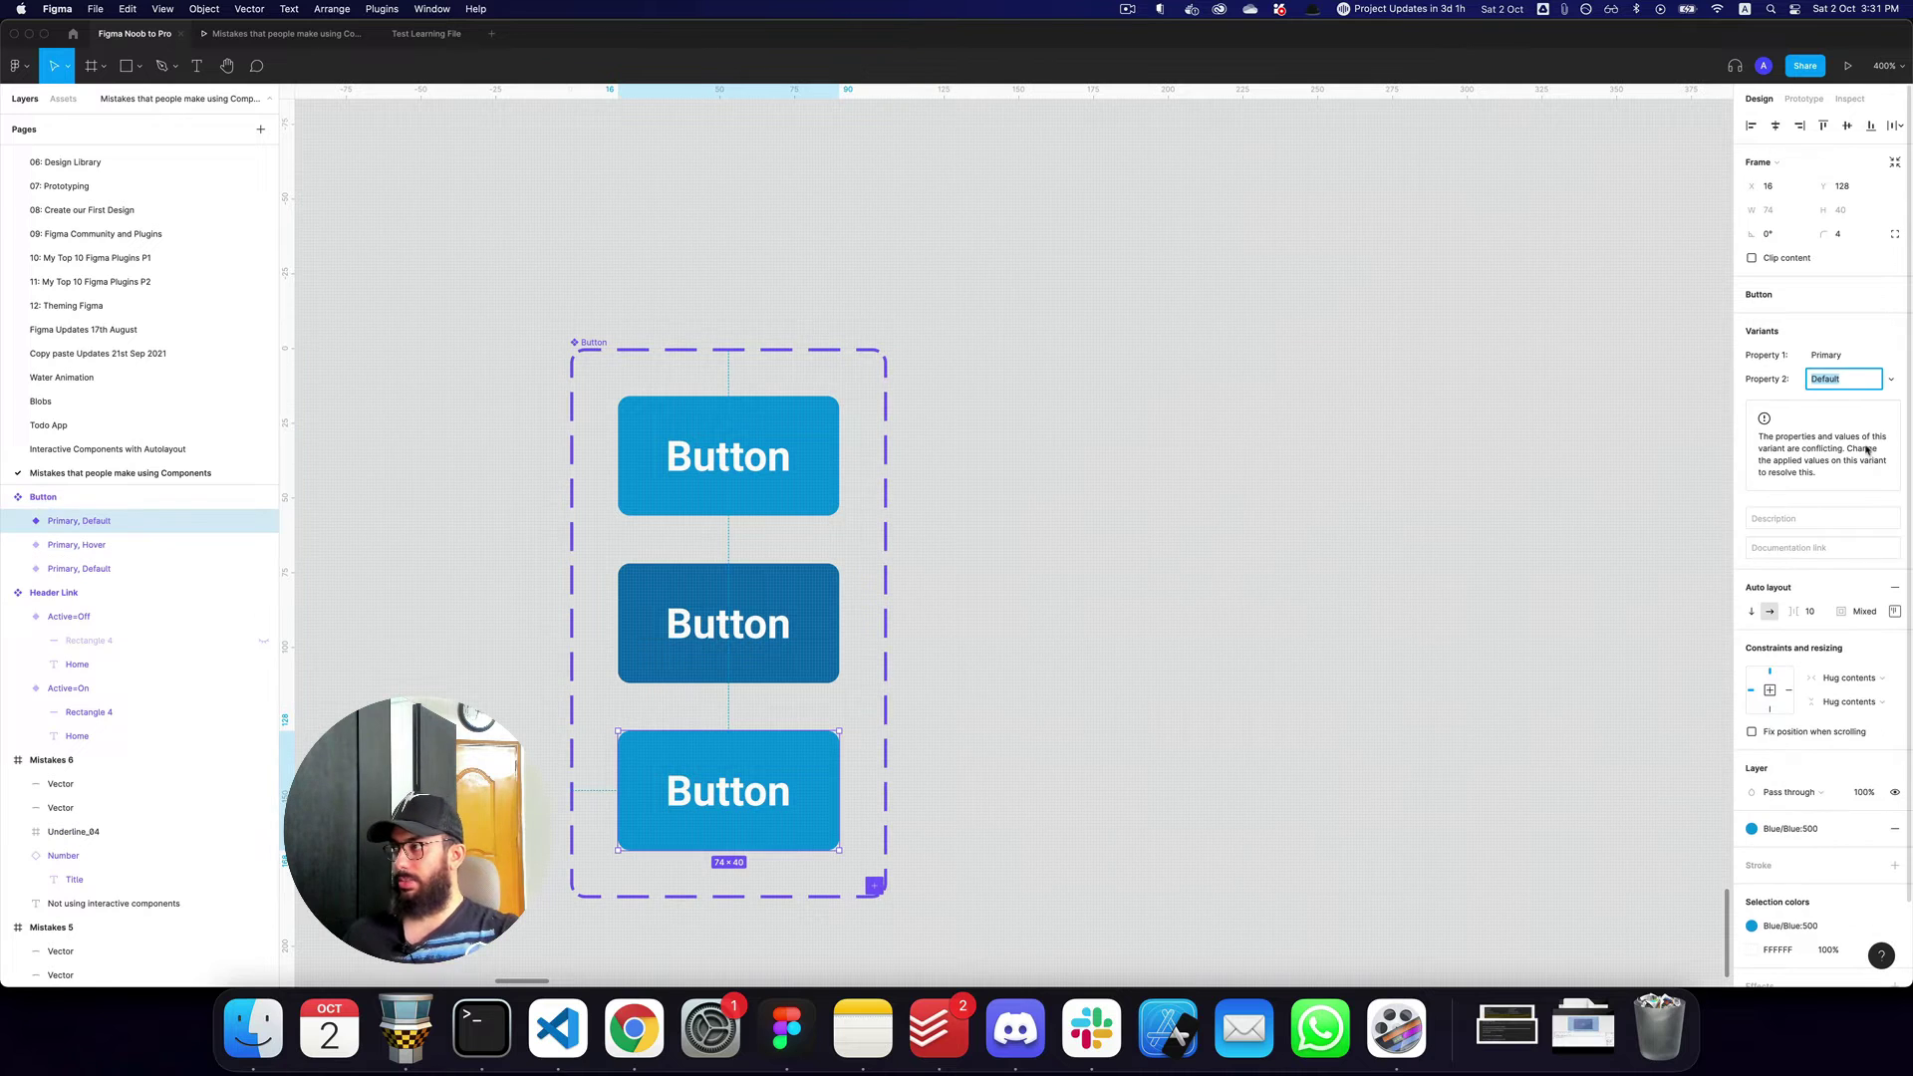
type("Active")
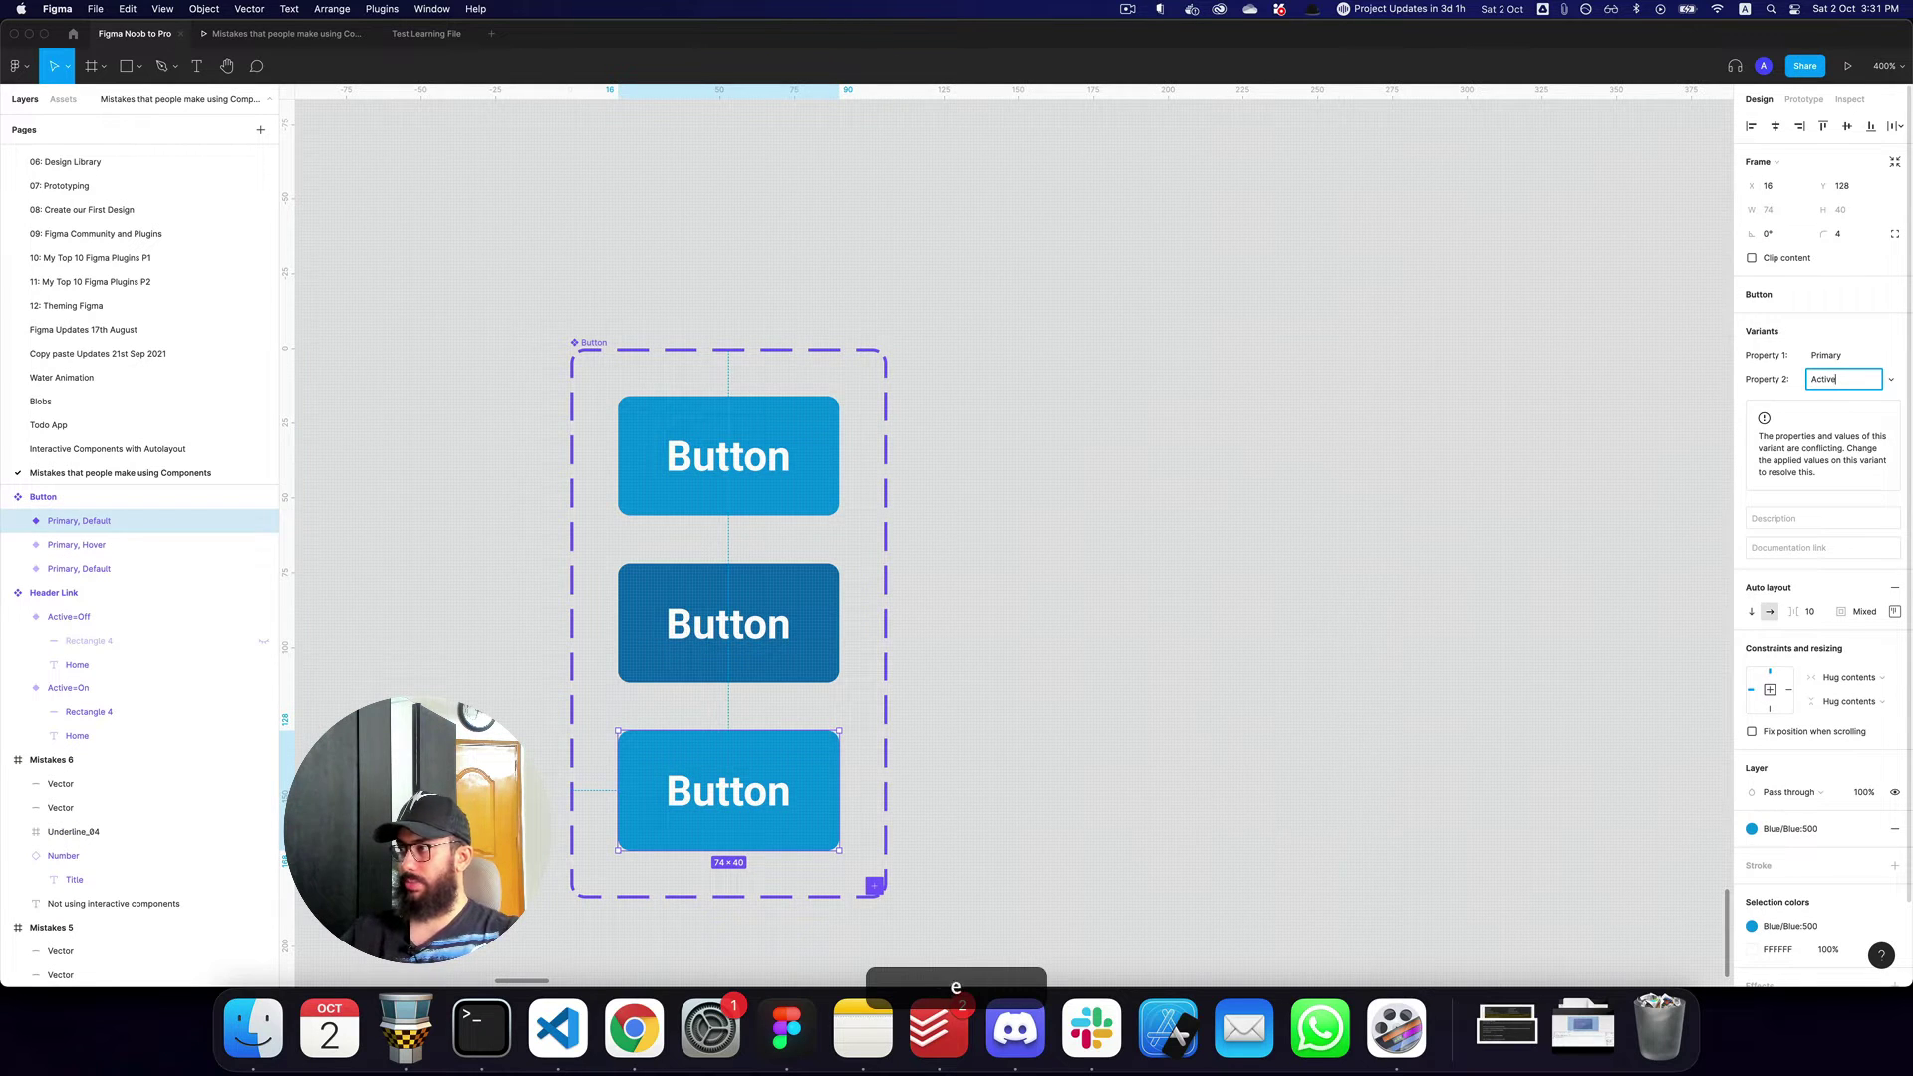
key("Return")
scroll(641, 405, "down", 4)
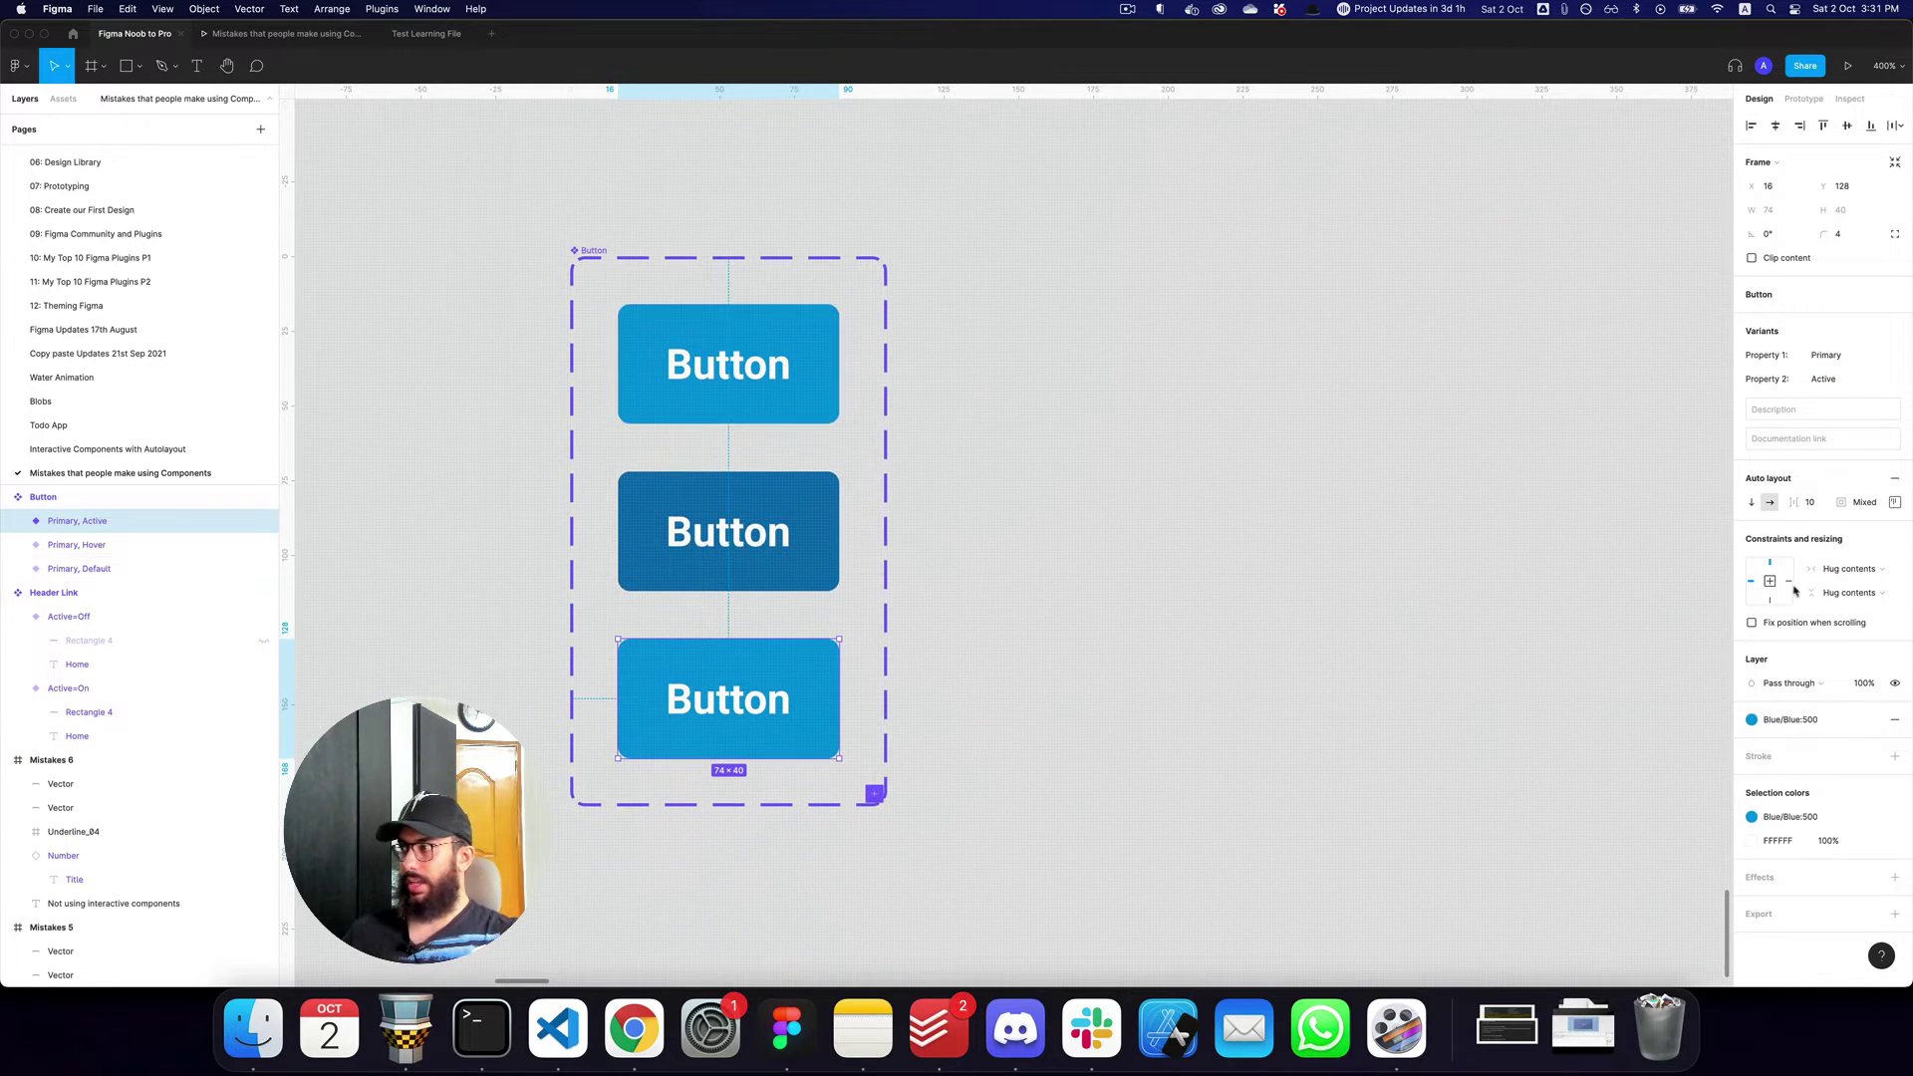
Change the Active variant's fill to the Blue:900 colour style.
left_click(1808, 719)
left_click(1793, 776)
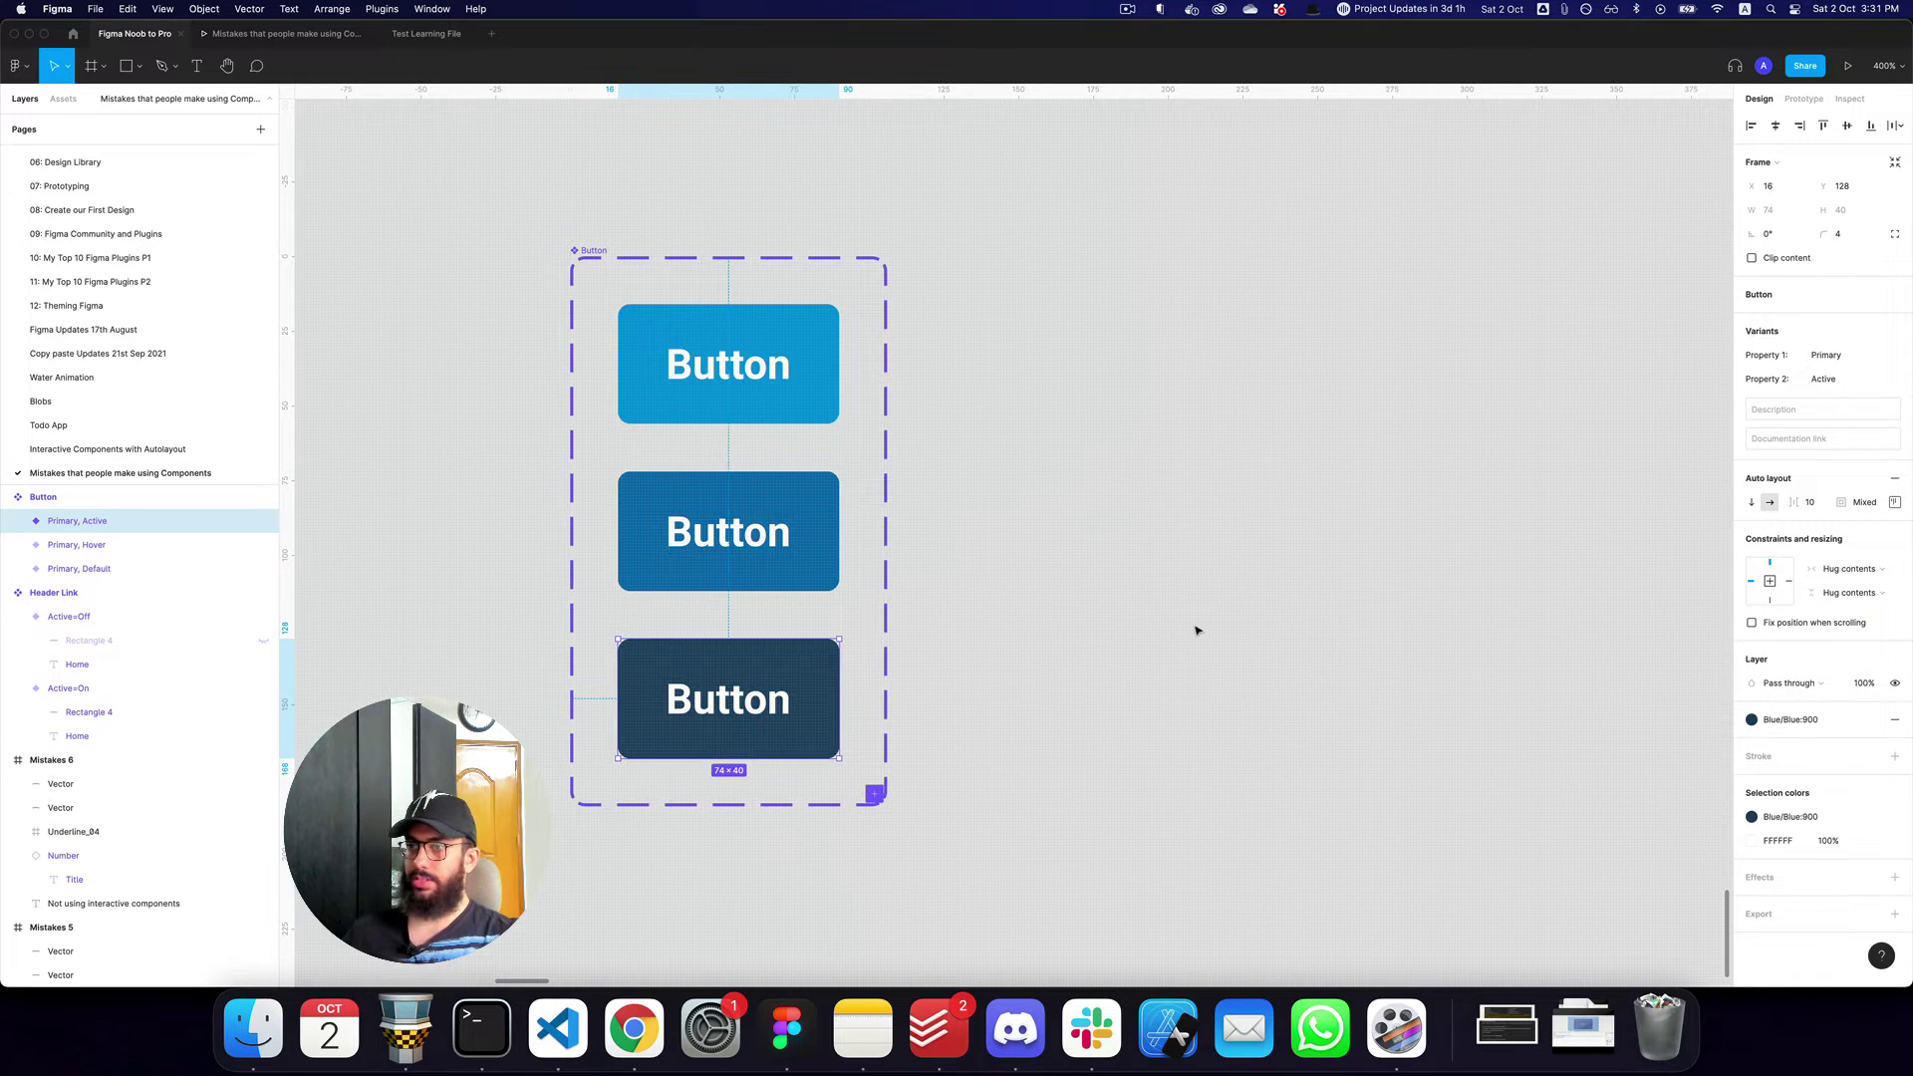
left_click(1193, 627)
left_click(1191, 628, "alt")
Review the Button component set's properties, its Default variant and that variant's text layer.
left_click(893, 437)
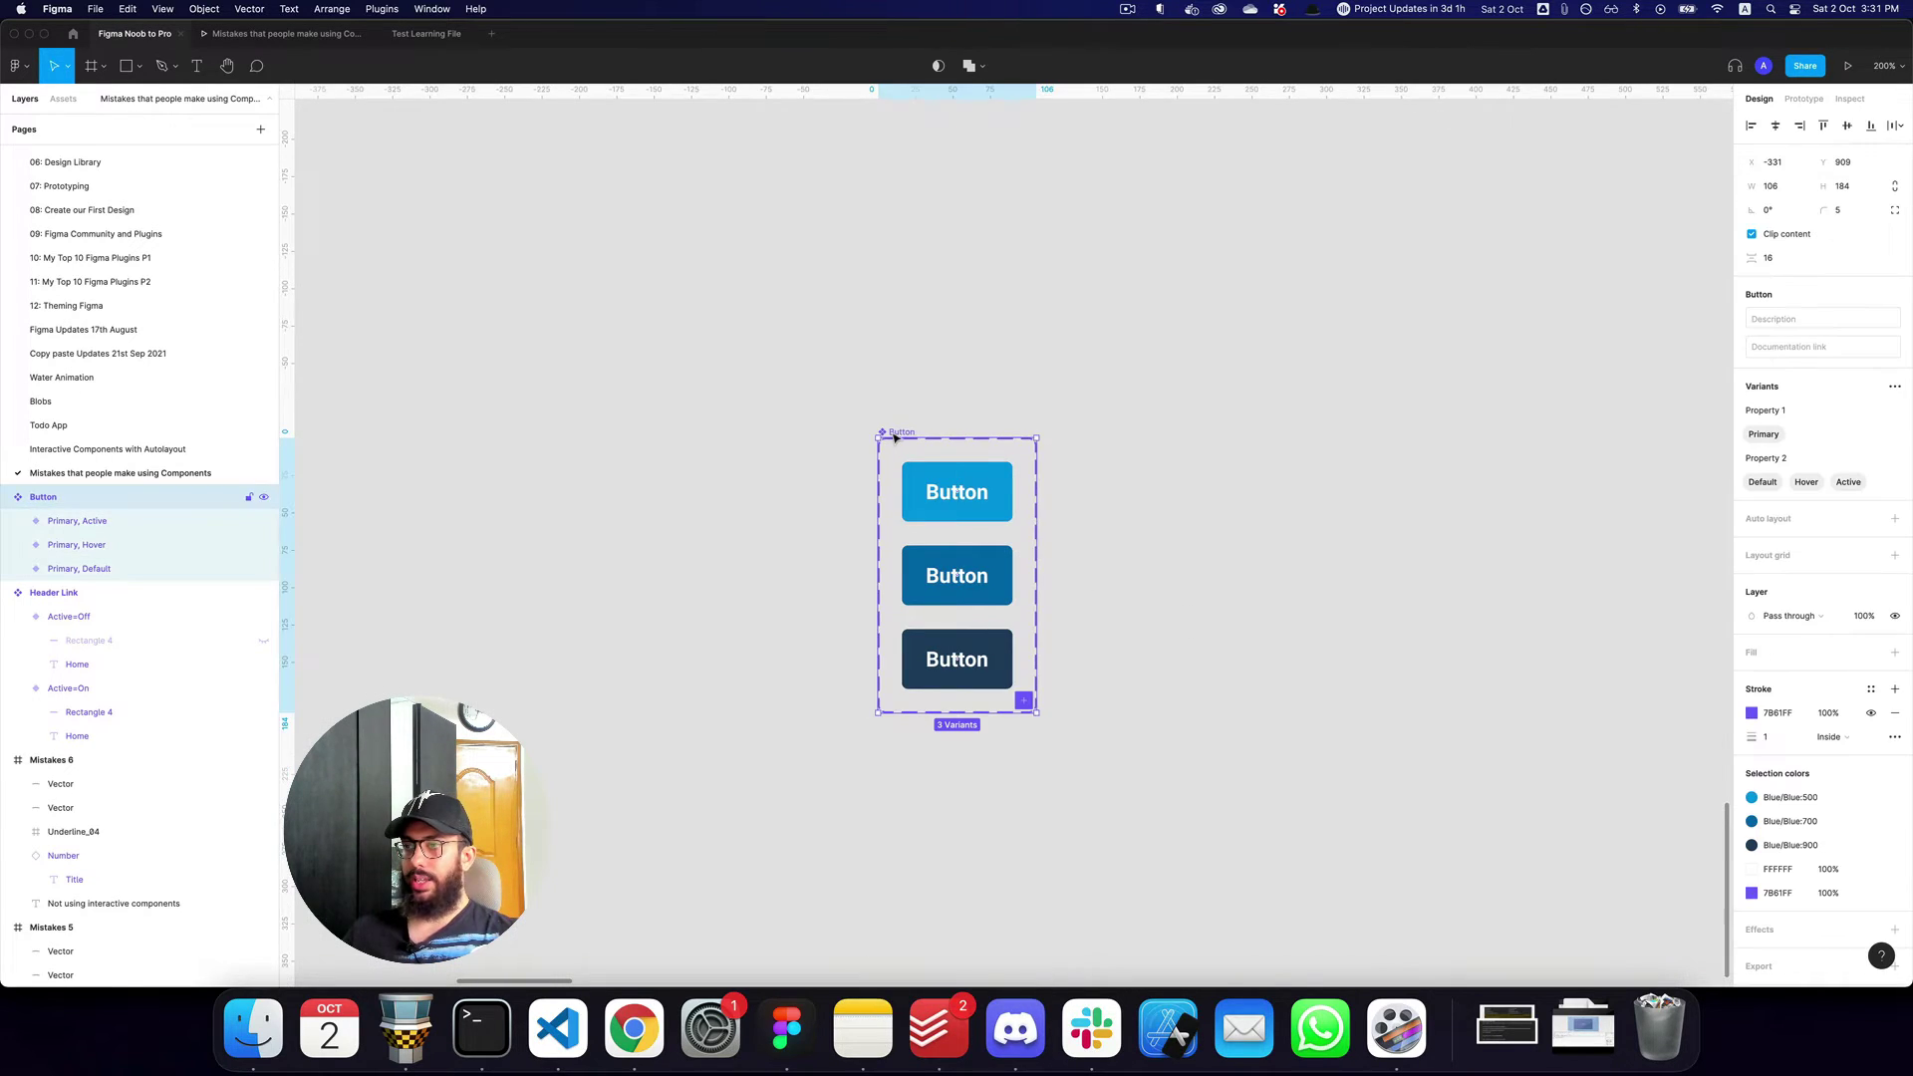
scroll(901, 418, "right", 2)
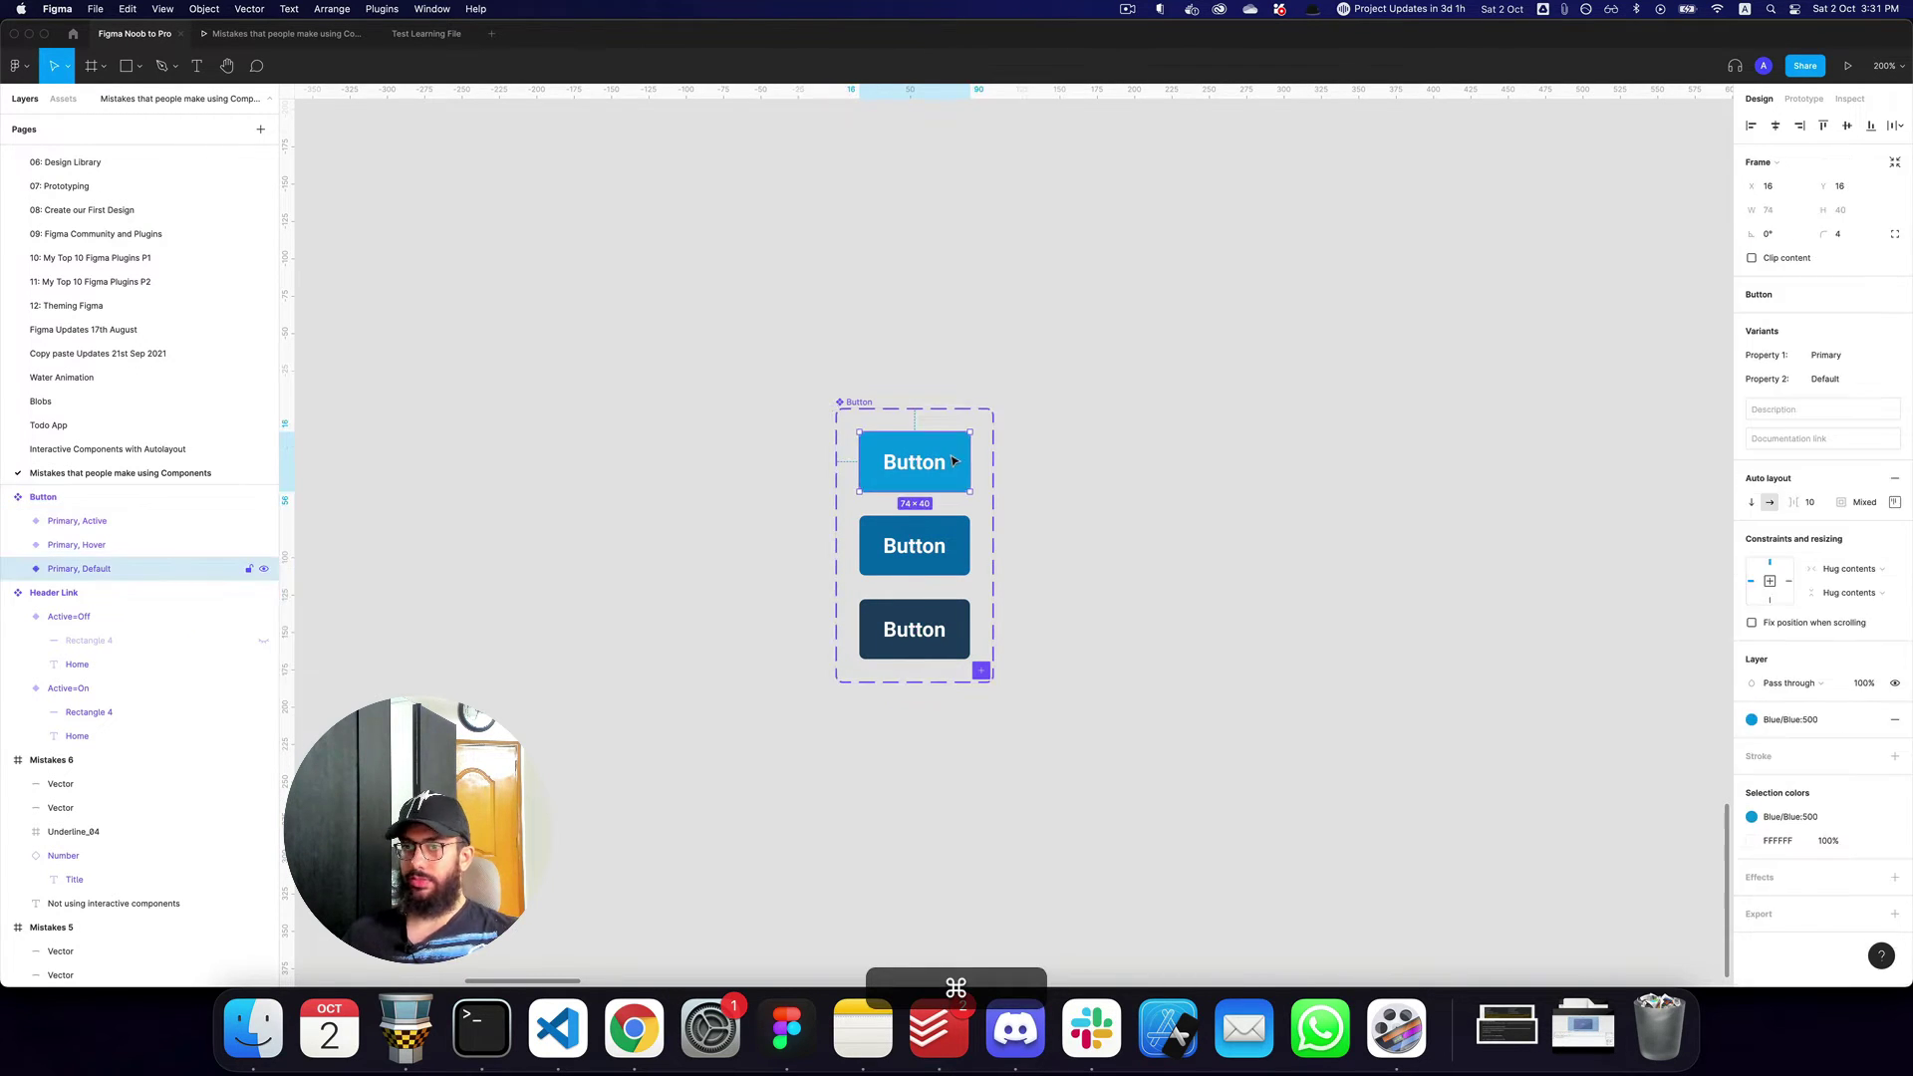
left_click(947, 462)
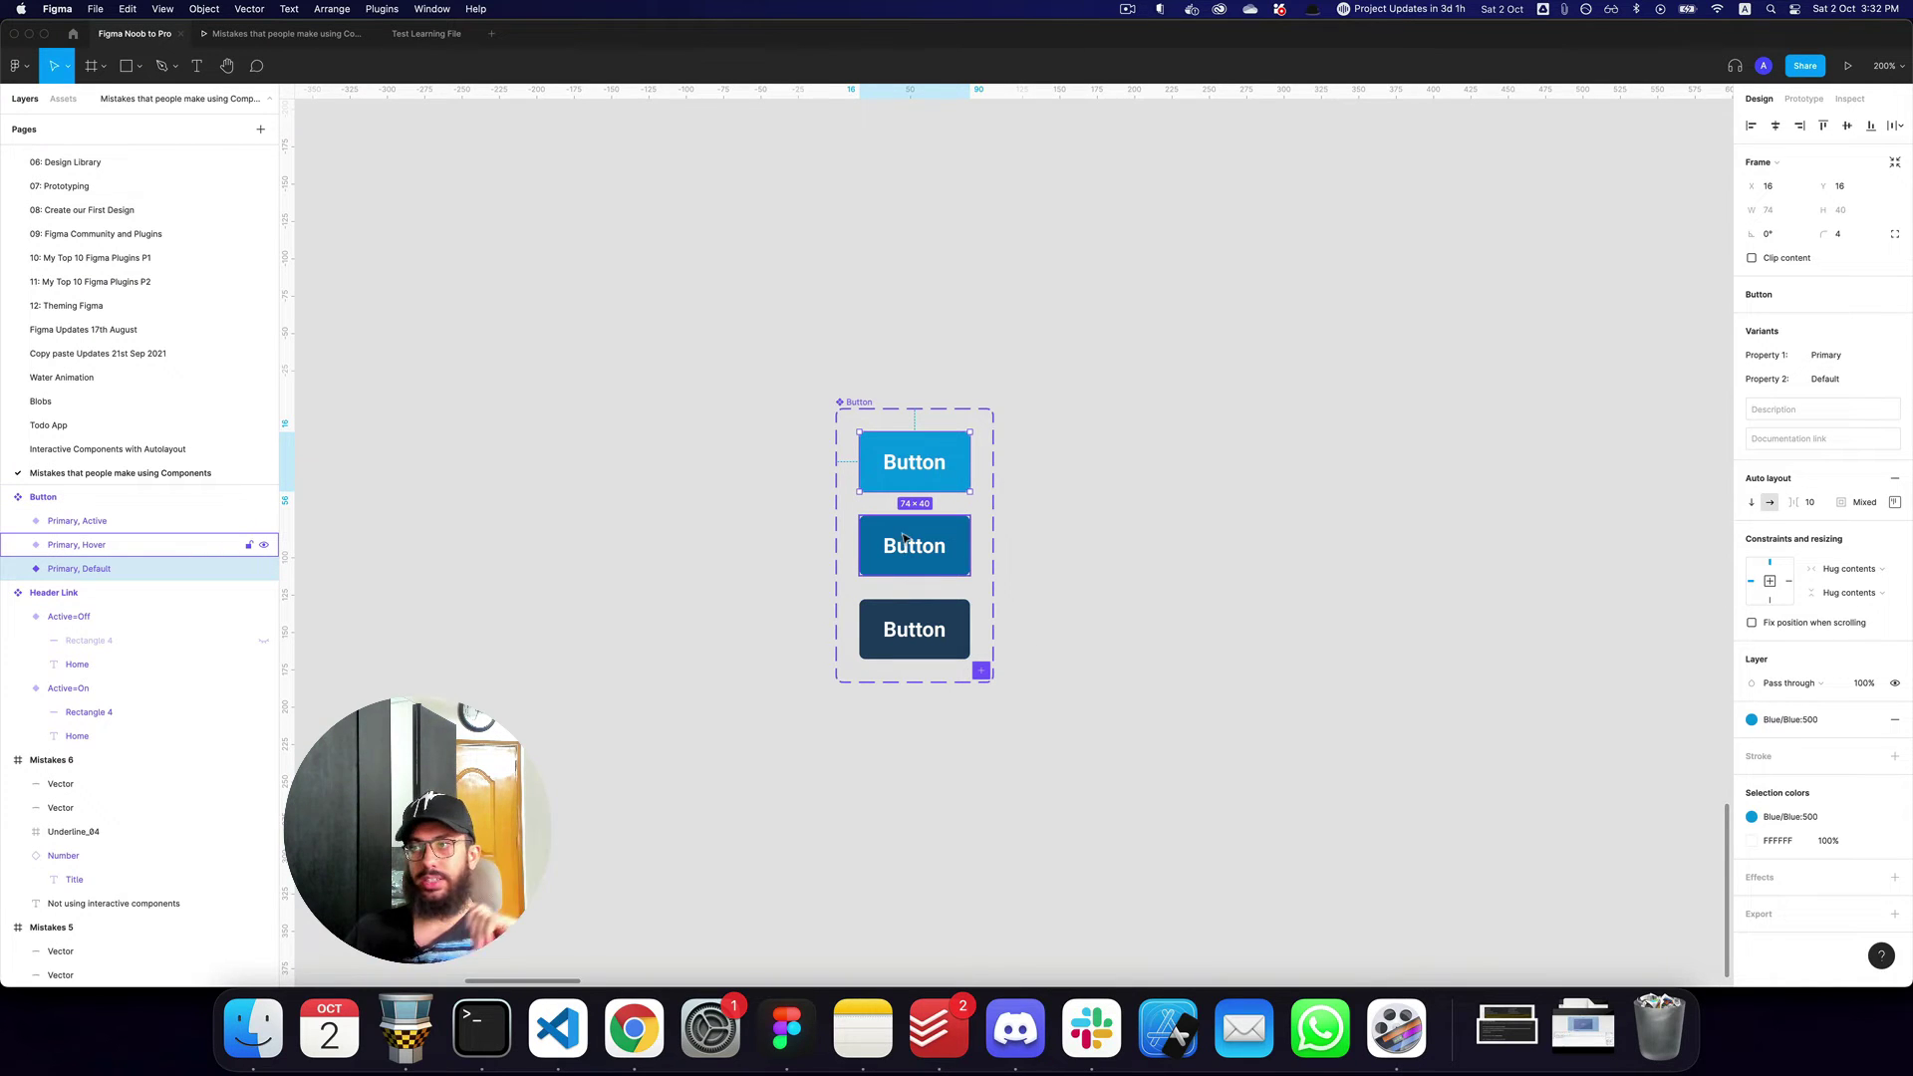
left_click(904, 466, "super")
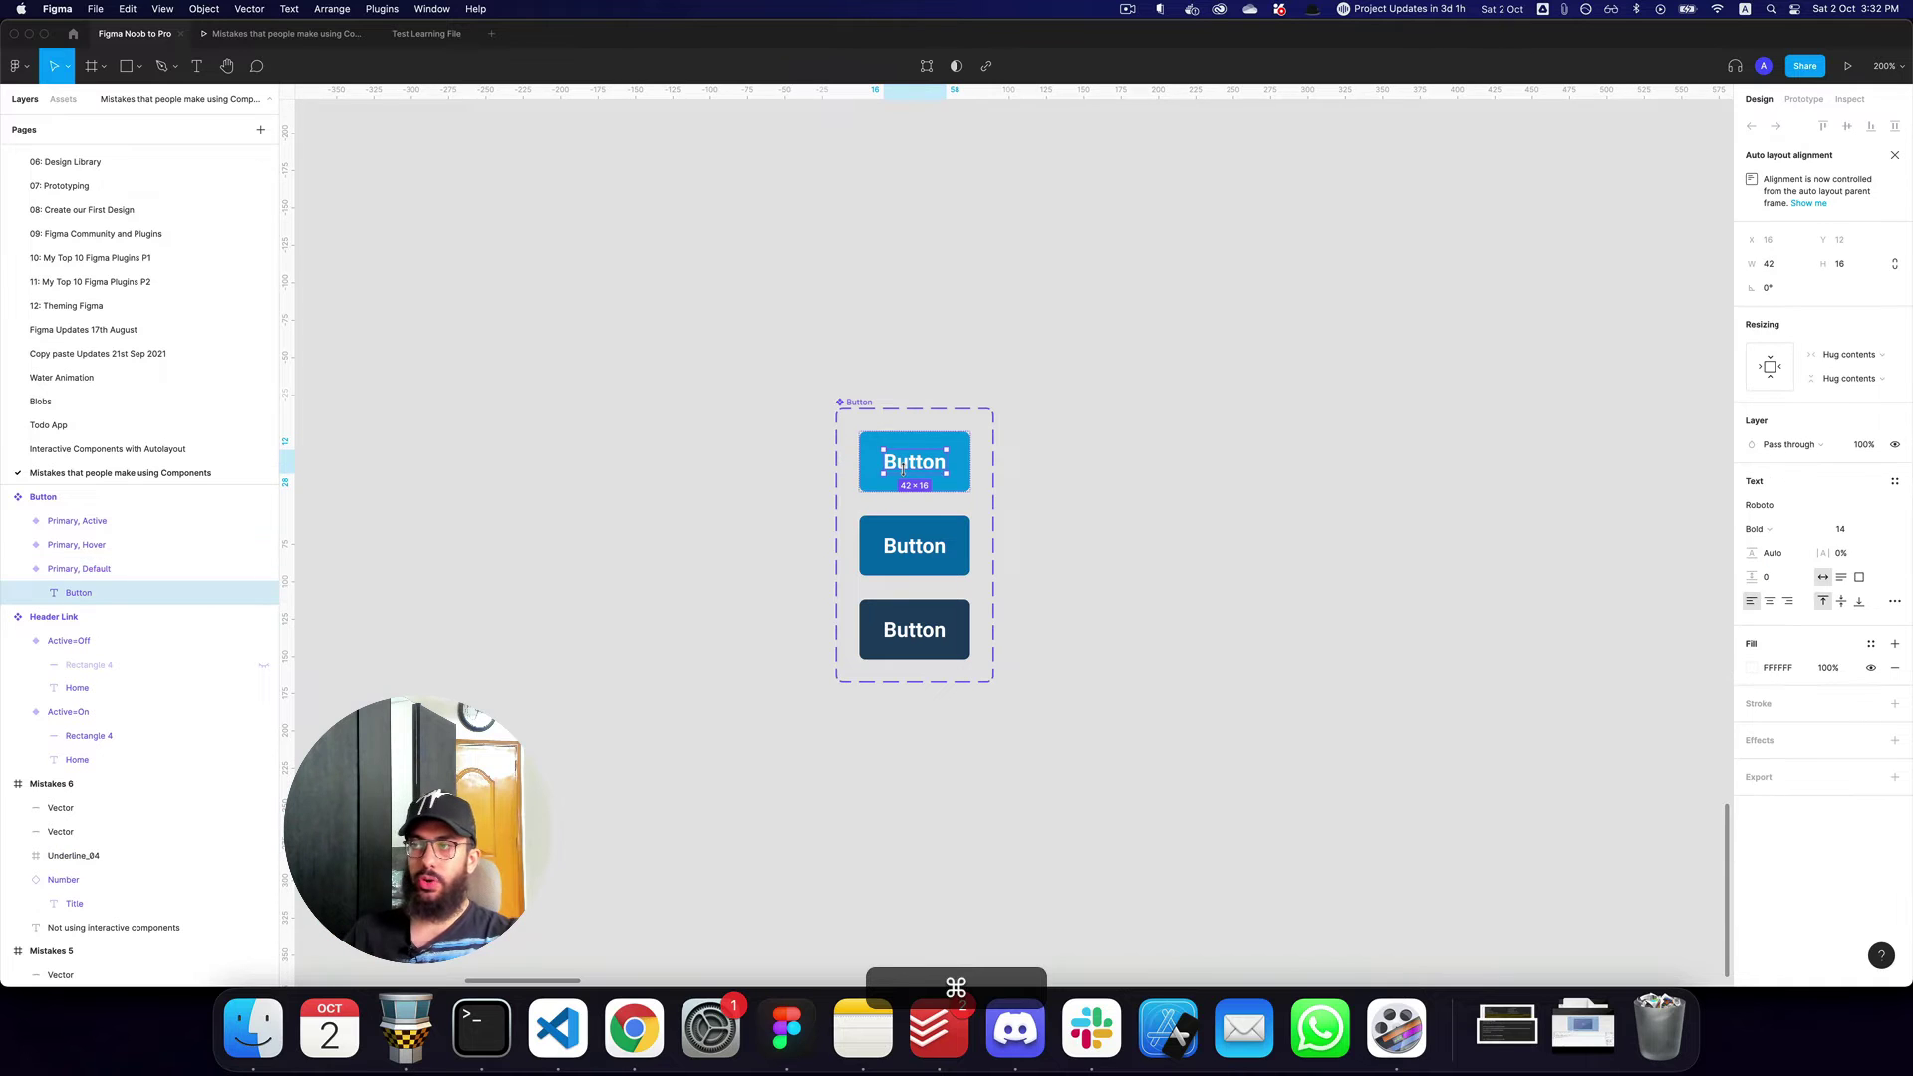
key("super+equal")
key("r")
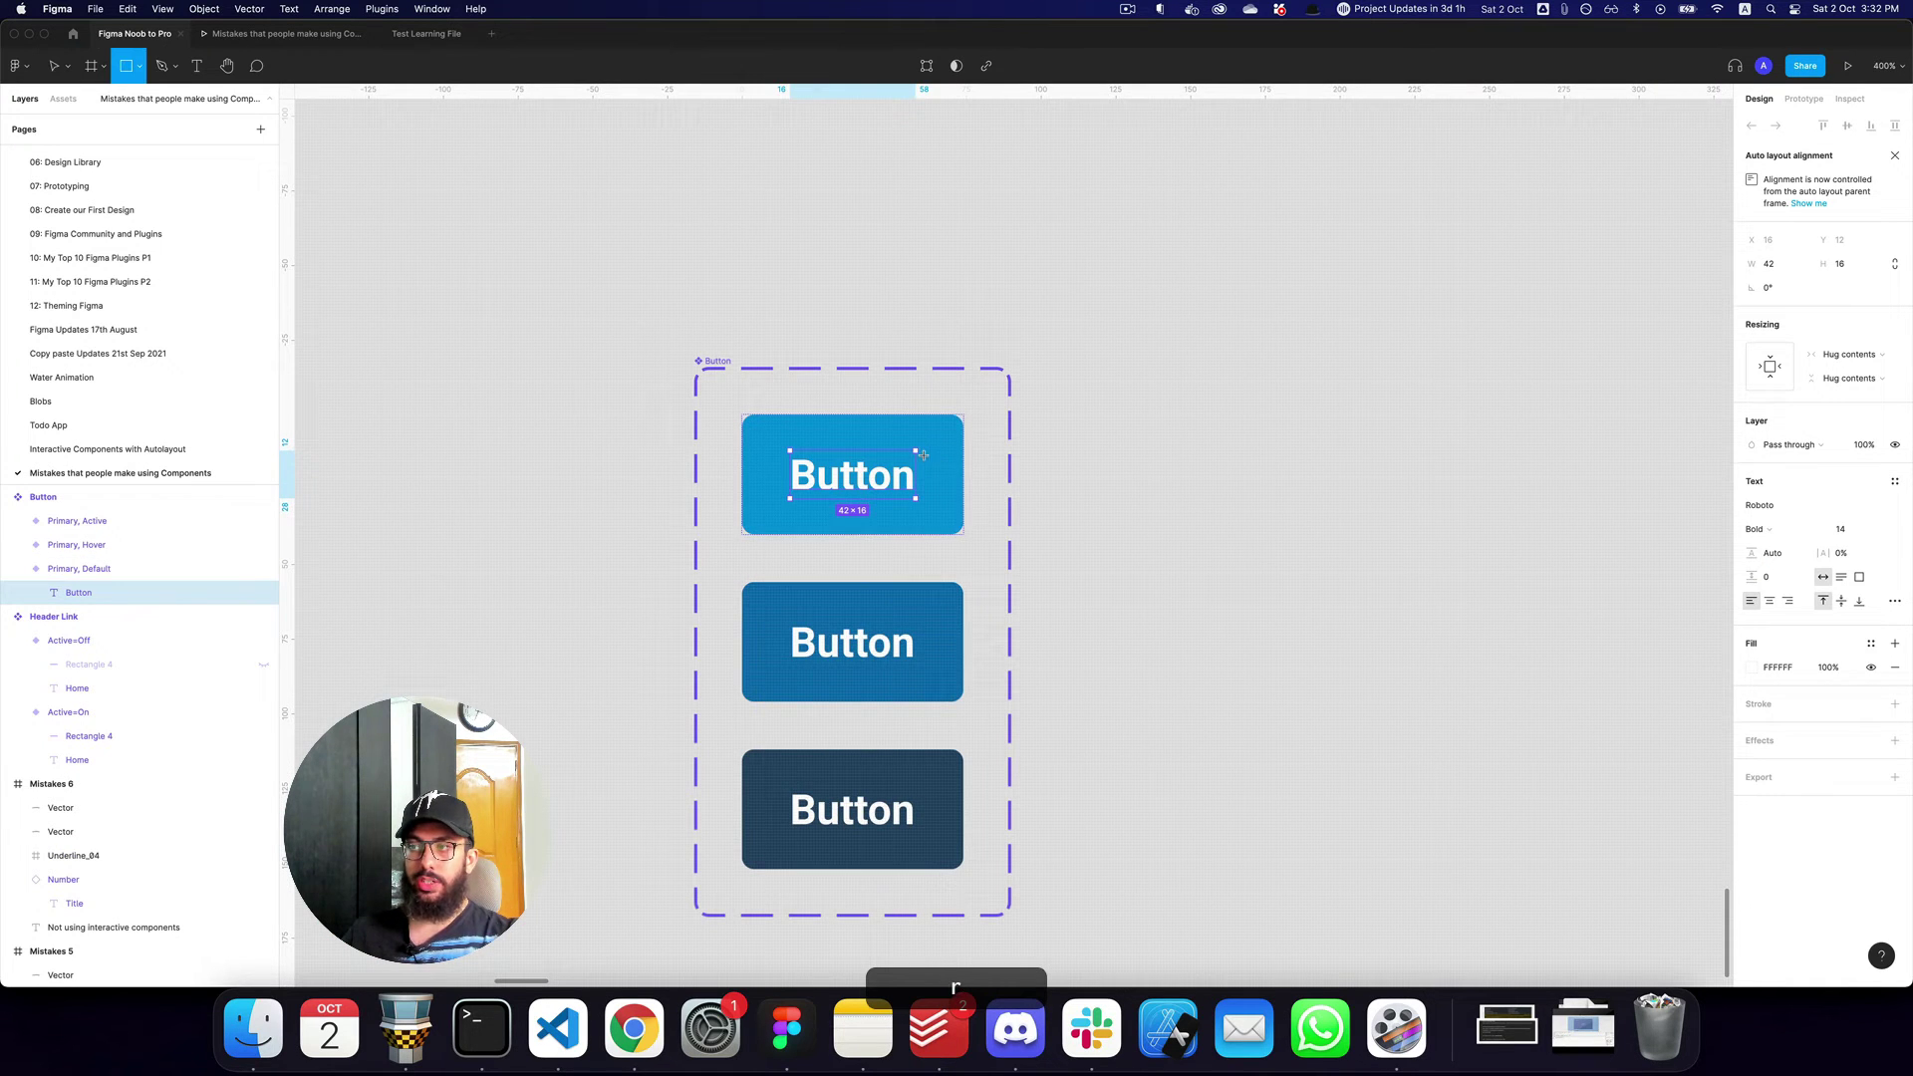
left_click_drag(967, 451, 944, 495)
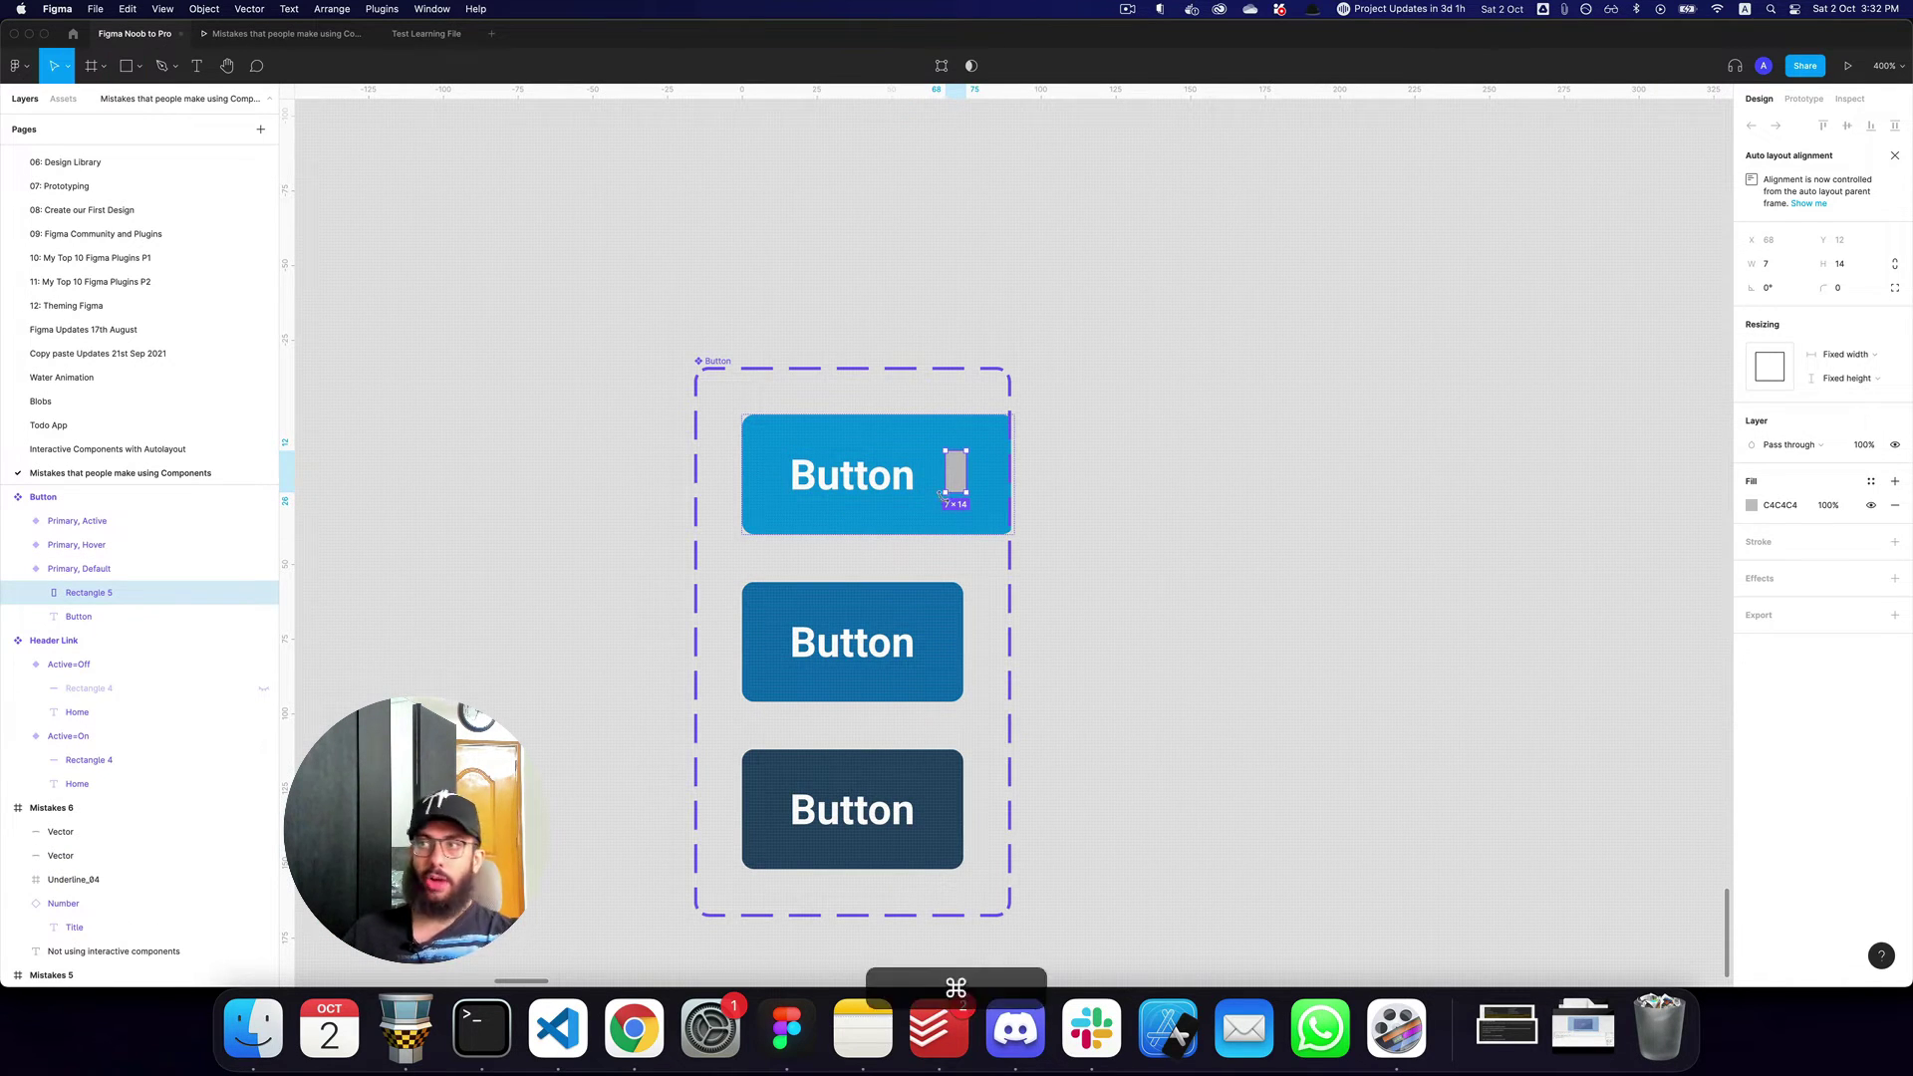
key("super+z")
Duplicate the text inside the Default variant and change the copy's text to arrow-right.
key("super+d")
key("Return")
type("arrow-right")
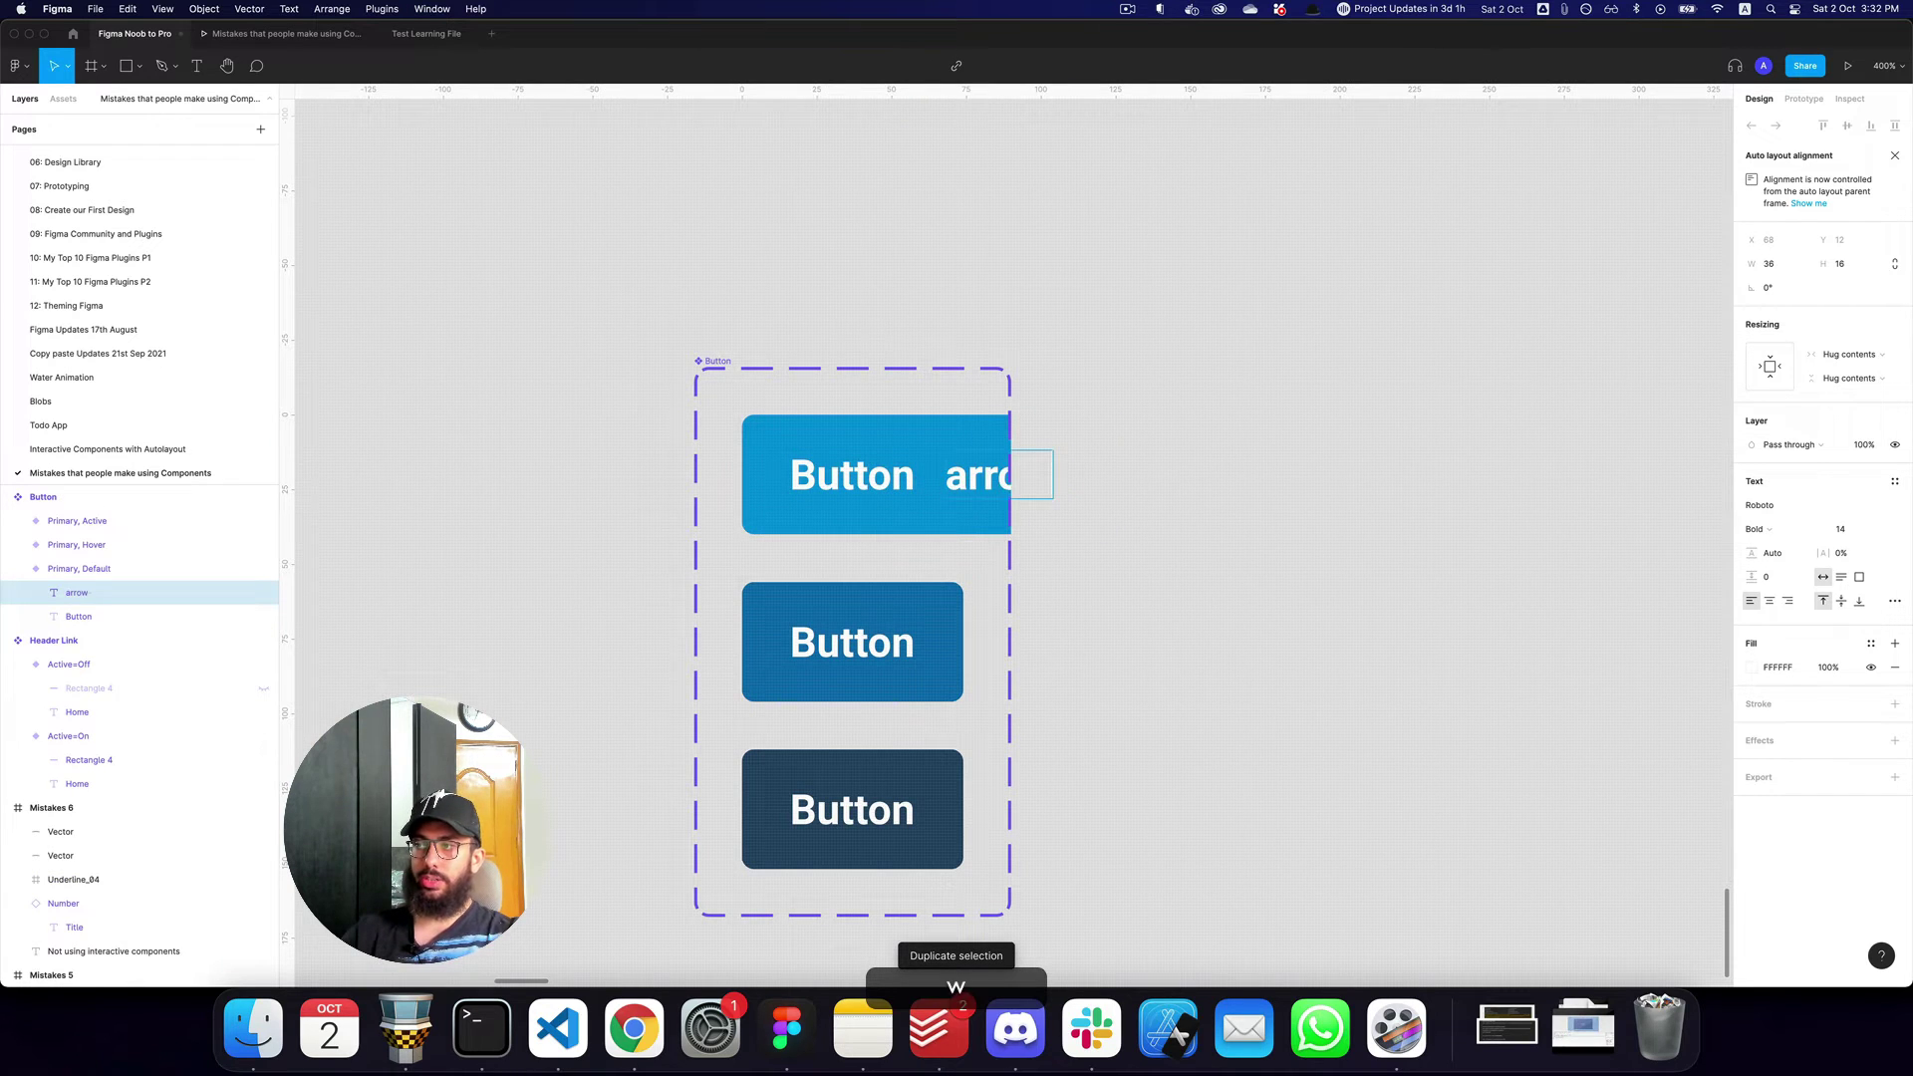
key("Escape")
Apply the Font Awesome text style to the arrow-right text so it renders as an icon.
left_click(1894, 482)
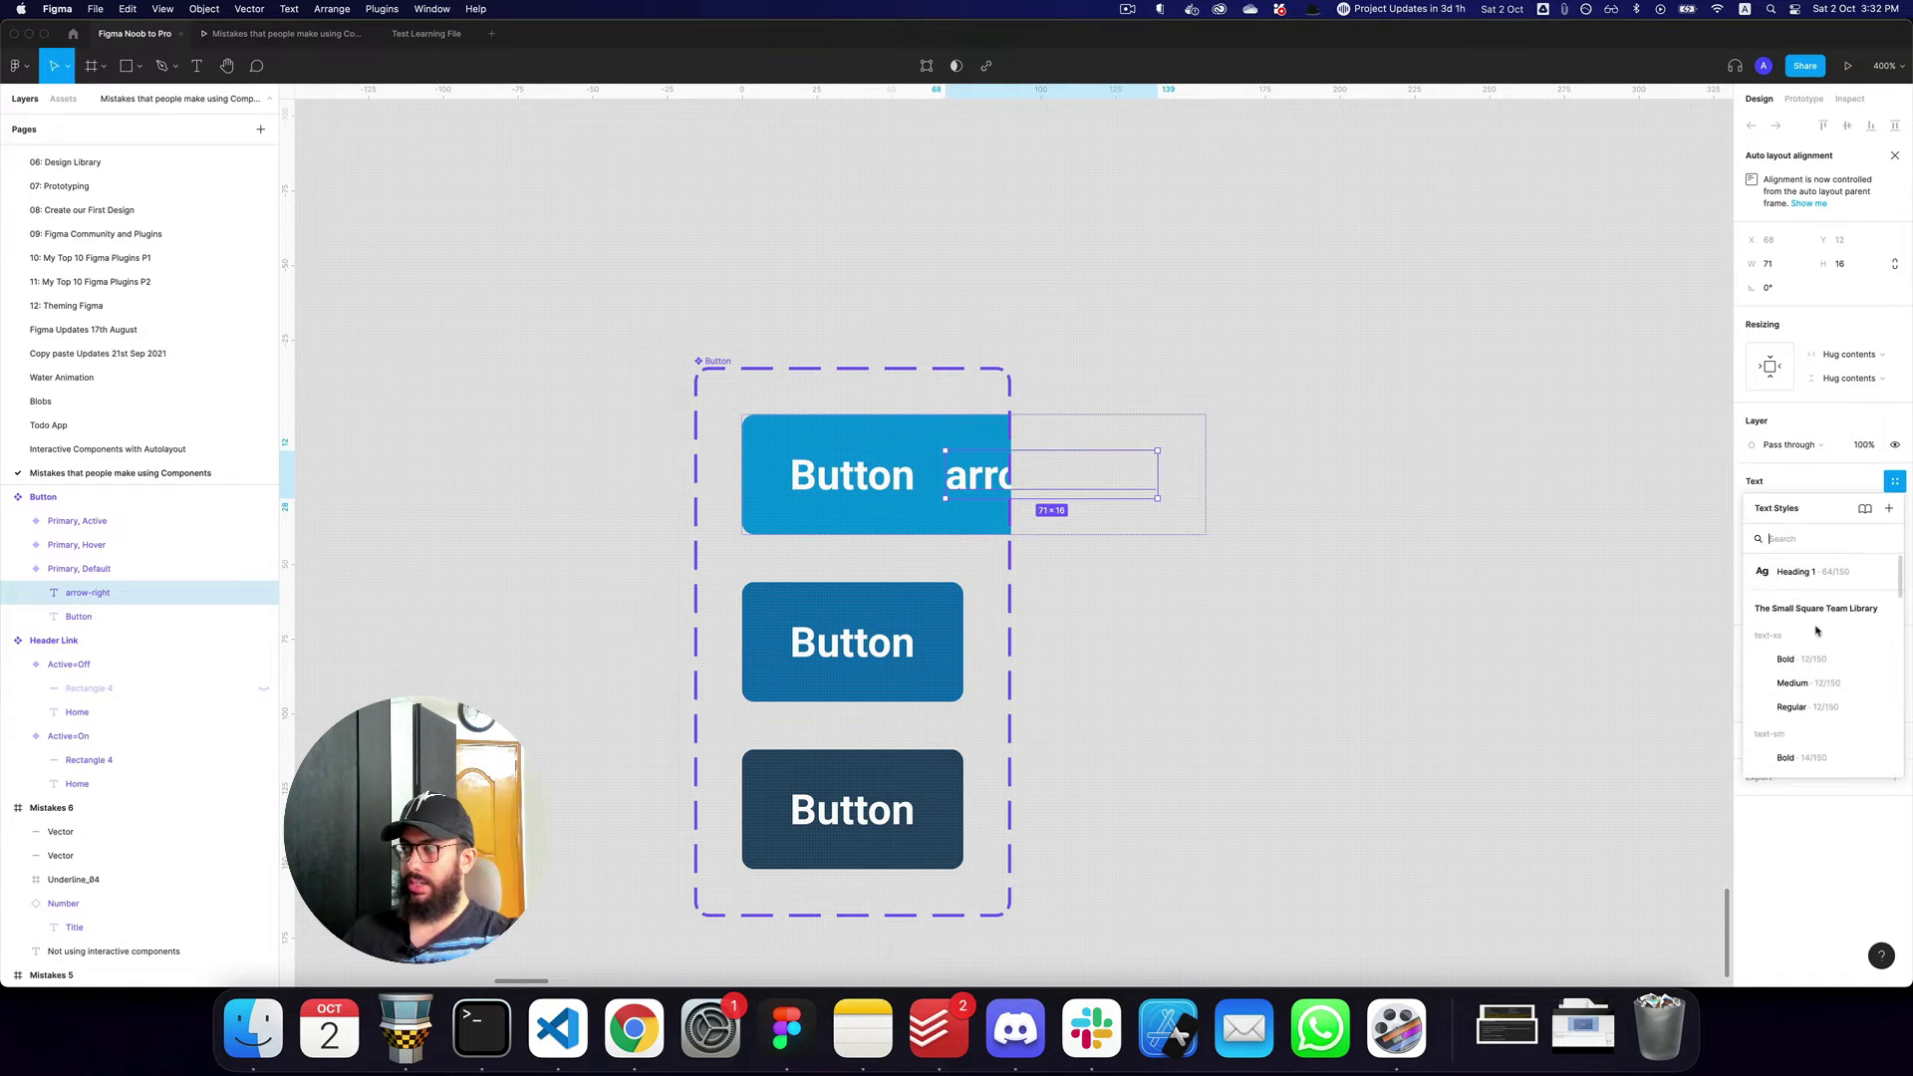
scroll(1817, 631, "down", 5)
left_click(1837, 765)
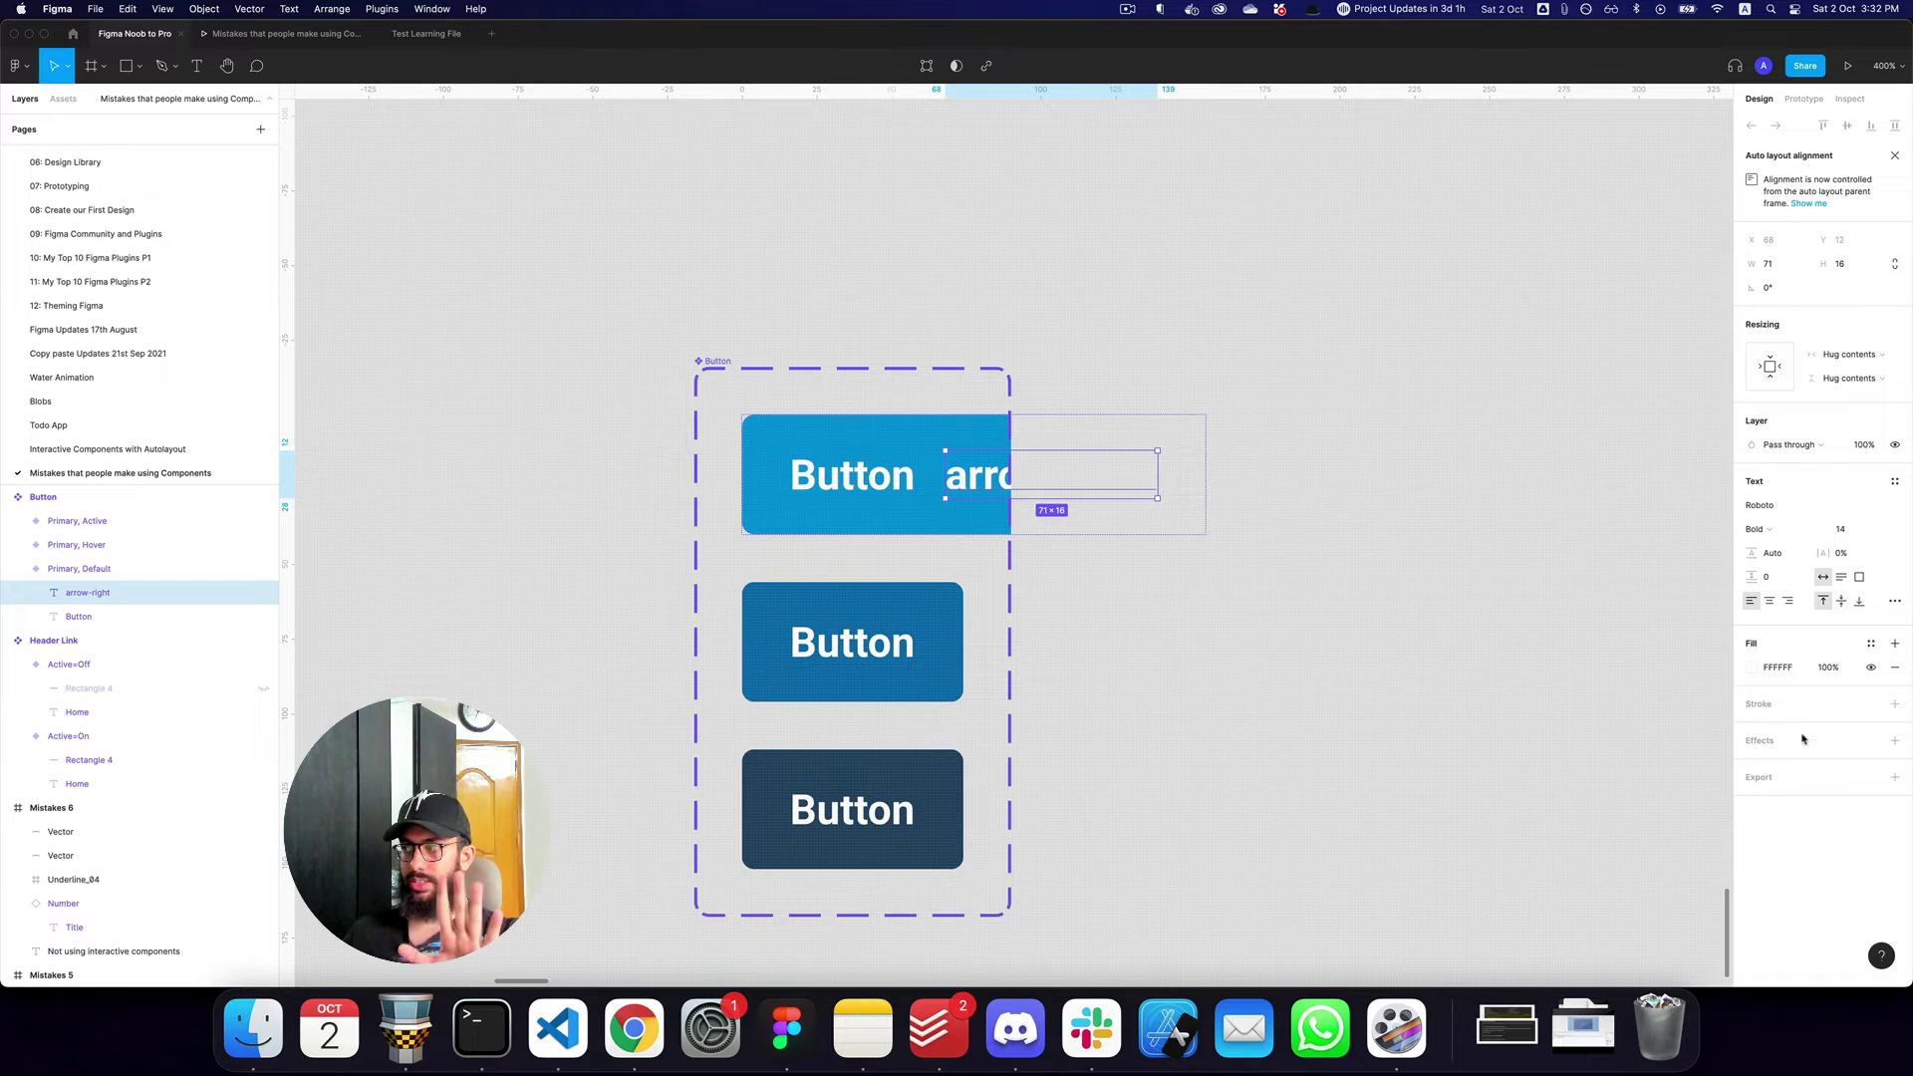
left_click(1894, 482)
left_click(1832, 505)
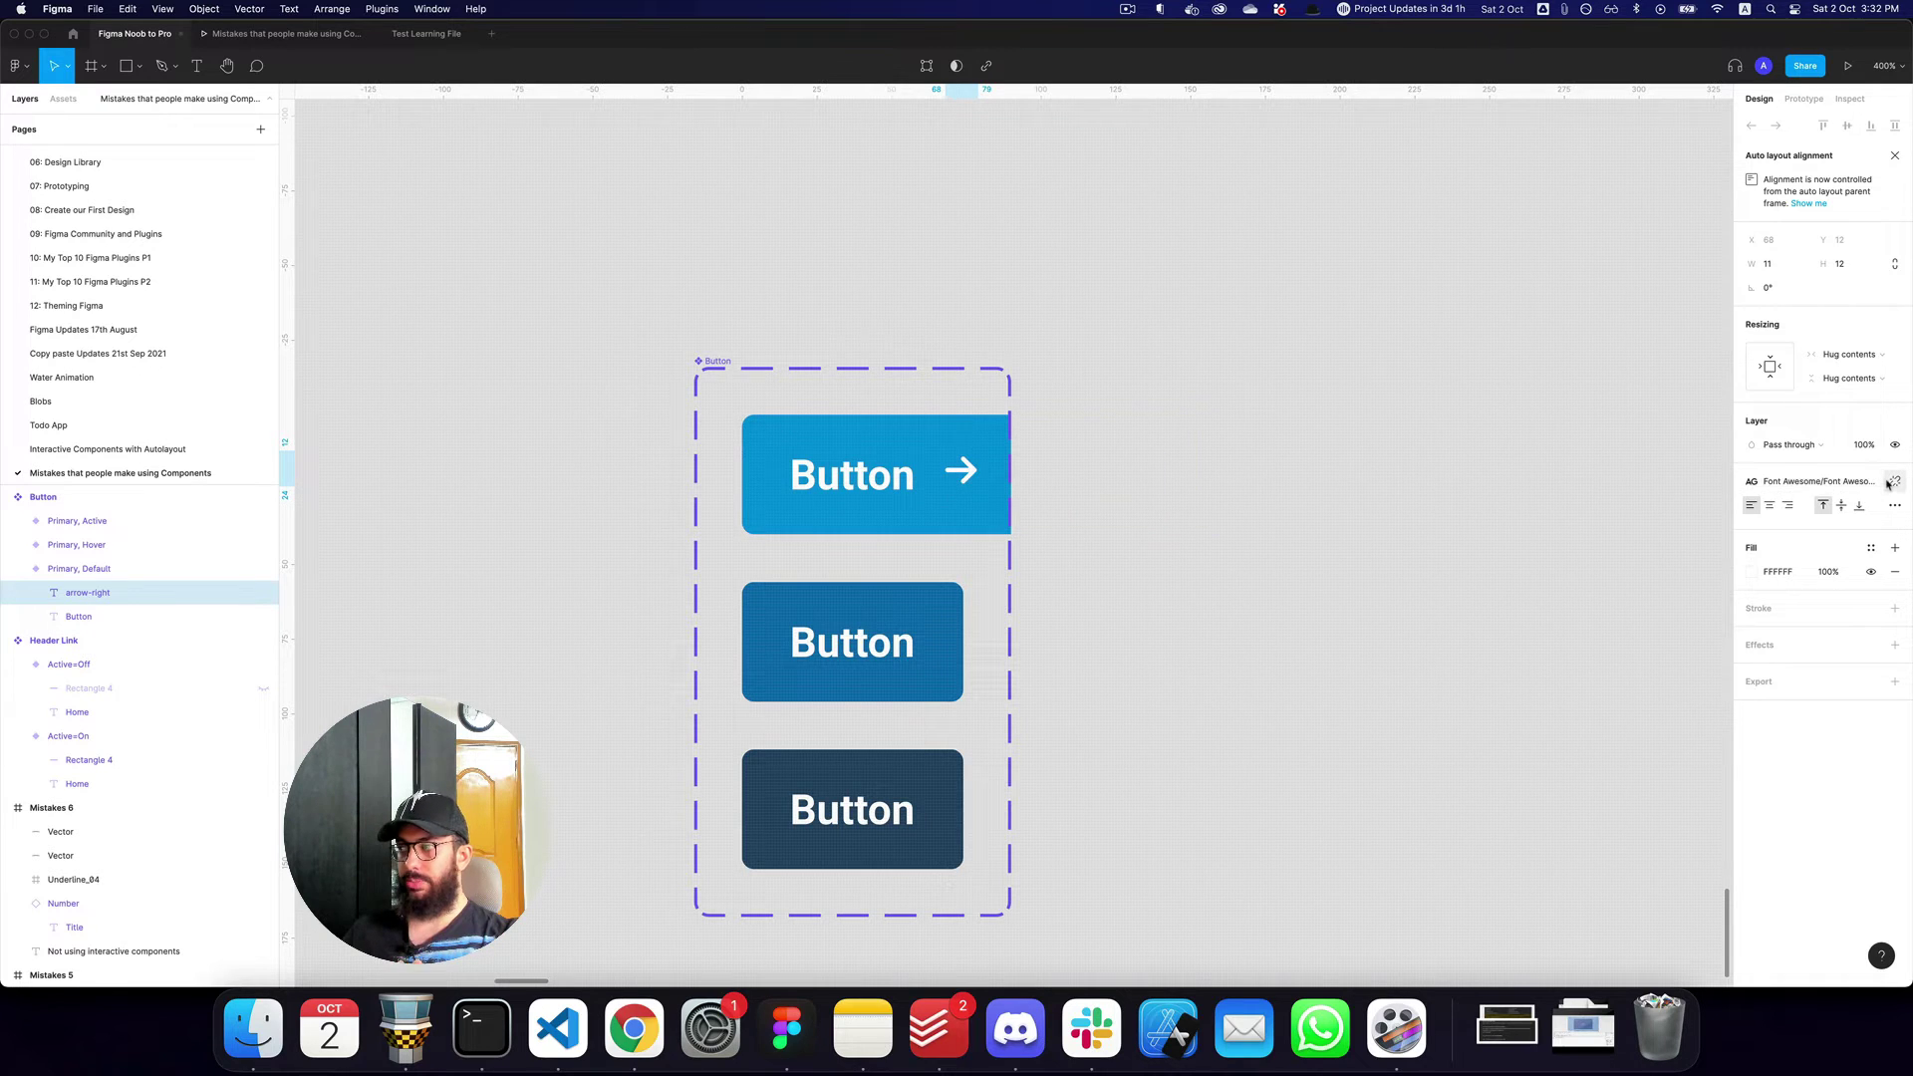
Centre the Default variant's auto layout contents vertically at the left, and widen the Button component set to about 197.
left_click(896, 442)
left_click(1893, 503)
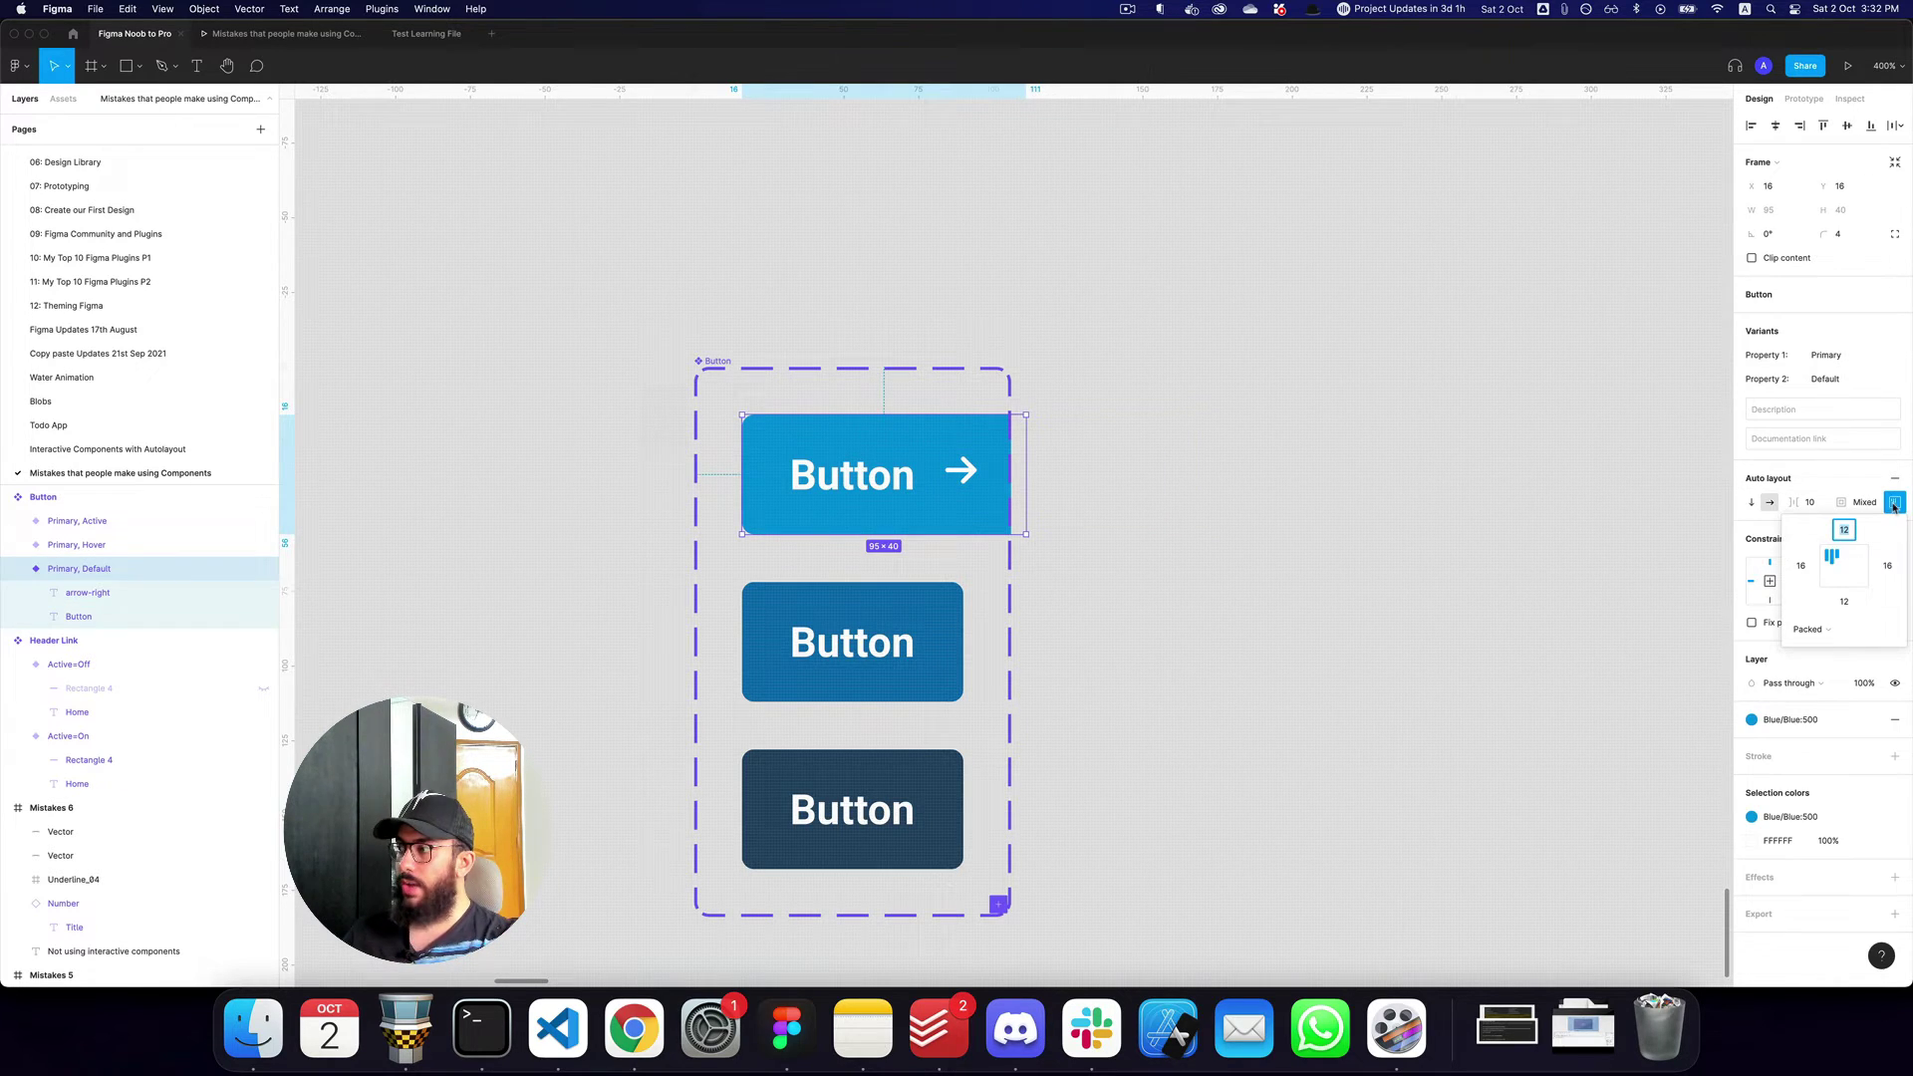
left_click(1825, 569)
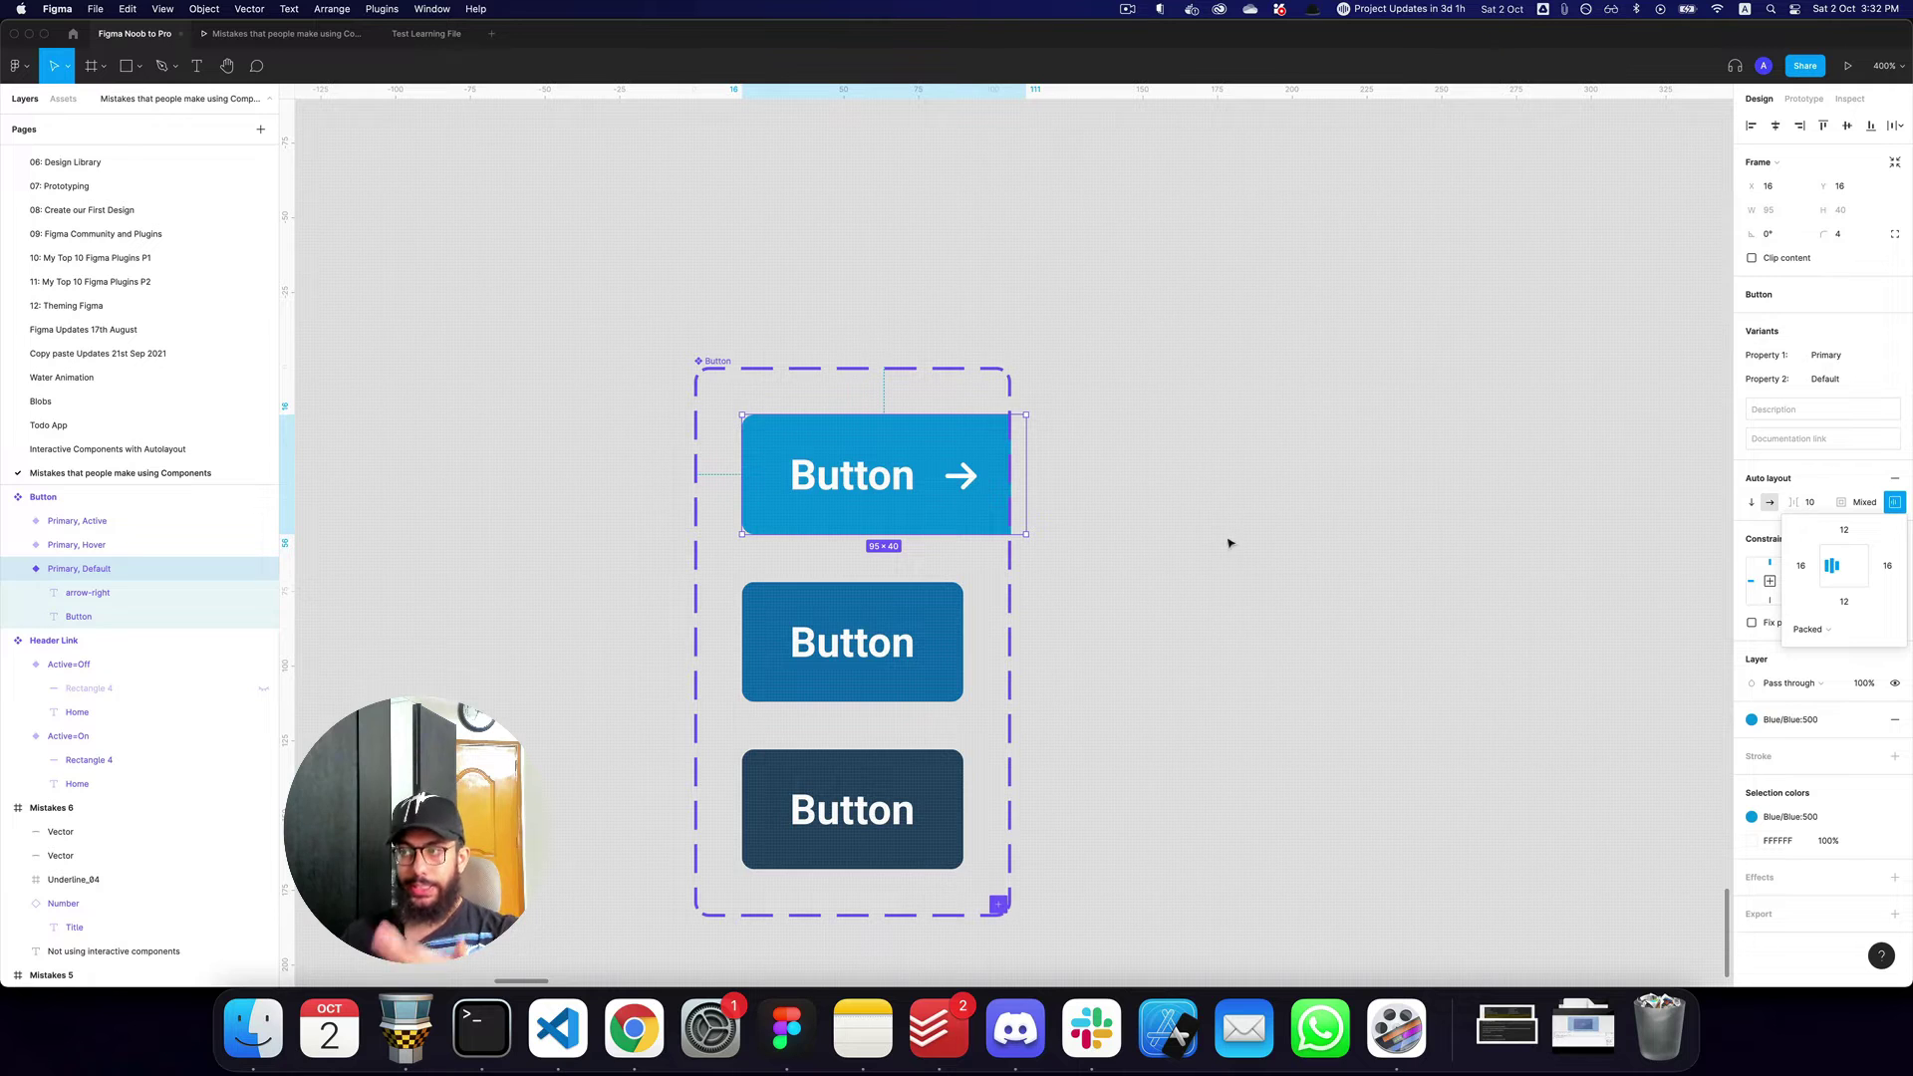
left_click(716, 361)
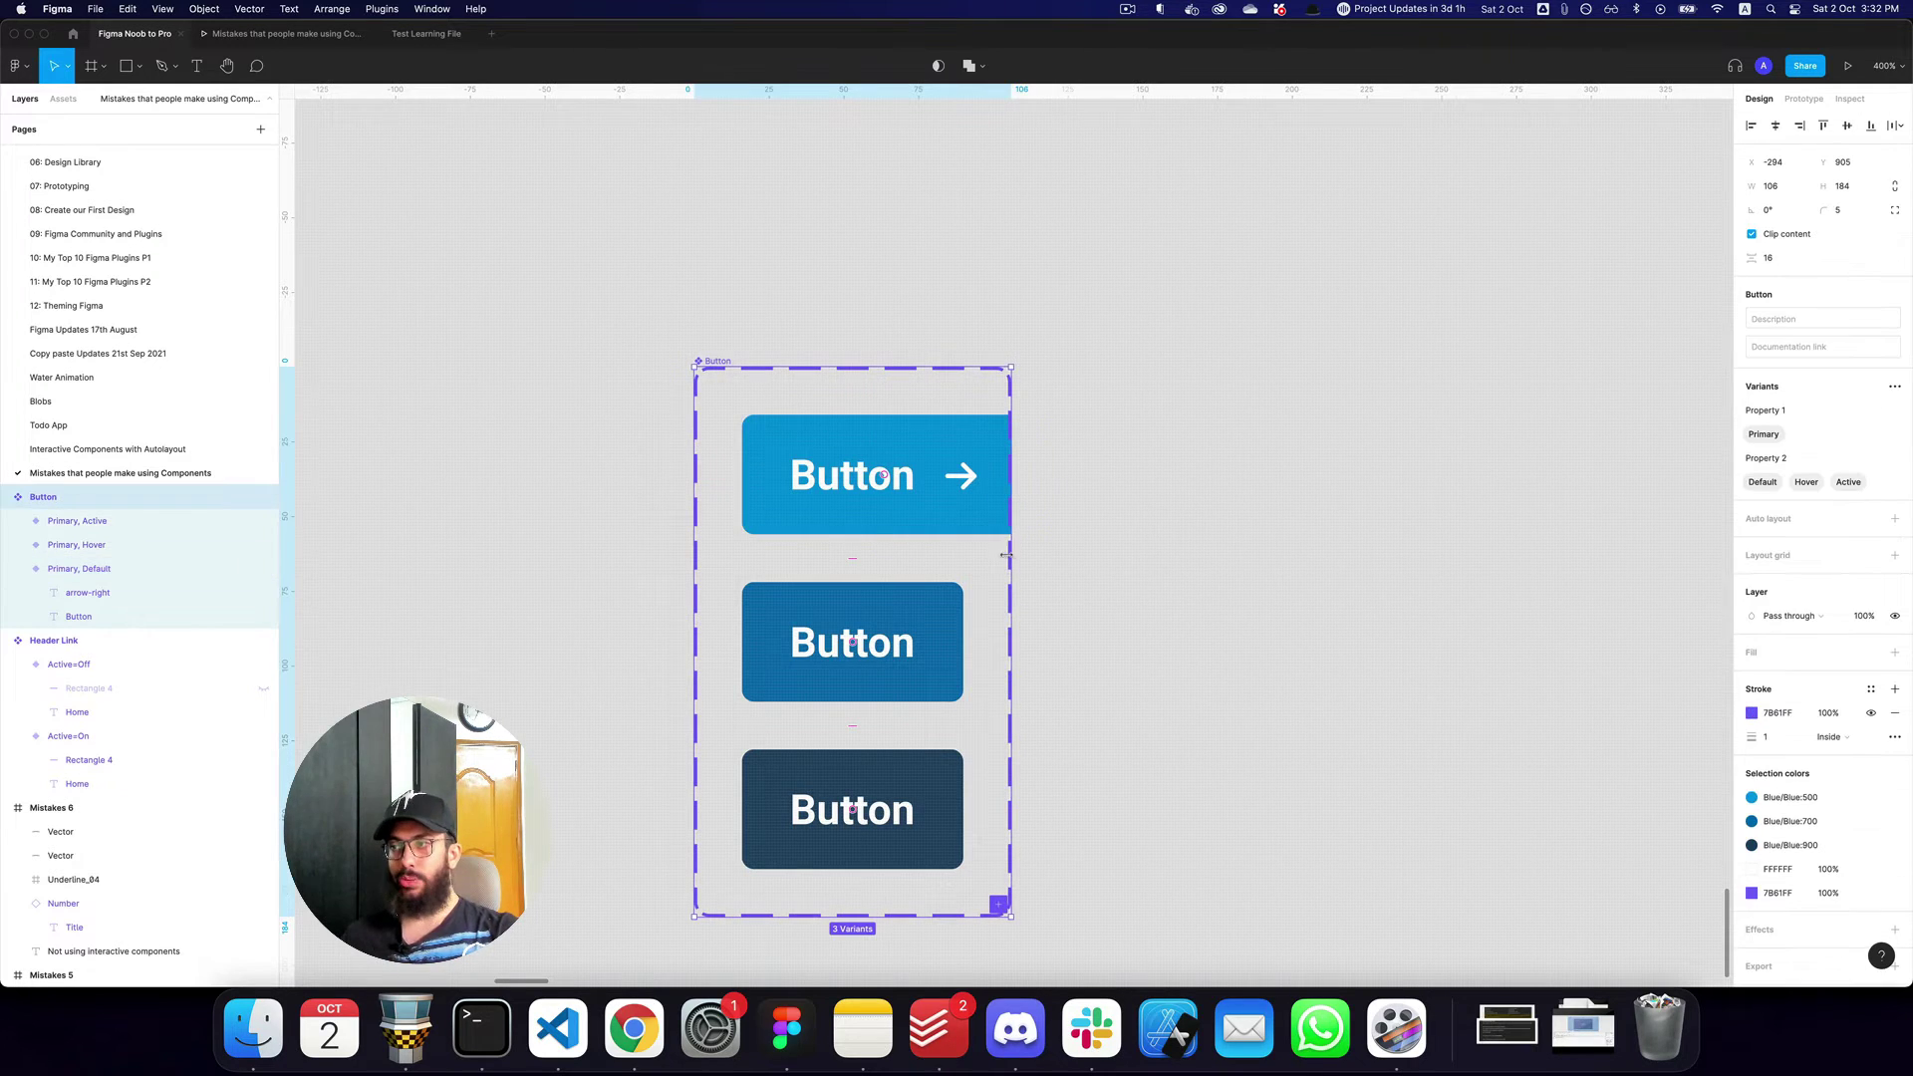
left_click_drag(1008, 552, 1281, 552)
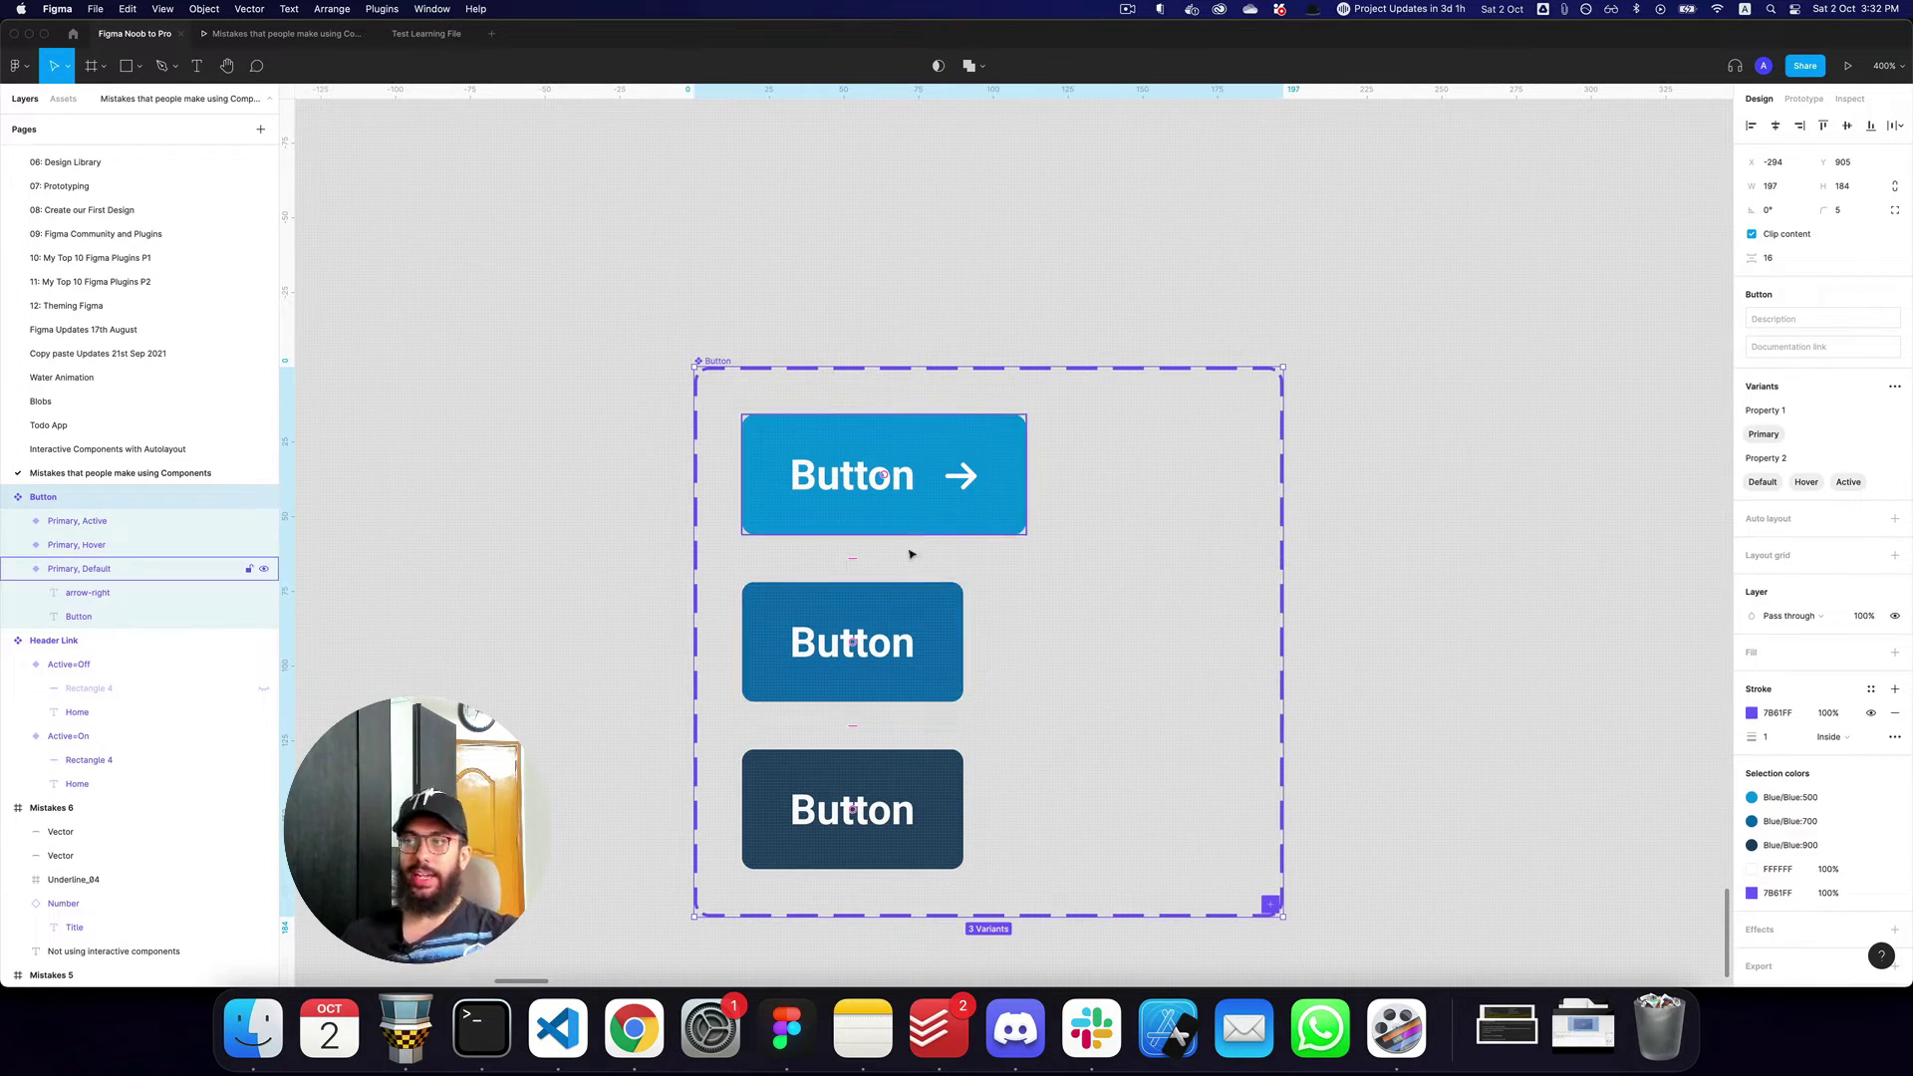
Undo the arrow icon, the variants and the component creation, back to the single button frame named Button/Primary/Default.
left_click(855, 648)
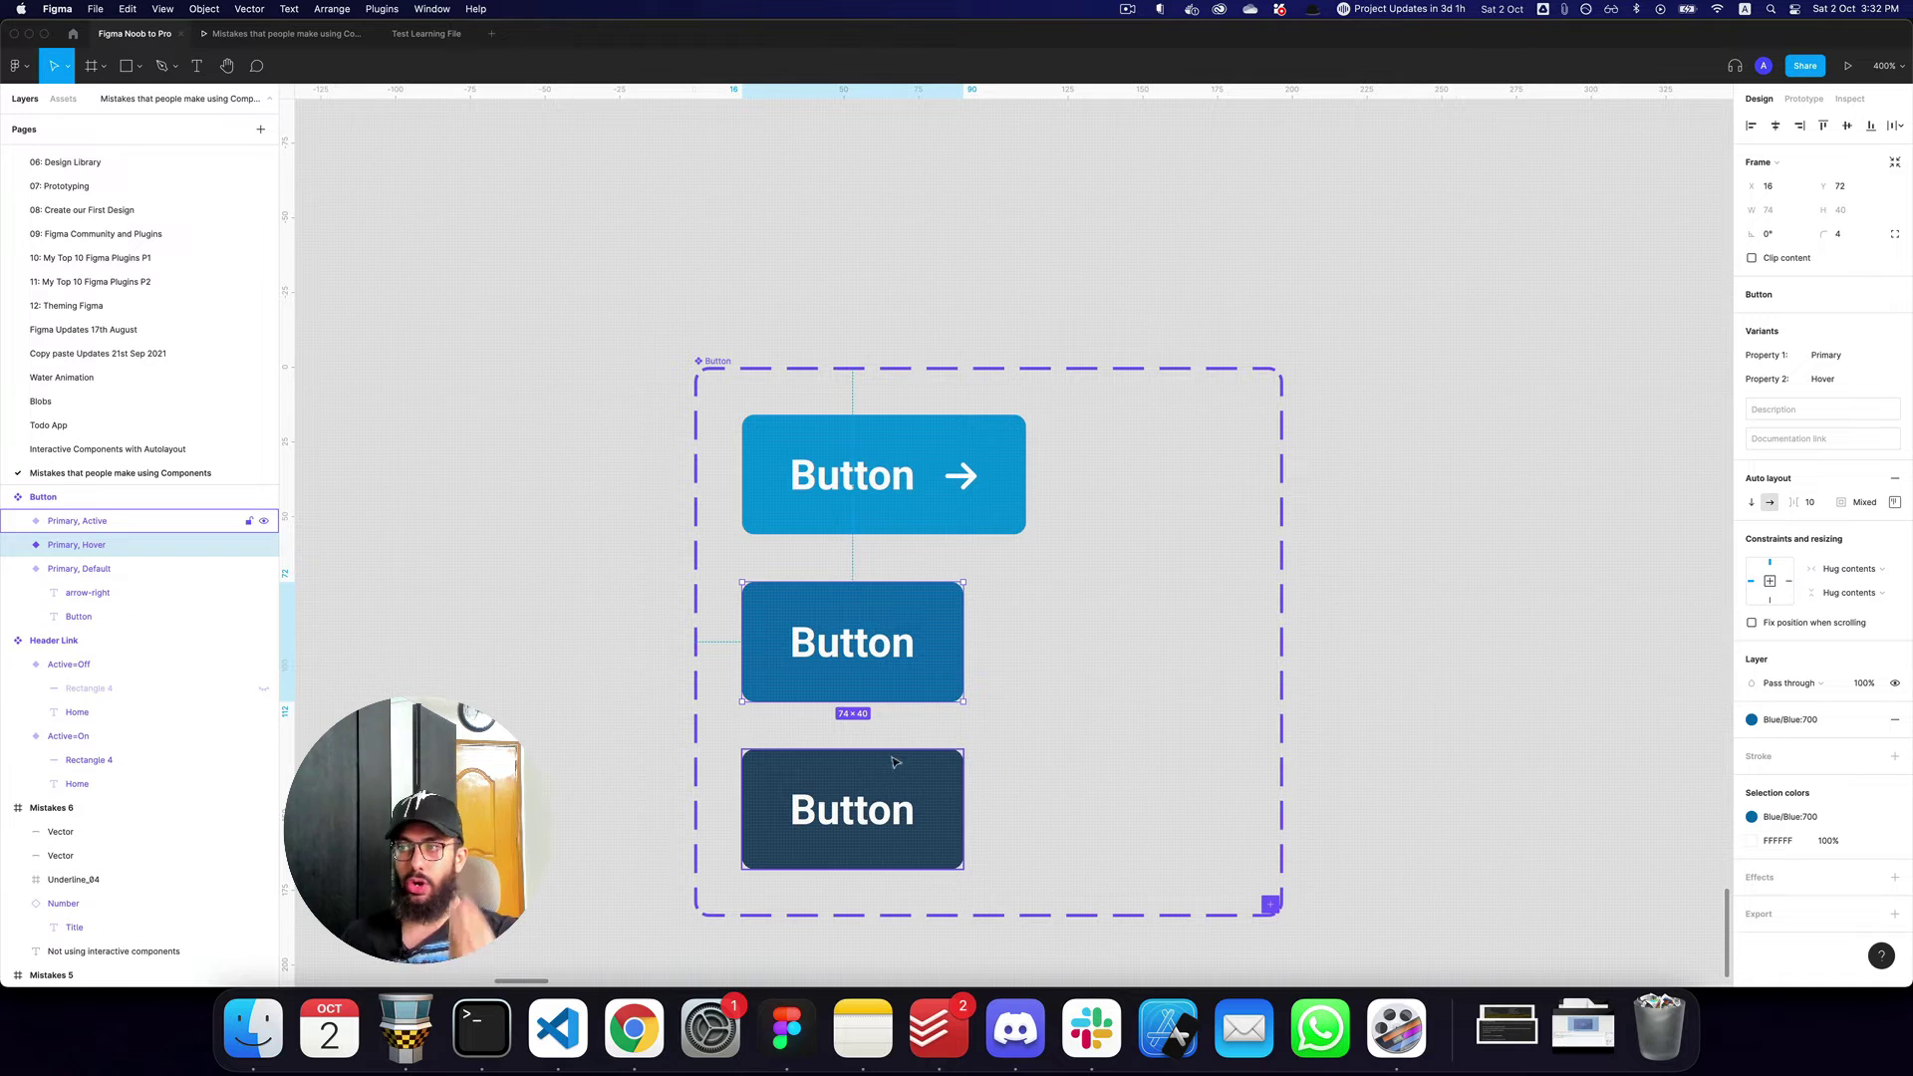
left_click(972, 486)
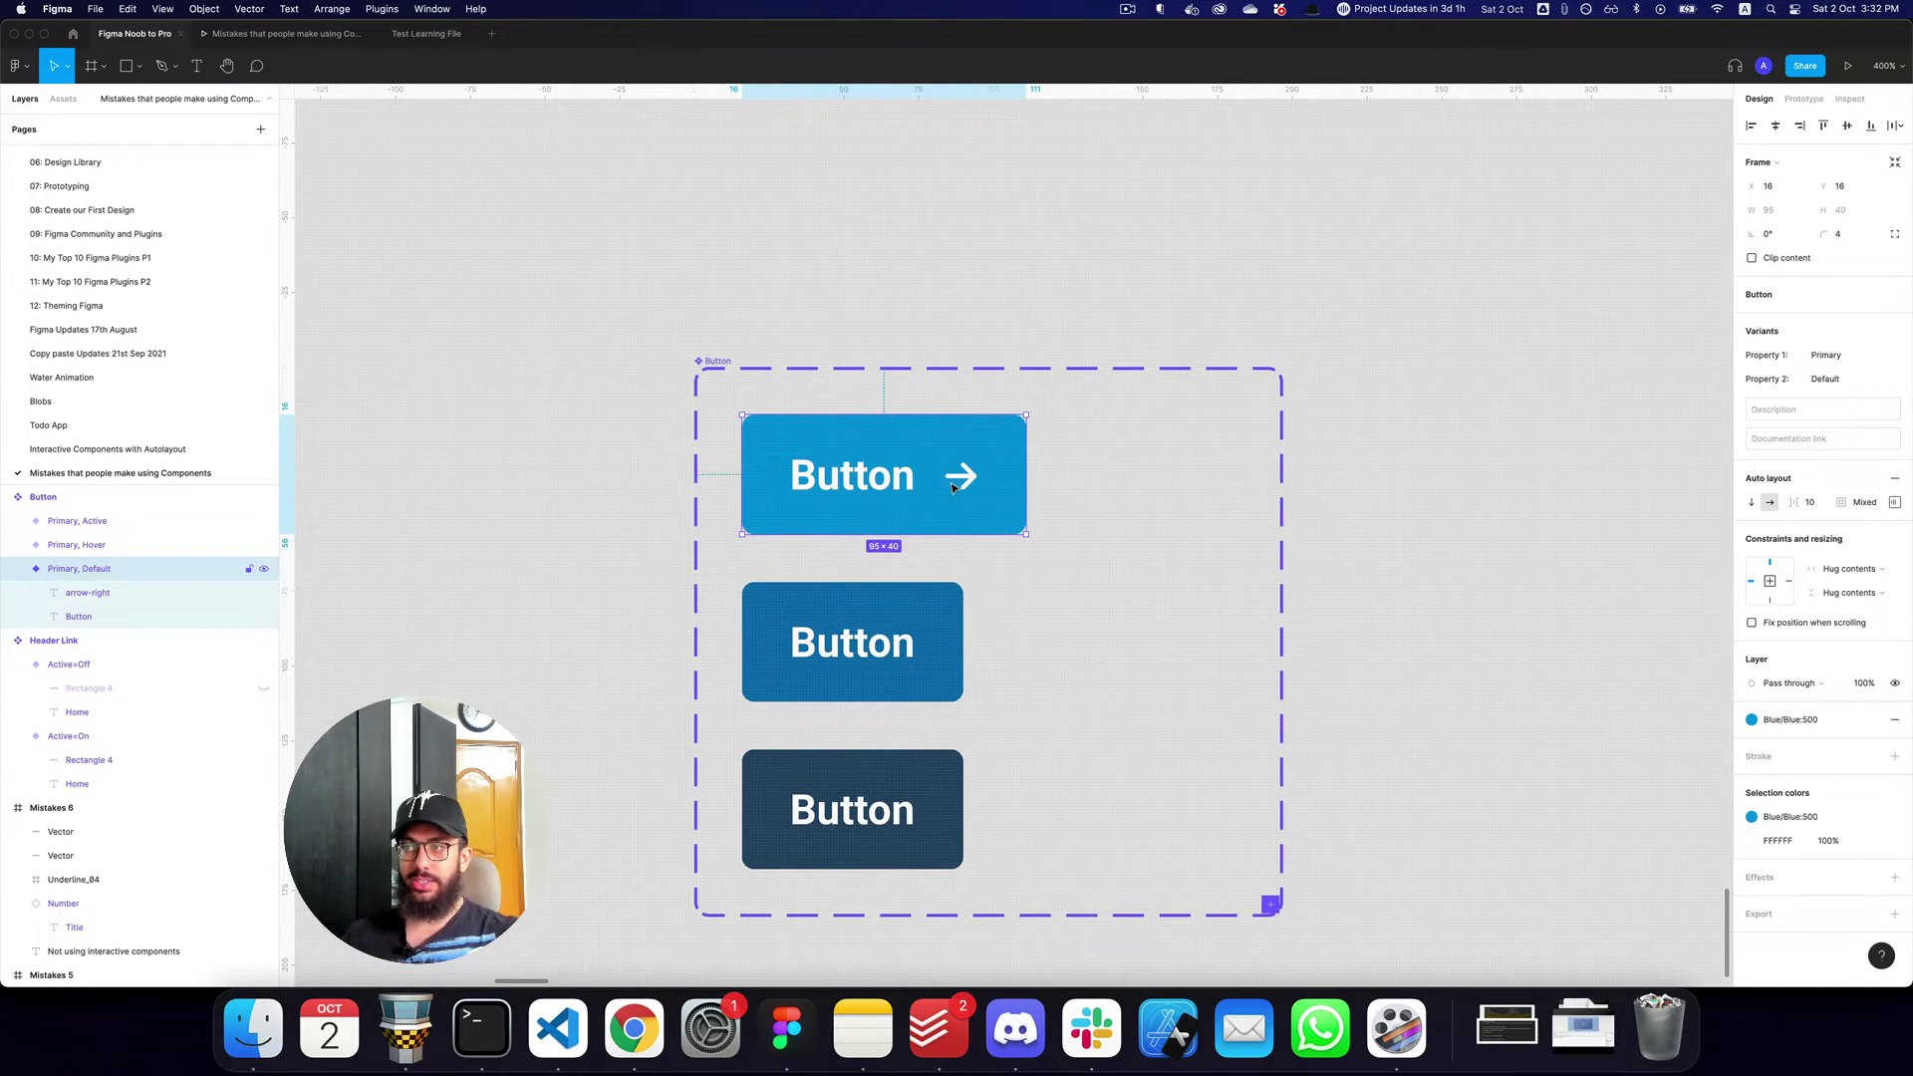
left_click(759, 611)
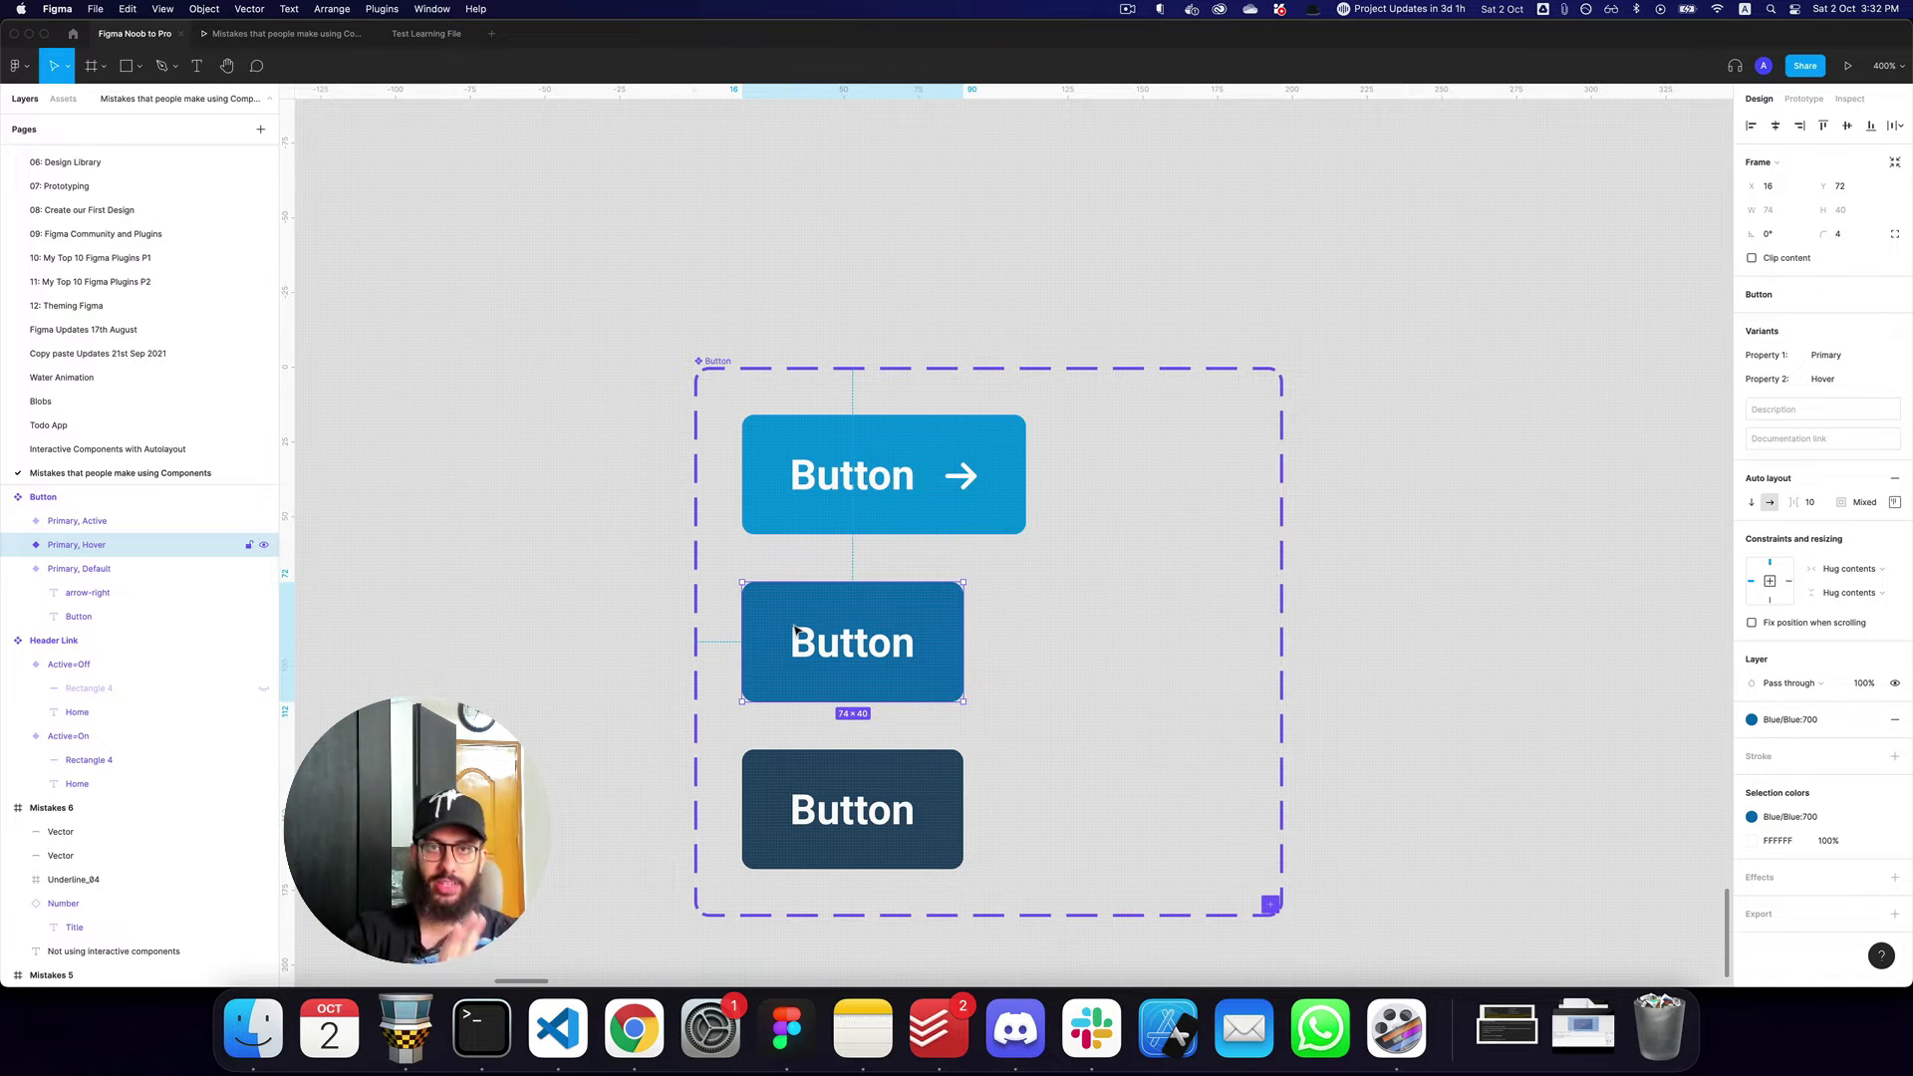
key("super+z")
key("super+z")
key("super+z")
key("super+z")
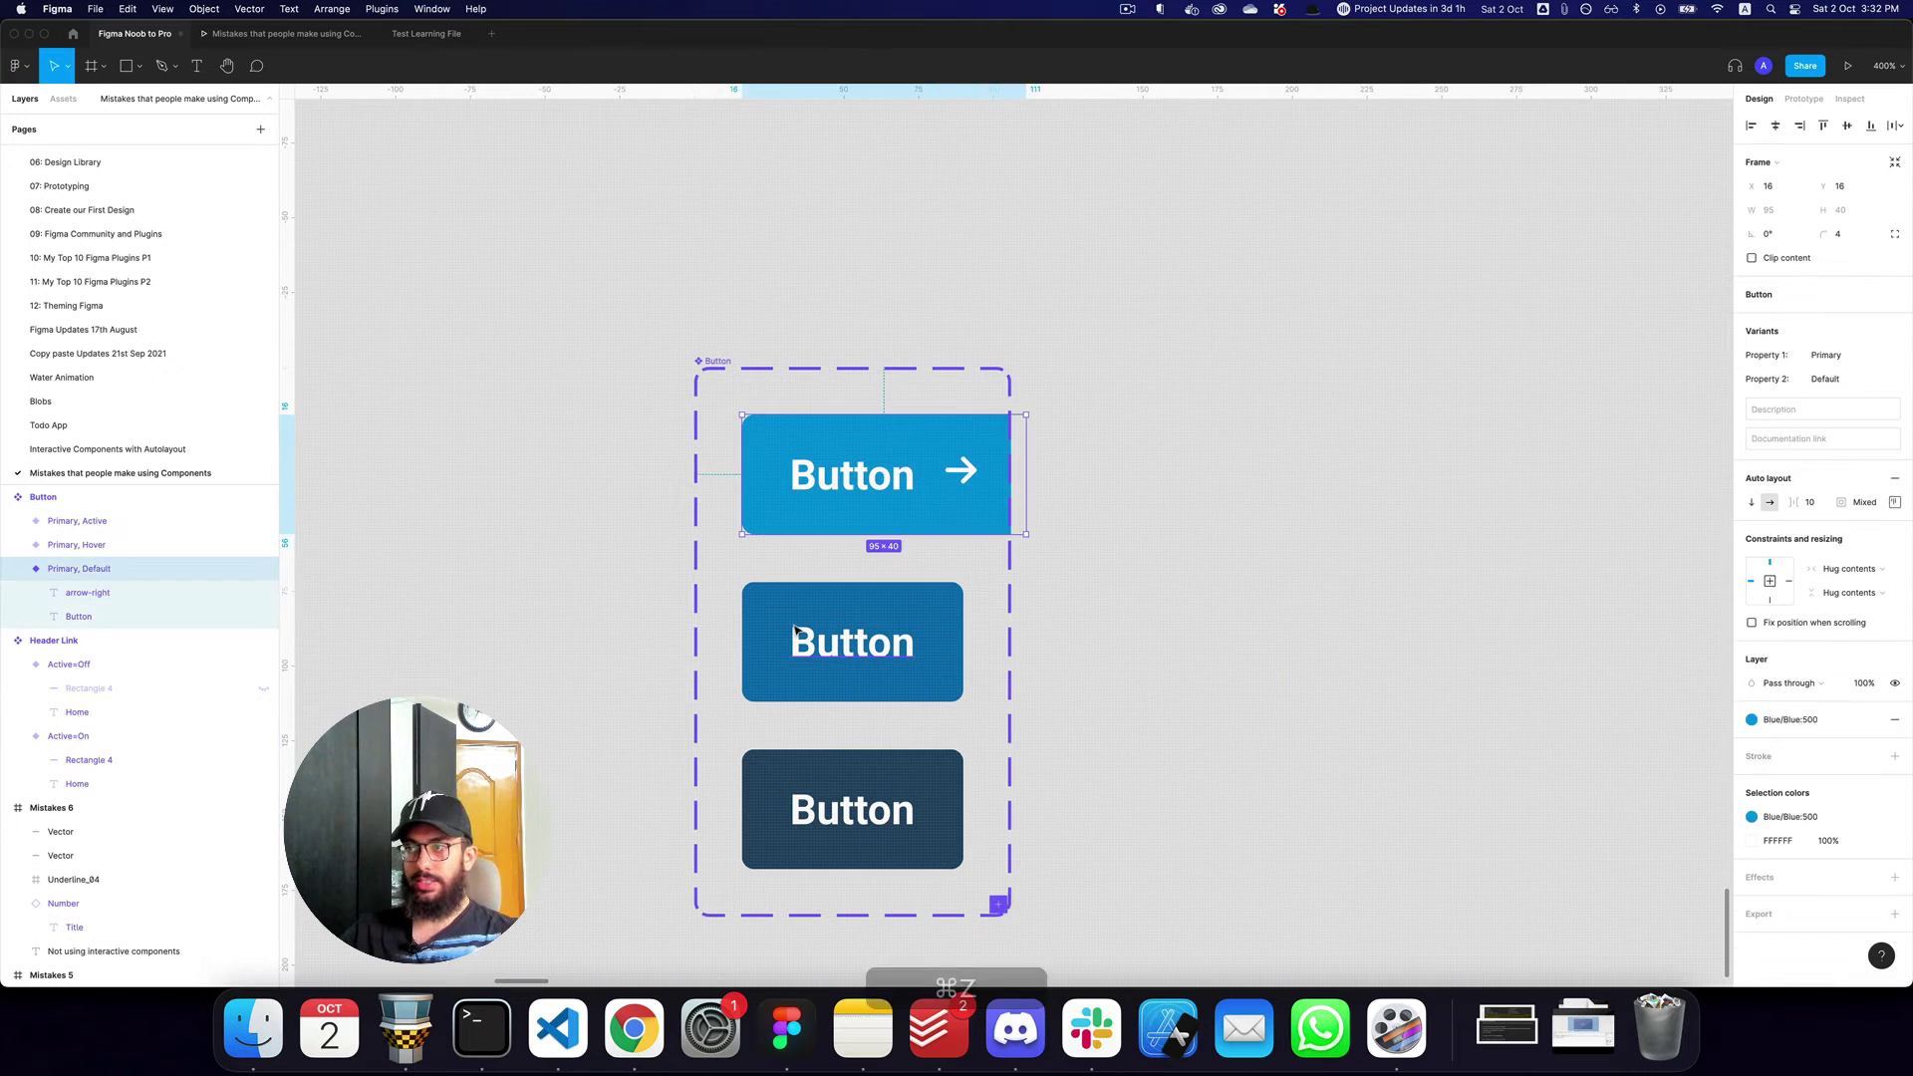
key("super+z")
key("super+z")
key("super+z")
key("super+z")
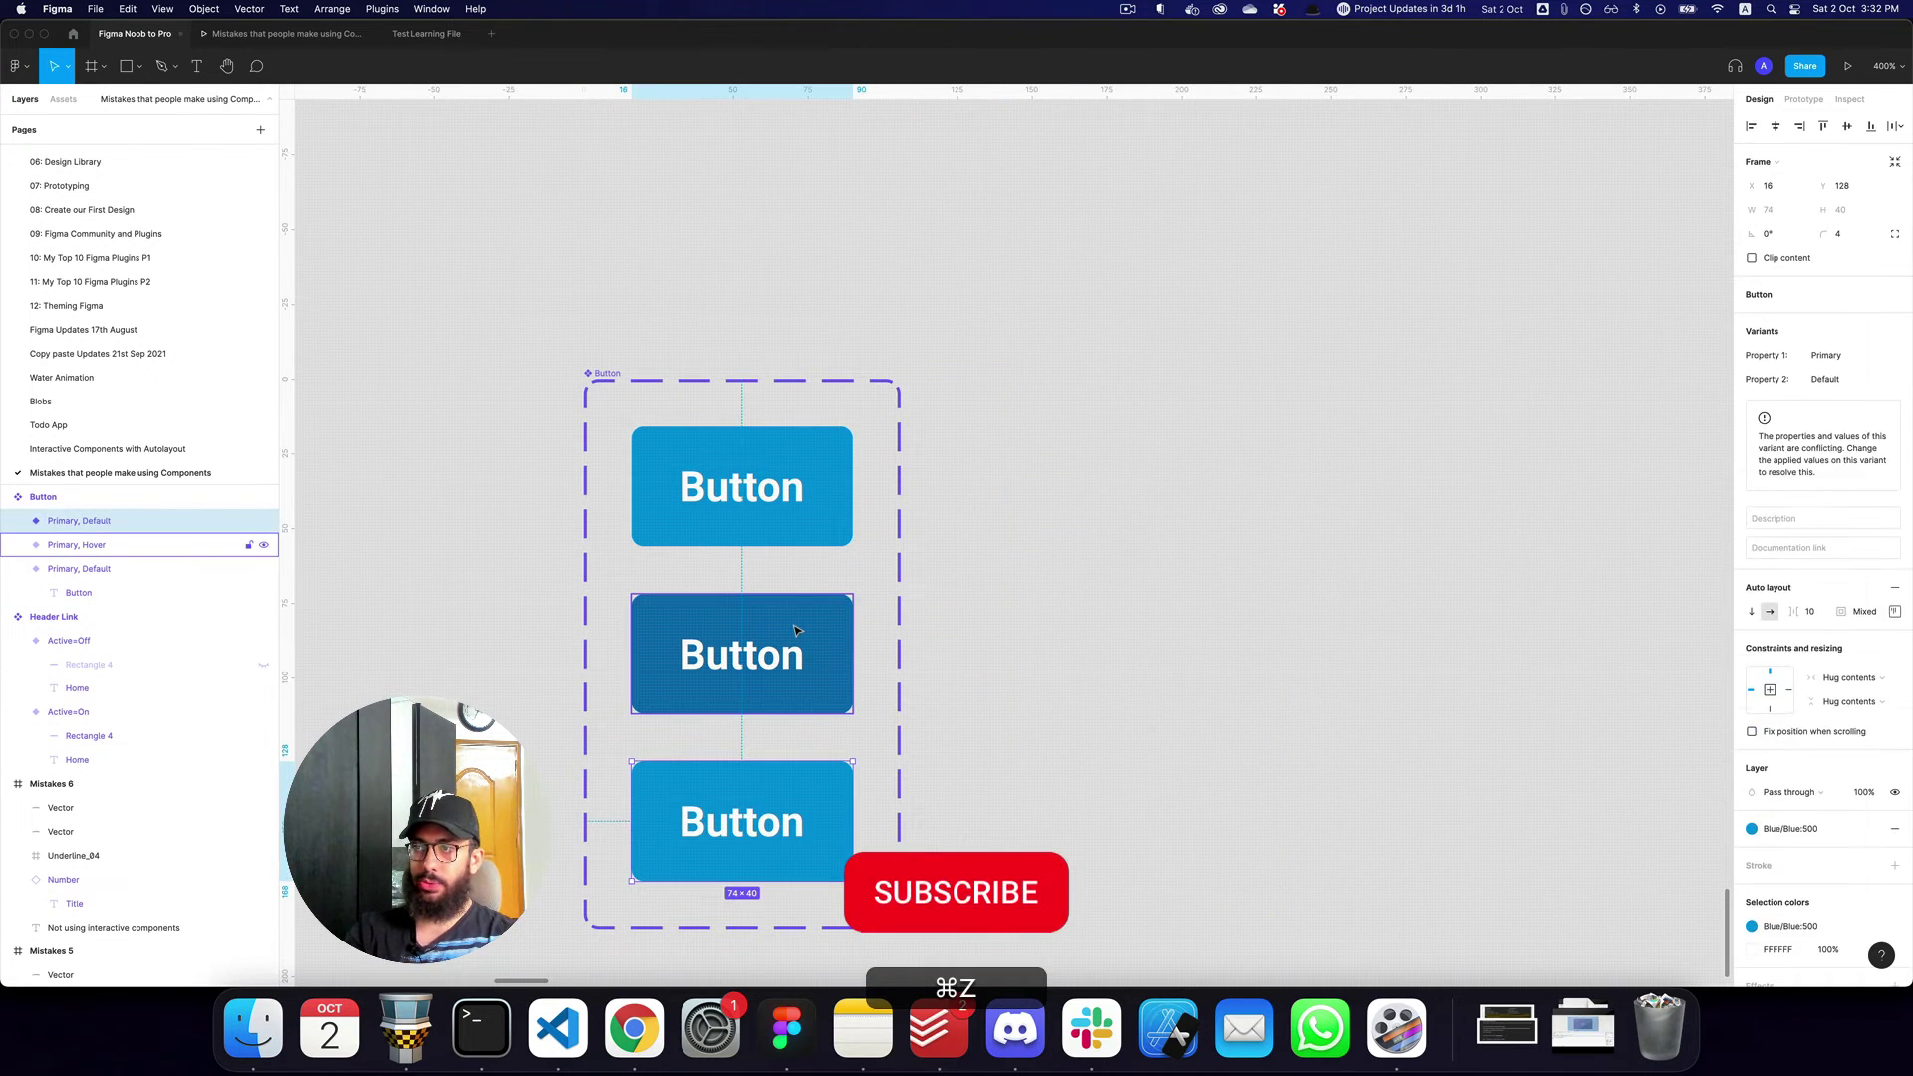
key("super+z")
key("super+z")
key("super+z")
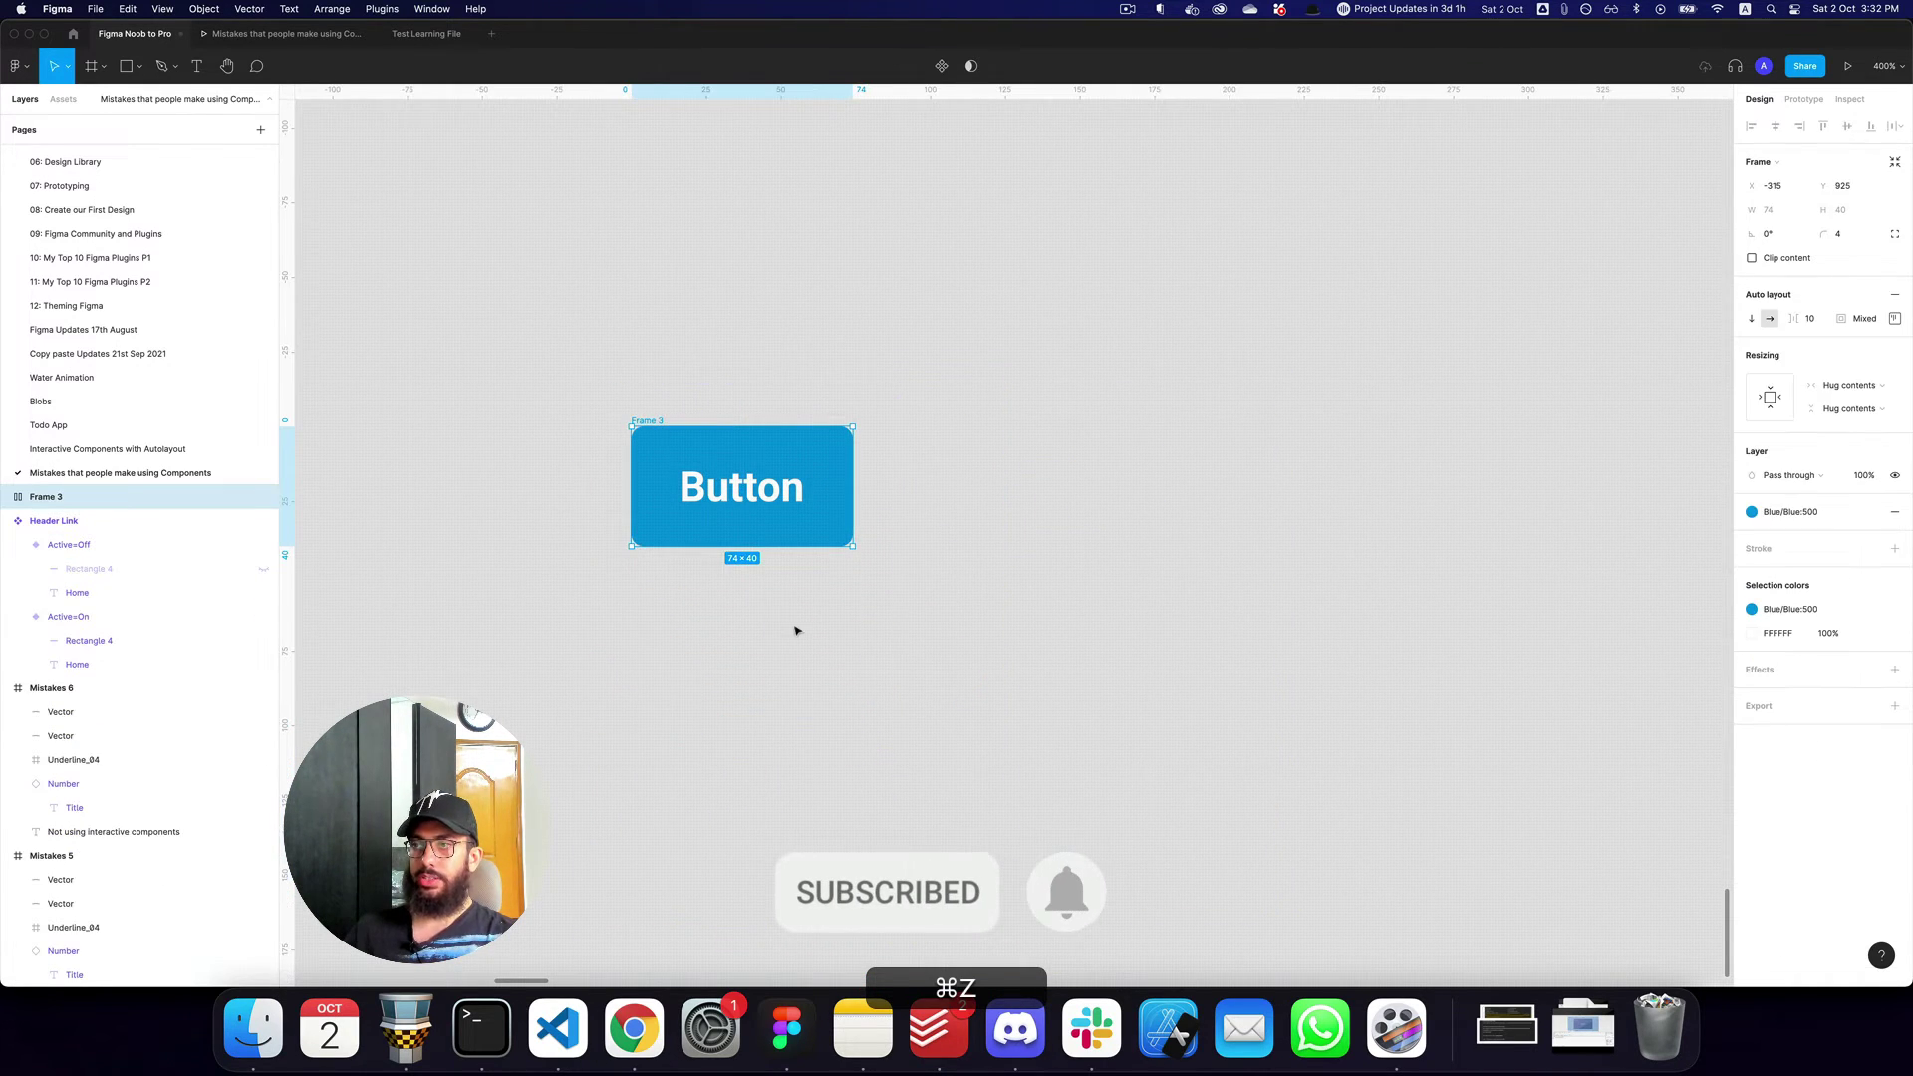
key("super+shift+z")
Rename the button frame to "base structure button" and turn it into a component.
key("super+shift+r")
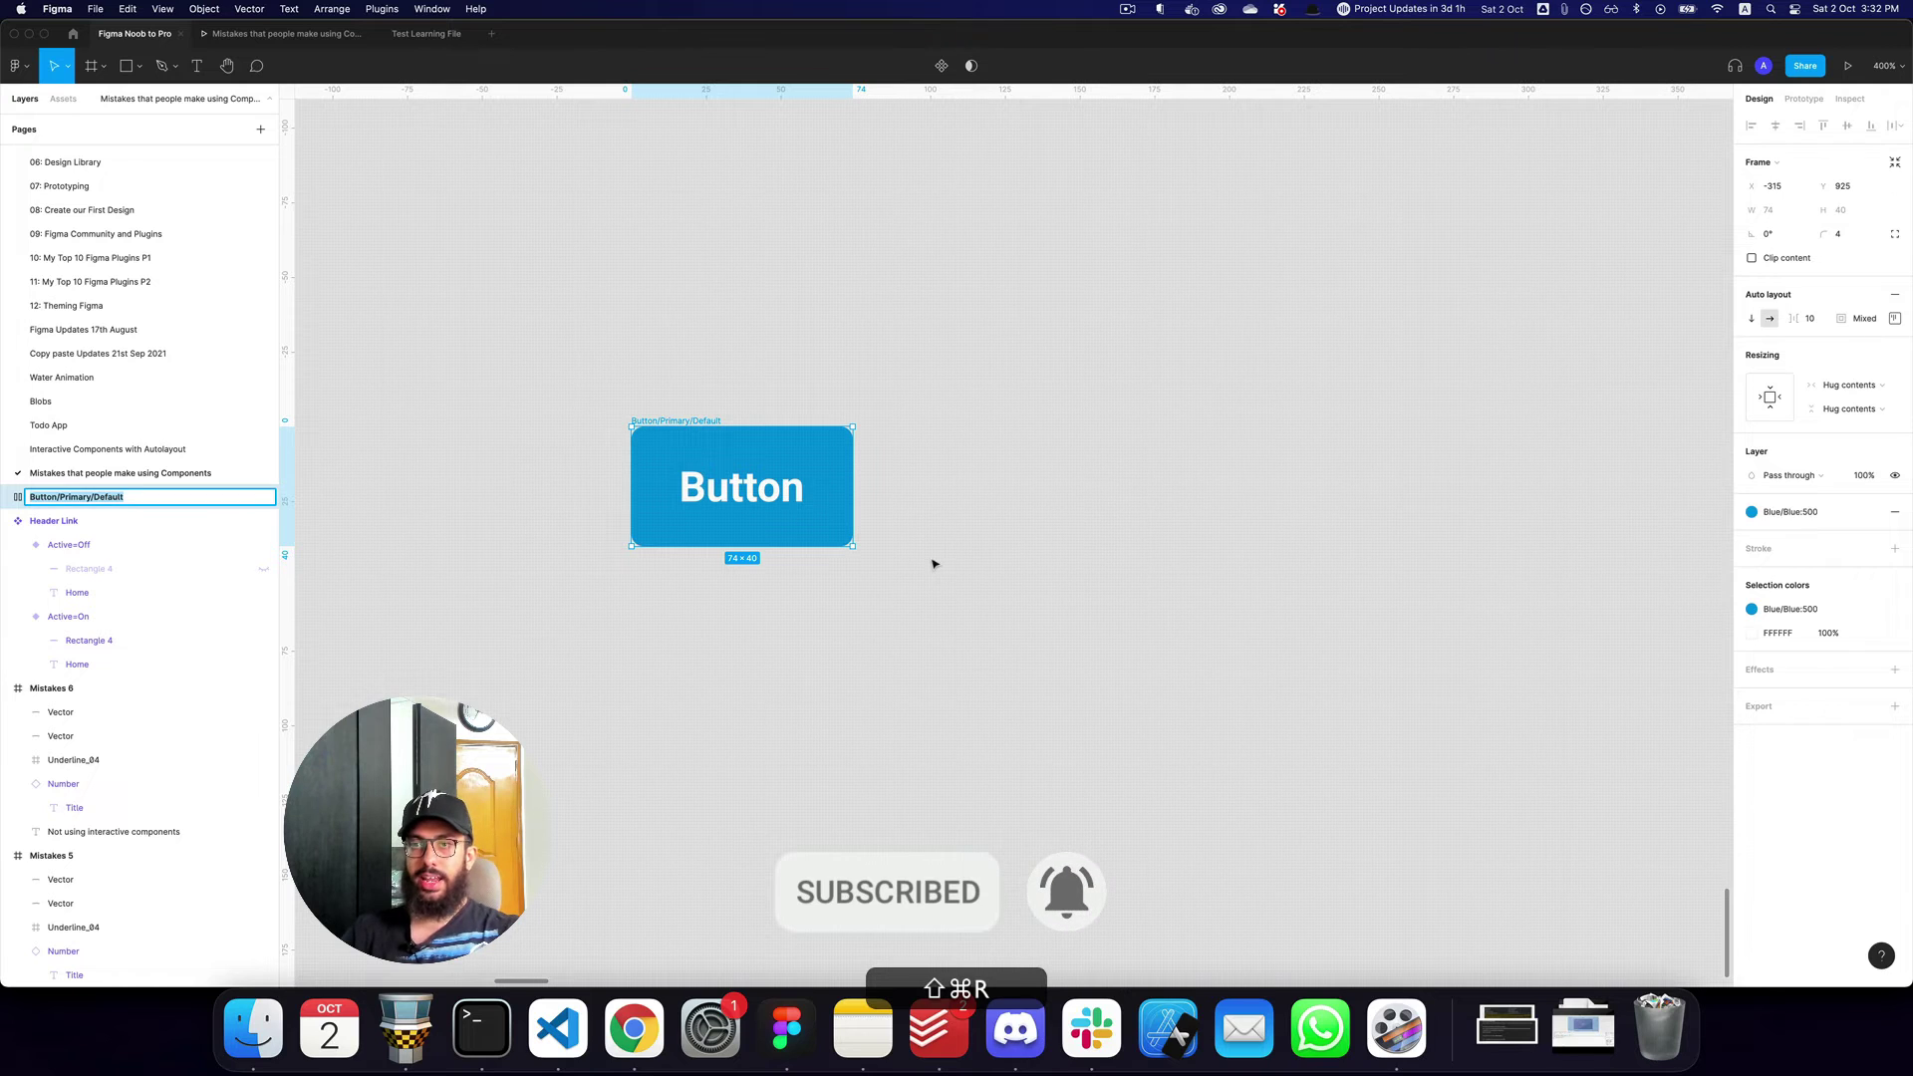
type("base stru")
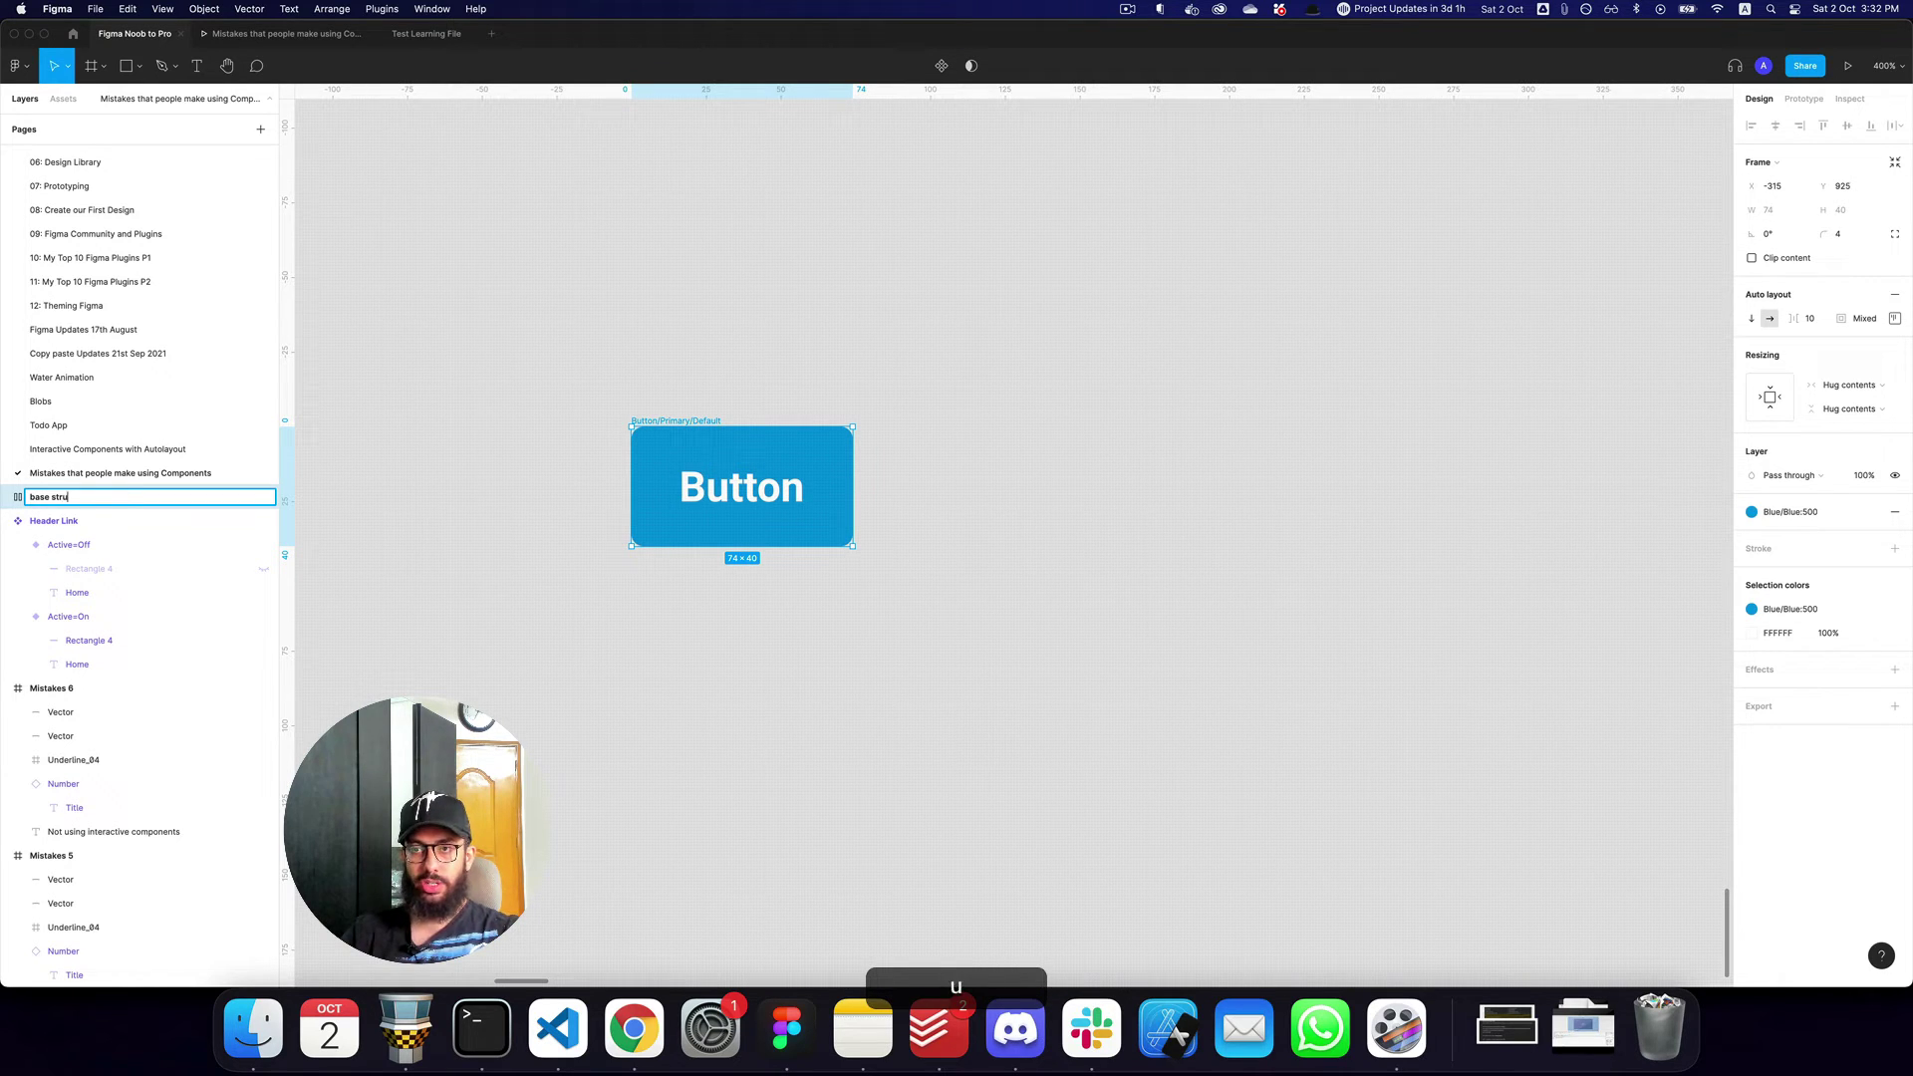
type("cture button")
key("Return")
key("alt+super+k")
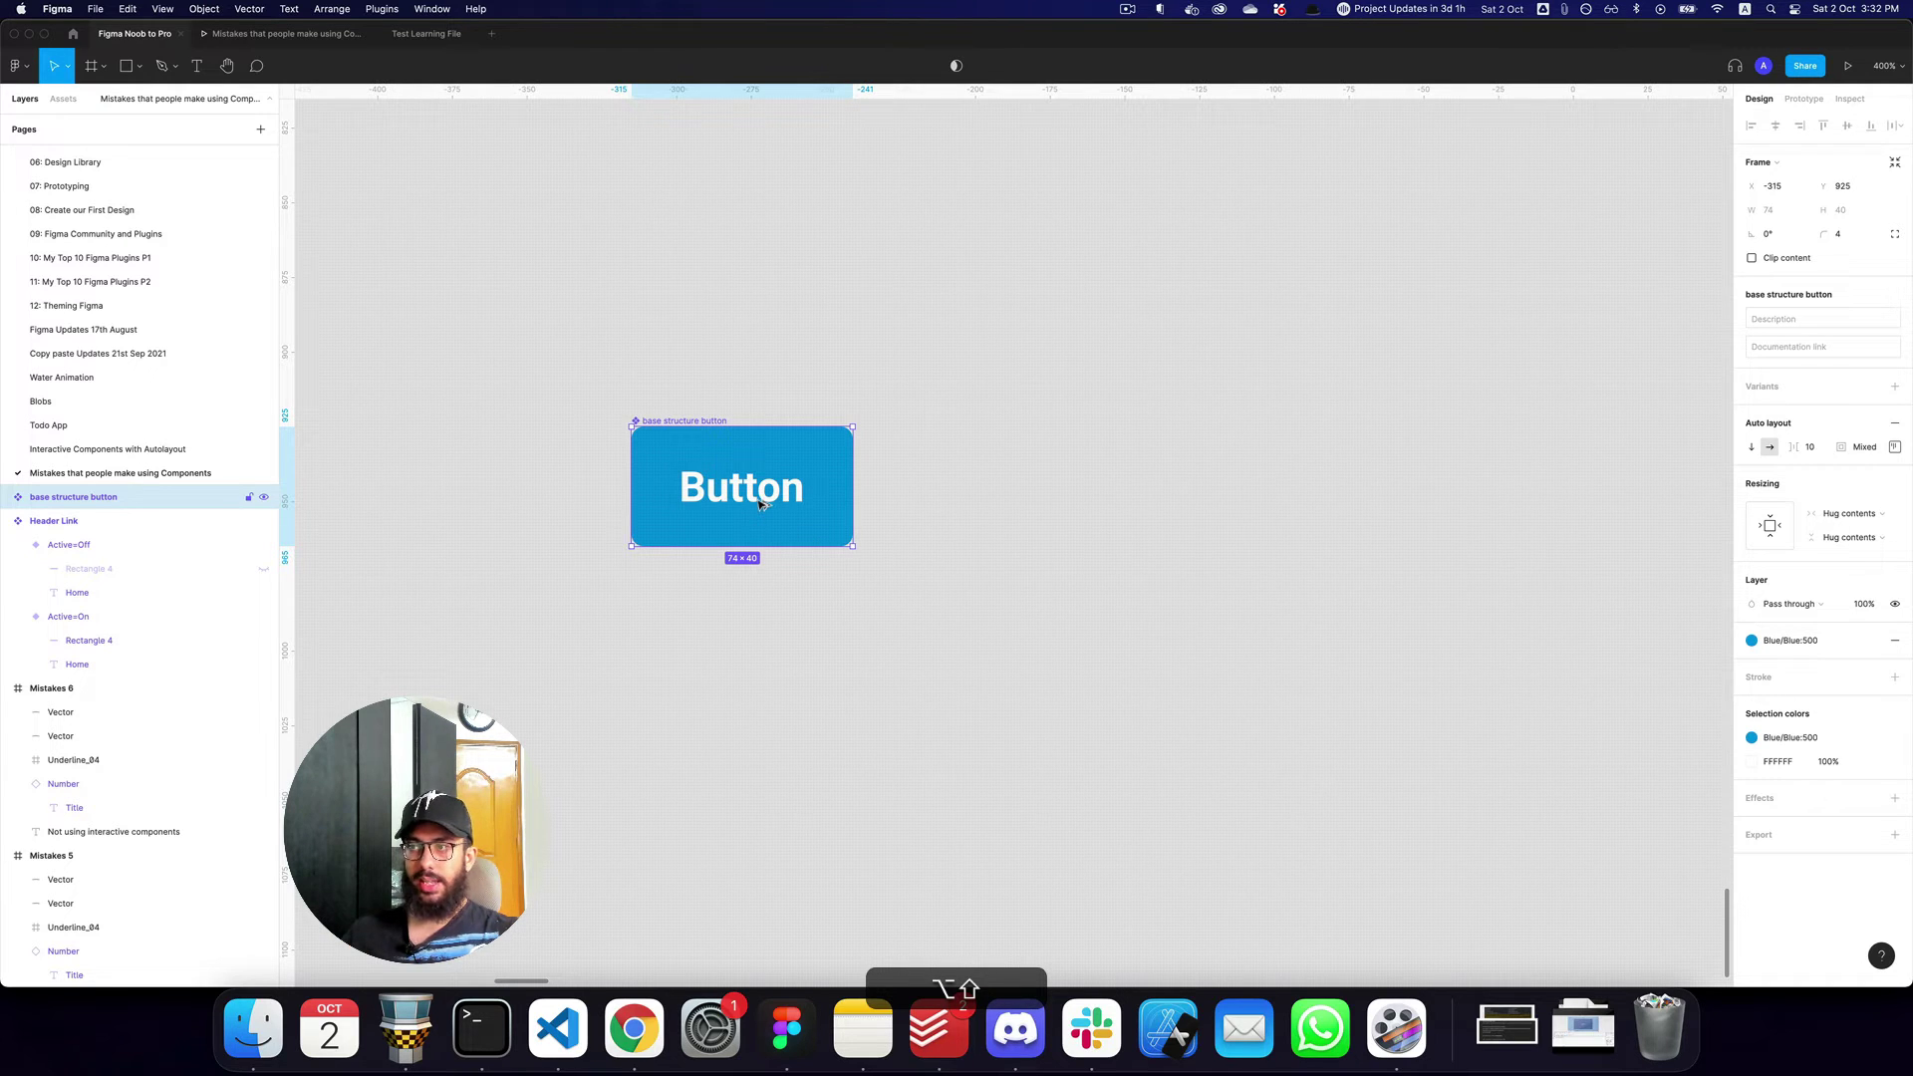
Place an instance of the base structure button to the right of the original and wrap it in a new component.
left_click_drag(760, 503, 1301, 488)
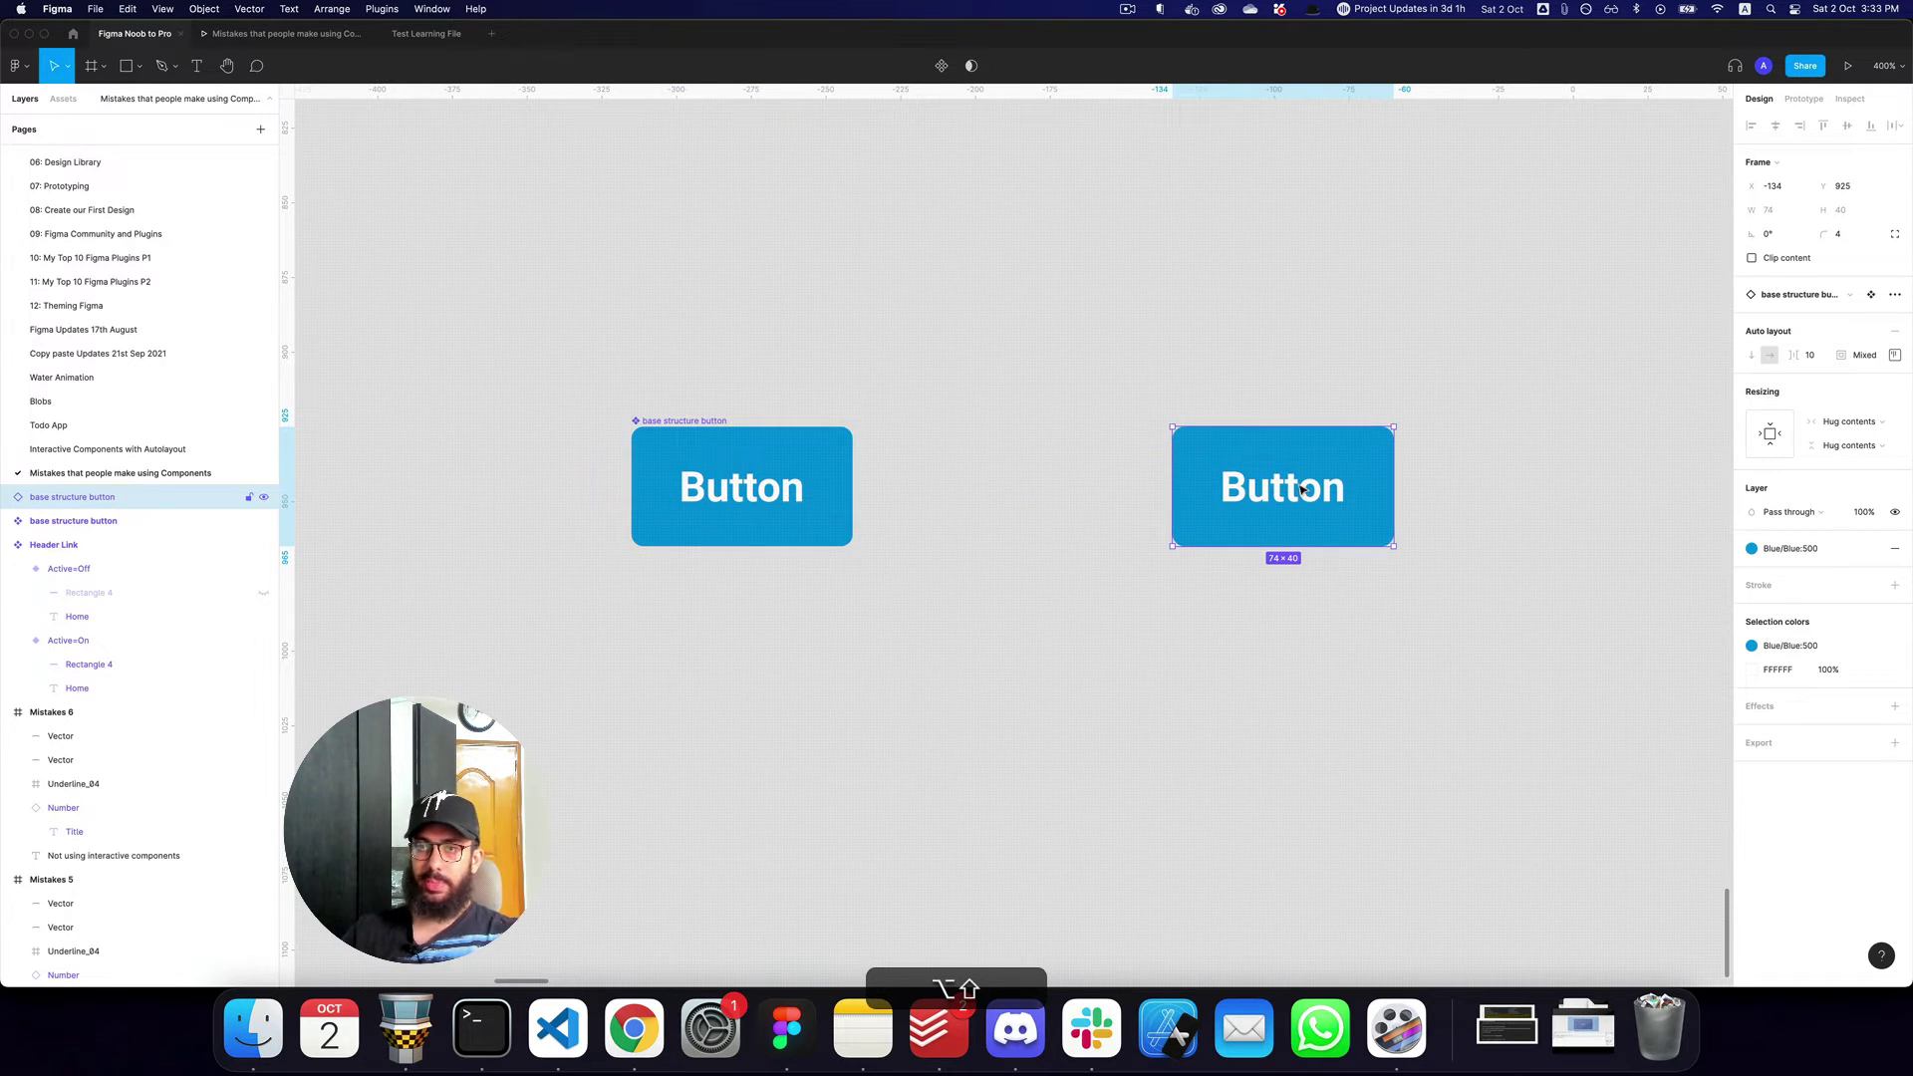
key("alt+super")
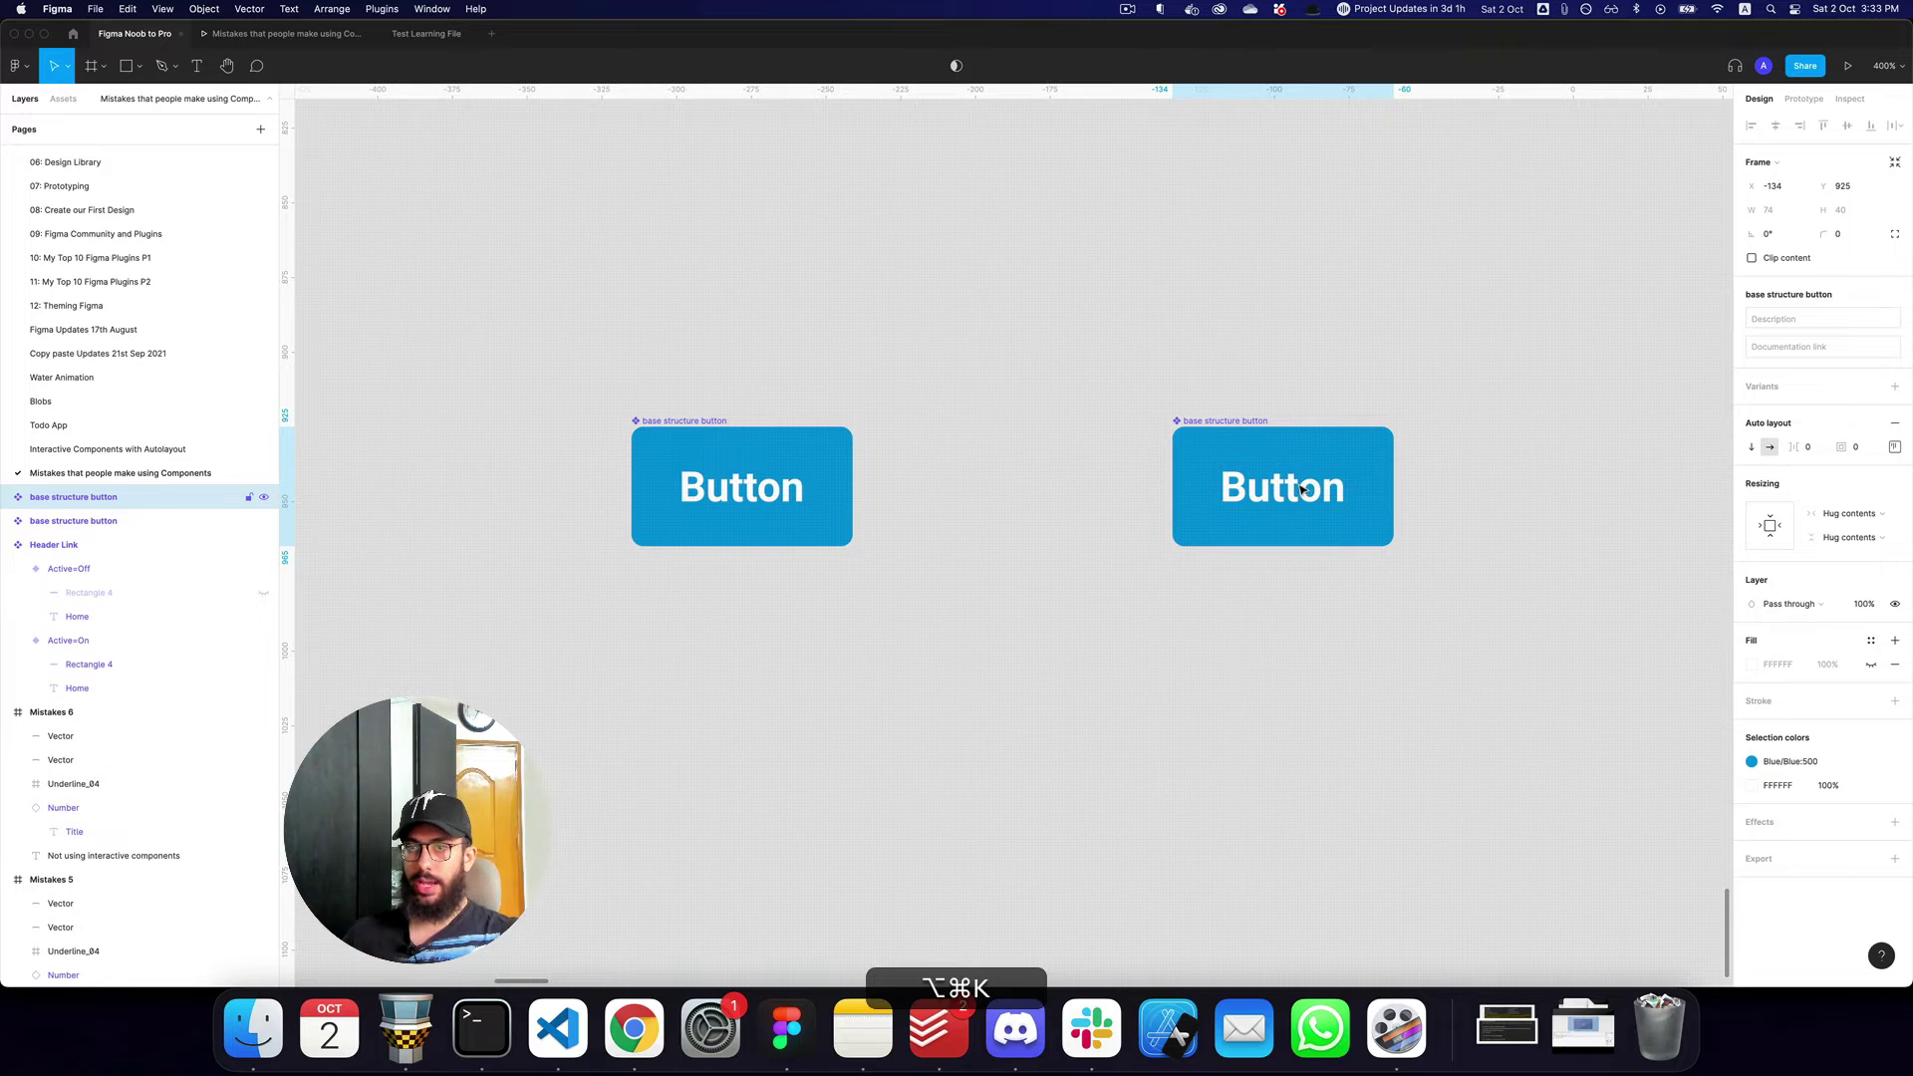
key("alt+super+k")
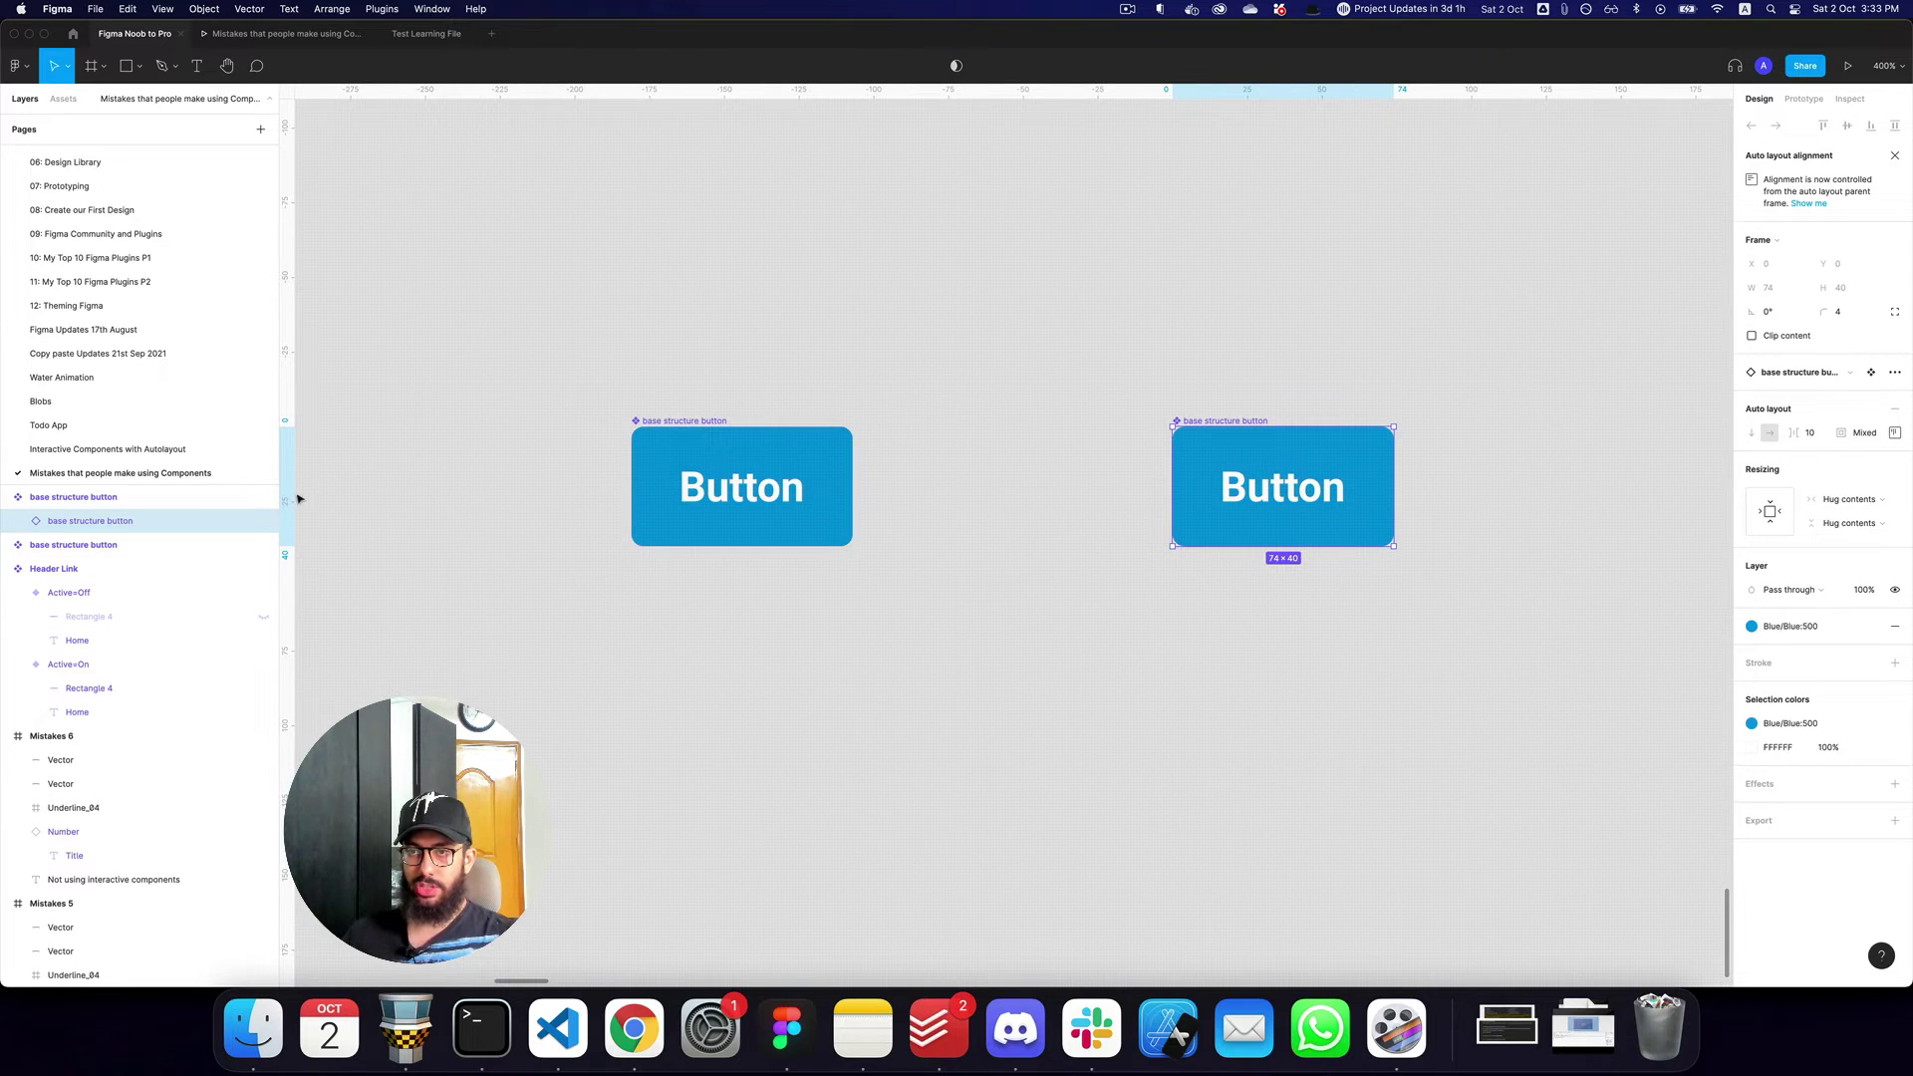
Rename the new wrapping component to Button/Primary/Default.
left_click(229, 498)
key("super+r")
type("Butto")
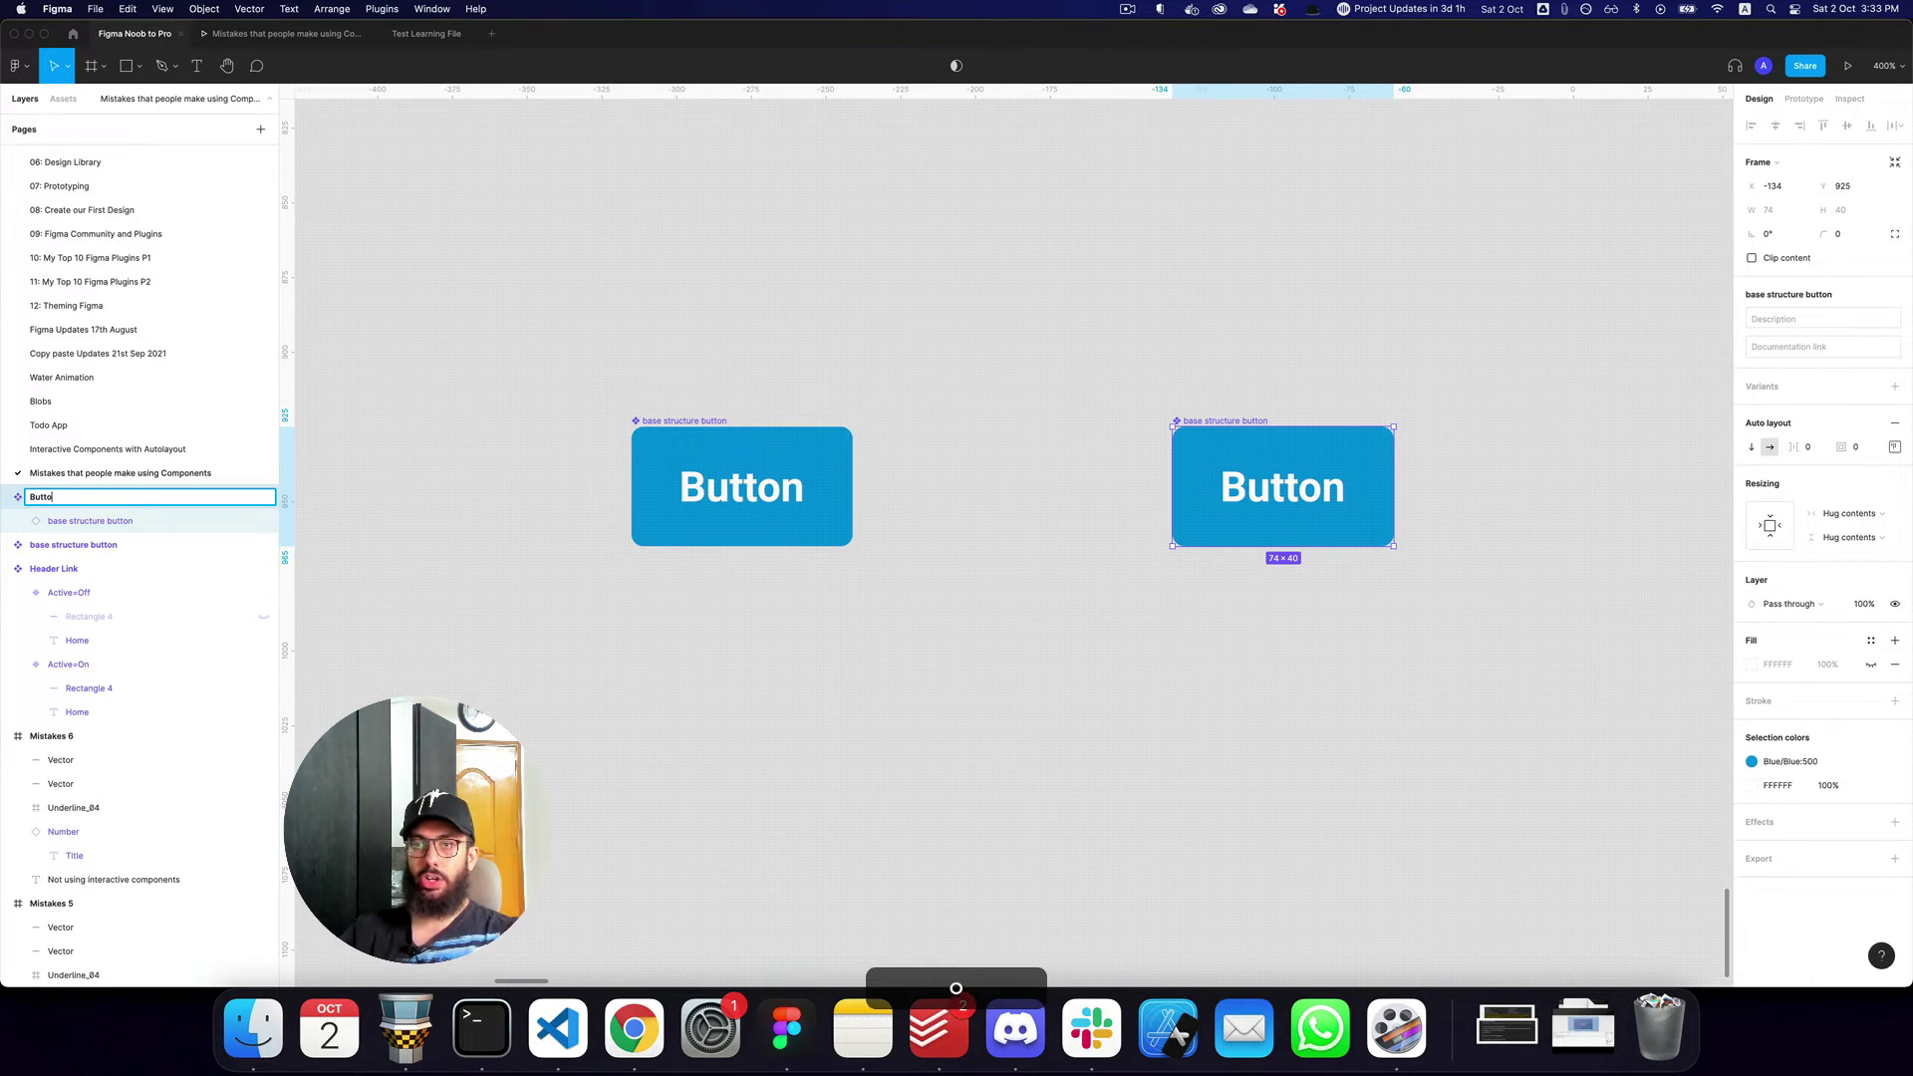
type("n/Primary?")
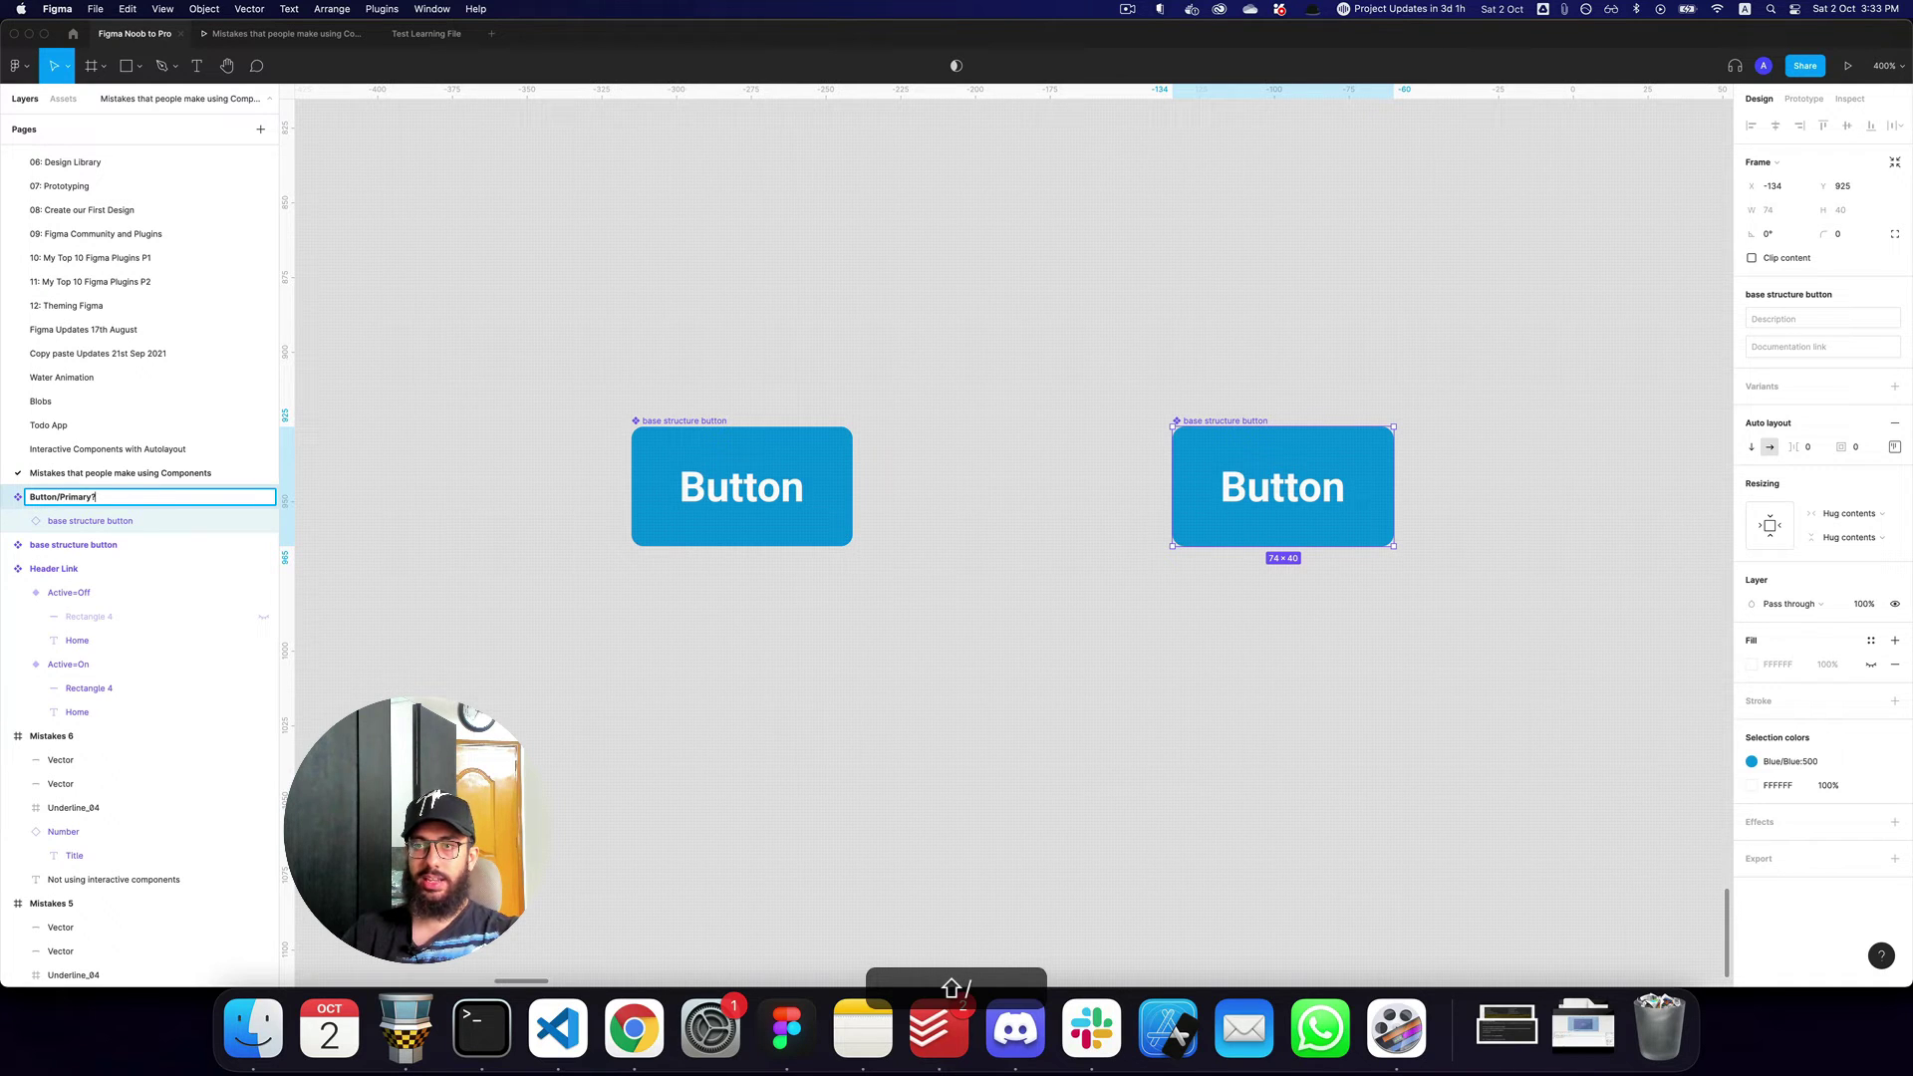
key("BackSpace")
type("/")
type("Default")
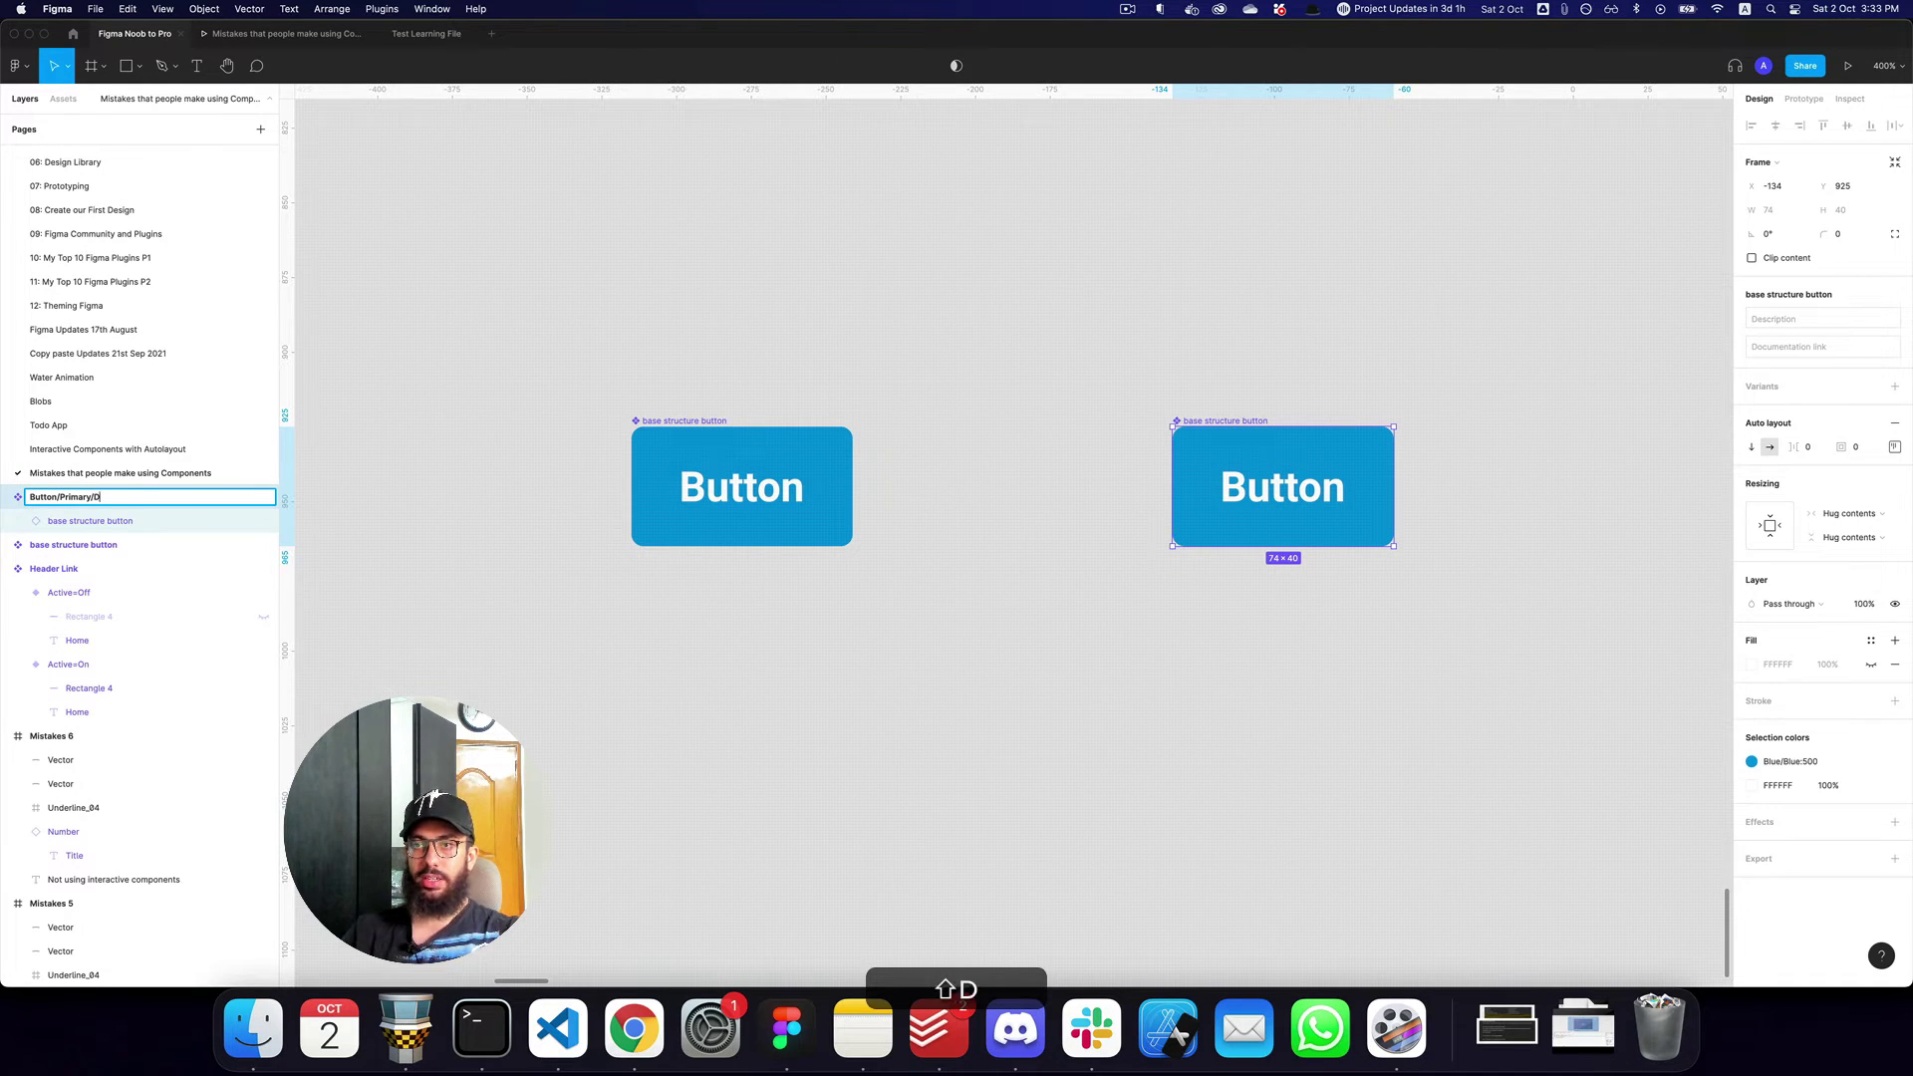
key("Return")
Add a second variant to the Button/Primary/Default component.
scroll(608, 522, "right", 1)
scroll(607, 523, "right", 1)
scroll(608, 523, "down", 1)
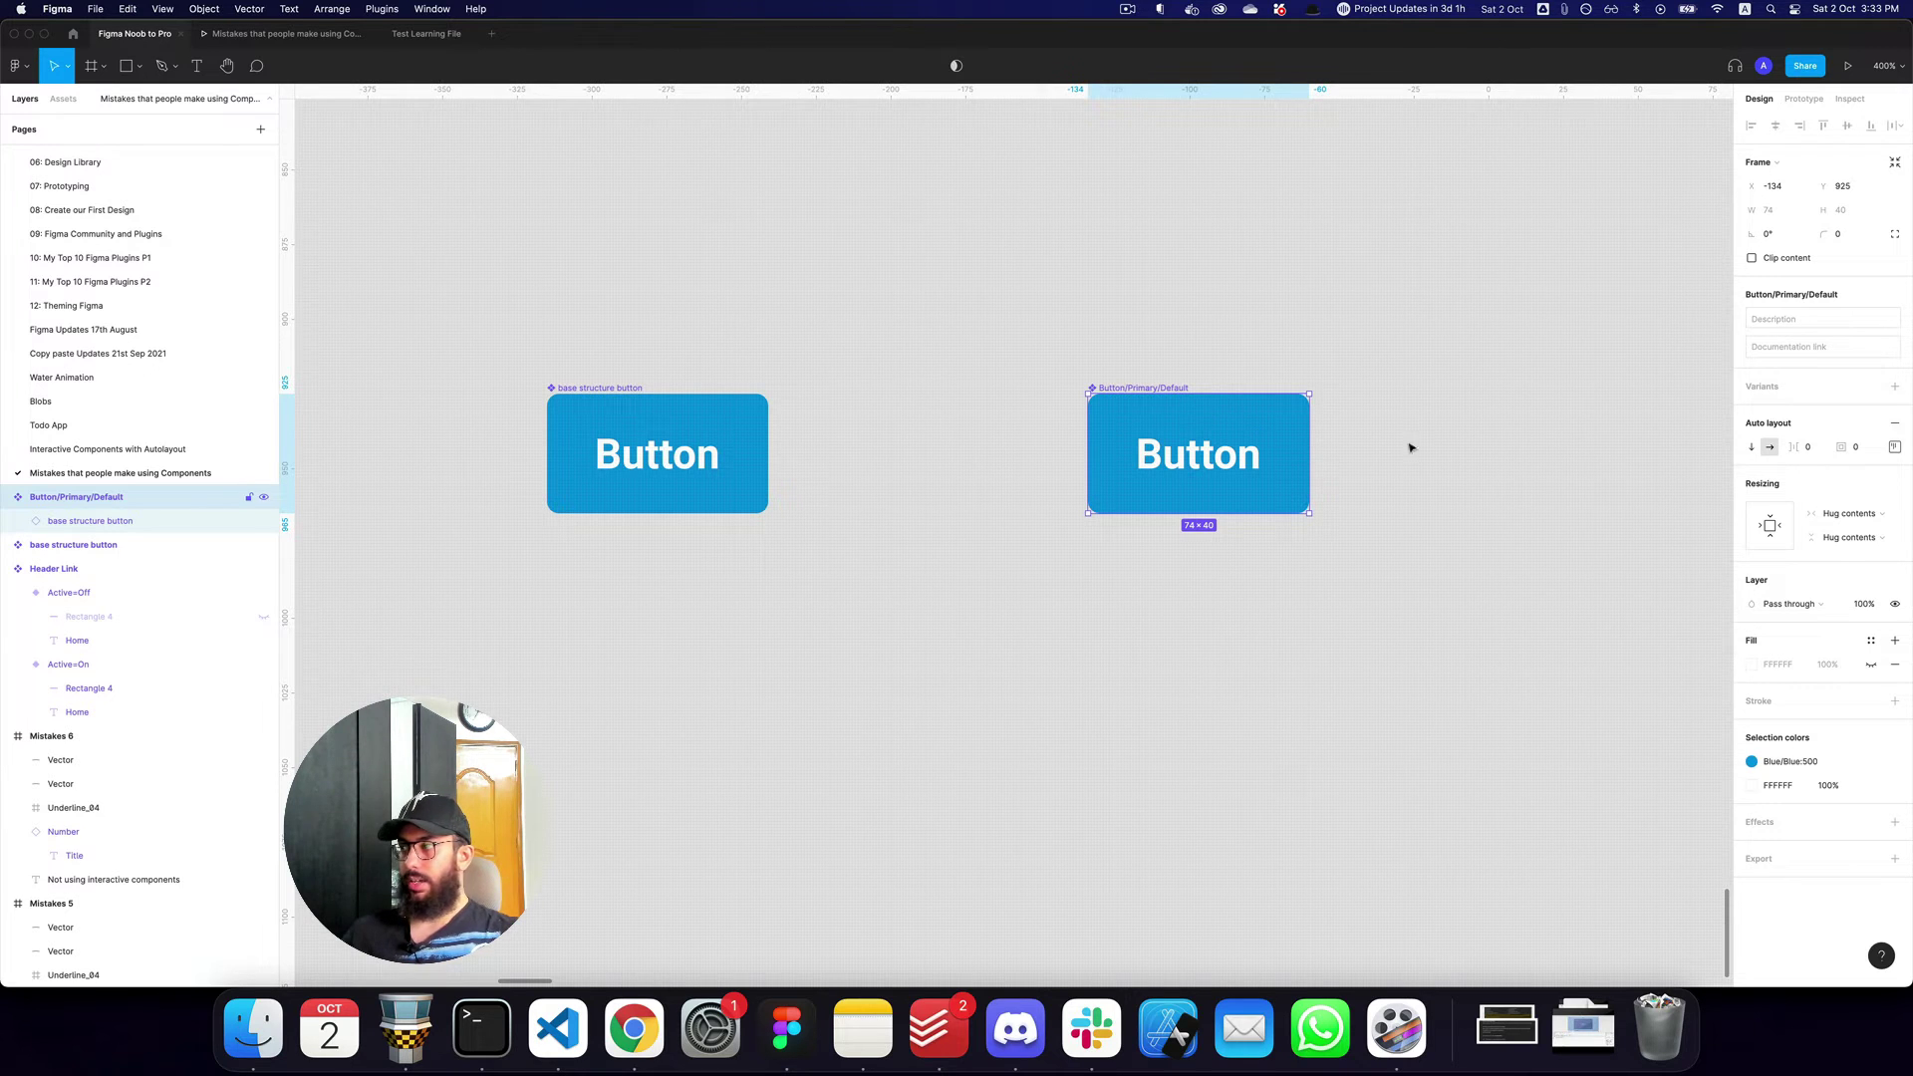
left_click(1893, 386)
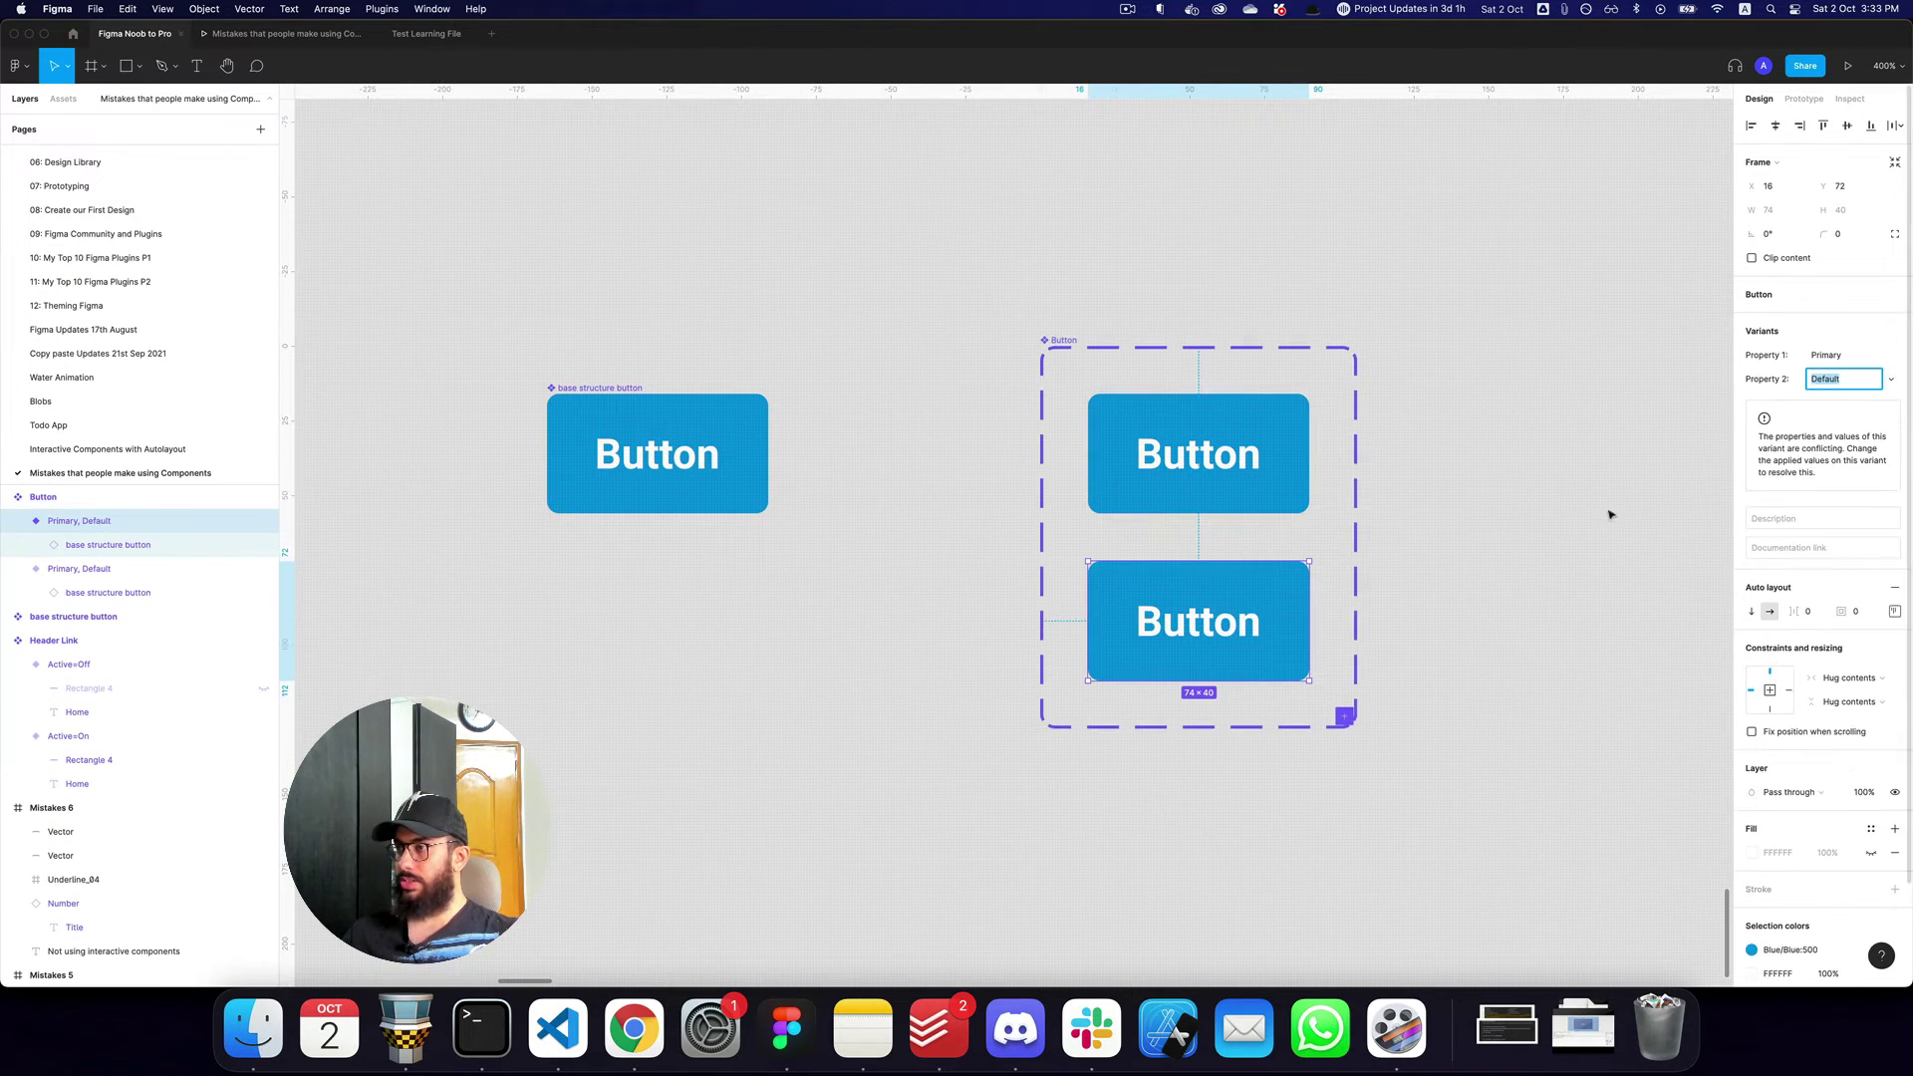
Apply the Blue:700 colour style to the fill of the base structure button instance nested in the second variant.
left_click(1232, 622)
left_click(1245, 613)
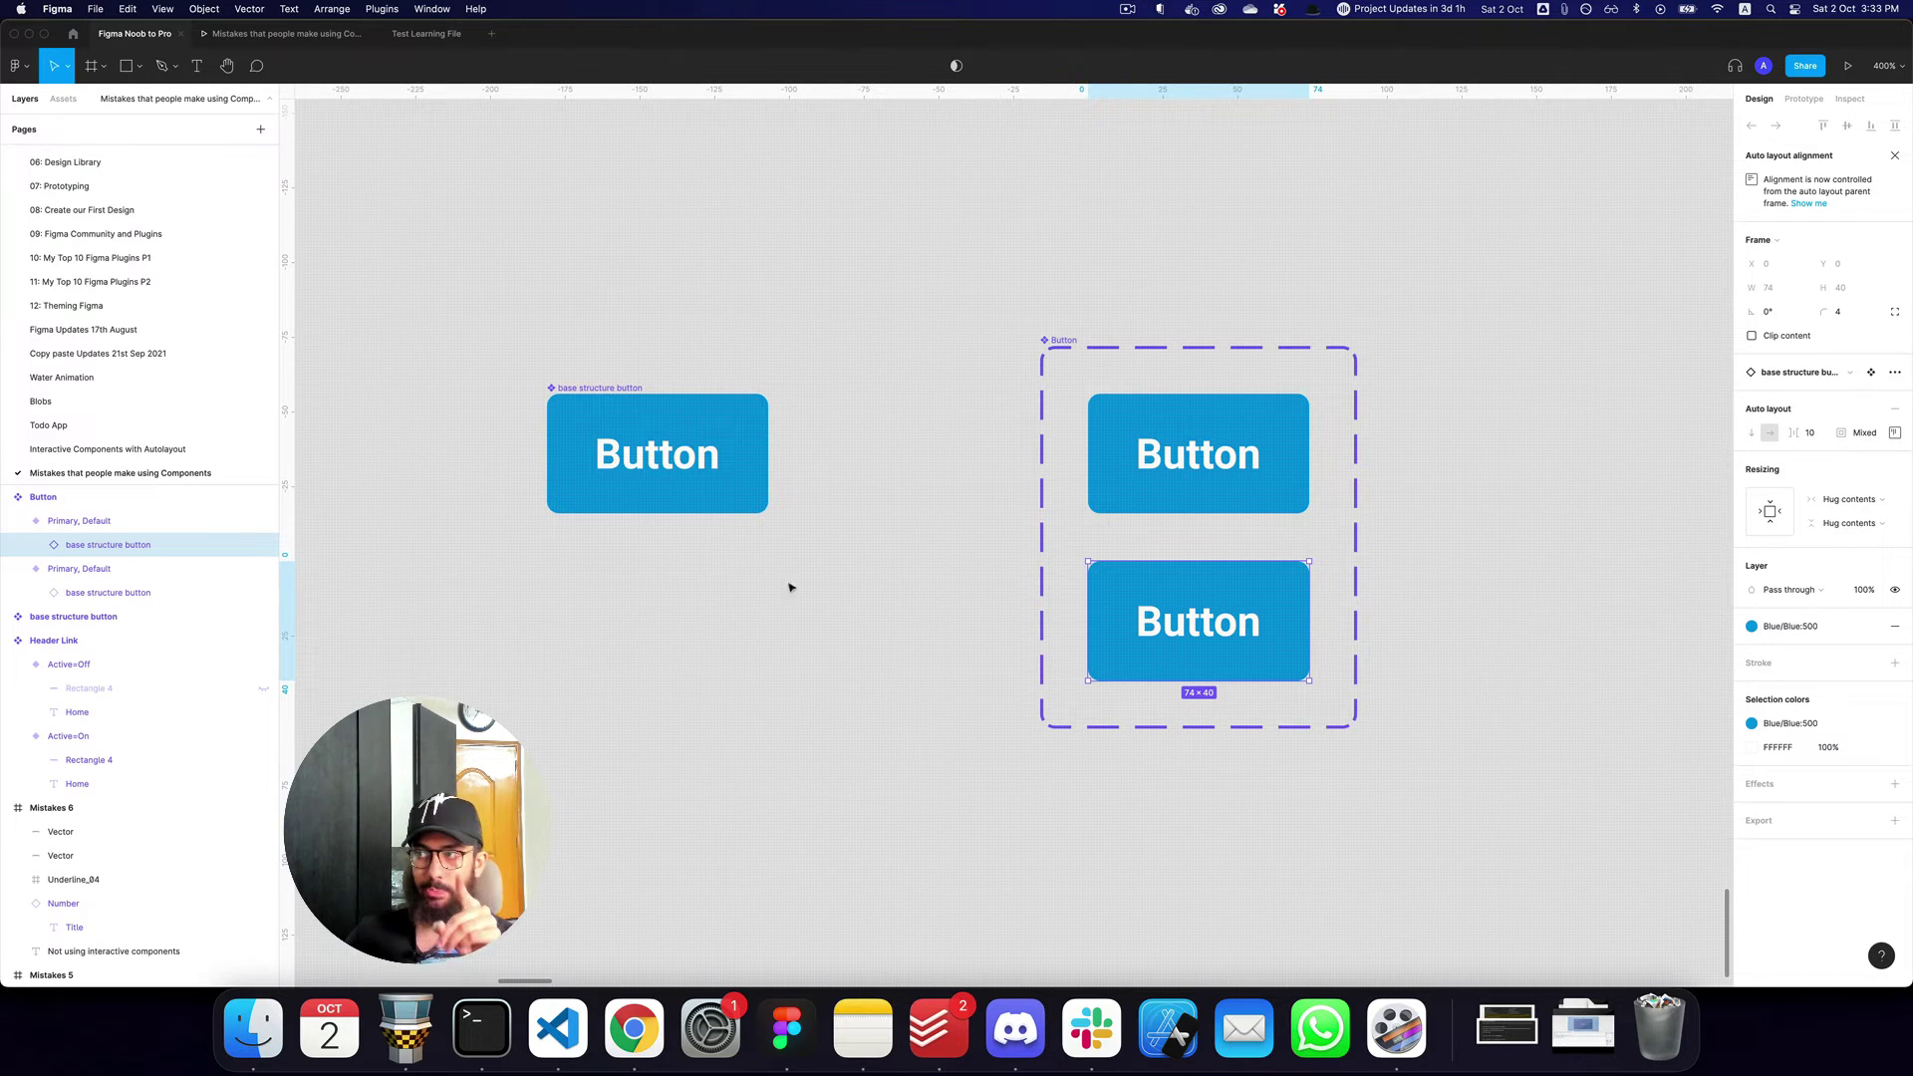
left_click(1250, 512)
left_click(1215, 584)
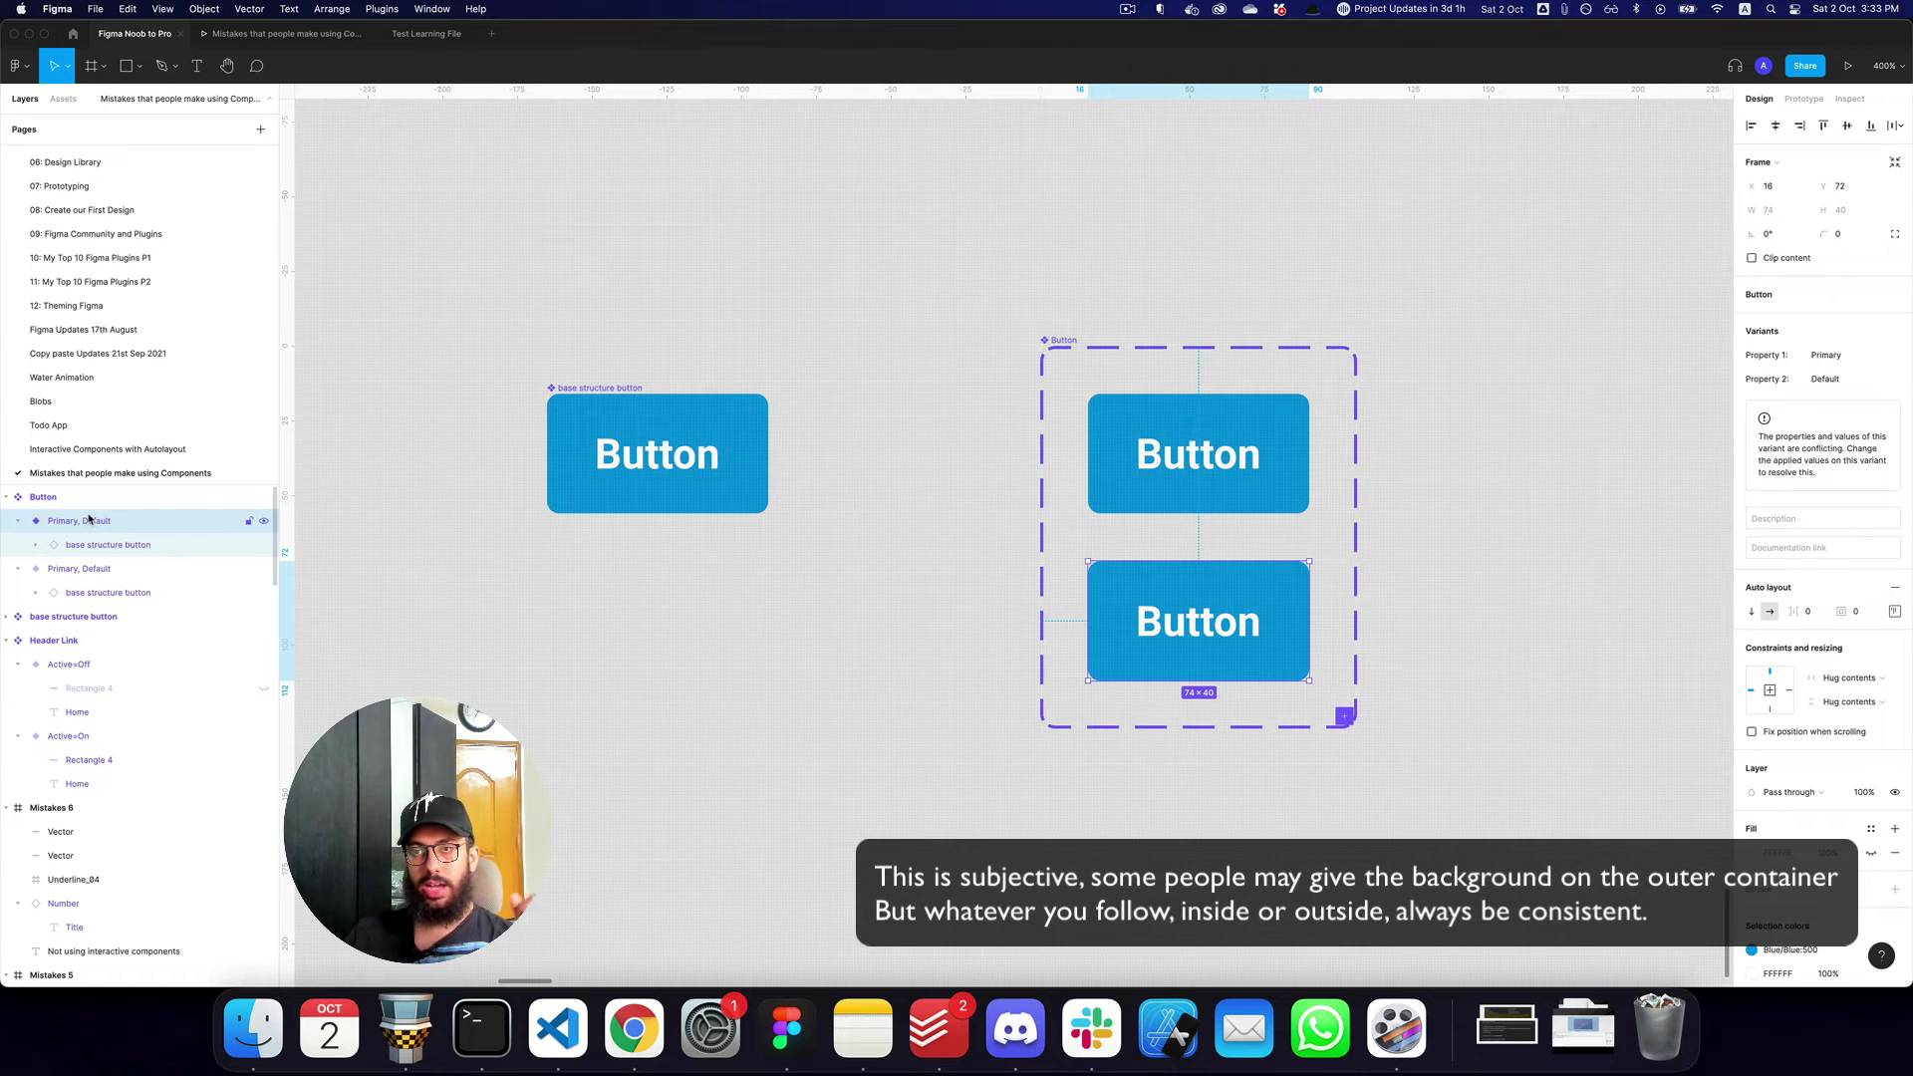
double_click(1180, 596)
left_click(1793, 626)
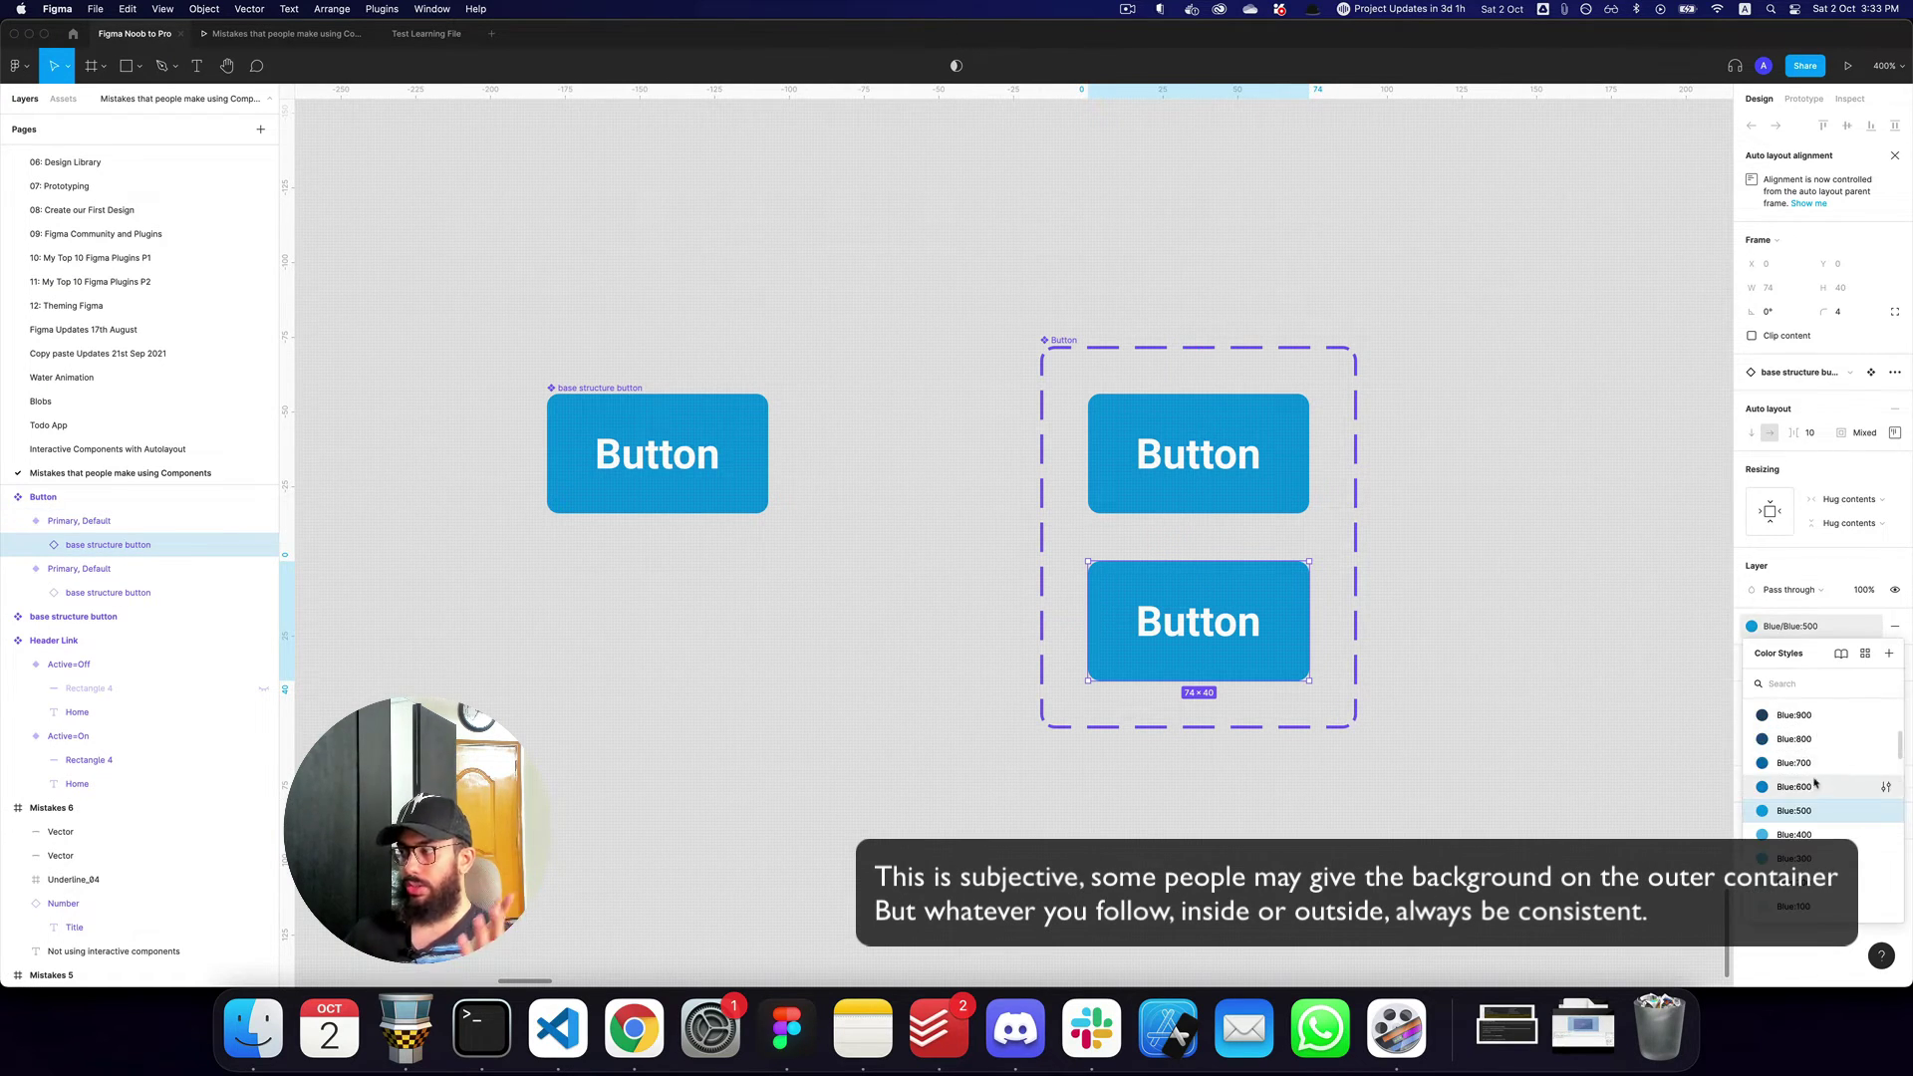
left_click(1797, 763)
left_click(1542, 666)
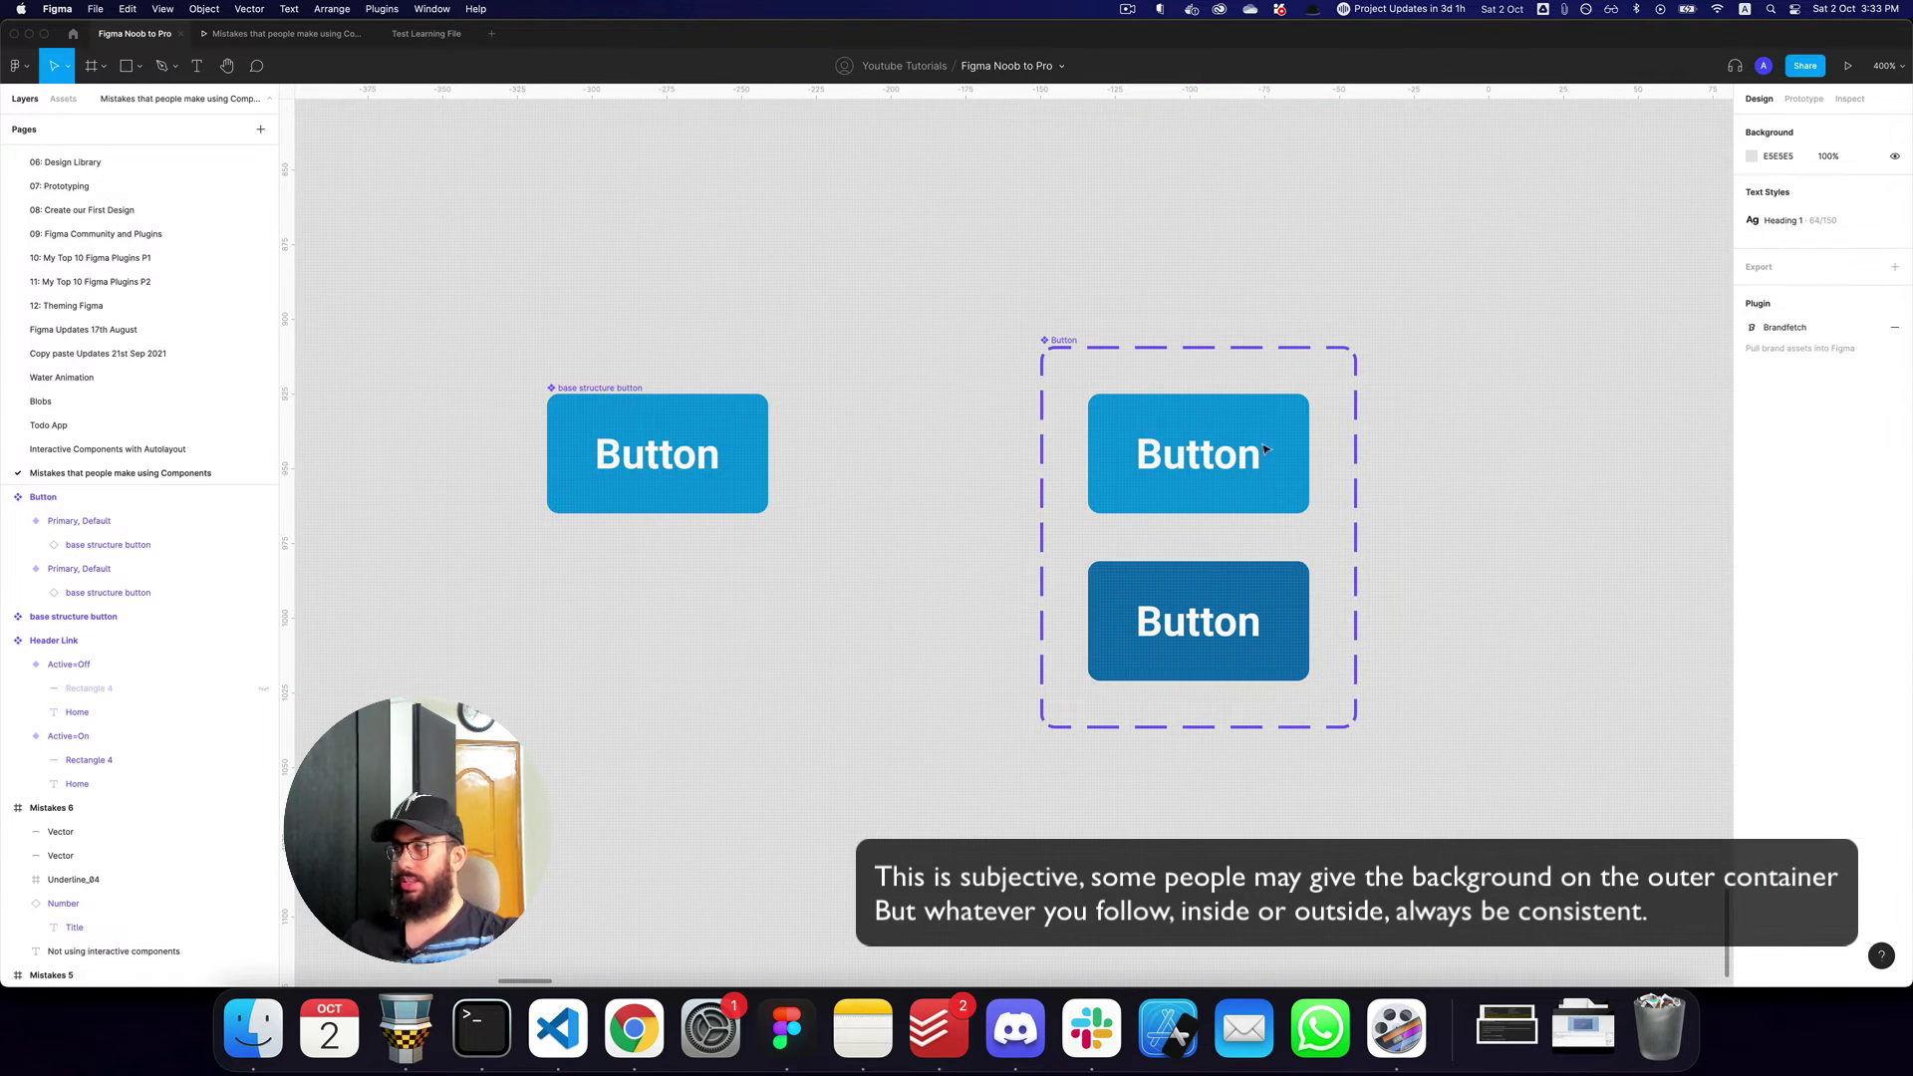
Add a third variant to the Button component set and change its blue to the Blue:900 colour style.
left_click(1061, 339)
left_click(1344, 715)
key("Escape")
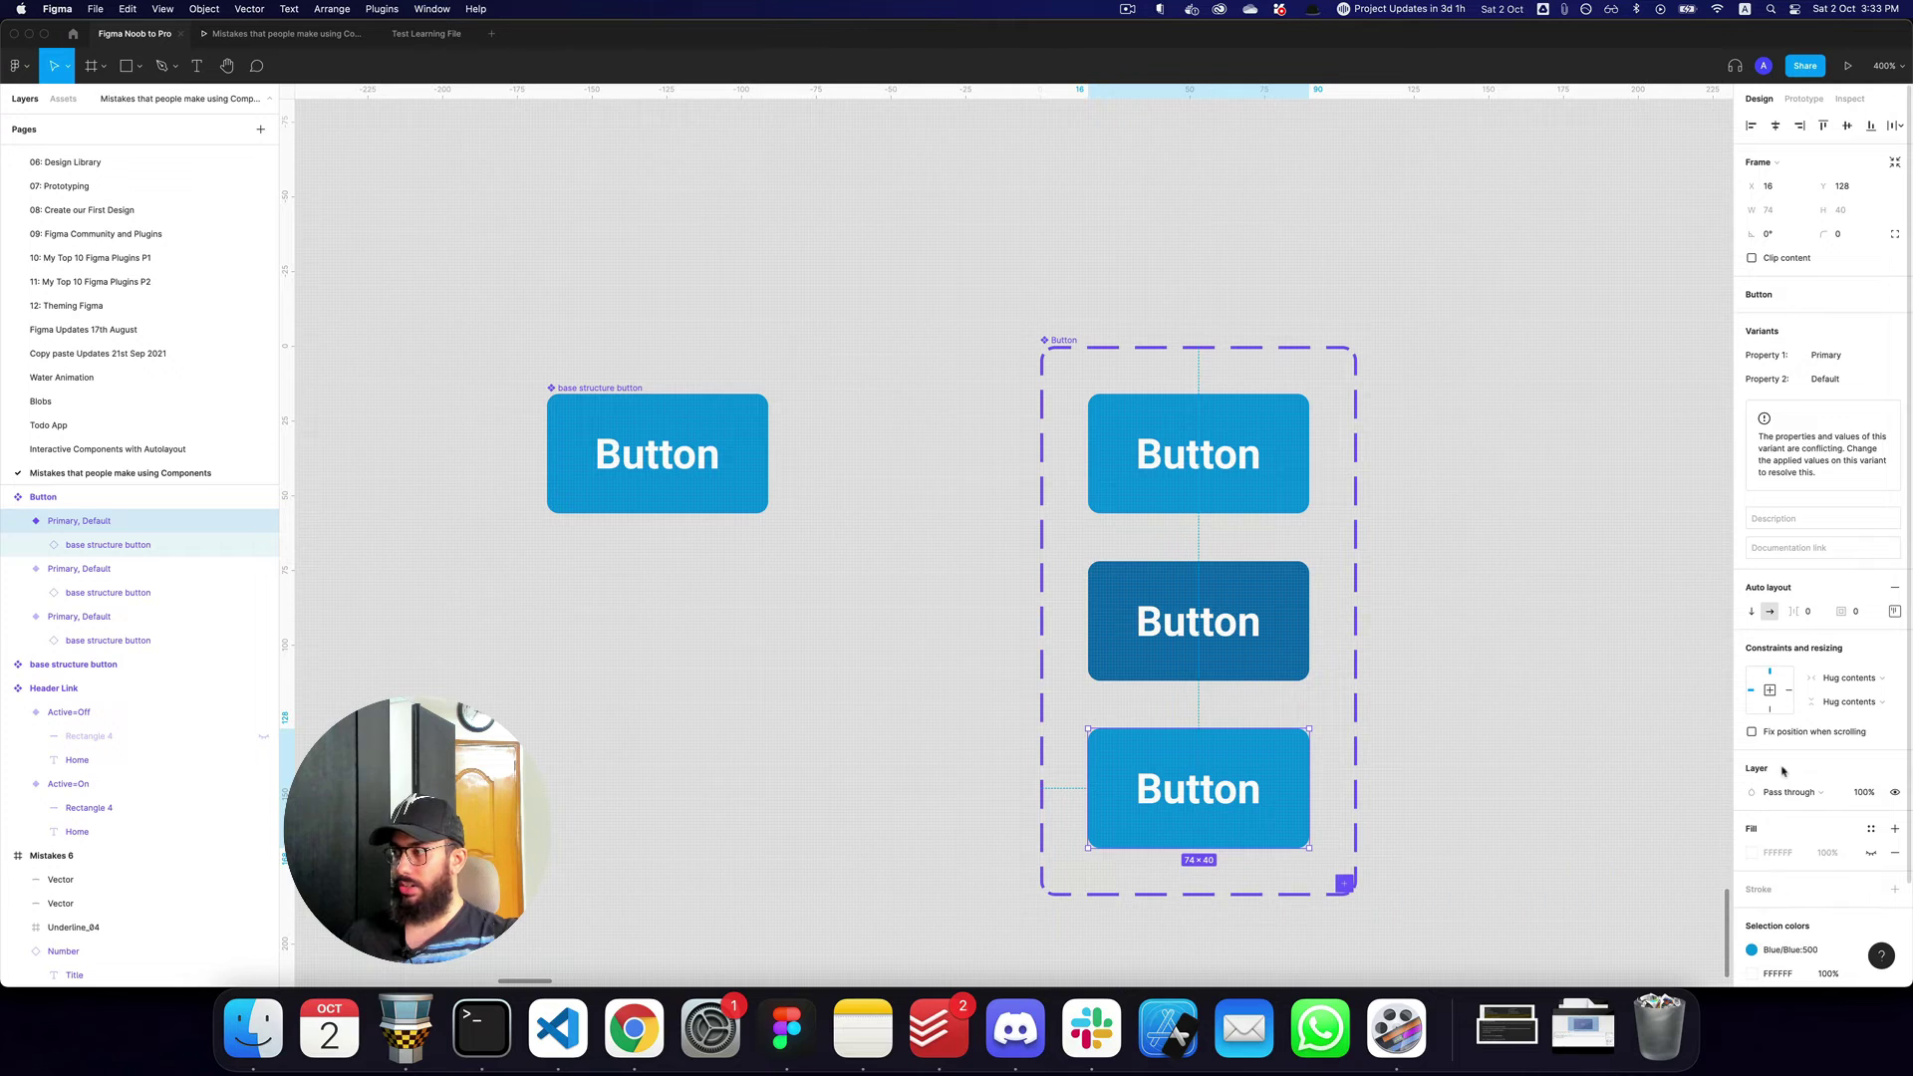
scroll(1845, 845, "down", 2)
left_click(1803, 890)
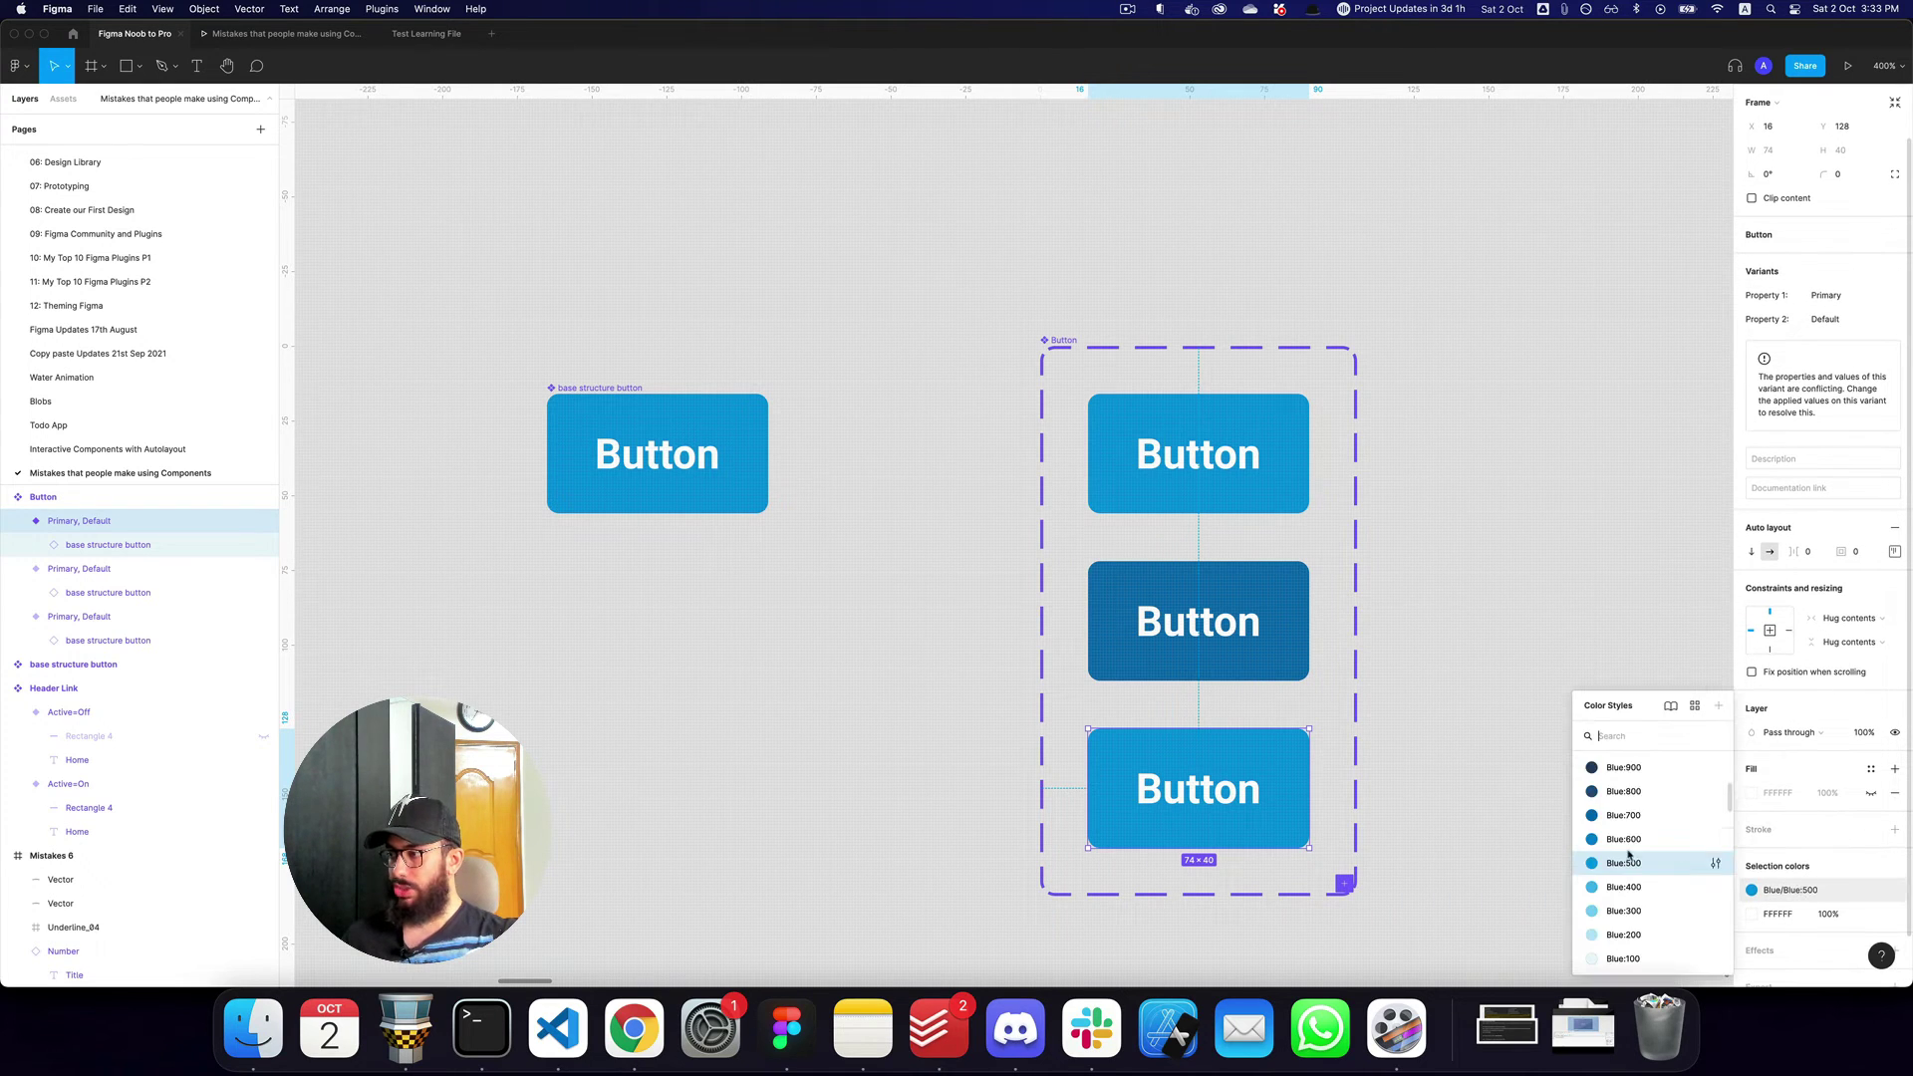
left_click(1634, 768)
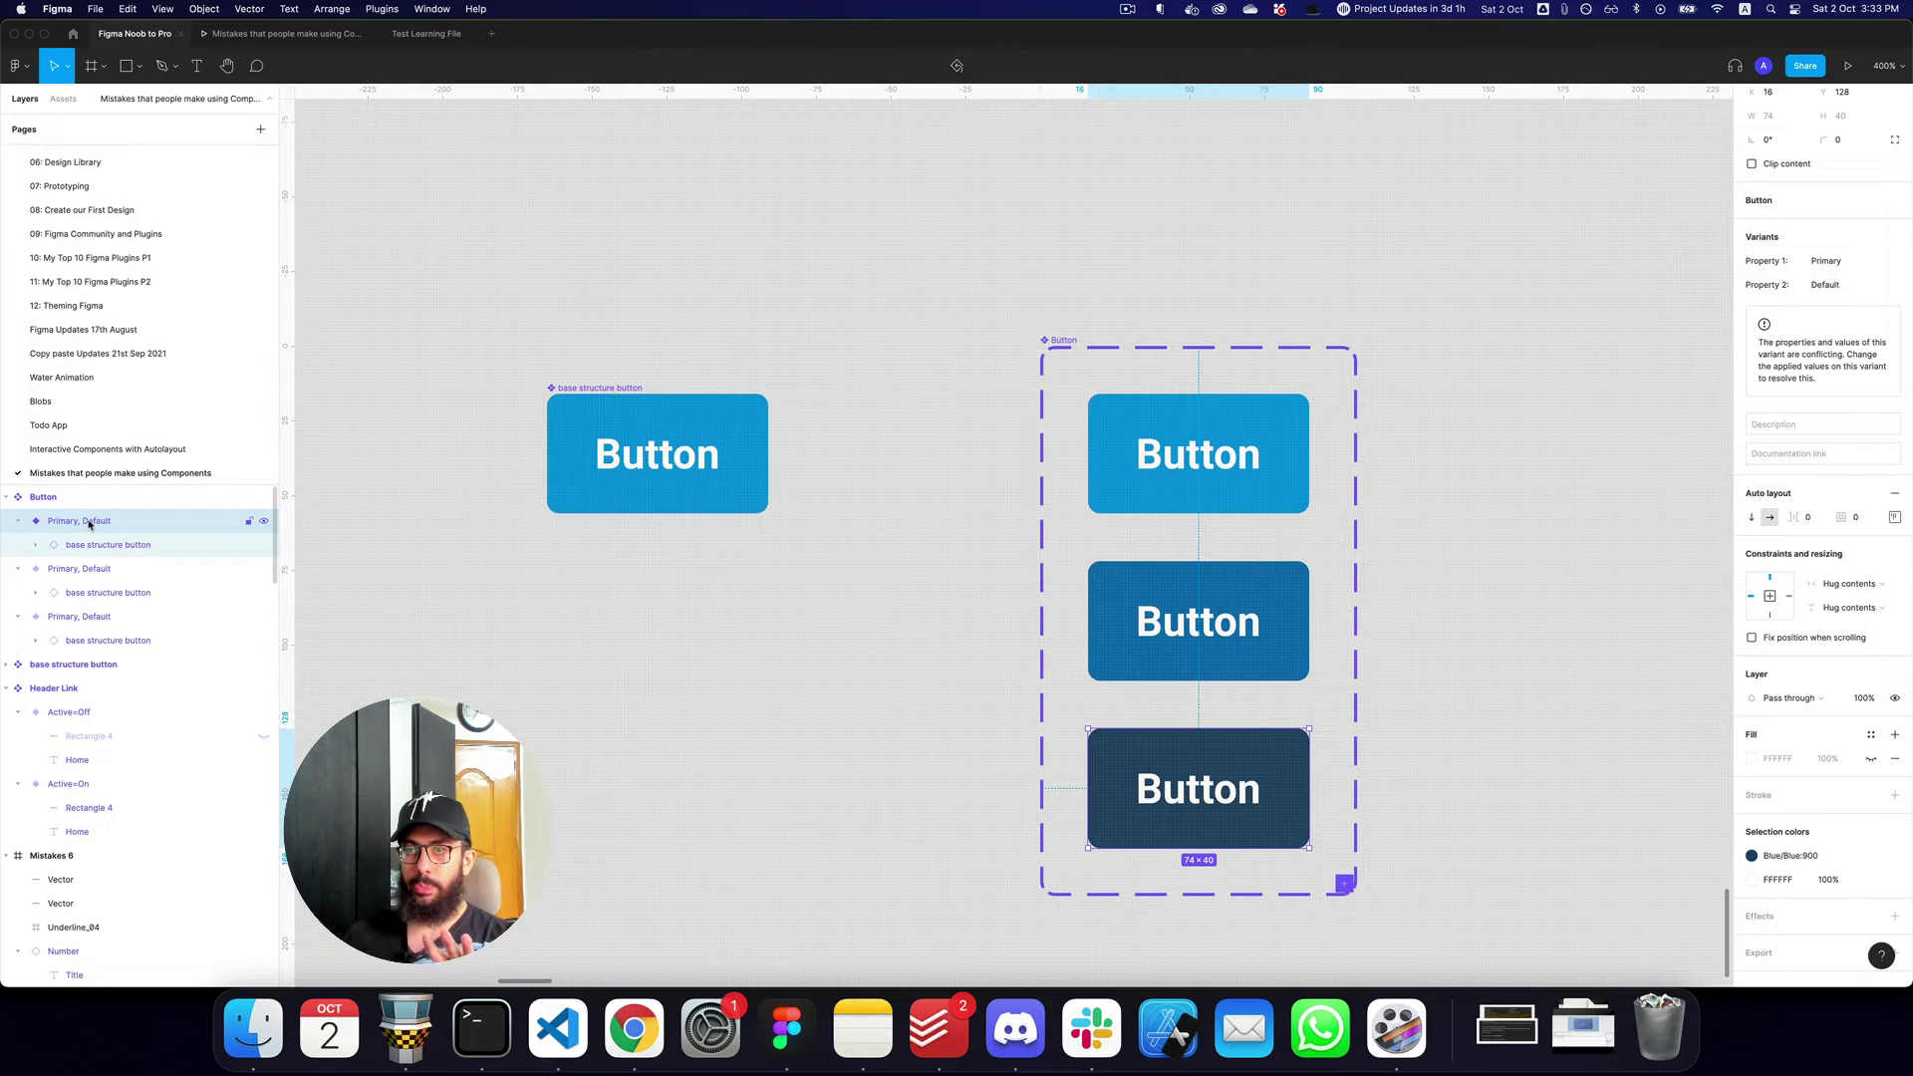
scroll(1813, 558, "down", 1)
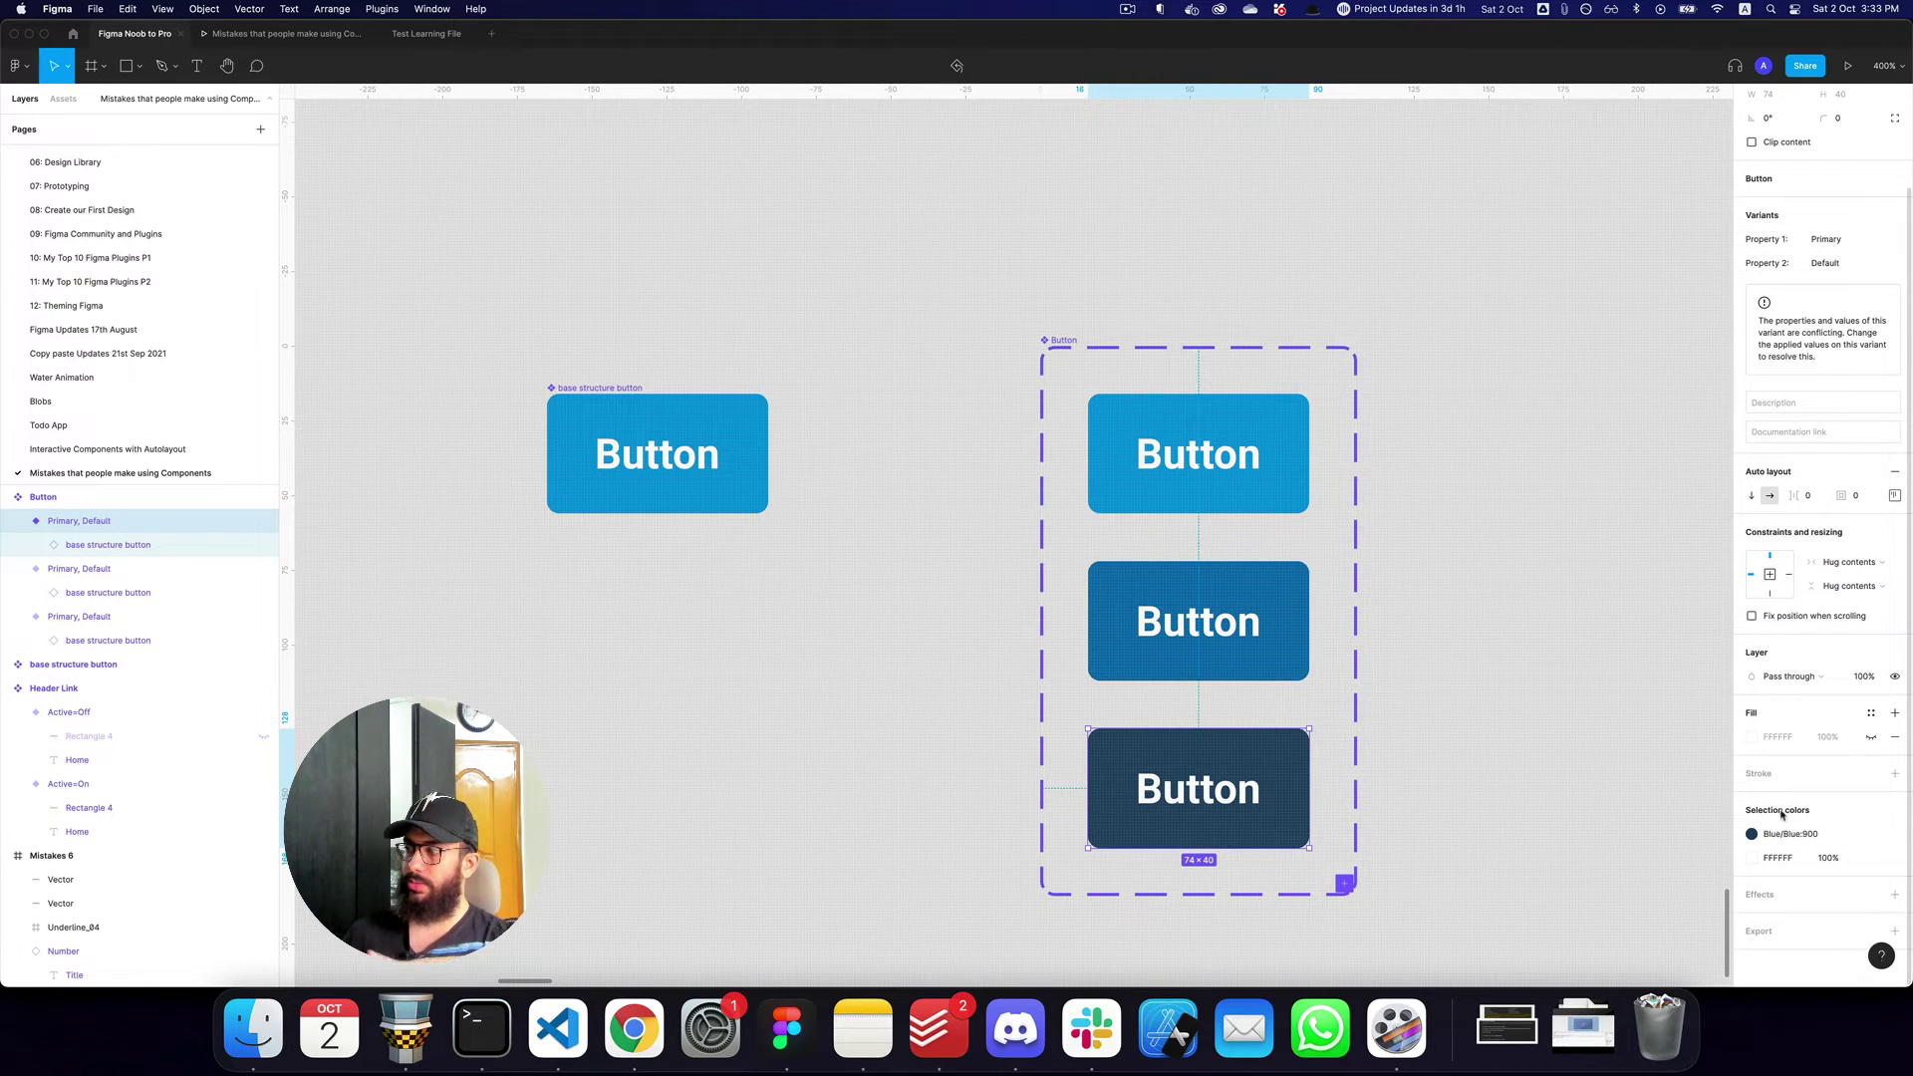
left_click(140, 544)
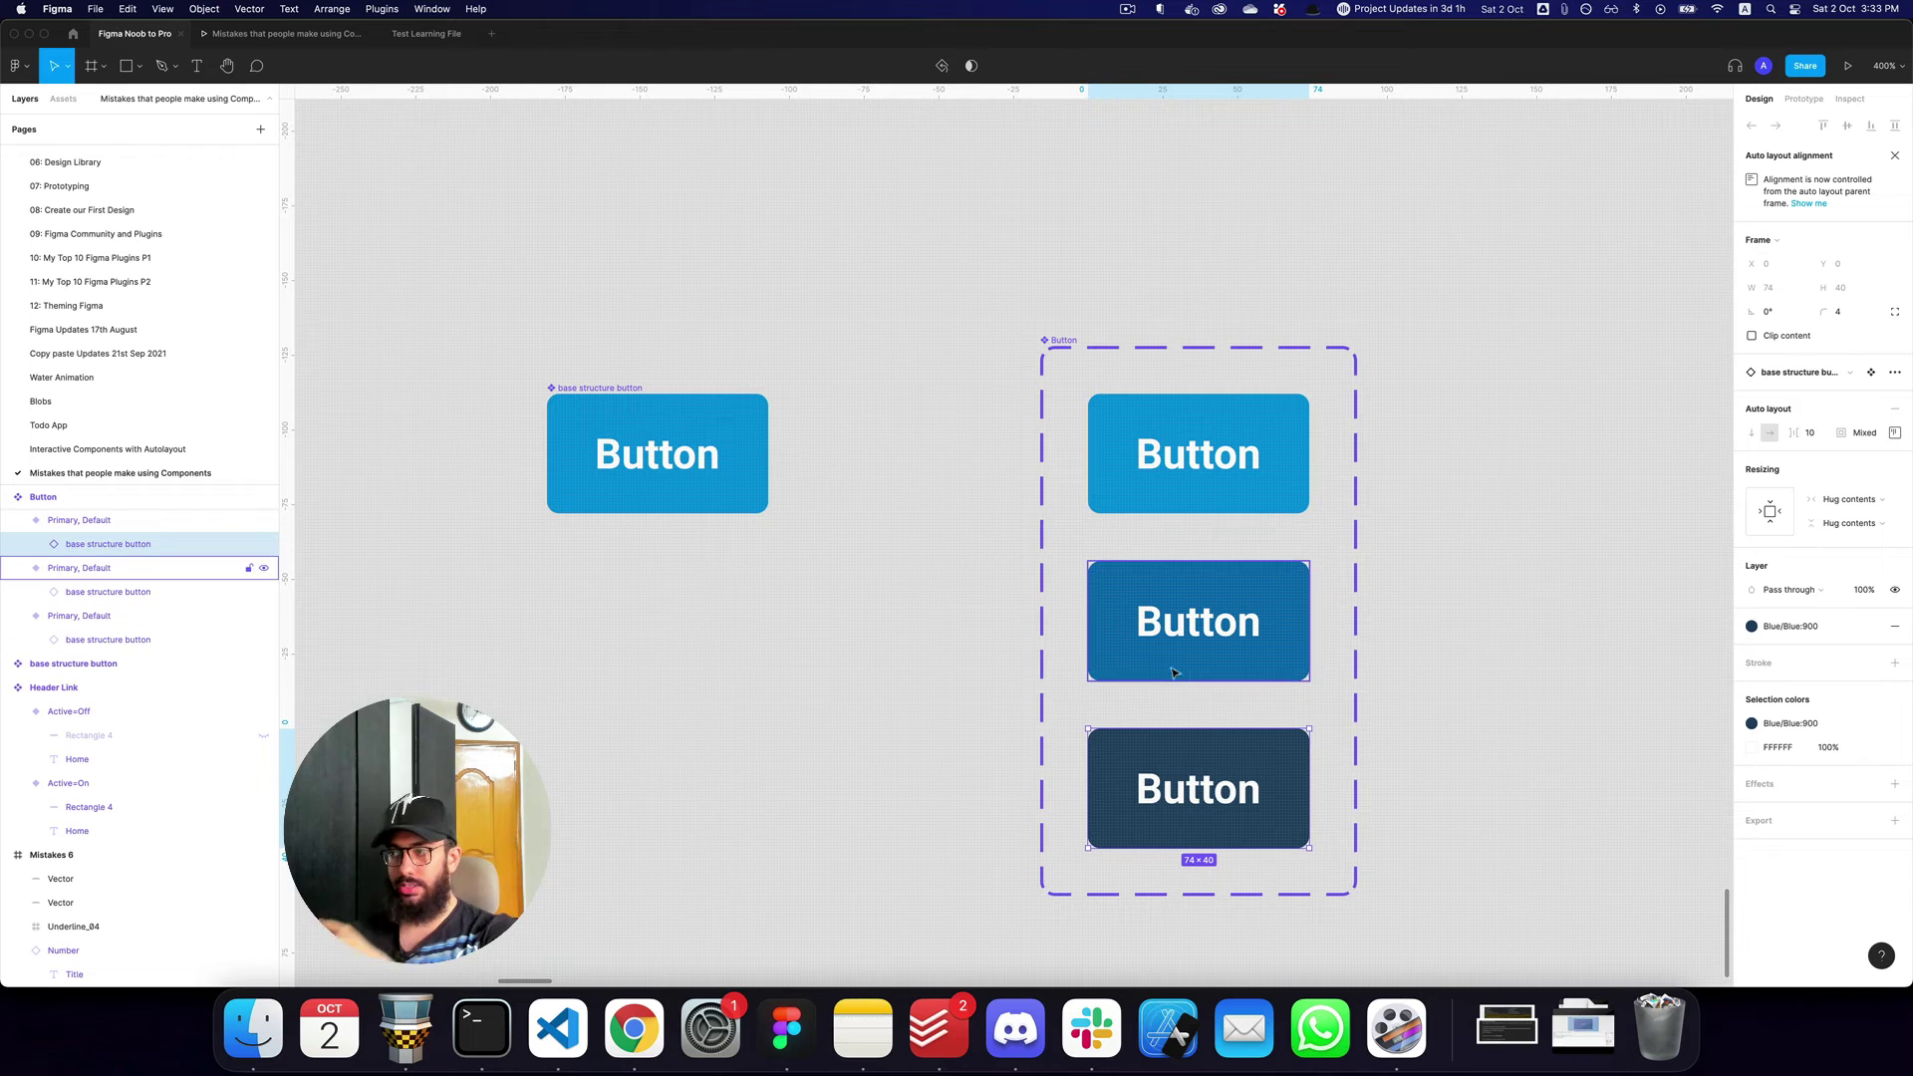
Set Property 2 of the darkest button variant to Active.
left_click(1409, 666)
left_click(1279, 742)
left_click(1830, 385)
type("Ac")
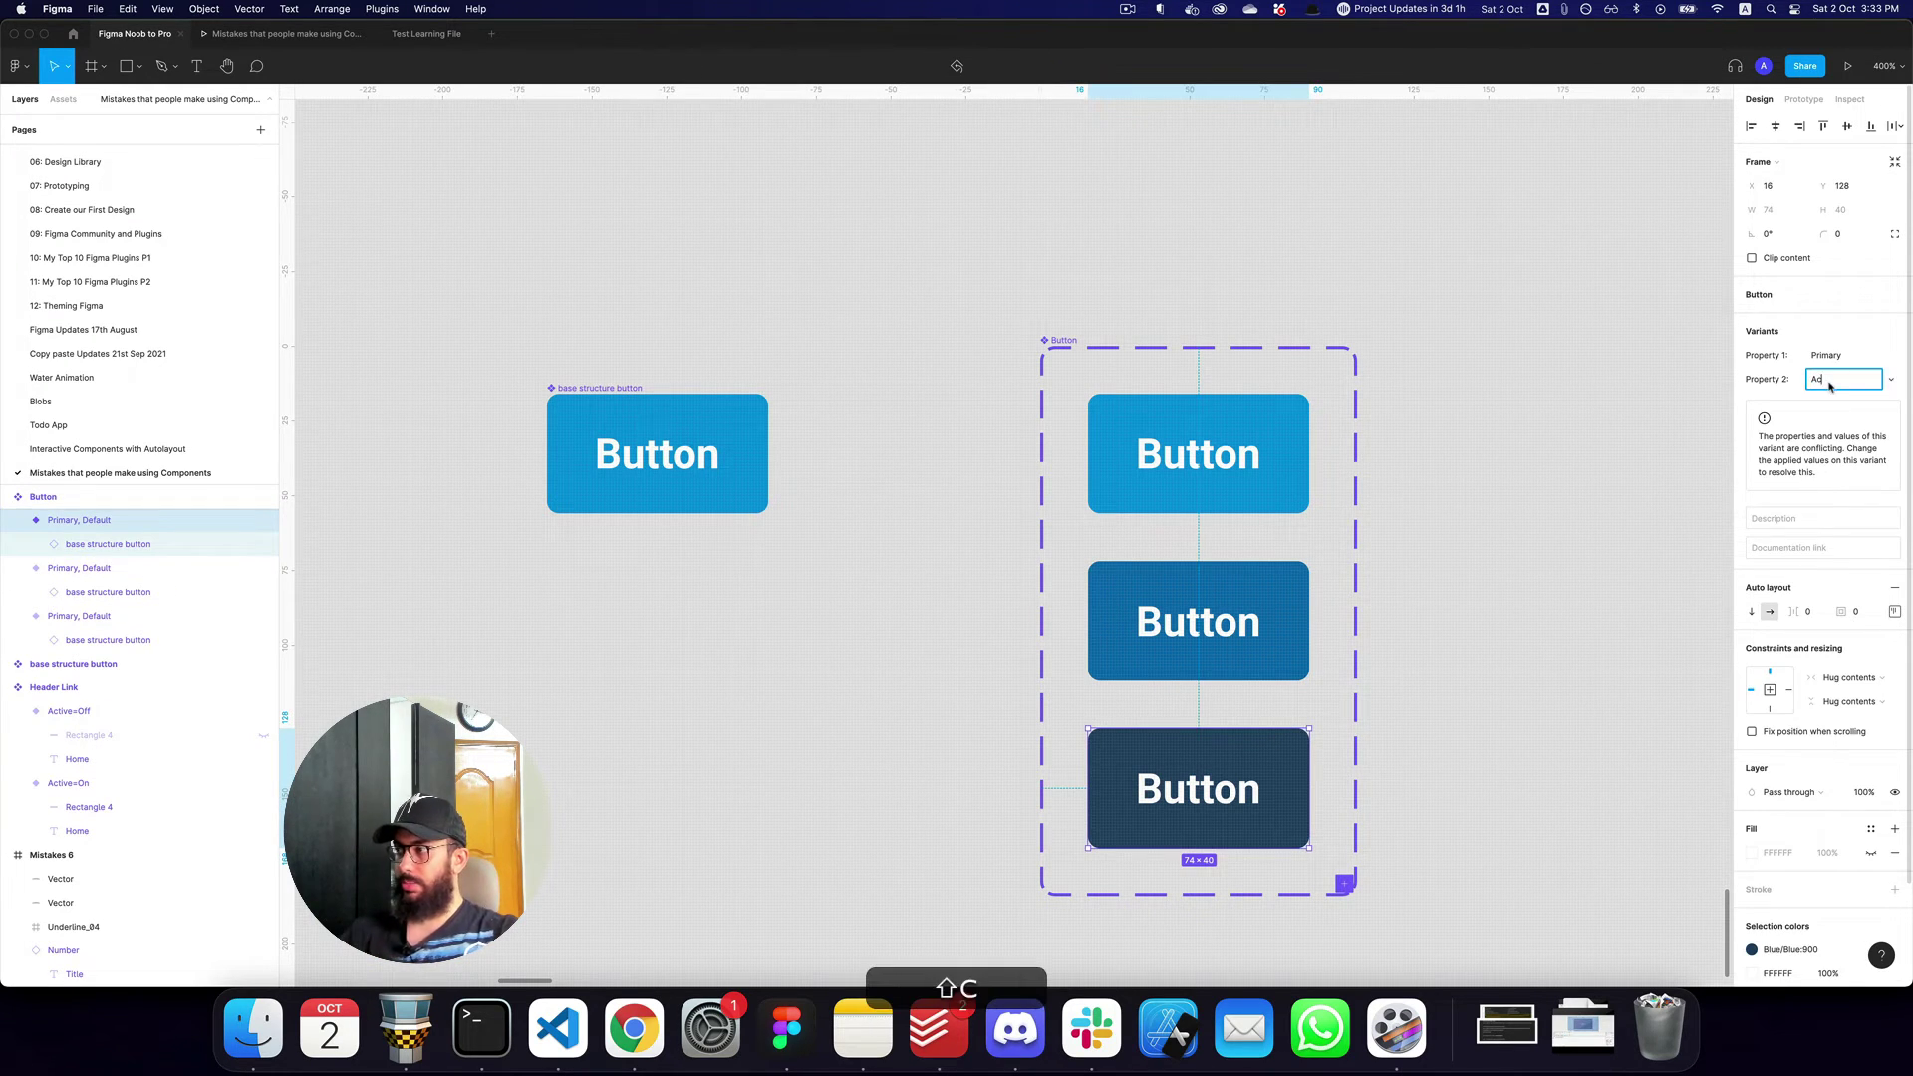
type("tv")
key("BackSpace")
type("tive")
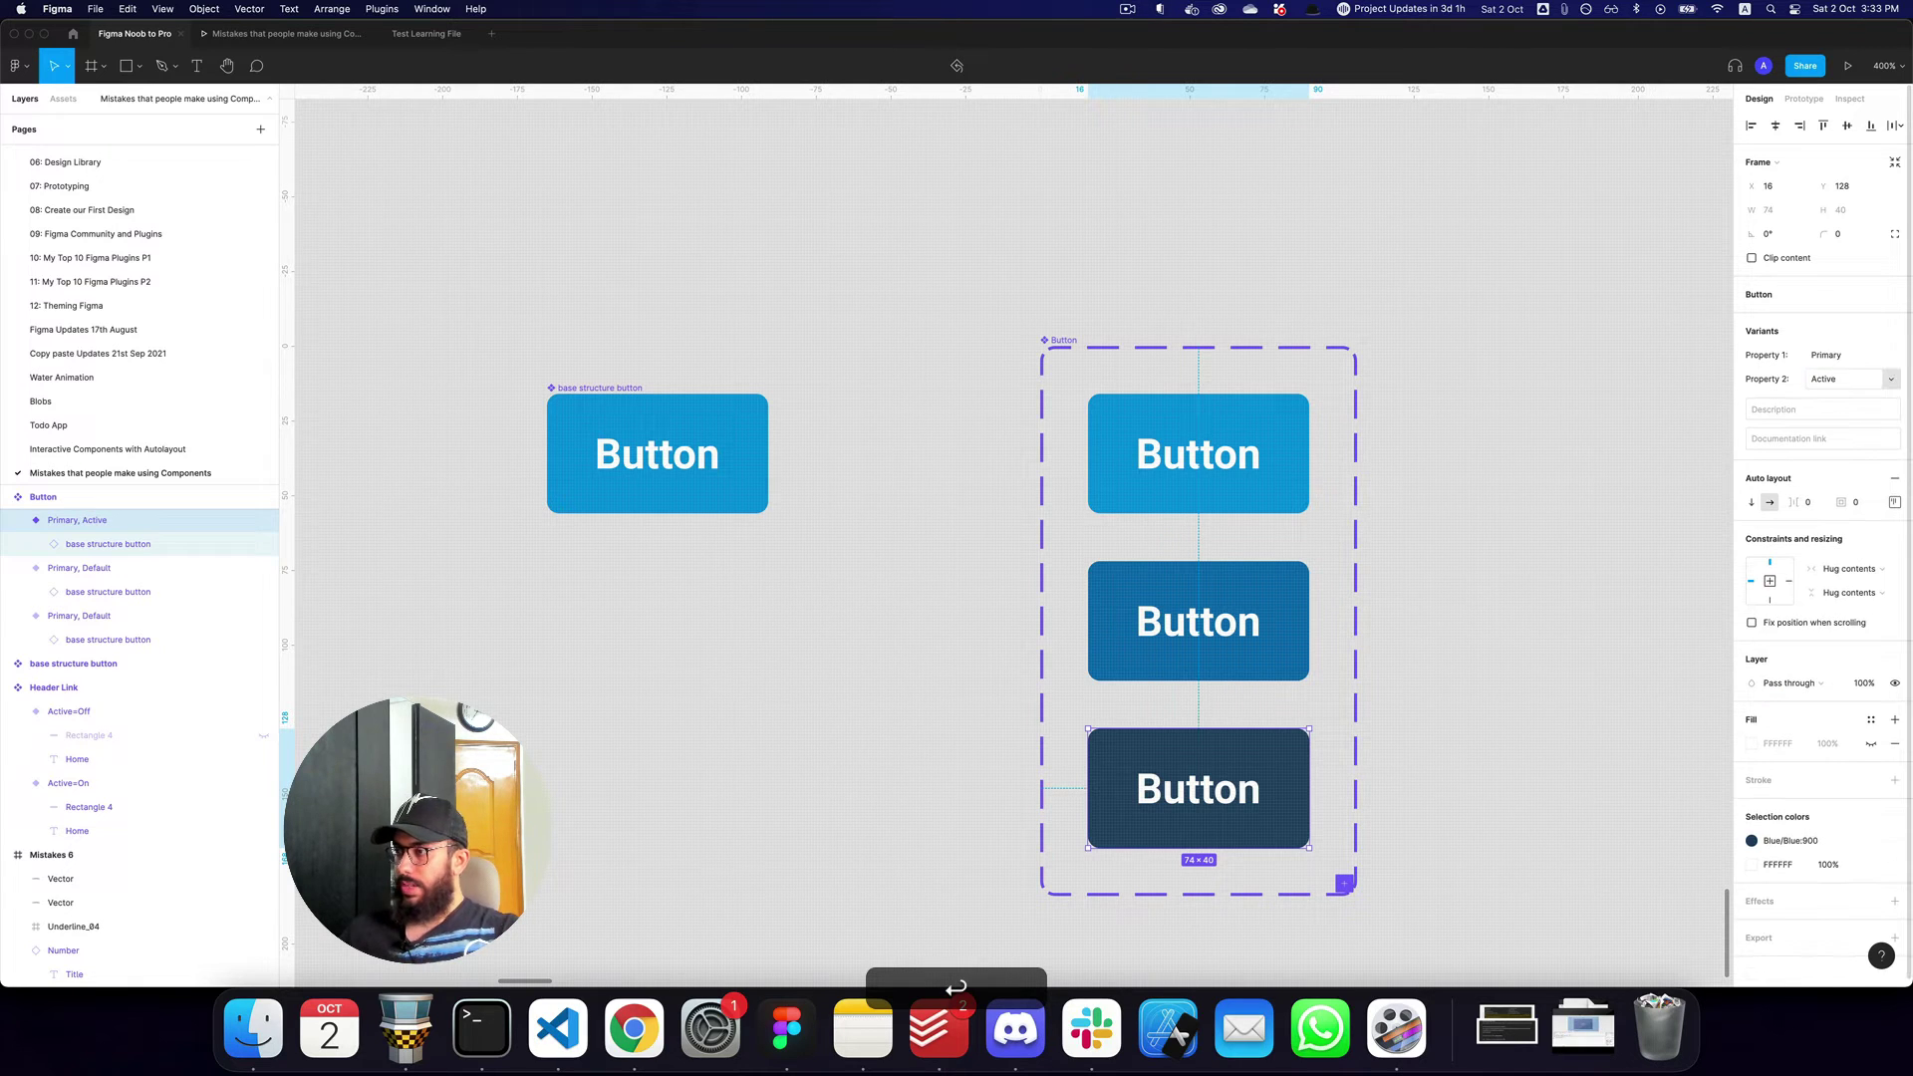
key("Return")
Set Property 2 of the middle Blue:700 variant to Hover.
key("Tab")
left_click(1825, 379)
type("Hover")
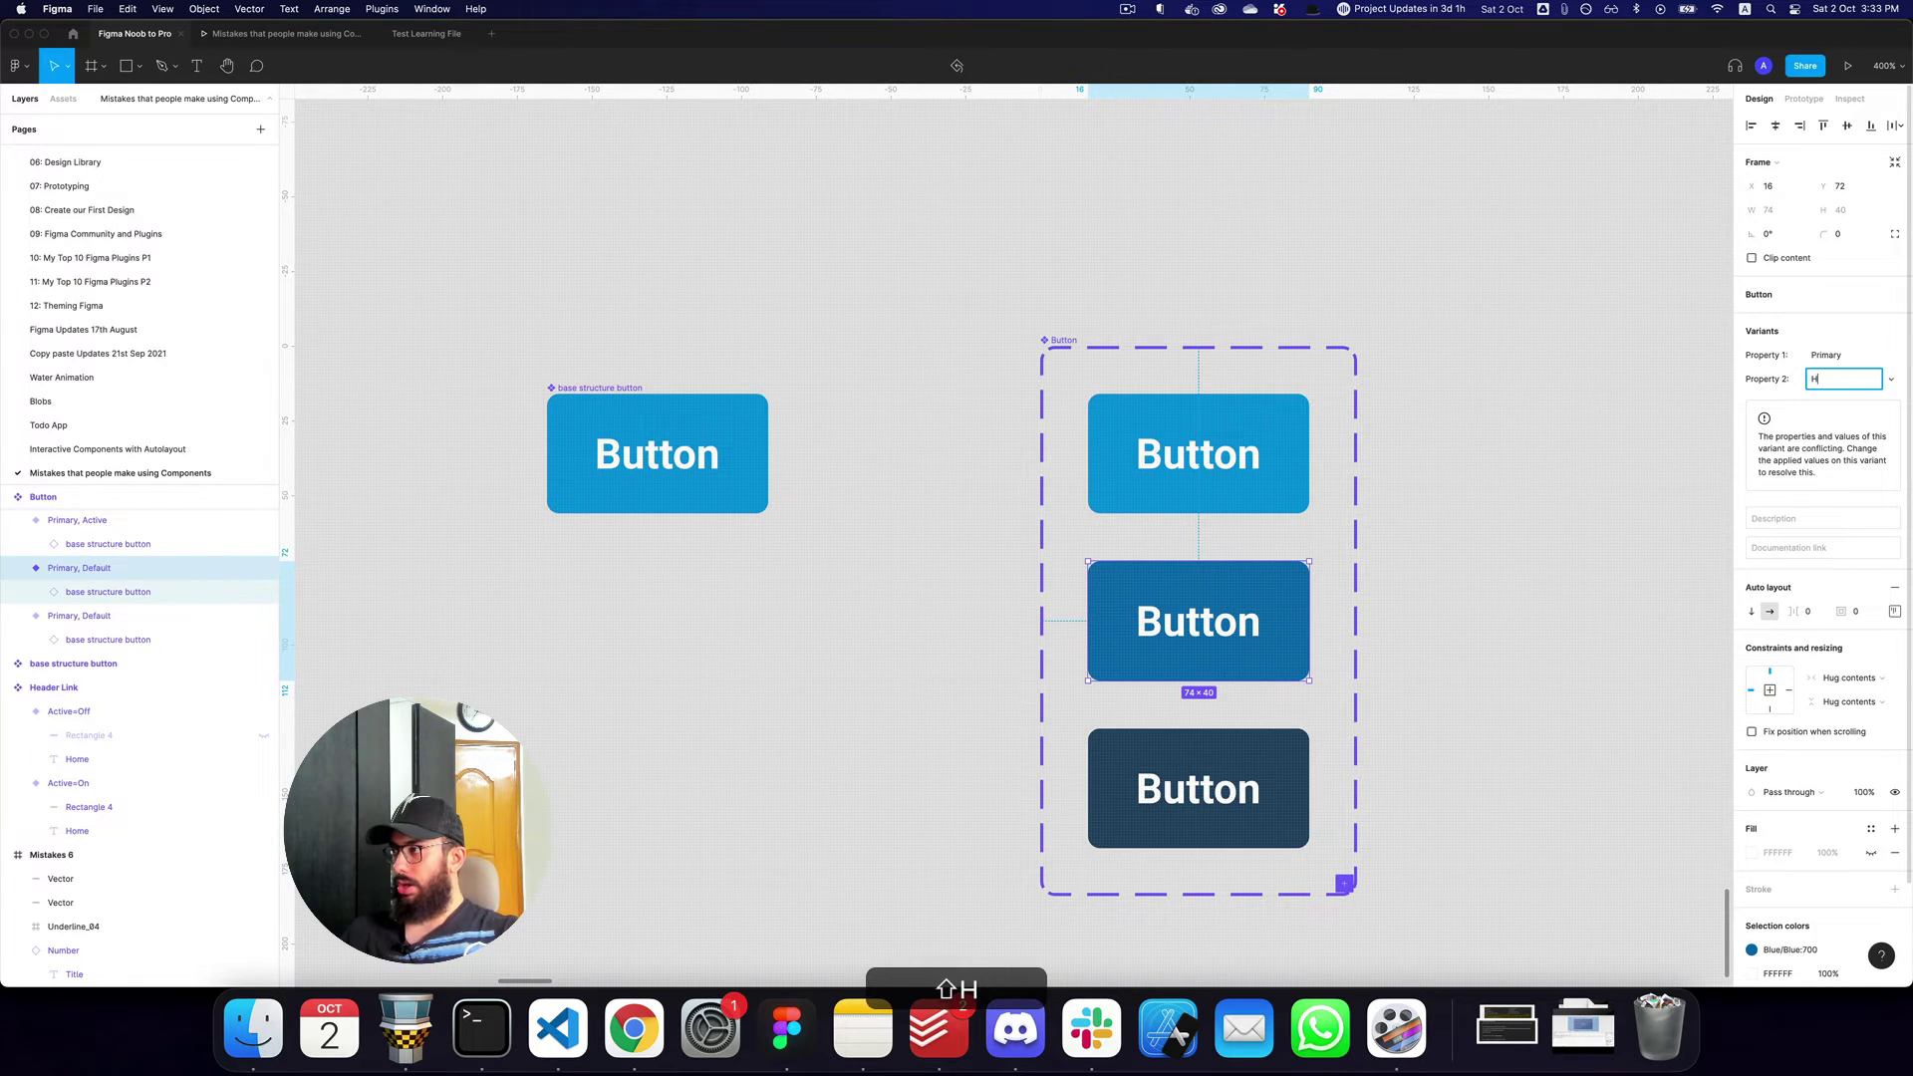
key("Return")
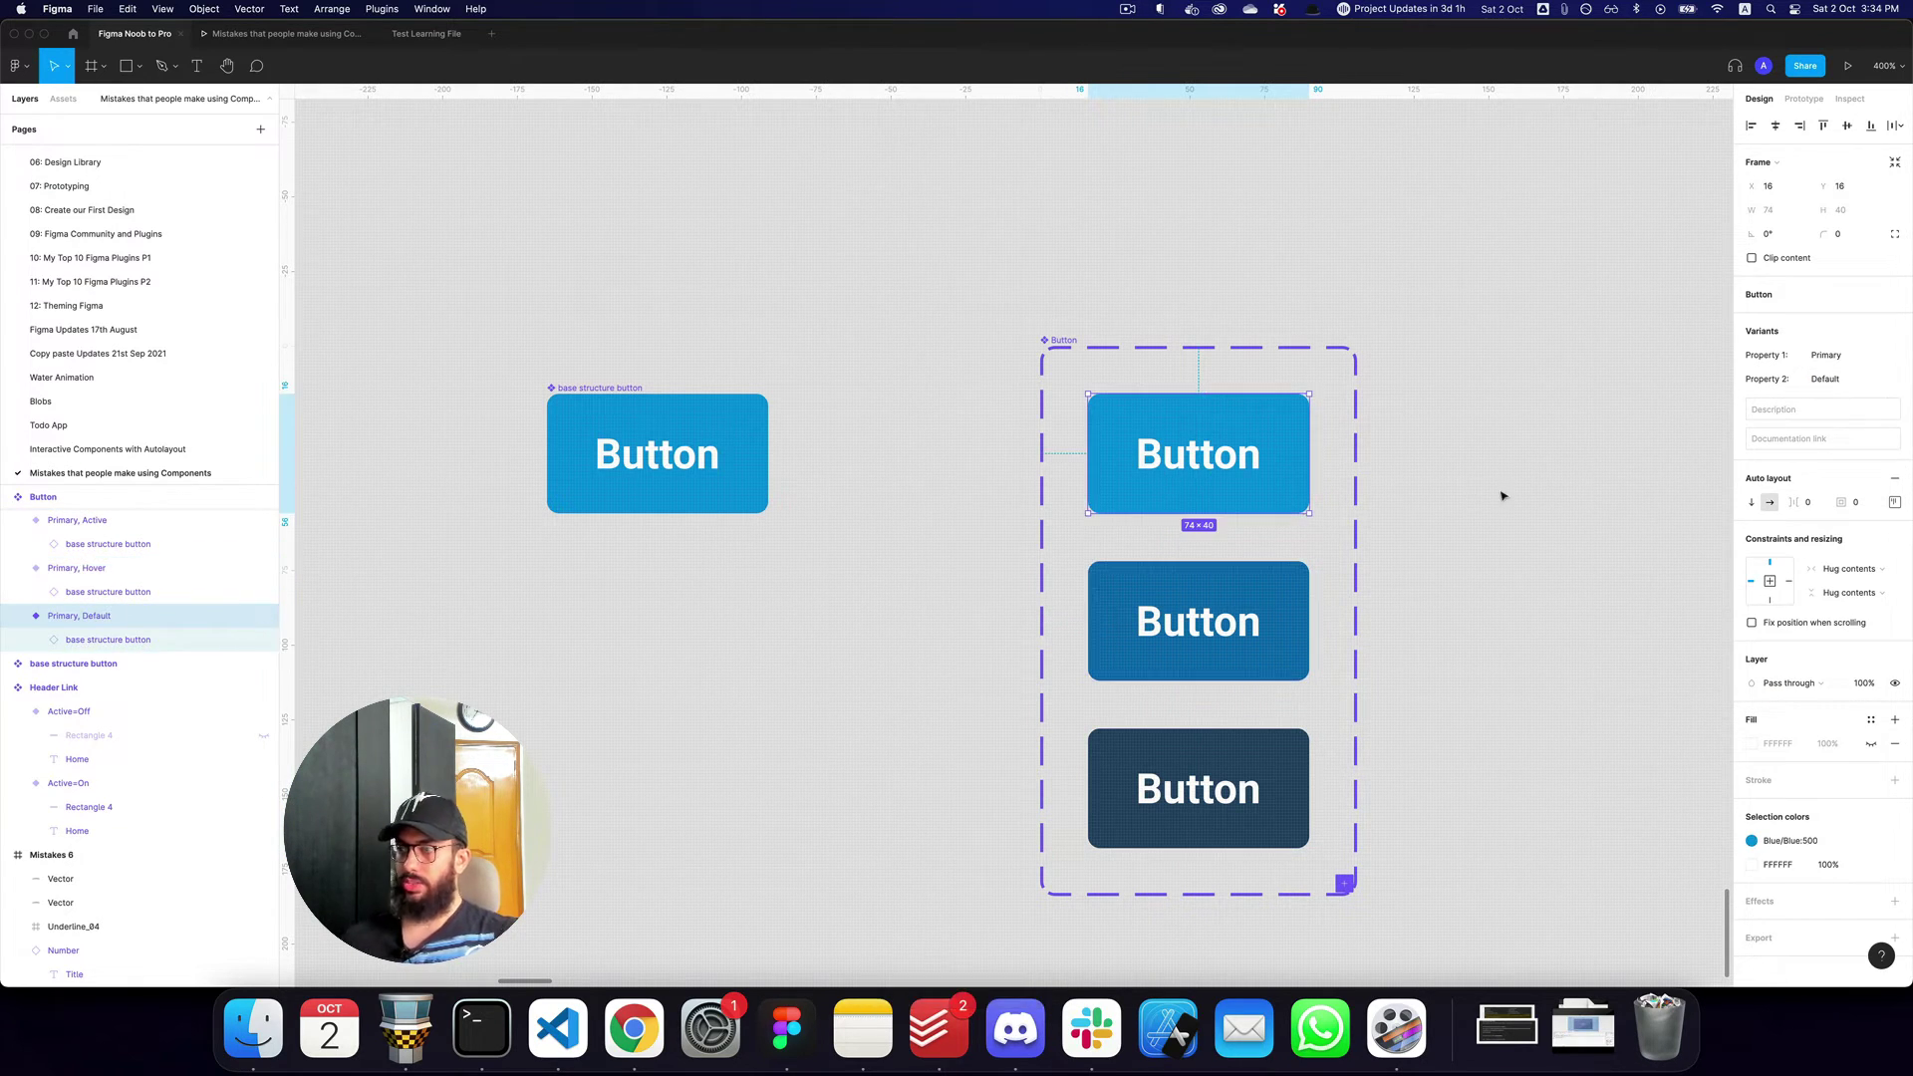
left_click(1474, 493)
Duplicate the Button text layer inside the base structure button component.
left_click(668, 456)
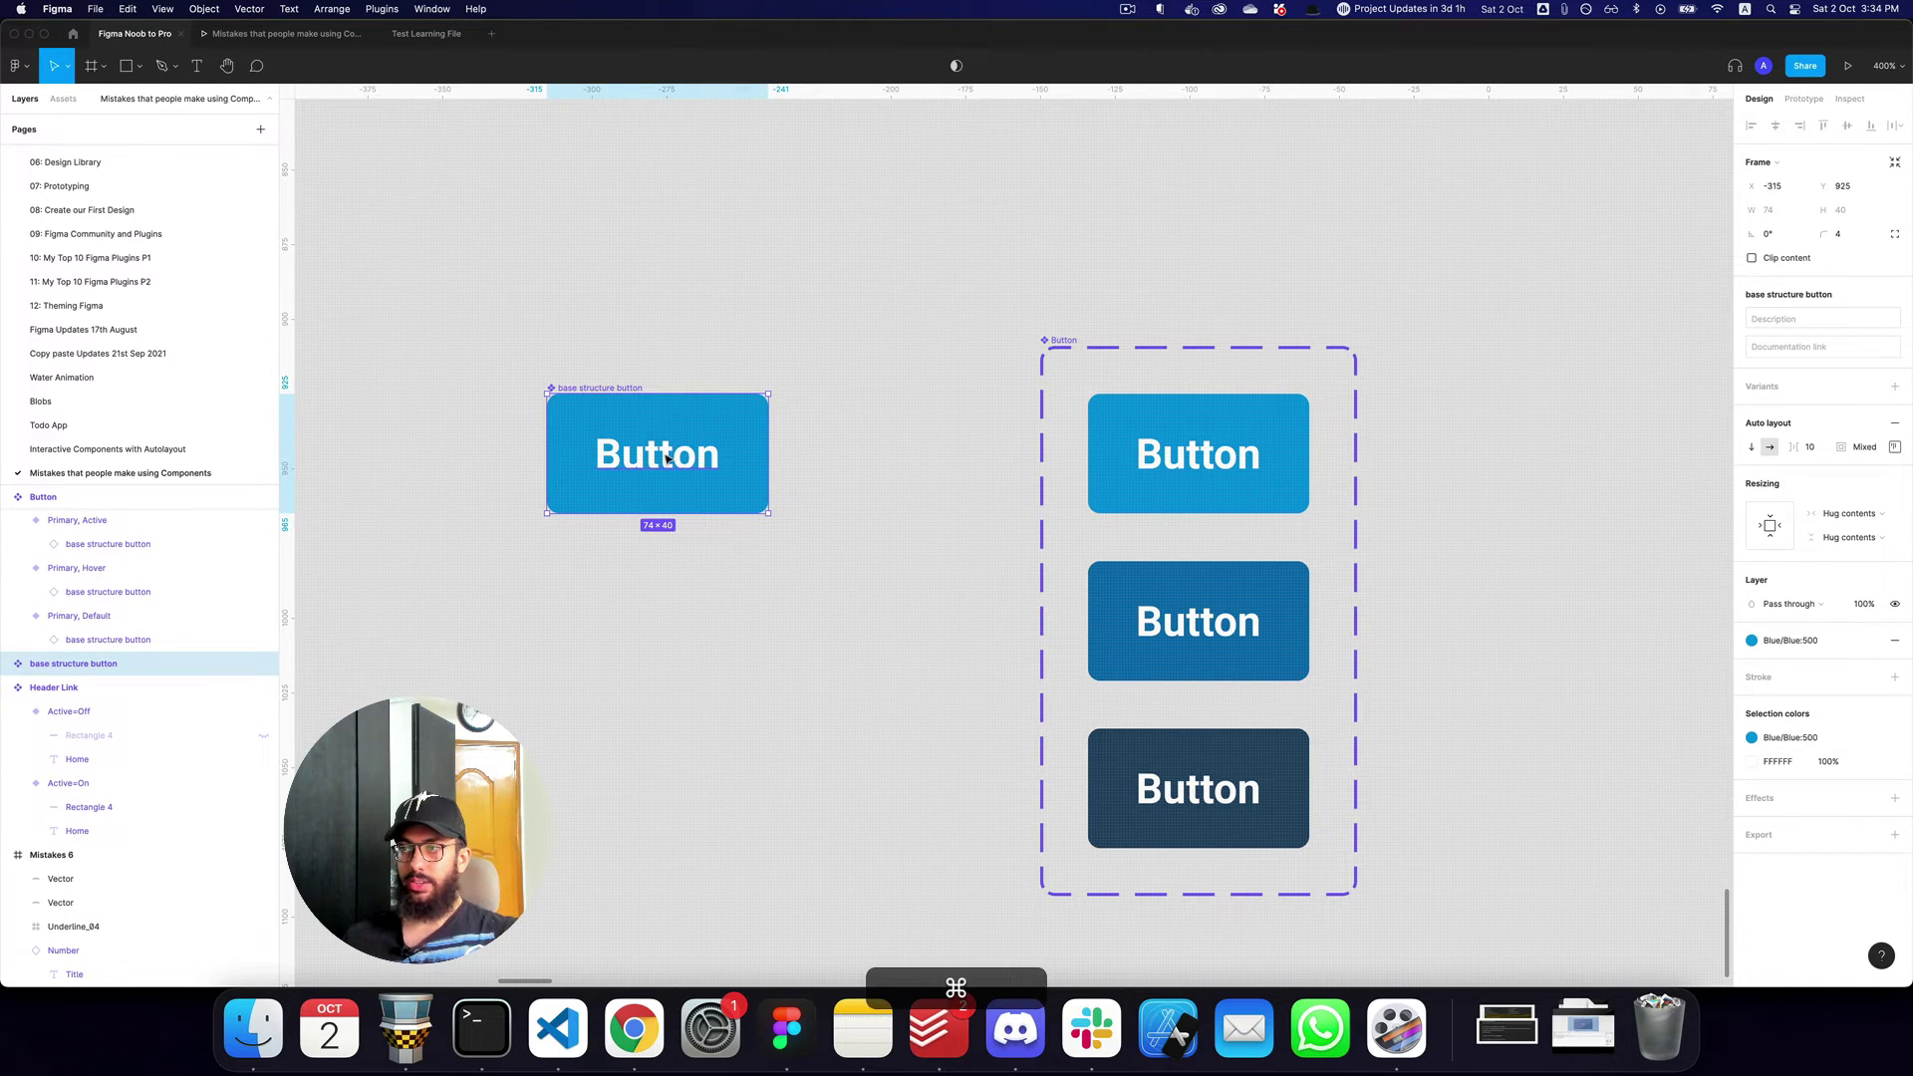
double_click(665, 456)
key("super+d")
Change the duplicated text in the base structure button to arrow-right.
double_click(837, 458)
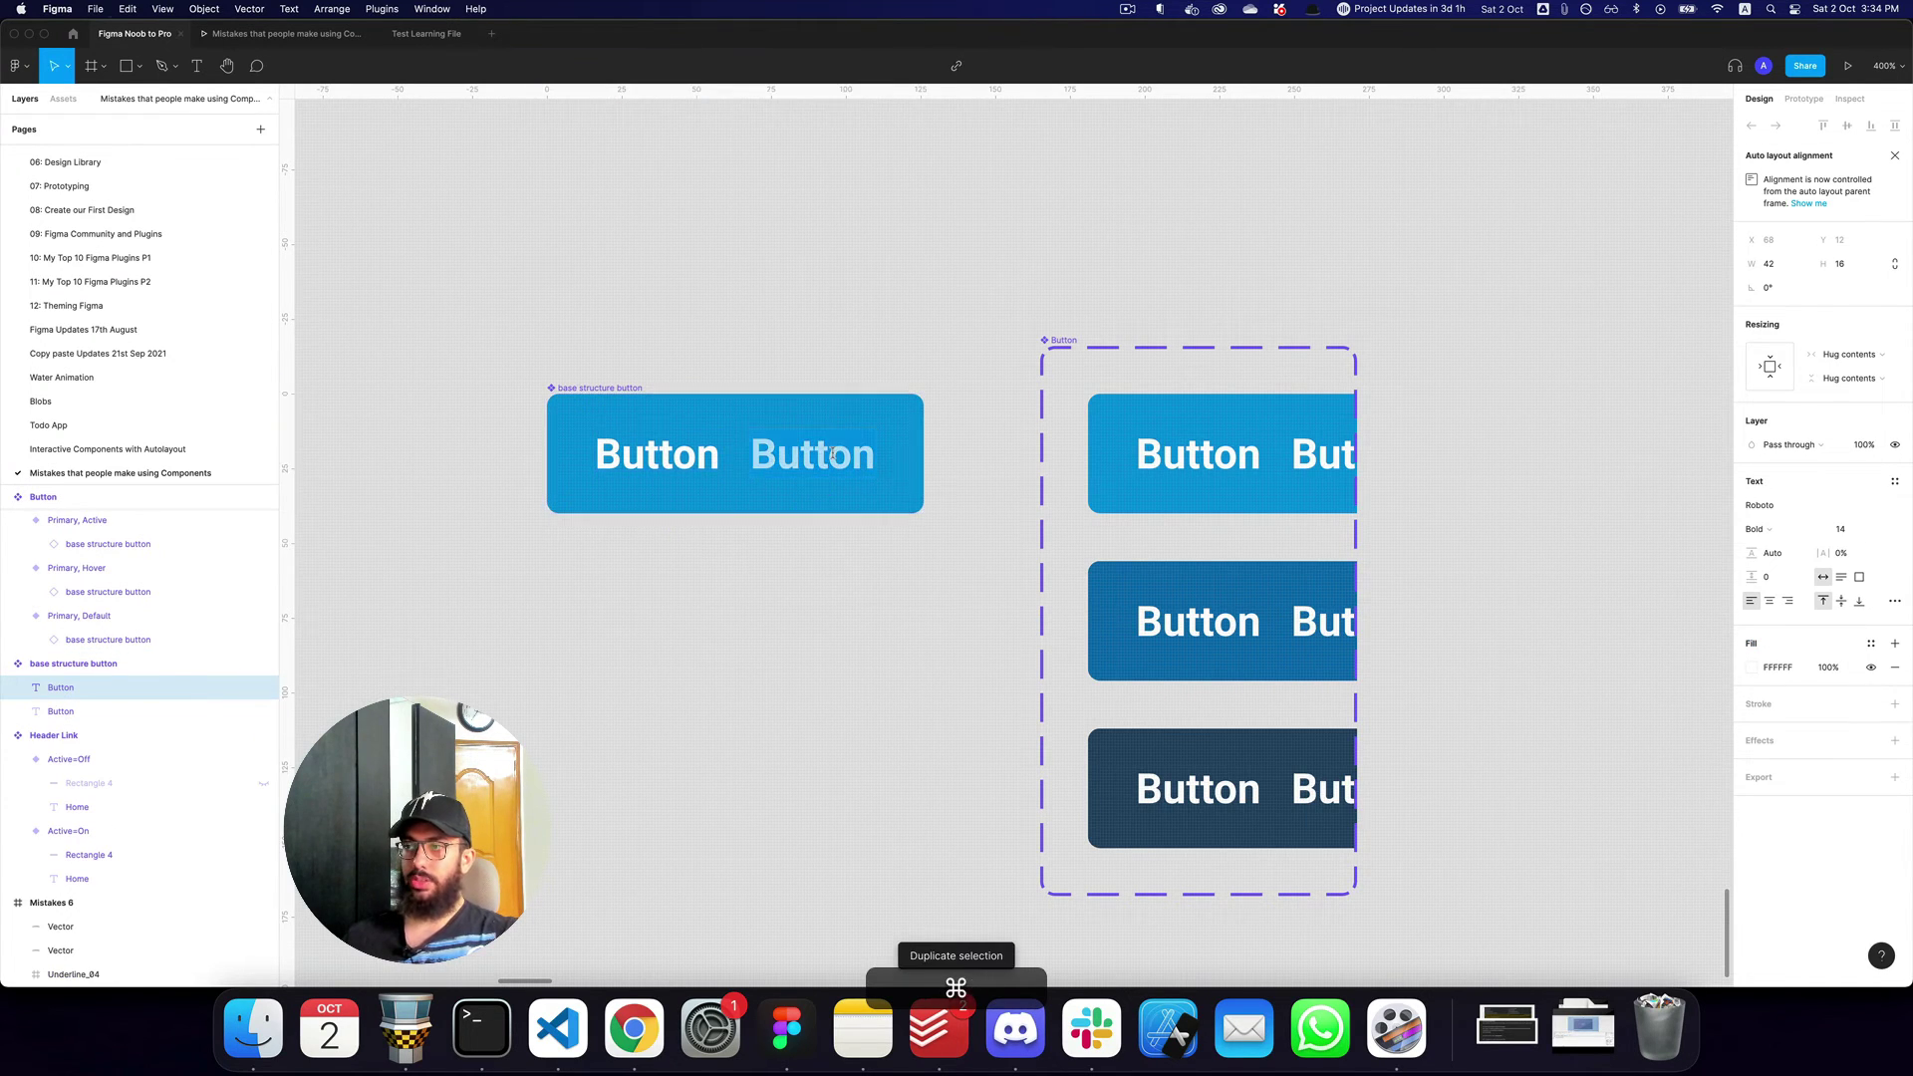
type("Exploria Home About Locations Features Contact facebook linkedin Twitter")
key("super+a")
type("aarro")
key("BackSpace")
key("BackSpace")
key("BackSpace")
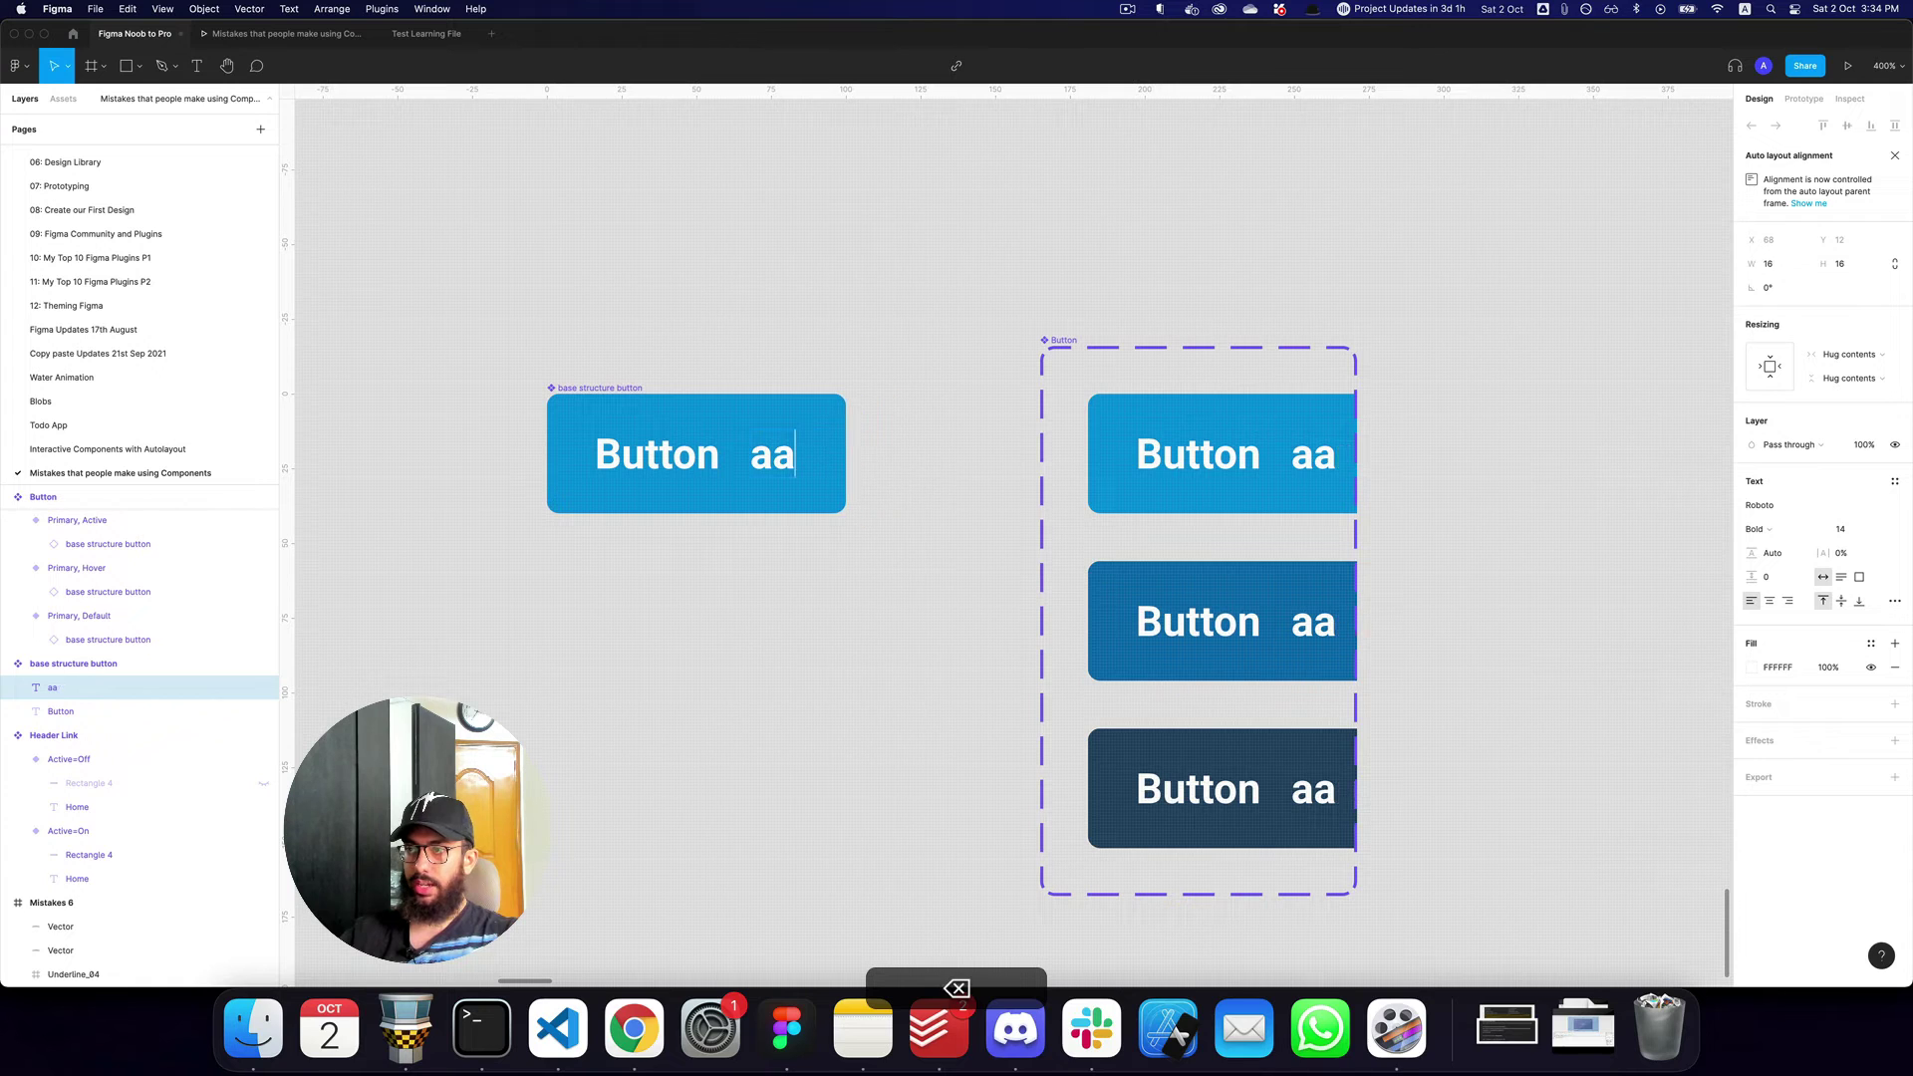
key("BackSpace")
type("rrow-right")
key("Escape")
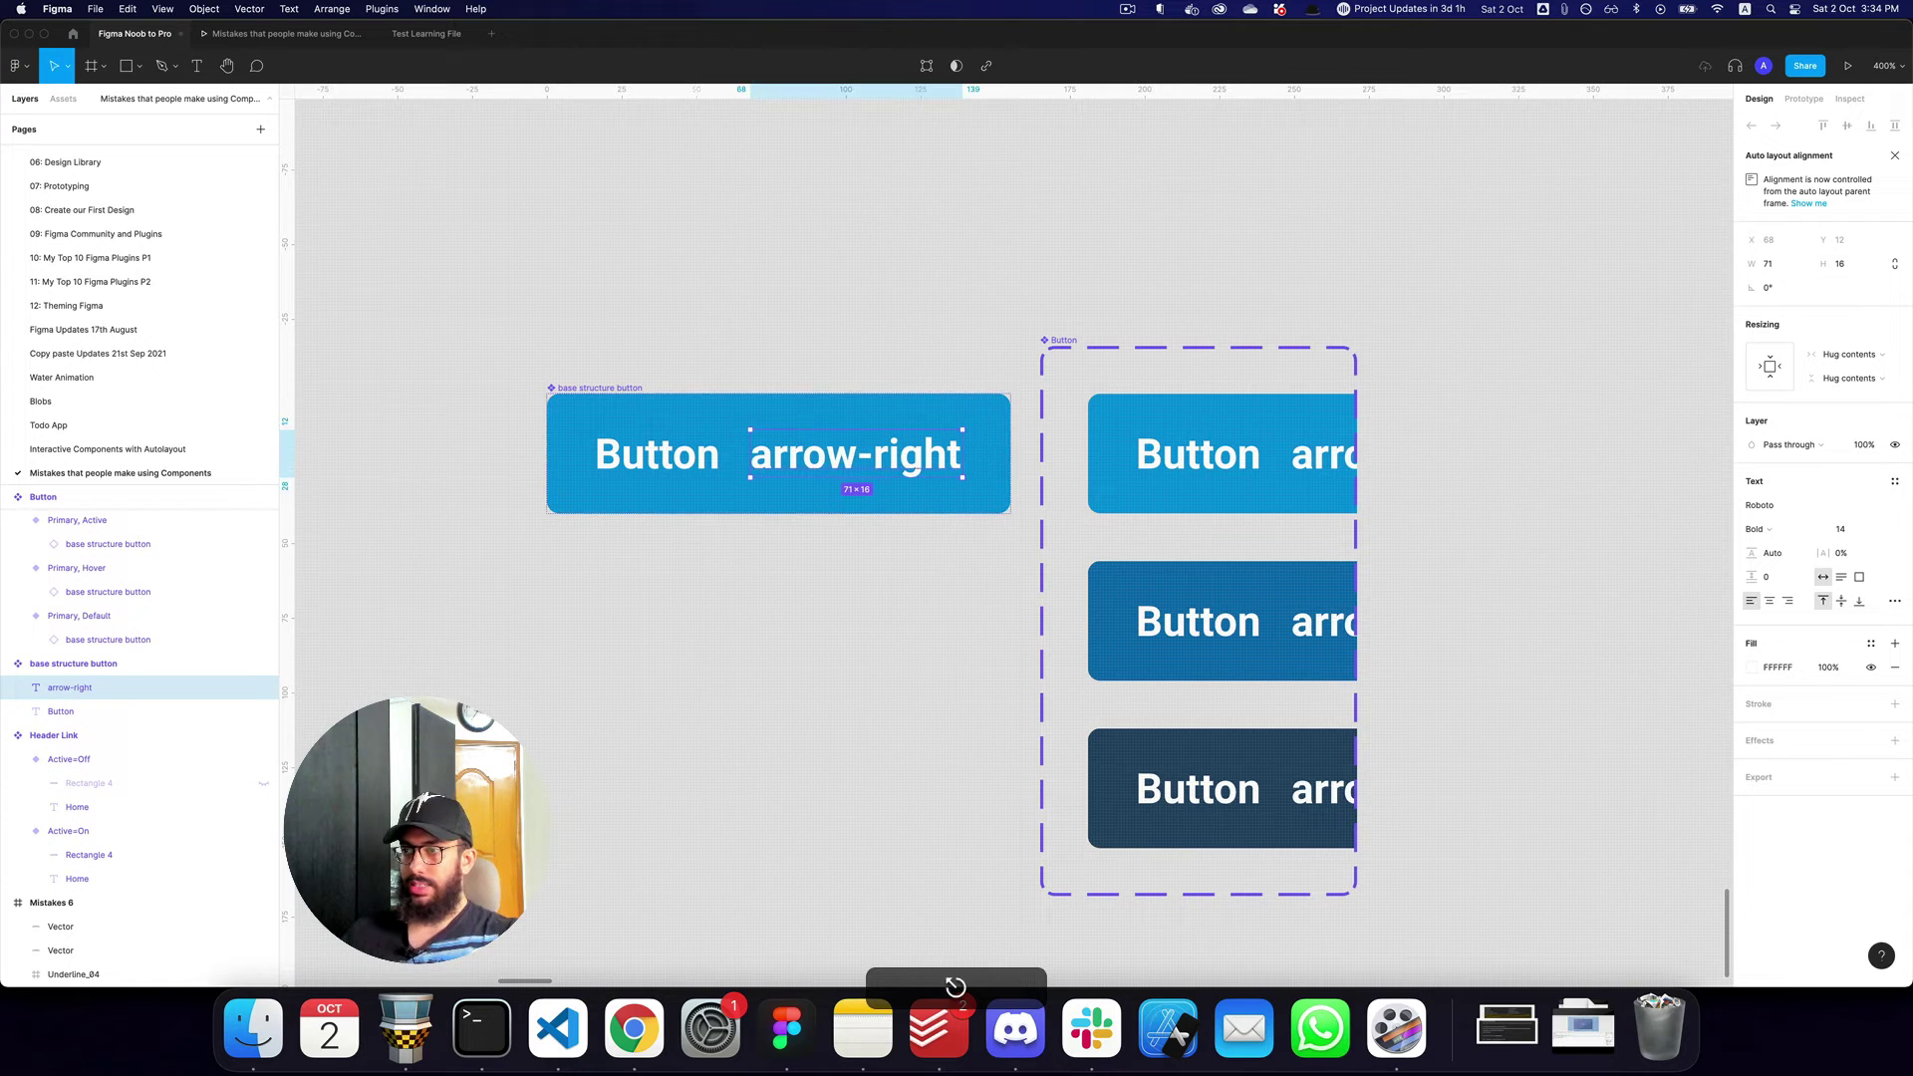
Apply the Font Awesome Solid text style to the arrow-right text in the base structure button.
left_click(1783, 505)
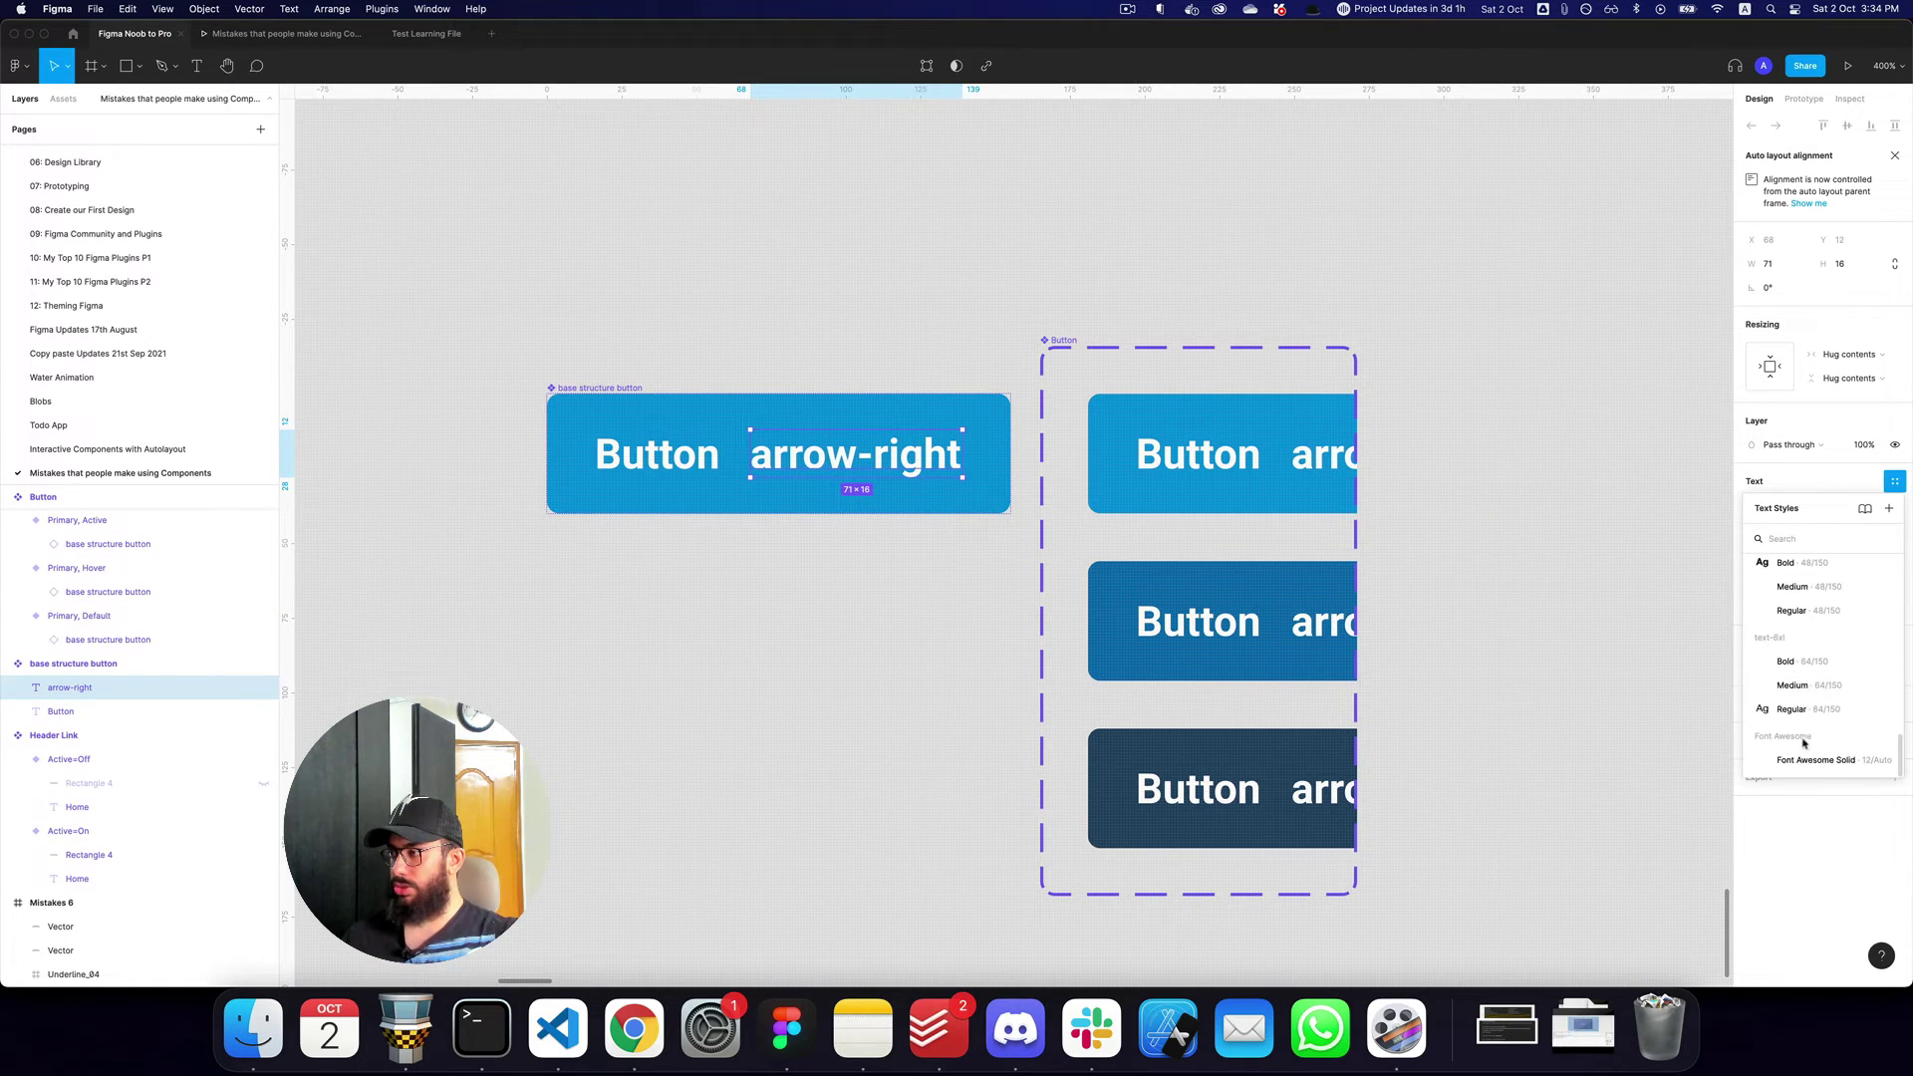
left_click(1799, 763)
left_click(918, 484)
Centre the base structure button's contents vertically in its auto layout.
left_click(768, 451)
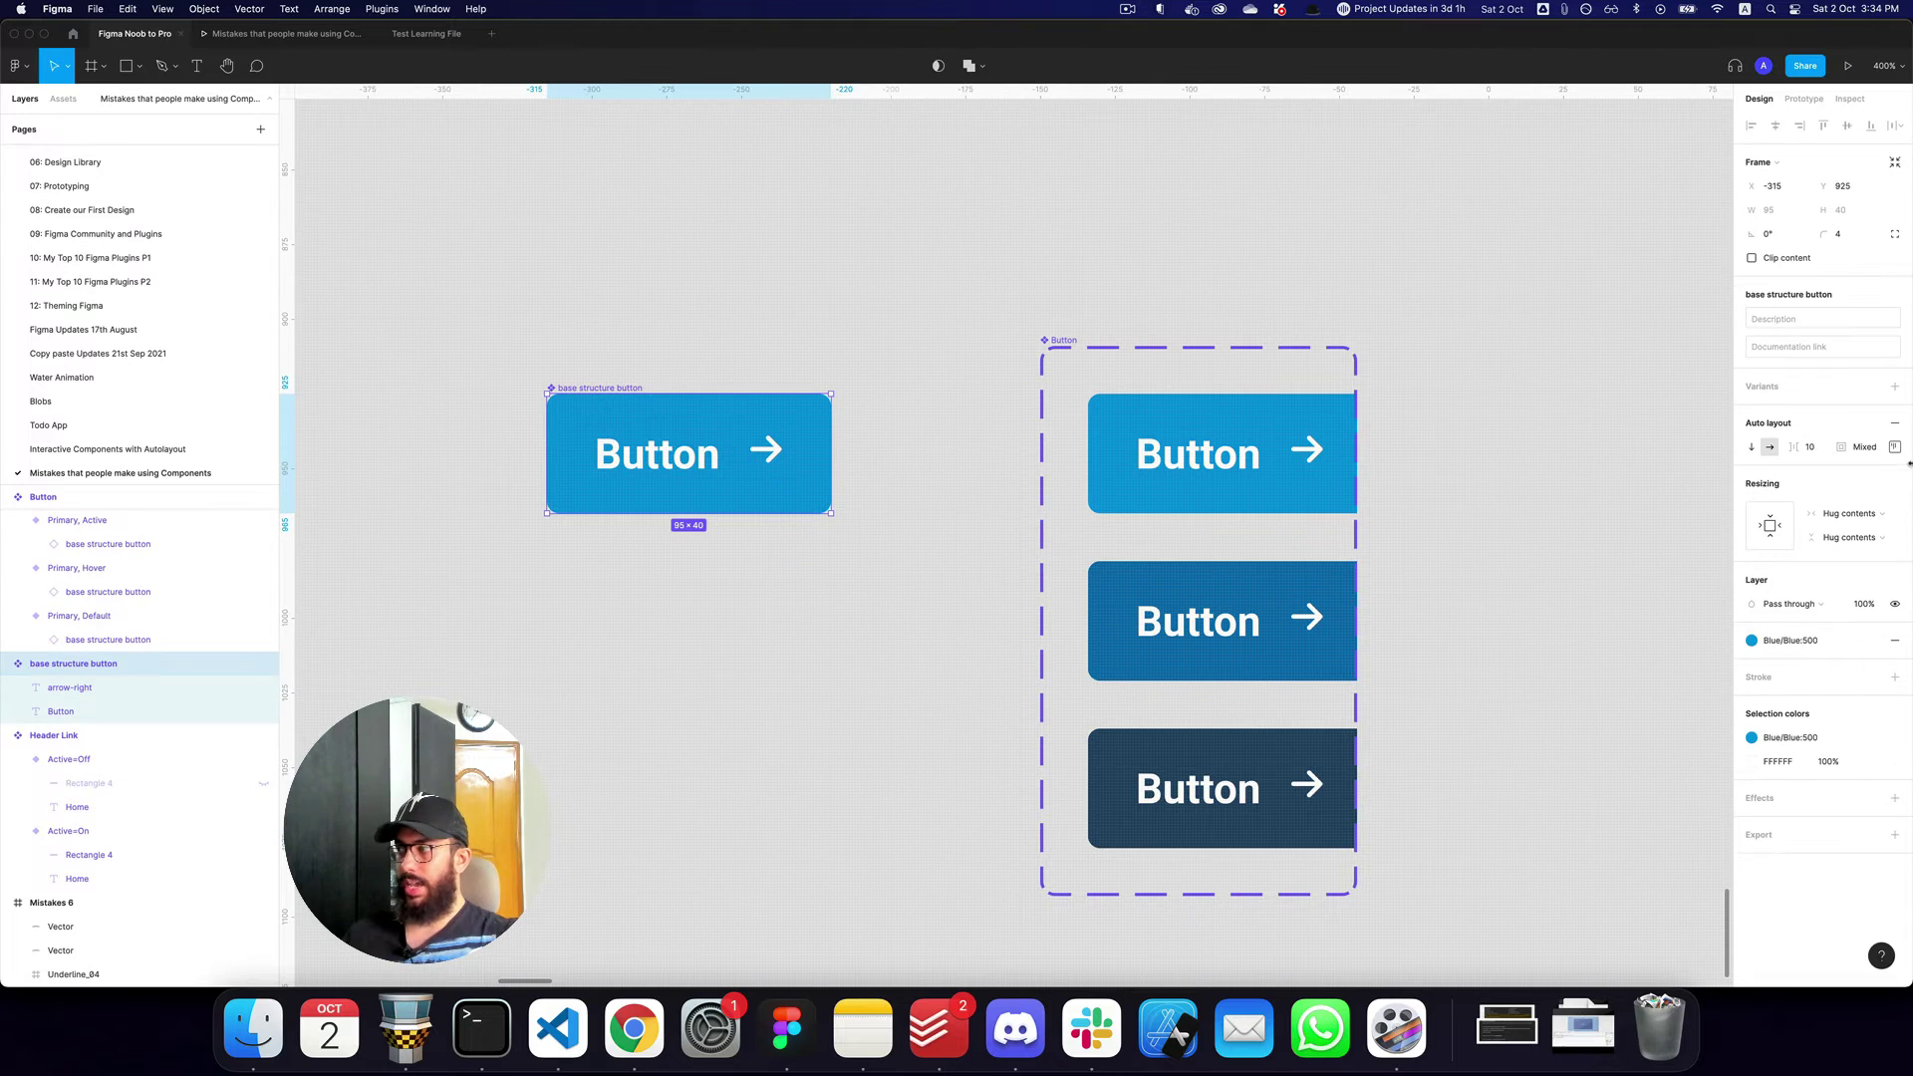
left_click(1894, 447)
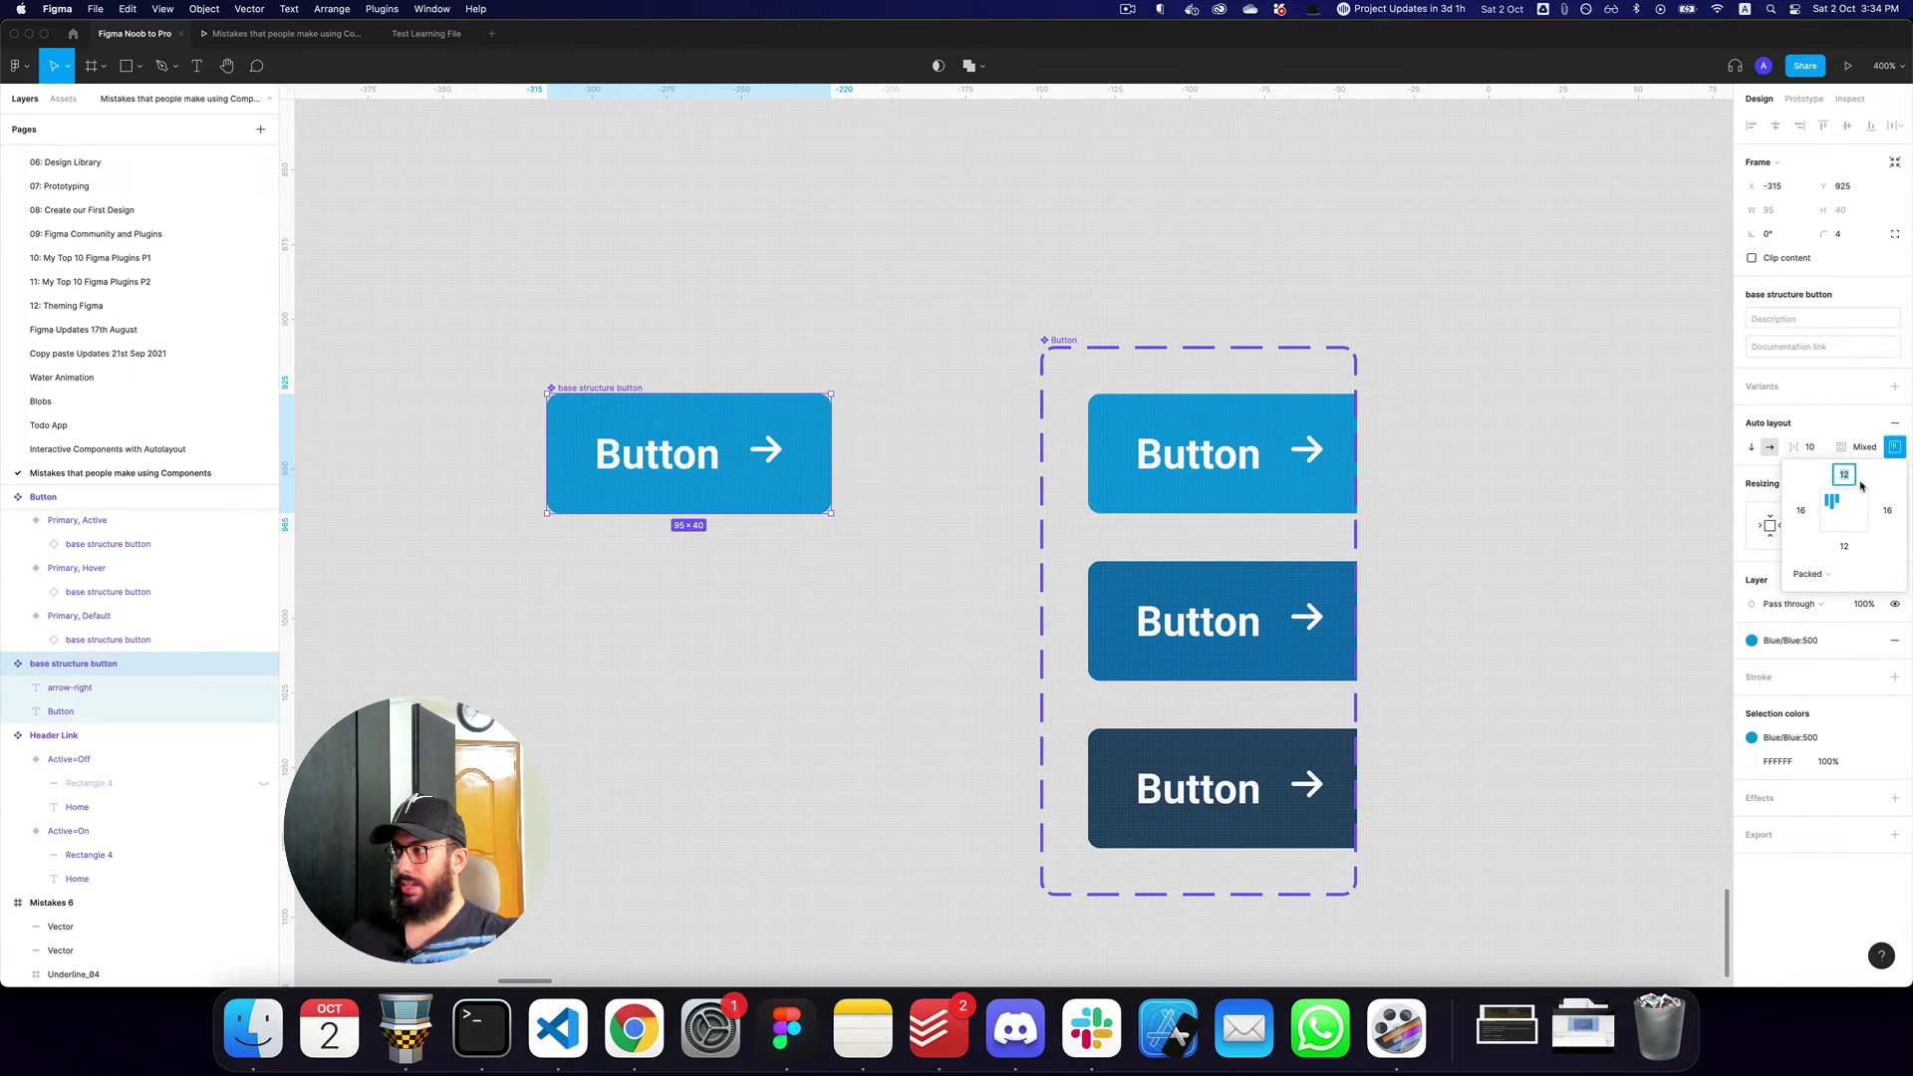
left_click(1408, 452)
Widen the Button component set to 168 so it encloses all three variants.
left_click(1102, 348)
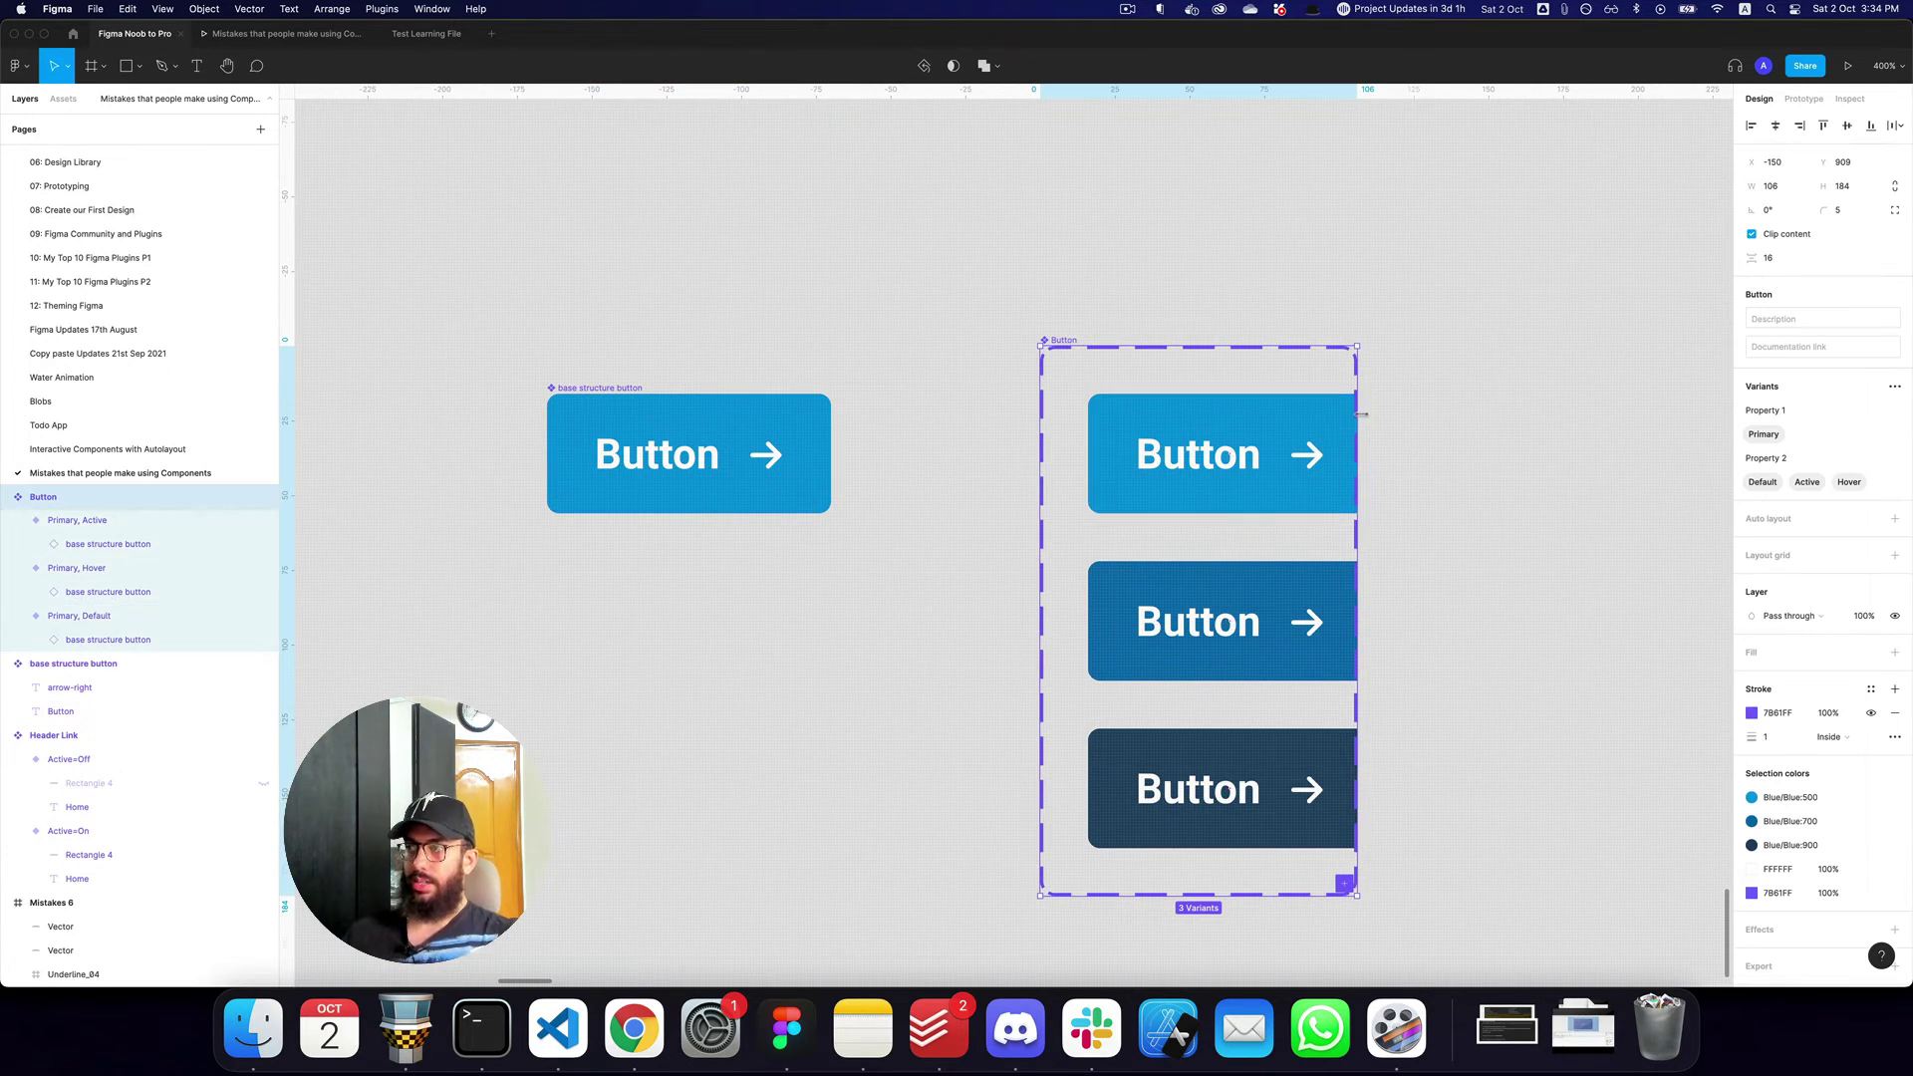
left_click_drag(1356, 433, 1542, 435)
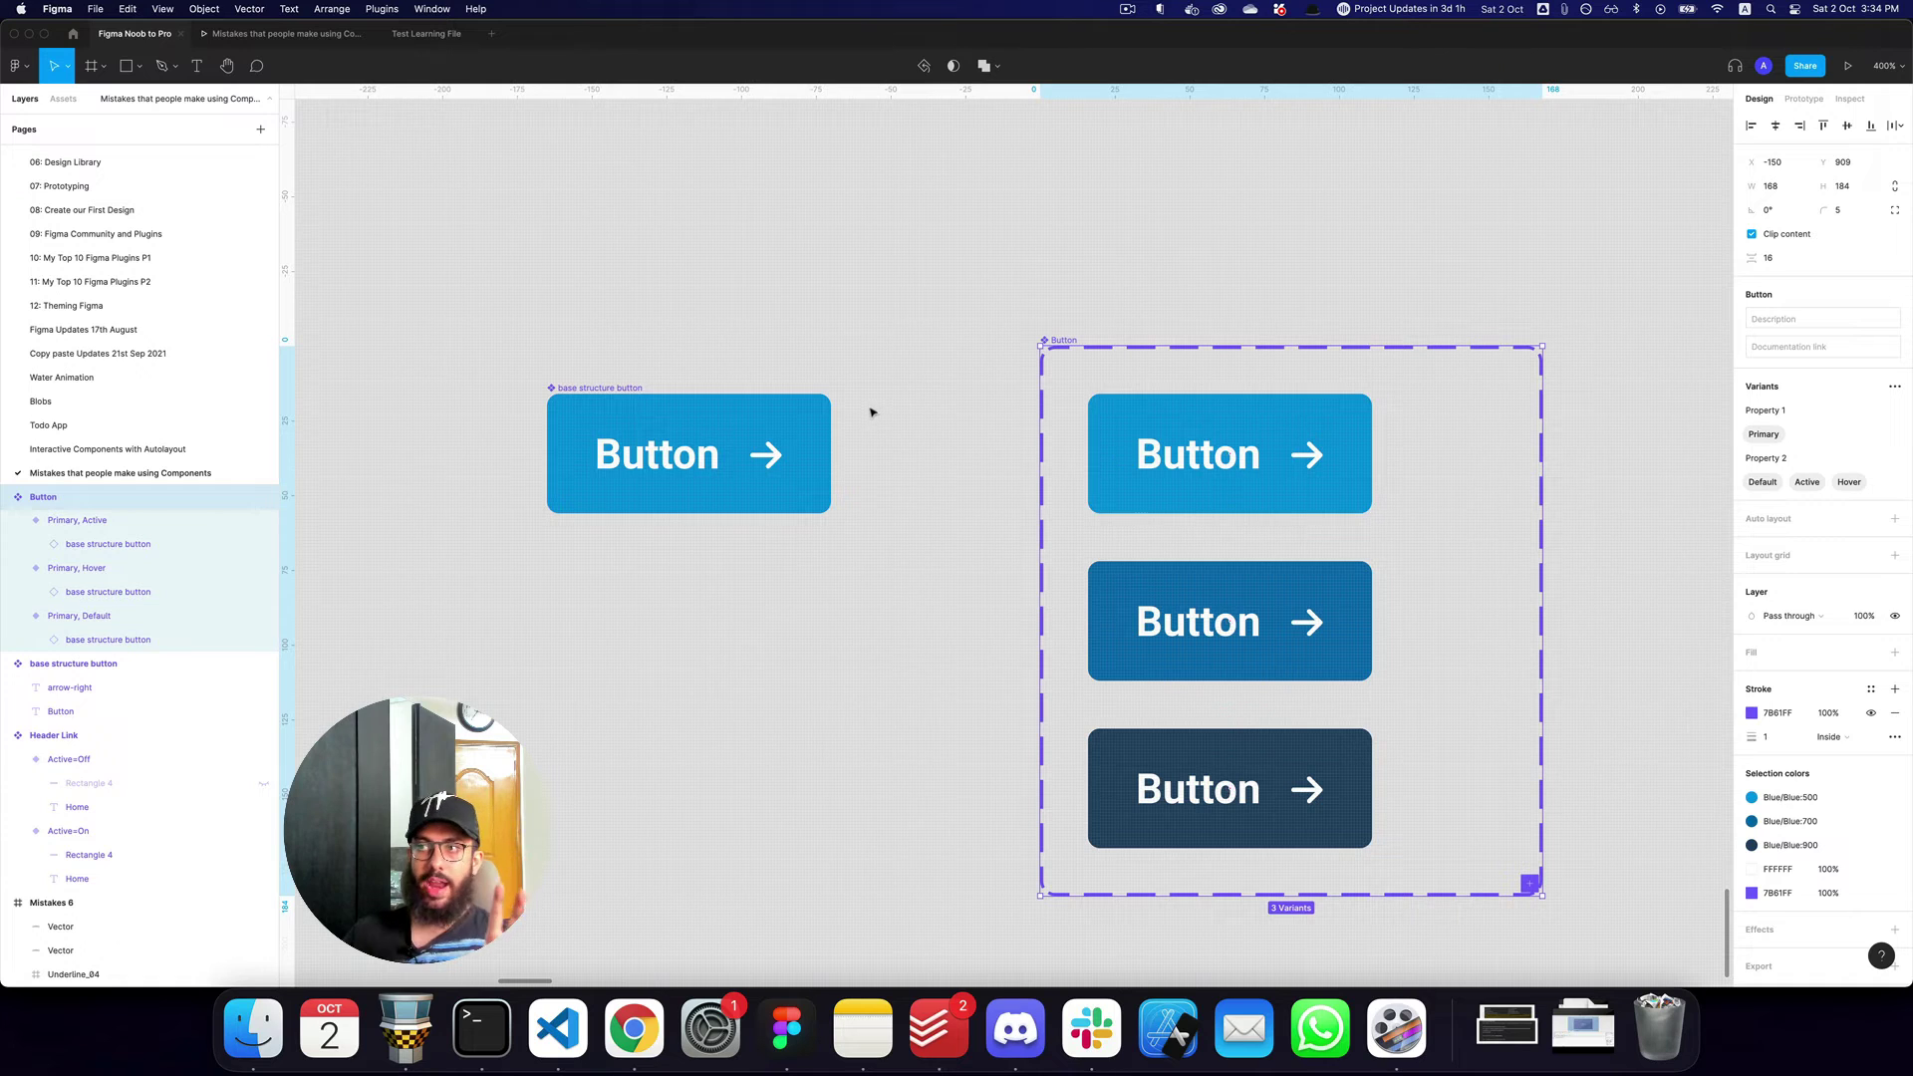
Set the base structure button's left and right auto layout padding to 20.
left_click(812, 428)
left_click(1896, 446)
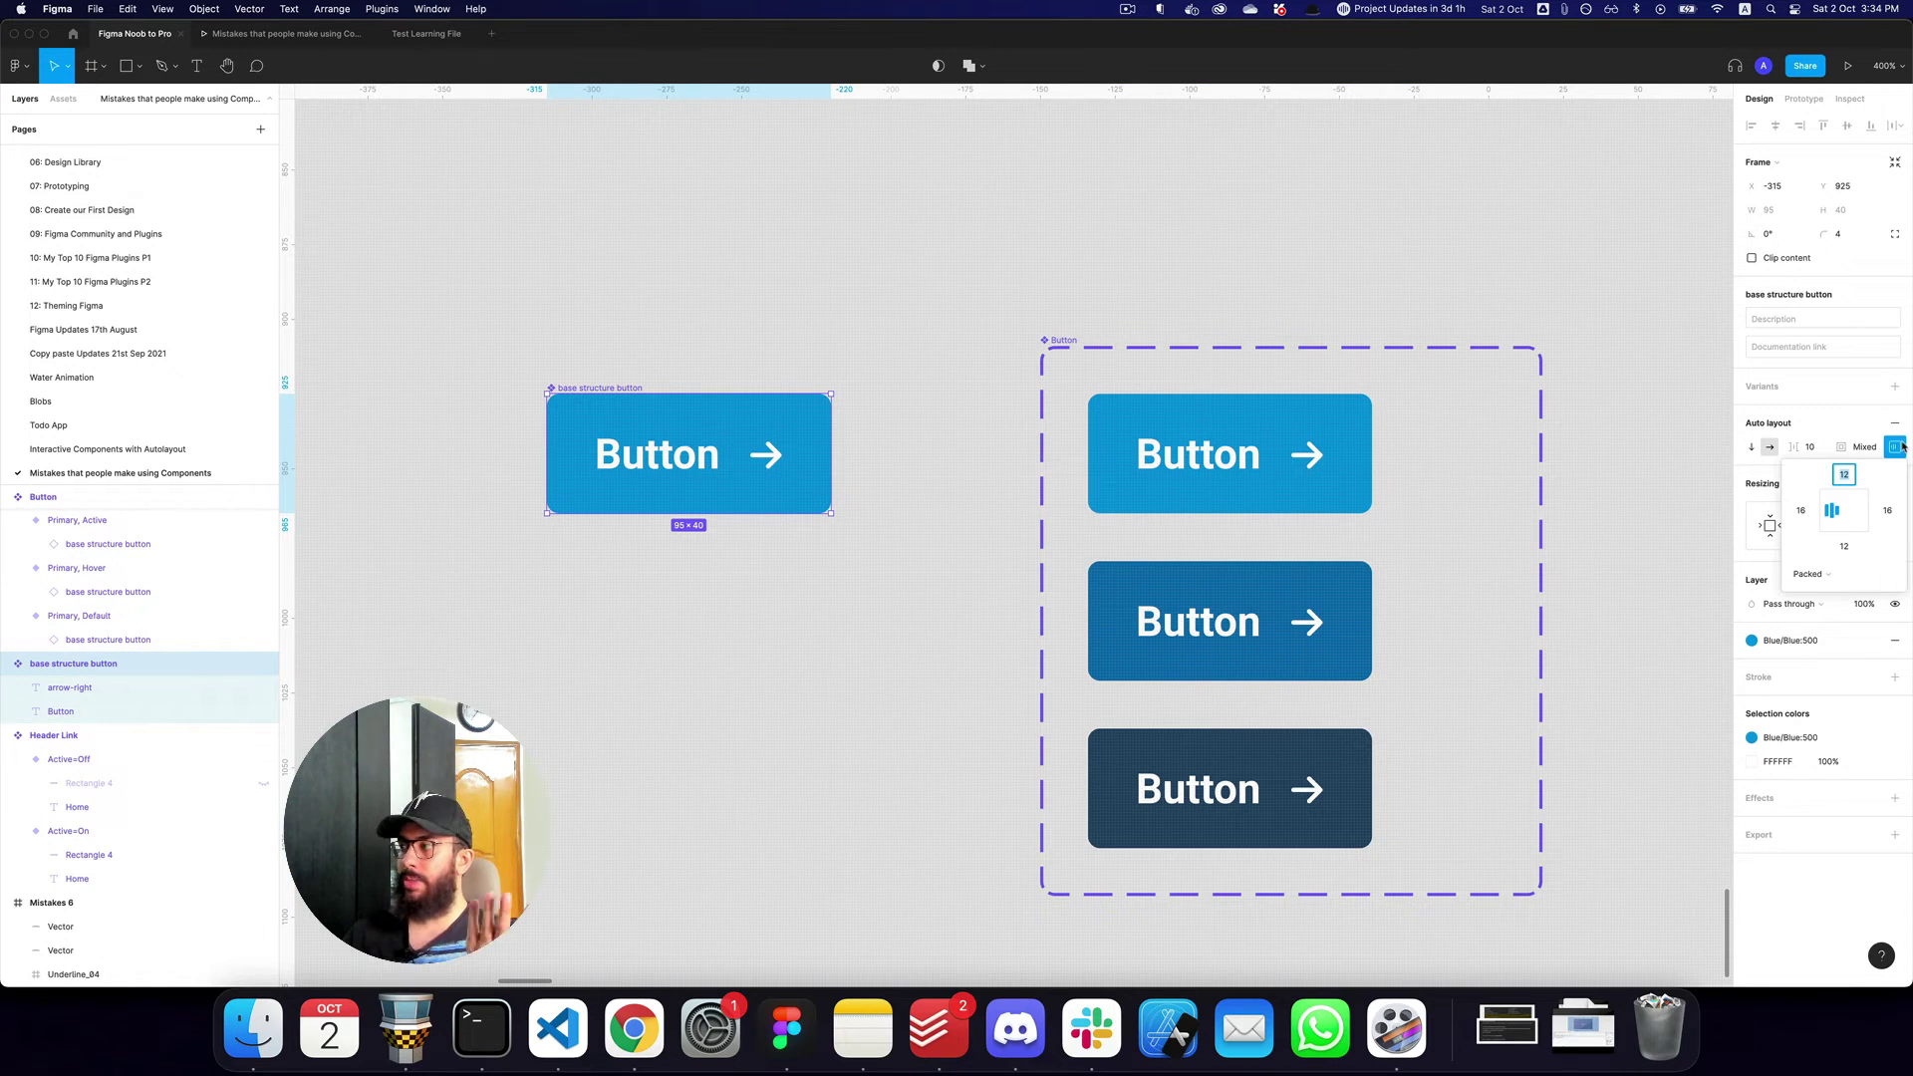
key("Tab")
type("20")
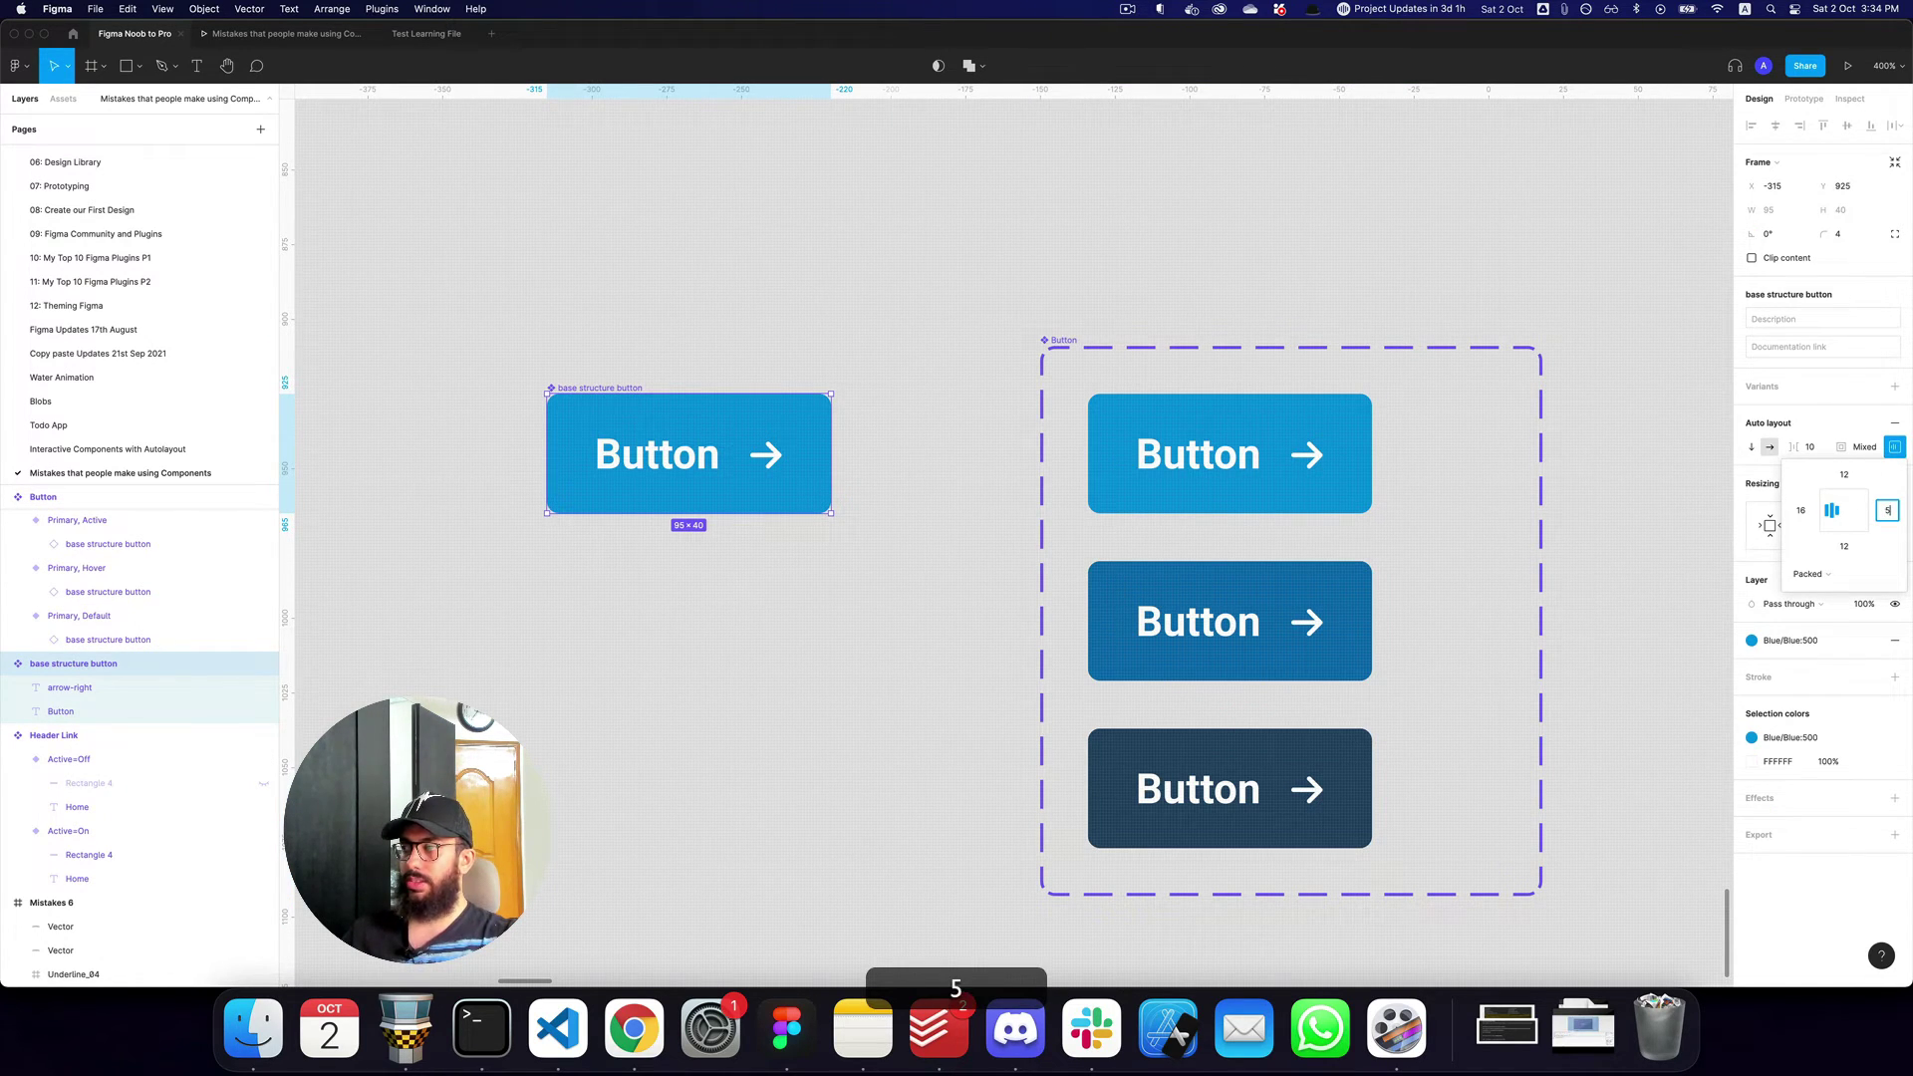
key("Tab")
key("Tab")
type("20")
key("Return")
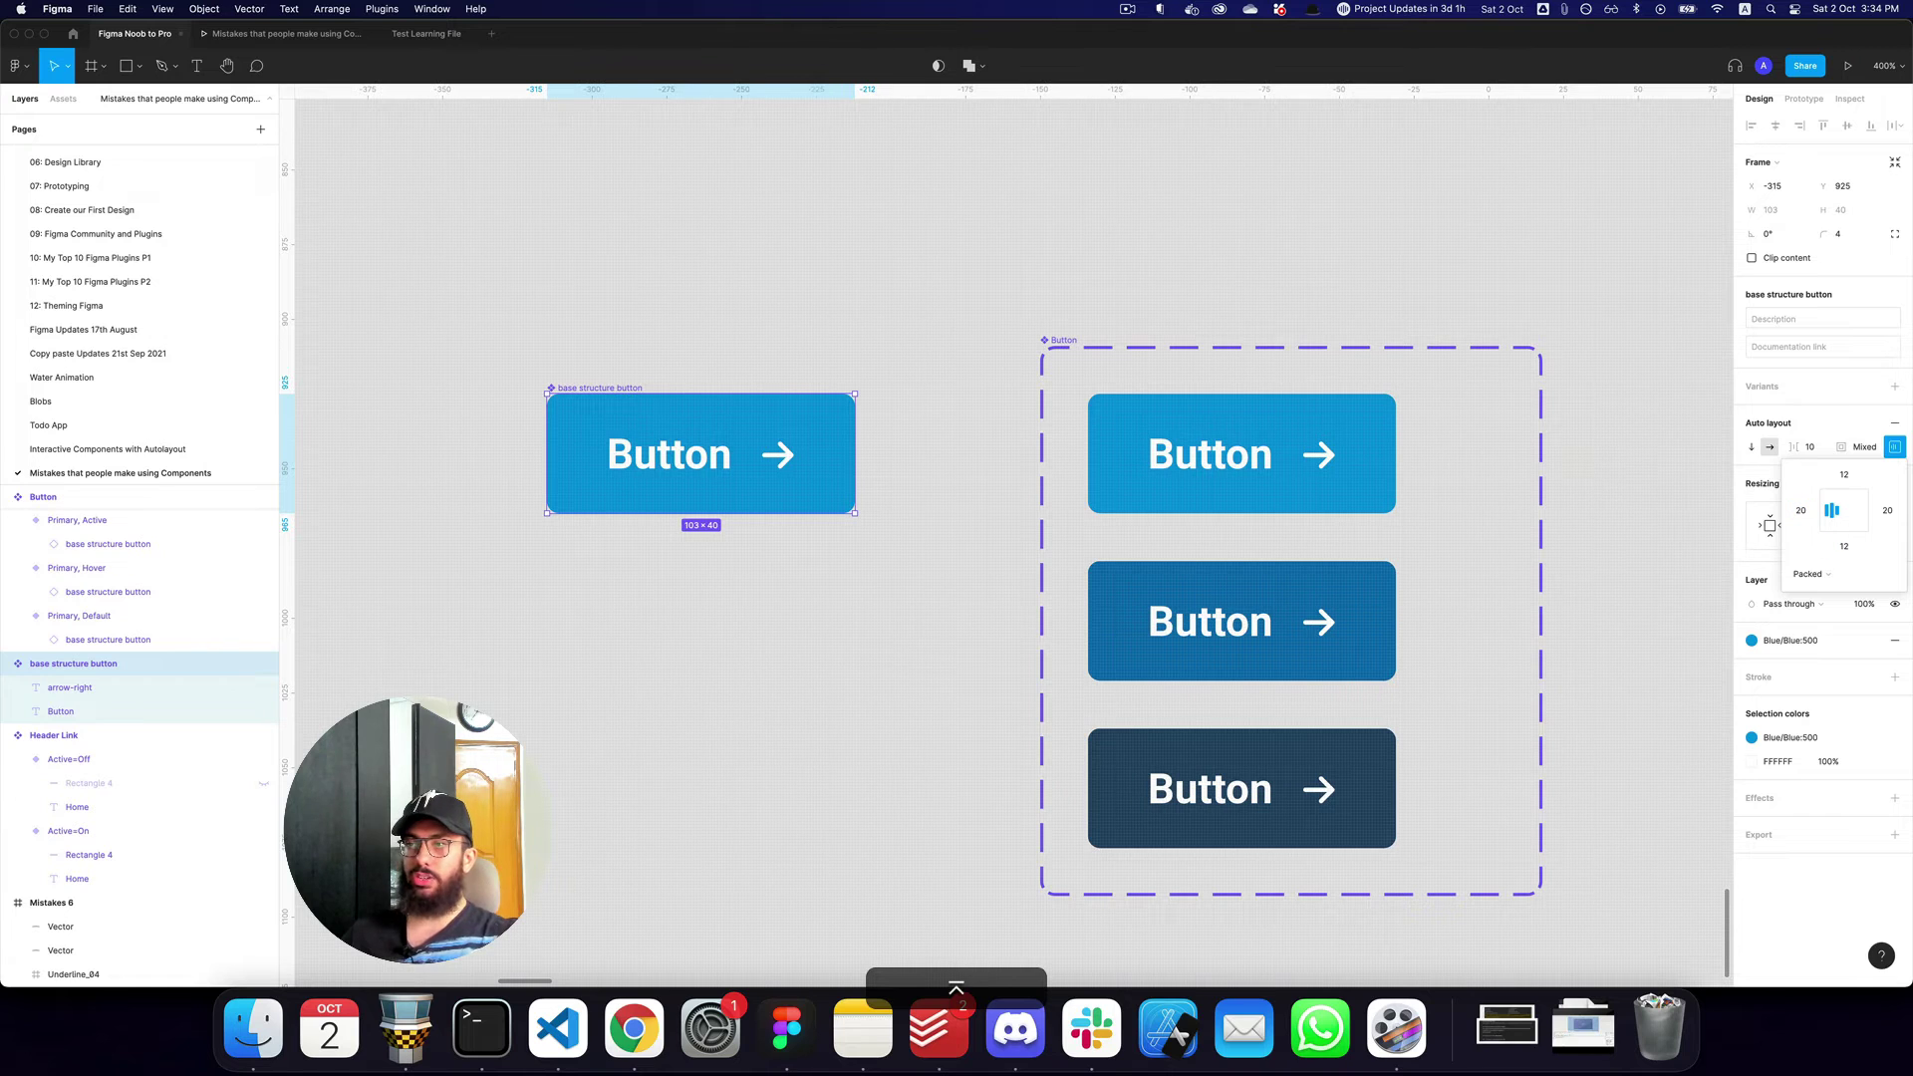
left_click(1243, 337)
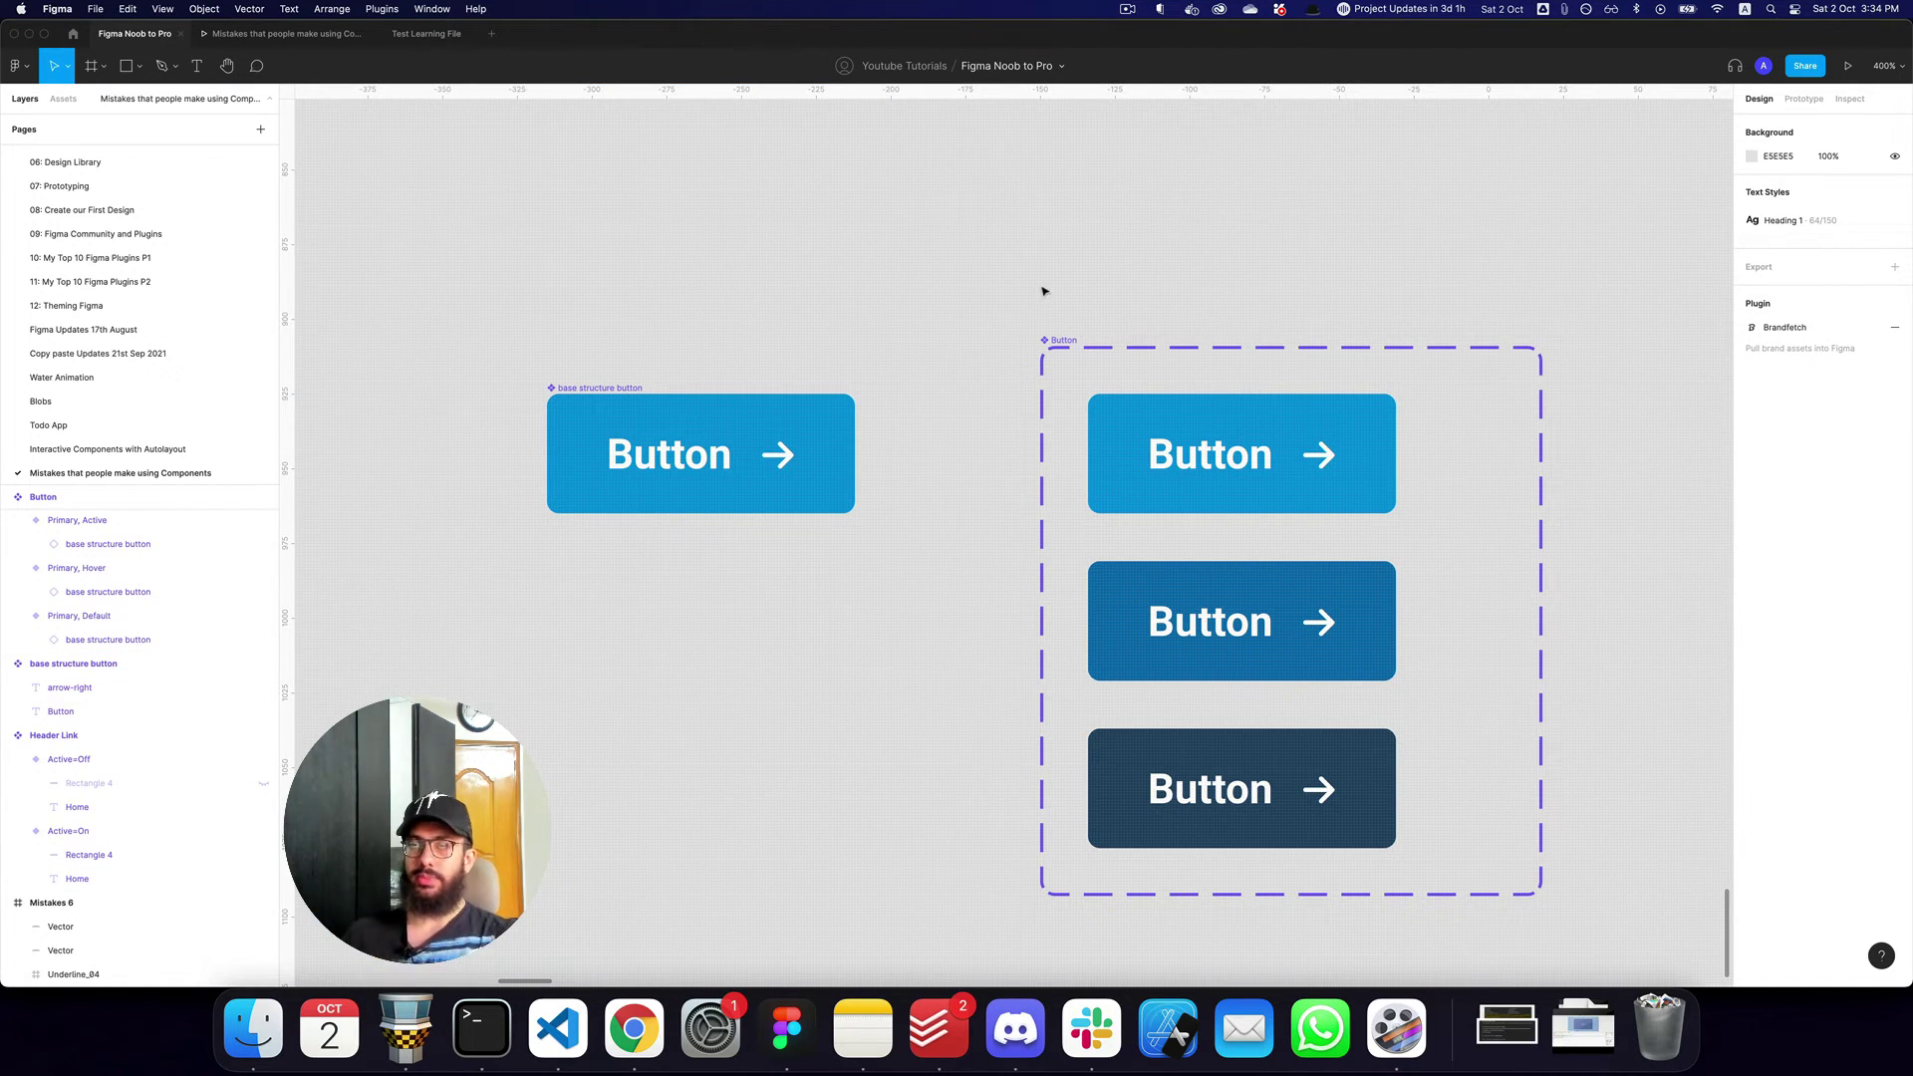
Review the mistake slides in the presentation prototype, from Mistake 3 to Mistake 6, and return to the design file.
key("super")
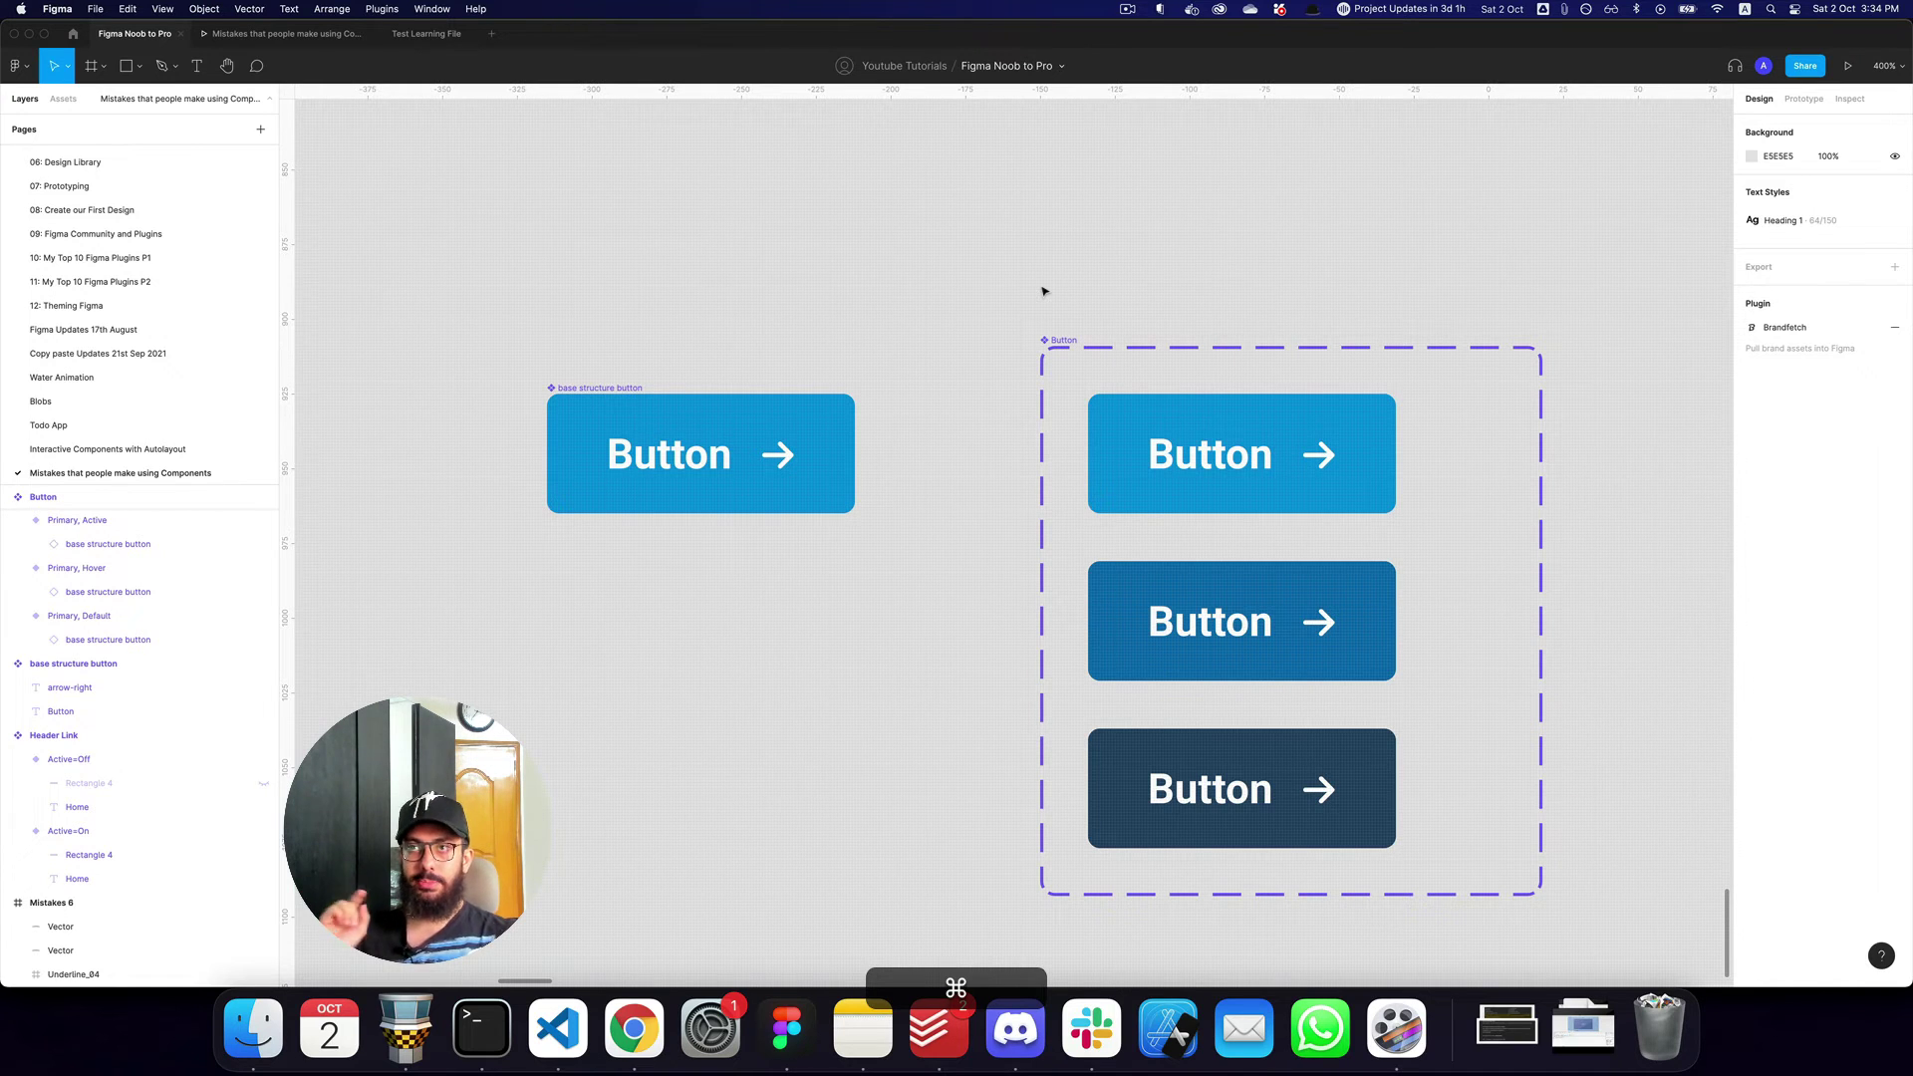
key("super+3")
key("super+2")
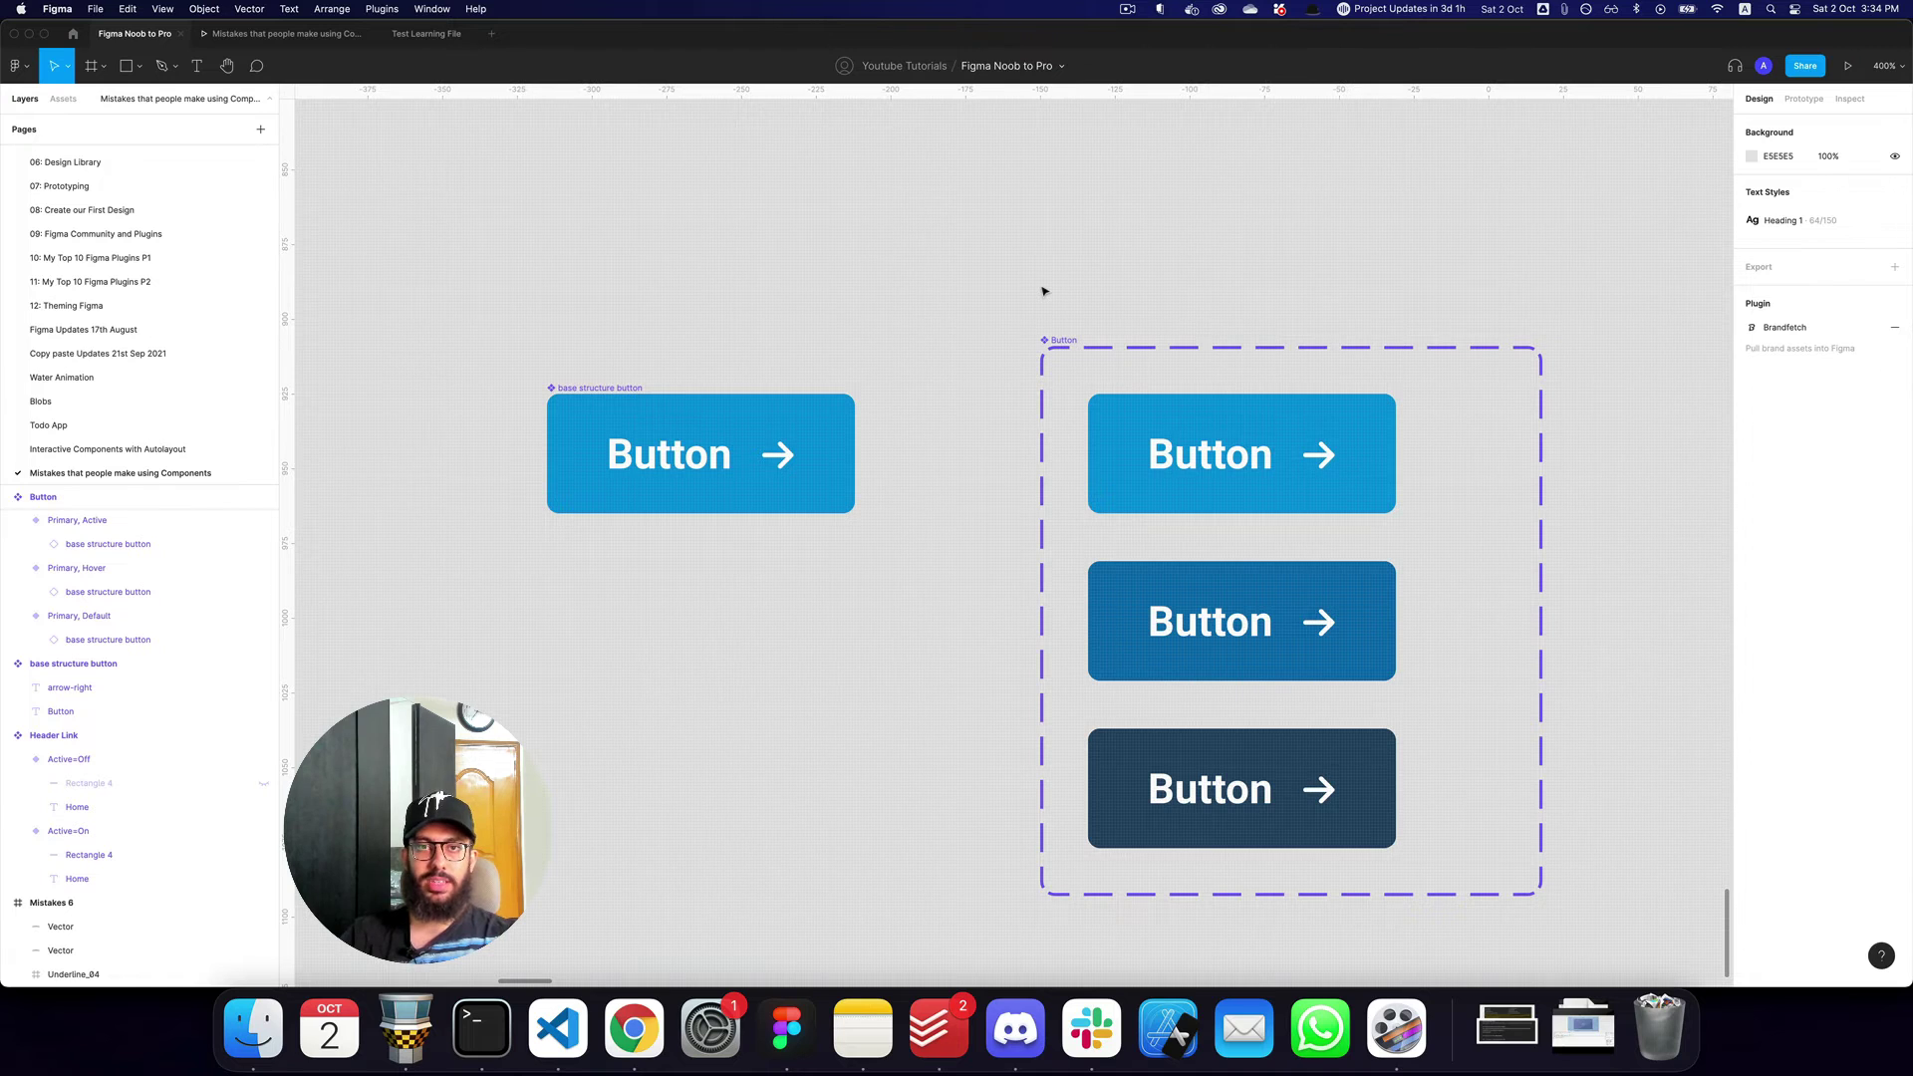
key("super+3")
key("super+2")
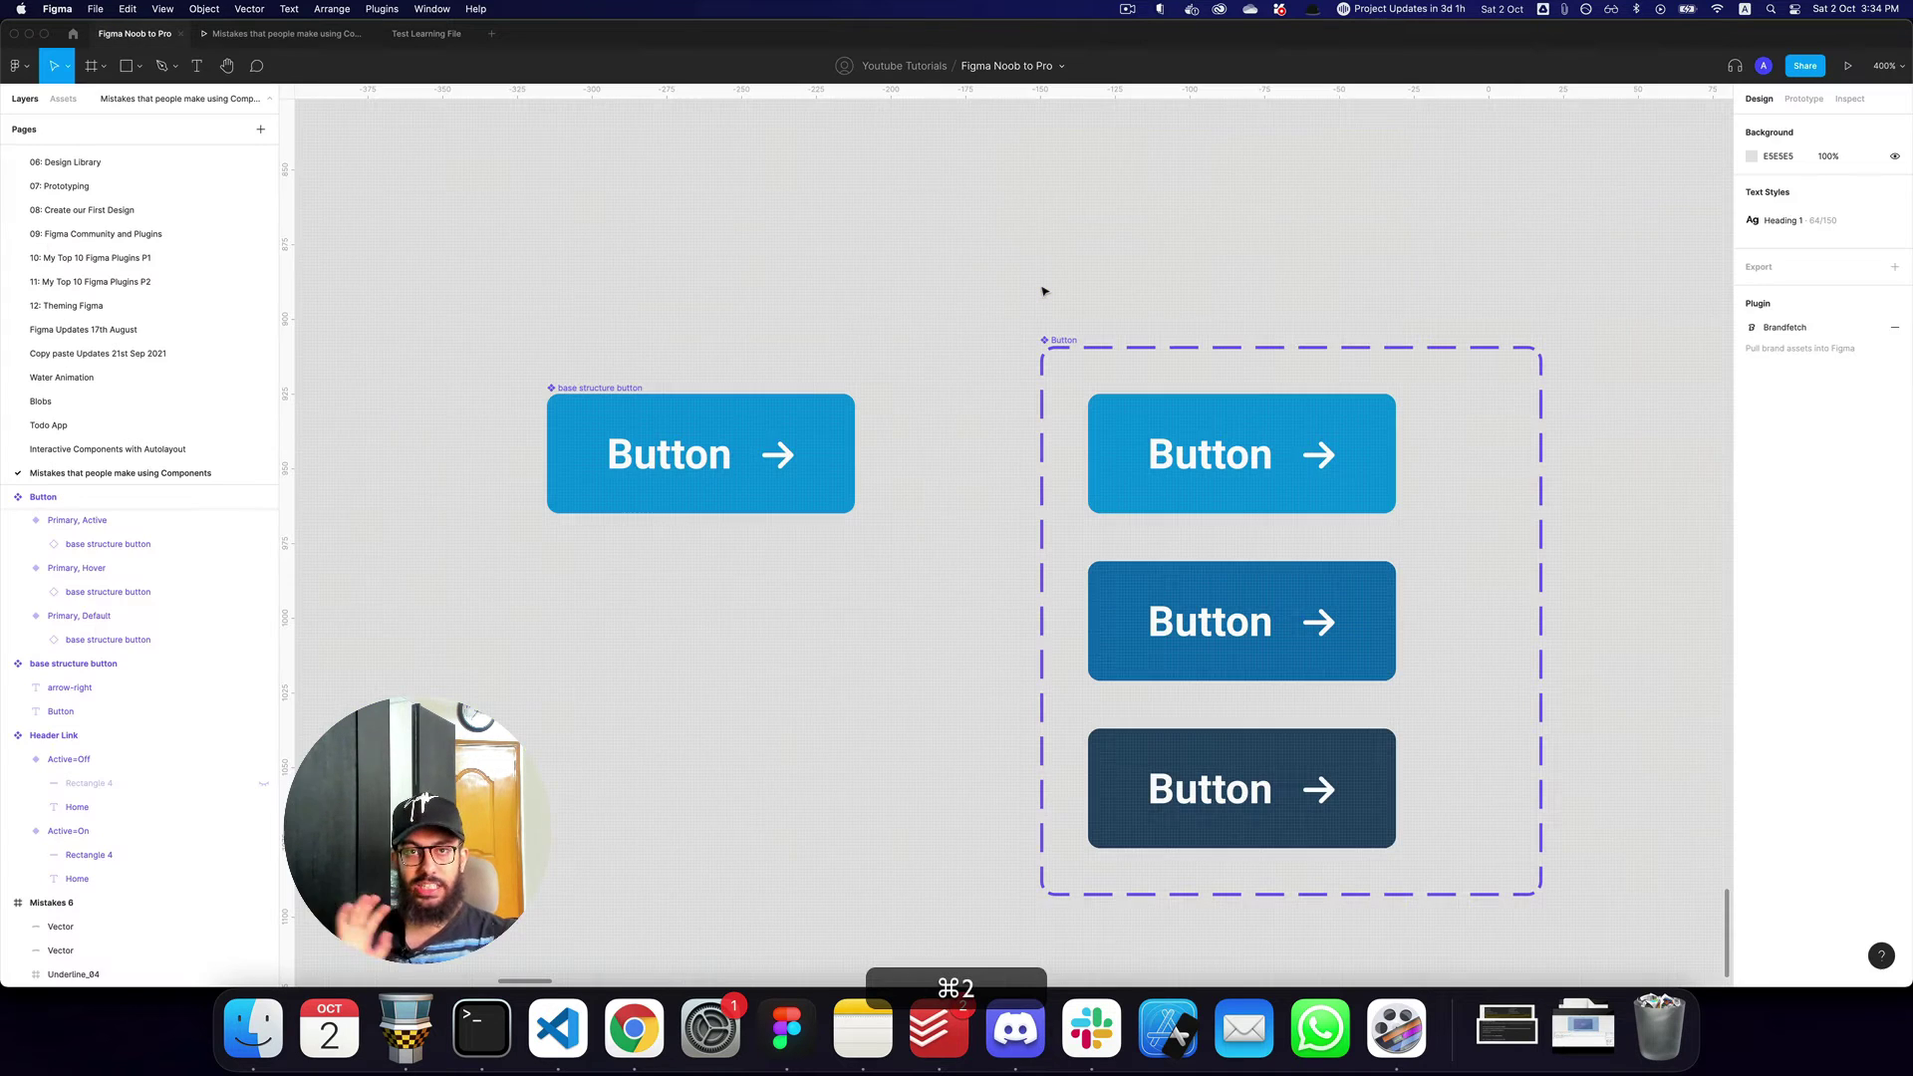
key("super+3")
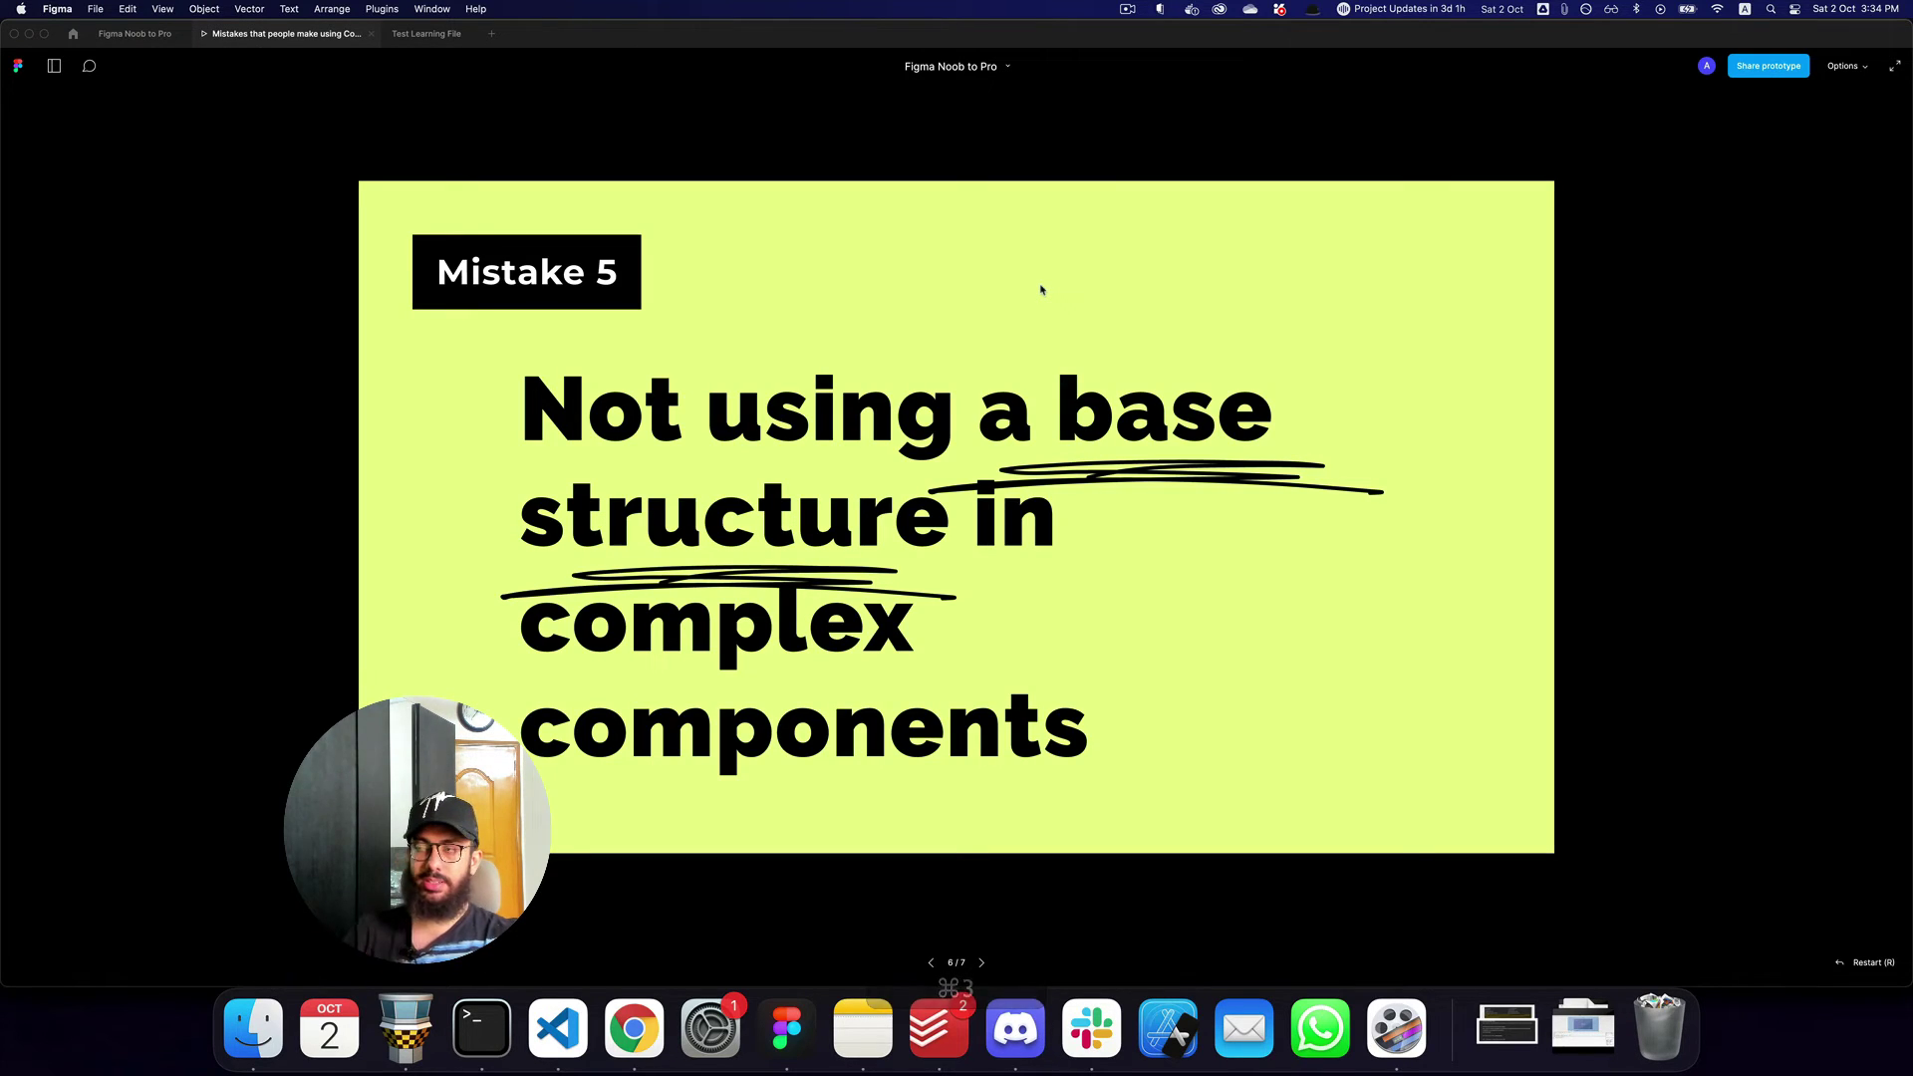
key("super+2")
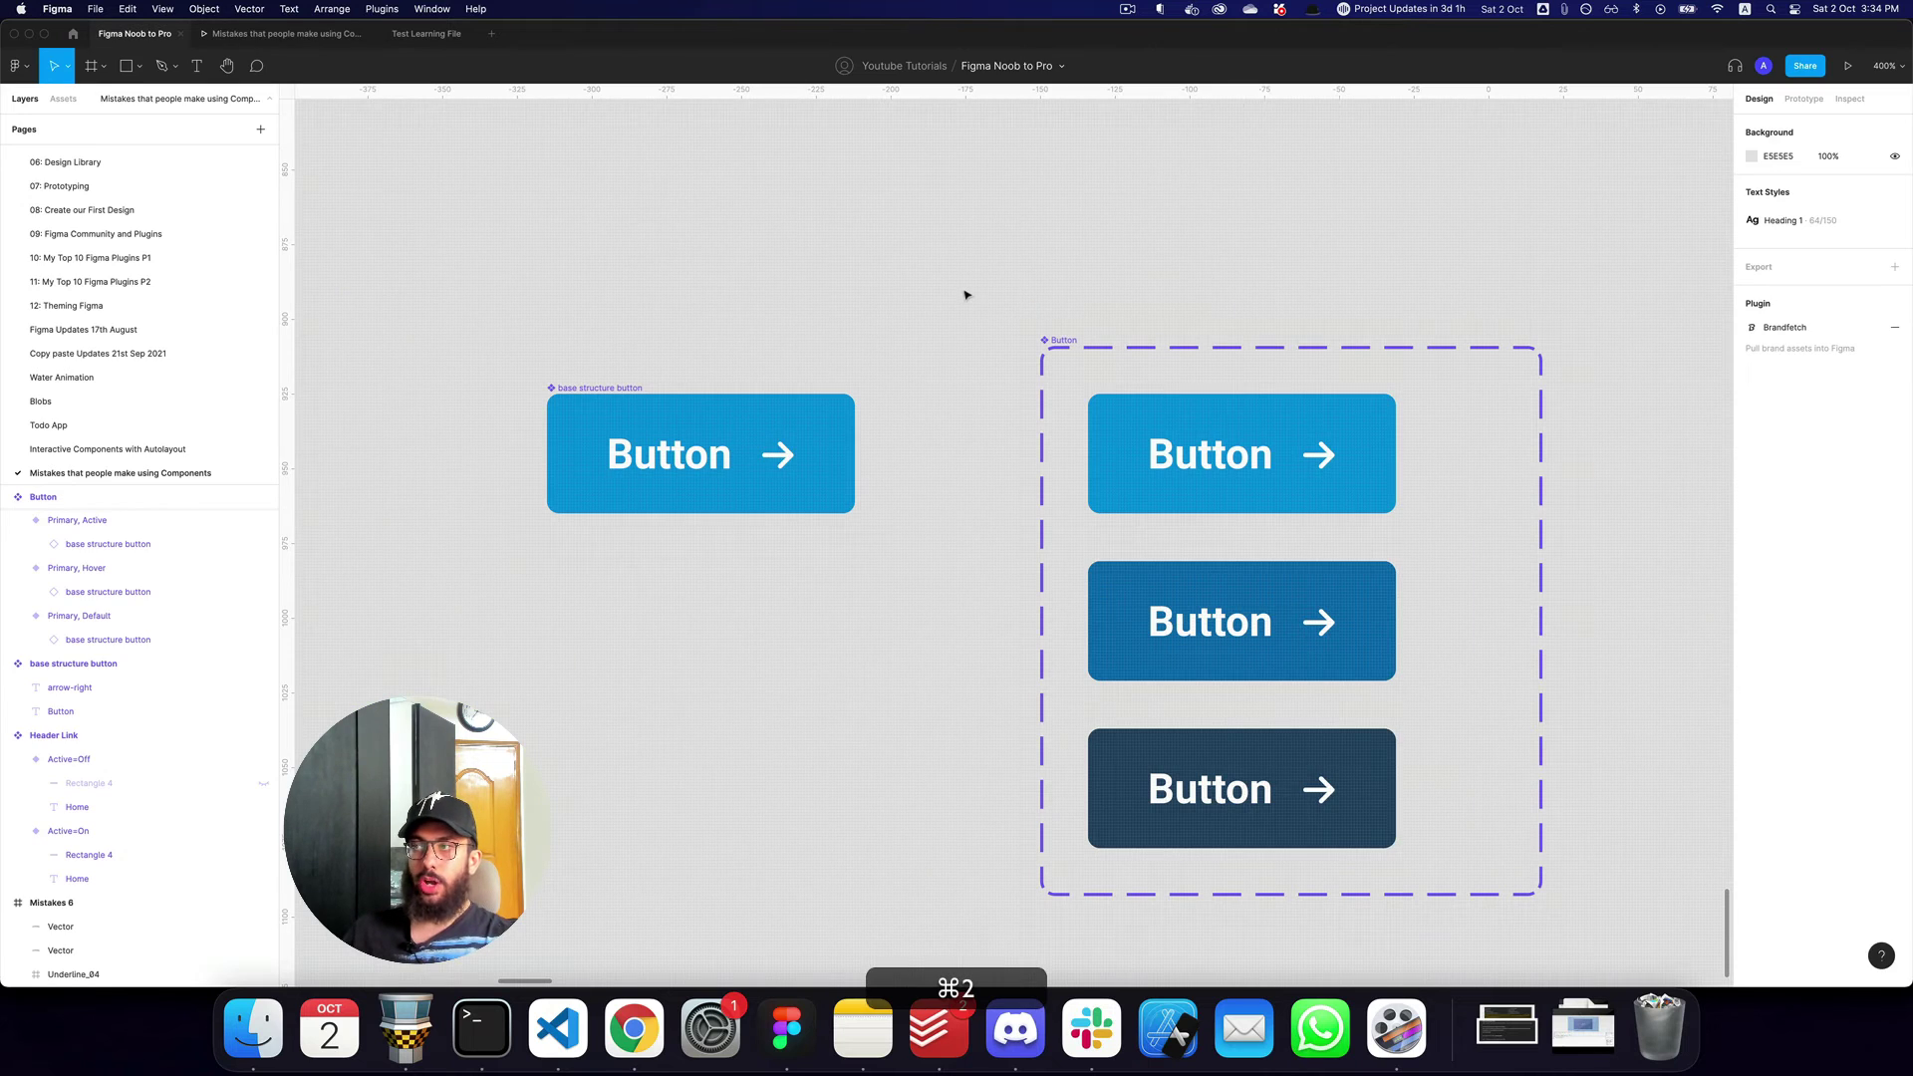
key("super+3")
key("Right")
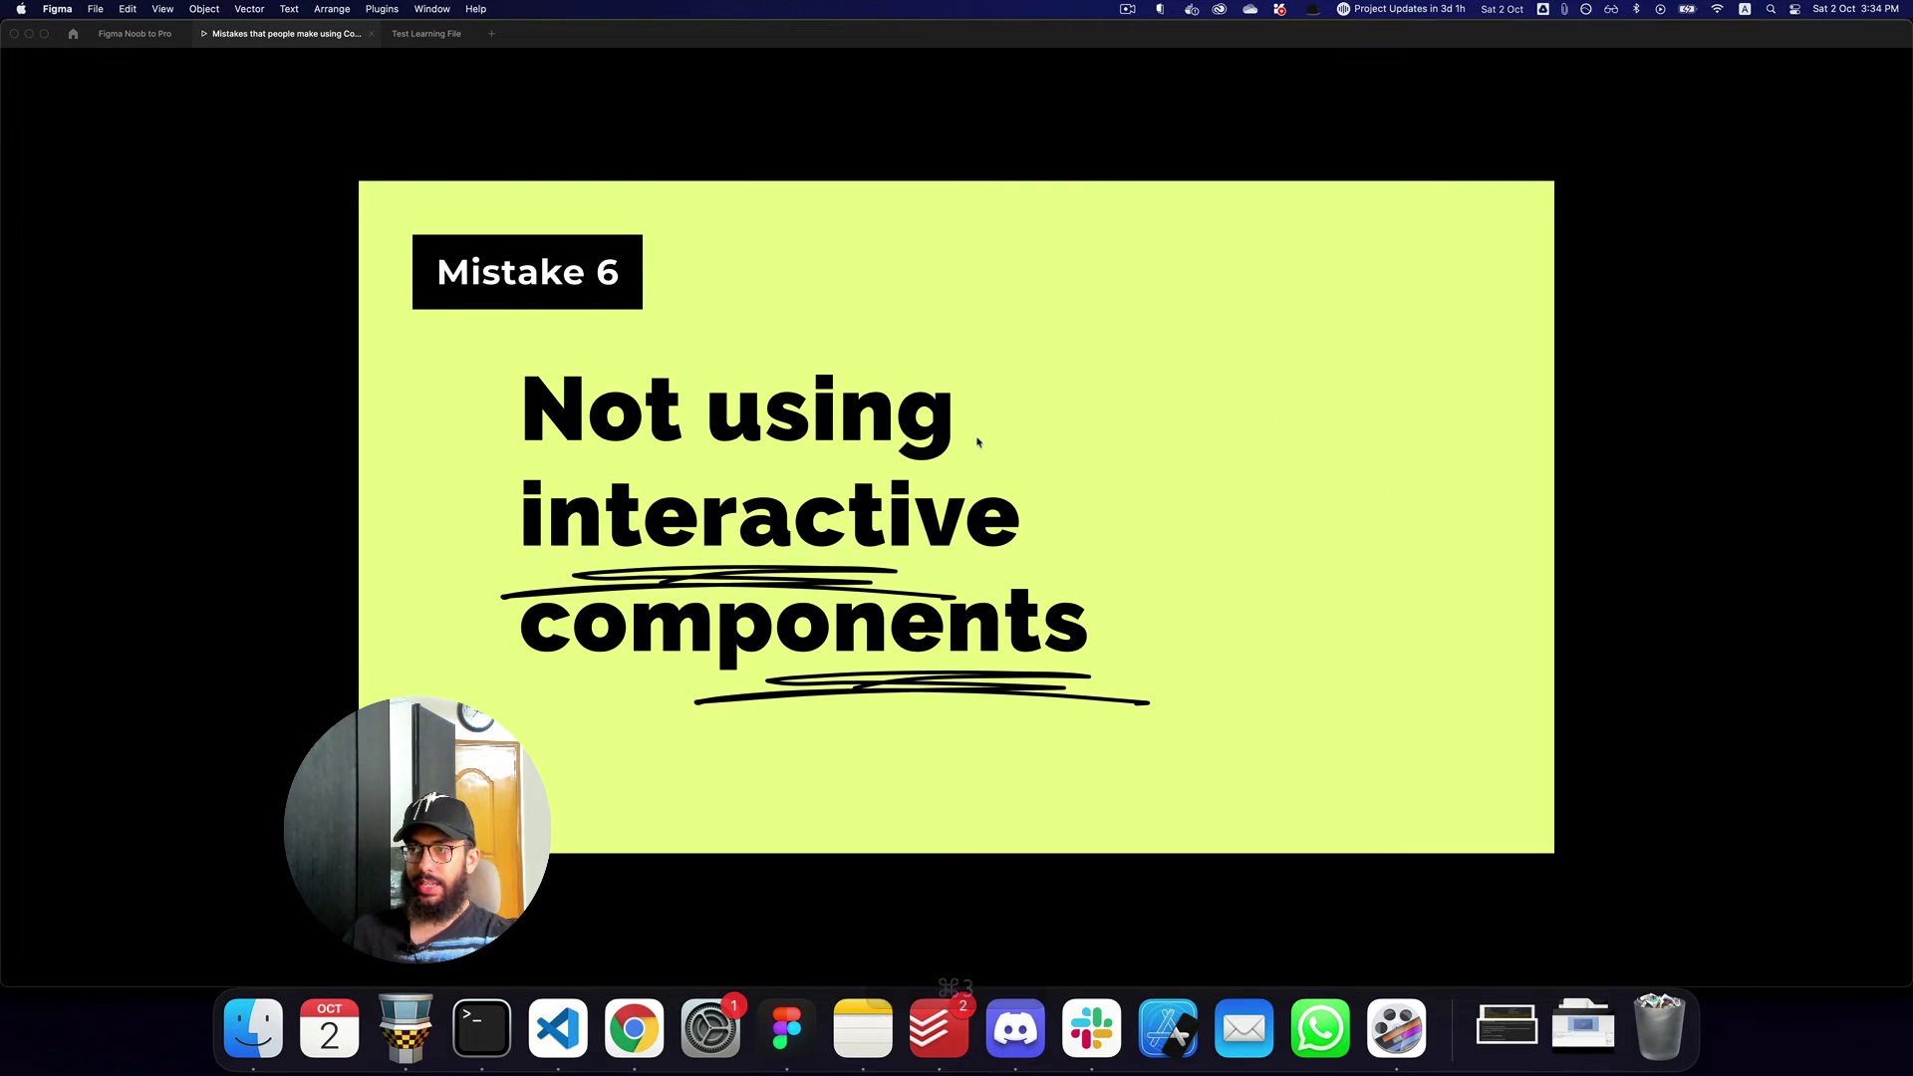
key("Left")
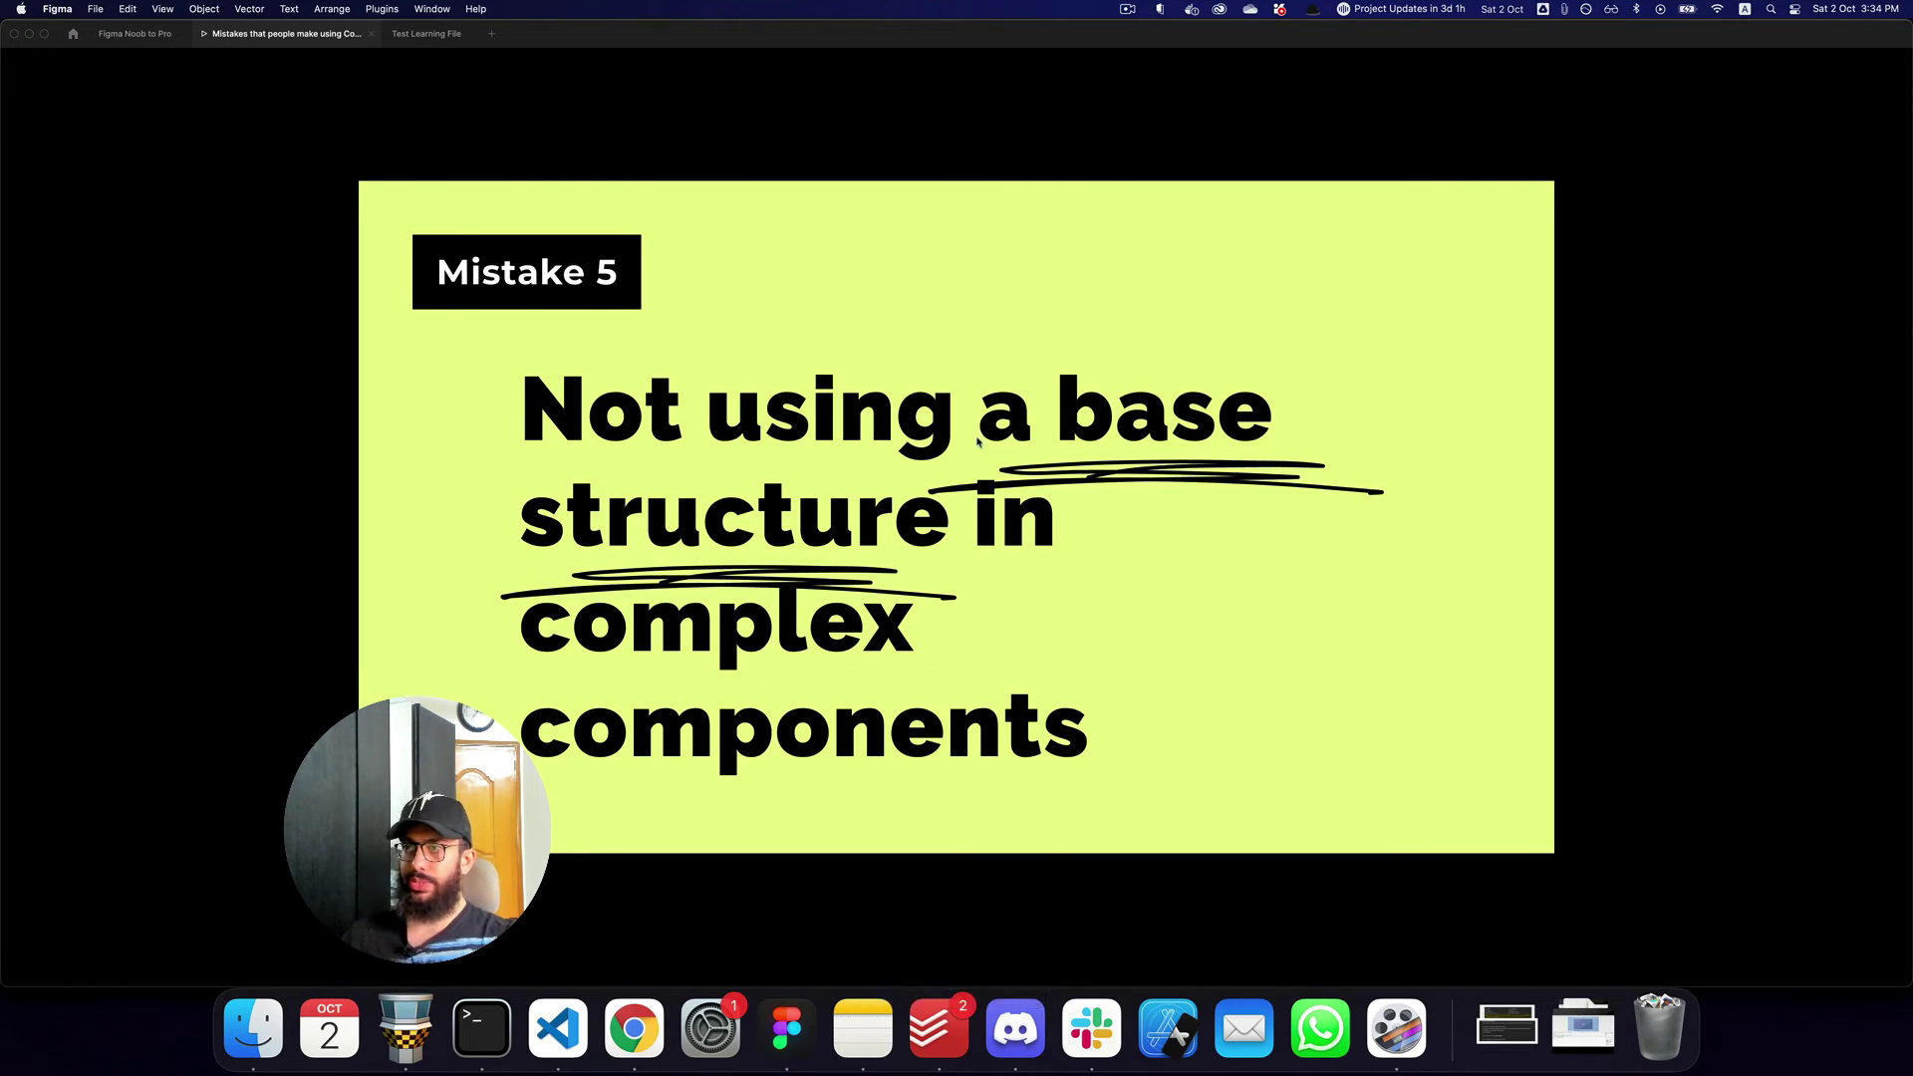
key("super+2")
key("super+3")
key("super+Left")
key("Left")
key("Left")
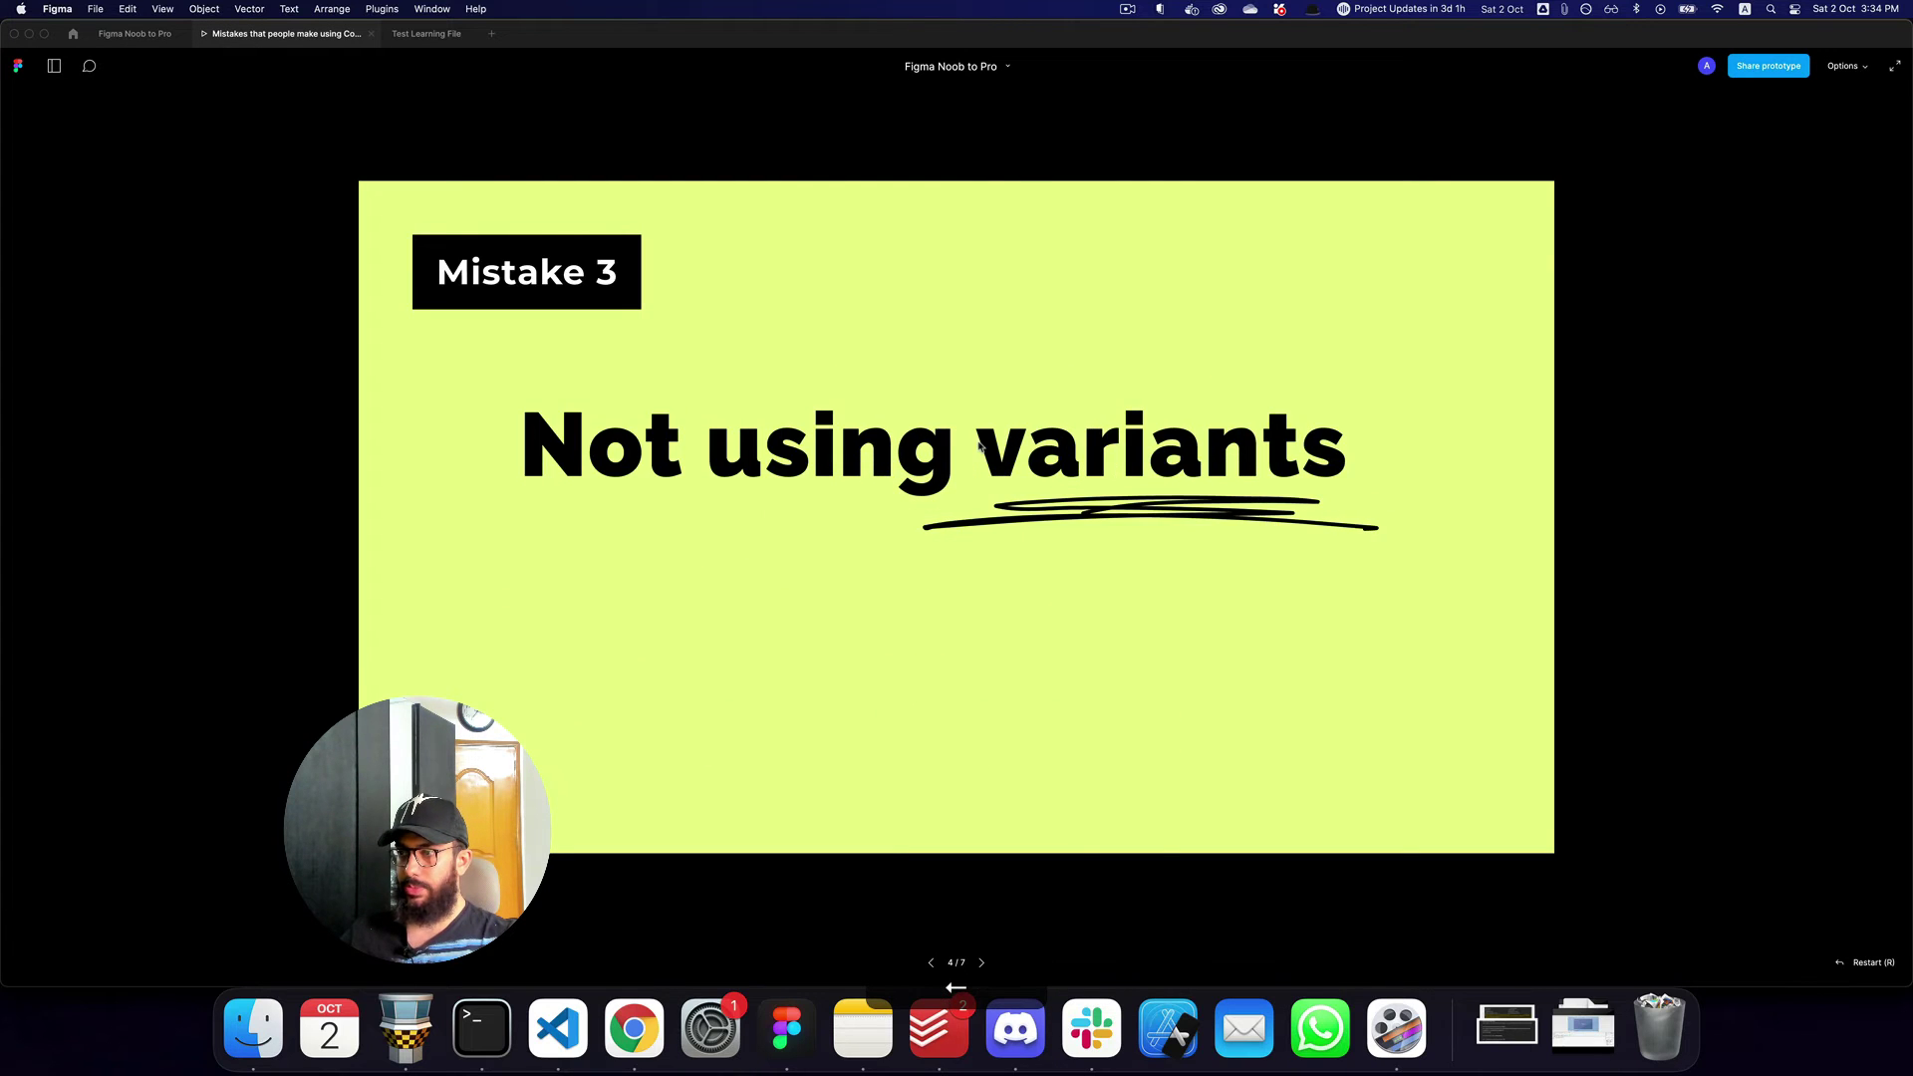
key("Right")
key("Right")
key("Right")
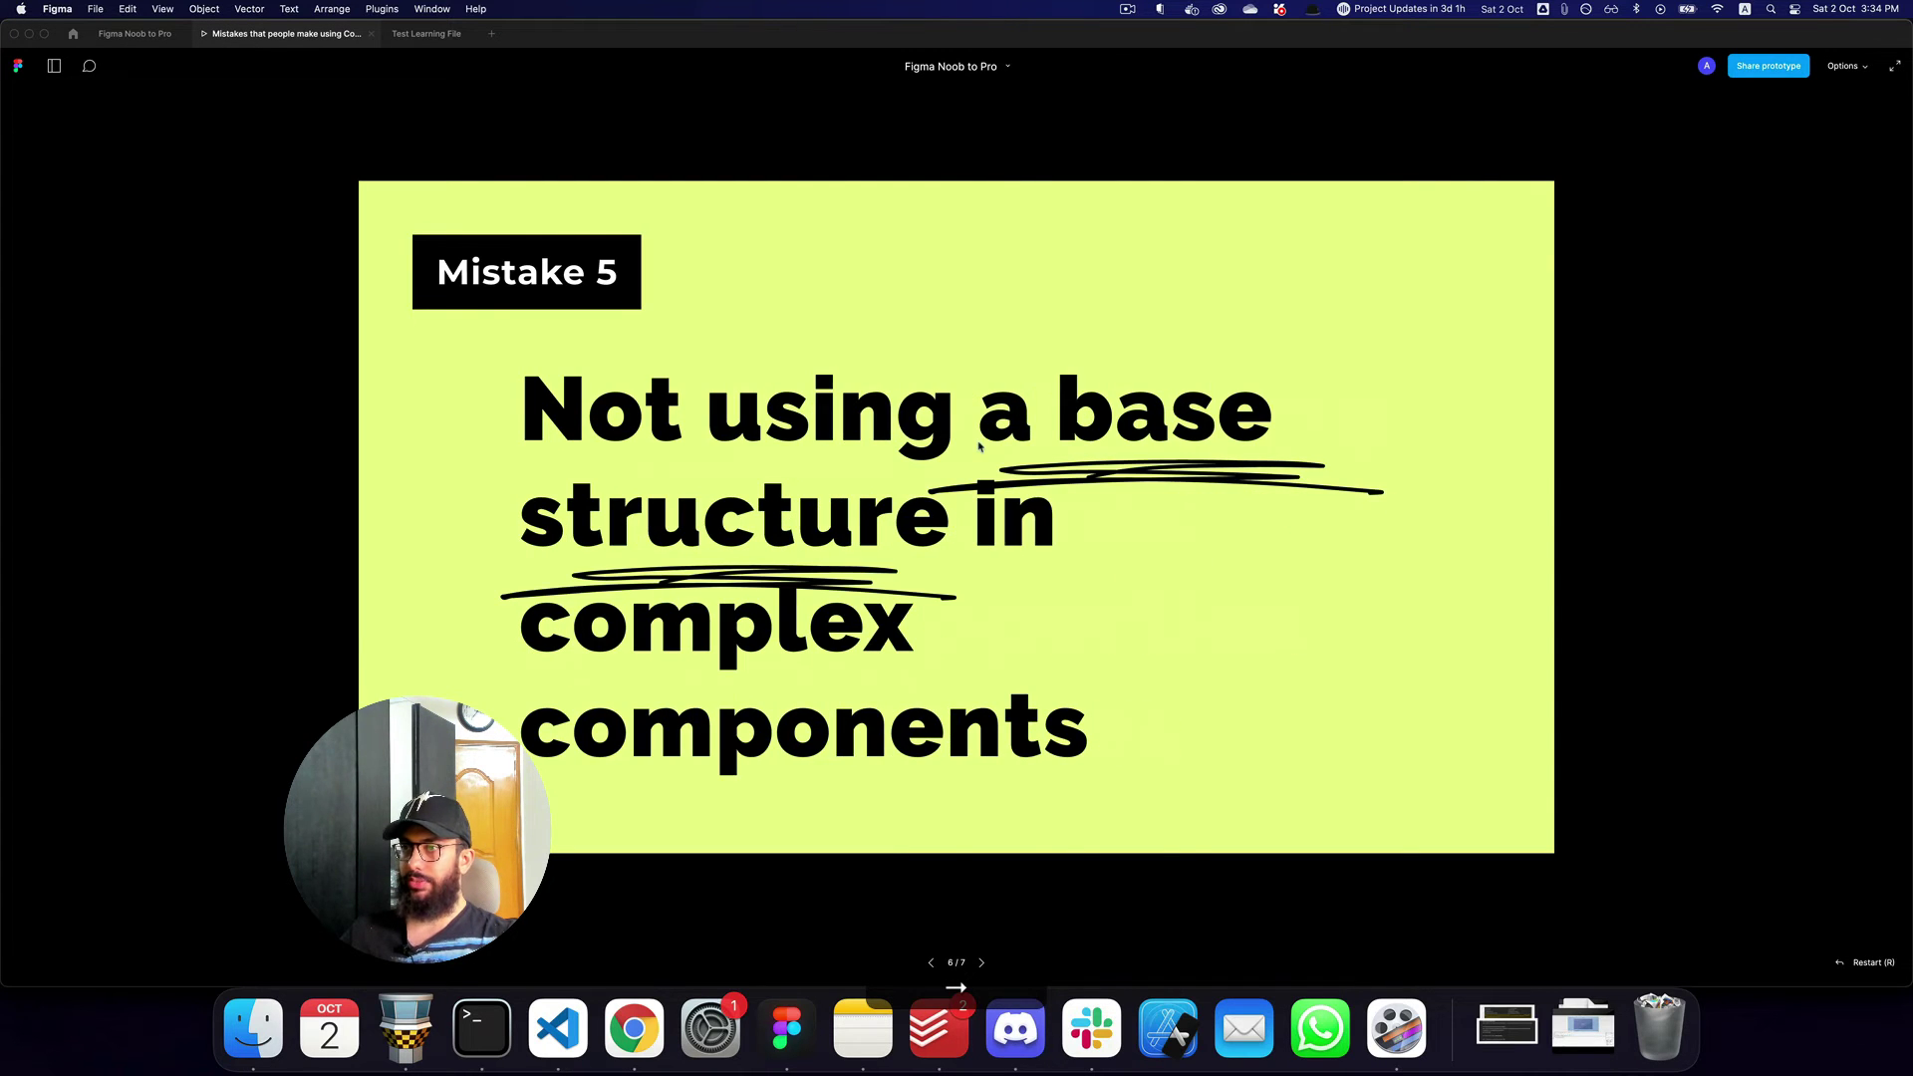
key("super+2")
Place an instance of the Primary, Default button variant on the empty canvas below the component set.
left_click_drag(978, 456, 913, 366)
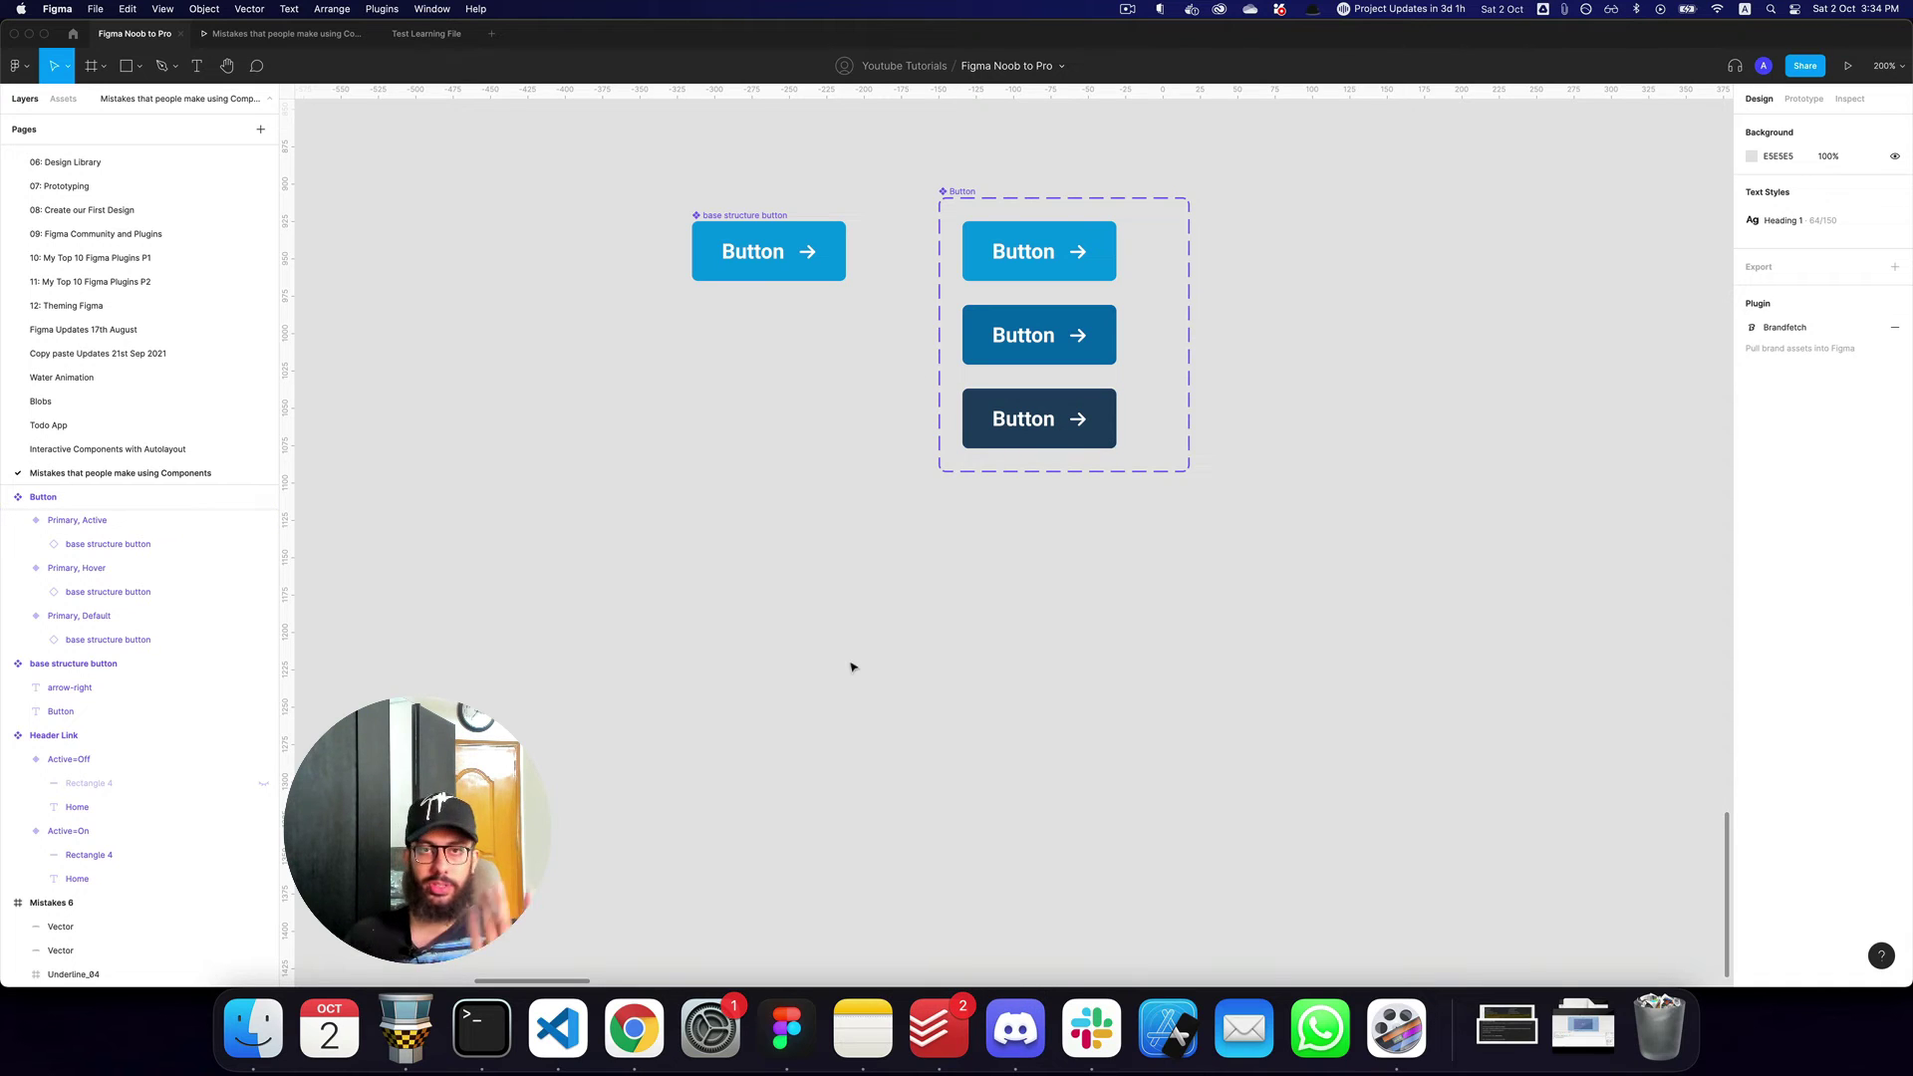
left_click(79, 616)
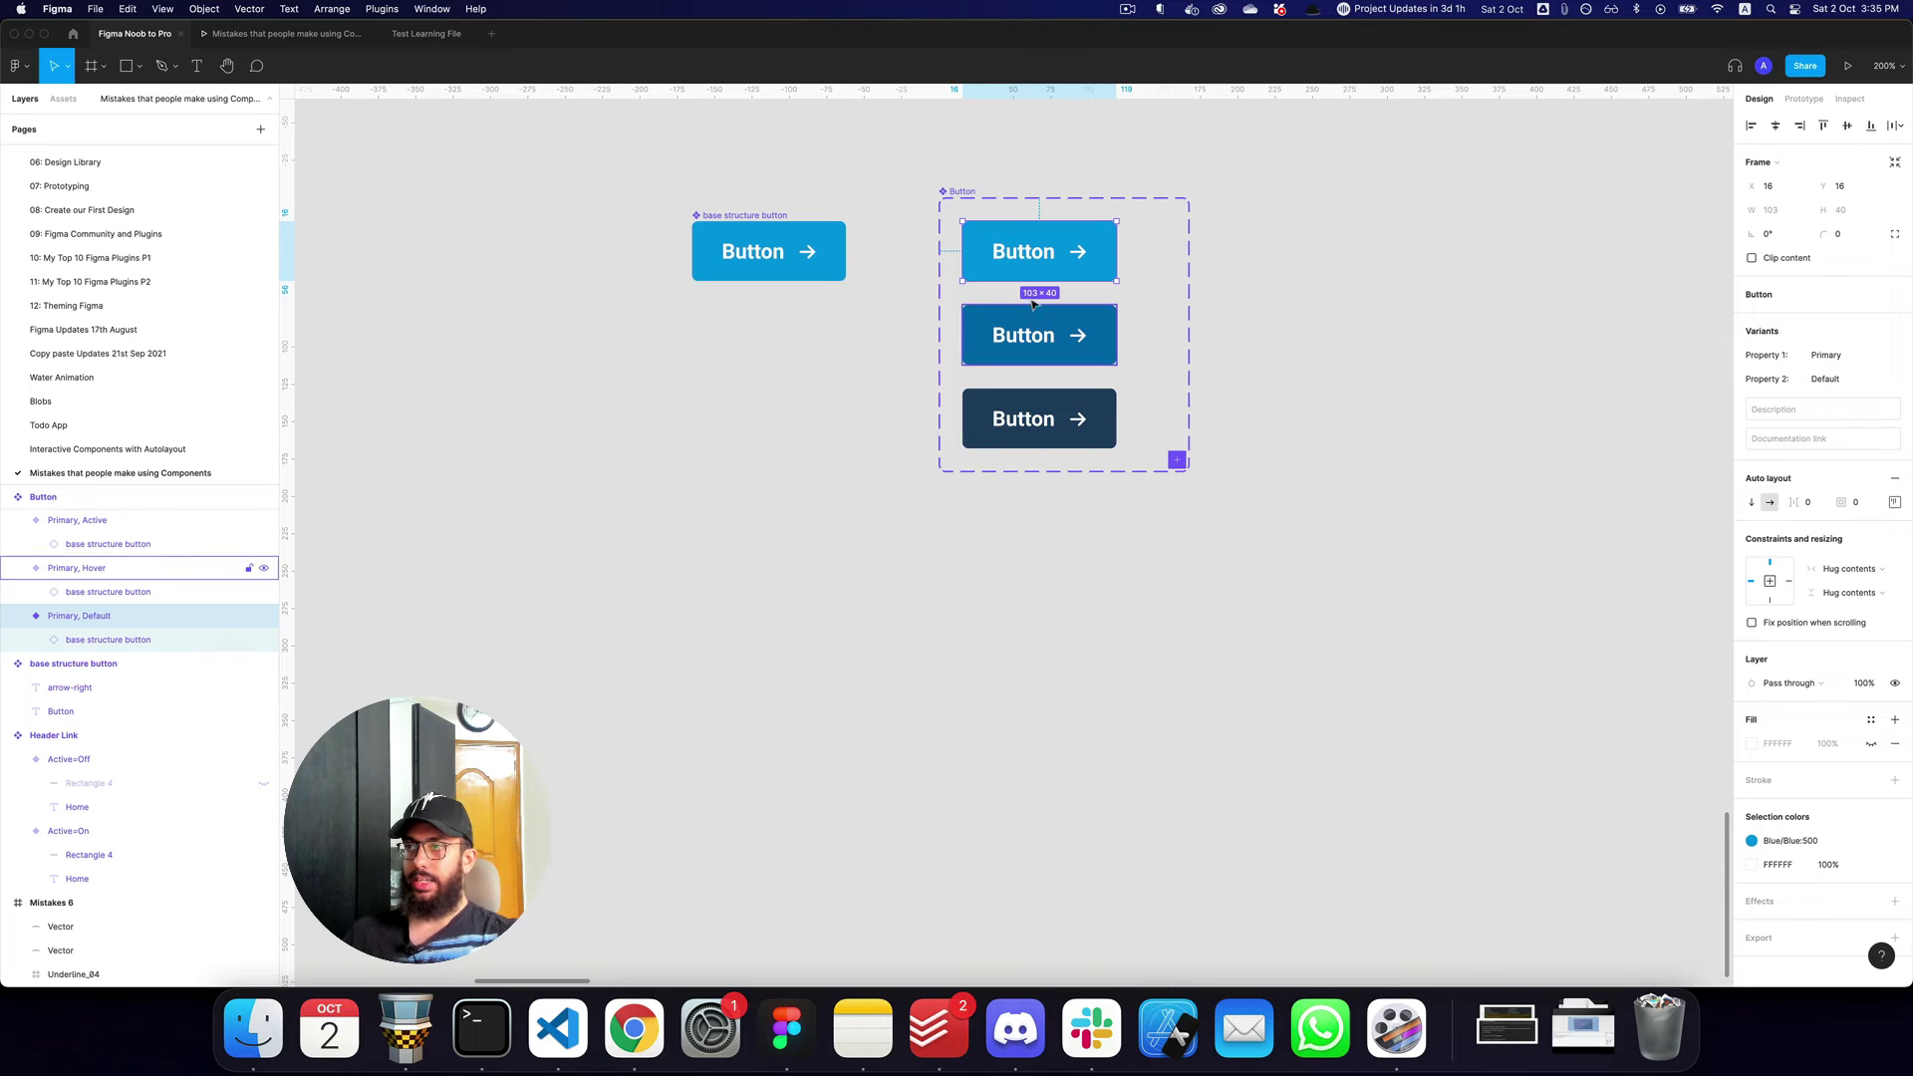
left_click_drag(1022, 253, 792, 749)
Change the button instance's label to "Text component".
double_click(789, 747)
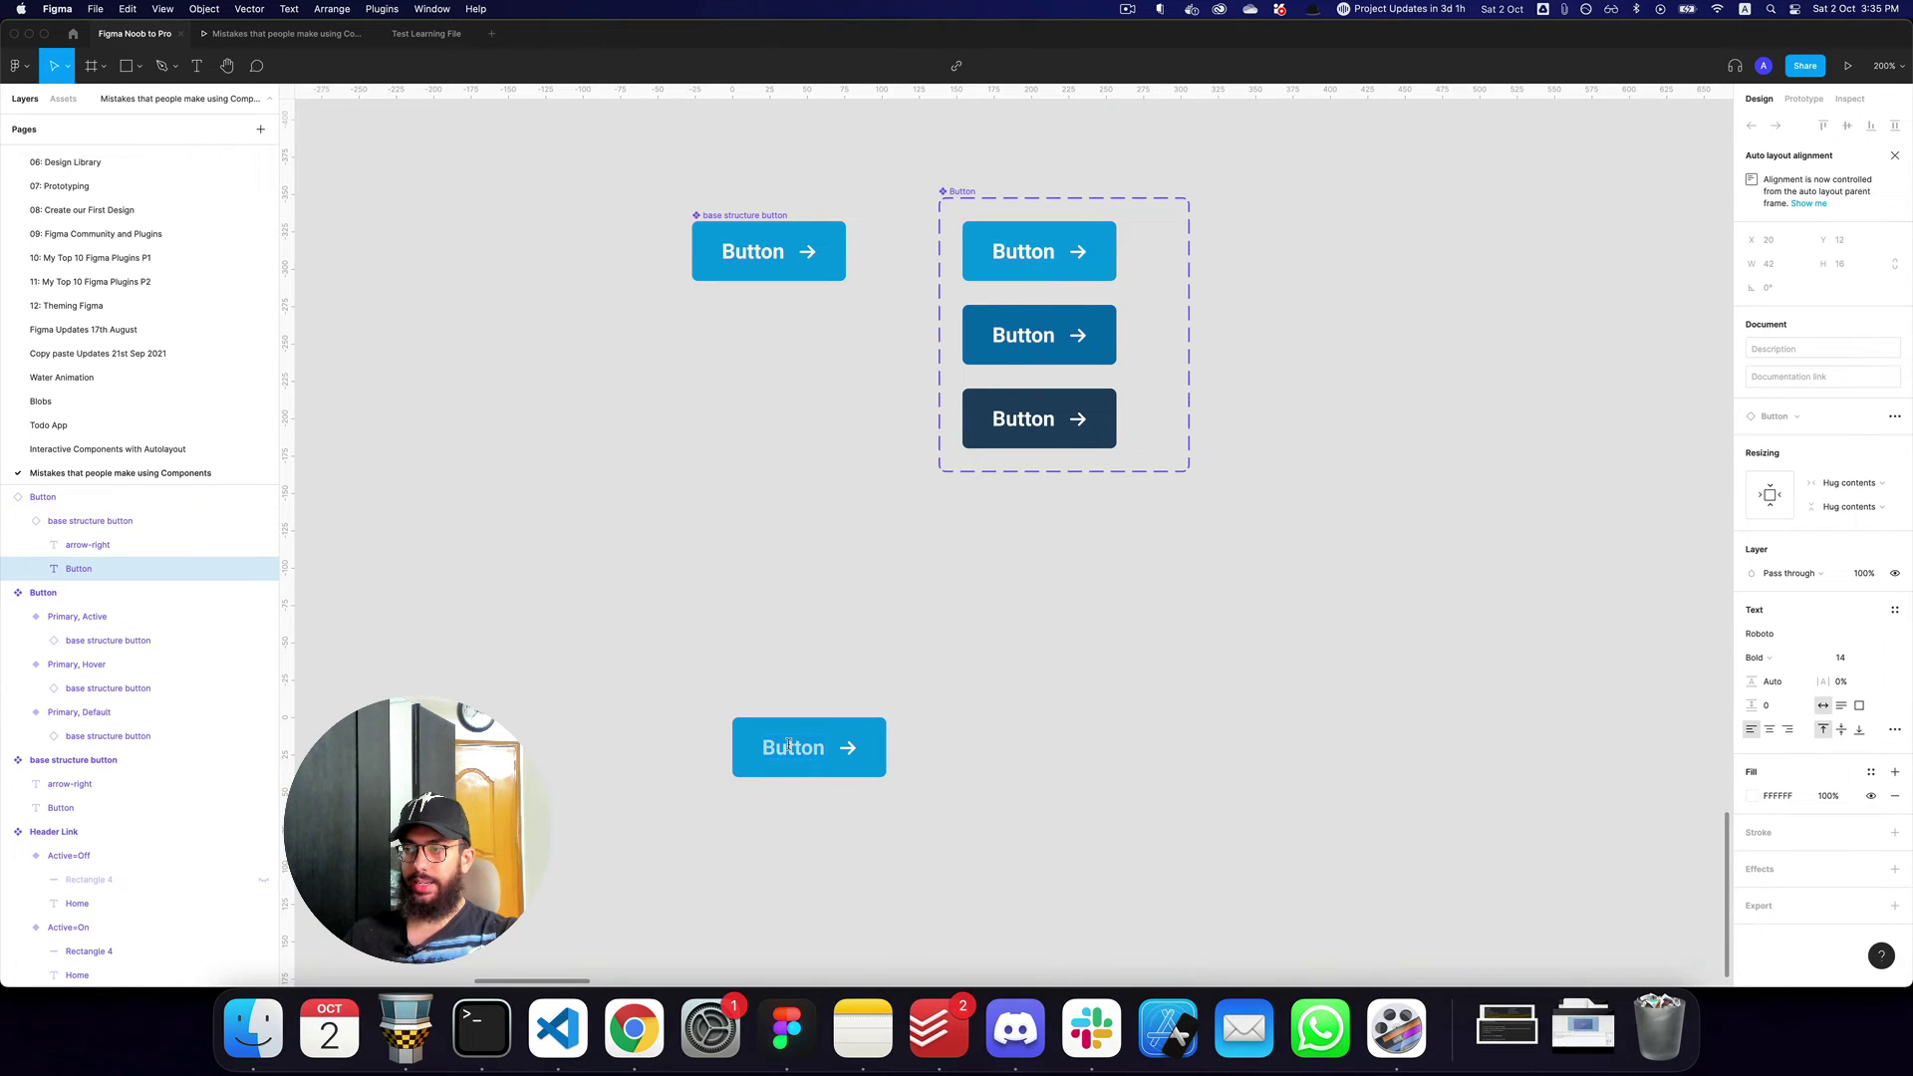
key("shift")
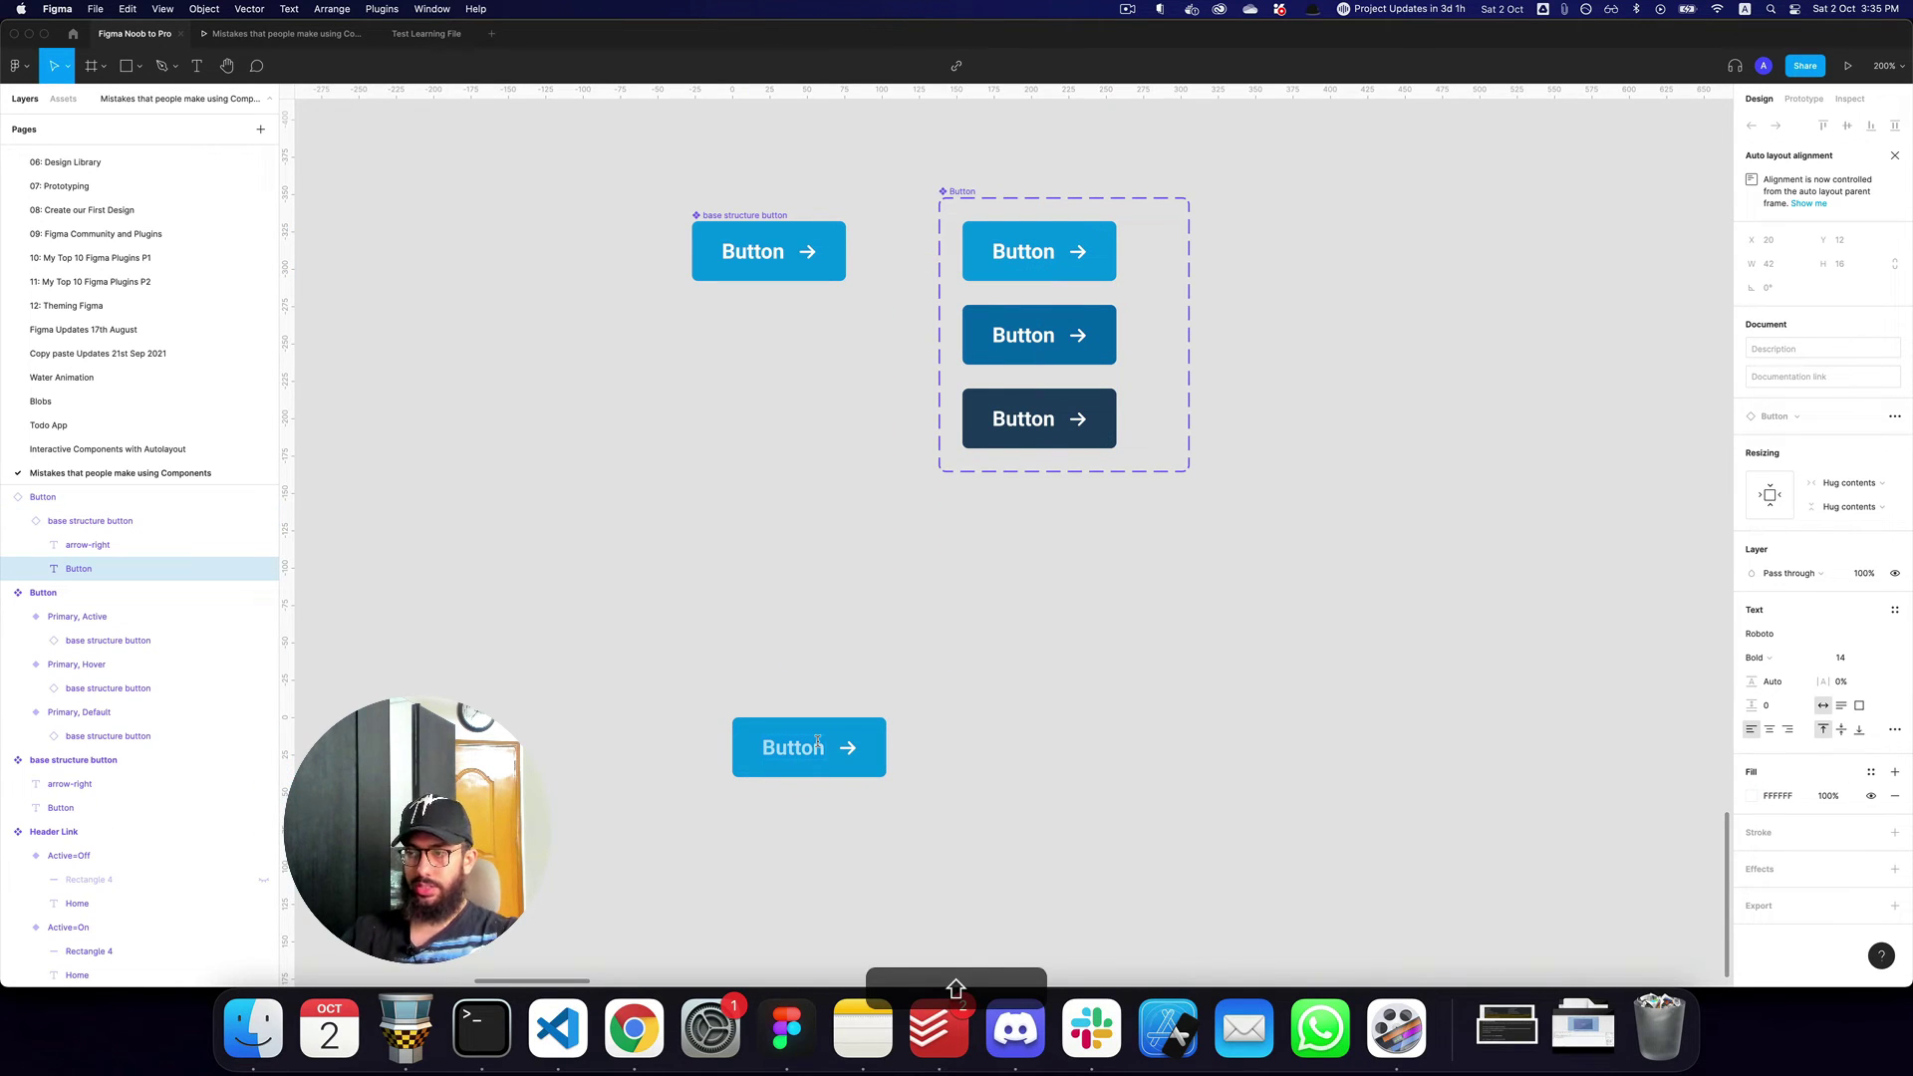
type("Tex")
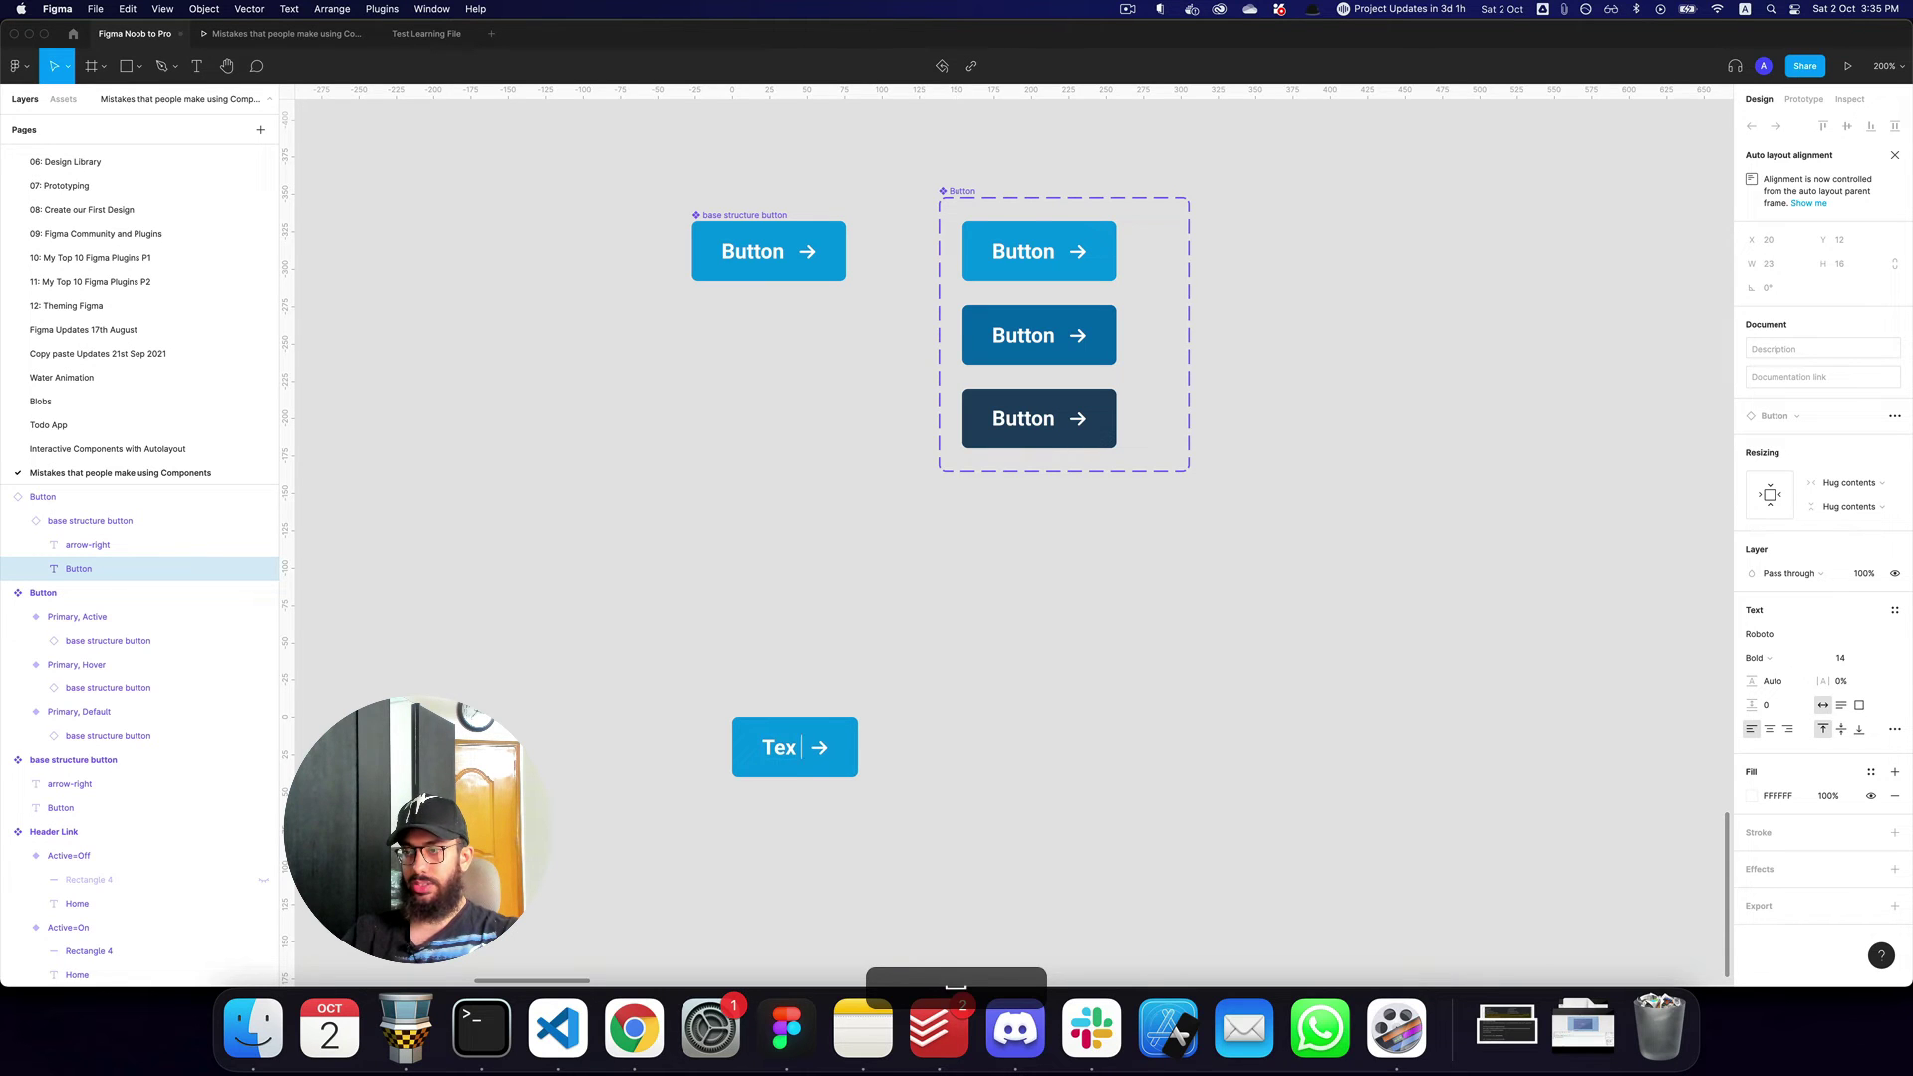
type("t component")
key("Escape")
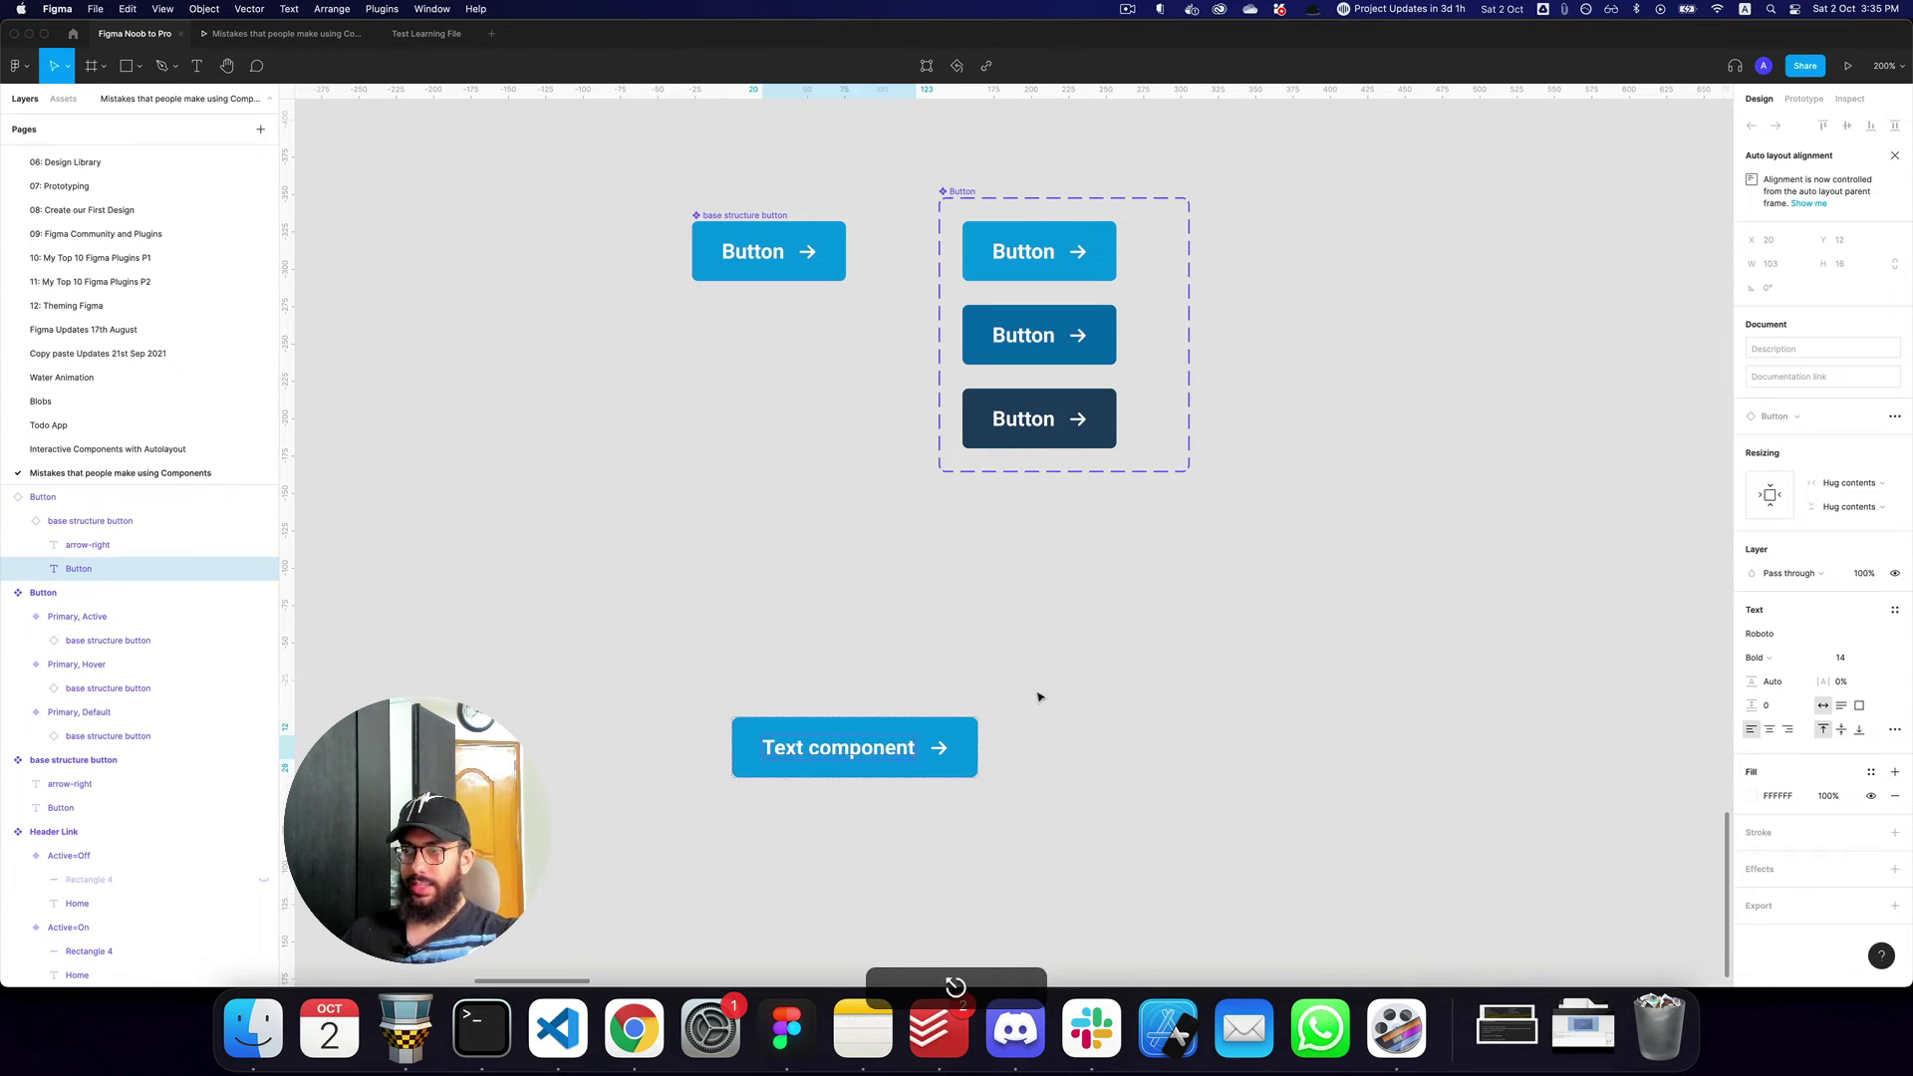
Switch the button instance's Property 2 to Active, and delete the instance.
key("Escape")
left_click(1845, 436)
left_click(1848, 458)
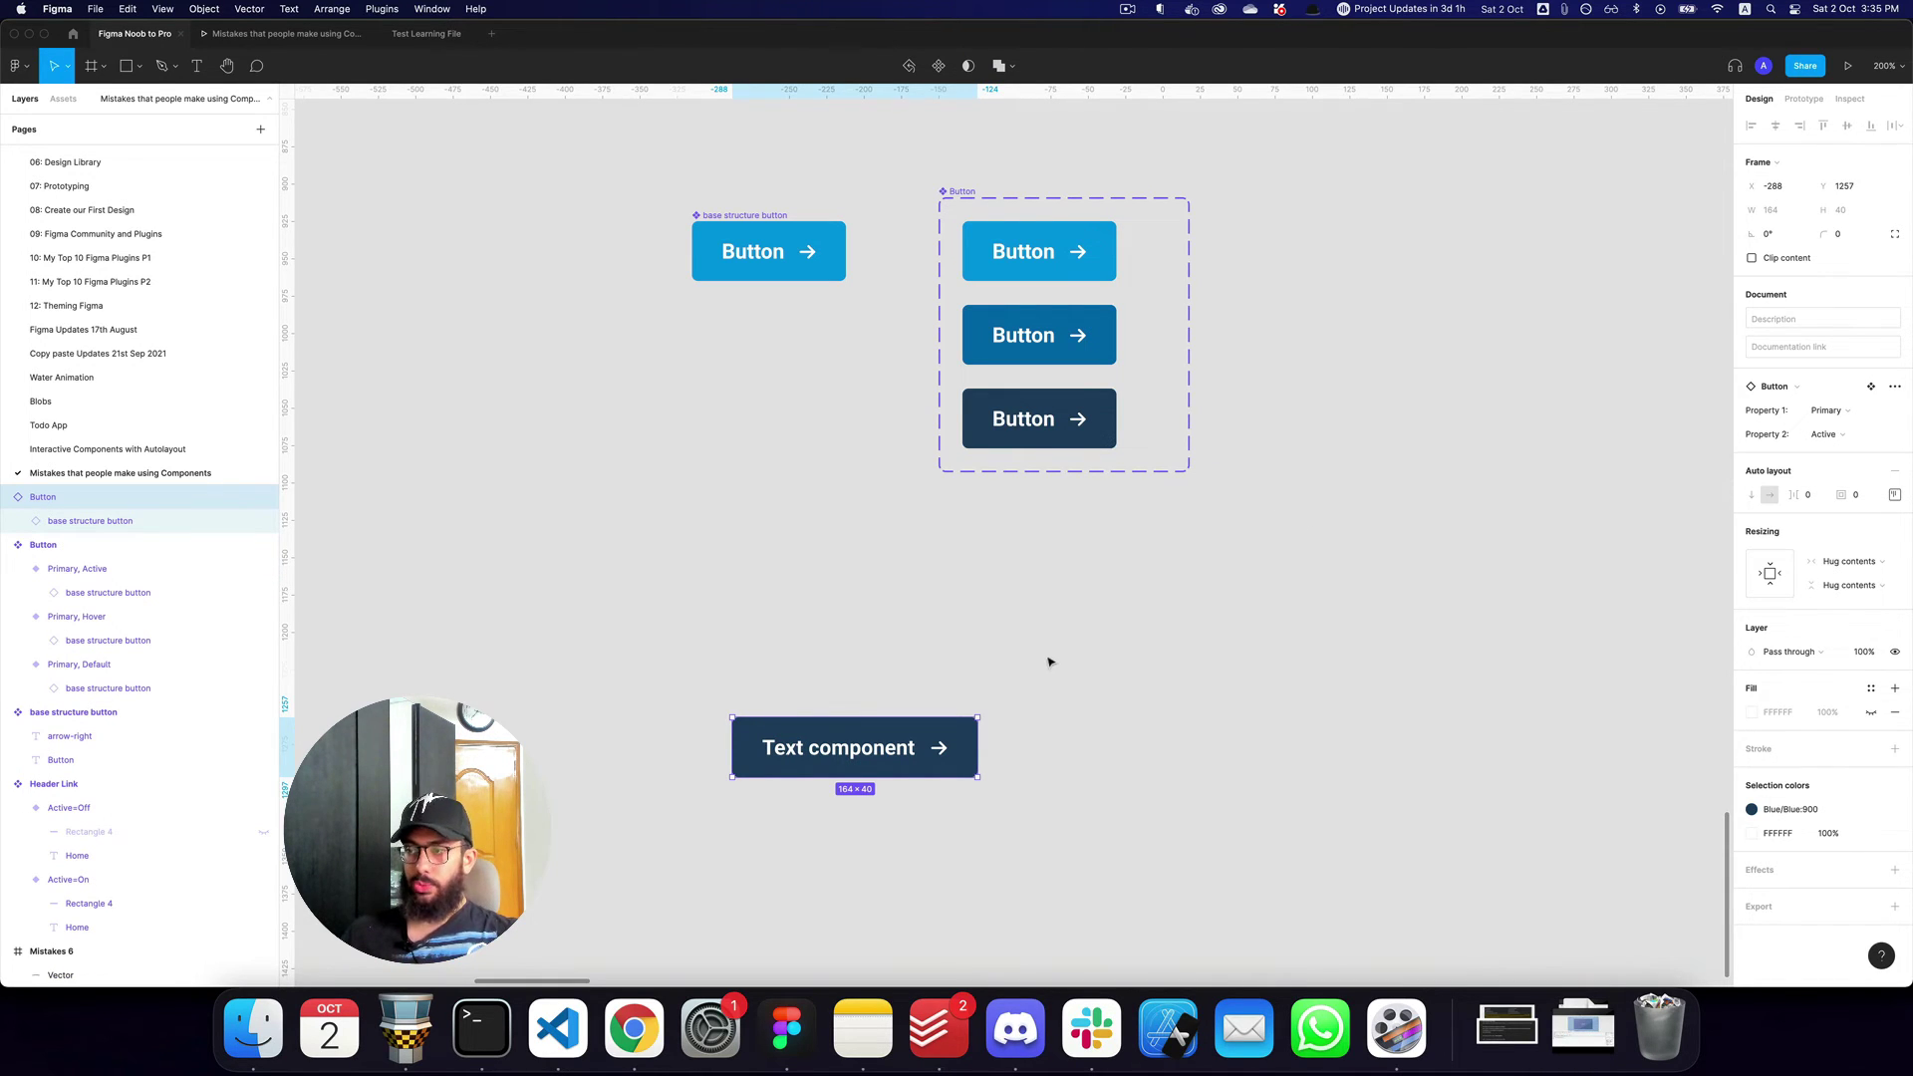
key("BackSpace")
key("a")
left_click_drag(691, 674, 855, 739)
key("super+z")
Add the text "Button" on the empty canvas below the variants and wrap it in an auto layout frame.
key("t")
left_click(762, 802)
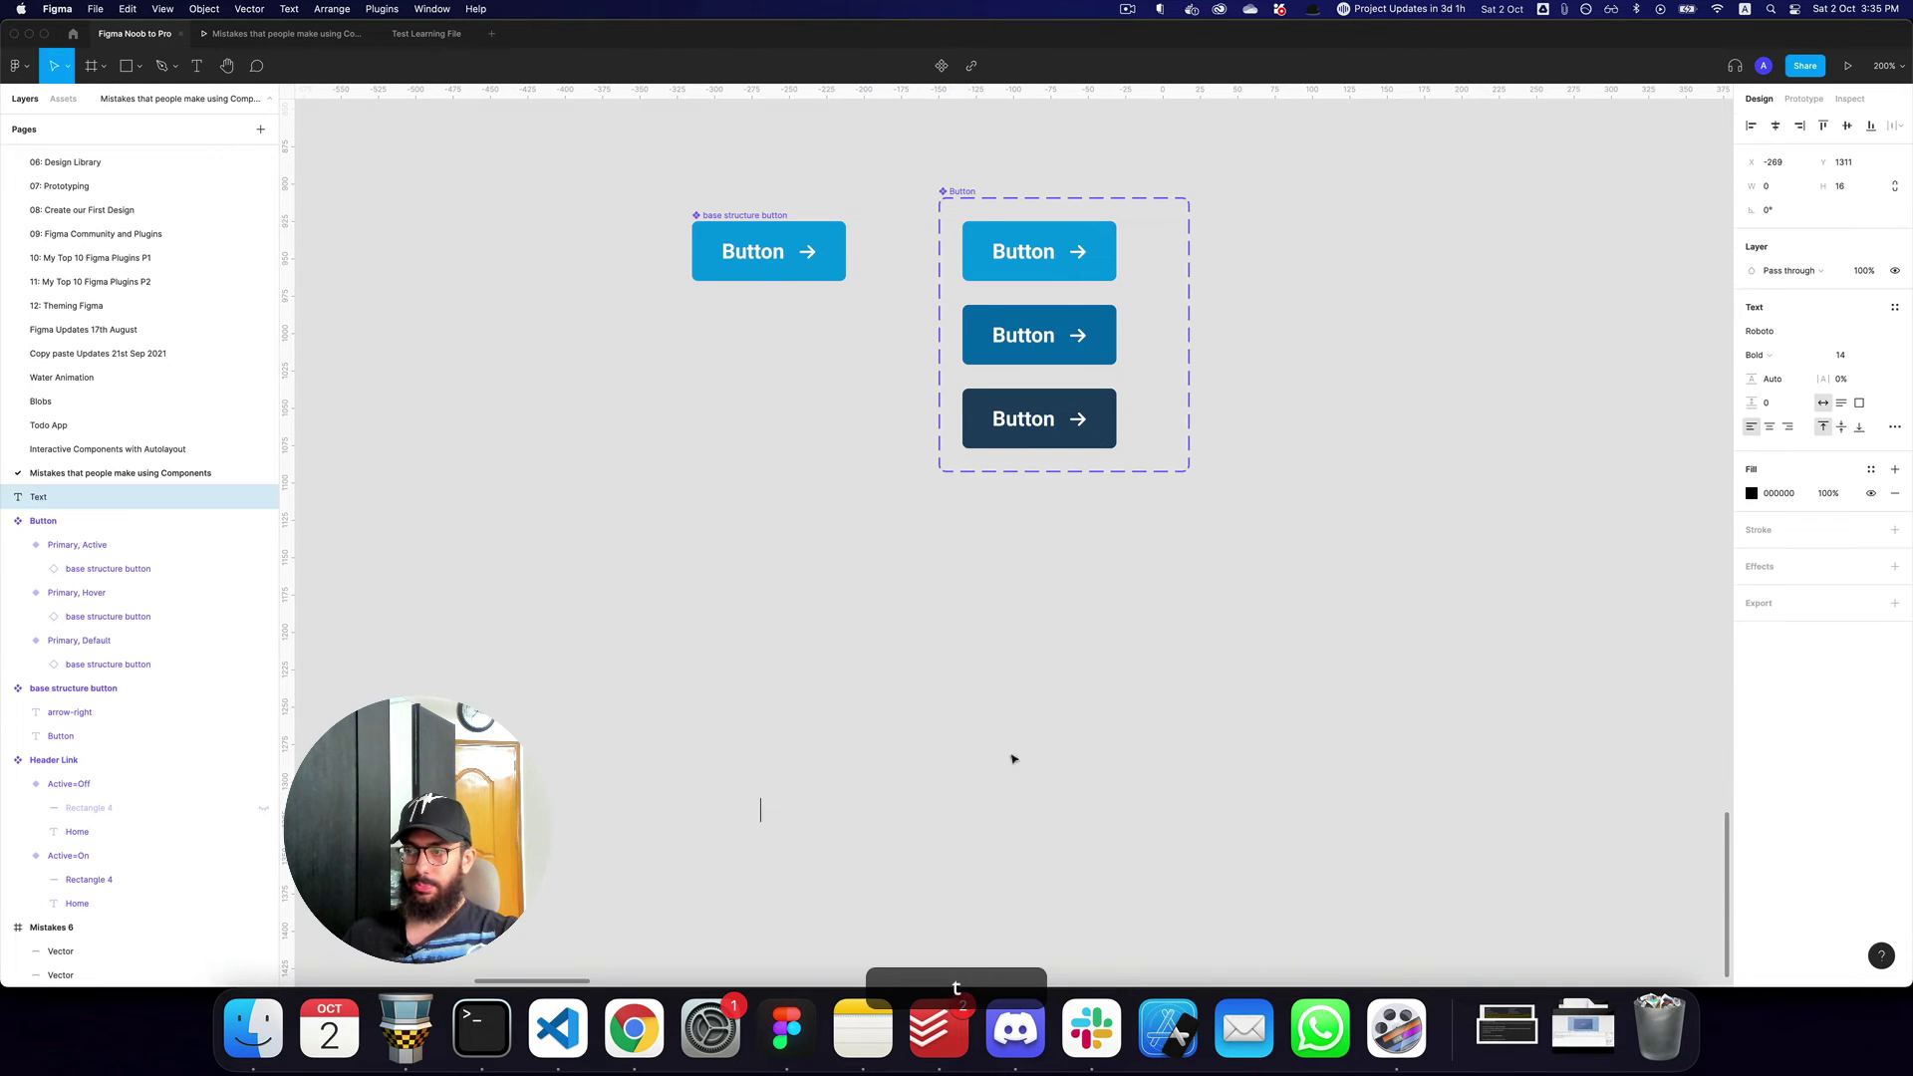
type("Button")
key("Escape")
scroll(1166, 748, "down", 4)
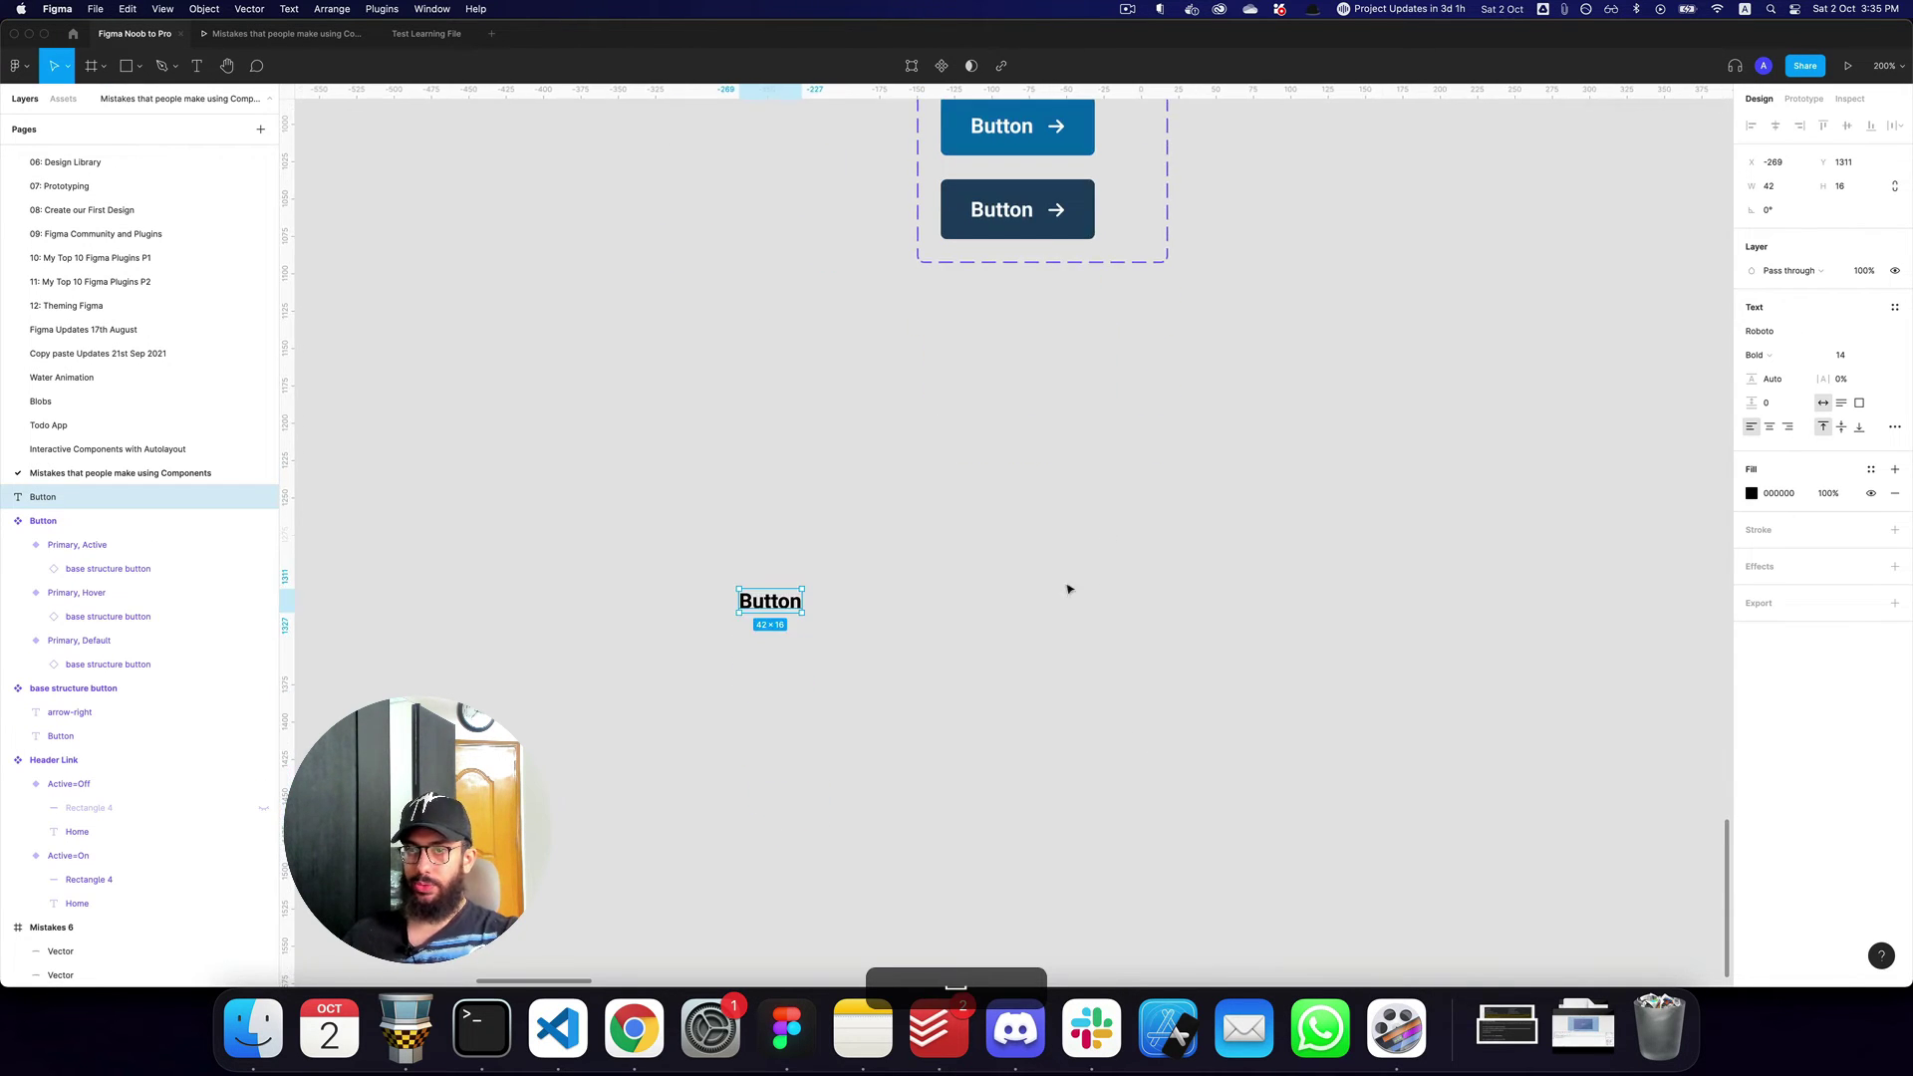
scroll(850, 658, "up", 5)
key("shift+a")
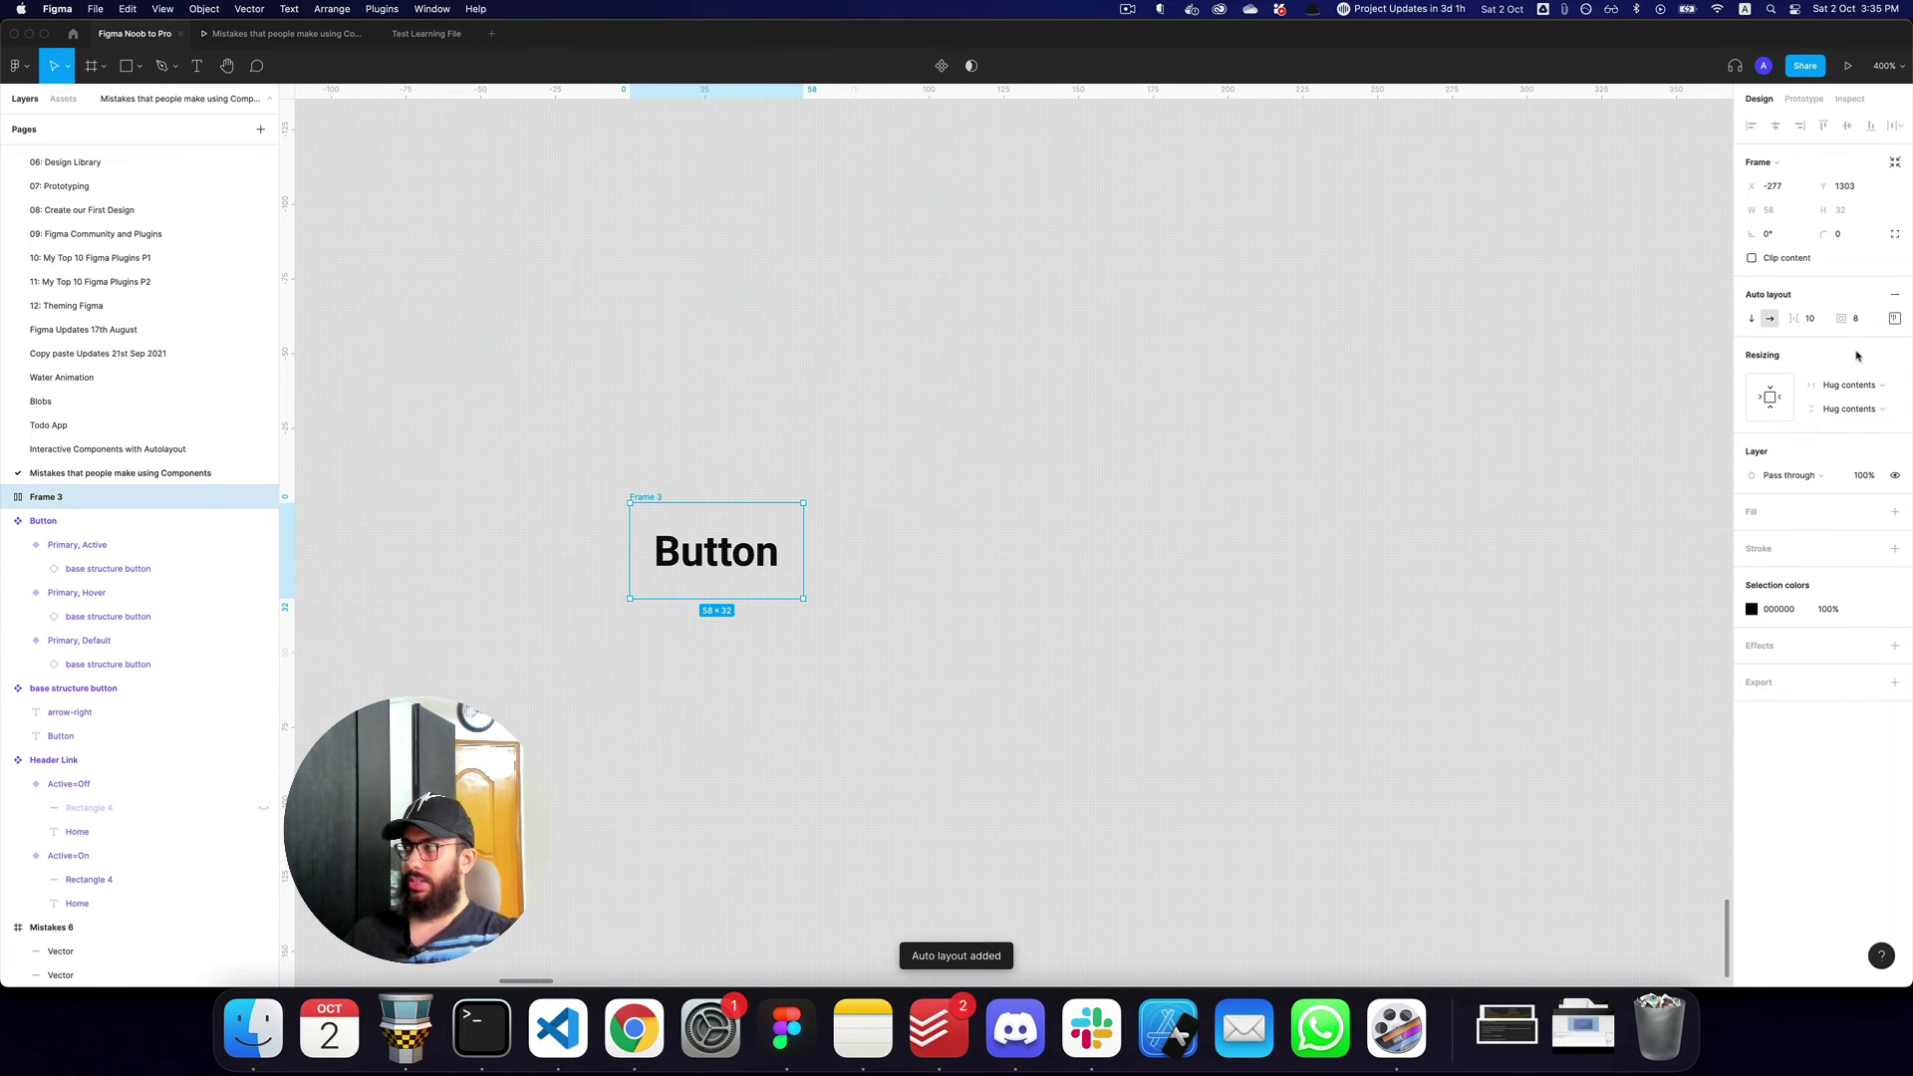
Fill the new button frame with the Blue:500 colour style.
left_click(1870, 512)
type("bg")
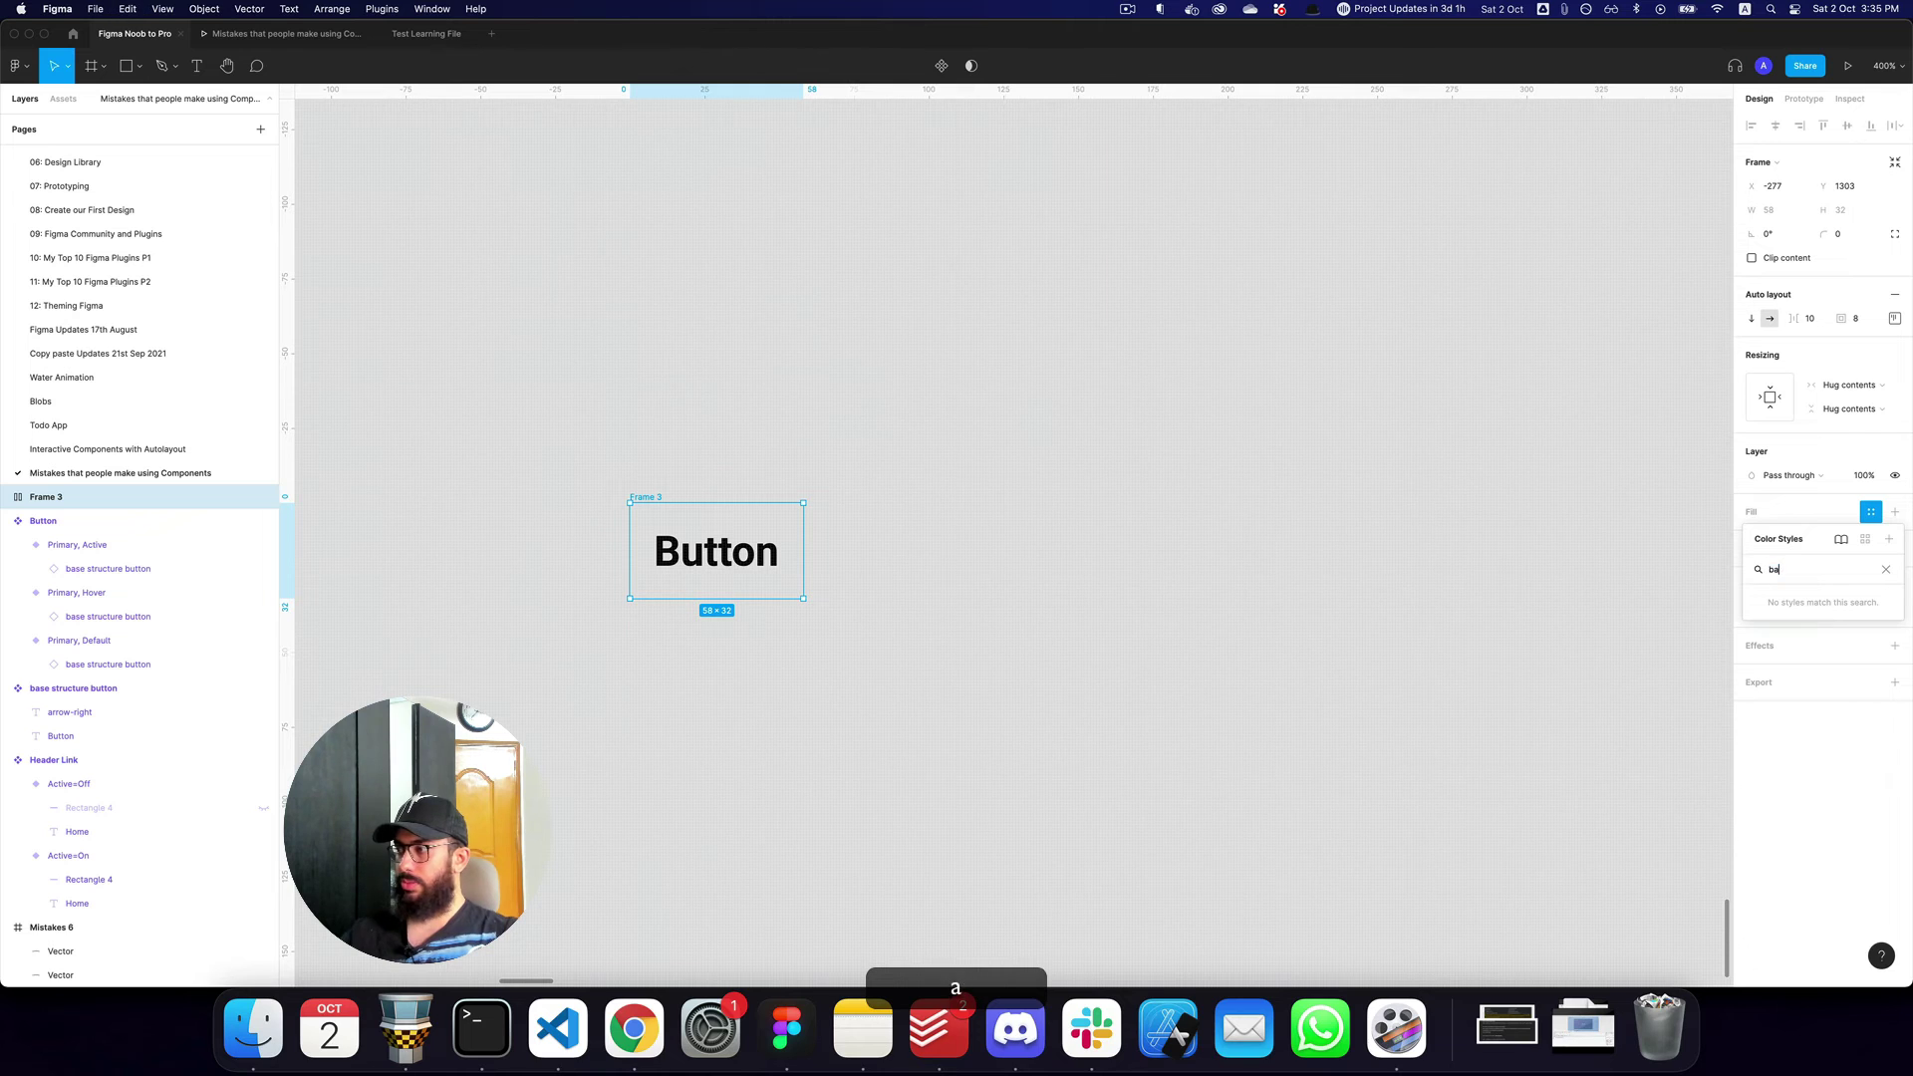
key("BackSpace")
type("lue")
key("Down")
key("Down")
key("Down")
key("Down")
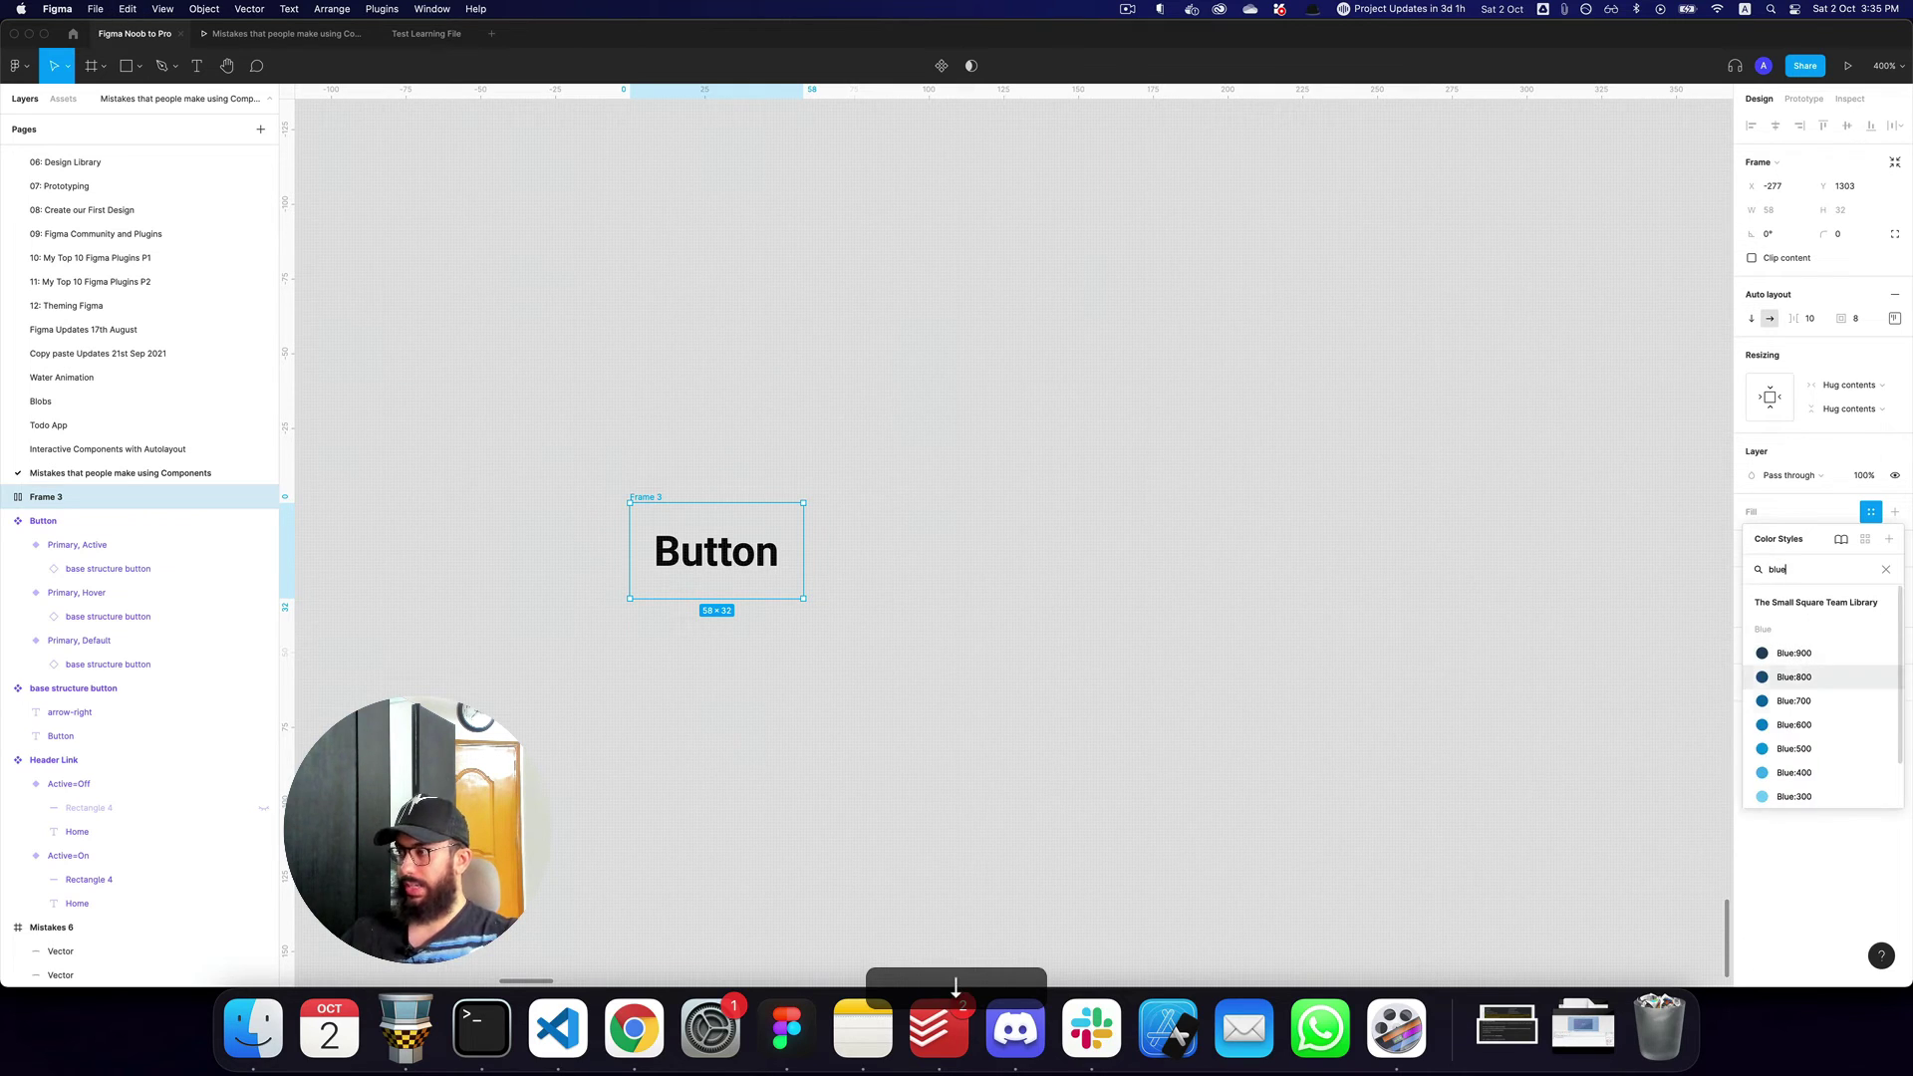
key("Return")
Turn the blue button frame into a component and rename it Button/Default.
key("alt+super+k")
key("super+r")
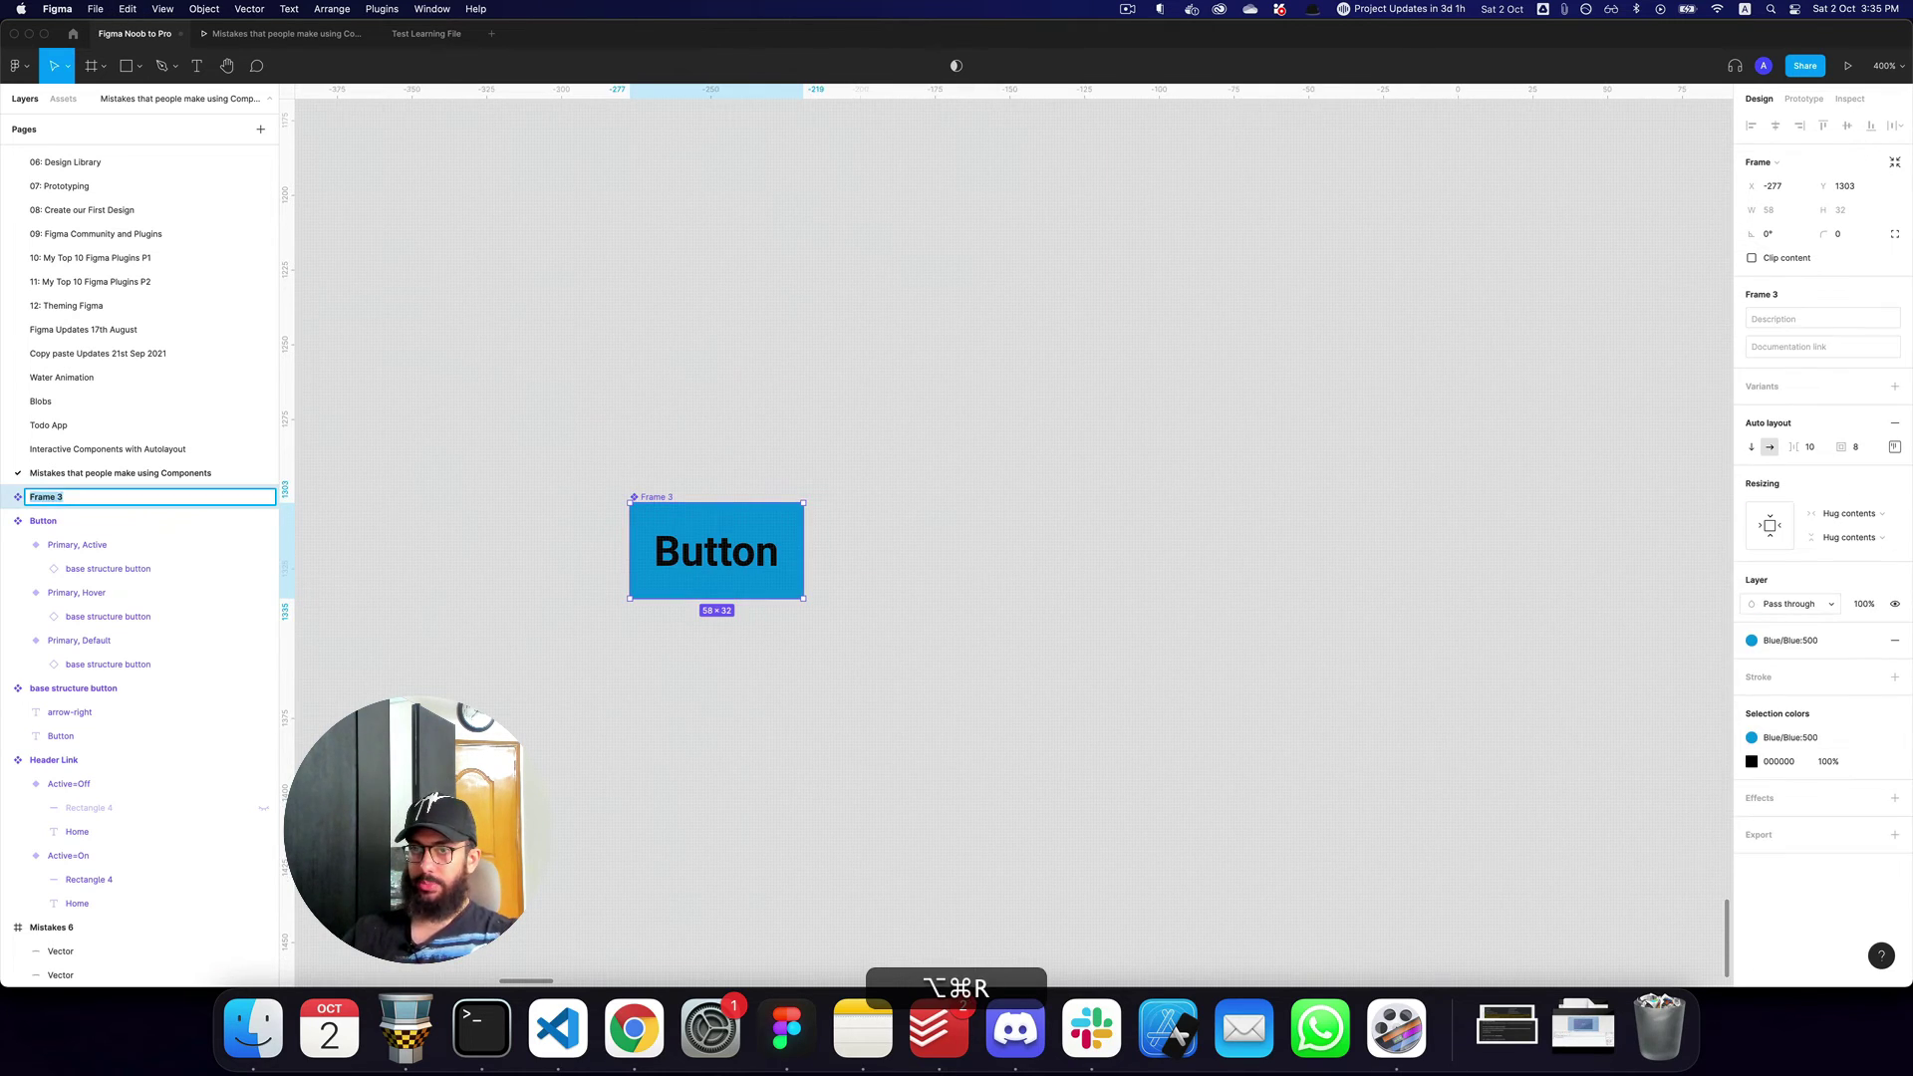
key("super+Right")
key("shift+super+Left")
type("Button/")
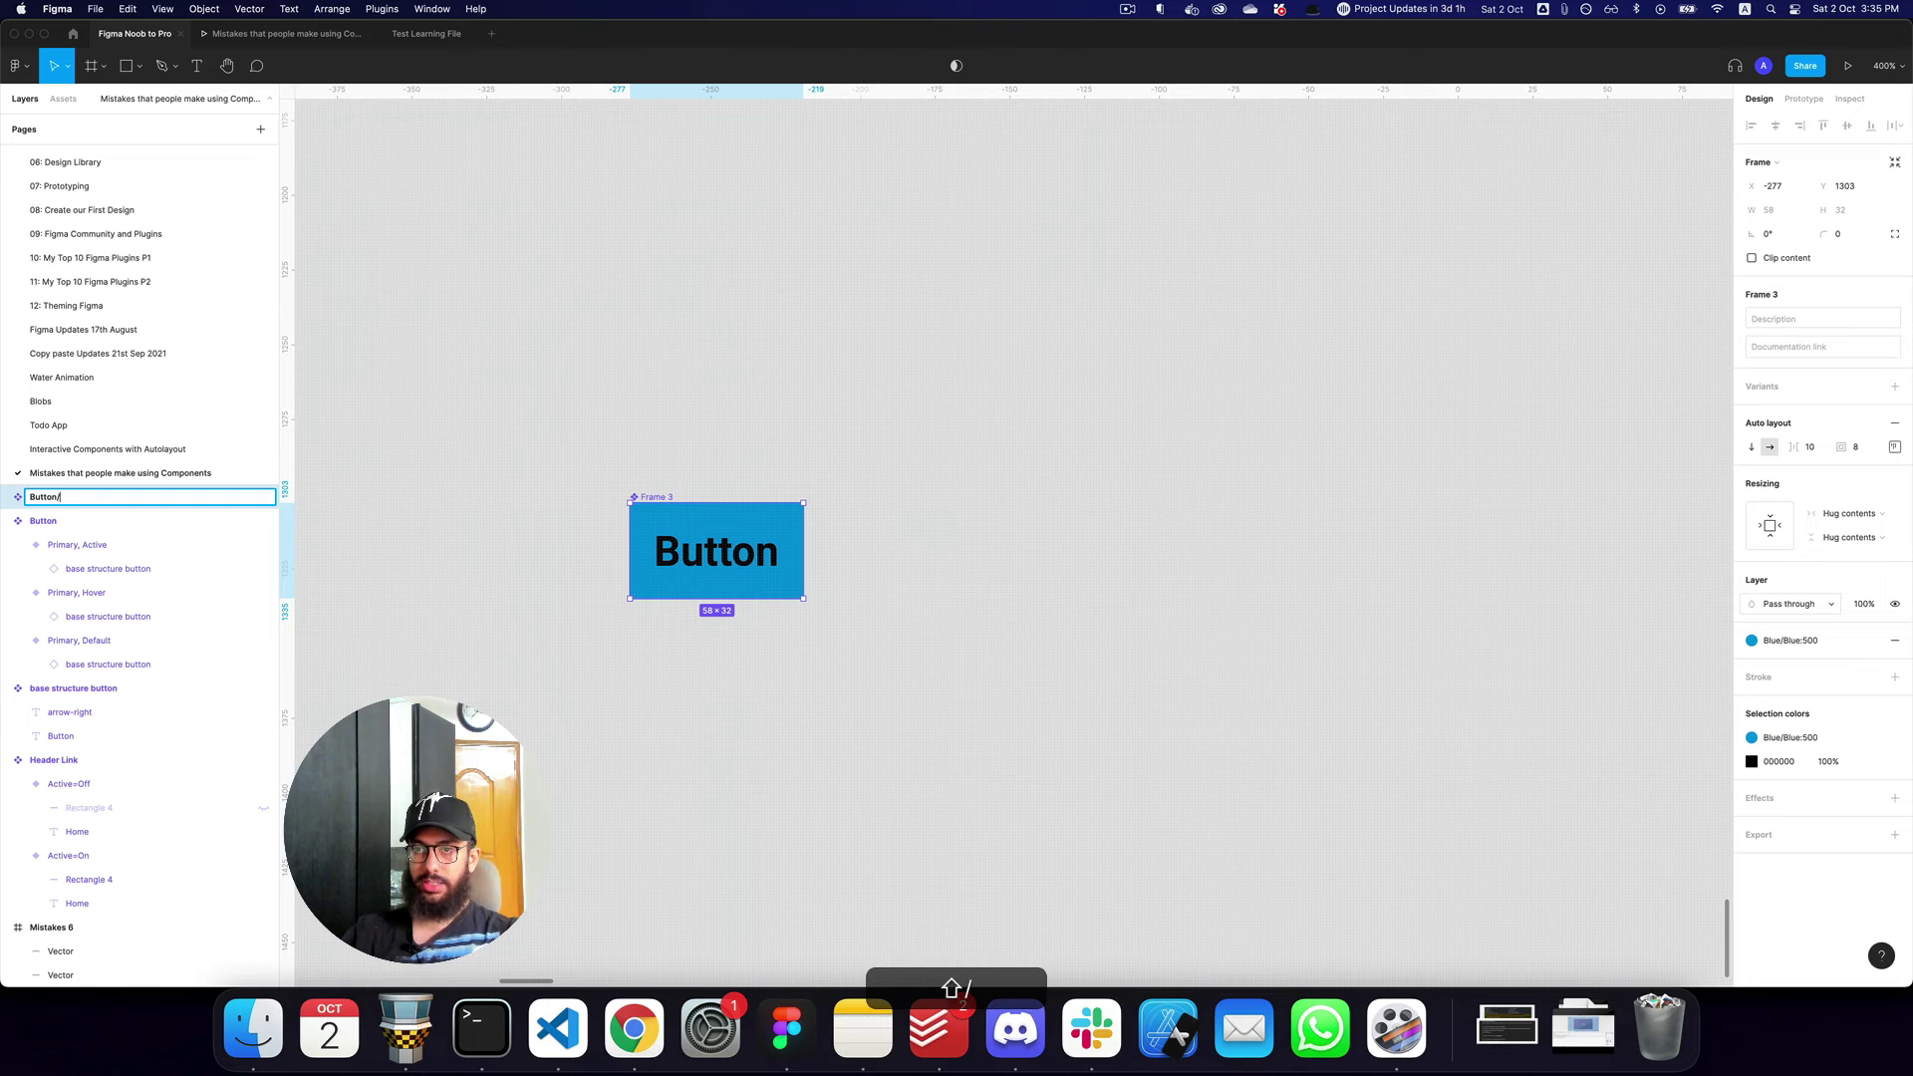
type("Default")
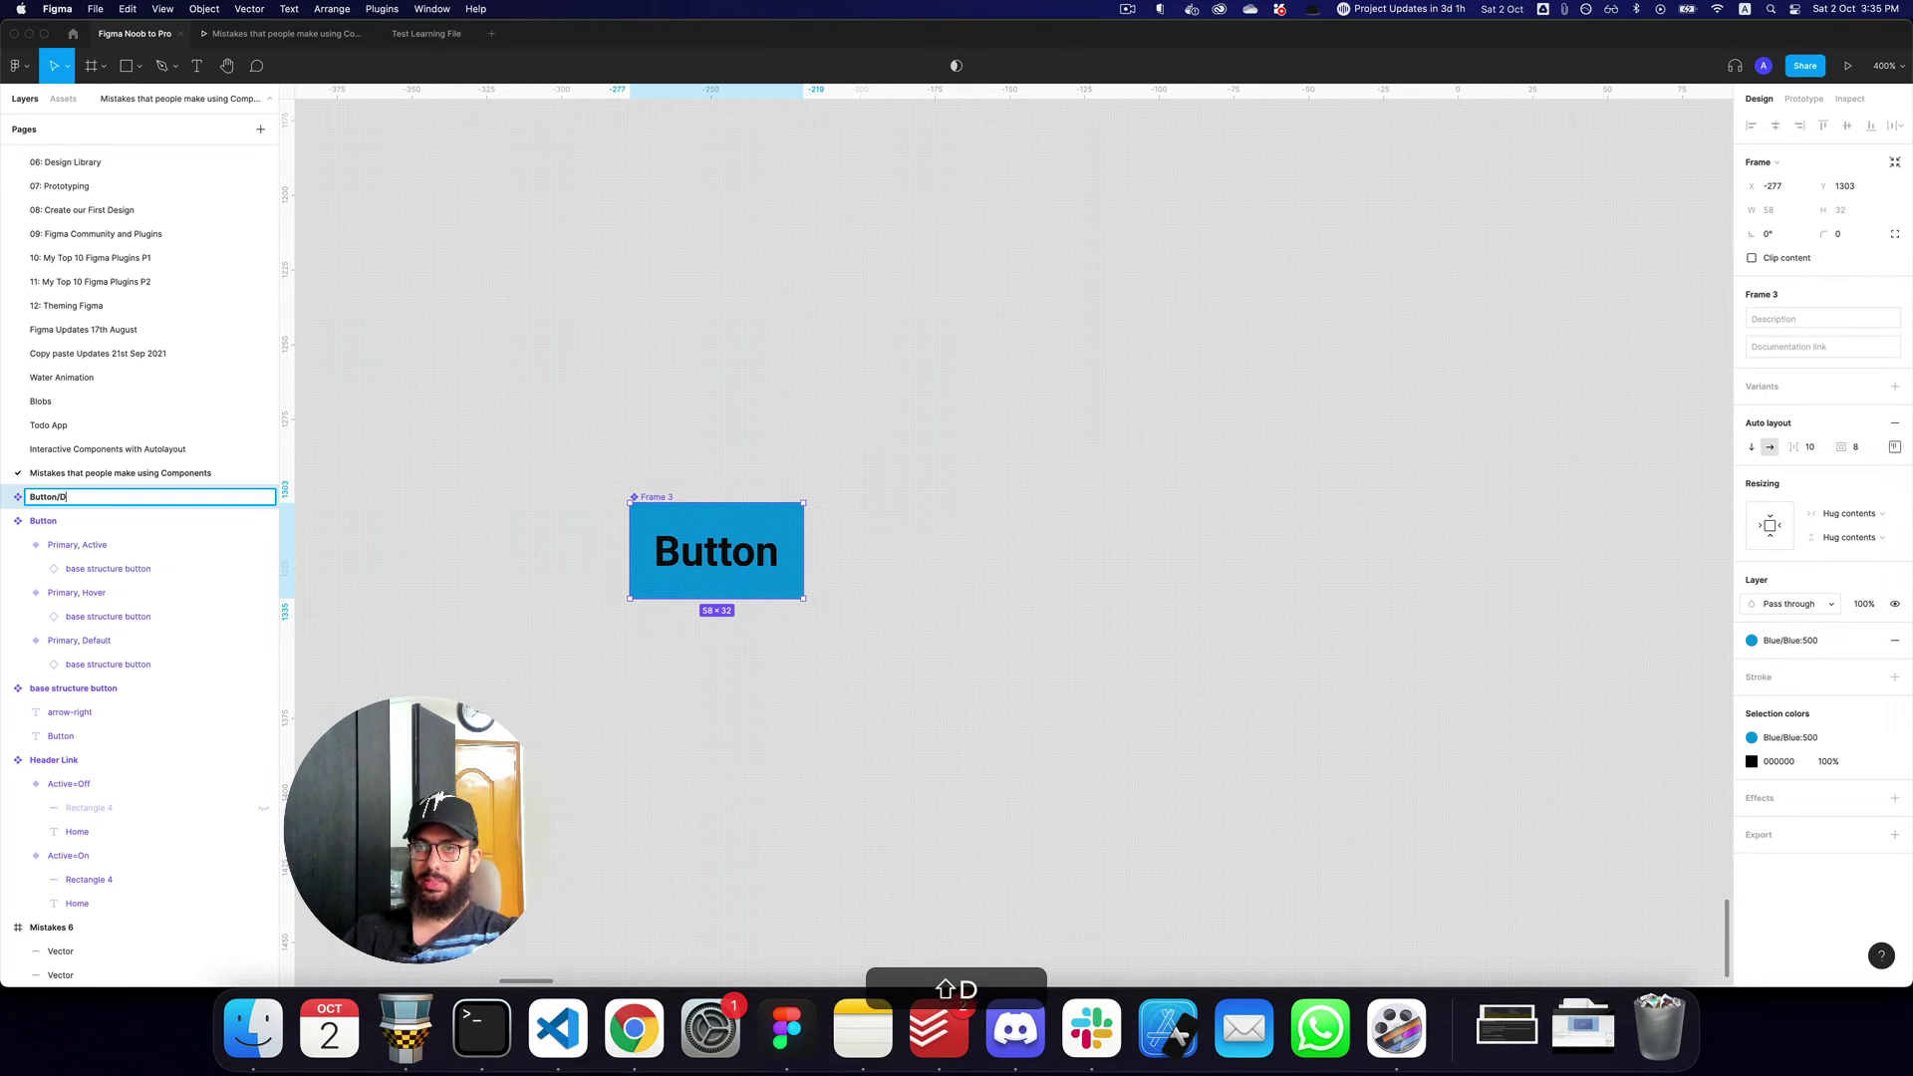
key("Return")
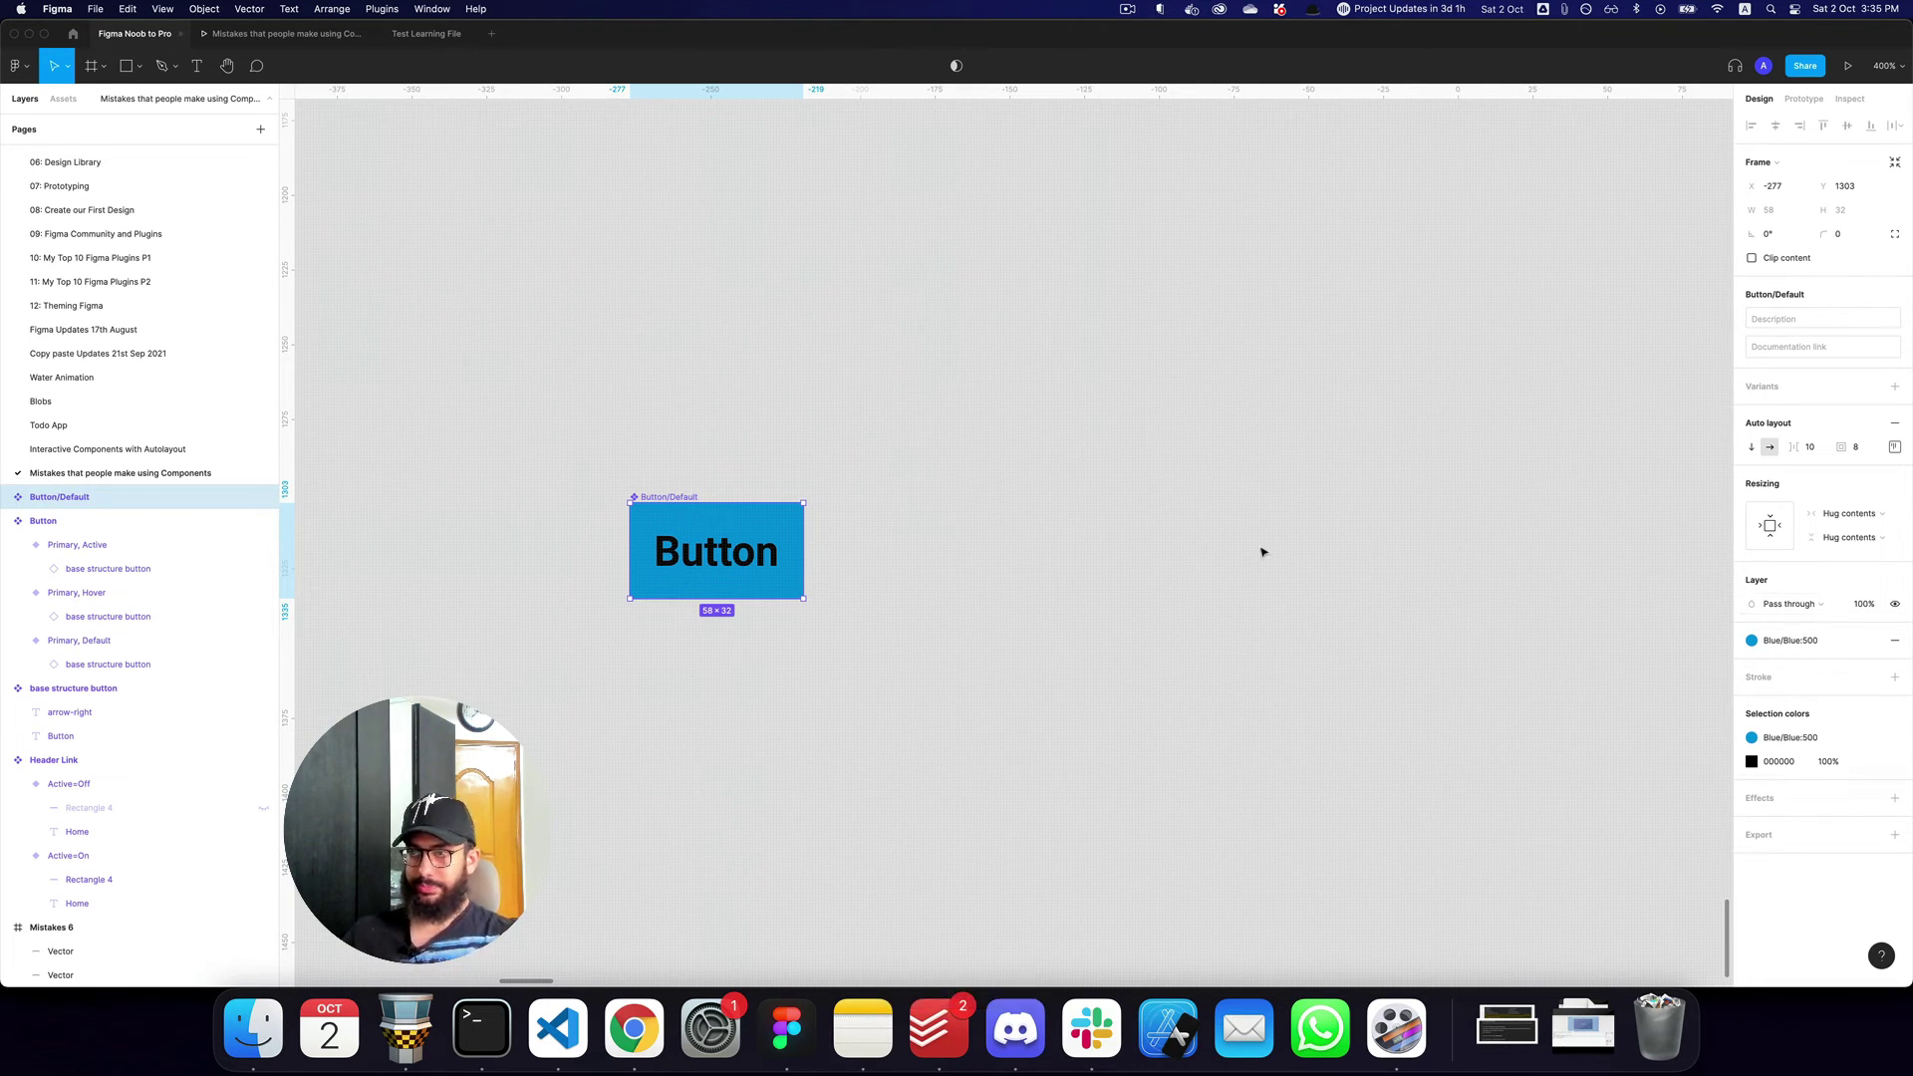
Place an instance of the Button/Default component beside it, offset 100 px horizontally.
left_click_drag(721, 549, 1016, 549)
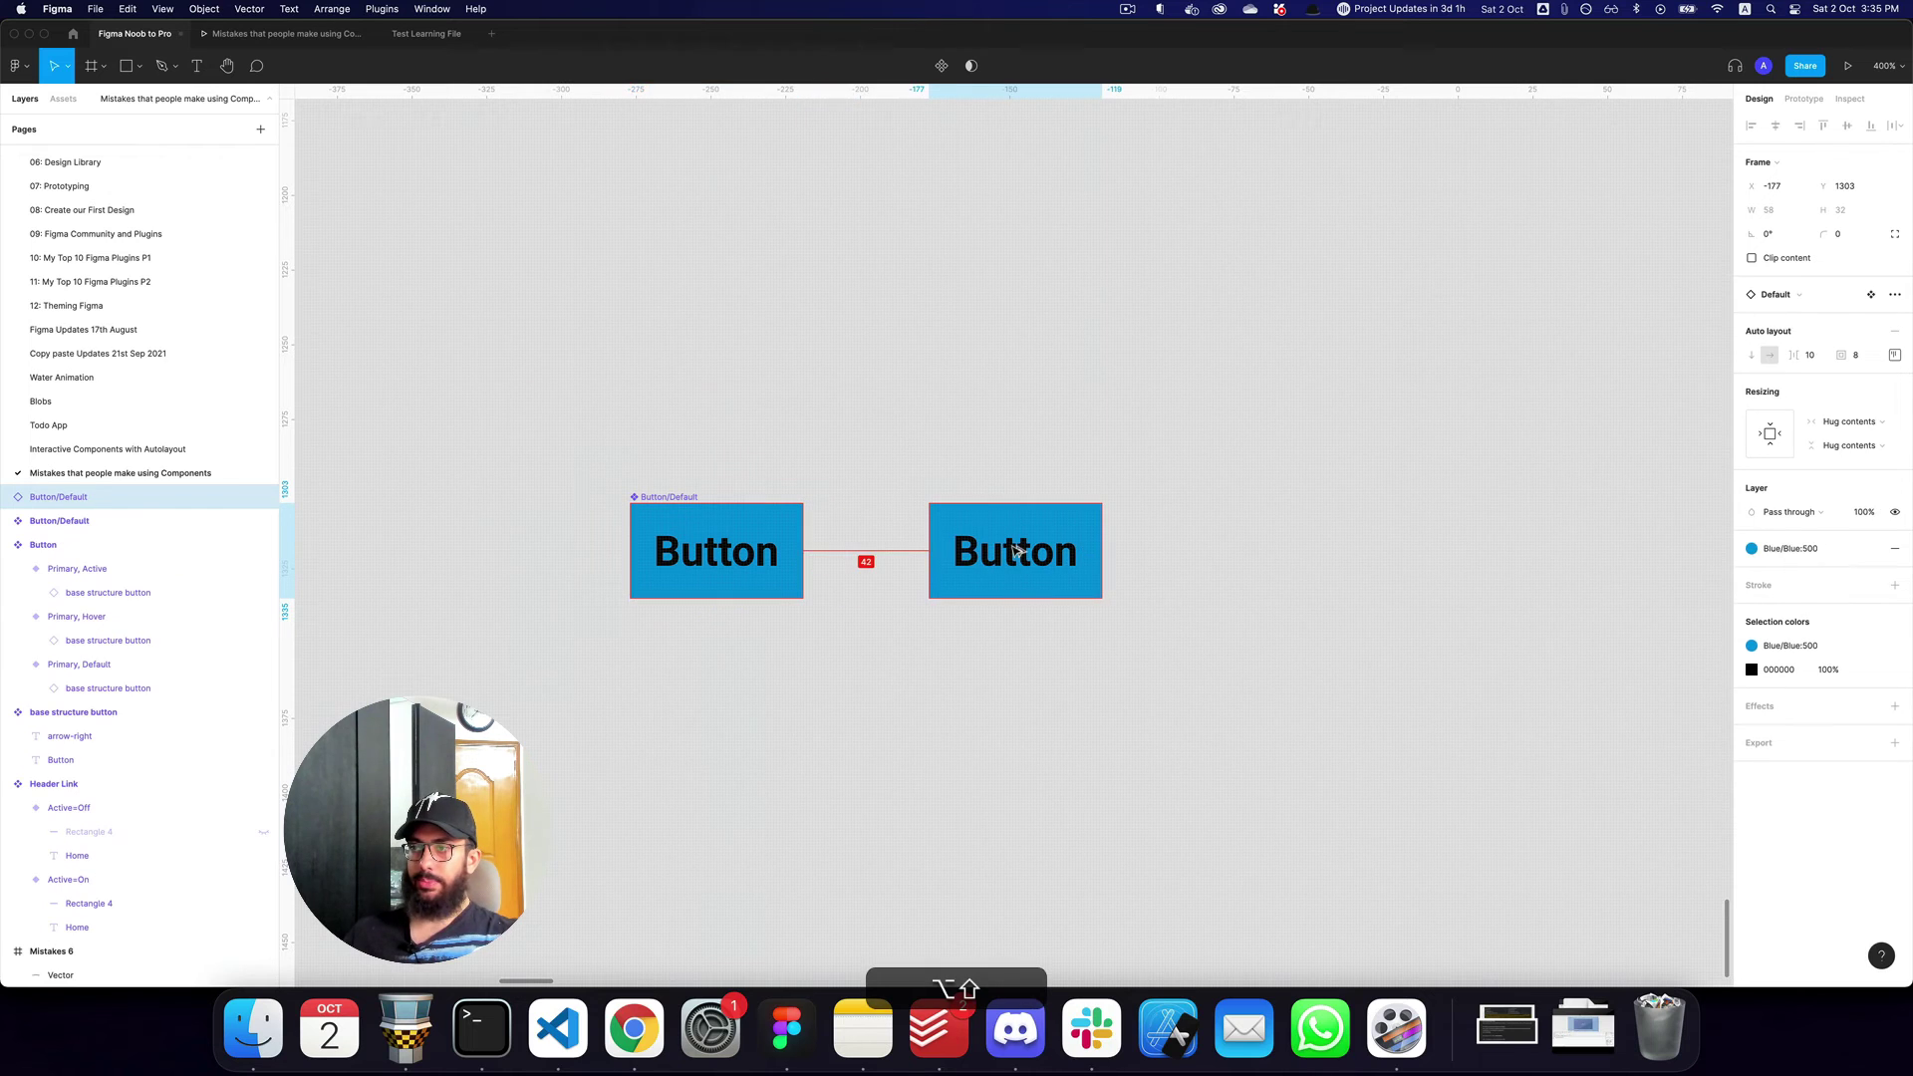
Turn the second blue button into its own component and change its text to "Larger Button".
key("super+alt+k")
double_click(1014, 549)
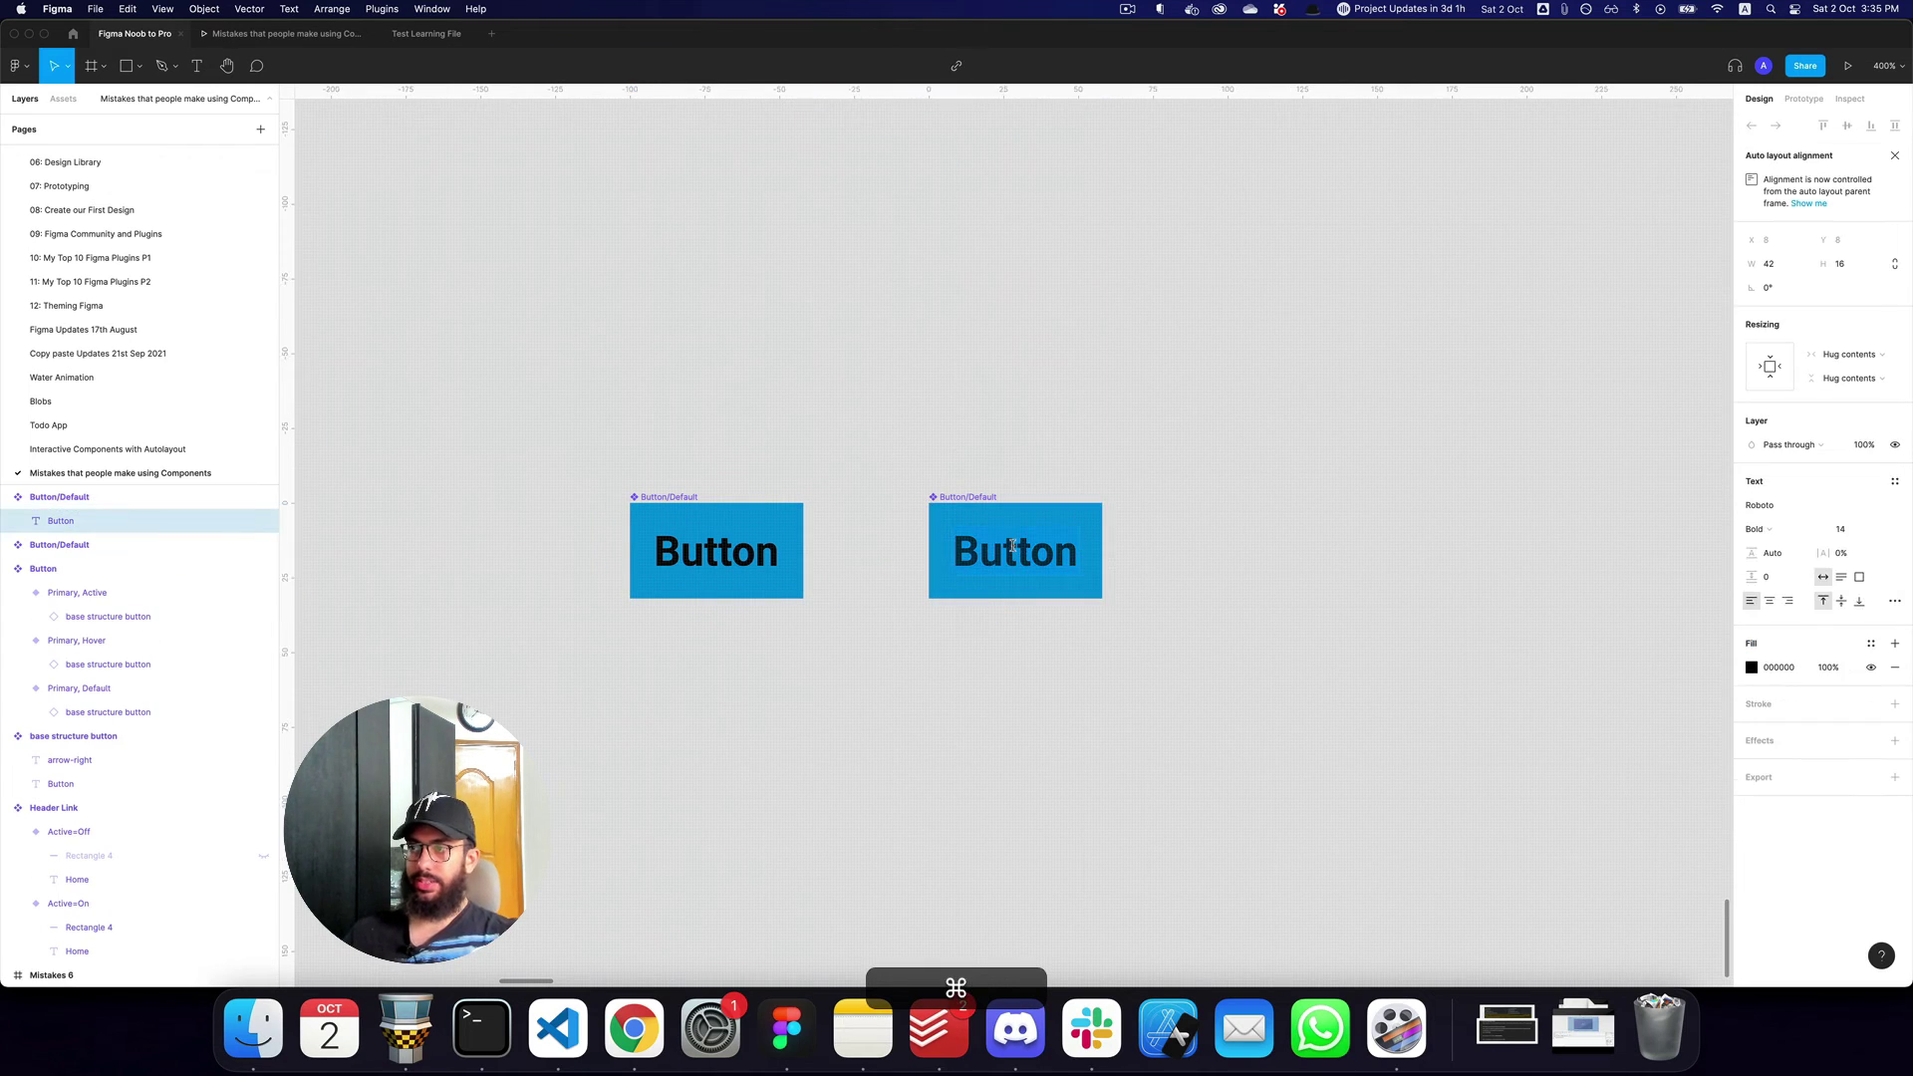
type("Larger Button")
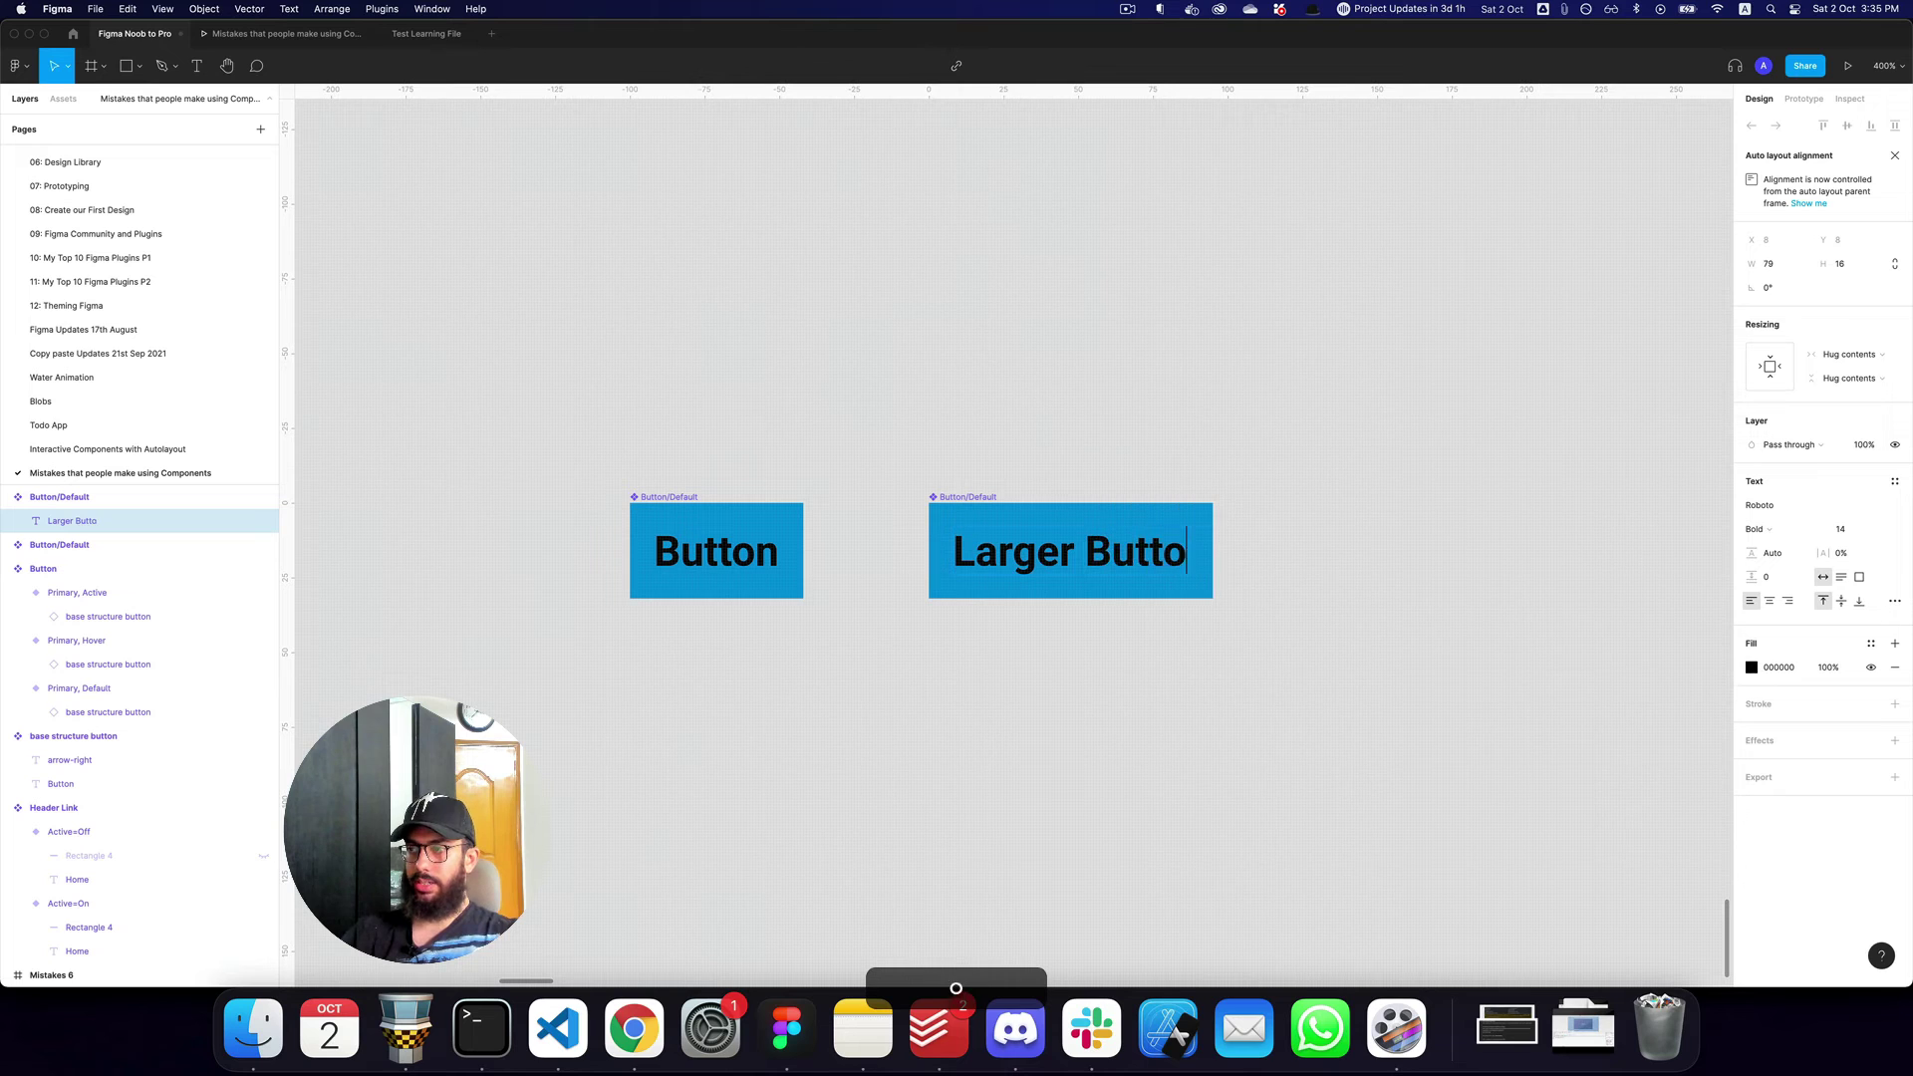
key("Escape")
key("Escape")
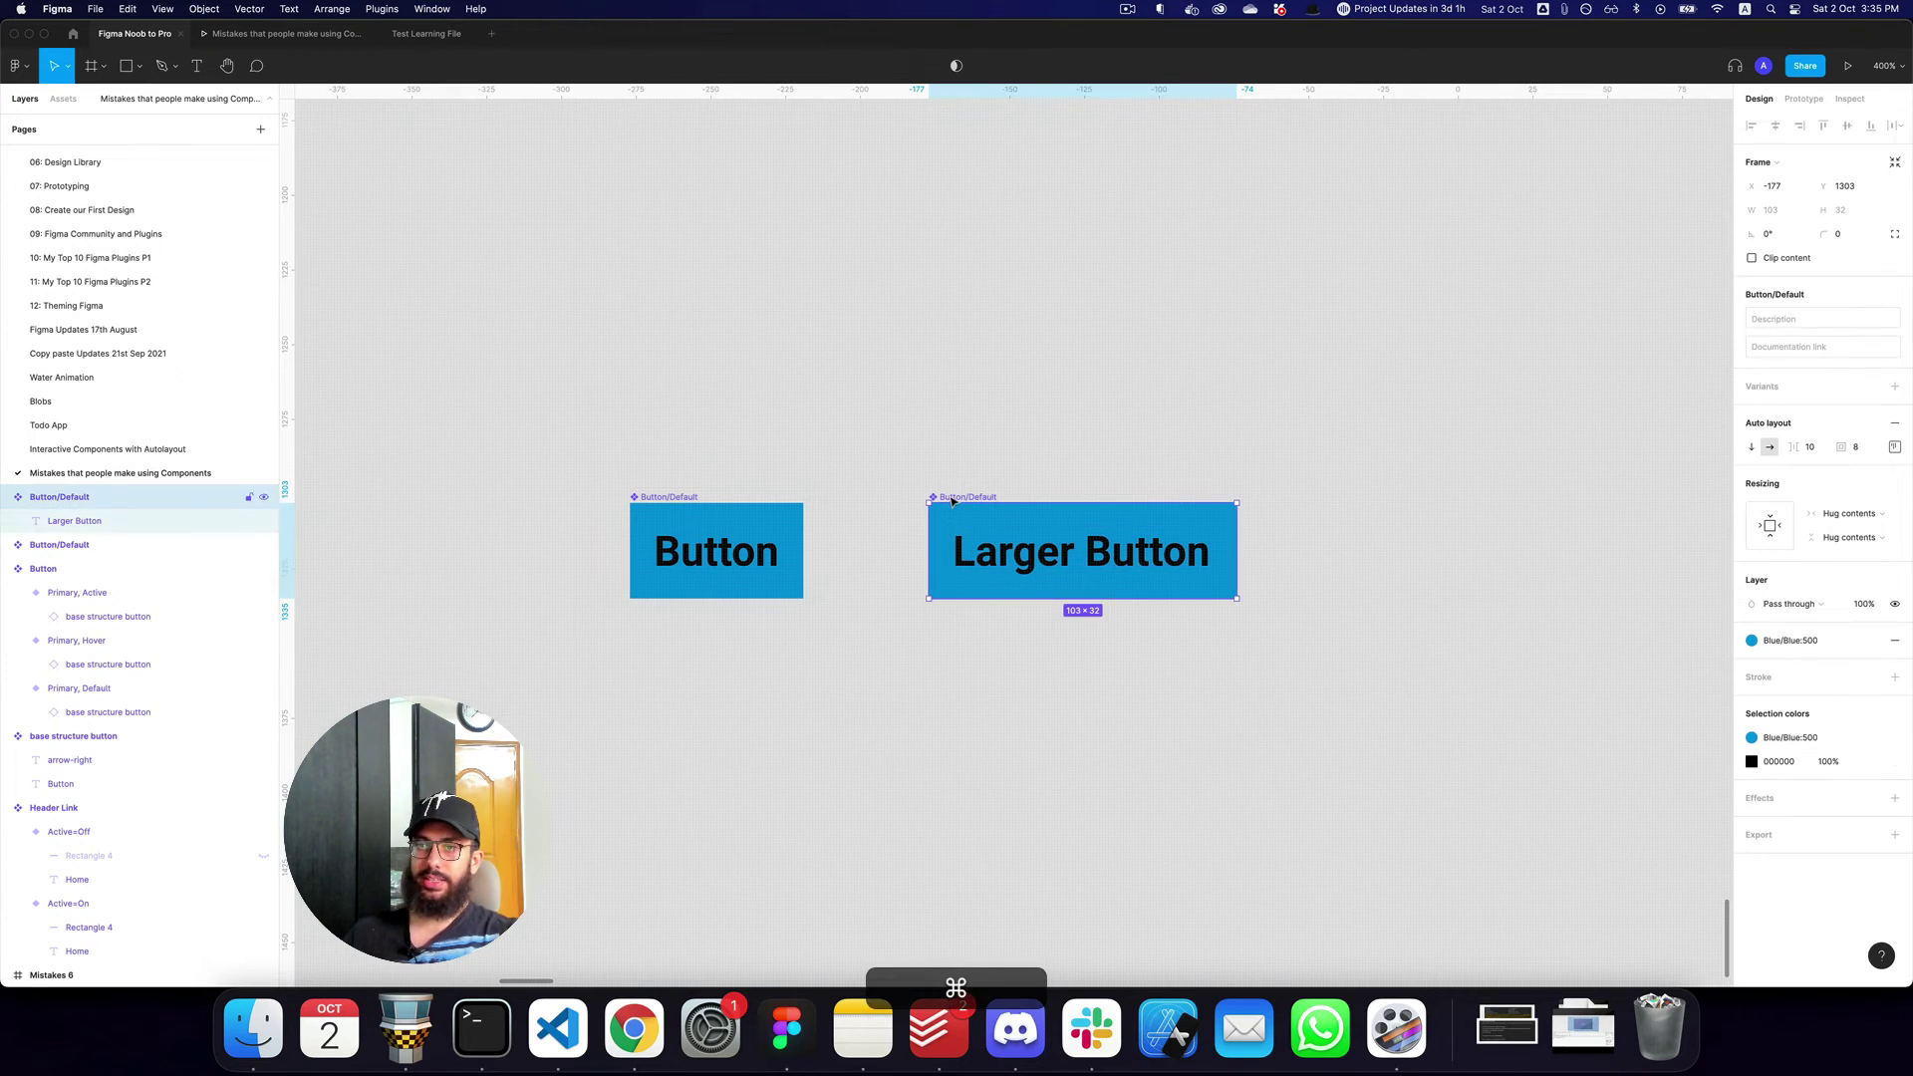
Rename the Larger Button component as Button/Larger.
key("super+r")
type("Button/Larger")
key("Return")
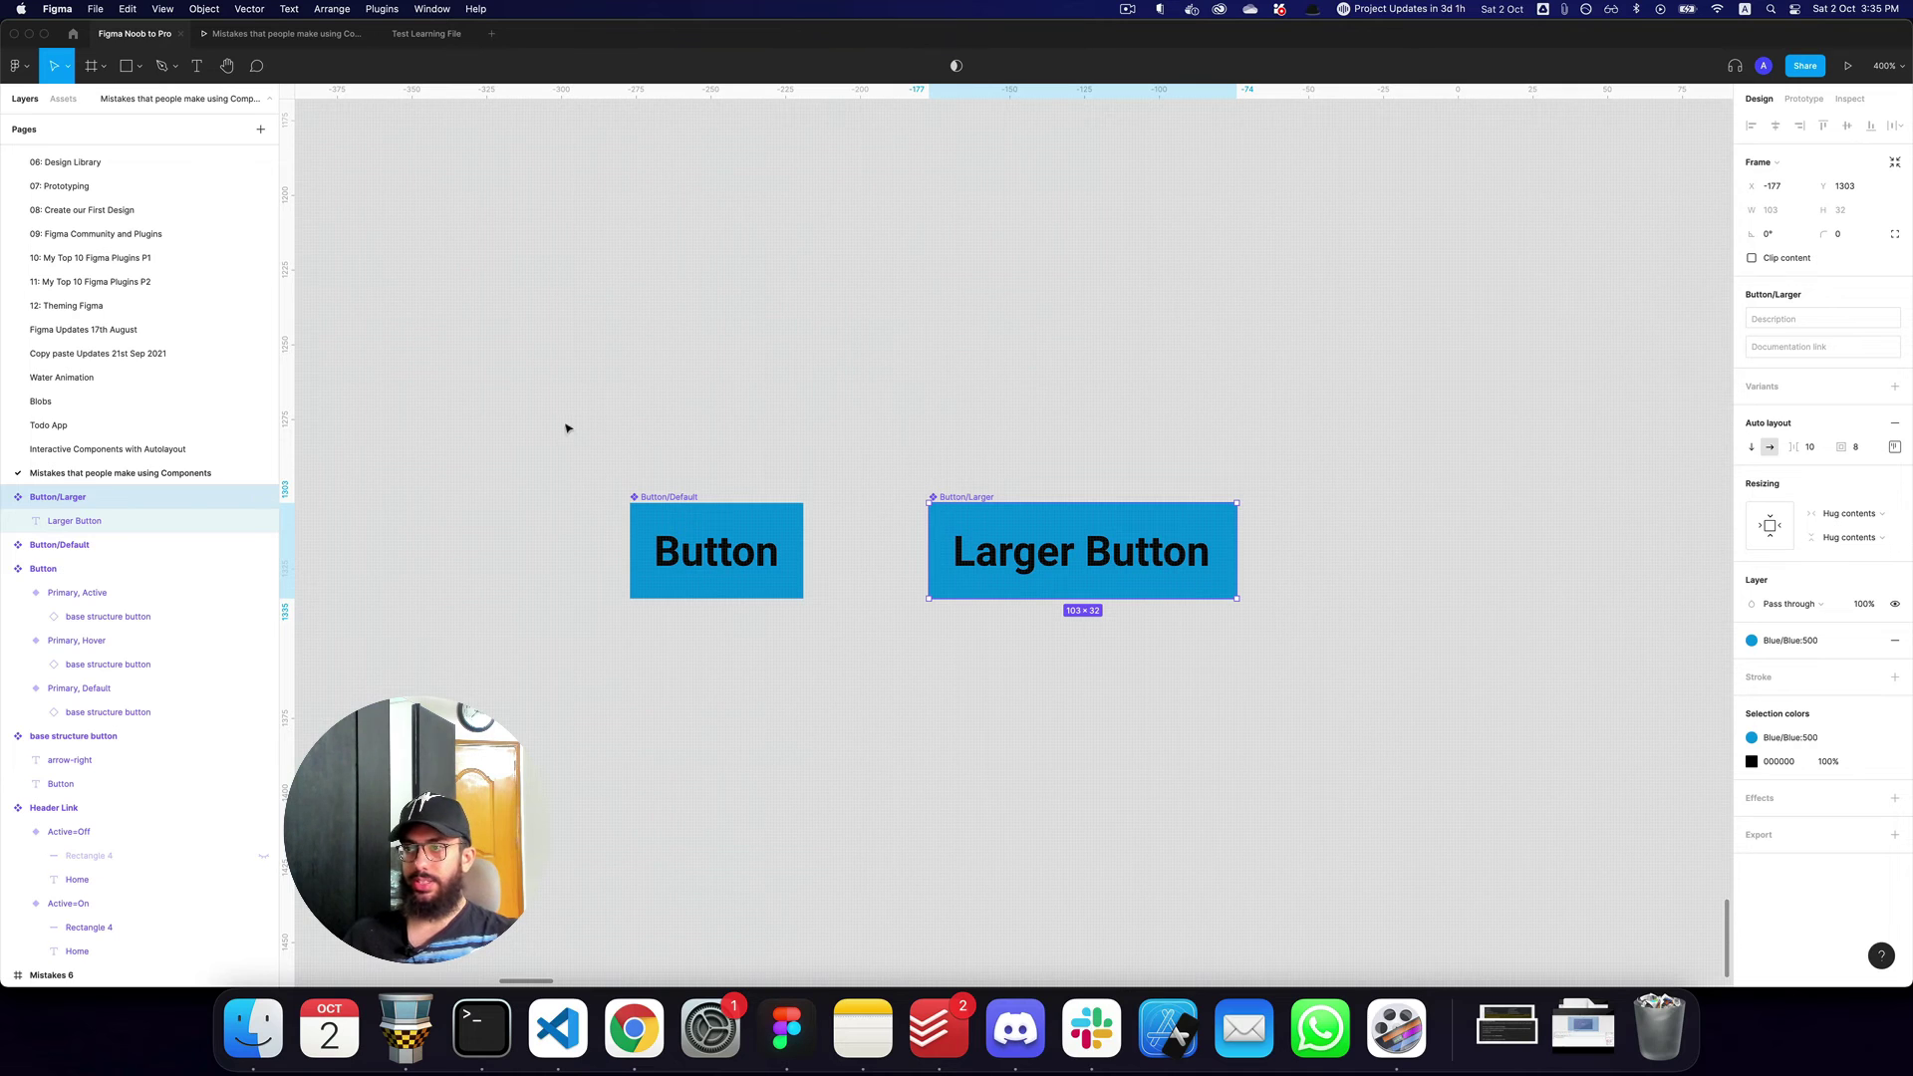
Combine the Button/Default and Button/Larger components as variants.
left_click_drag(565, 429, 816, 538)
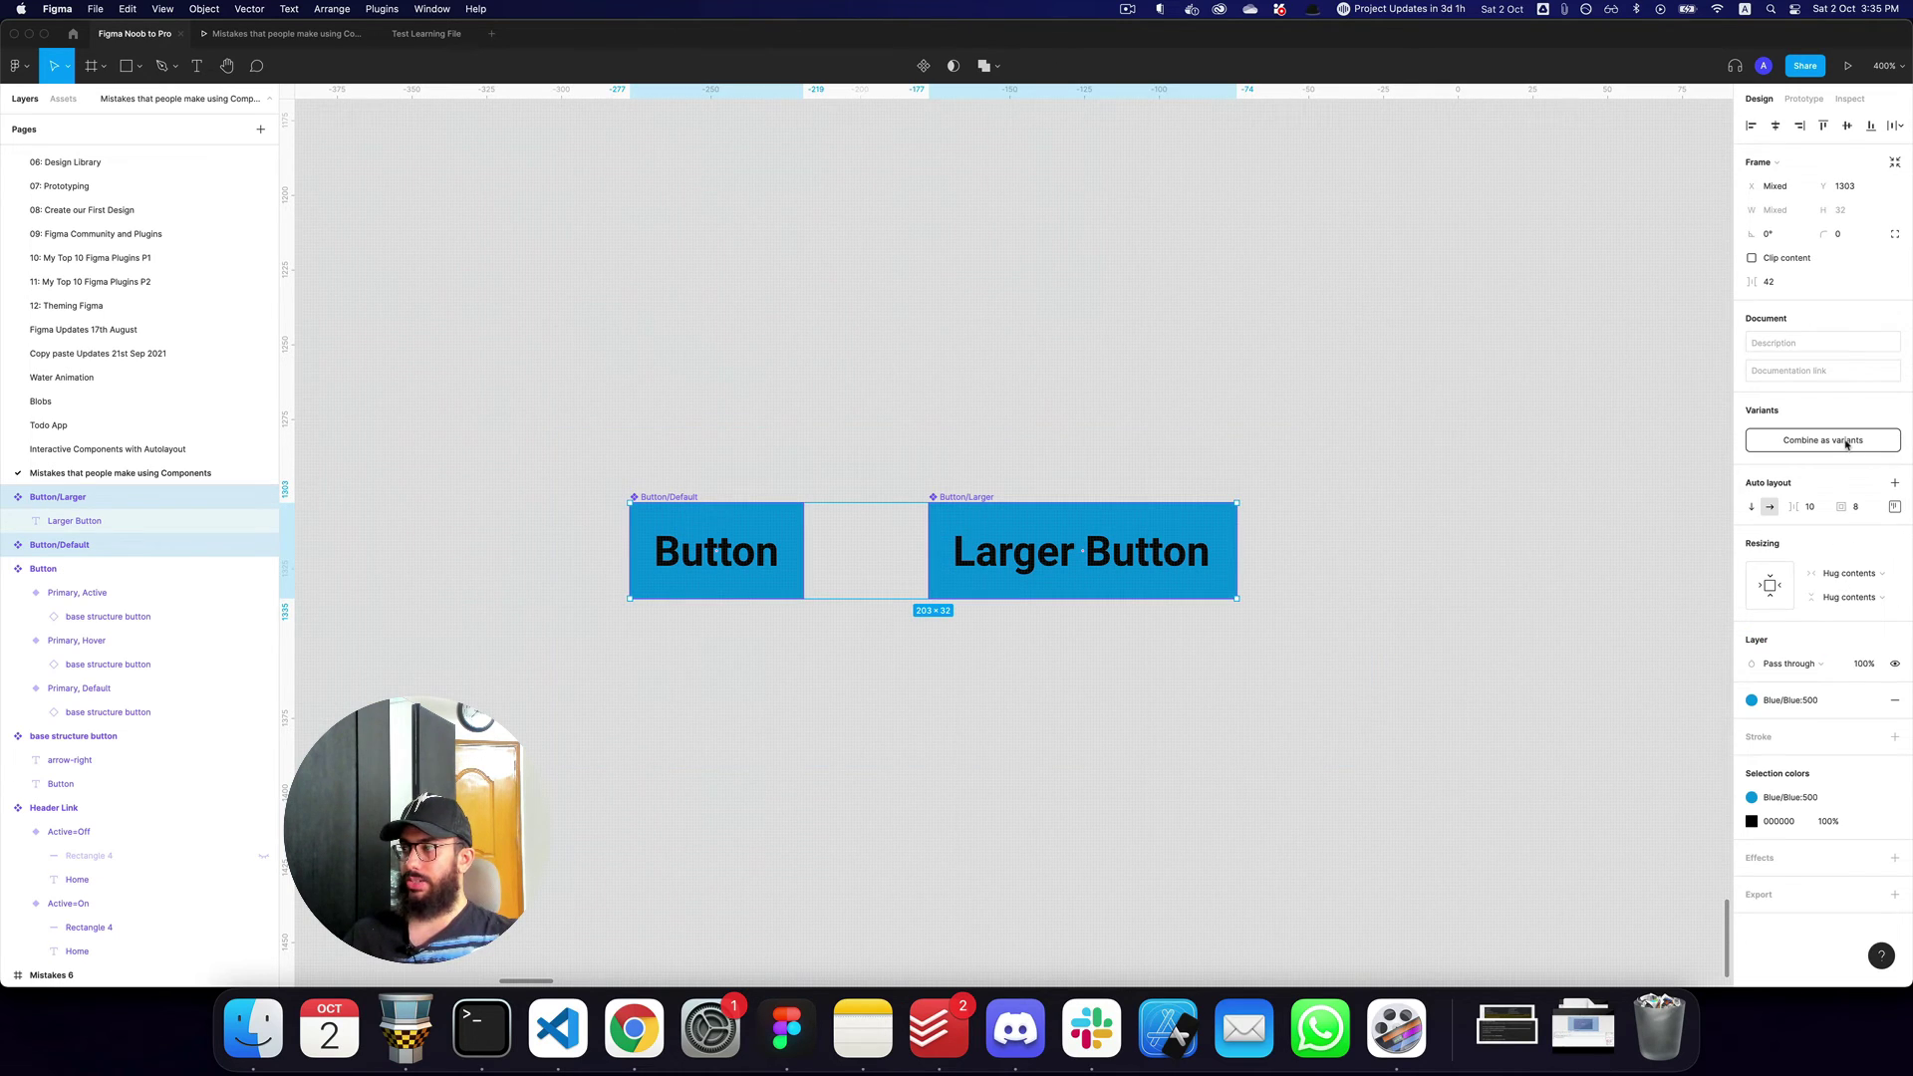
left_click(1829, 440)
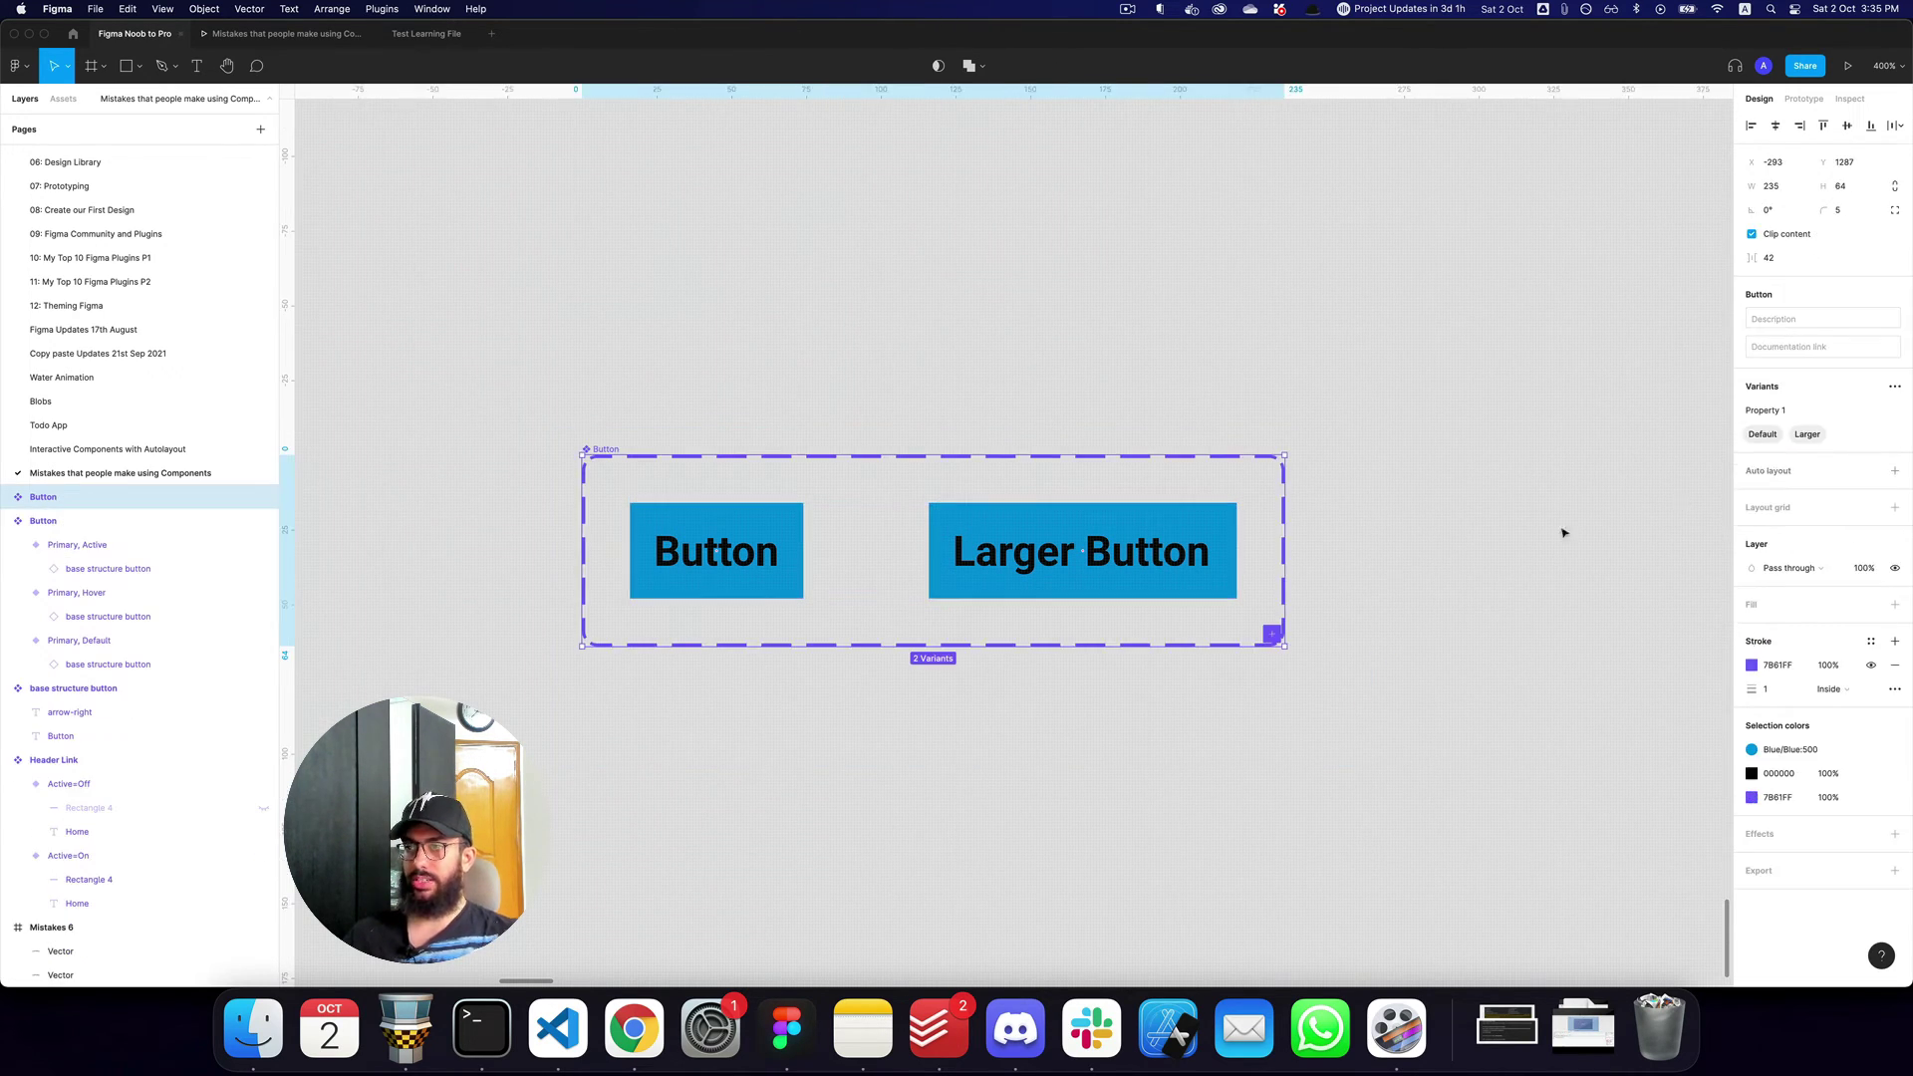
left_click(1389, 547)
Rename the new Button set's variant property to Size and its Default value to Medium.
left_click(604, 448)
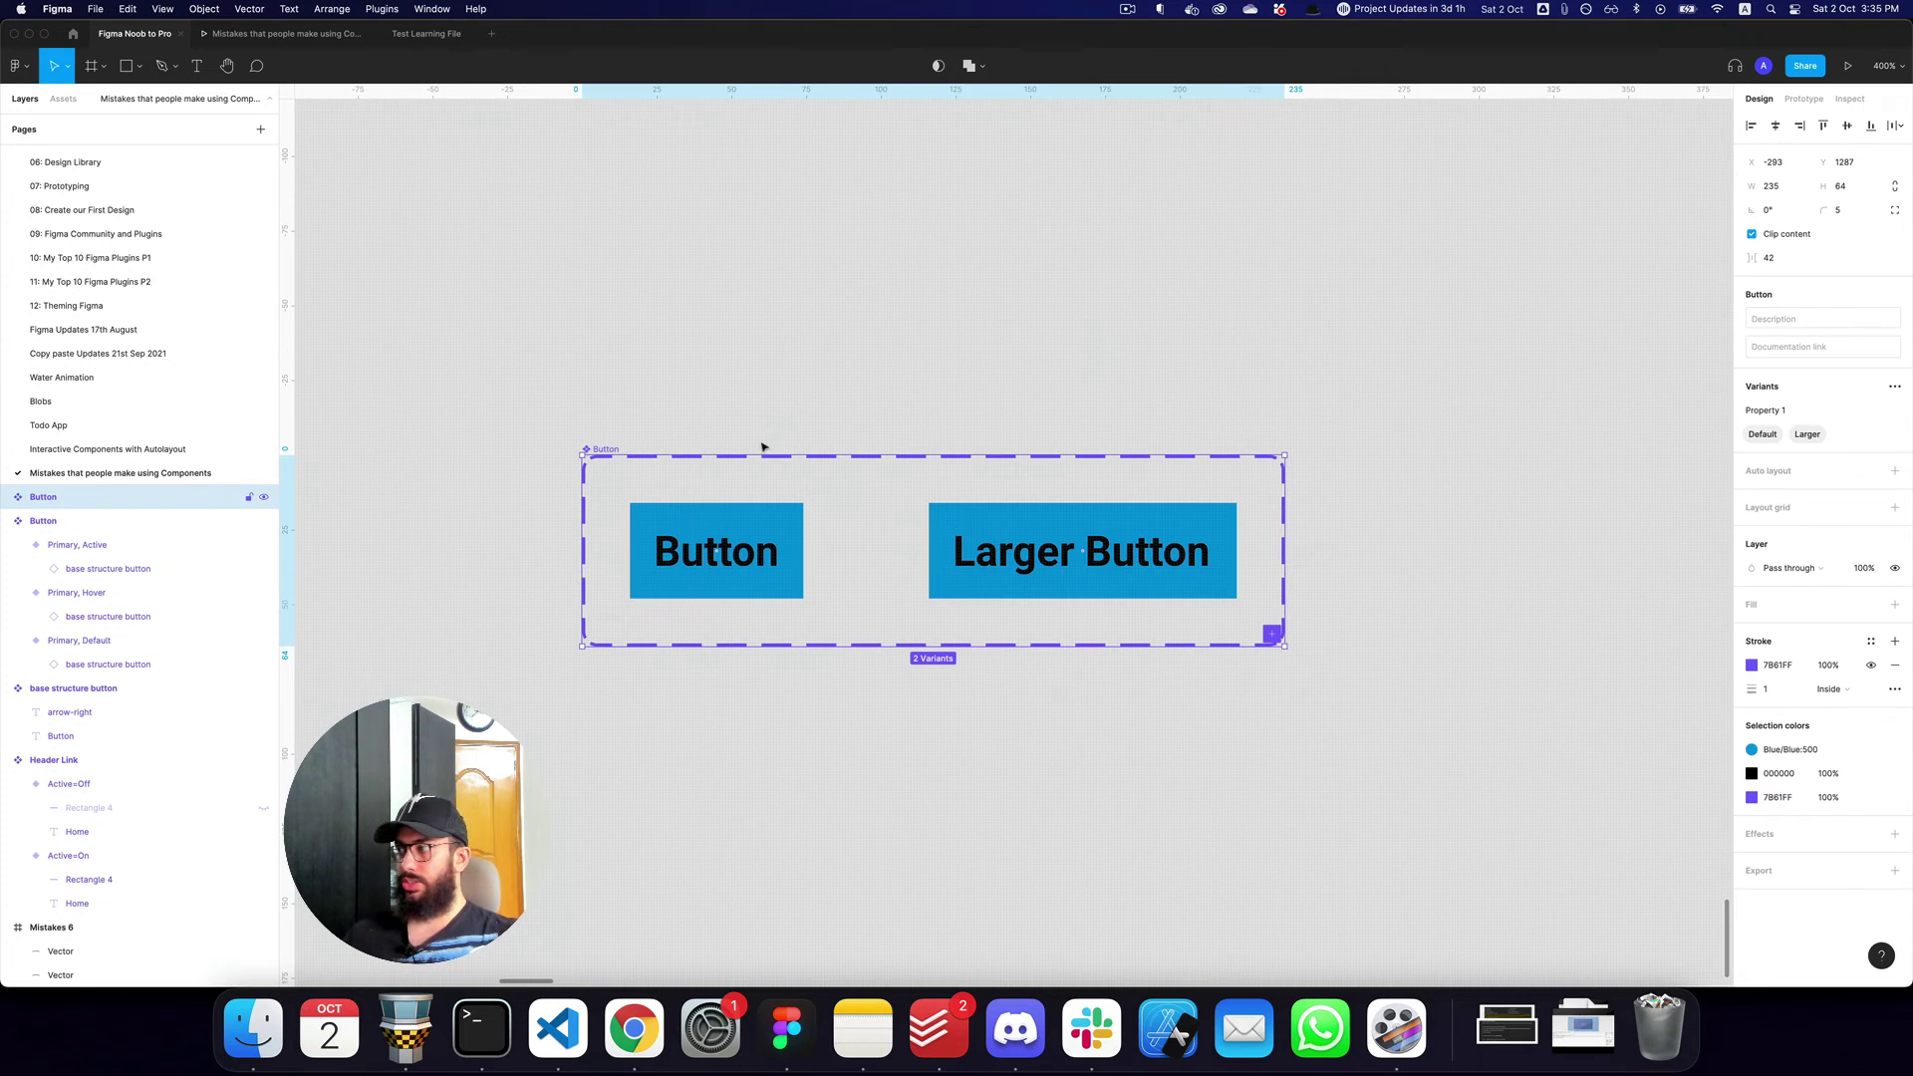
double_click(1829, 414)
type("Size")
key("Return")
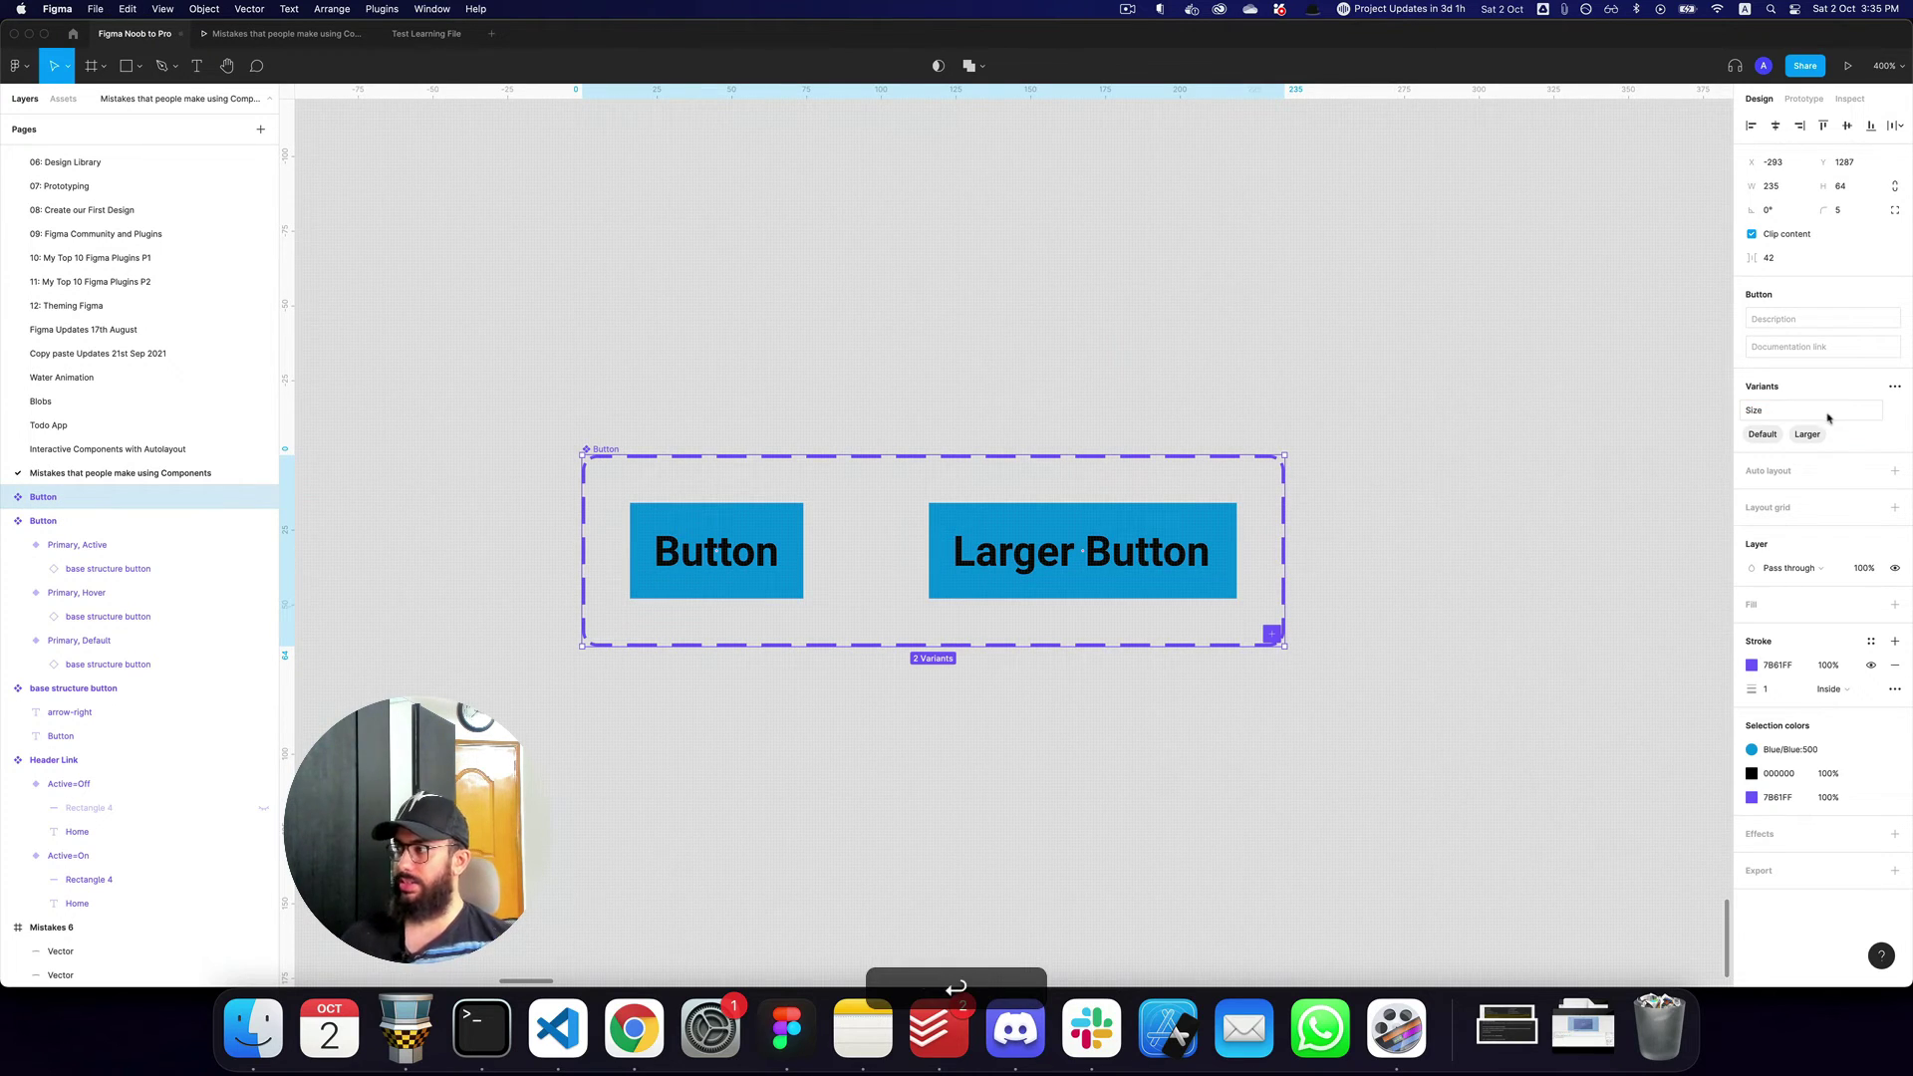
double_click(1762, 434)
type("Medi")
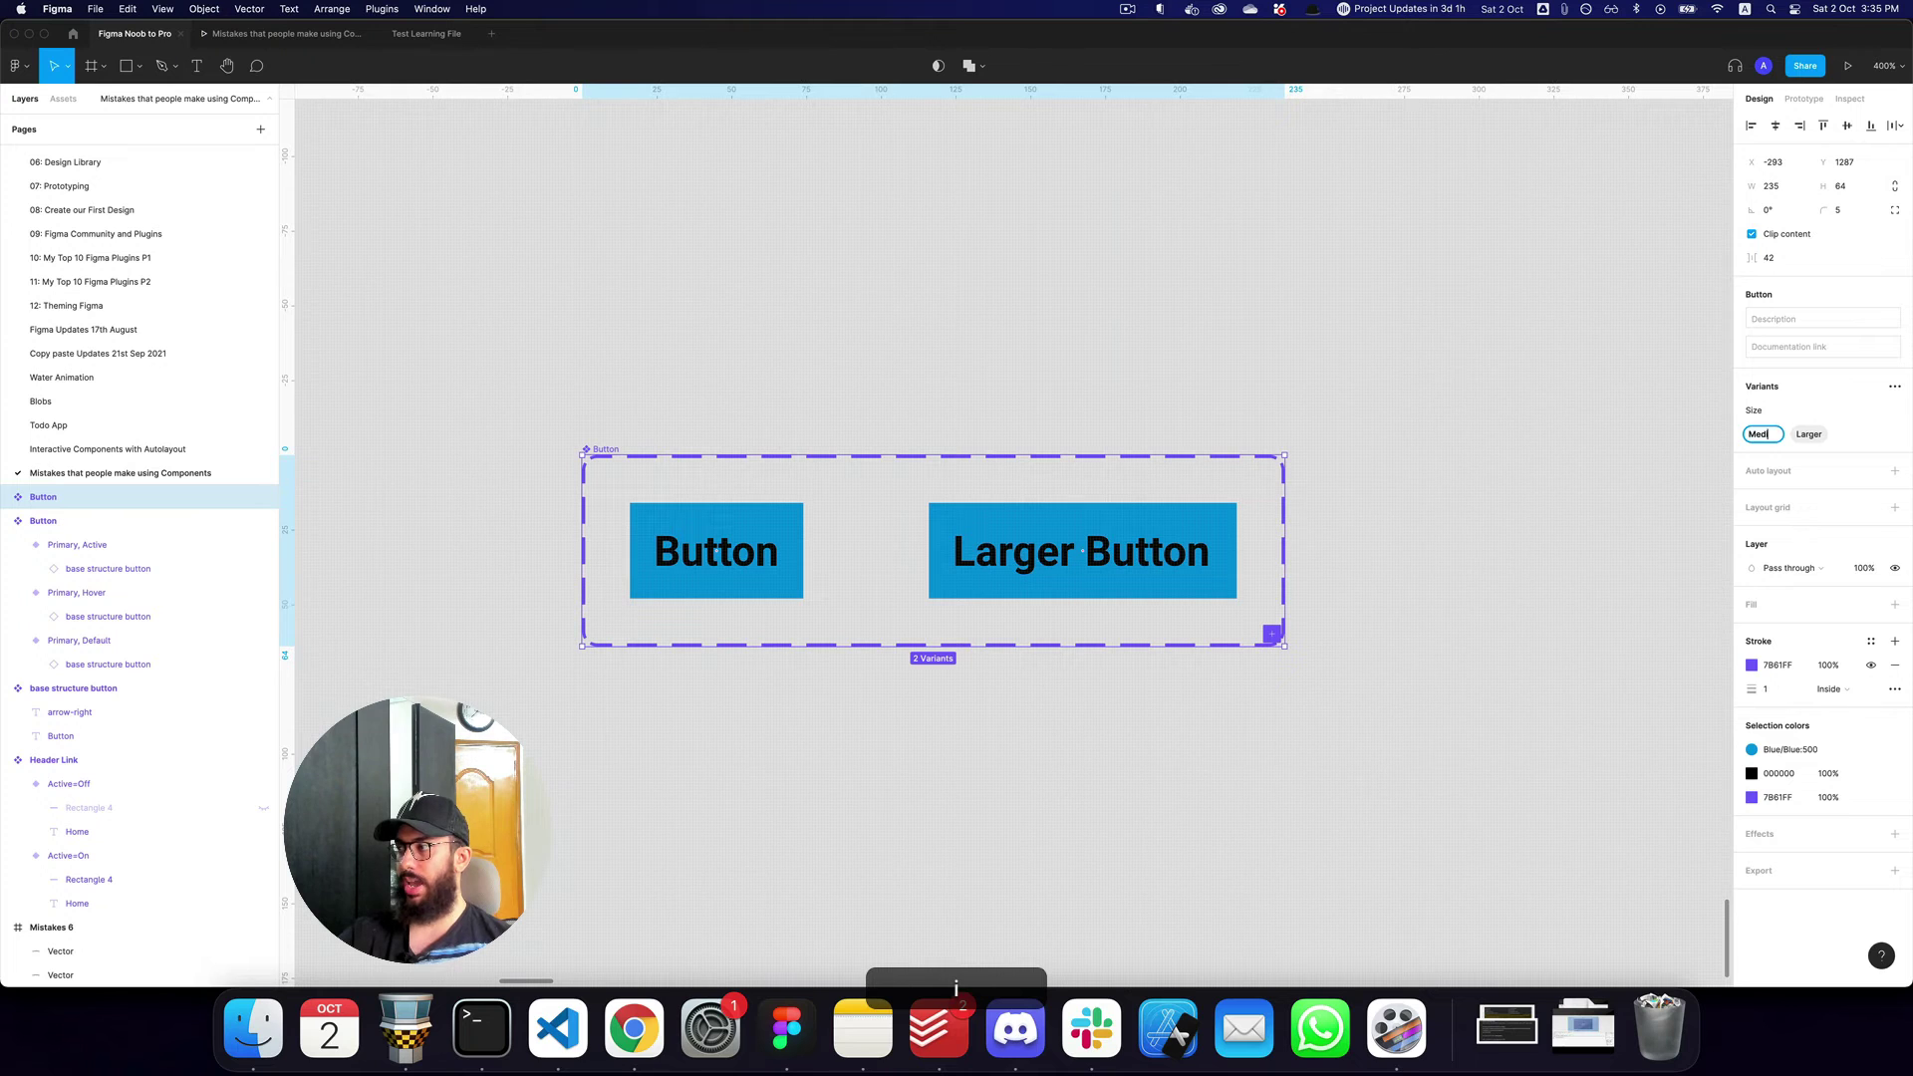
type("um")
key("Return")
Set the font size of the Larger variant's text to 24.
left_click(1175, 553, "super")
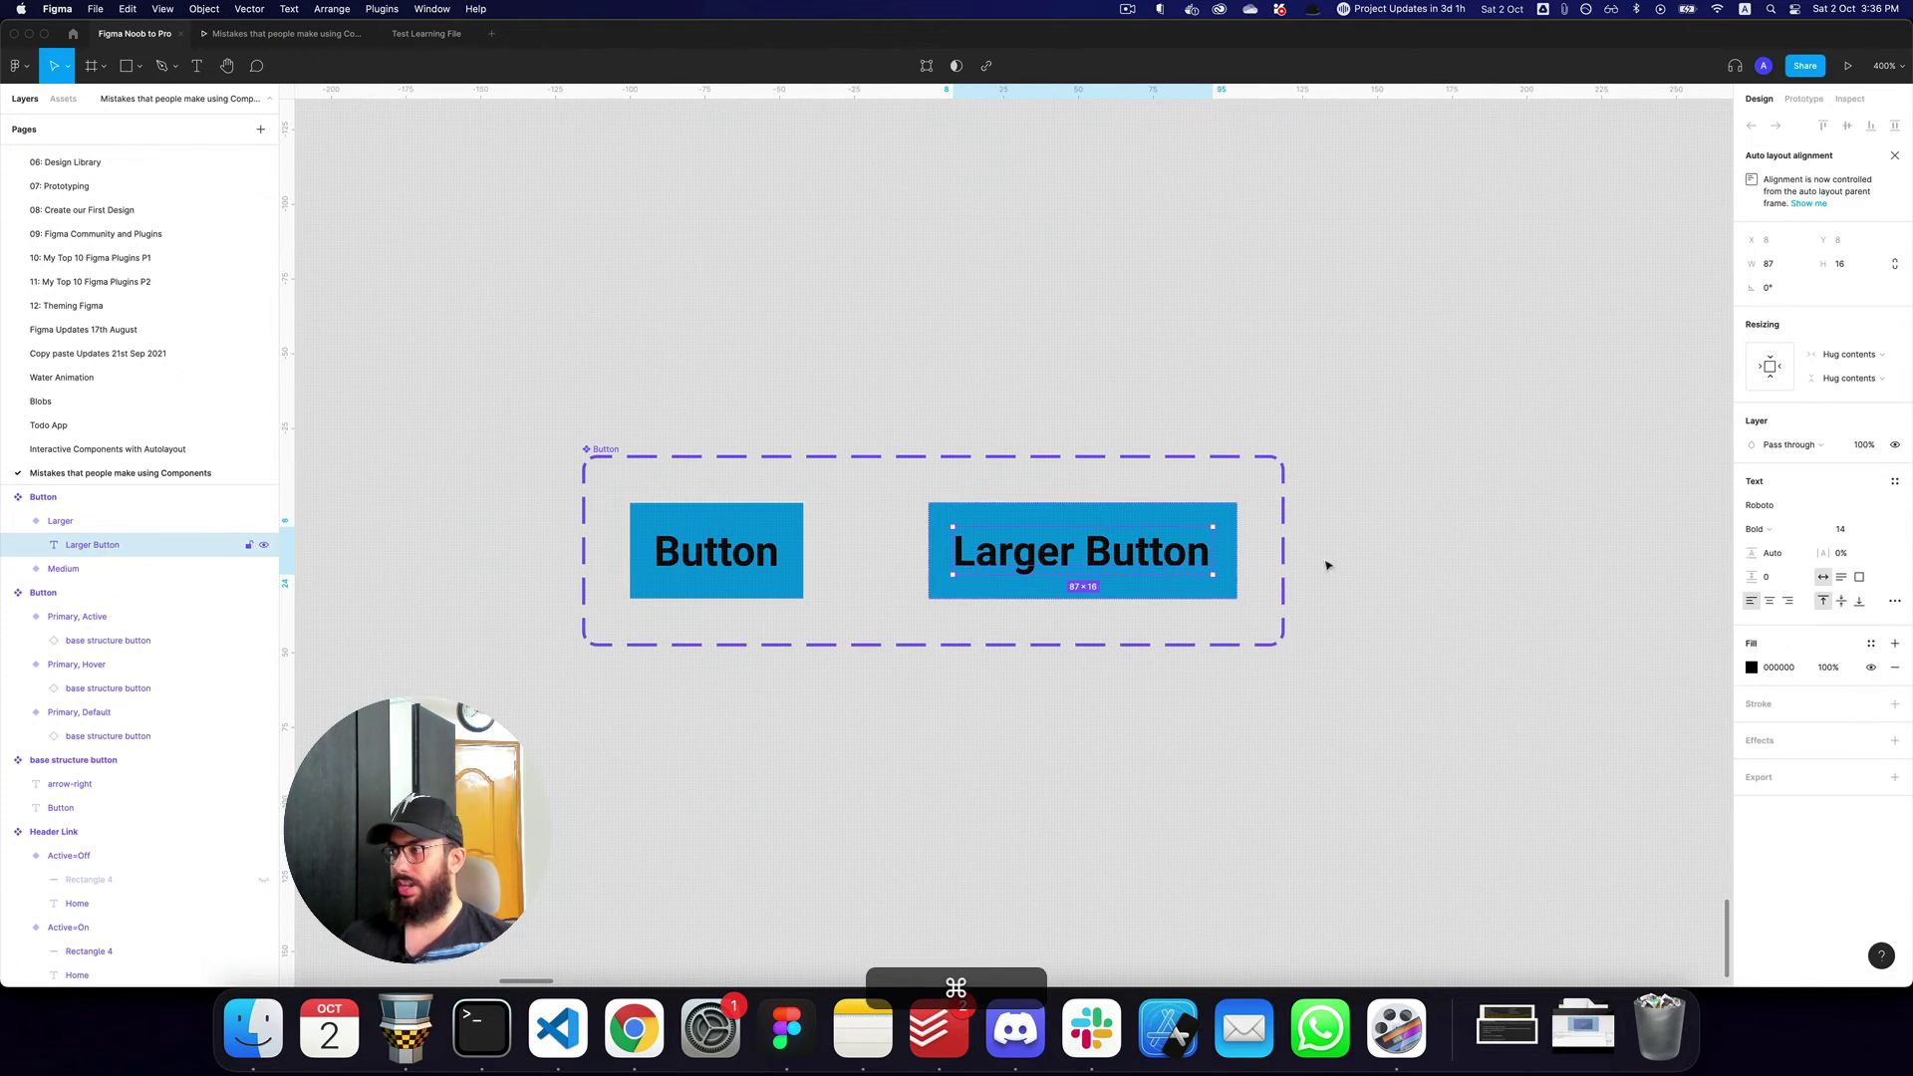
left_click(1839, 529)
type("24")
key("Return")
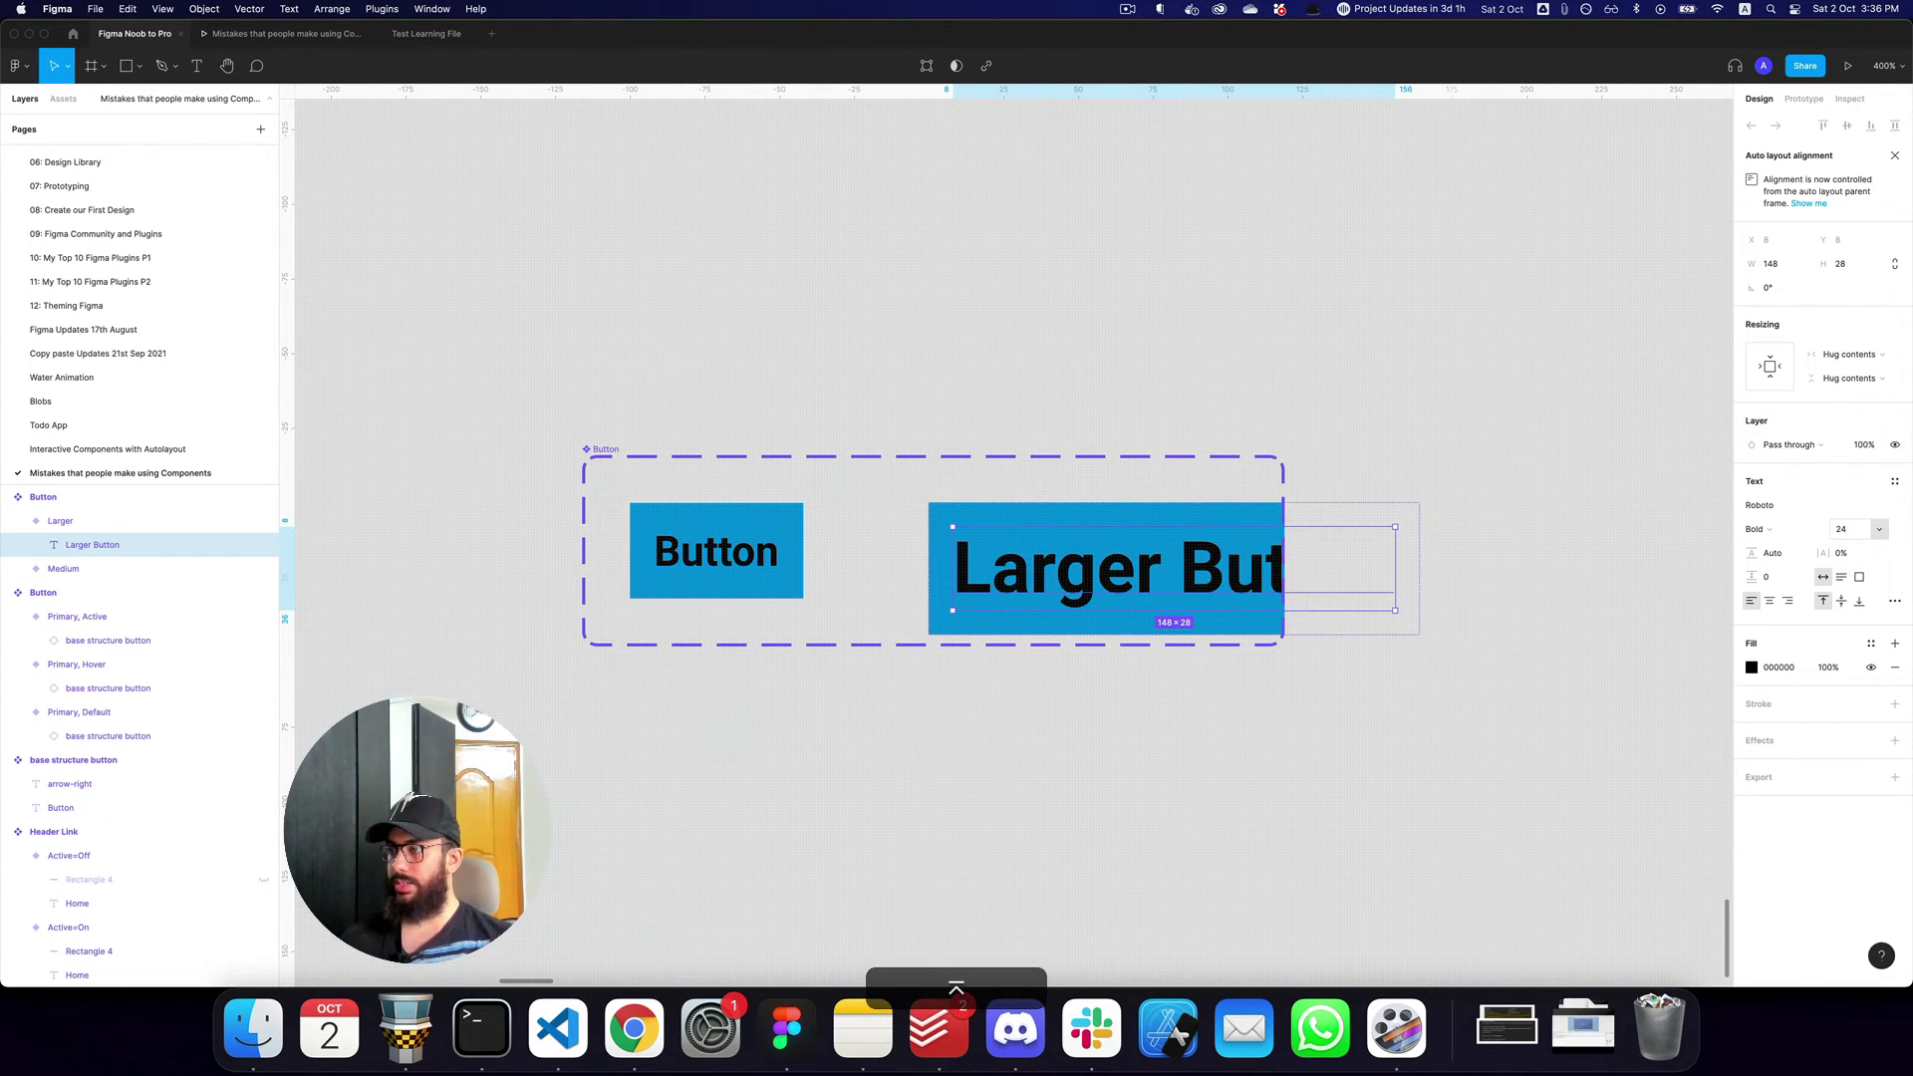
Add auto layout to the Button variant set with a padding of 40.
left_click(1016, 521)
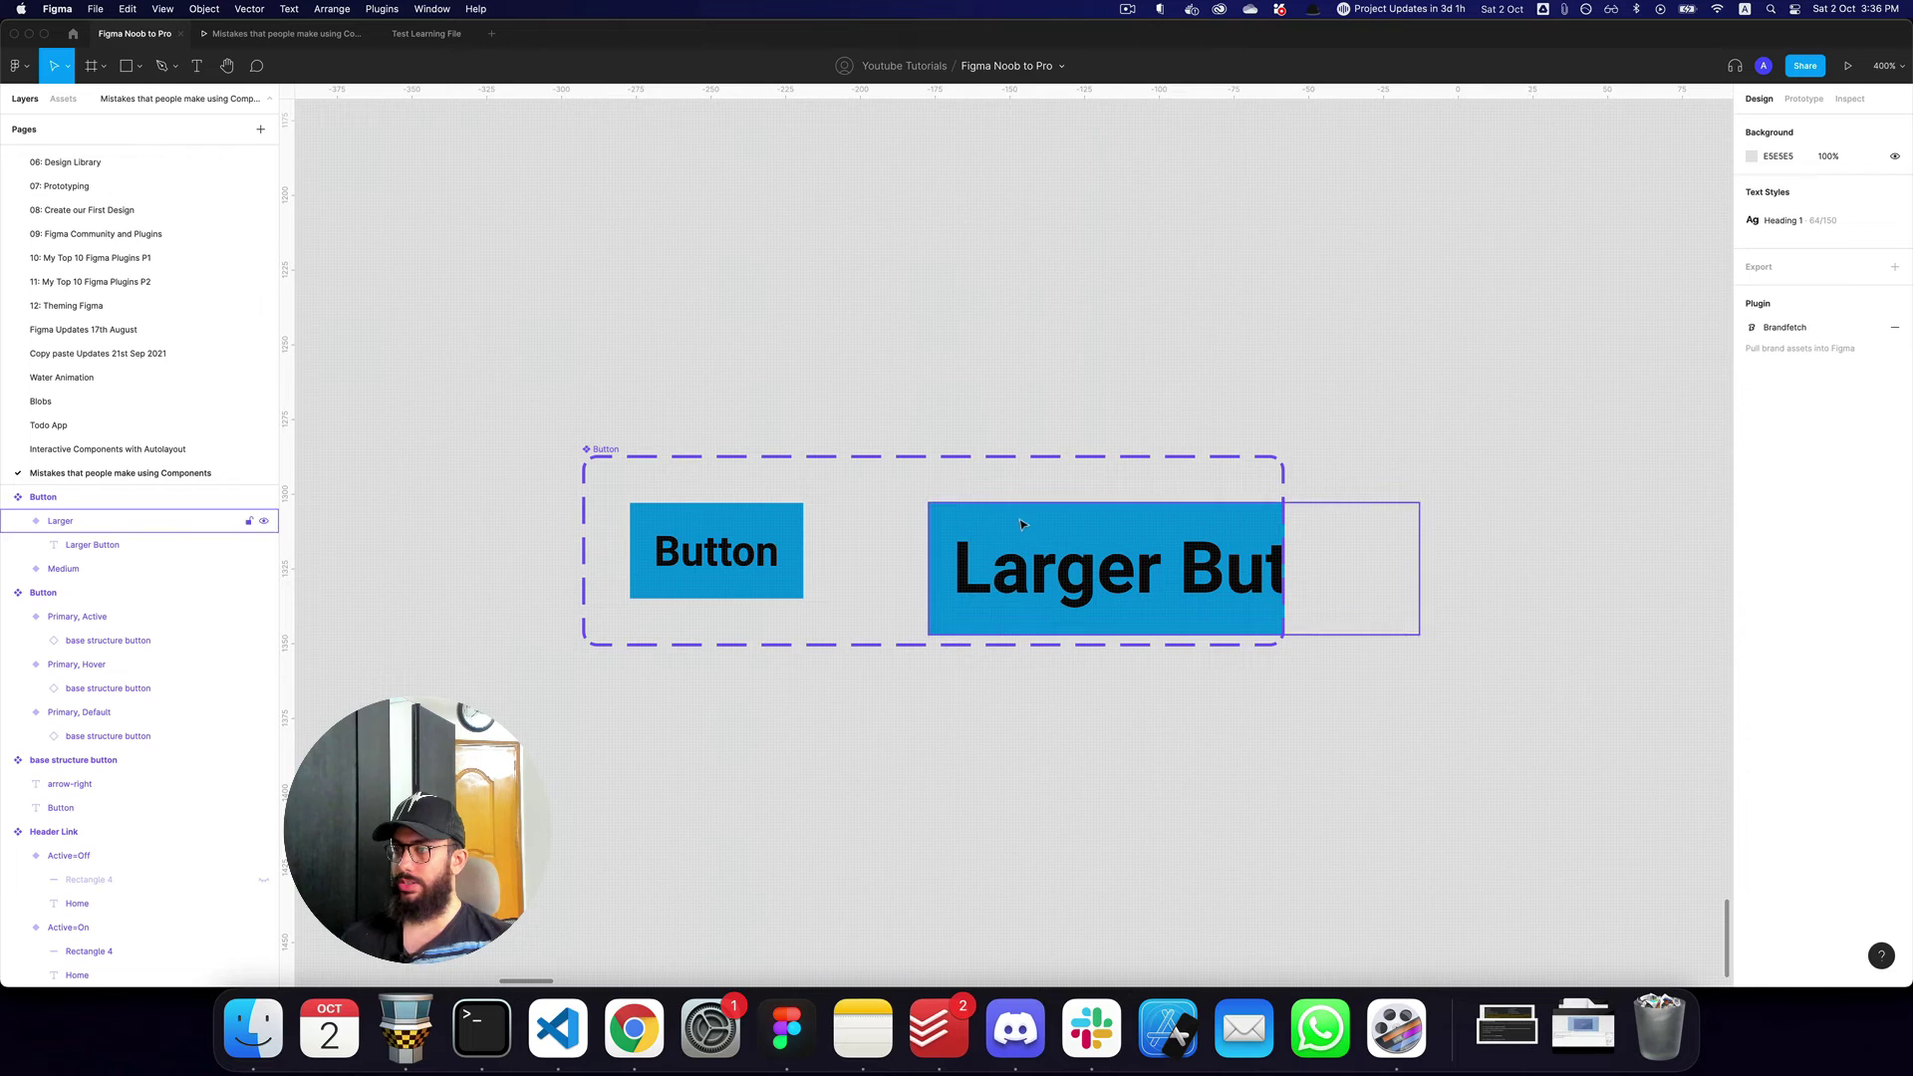
left_click(595, 450)
key("shift+a")
left_click(1858, 470)
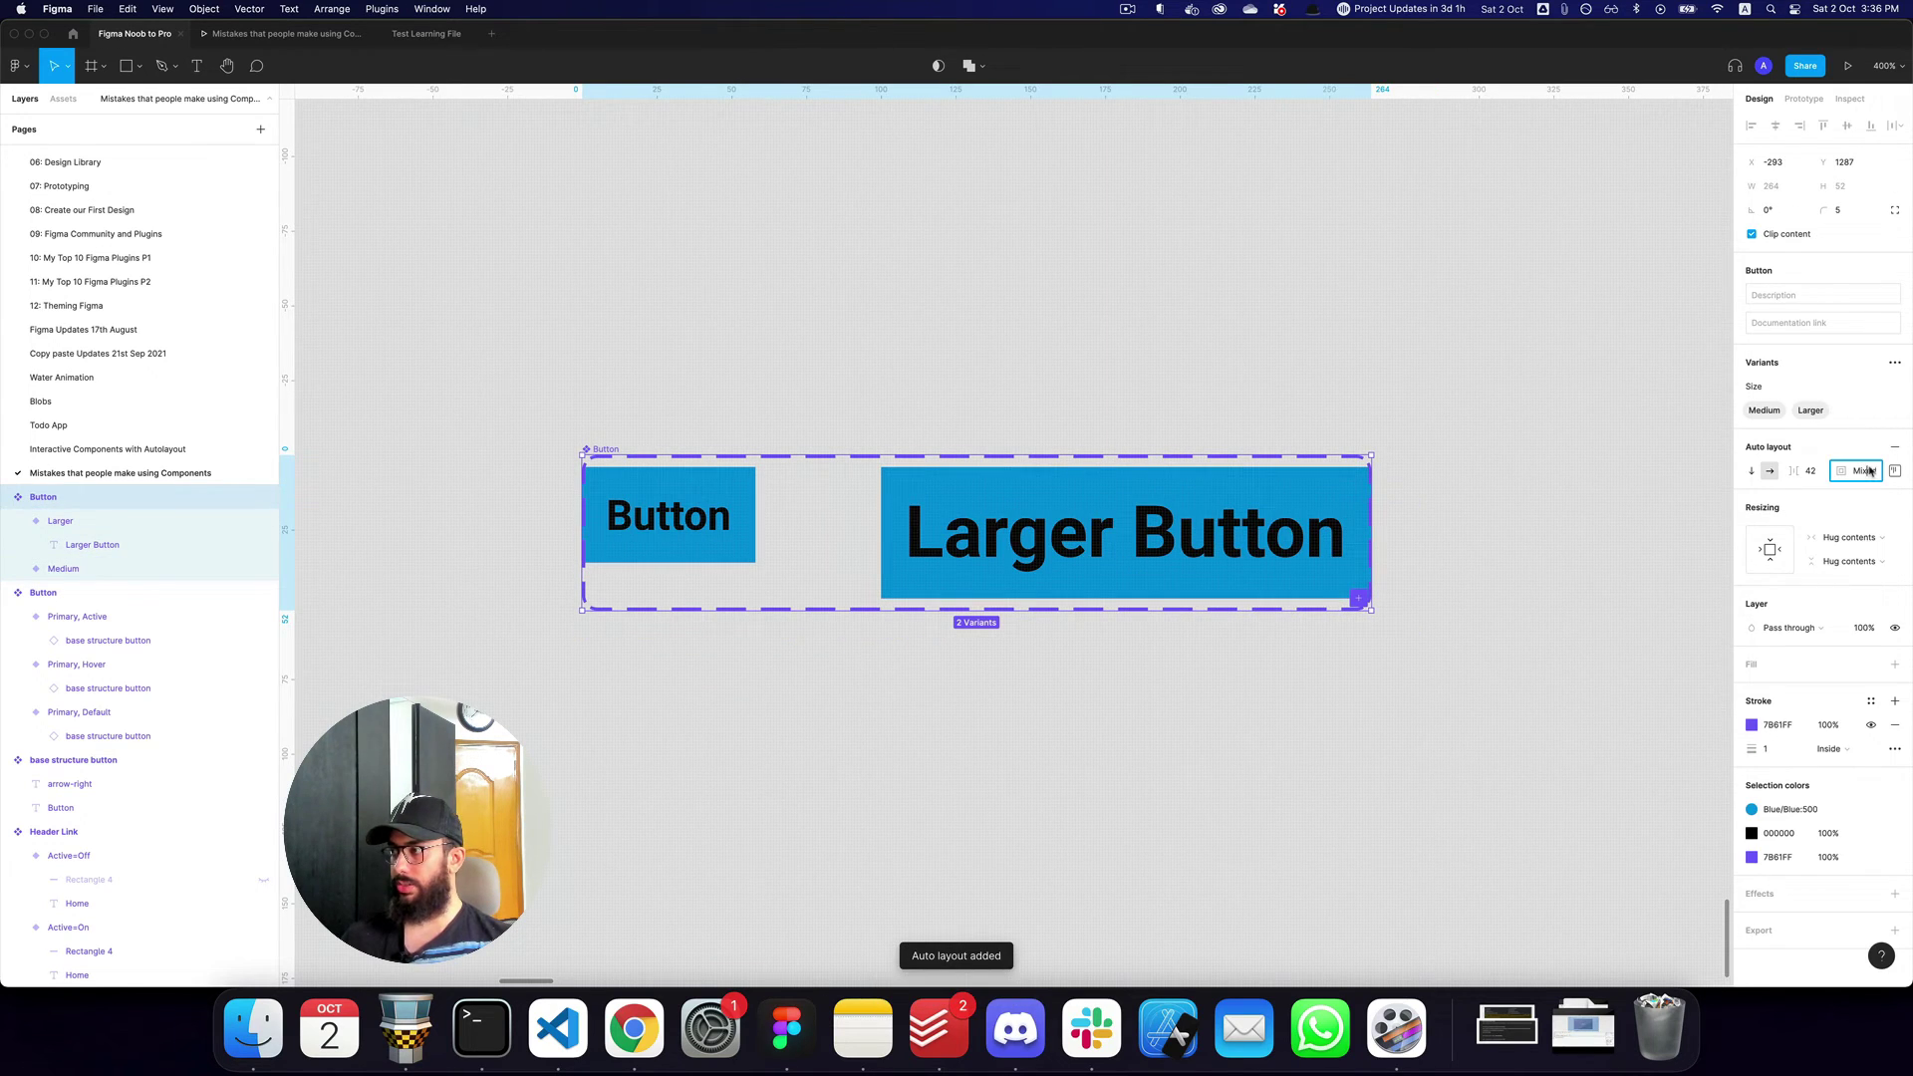
type("40")
key("Return")
Set the Larger variant's padding to 24 vertically and 40 horizontally.
left_click(1308, 617)
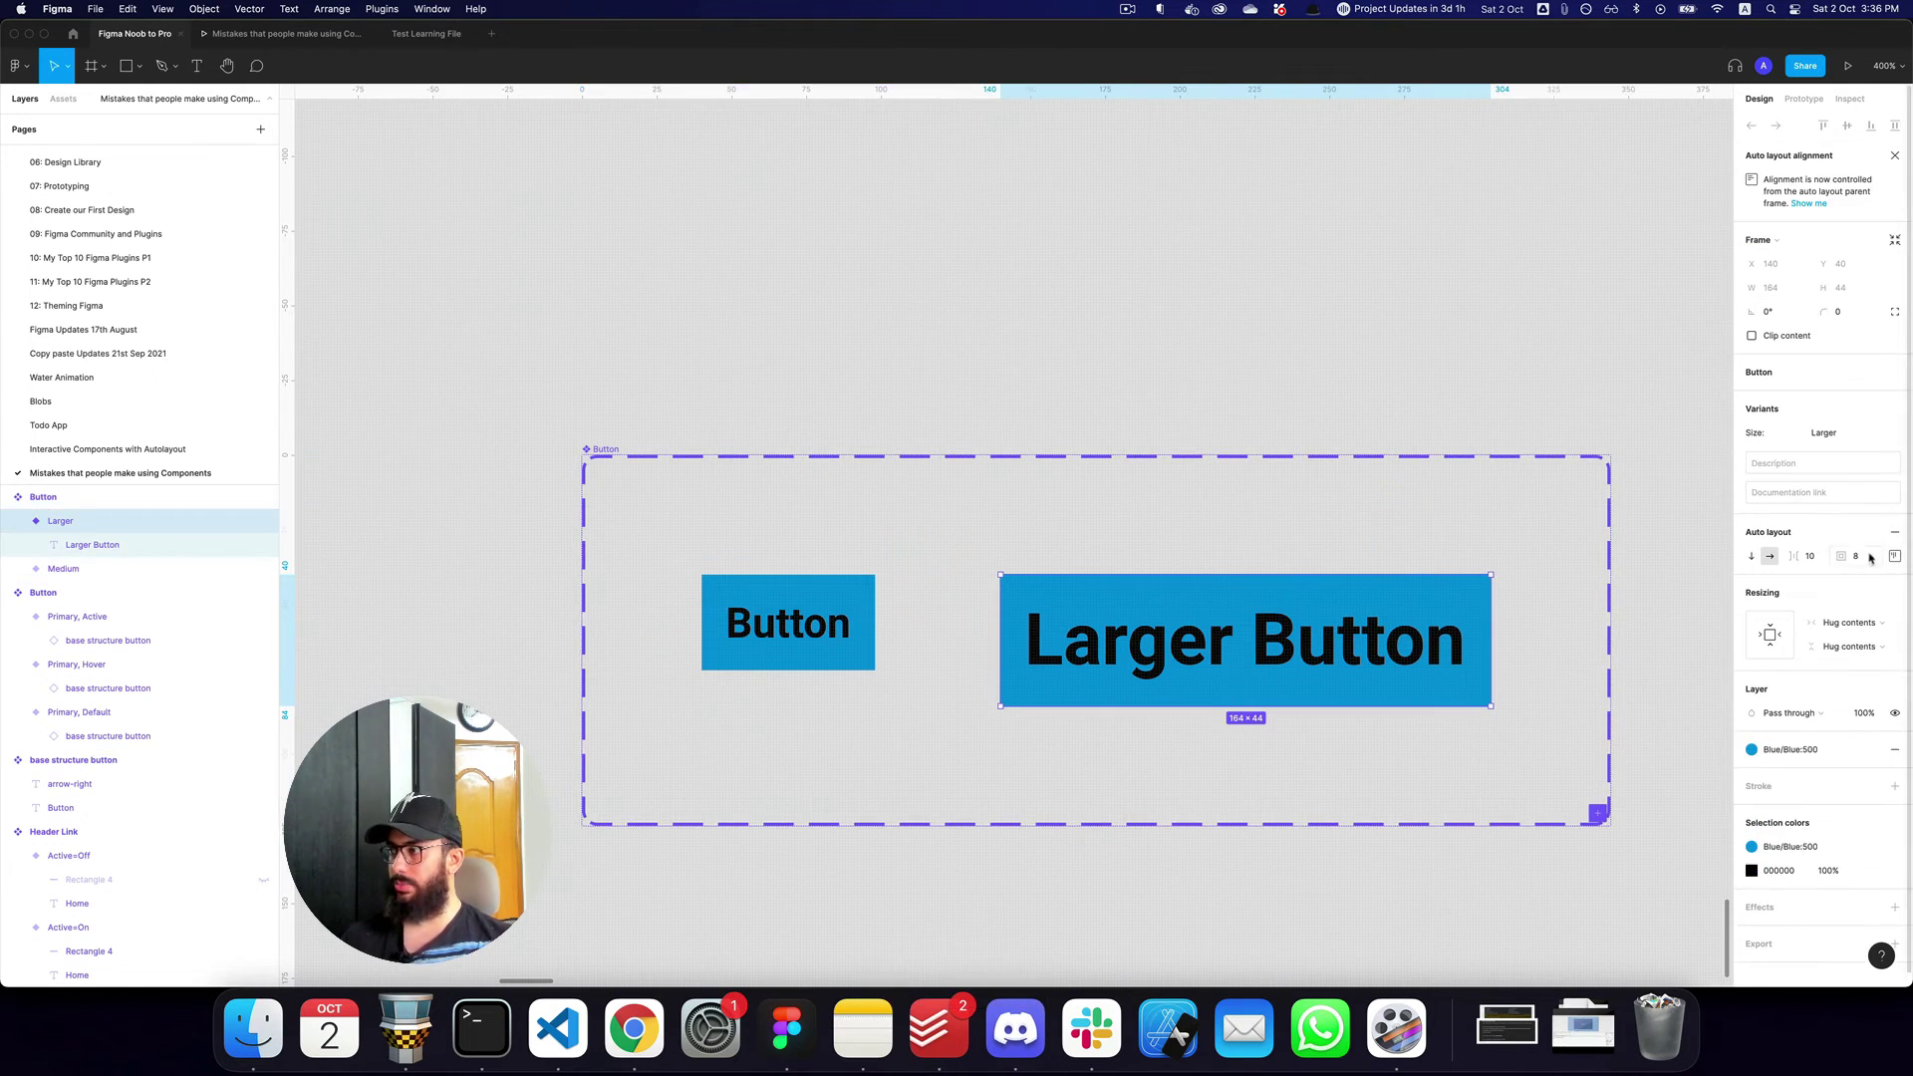
left_click(1869, 559)
type("24,40")
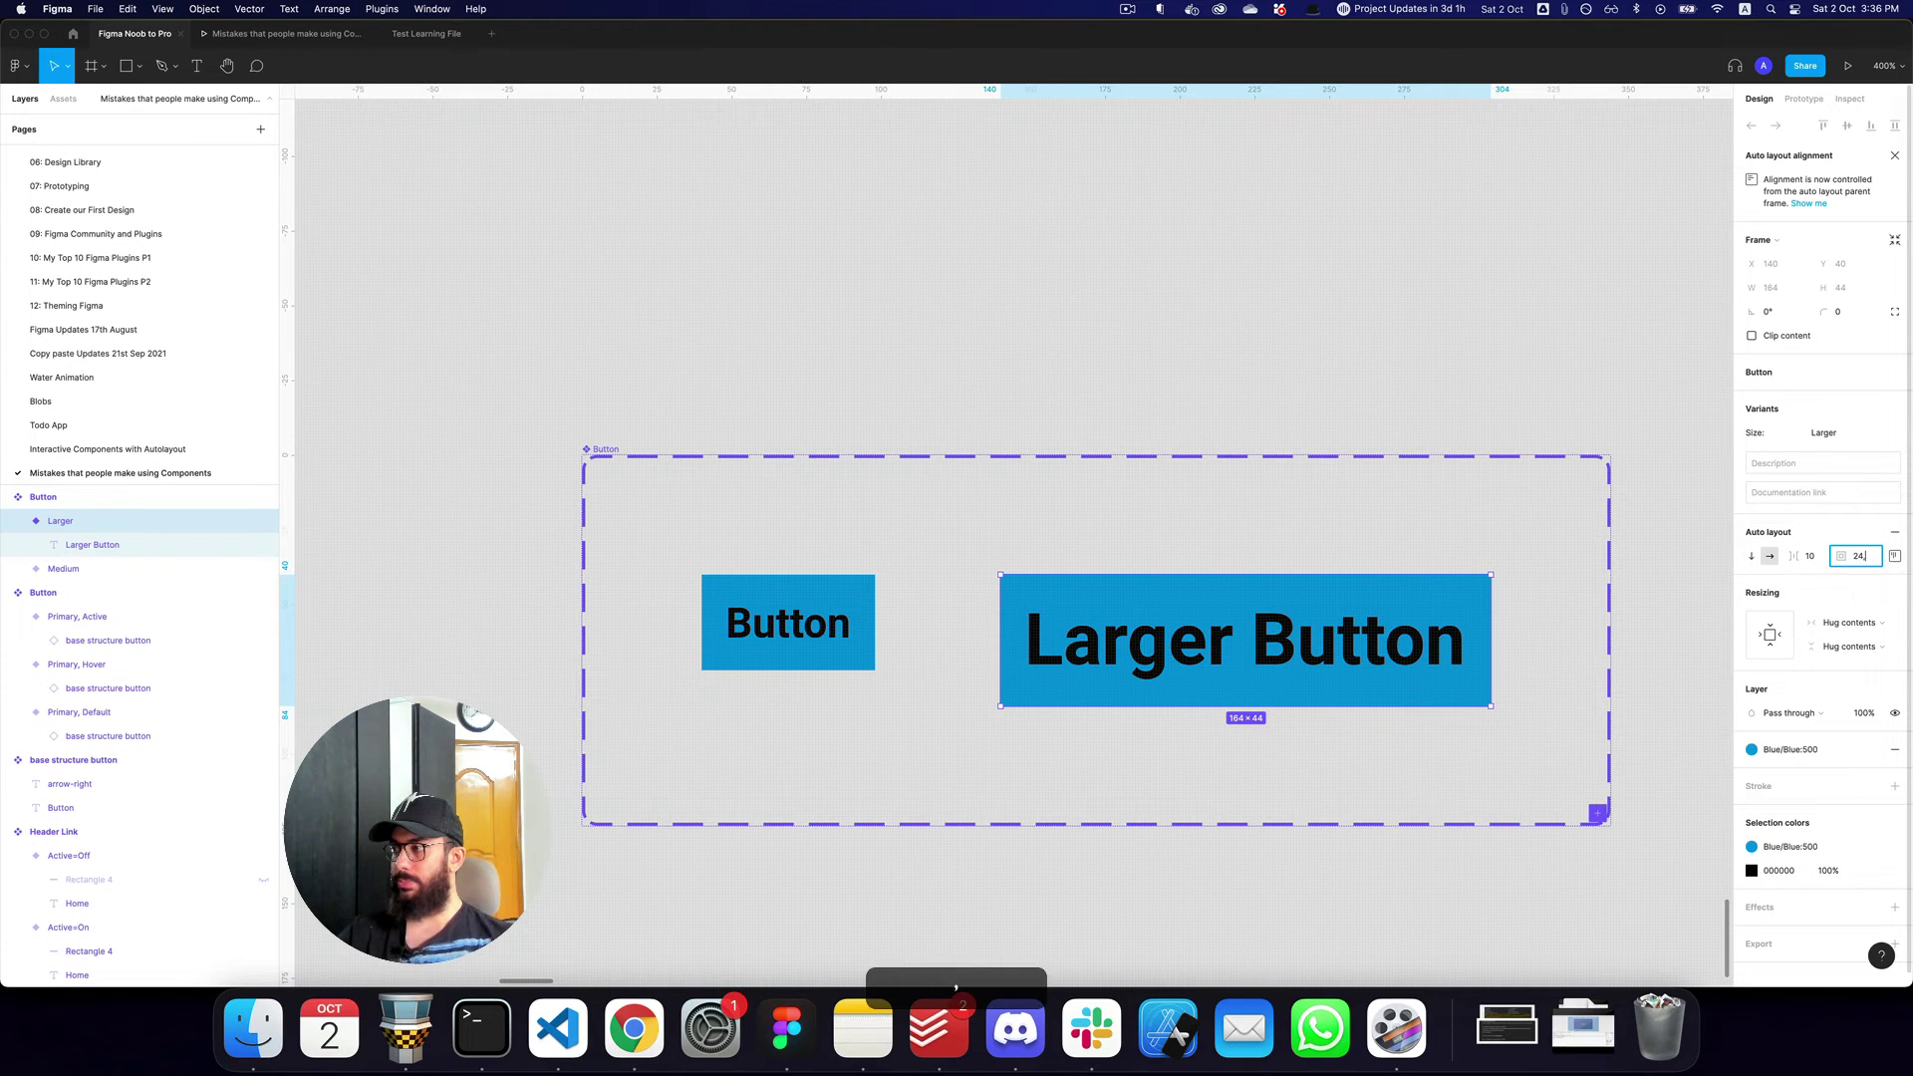
key("Return")
left_click(1198, 240)
Place an instance of the Medium button variant on the empty canvas below the variant set.
key("alt+z")
left_click(1199, 240, "alt")
key("space")
left_click_drag(1293, 359, 1152, 171)
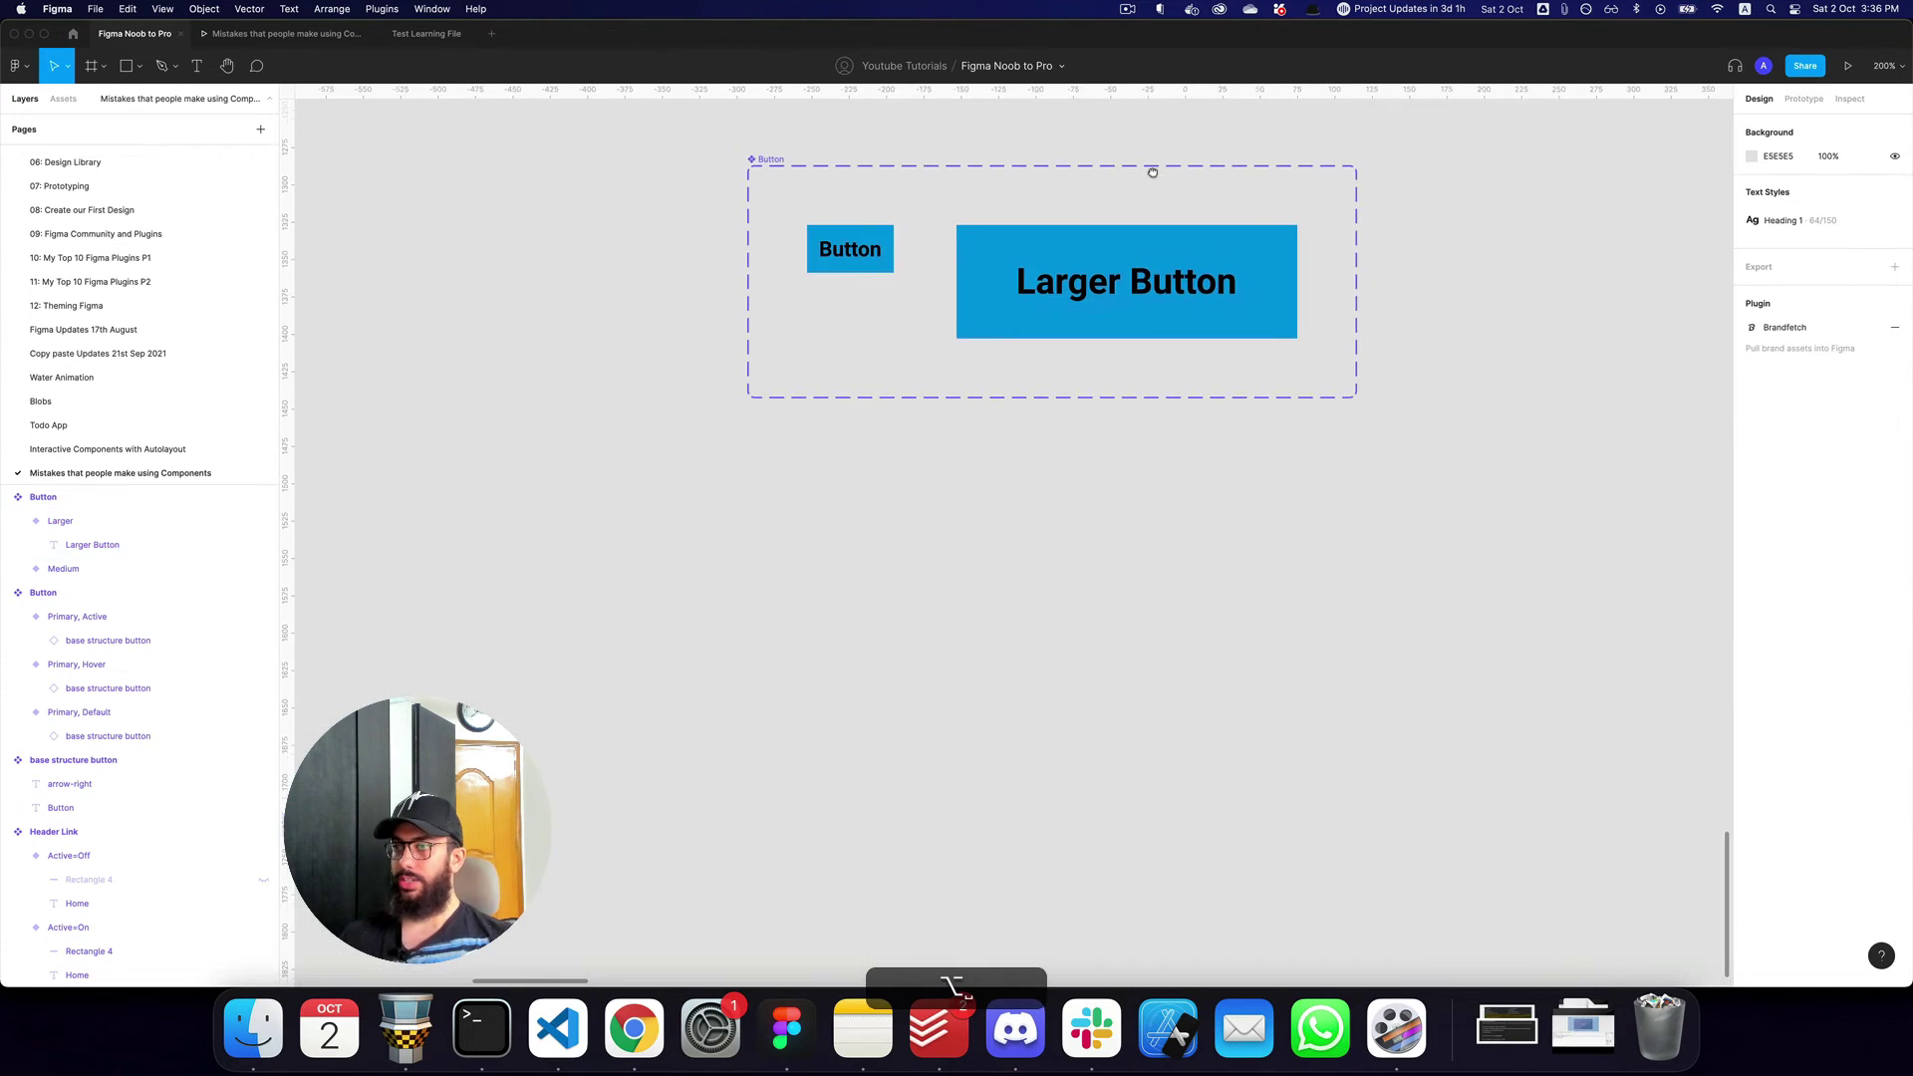
left_click(1171, 263)
key("space")
left_click_drag(1170, 263, 1156, 335)
left_click(835, 318)
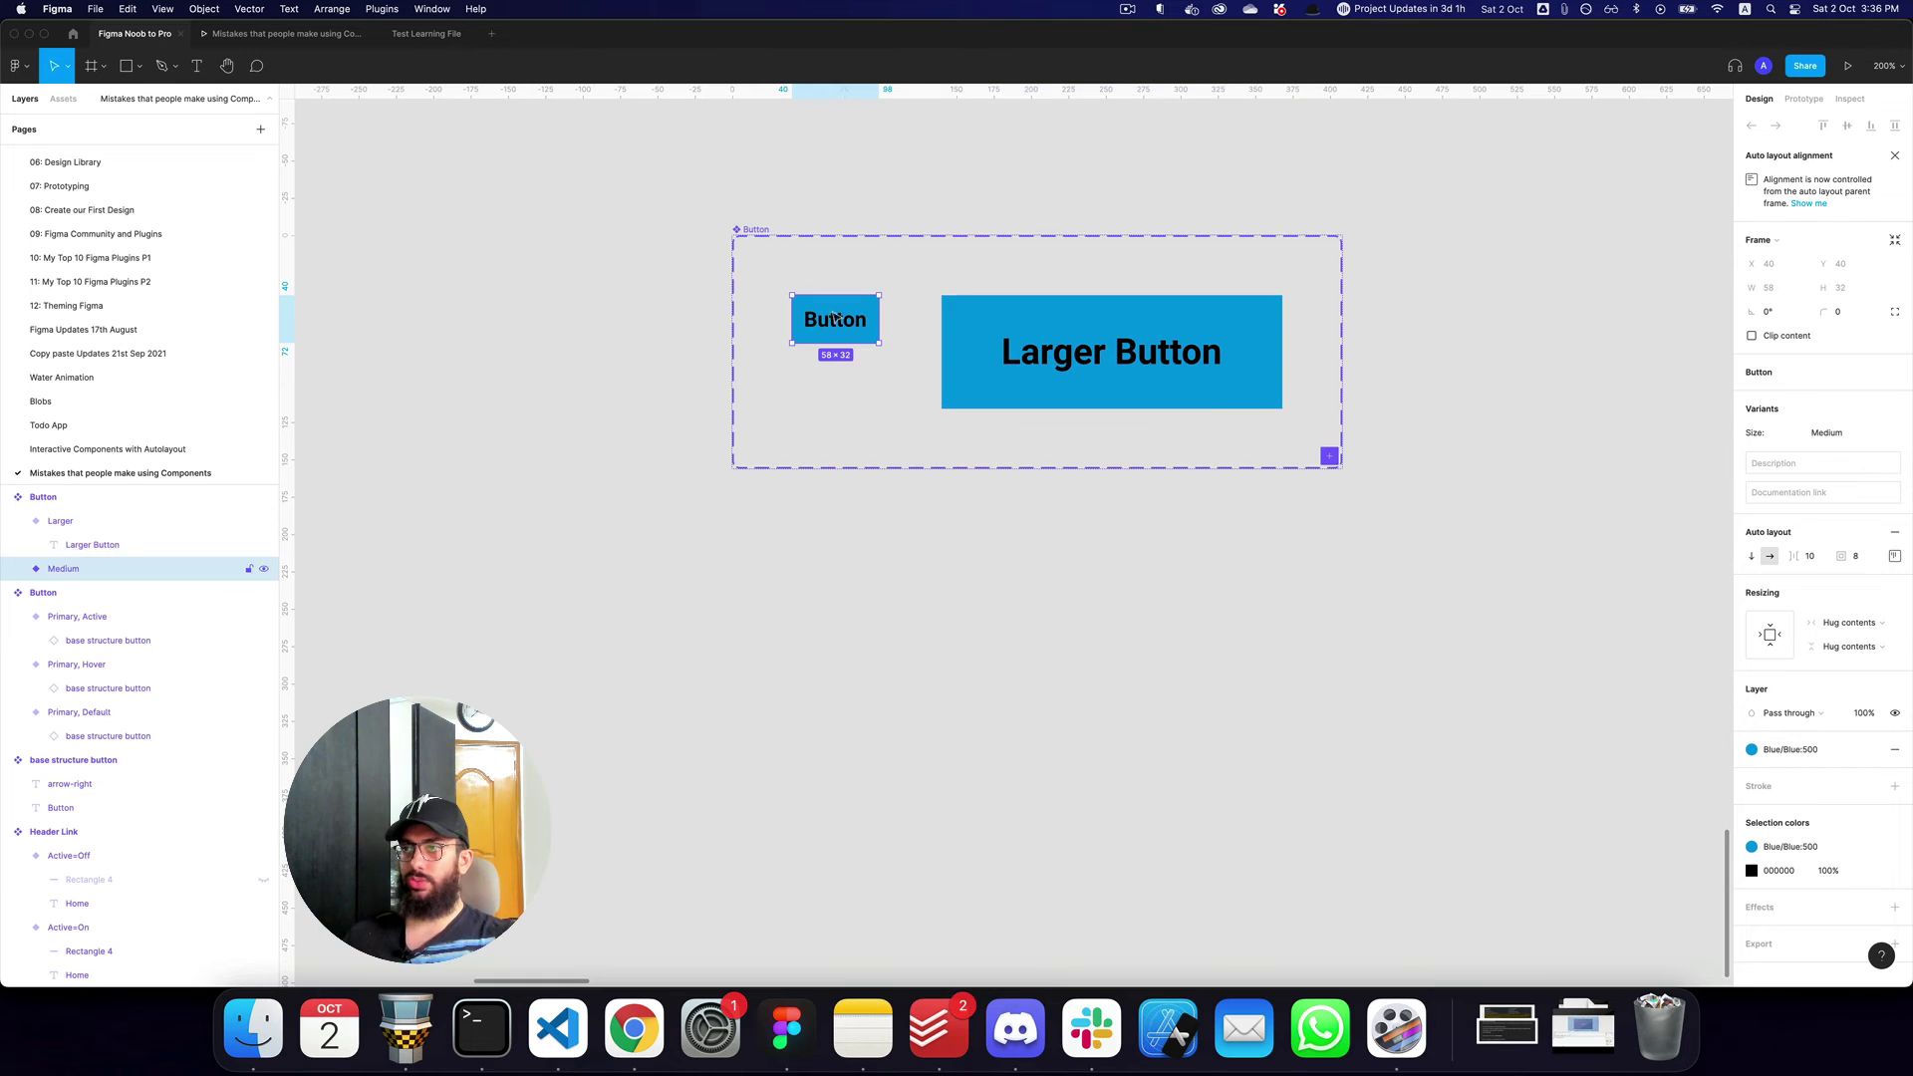
left_click_drag(835, 319, 904, 629)
Change the Medium instance's text to "Click for home".
scroll(903, 622, "down", 1)
double_click(903, 613)
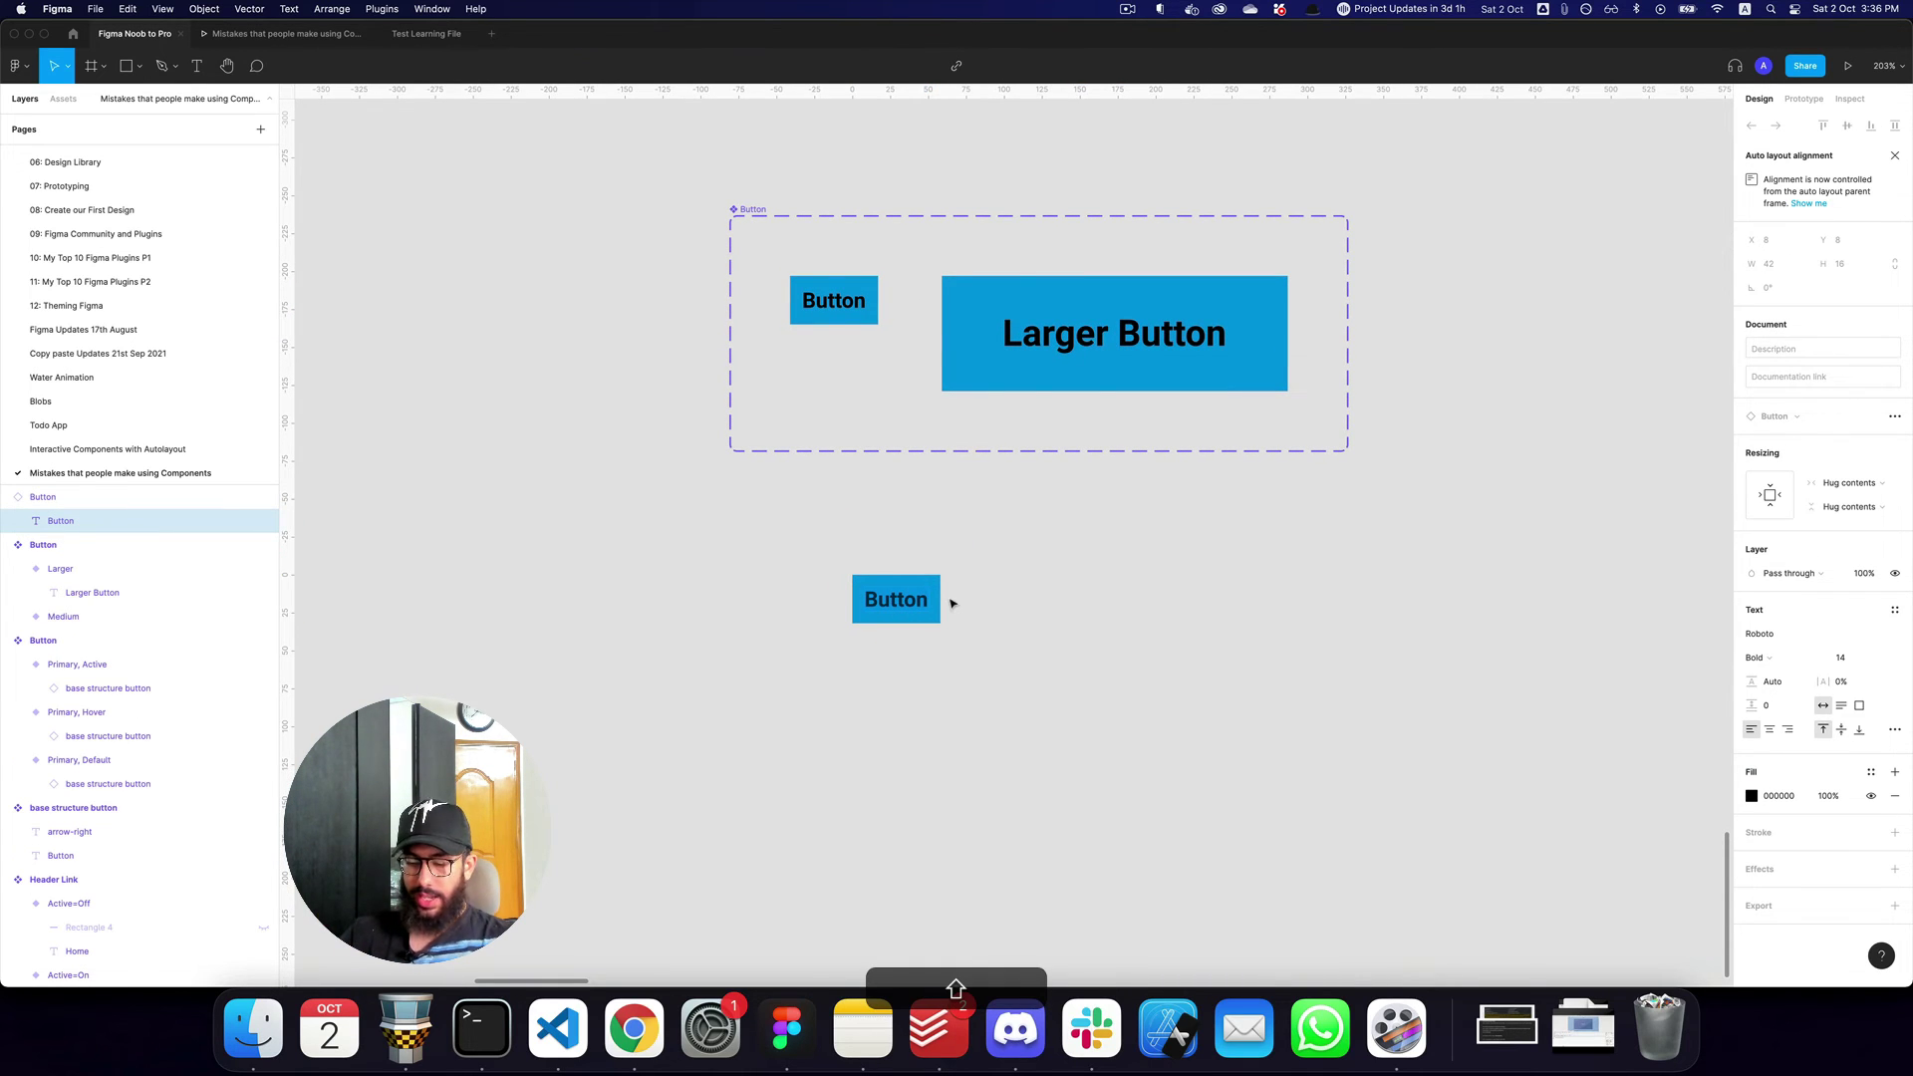
key("Return")
key("BackSpace")
type("Click t")
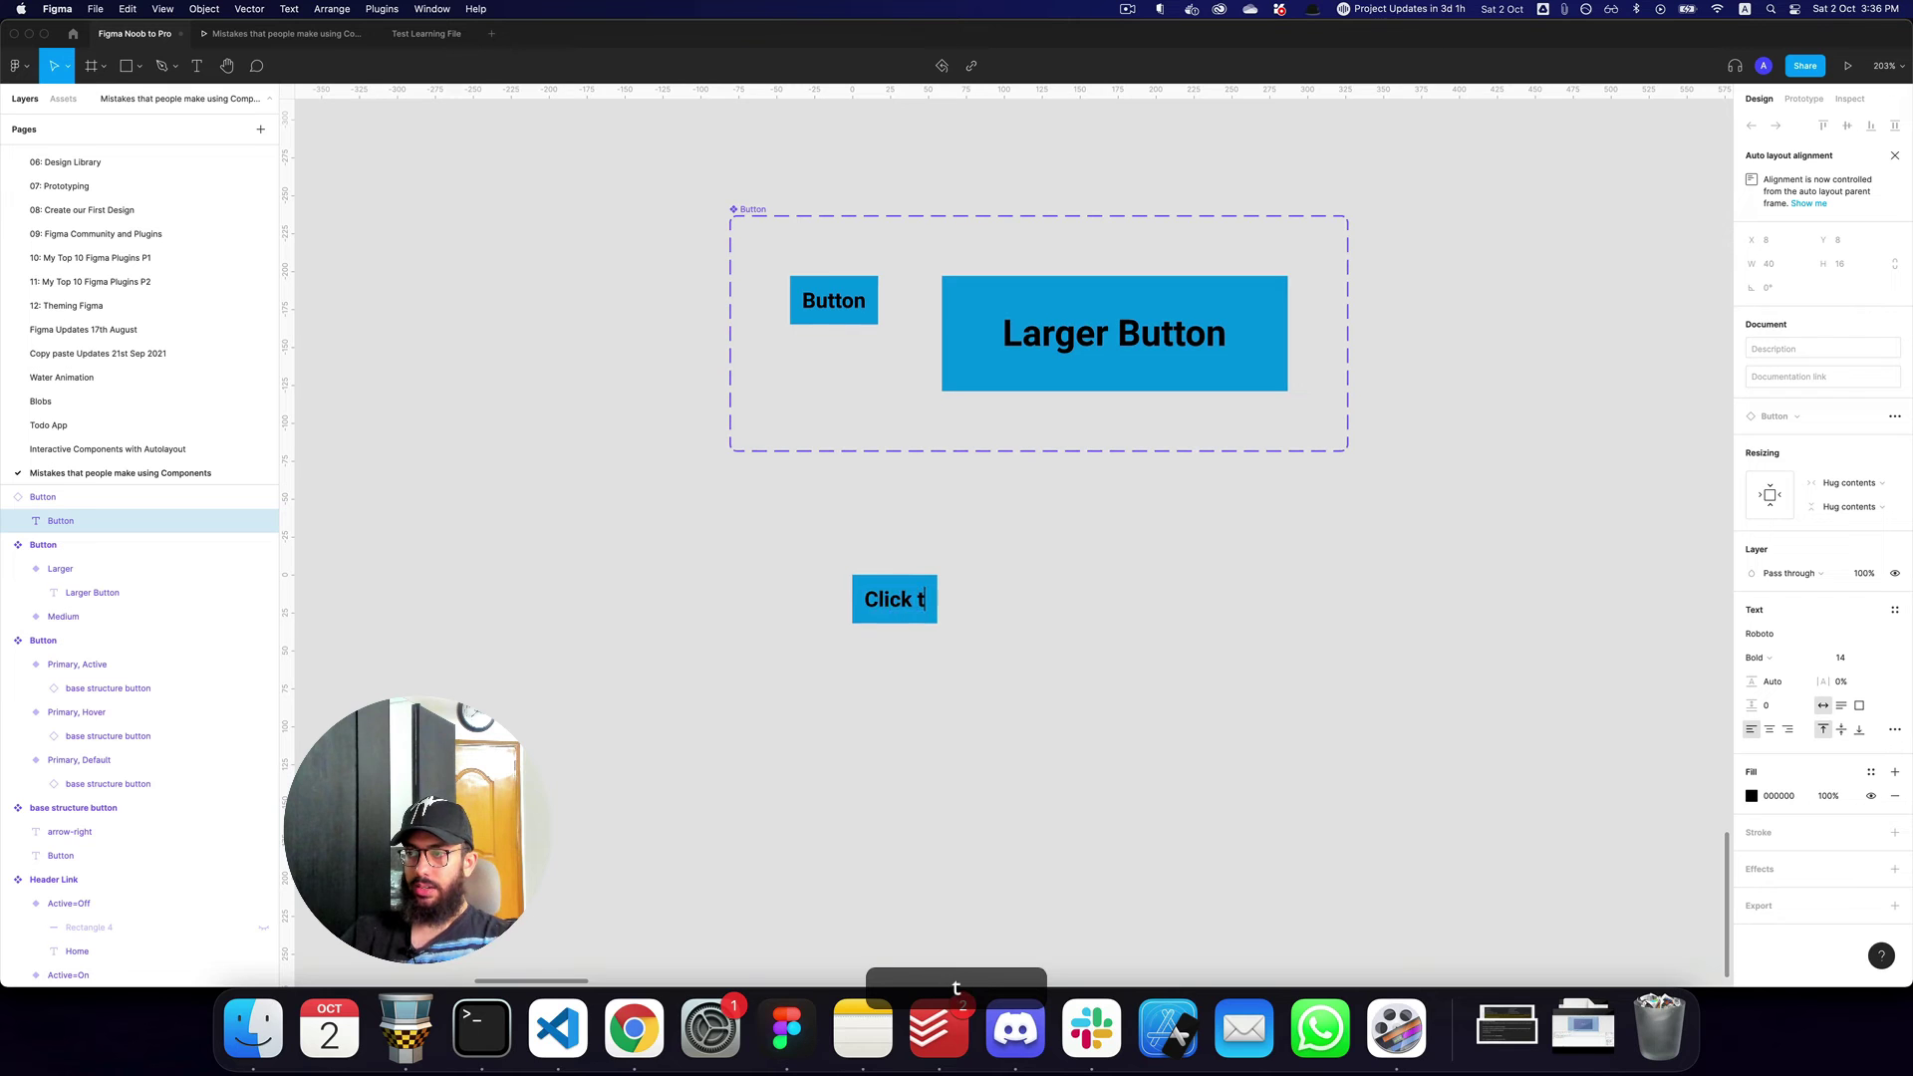
key("BackSpace")
type("for home")
left_click(1084, 611)
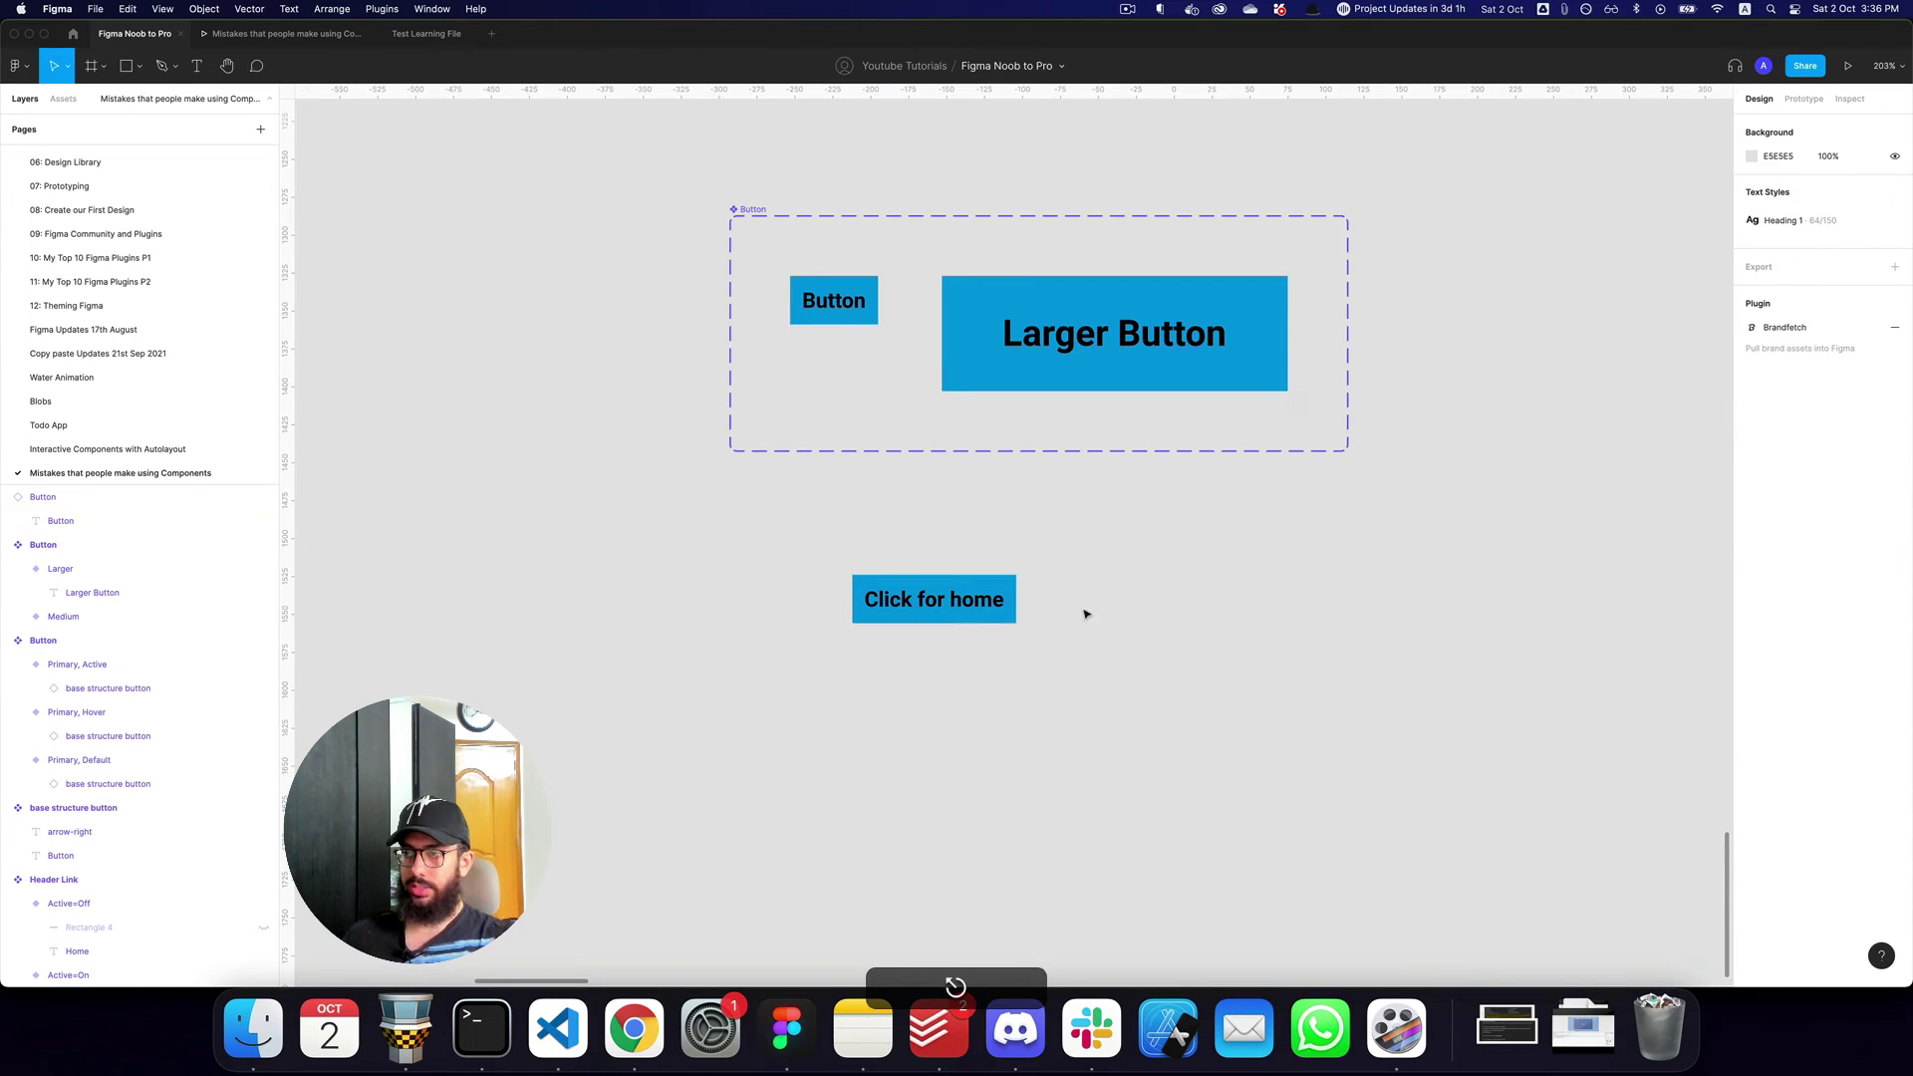
Switch the "Click for home" instance's Size to Larger, undo it, and set Larger again.
left_click(945, 602)
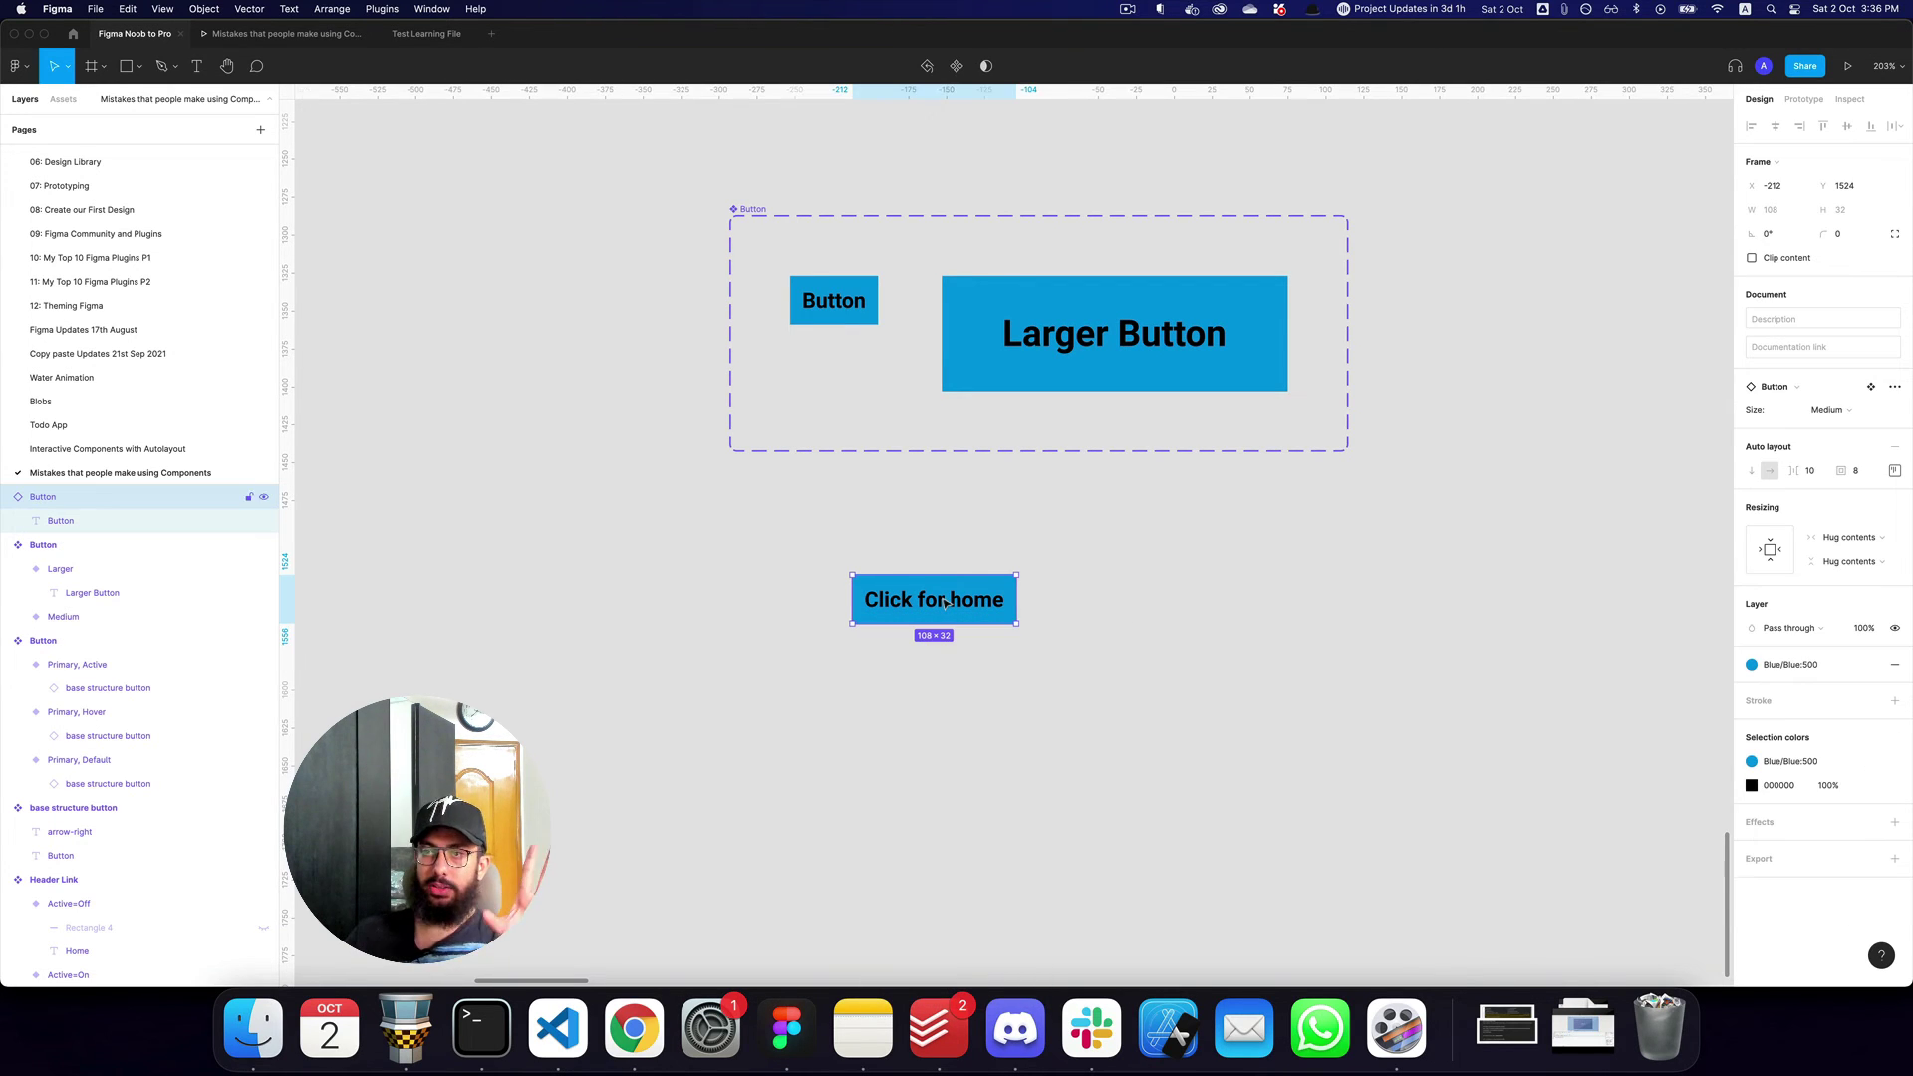
left_click(1838, 414)
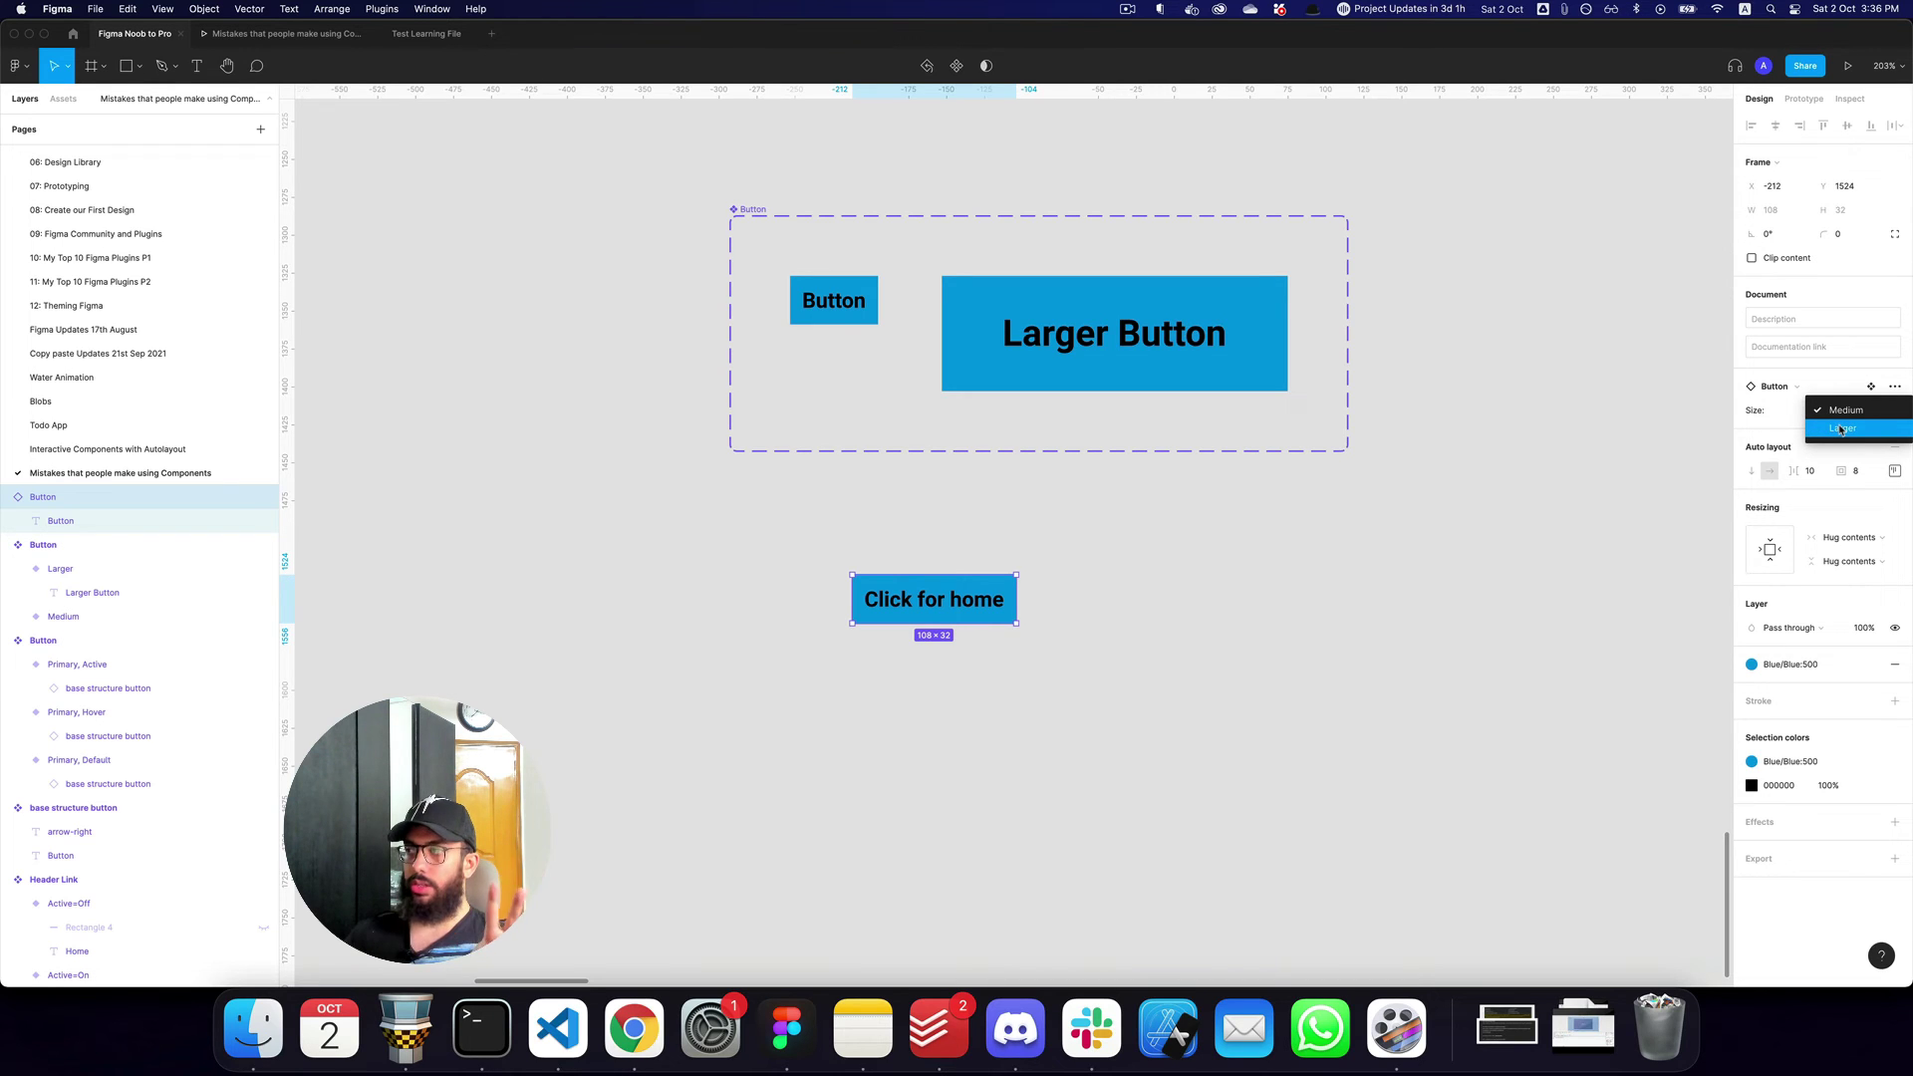
left_click(1841, 430)
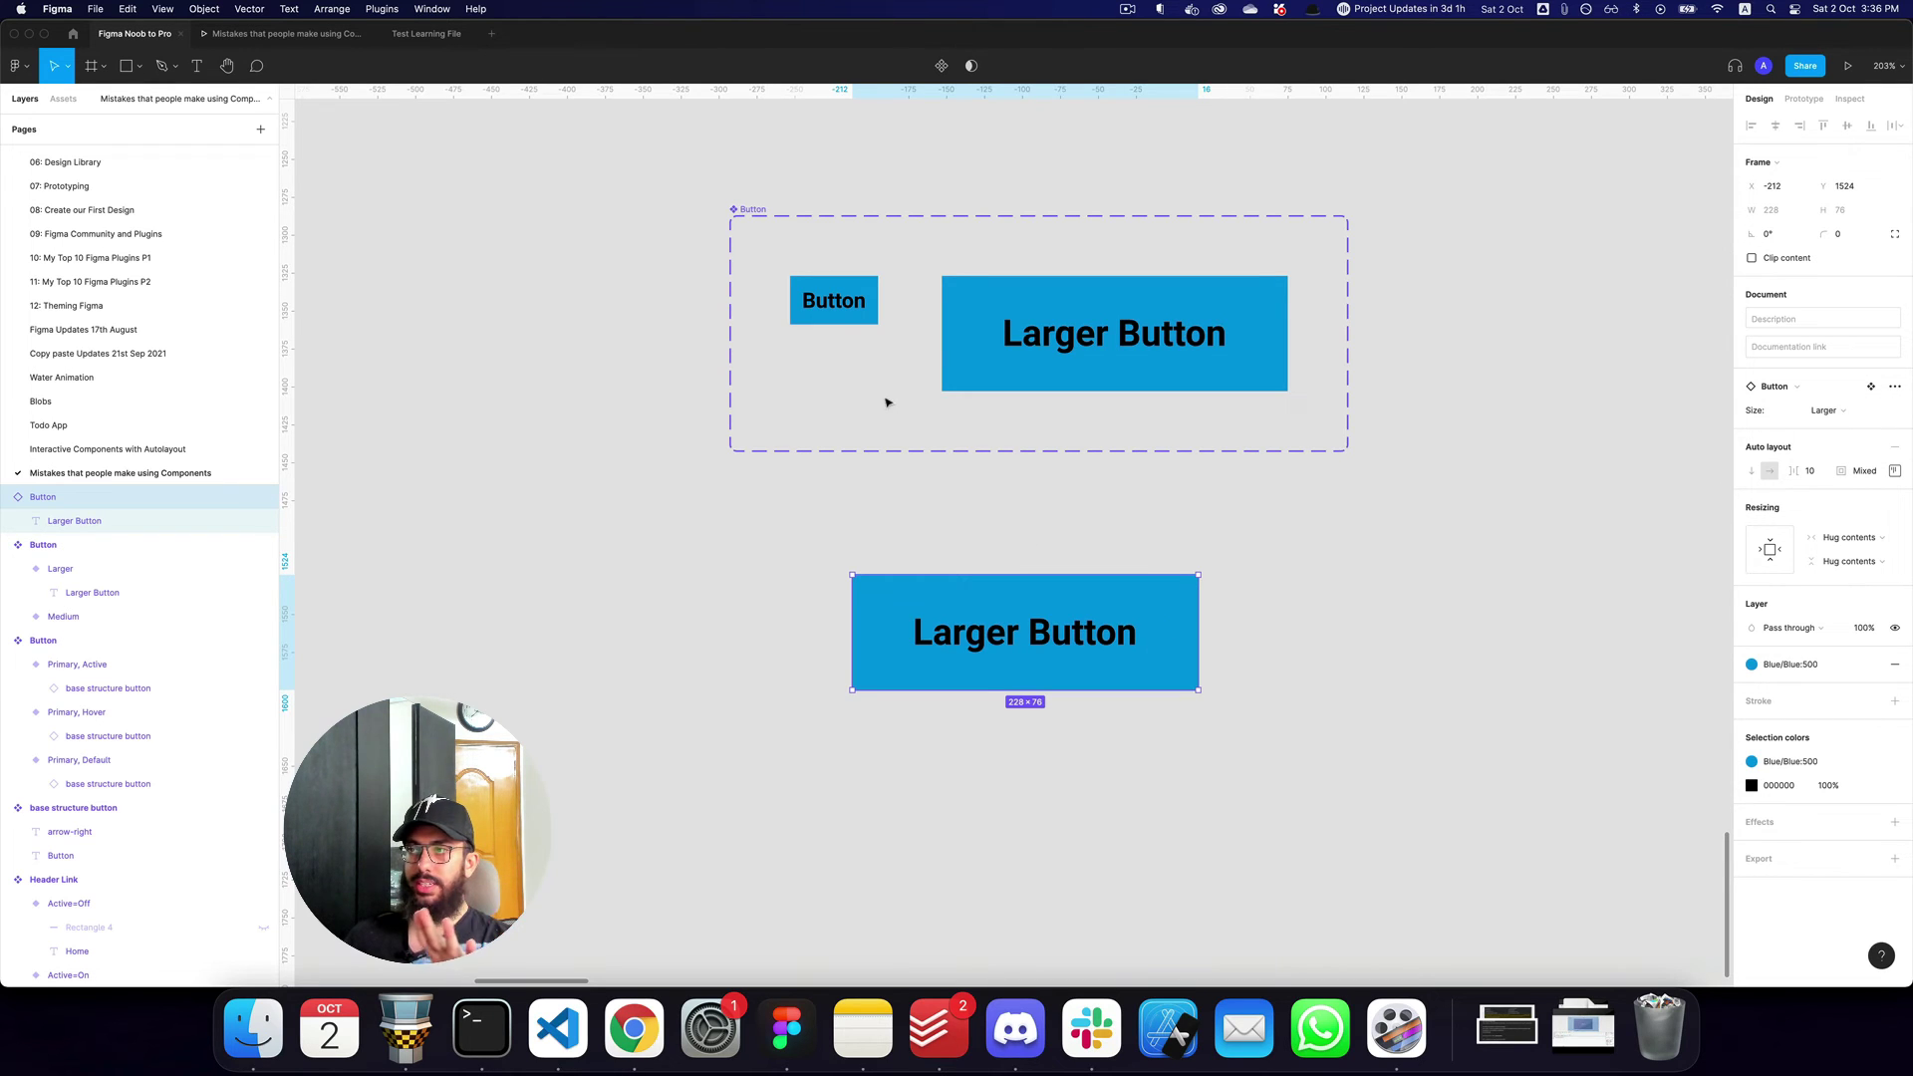
key("super+z")
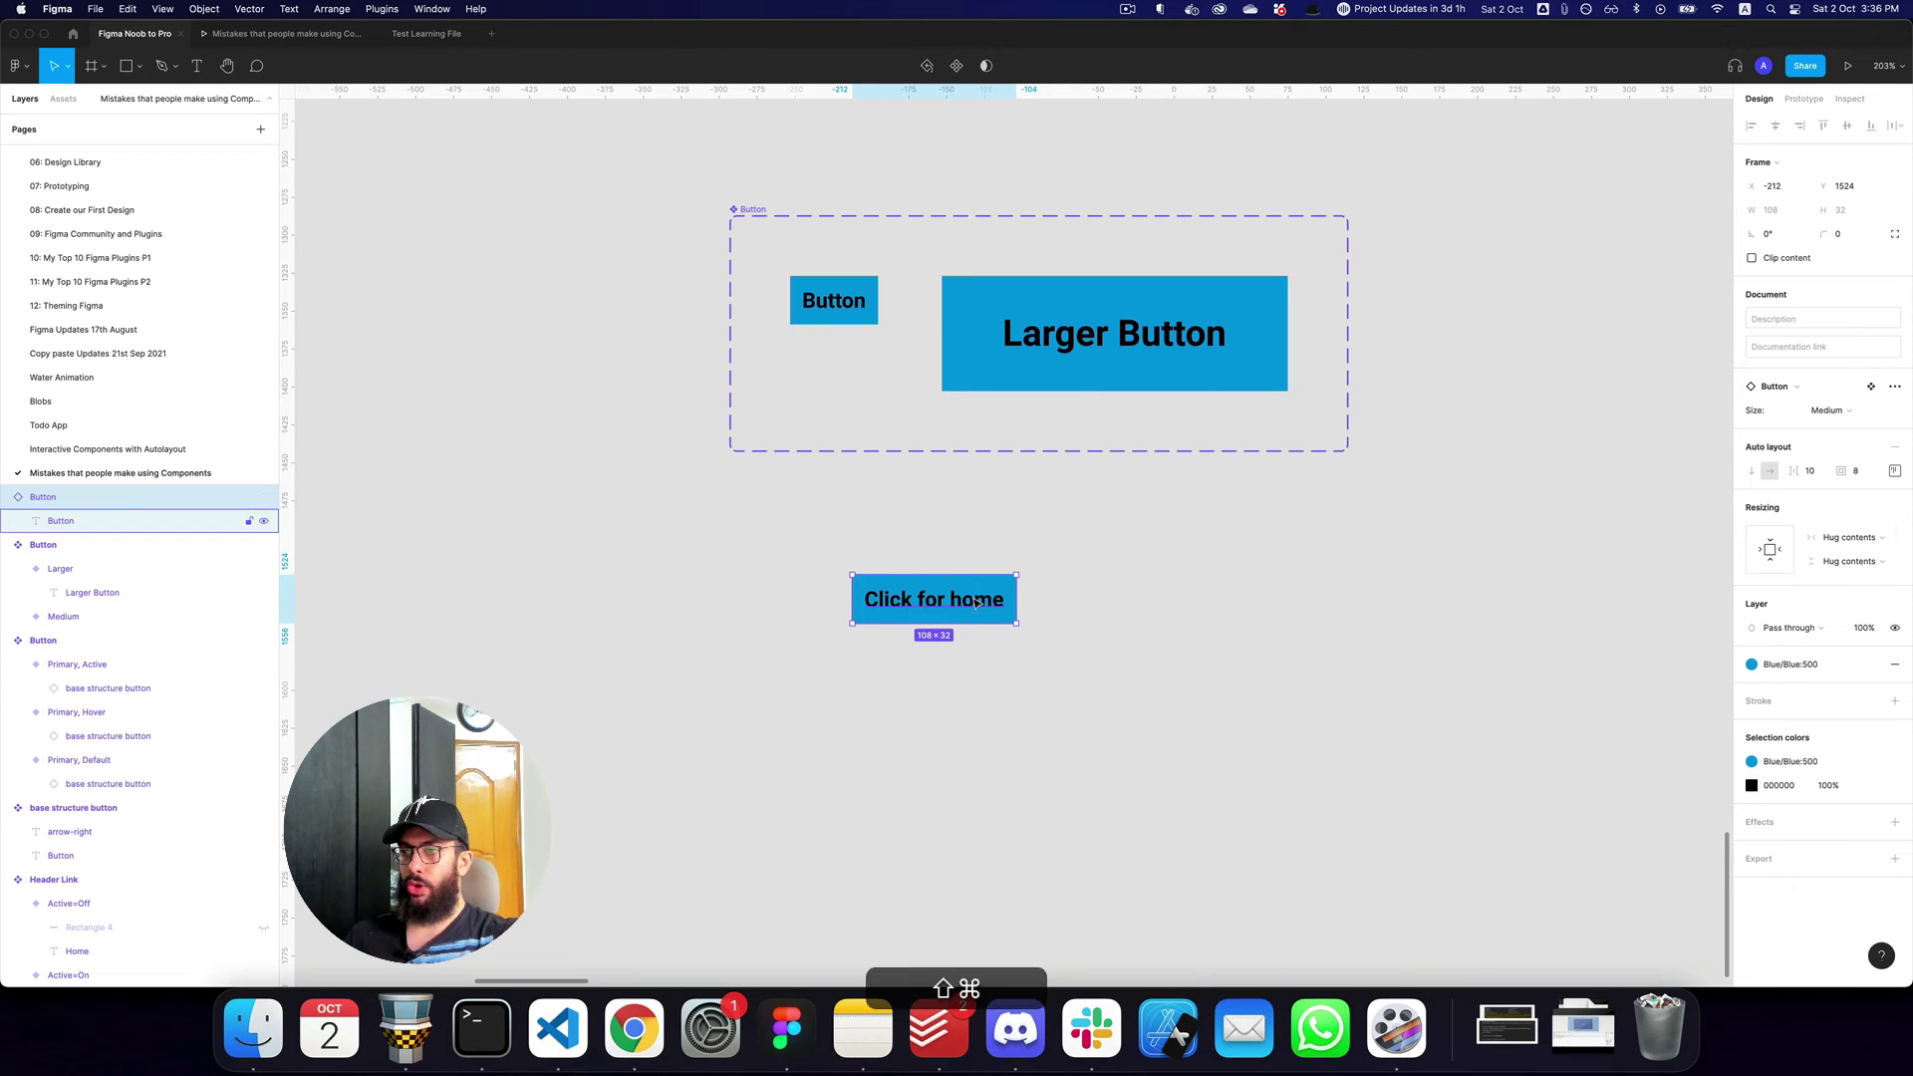
left_click(1868, 410)
left_click(1841, 428)
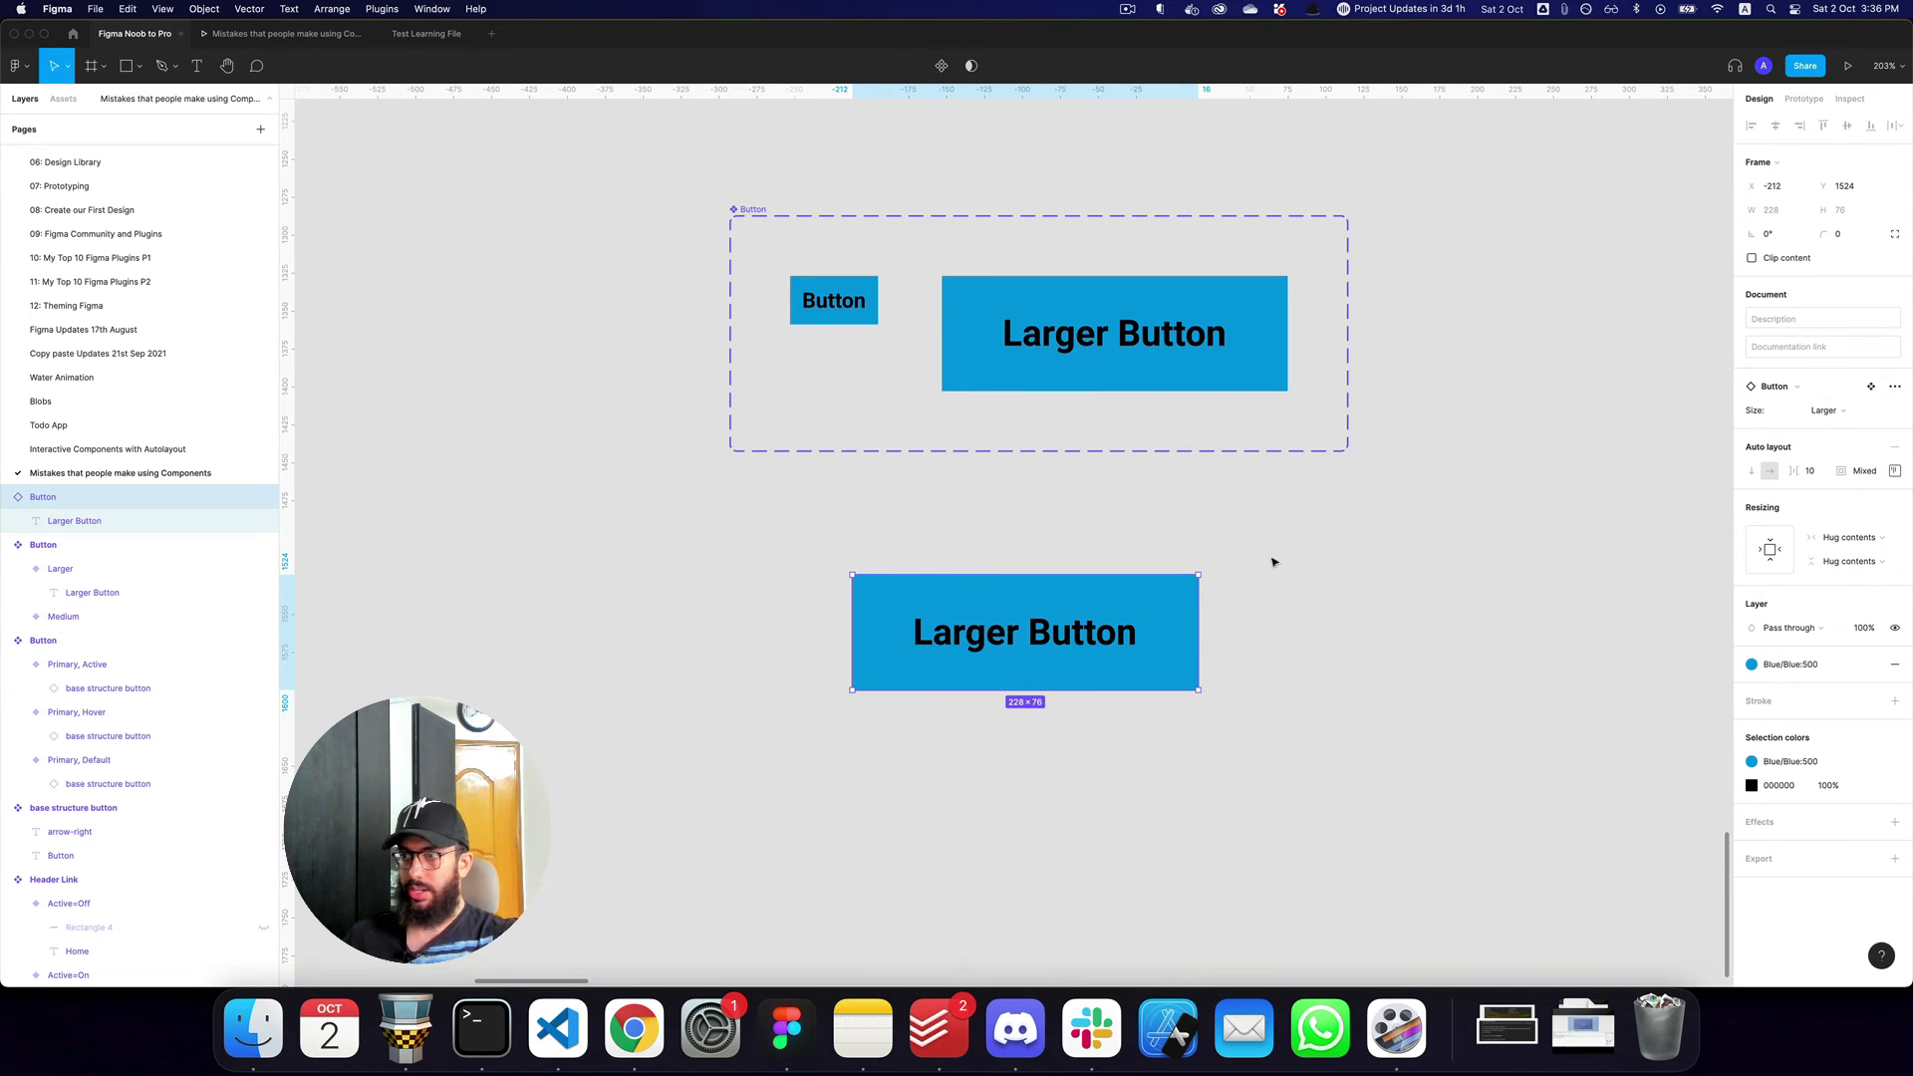
Change the Larger variant's text in the variant set to "Button" to match the Medium variant.
double_click(1090, 365)
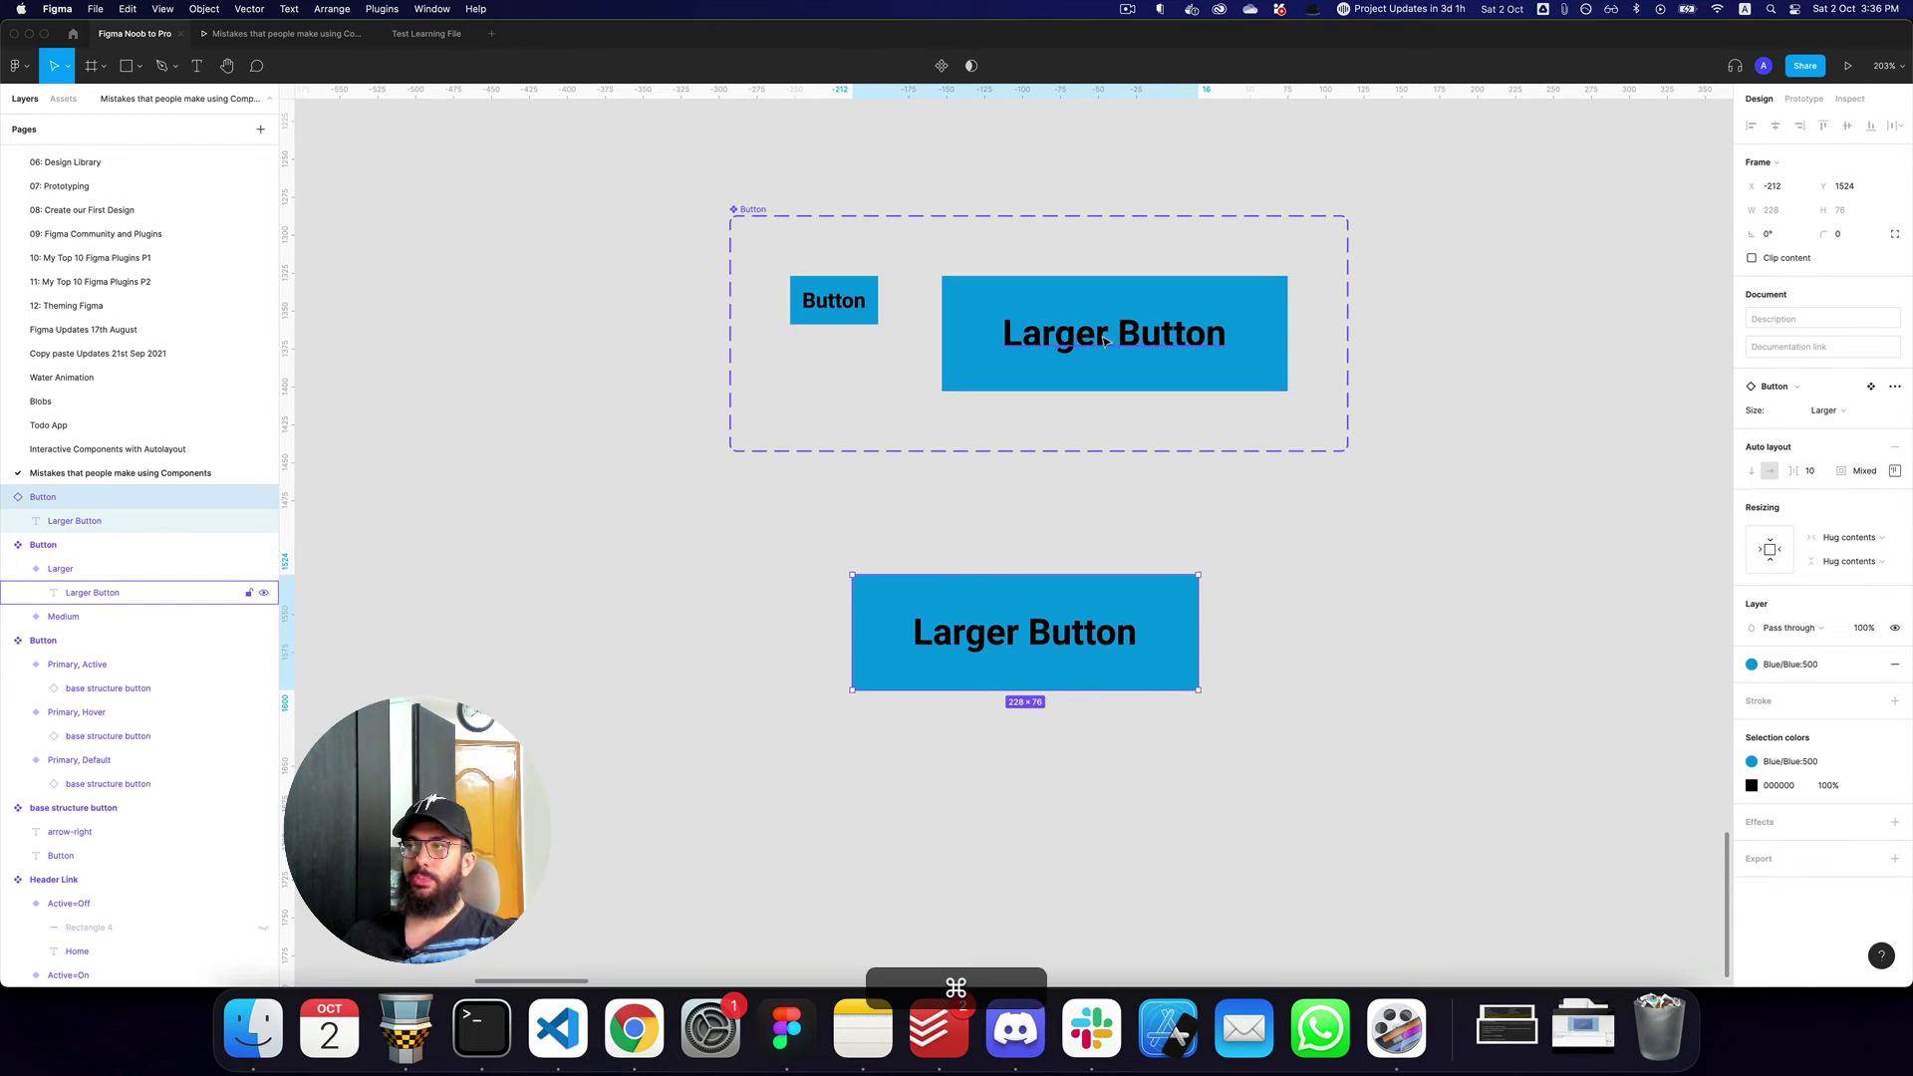
type("Button")
key("Escape")
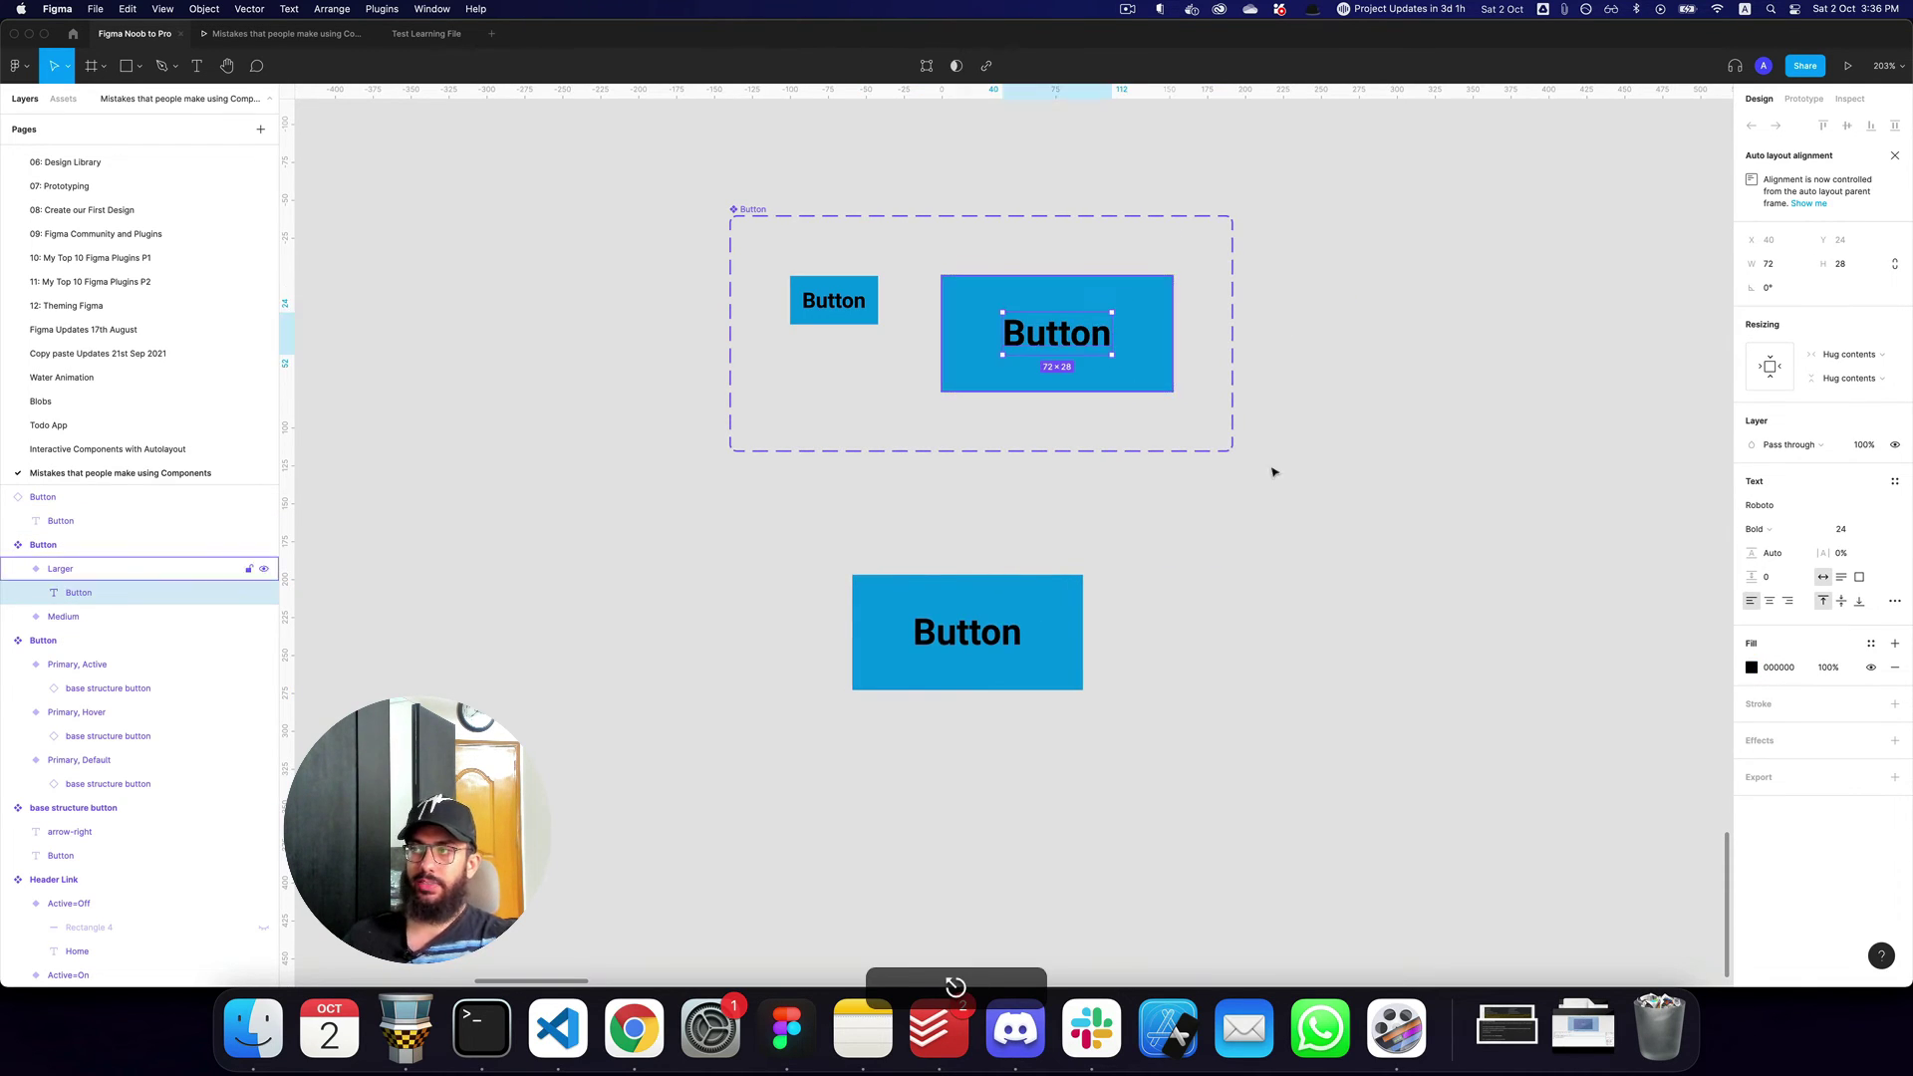
left_click(1273, 471)
Switch the instance below the set to the Medium size and back to Larger.
left_click(999, 589)
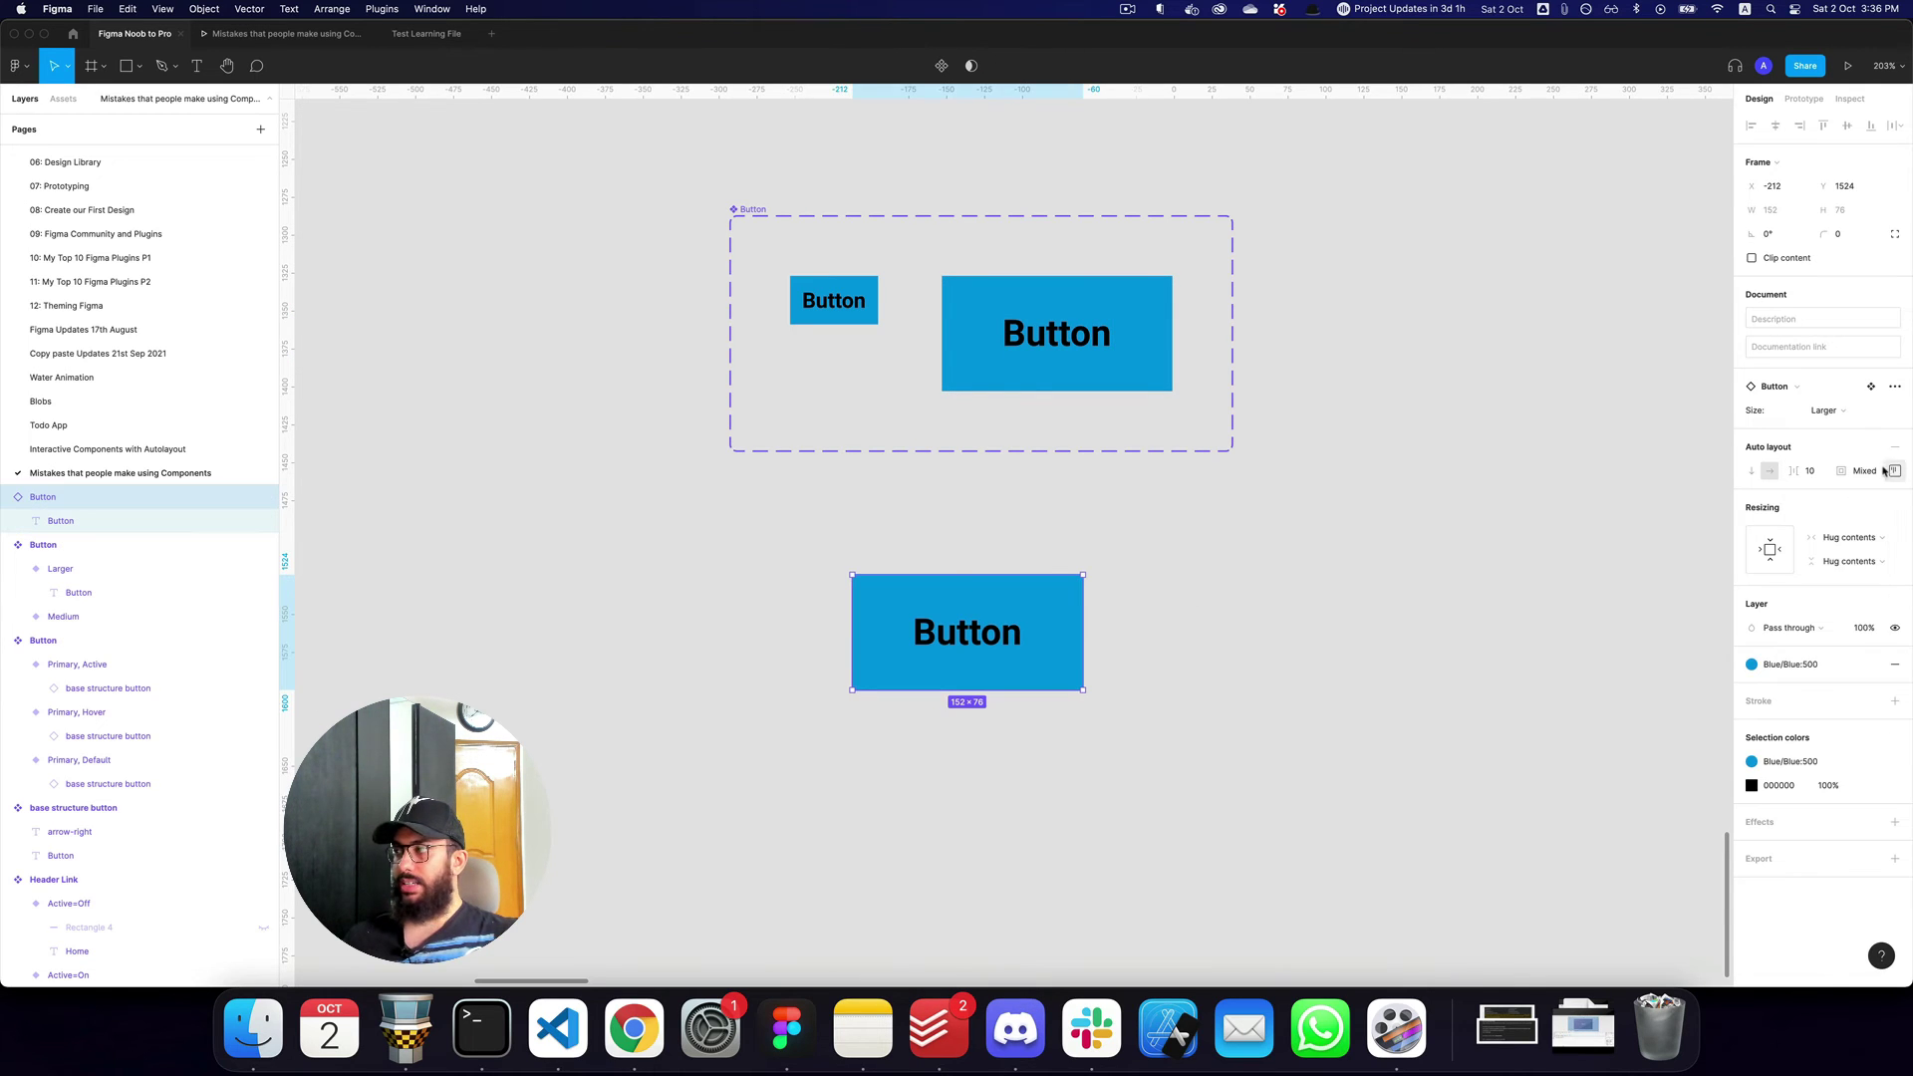
left_click(1844, 416)
left_click(1842, 394)
left_click(1842, 414)
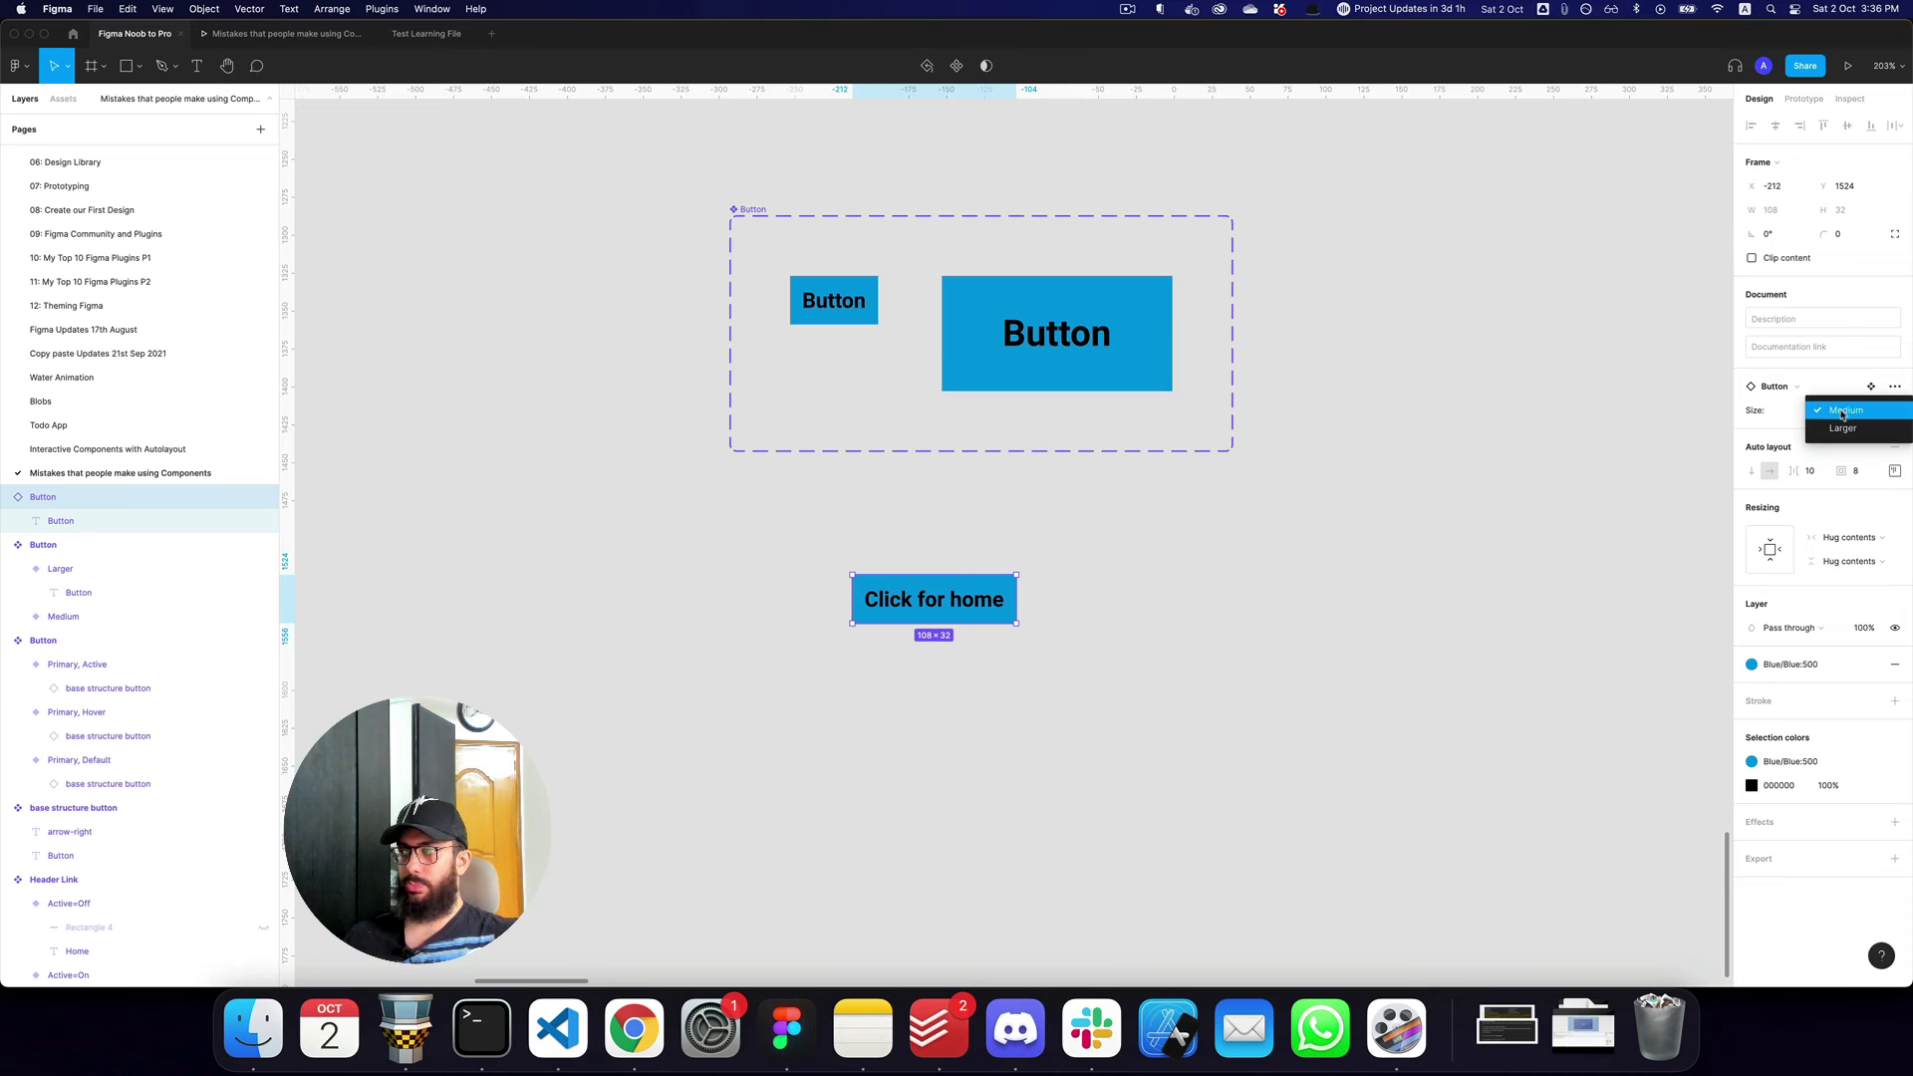
left_click(1840, 430)
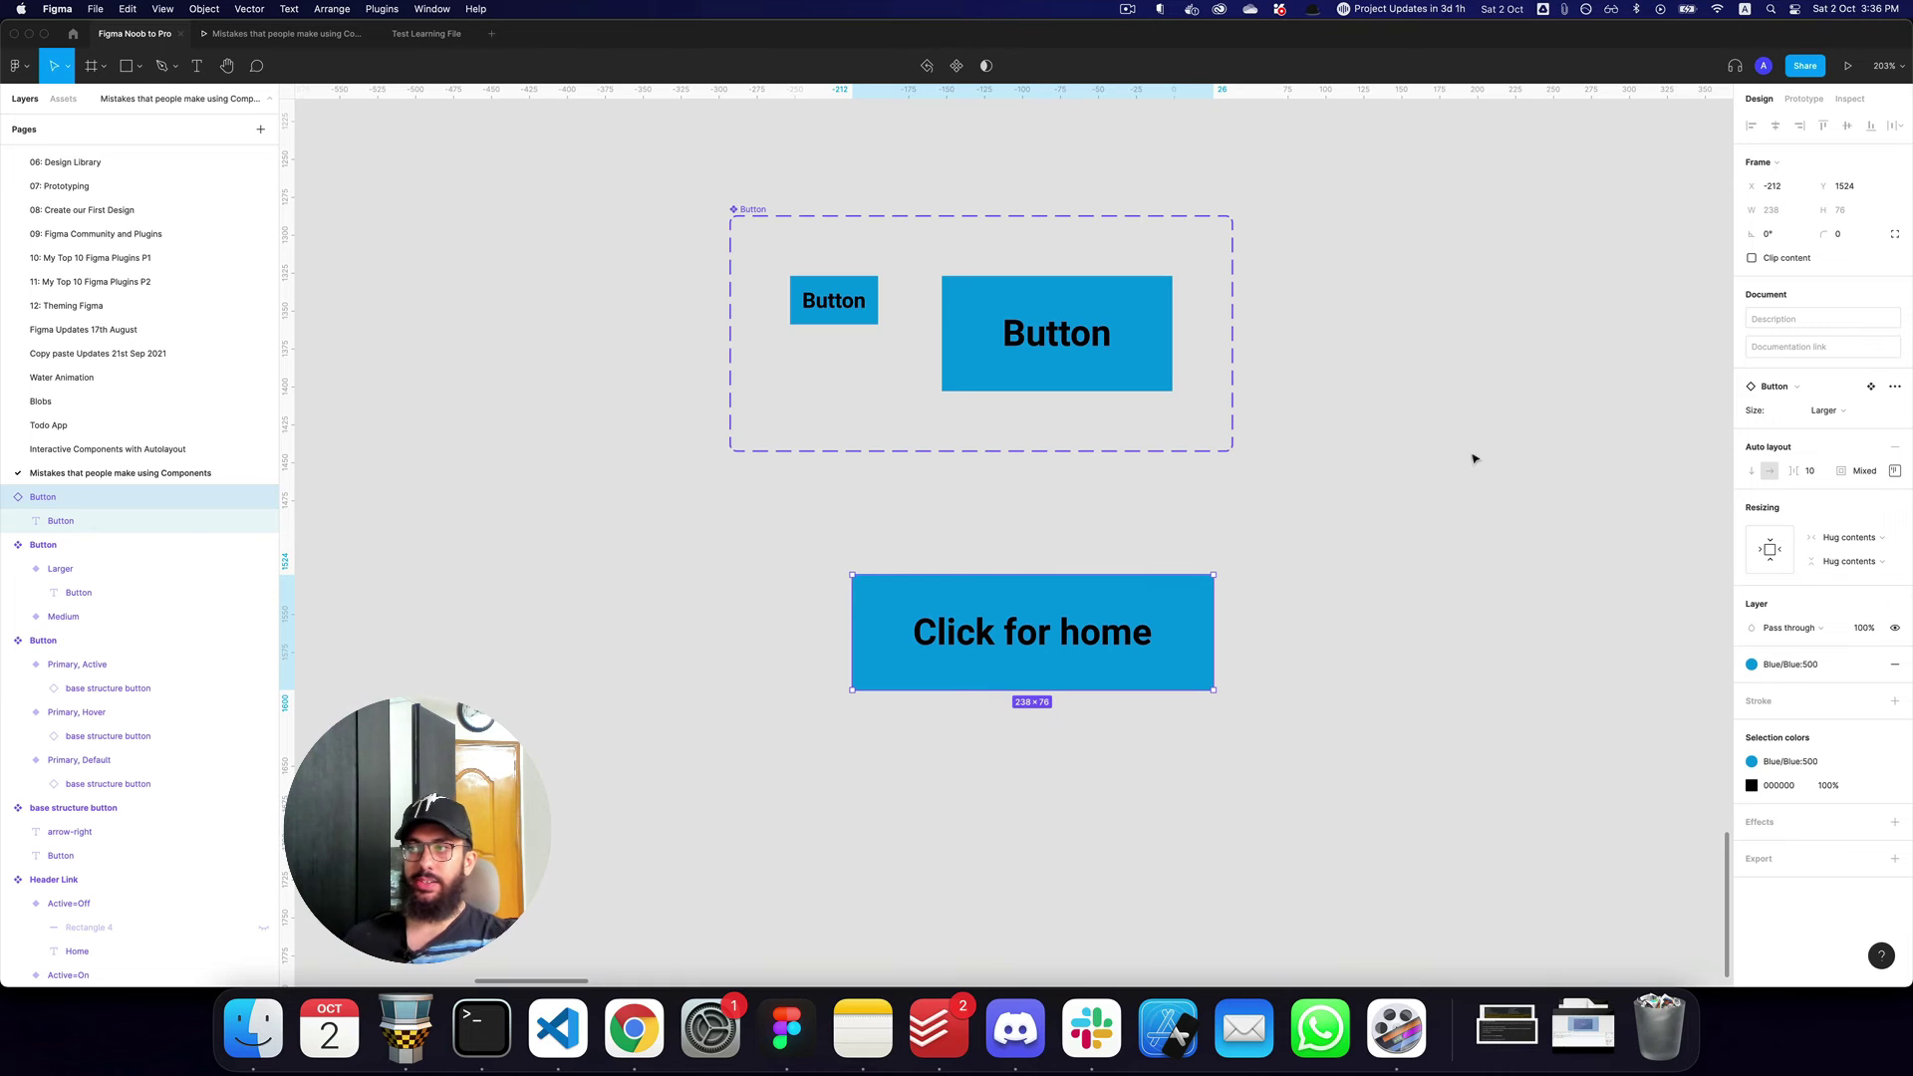
Replace the text inside the Larger variant of the set with "Large Button".
left_click(841, 306, "super")
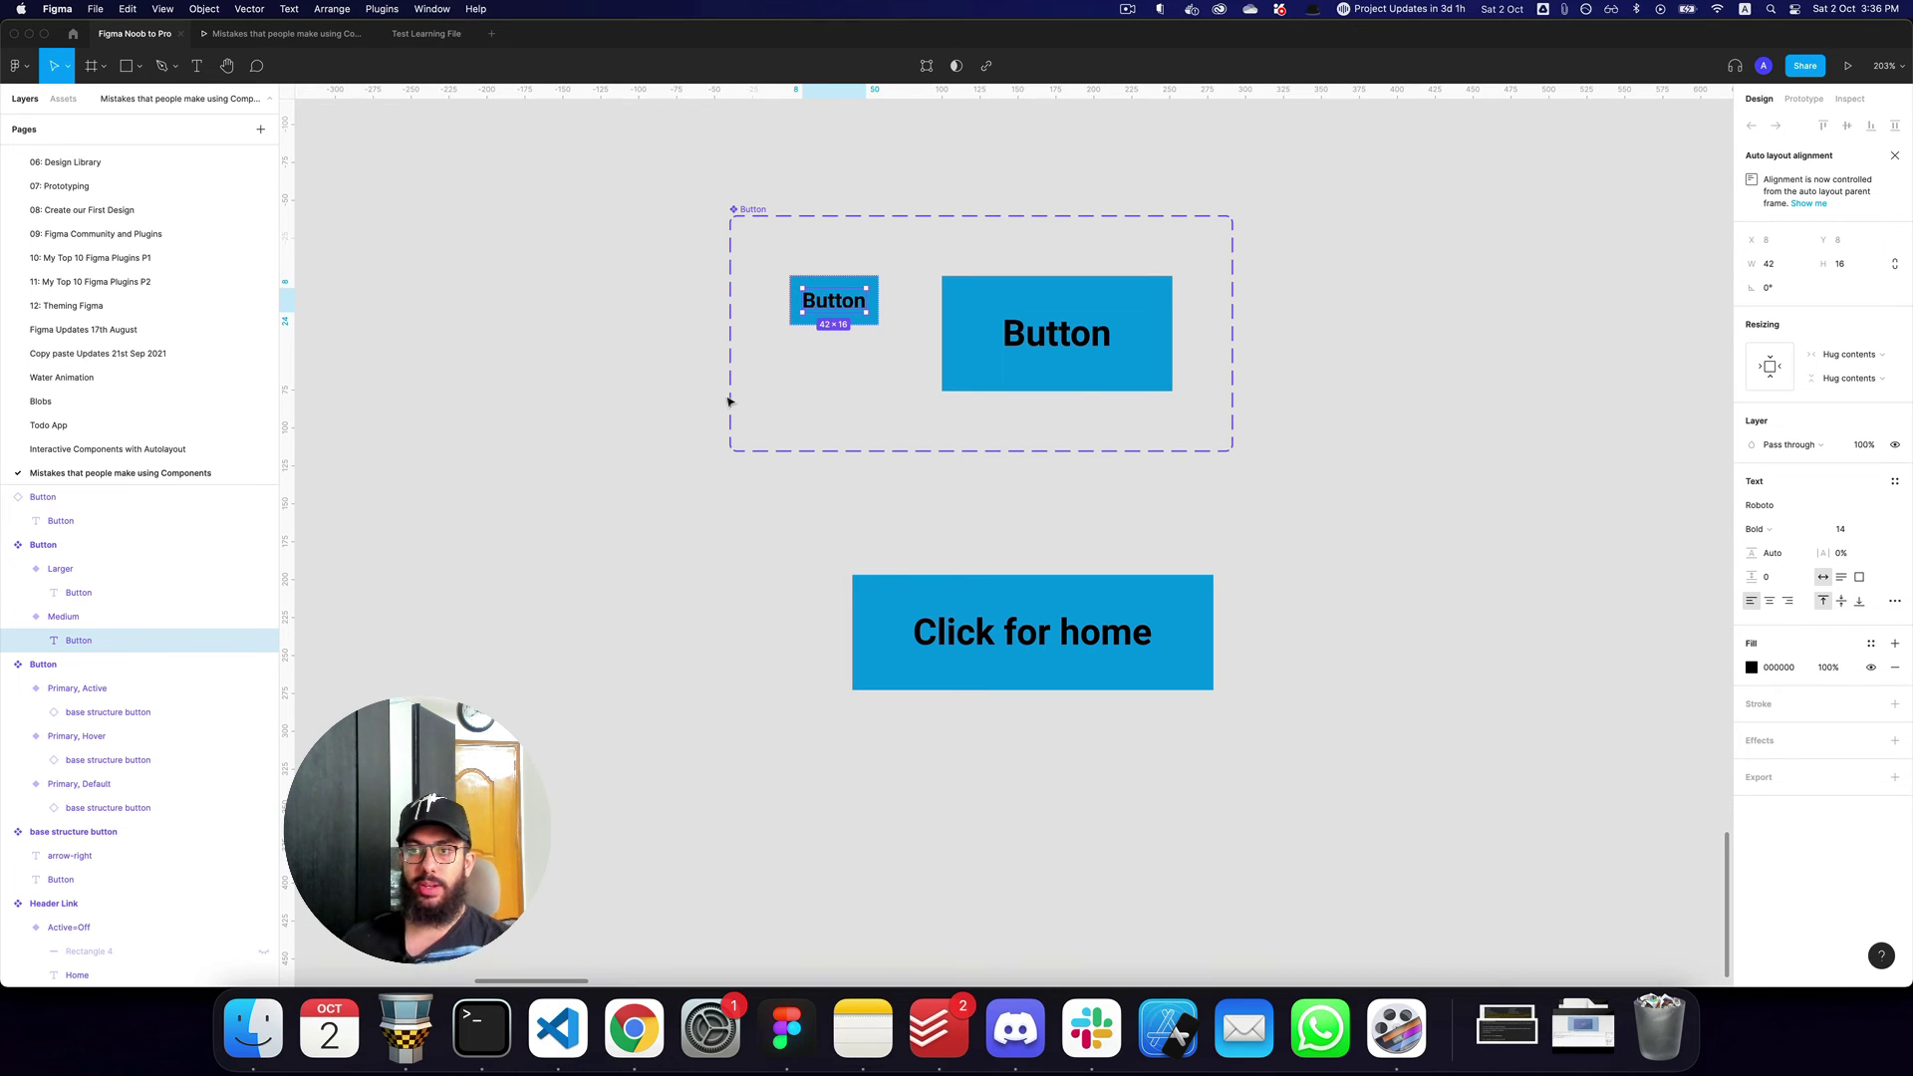
left_click(90, 592)
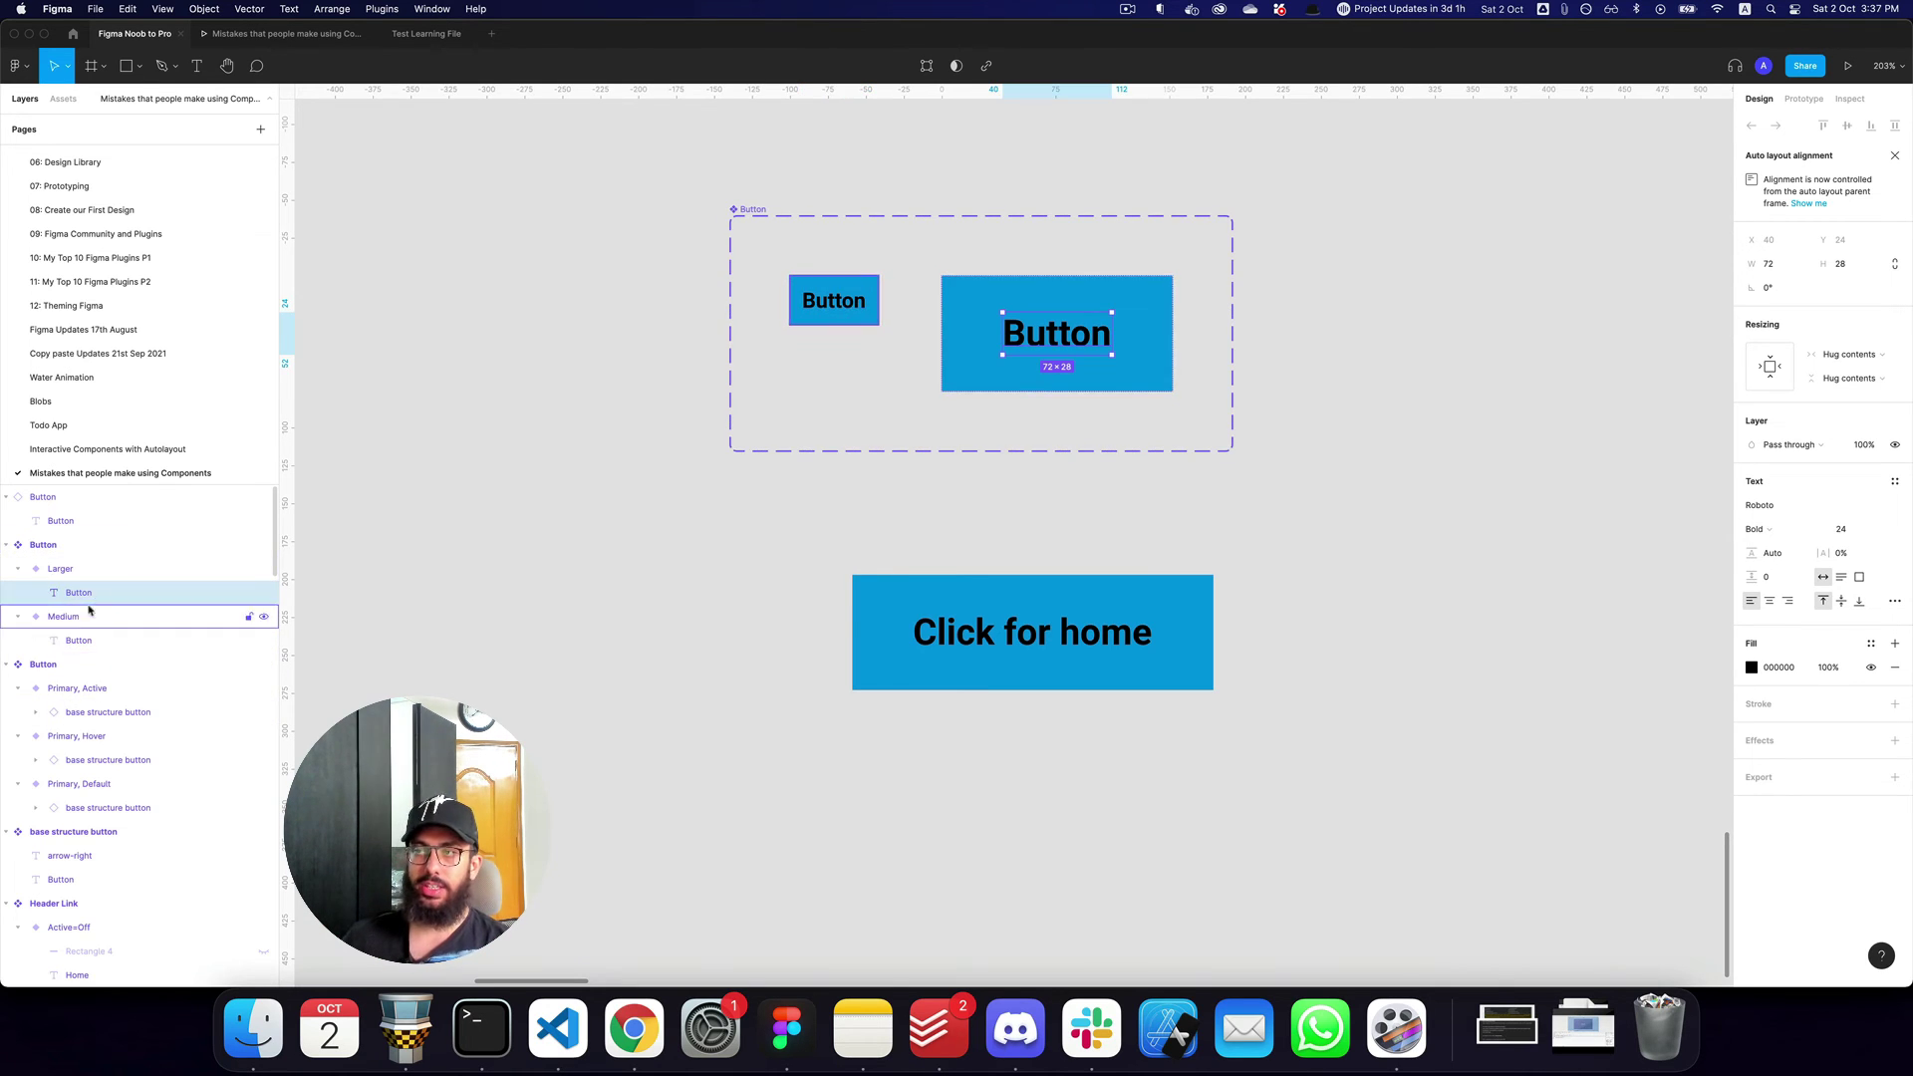
key("Return")
key("cmd+Right")
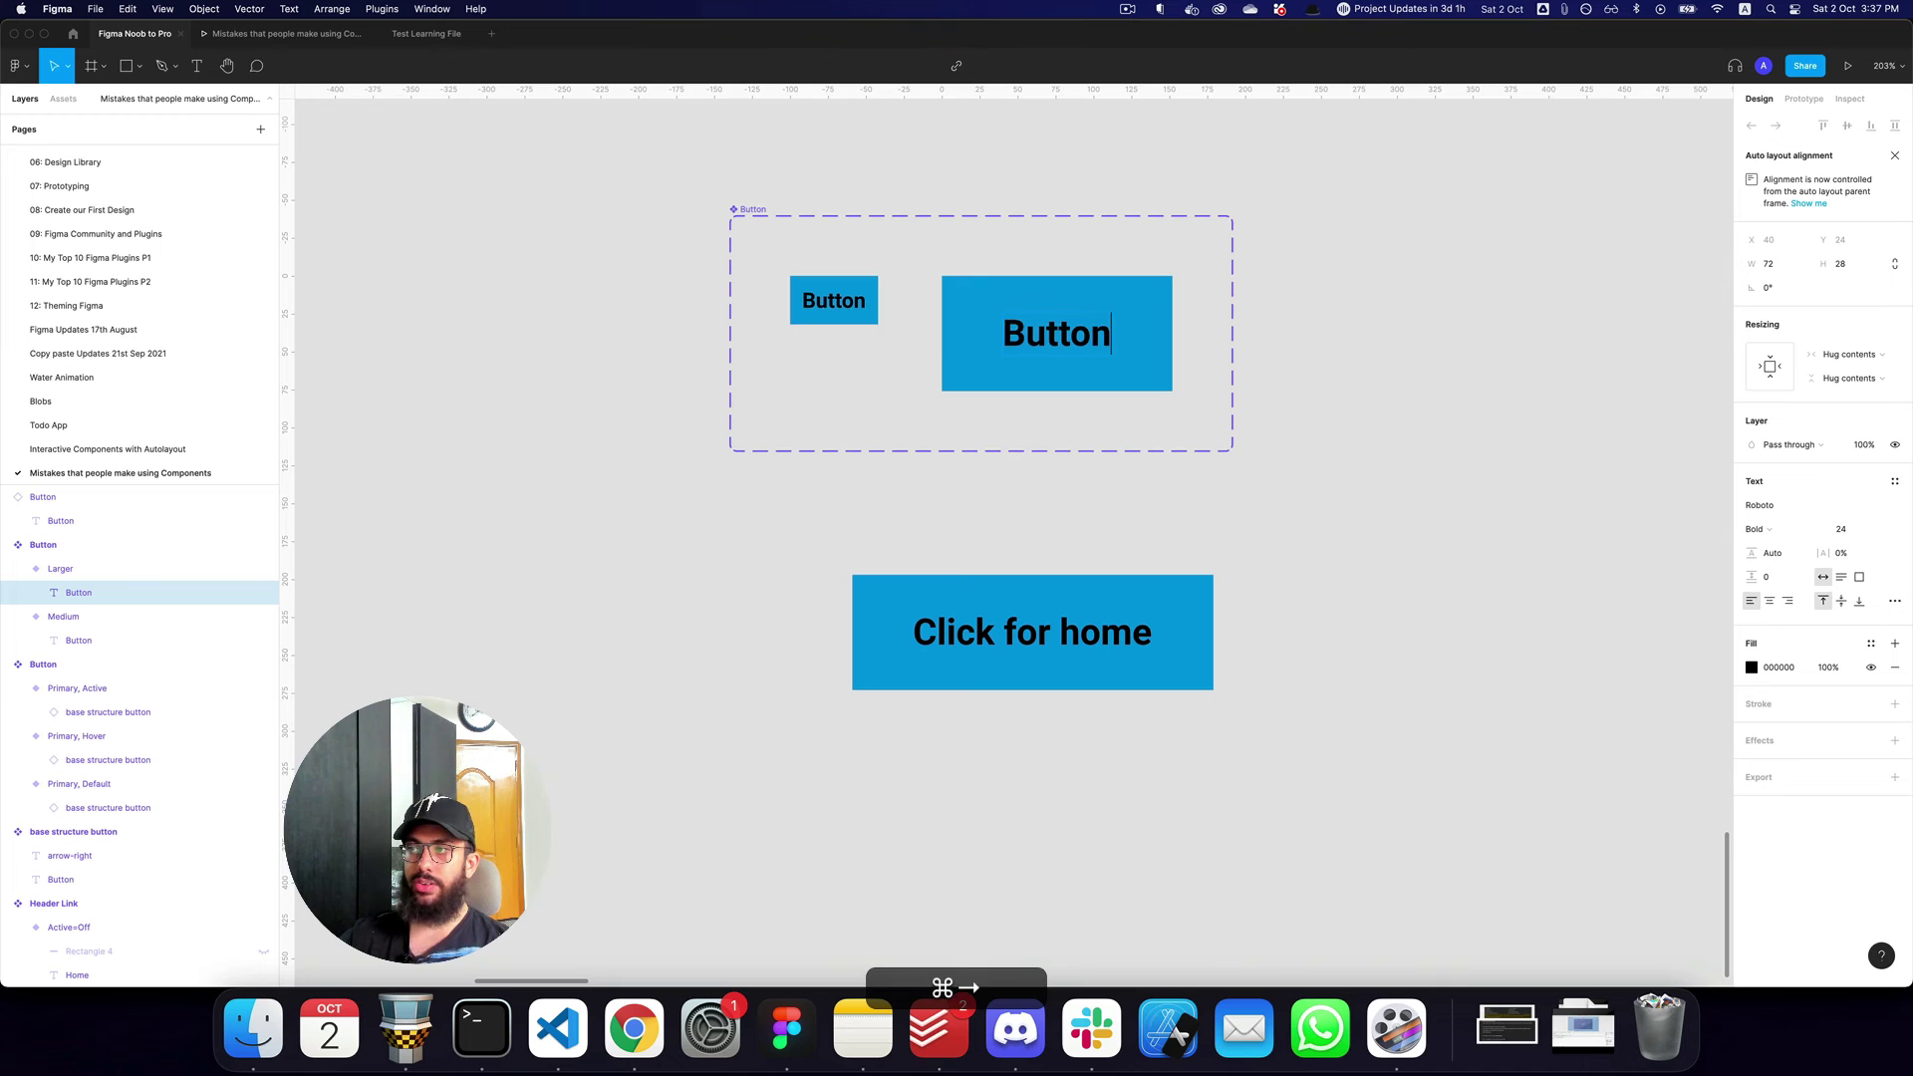
key("super+a")
type("Large BUtto")
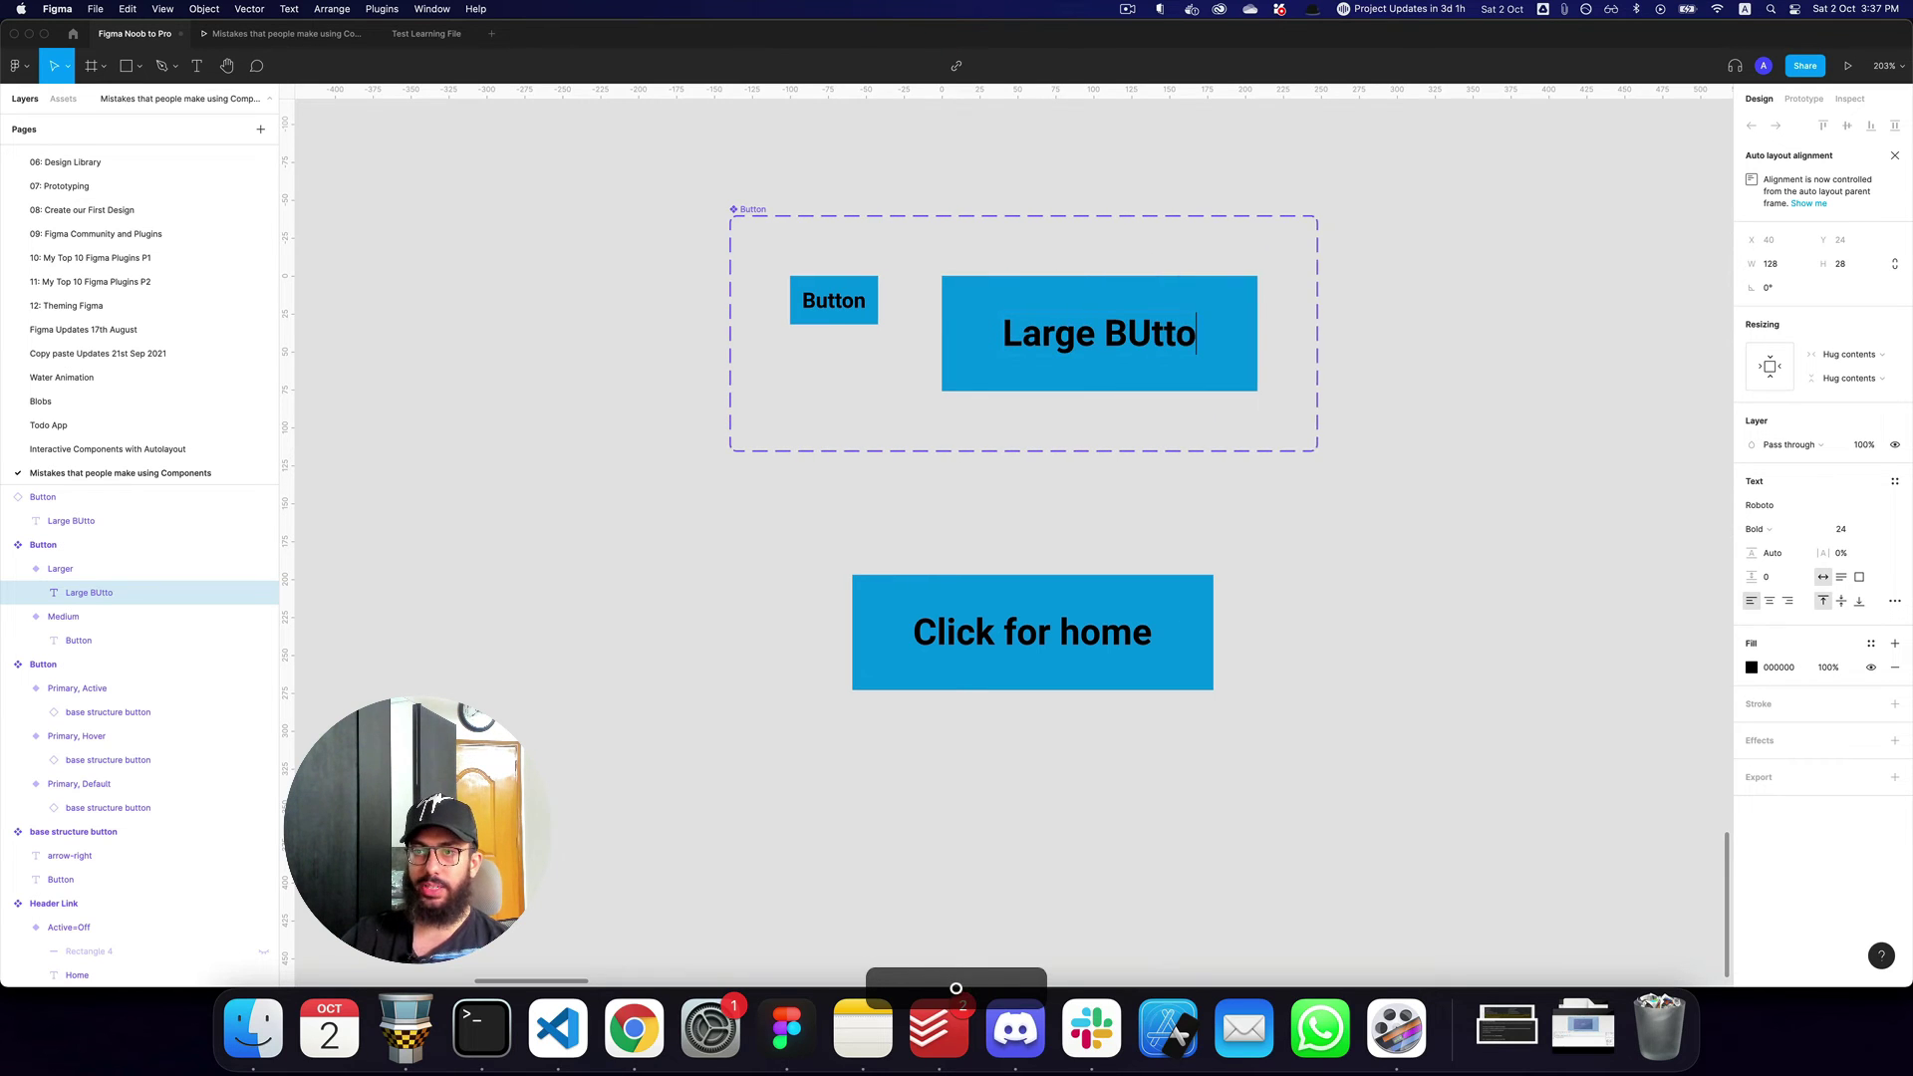
key("BackSpace")
key("BackSpace")
key("BackSpace")
key("BackSpace")
type("utton")
key("Escape")
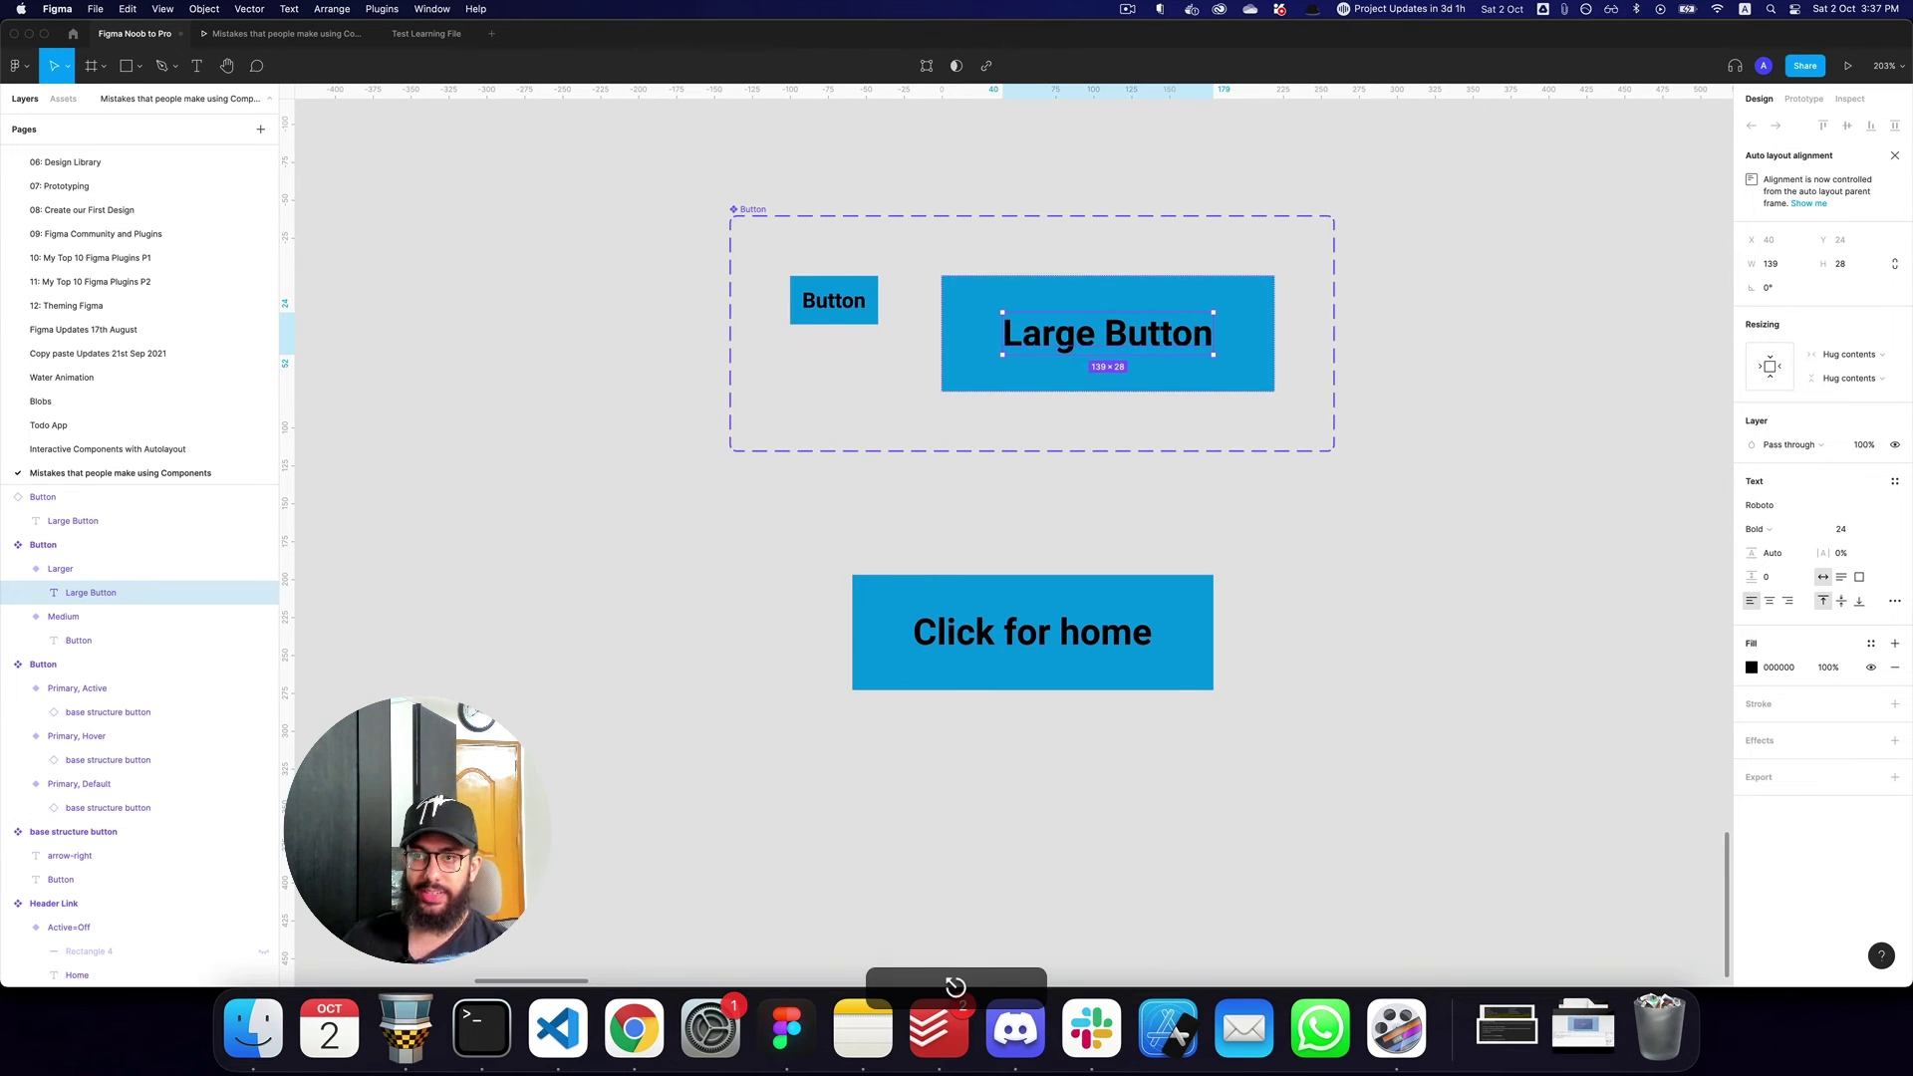
Rename the text layer inside the Larger variant to "Button" to match the Medium variant's layer name.
key("super+r")
type("But")
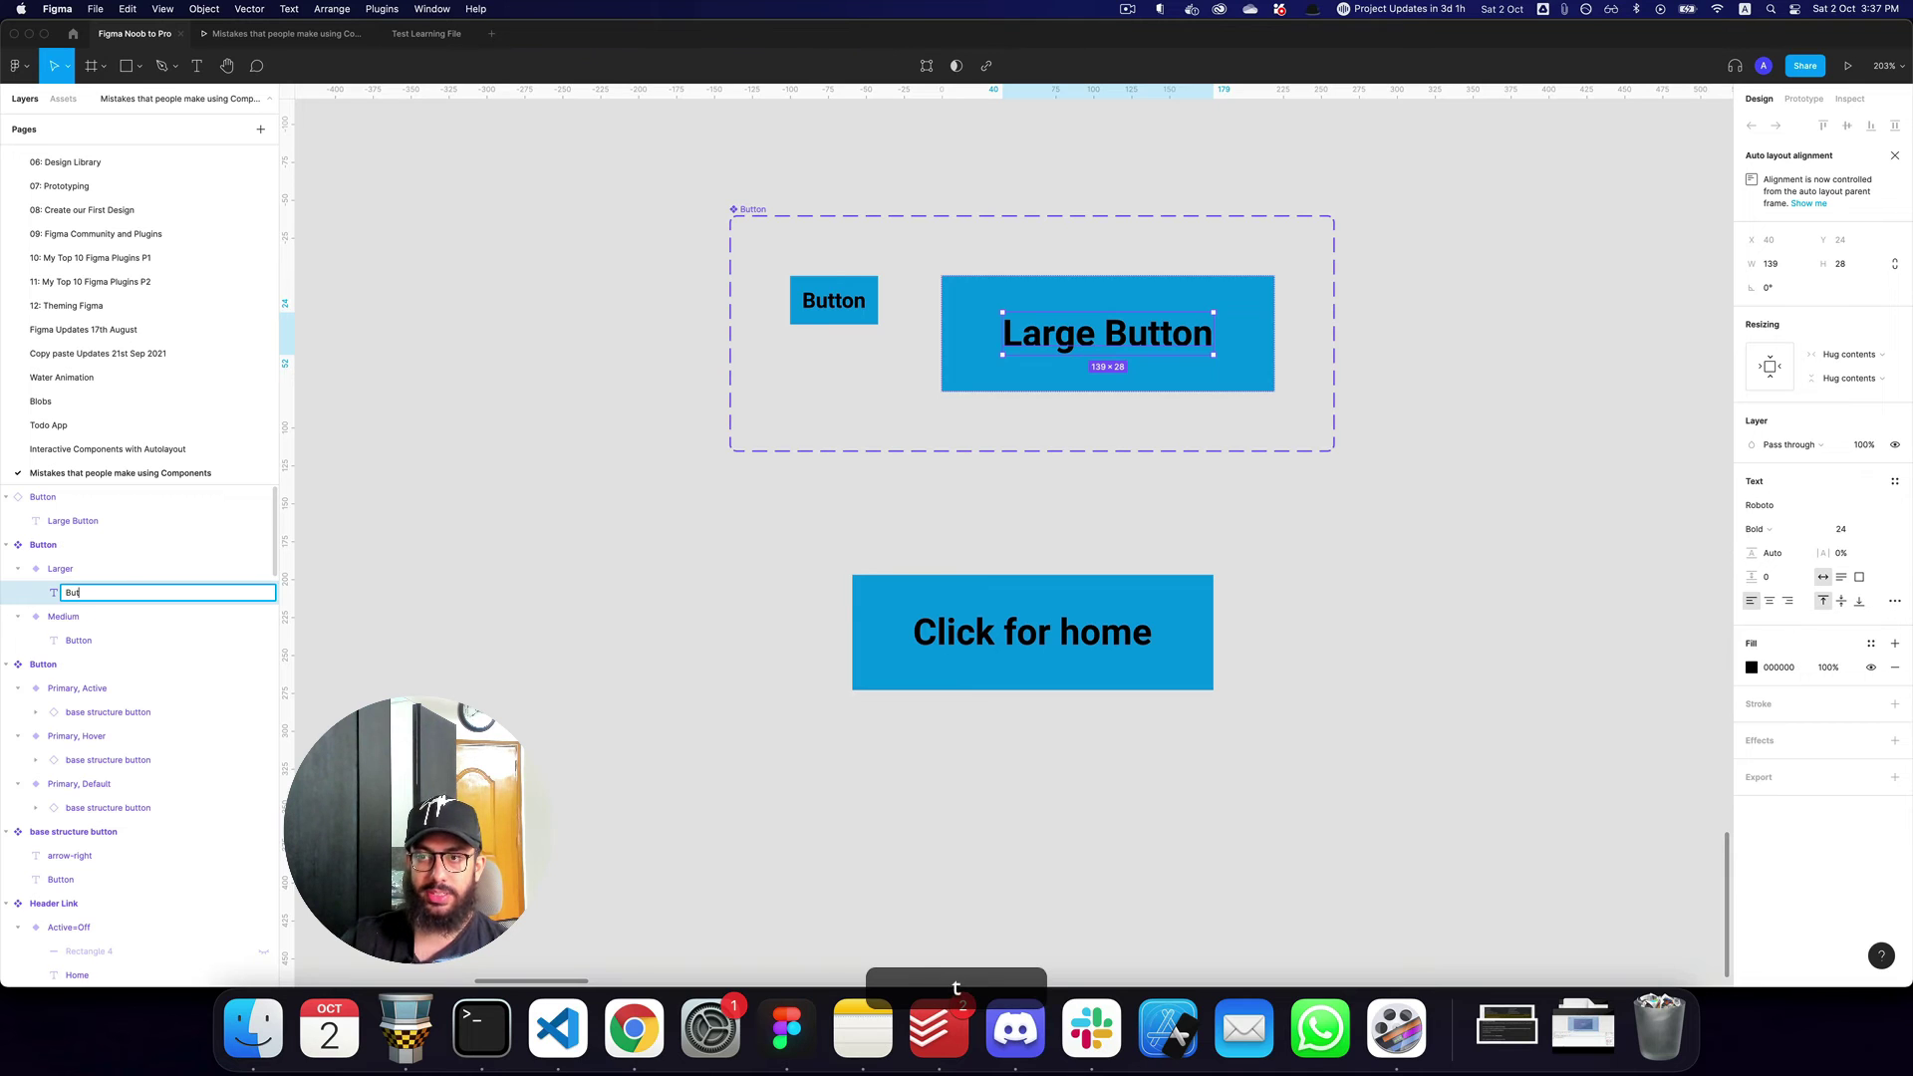
type("ton")
key("Return")
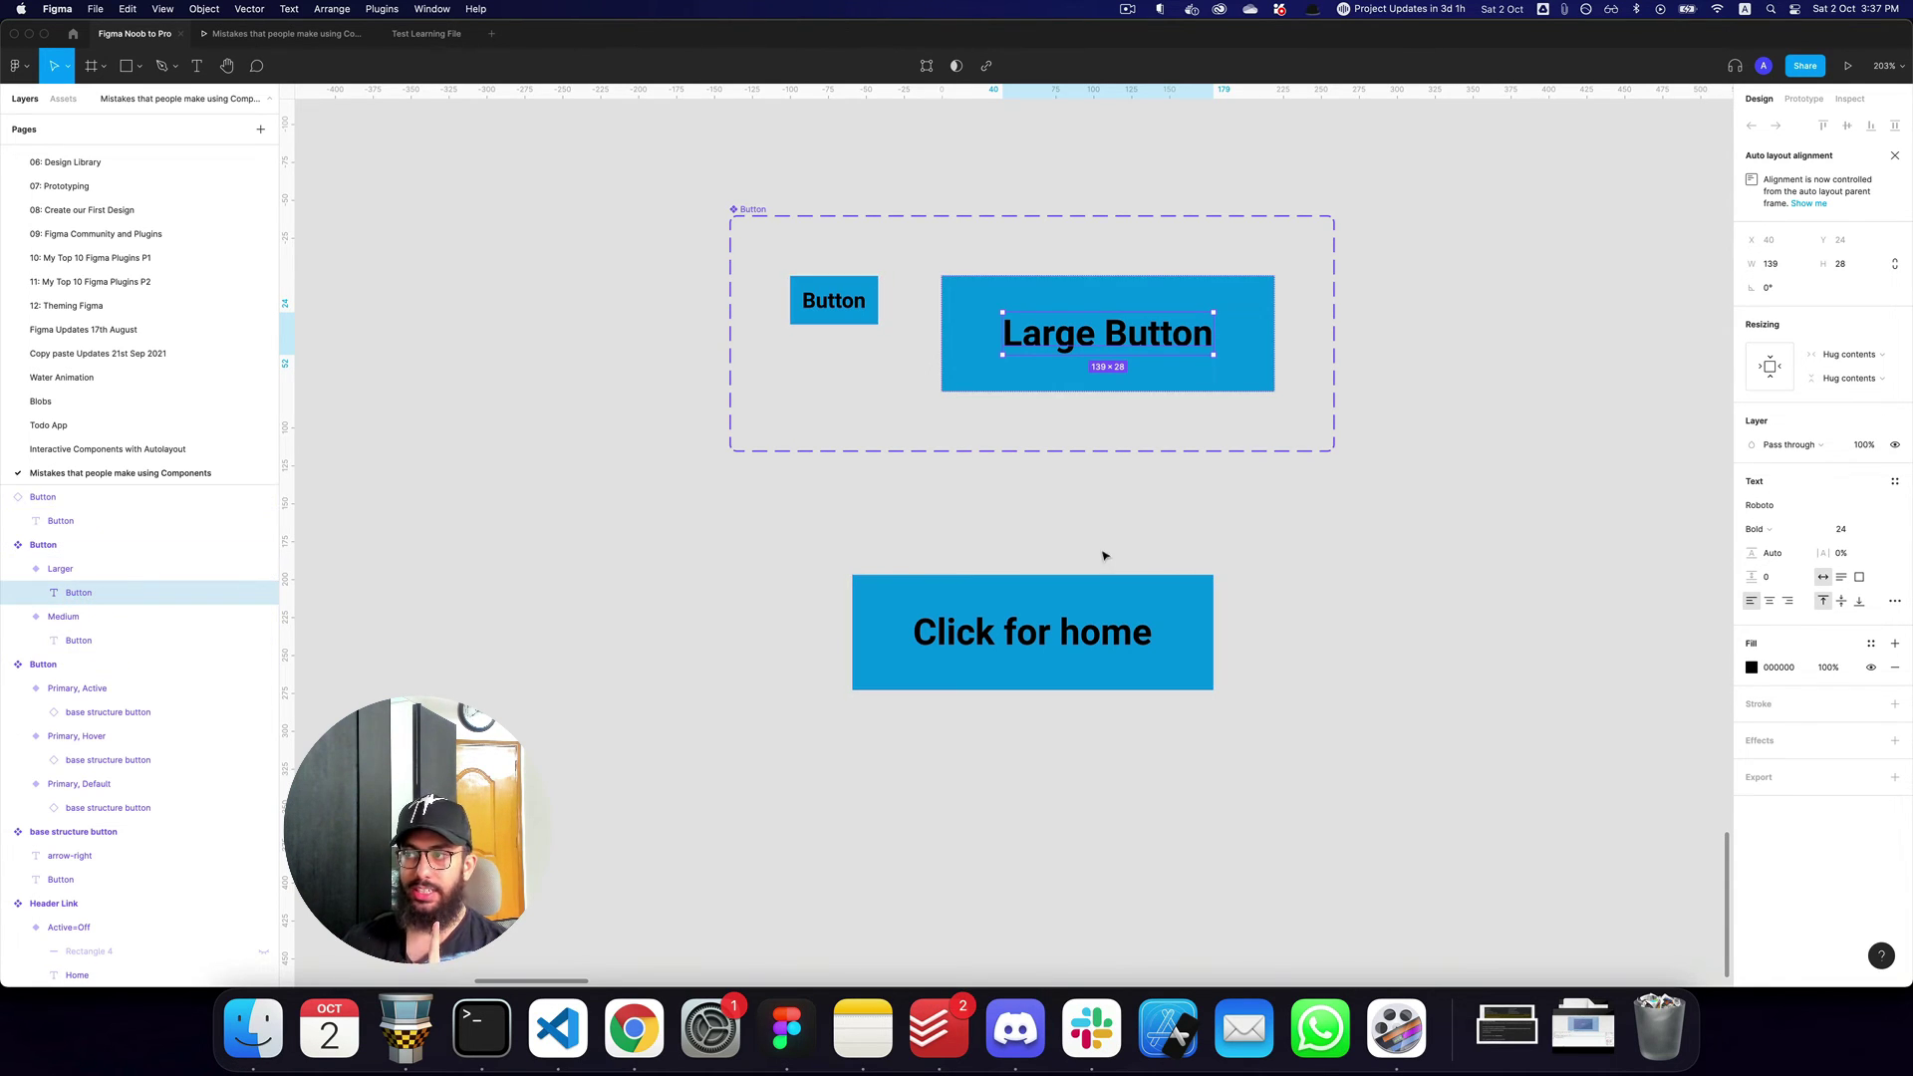
Delete the "Click for home" instance and place a copy of the Medium button variant below the variant set.
left_click(1054, 615)
key("BackSpace")
left_click(845, 300)
left_click_drag(845, 300, 873, 611, "alt")
left_click(870, 624, "super")
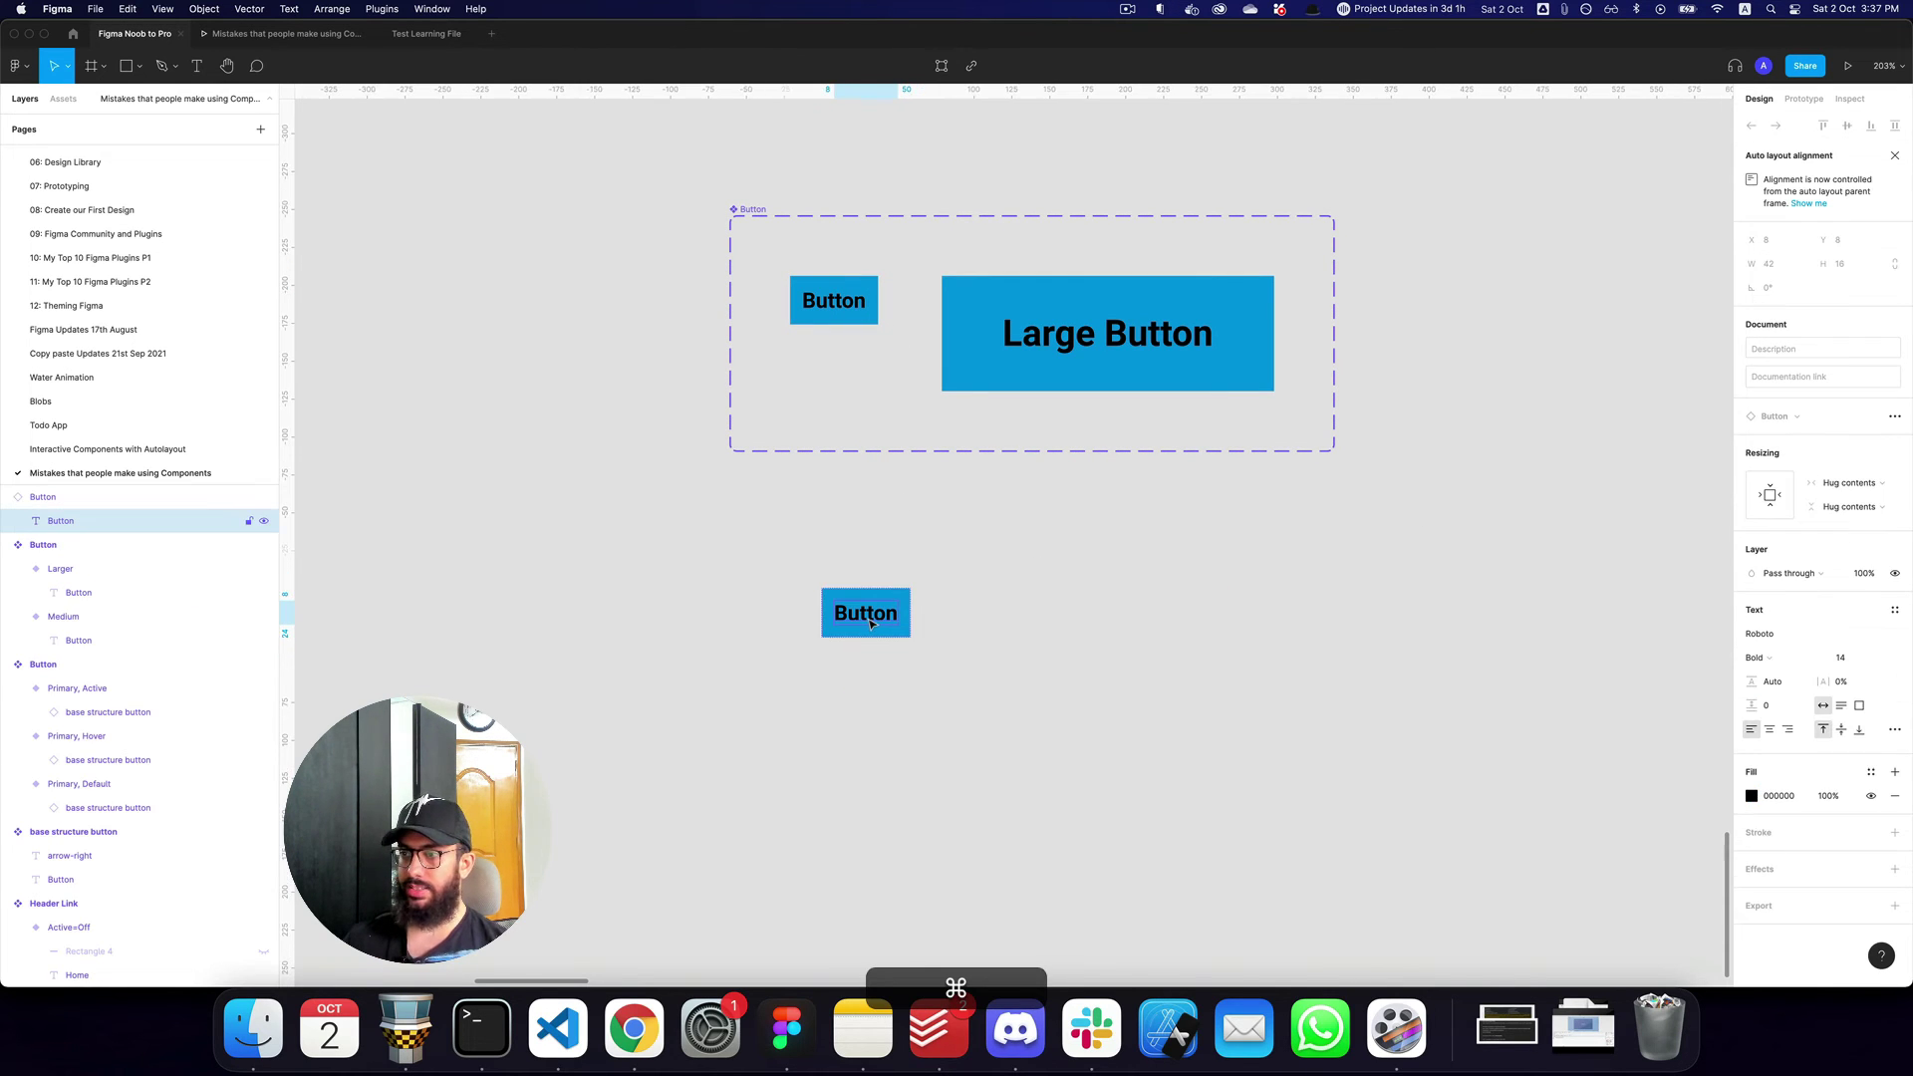
Replace the text of the new Medium button instance with "Checkout".
scroll(870, 623, "right", 1)
scroll(869, 622, "up", 1)
left_click(869, 620)
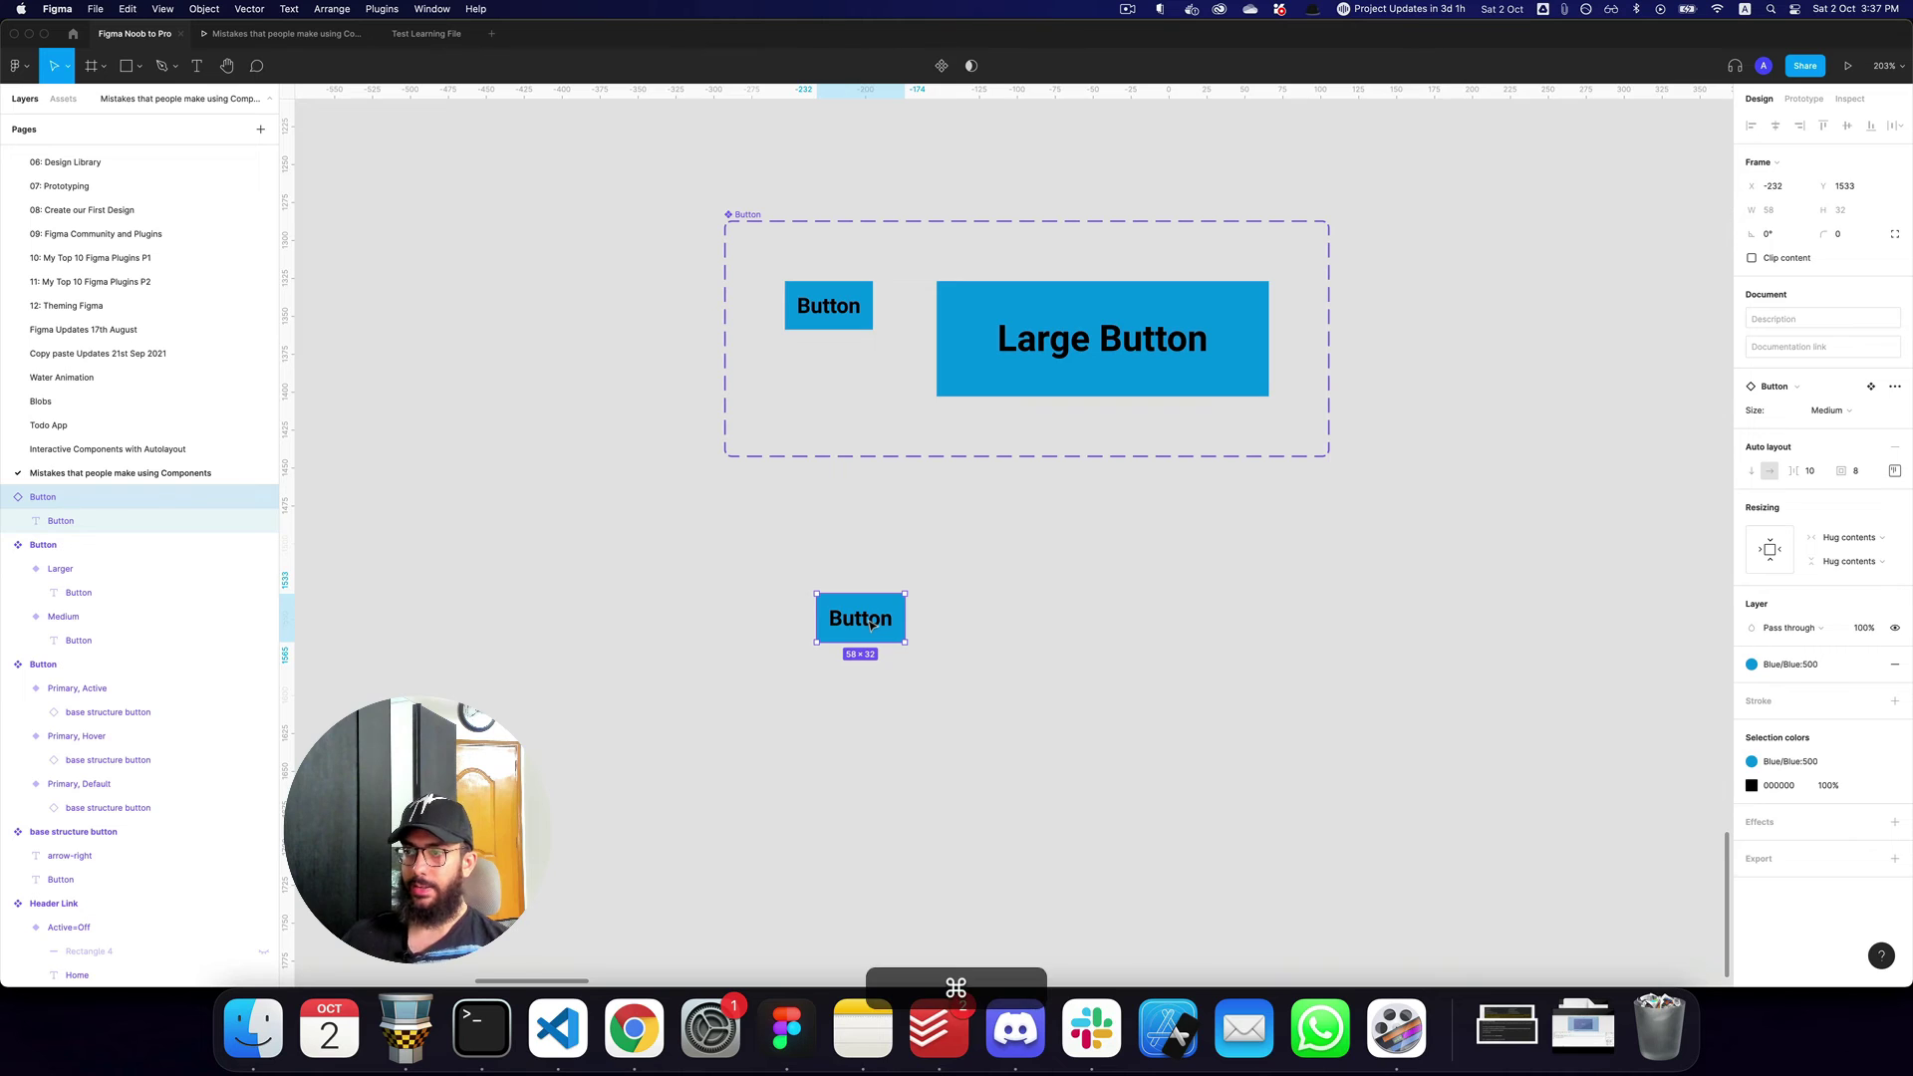
double_click(867, 619, "super")
type("Checkout")
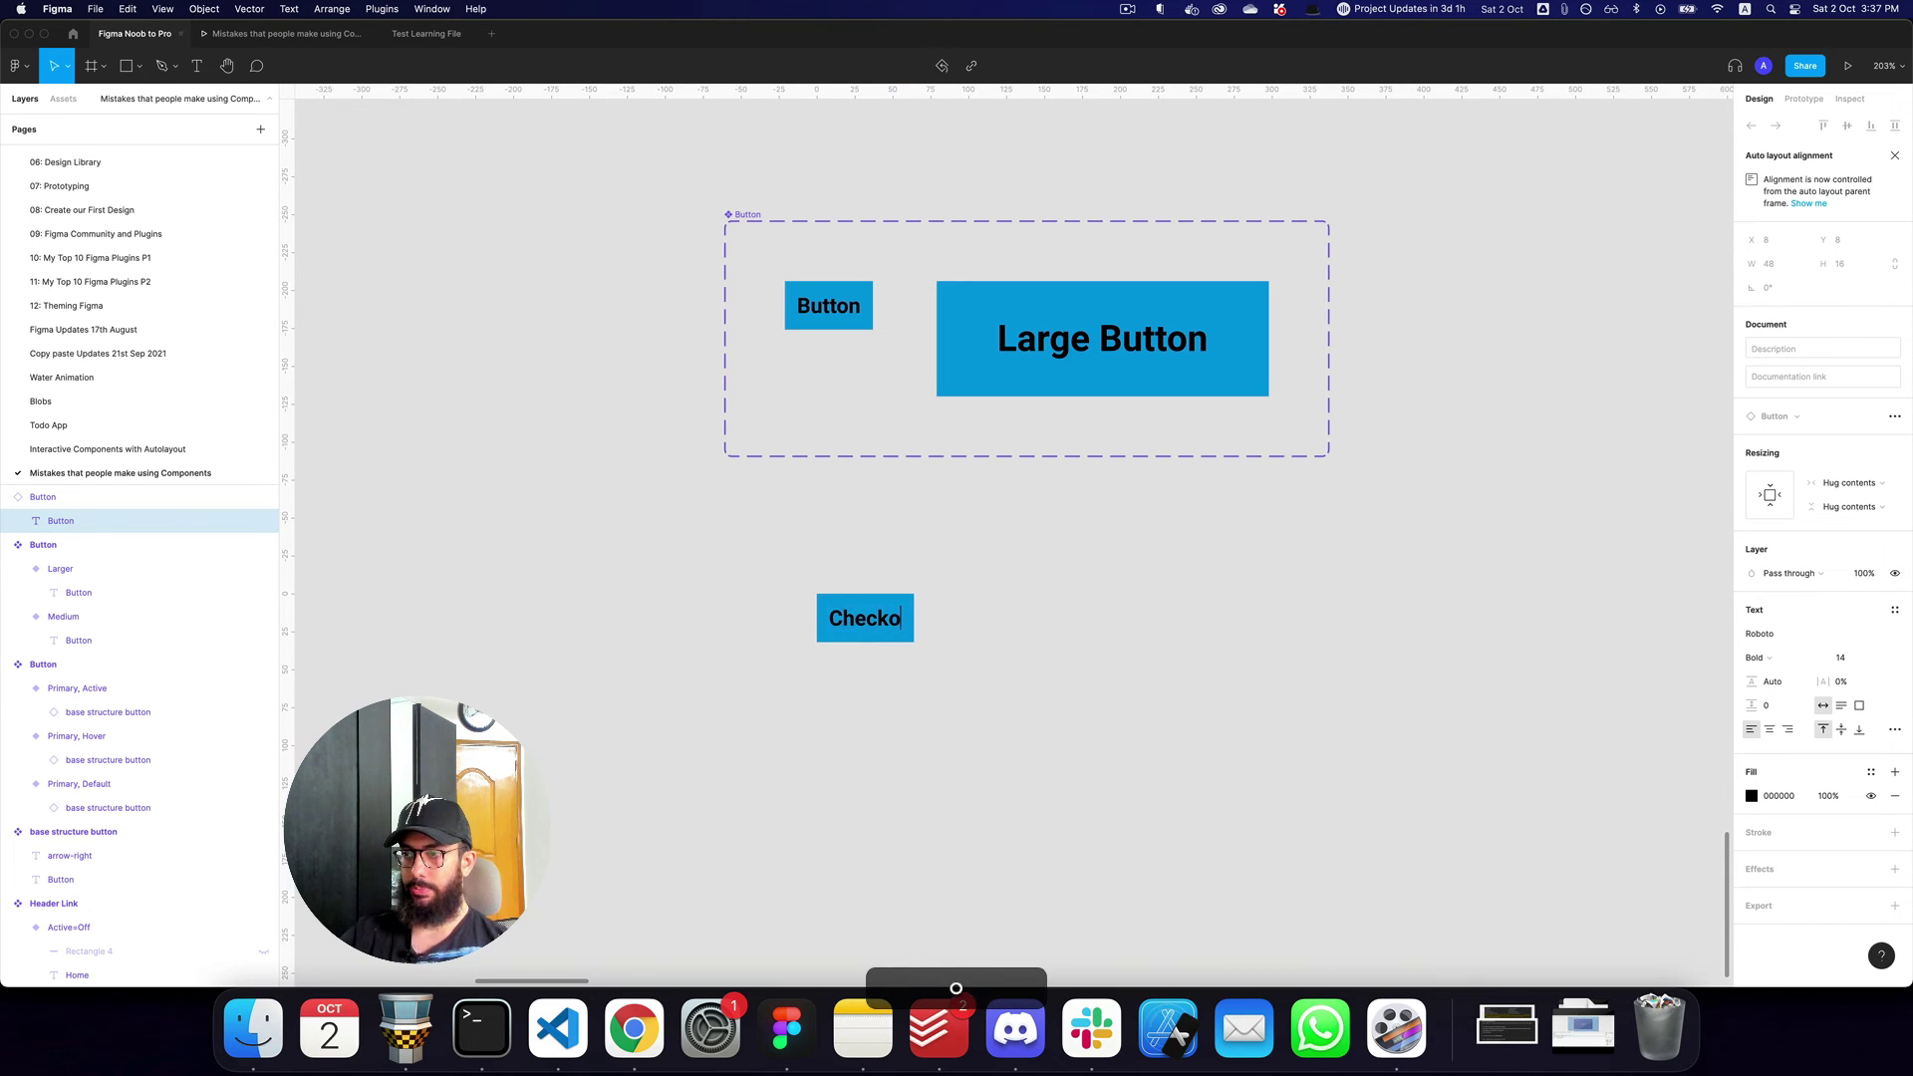
key("Escape")
Switch the "Checkout" instance's Size to Larger and check the Larger variant's text layer in the set.
left_click_drag(1094, 665, 749, 523)
left_click(1835, 411)
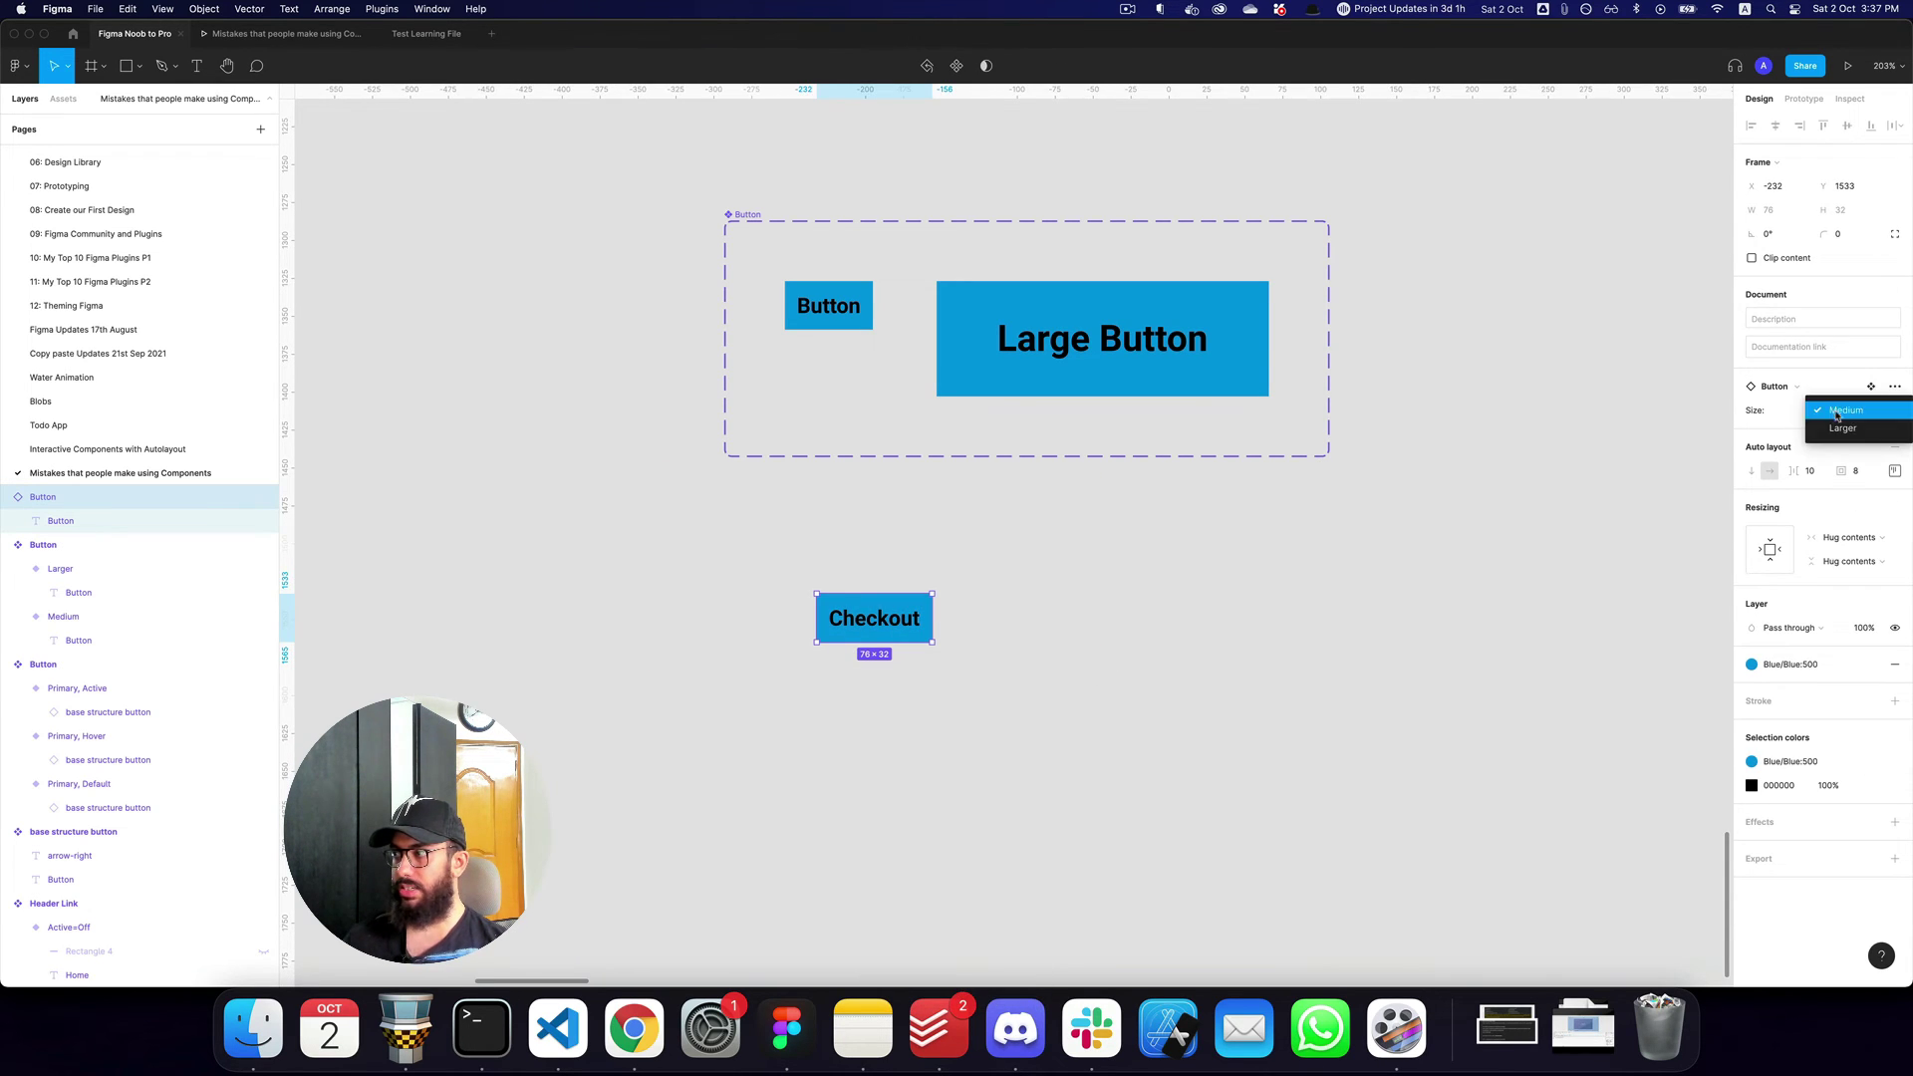
left_click(1836, 429)
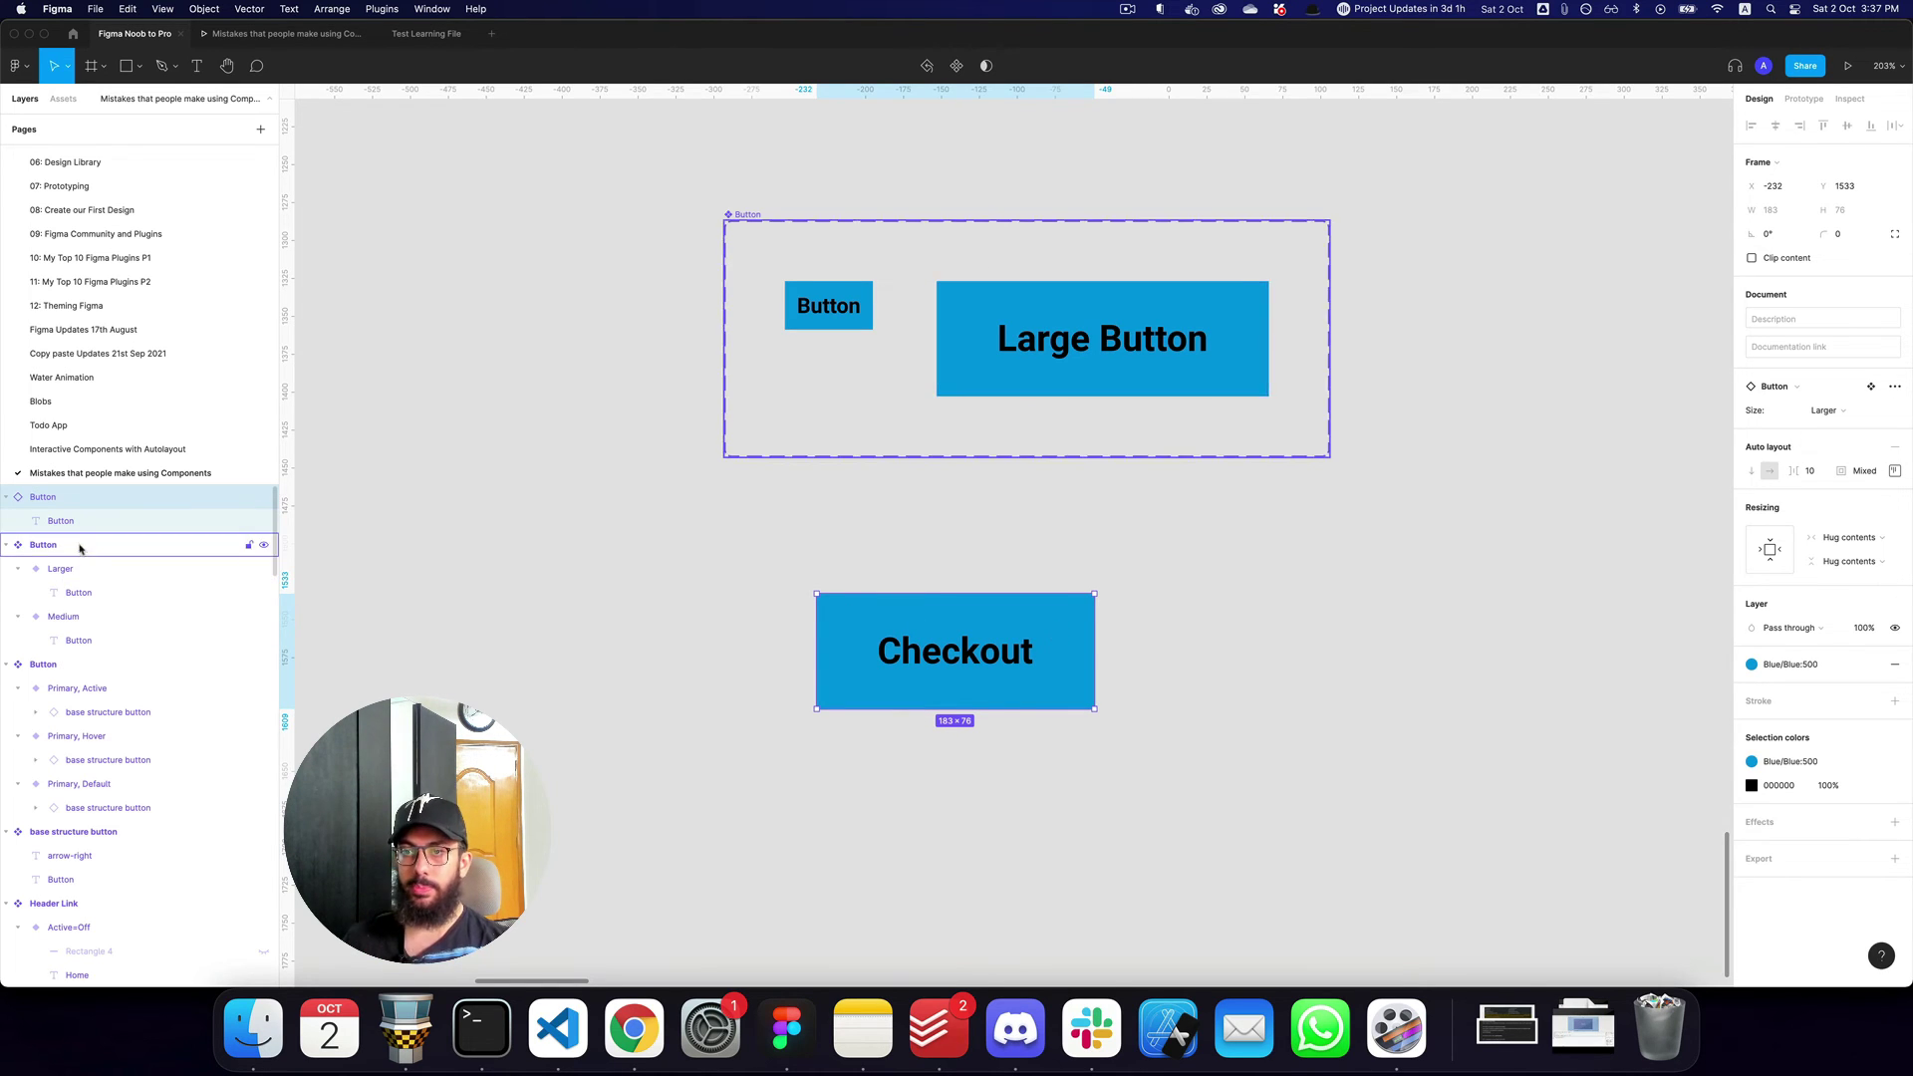
left_click(101, 597)
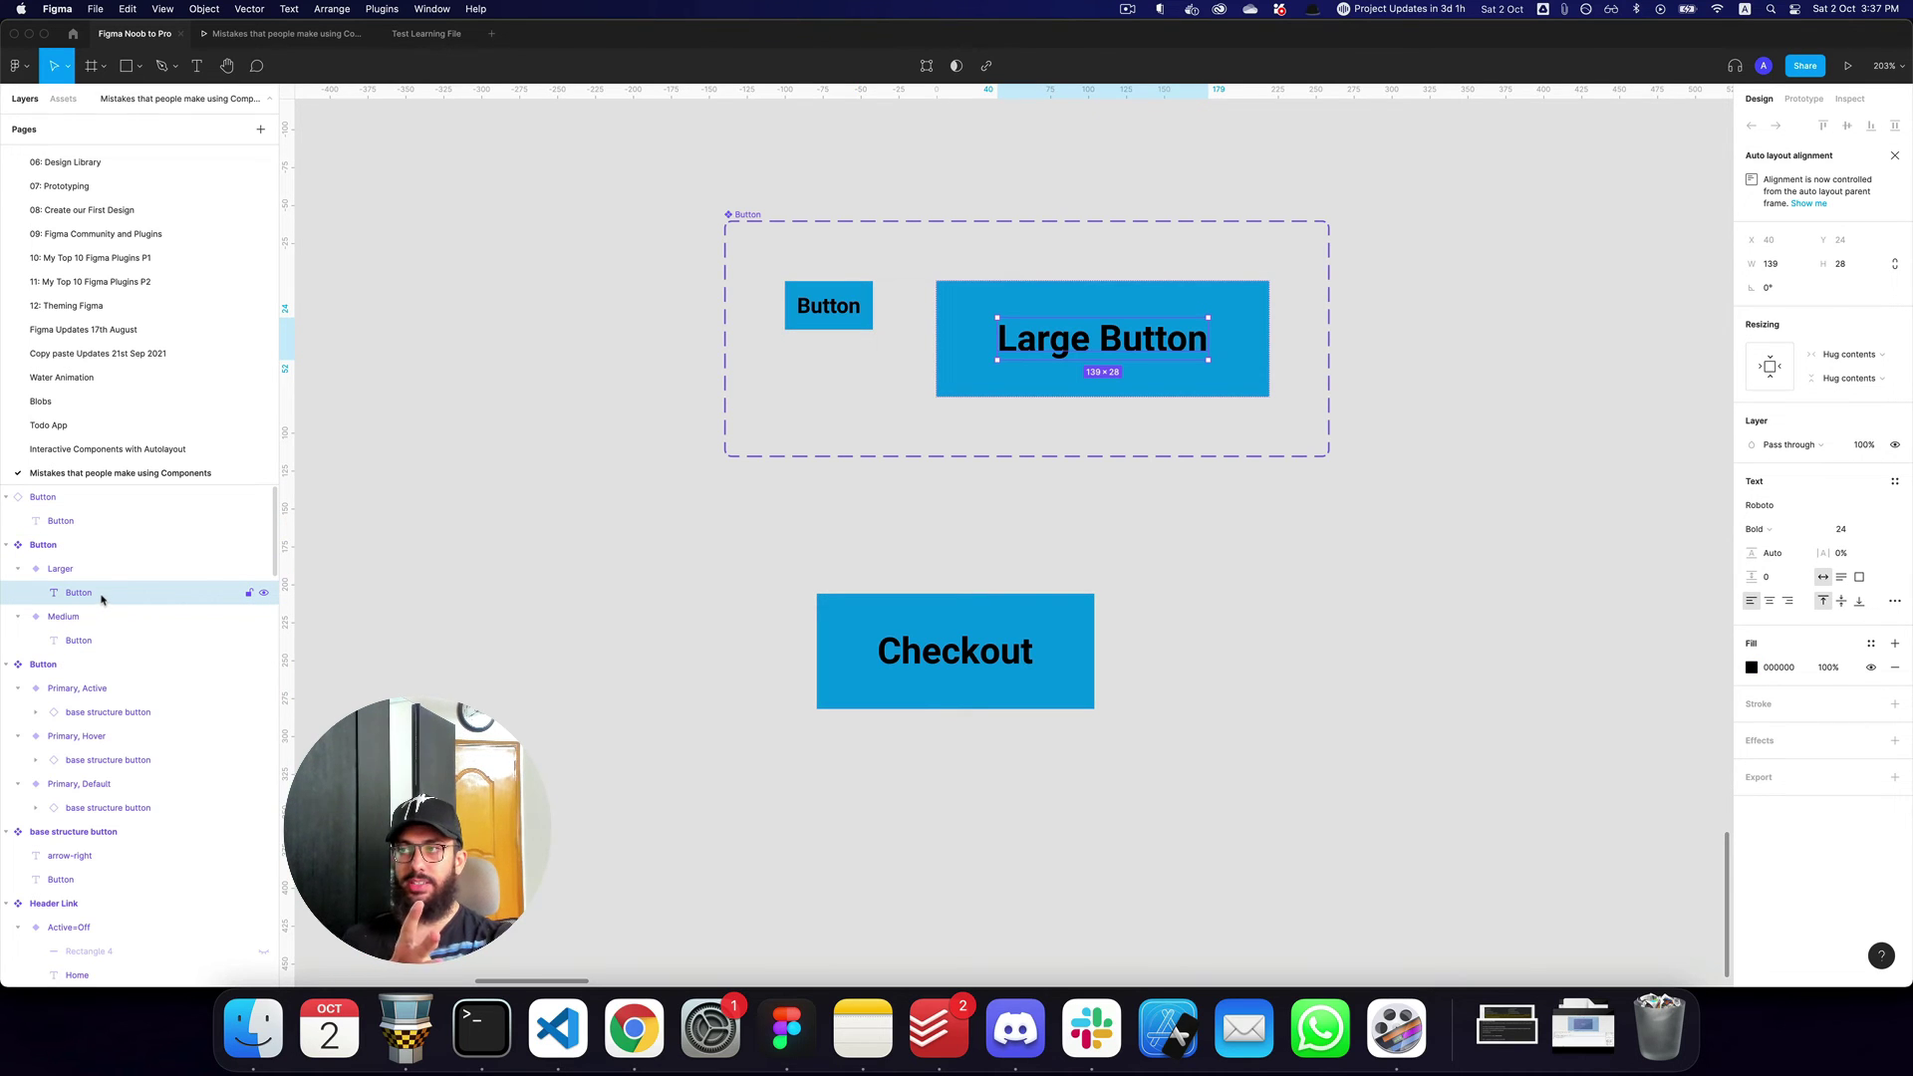
left_click(1128, 584)
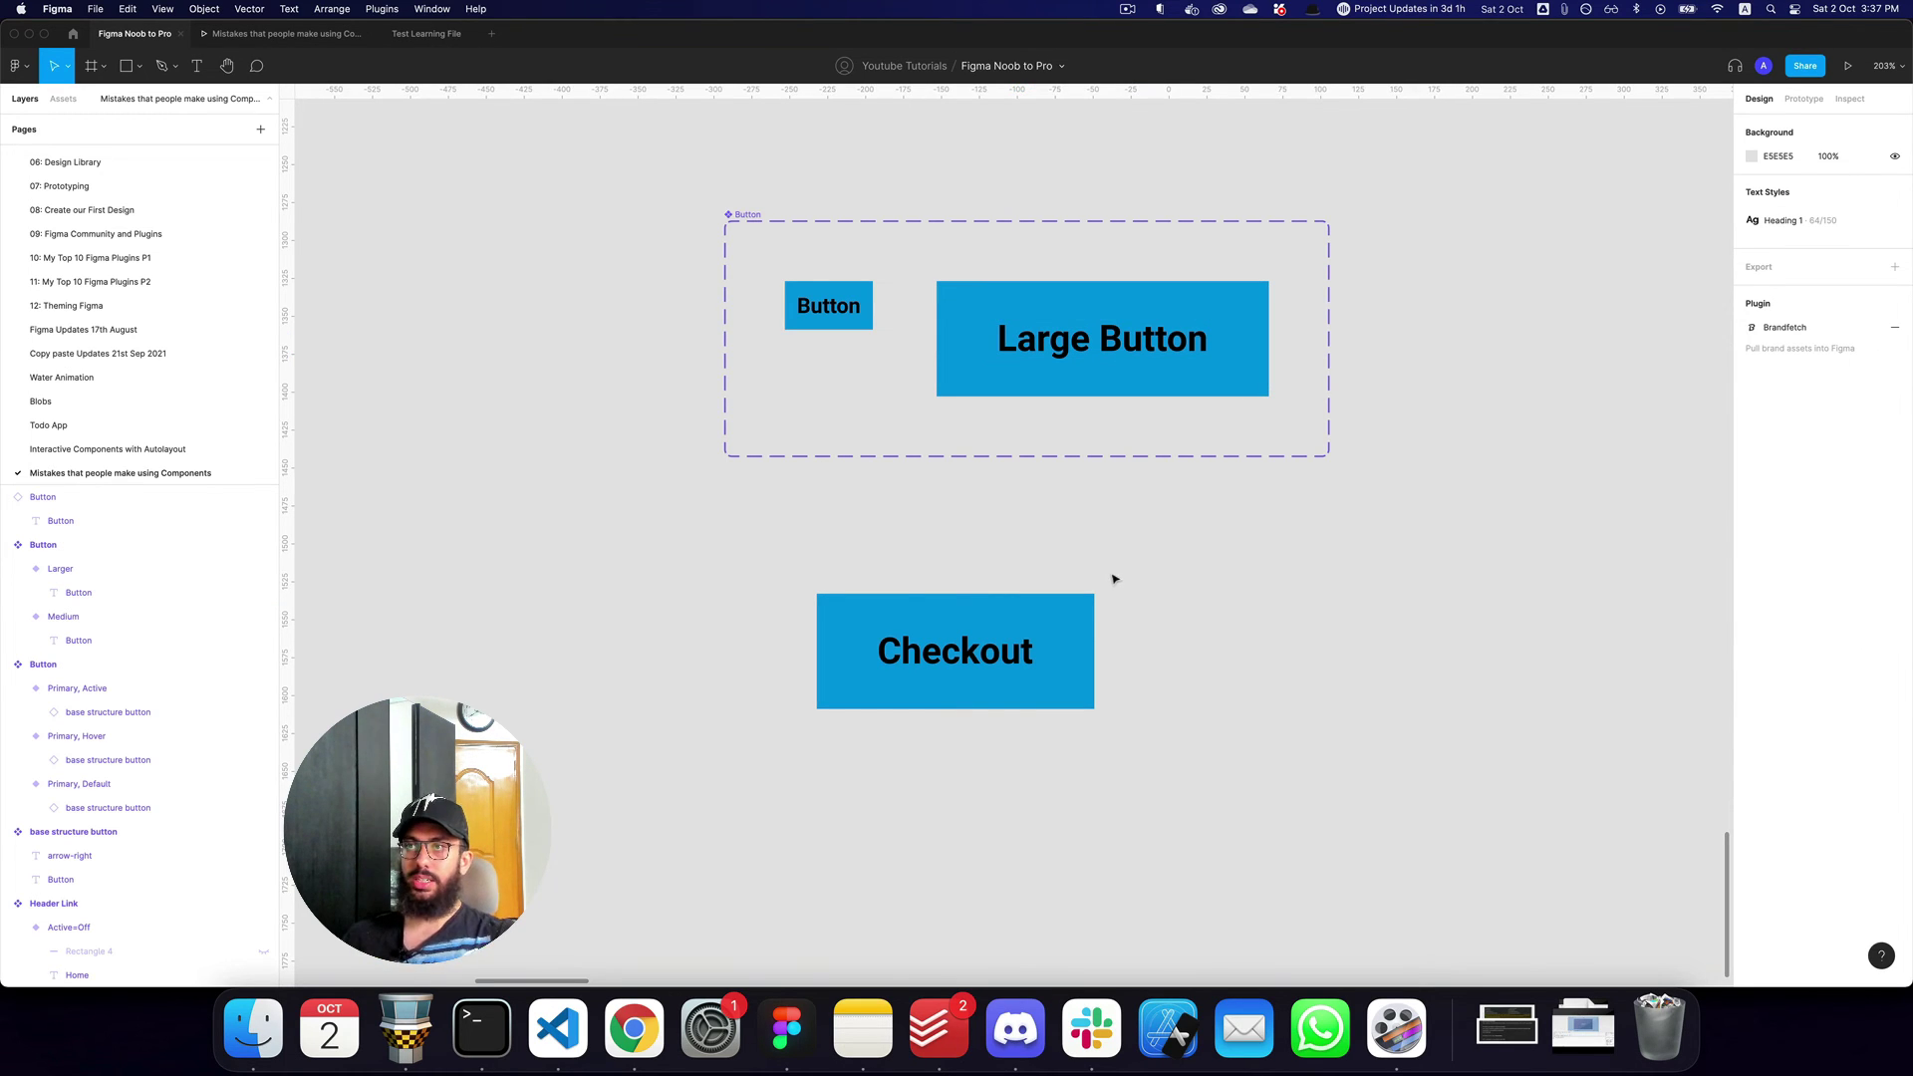
Advance the slide prototype to the Mistake 6 slide on interactive components and return to the design file.
key("super+3")
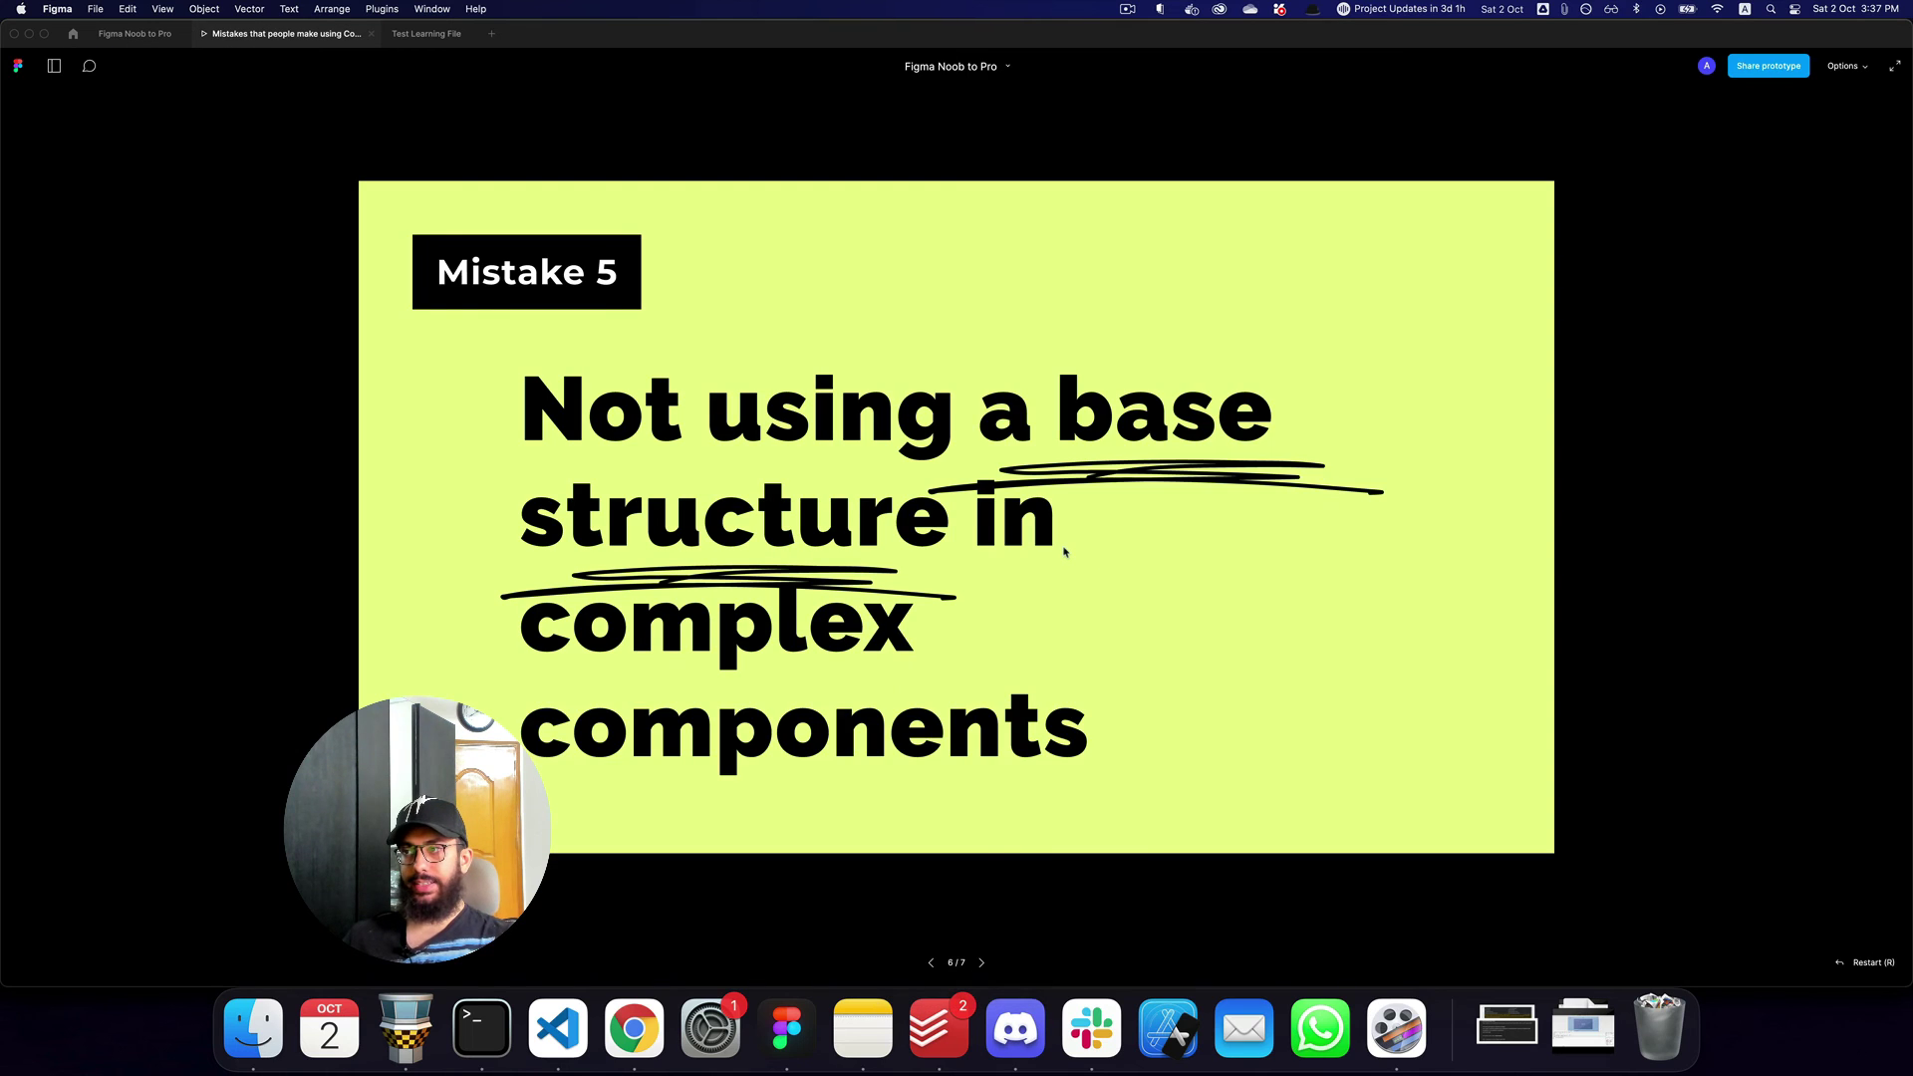
key("Right")
key("super+2")
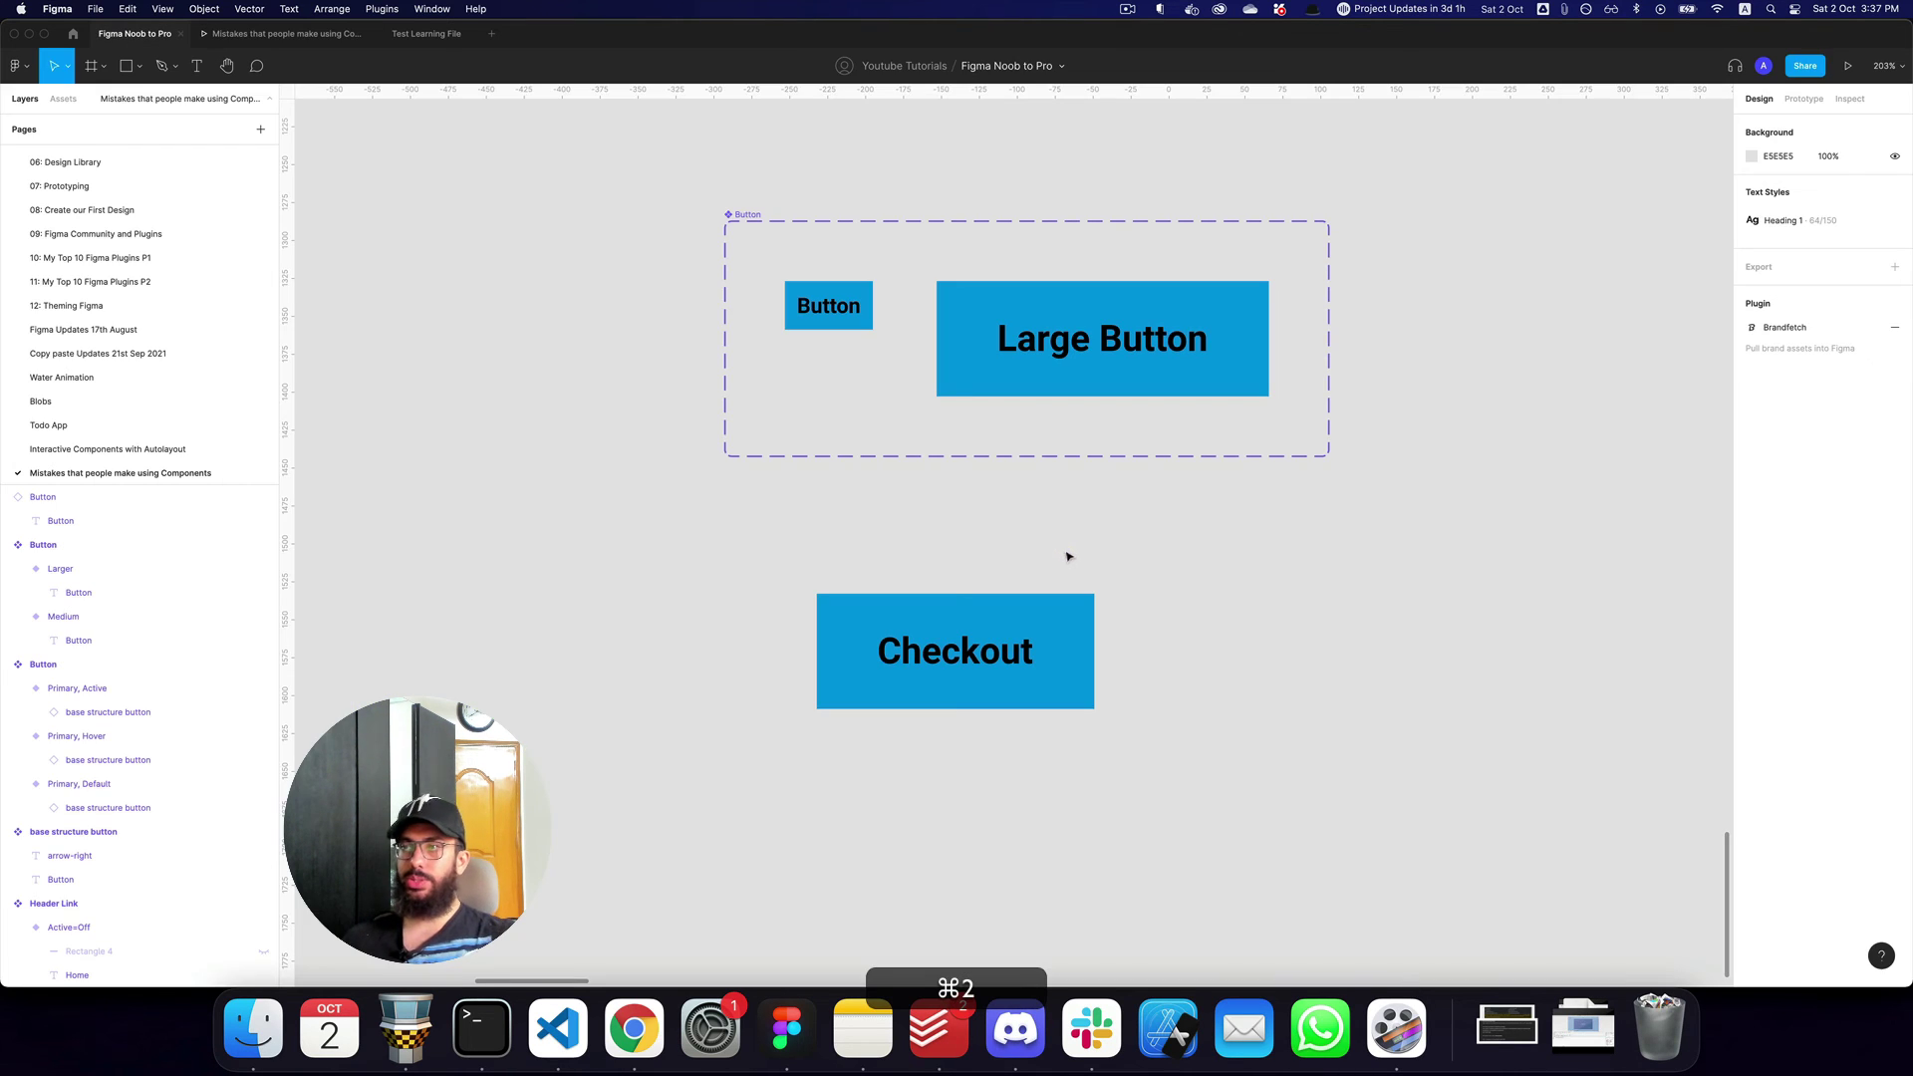
key("super+3")
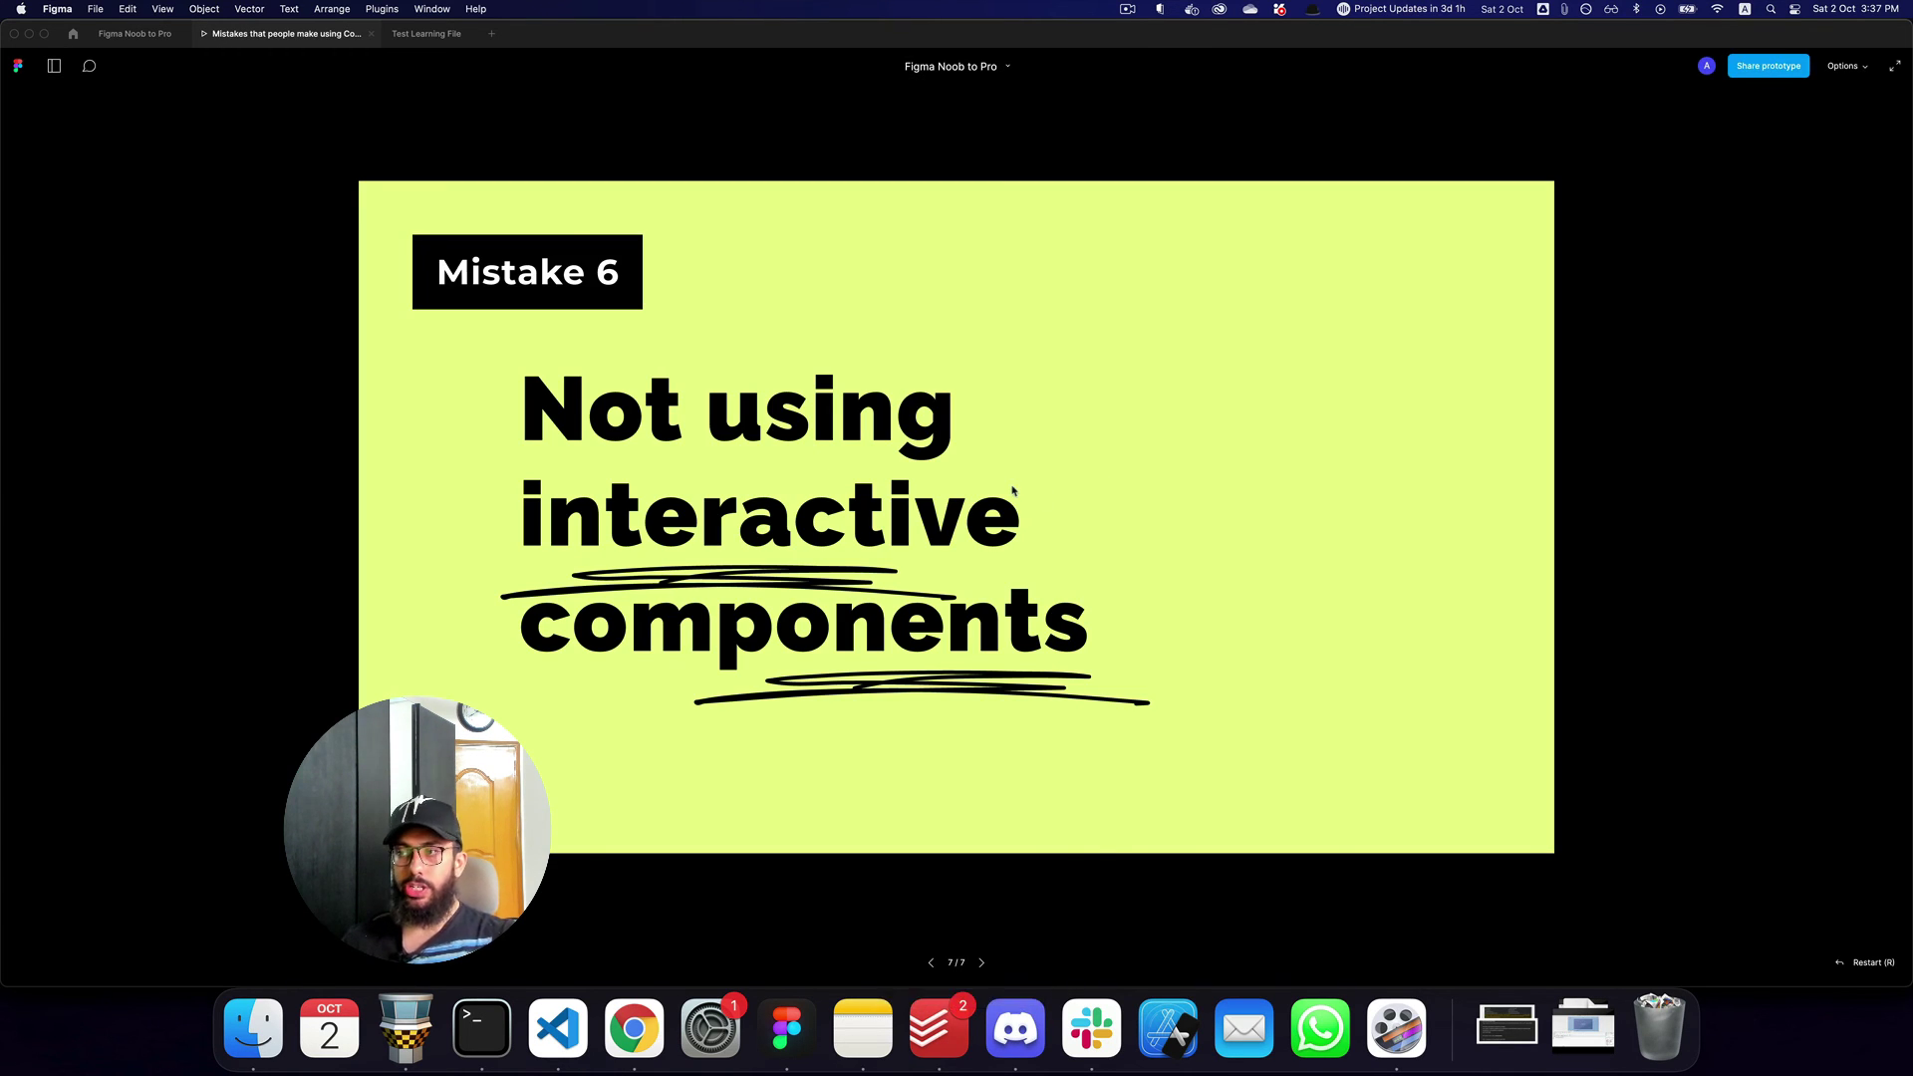
key("super+2")
Draw a frame about 737 × 698 px to the right of the three-state Button variant set.
scroll(1110, 355, "up", 10)
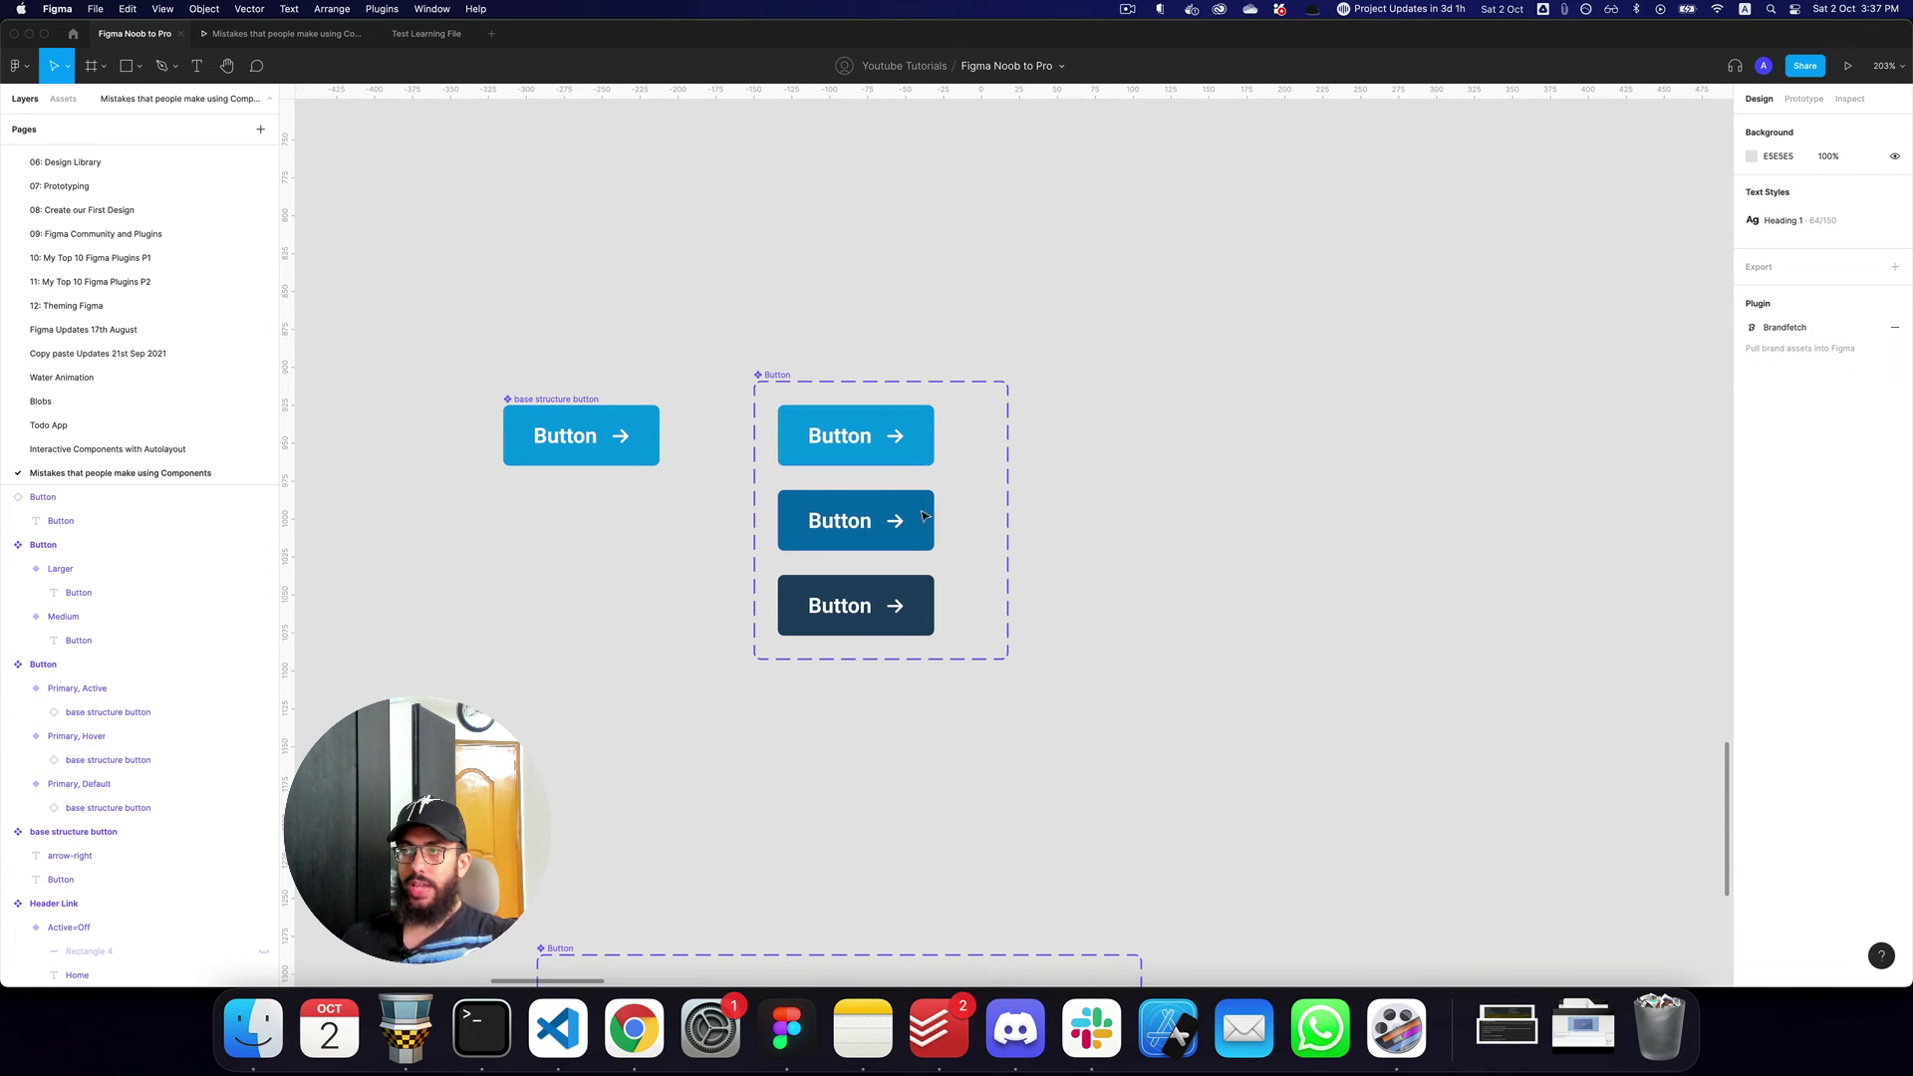
left_click(832, 448)
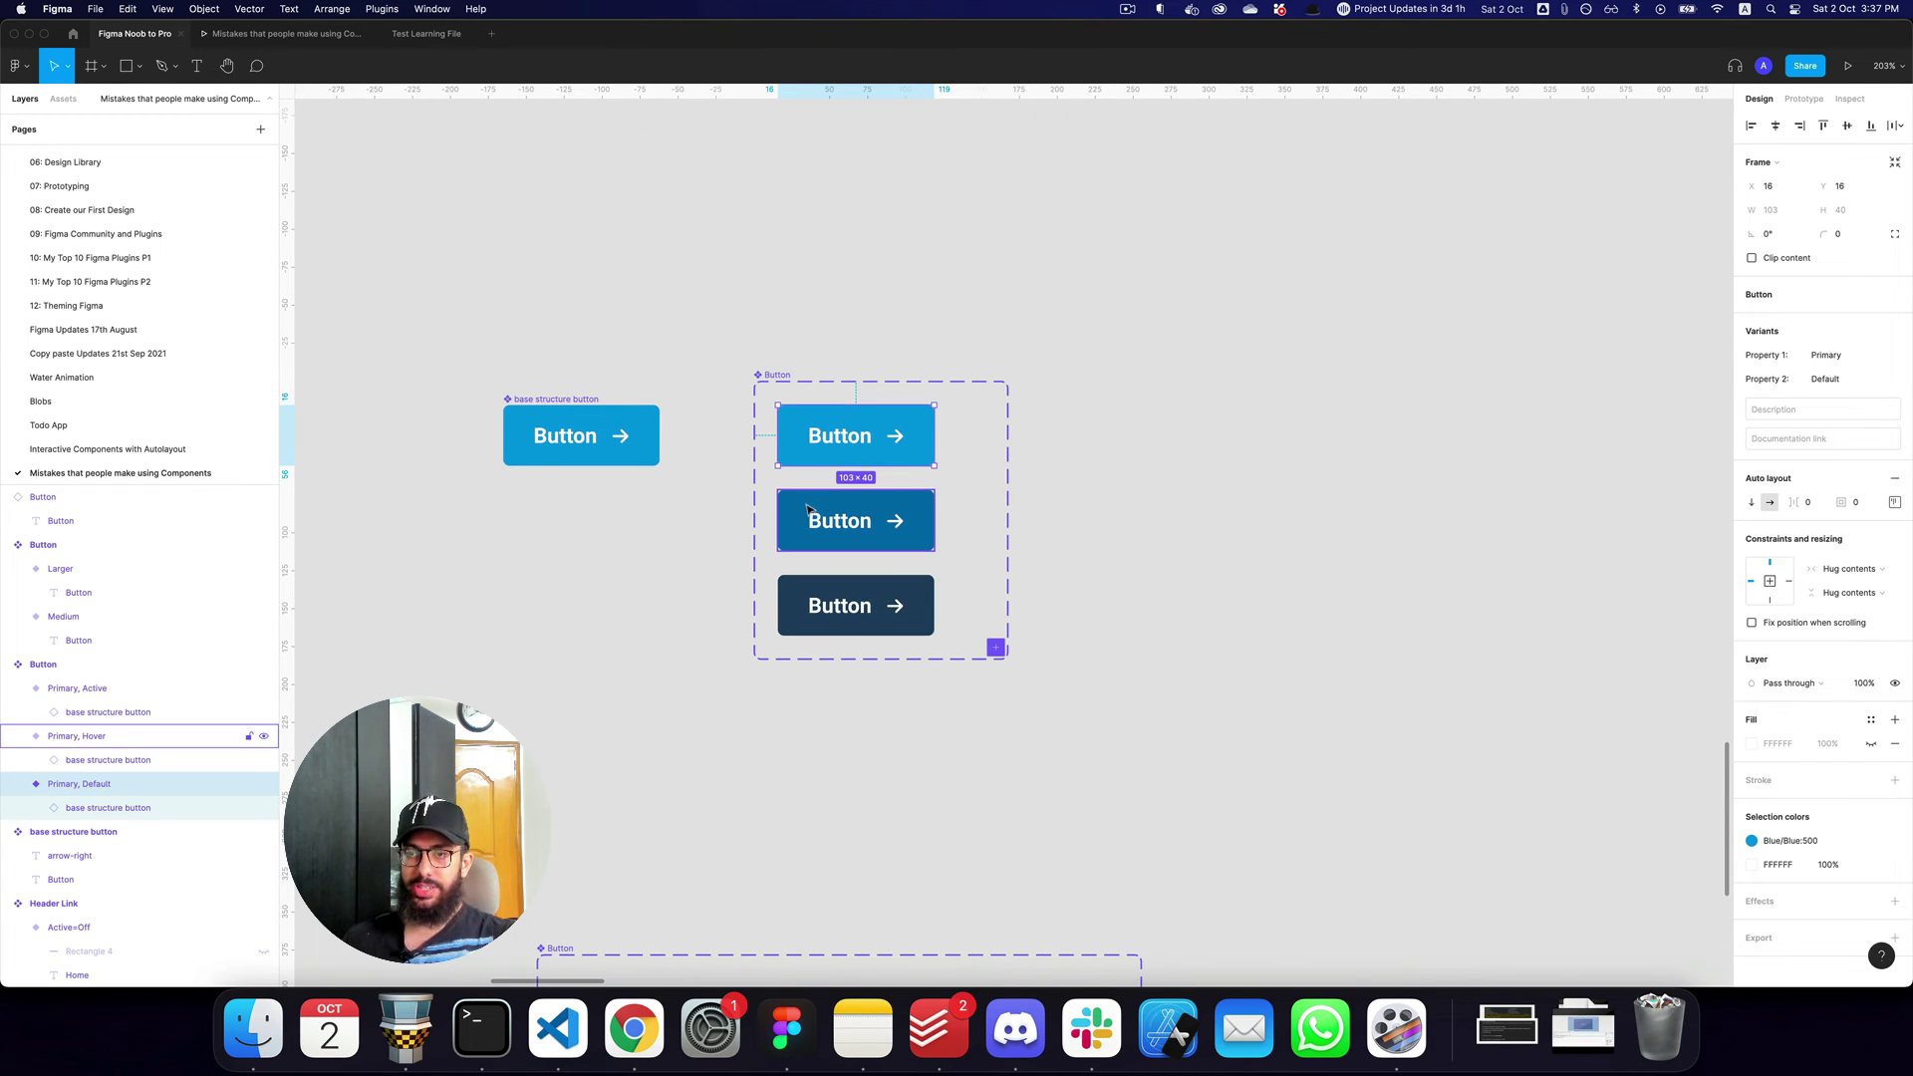
left_click(1096, 553)
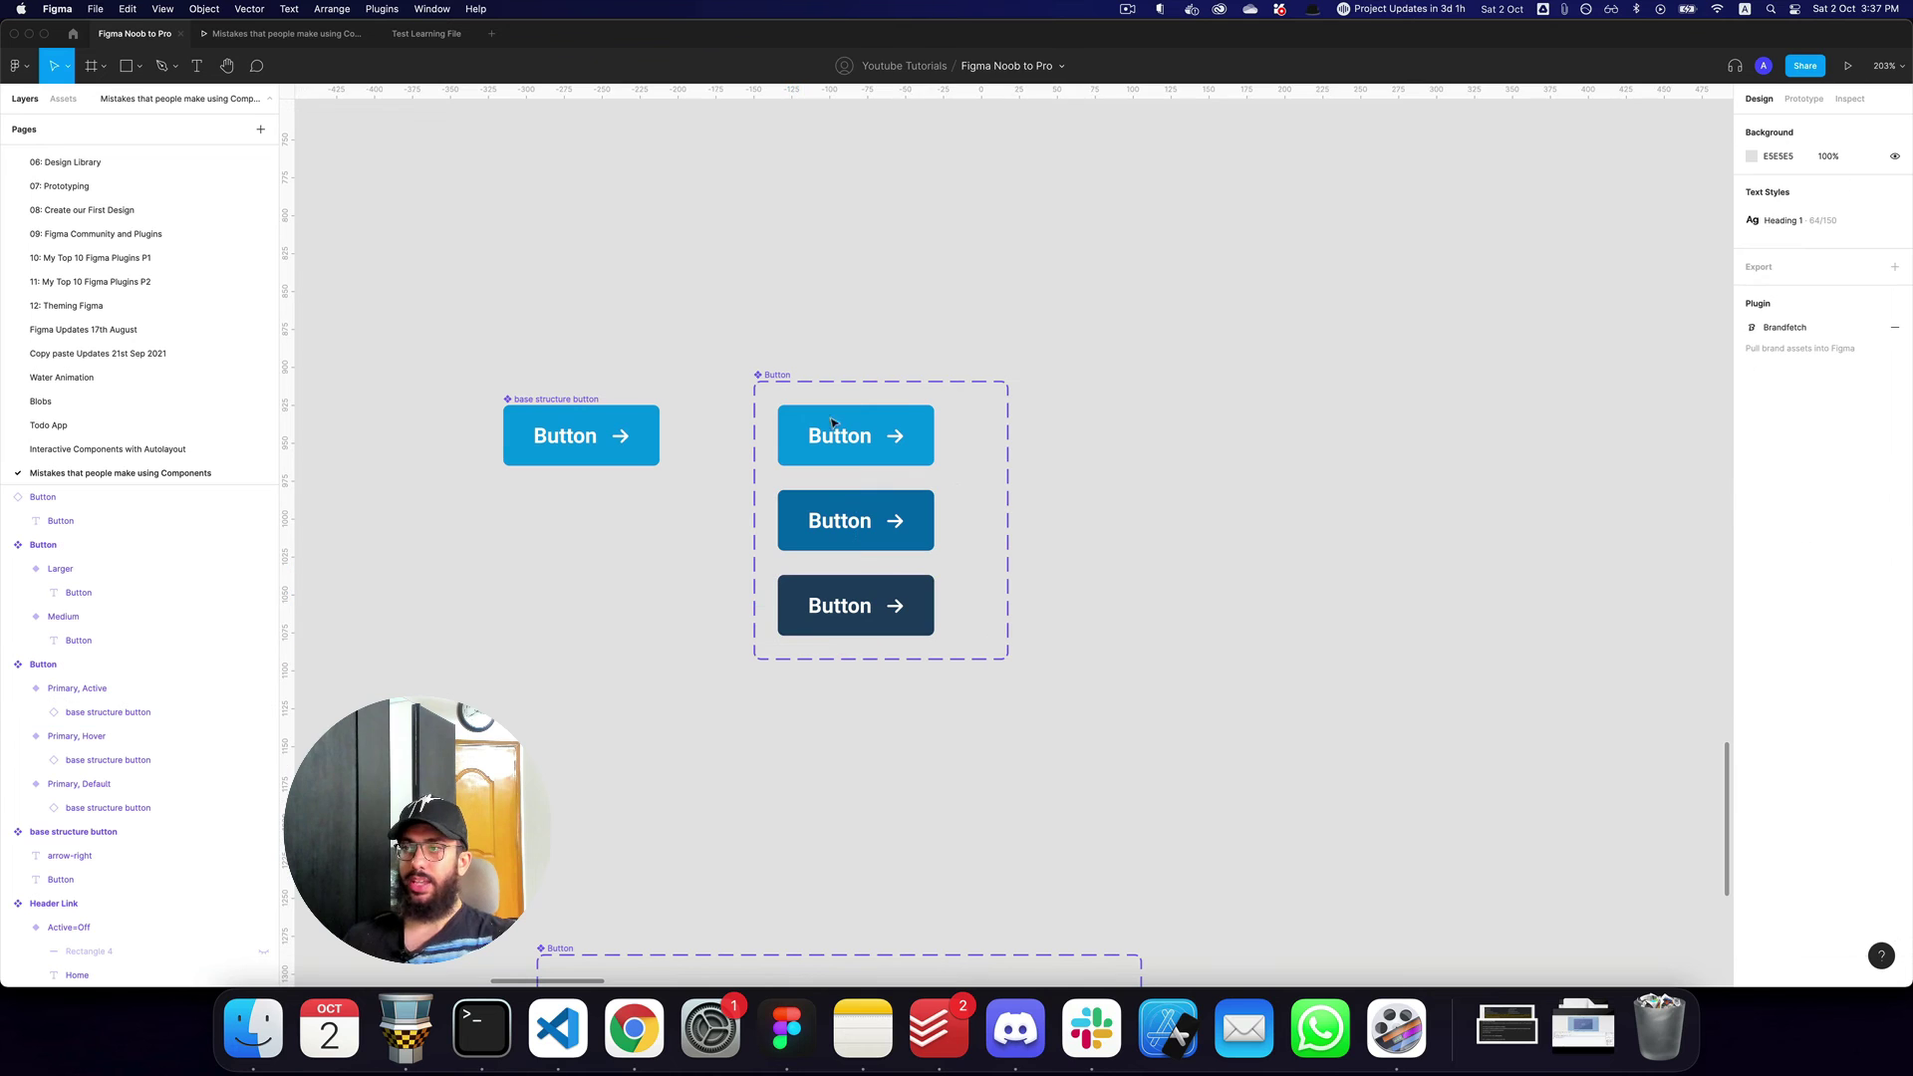
left_click(771, 377)
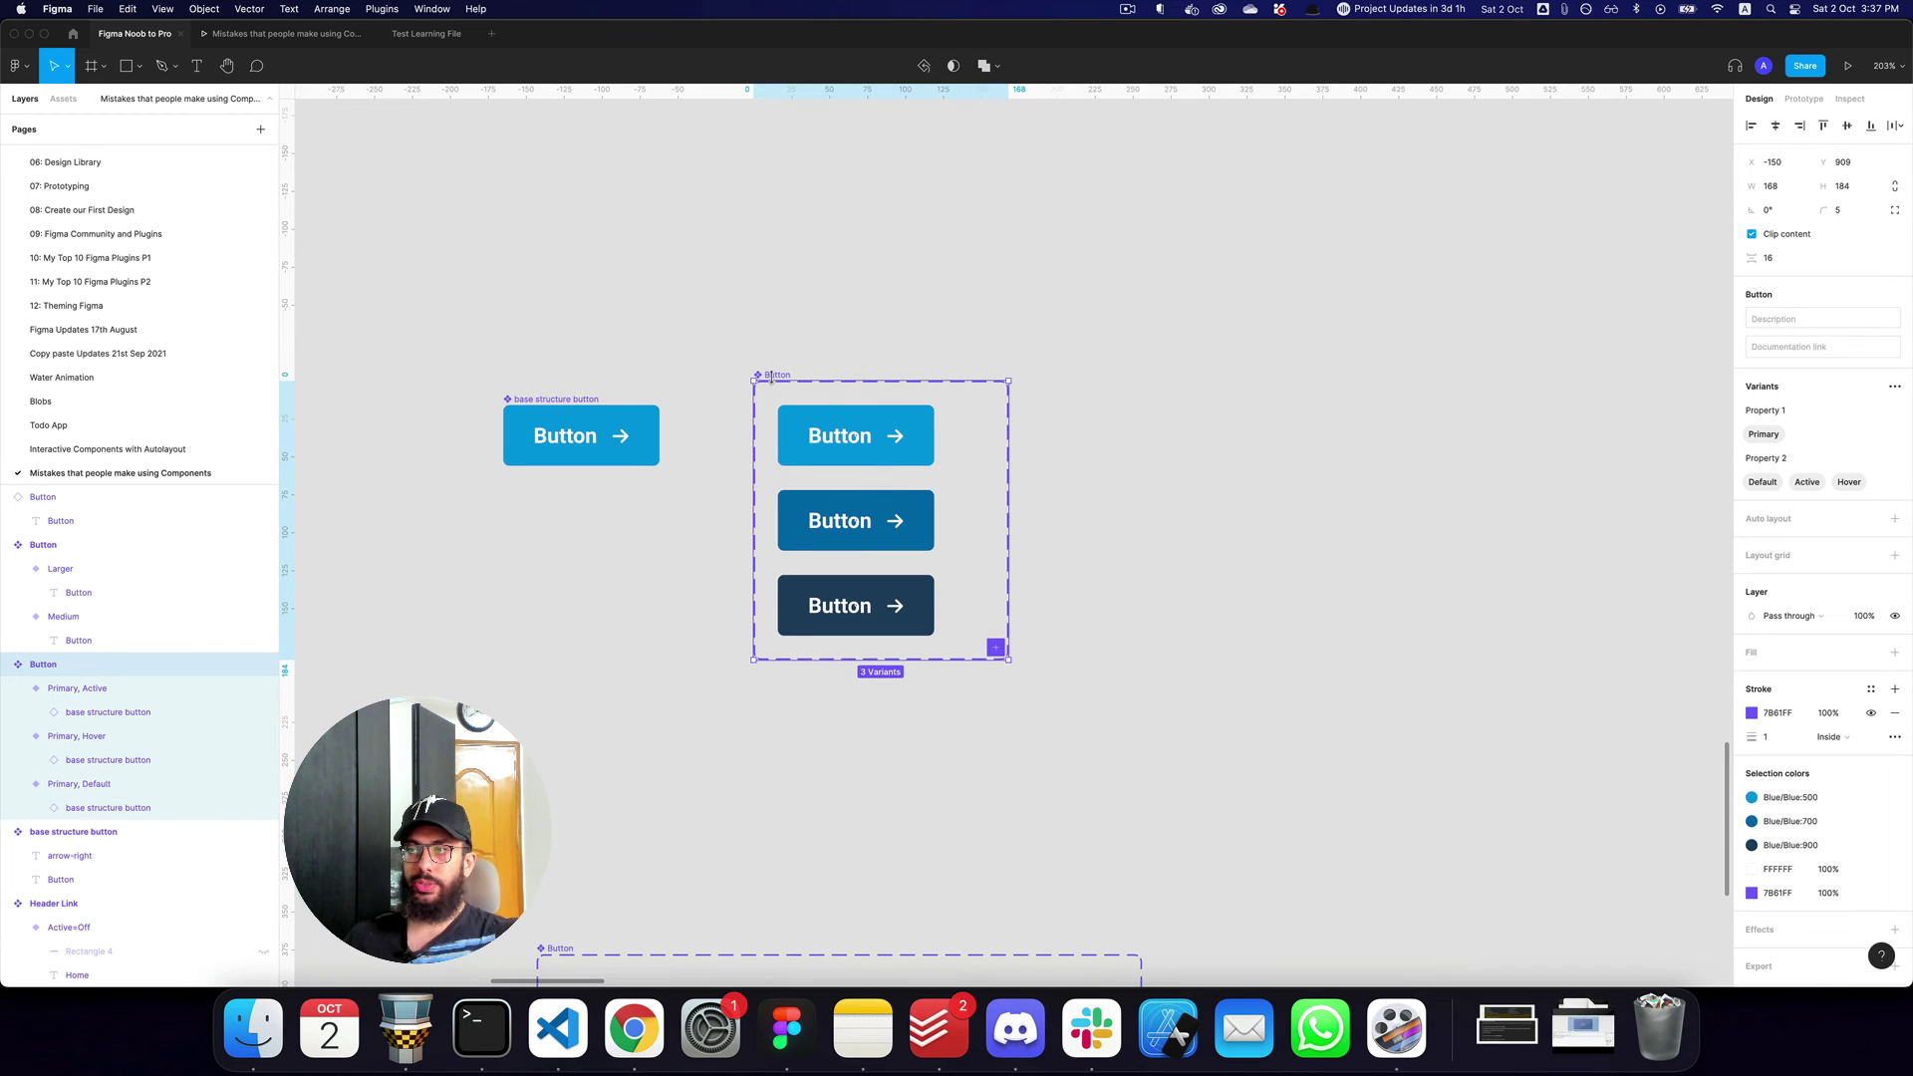
key("minus")
key("minus")
key("a")
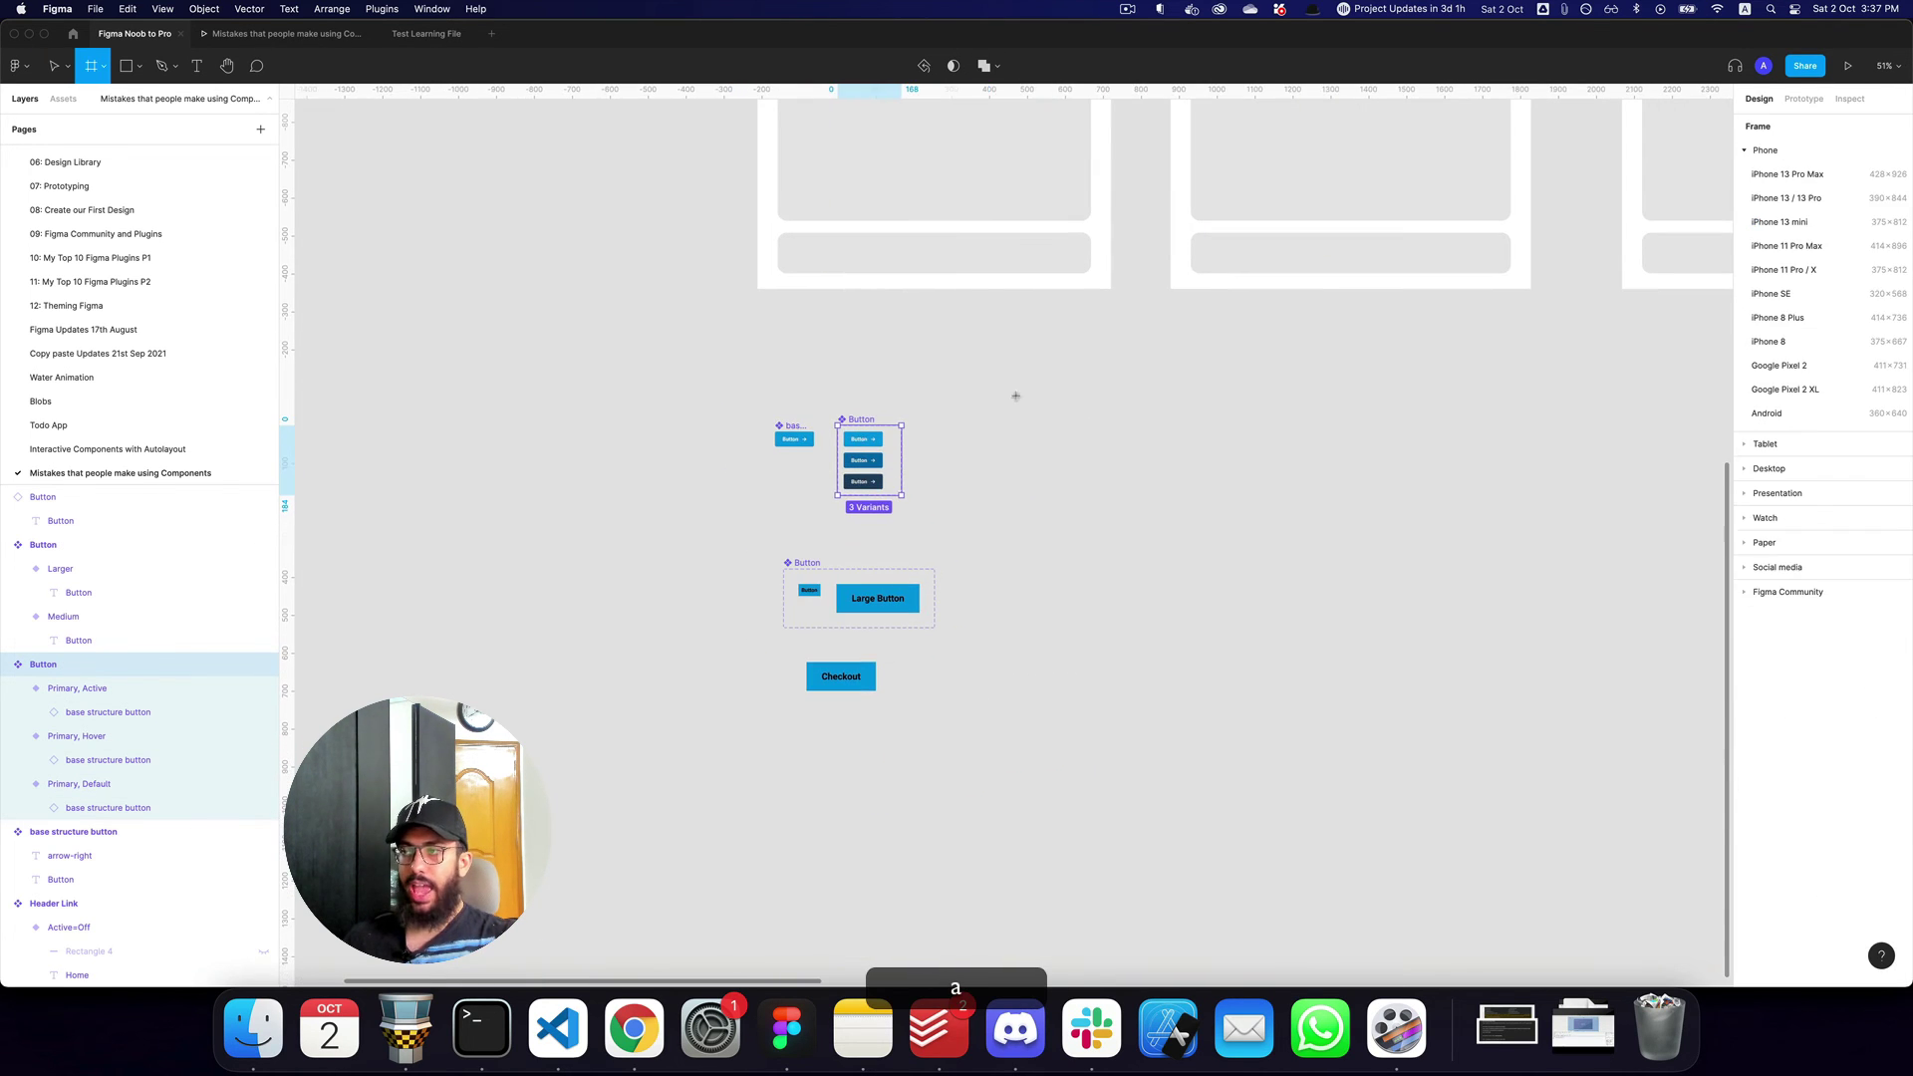
left_click_drag(1013, 393, 1293, 658)
Place an instance of the Primary, Default button variant near the middle of the new frame.
key("z")
left_click(906, 441)
left_click(811, 435)
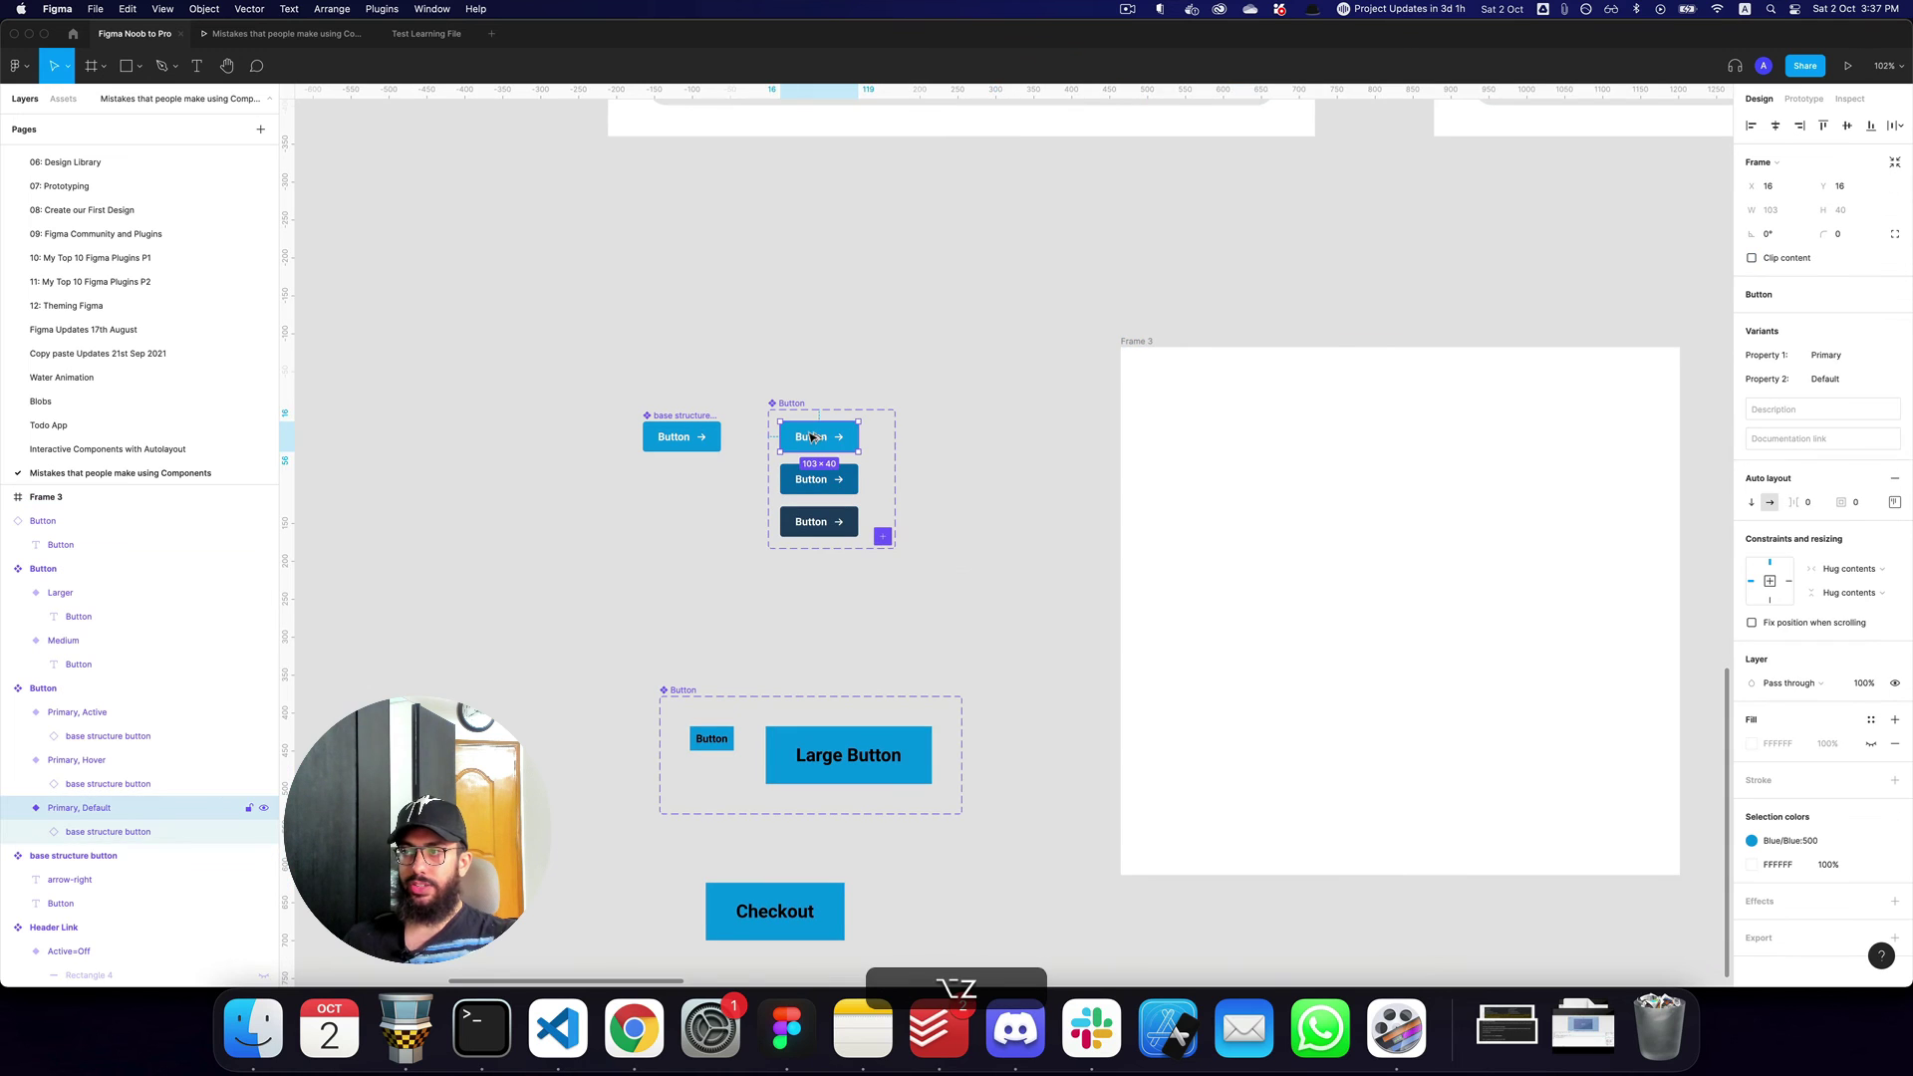
left_click_drag(821, 443, 1402, 616, "alt")
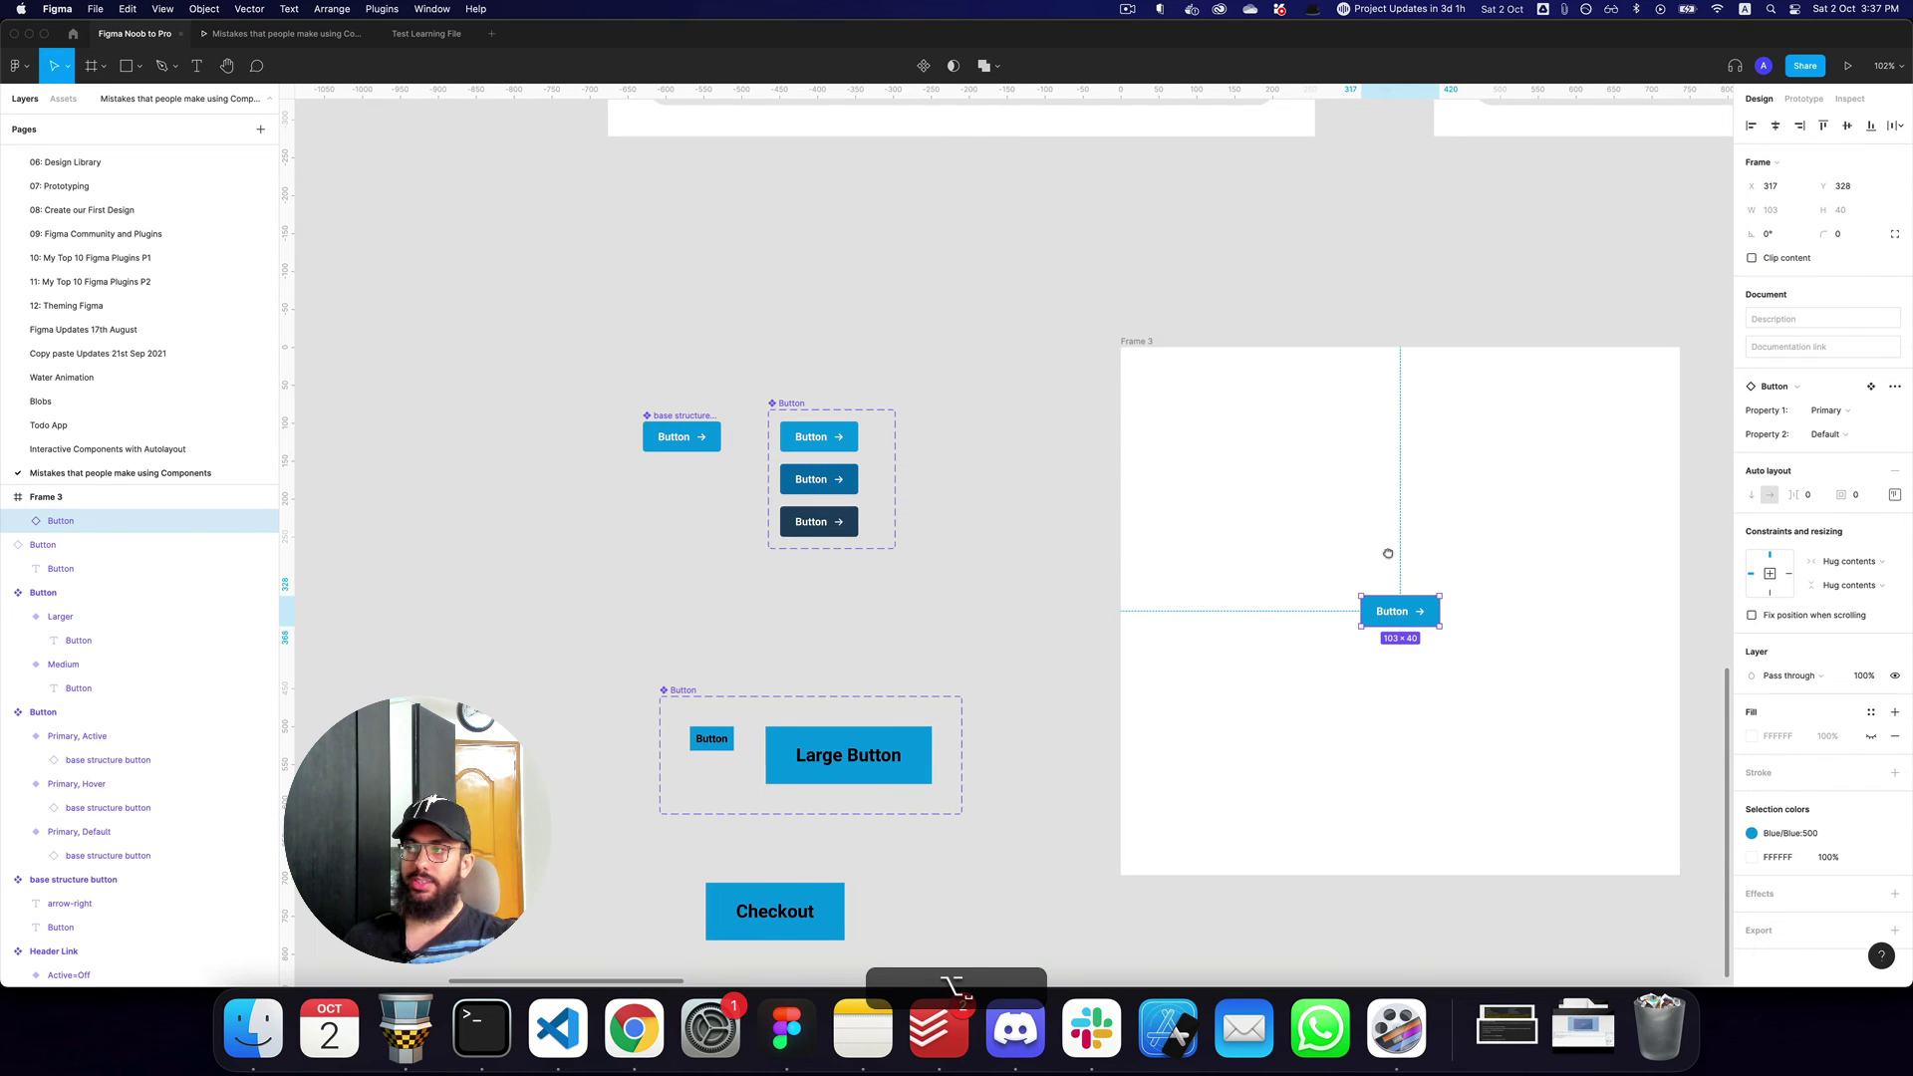
Add a prototype flow starting point to the new frame and name it "Button".
scroll(1384, 551, "right", 4)
scroll(1384, 551, "down", 1)
left_click(955, 278)
left_click(1800, 99)
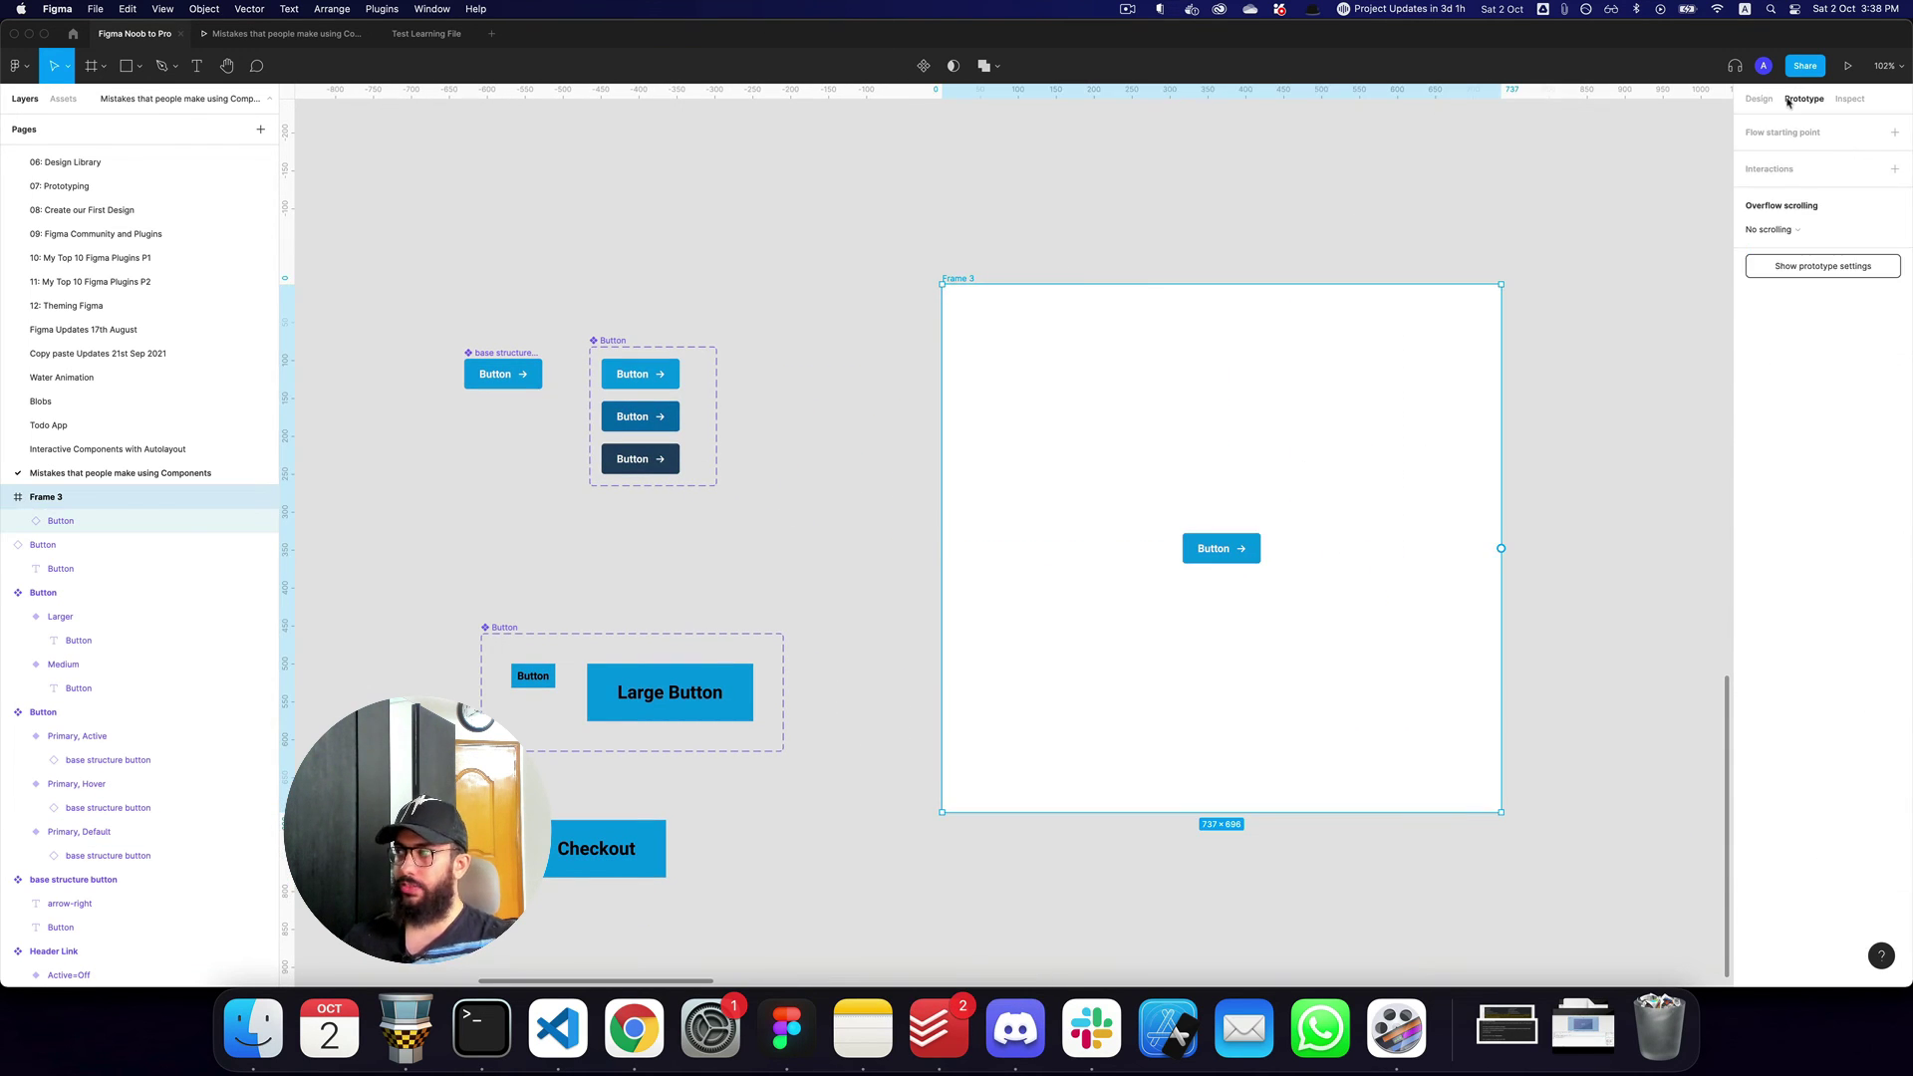
left_click(1892, 133)
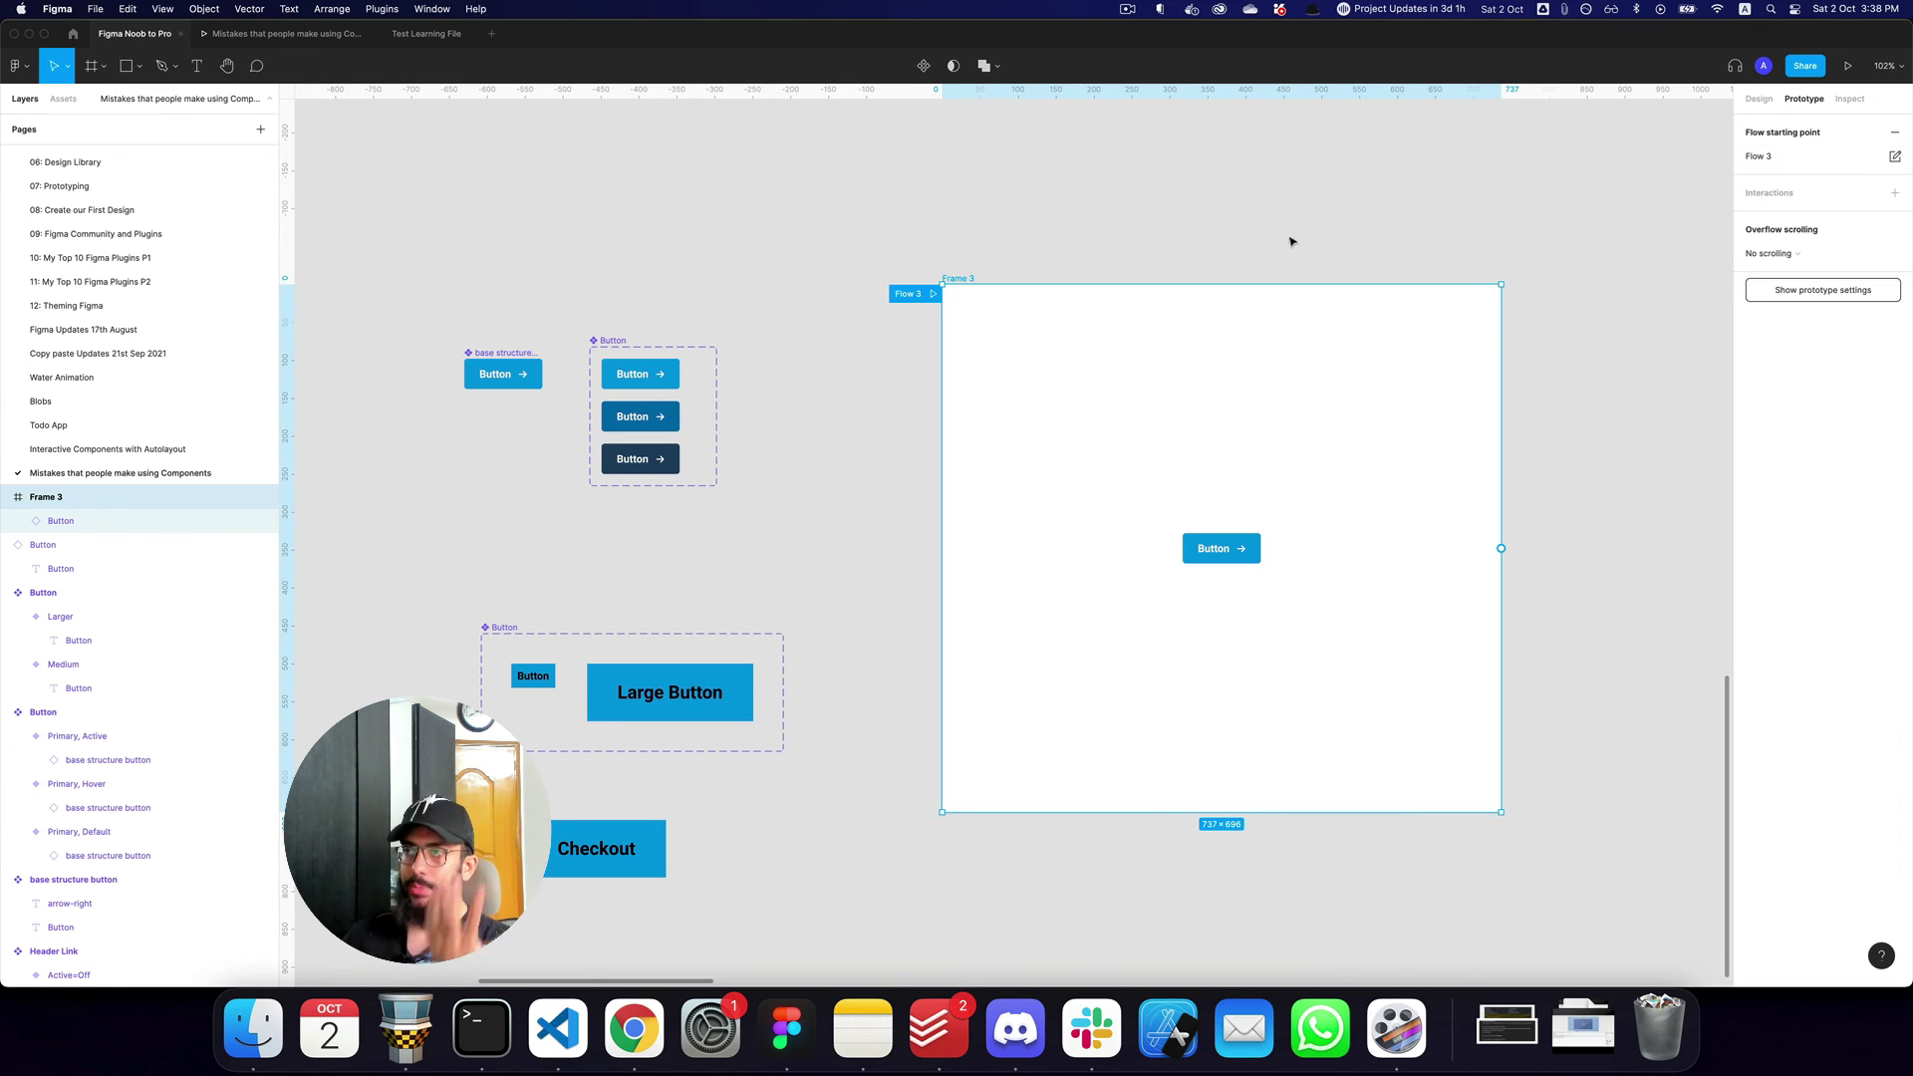
double_click(1790, 162)
type("Button")
key("Return")
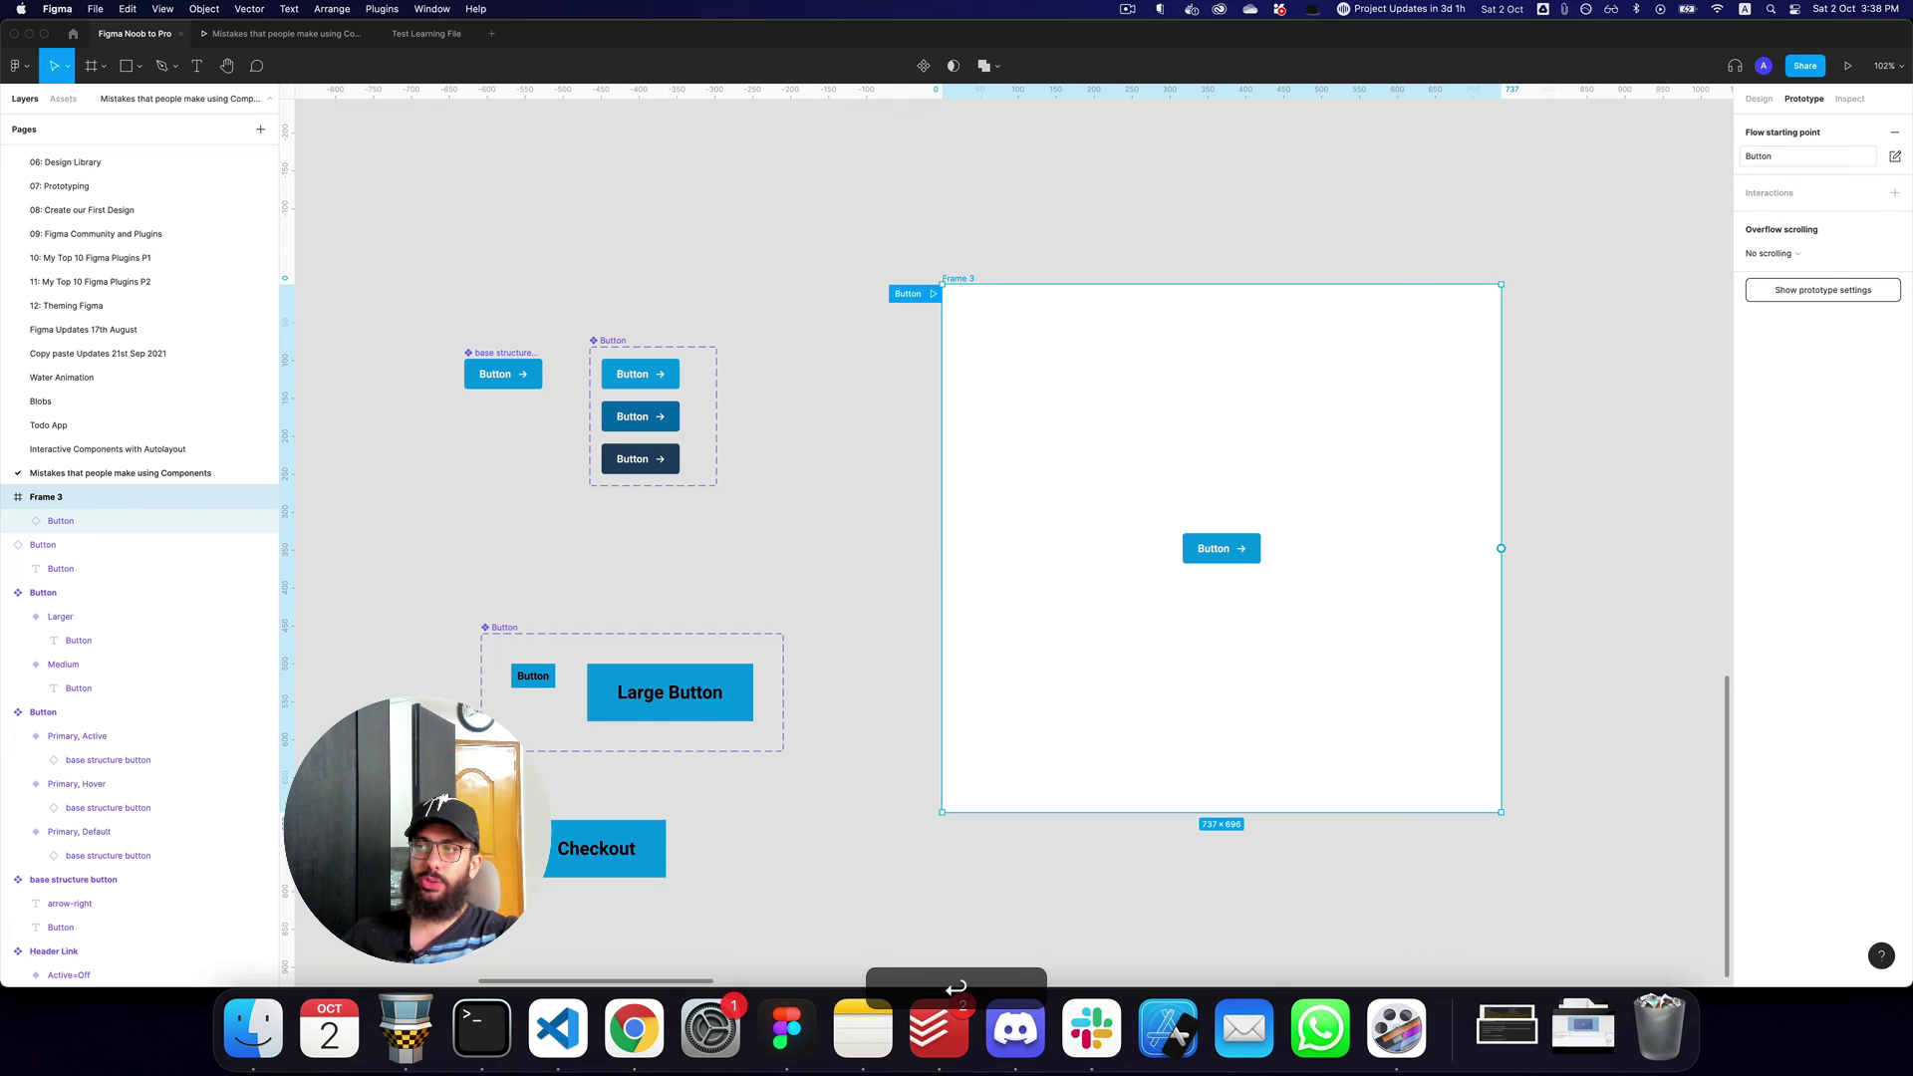
Connect the Primary, Default variant to the Primary, Hover variant with a Change to interaction triggered While hovering.
left_click(638, 372)
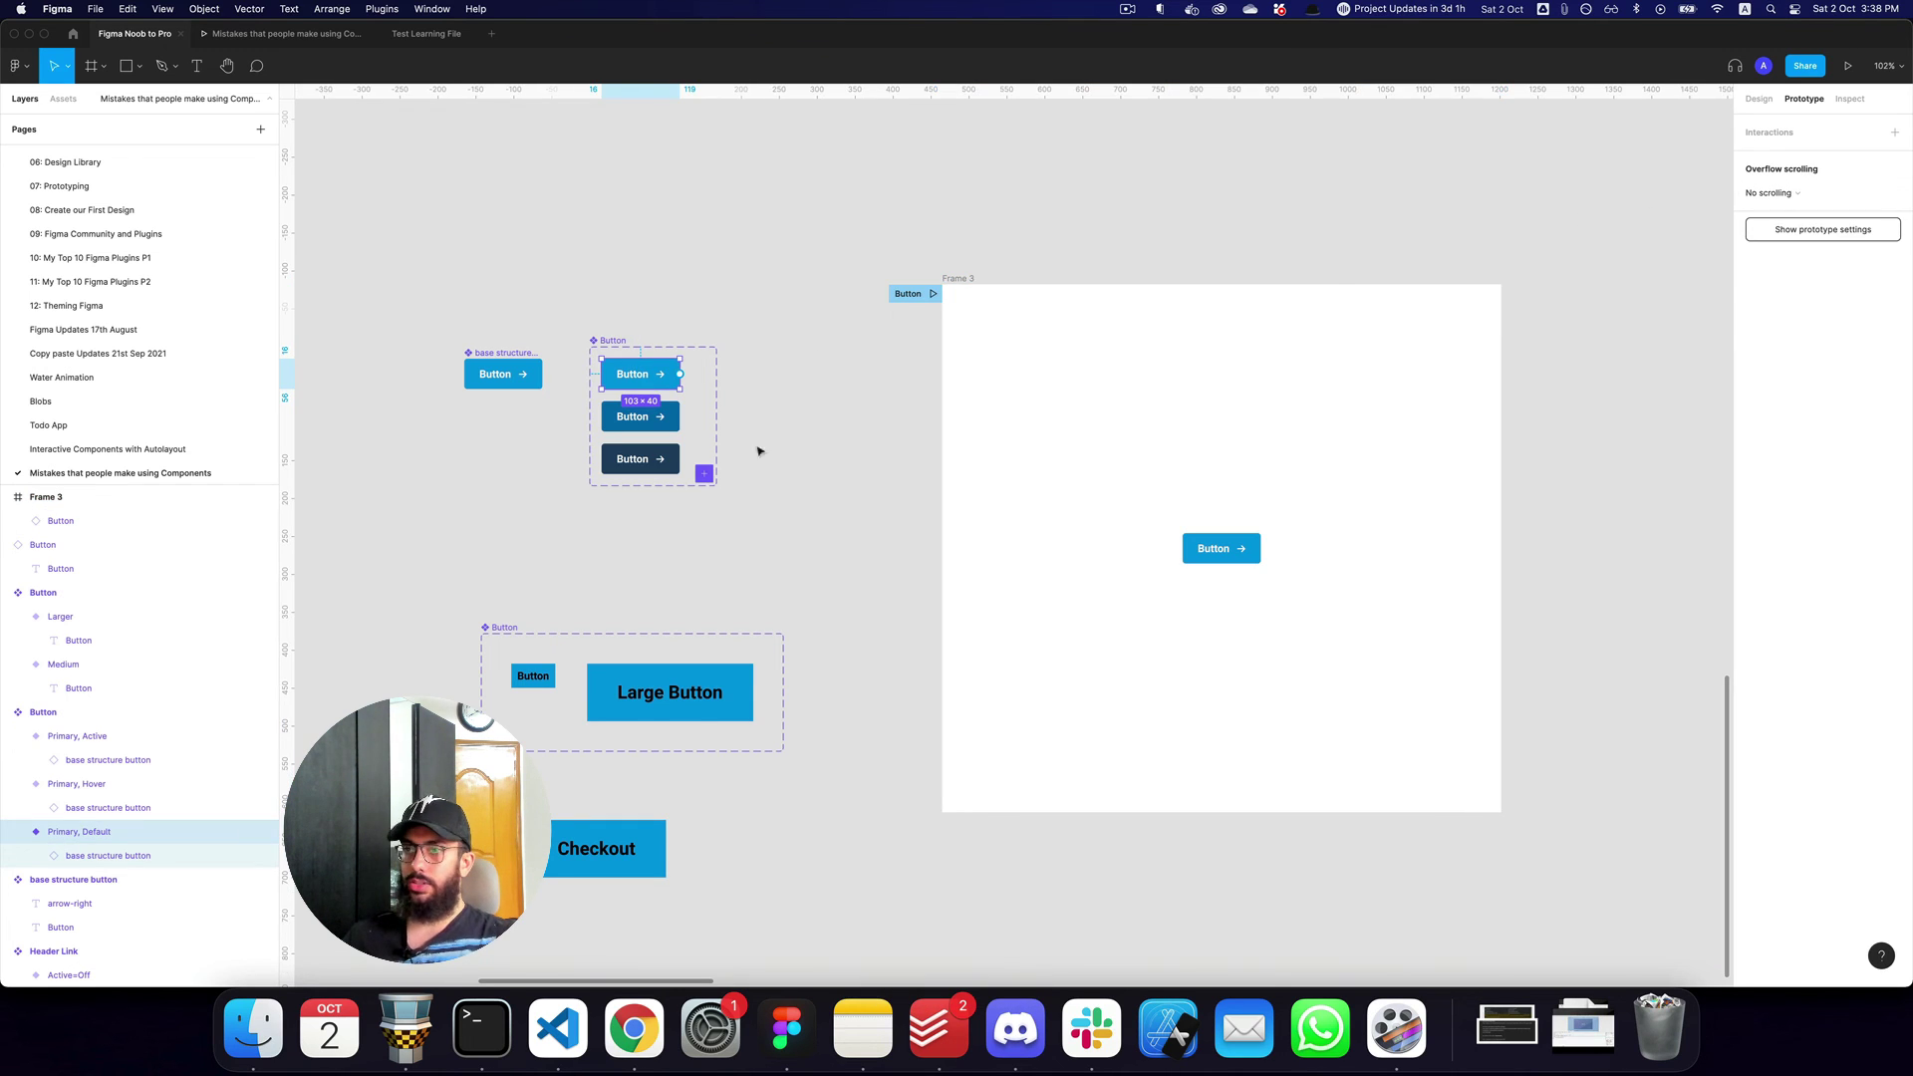
scroll(577, 433, "up", 5)
left_click_drag(789, 312, 759, 402)
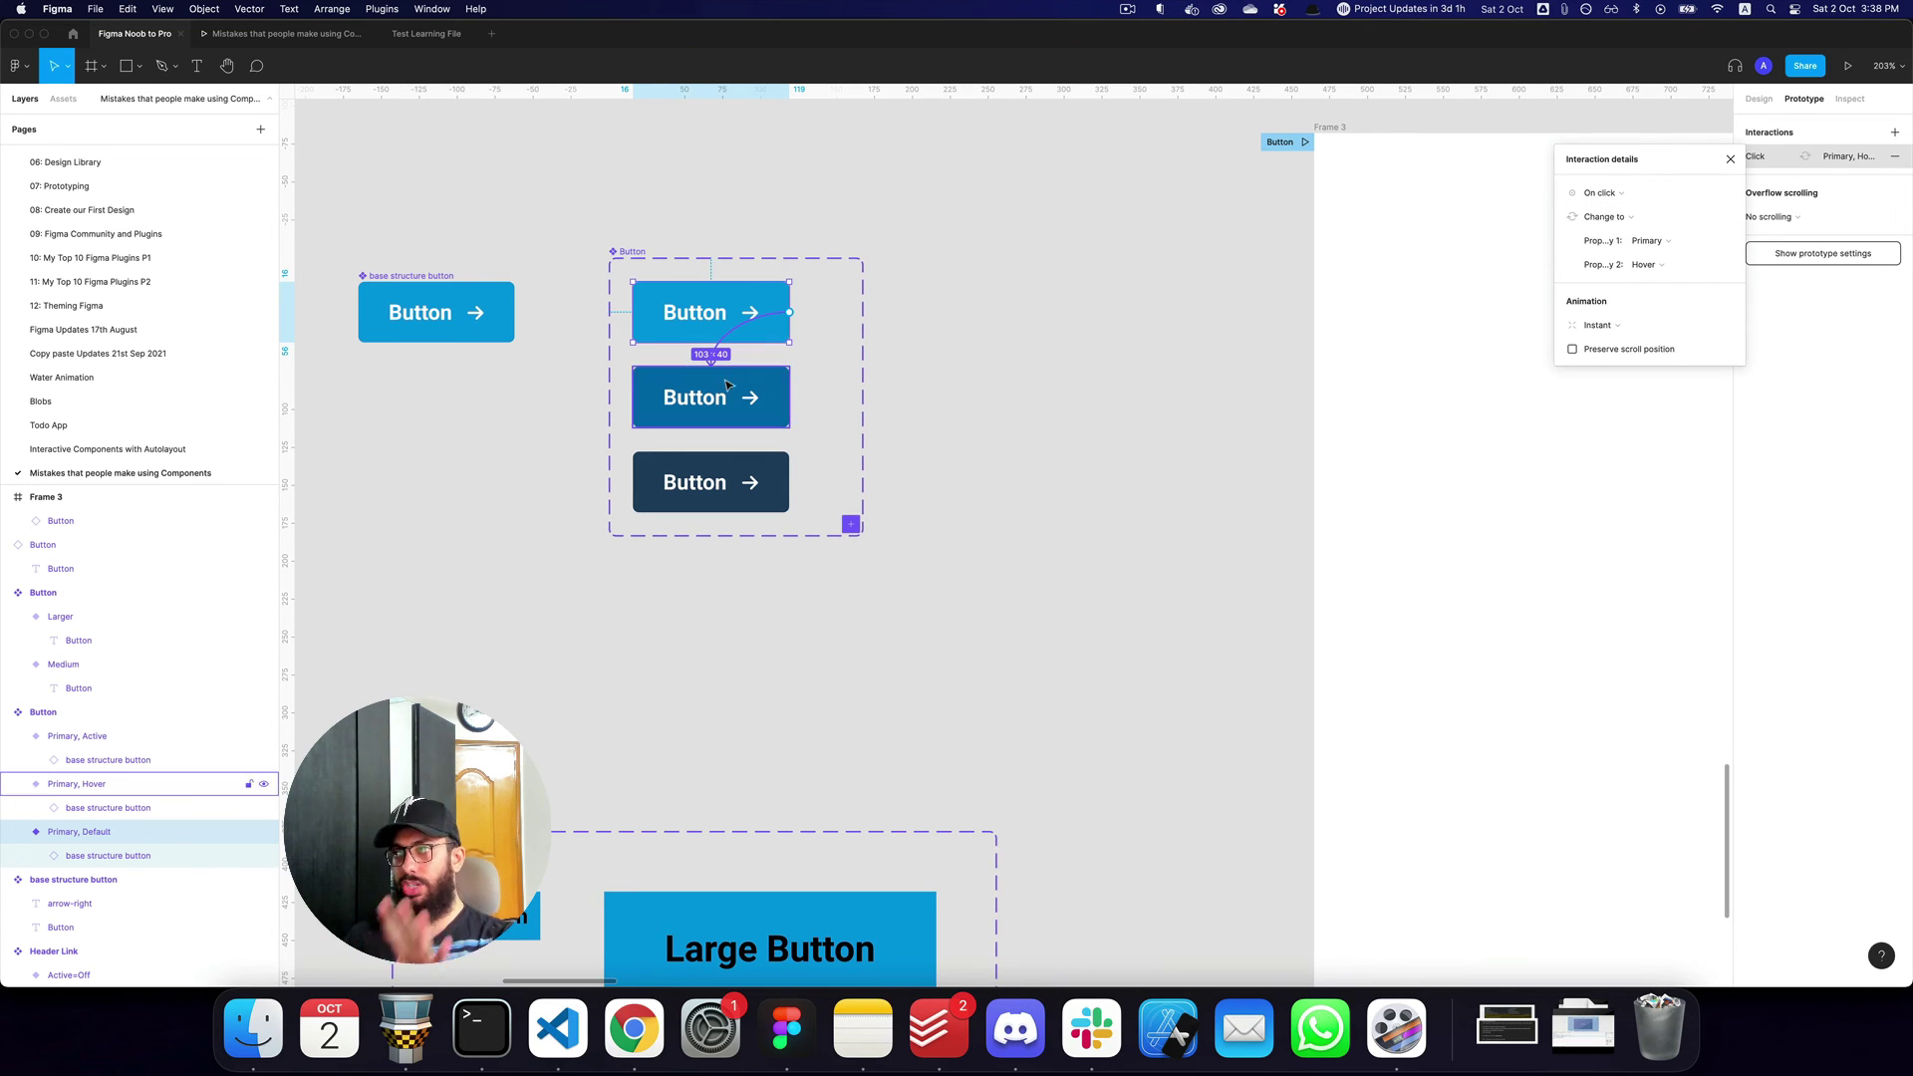
left_click(1621, 195)
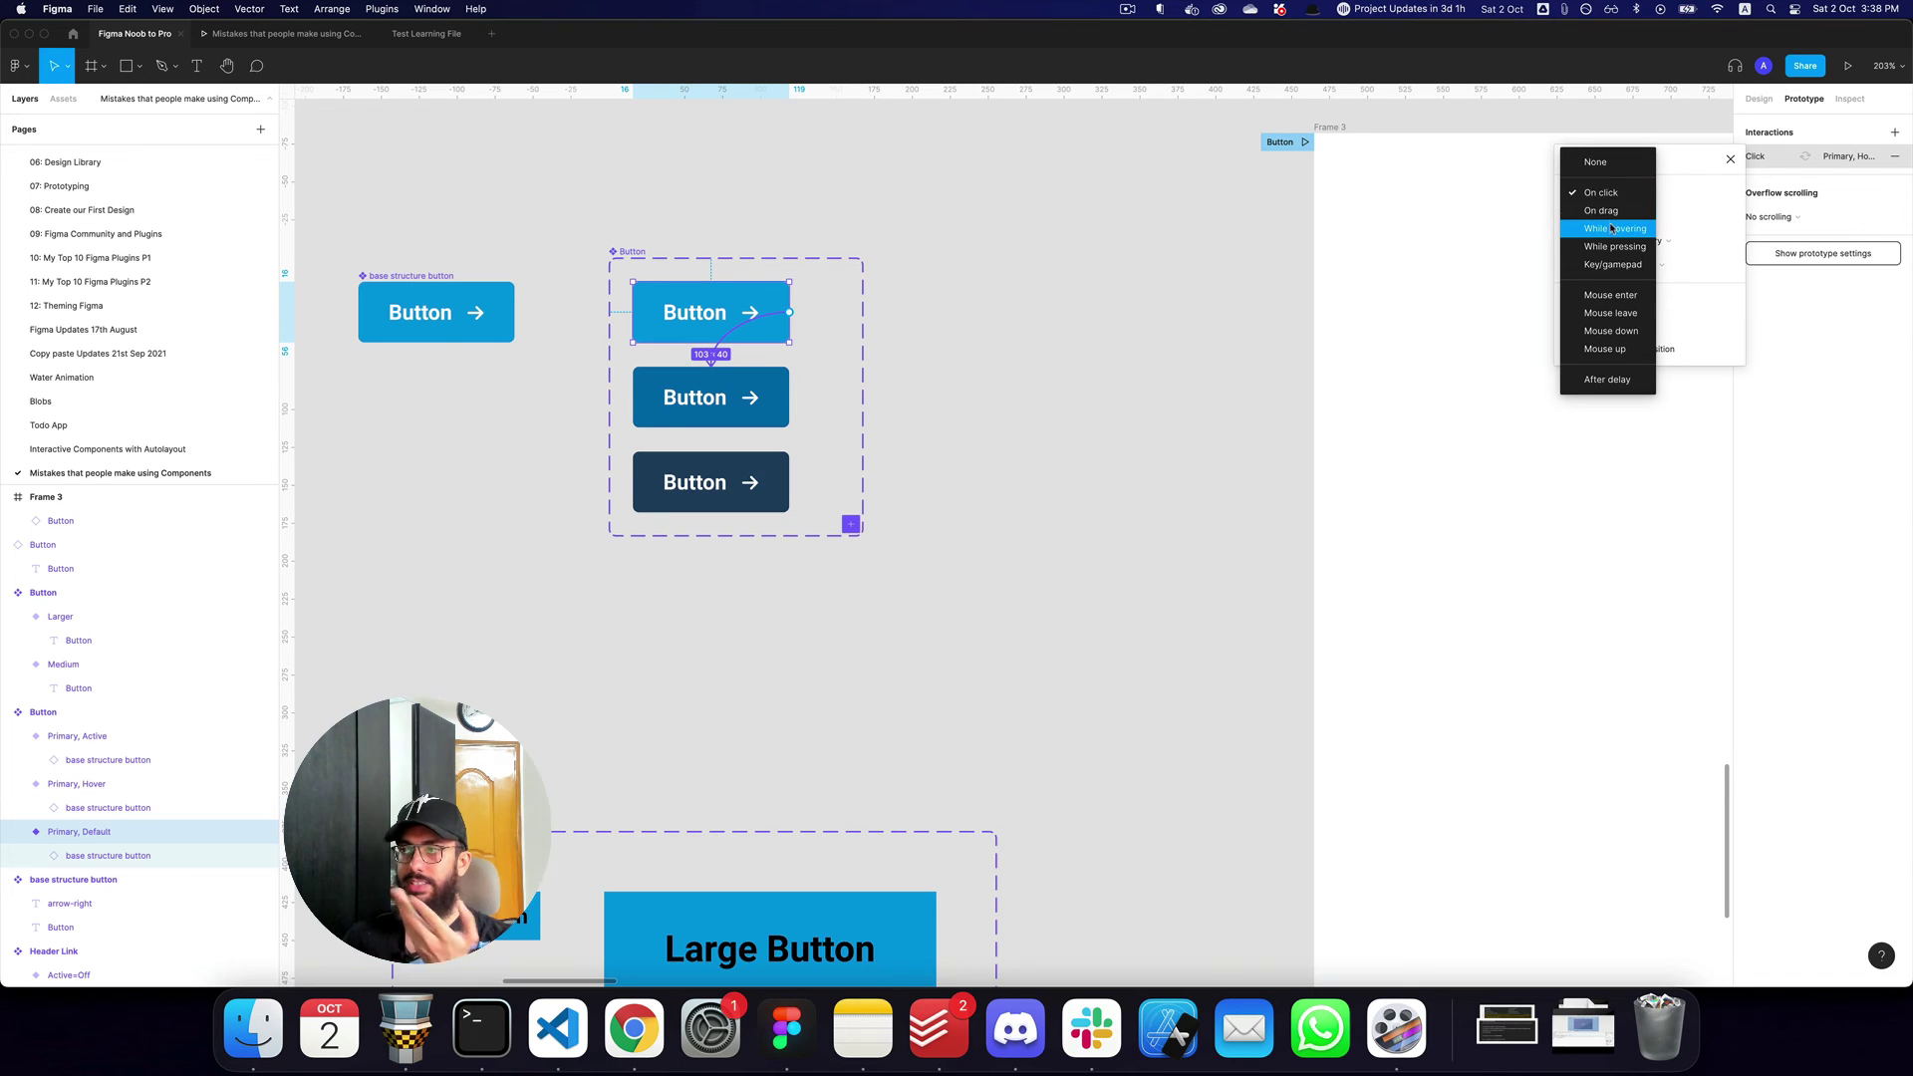
left_click(1611, 230)
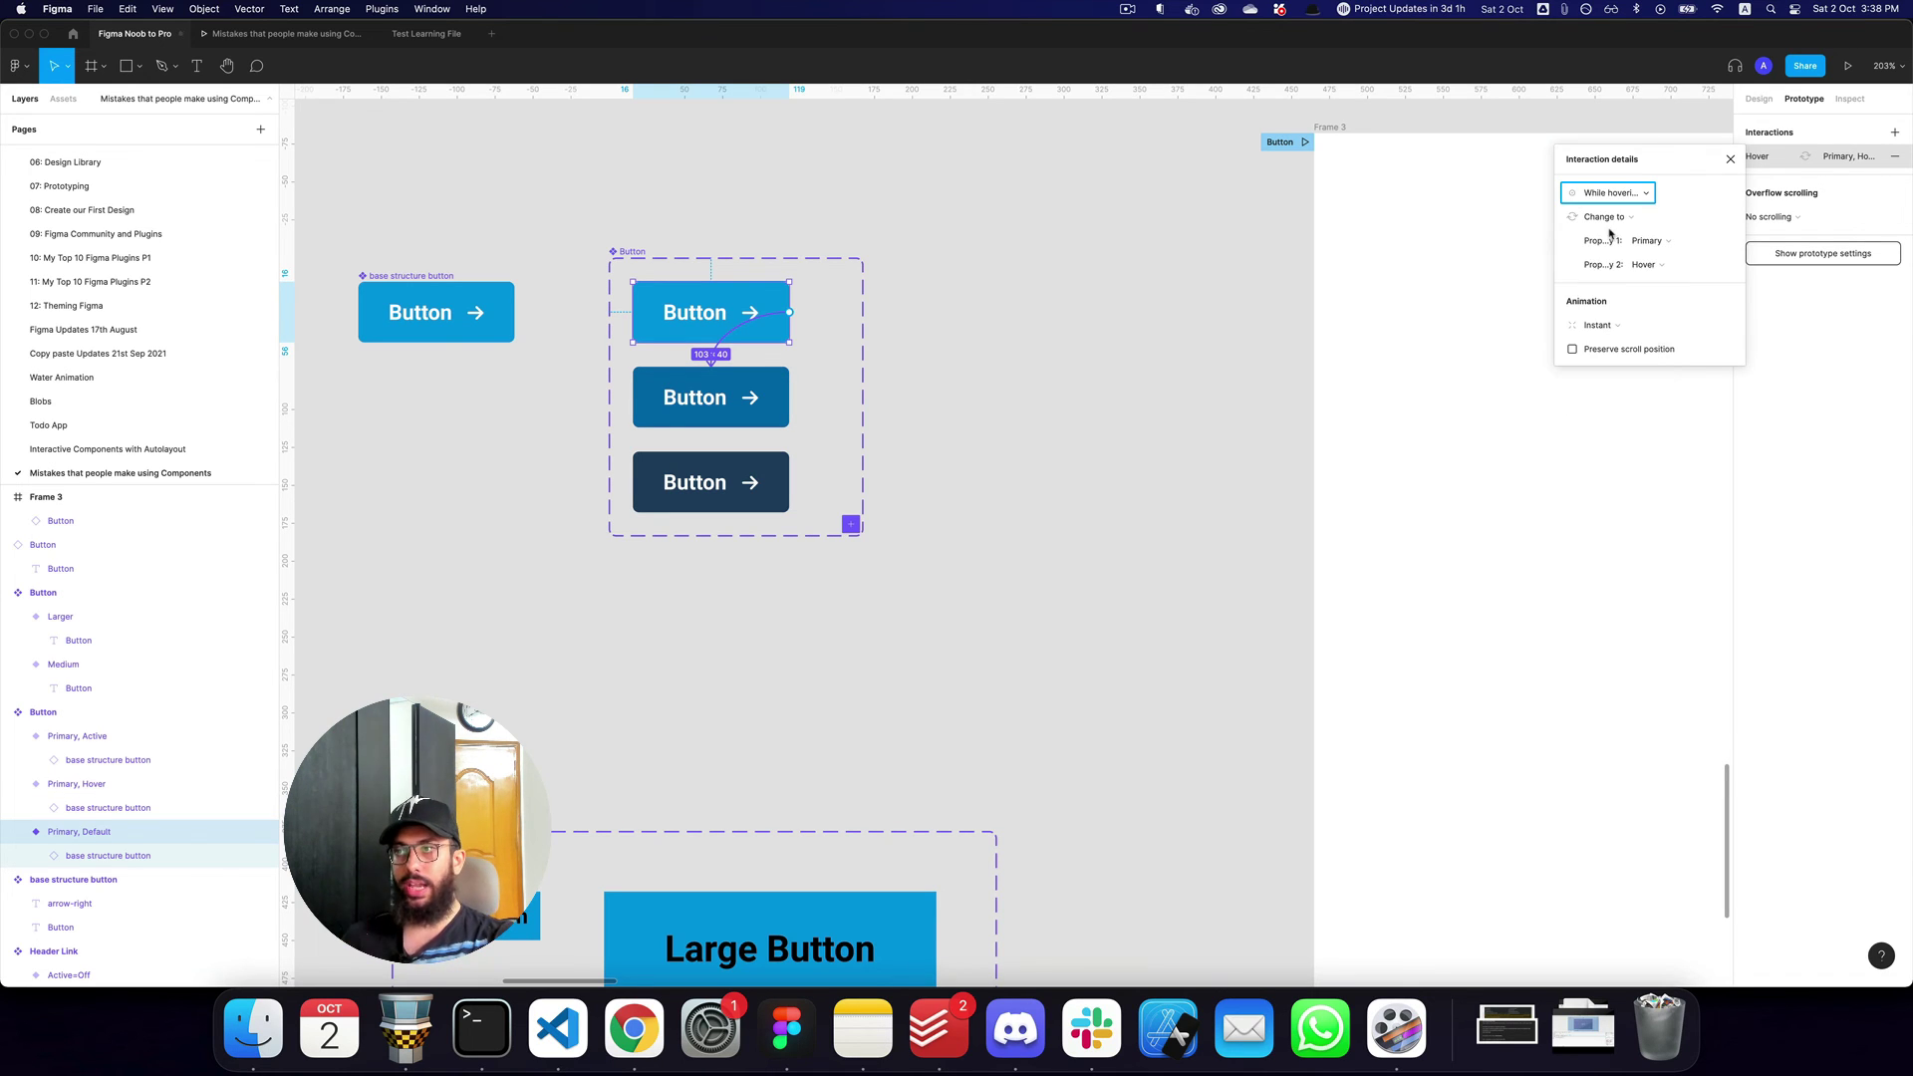
Connect the Primary, Hover variant to the Primary, Active variant with a Change to interaction triggered On click.
left_click(787, 401)
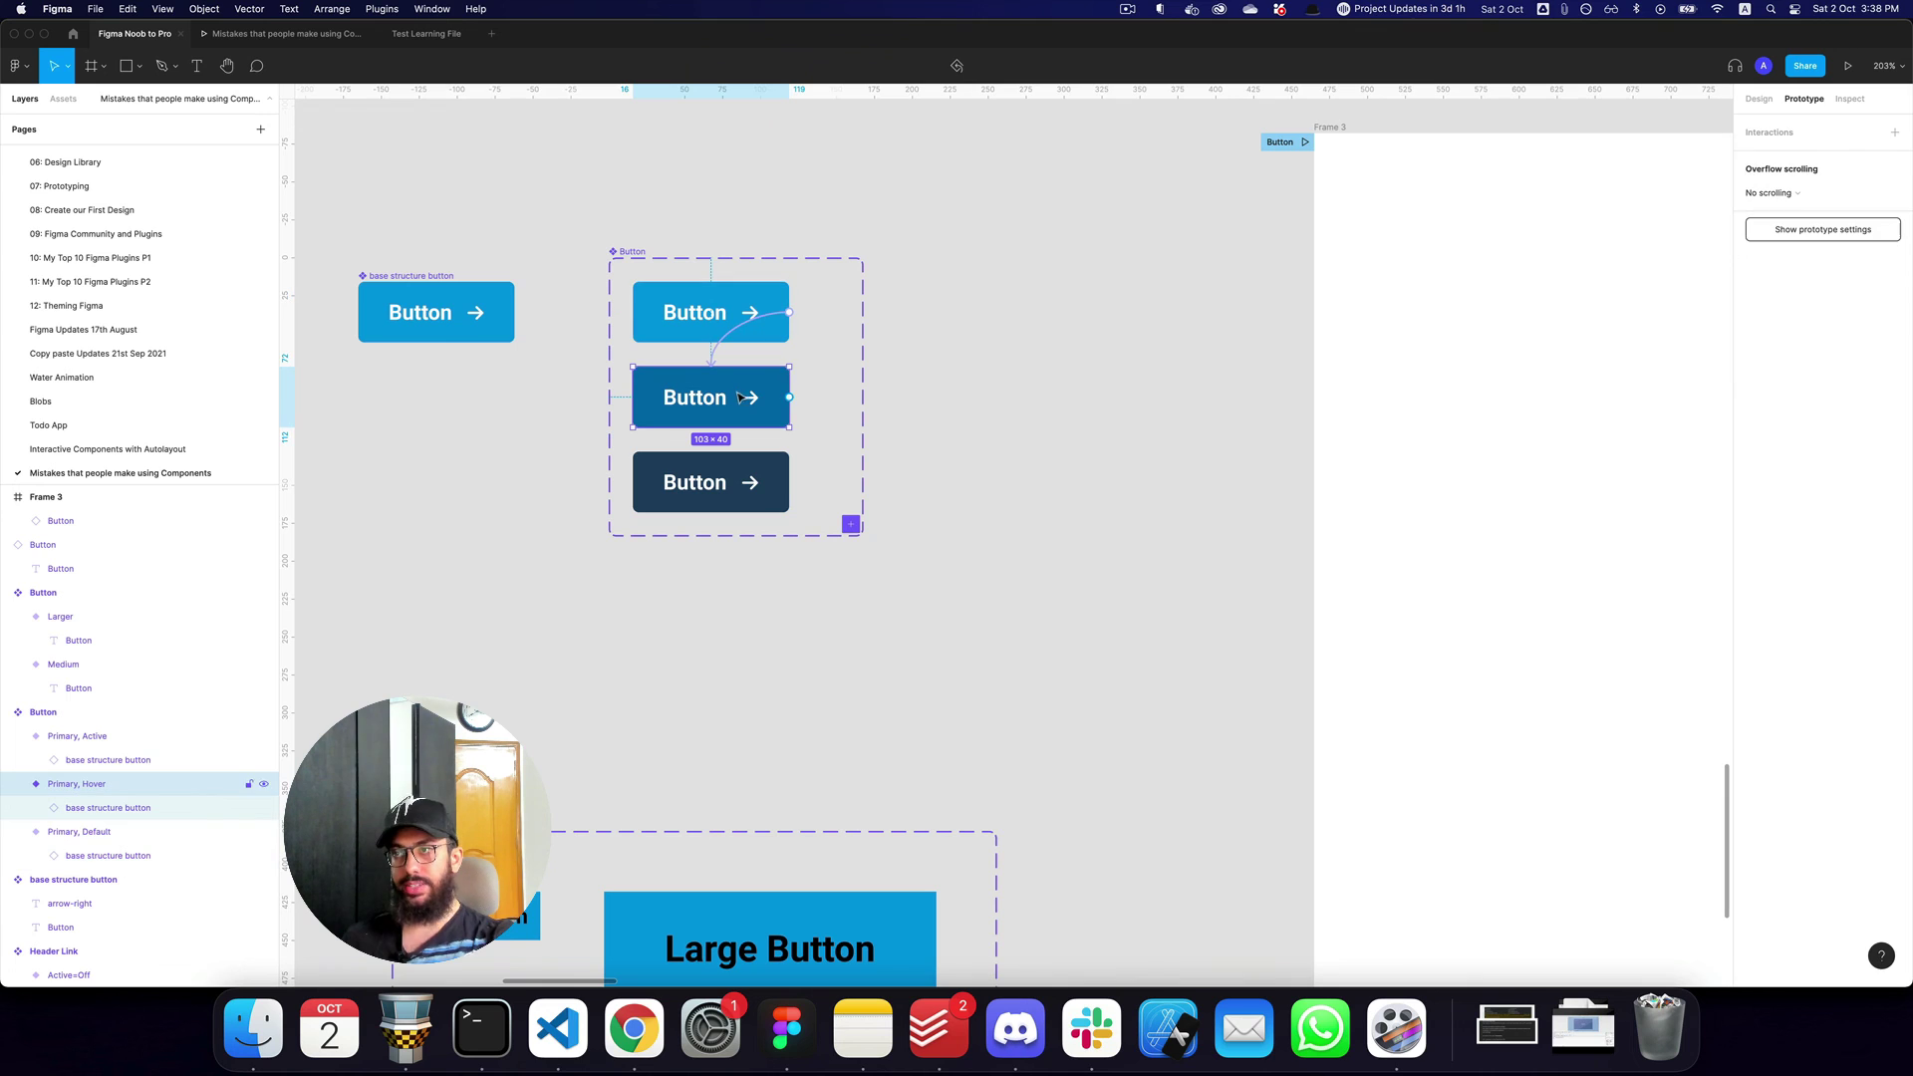
left_click_drag(789, 398, 738, 473)
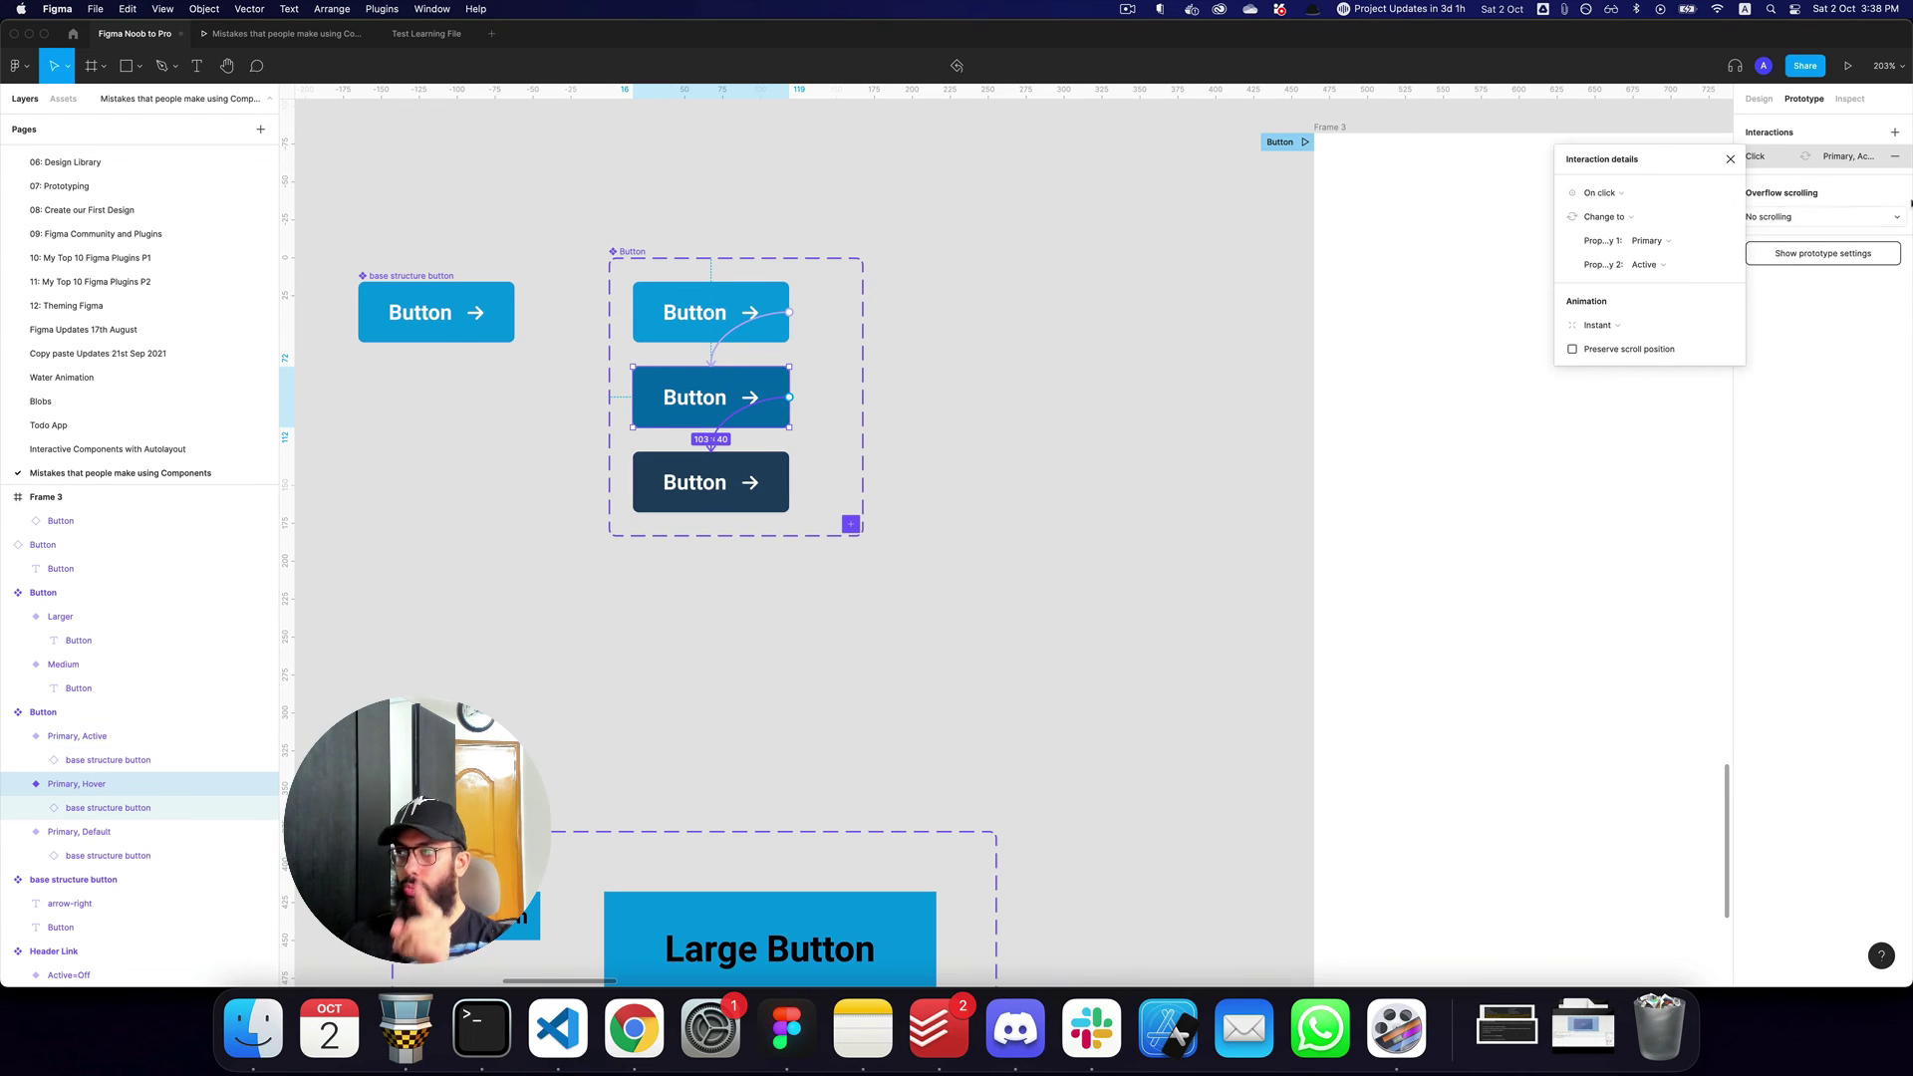
left_click(1614, 194)
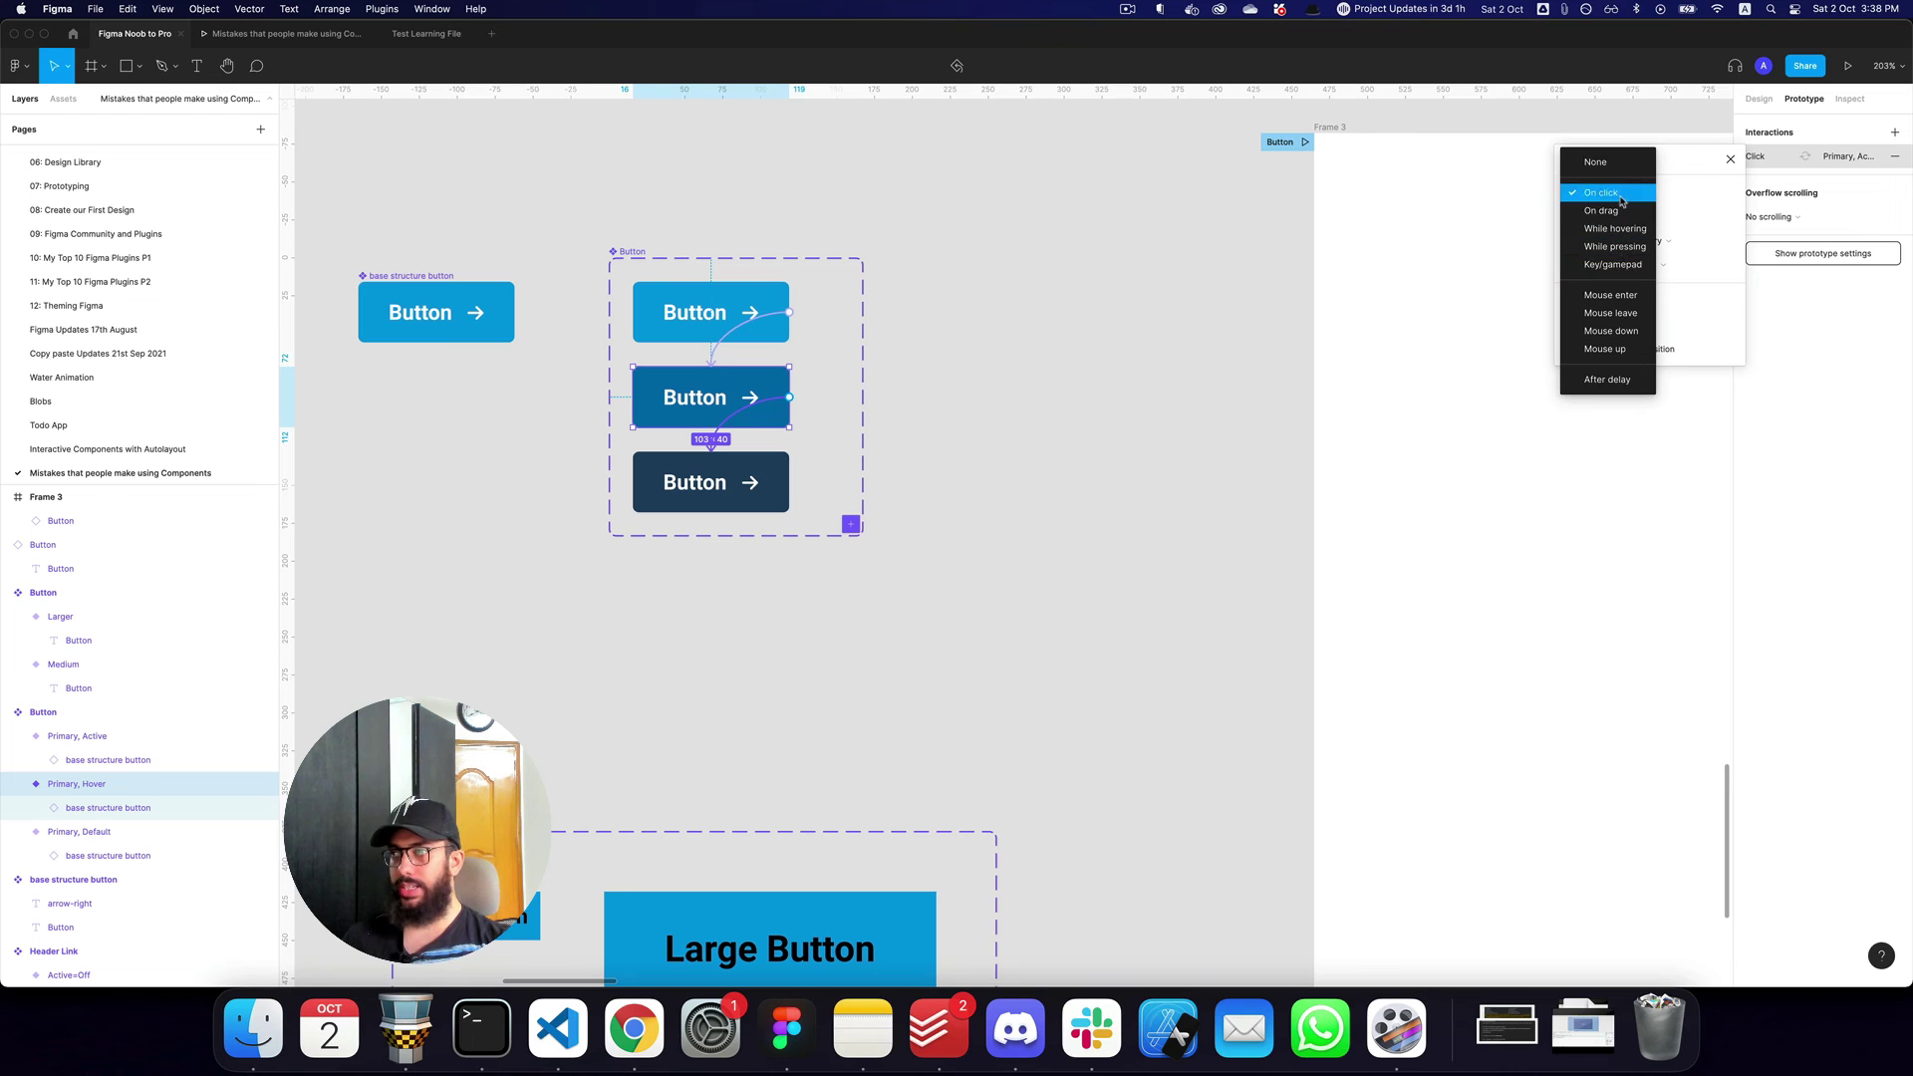
left_click(1601, 193)
left_click(1283, 325)
Open the "Button" flow in the prototype view and test the button's hover and click states.
key("super+3")
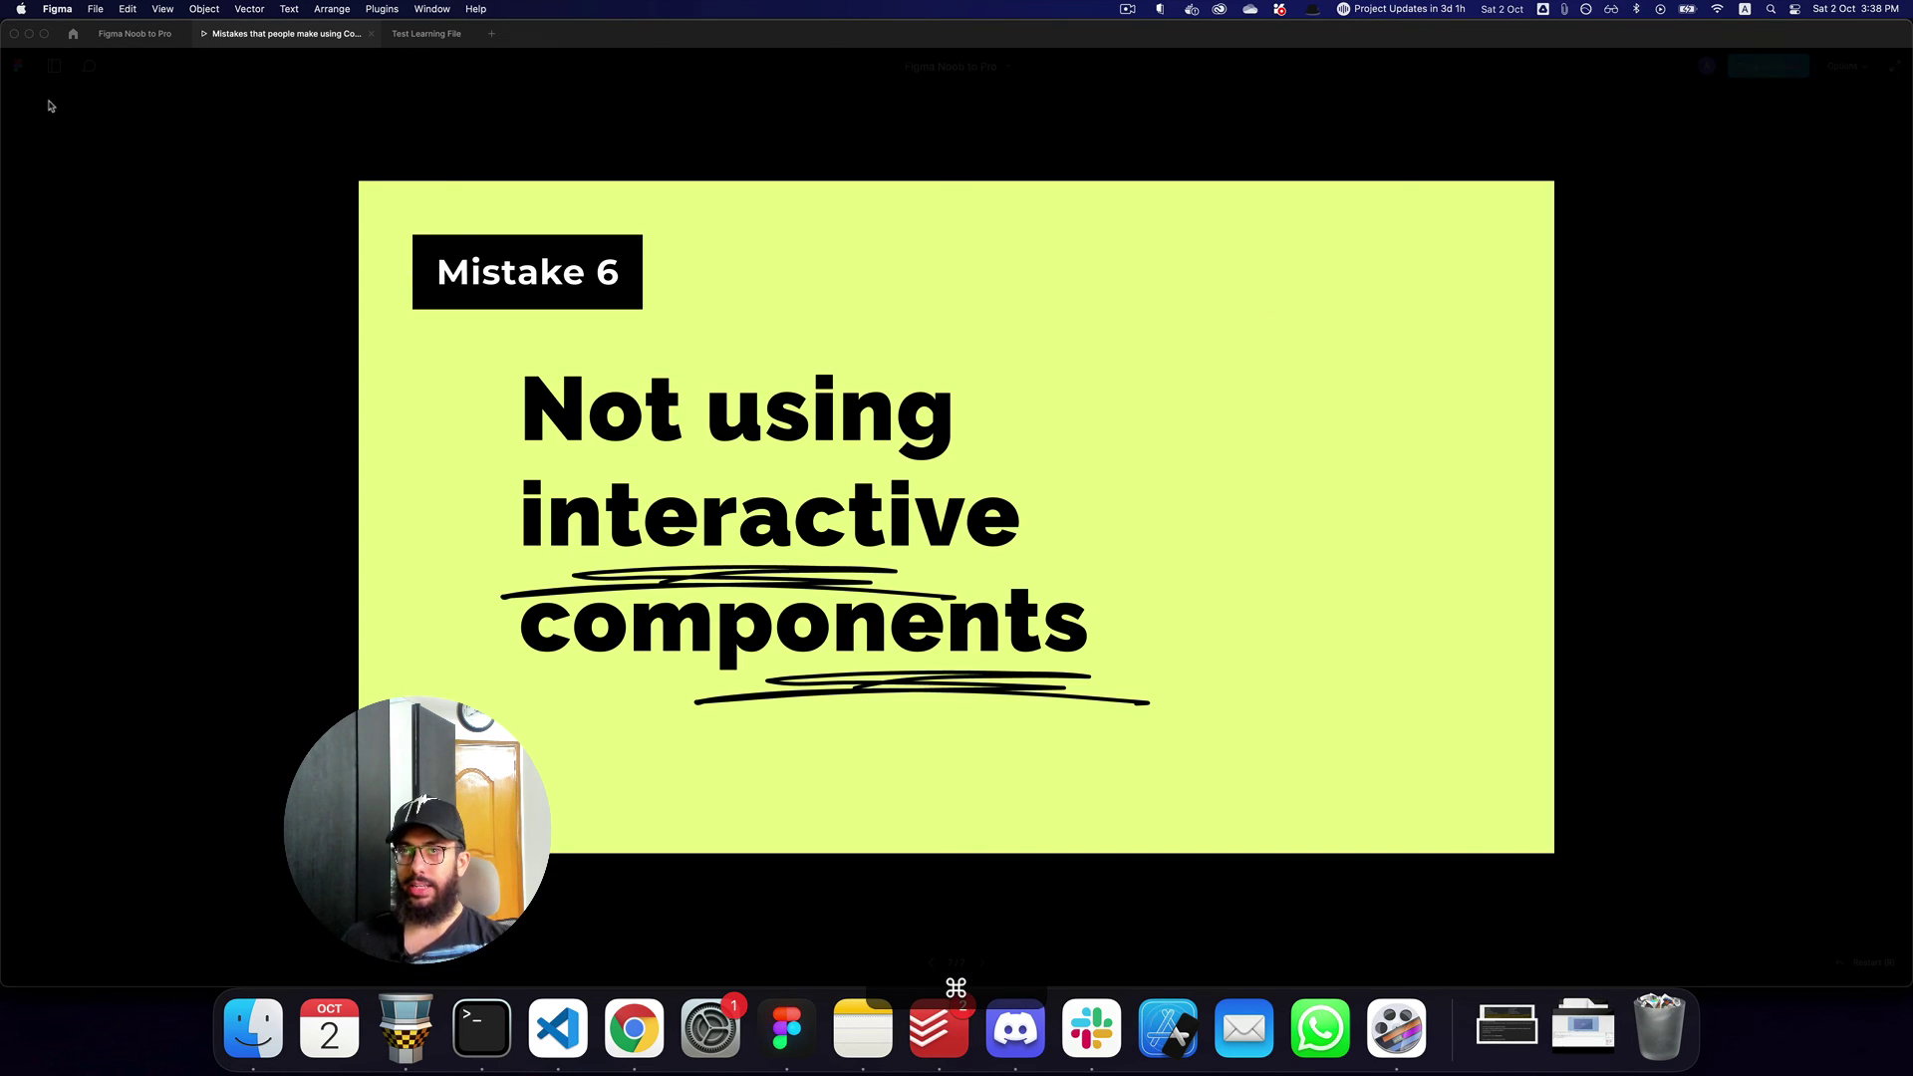
left_click(54, 66)
left_click(41, 154)
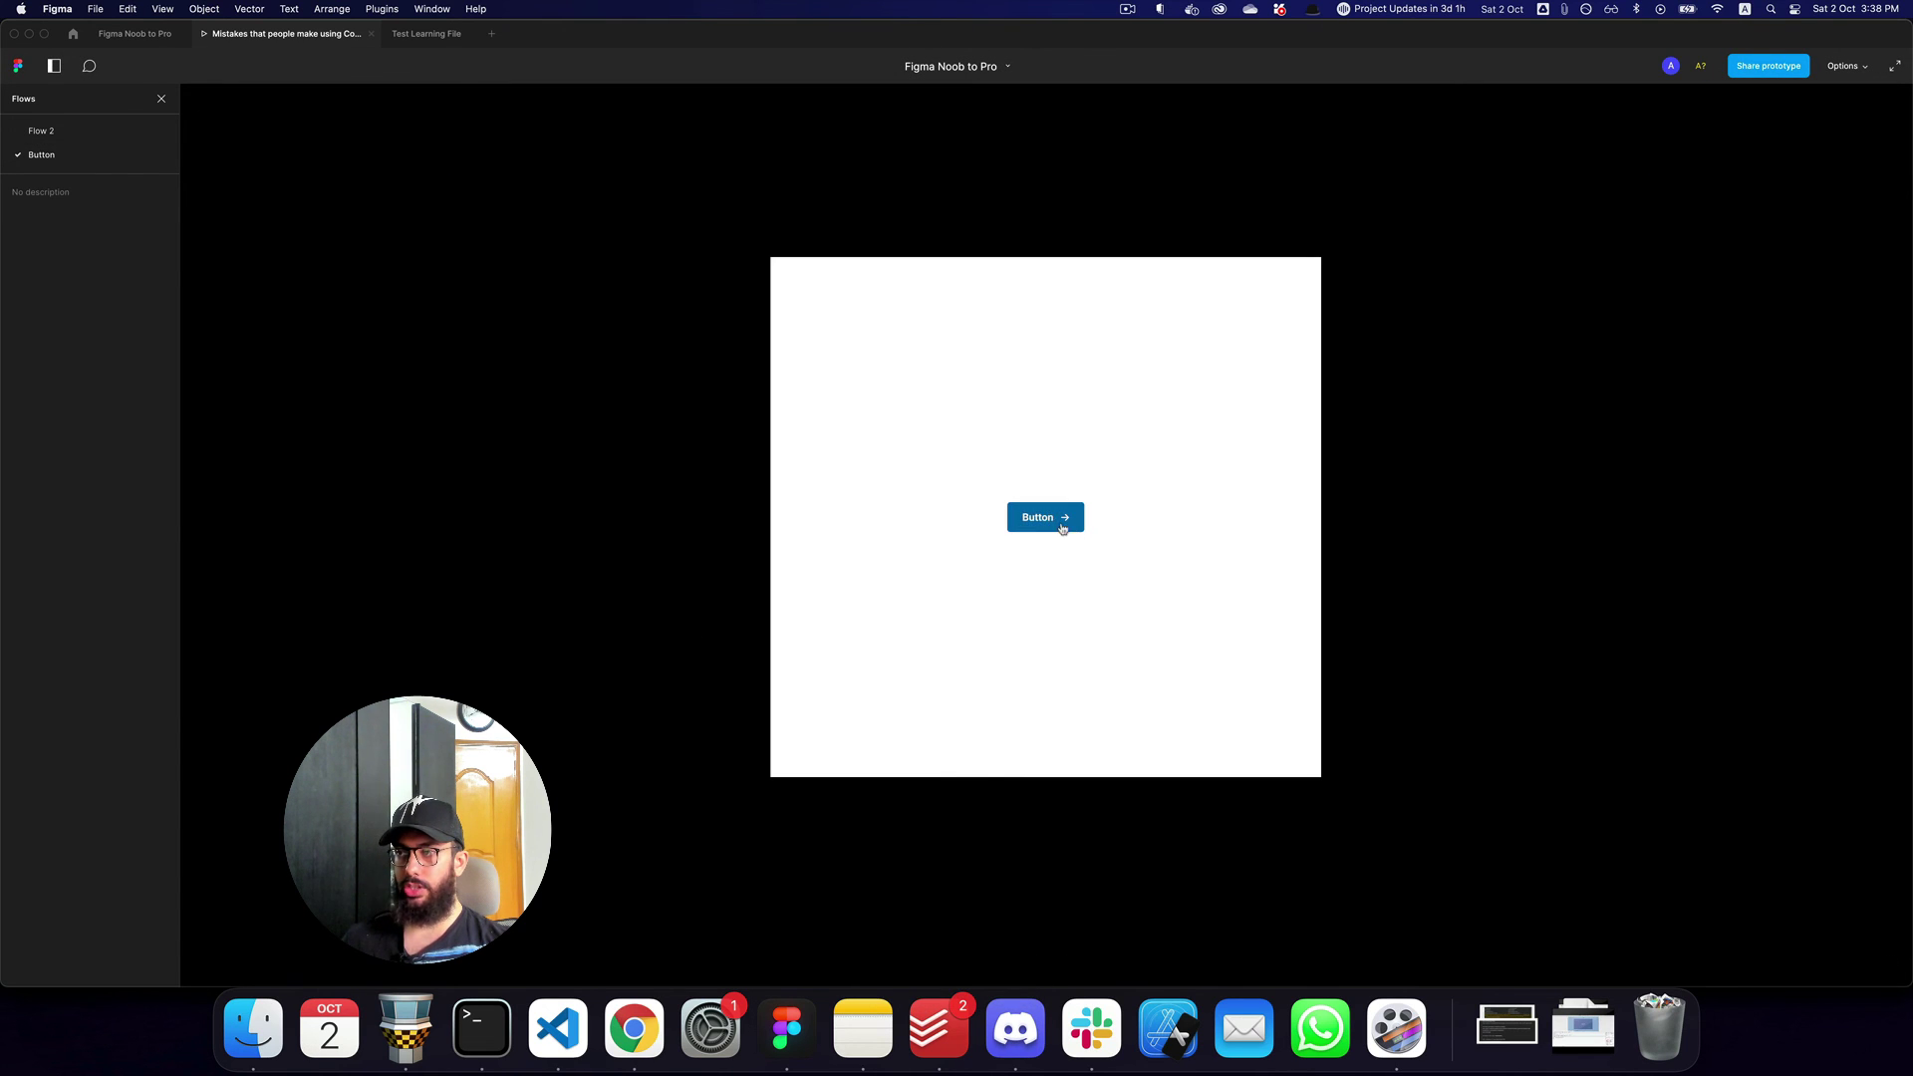
key("z")
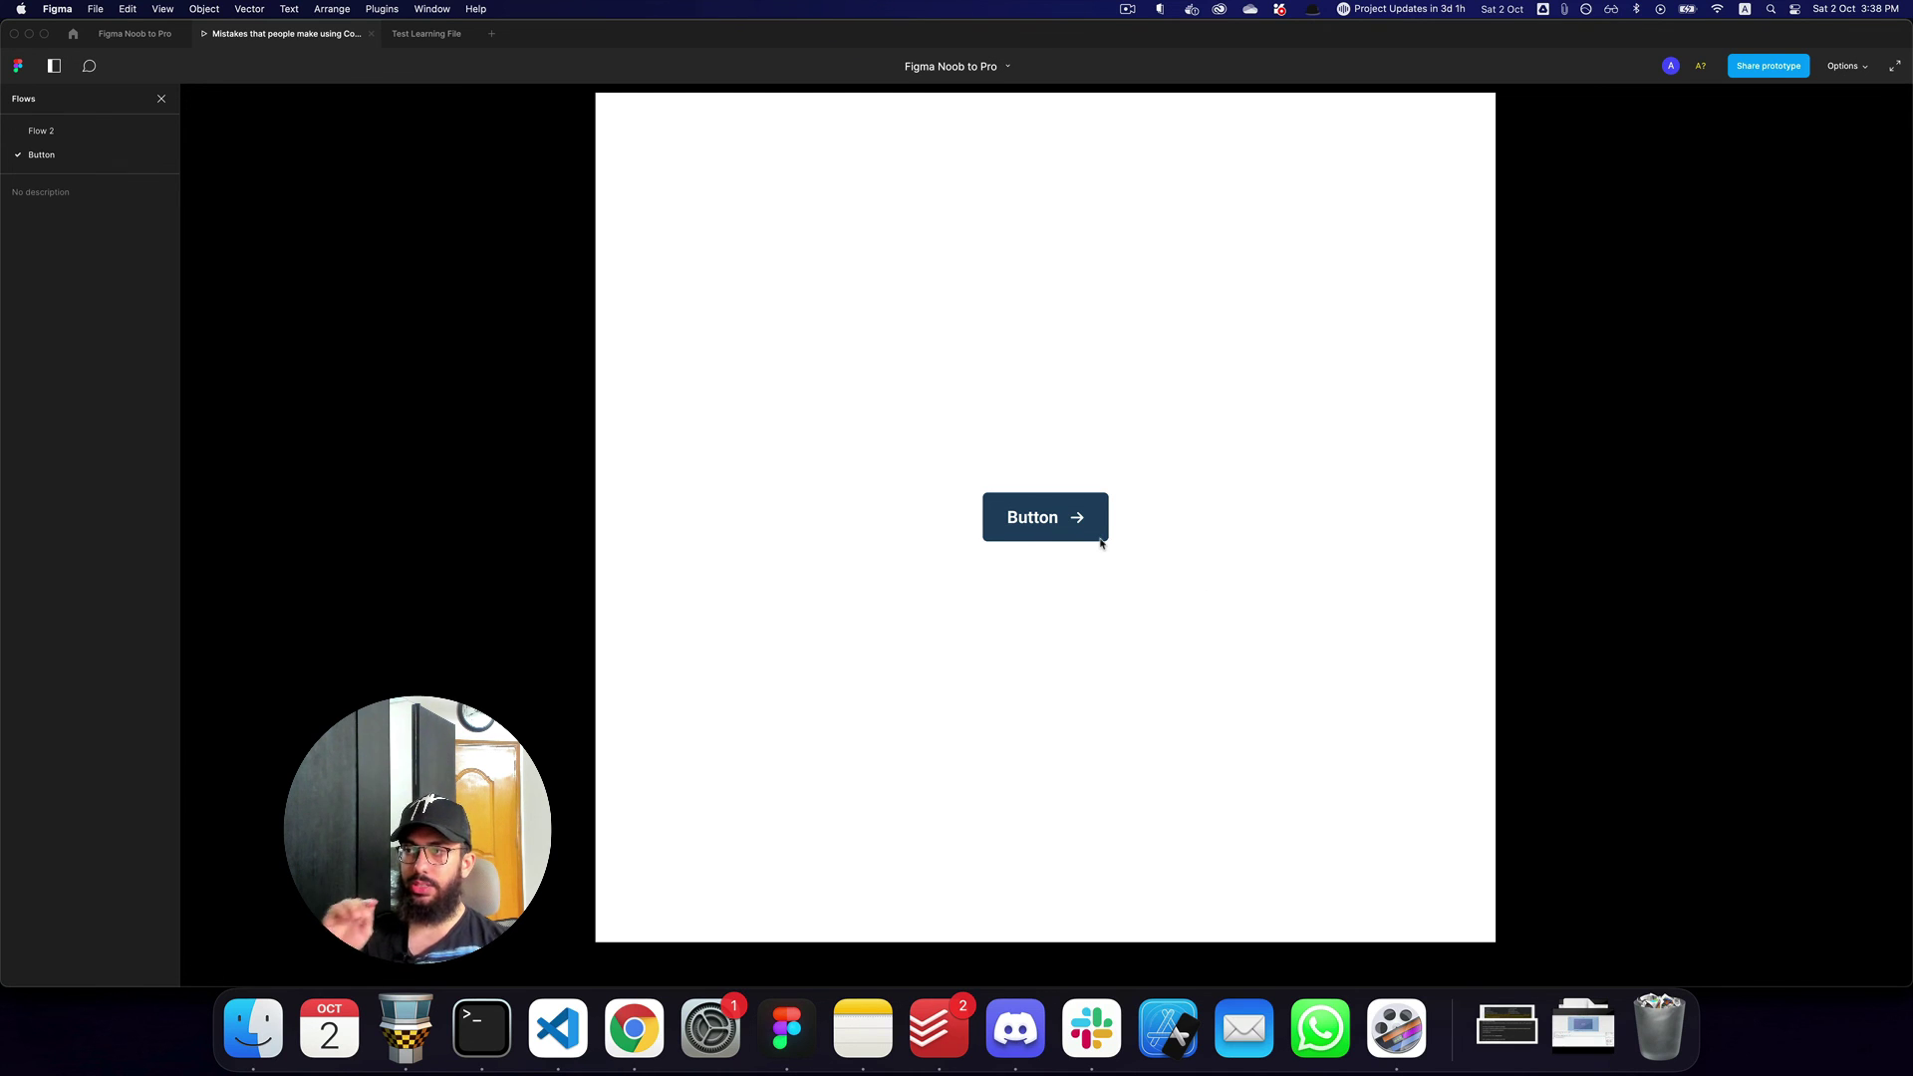
Change the trigger of the Hover-to-Active interaction in the Button set to While pressing.
key("super+2")
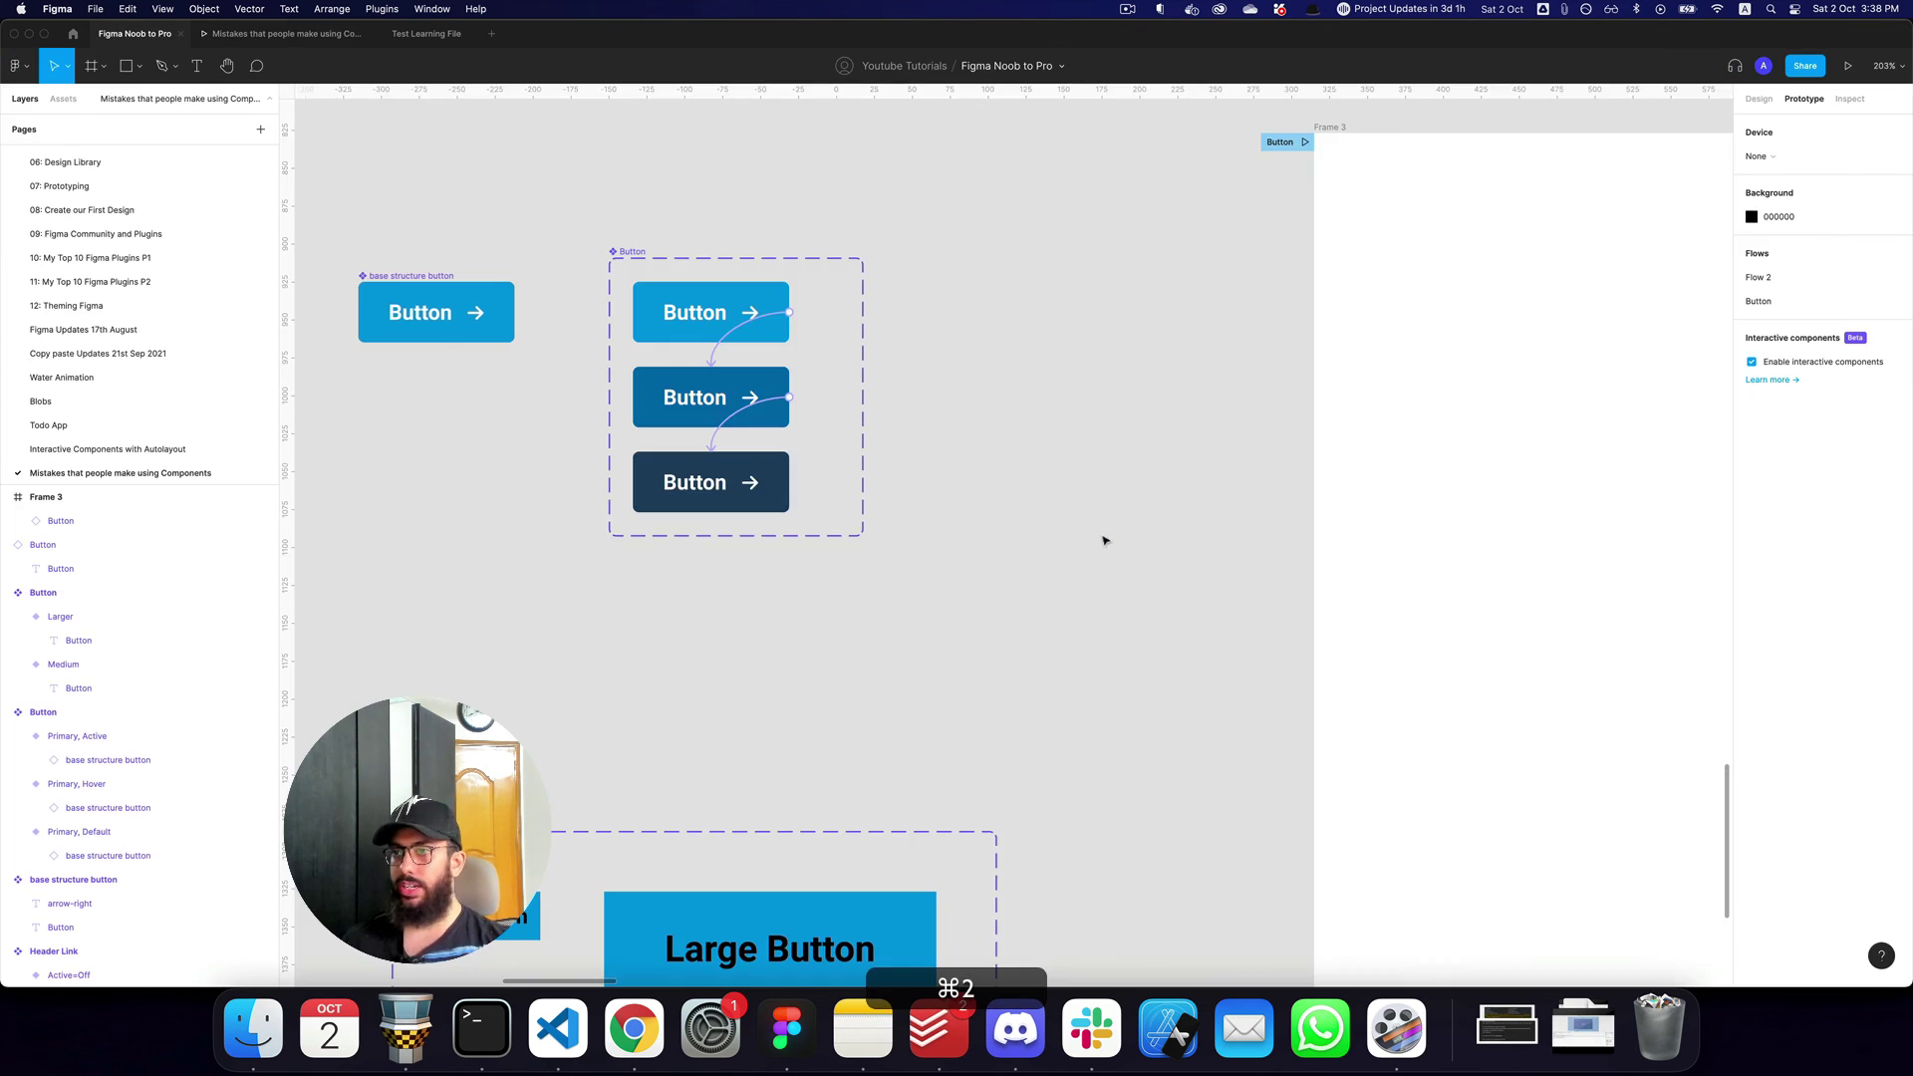
left_click(716, 443)
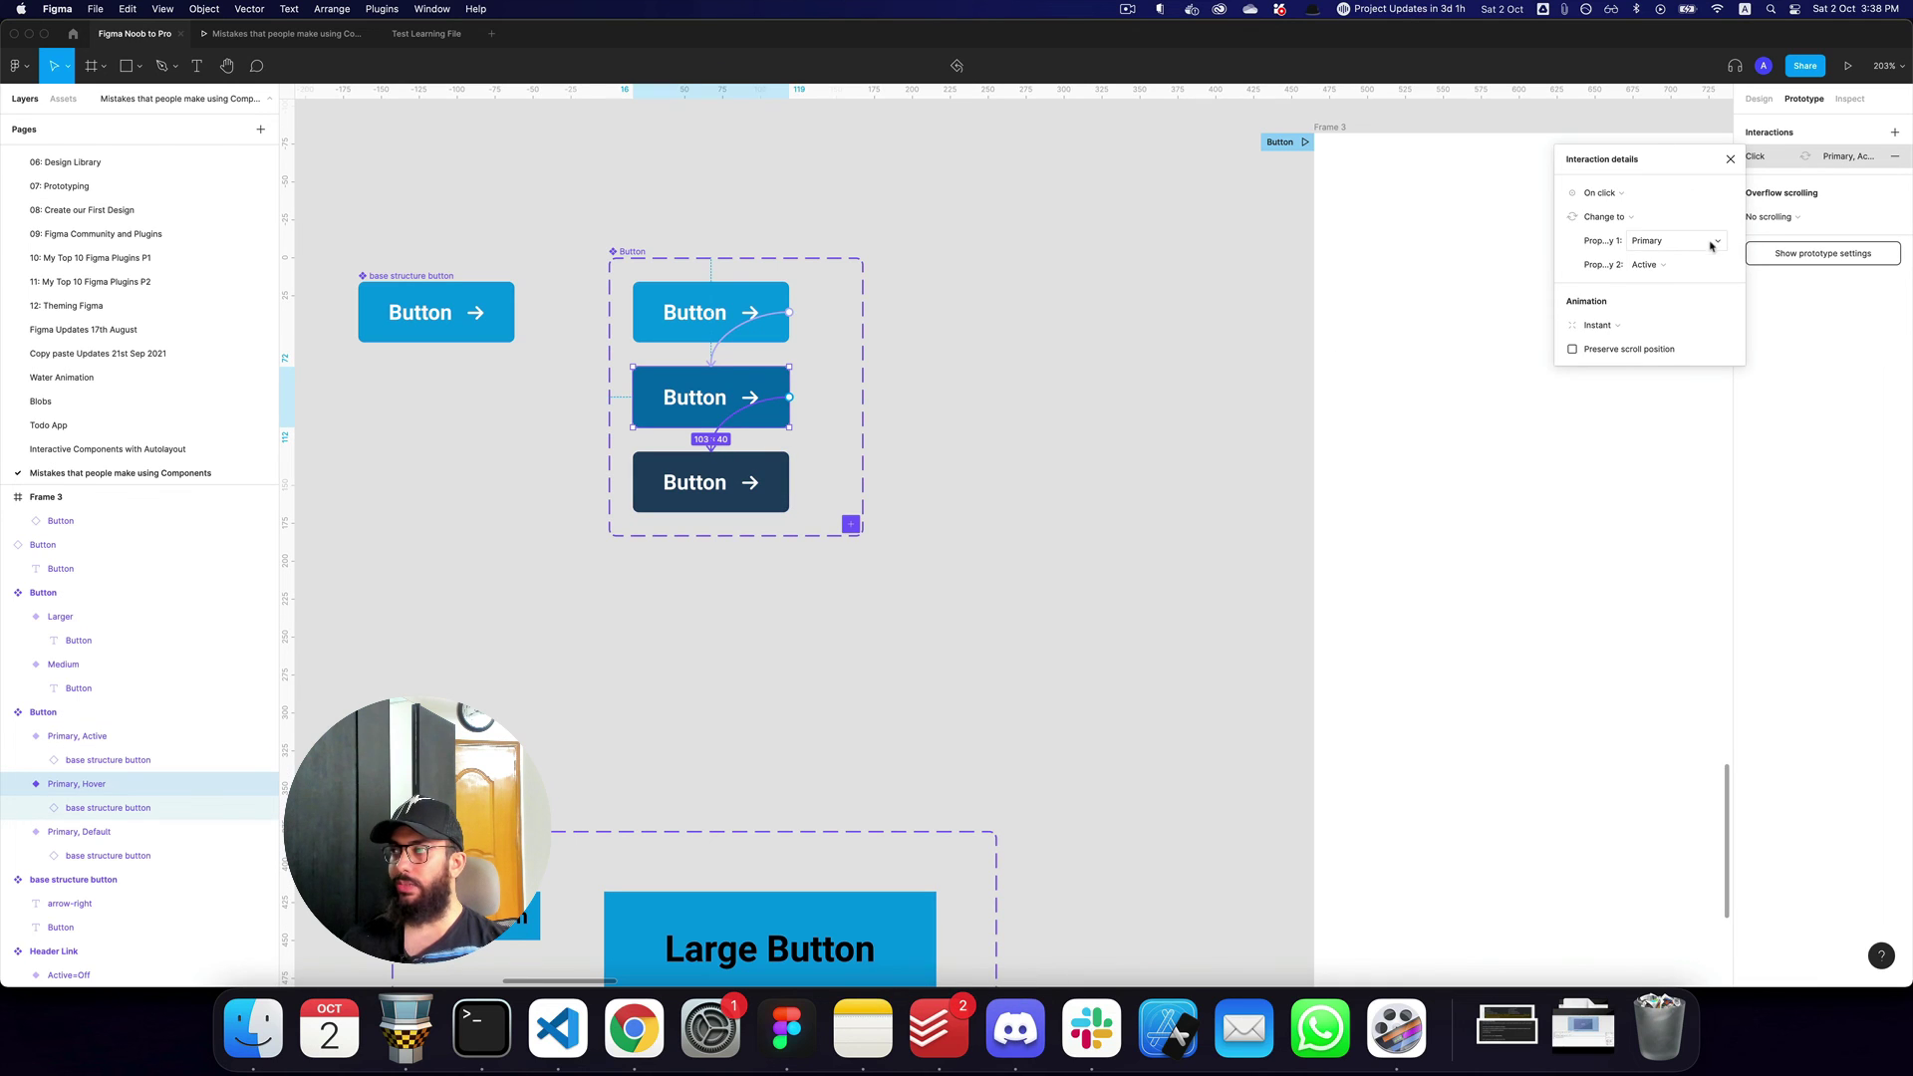
left_click(1616, 195)
left_click(1614, 247)
key("super+2")
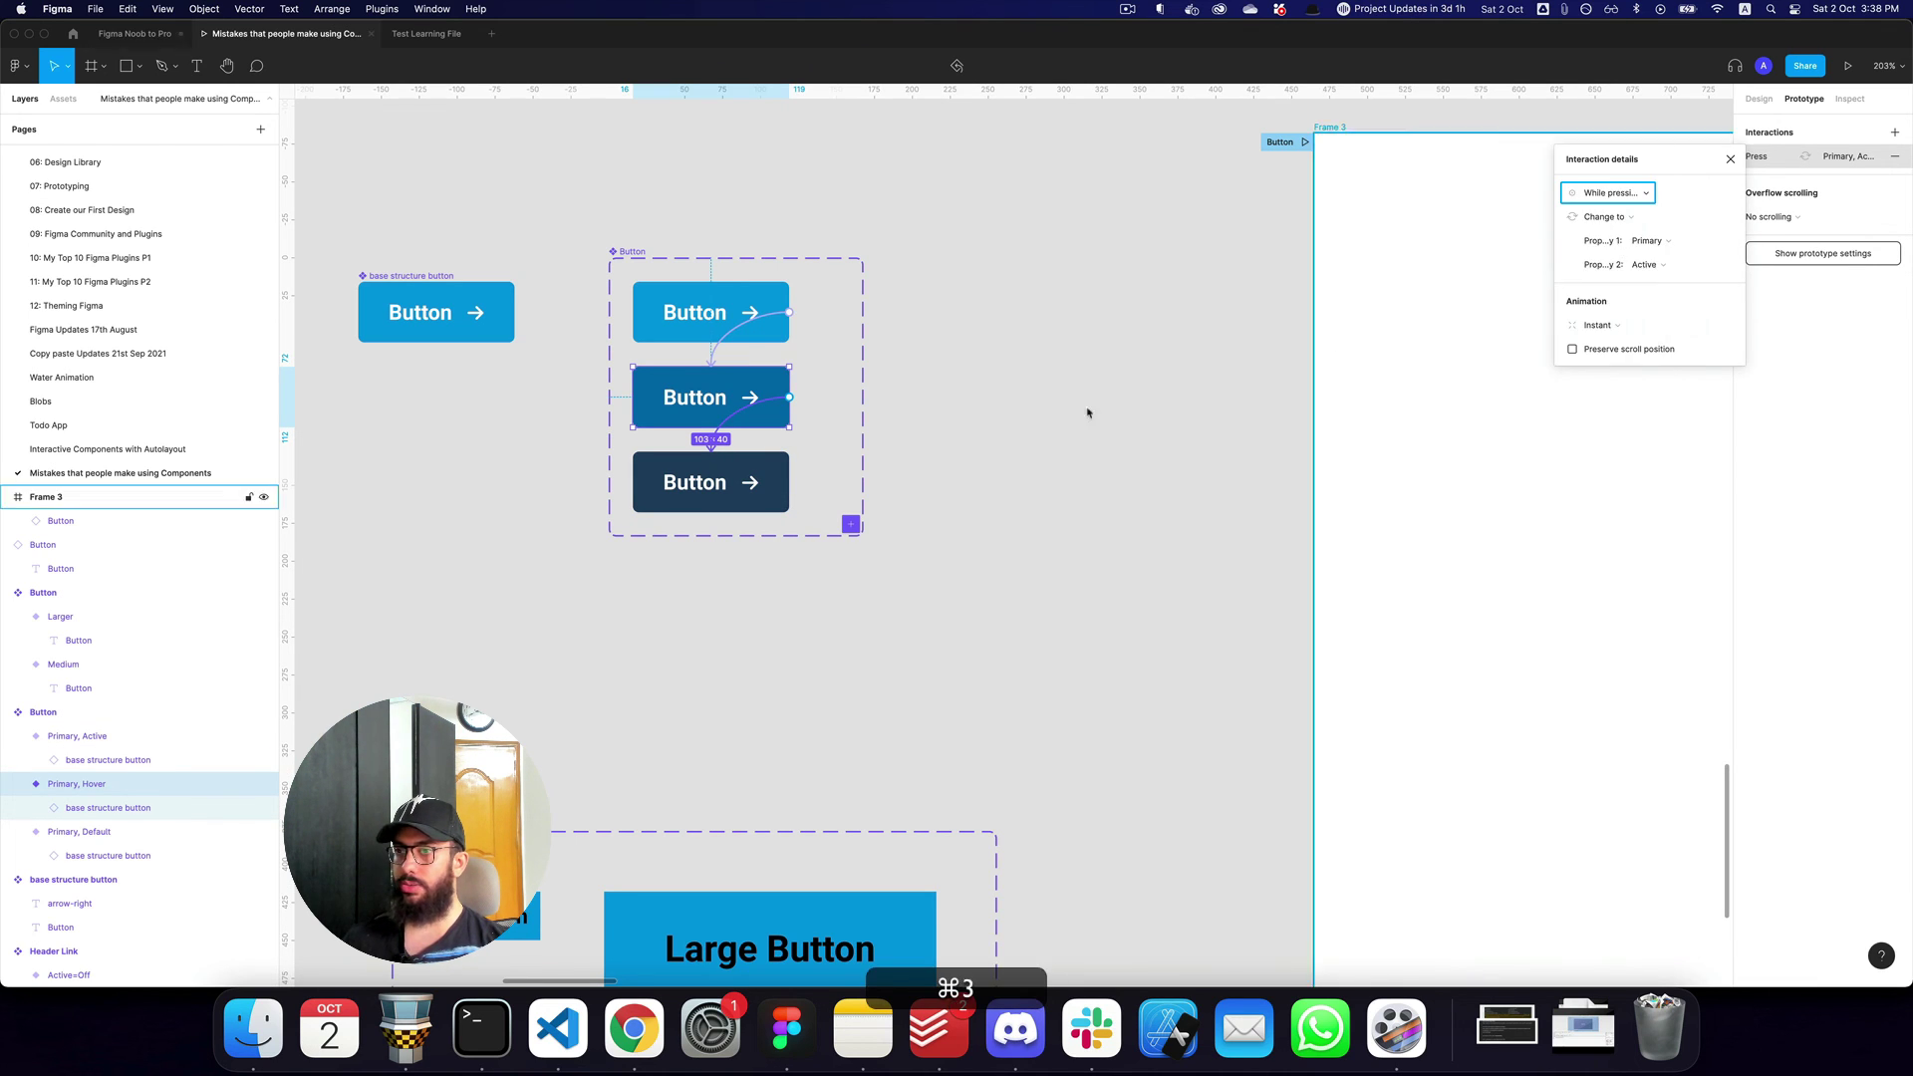
Test the button's hover and while-pressing states in the prototype view.
left_click(1043, 521)
left_click(1127, 580)
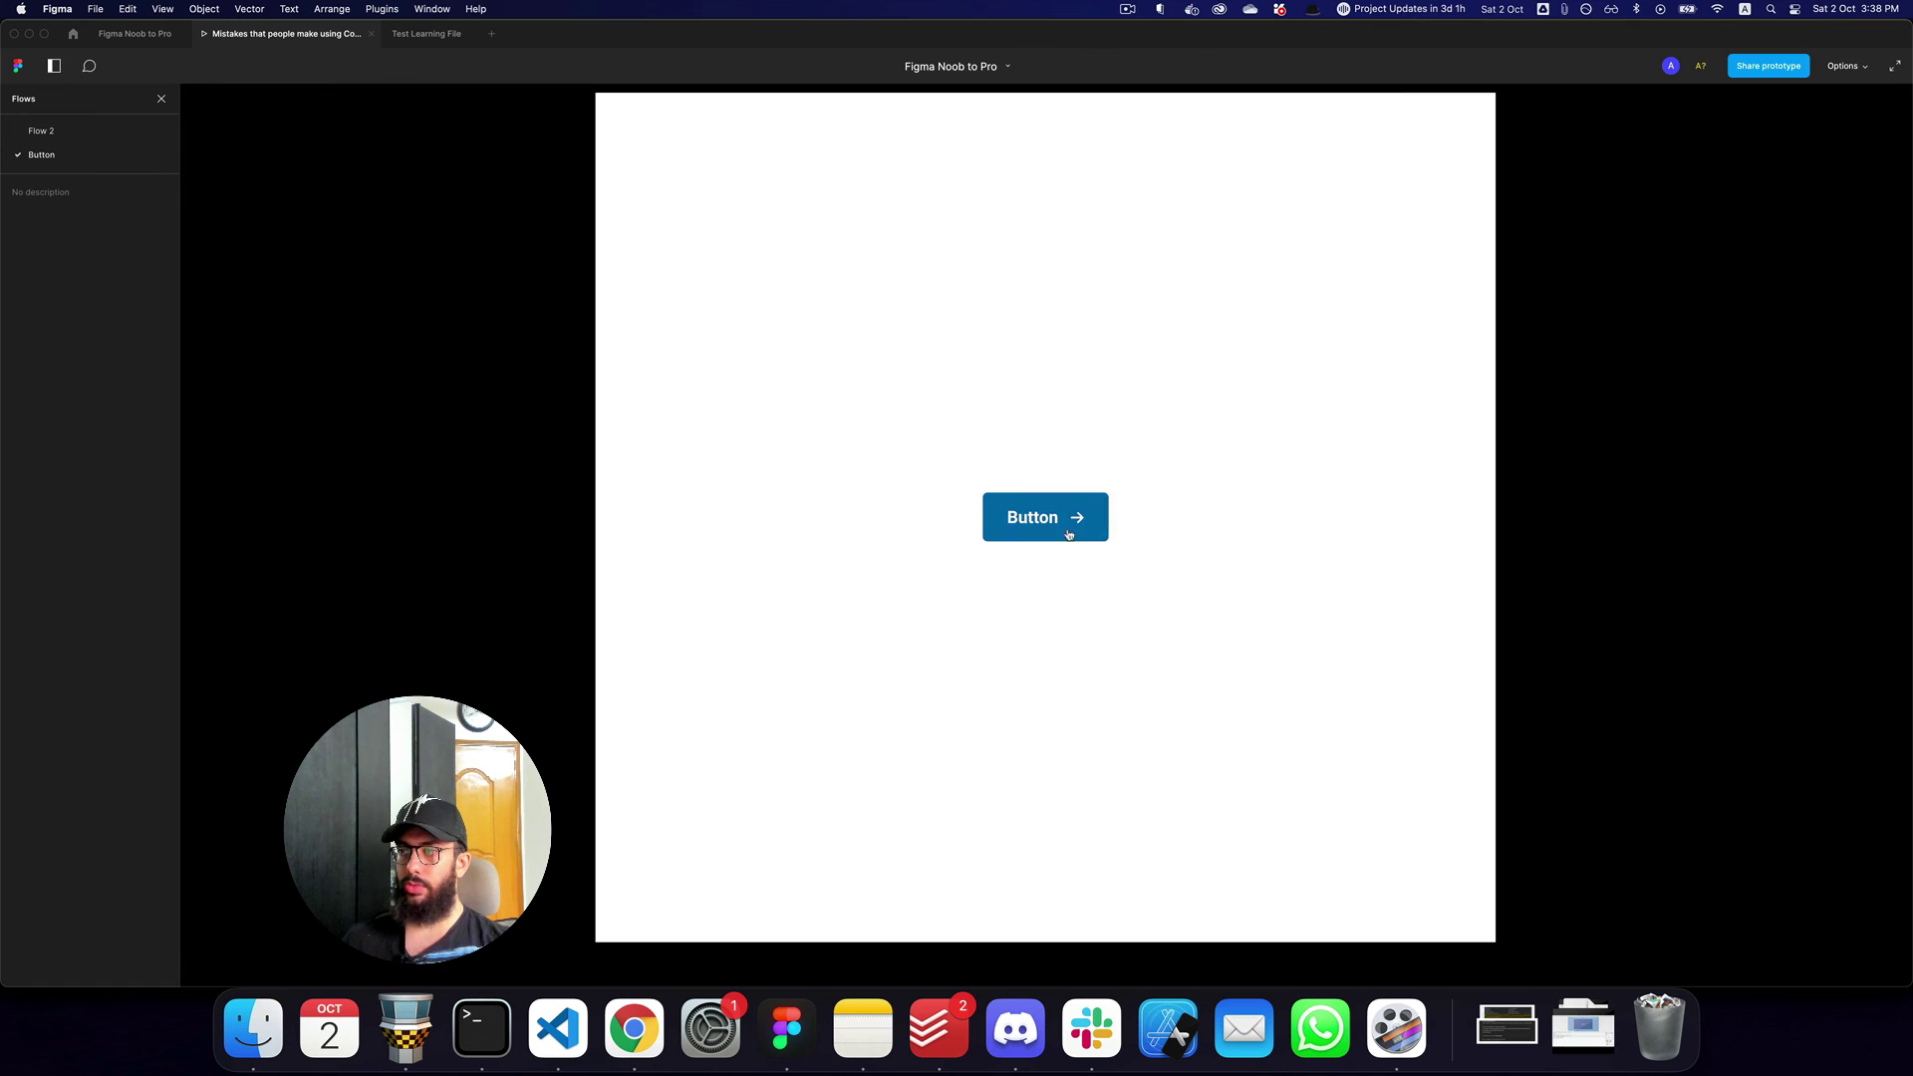
left_click(1118, 548)
left_click(1070, 526)
left_click(1070, 526)
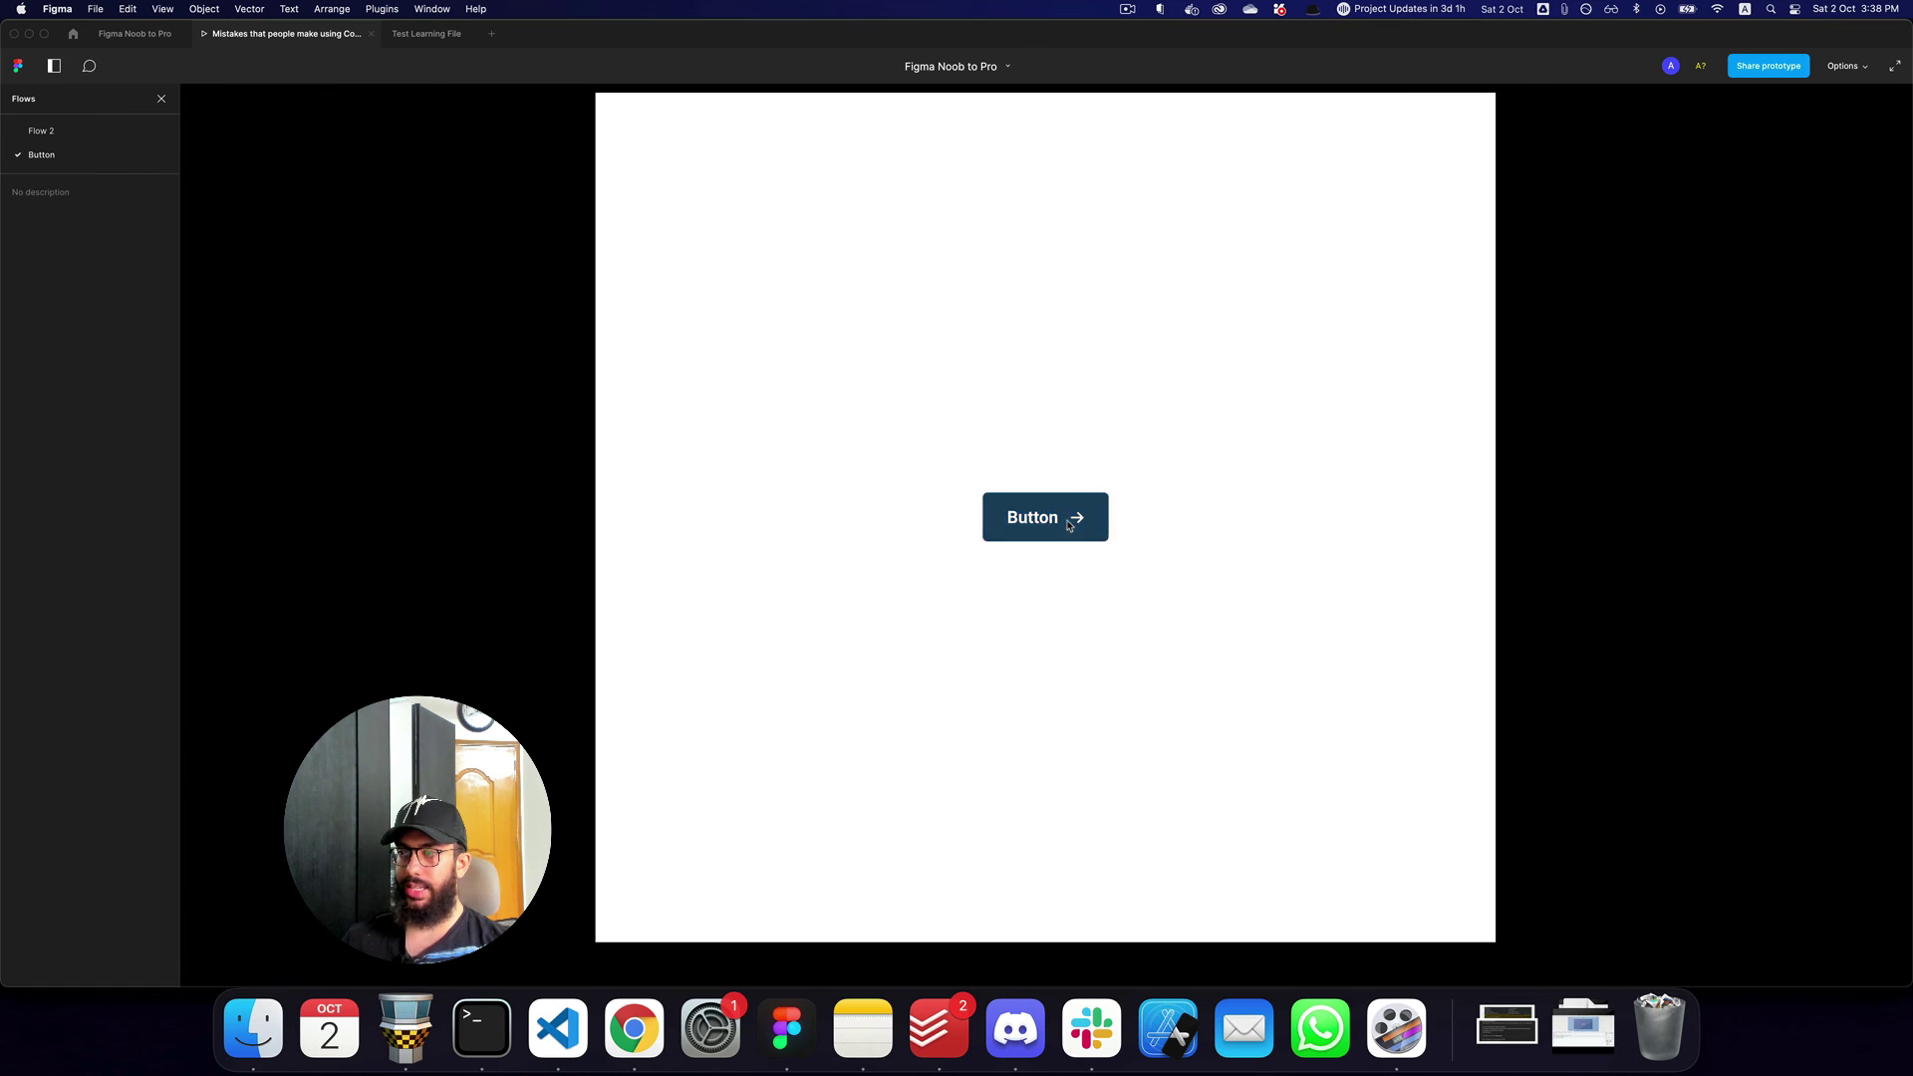
Set the animation of the Hover-to-Active interaction to Dissolve with Ease in and out easing.
key("super+2")
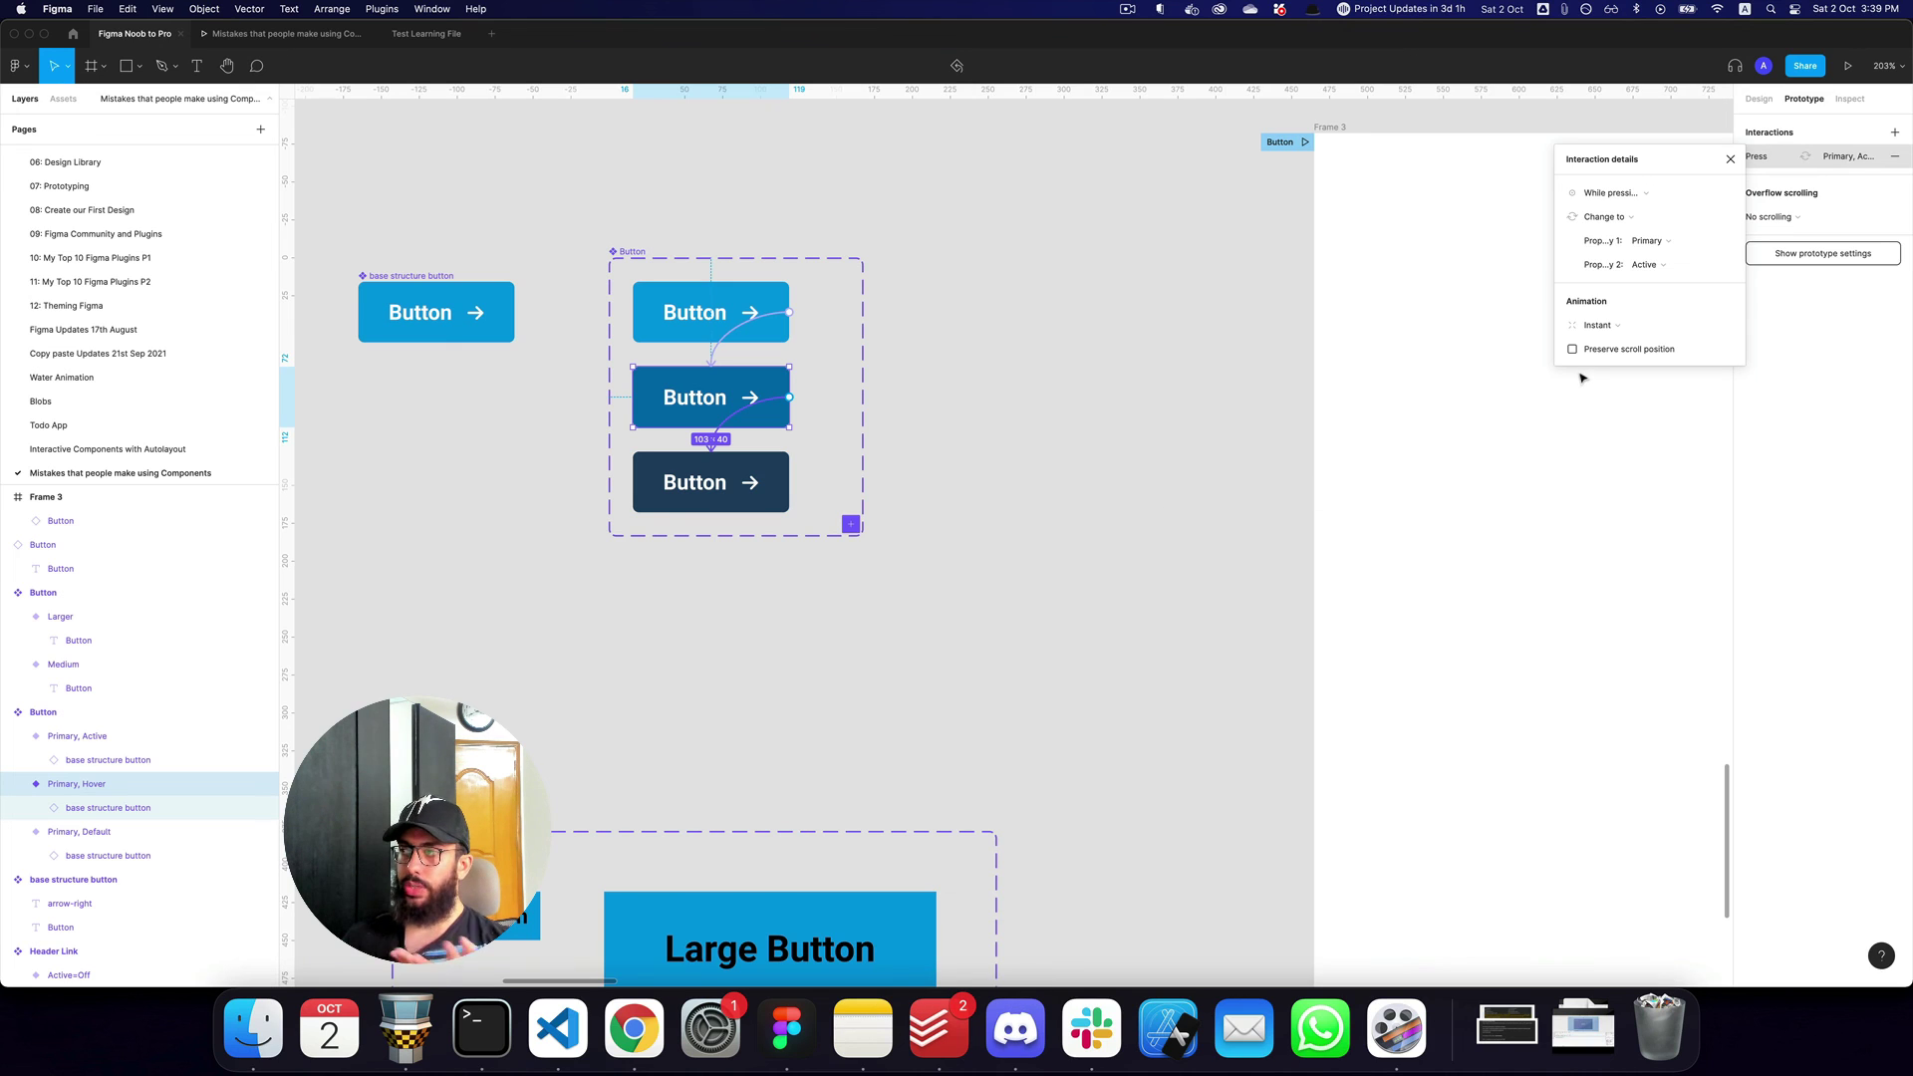
left_click(1588, 317)
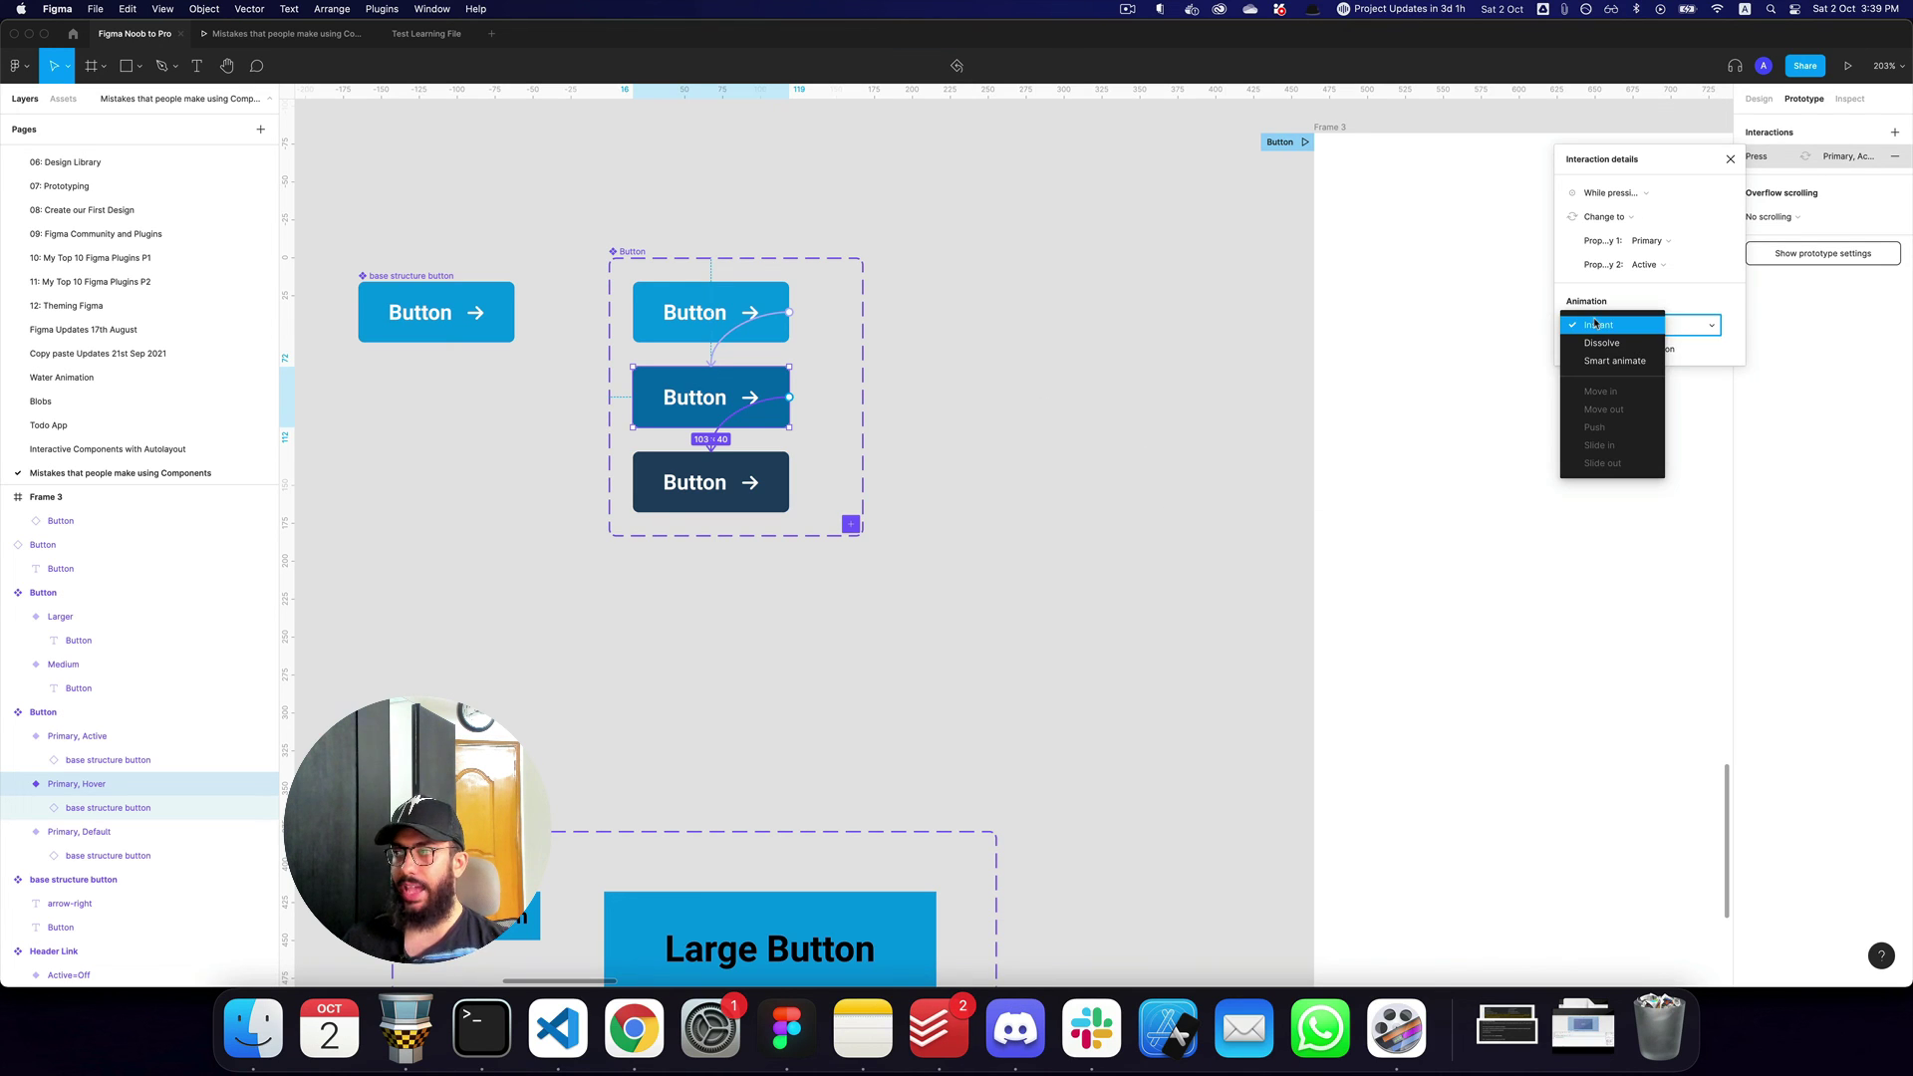
left_click(1594, 349)
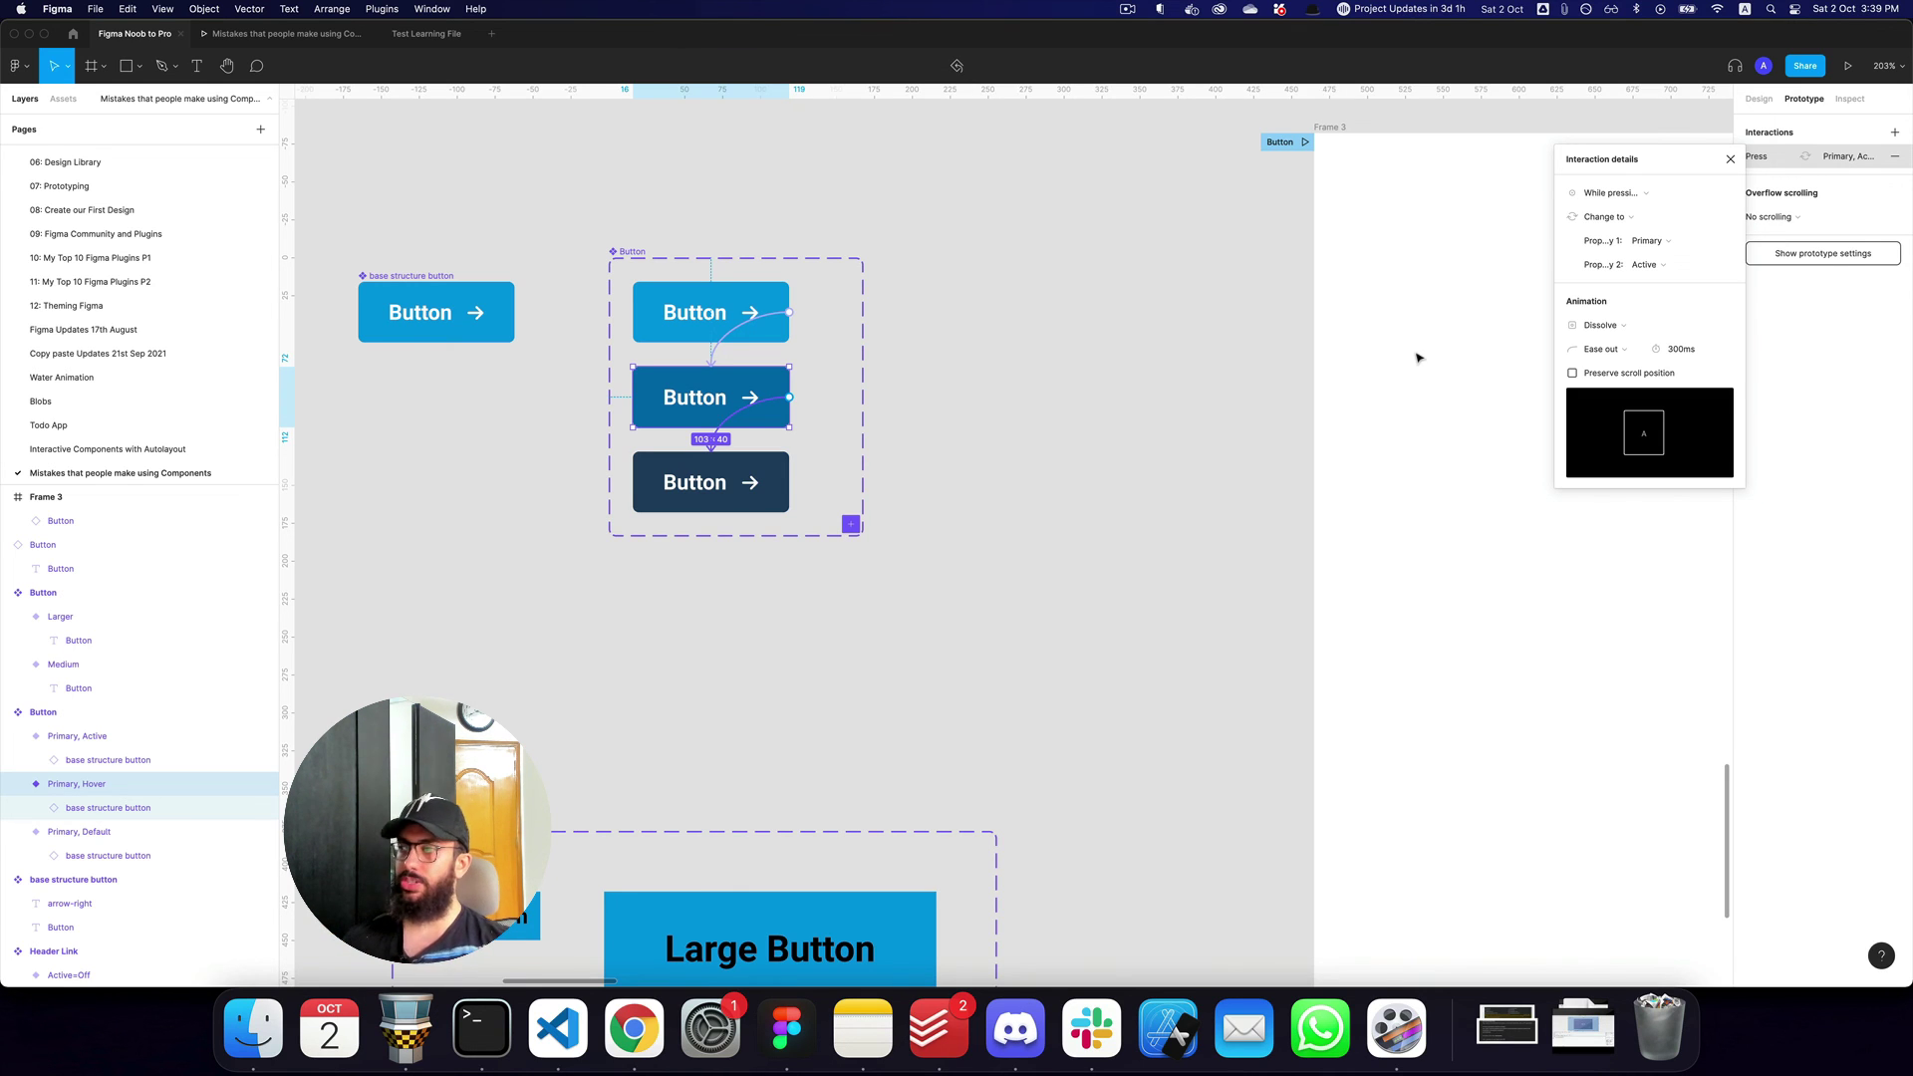
left_click(1576, 353)
left_click(1620, 365)
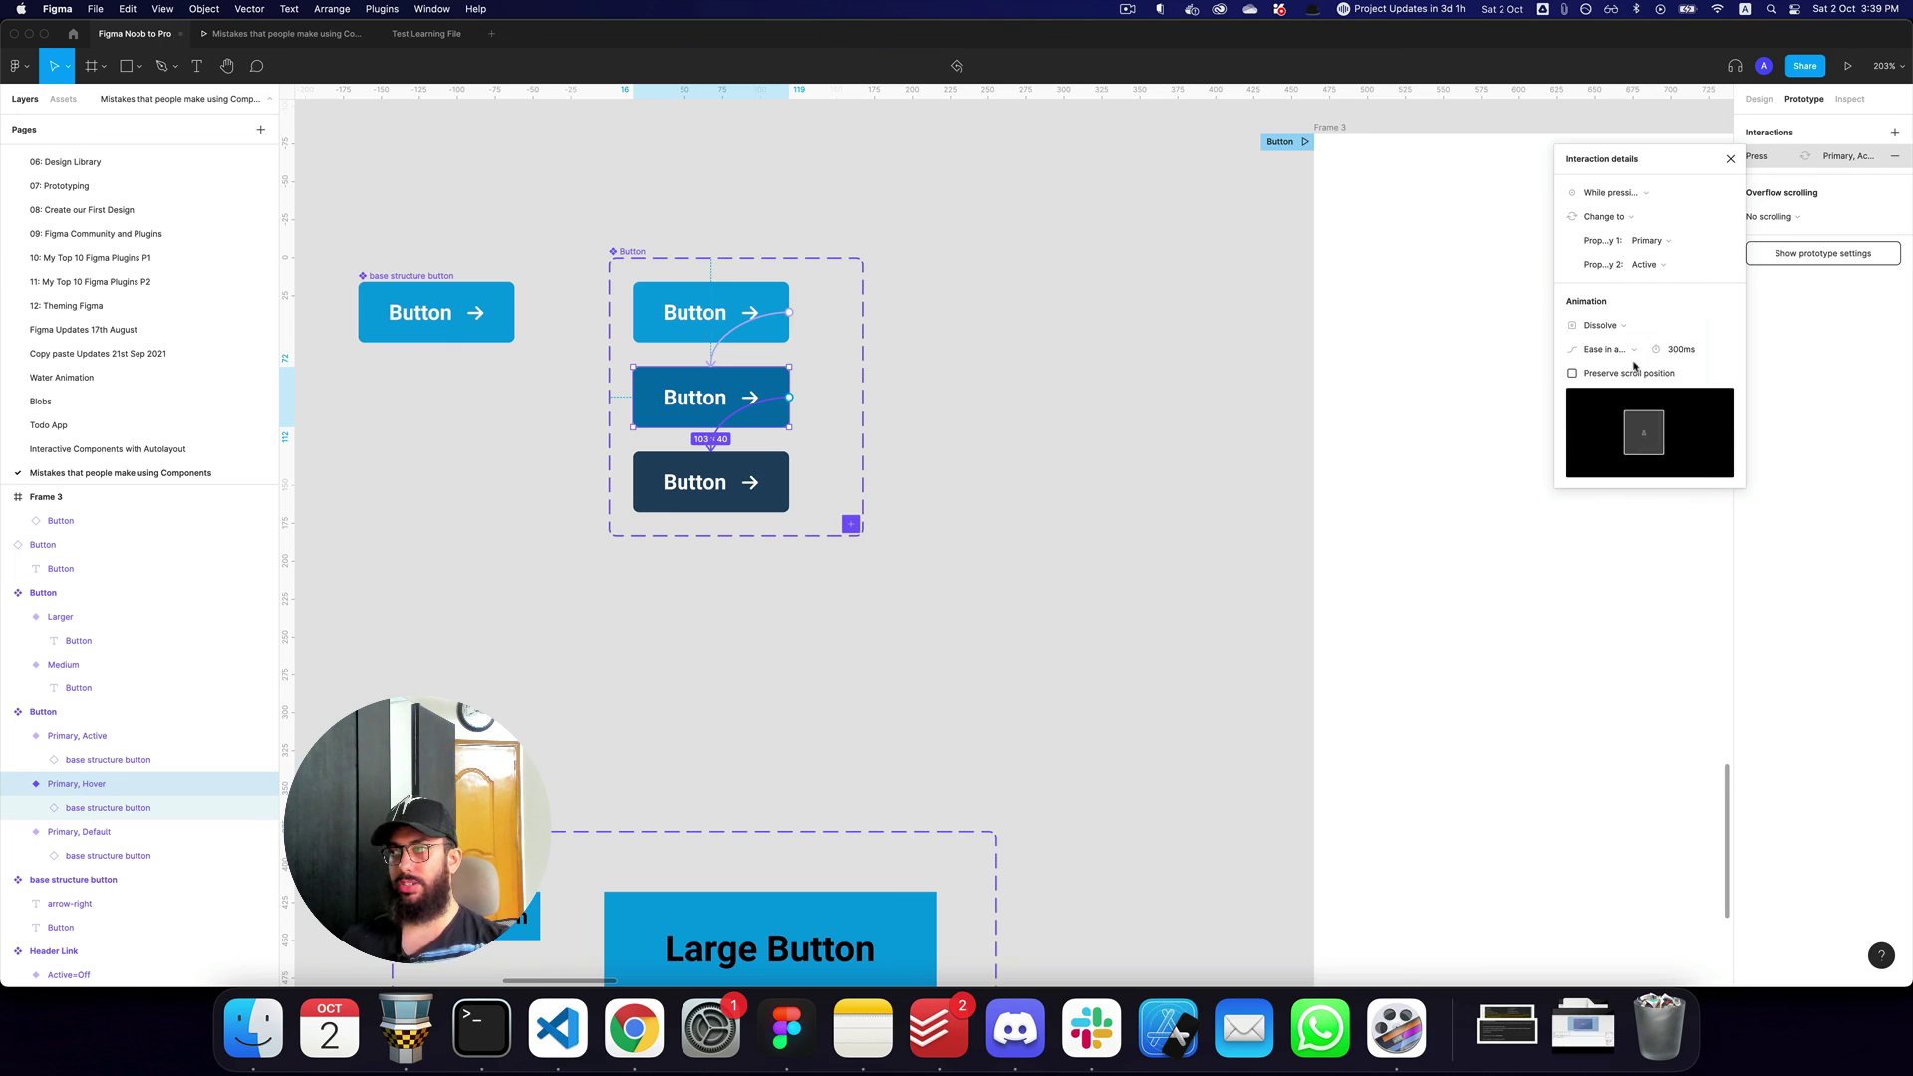
Set the animation of the Primary, Default variant's While hovering interaction to Dissolve with Ease in and out easing.
left_click(722, 353)
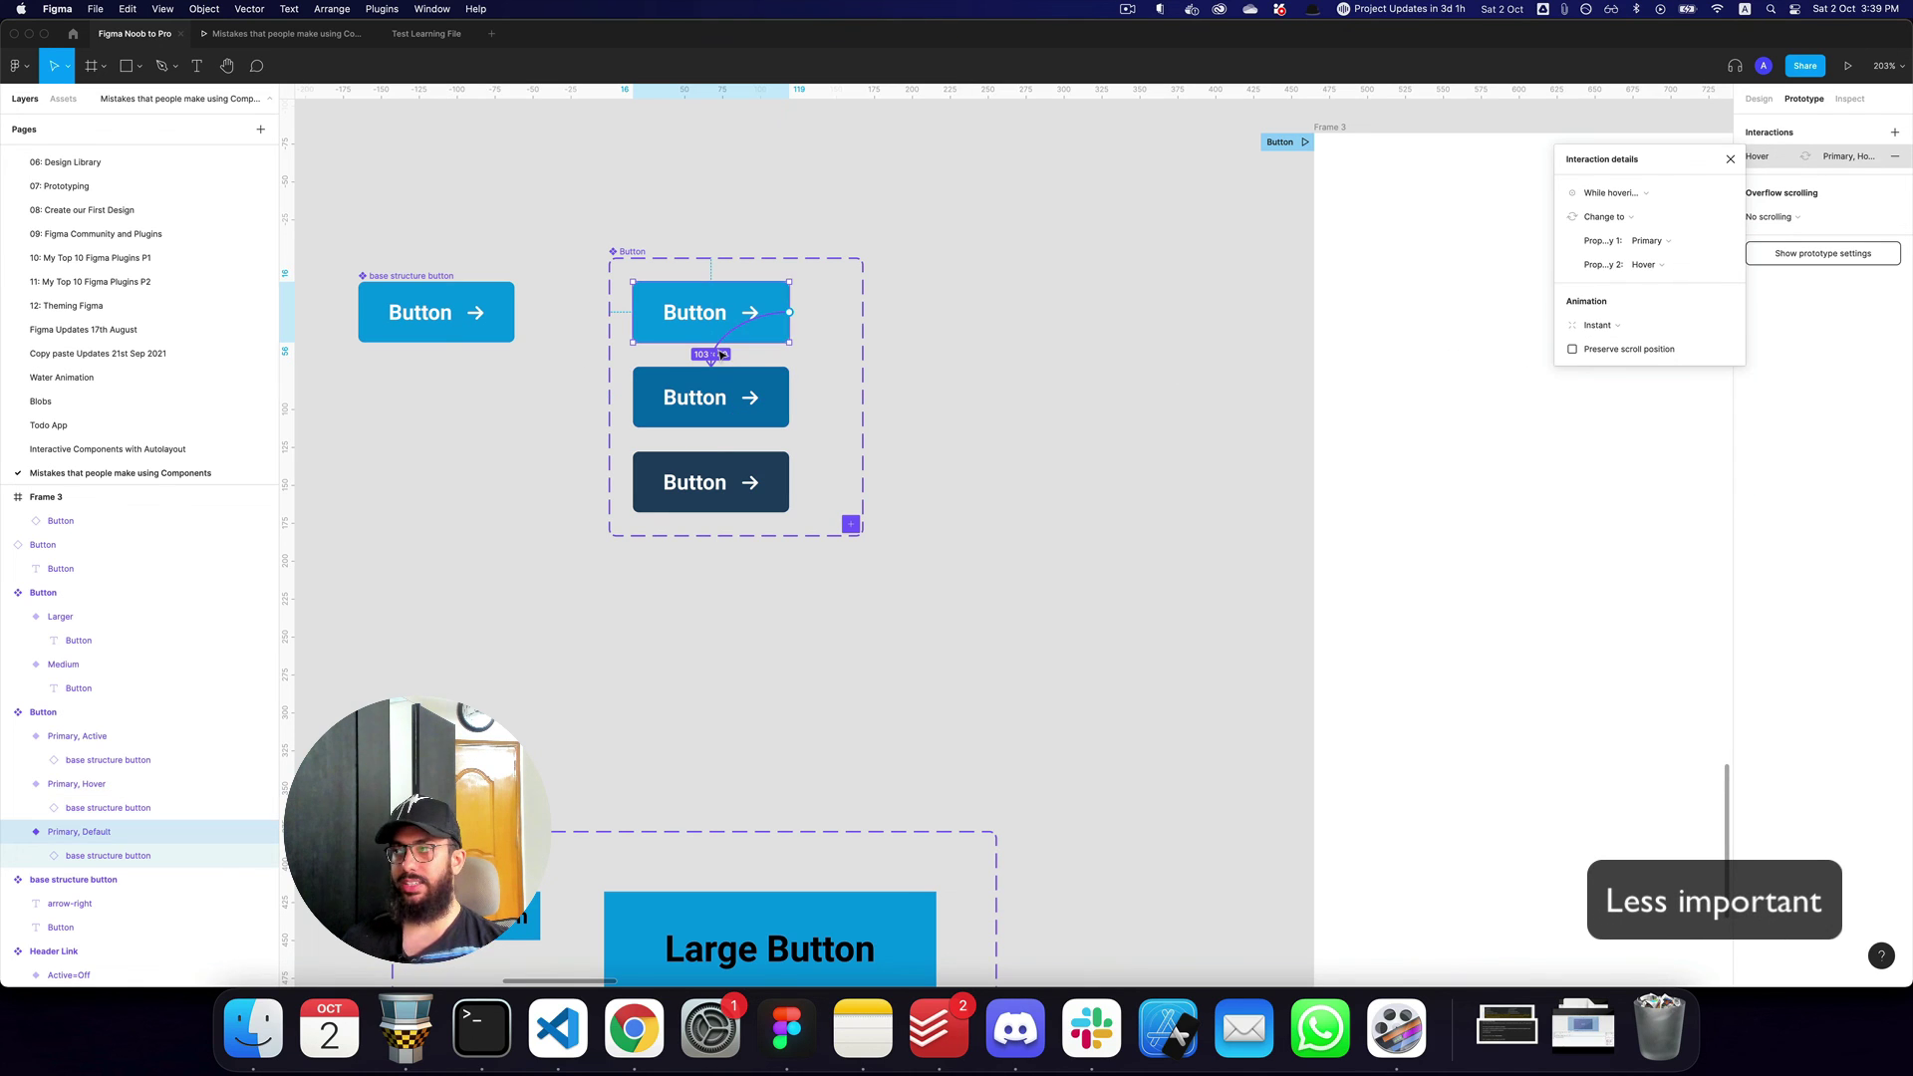
left_click(1597, 325)
left_click(1604, 360)
left_click(1611, 352)
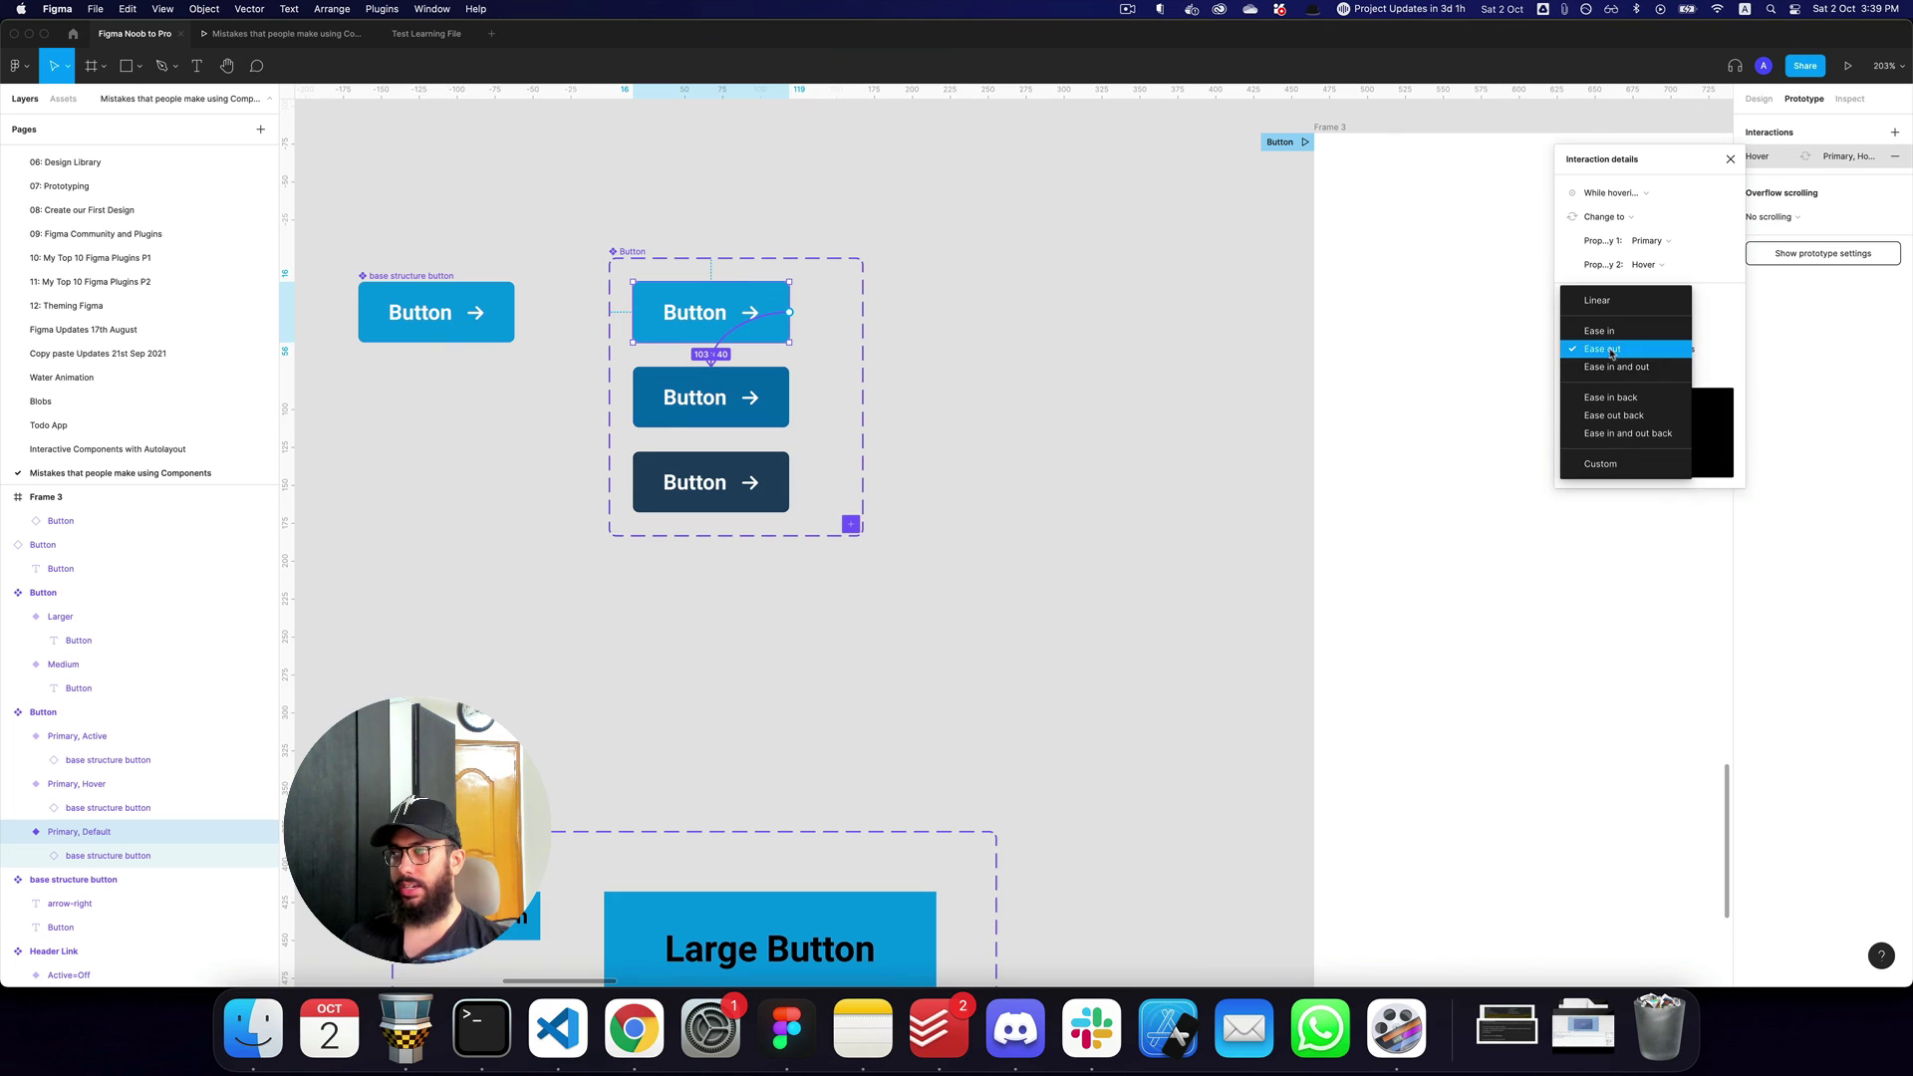
left_click(1614, 368)
Restart the "Button" prototype and test the dissolve transitions by hovering over and pressing the button.
key("super+3")
key("super+r")
key("r")
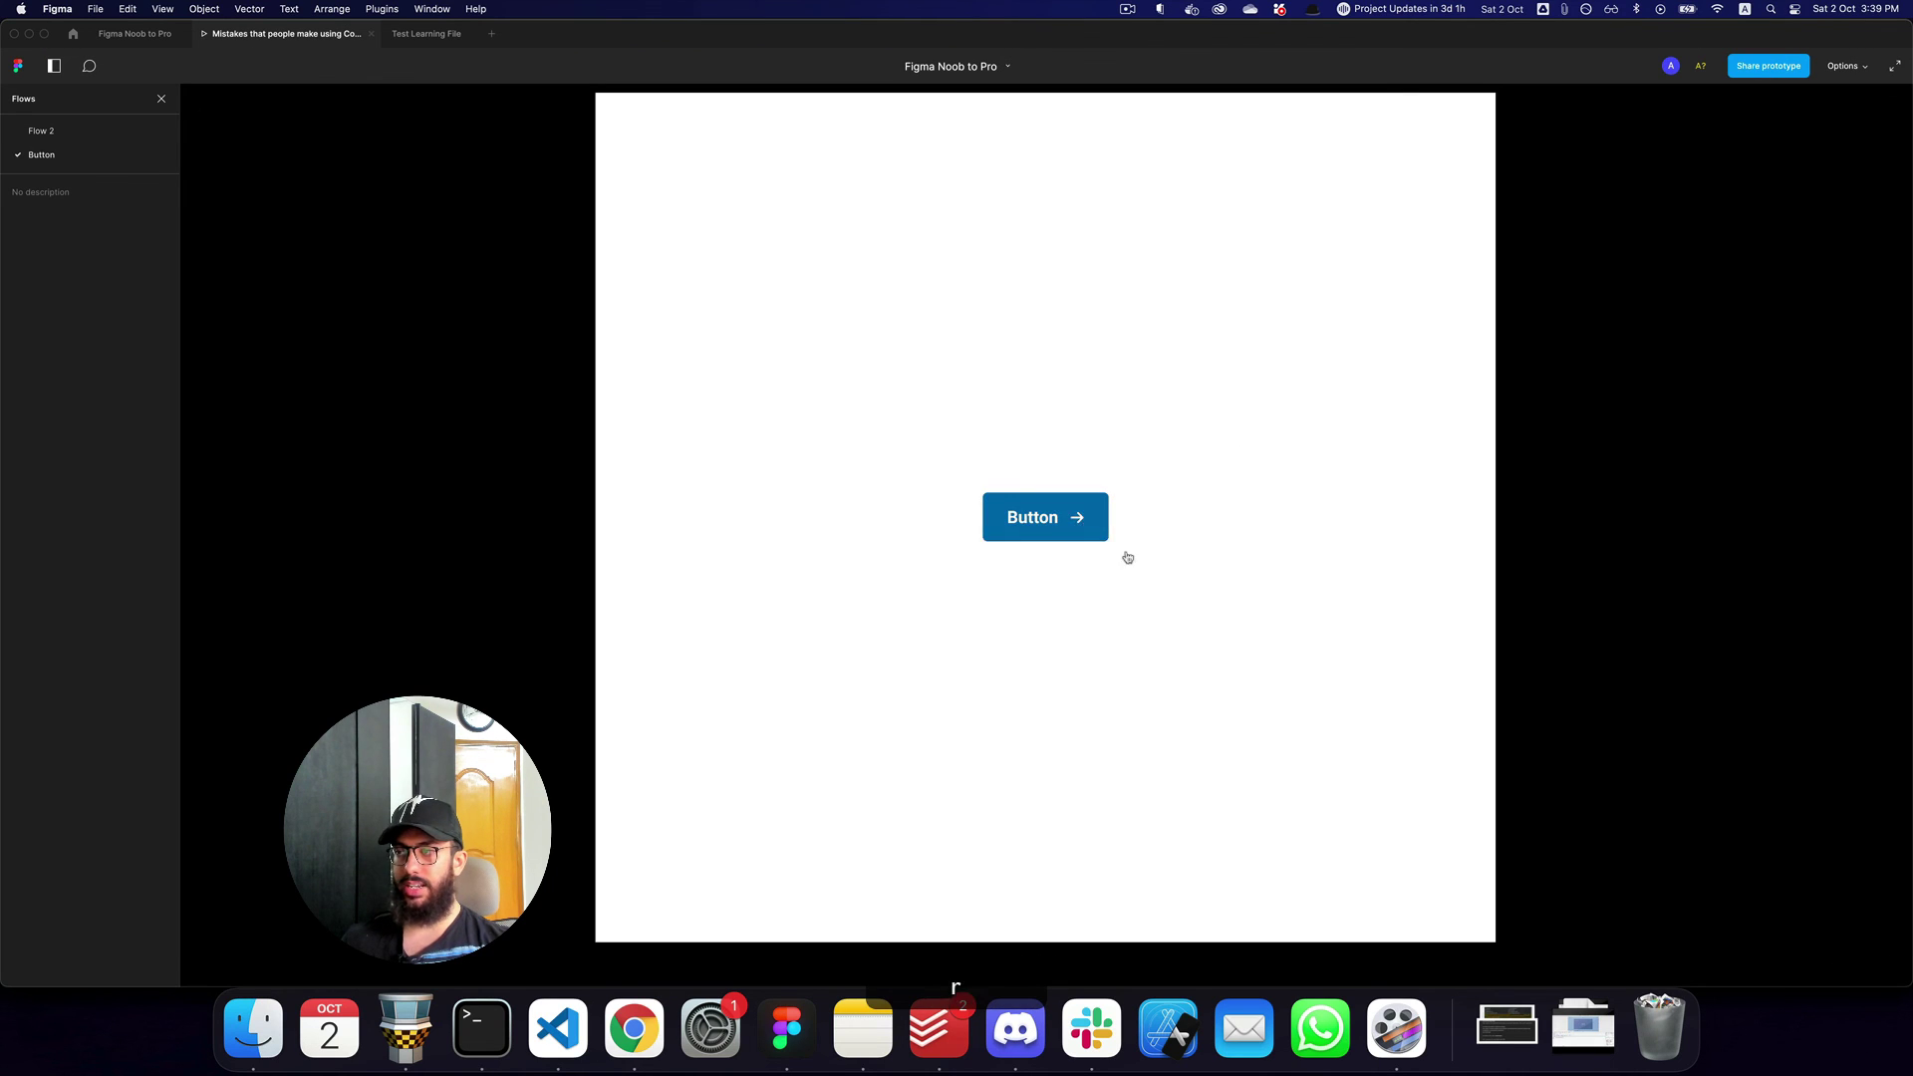
left_click(1064, 530)
Set the animation duration of the Hover-to-Active interaction in the Button set to 100 ms.
key("super+2")
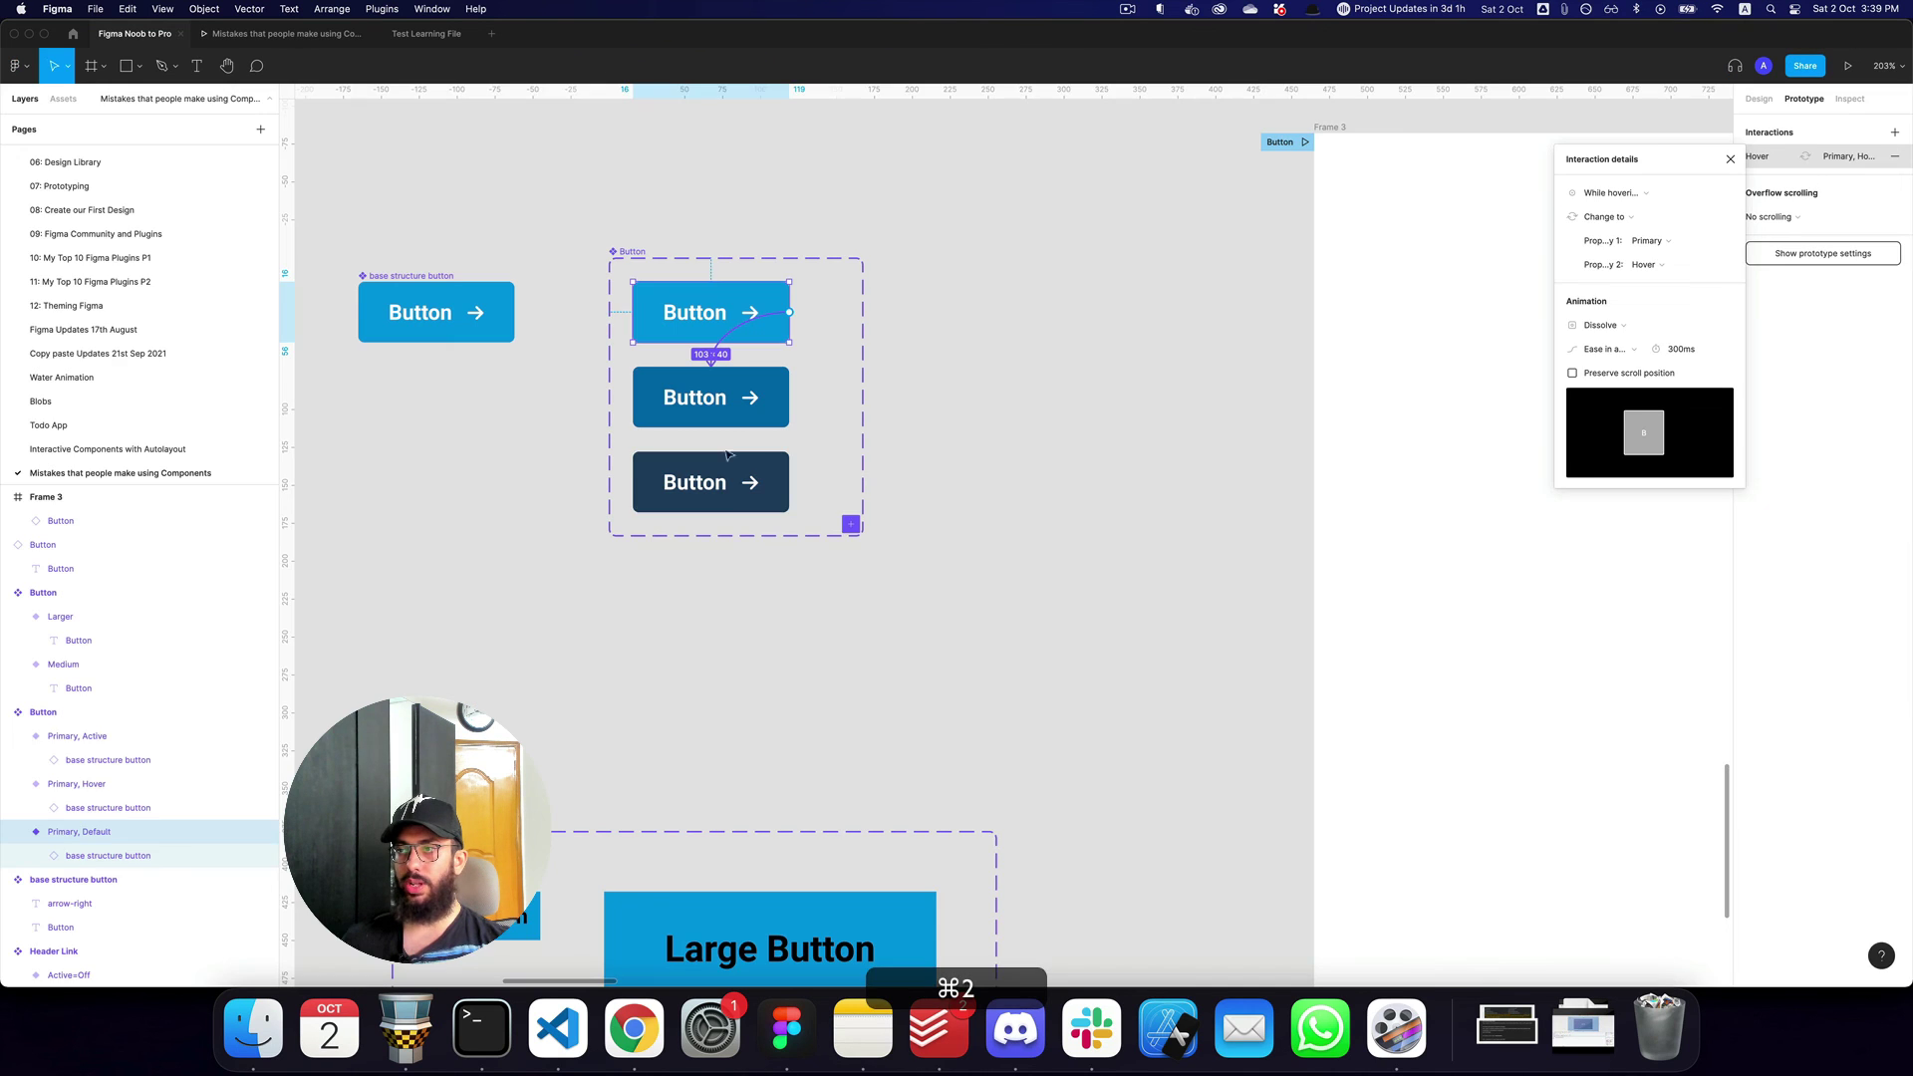
left_click(716, 441)
left_click(716, 438)
left_click(1696, 350)
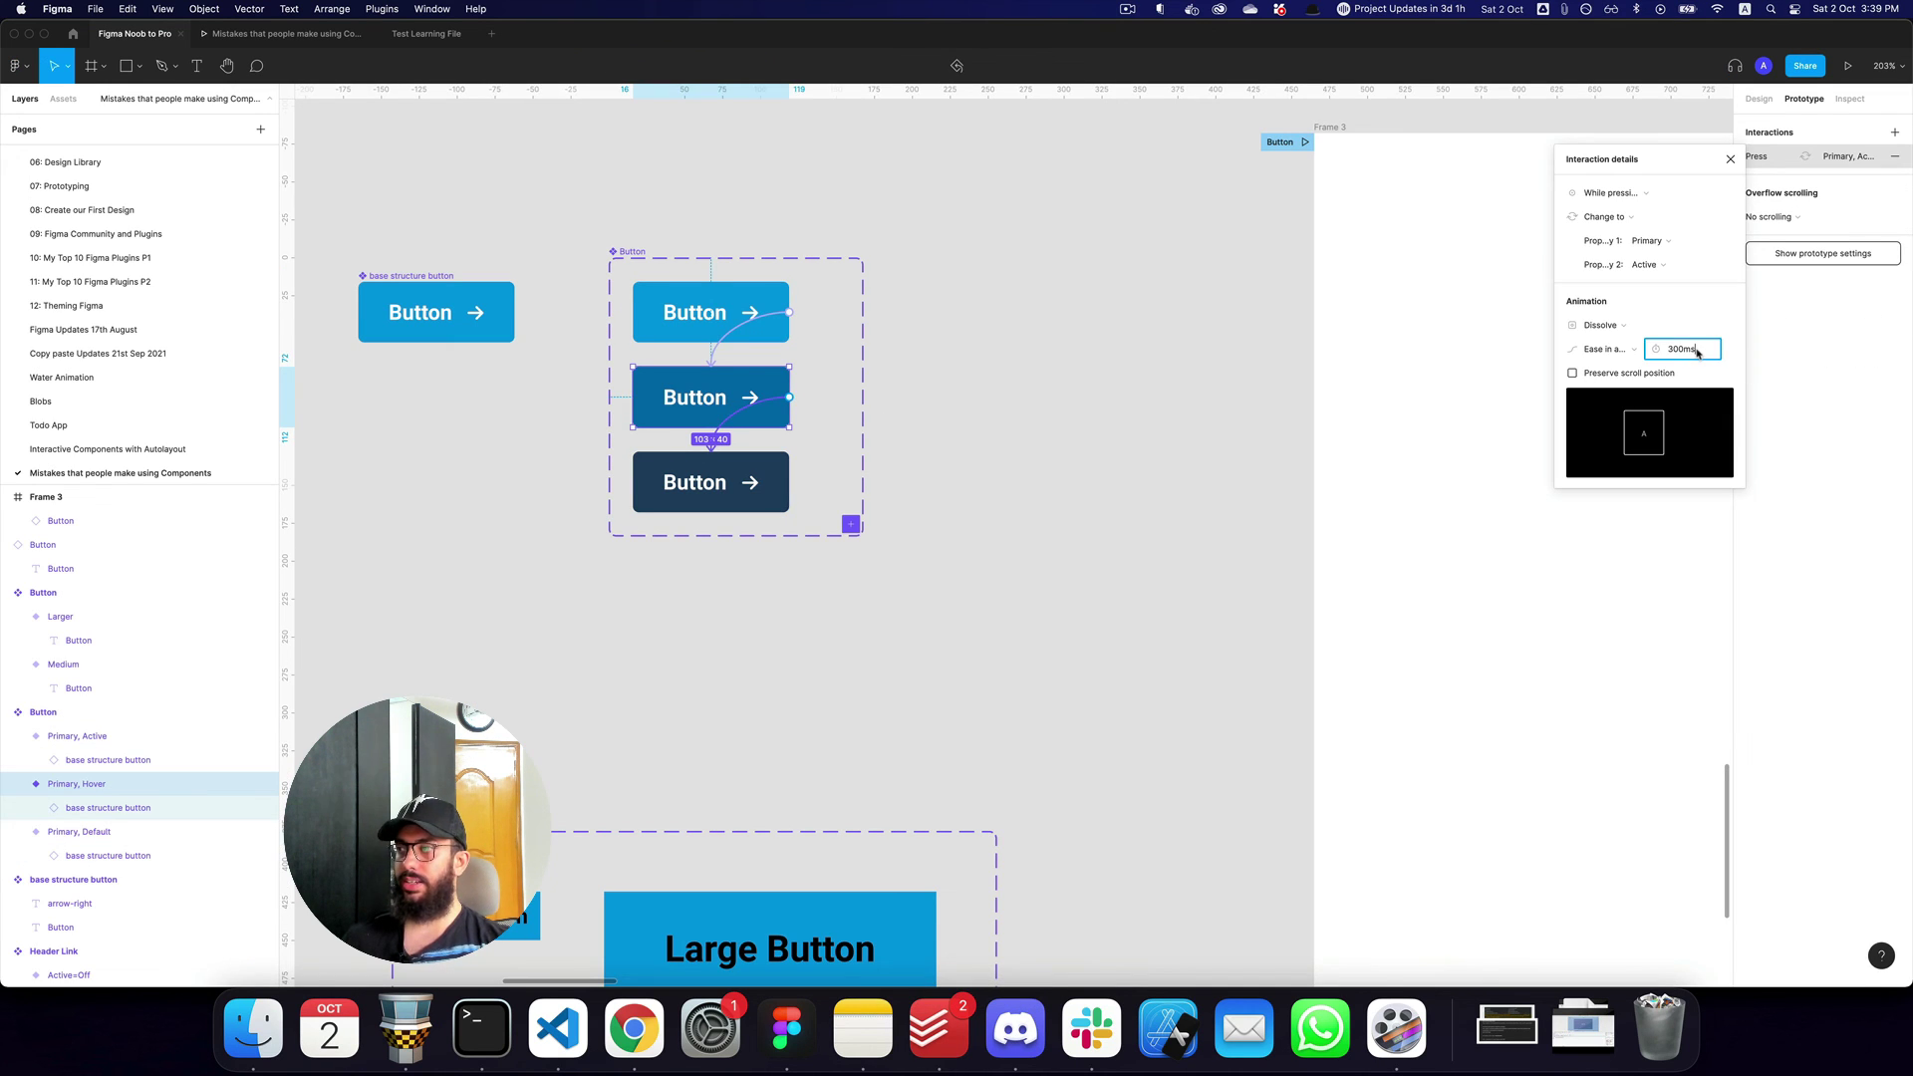
type("100")
Reload the "Button" prototype, test the faster press transition on the button, and return to the design file.
key("super+3")
key("super+r")
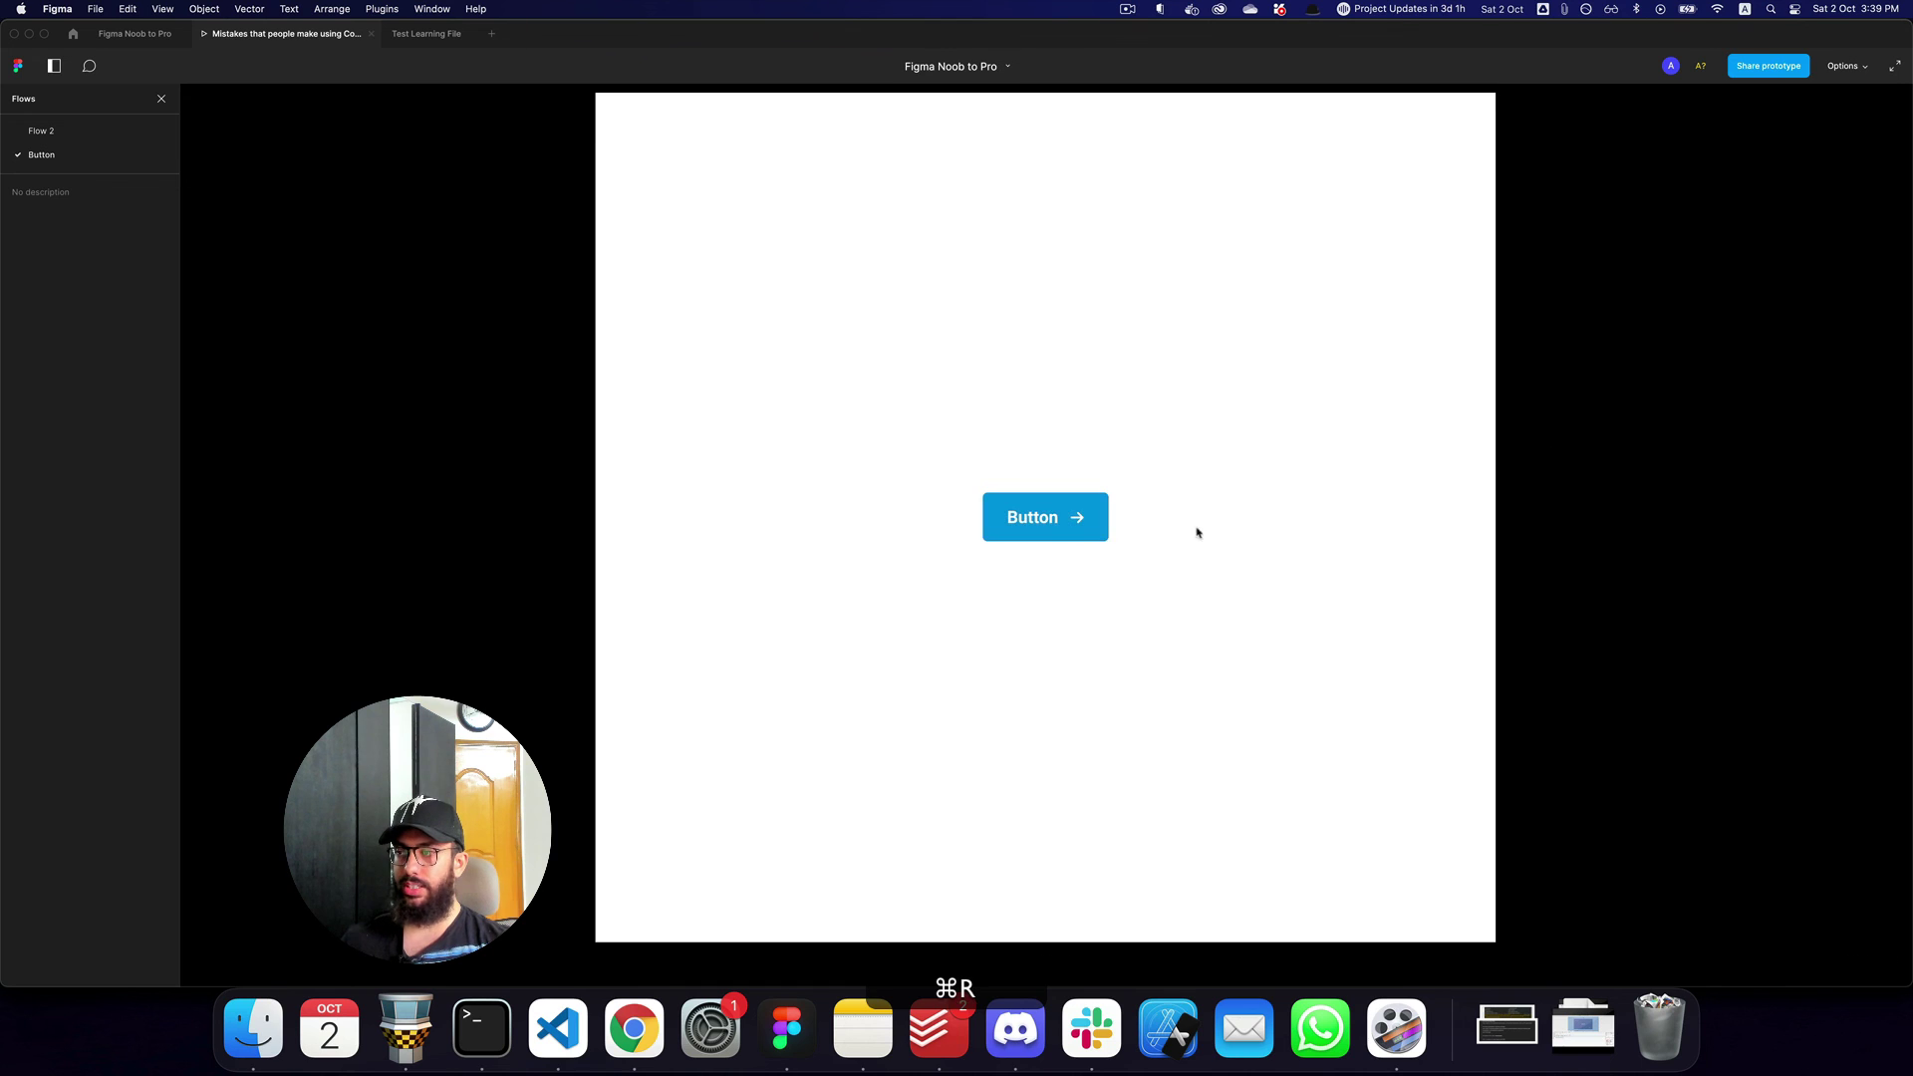
left_click(1040, 519)
left_click(1040, 519)
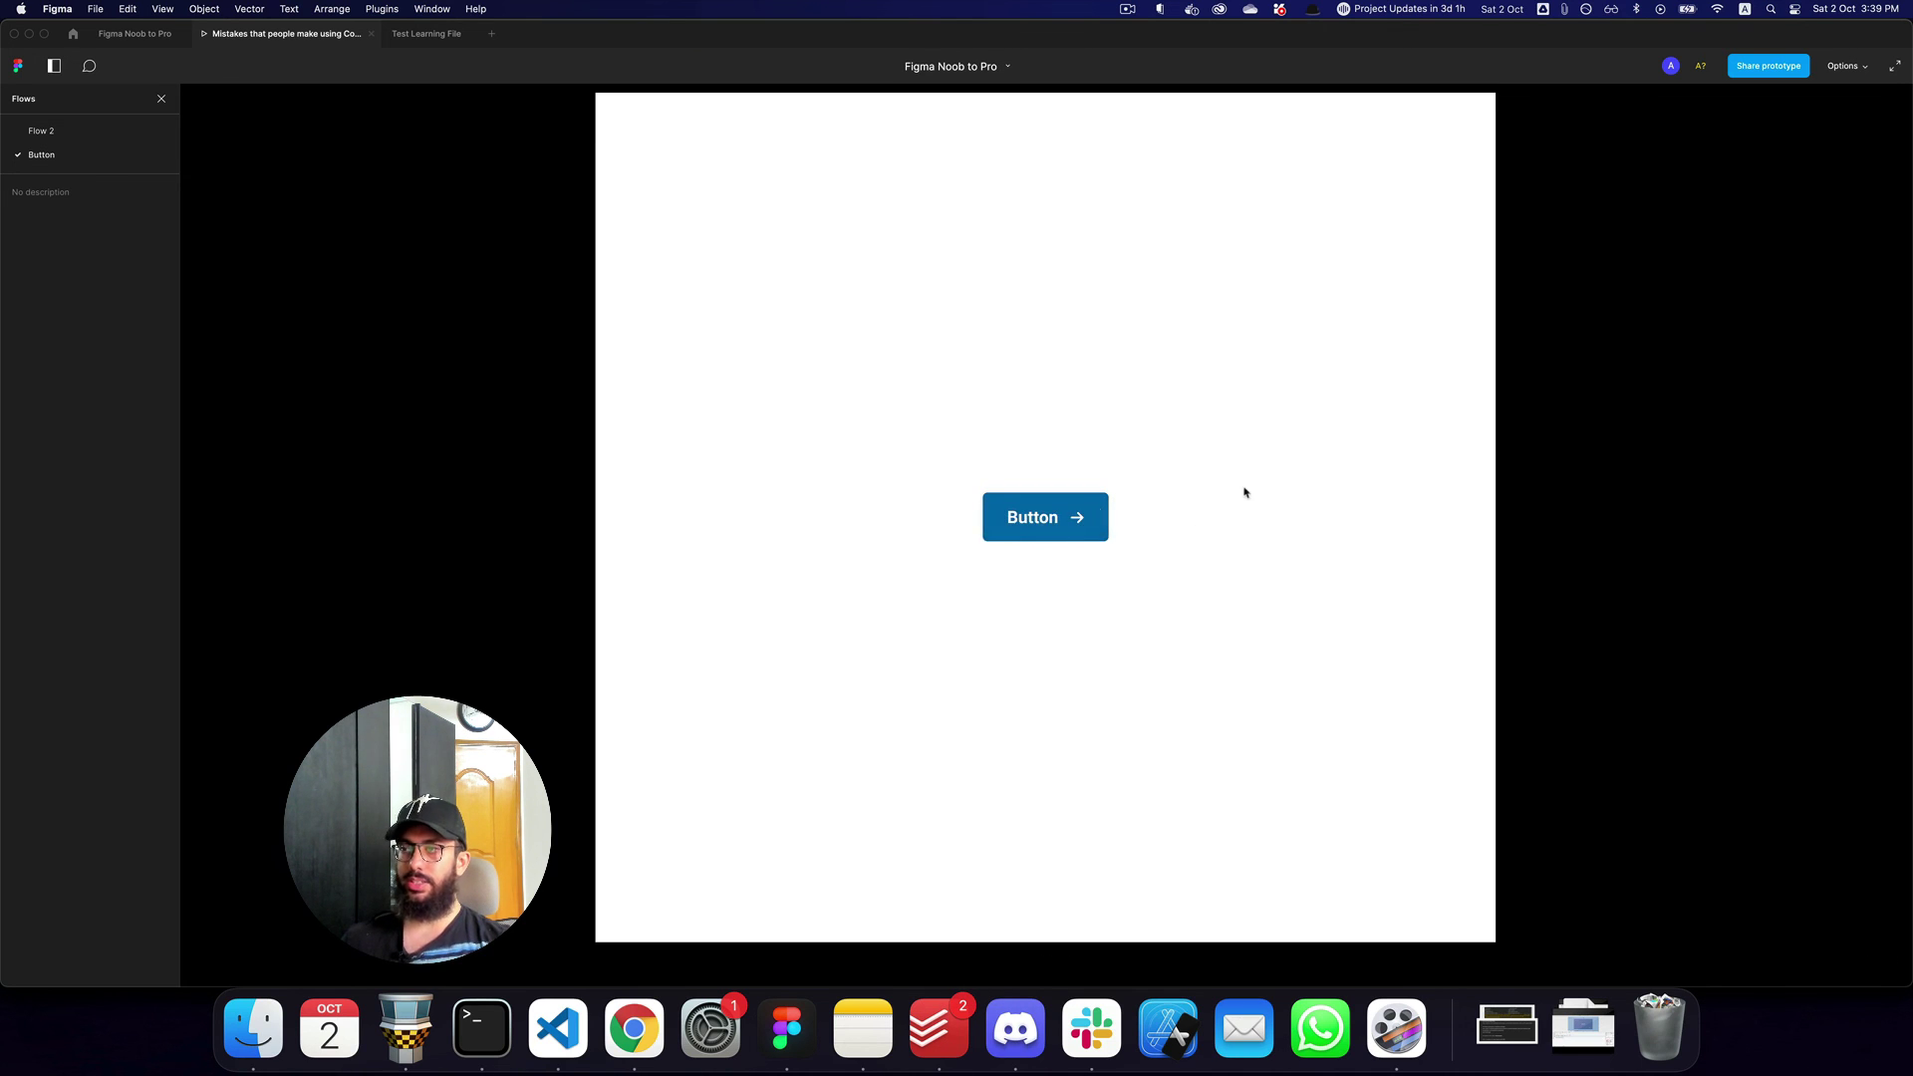
key("super+2")
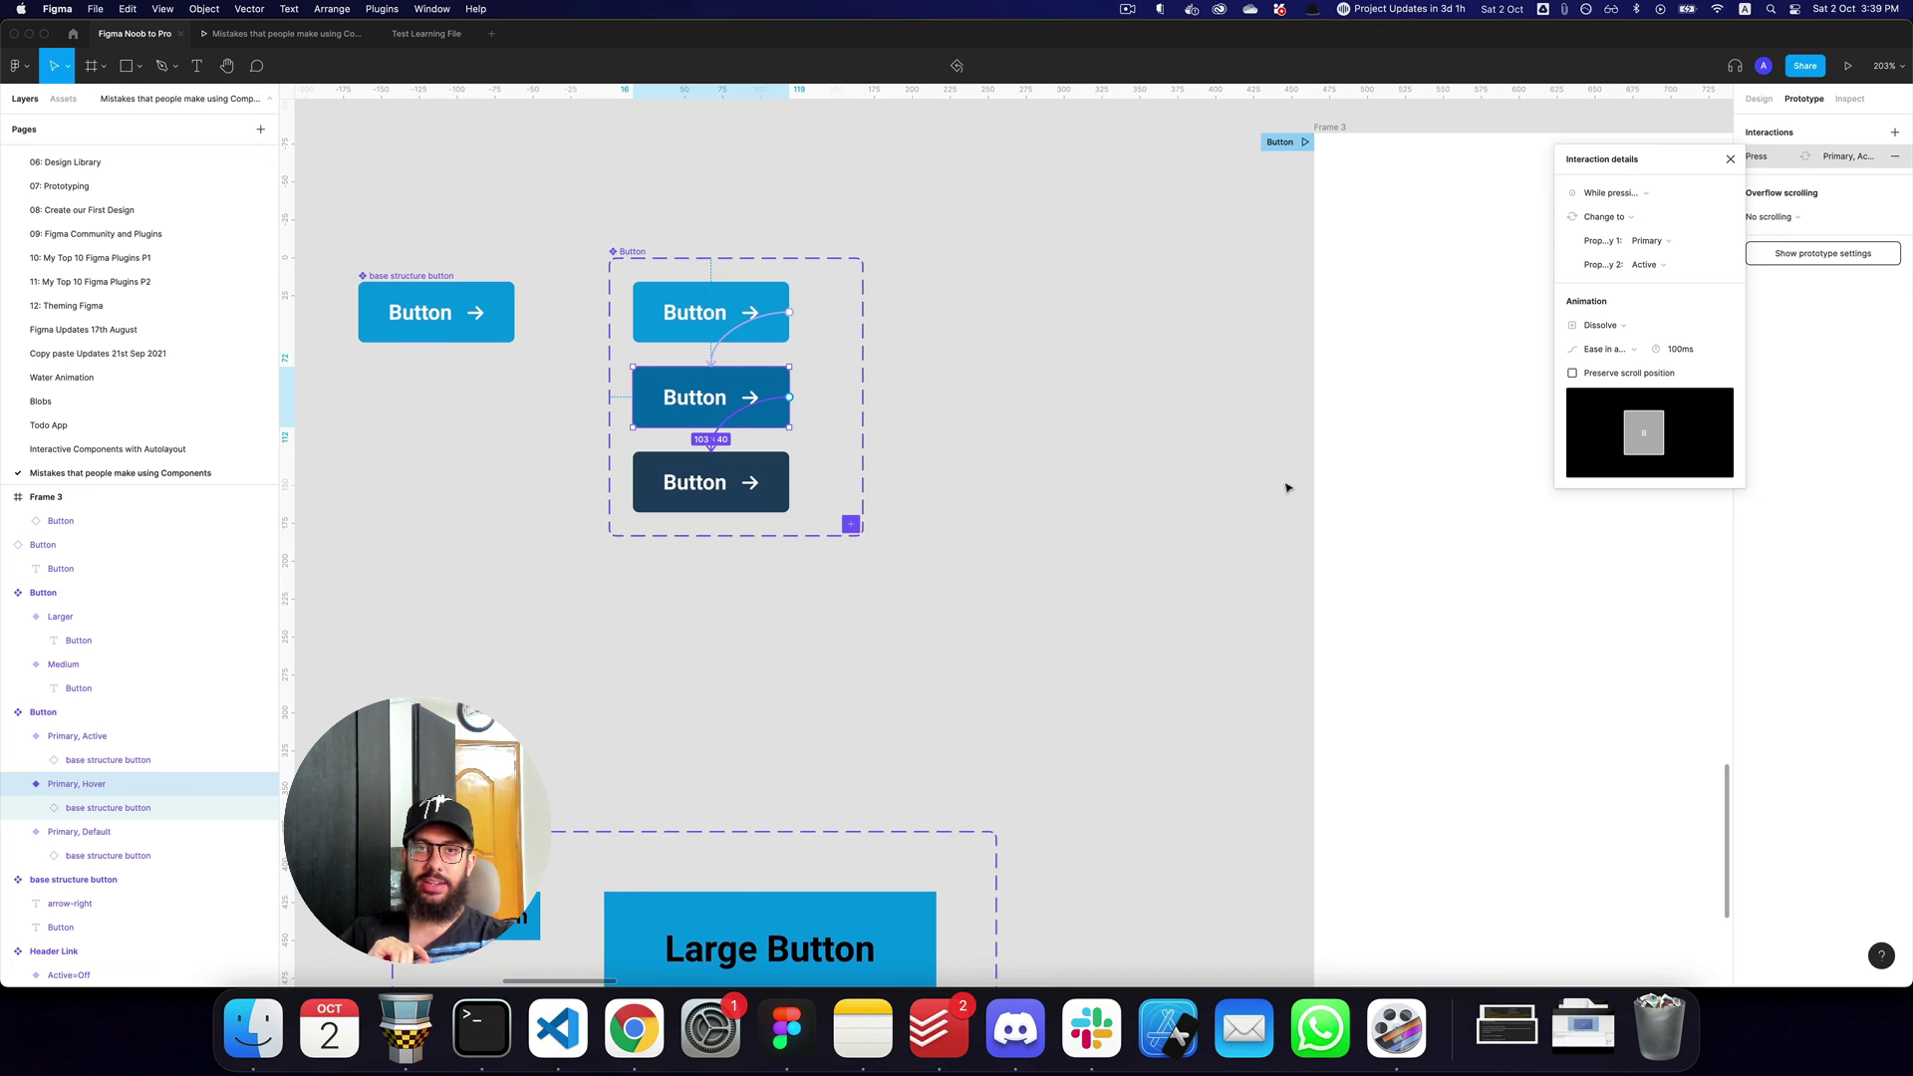
key("Escape")
left_click(1290, 462)
scroll(1156, 432, "down", 5, "ctrl")
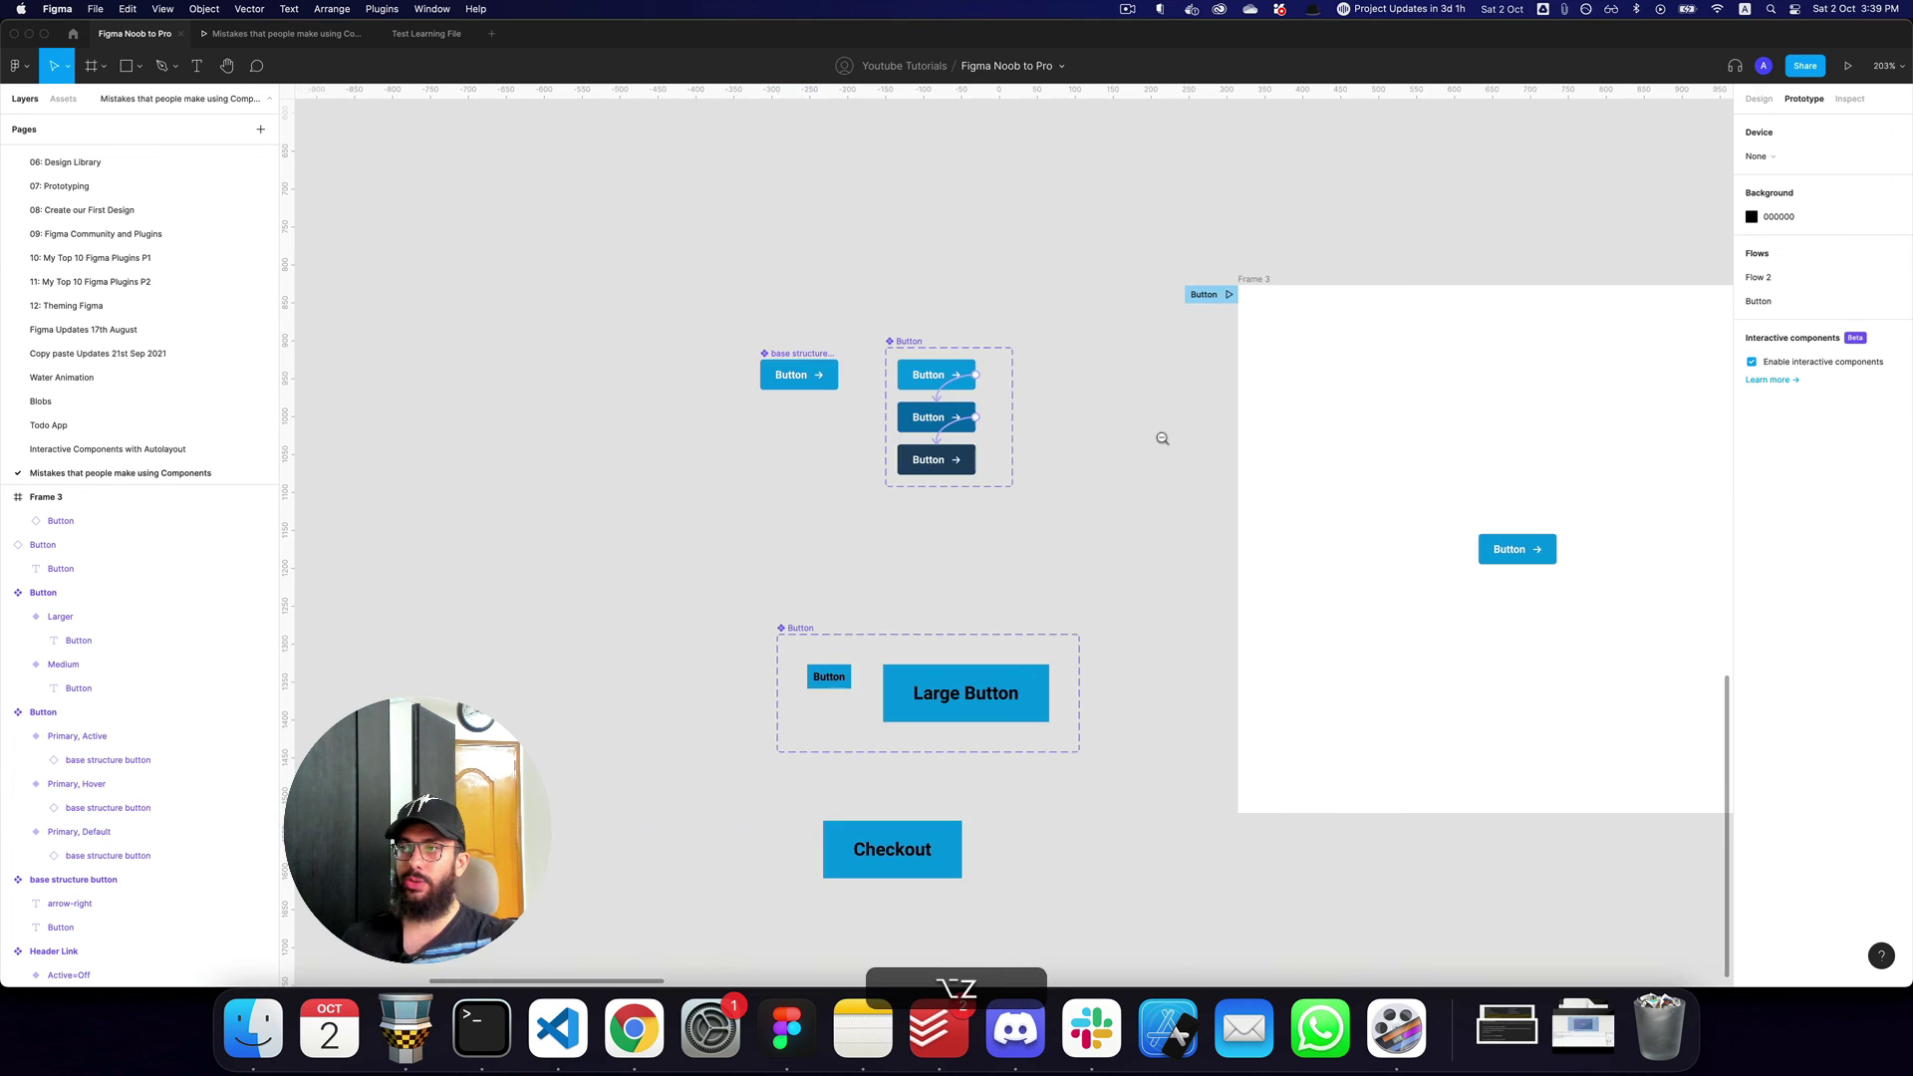
scroll(1033, 581, "down", 5)
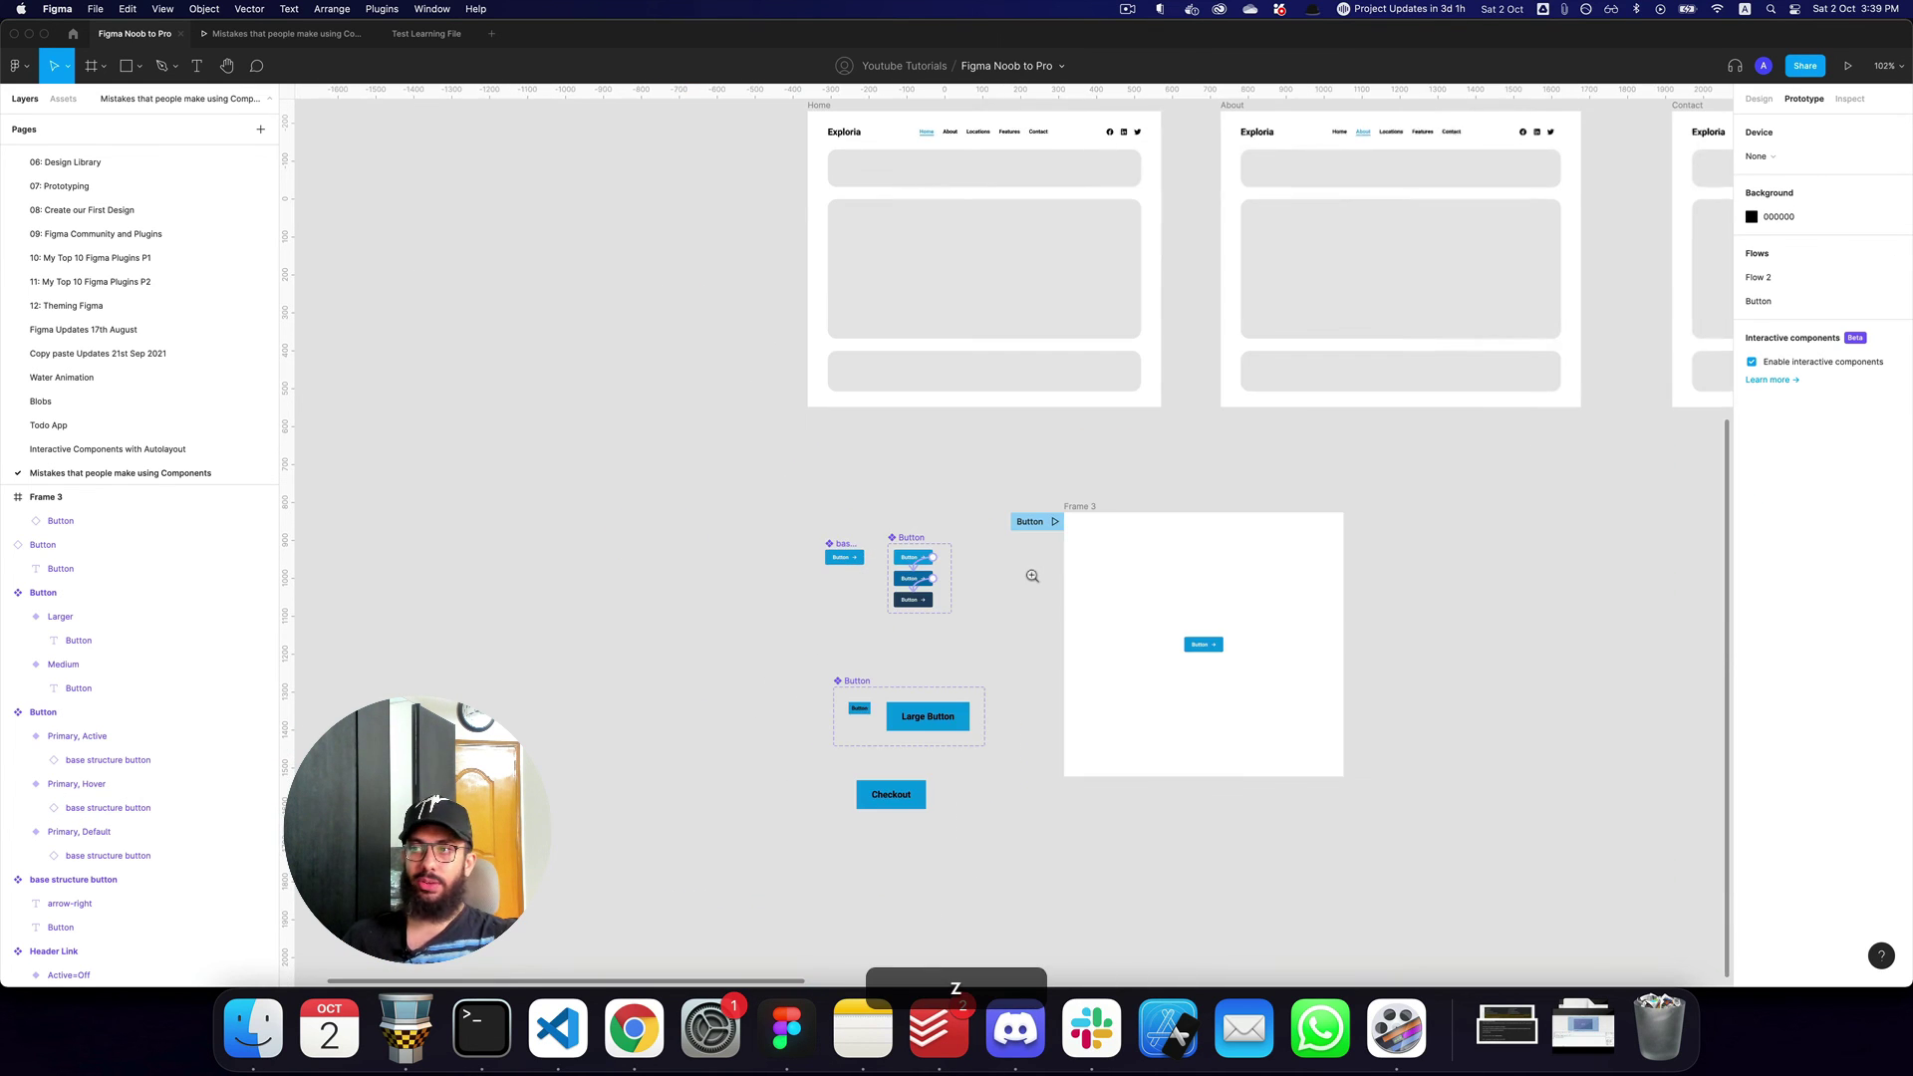
scroll(1050, 478, "up", 1)
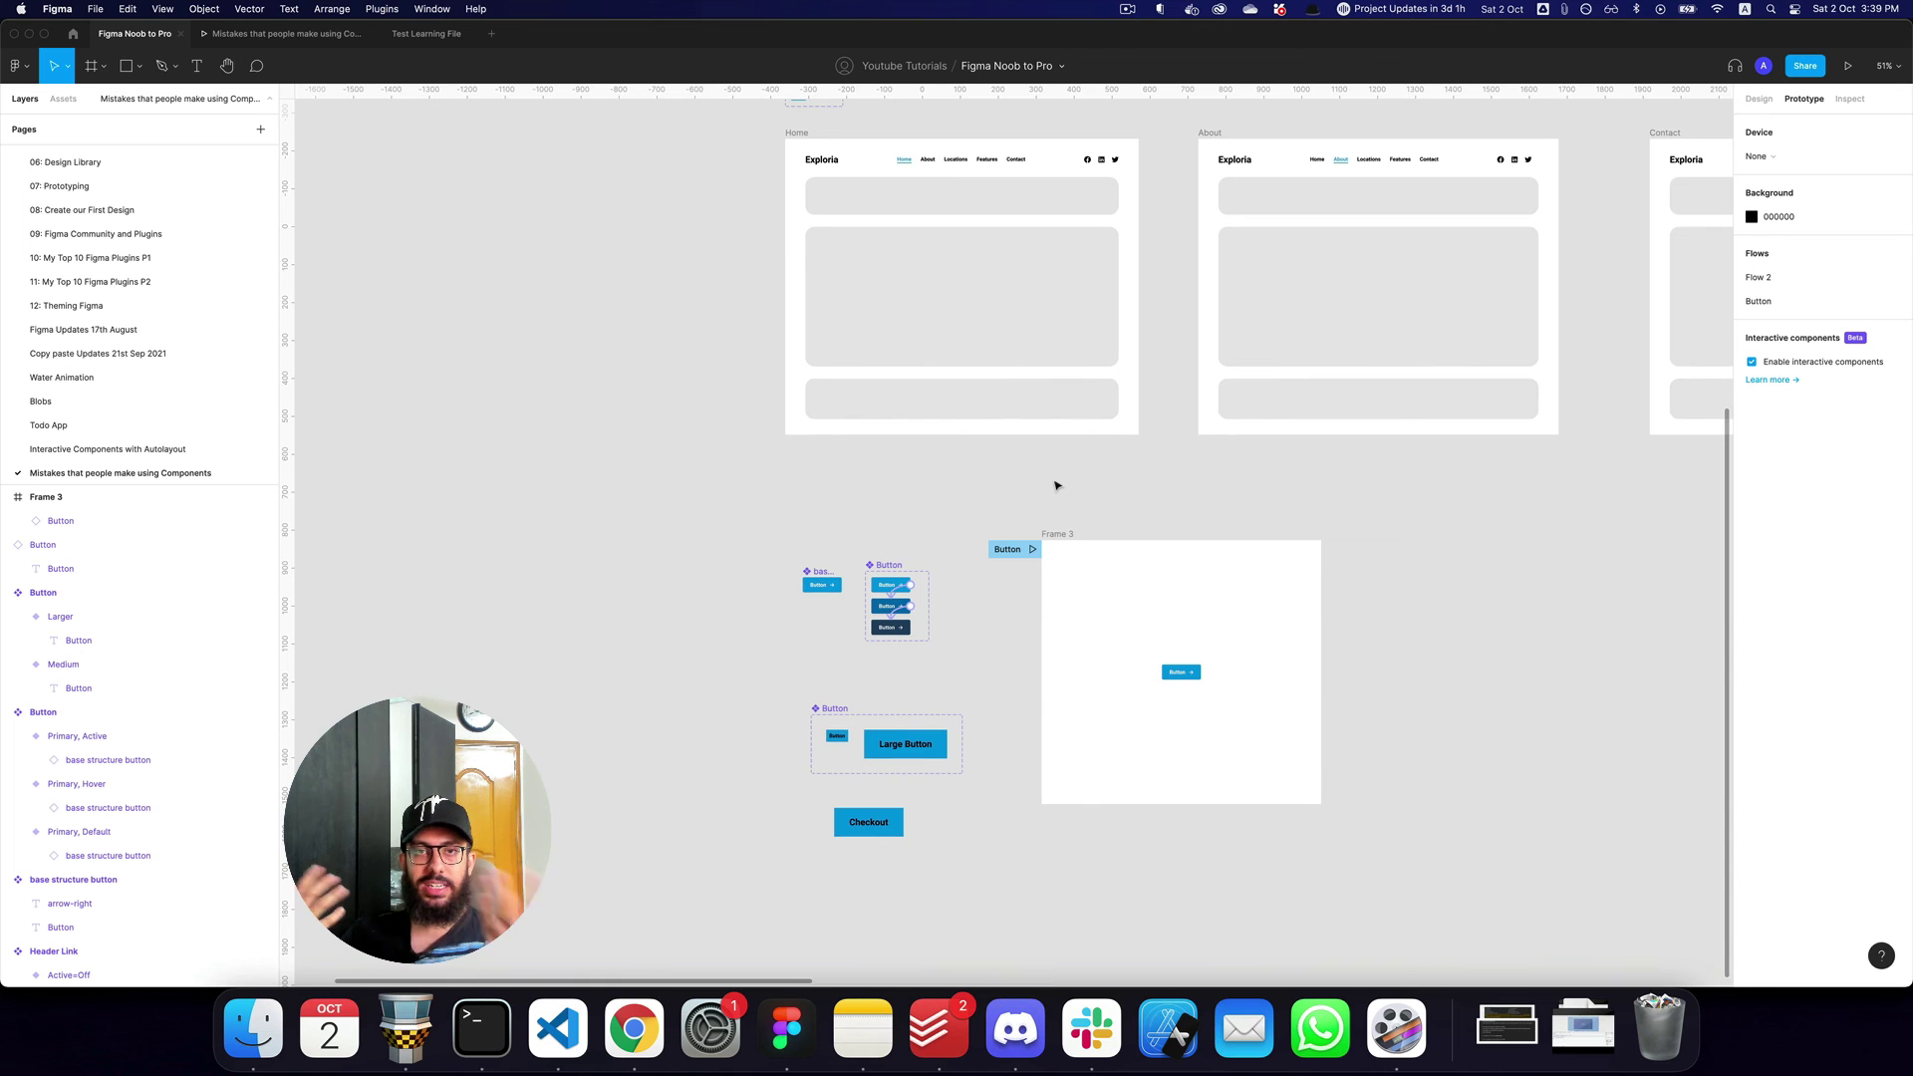